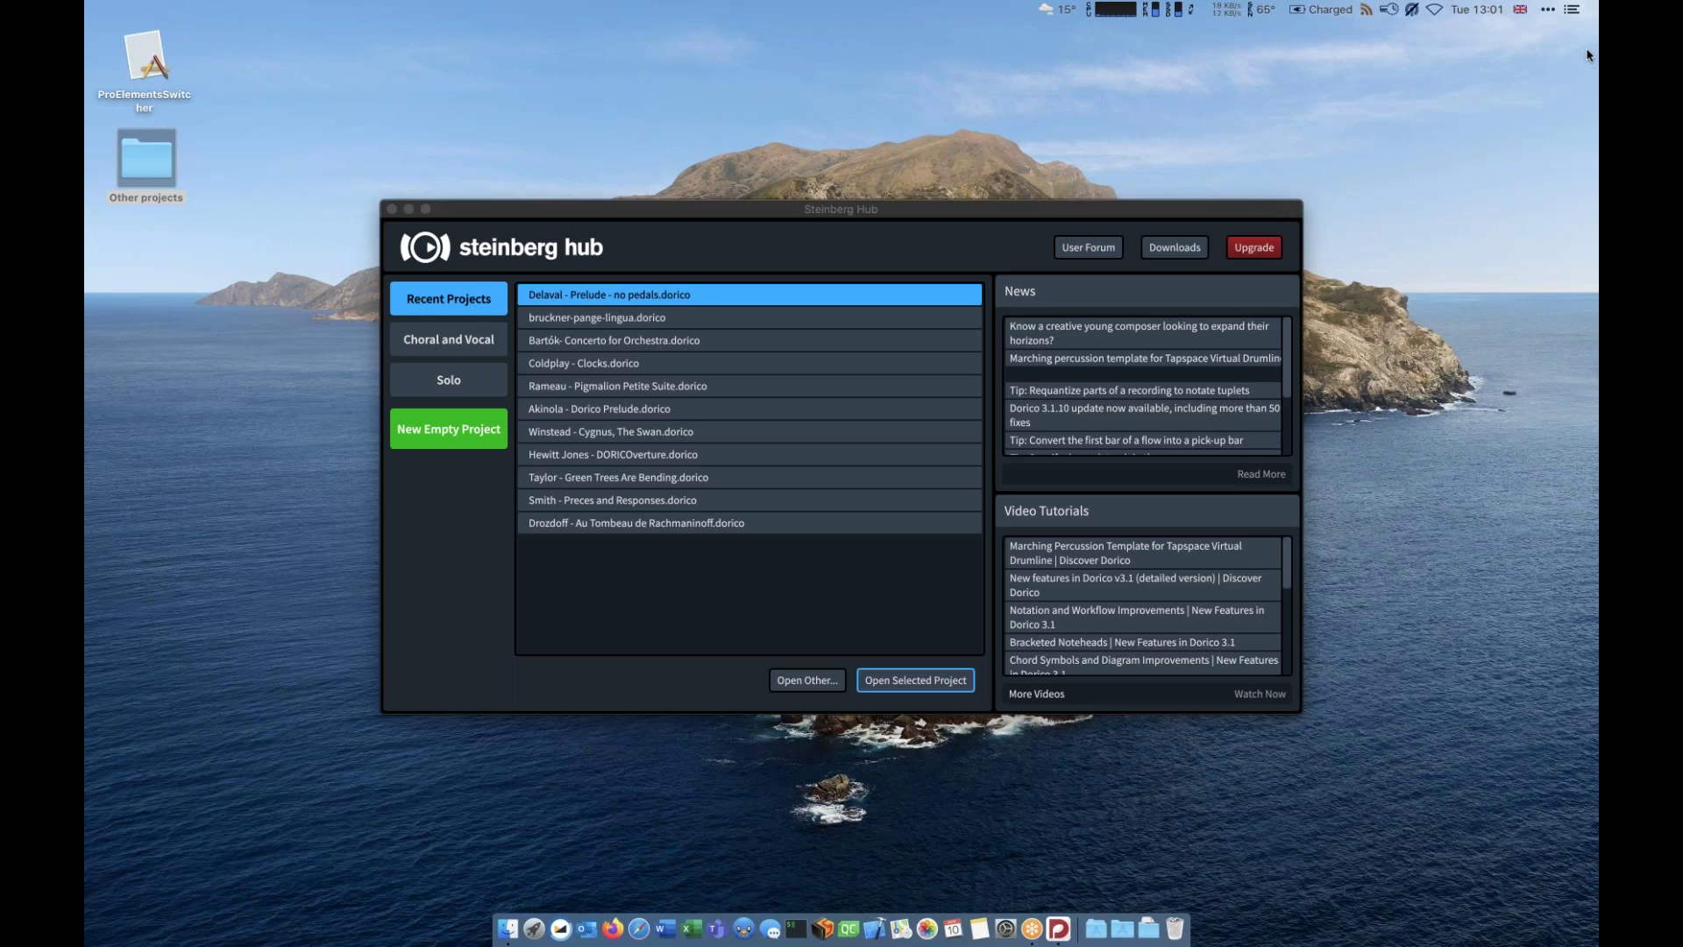
left_click(781, 209)
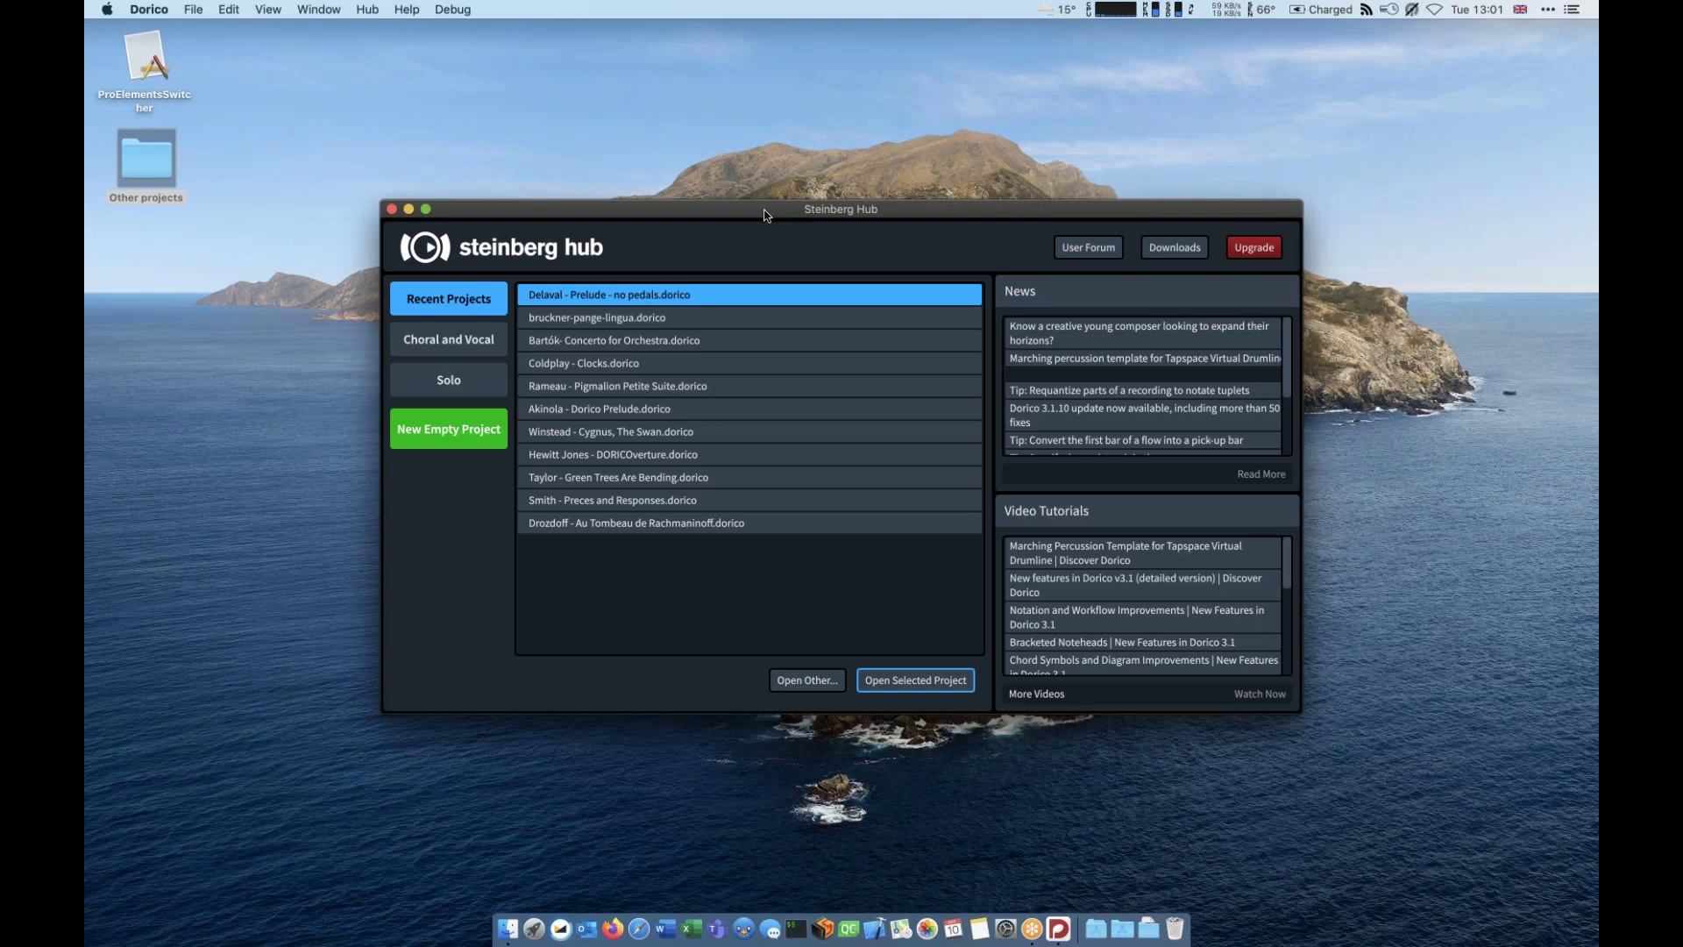
left_click_drag(764, 212, 761, 212)
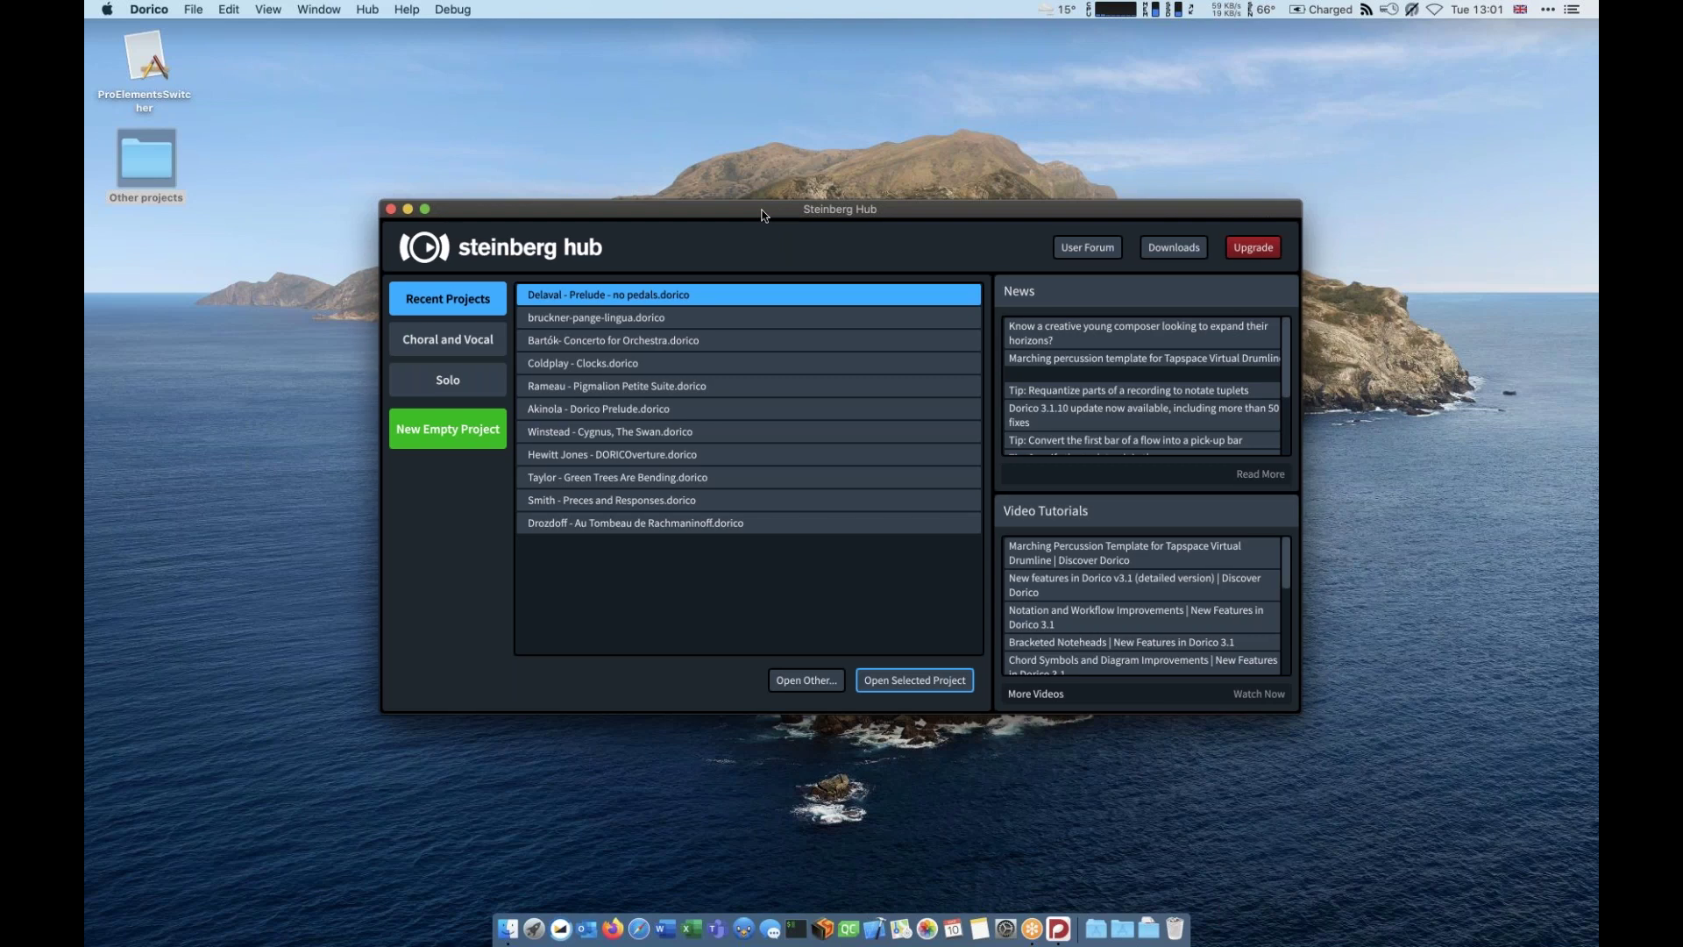
left_click_drag(761, 214, 759, 214)
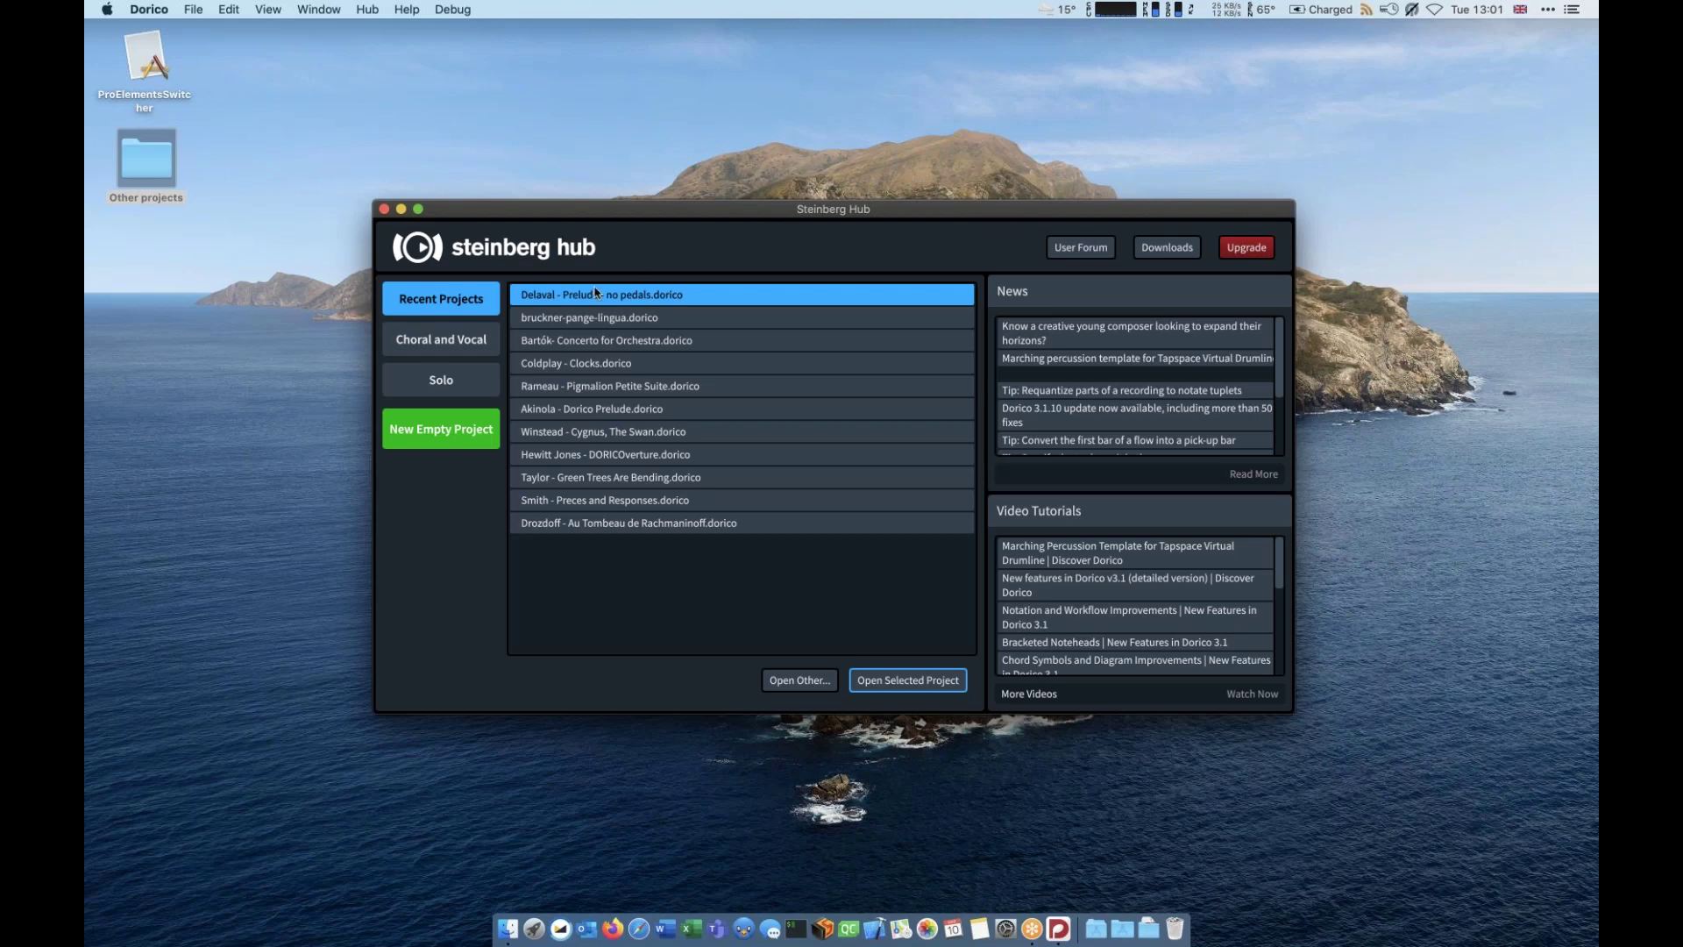
Step: Look through the Solo and Choral and Vocal template categories and create a new project from the Solo voice and piano template
left_click(441, 379)
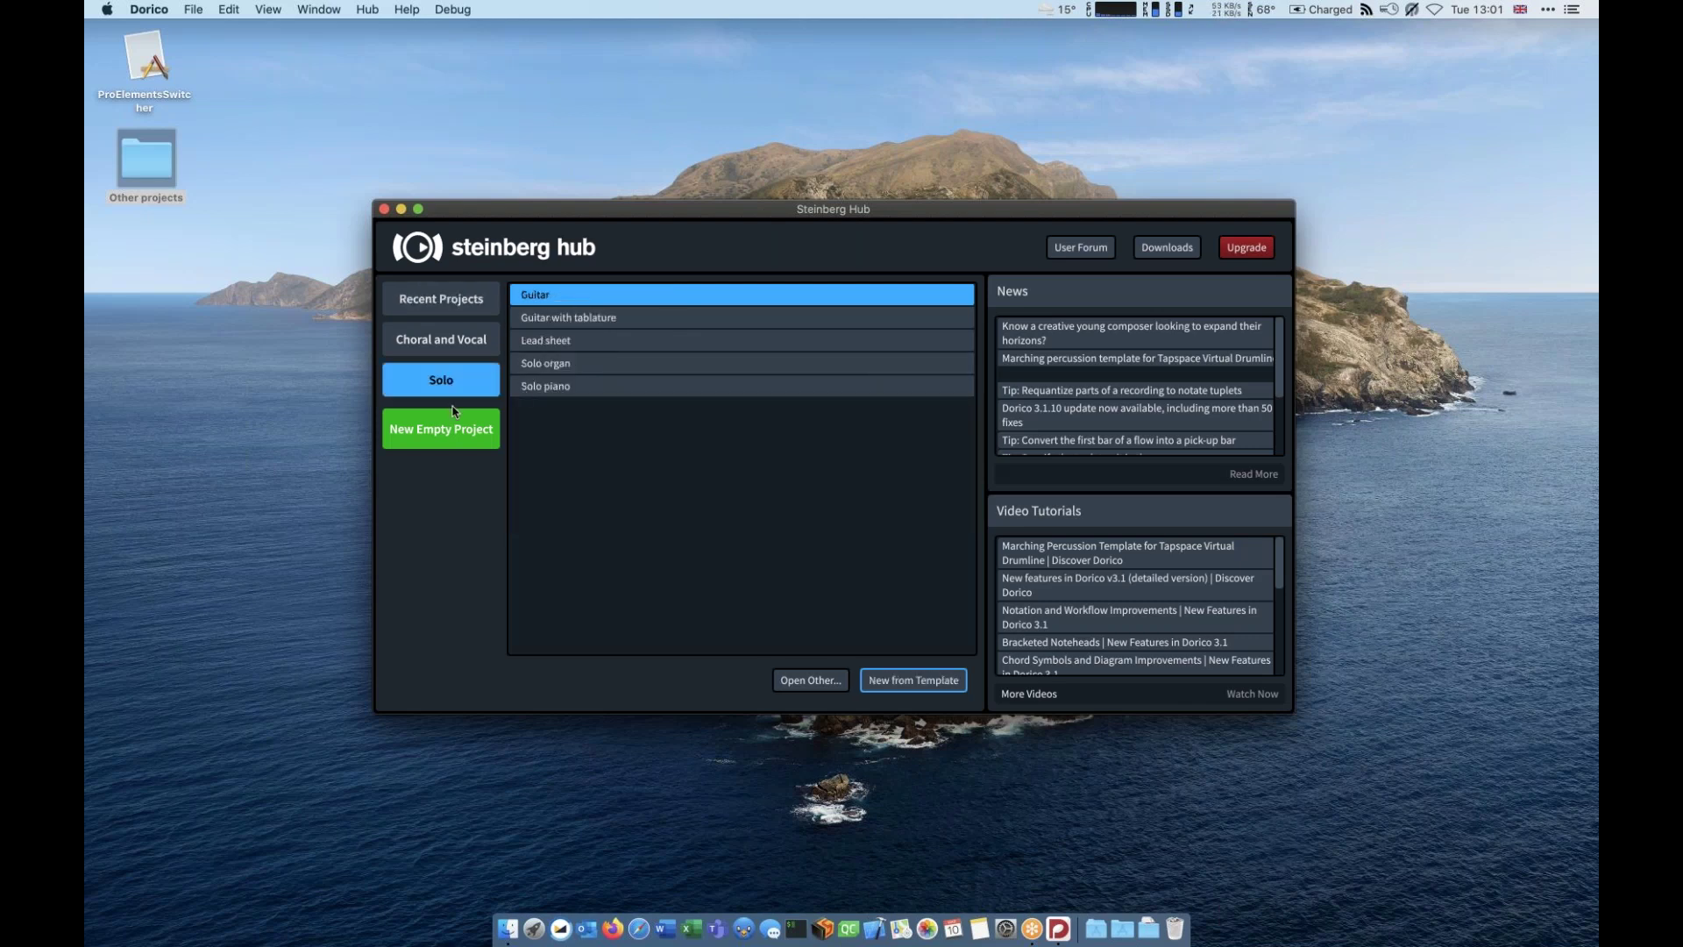
left_click(443, 340)
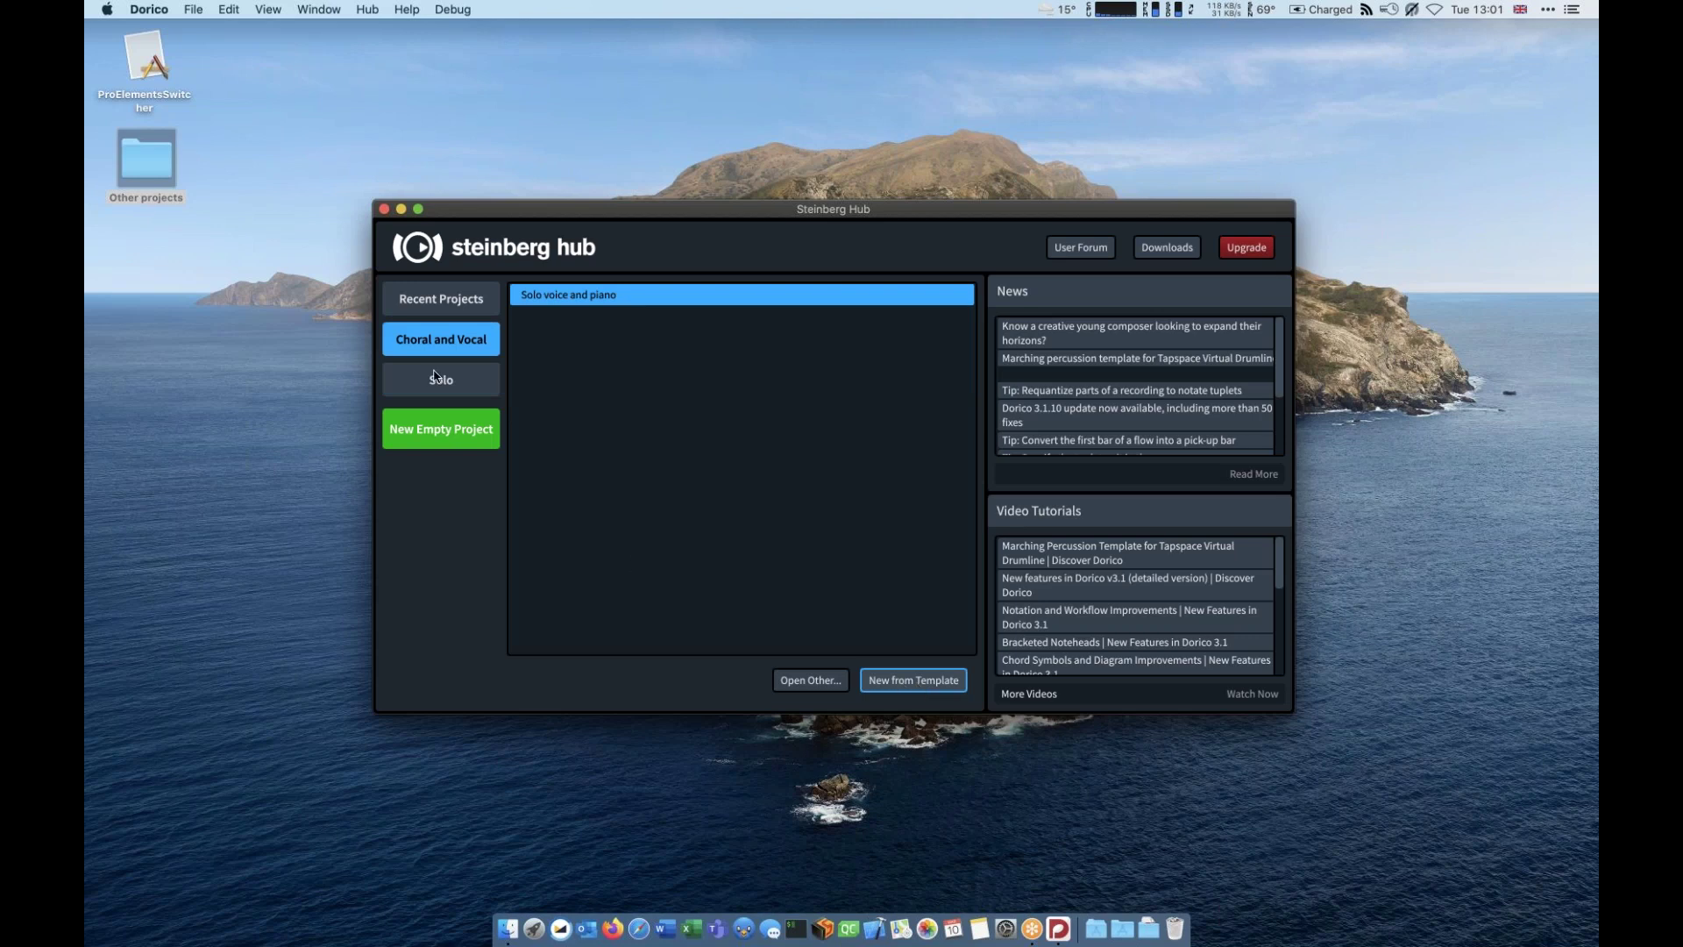
left_click(433, 292)
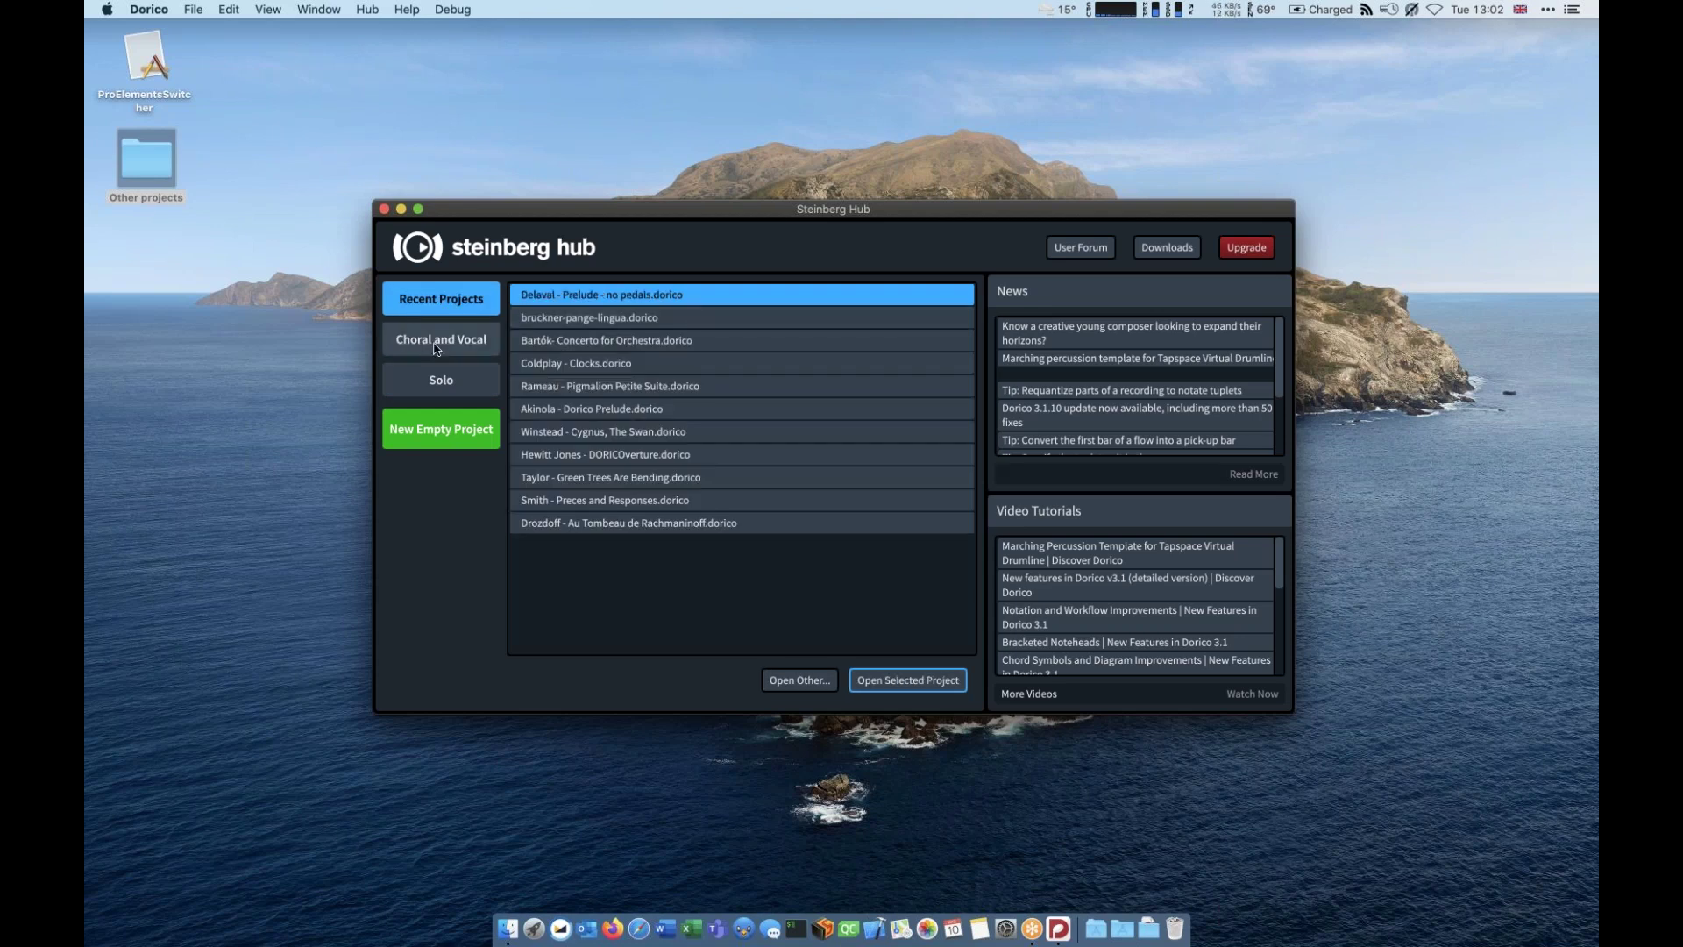
left_click(442, 375)
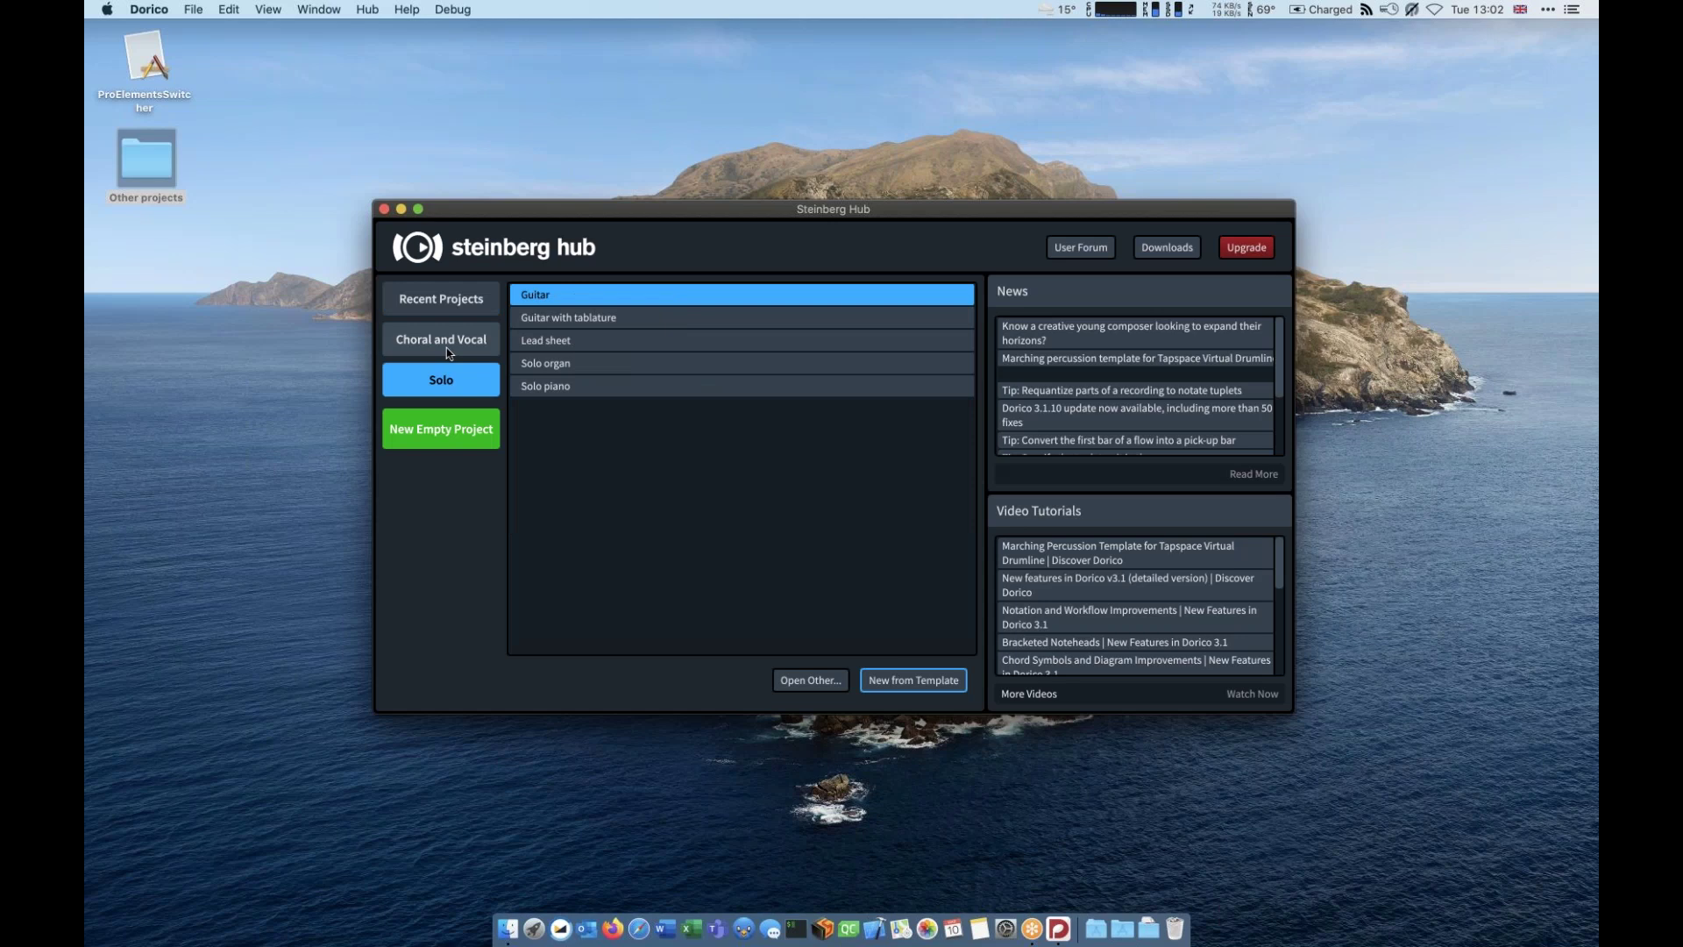
left_click(445, 355)
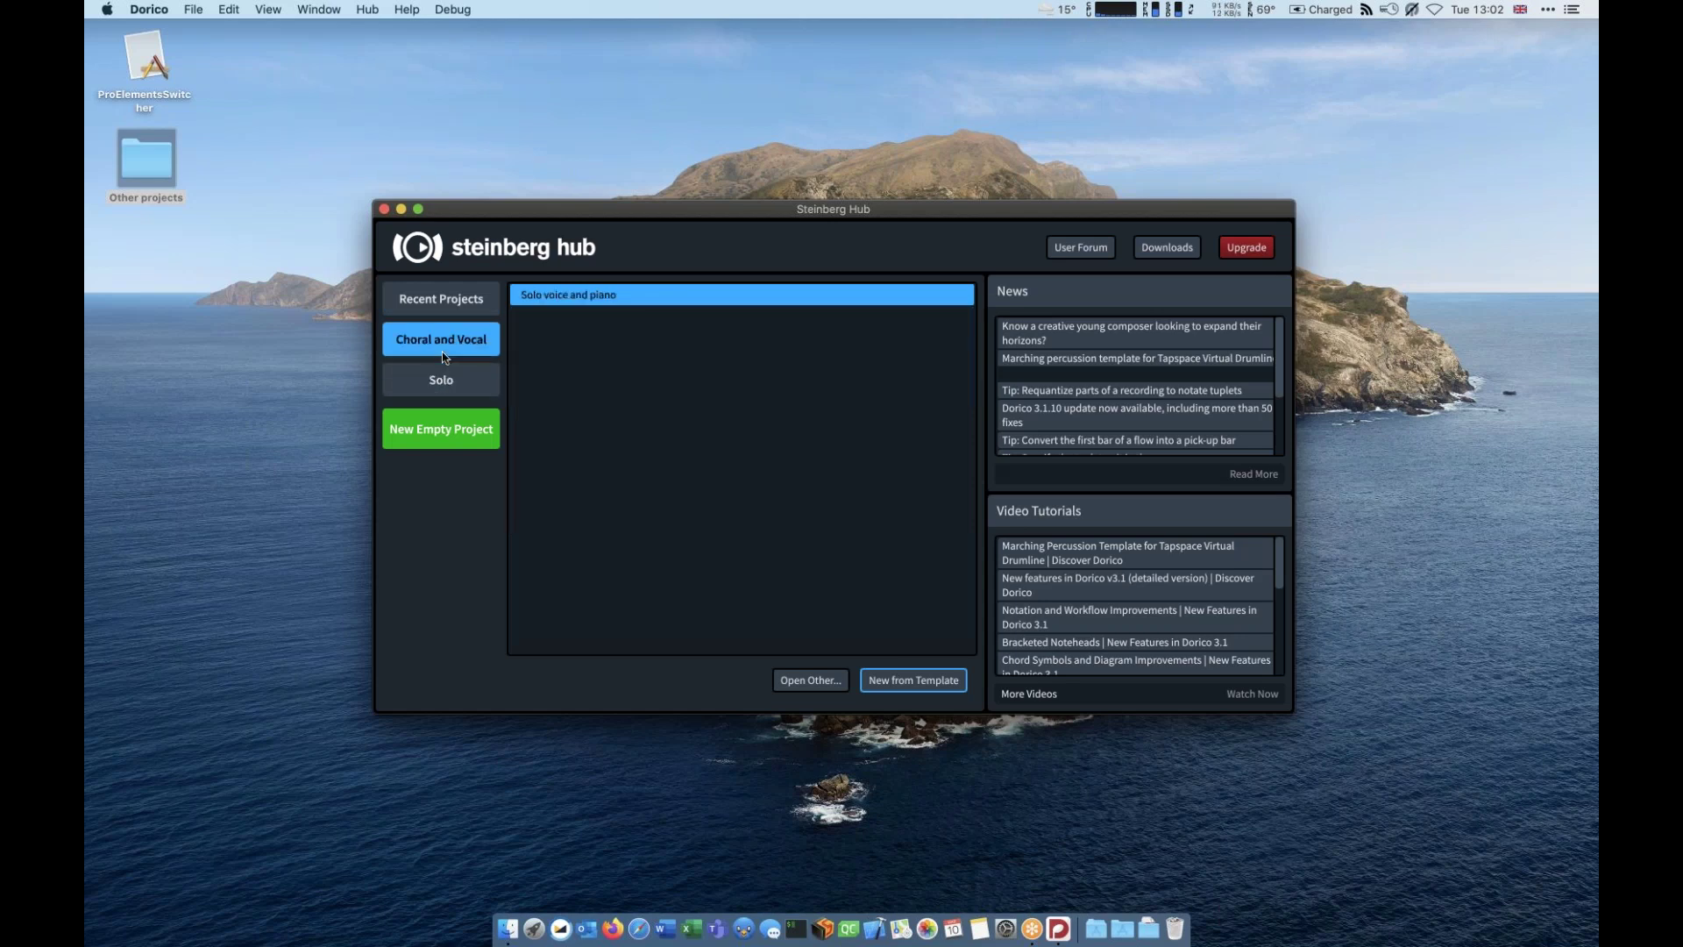
key("Return")
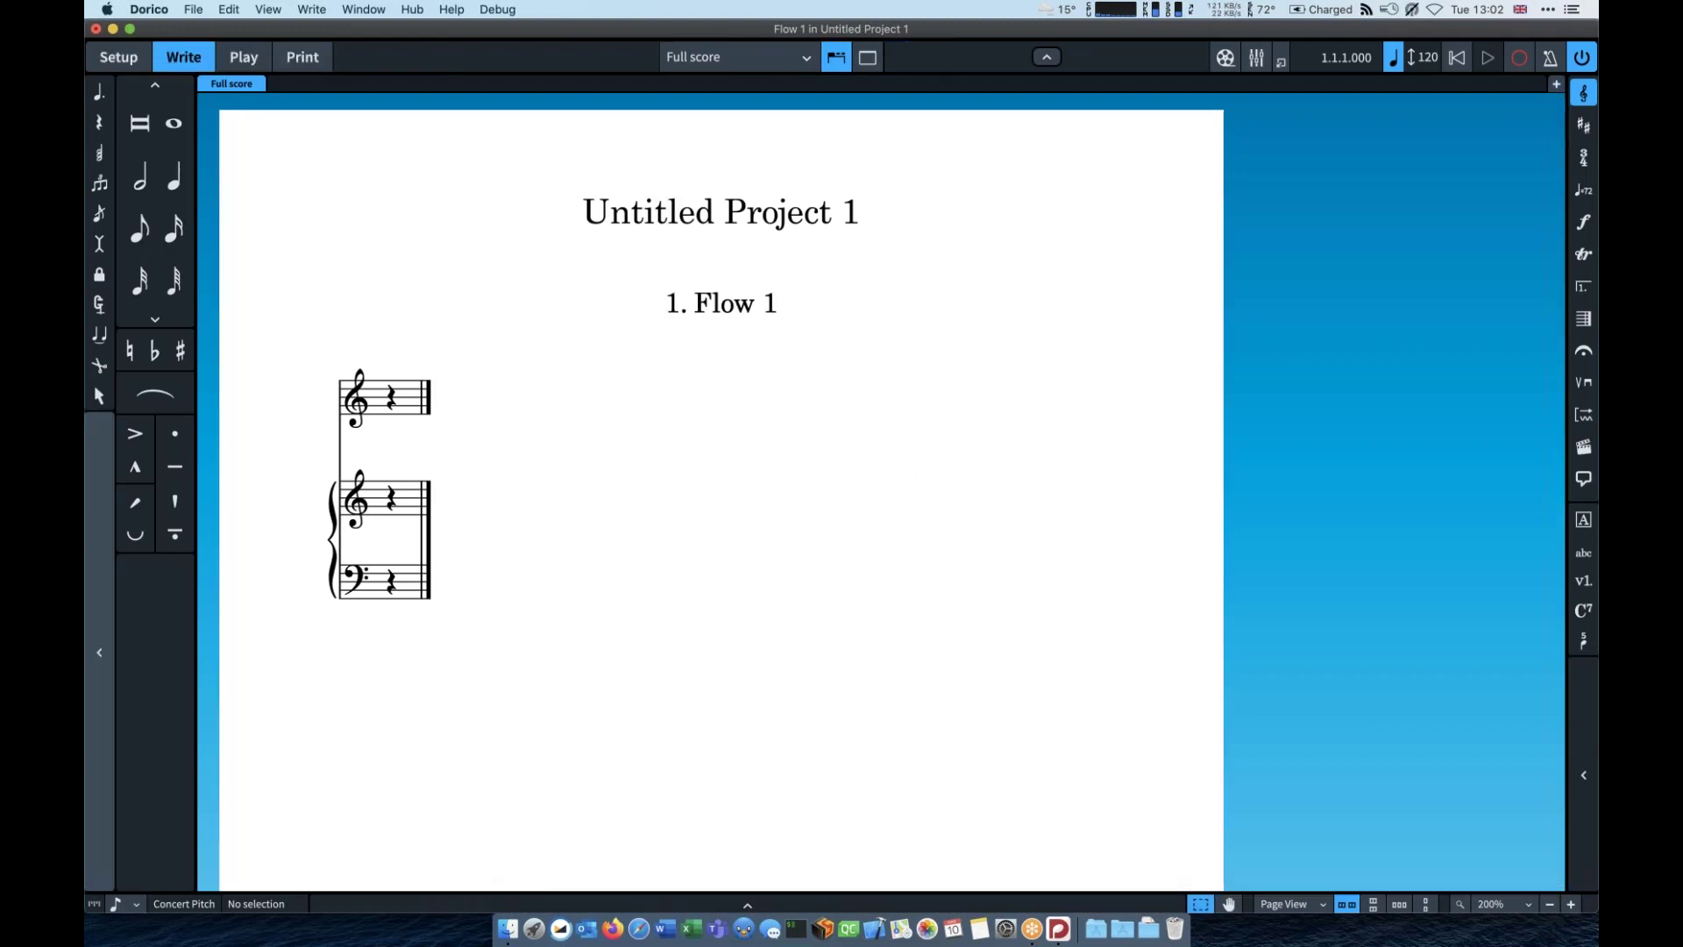
Step: Narrow the project window and place it against the screen's left edge, leaving part of the desktop uncovered
left_click_drag(85, 649, 355, 649)
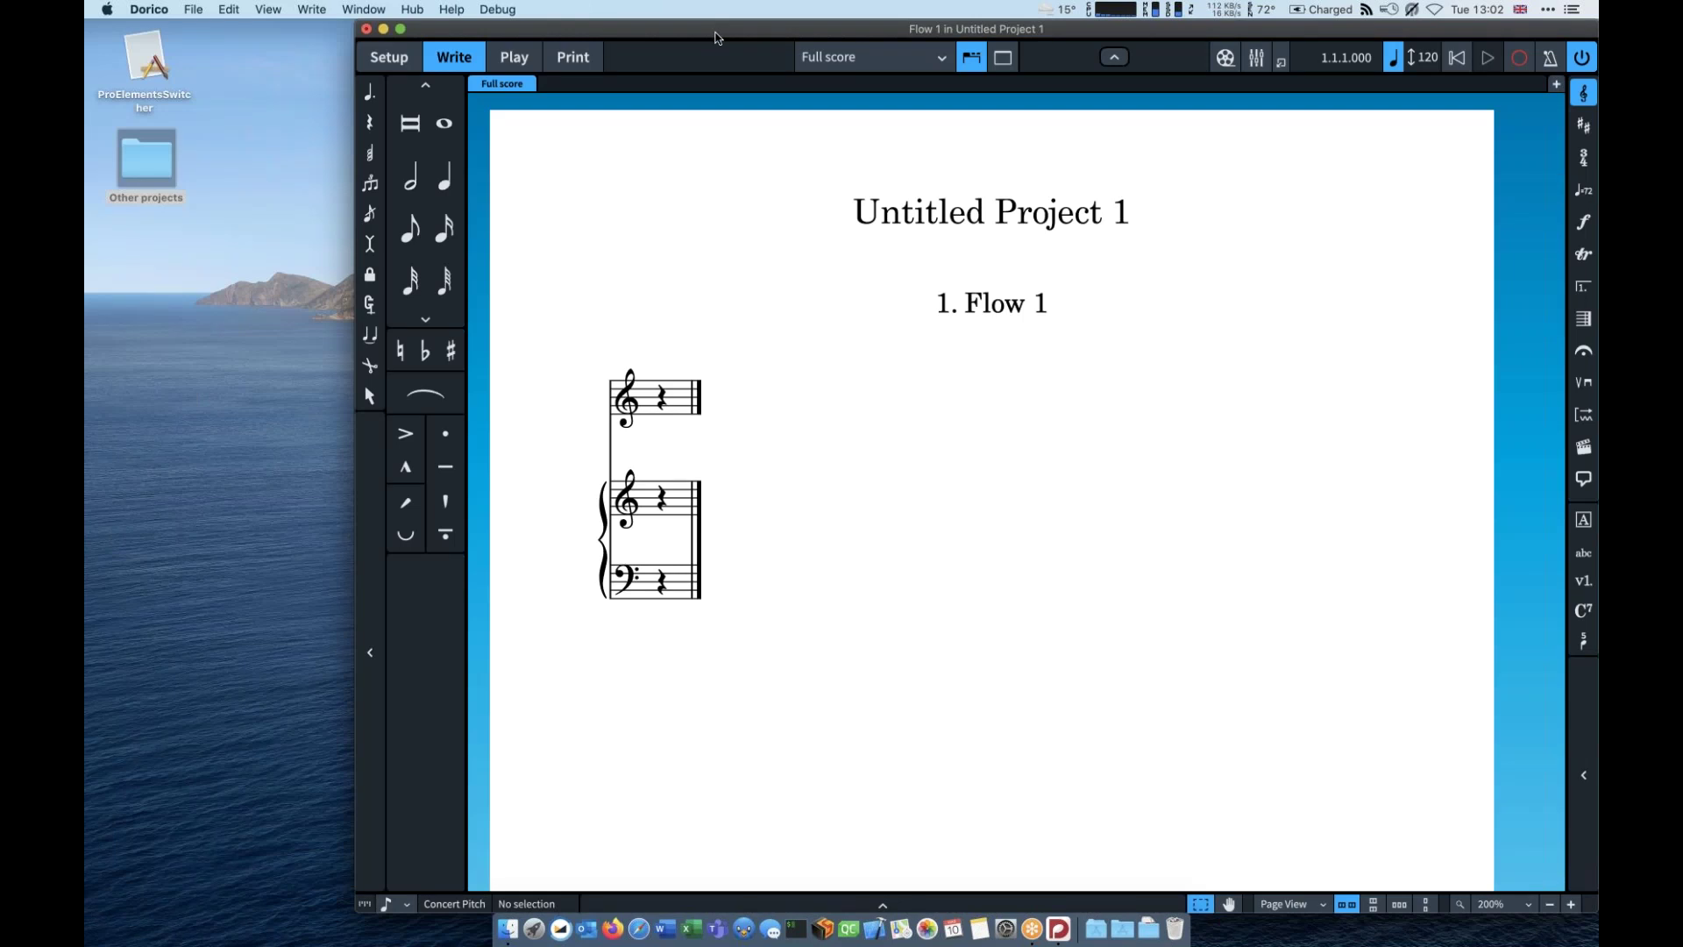
left_click_drag(715, 37, 447, 4)
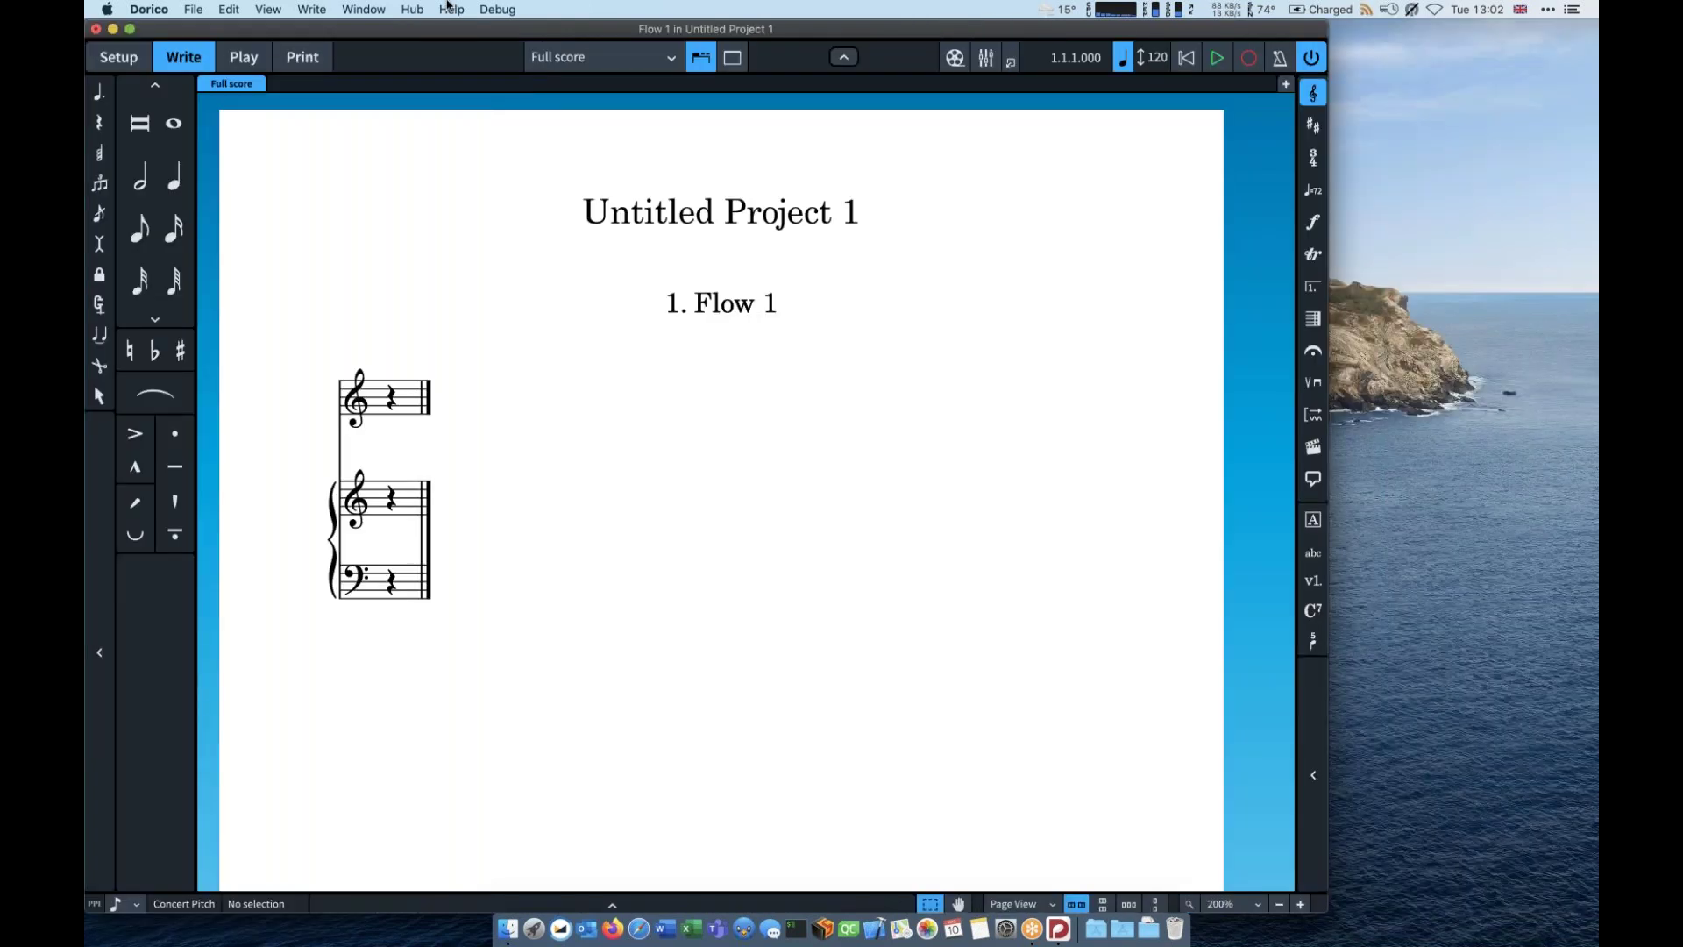
left_click_drag(85, 111, 293, 111)
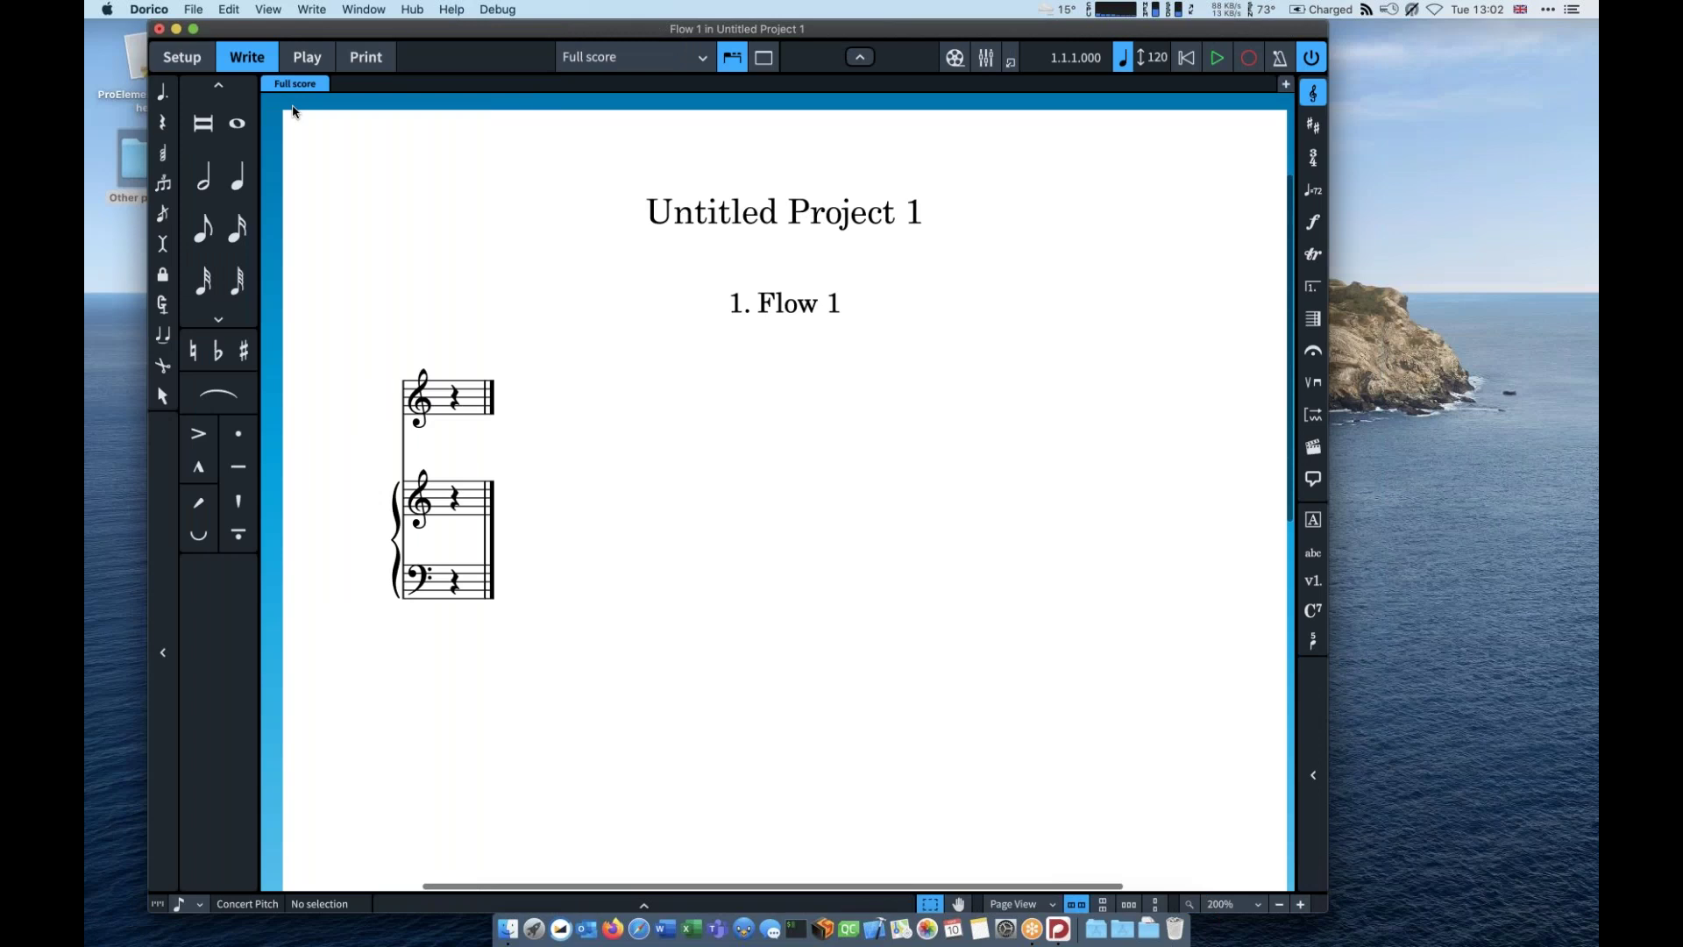
left_click_drag(409, 56, 346, 57)
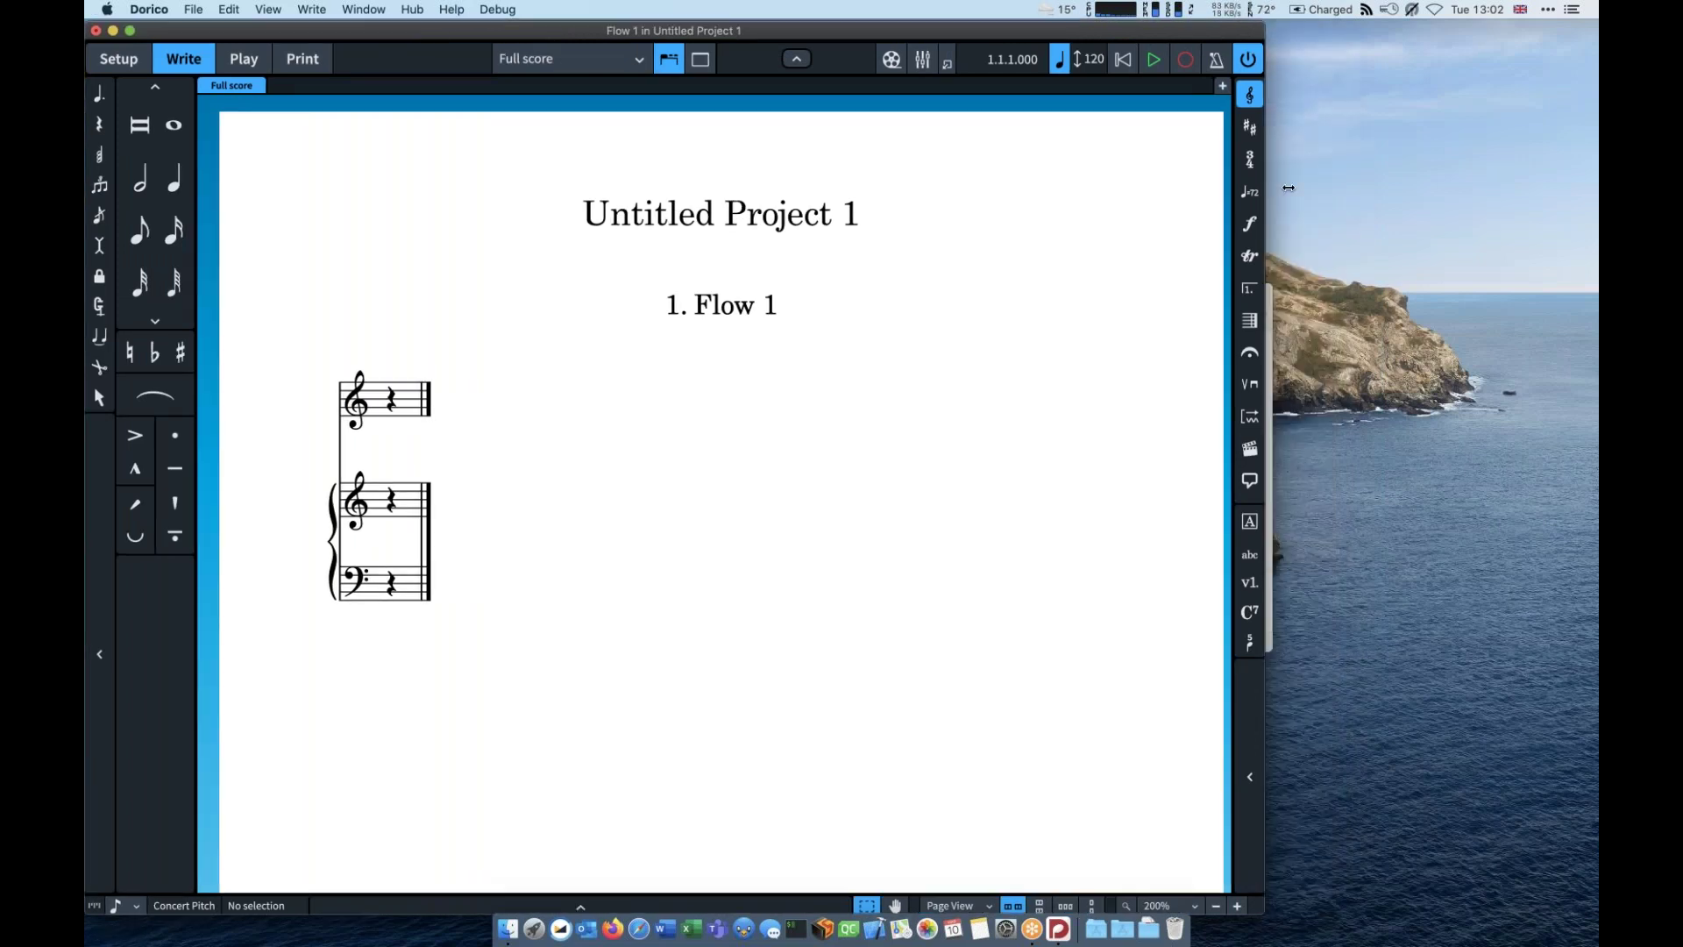
left_click_drag(1288, 187, 1306, 187)
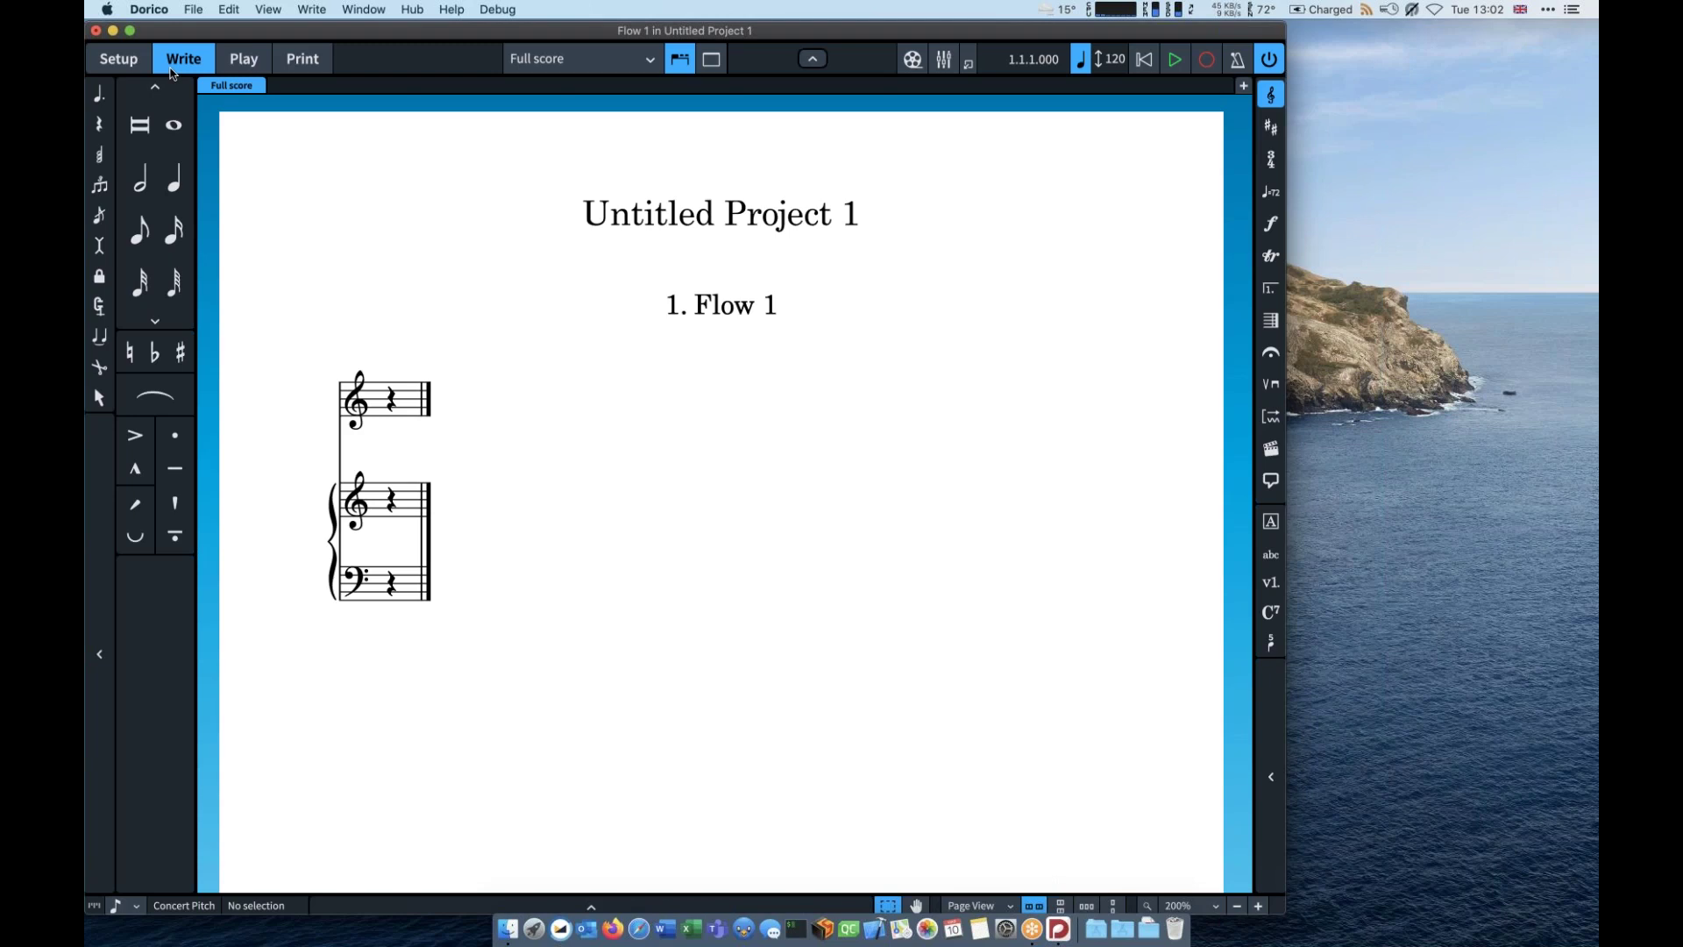
Step: Examine the Setup, Play and Print modes, including the piano's HALion Sonic SE instrument, and return to Write mode
left_click(126, 63)
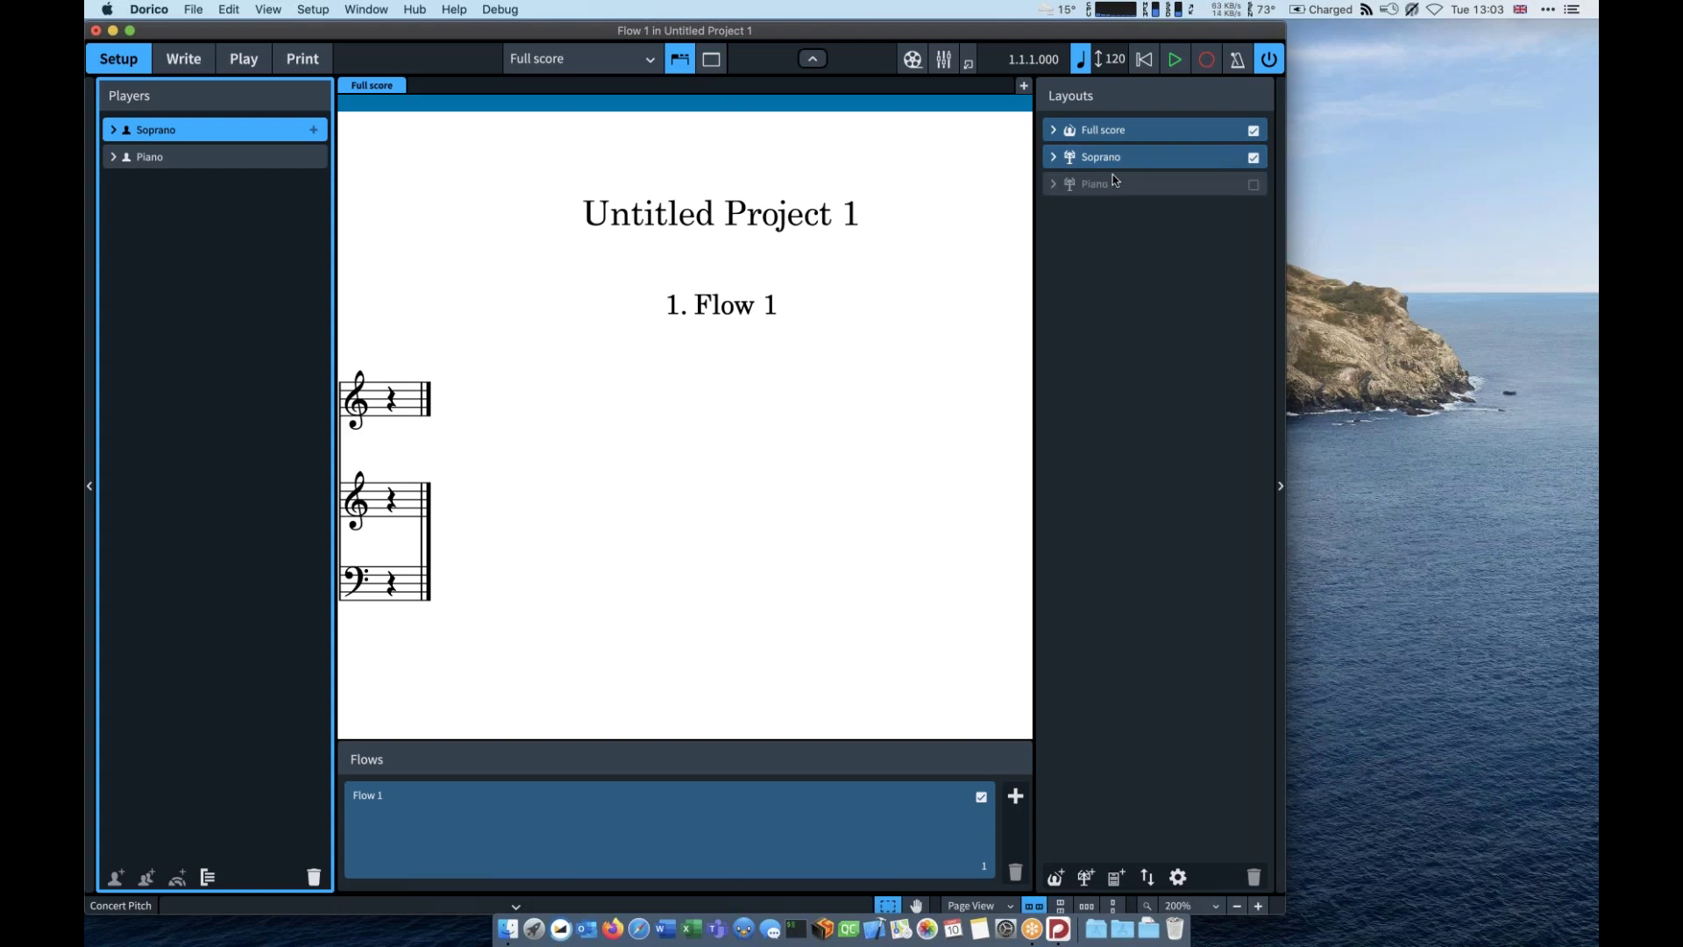
key("super+2")
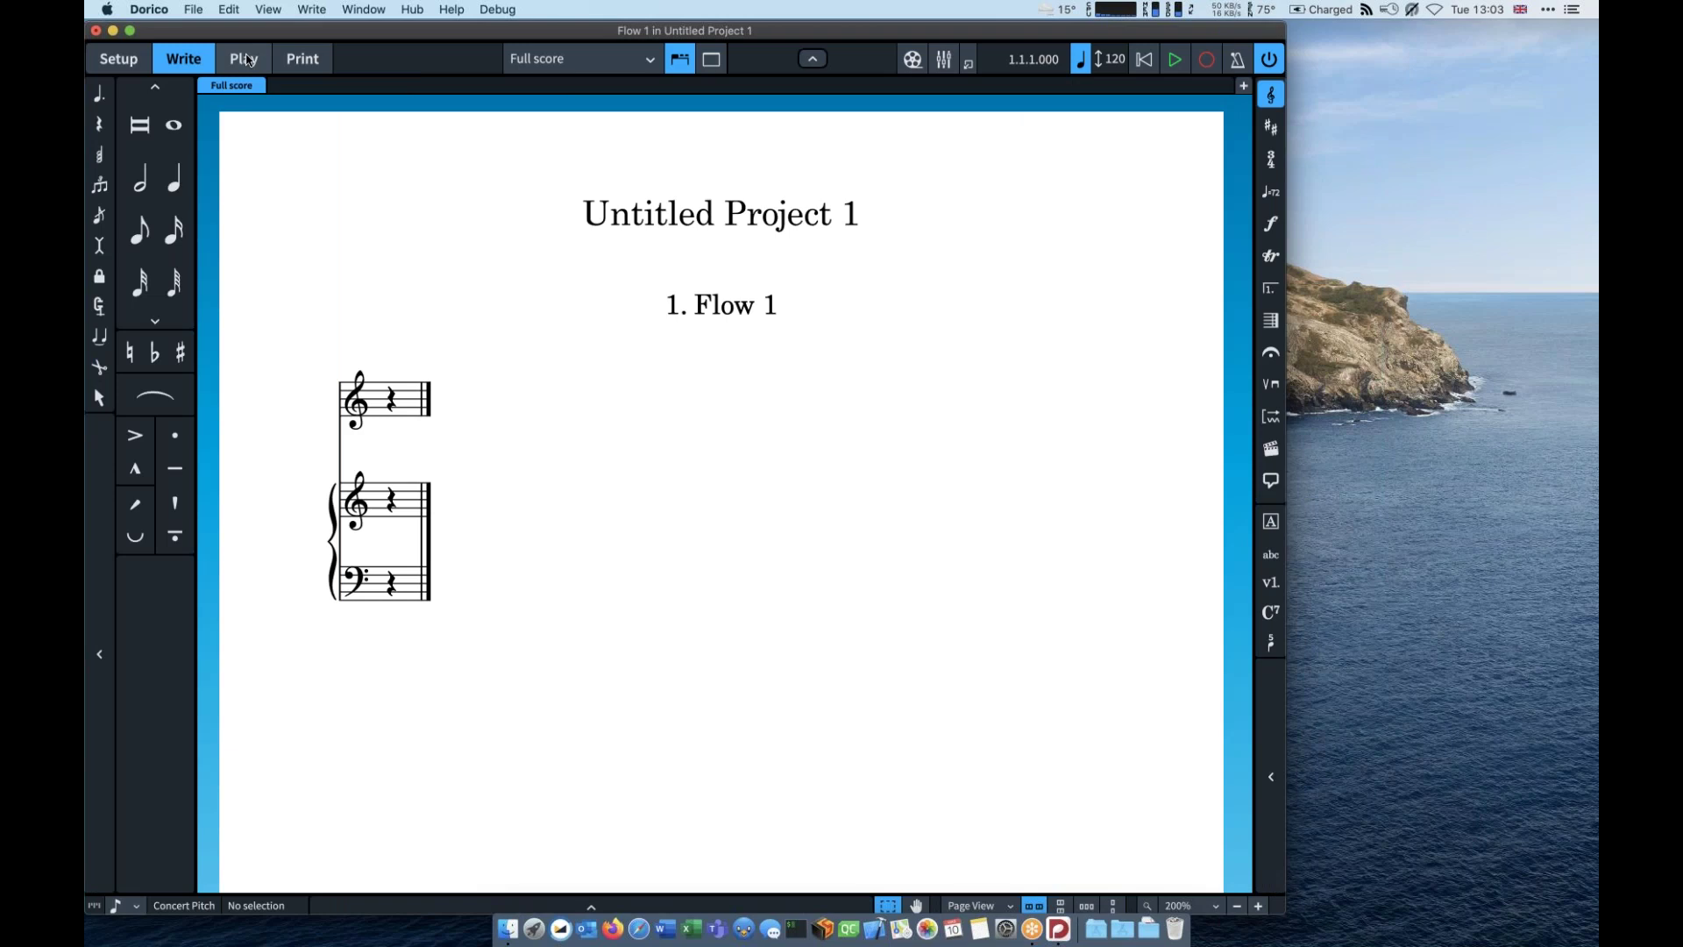
left_click(247, 59)
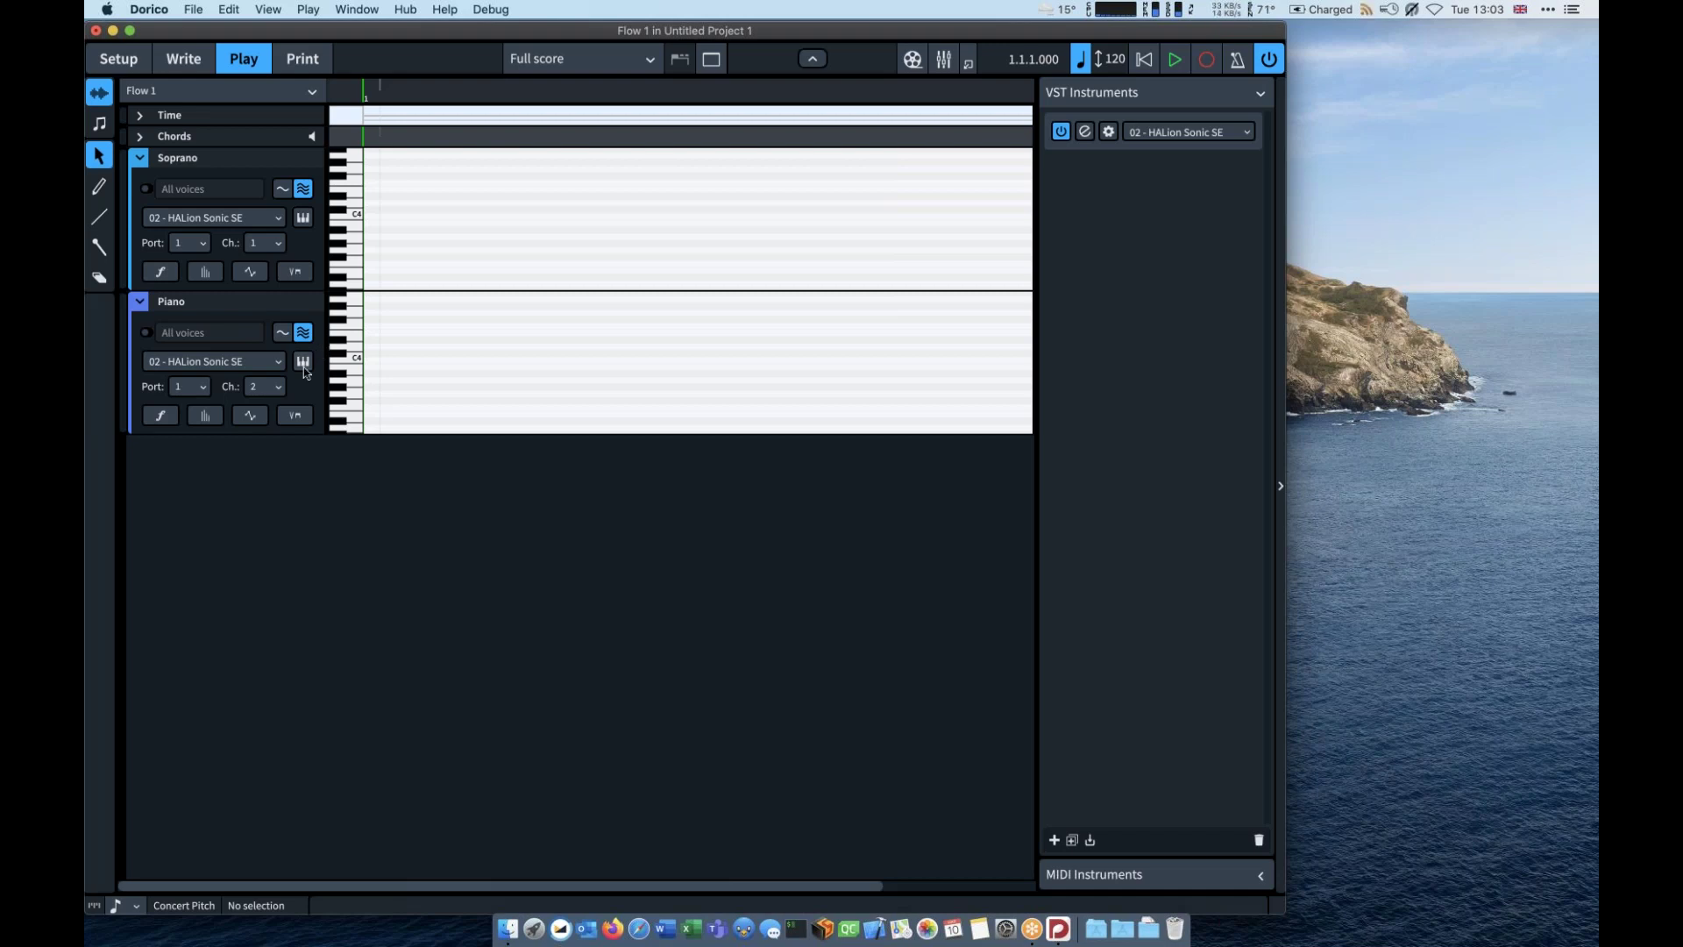
left_click(302, 363)
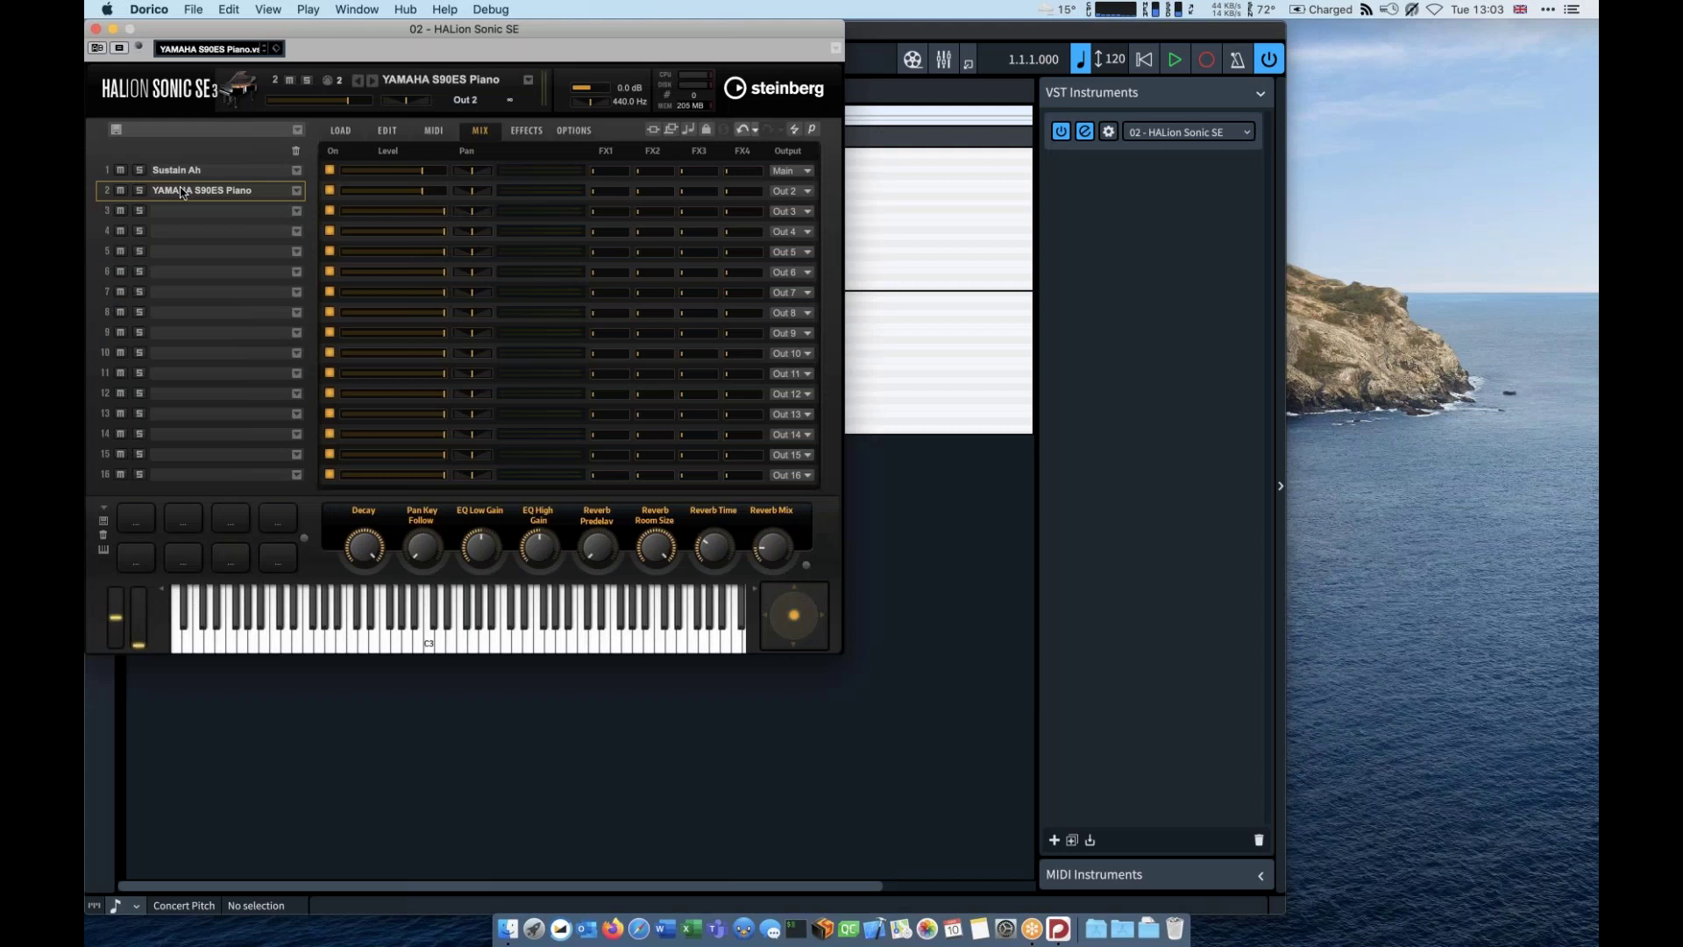
left_click(97, 29)
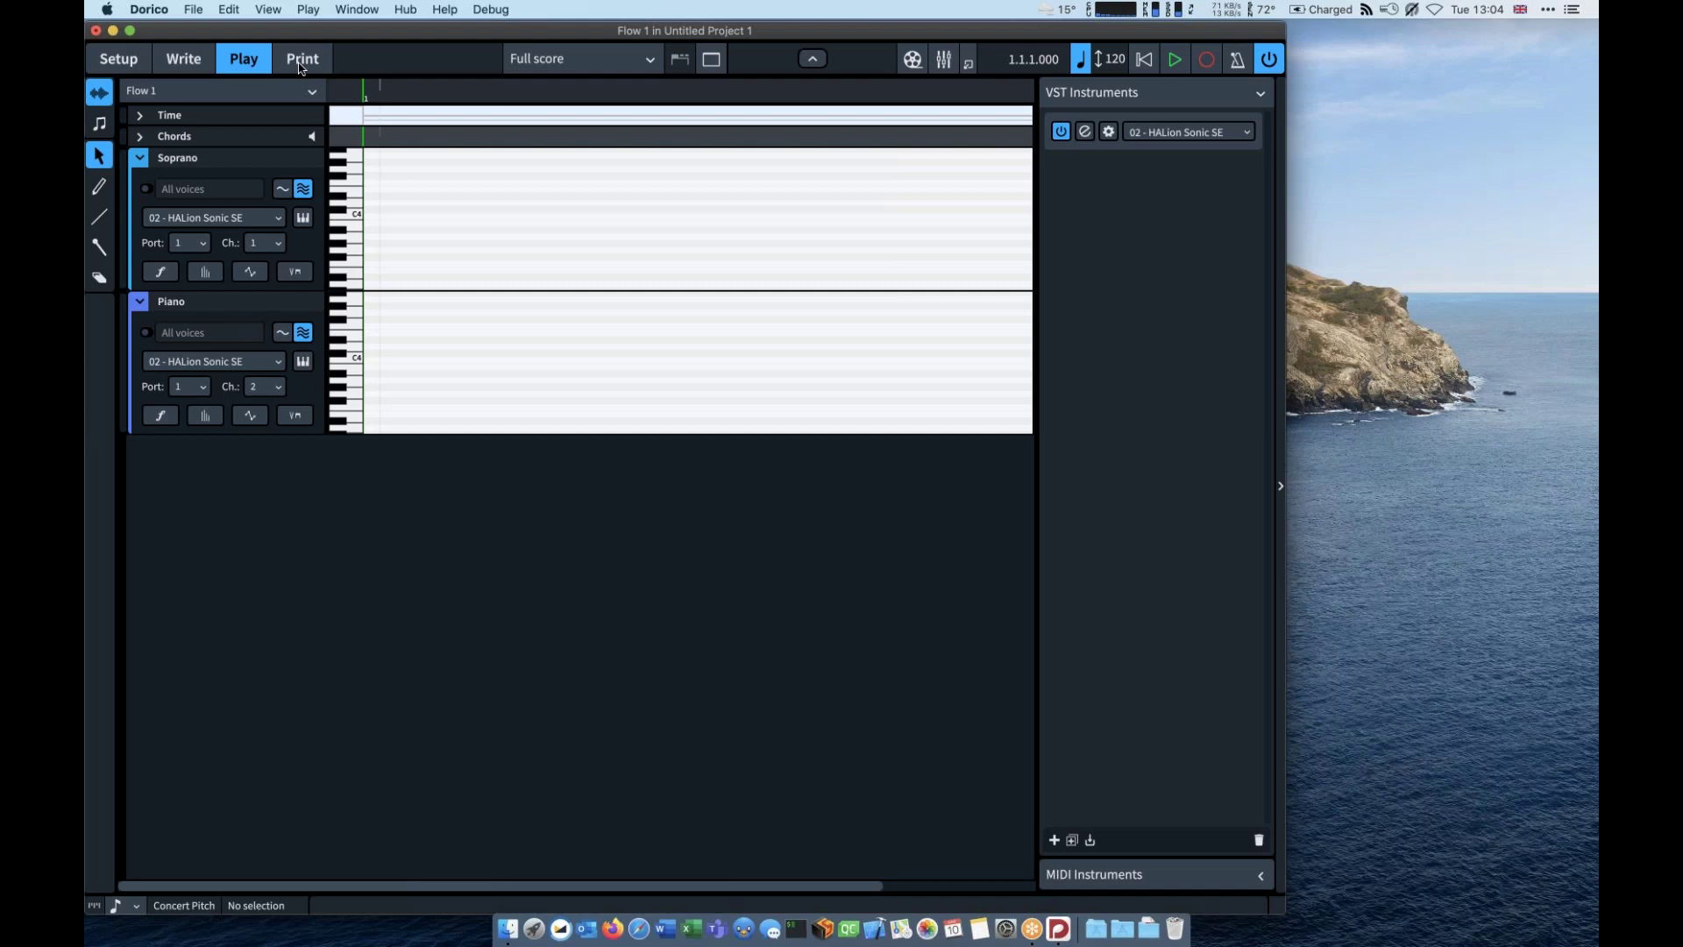
left_click(298, 63)
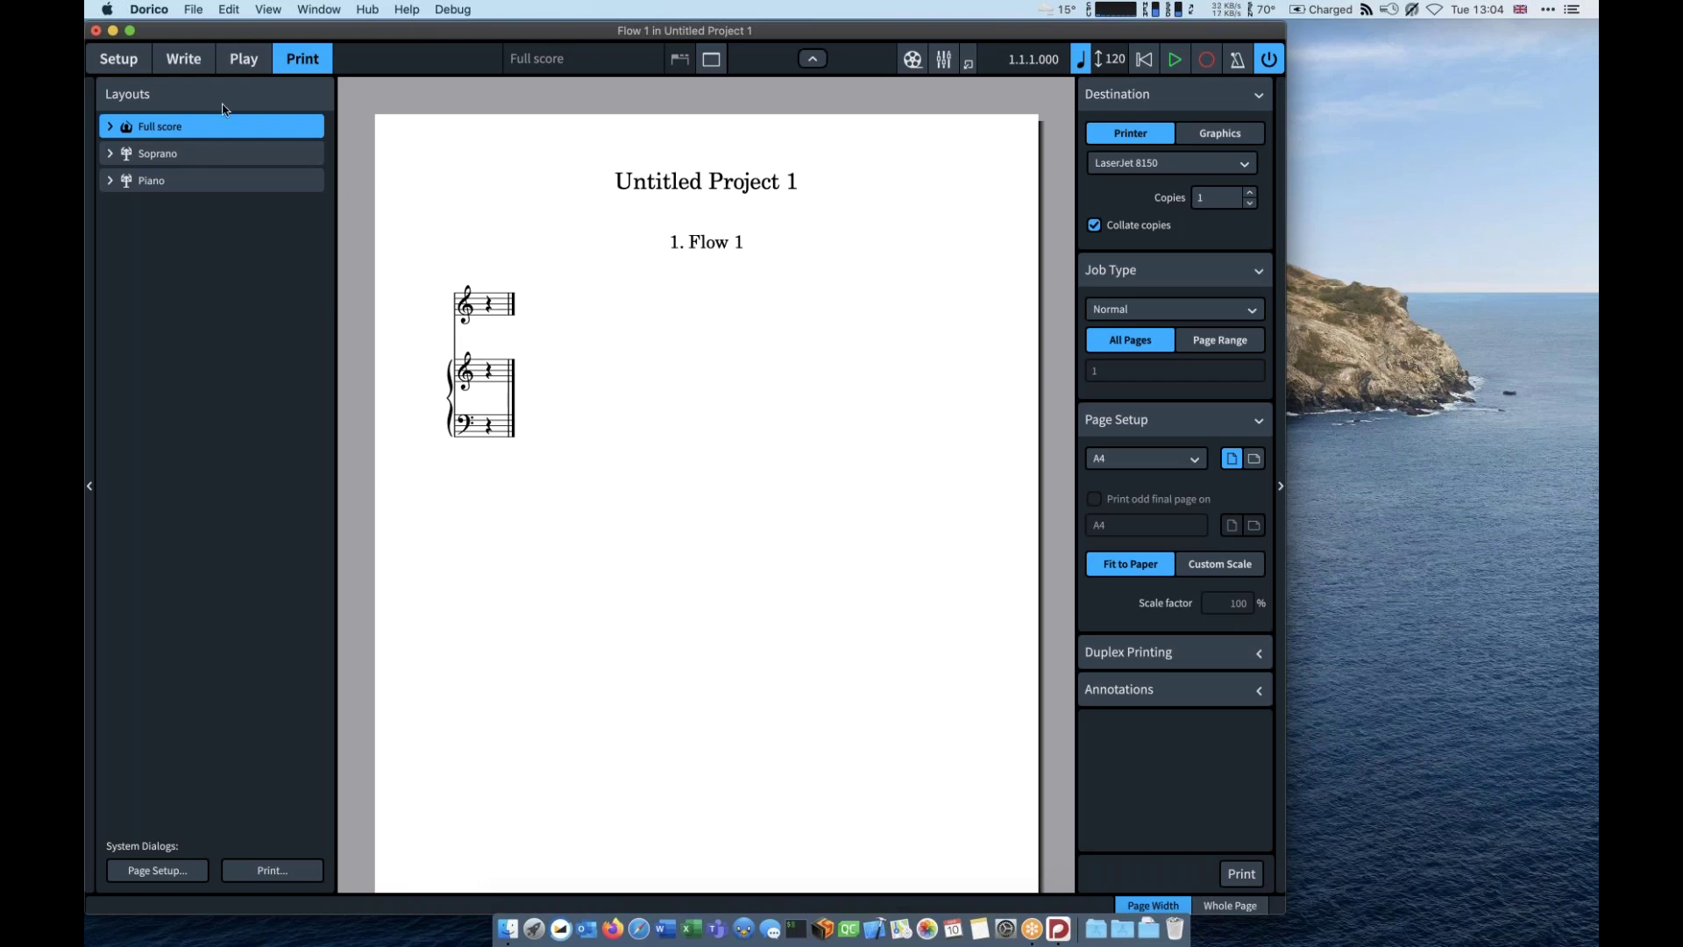
left_click(185, 59)
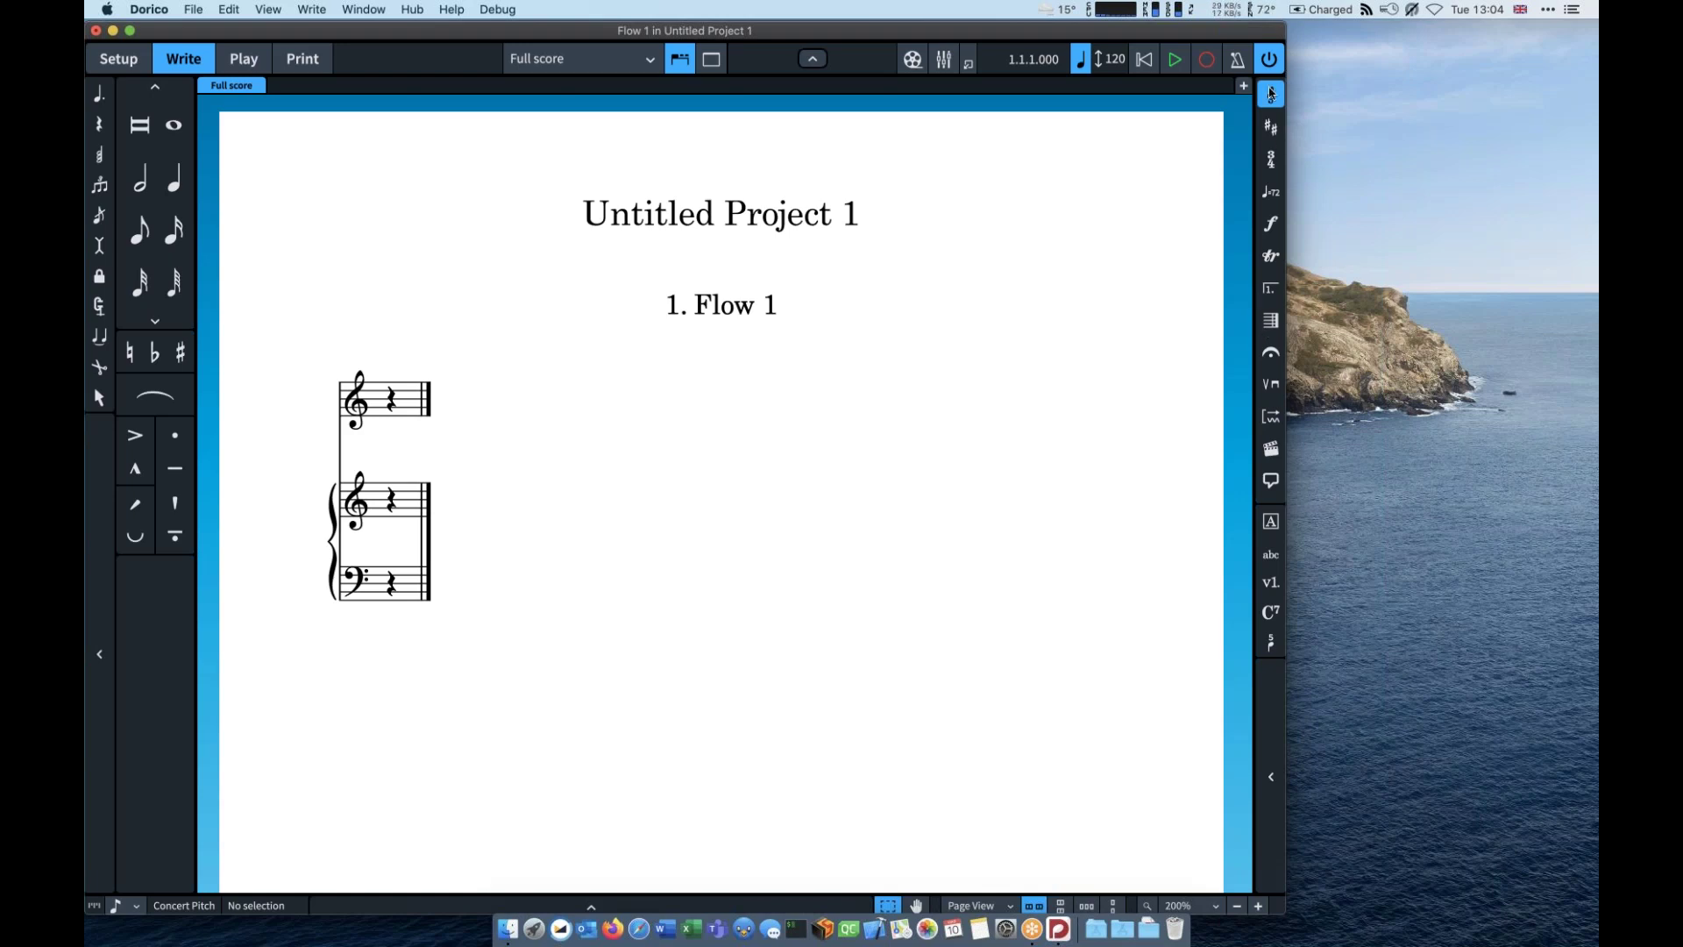
Step: Examine the available clefs and octave lines, key signatures, dynamics, ornaments, repeat structures, and bar and barline options
left_click(1270, 92)
left_click(1270, 92)
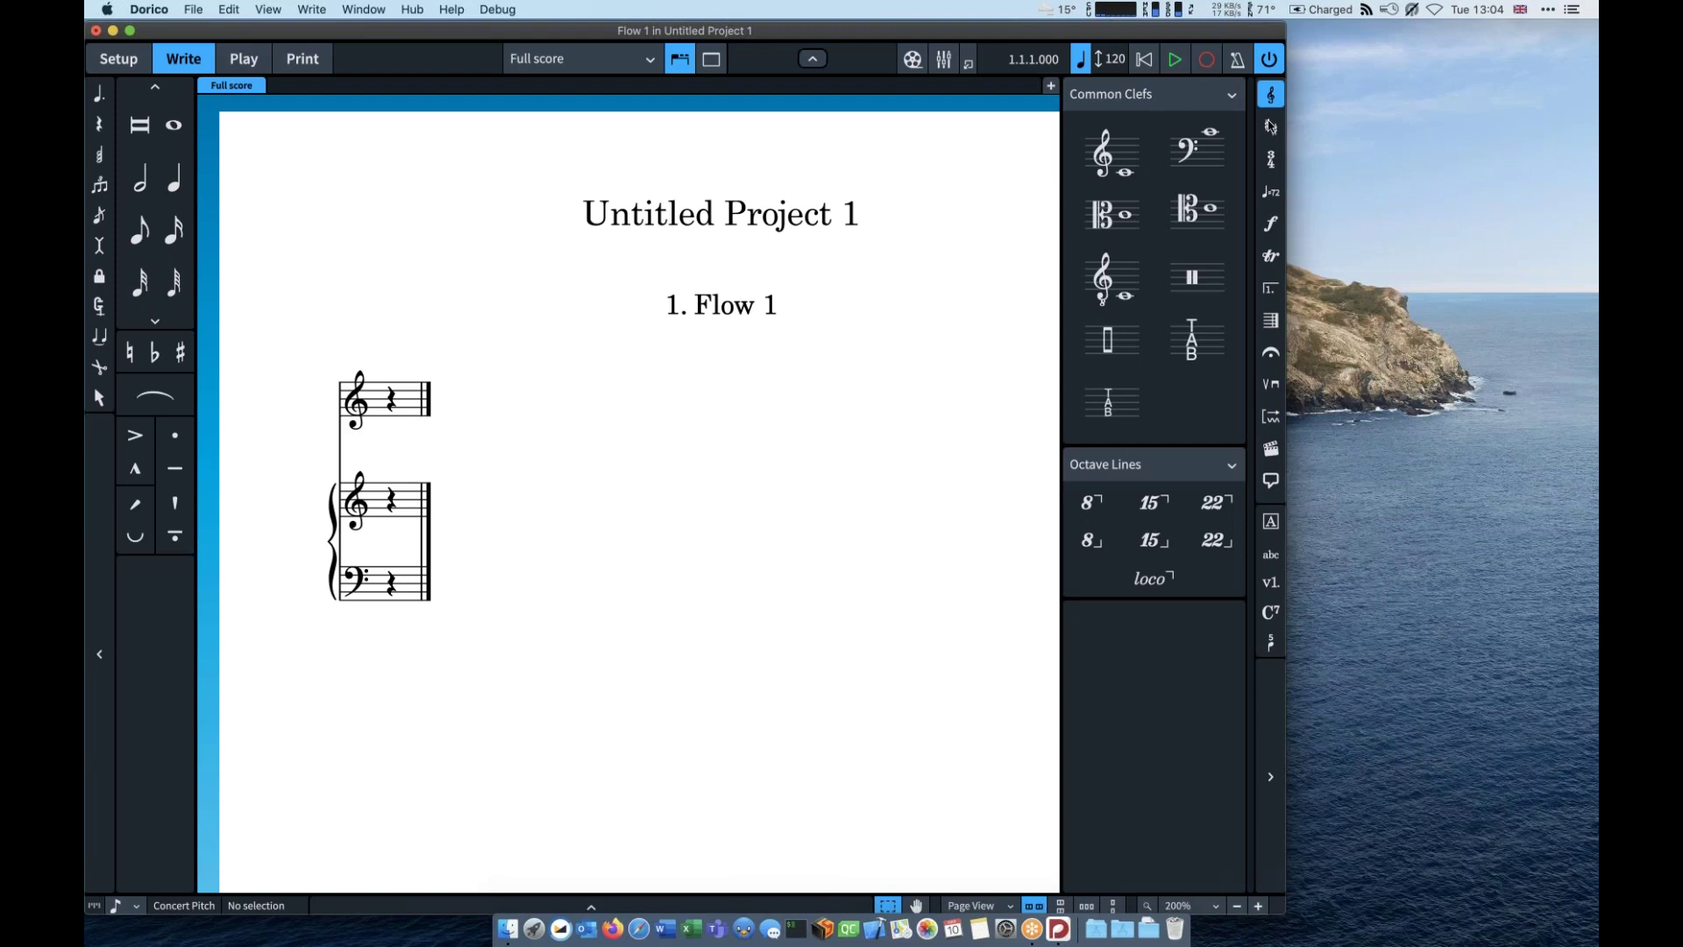
left_click(1270, 125)
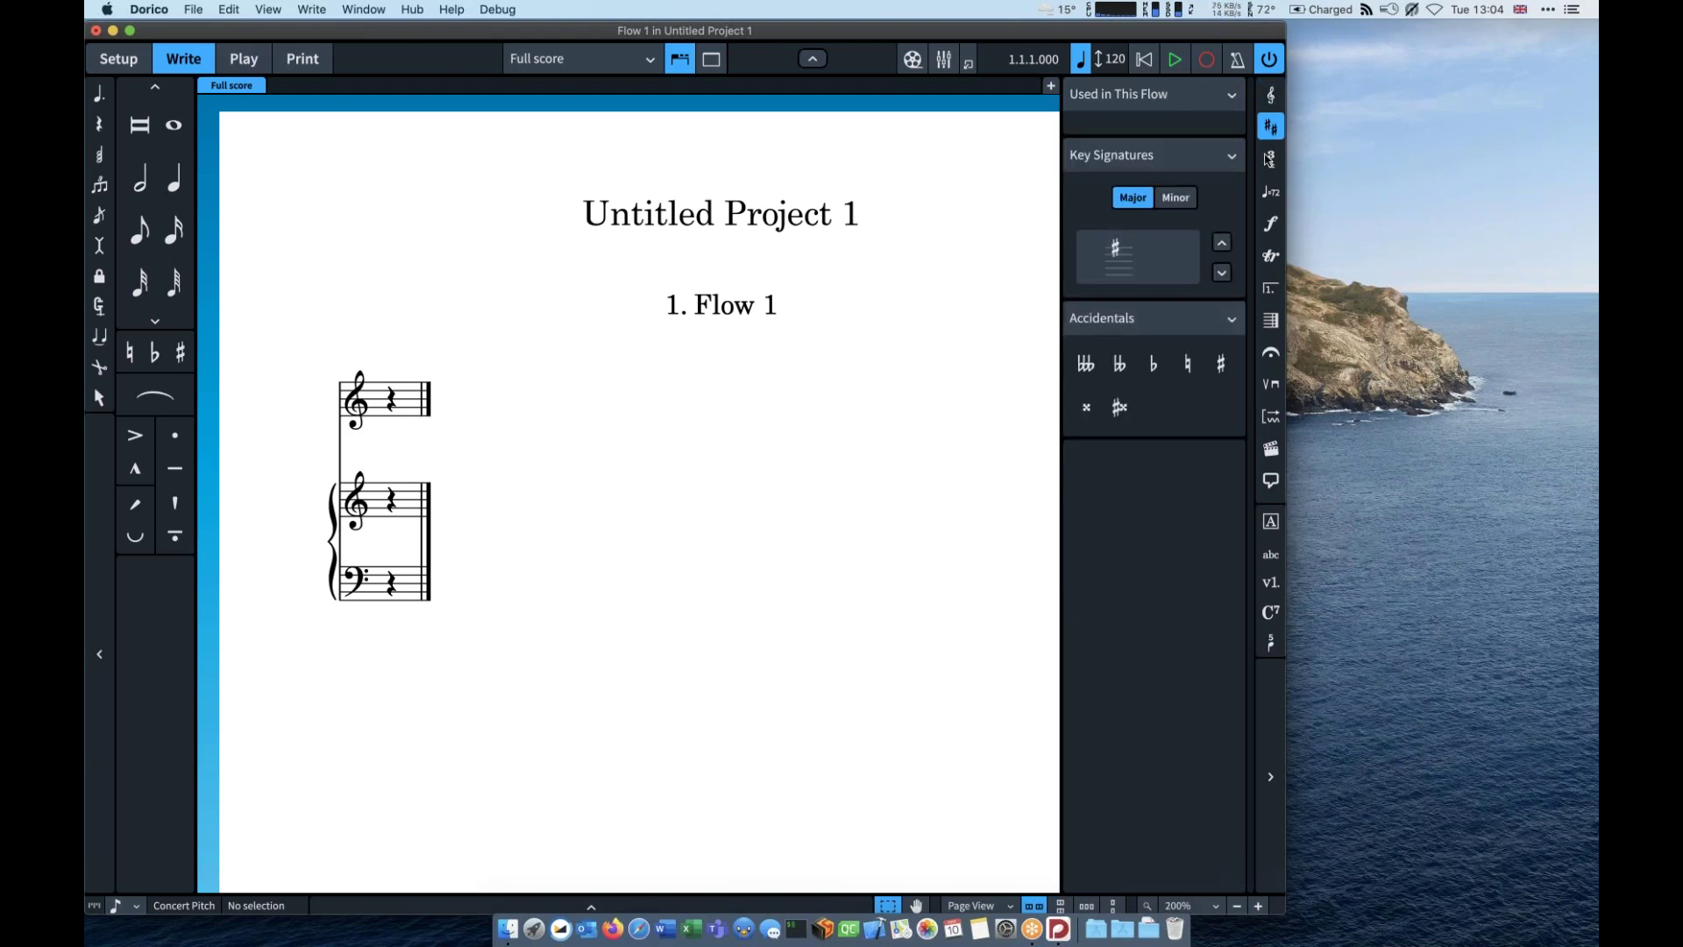
left_click(1270, 224)
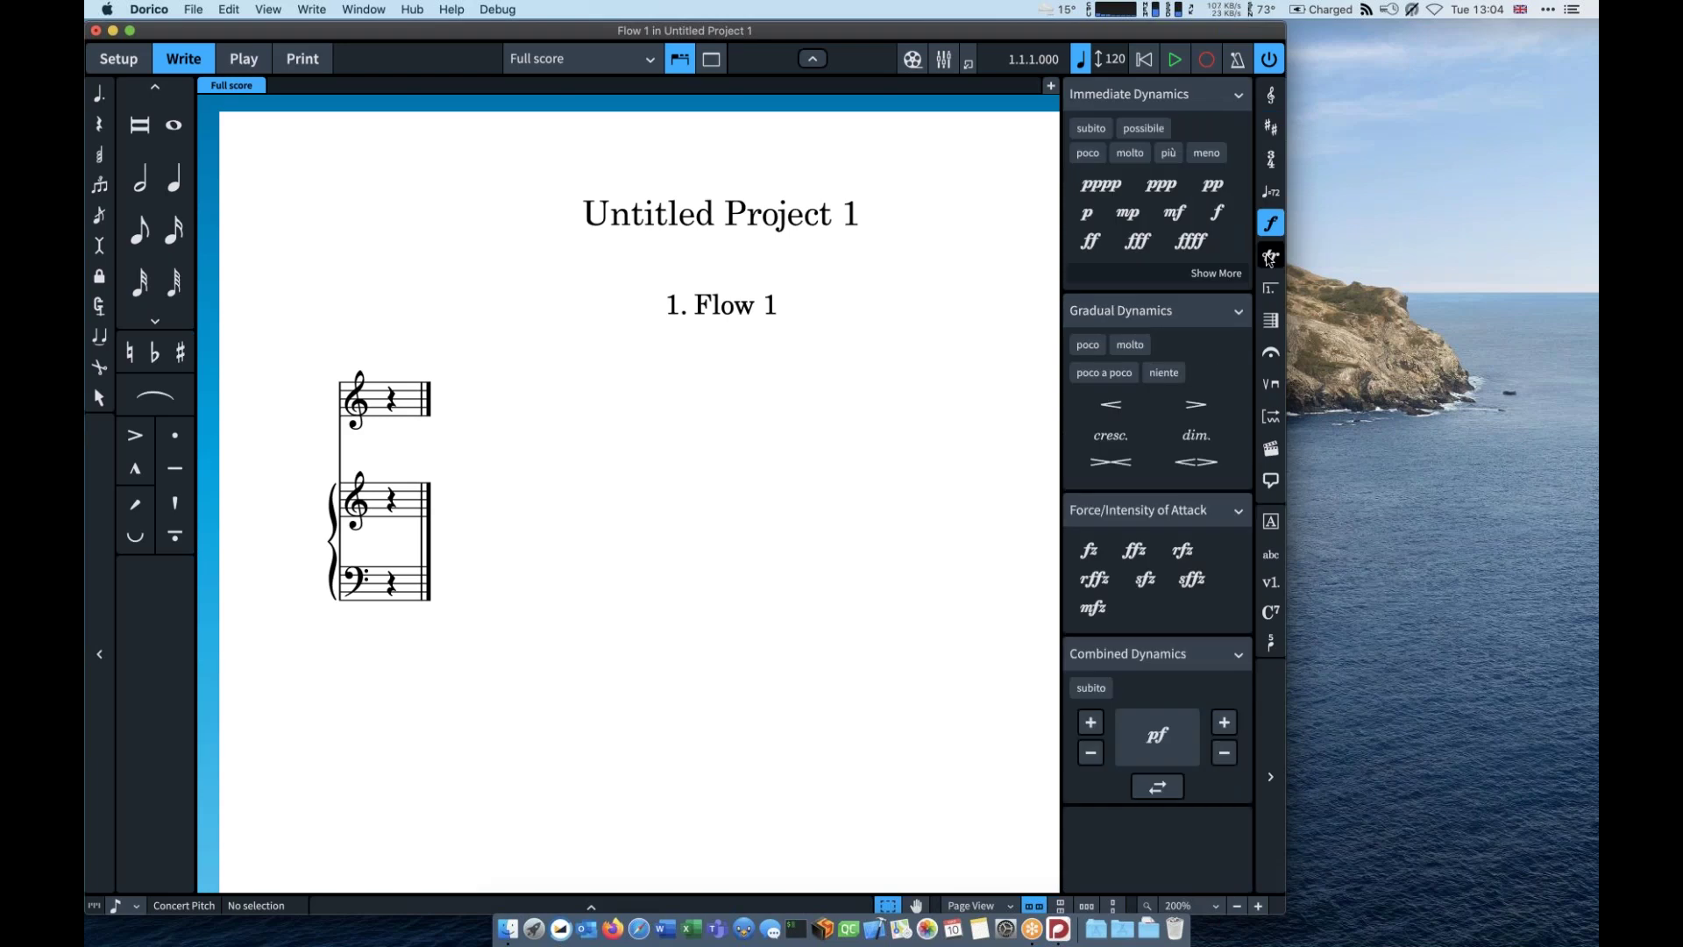
left_click(1270, 256)
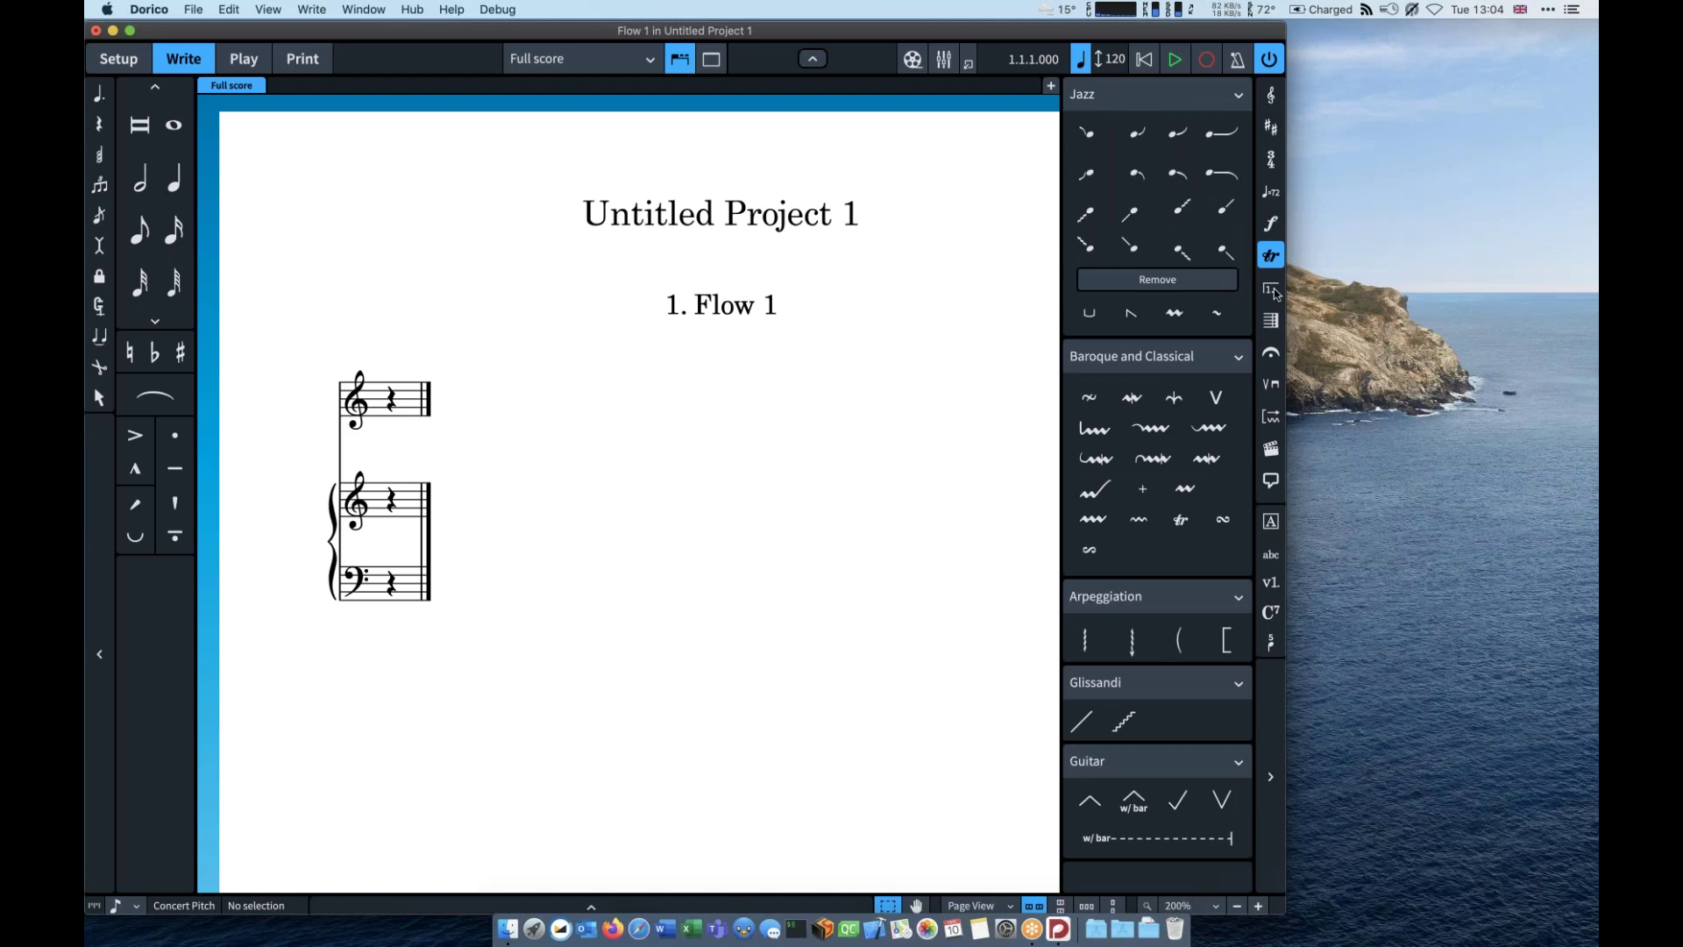
left_click(1273, 290)
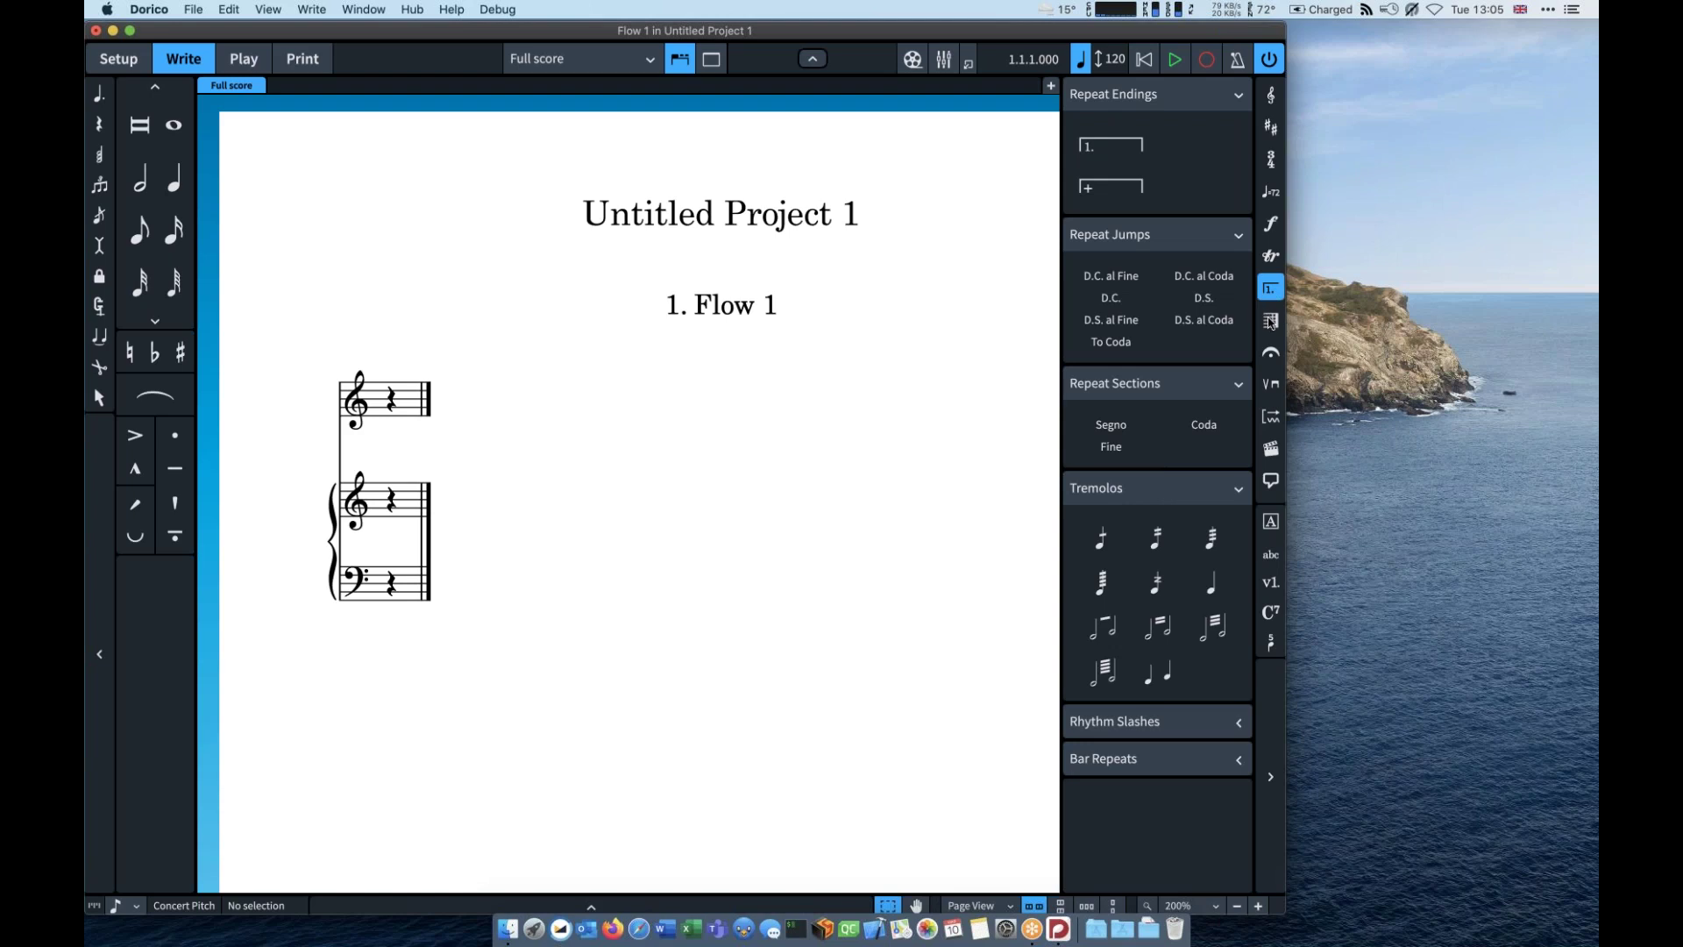
left_click(1270, 320)
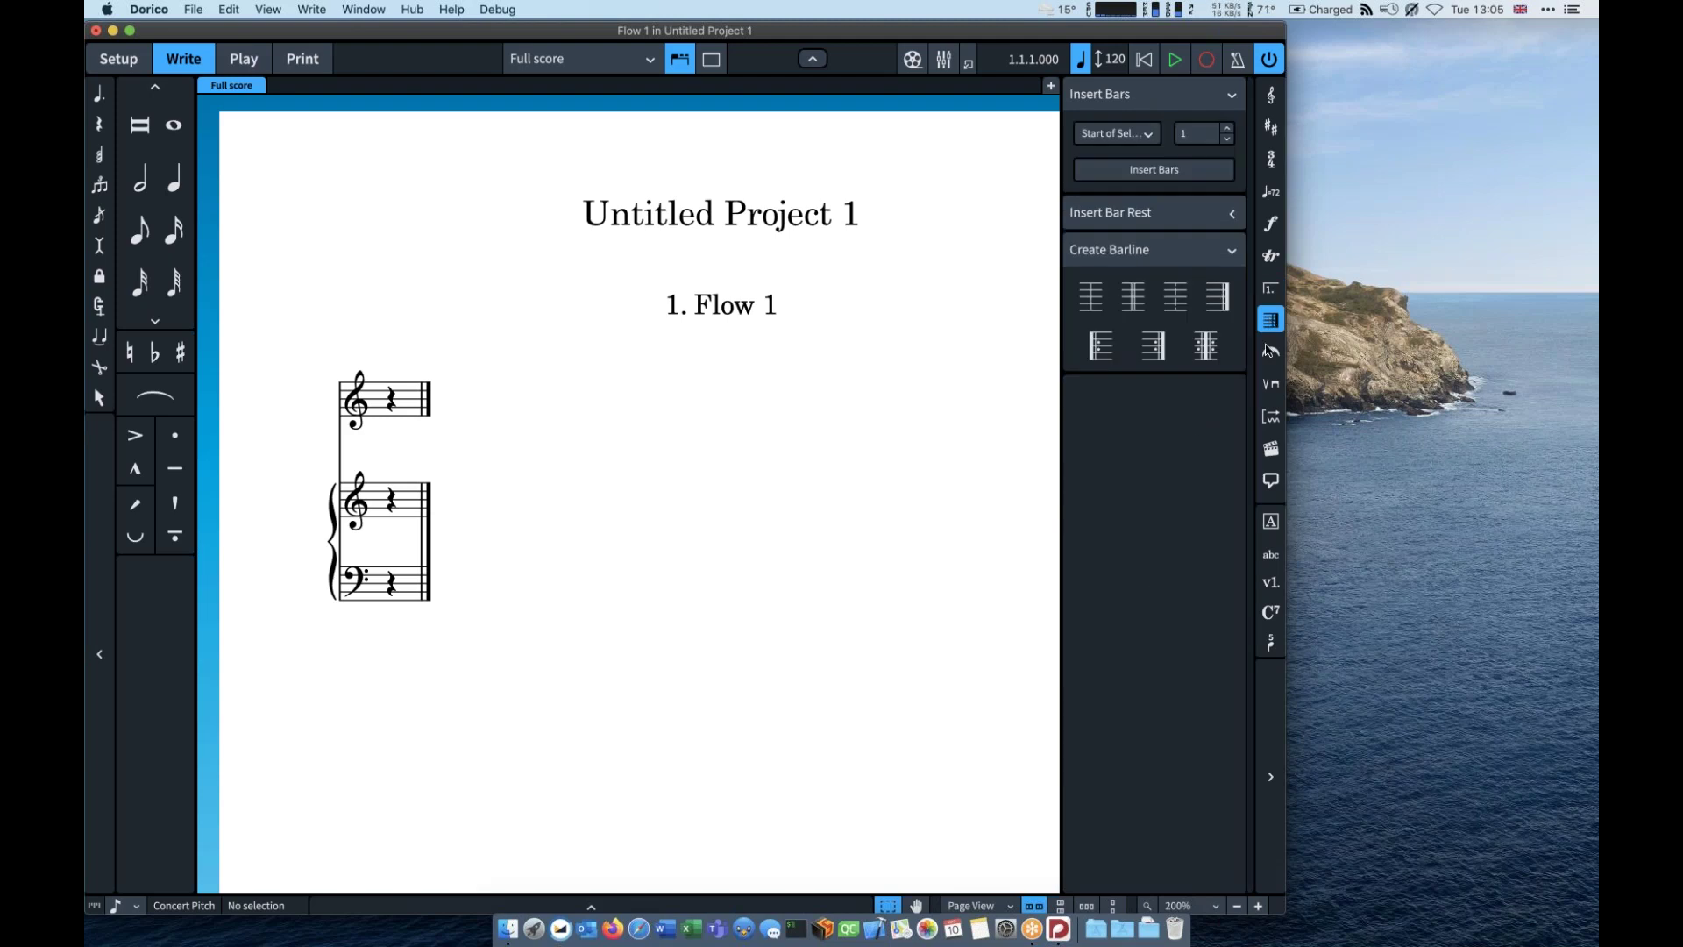
Step: Examine the playing techniques, collapsing the Common group, viewing the Wind group briefly and expanding the Keyboard group
left_click(1270, 383)
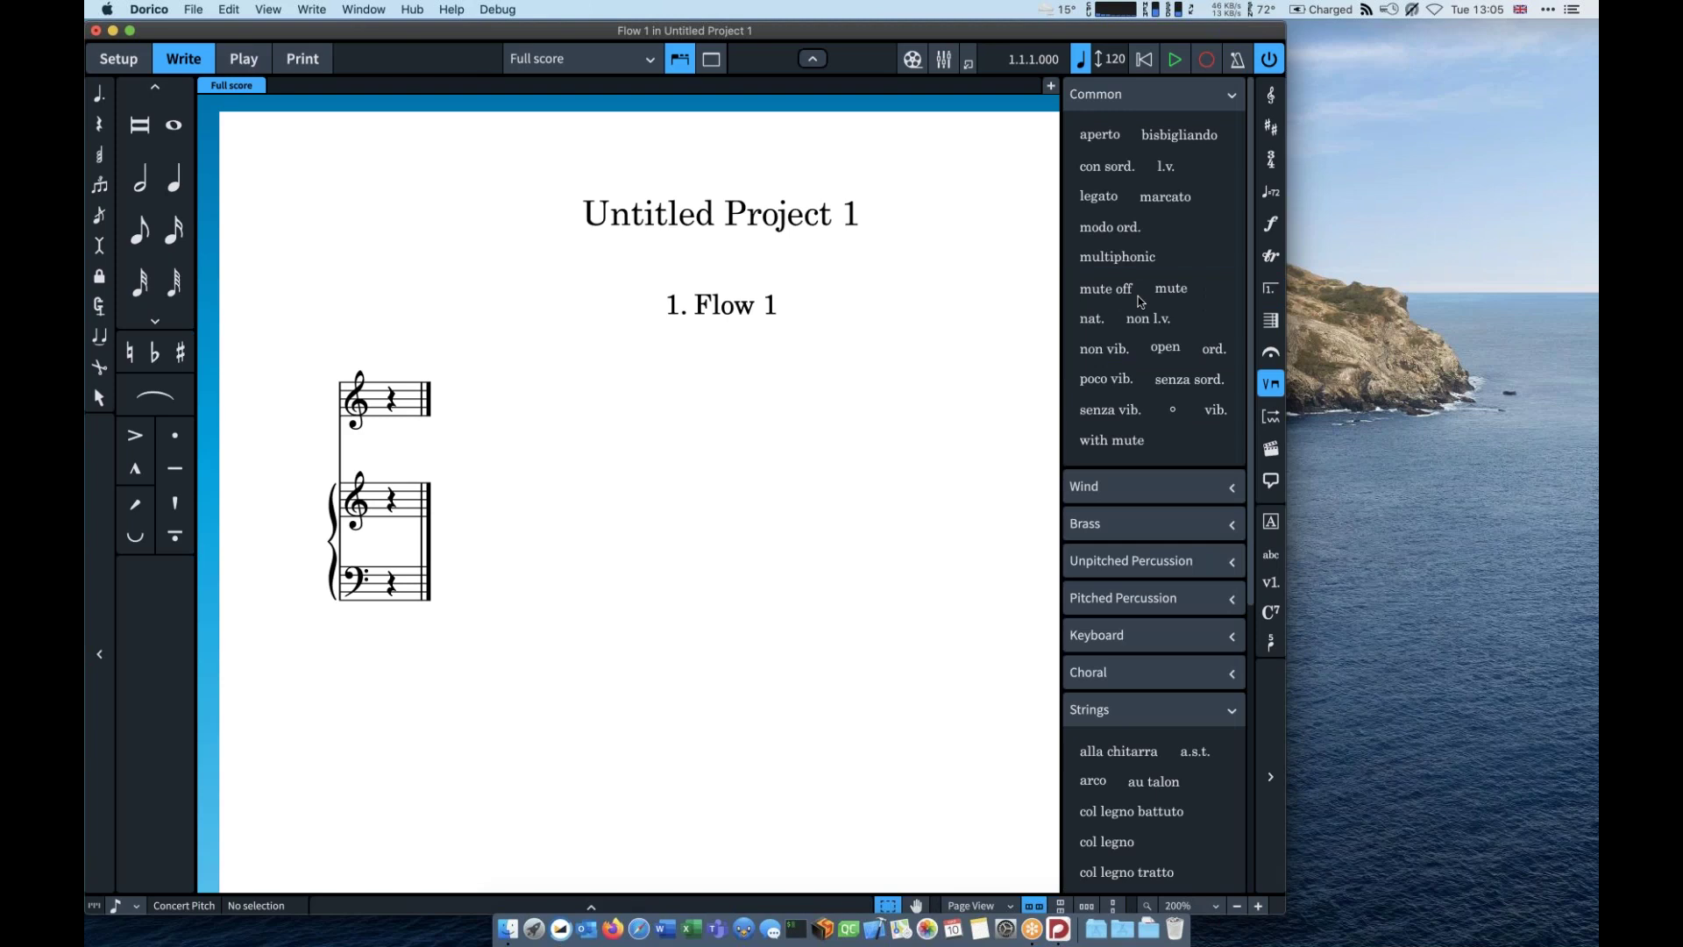
left_click(1130, 93)
left_click(1130, 134)
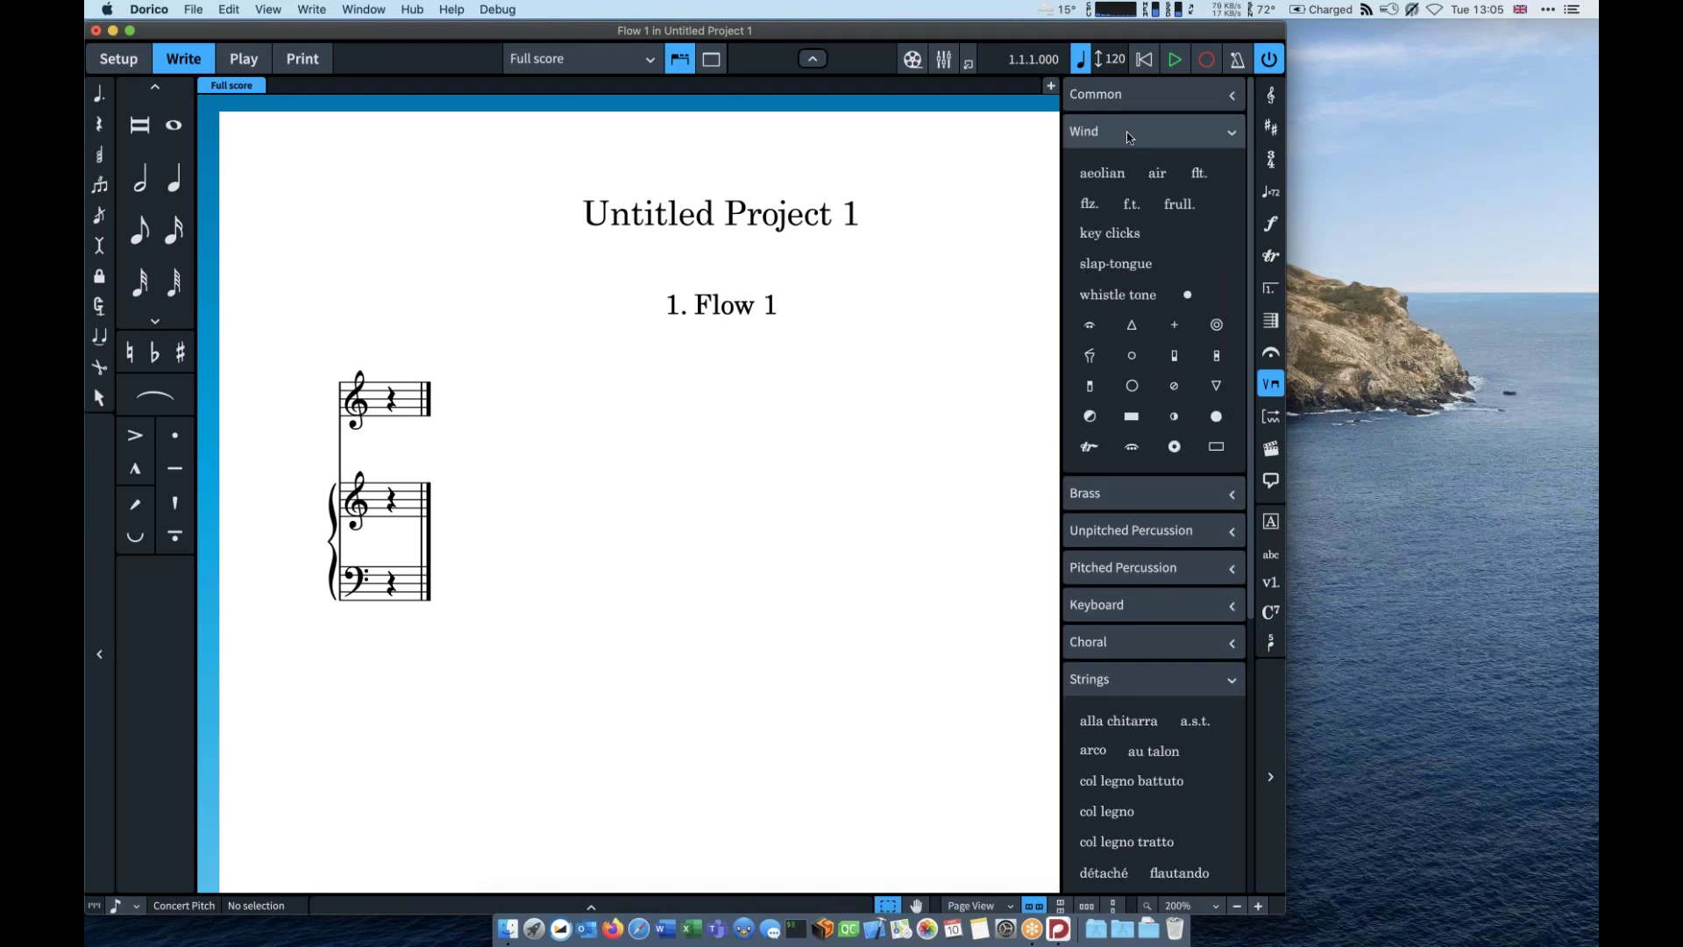
left_click(1129, 134)
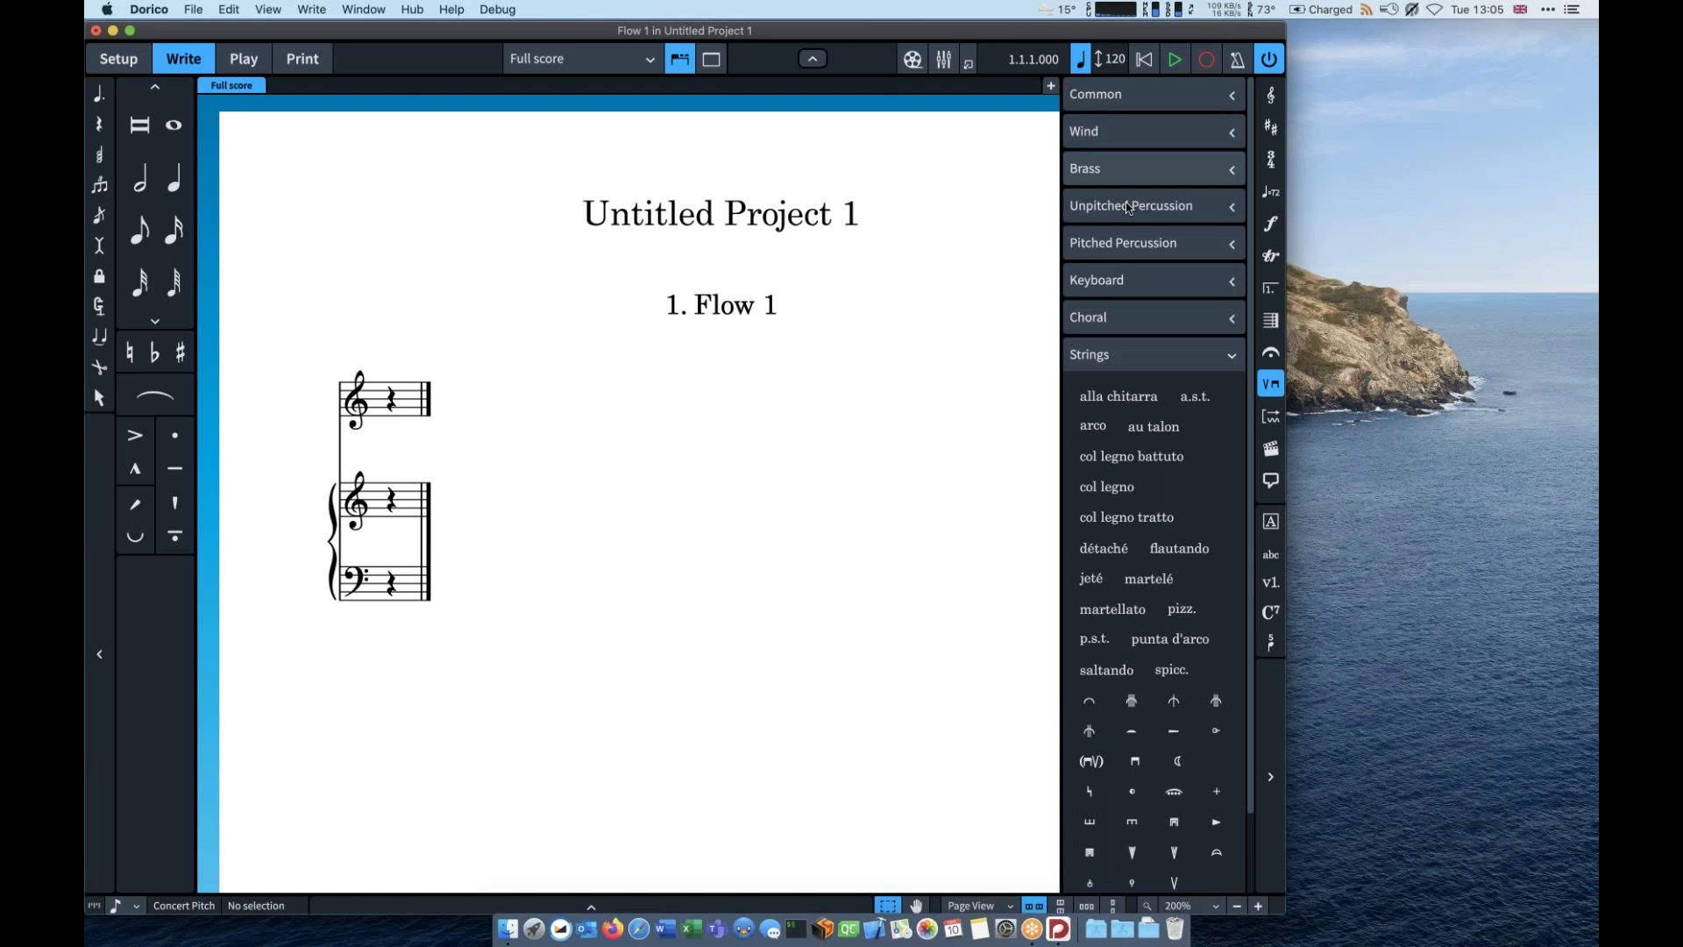
left_click(1129, 282)
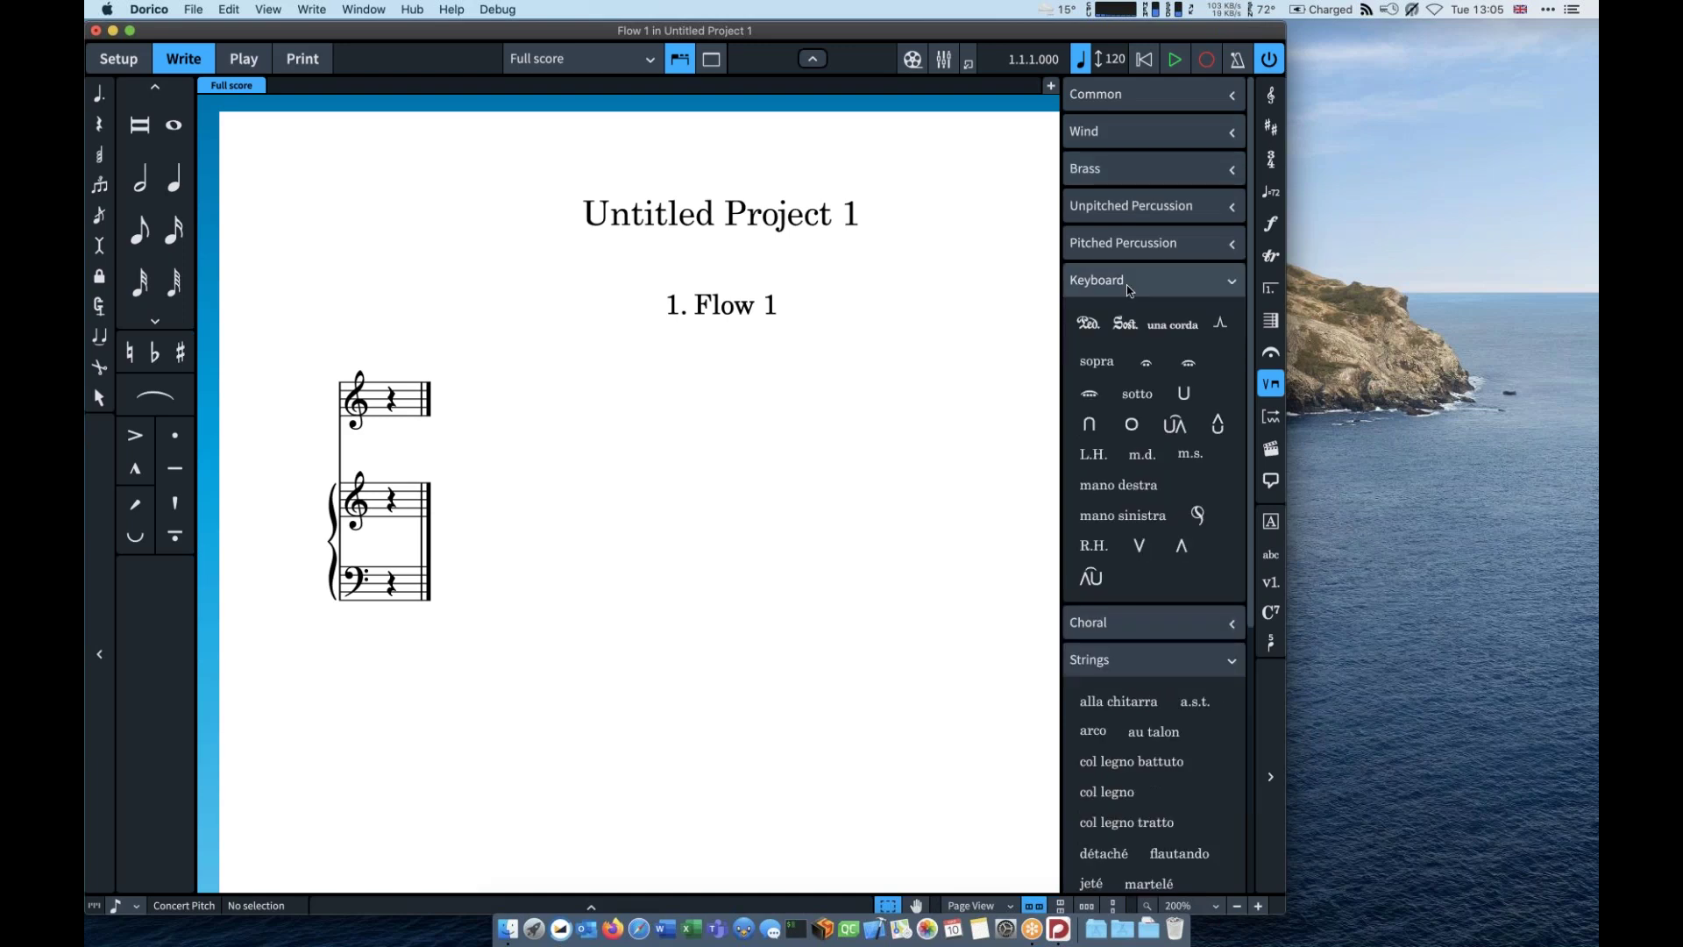
Step: Examine the horizontal lines, the video and marker options and the comments, and hide the notation choices again
left_click(1270, 417)
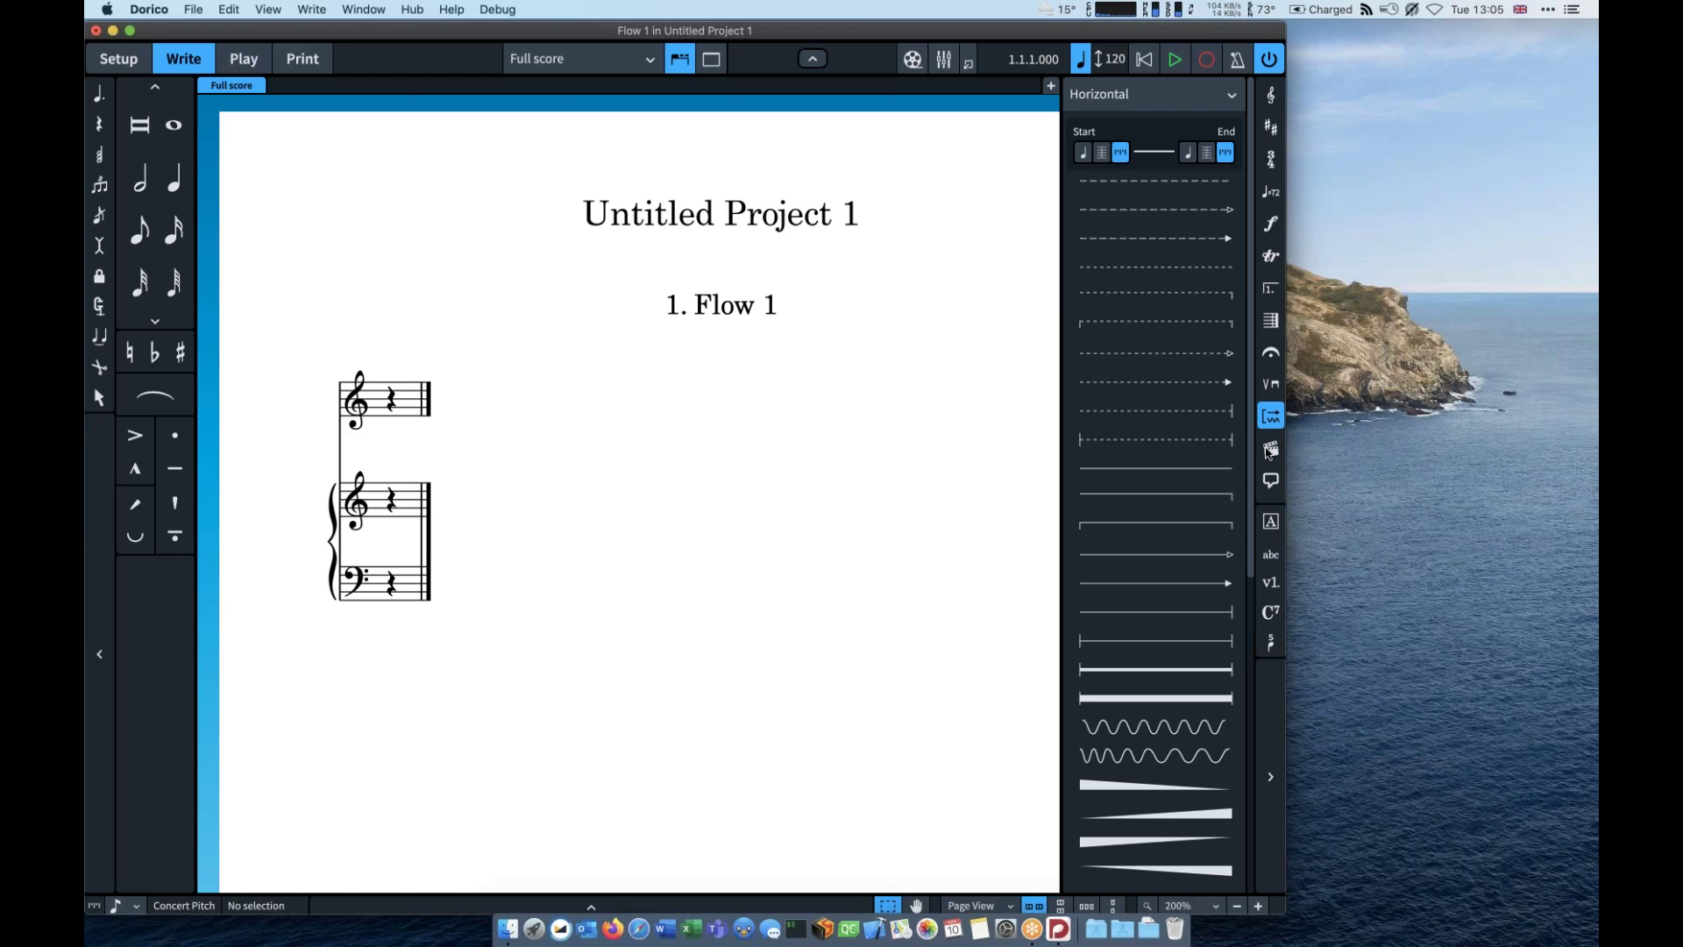
left_click(1270, 448)
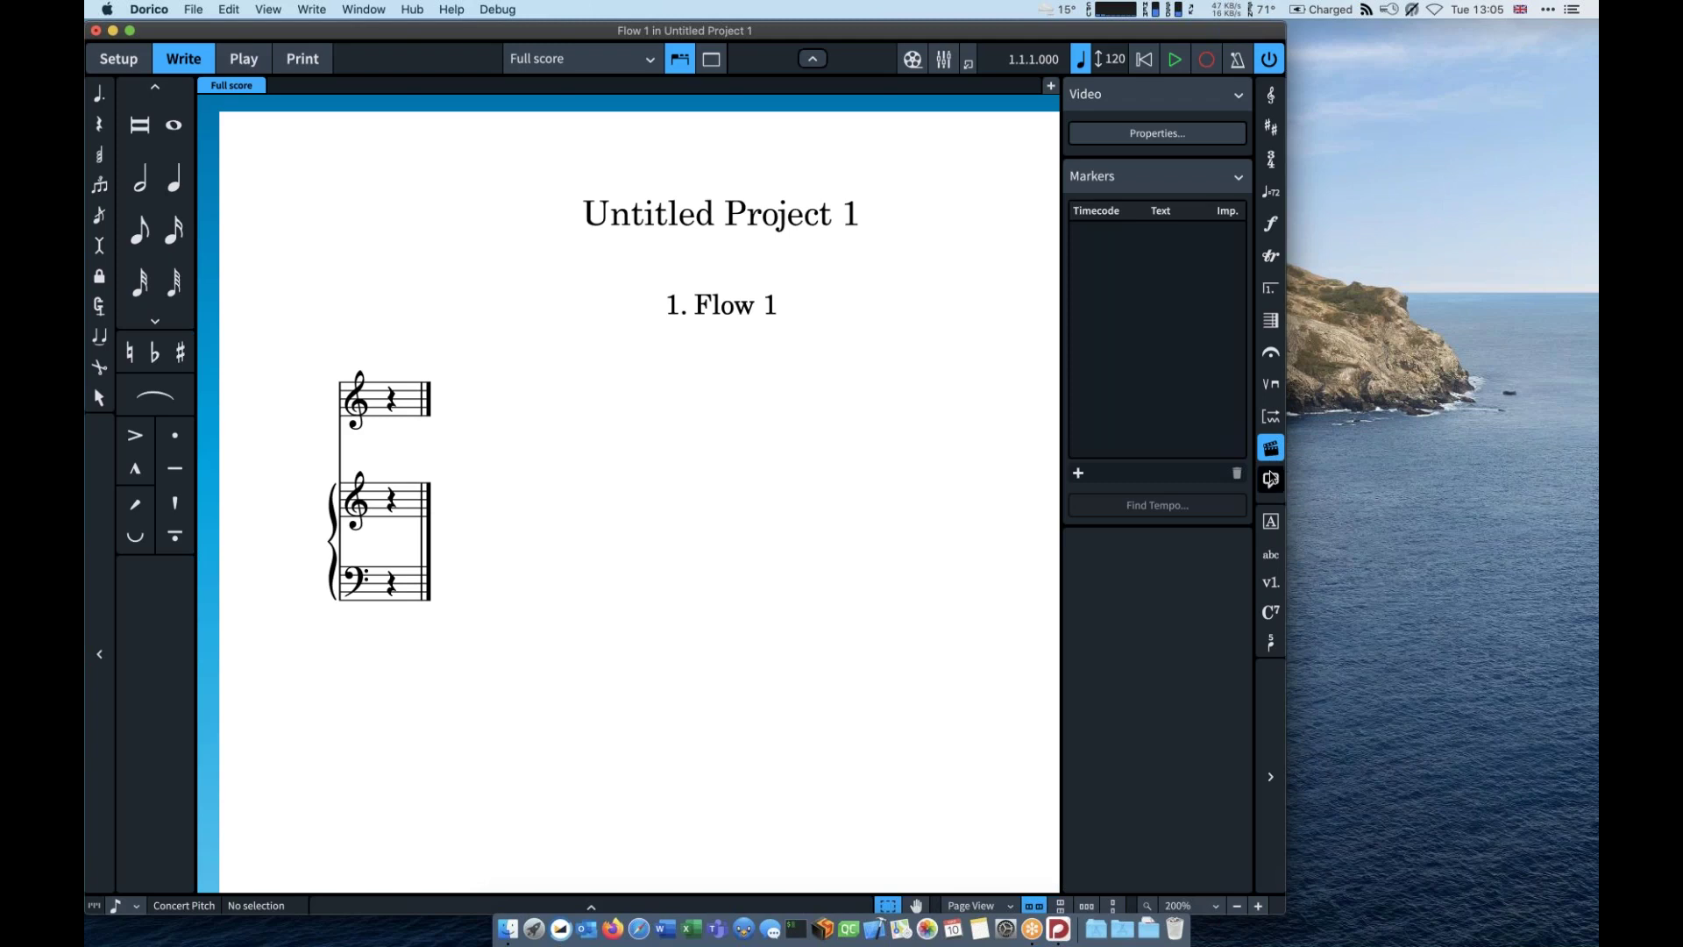
left_click(1270, 479)
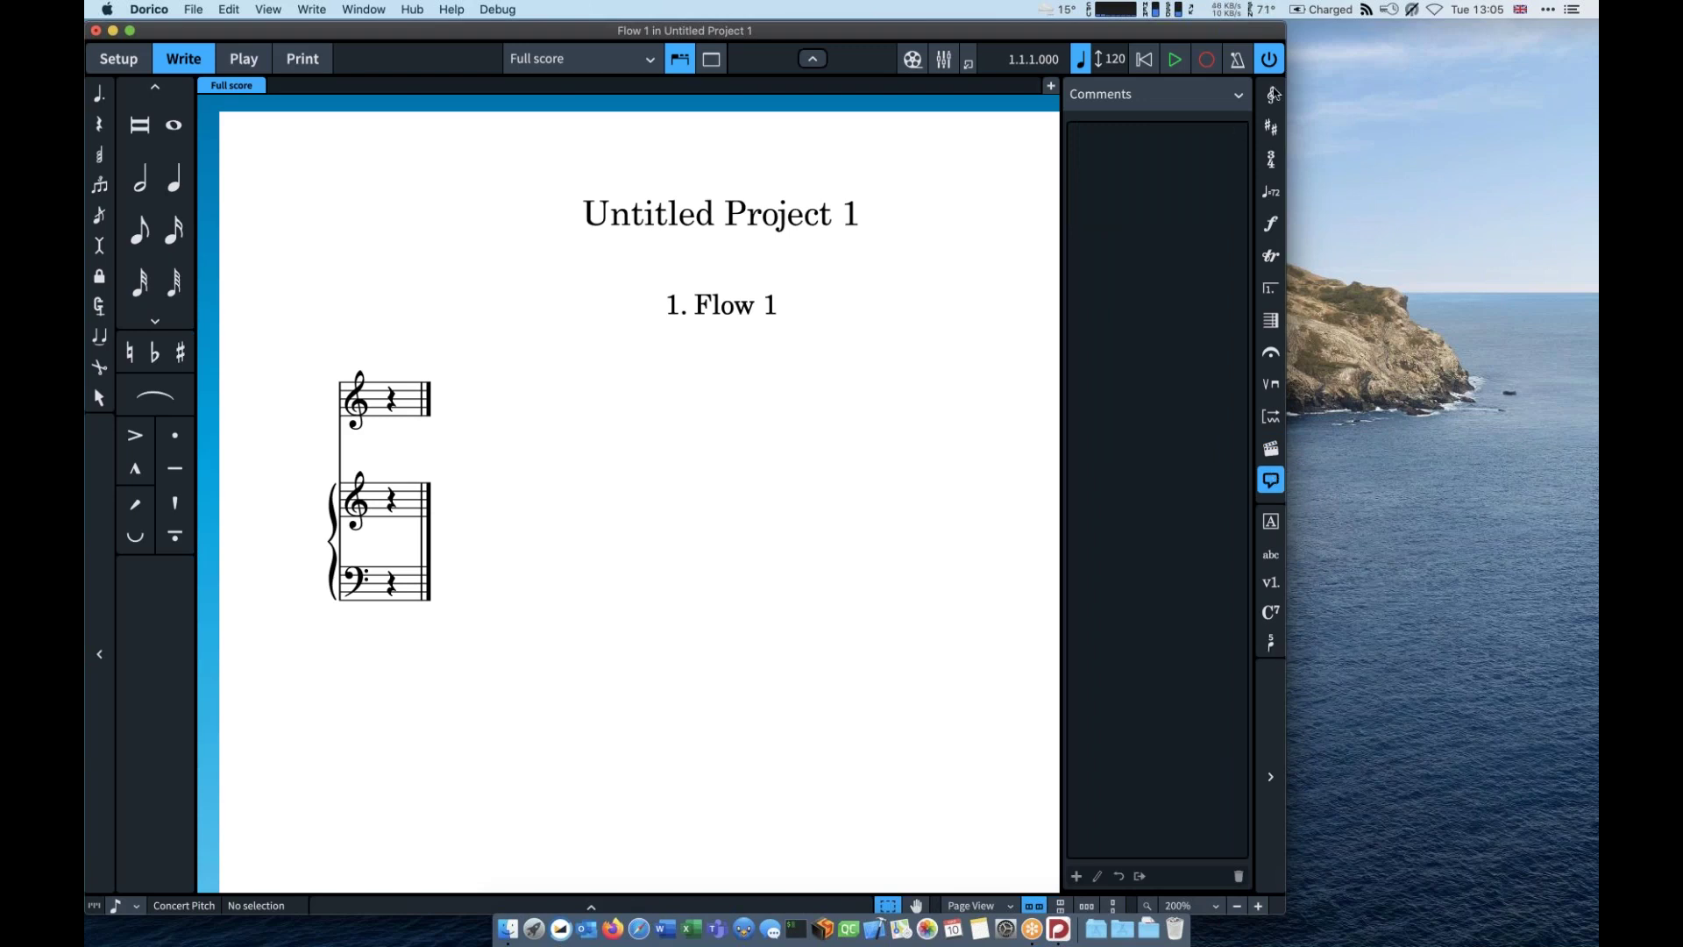
left_click(1273, 93)
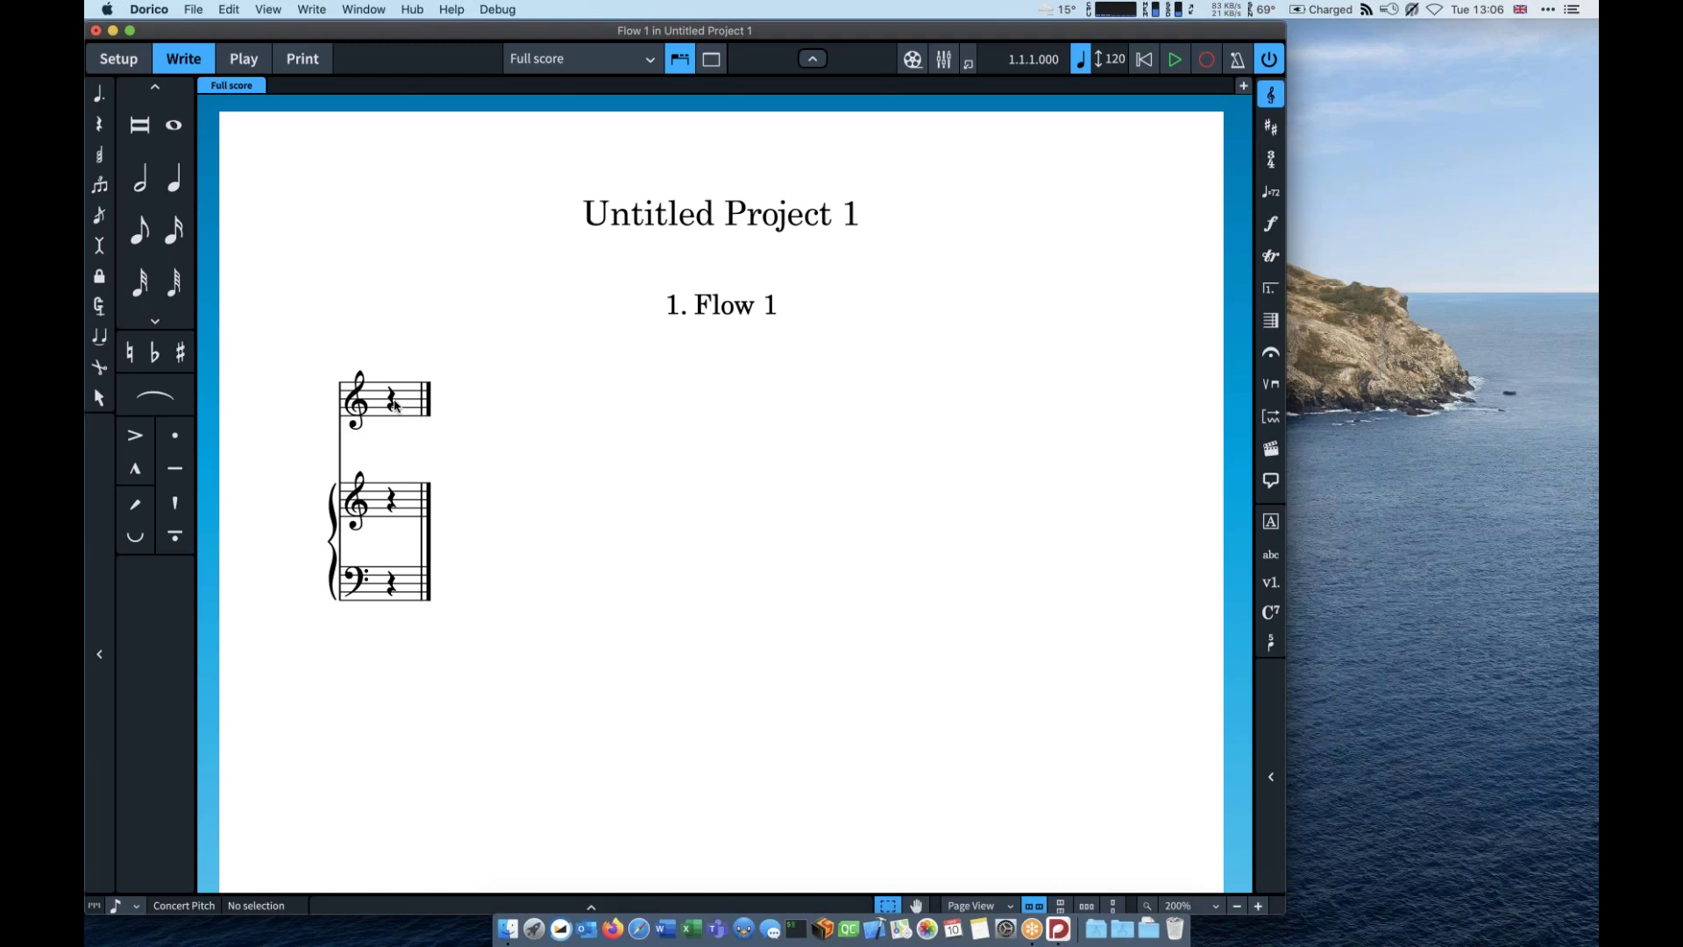
Step: Add a 3/4 time signature with a one-beat pickup bar at the start of the flow
left_click(392, 403)
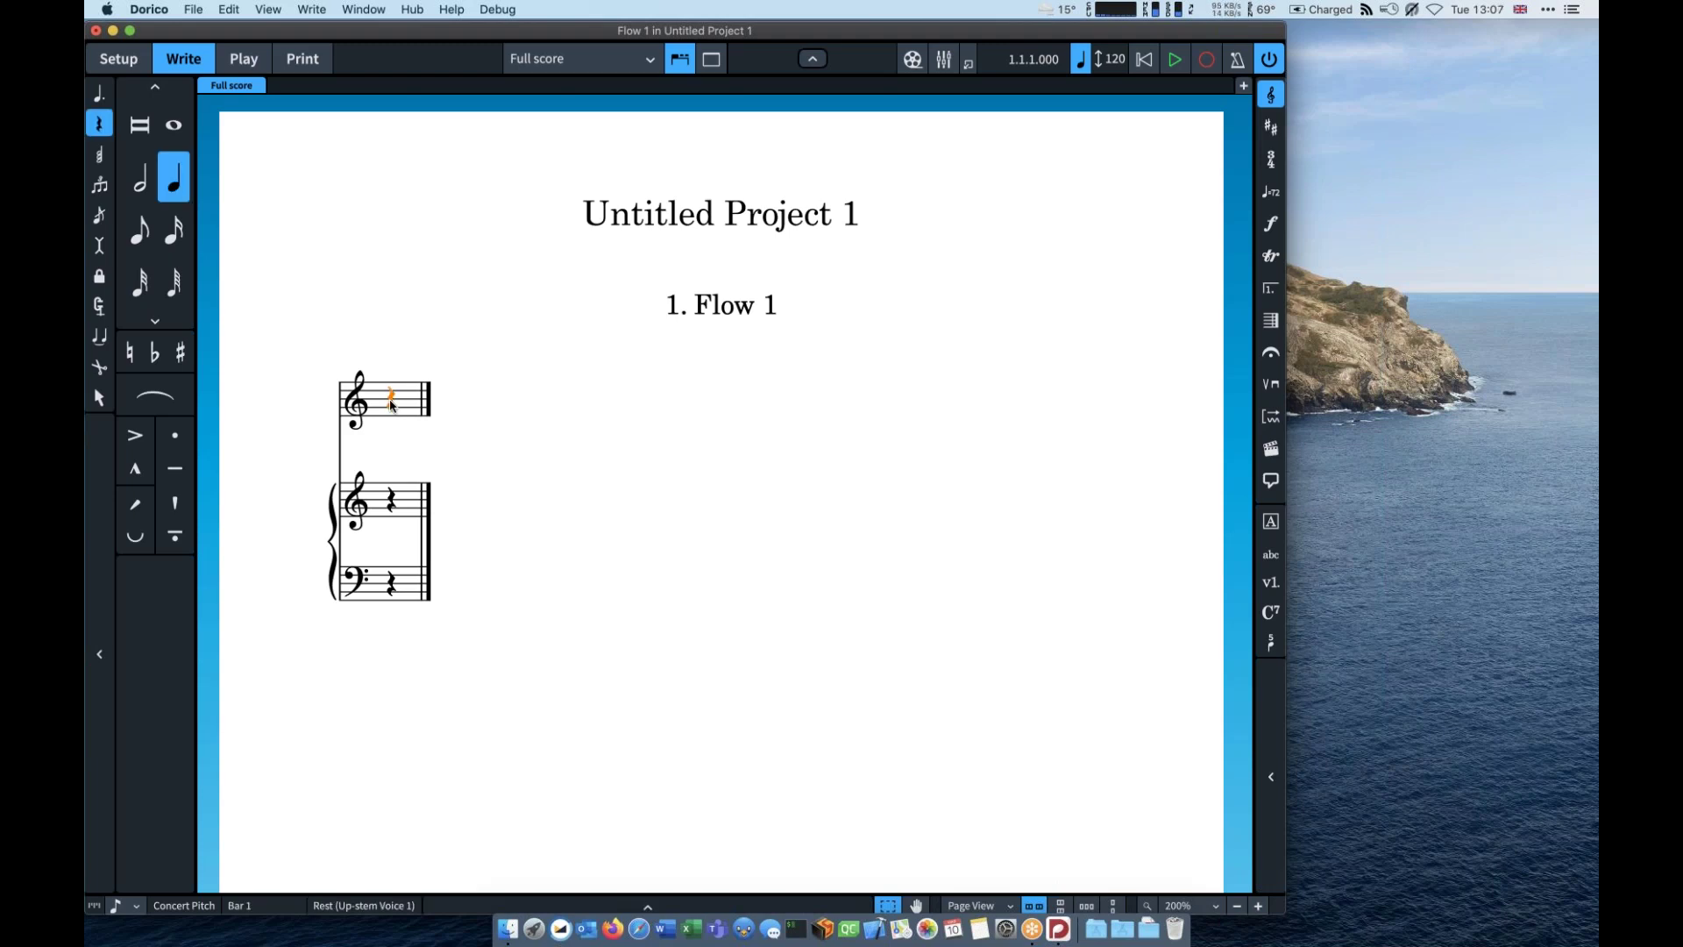
key("Return")
key("shift+m")
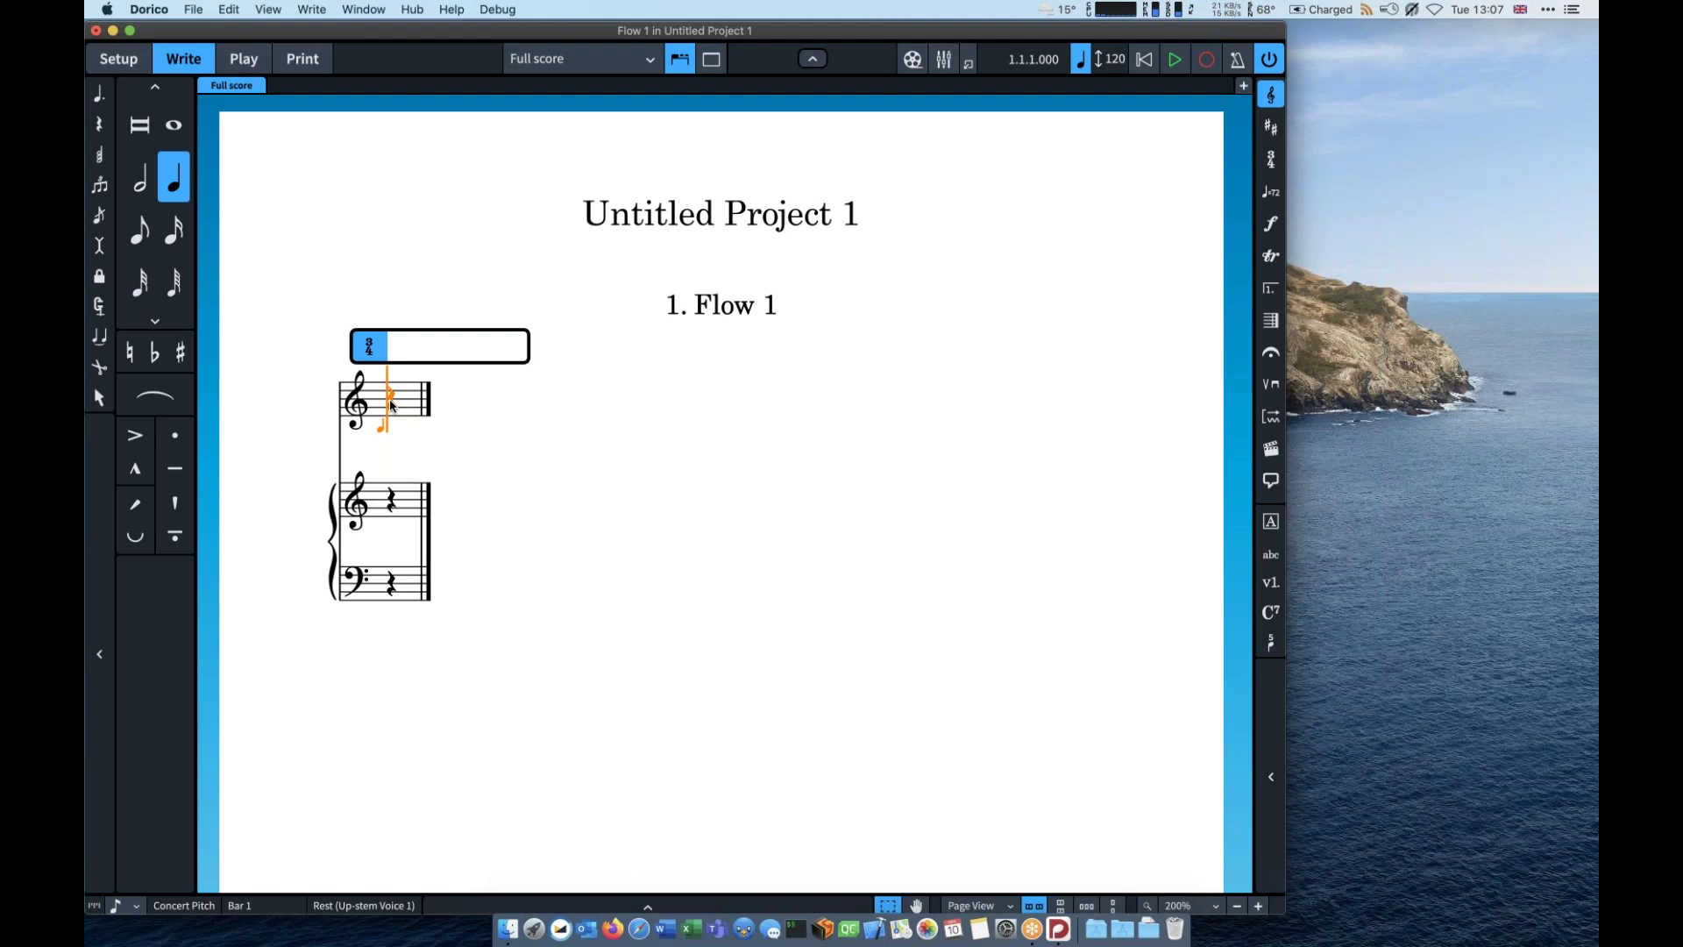
type("3/4,1")
key("Return")
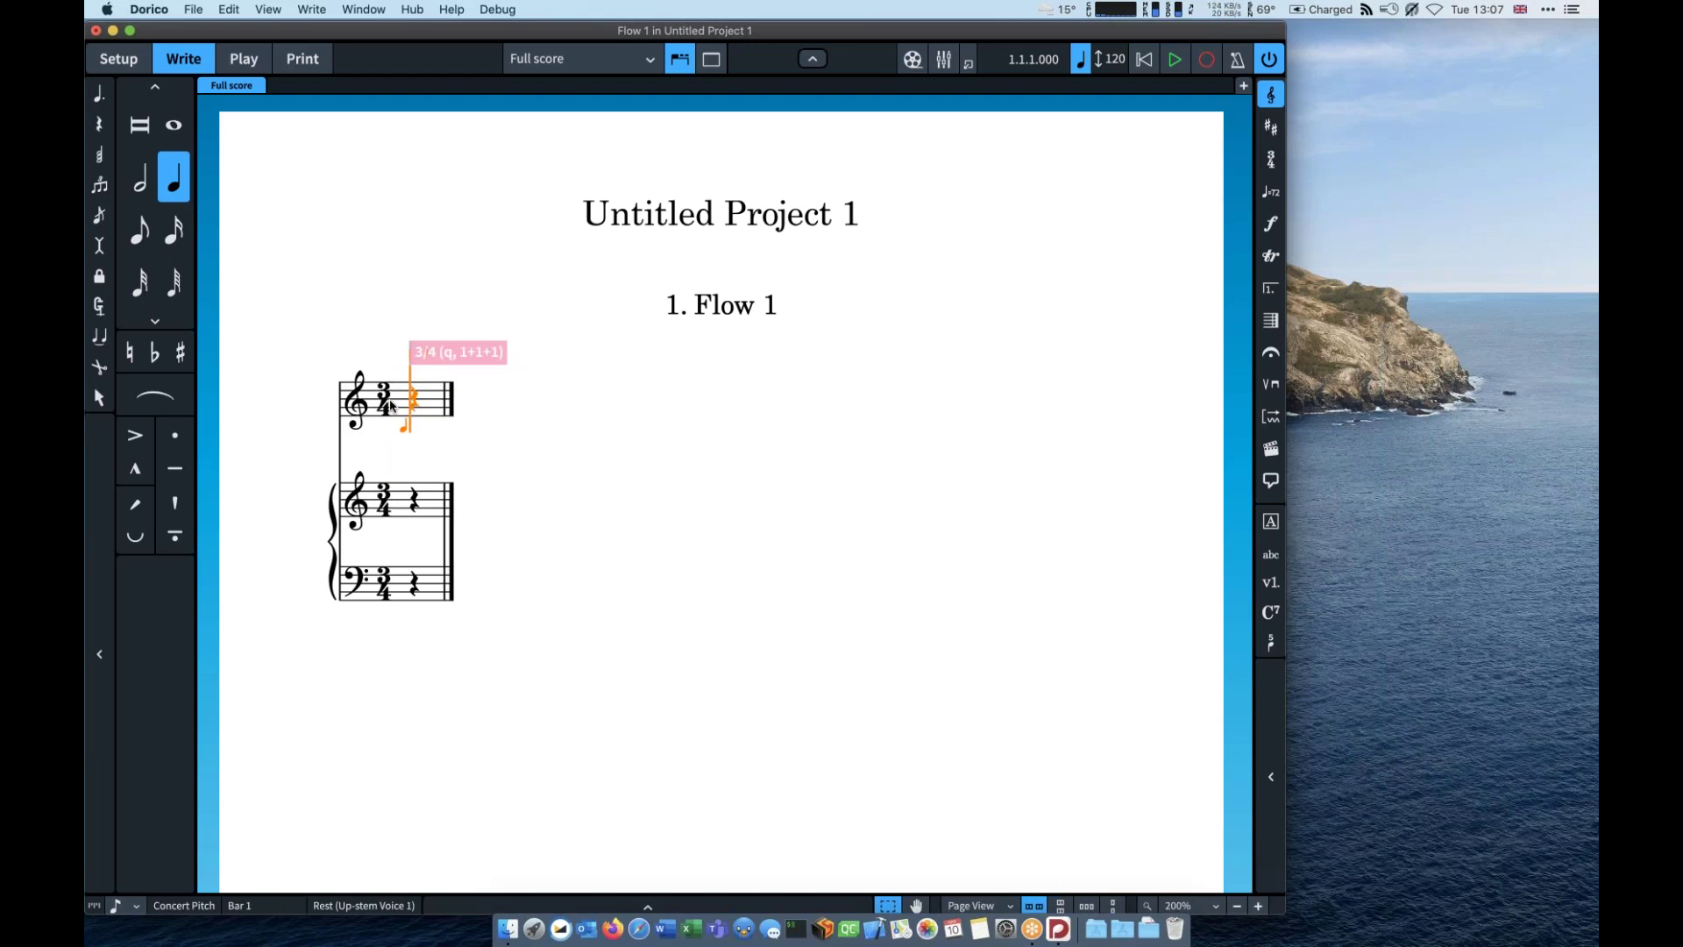
Step: Try out D minor, B flat major and B flat minor key signatures at the start of the flow
left_click(391, 405)
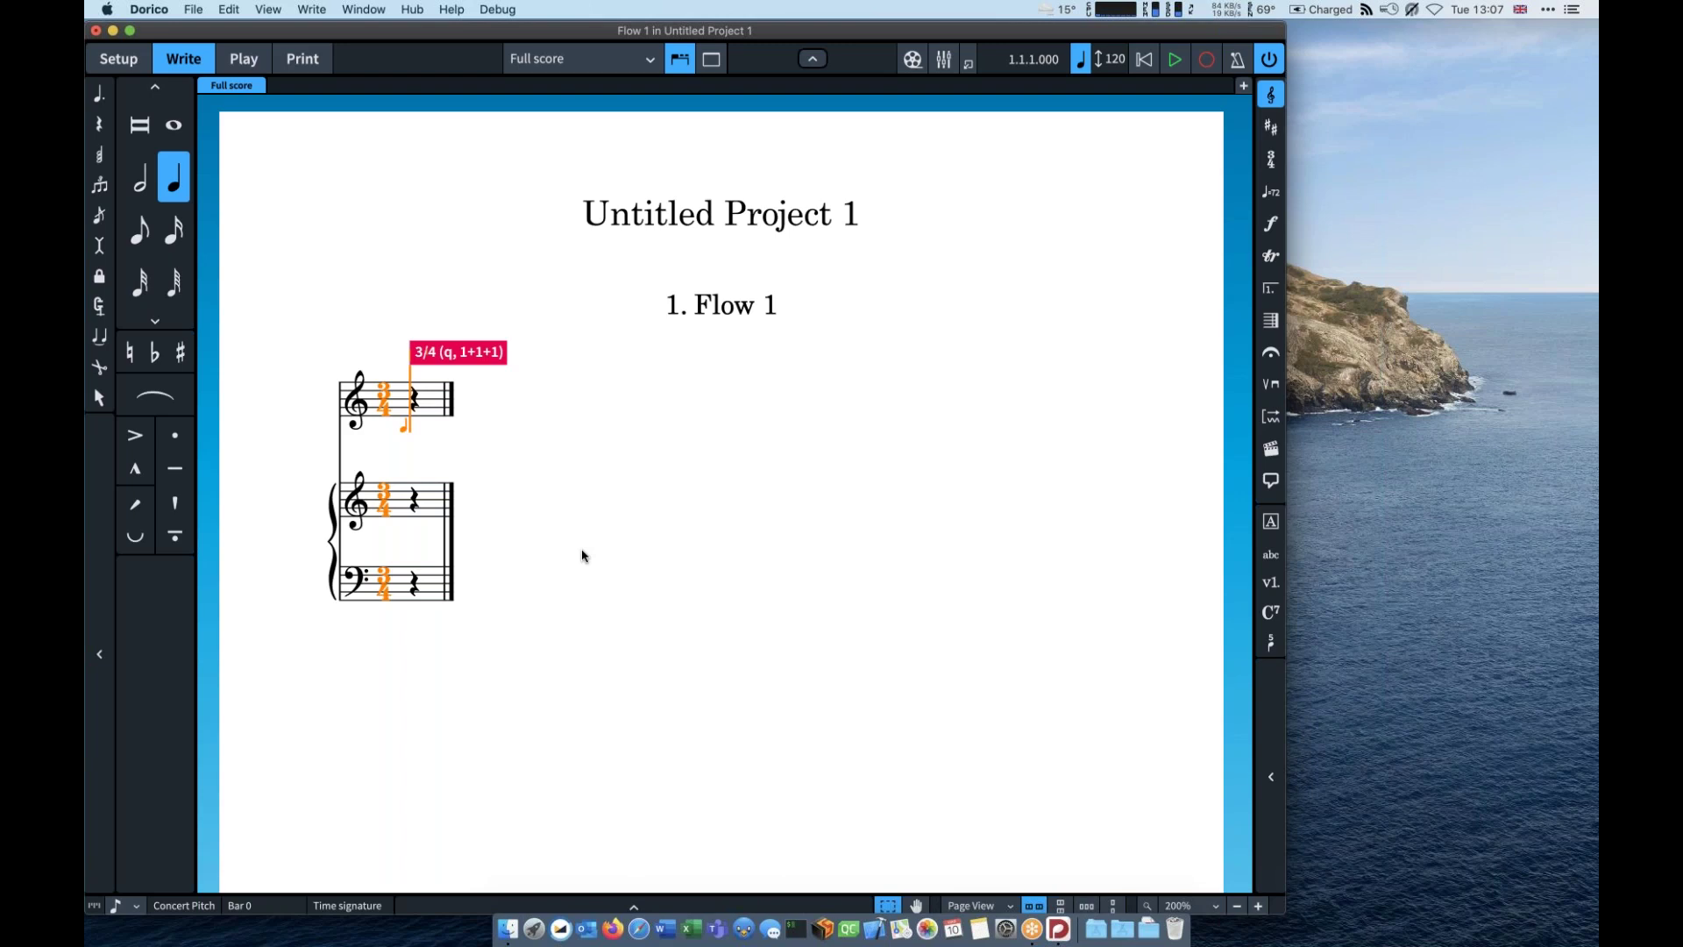
key("shift+k")
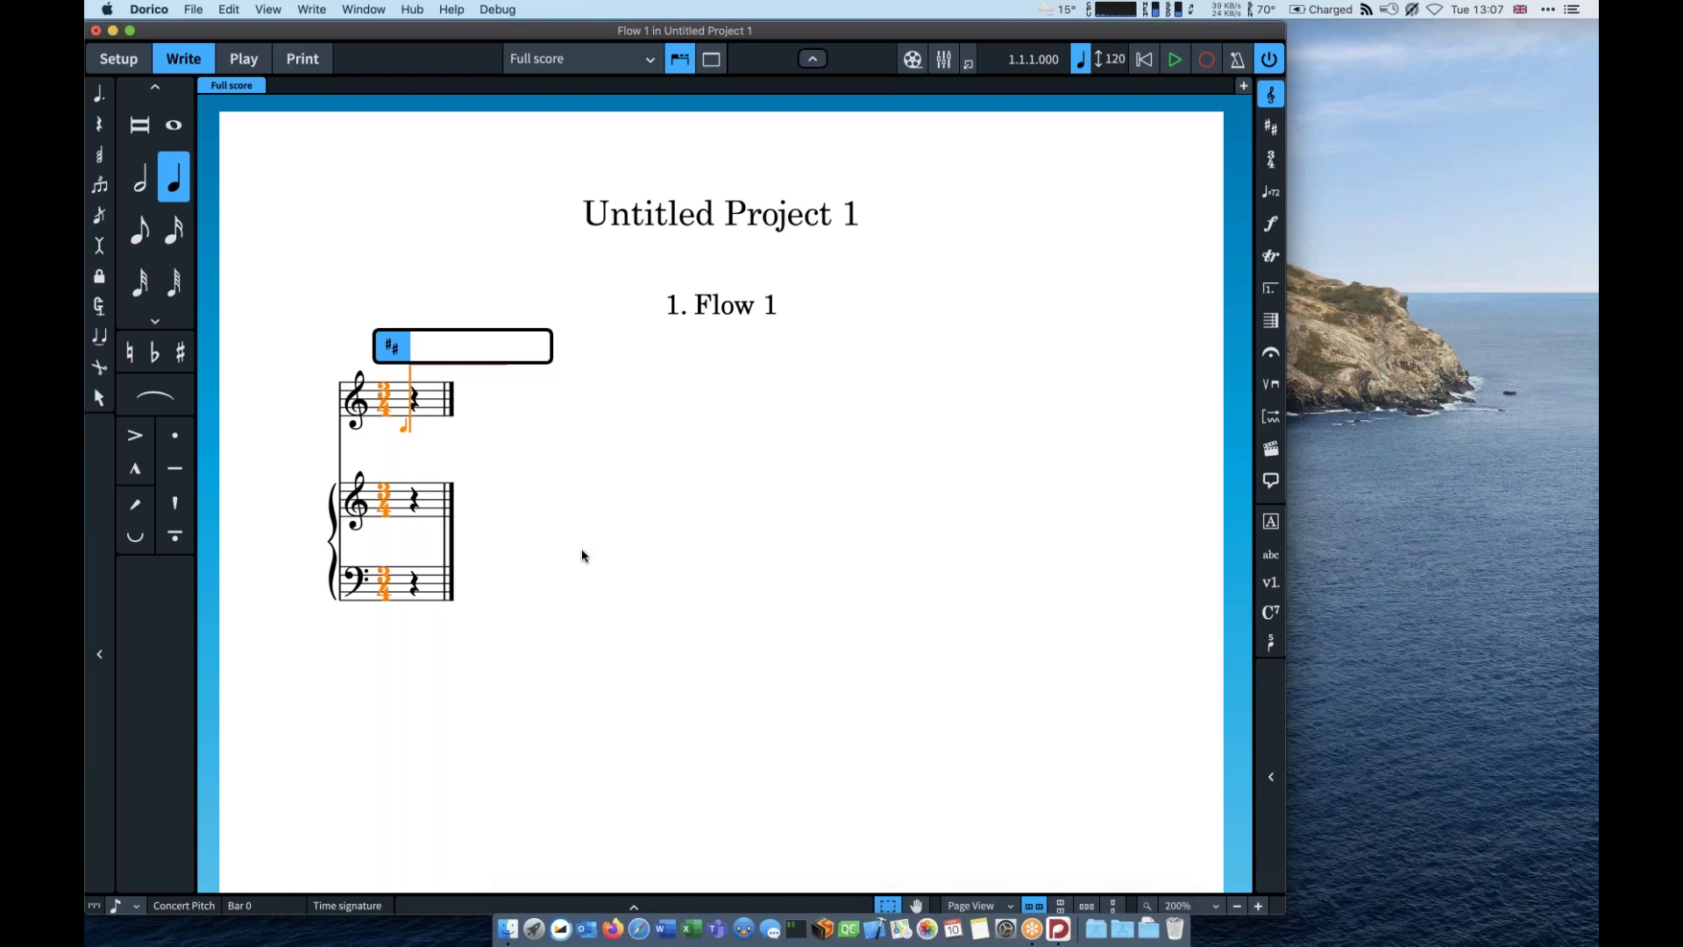
type("d")
key("Return")
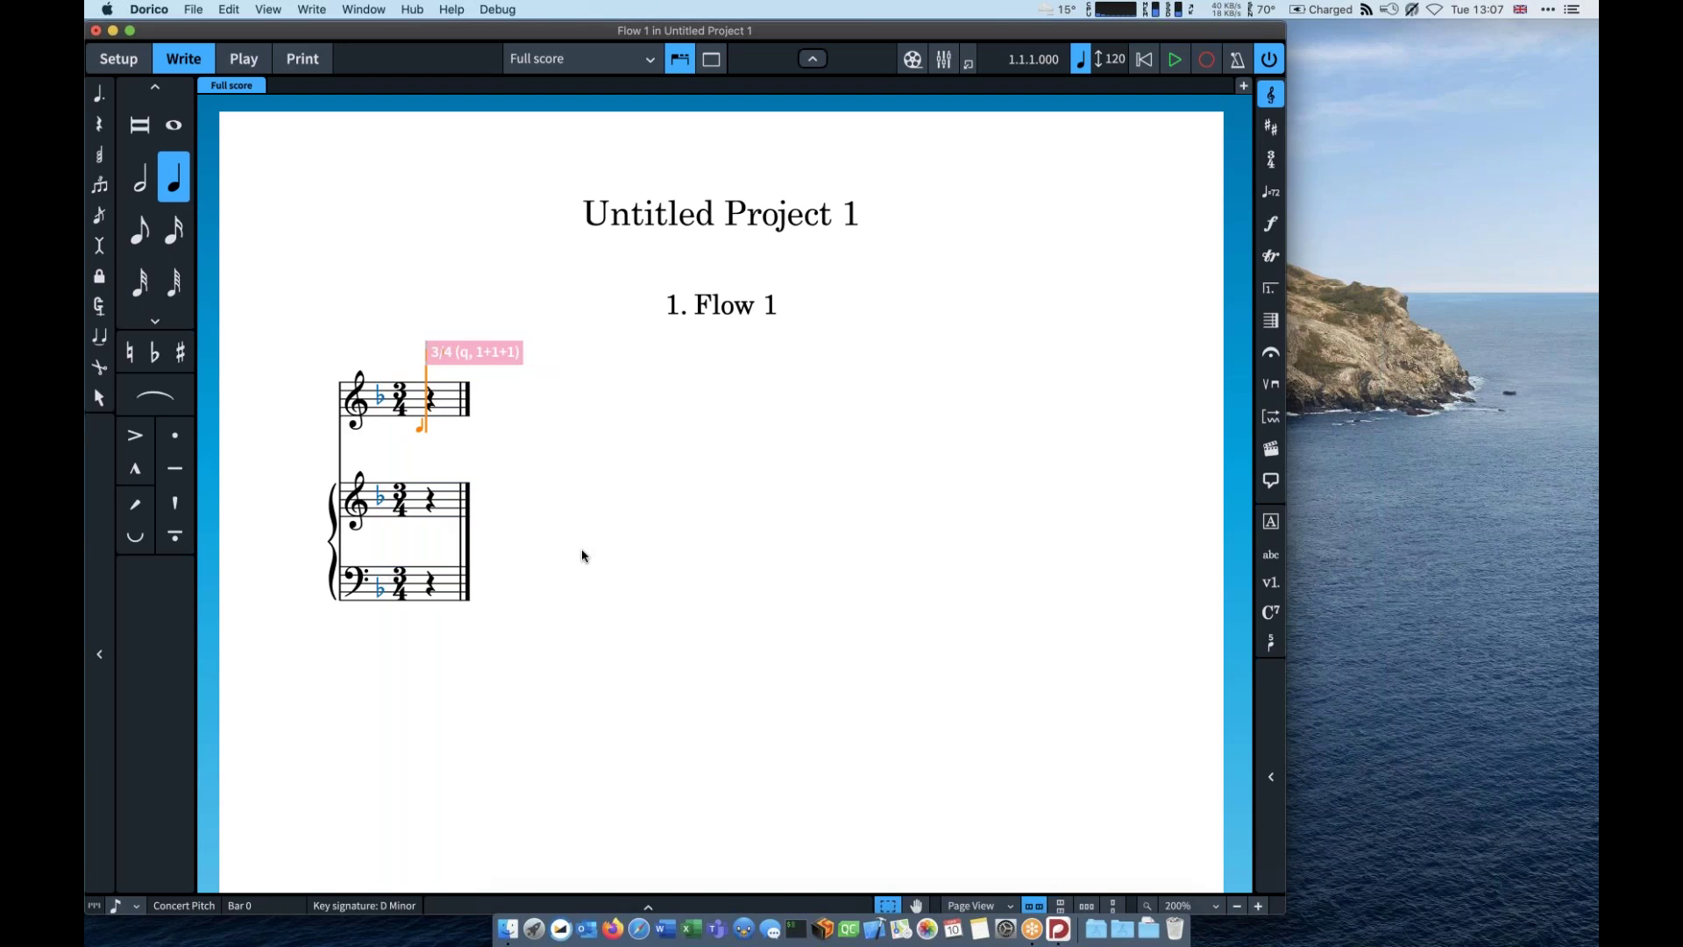
key("shift+k")
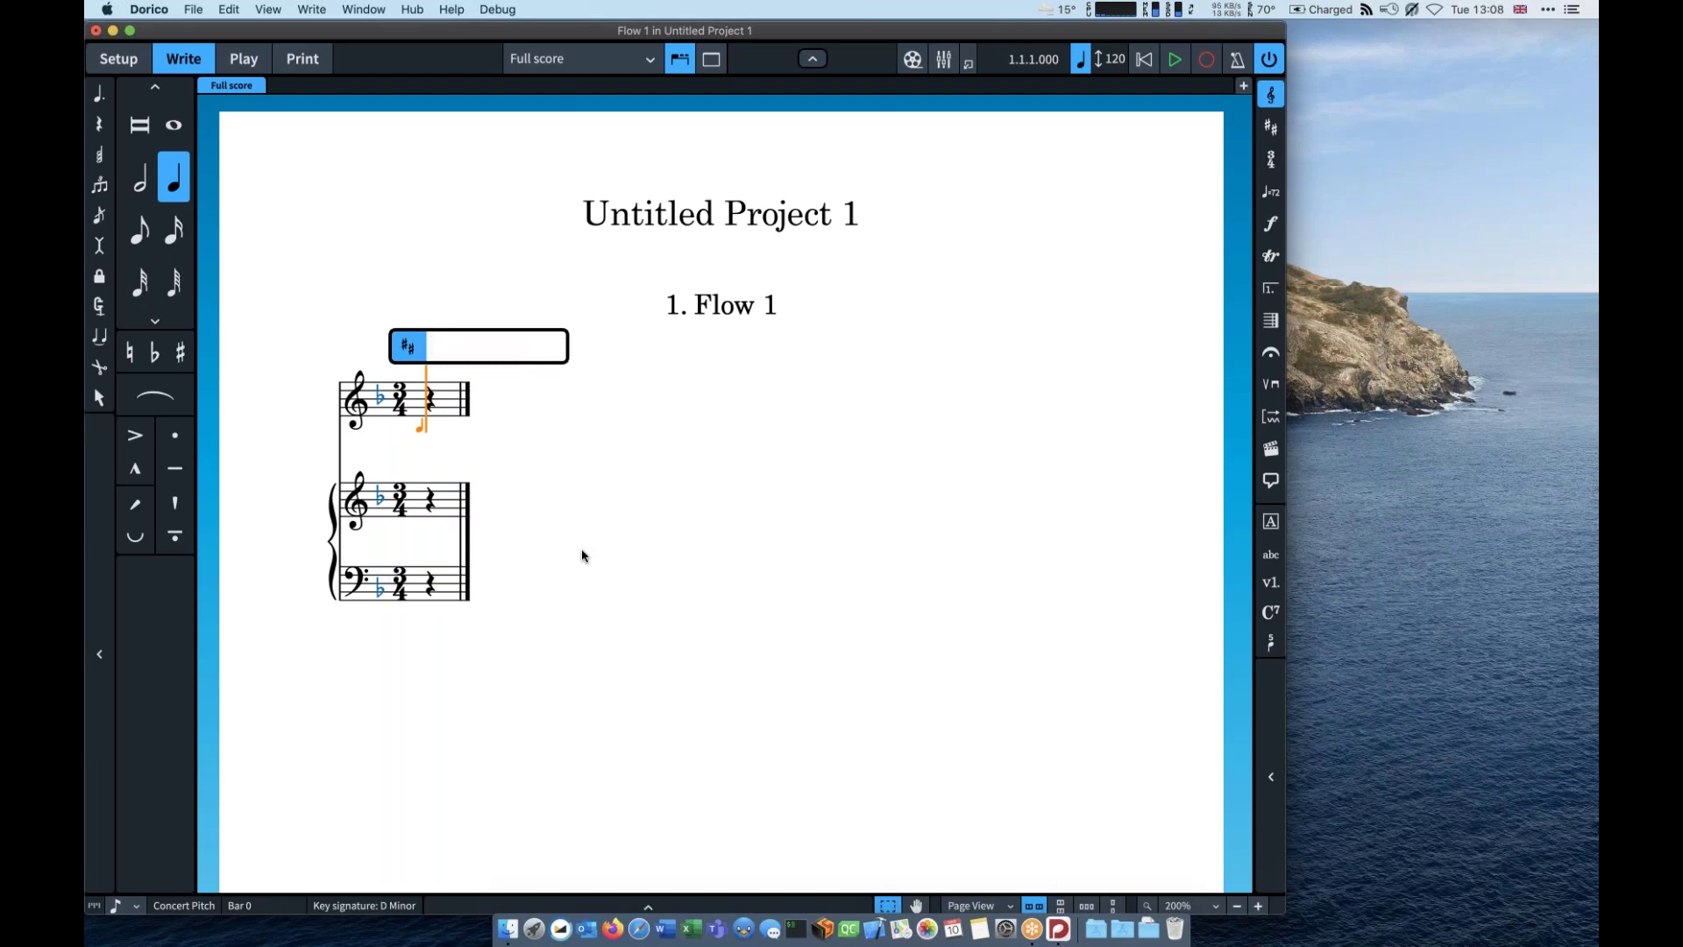
type("Bb")
key("Return")
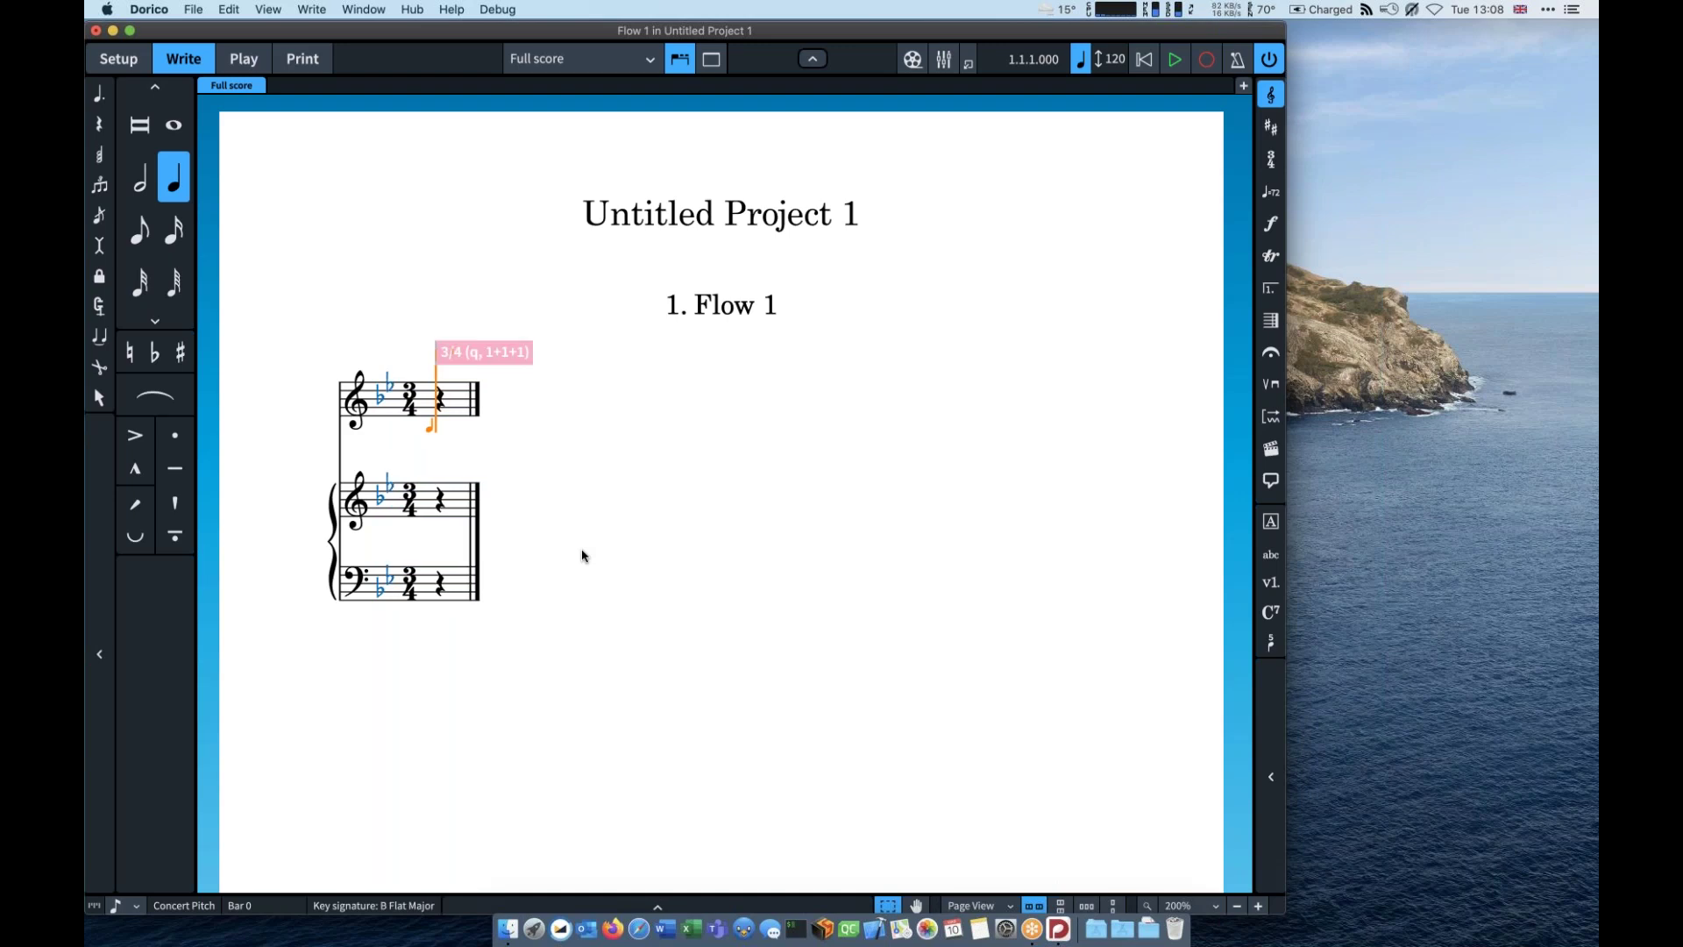
key("super+z")
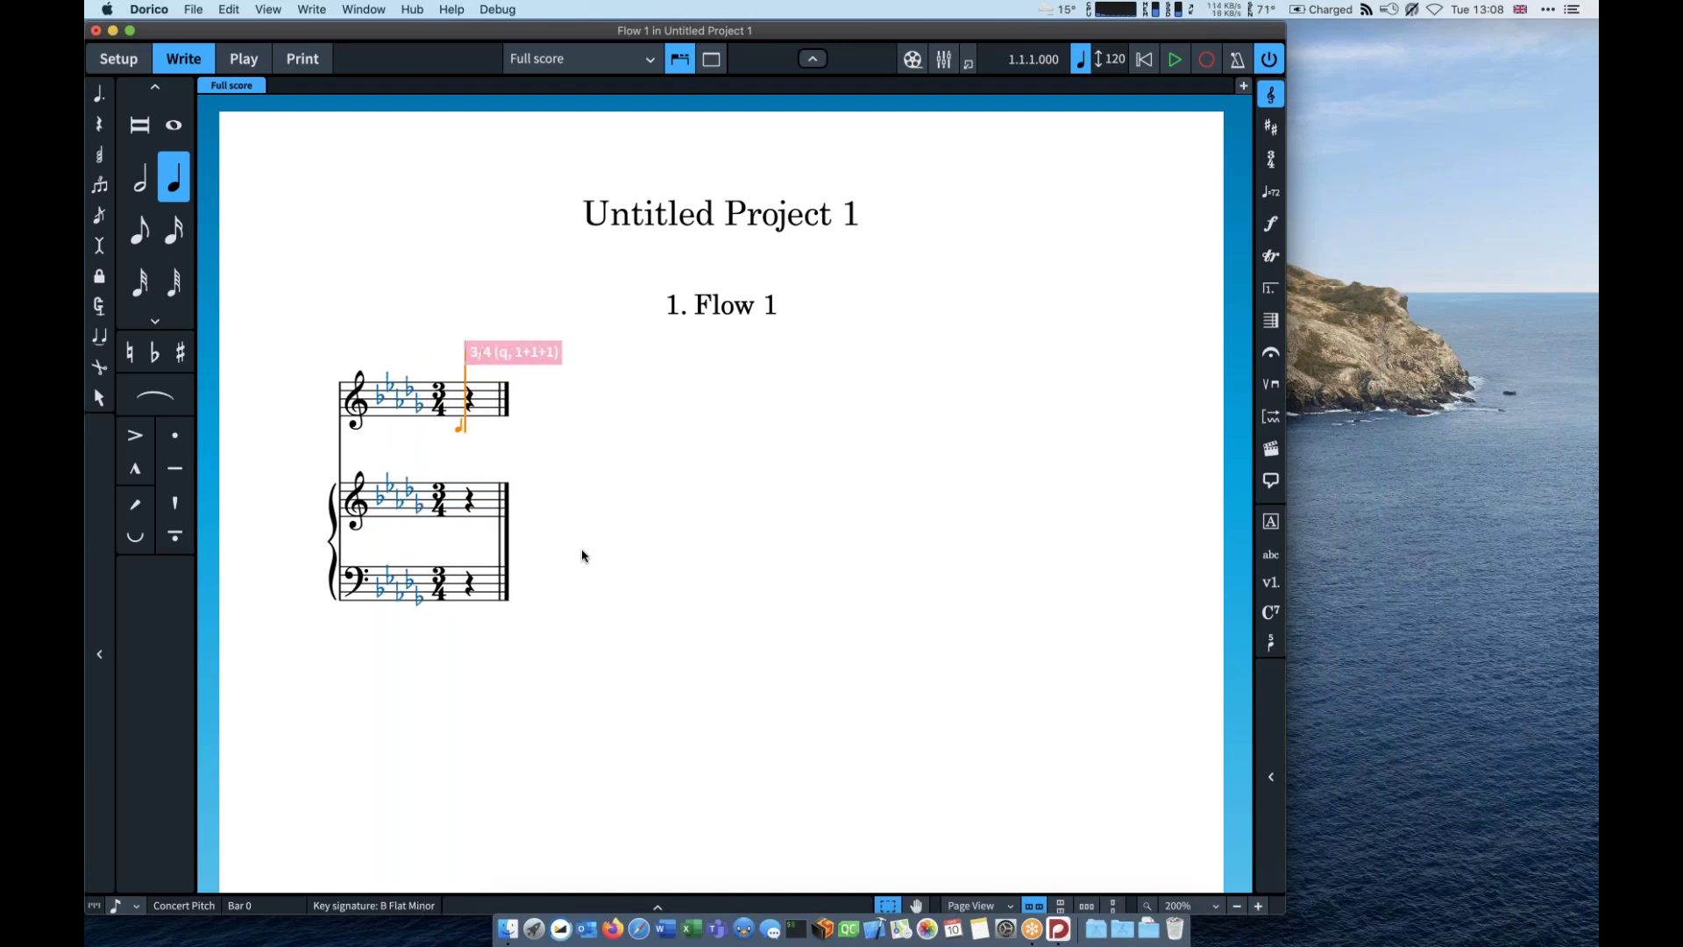
Step: Set the key signature at the start of the flow to D major
key("shift+k")
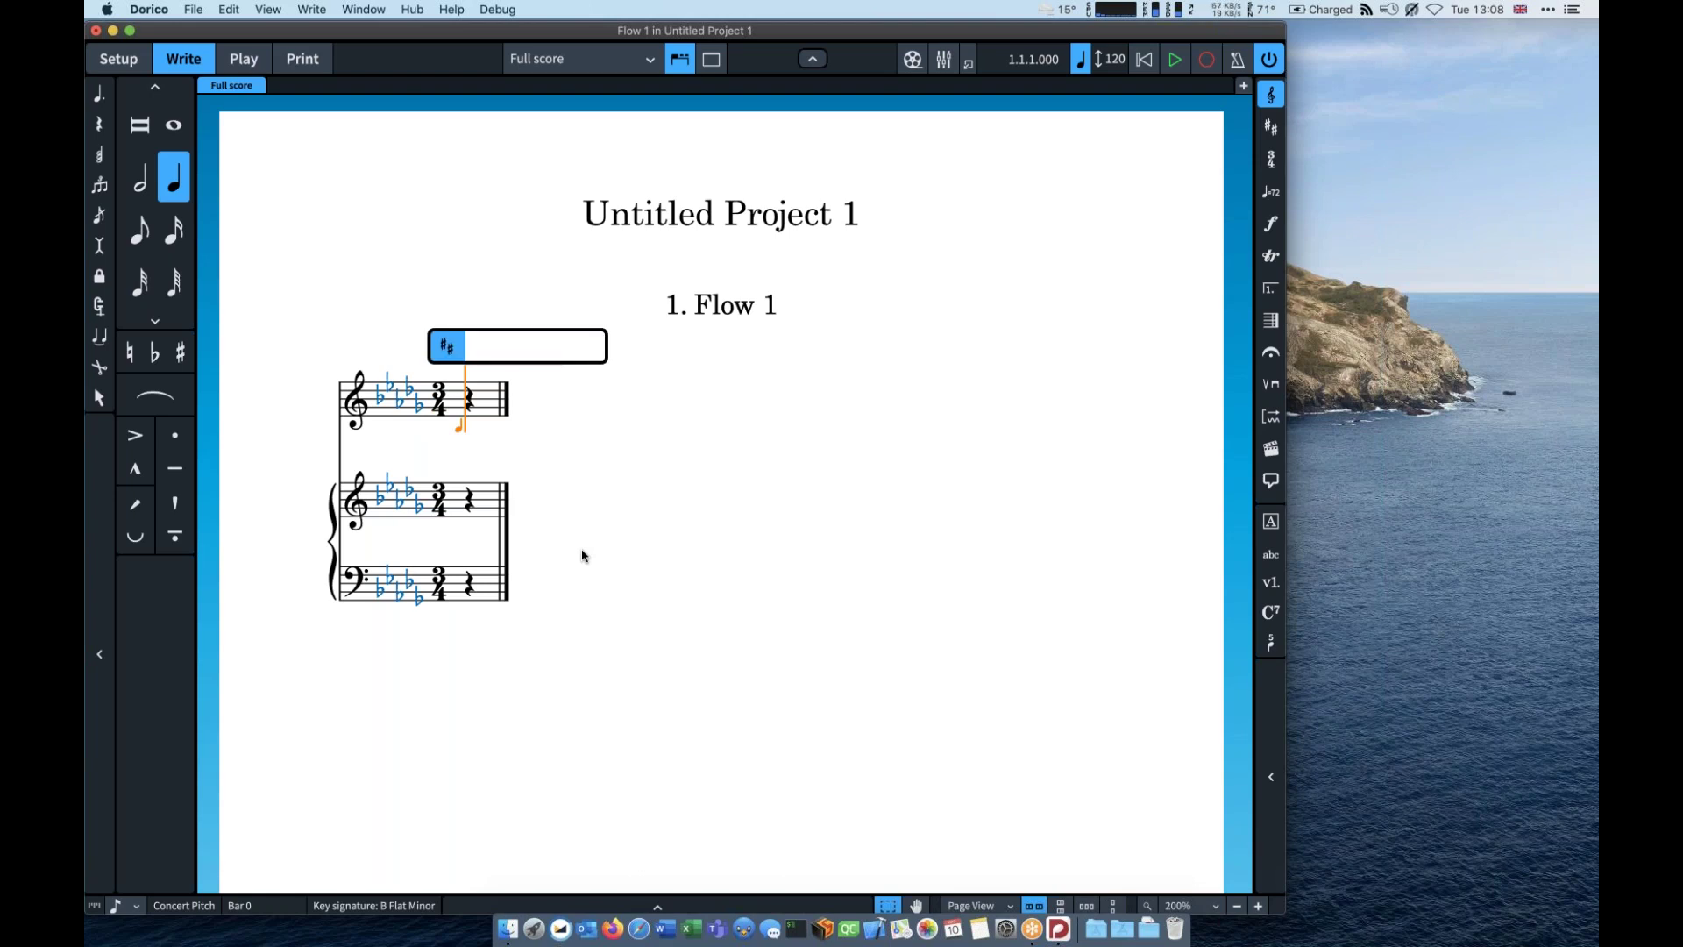
type("D")
key("Return")
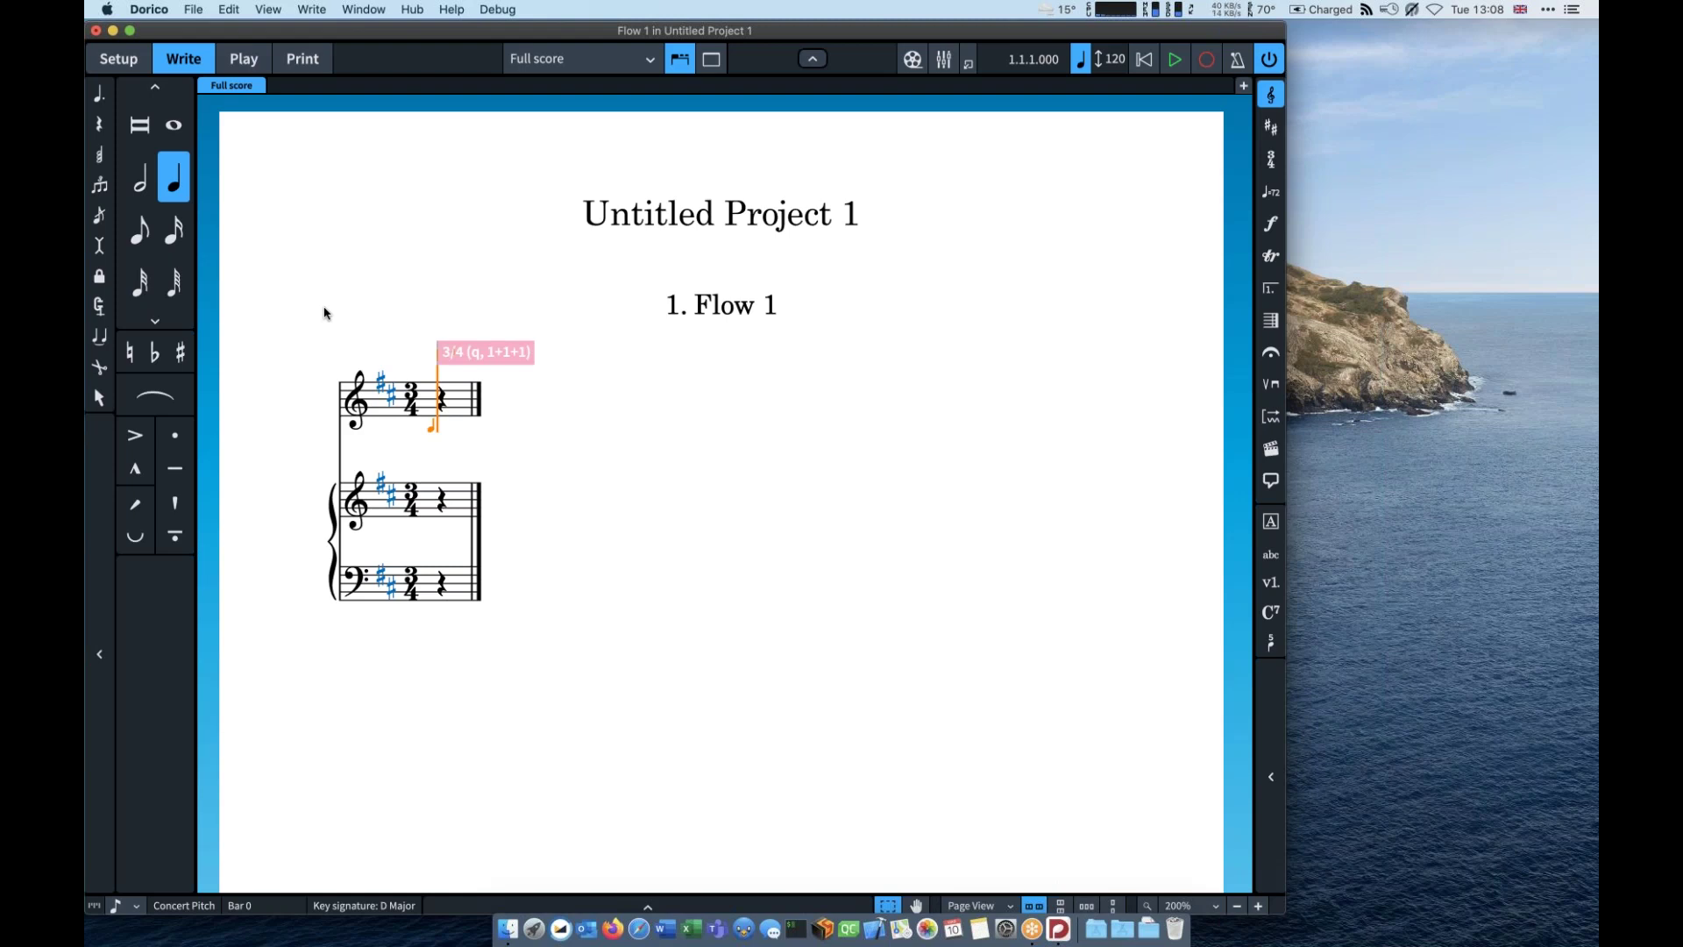
Step: Enter a quarter-note A as the voice's pickup and fill bar 1 with a dotted-quarter F sharp, eighth-note E and quarter-note D
key("a")
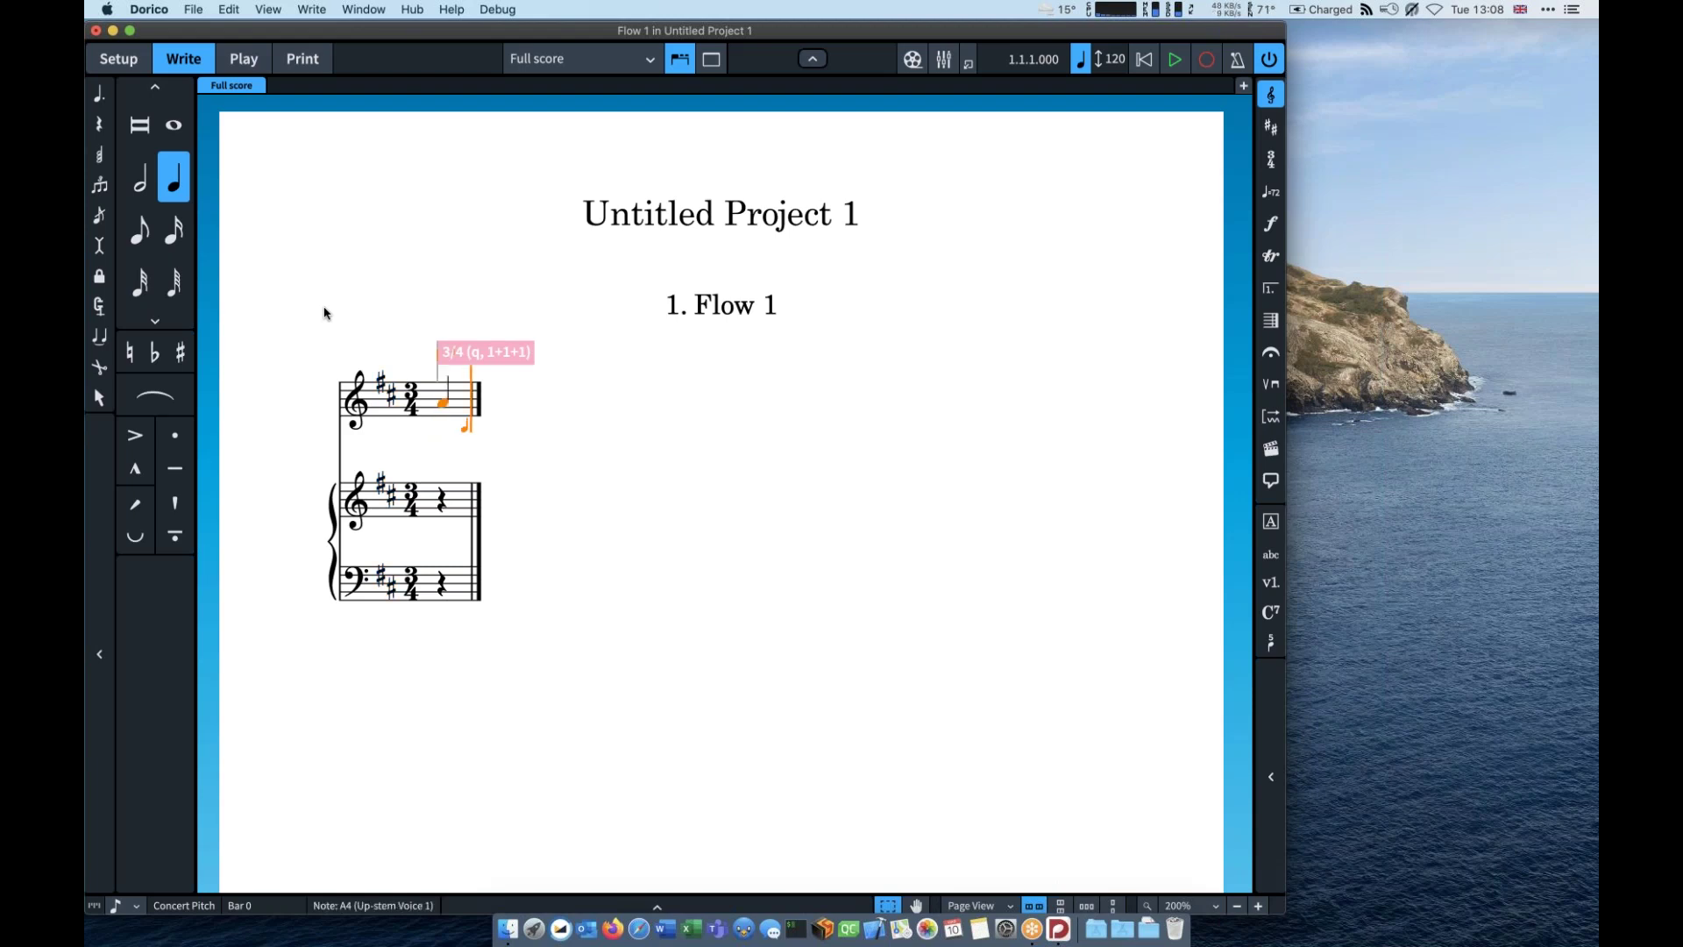
key("period")
key("f")
key("5")
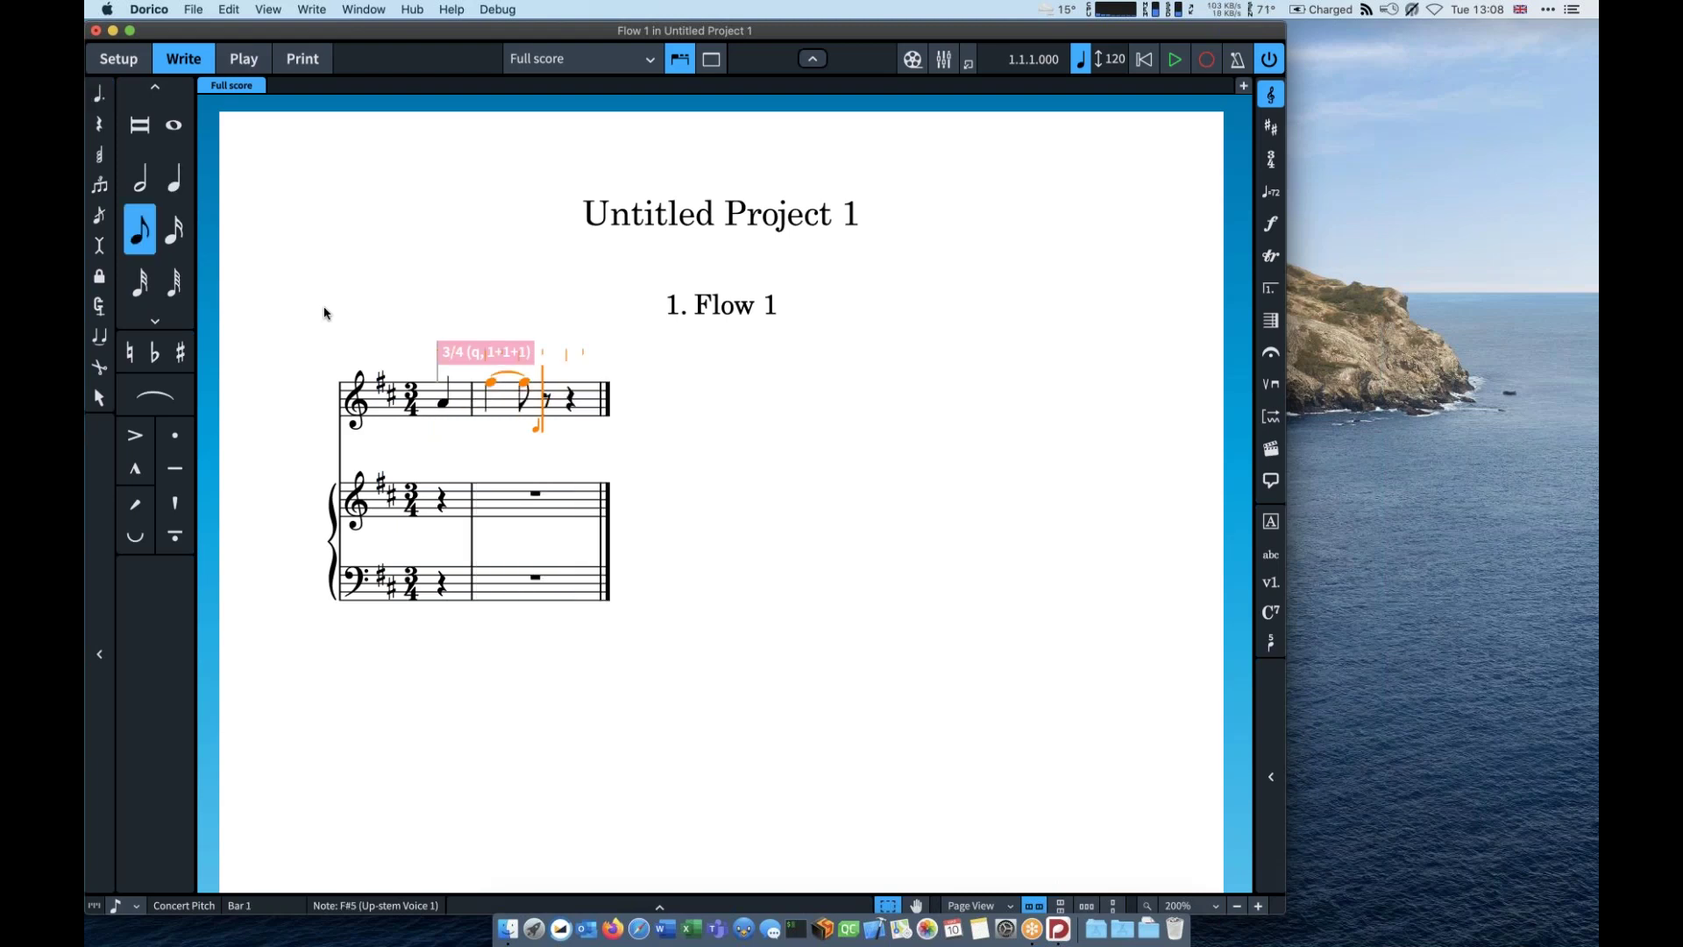
key("e")
key("6")
key("d")
Step: Continue the melody with quarter notes E, D, B and A, a low F sharp of whole-note length tied into bar 4, and a quarter-note A
key("e")
key("d")
key("b")
key("a")
key("8")
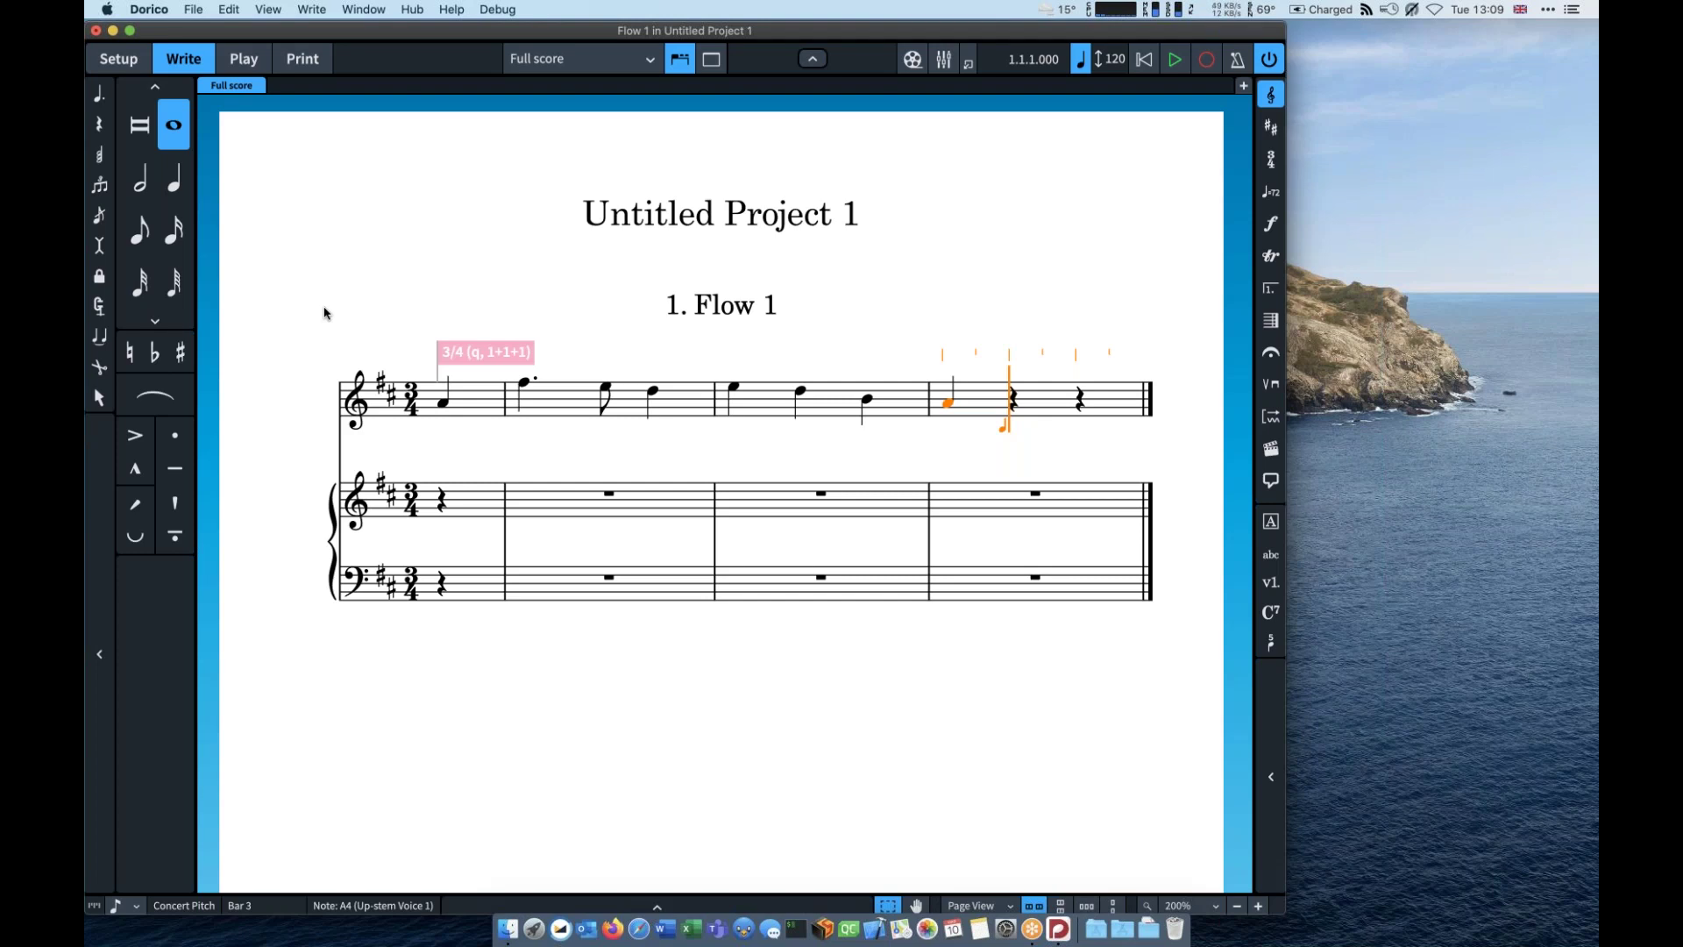
key("f")
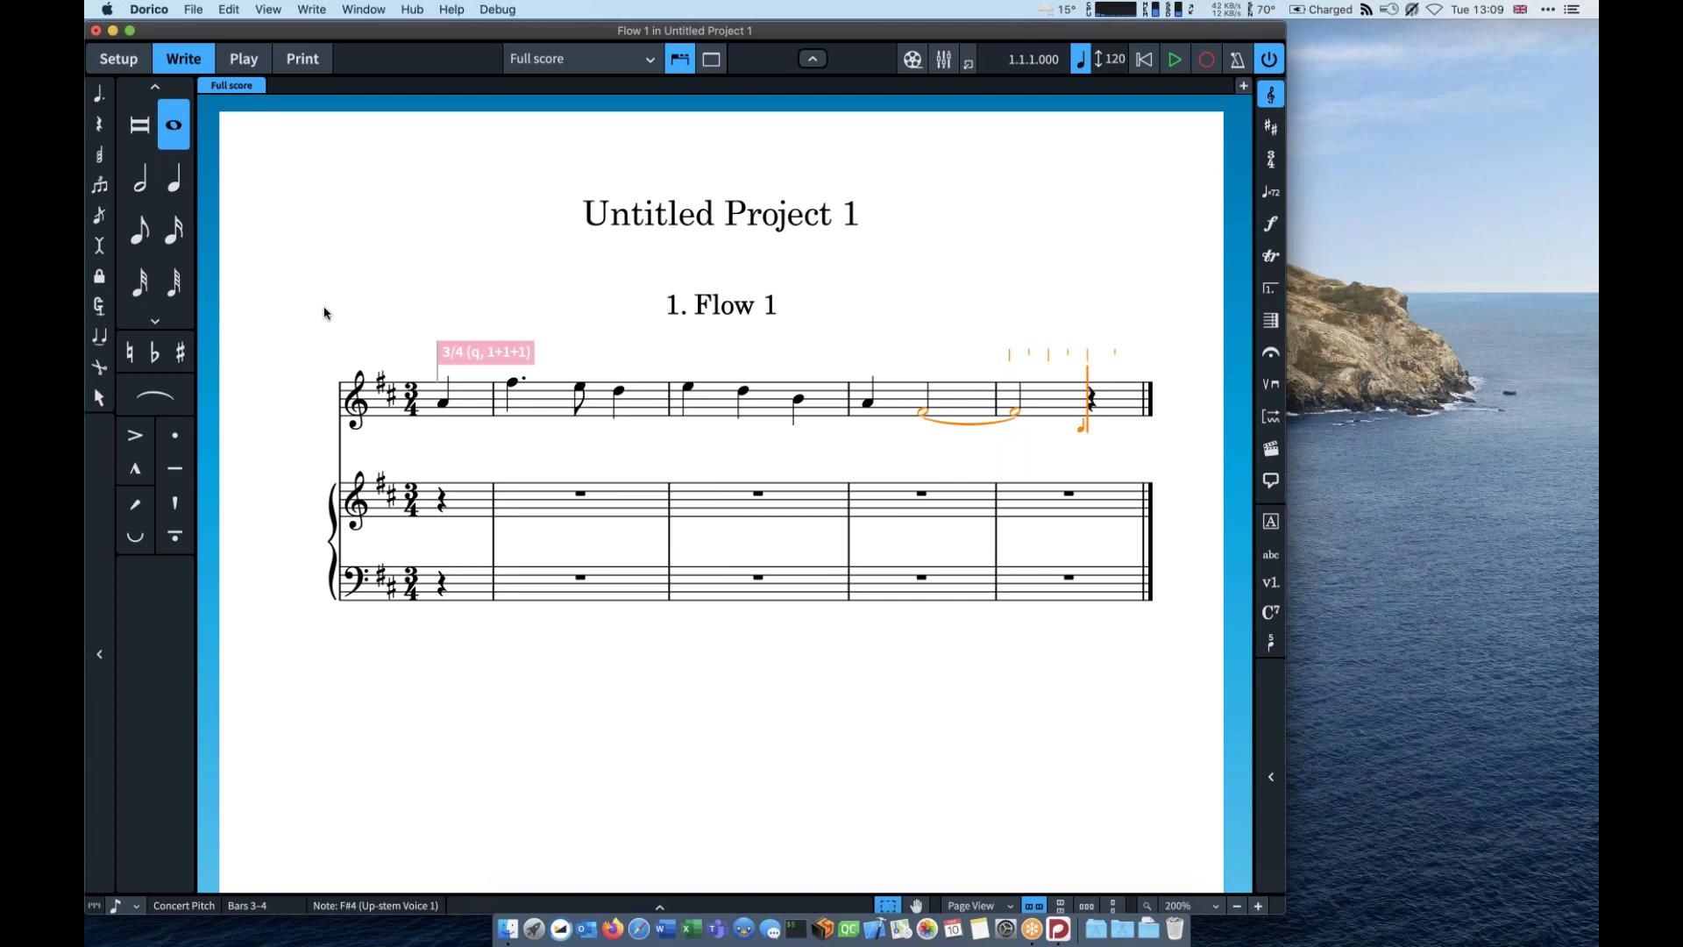
key("6")
key("a")
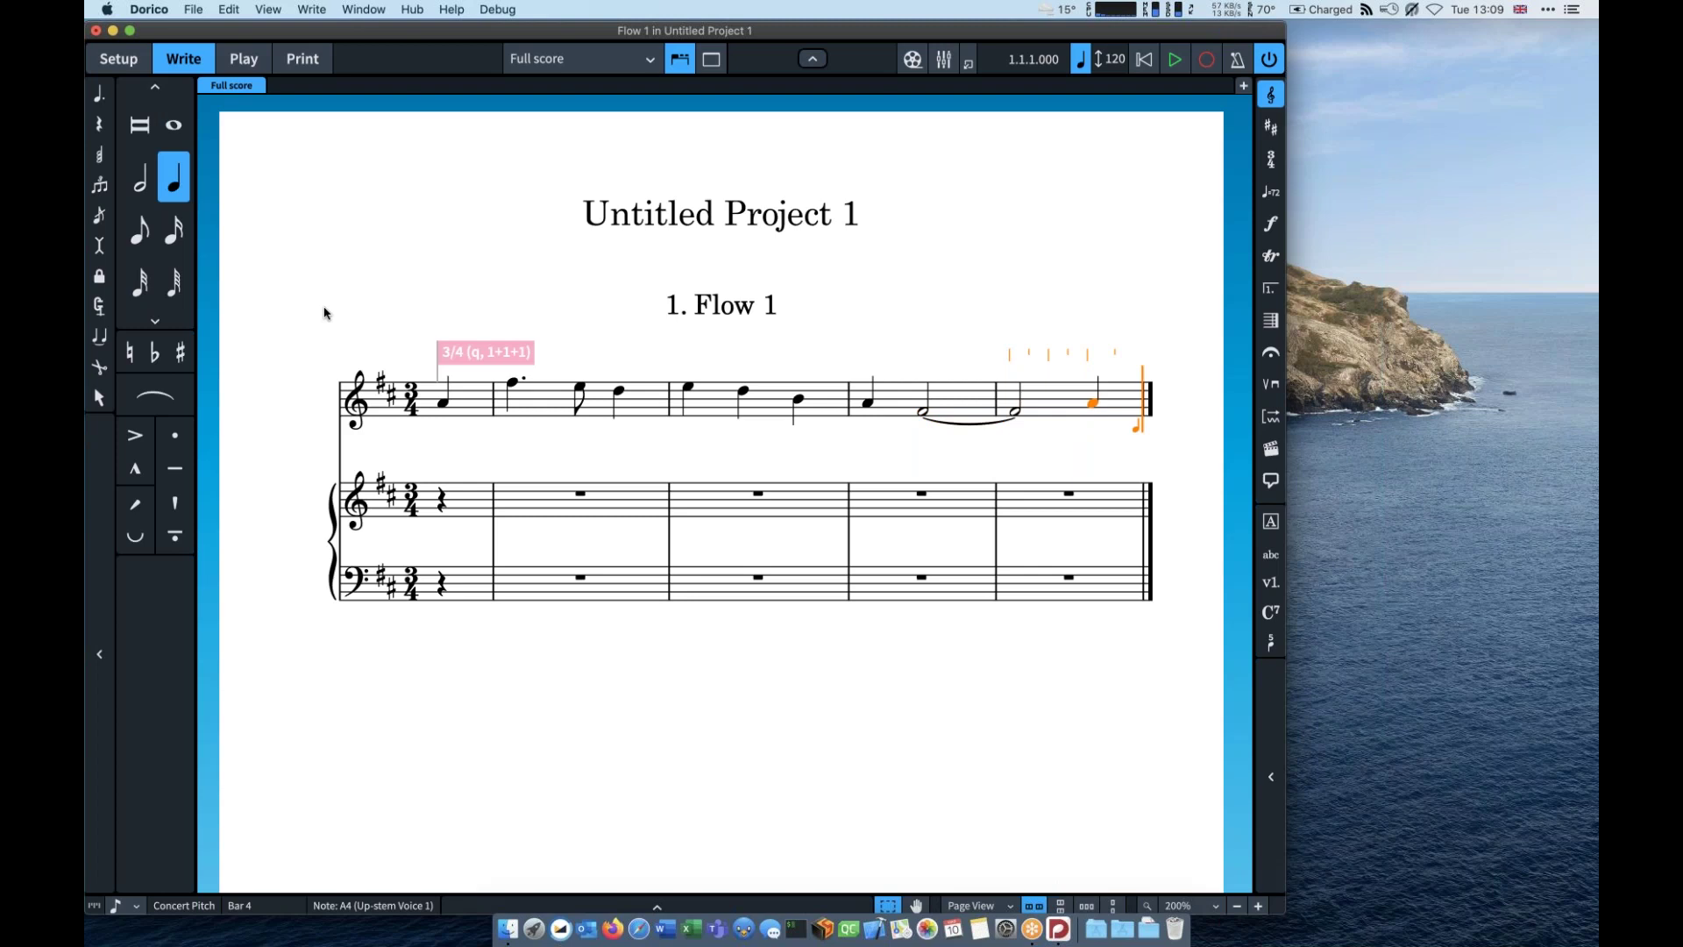
key("f")
key("5")
key("e")
key("super+z")
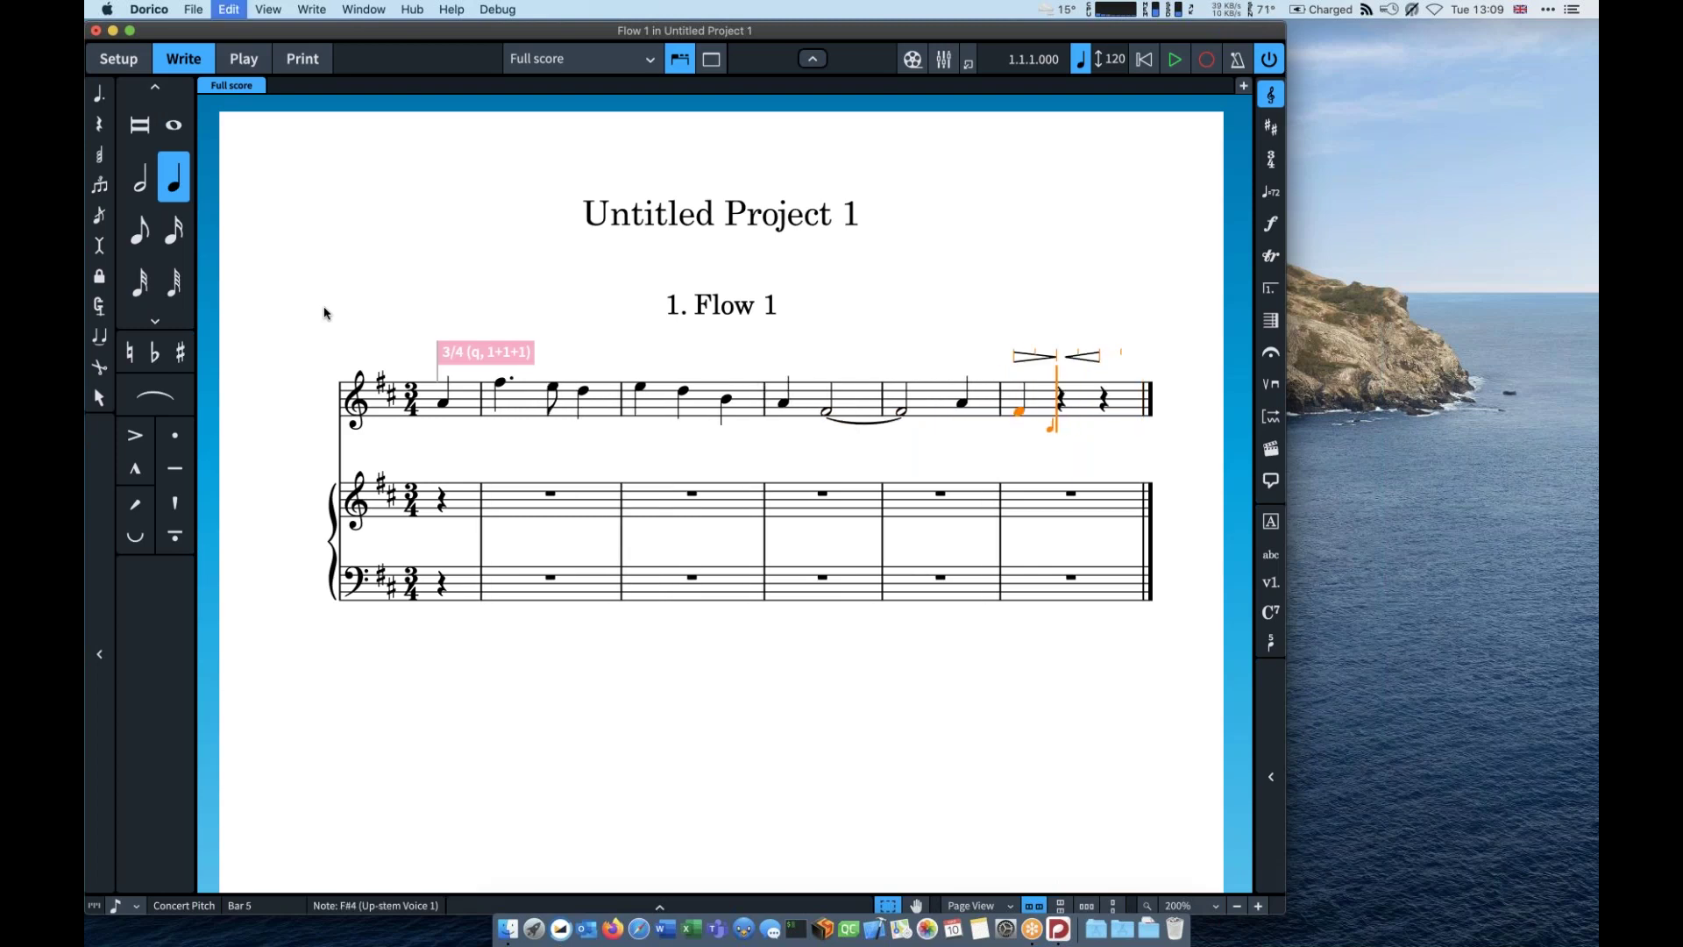
key("super+z")
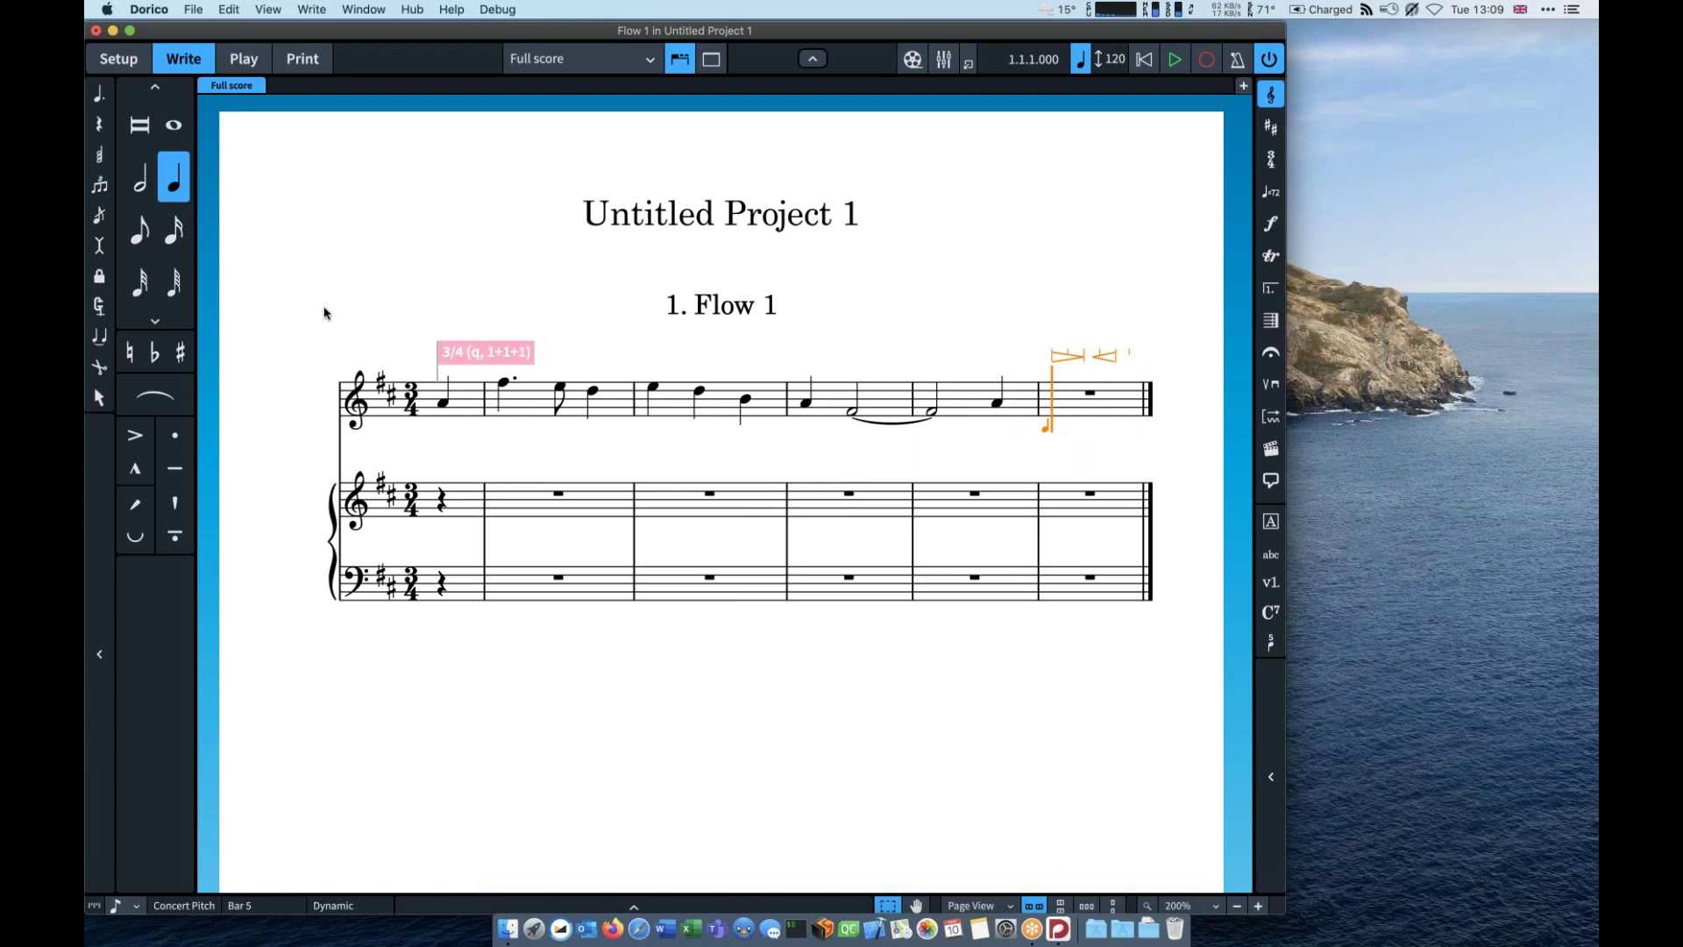
key("super+z")
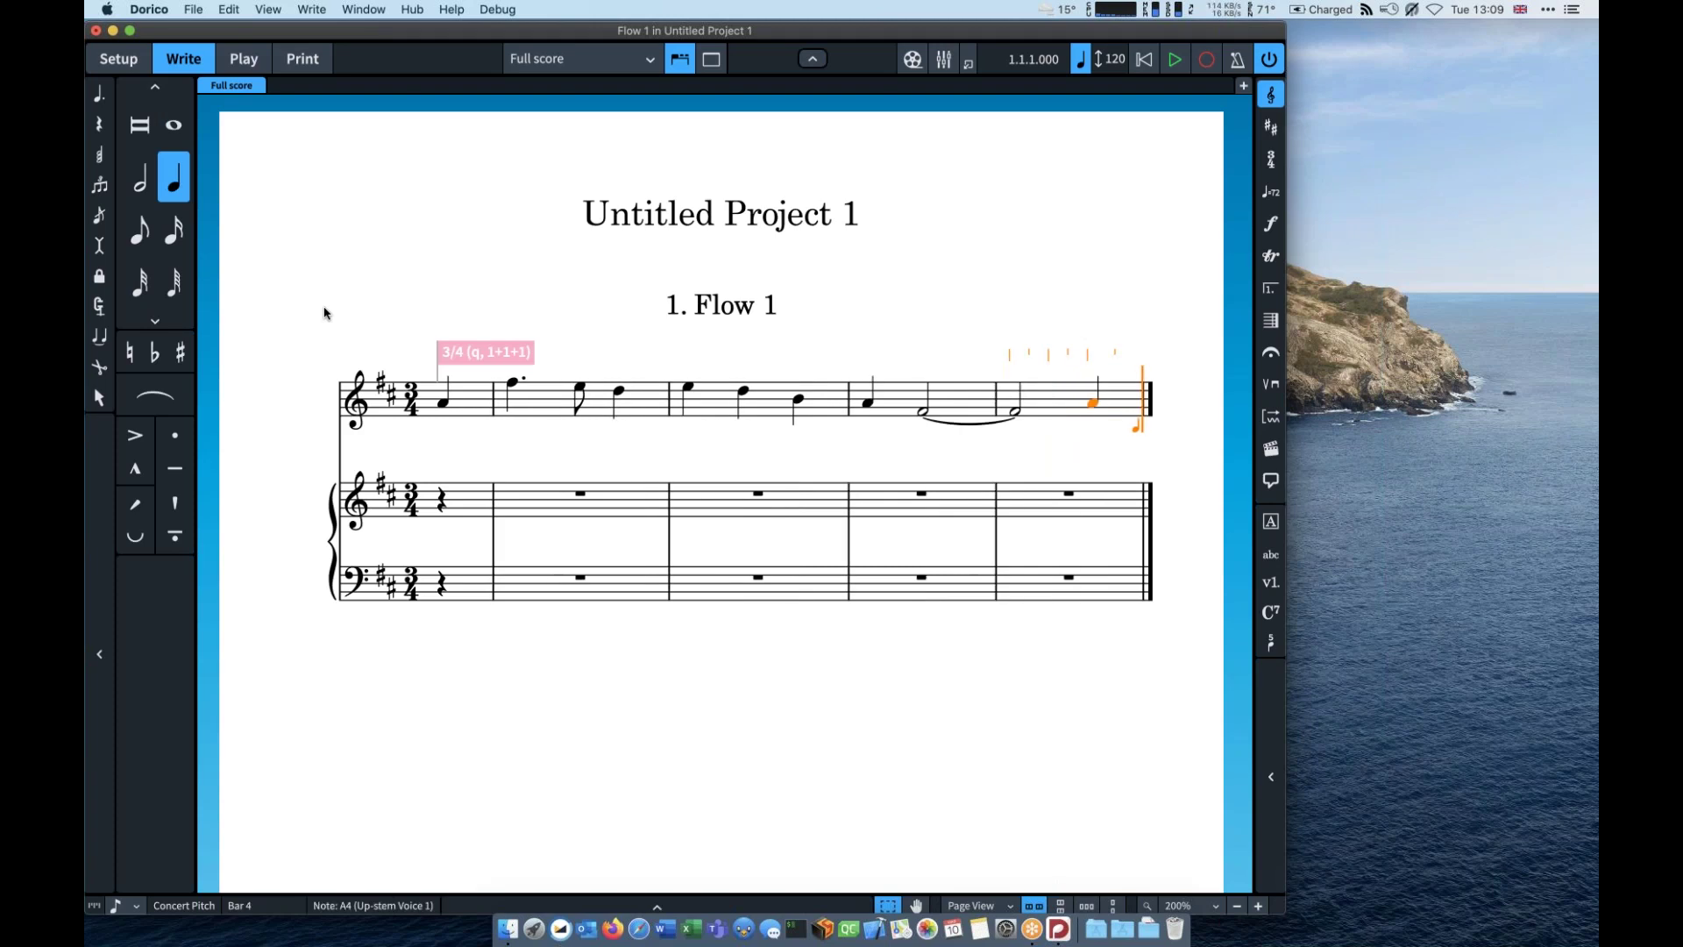
Step: Fill bar 5 with a dotted-quarter high F sharp, eighth-note E and quarter-note D, and bar 6 with quarter notes D, C sharp and D
key("period")
key("alt+shift+f")
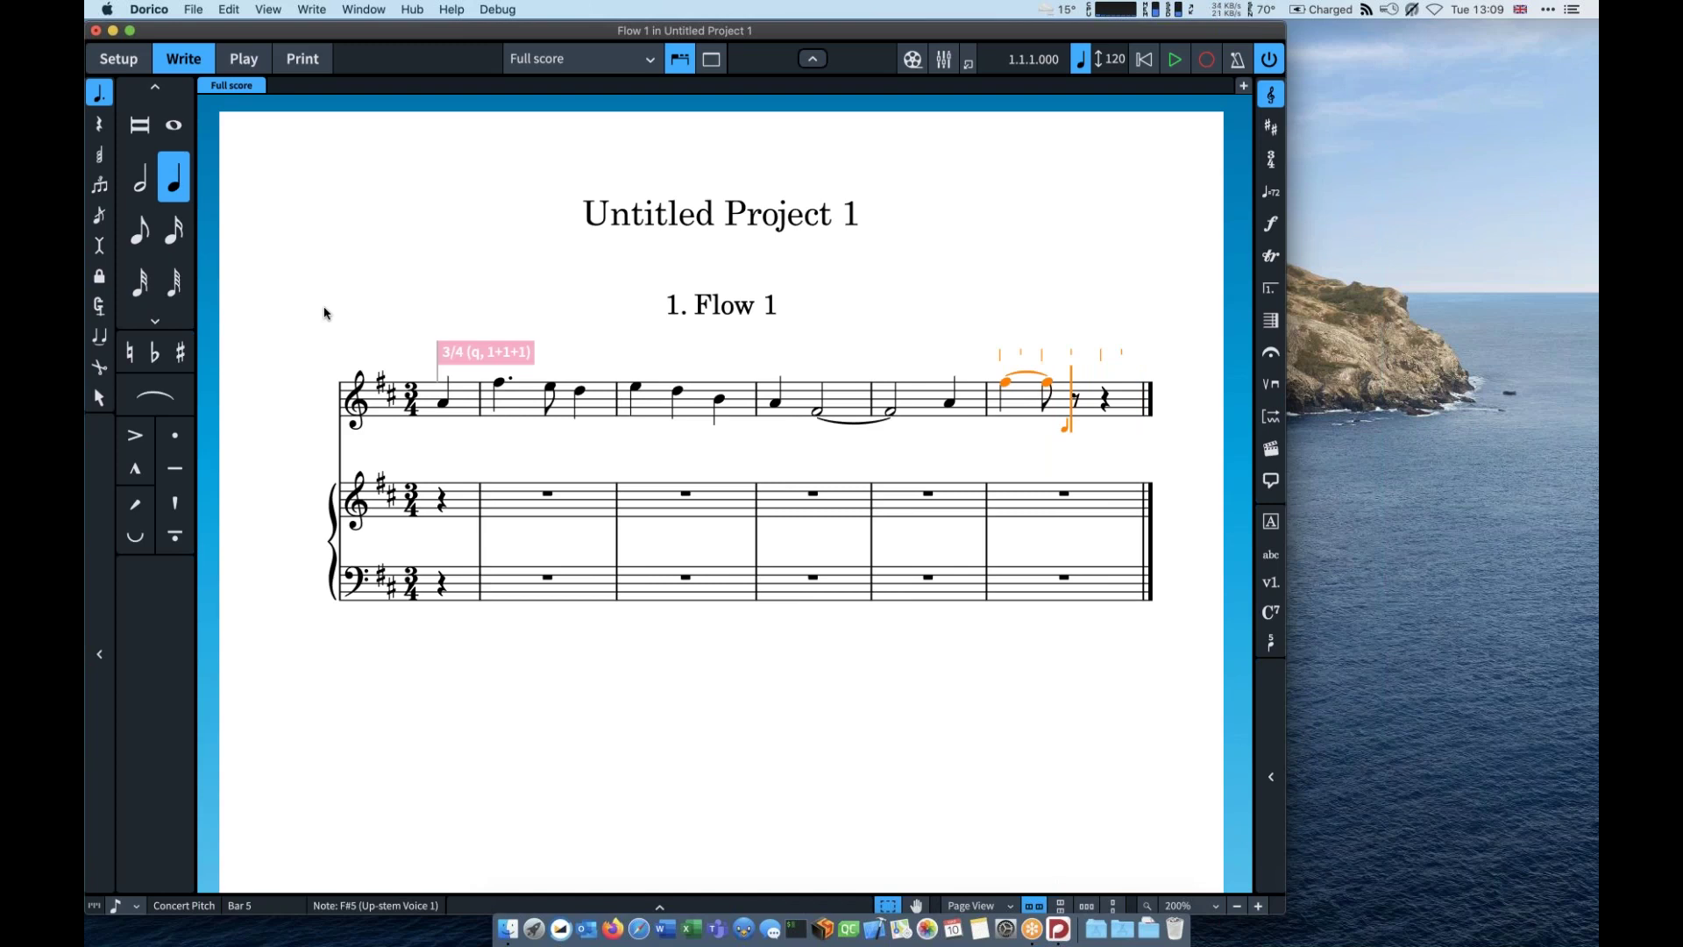
key("super+z")
key("super+alt+Up")
key("super+alt+Down")
key("BackSpace")
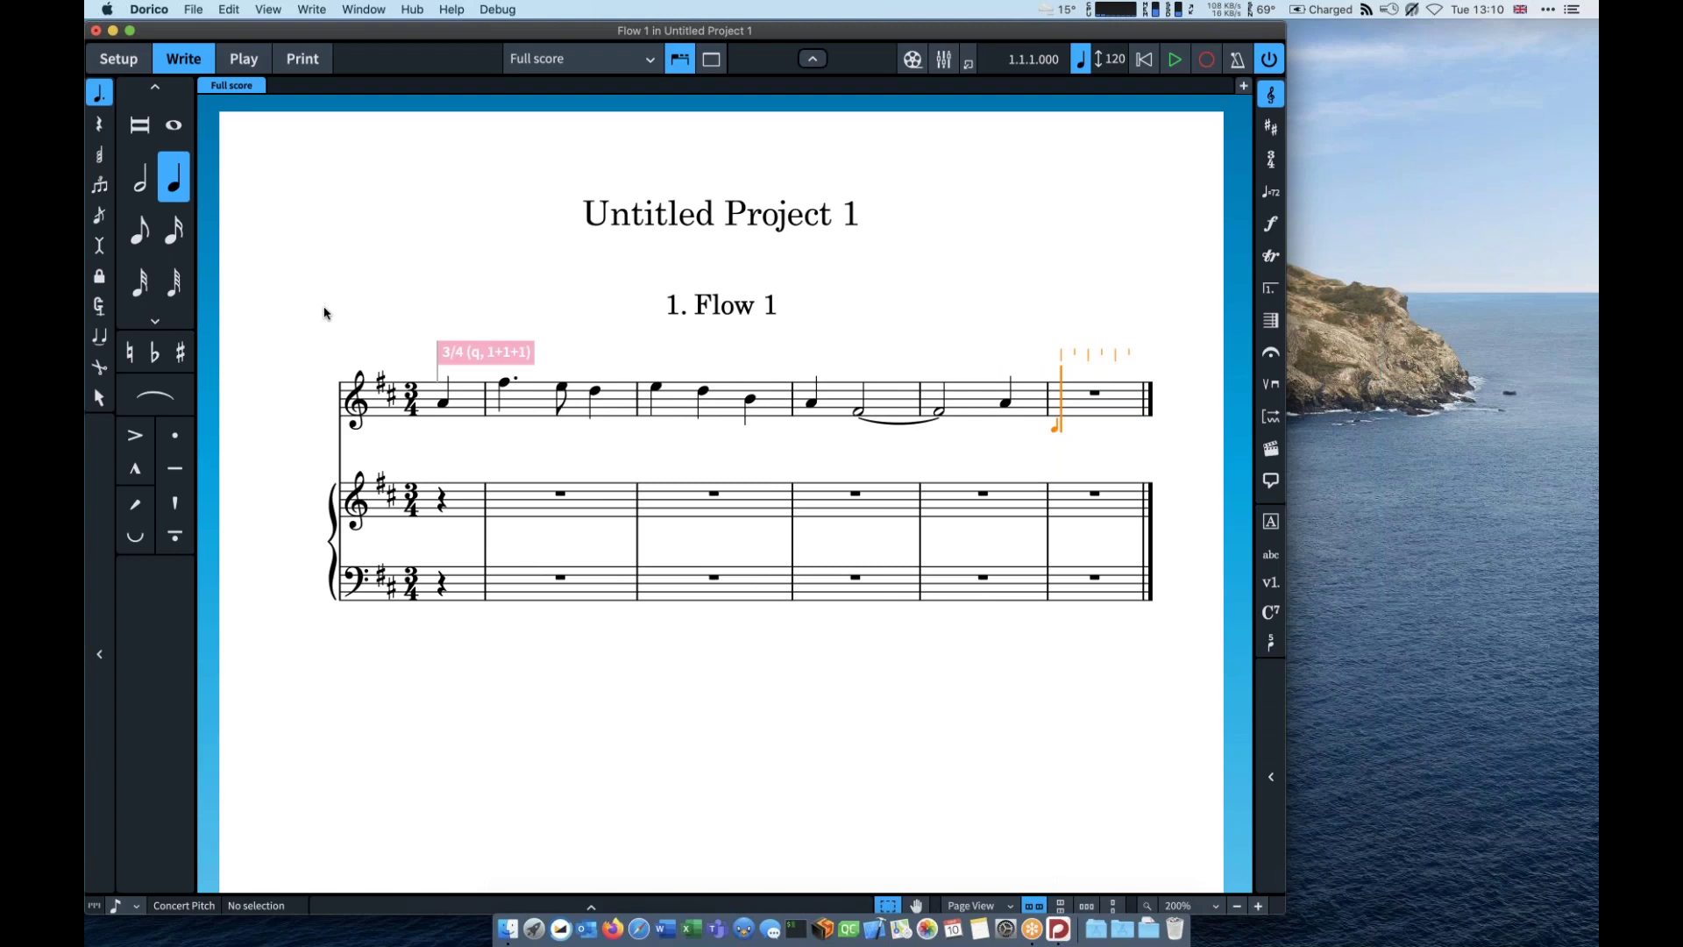
key("alt+shift+f")
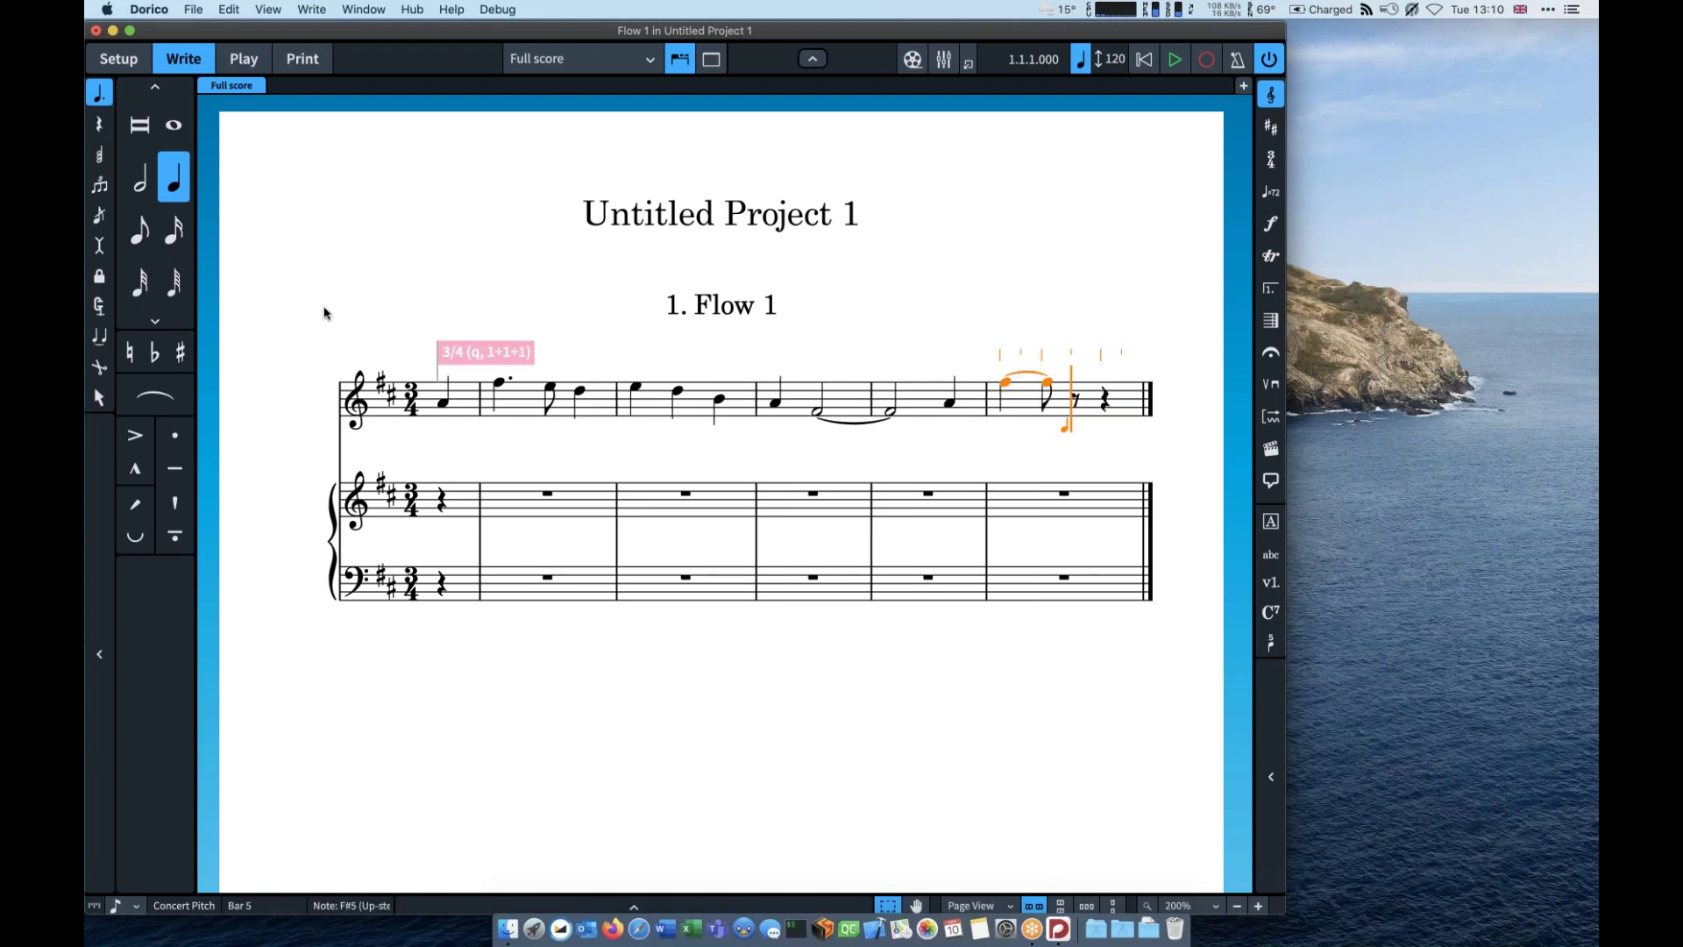
key("5")
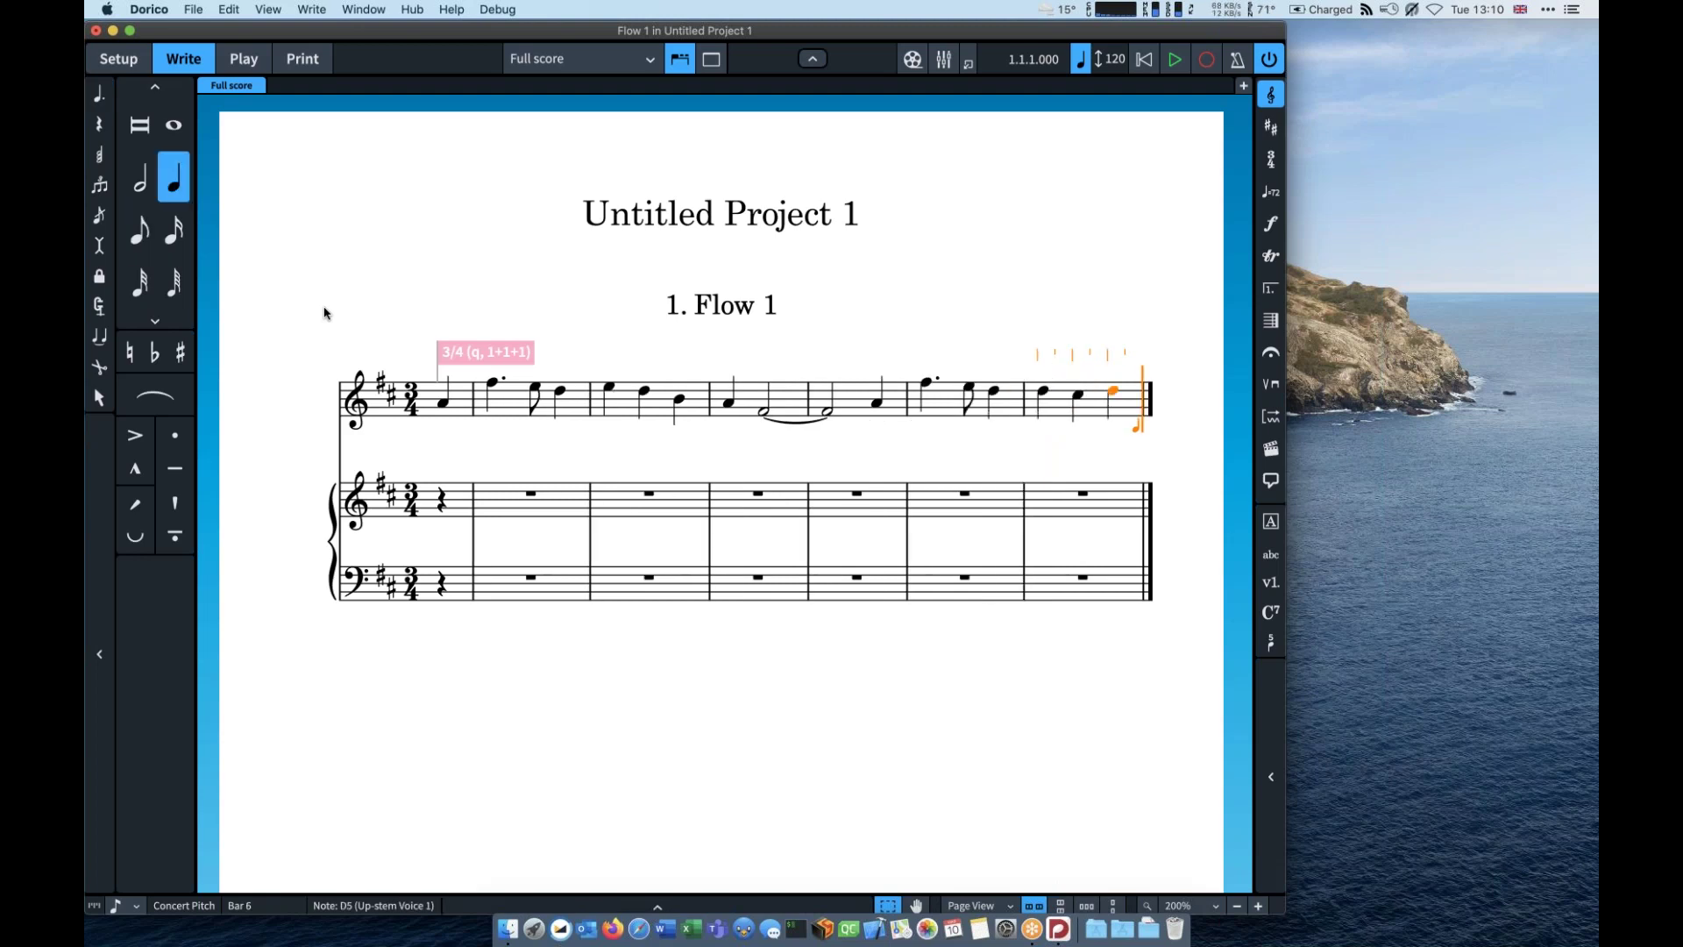
Step: Enter an E of whole-note length starting in bar 7, tied over into bar 8
key("7")
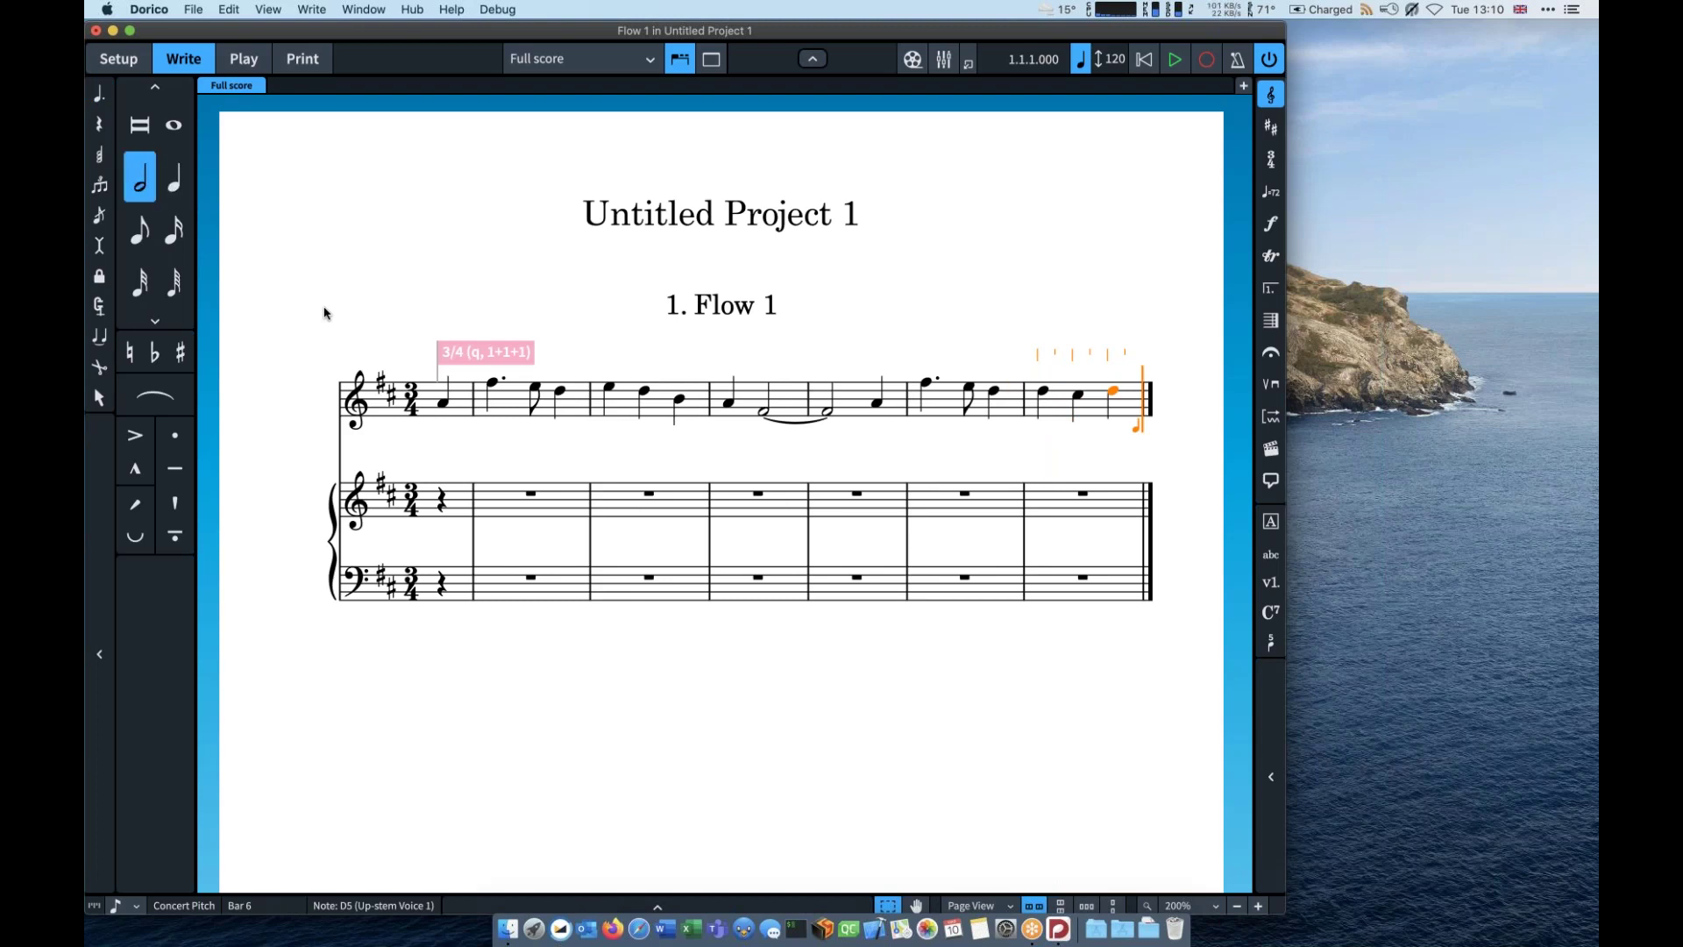
key("8")
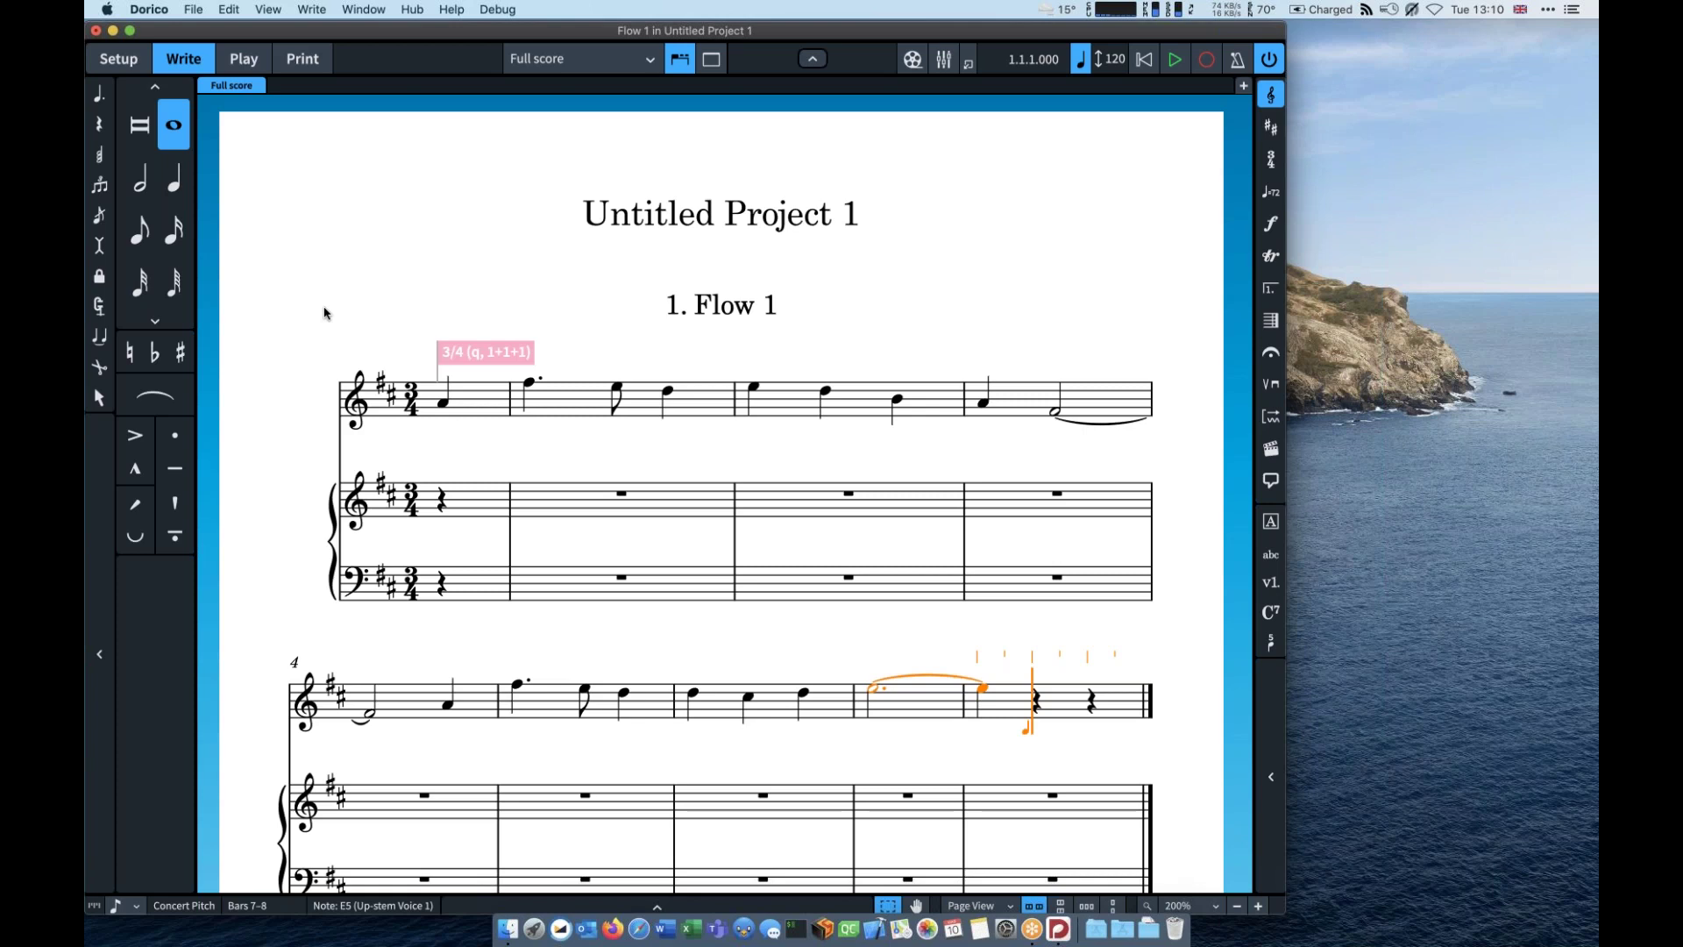
key("shift+n")
key("e")
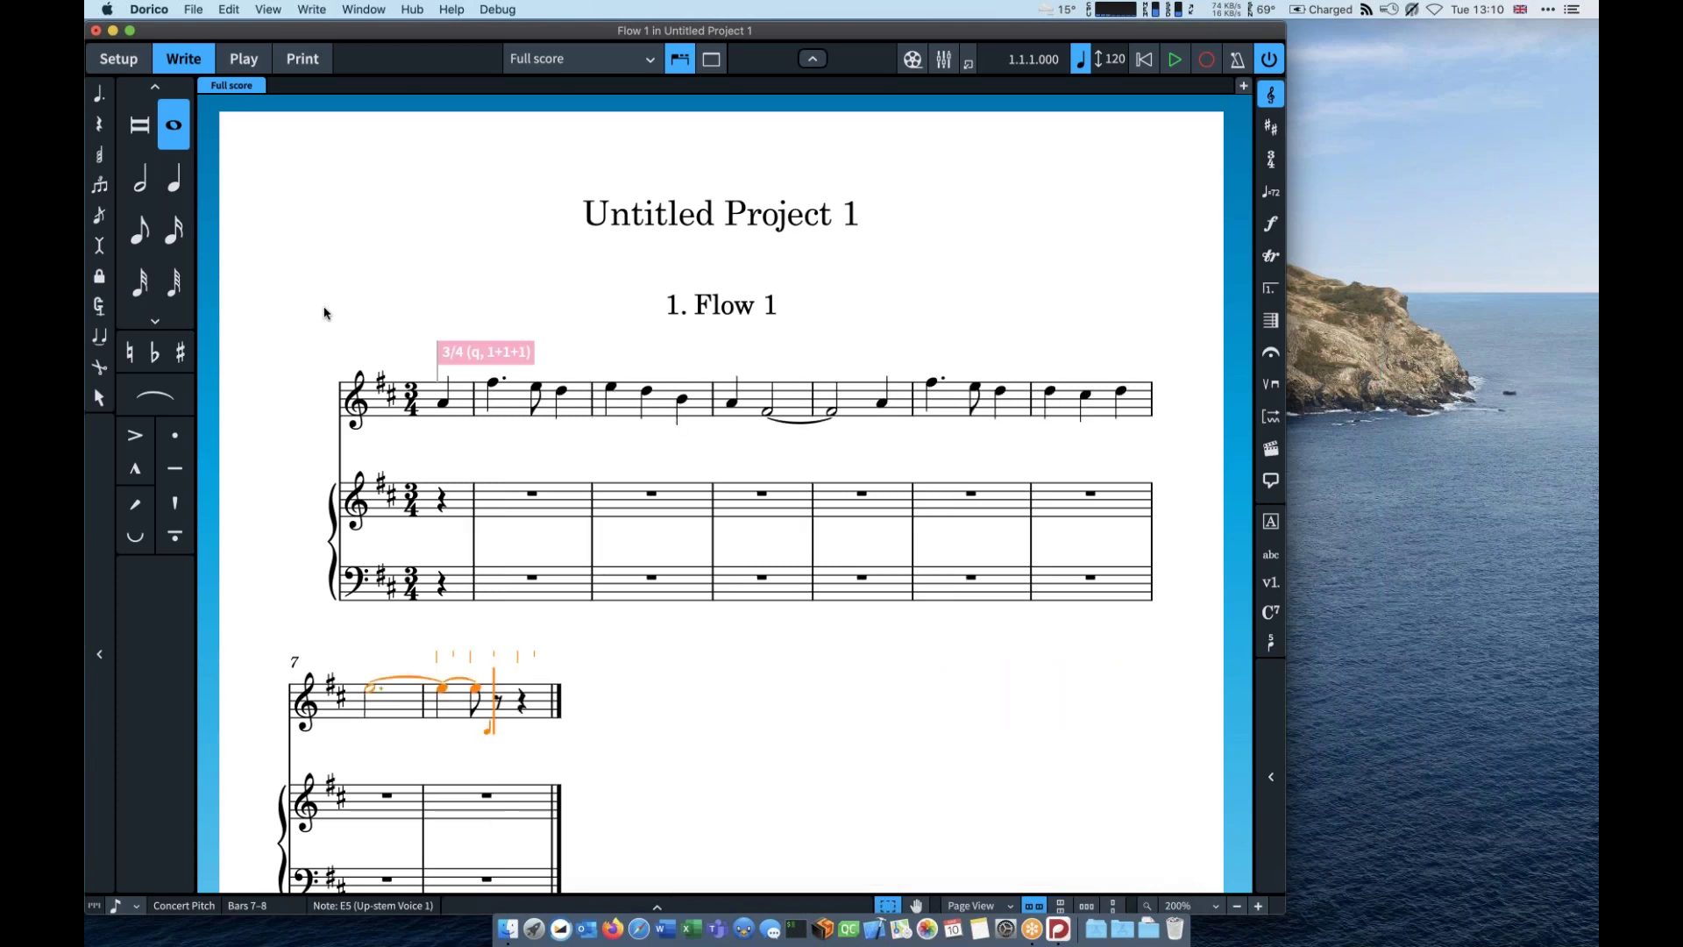
Step: Lengthen the tied E in bars 7–8 to a dotted half plus a half note, and shorten it back to whole-note length
key("alt+shift+Right")
key("alt+shift+Right")
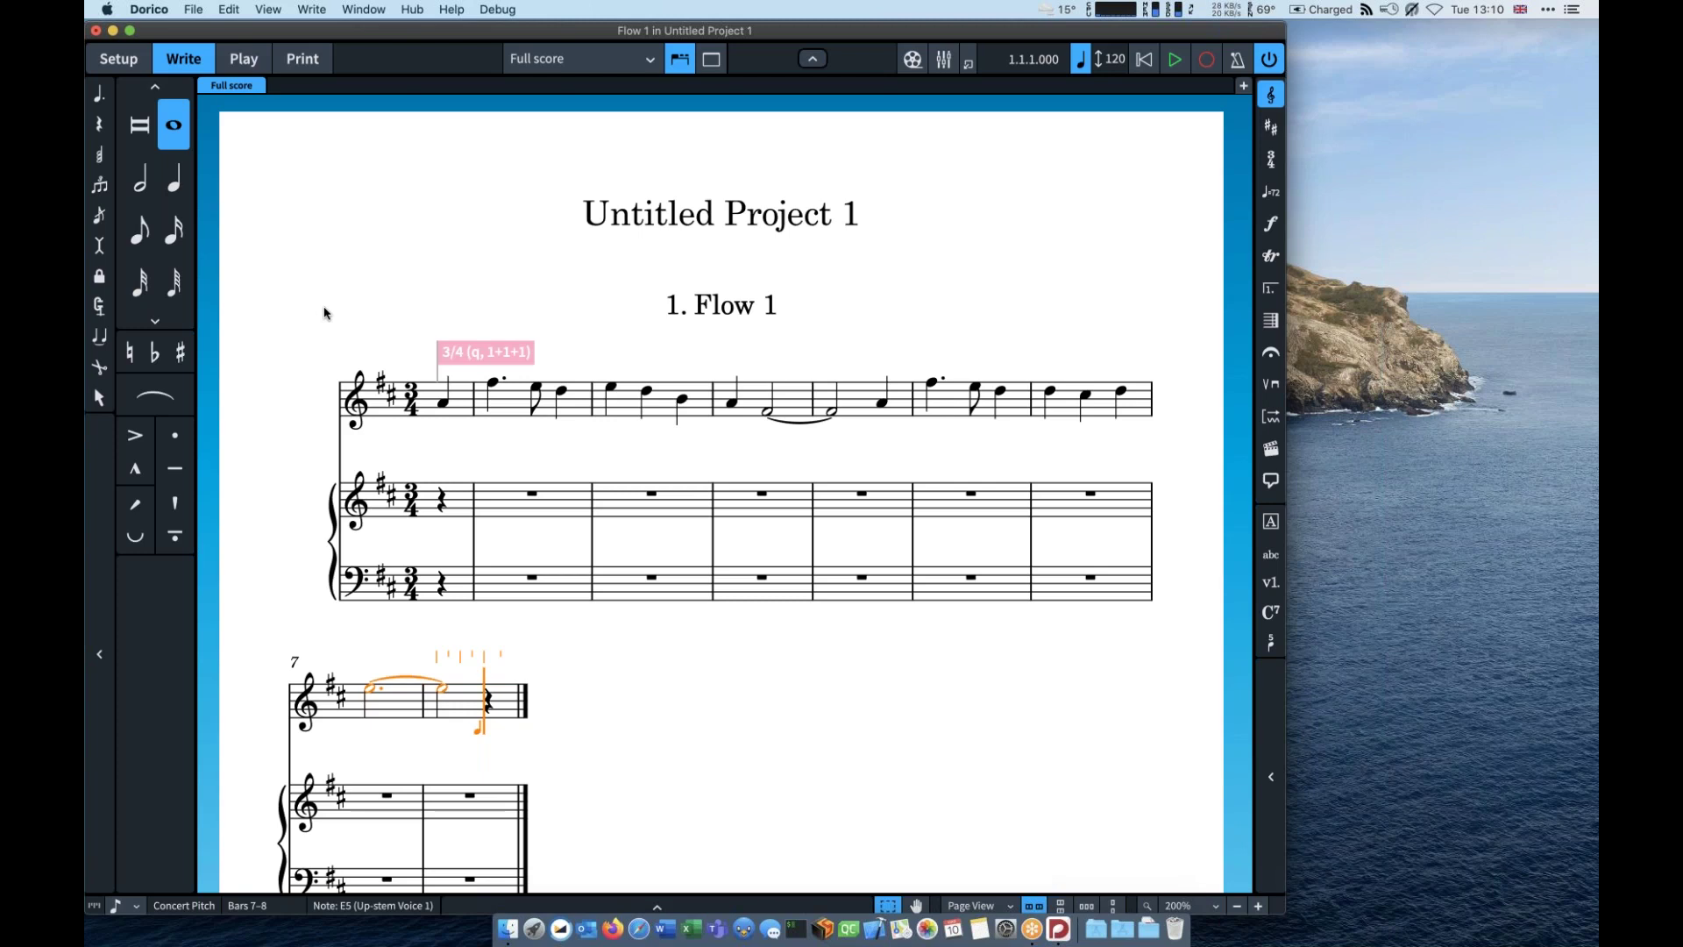
key("shift+b")
key("e")
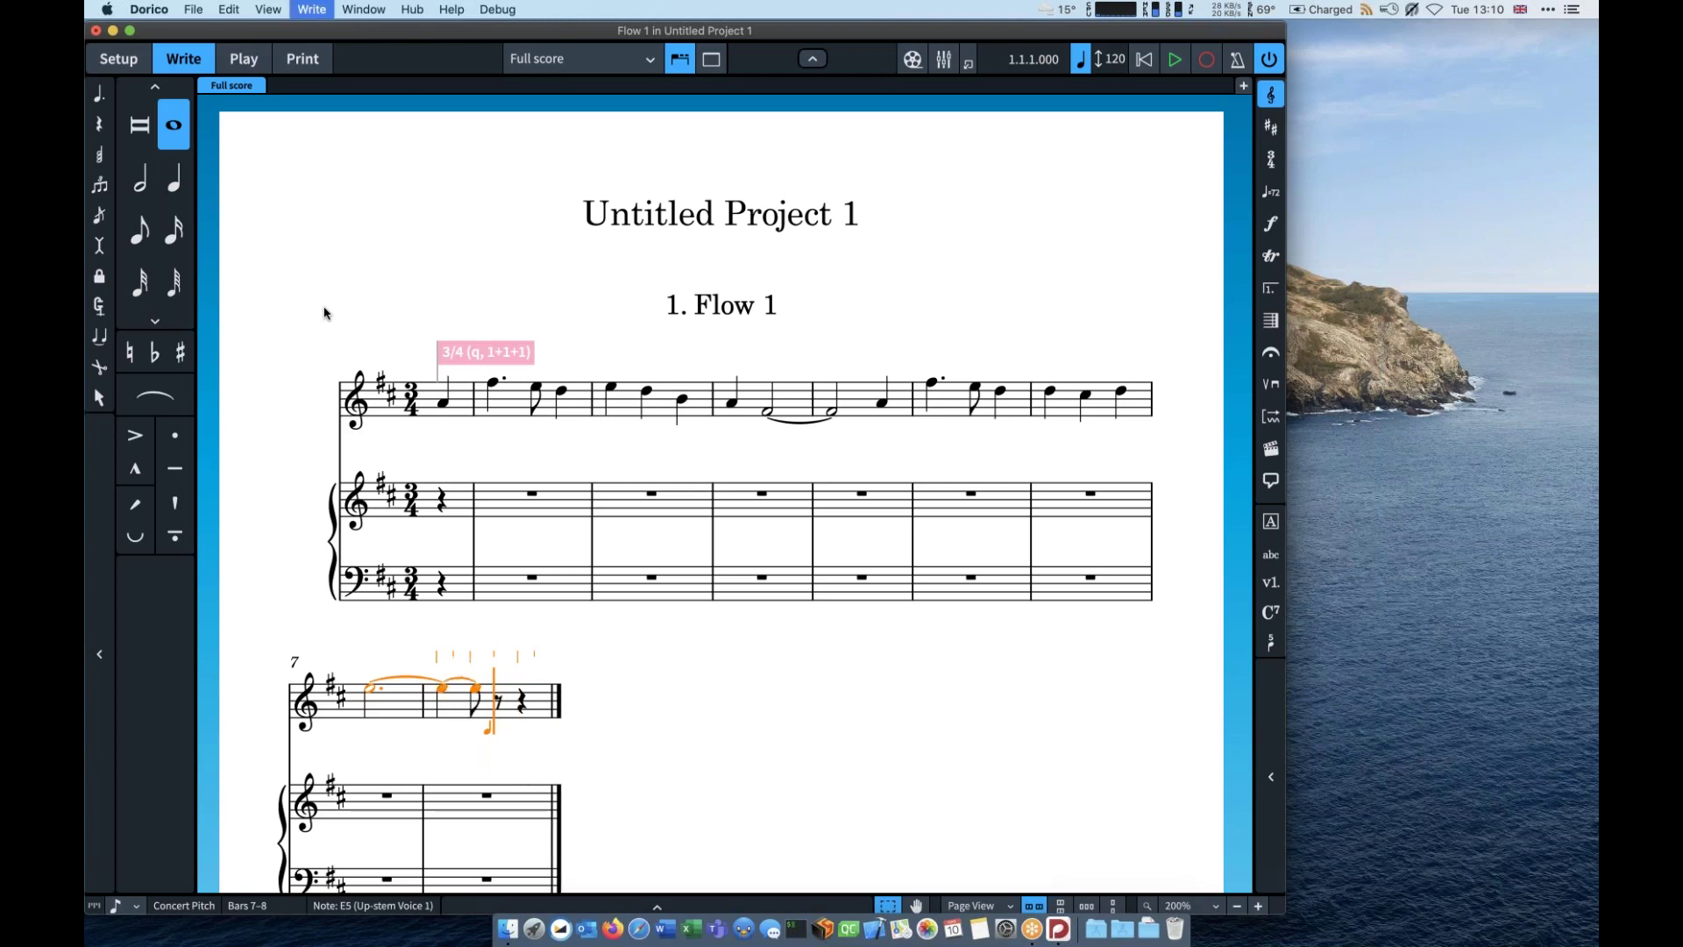
key("ctrl+z")
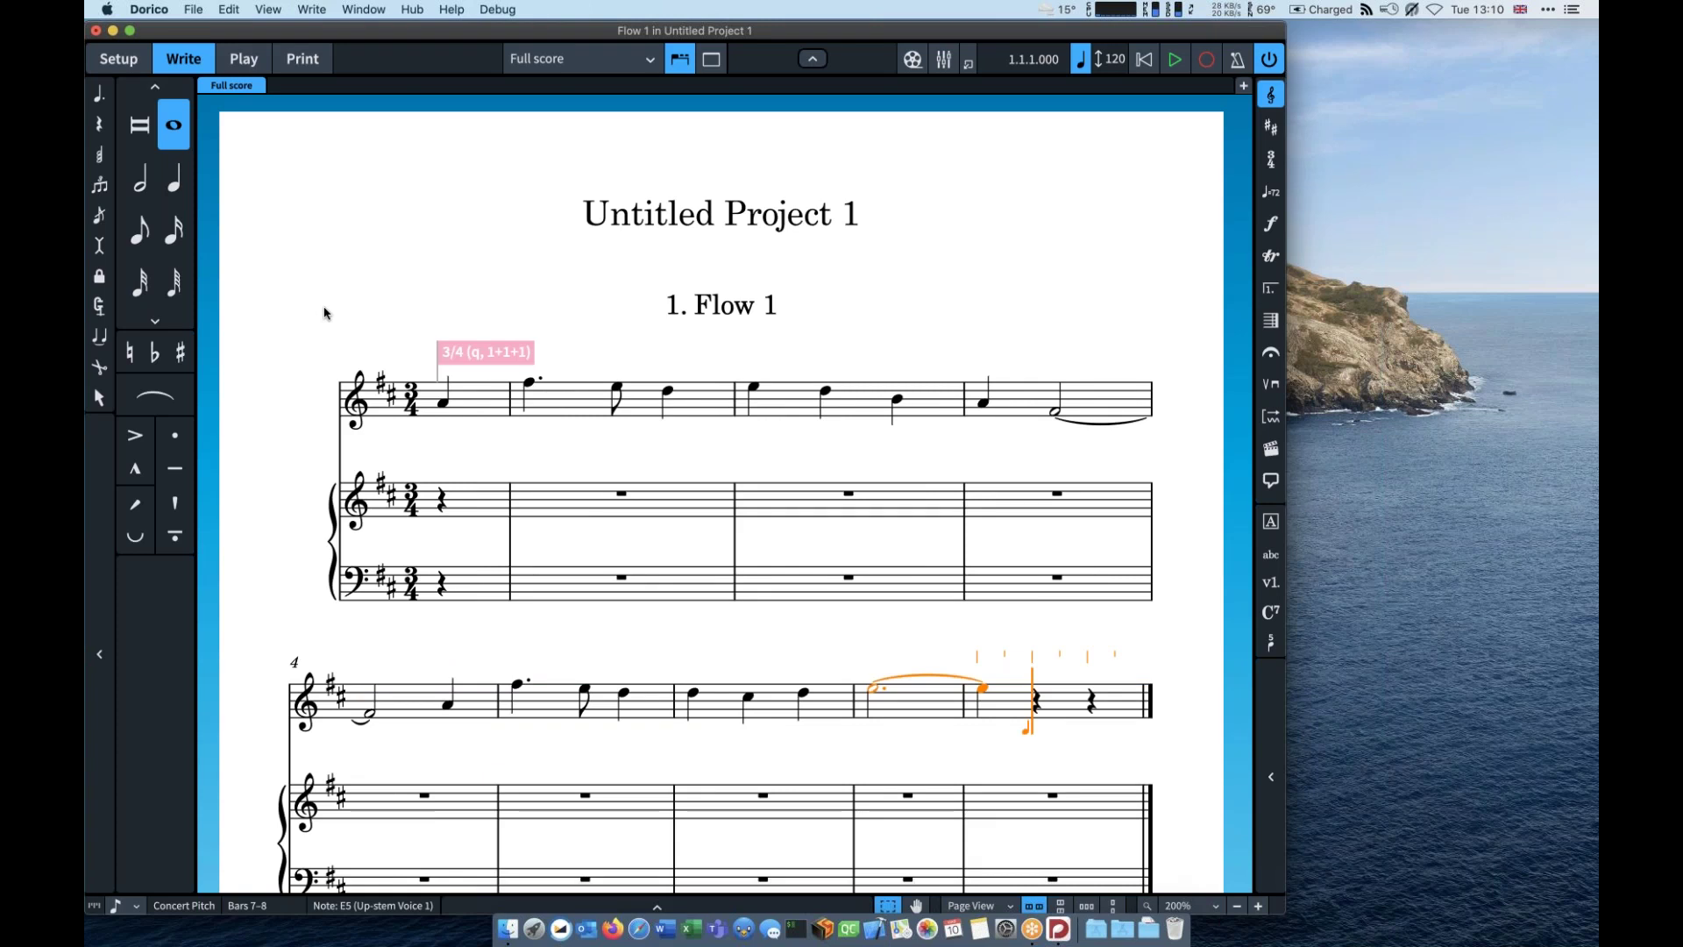
Step: Extend the tied E so it lasts a half note into bar 8, and end note input
key("t")
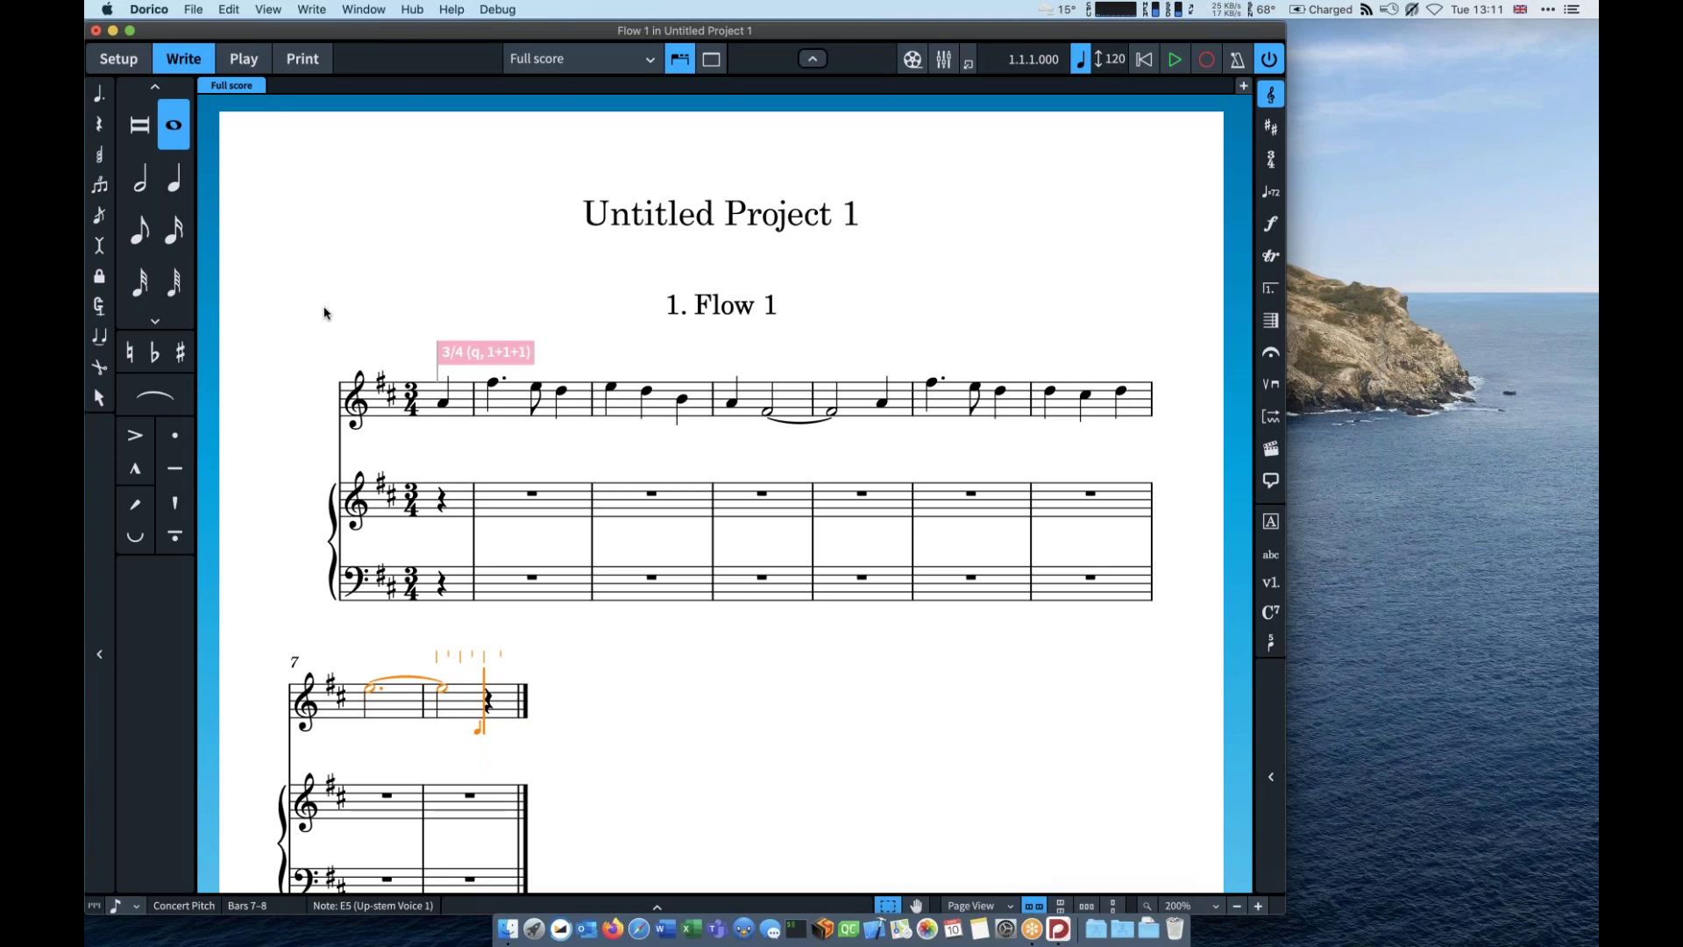
key("Escape")
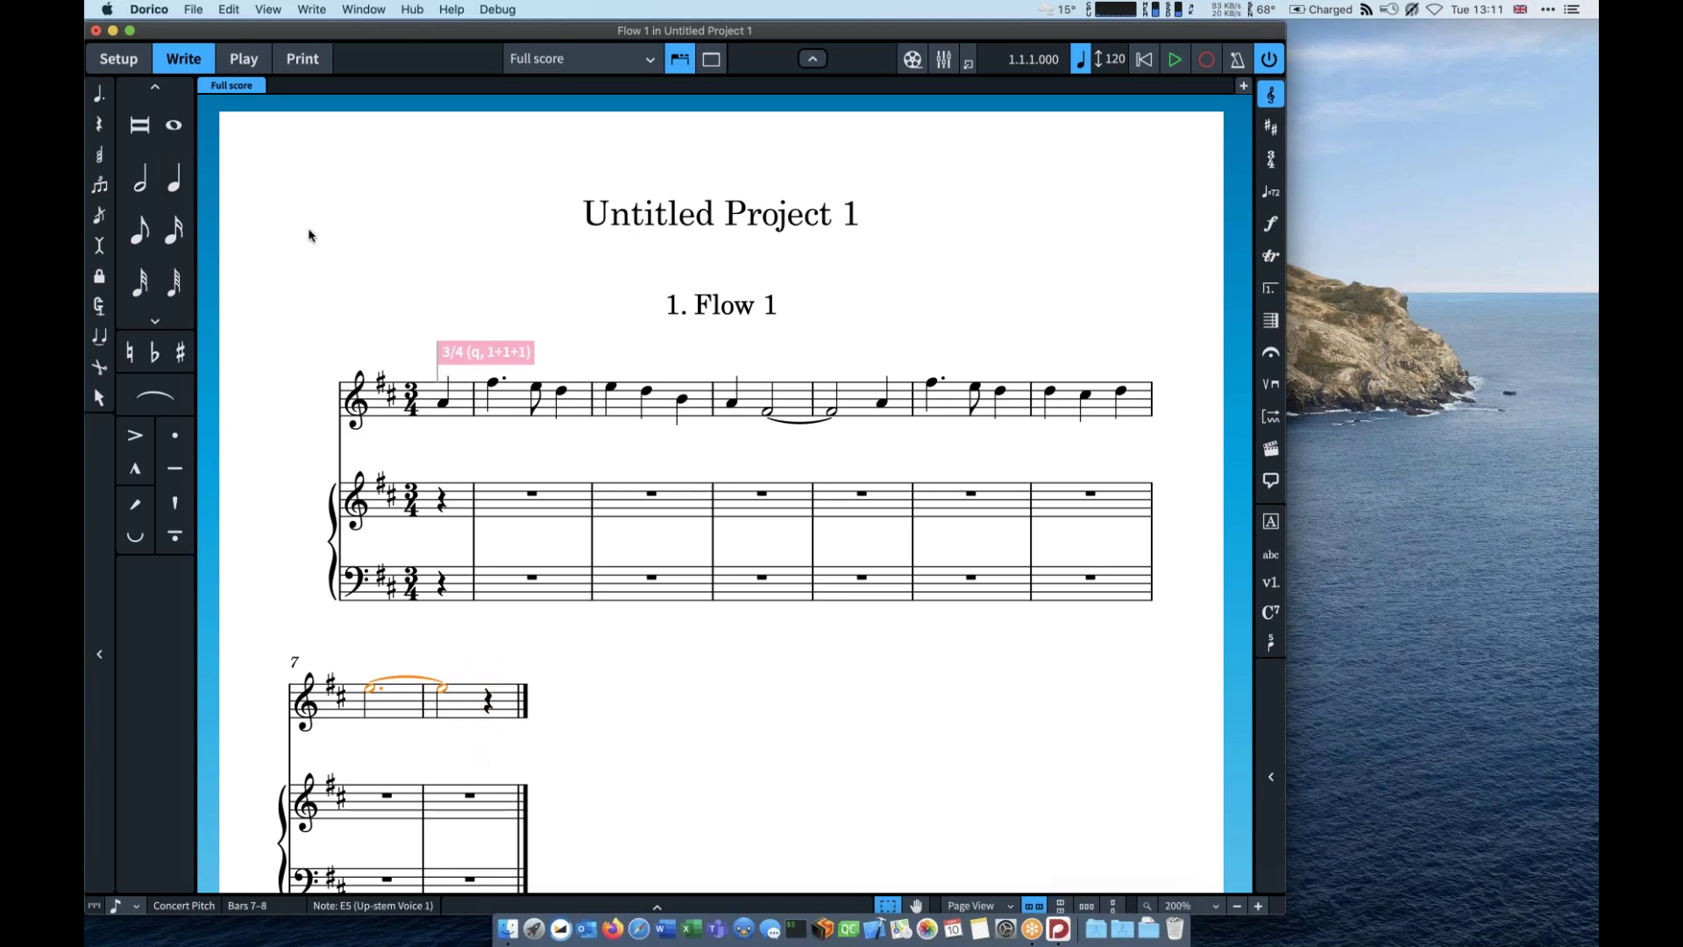
Step: Select the voice melody from the pickup A through the tied F sharp in bar 4, first as a note range, and again with a marquee
left_click(444, 404)
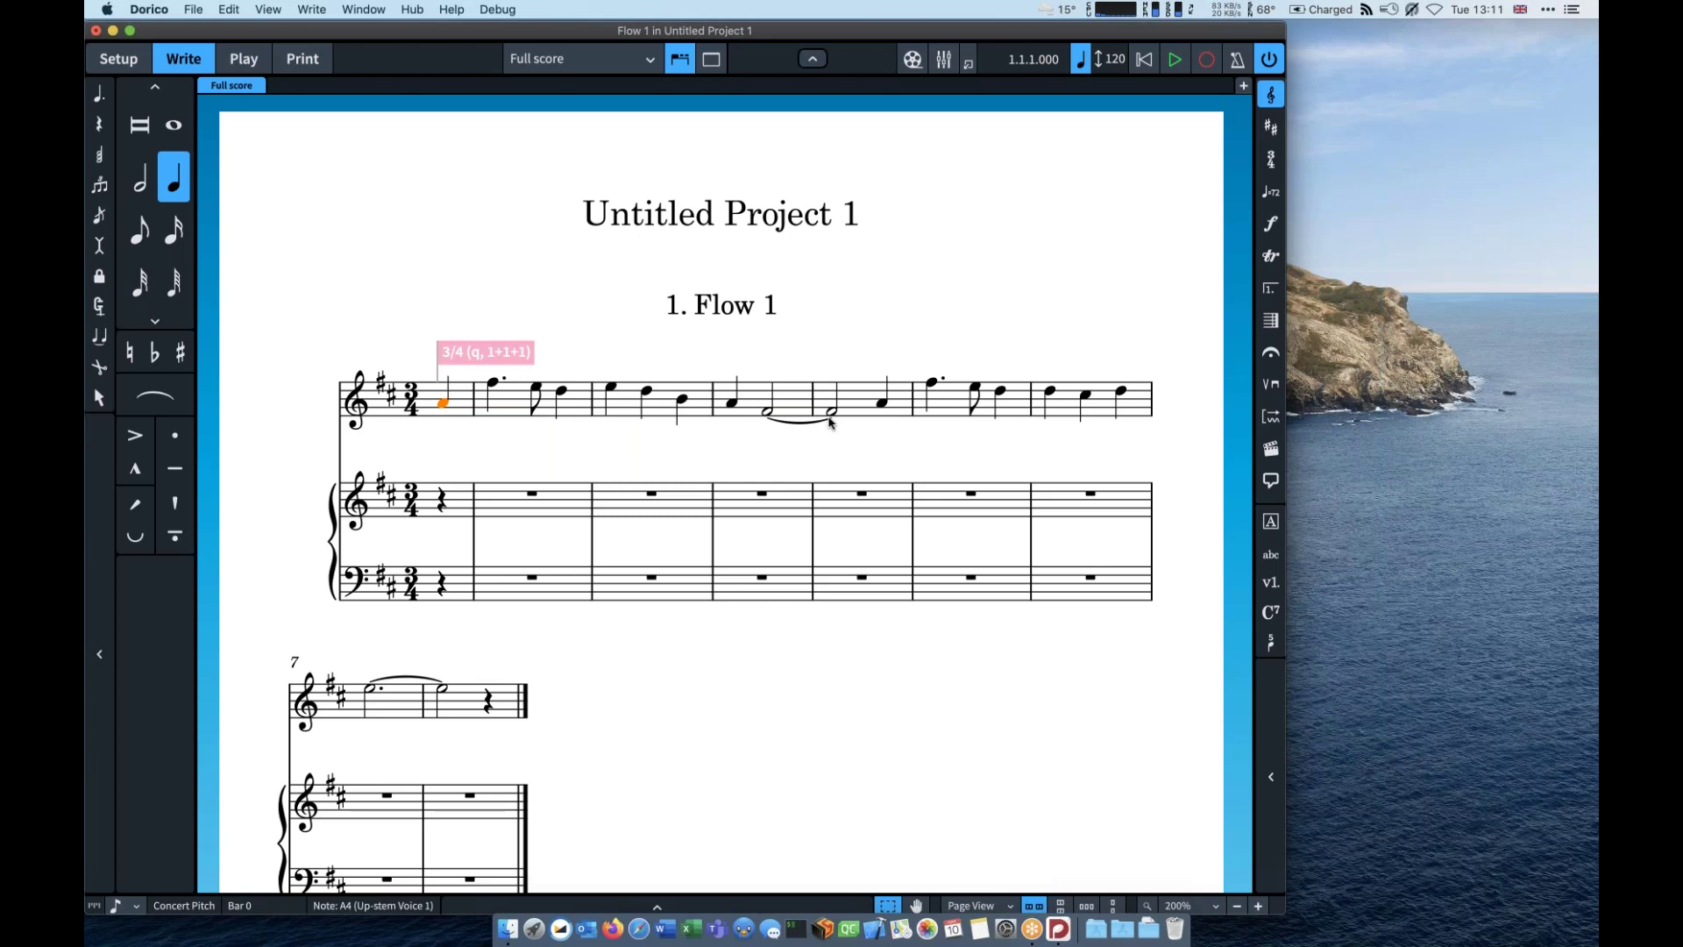
left_click(832, 419, "shift")
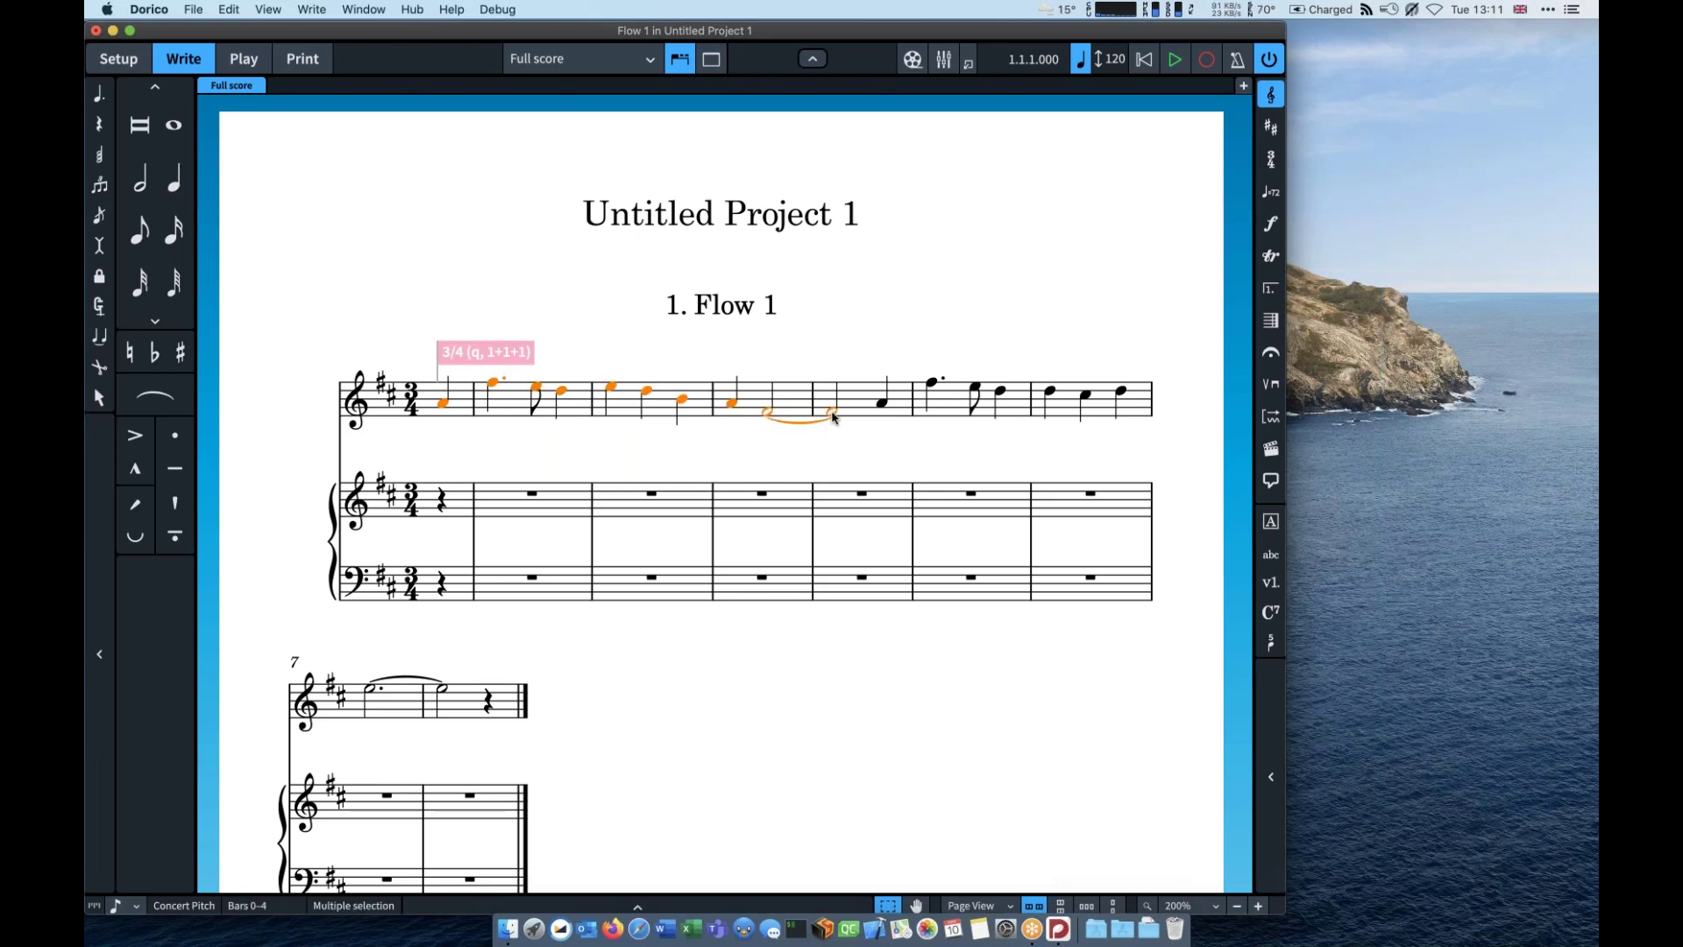
left_click(443, 403)
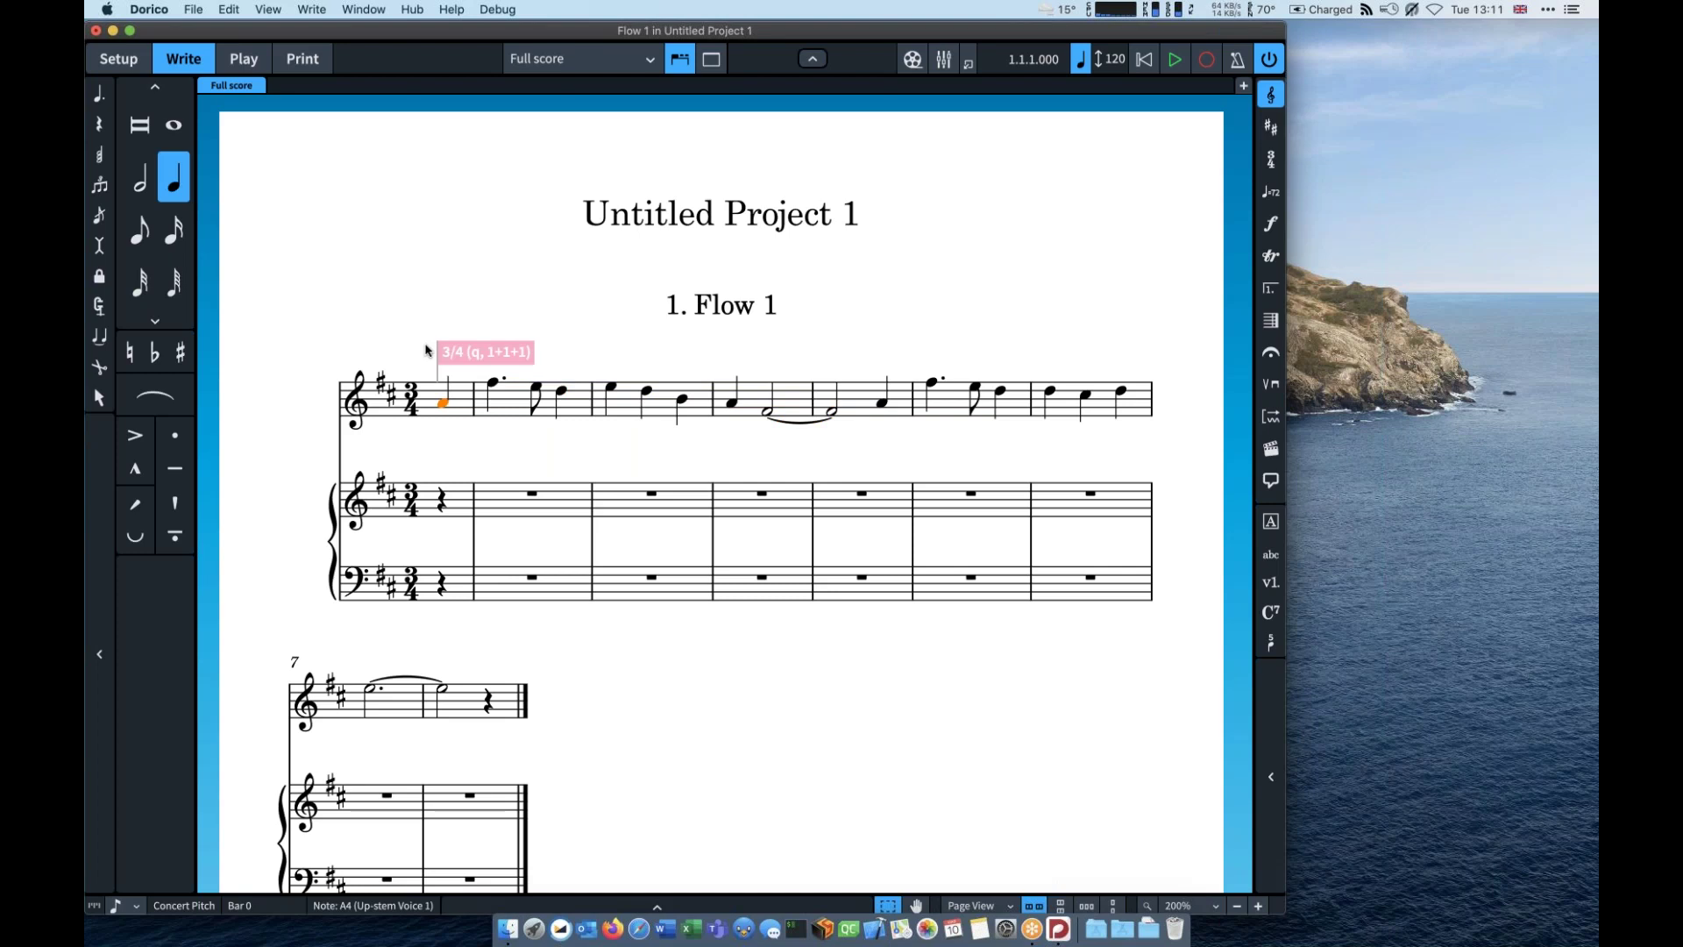
left_click_drag(426, 350, 846, 427)
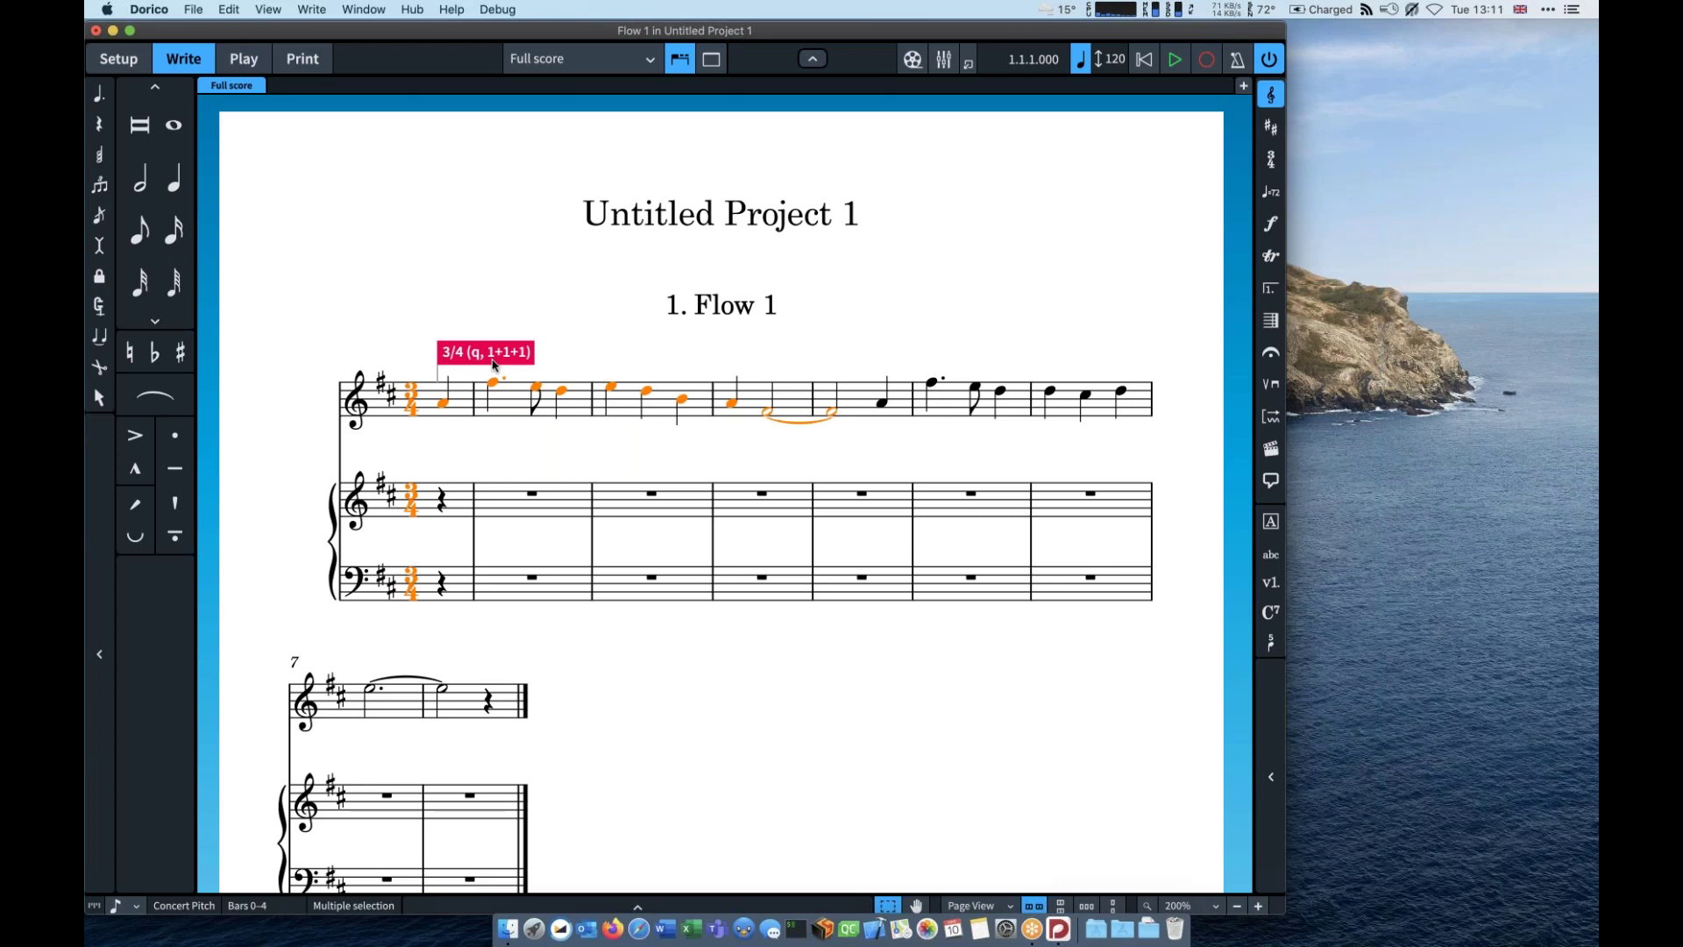
Step: Remove the 3/4 time signature from the selection and copy the selected opening phrase to the quarter rest ending bar 8 of the voice staff
left_click(492, 361, "super")
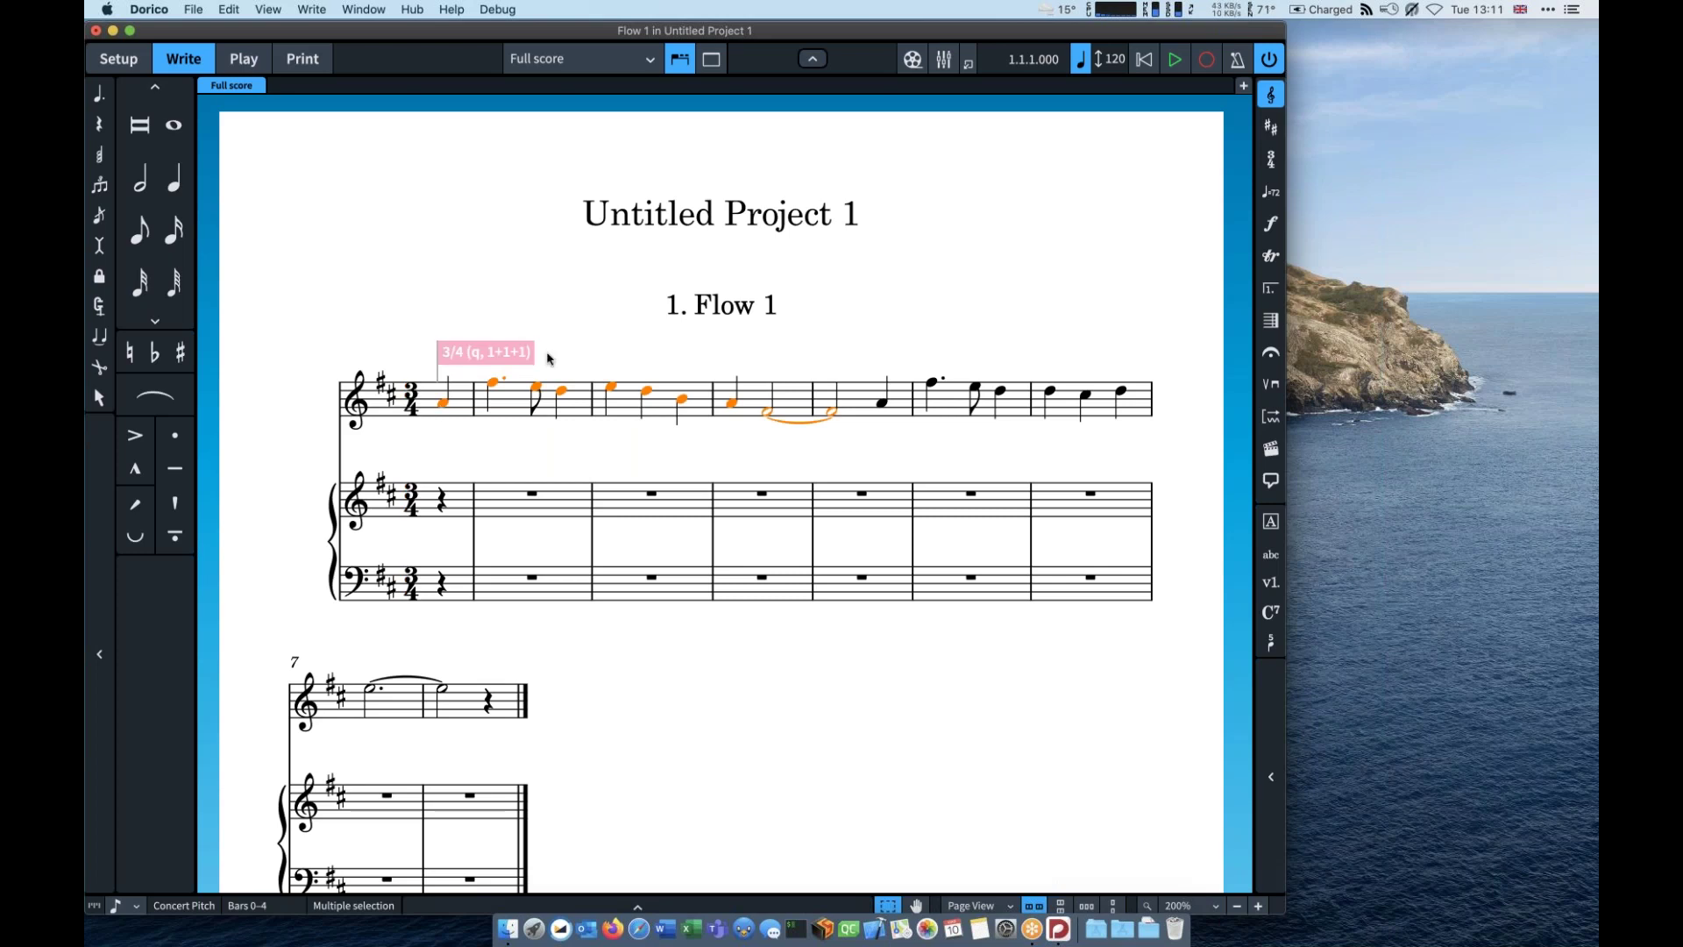
left_click(489, 710, "alt")
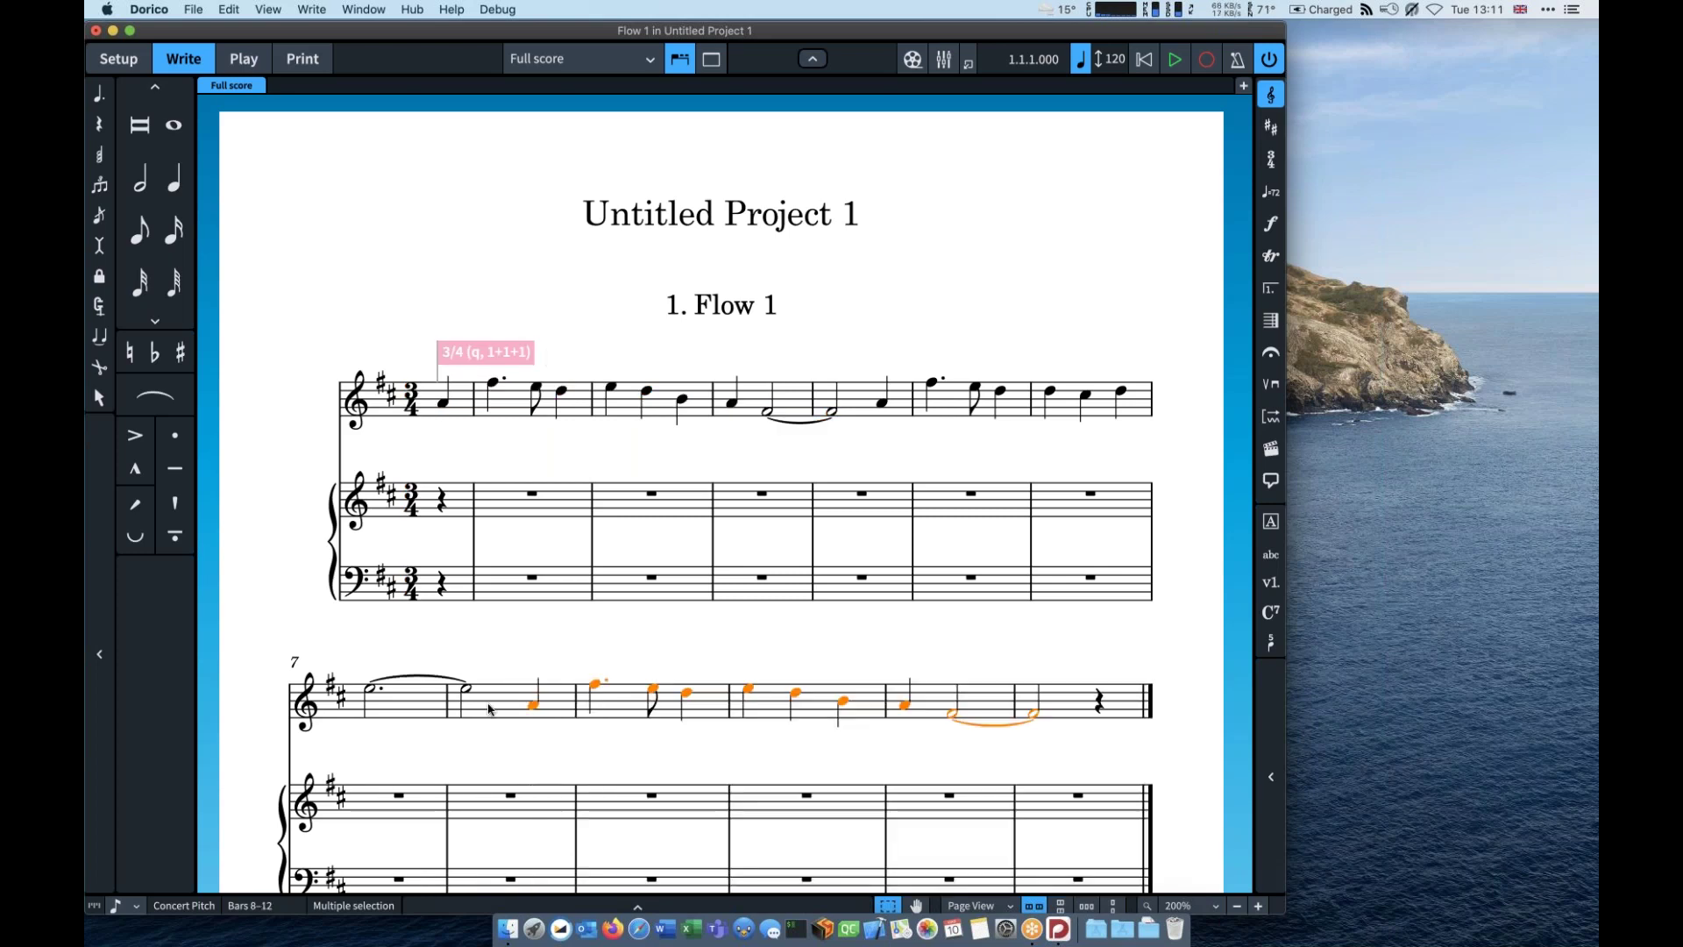
Step: Enter a quarter-note A on the last beat of bar 12 and quarter notes B, E, D in bar 13
double_click(1100, 700)
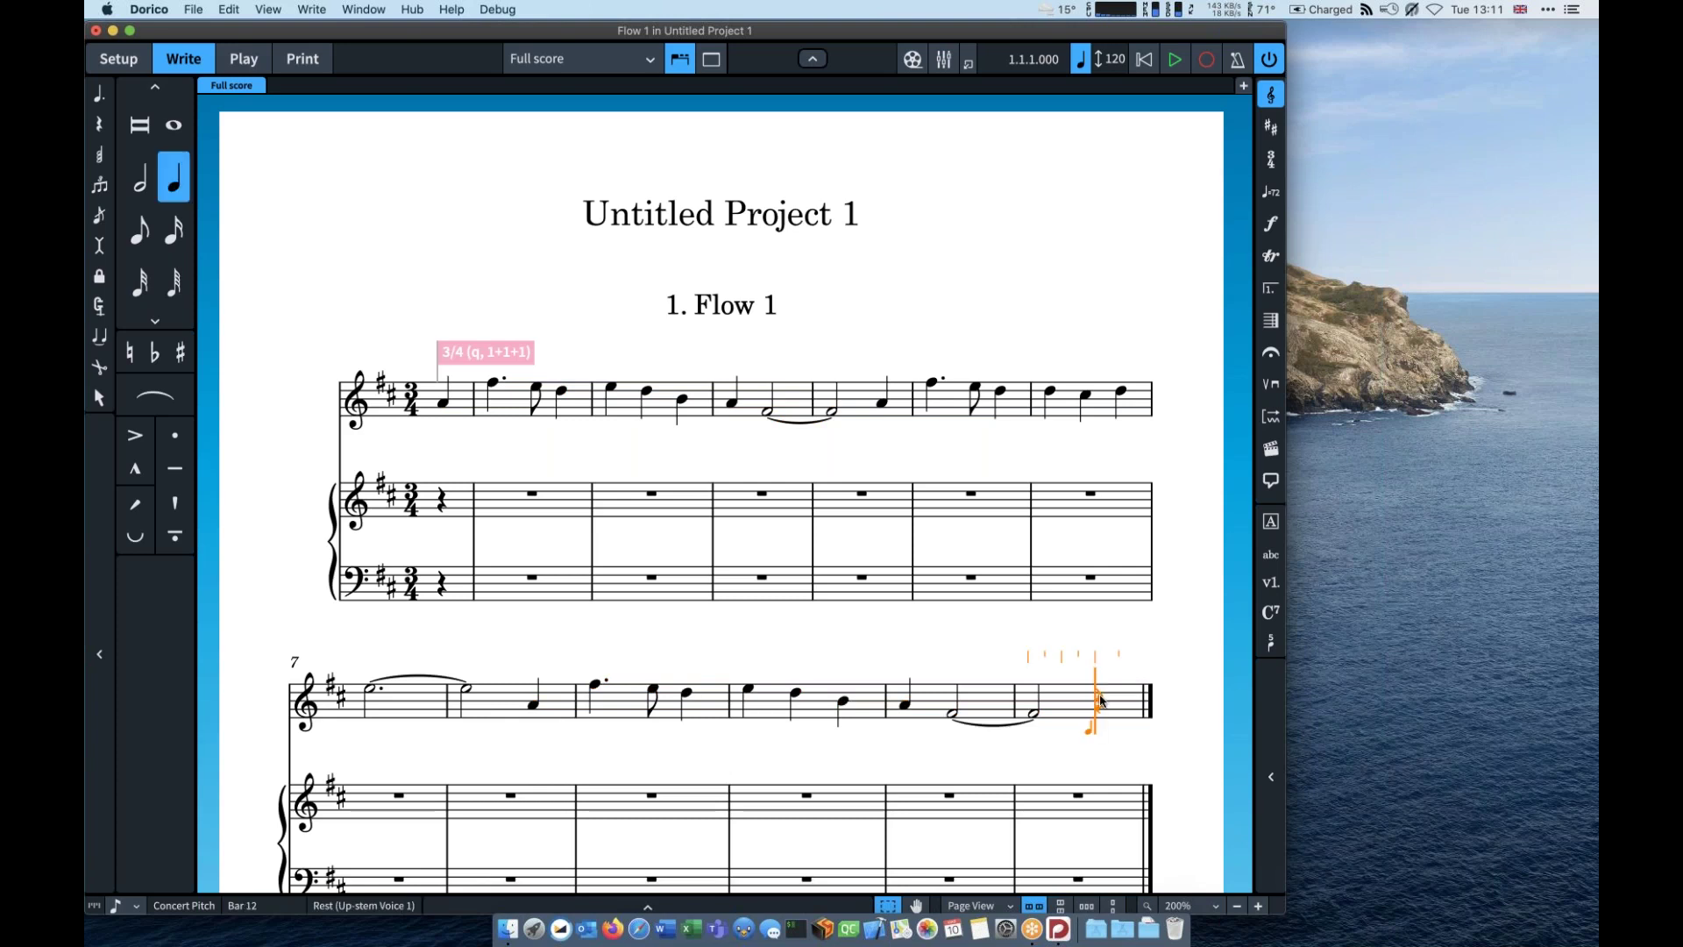
left_click(1101, 702)
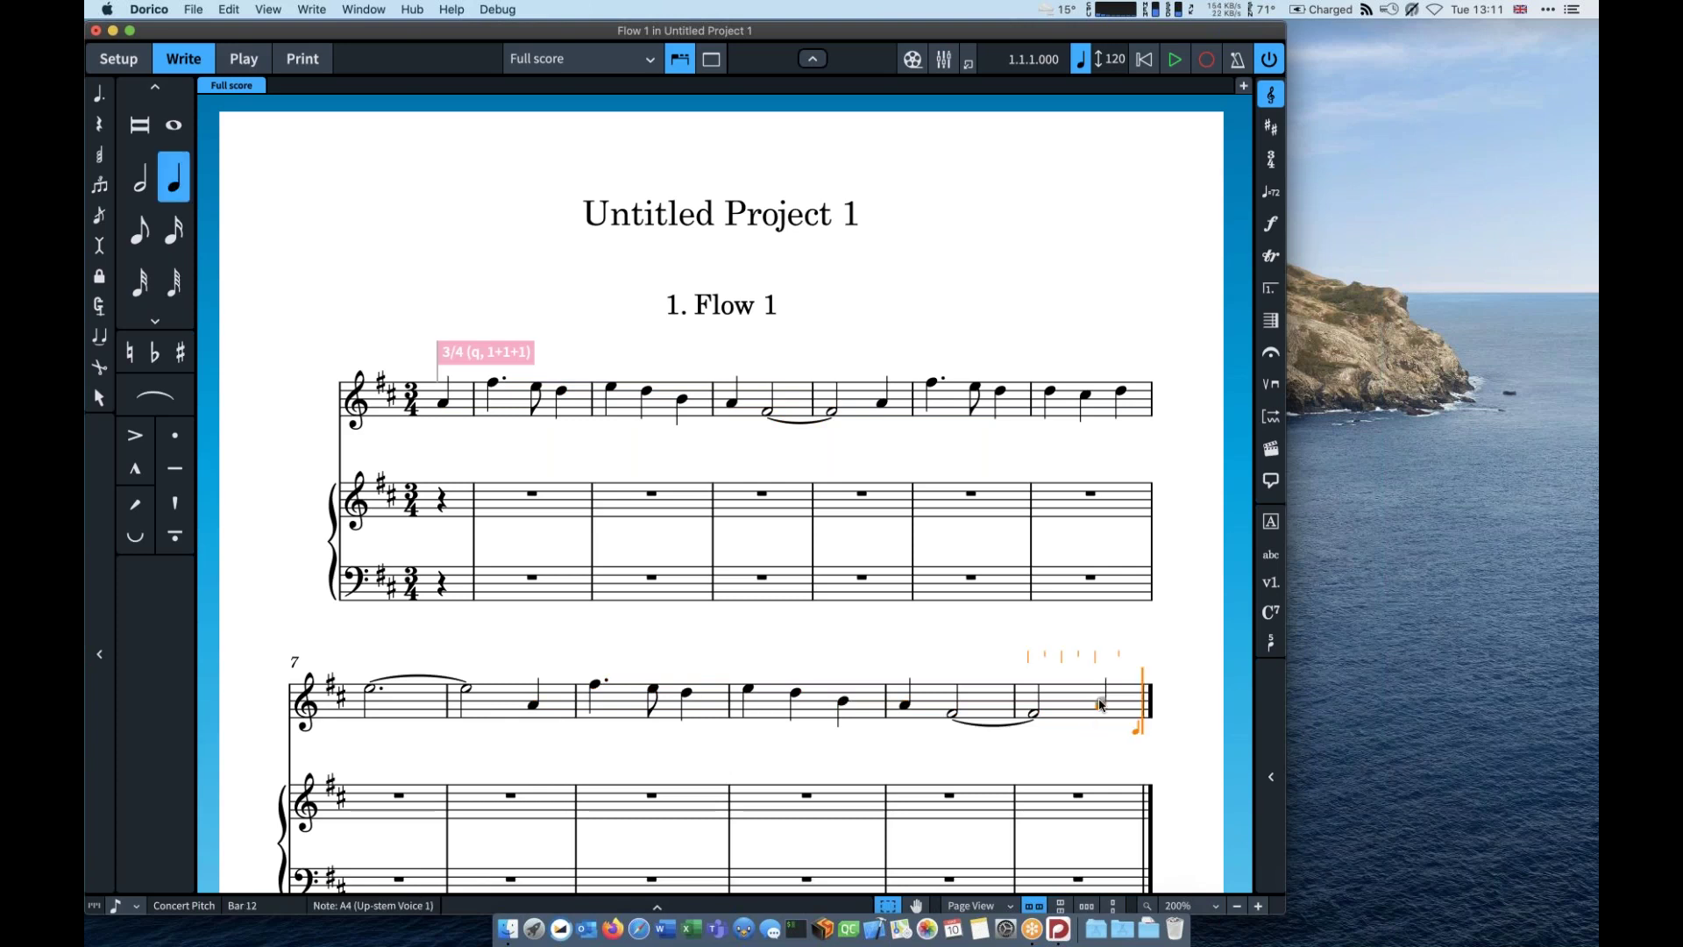
key("b")
key("e")
key("d")
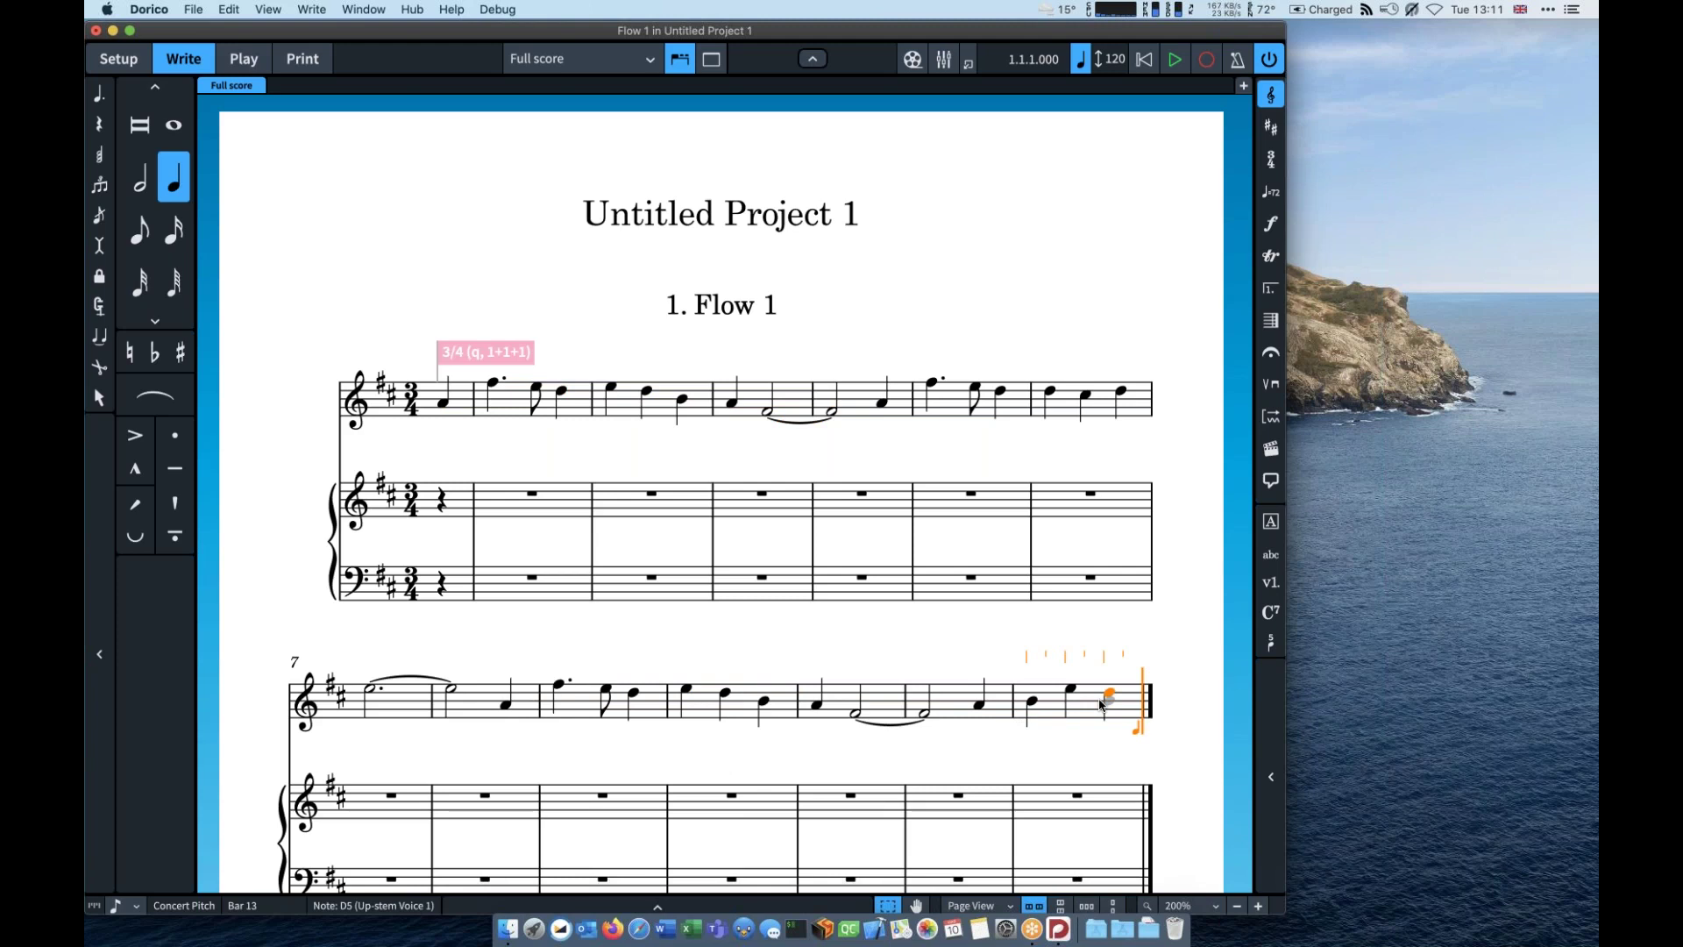
Step: Enter quarter notes C sharp, B, C sharp in bar 14 and a dotted half D in bar 15, and end note input
key("c")
key("b")
key("c")
key("7")
key("period")
key("d")
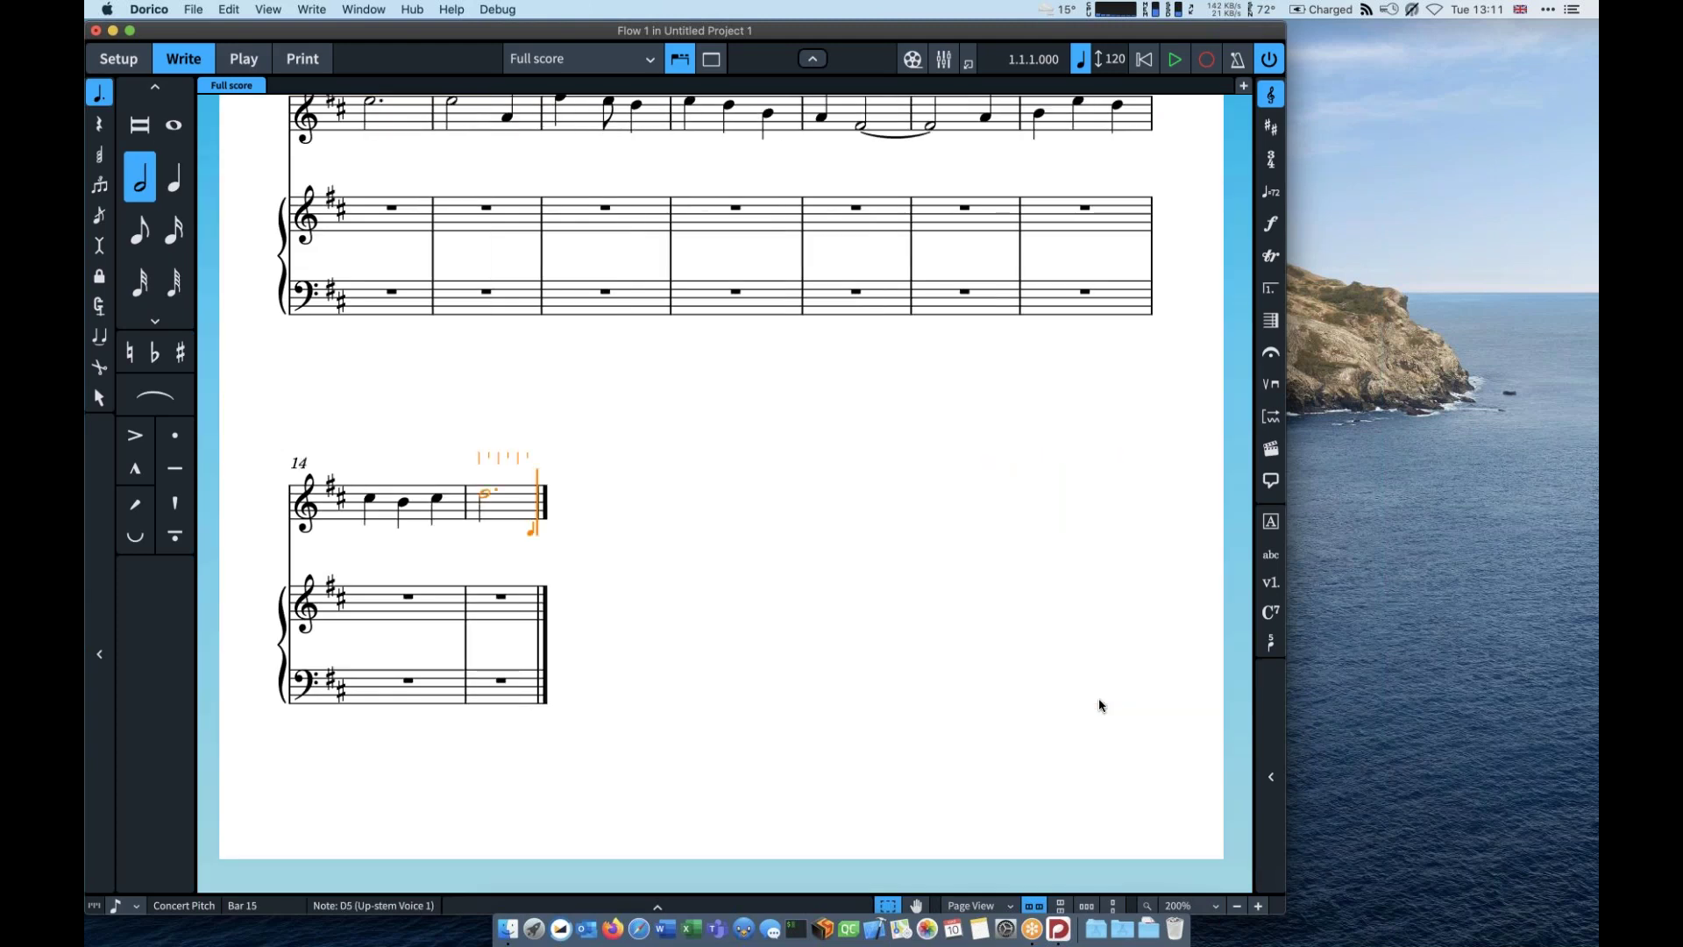
key("Escape")
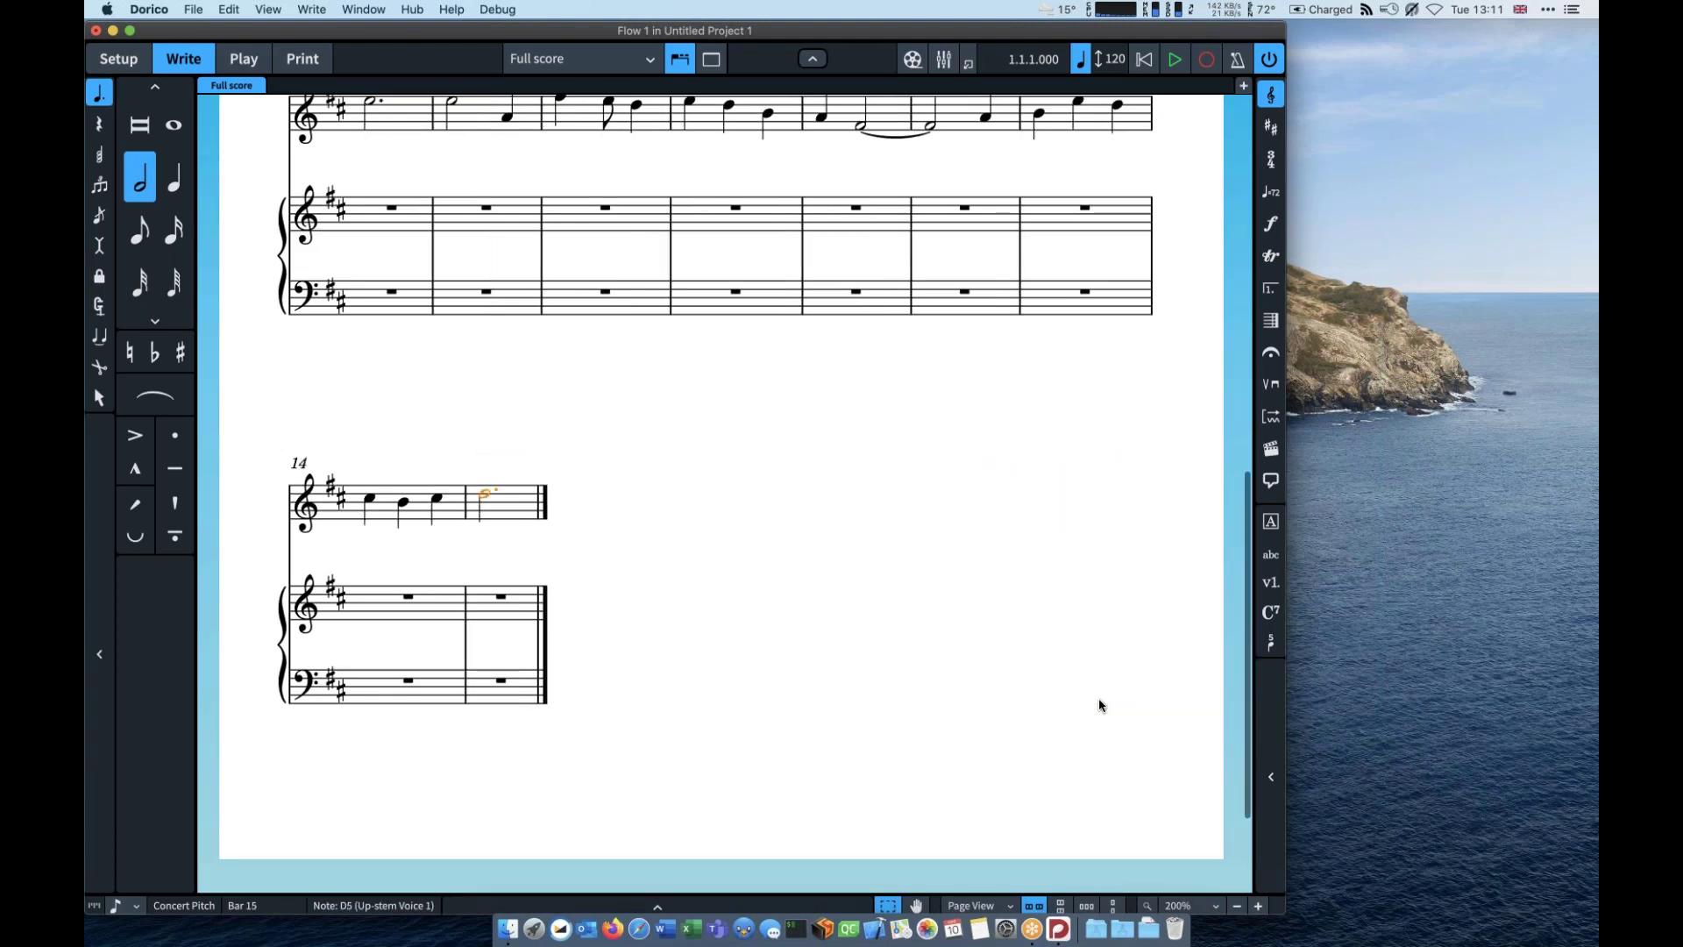
Step: Add the lyrics "My bon-nie lies o-ver the o-cean," to the voice staff, starting at the pickup A
scroll(1099, 700, "down", 1)
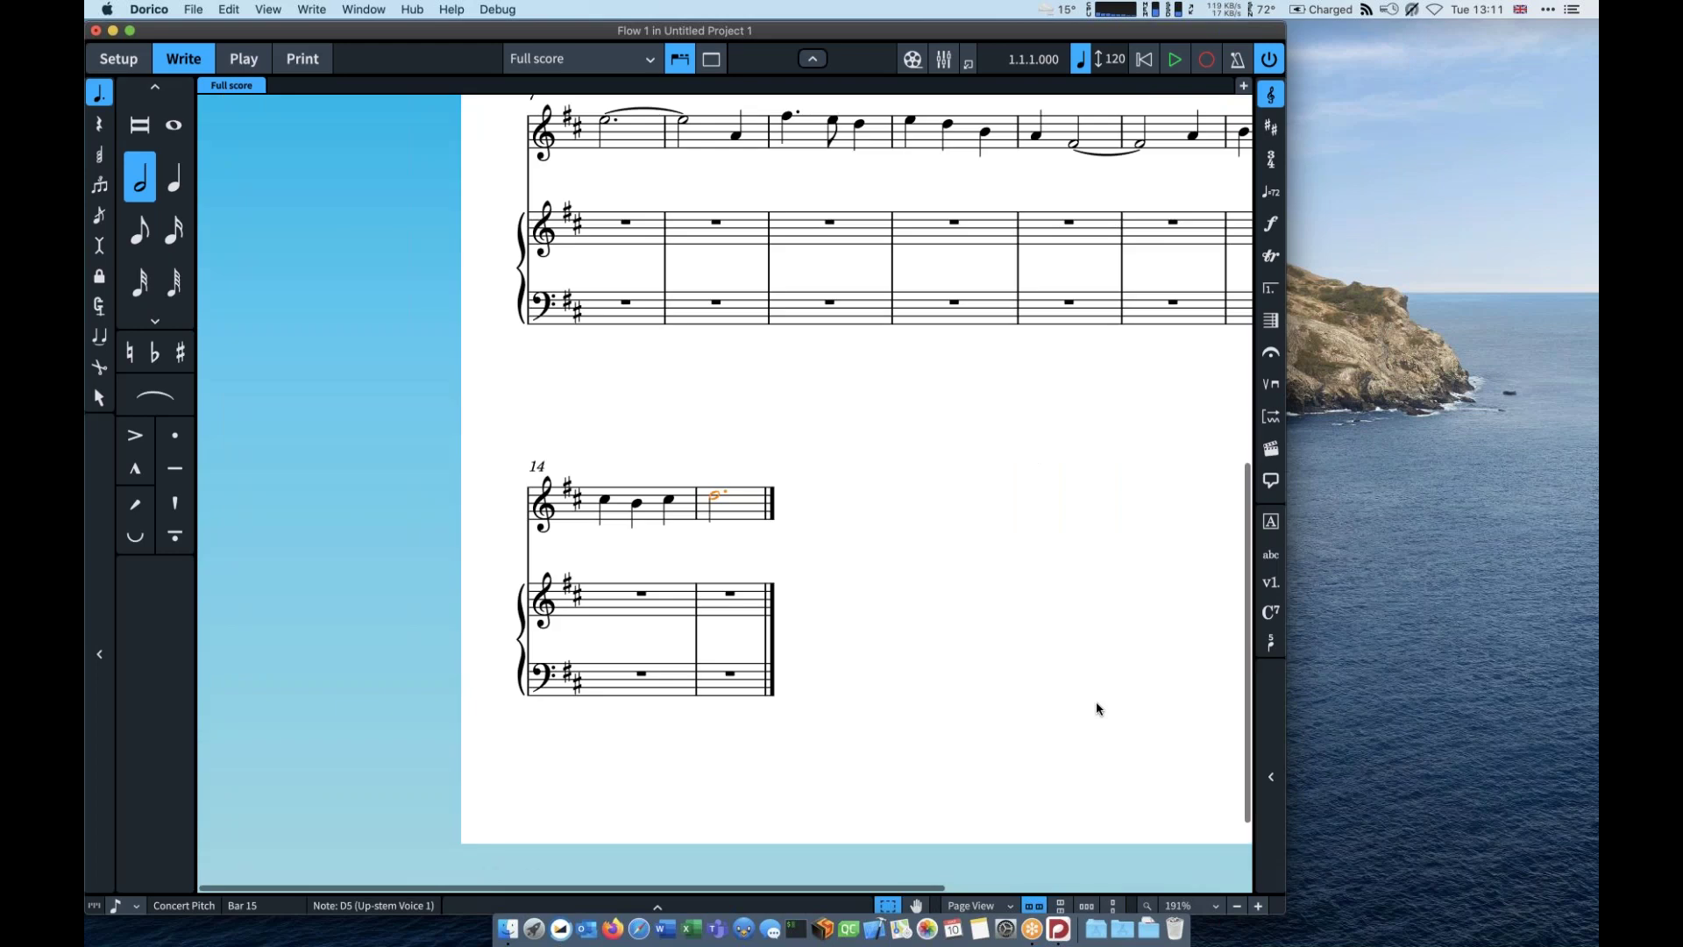
scroll(1100, 709, "up", 6)
scroll(1099, 709, "right", 3)
left_click(453, 252)
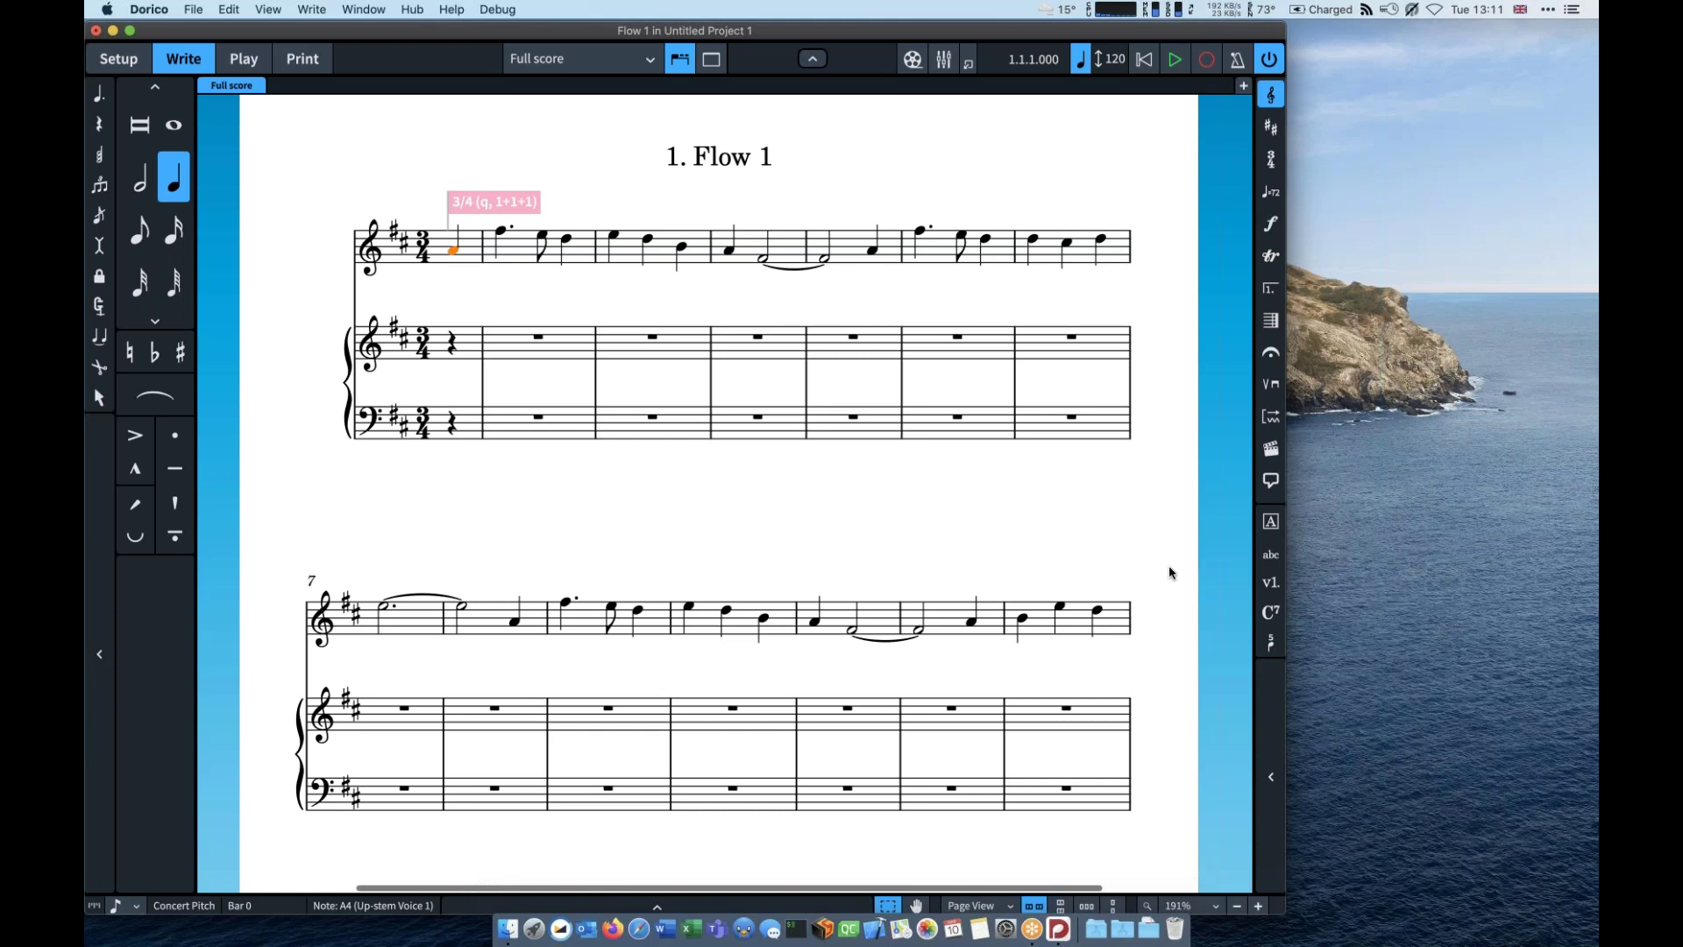
left_click(1269, 578)
type("My")
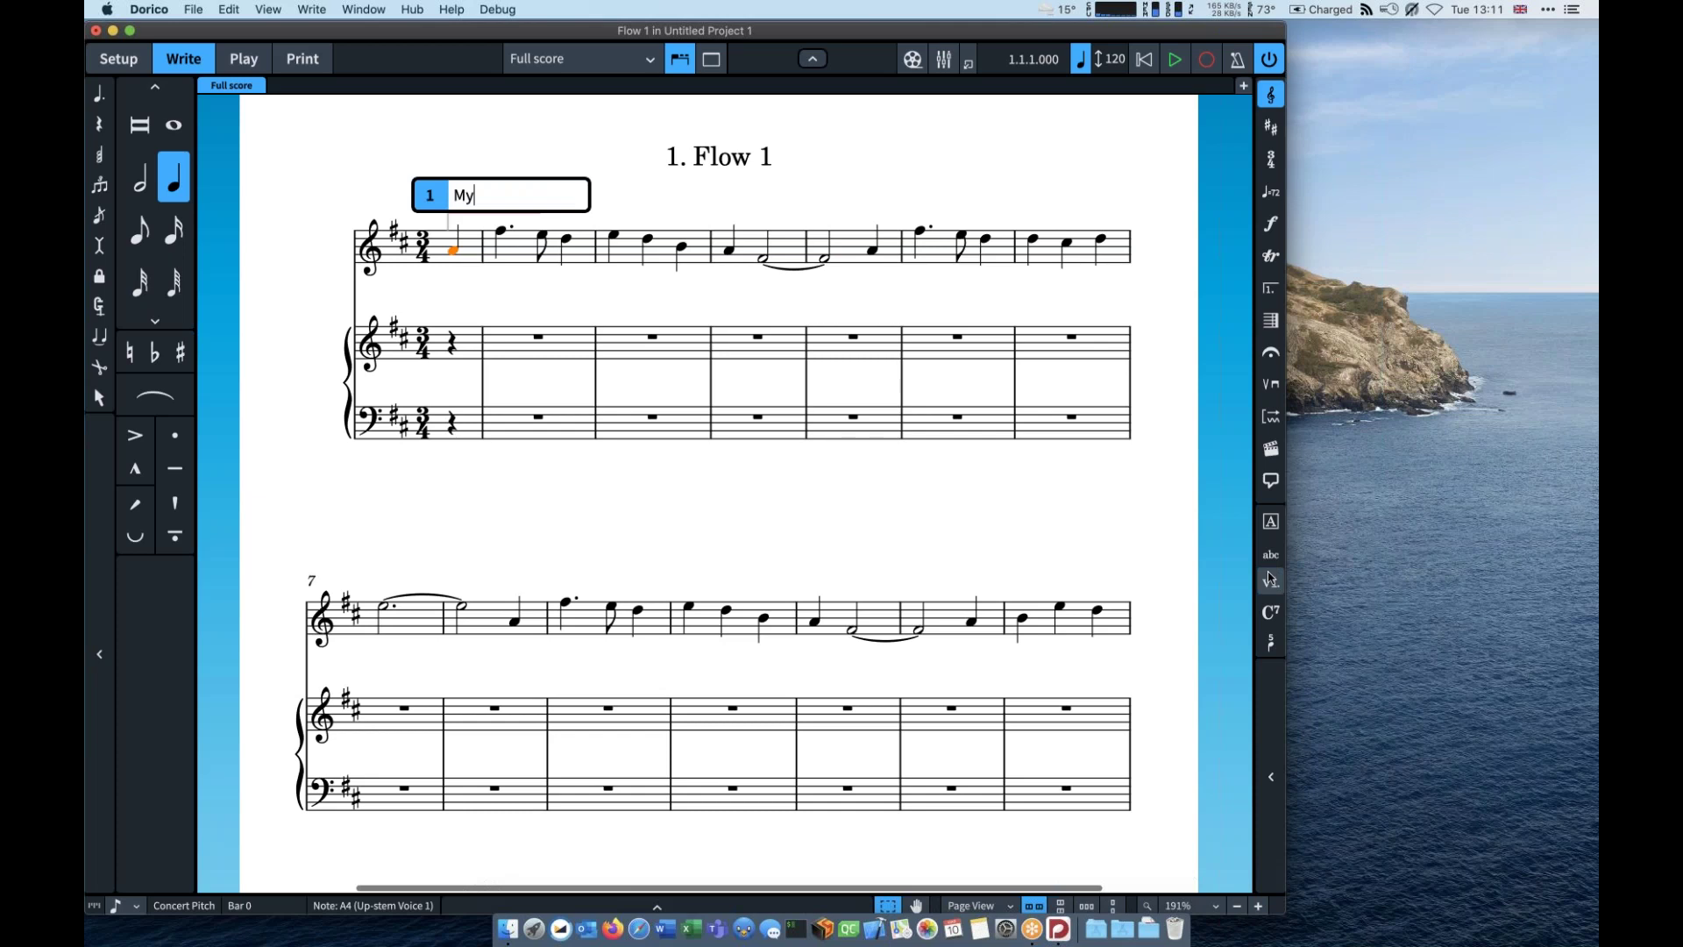
type(" bon-nie lies o-ver the o")
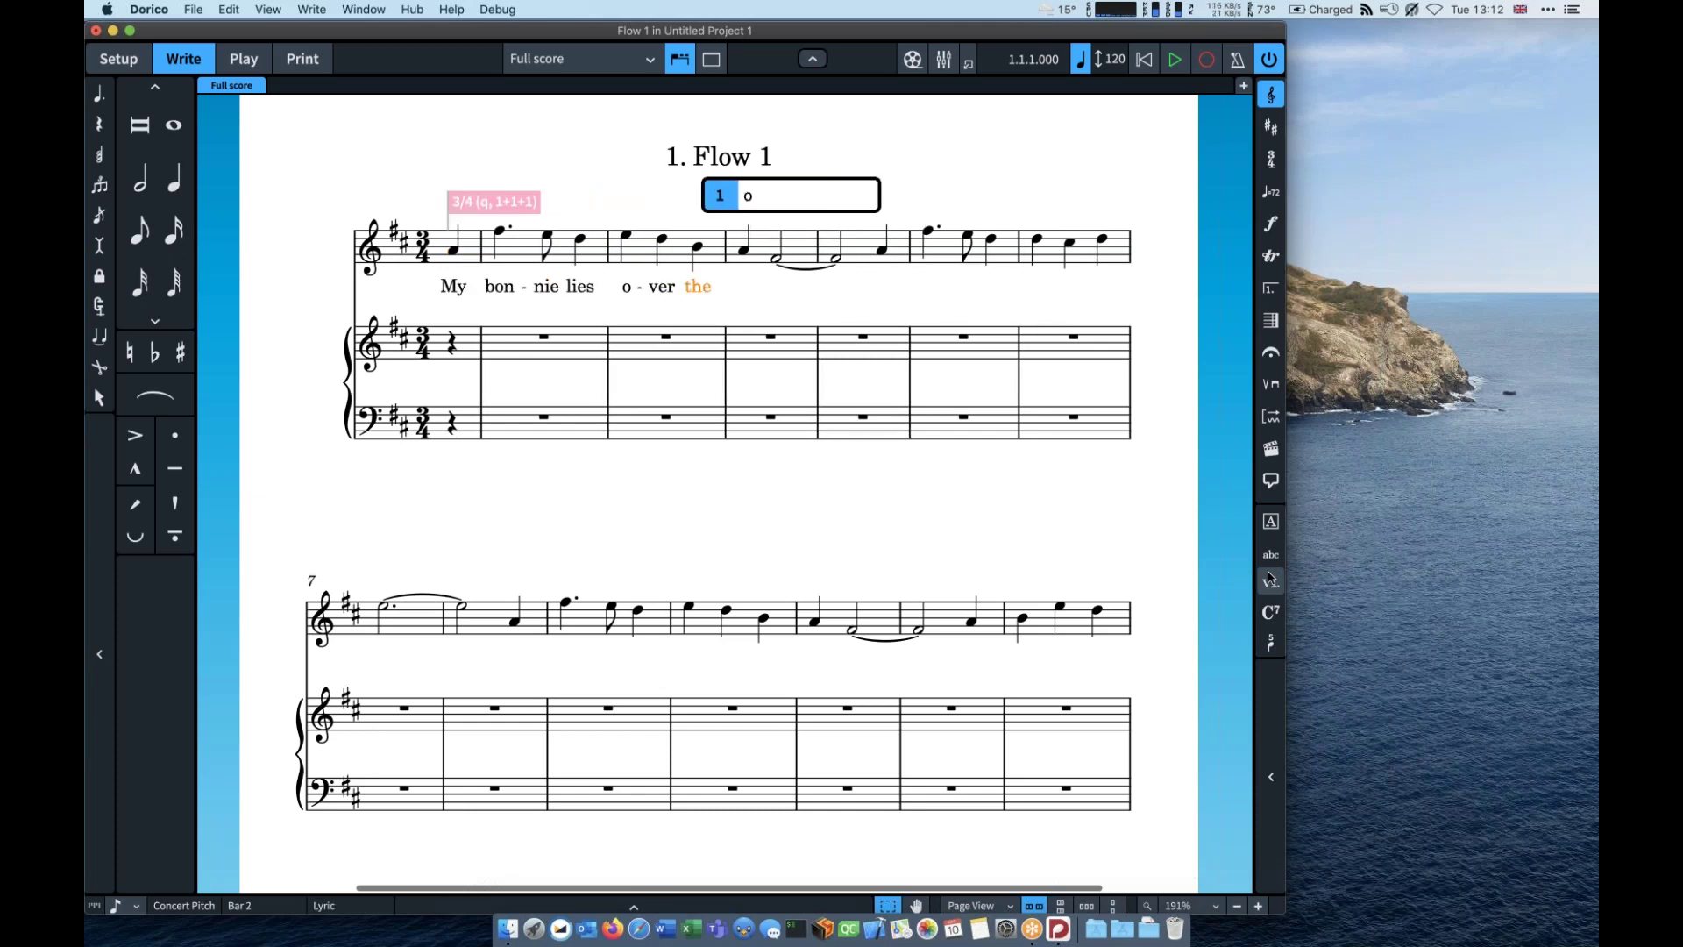
type("-cean")
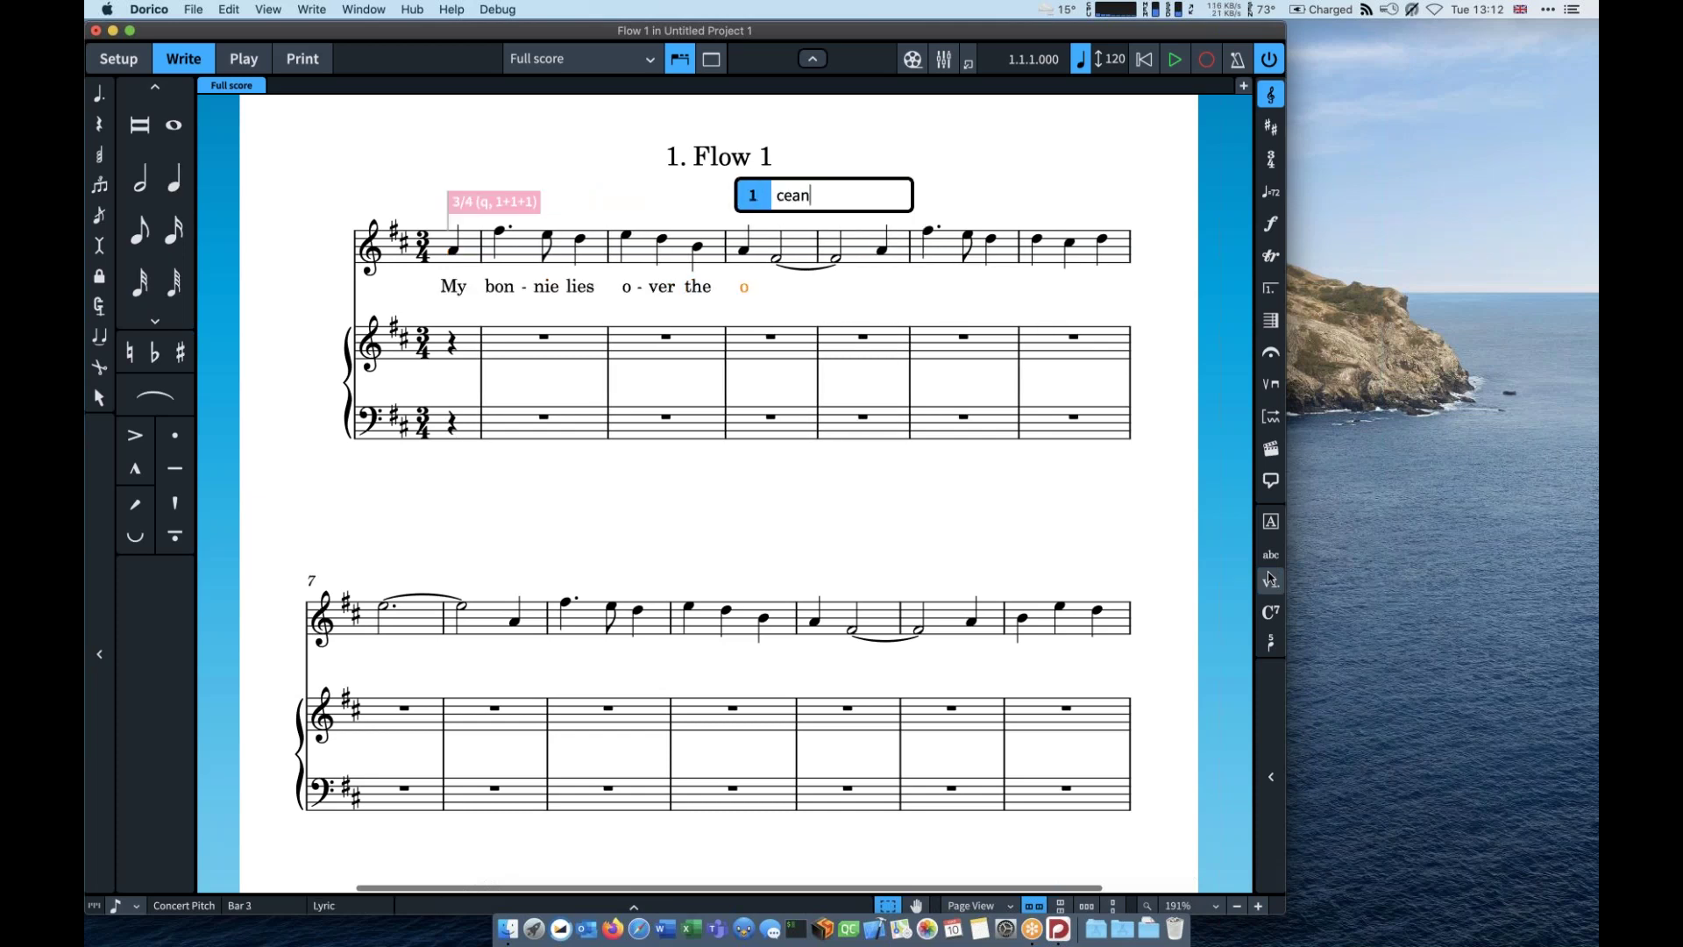
type(", ")
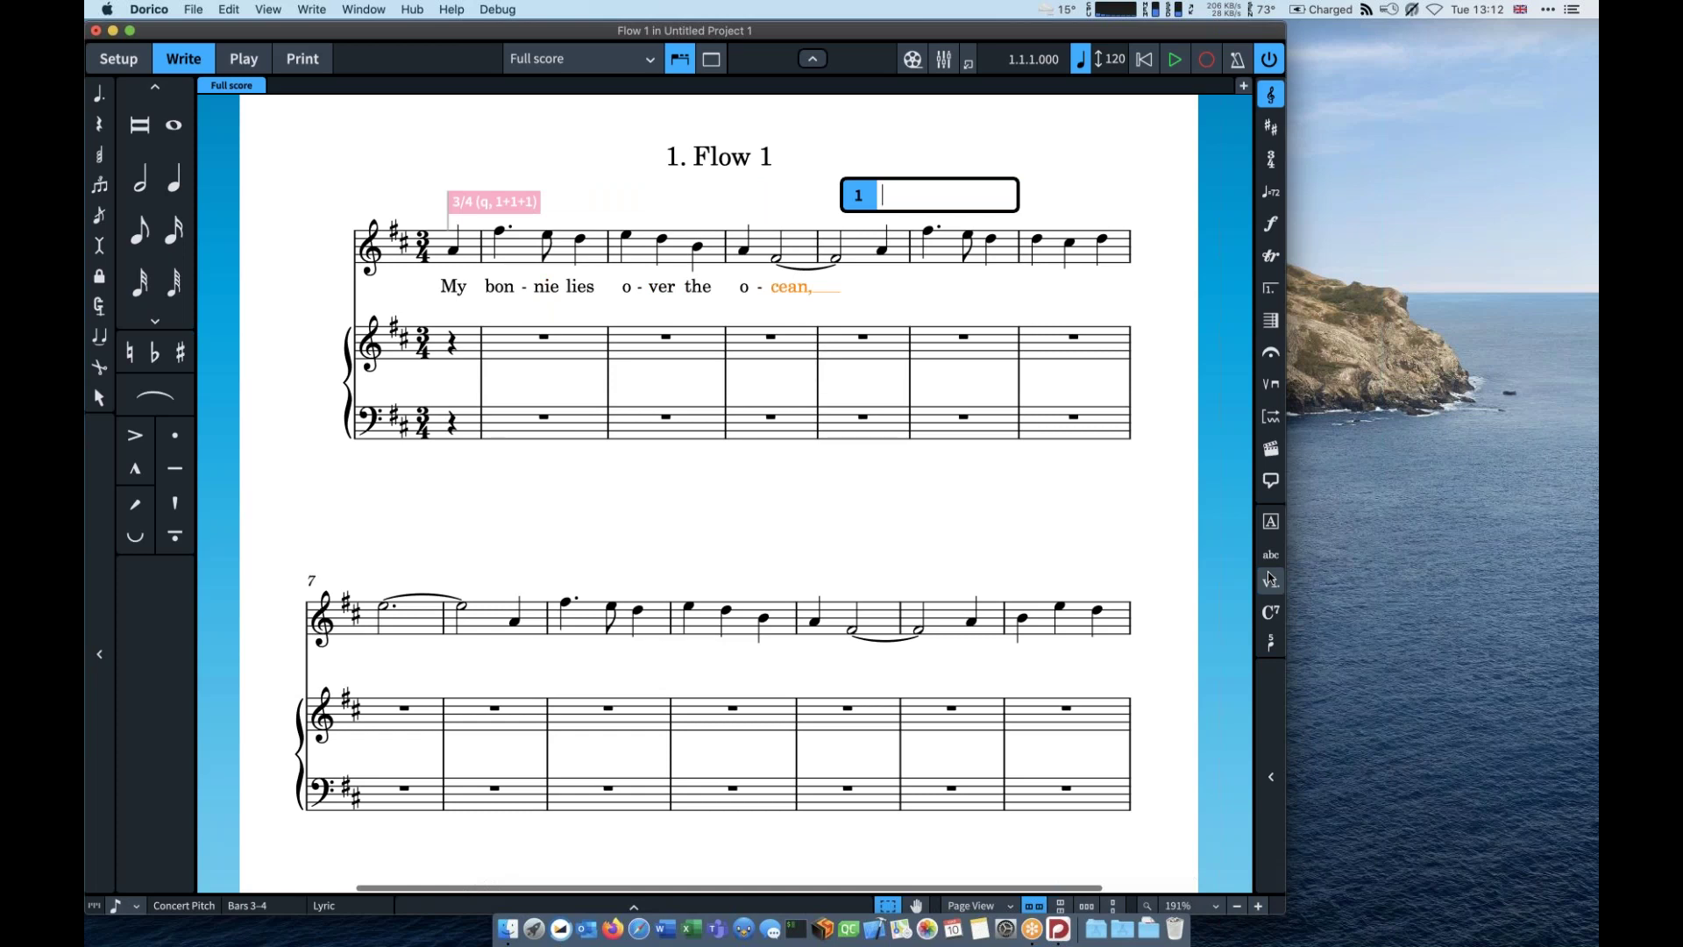
Step: Continue the lyrics with "My bon-nie lies o-ver the sea, My bon-nie lies o-ver the o-cean,"
type("My bon")
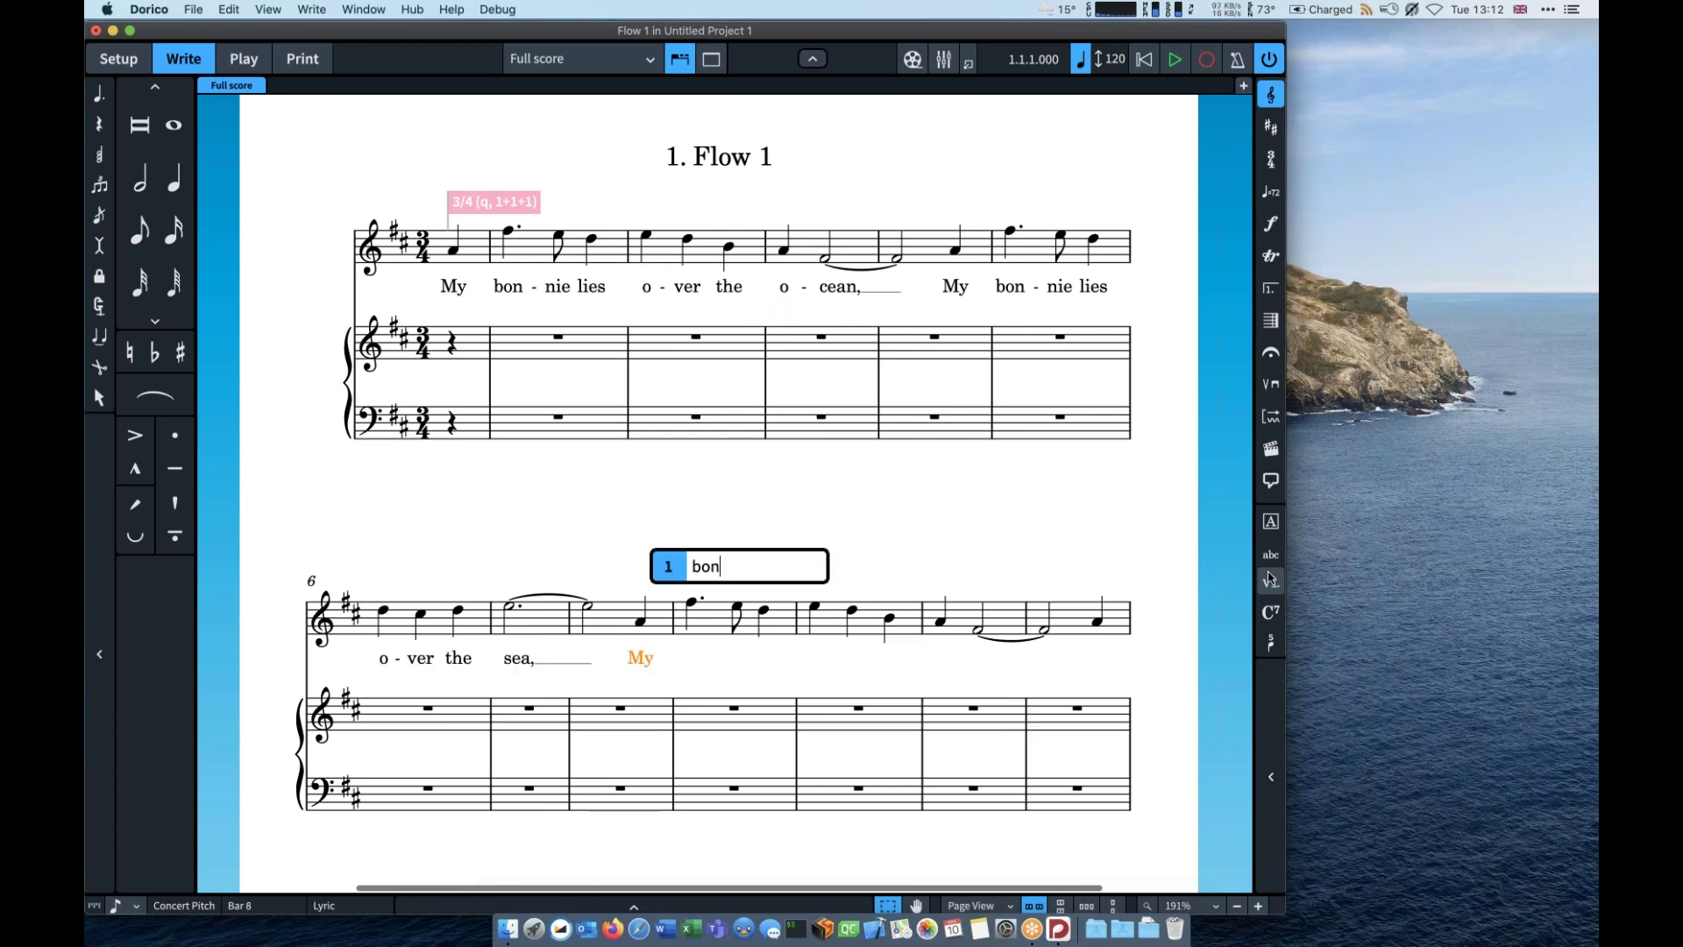
type("- nie ")
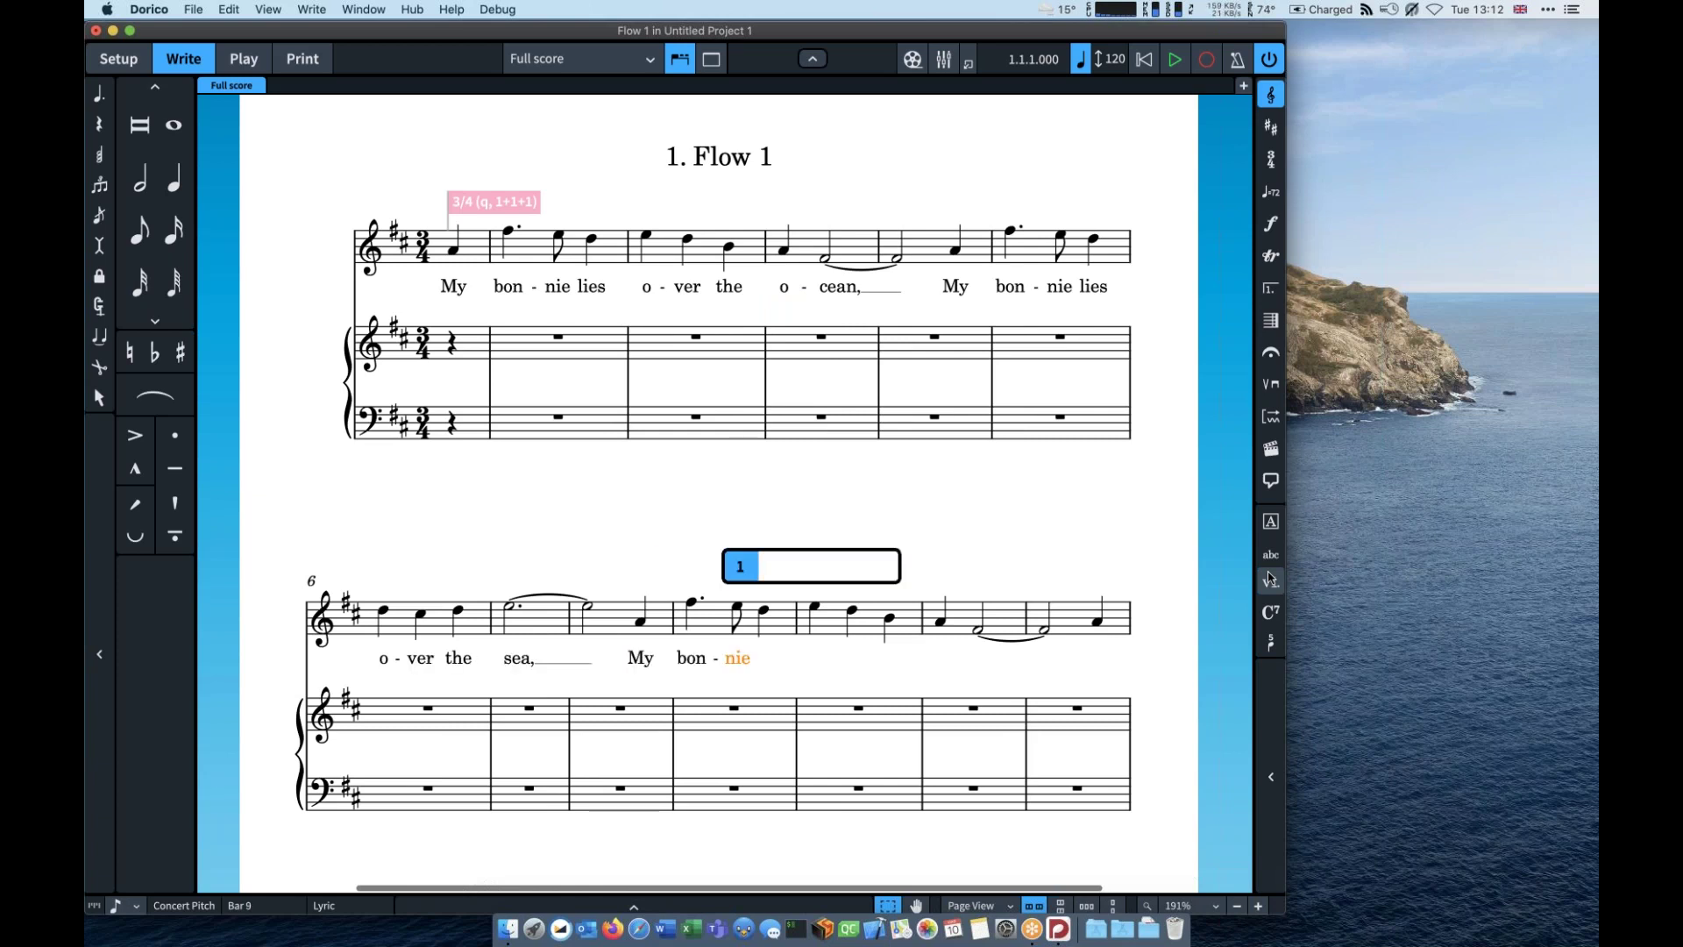
type("lies ")
type("o ")
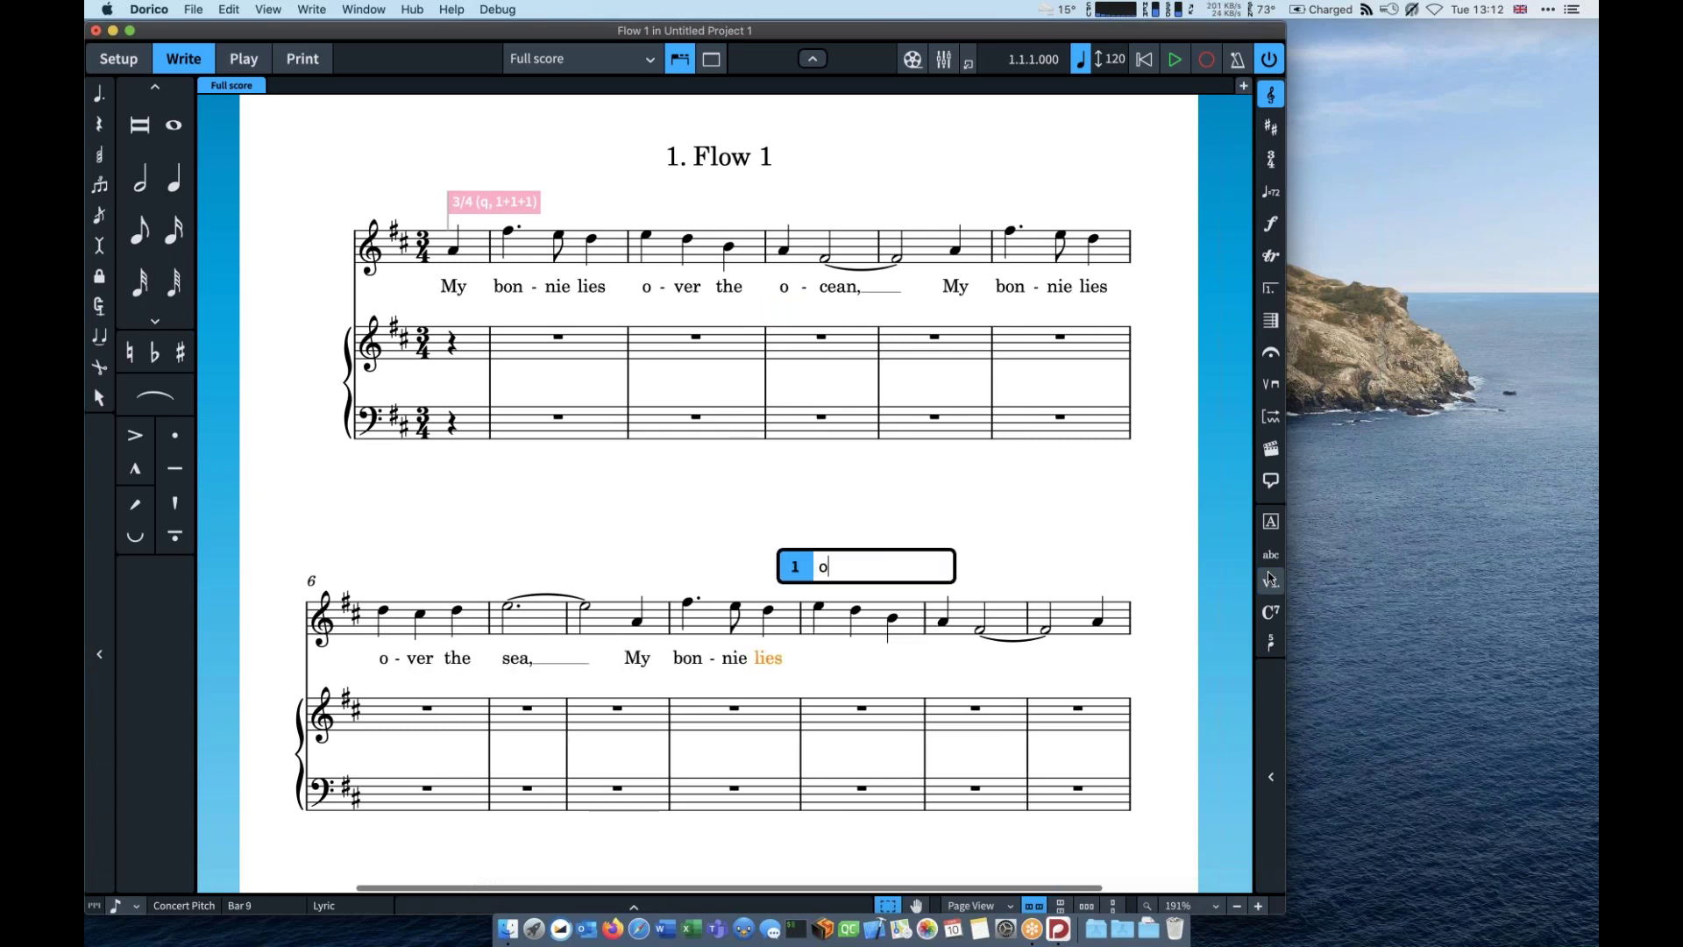
type("- ver the")
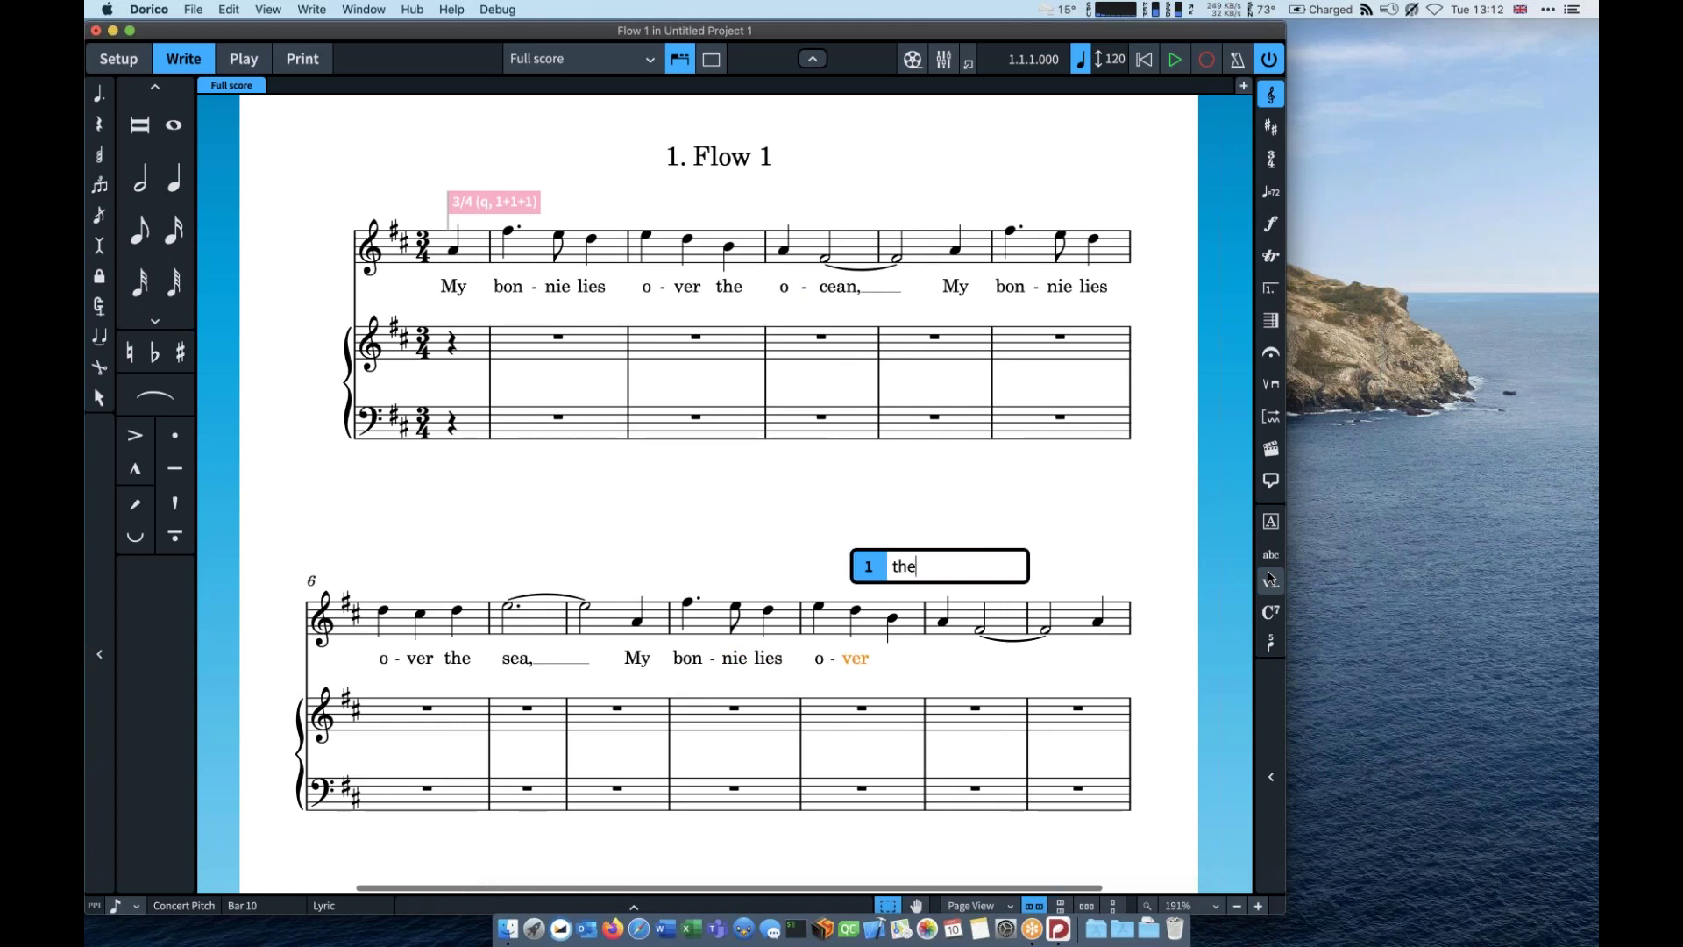
type(" o - cean, ")
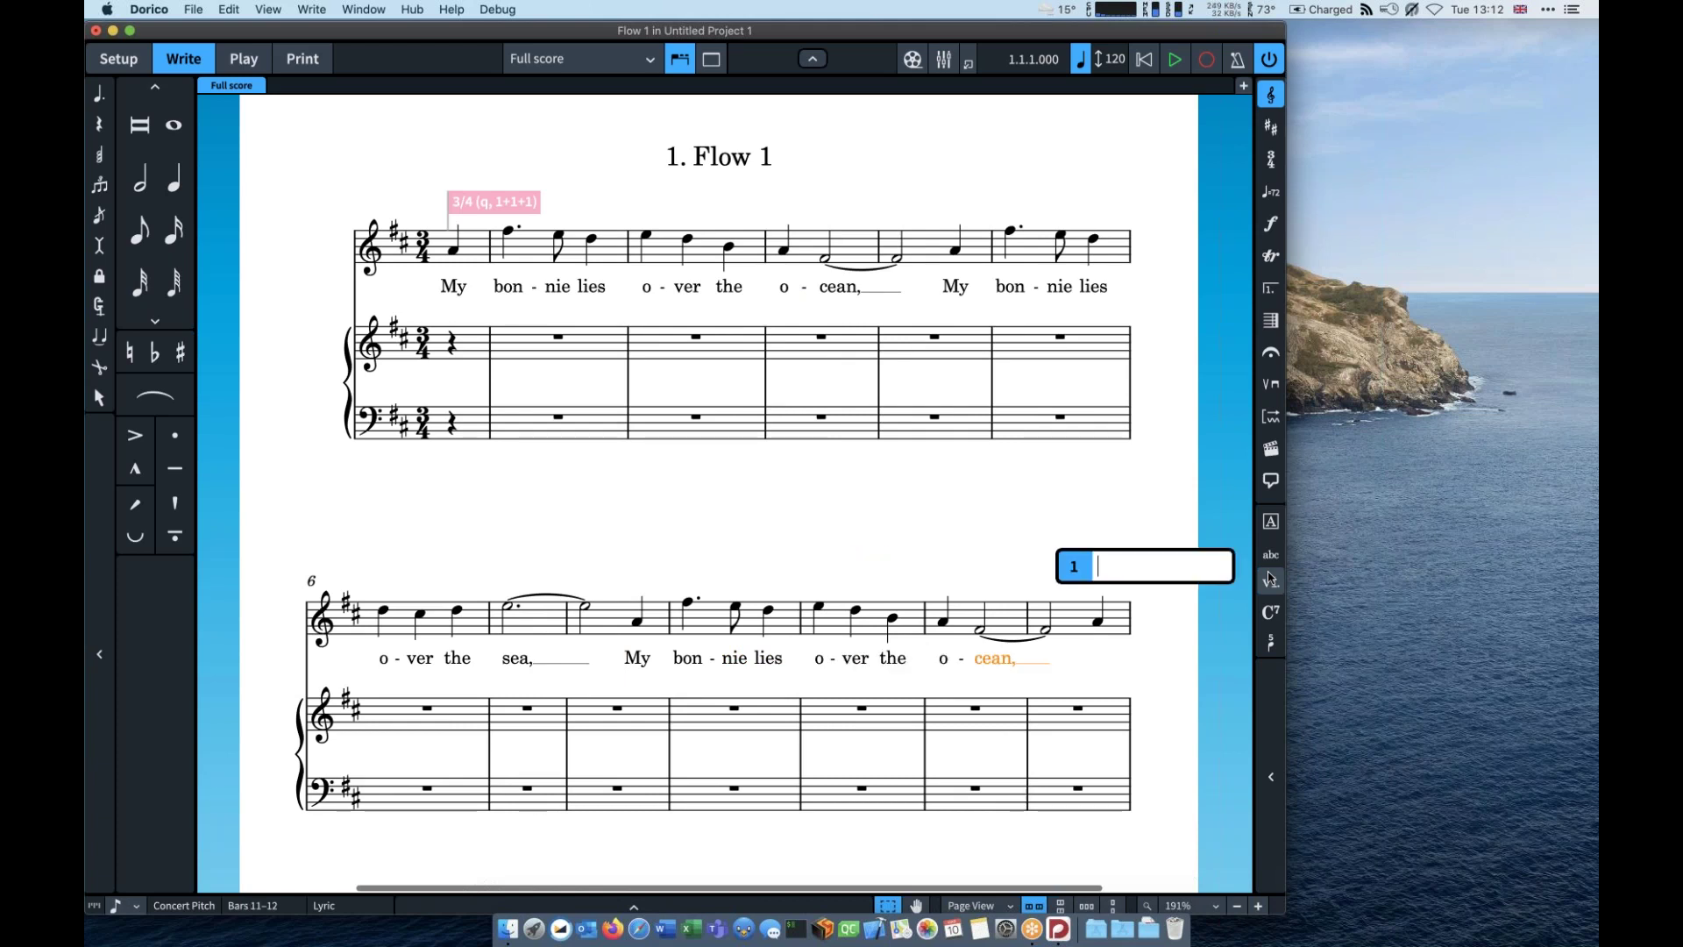
Step: Complete the lyrics with "Oh bring back my bon-nie to me." and close lyric input
type("Oh bri")
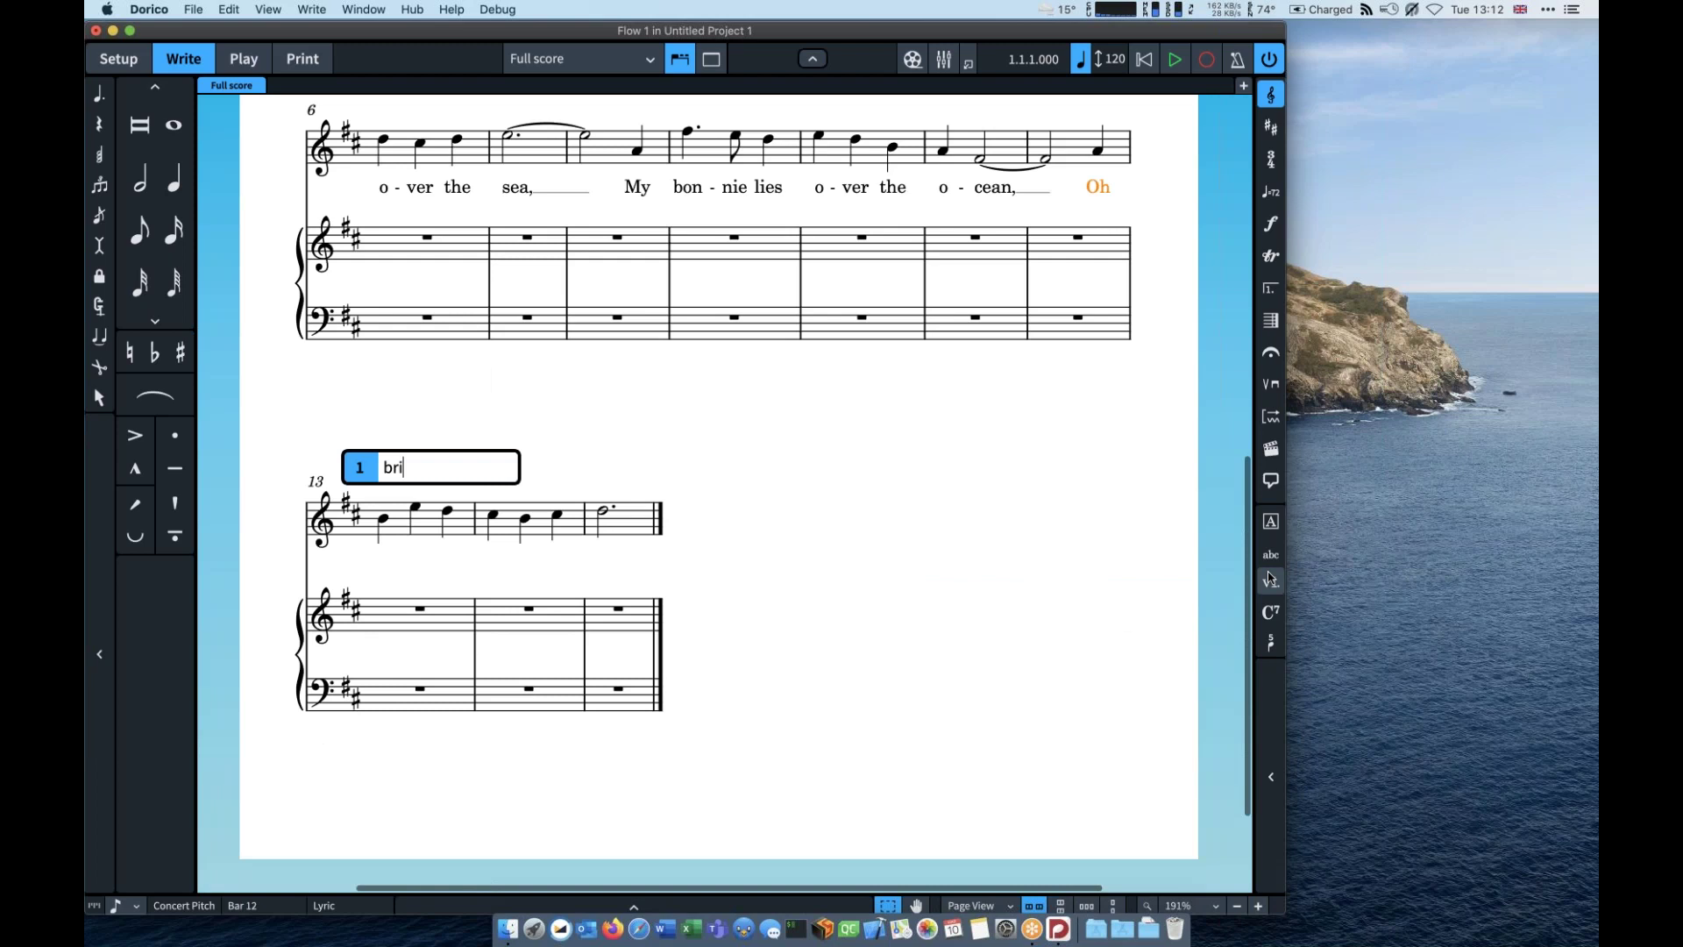
type("n")
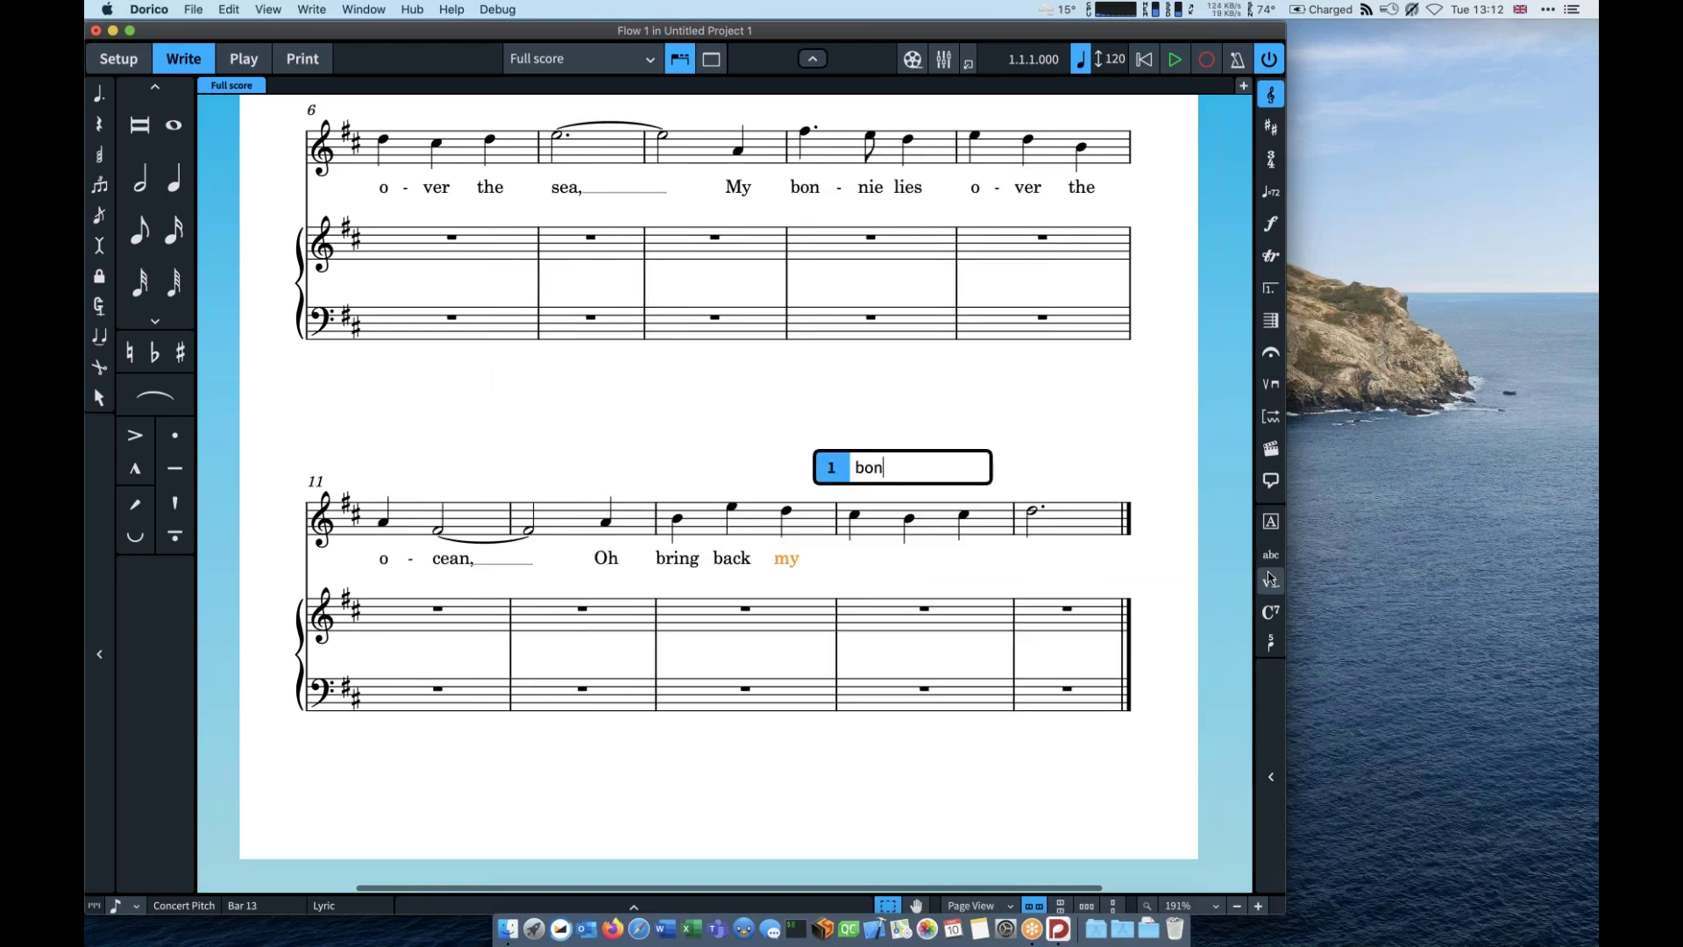
type("g back my bon - nie to me.")
key("Return")
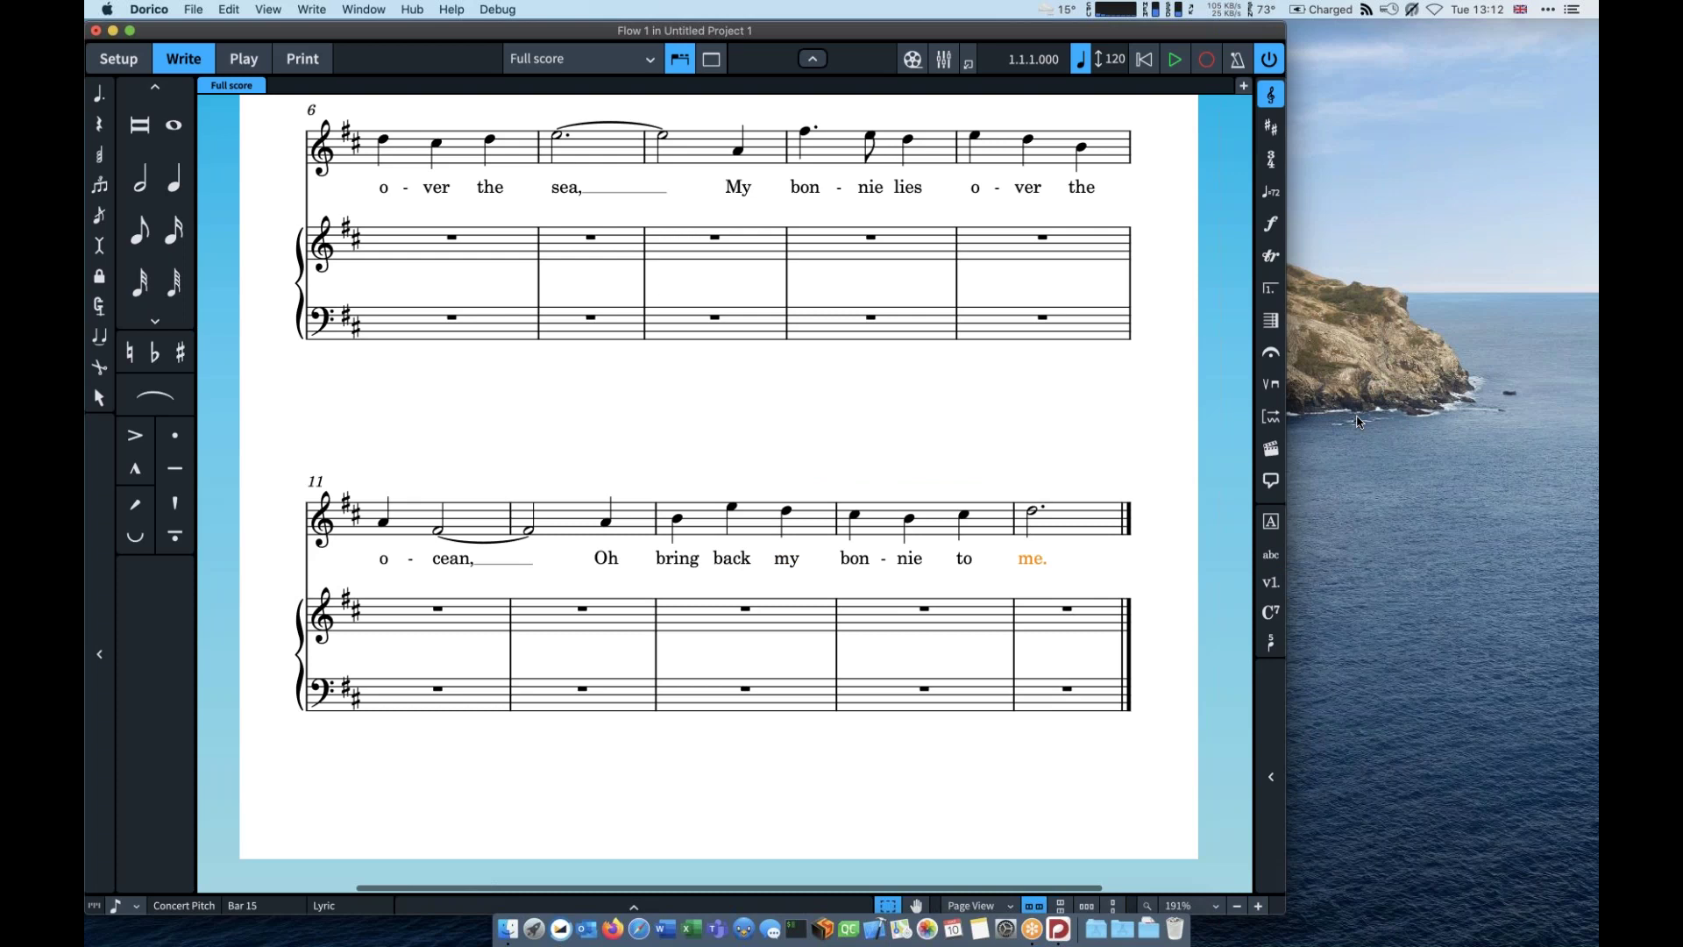
Step: Select the whole voice line with its lyrics, from the pickup A through the final dotted half D in bar 15
scroll(809, 375, "up", 5)
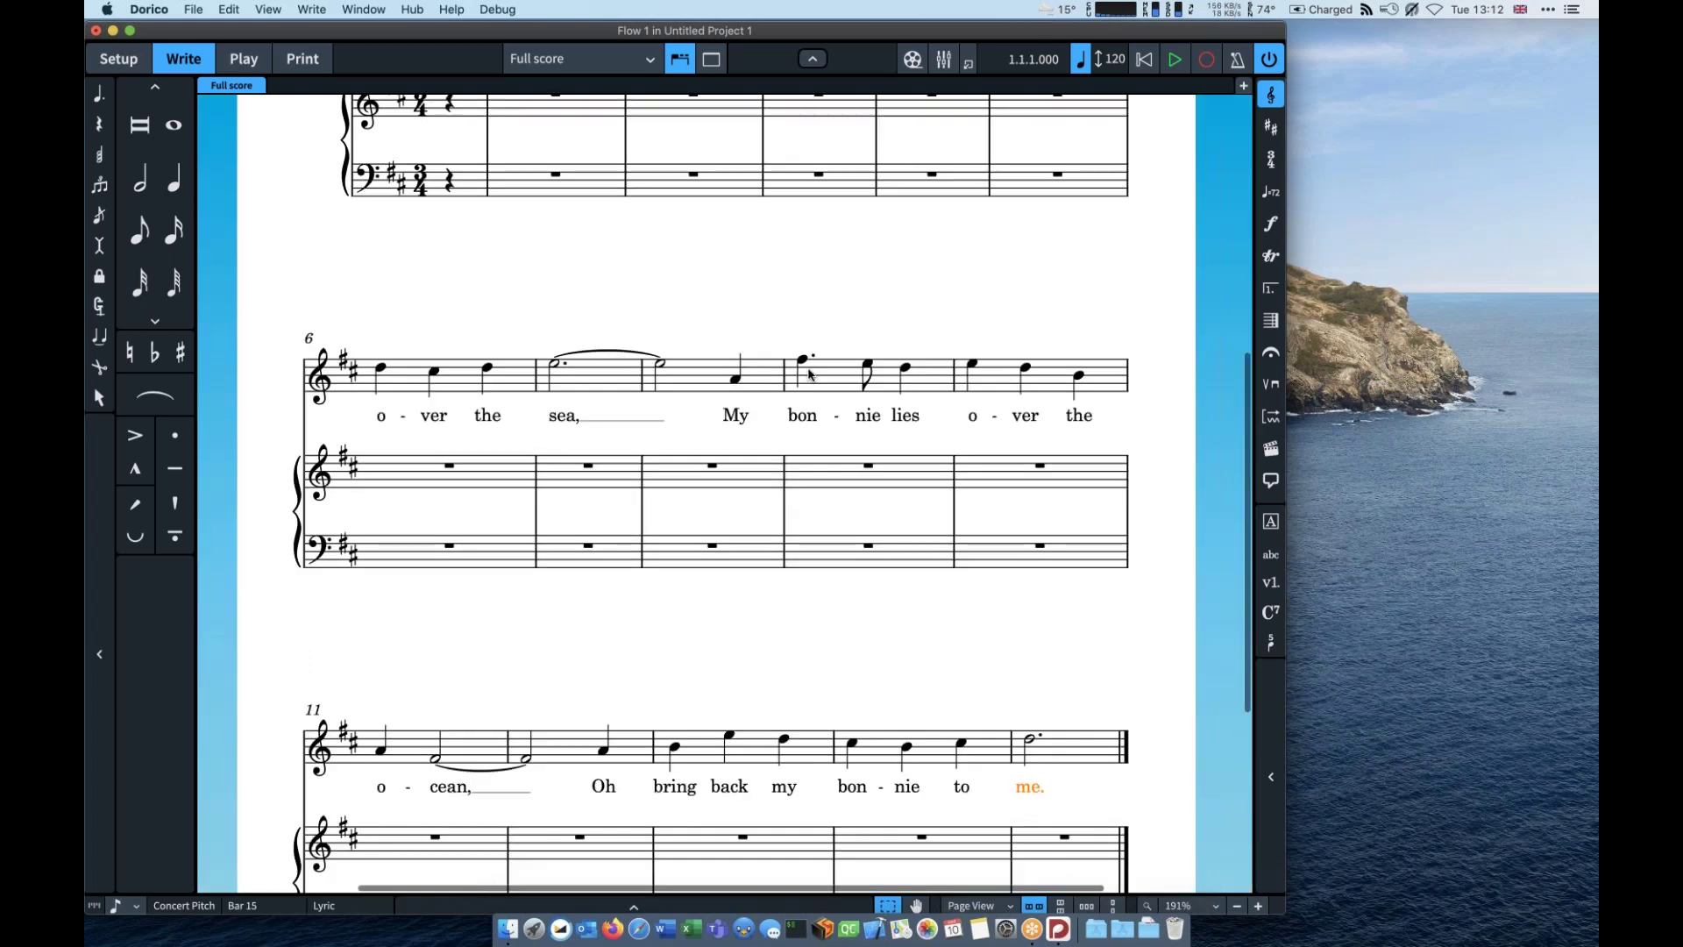
scroll(809, 374, "up", 2)
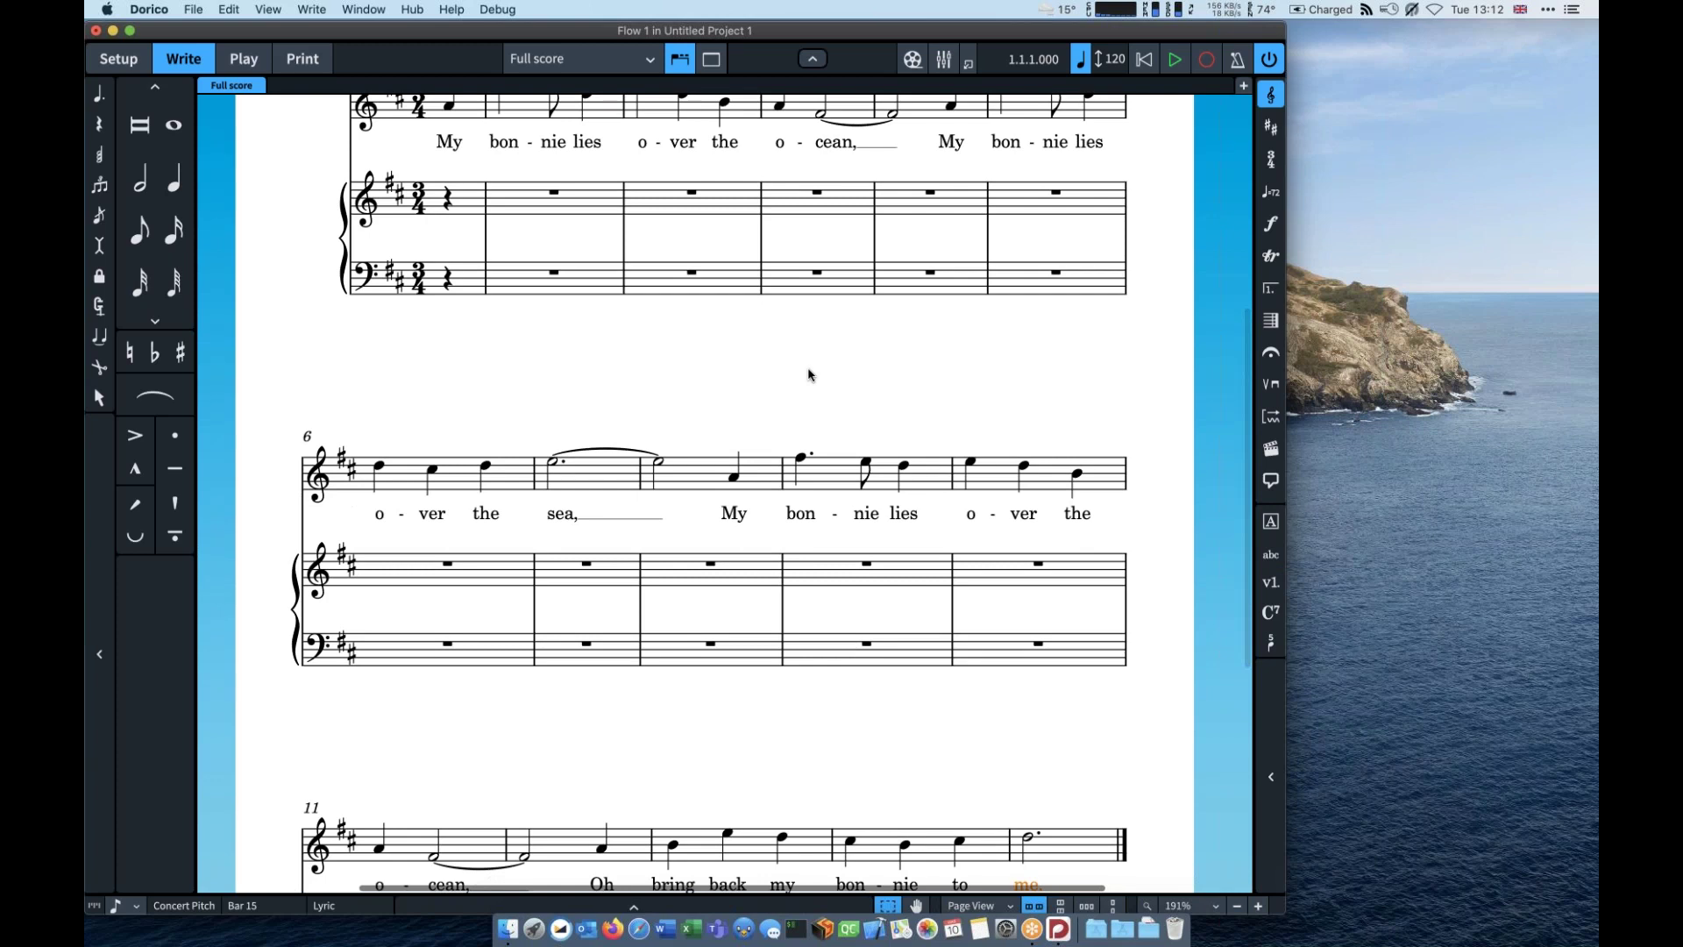
scroll(809, 375, "up", 4)
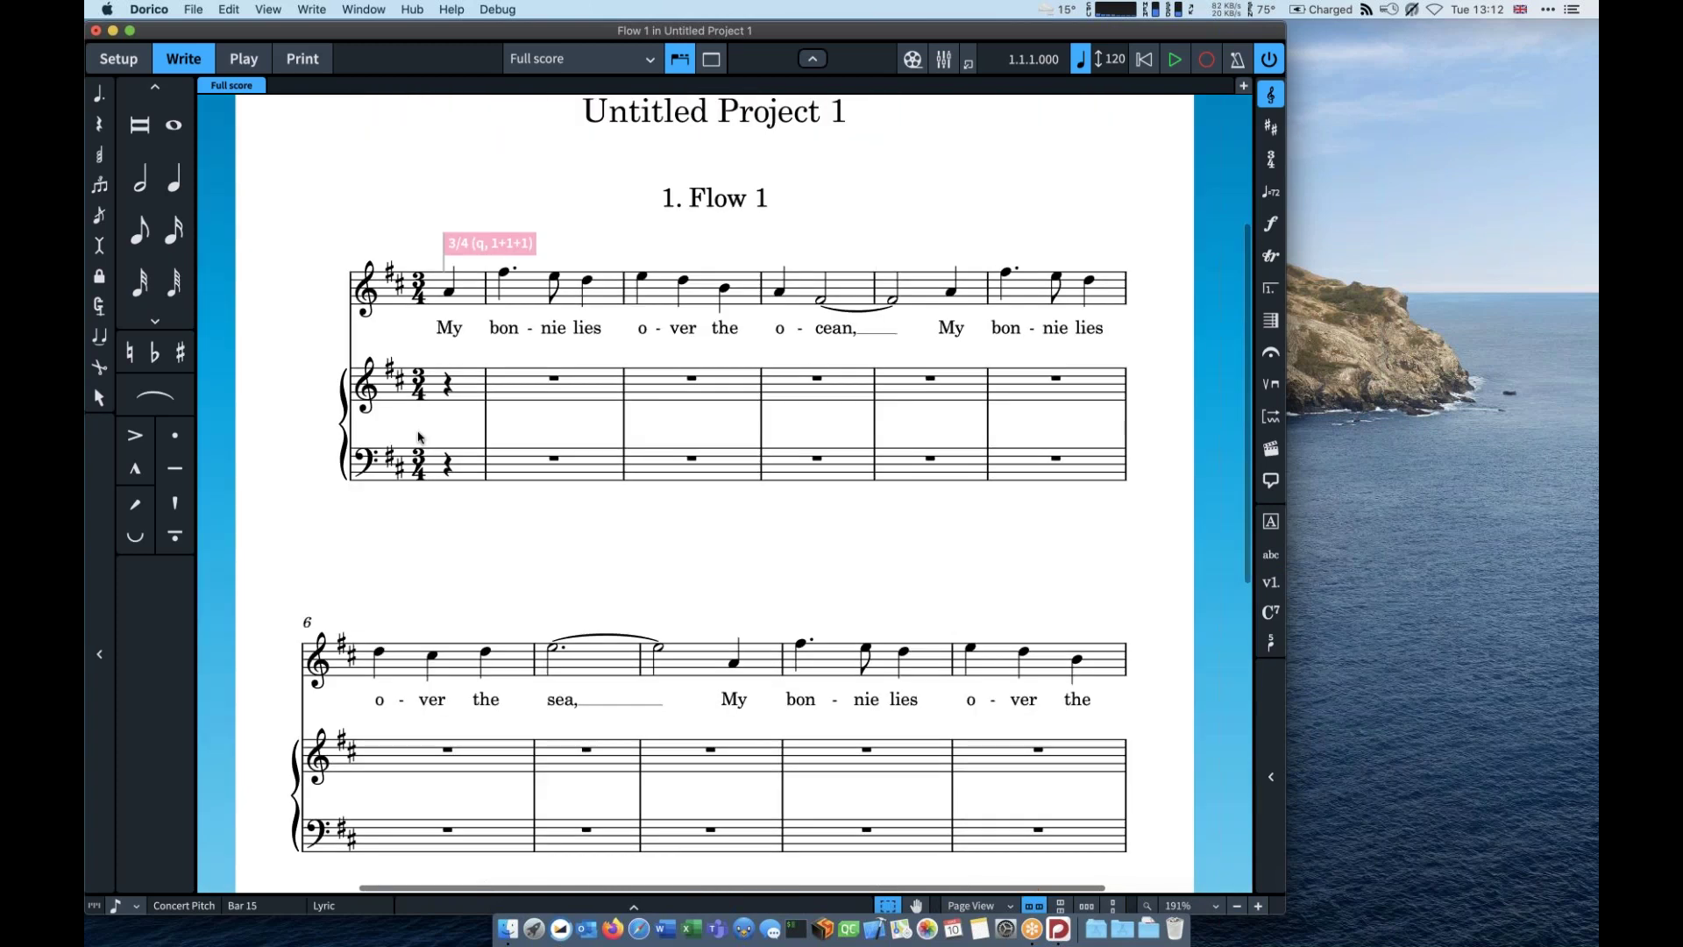
left_click(453, 294)
scroll(683, 527, "down", 7)
scroll(684, 527, "down", 3)
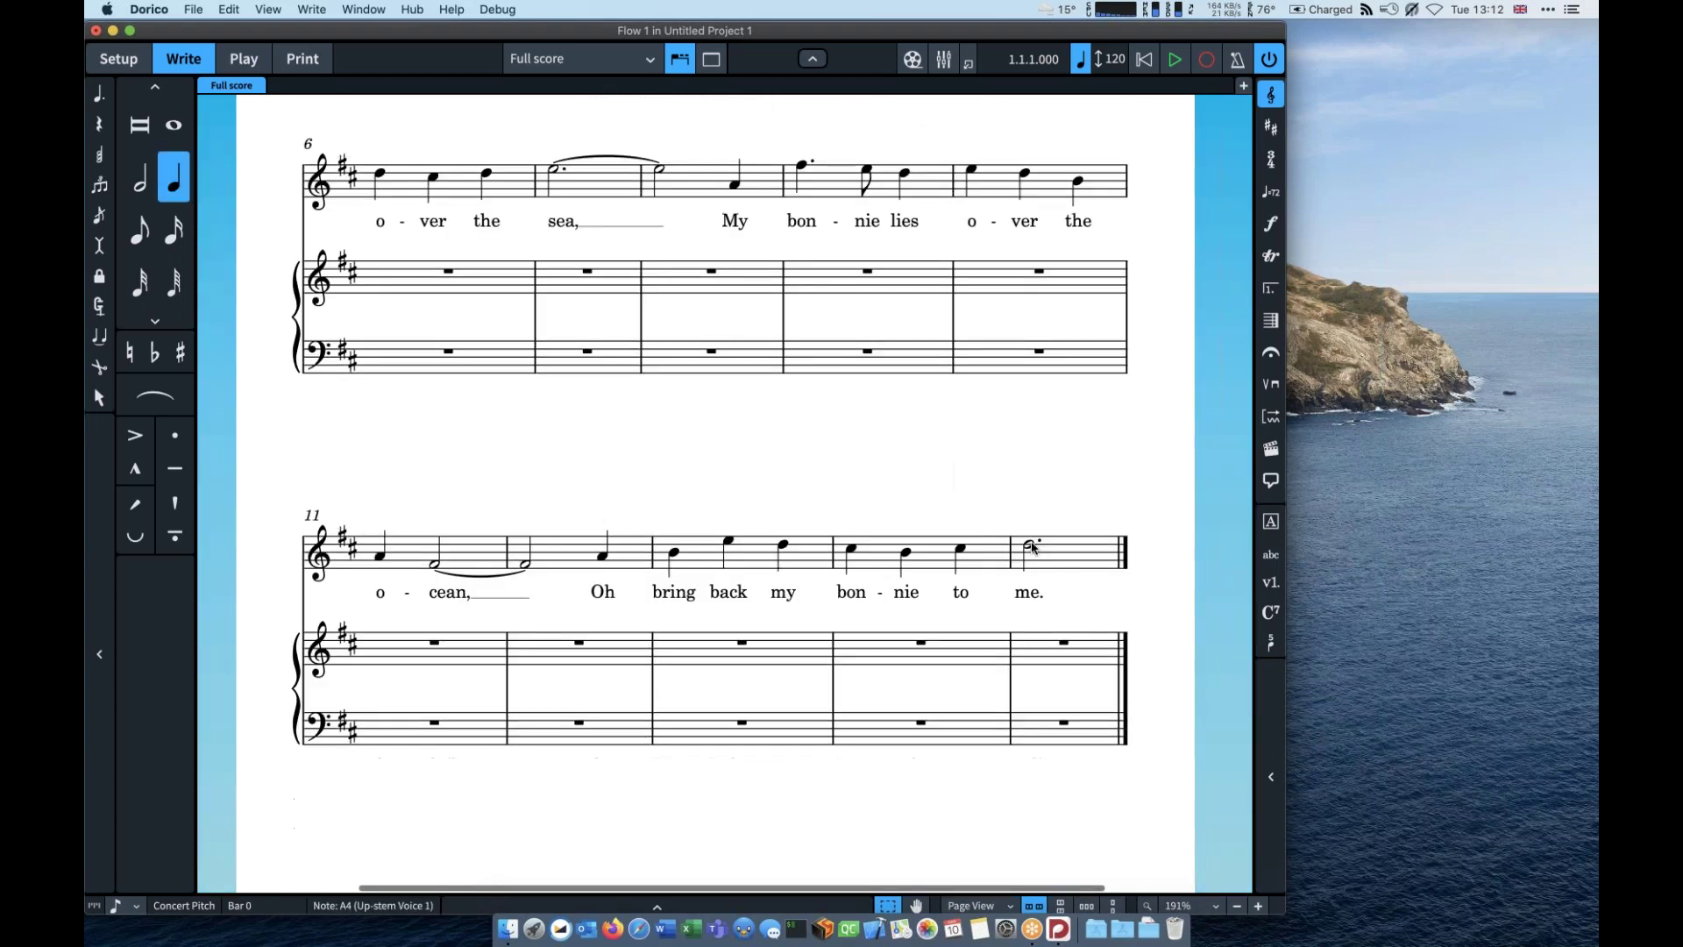
left_click(1033, 547, "shift")
scroll(1033, 548, "up", 10)
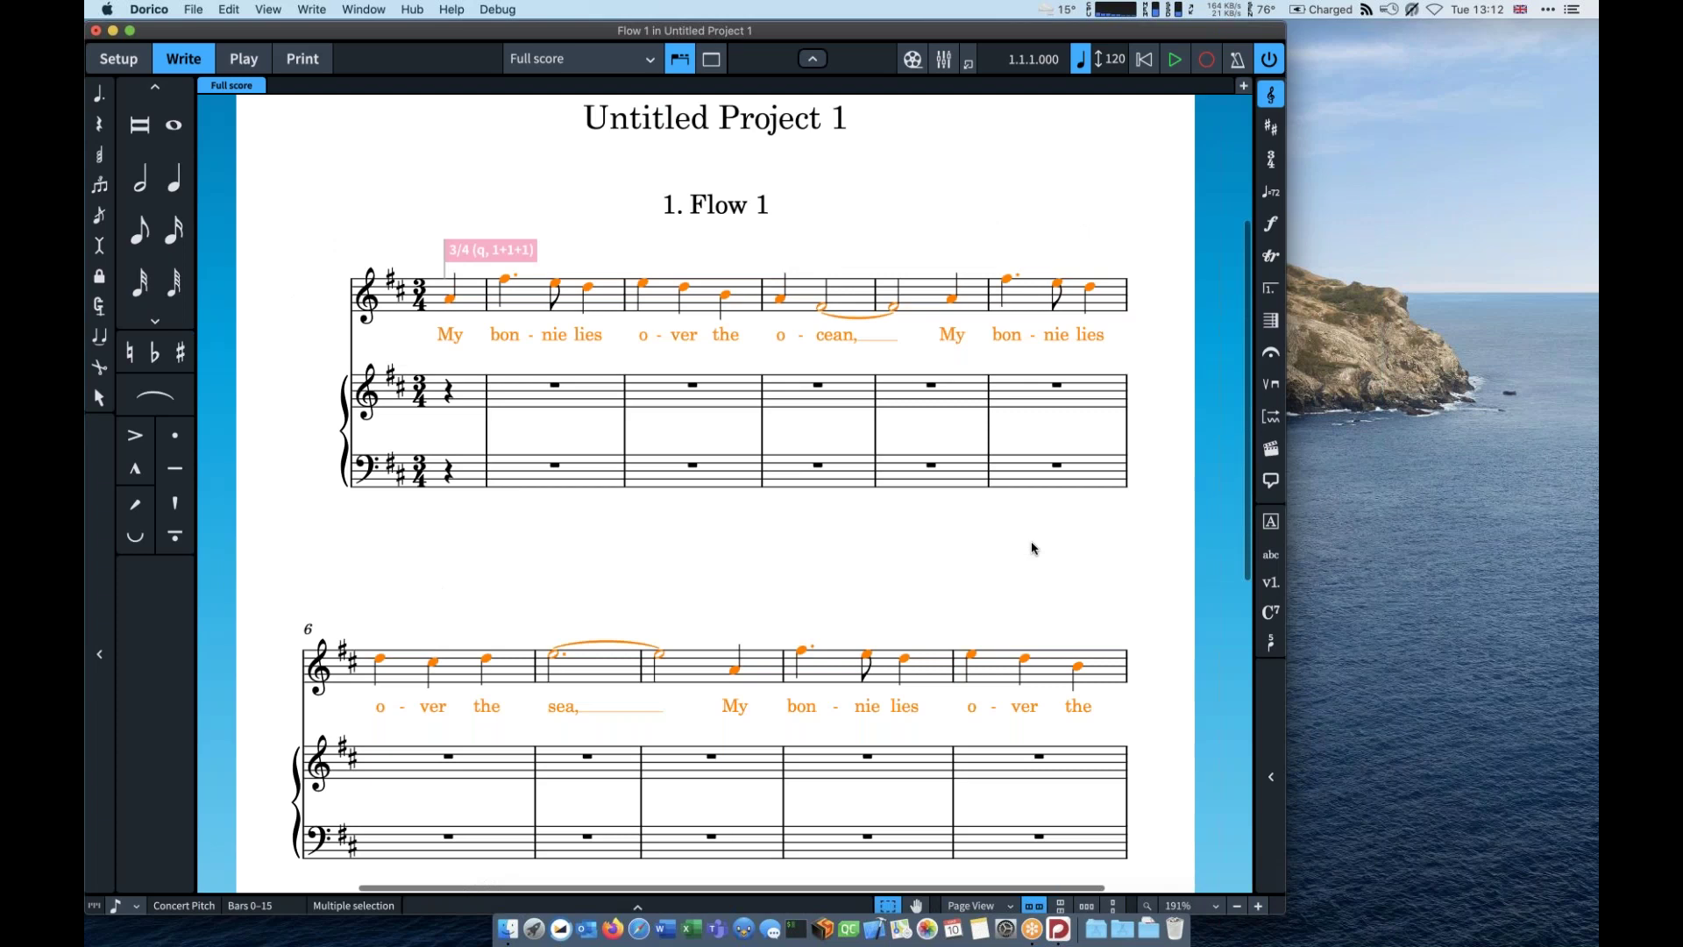
scroll(479, 303, "down", 1)
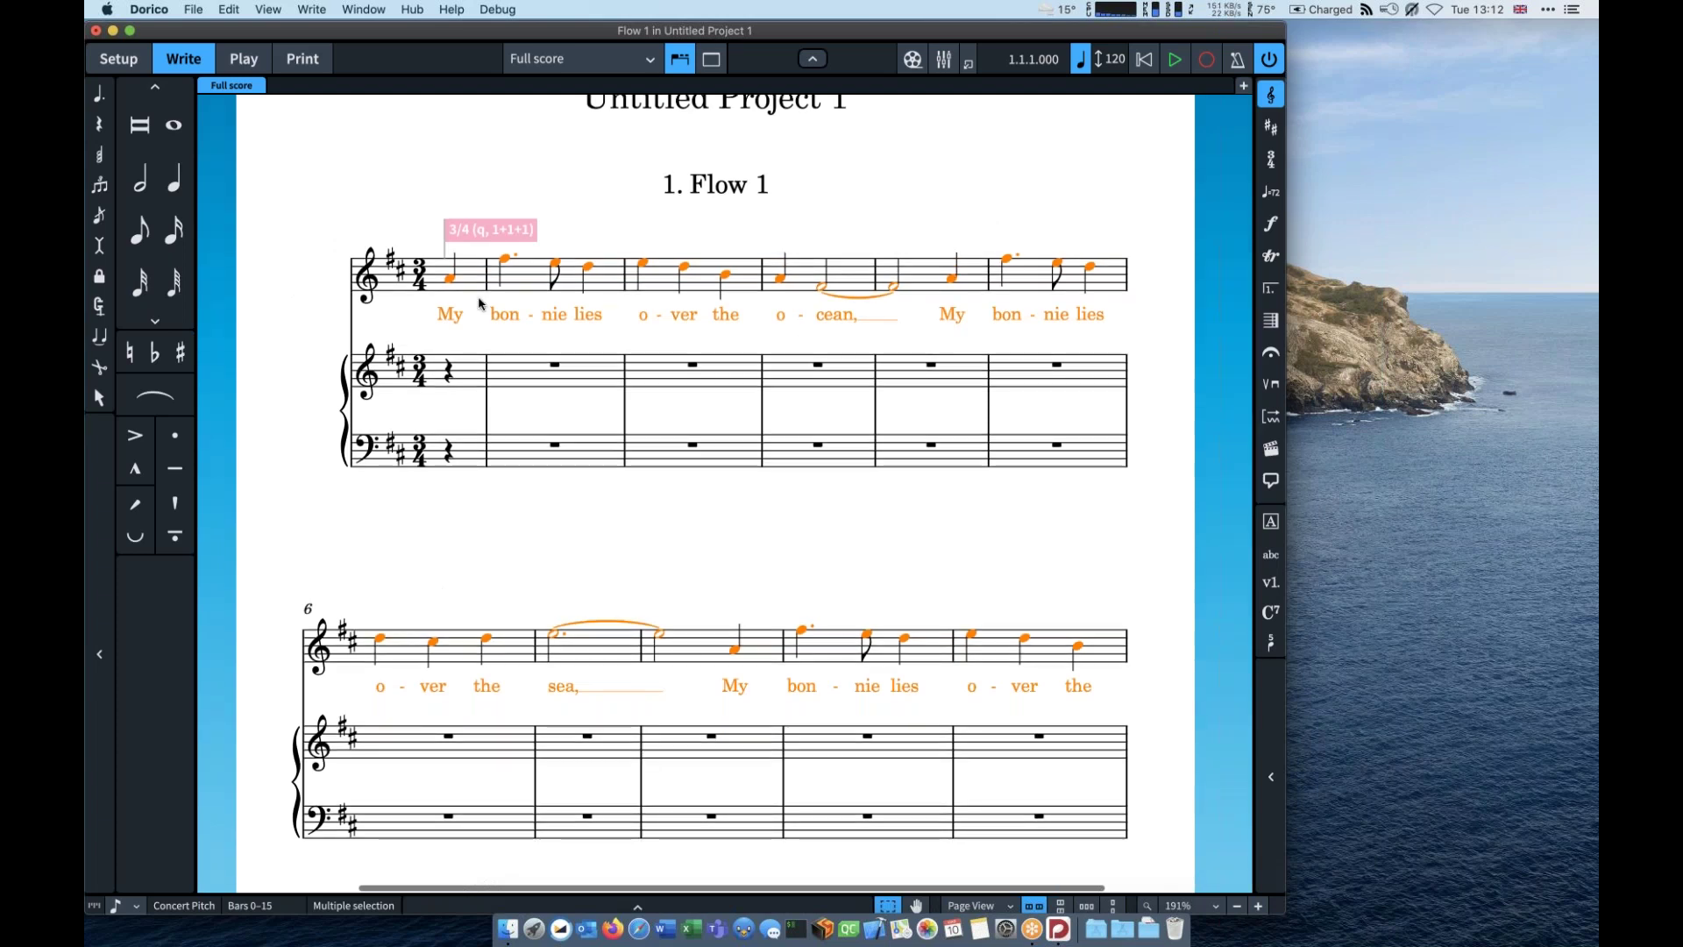
Step: Filter the selection to notes and chords only and copy it to the piano's treble staff, starting at the pickup rest
left_click(230, 10)
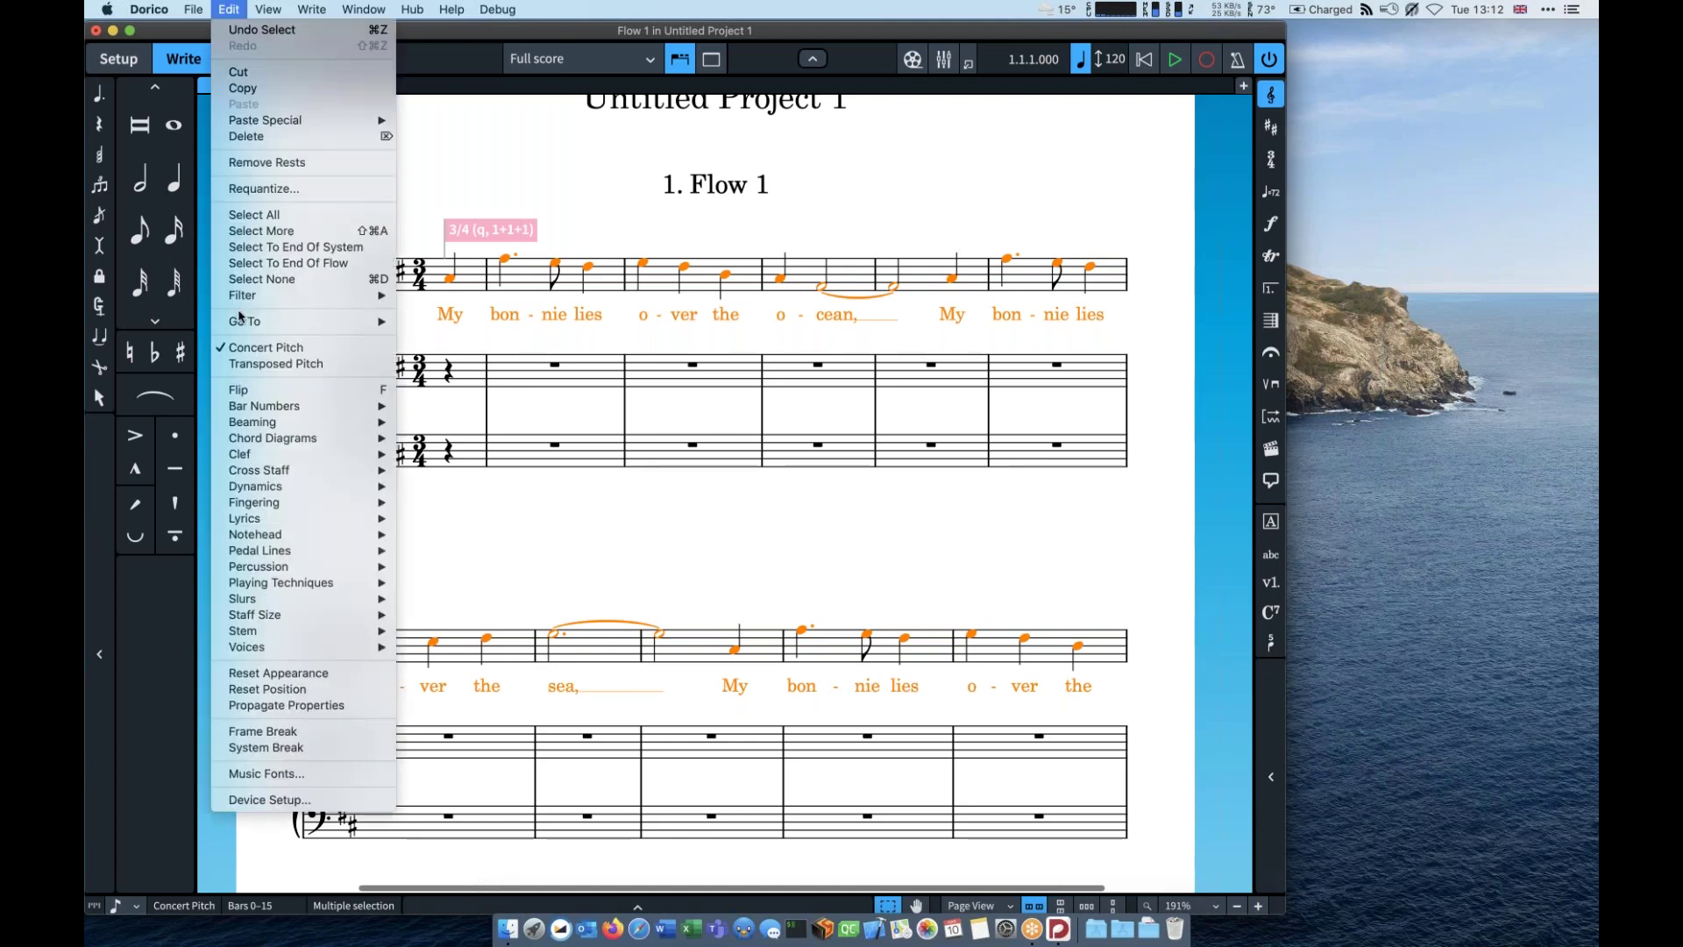
mouse_move(263, 295)
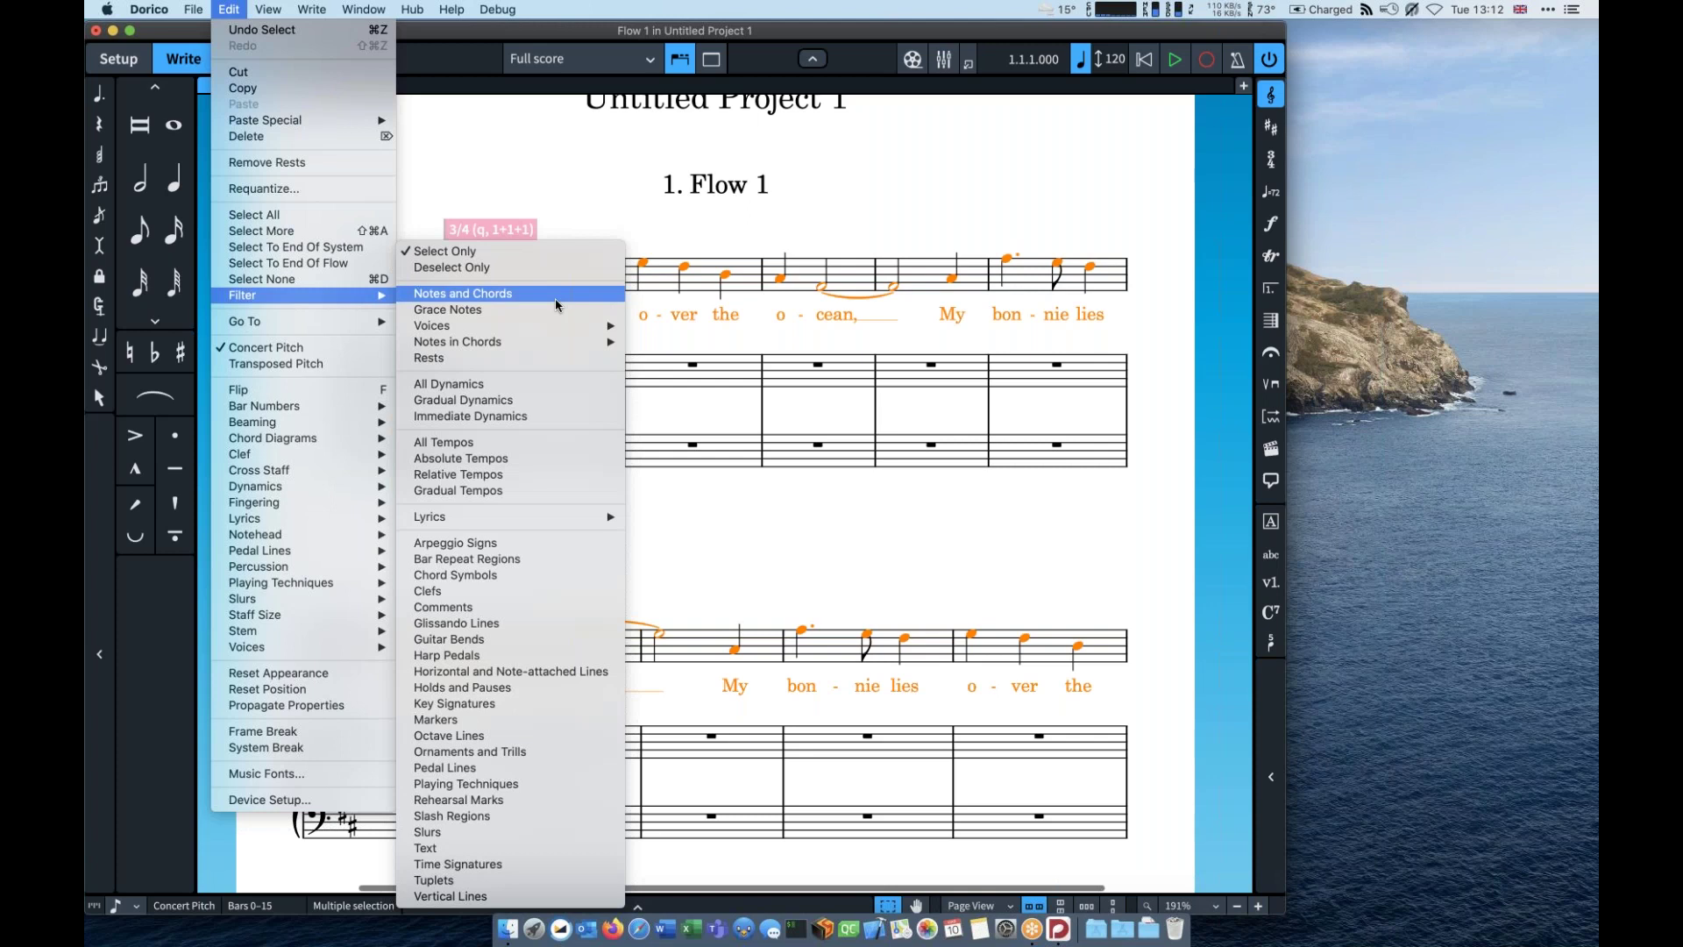
left_click(558, 305)
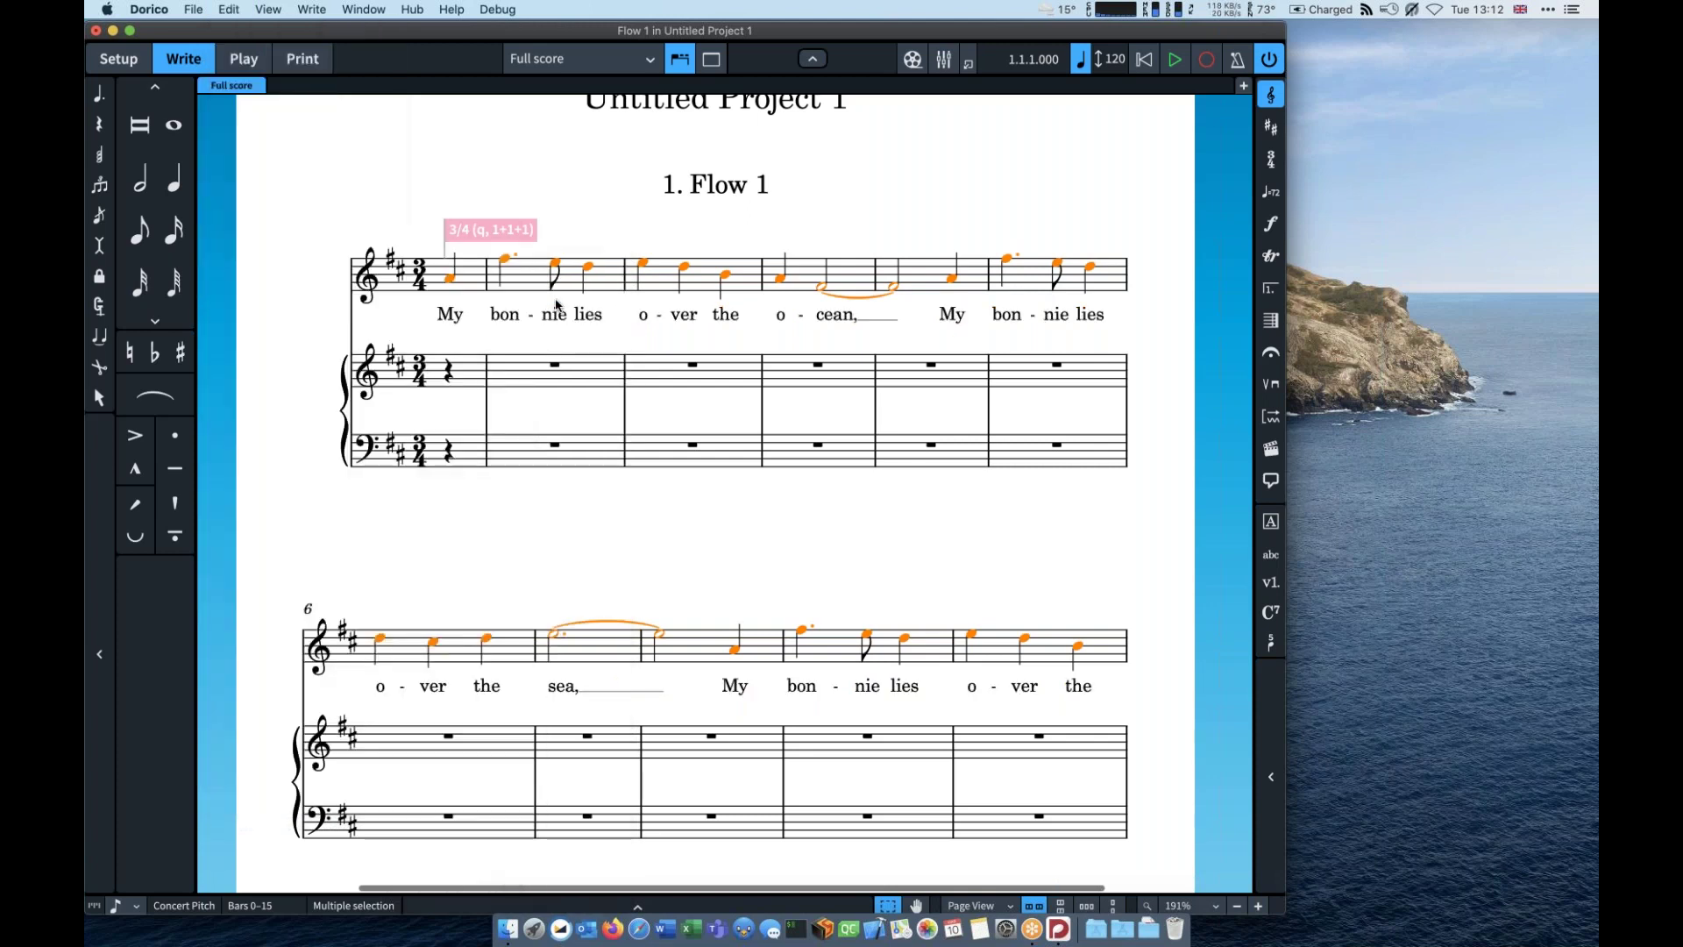
left_click(449, 376, "alt")
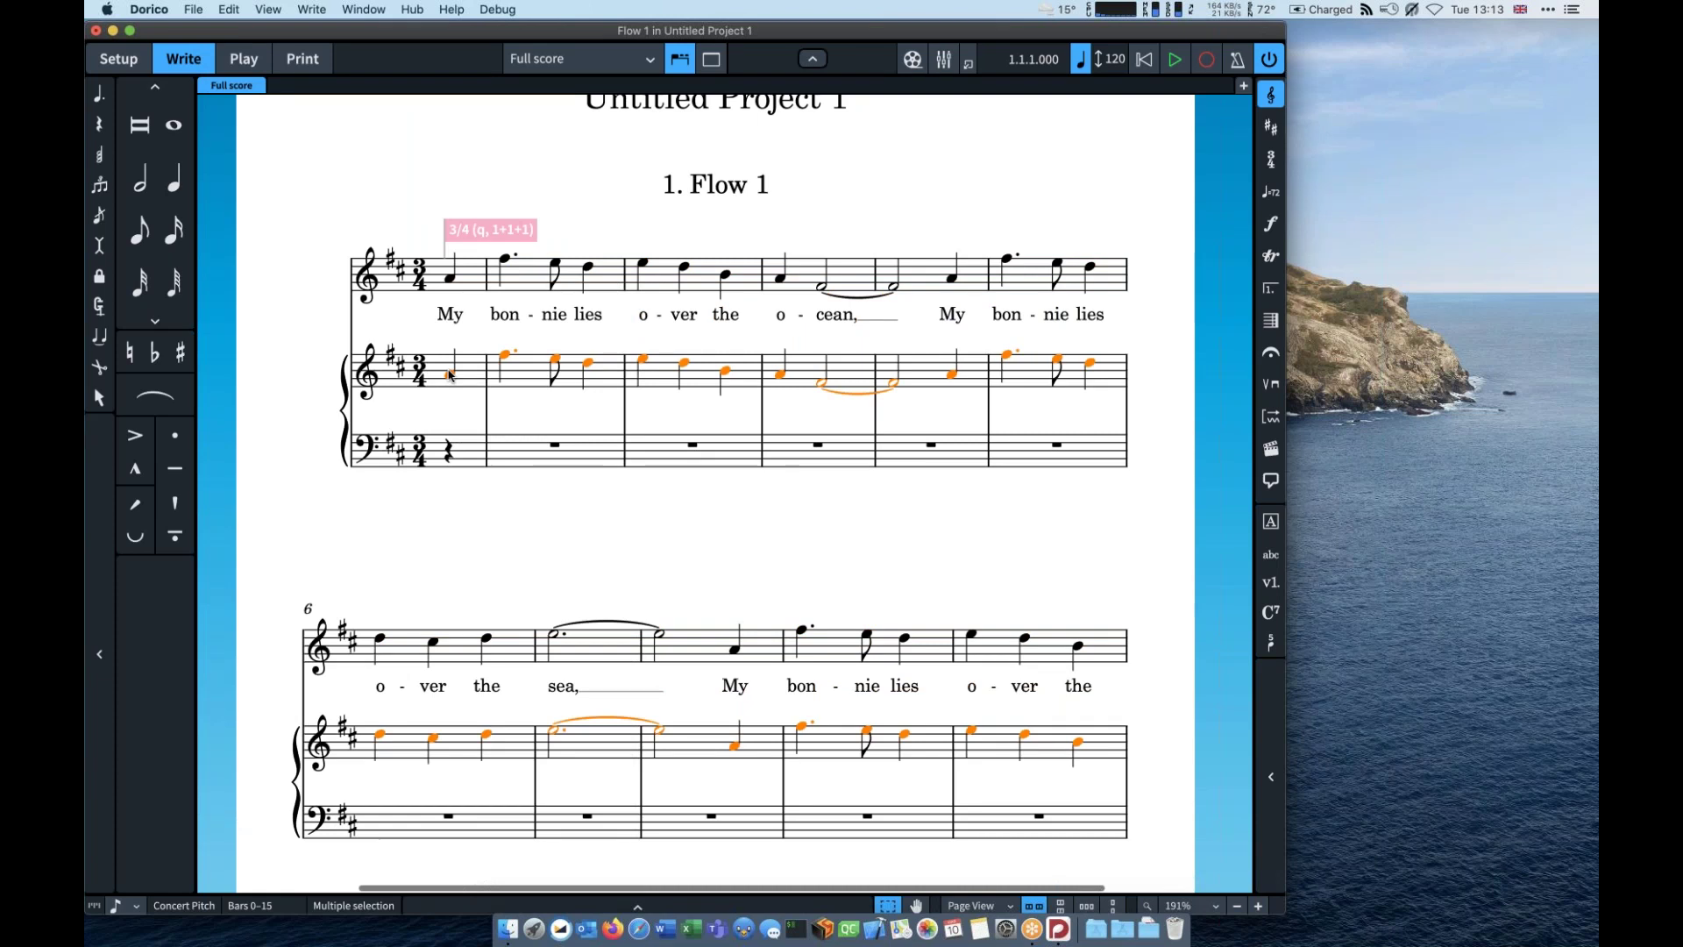
Step: Enter dotted half notes D, G, D in bars 1–3 of the piano's bass staff, raising the last D by an octave
double_click(500, 449)
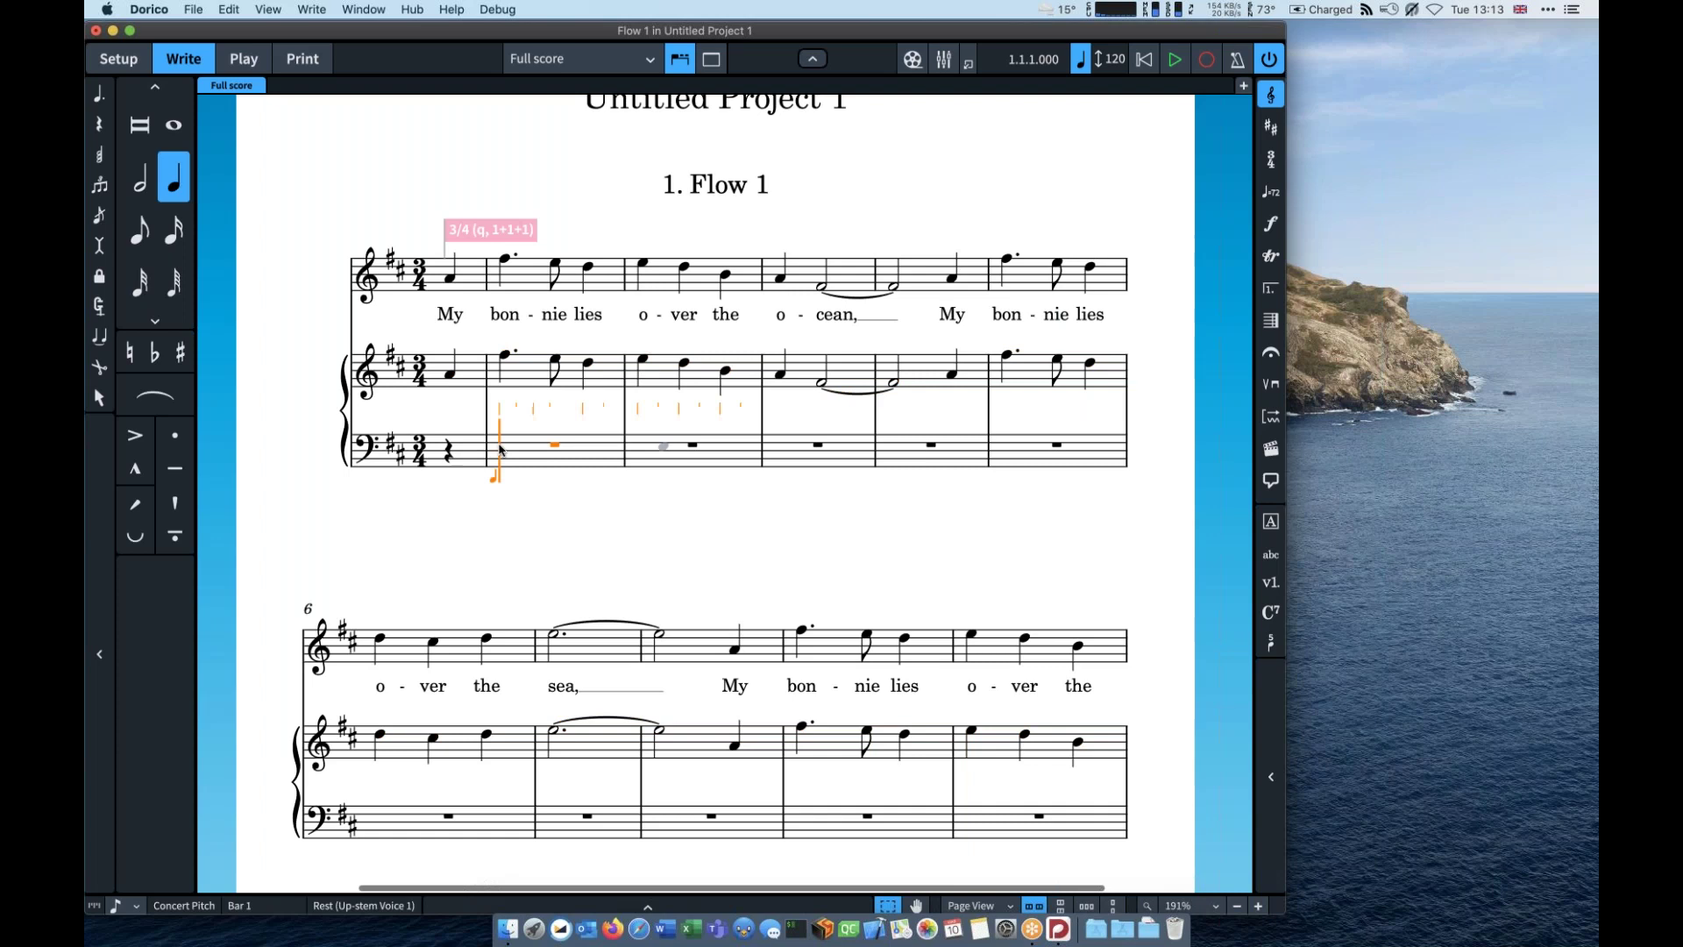
key("6")
key("period")
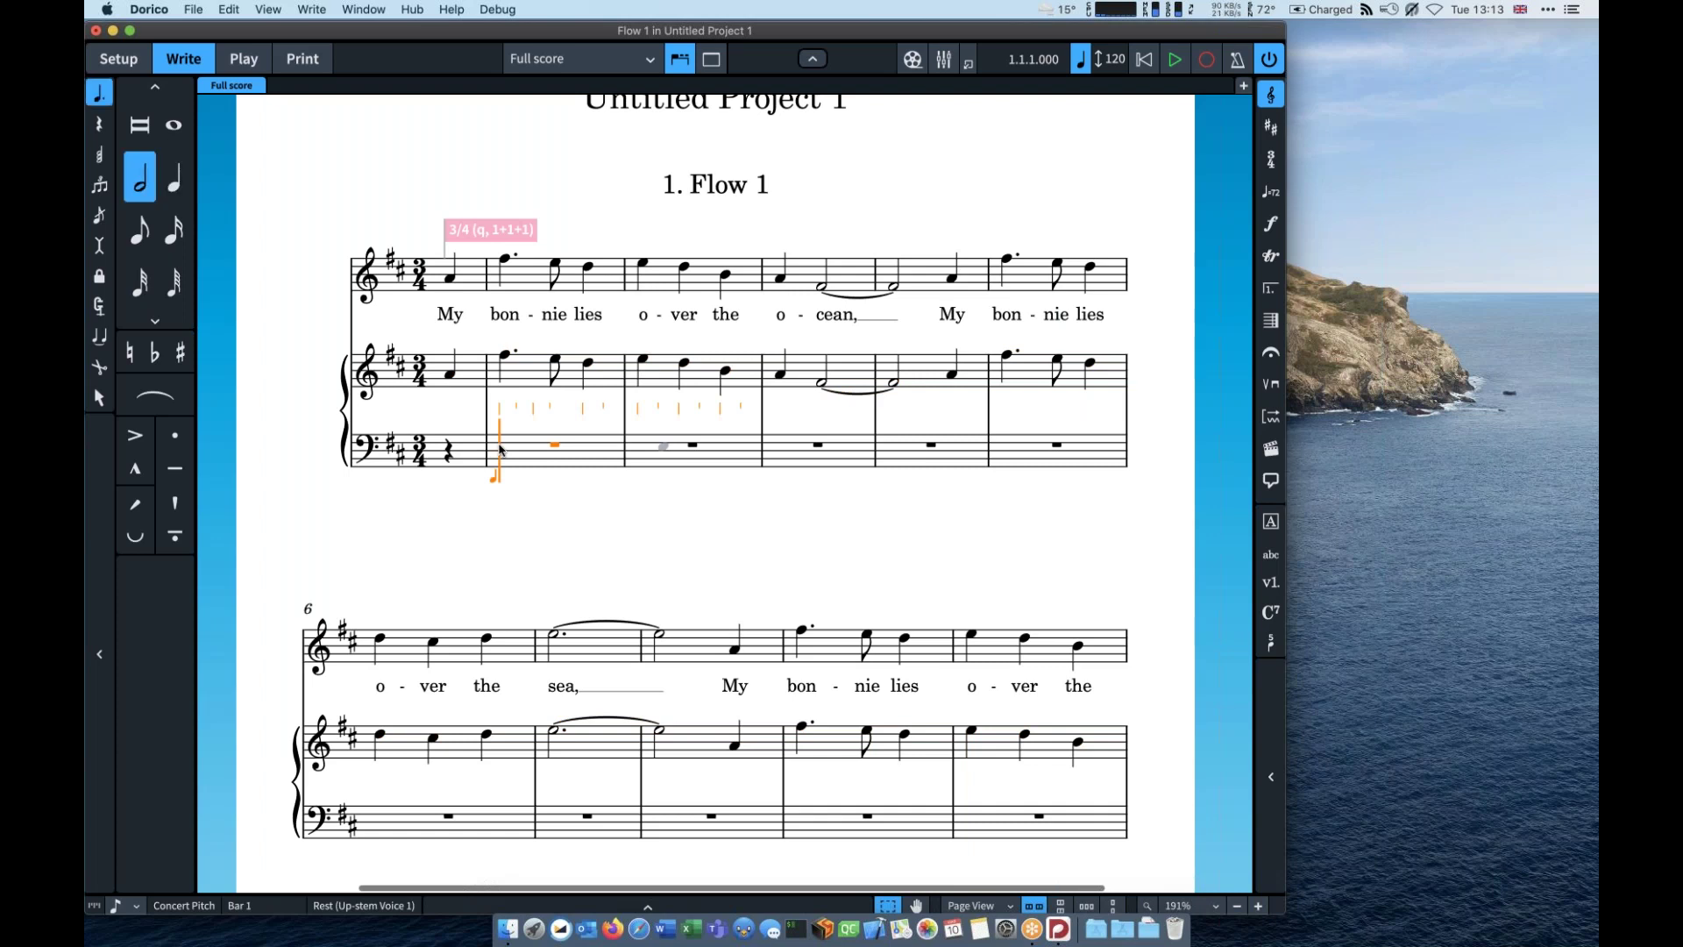
key("d")
key("g")
key("d")
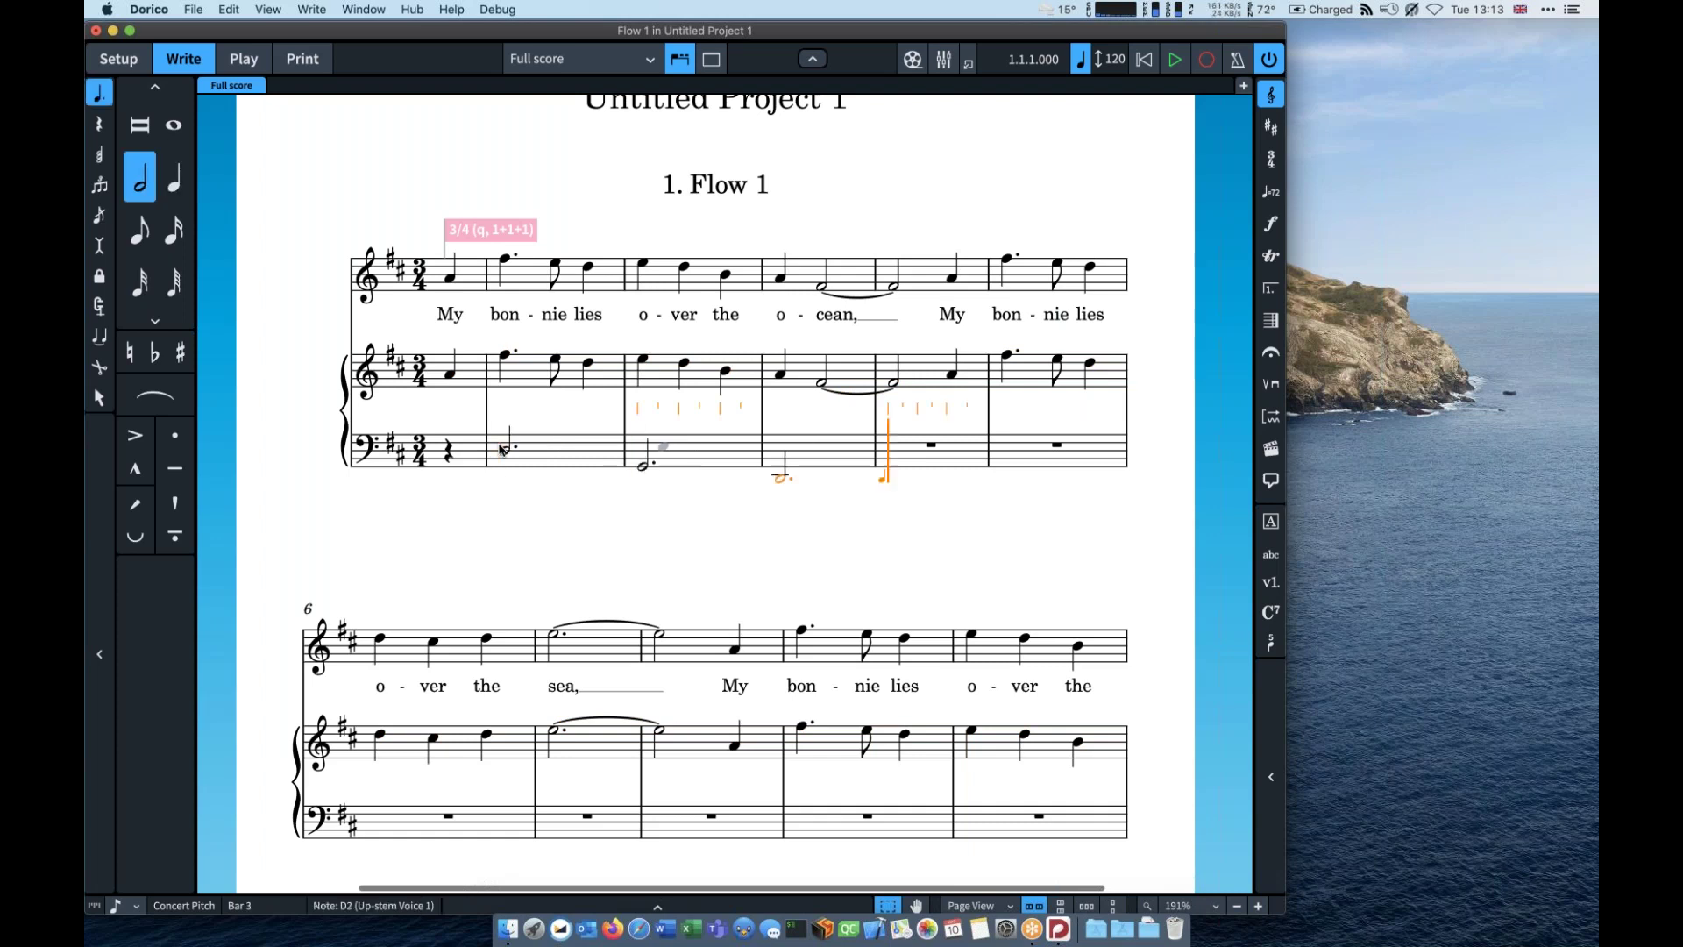
key("ctrl+alt+Up")
Step: Continue the piano's bass line with dotted half notes A, D, B, A in bars 4–7 and quarter notes A, B, C♯ in bar 8
key("a")
key("d")
key("b")
key("a")
key("6")
key("a")
key("b")
key("c")
Step: Complete the piano's bass line with dotted half notes D, G, D, low F♯, E, A, D in bars 9–15
key("7")
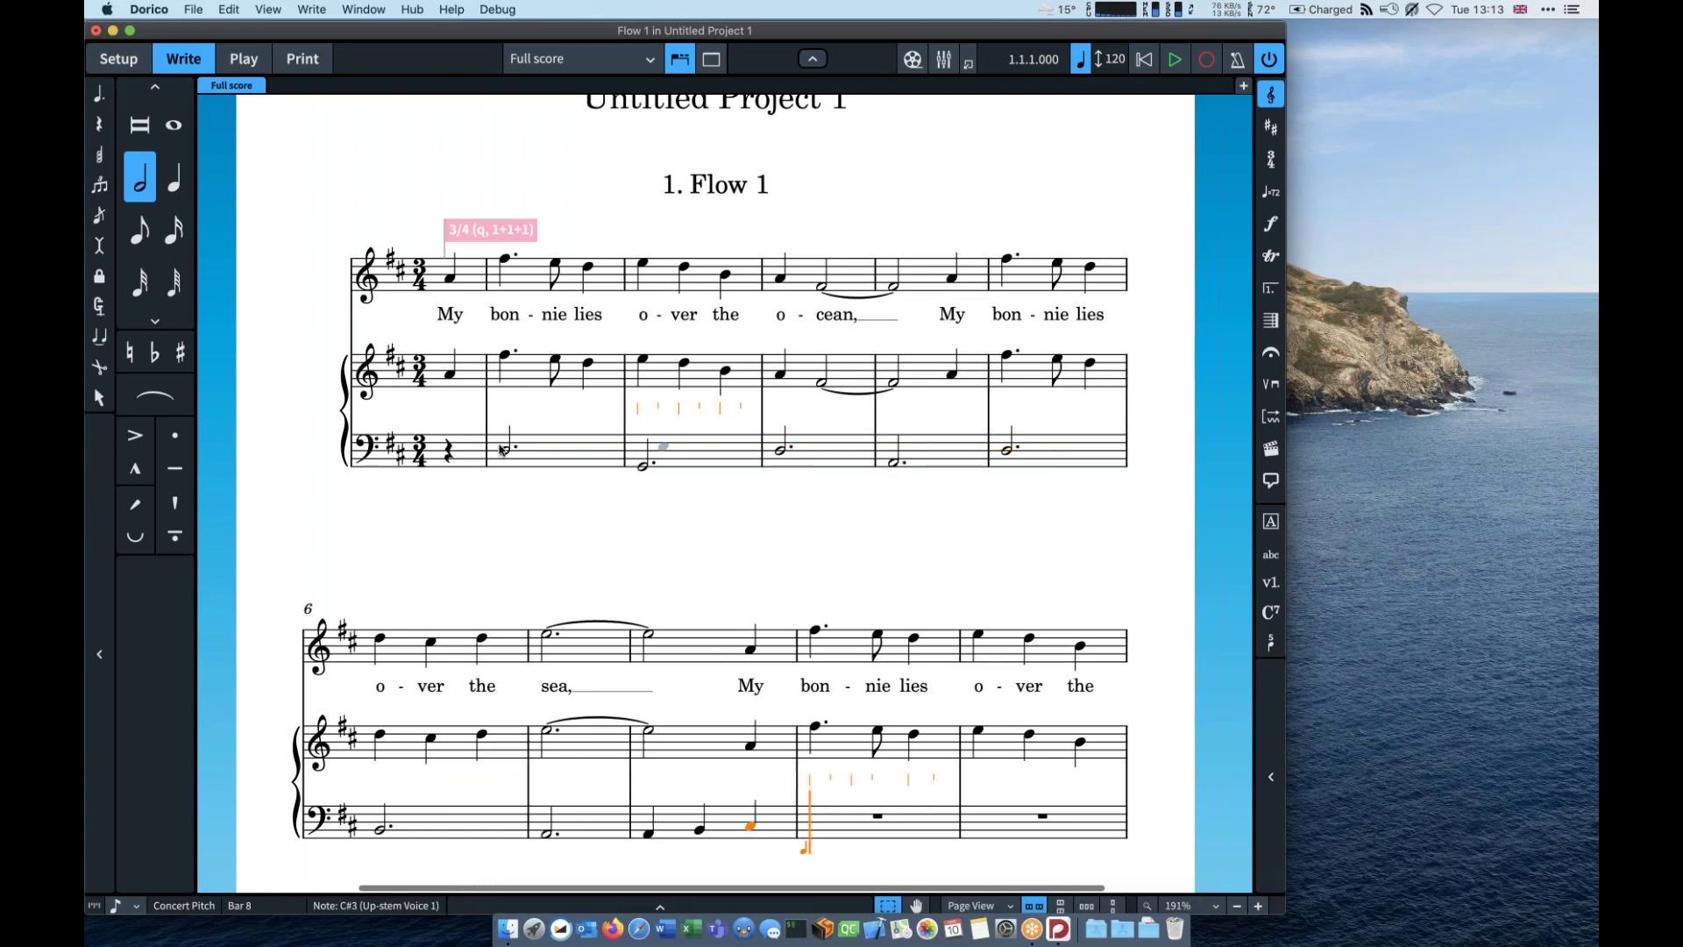
key("d")
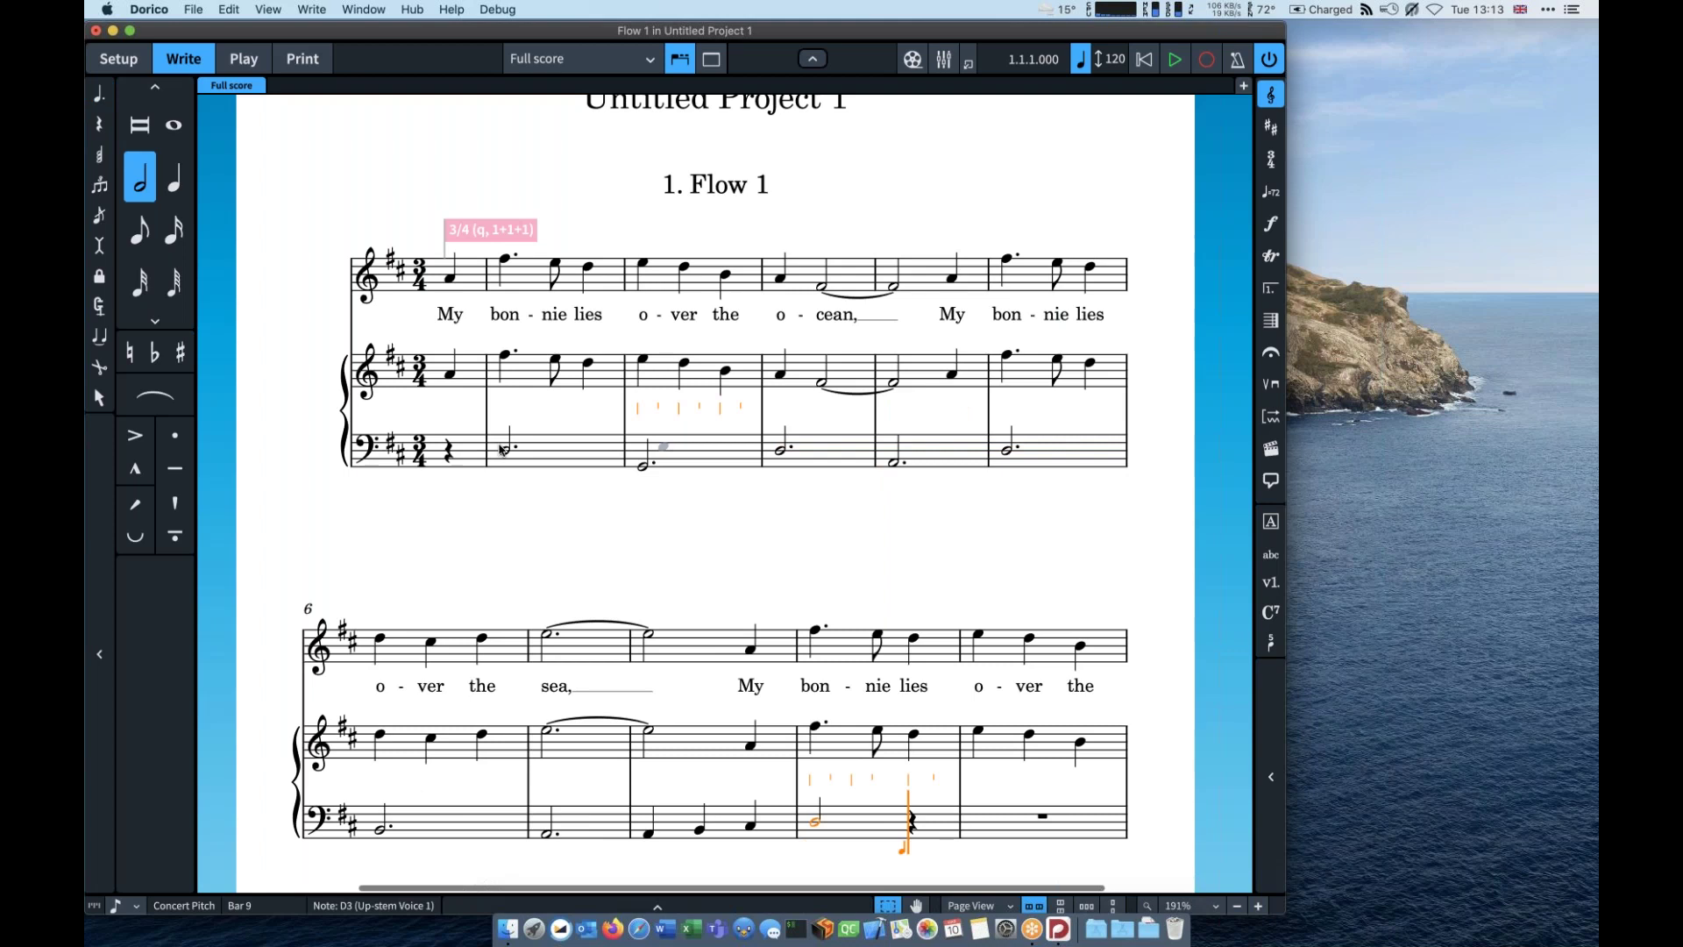
key(".")
key(".")
key("g")
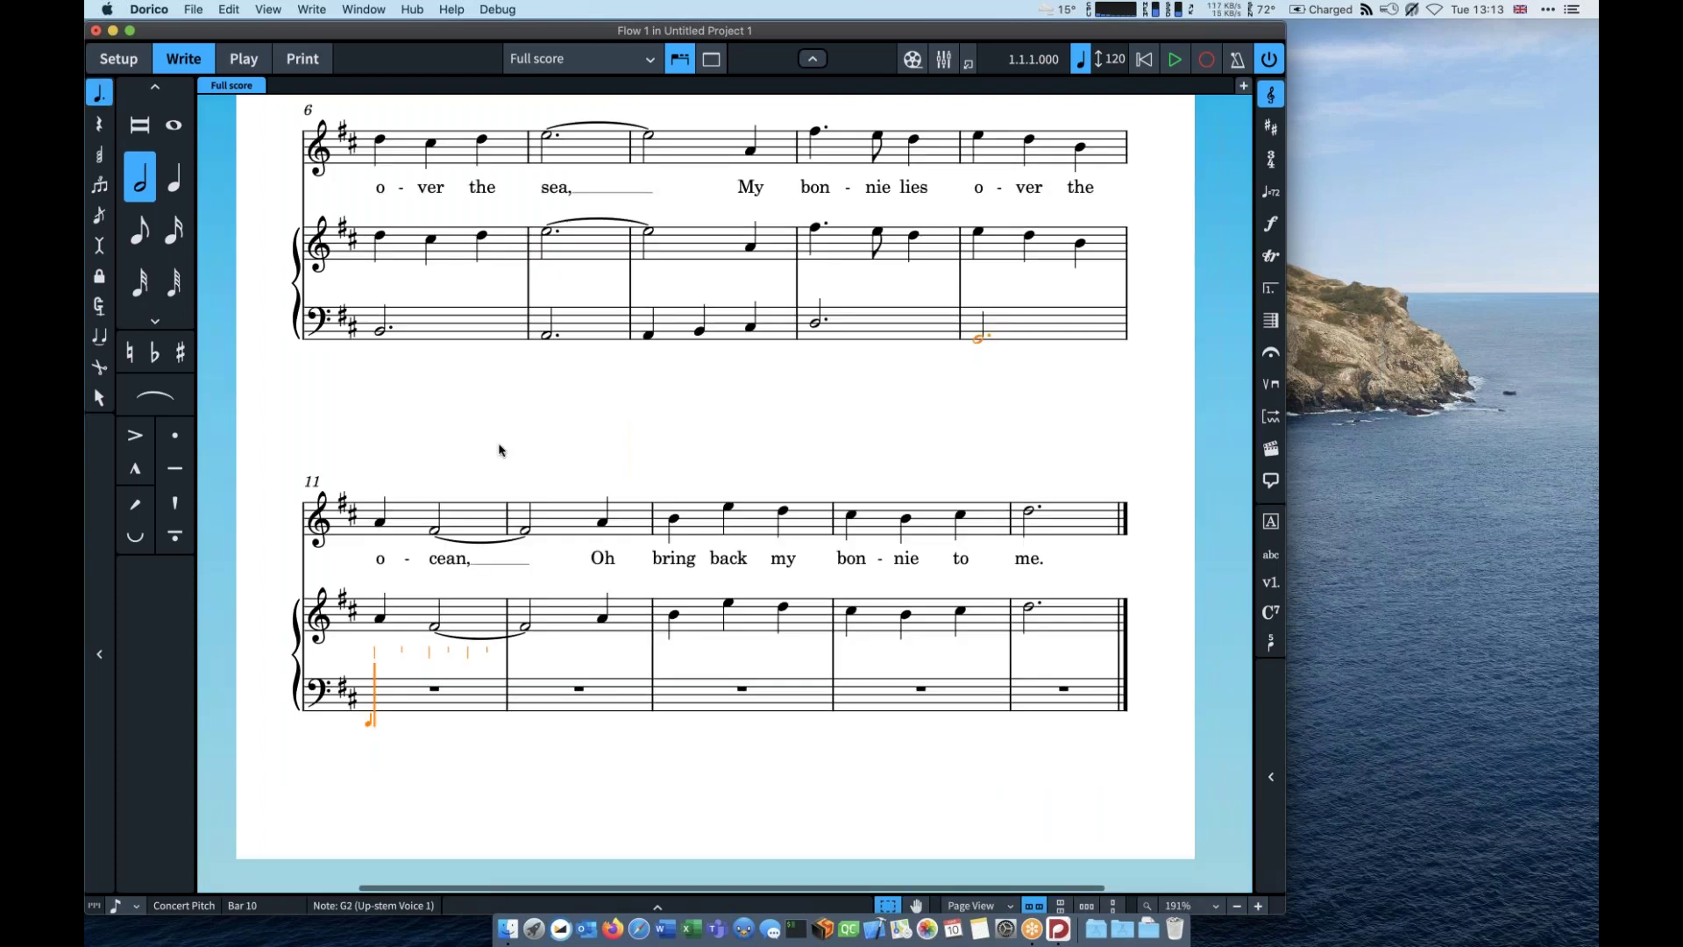
key("d")
key("ctrl+f")
key("e")
key("a")
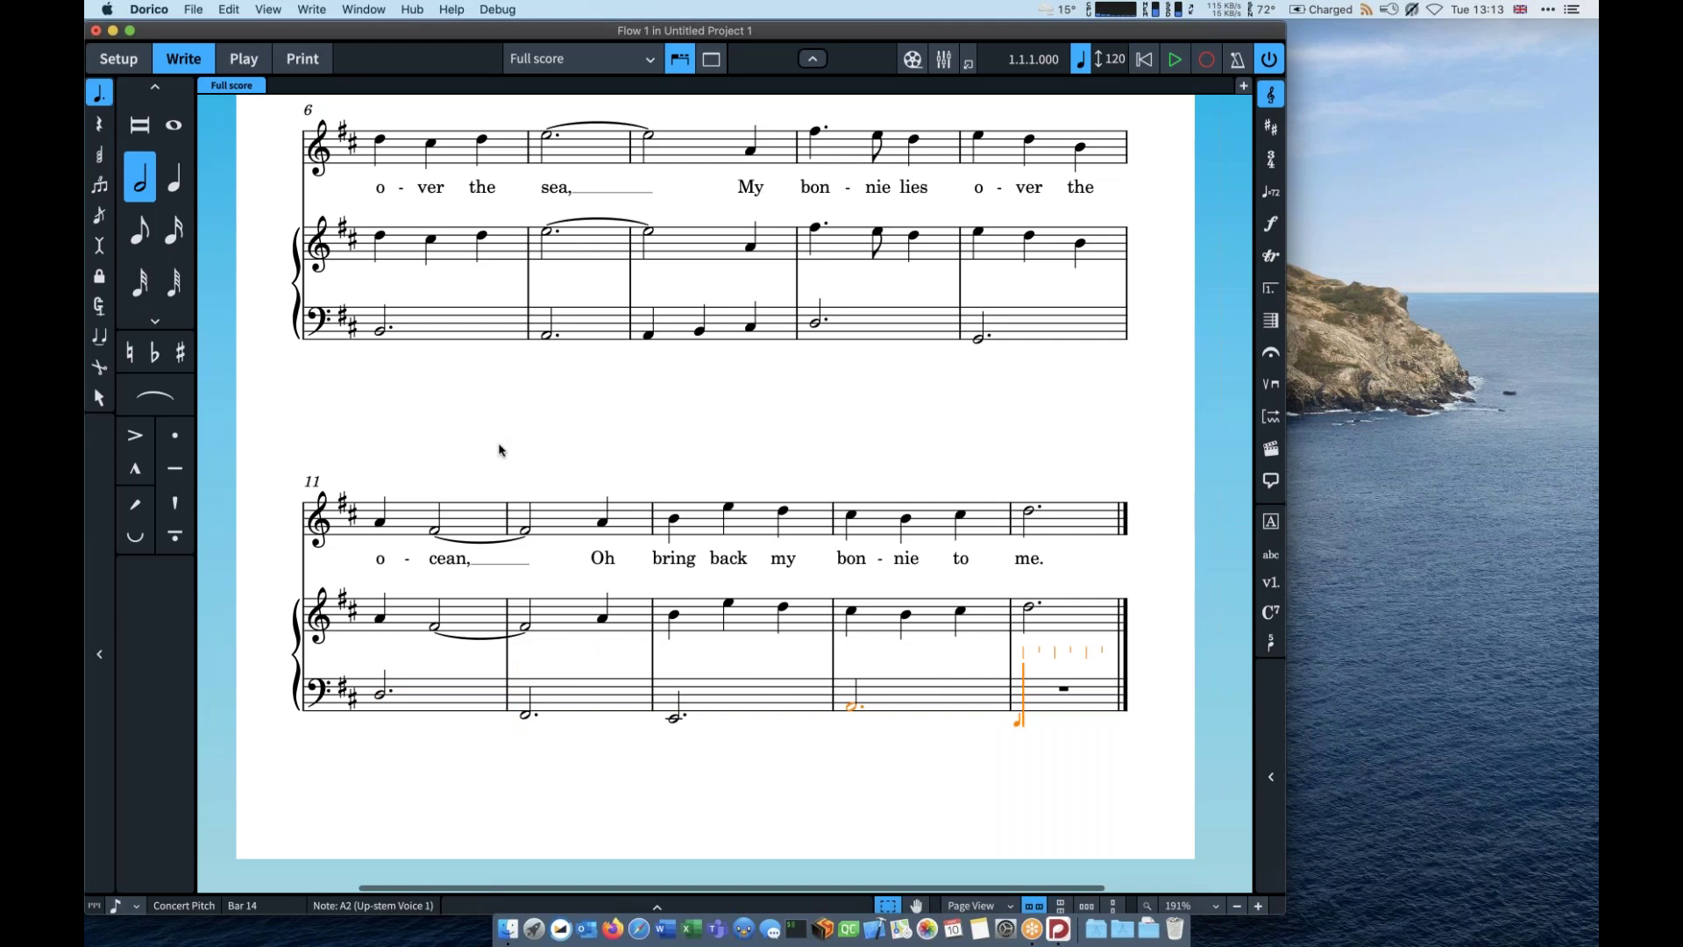
key("d")
Step: Start chord input in a new down-stem voice at the F♯ in bar 1 of the piano's treble staff
scroll(499, 447, "up", 3)
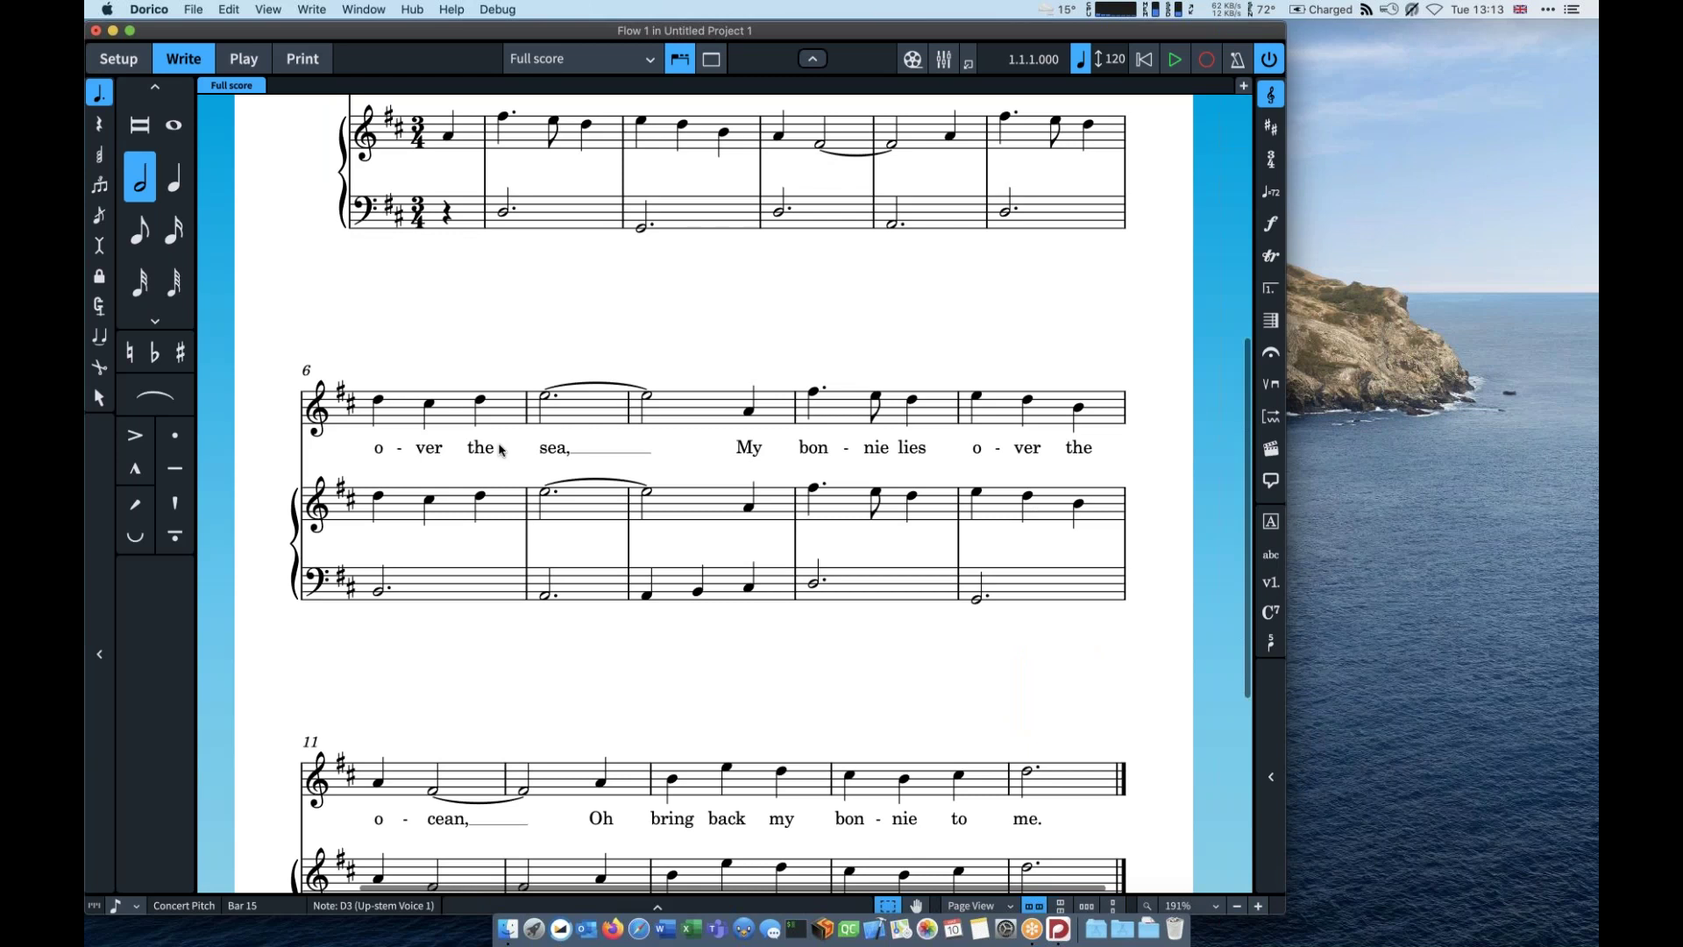
scroll(500, 449, "up", 3)
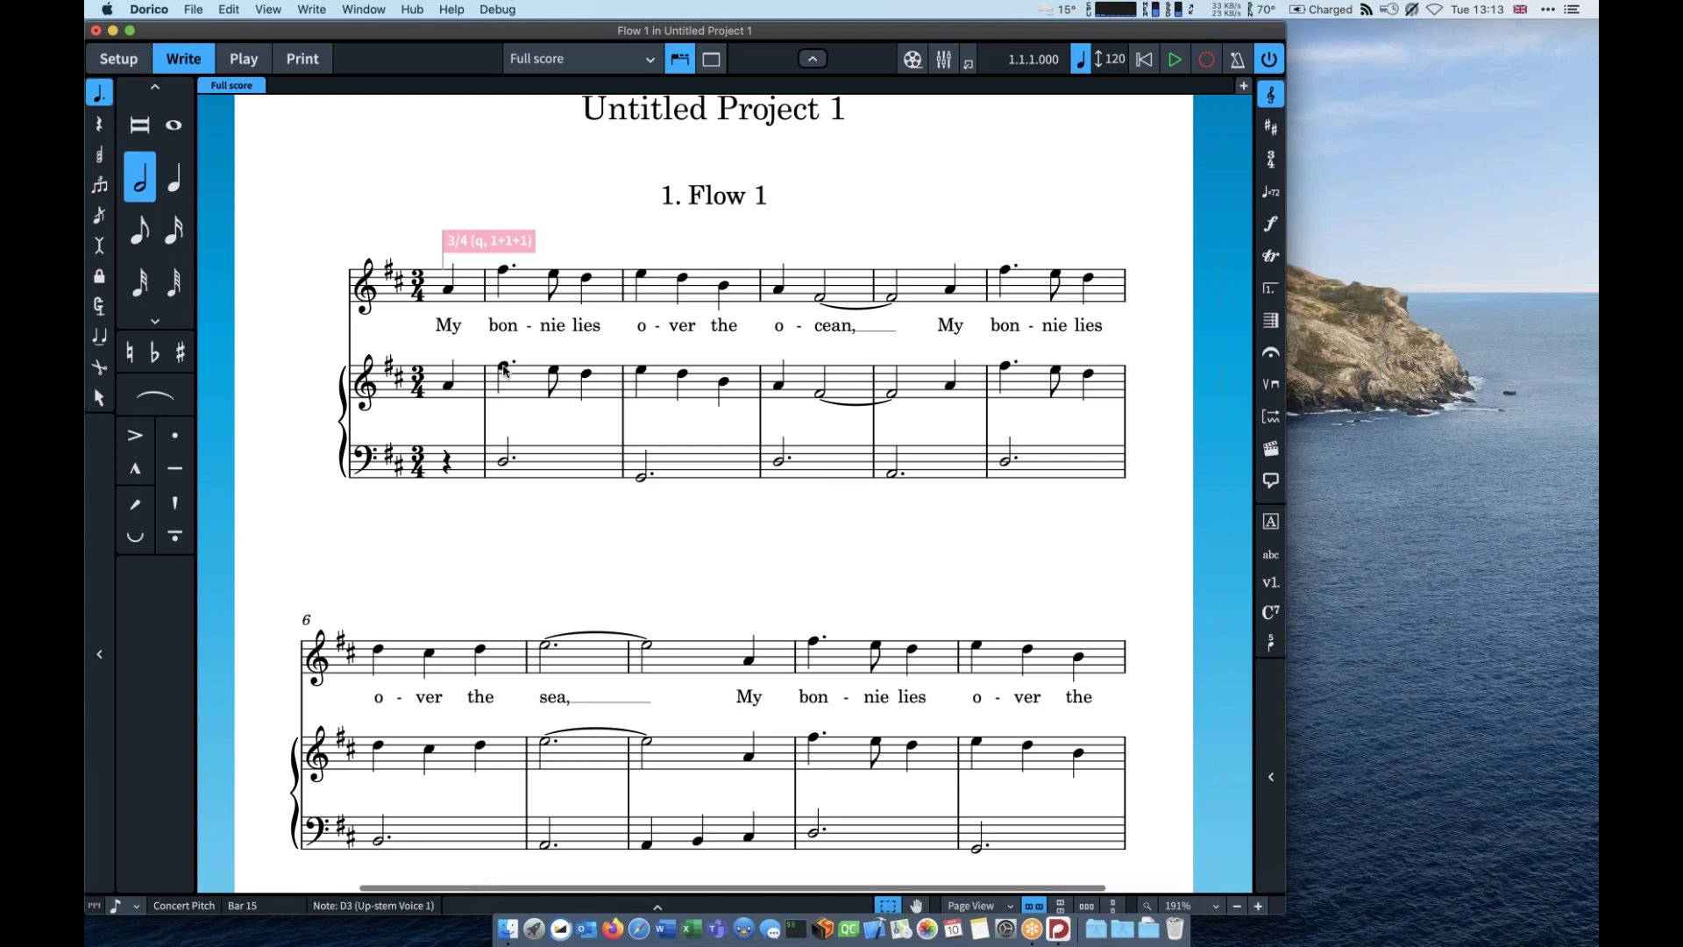
left_click(504, 370)
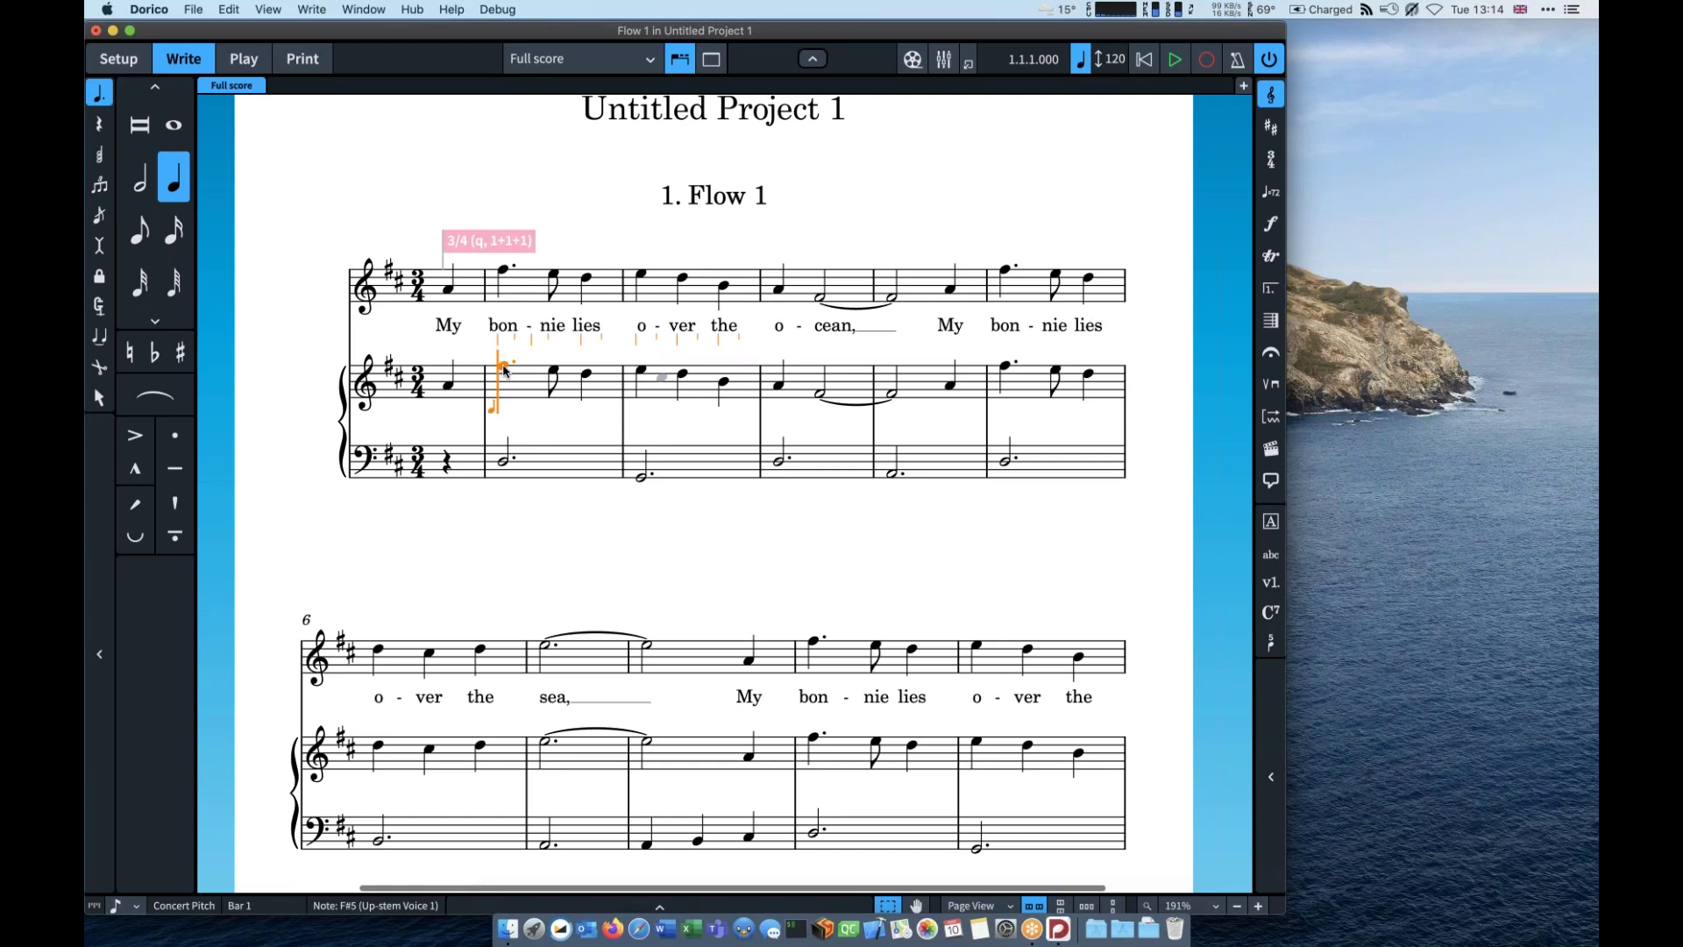
key("q")
scroll(490, 340, "up", 3)
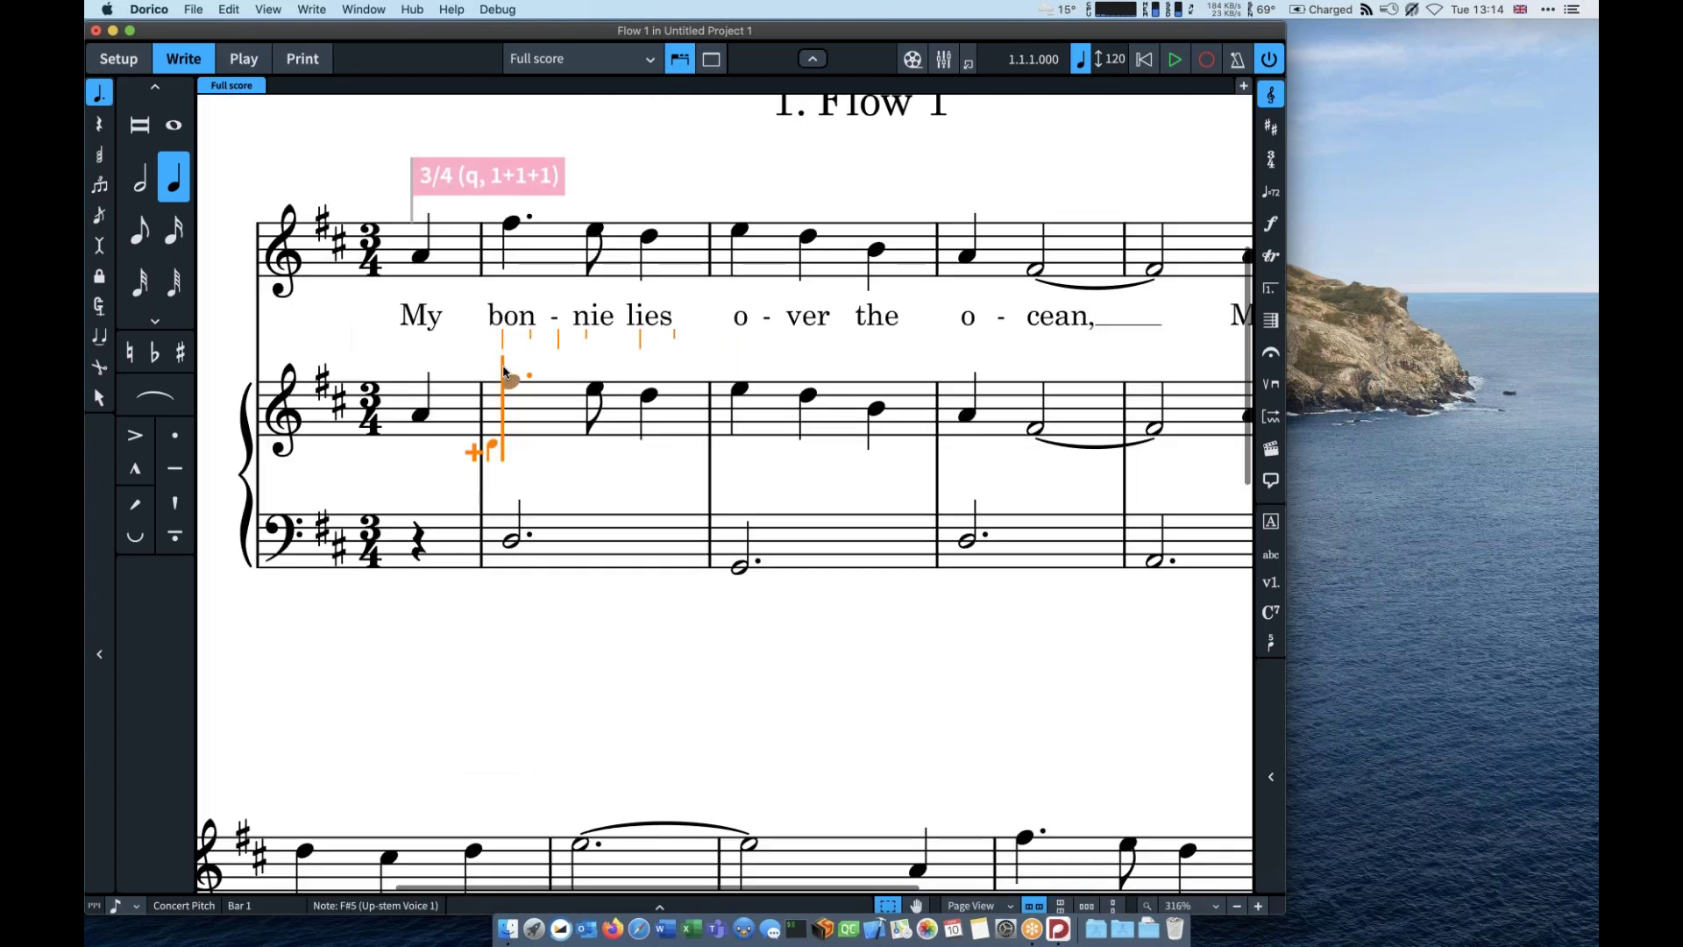
scroll(490, 340, "up", 4)
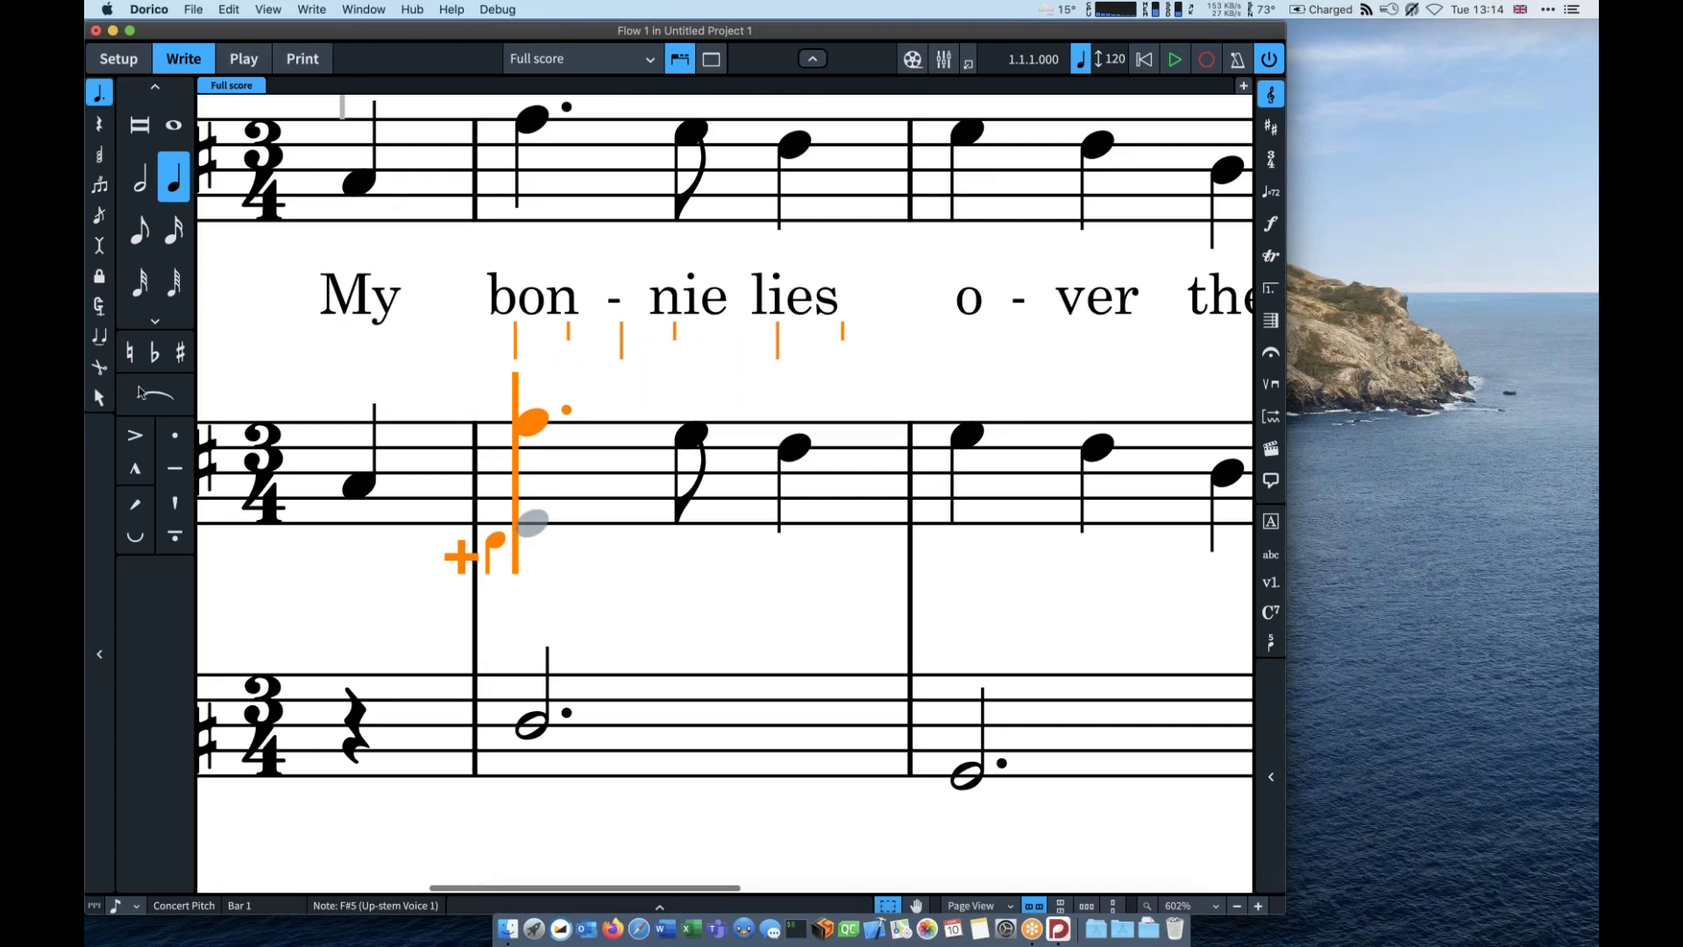
left_click(99, 397)
key("q")
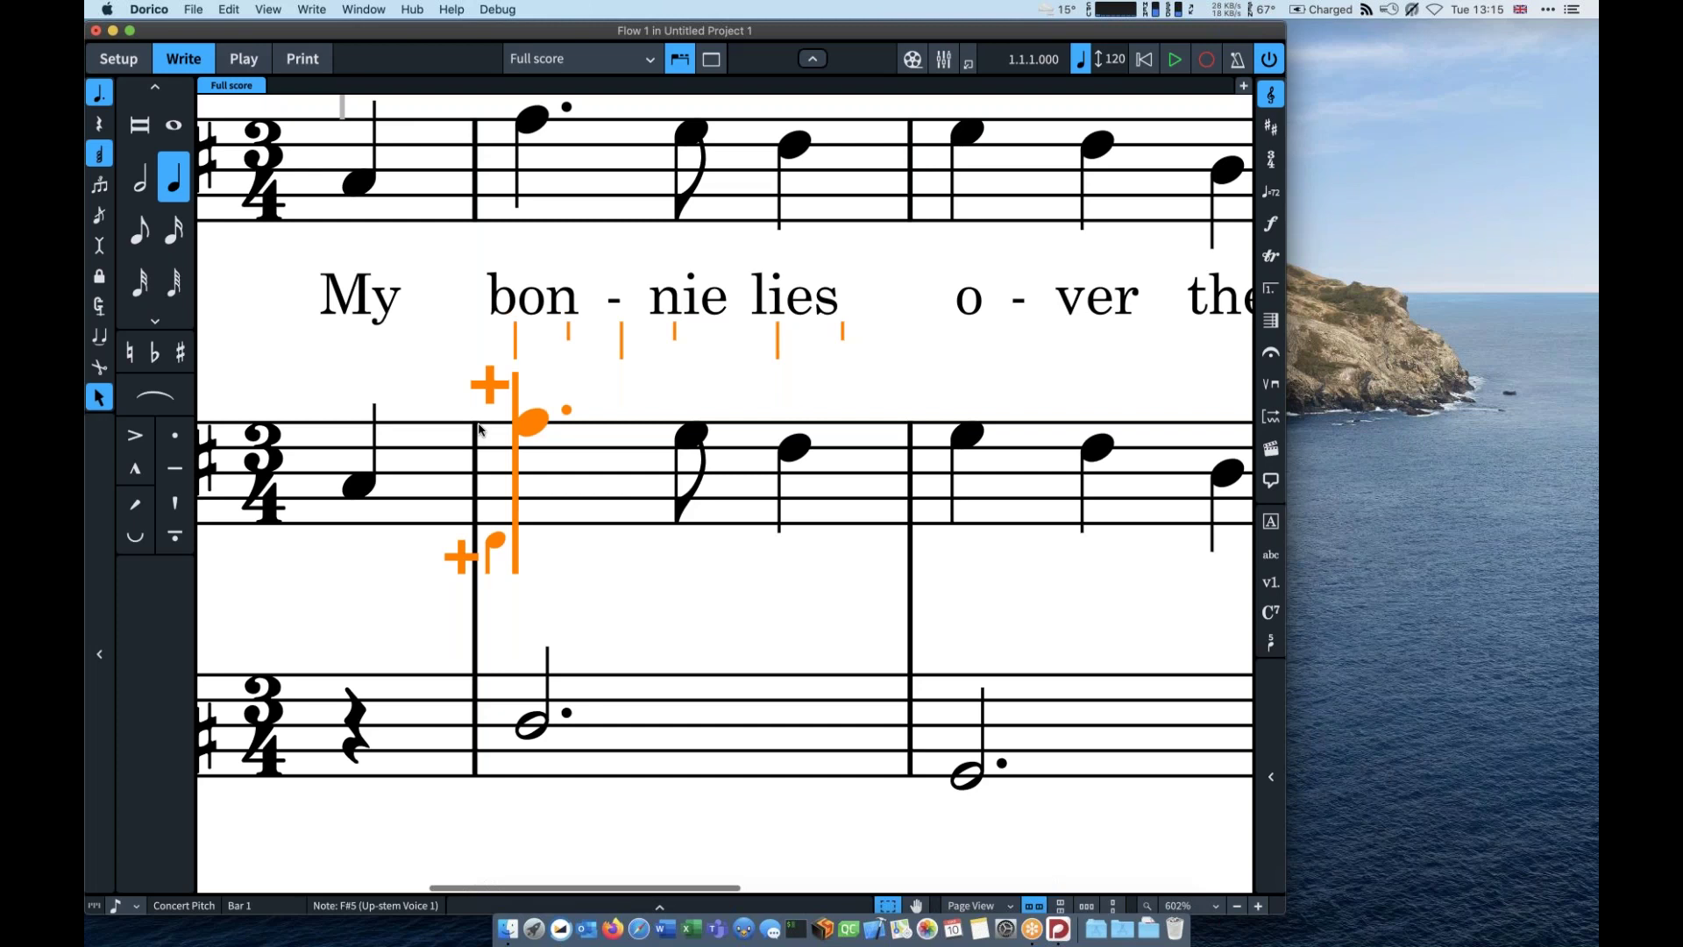
Step: Enter the dotted half note chords A–D in bar 1 and G–B in bar 2 below the piano melody
key("6")
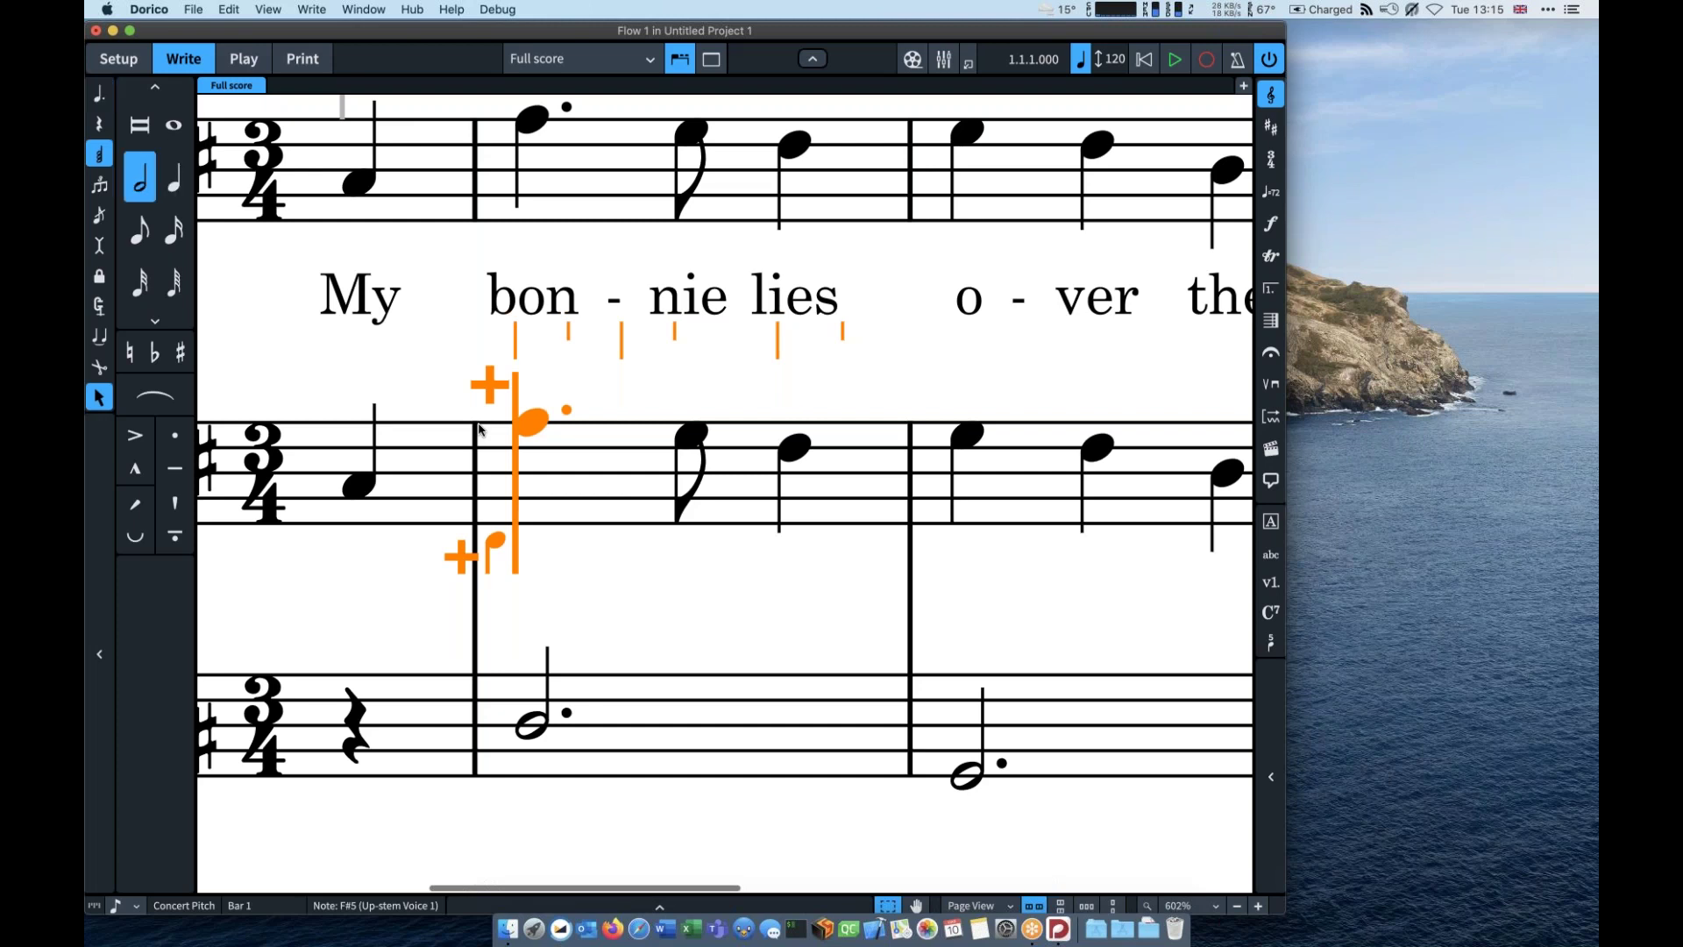
key("period")
key("a")
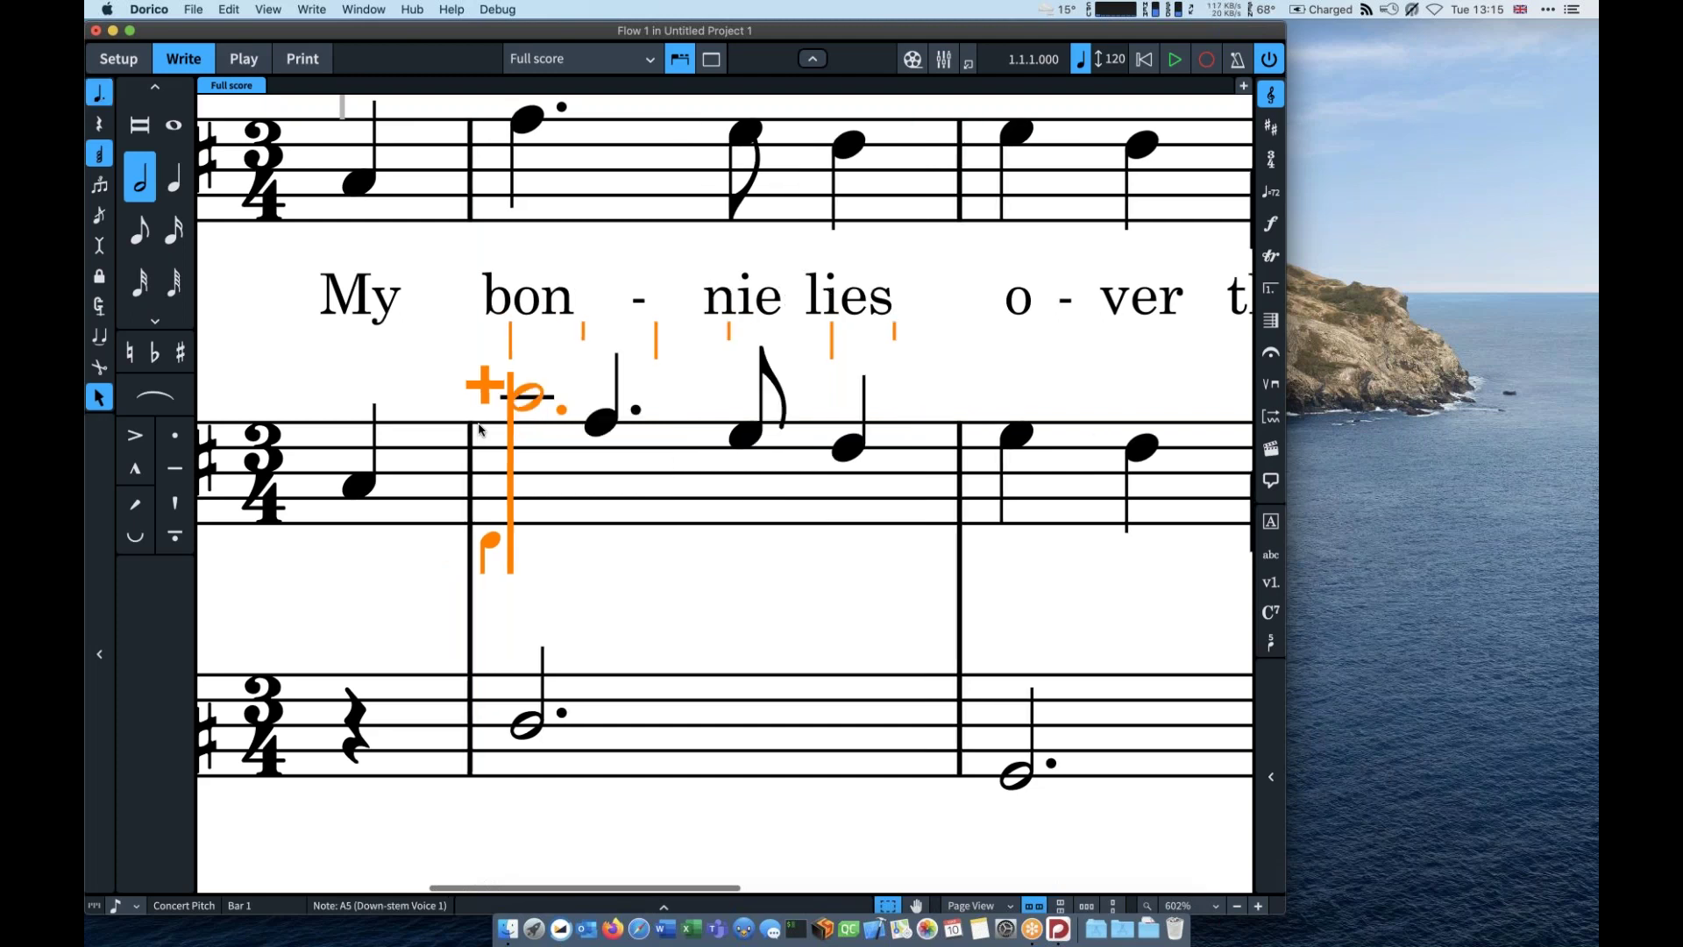
key("d")
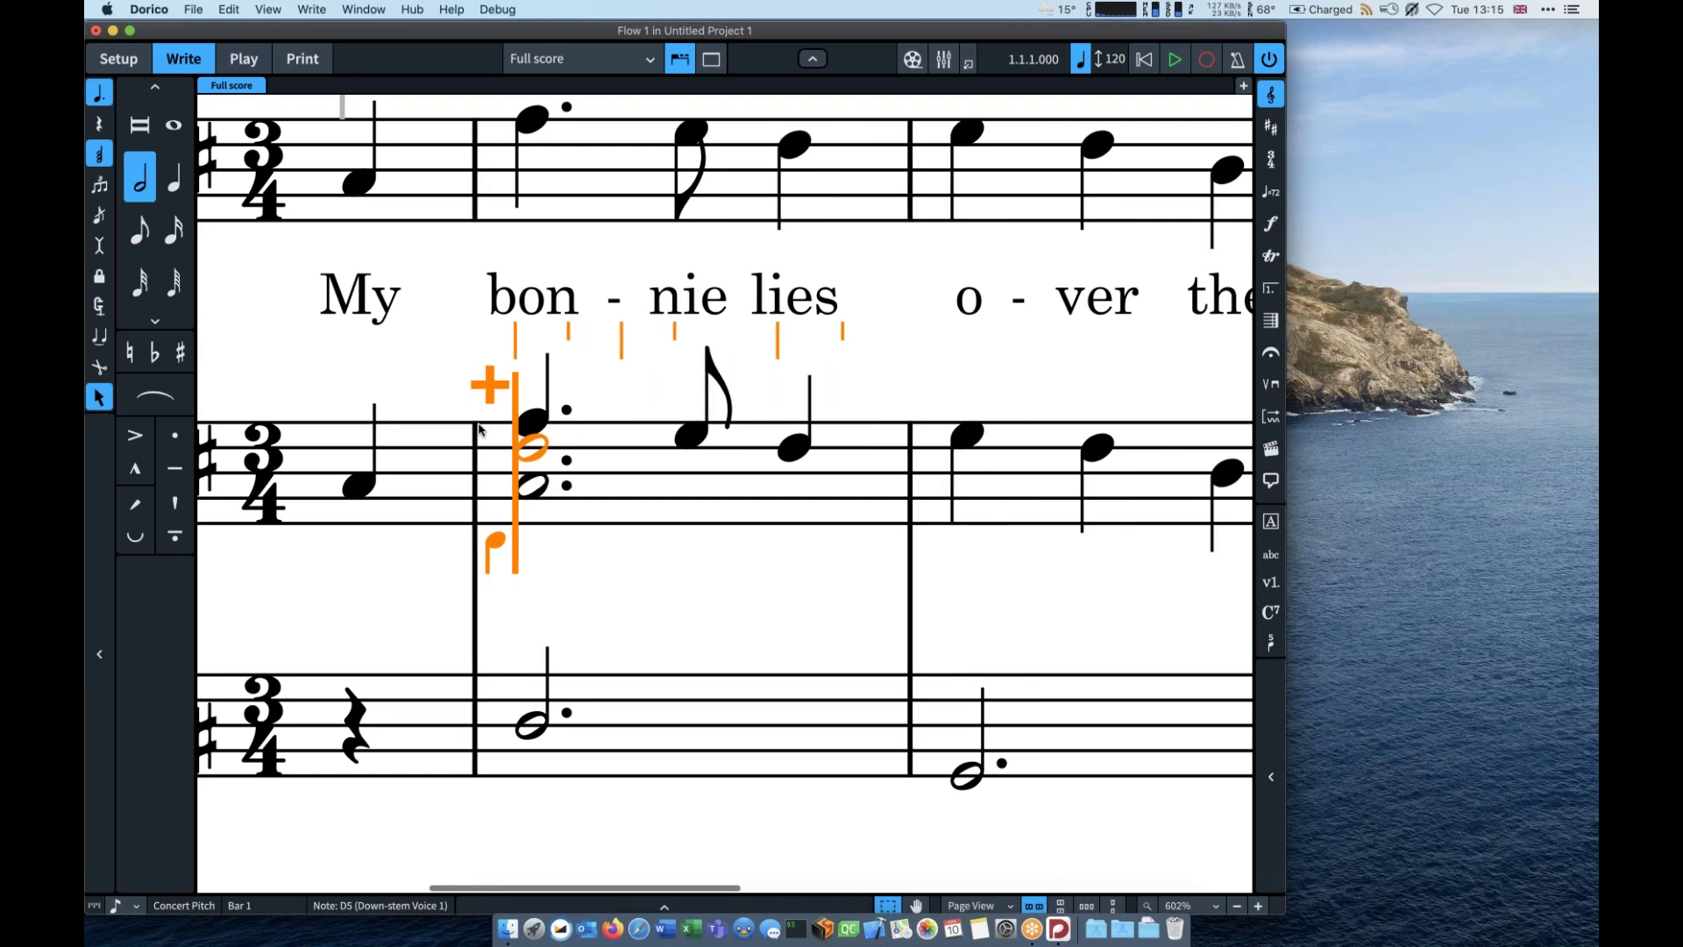
key("space")
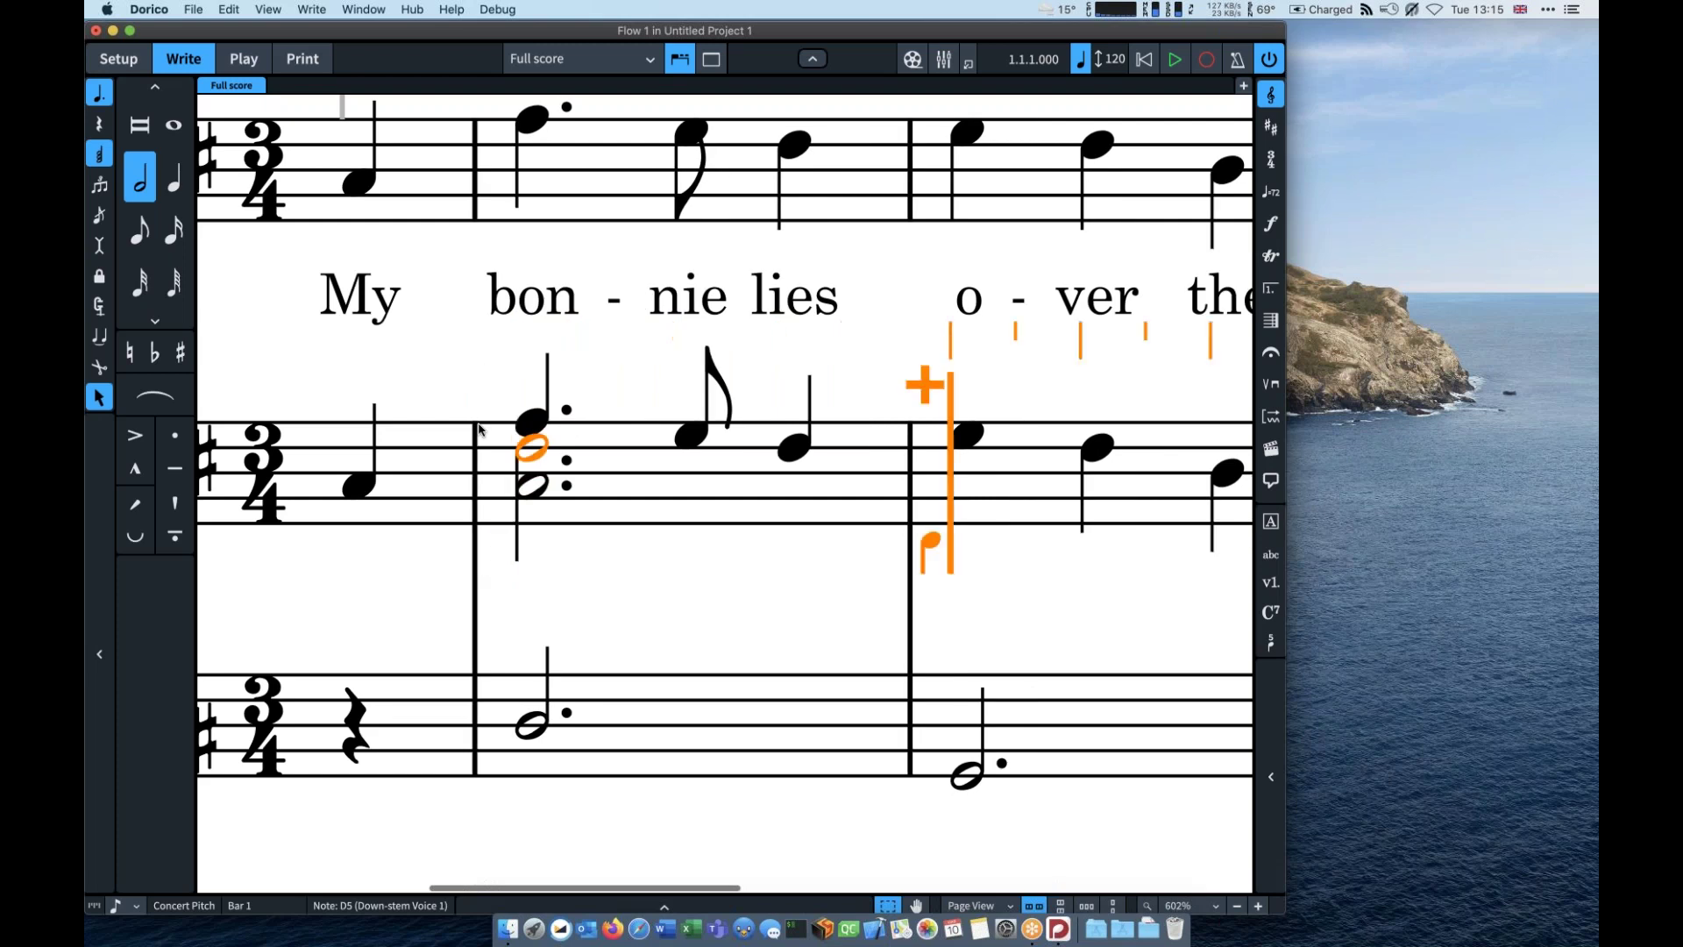
key("g")
key("b")
key("space")
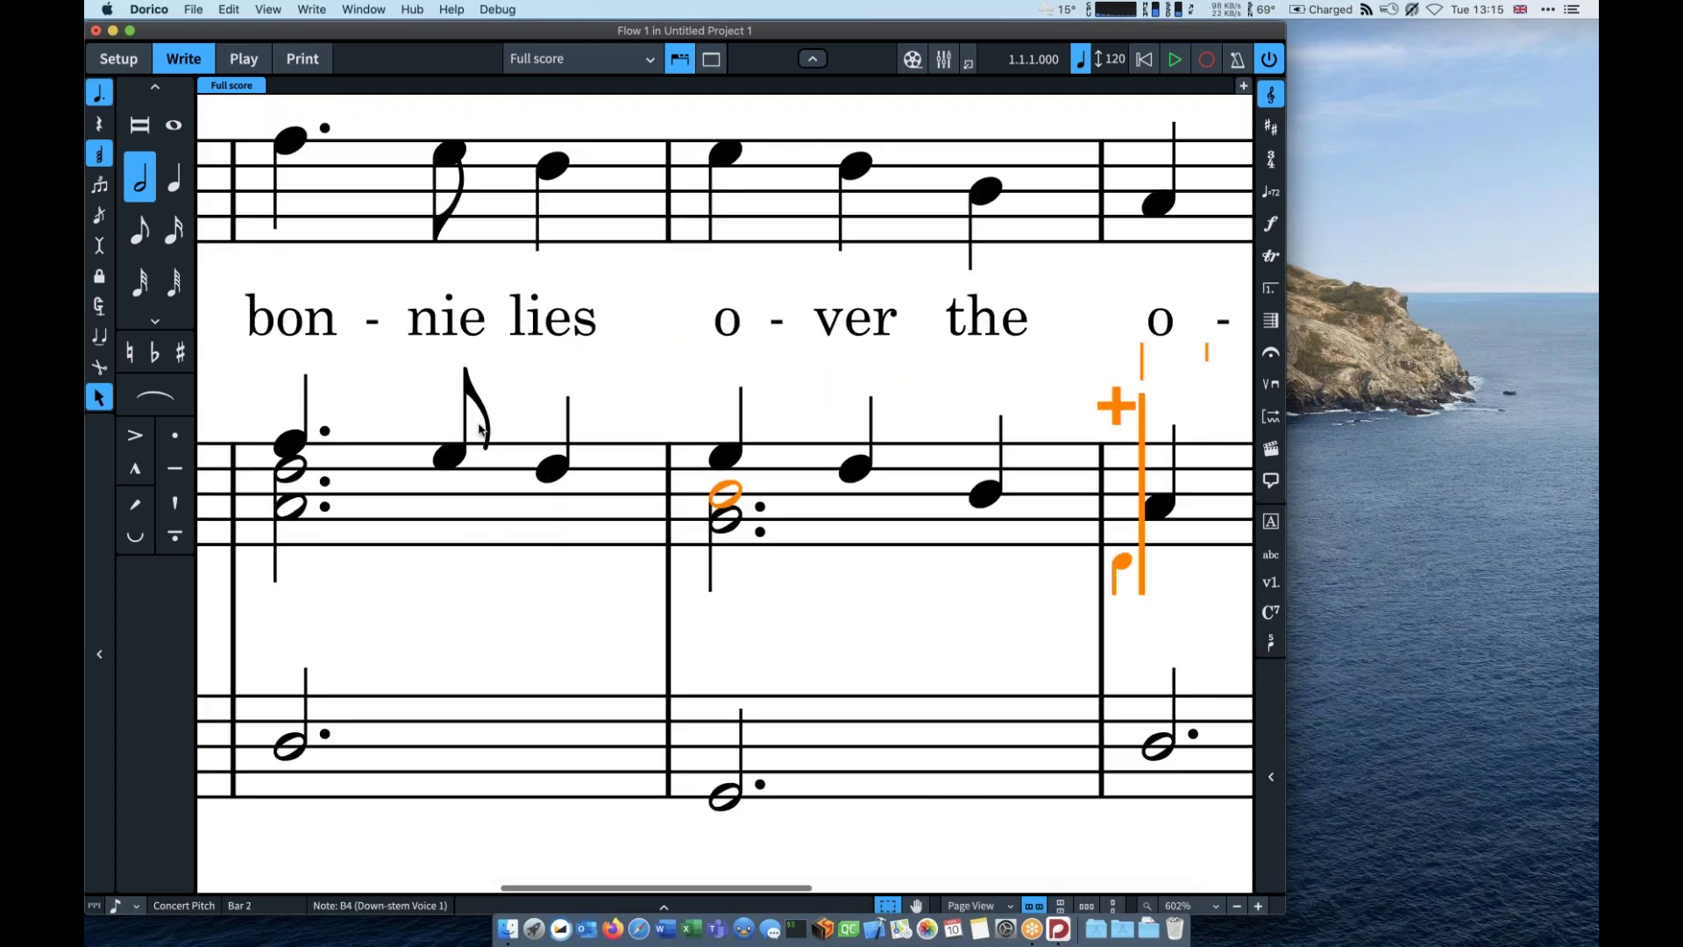
Step: Add the dotted half note chords D–F♯ in bar 3 and C♯–E in bar 4 of the down-stem voice
key("d")
key("f")
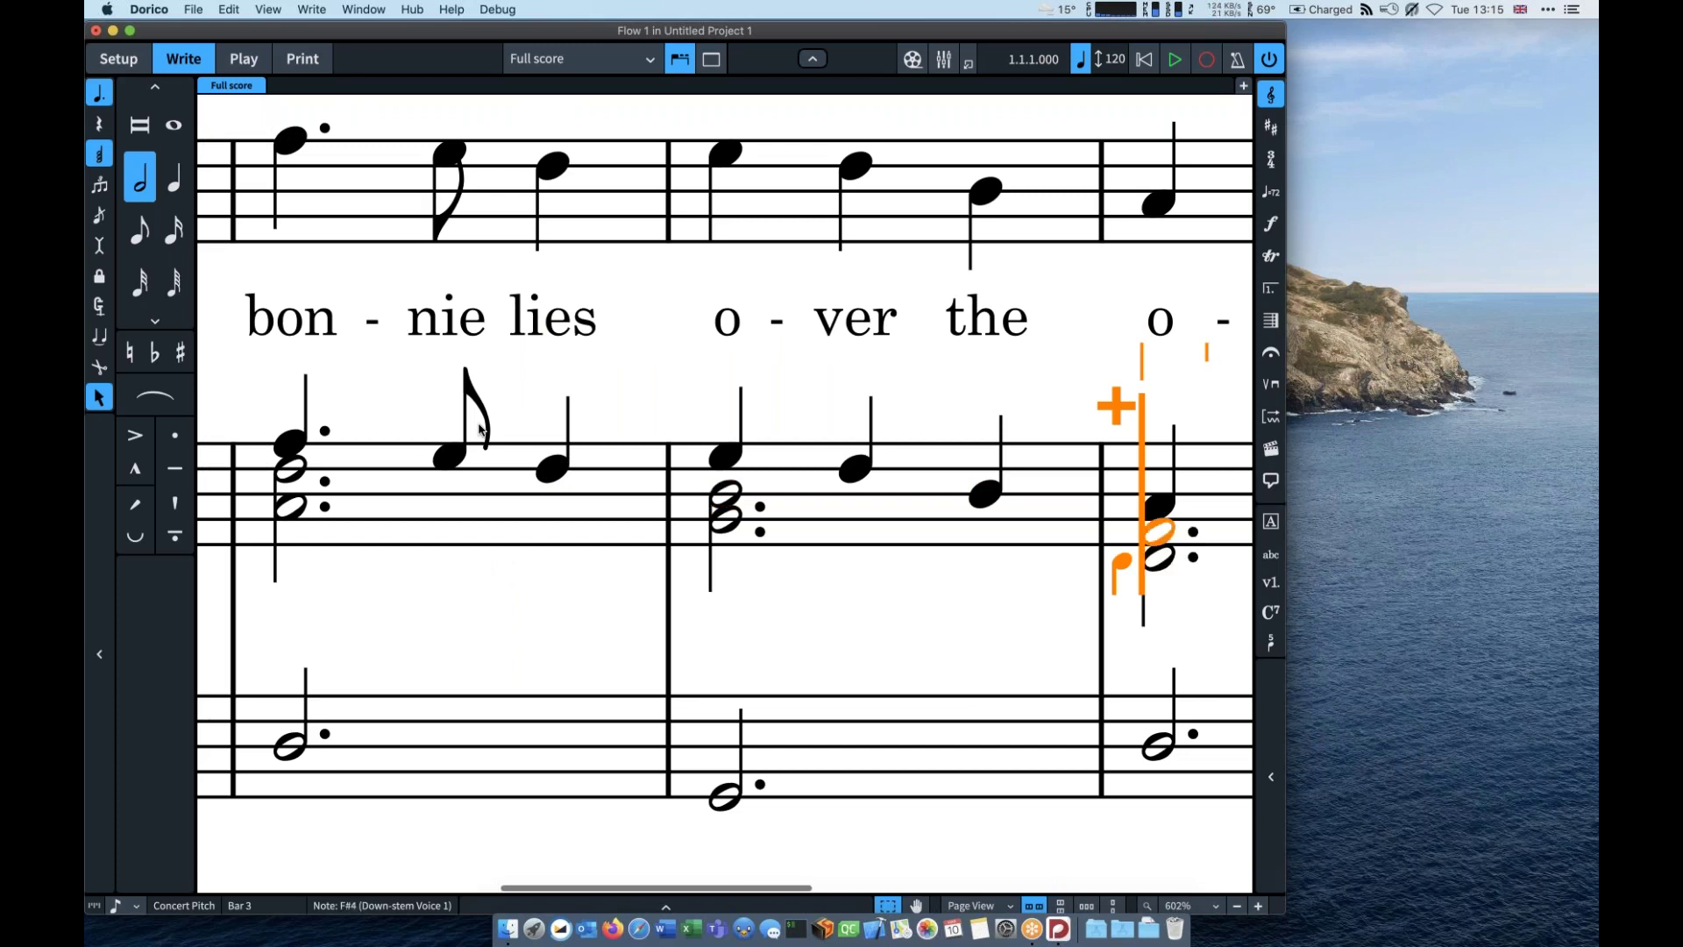
key("space")
key("c")
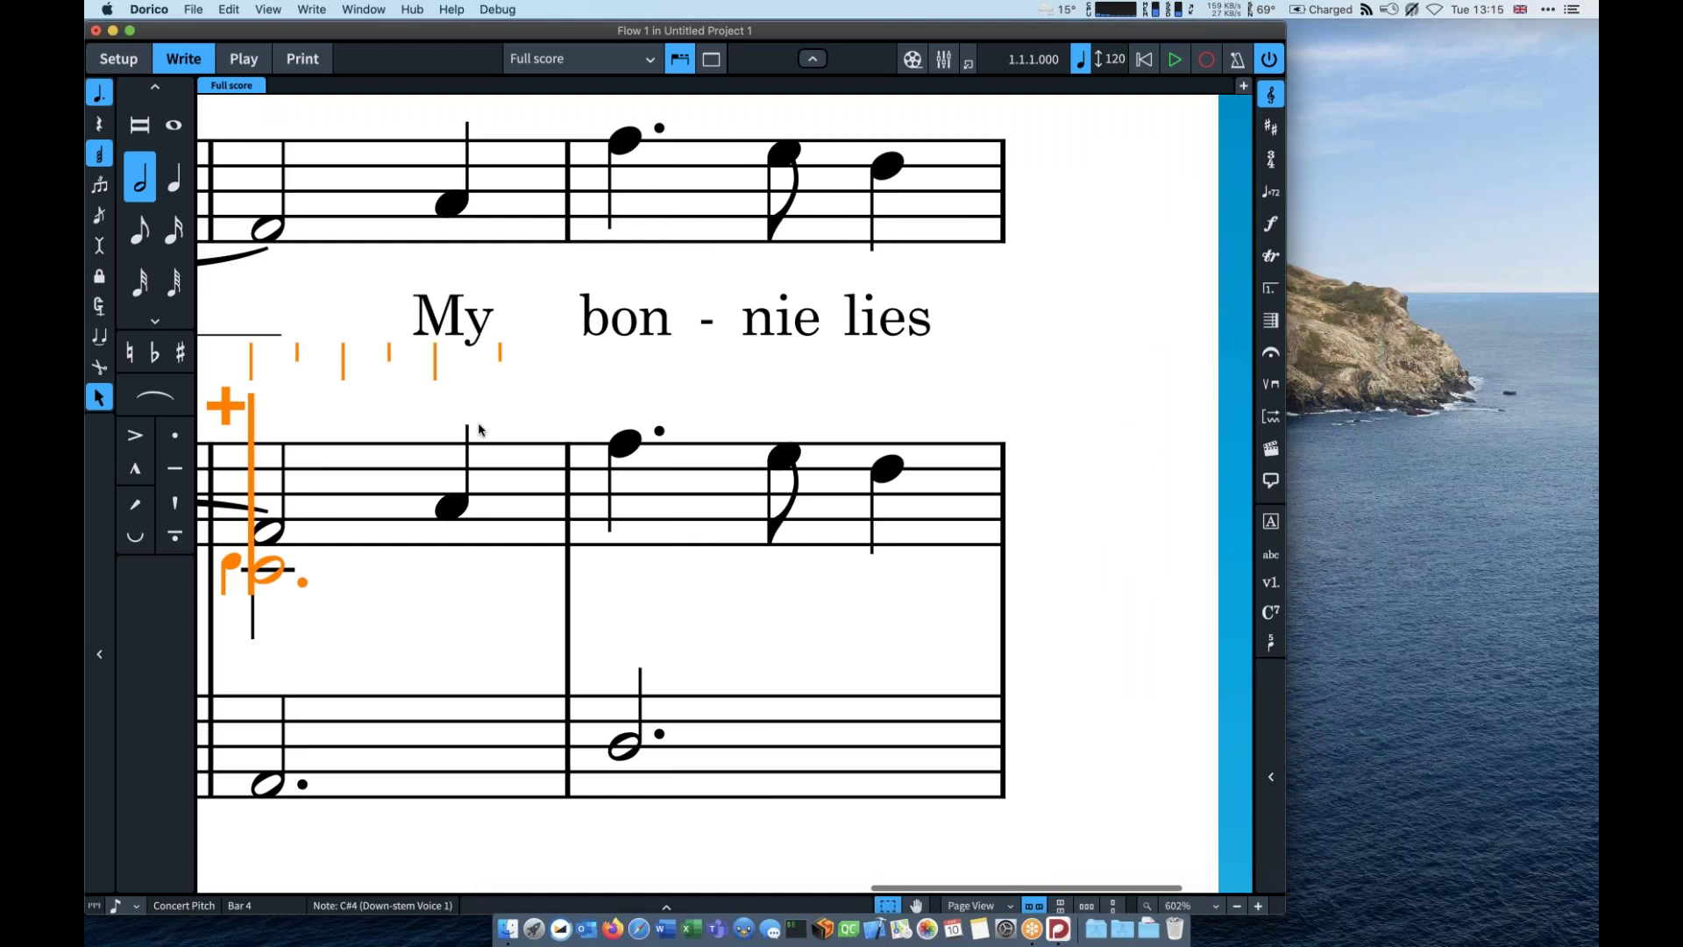
key("e")
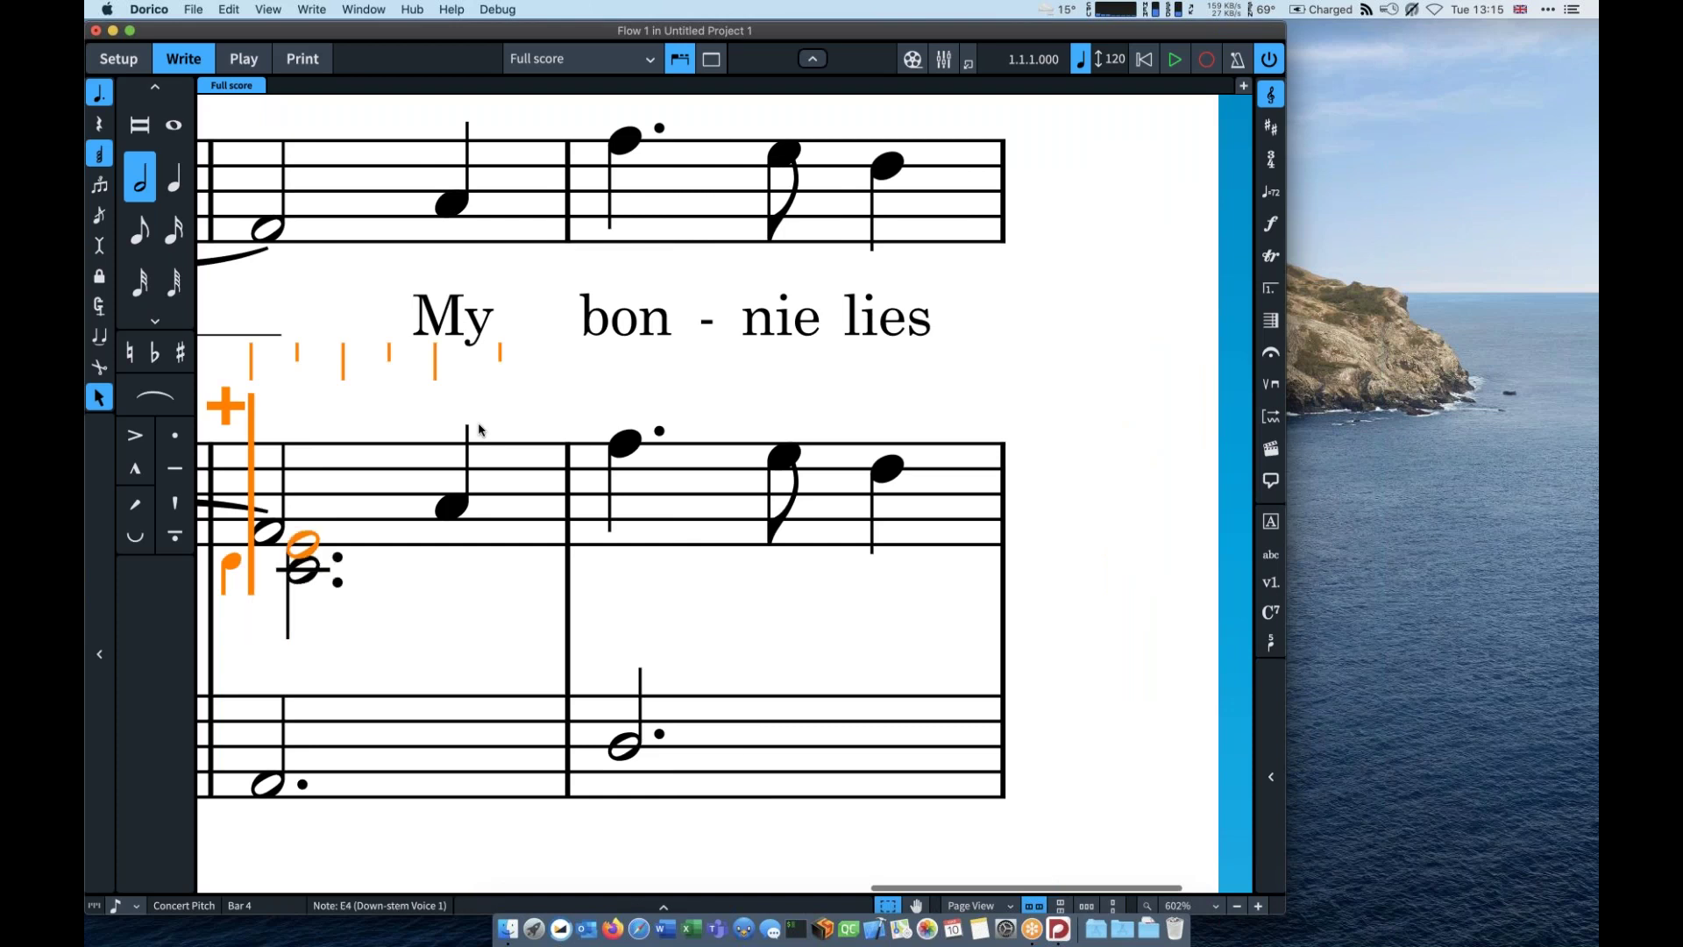
key("space")
Step: Add the dotted half note chords F♯–A–D in bar 5 and F♯–B in bar 6 below the piano melody
key("f")
key("a")
key("d")
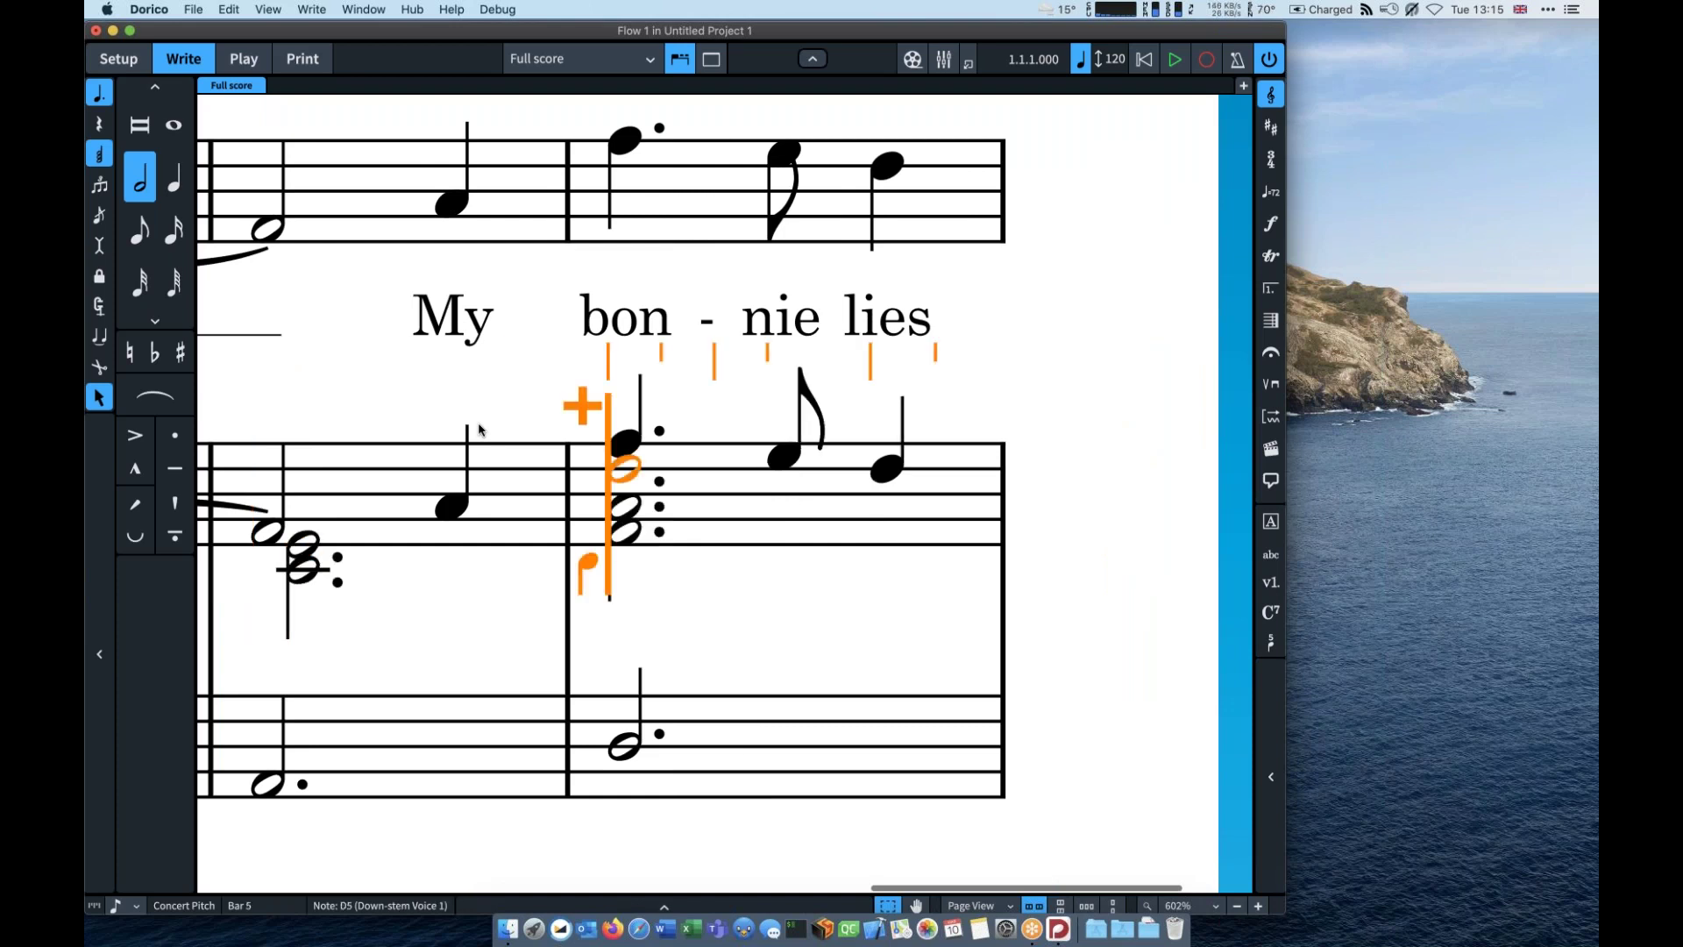
key("space")
key("x")
scroll(480, 429, "down", 1)
scroll(480, 429, "left", 2)
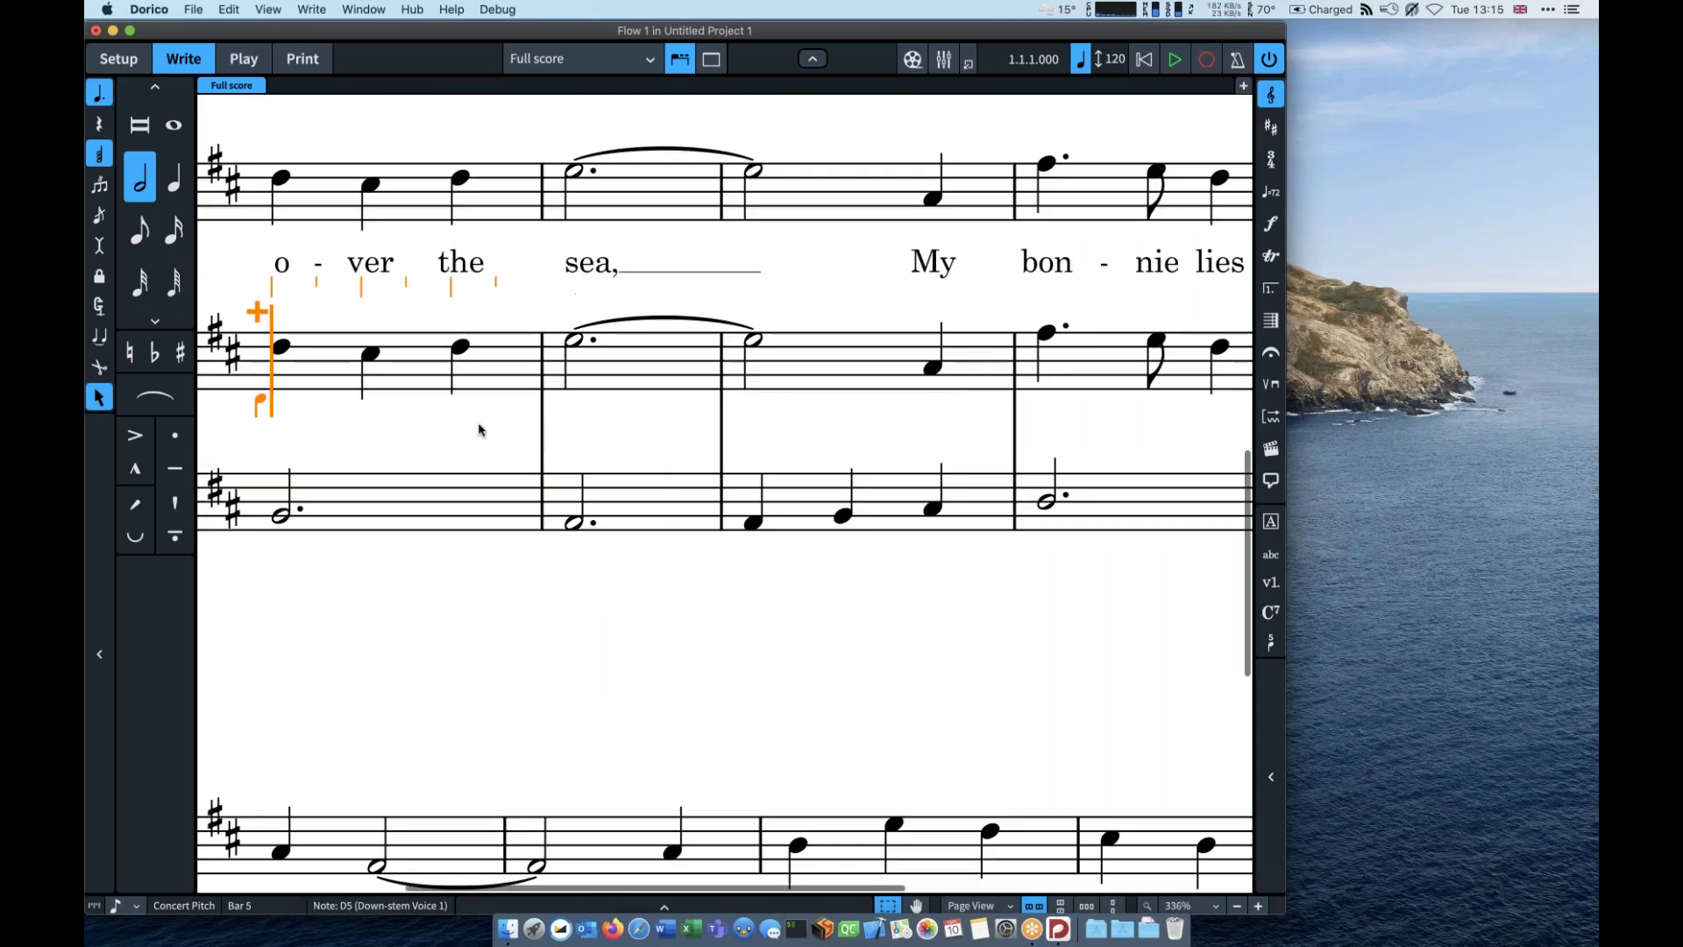
scroll(480, 429, "left", 2)
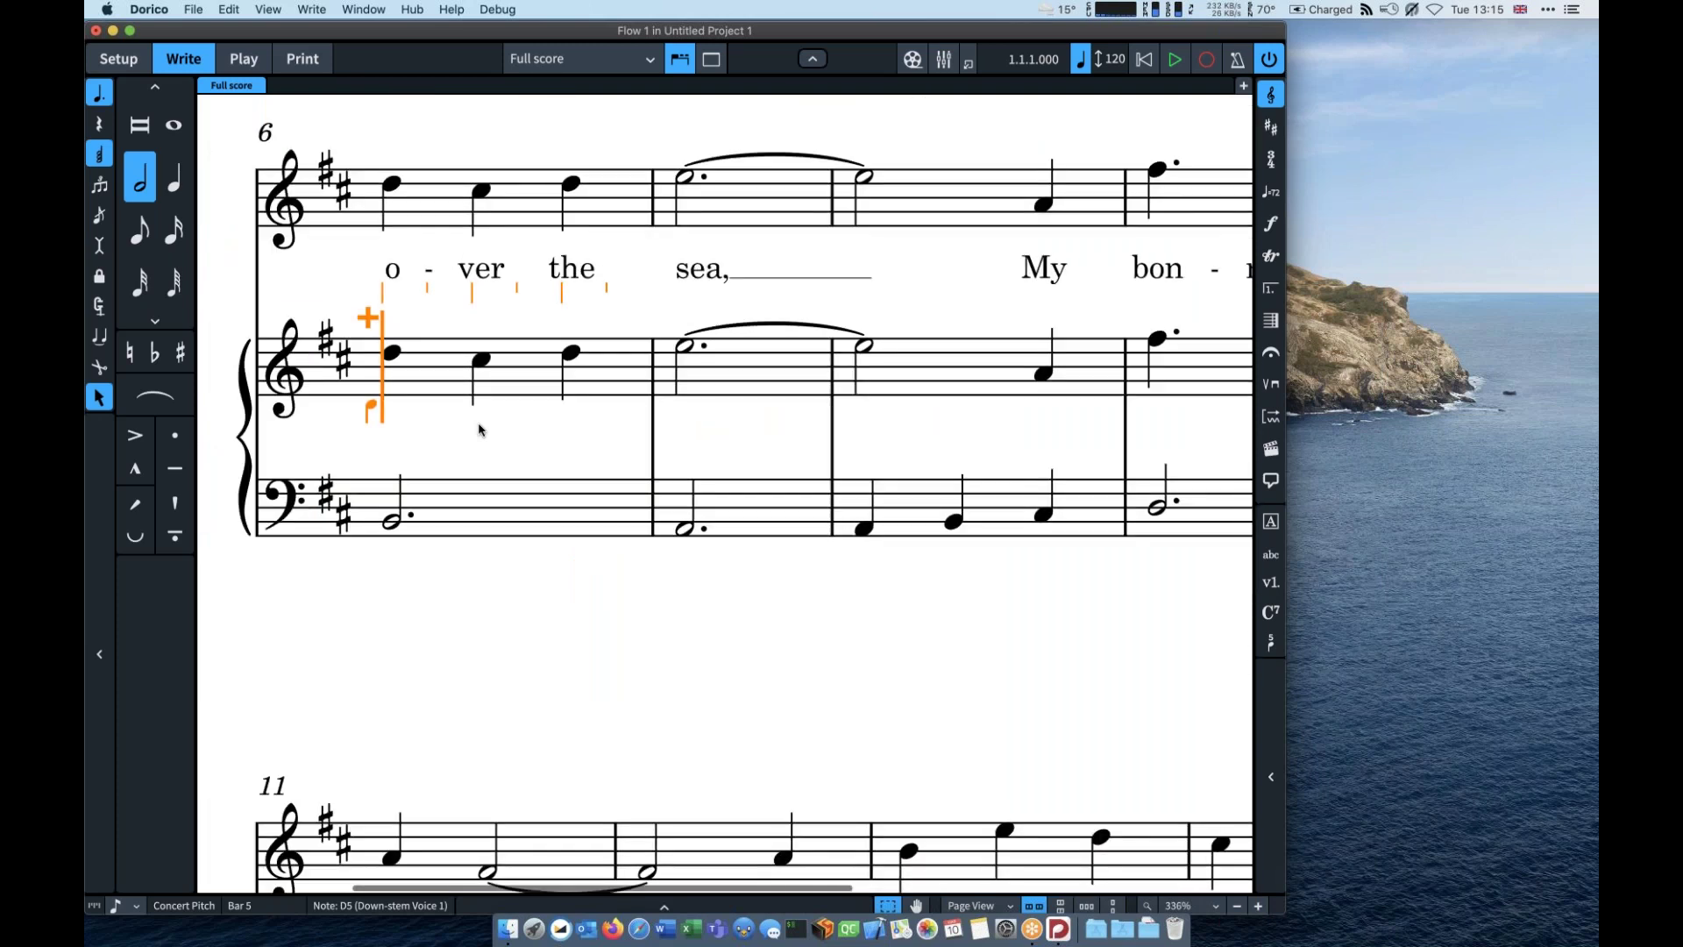
key("g")
key("b")
key("space")
Step: Enter the dotted half note chords E–A in bar 7 and E–G in bar 8 of the down-stem voice
key("e")
key("a")
key("space")
key("e")
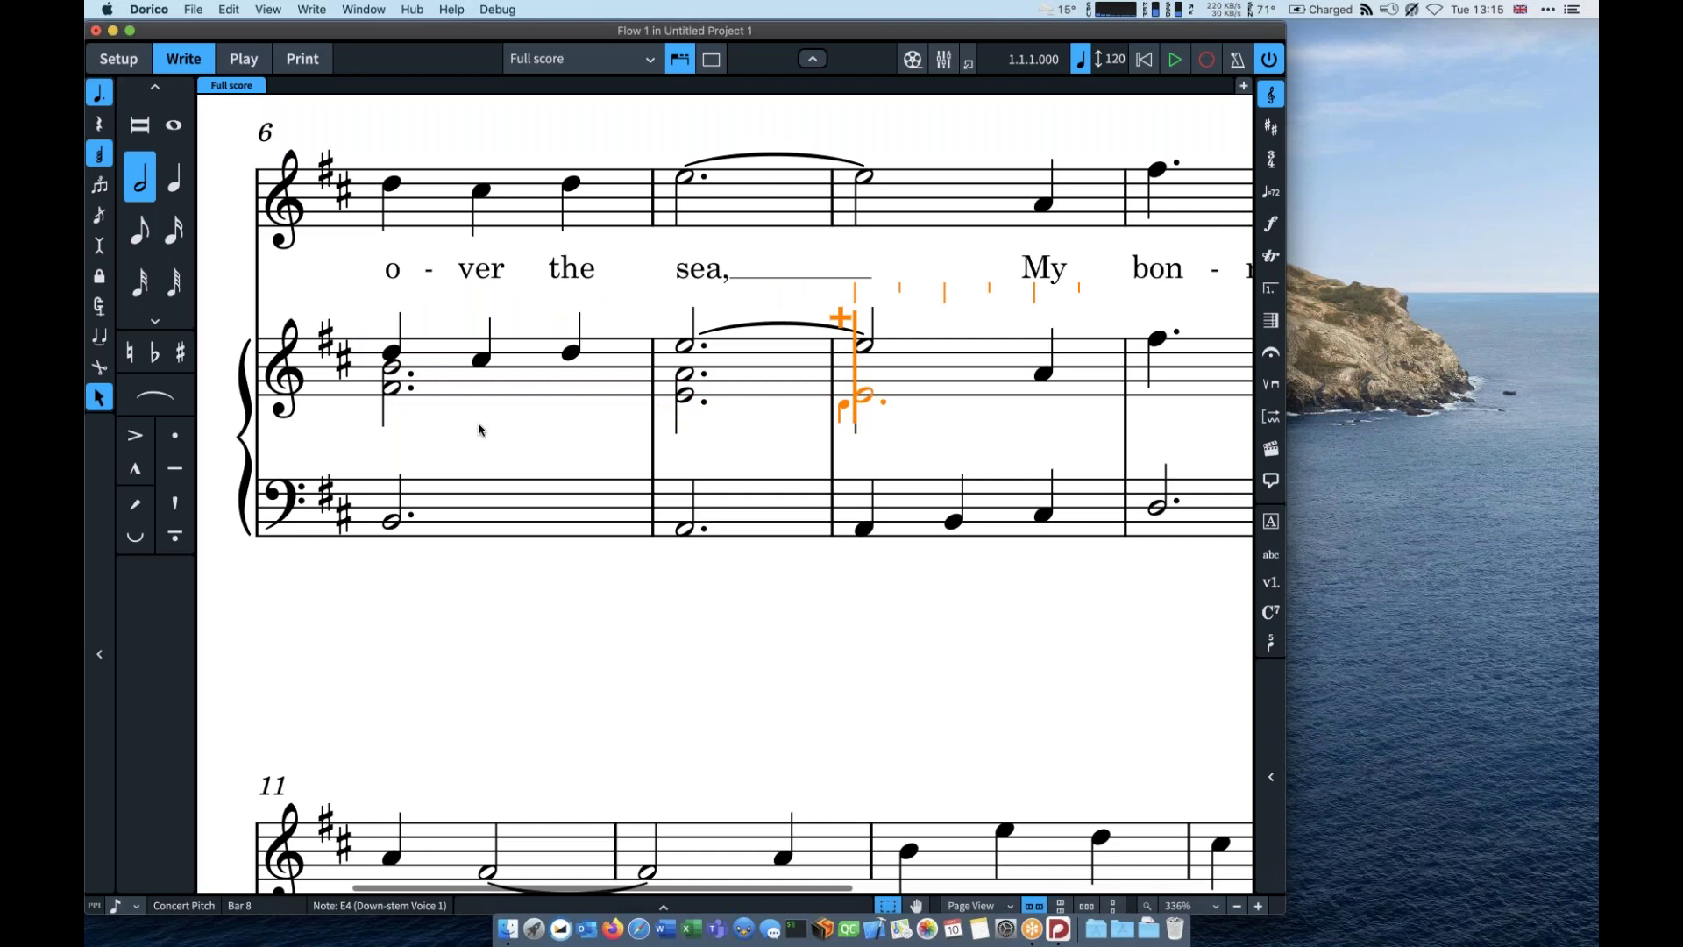
key("g")
key("space")
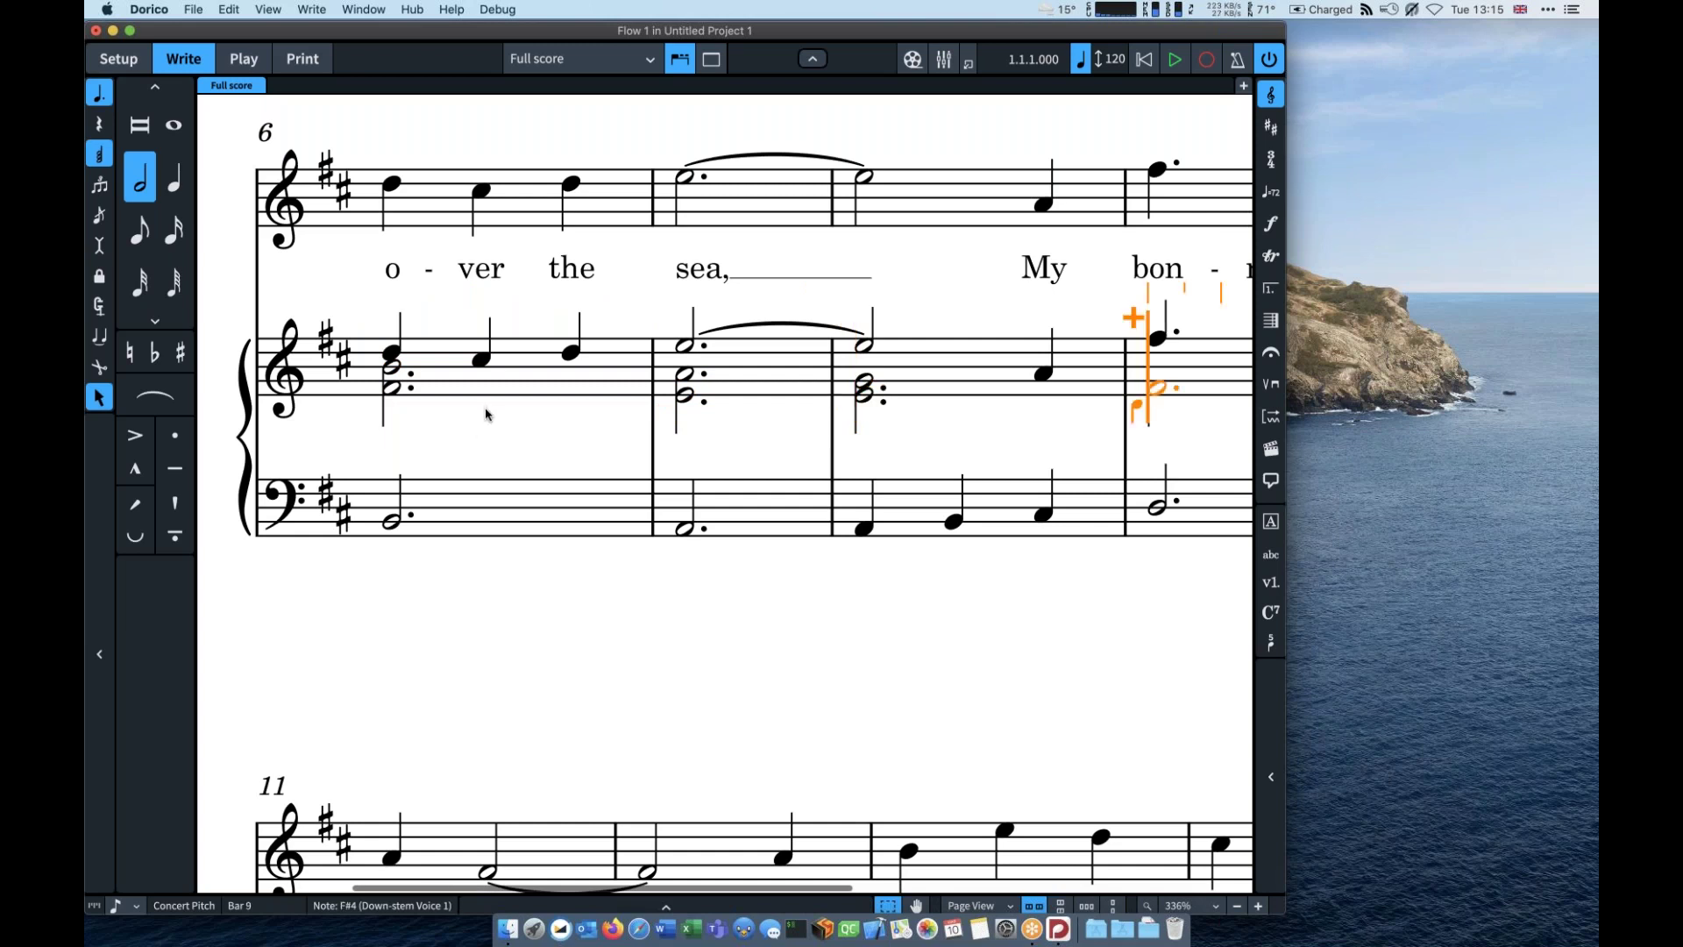
Step: Enter the dotted half note chords F♯–A–D in bar 9 and G–B in bar 10 of the down-stem voice
key("f")
key("a")
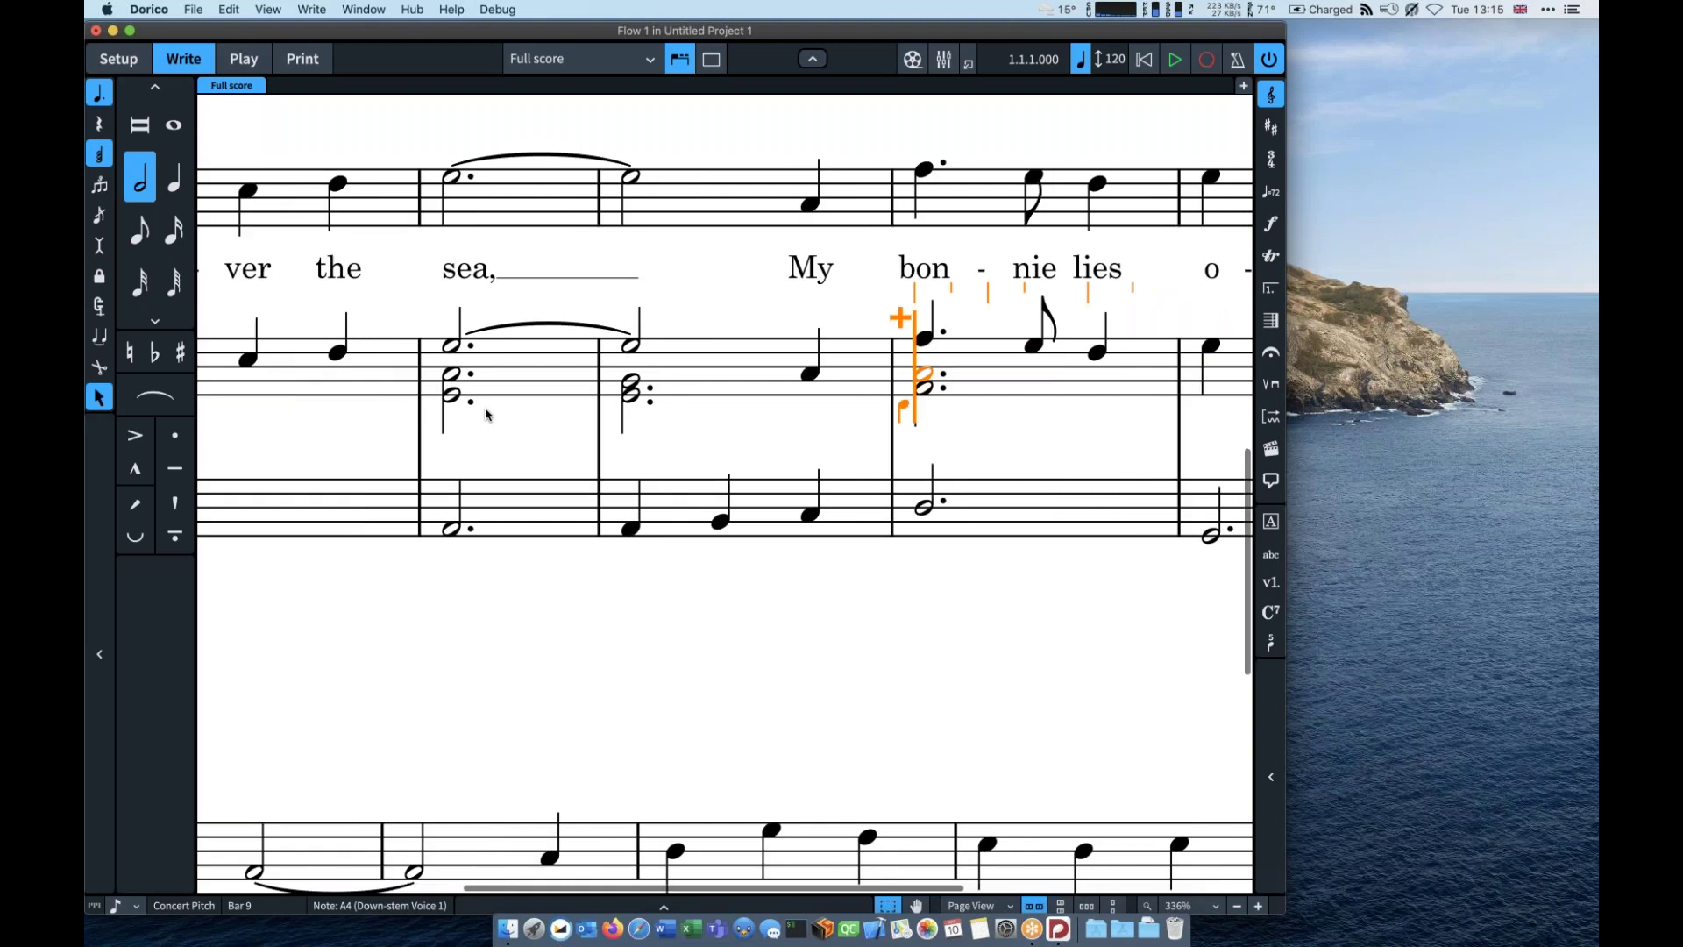
key("d")
key("Right")
key("g")
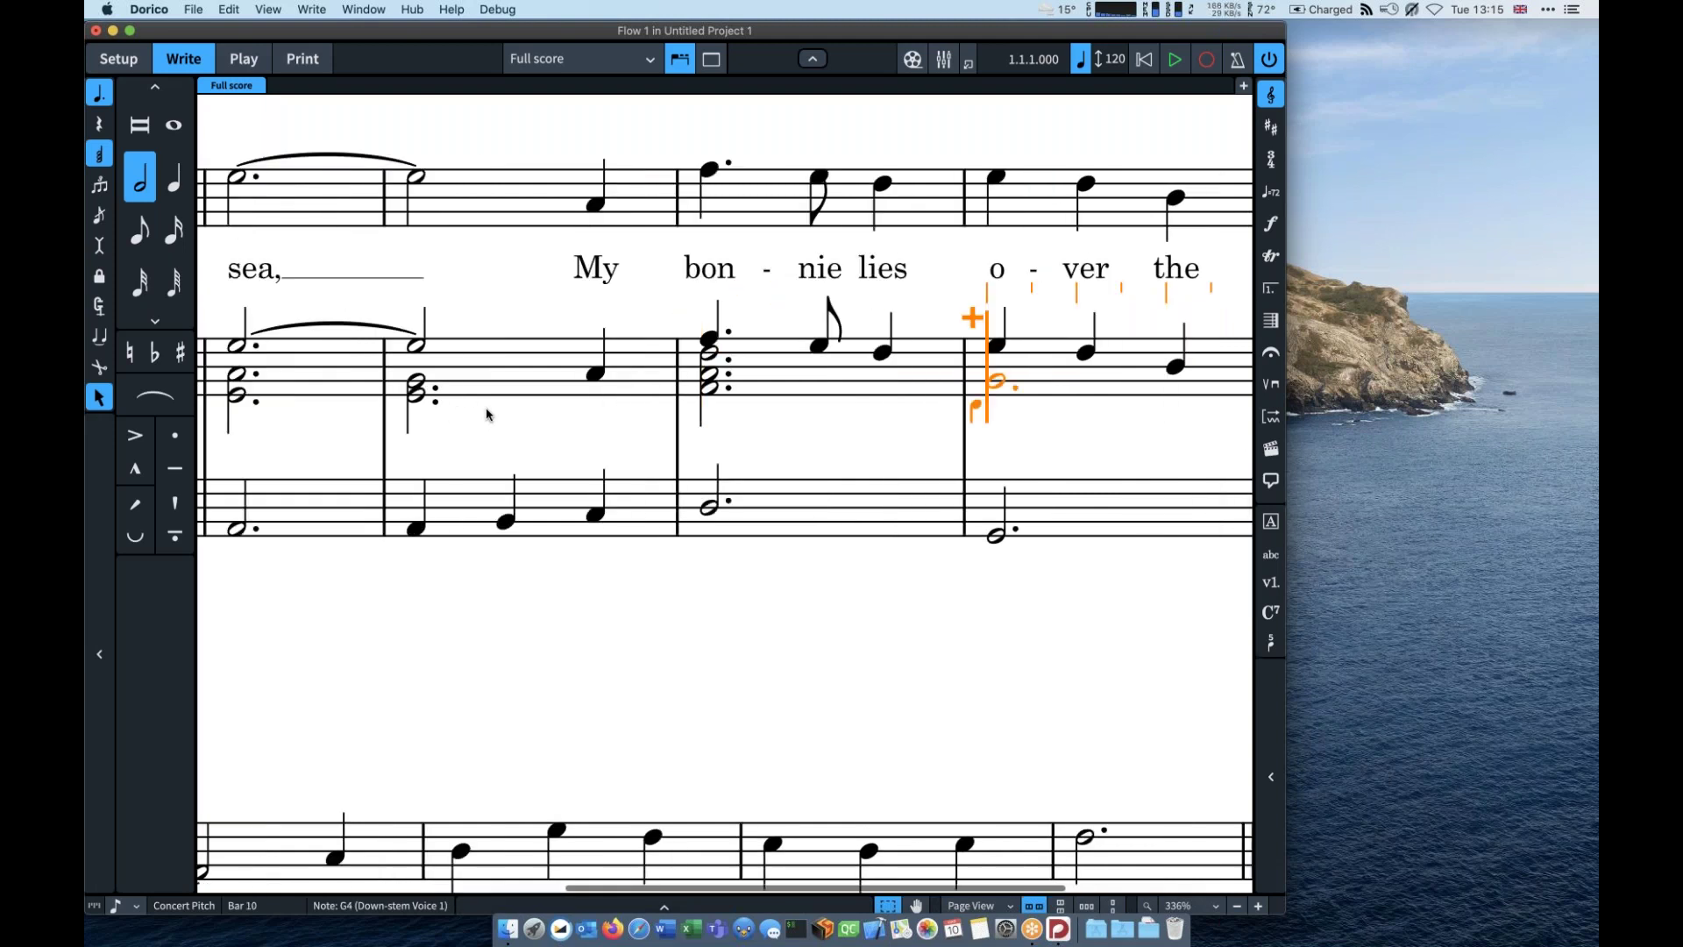
key("Right")
Step: Add the dotted half note chords D–F♯, A–D and D–G in bars 11–13 below the piano melody
key("f")
key("Right")
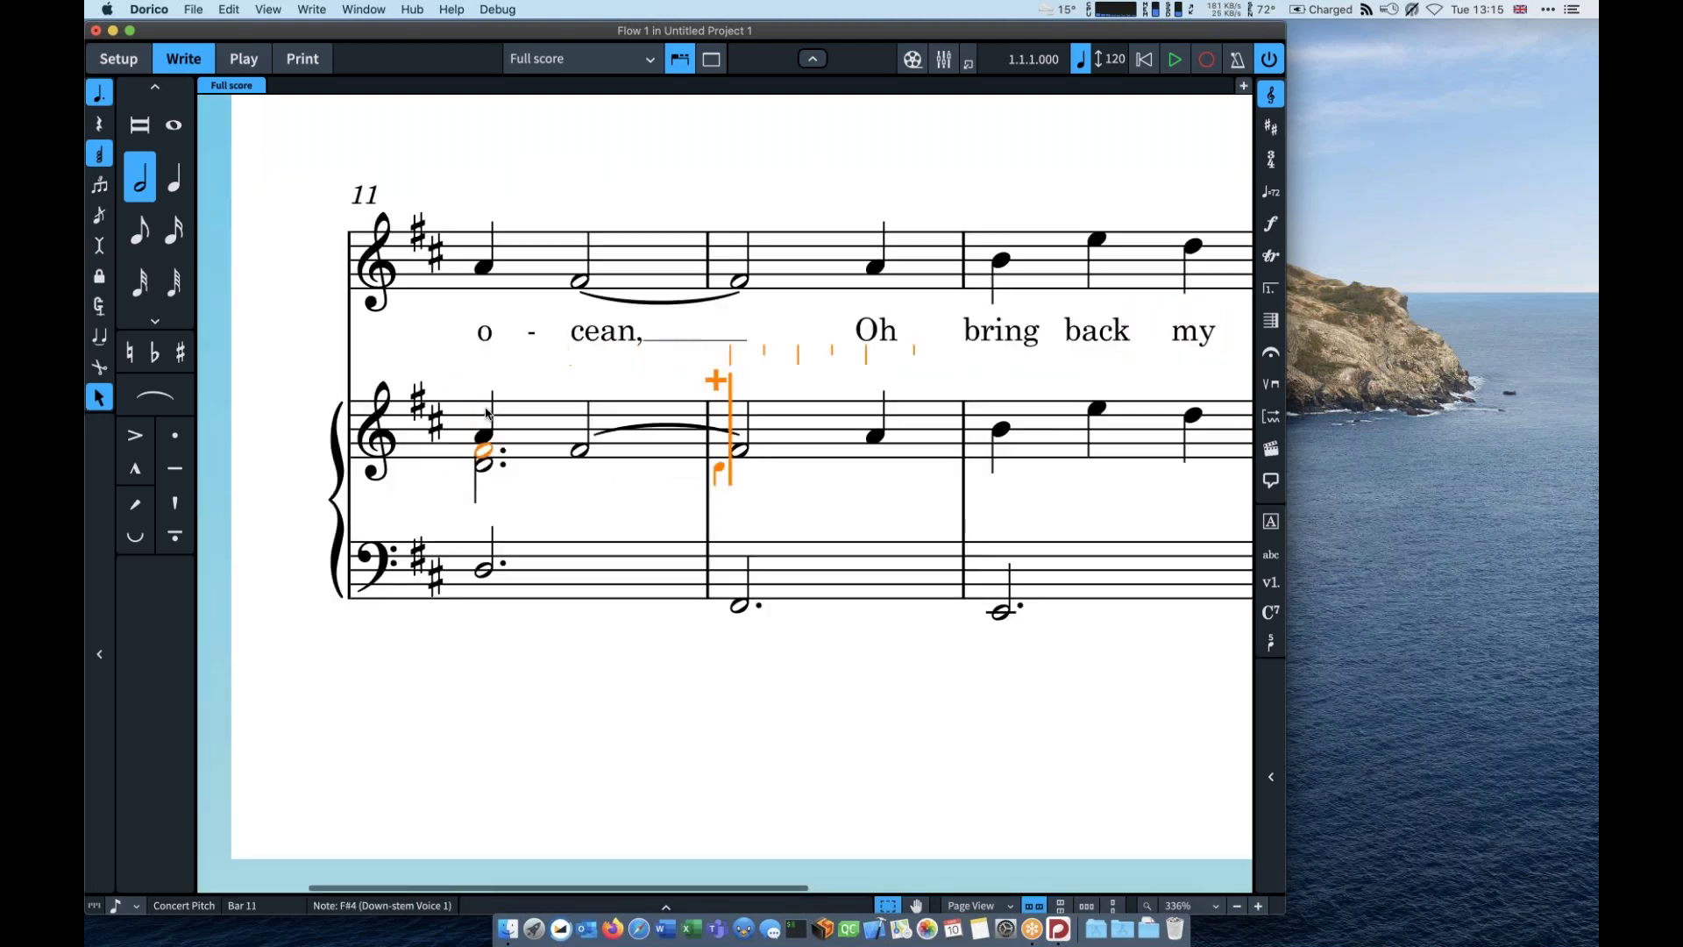
key("a")
key("Right")
key("b")
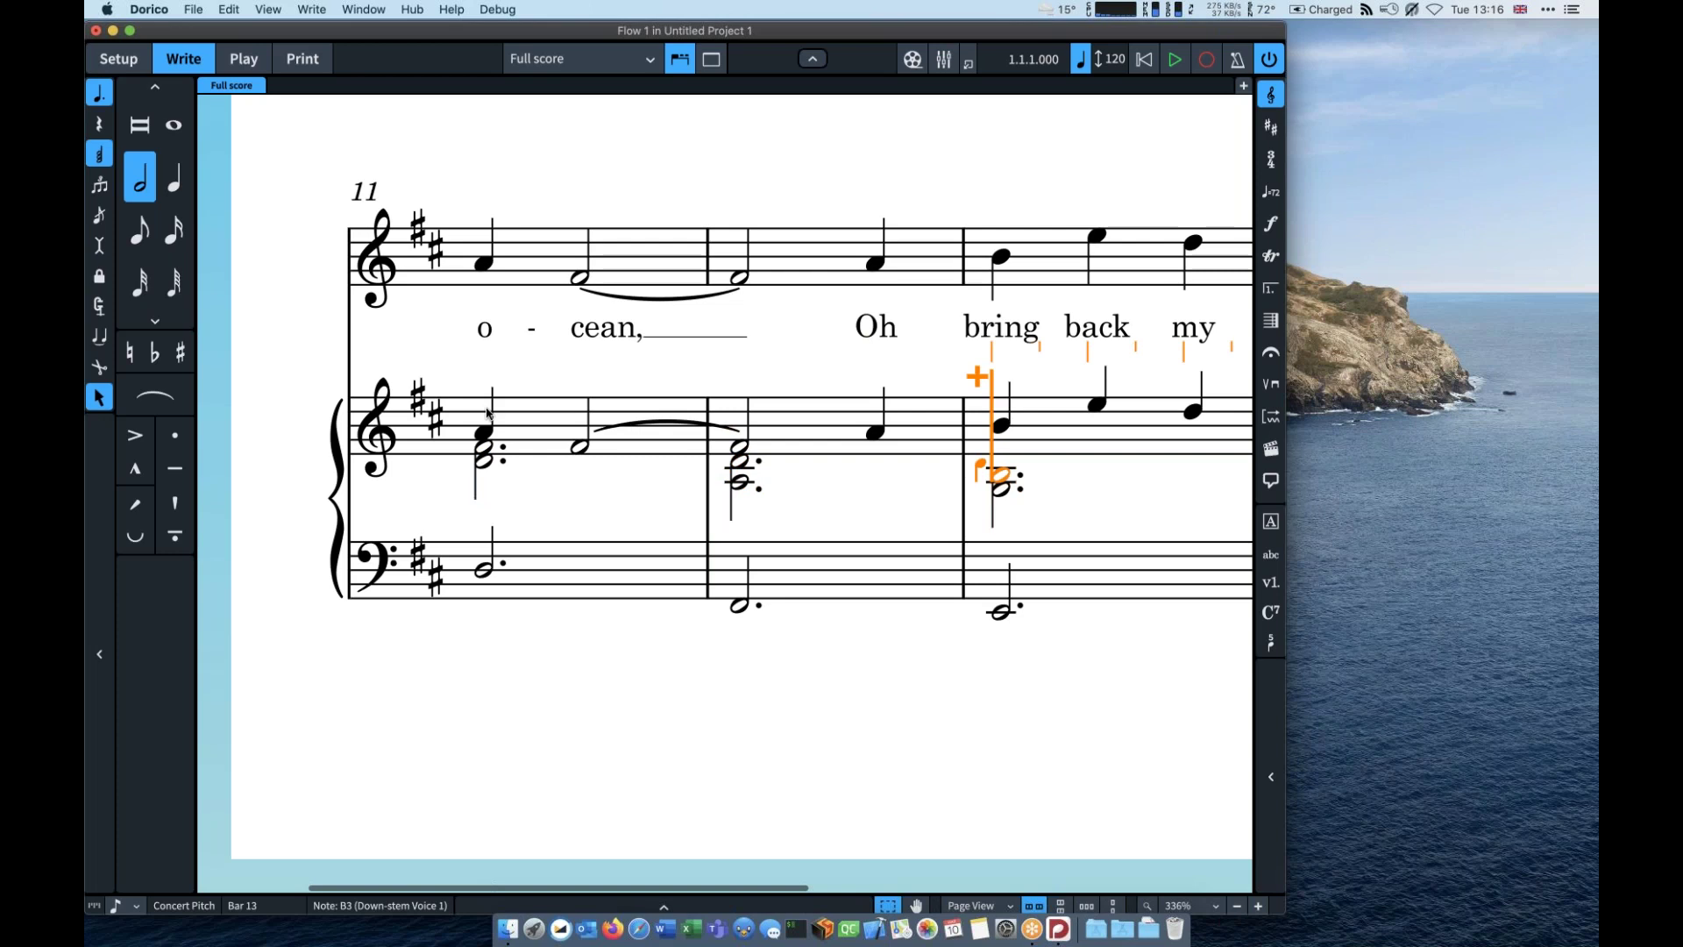
key("g")
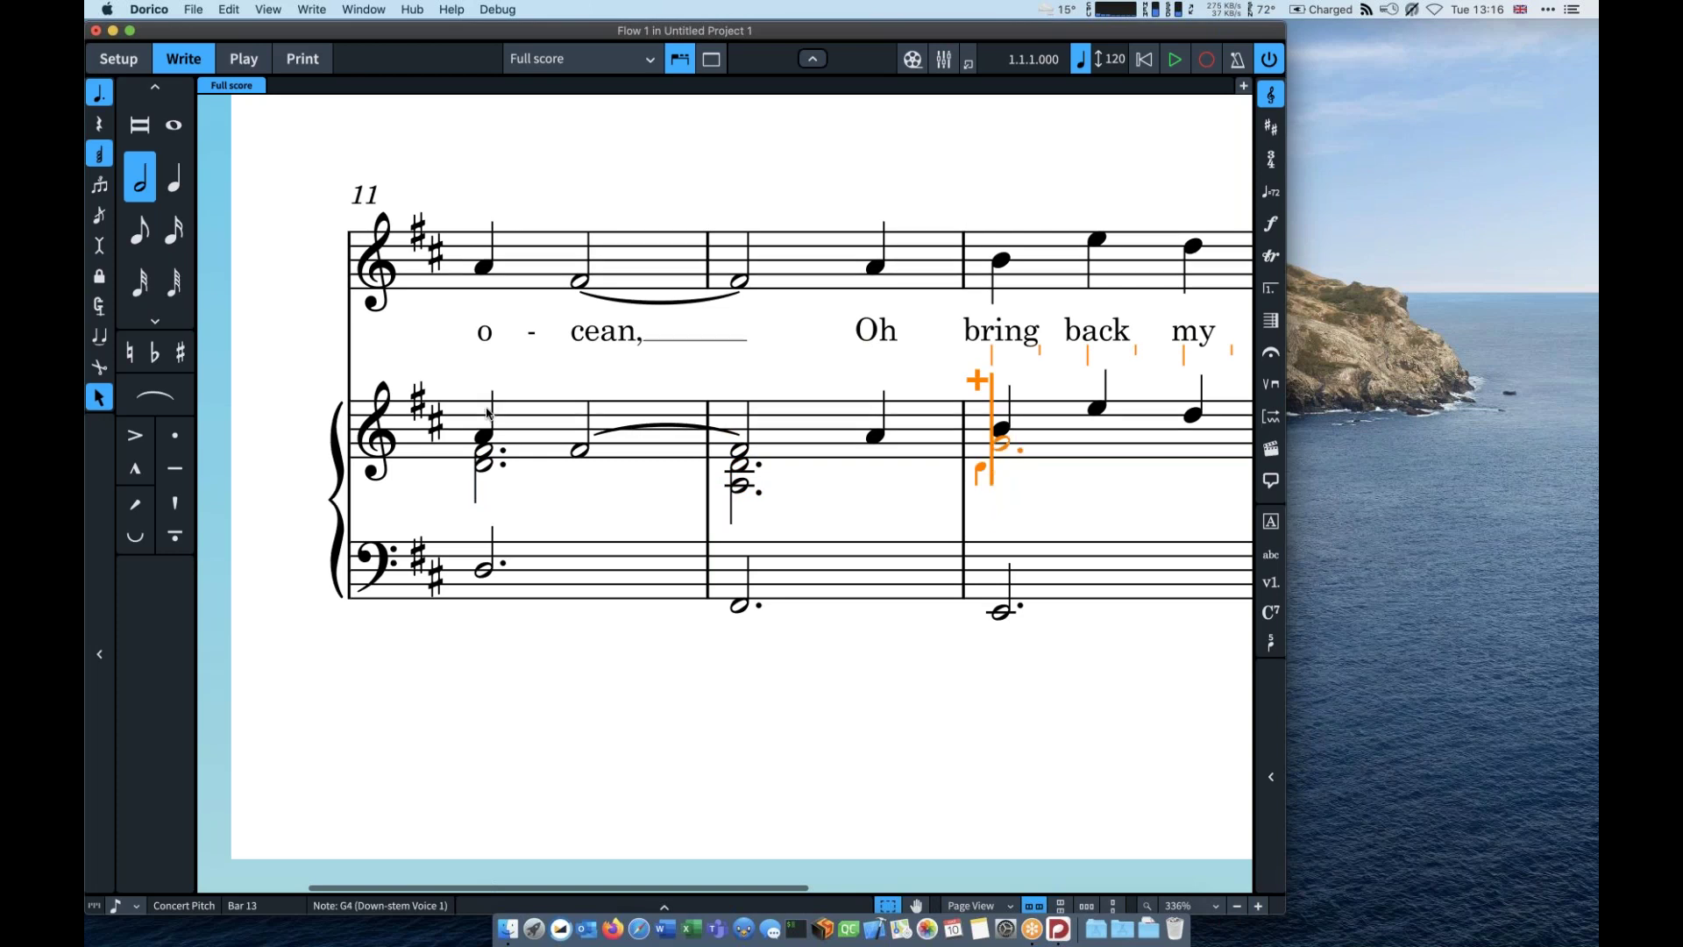
key("d")
key("space")
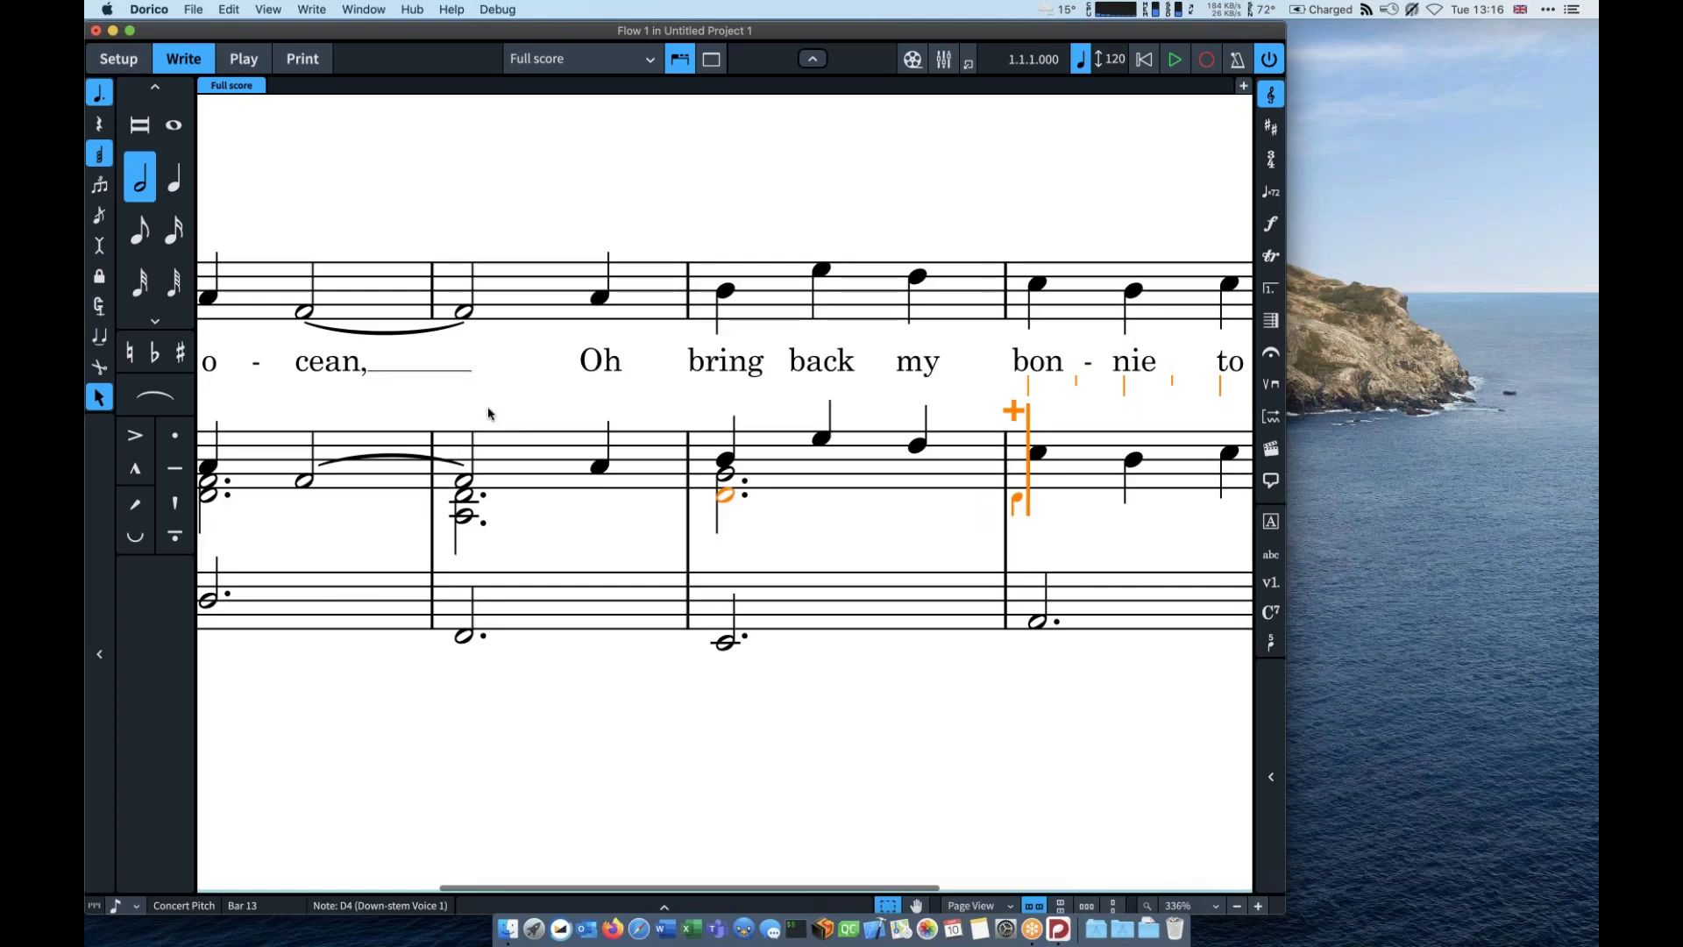
Step: Finish the accompaniment with dotted half note chords E–A in bar 14 and F♯–A in bar 15, and leave note input
key("e")
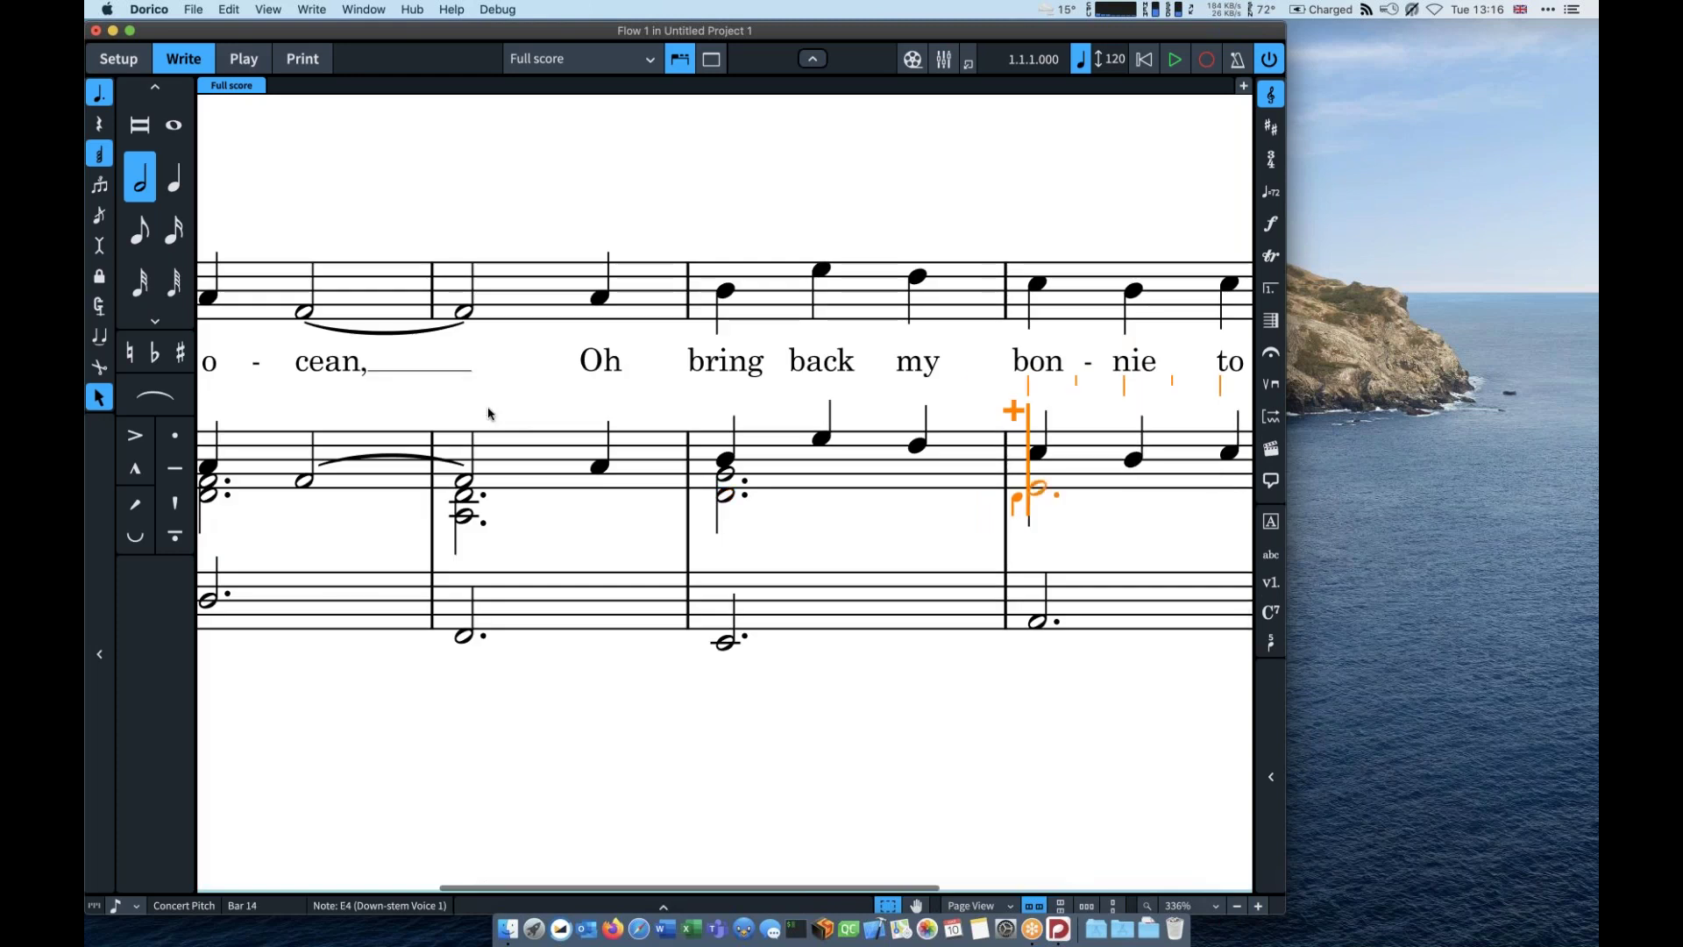
key("a")
key("space")
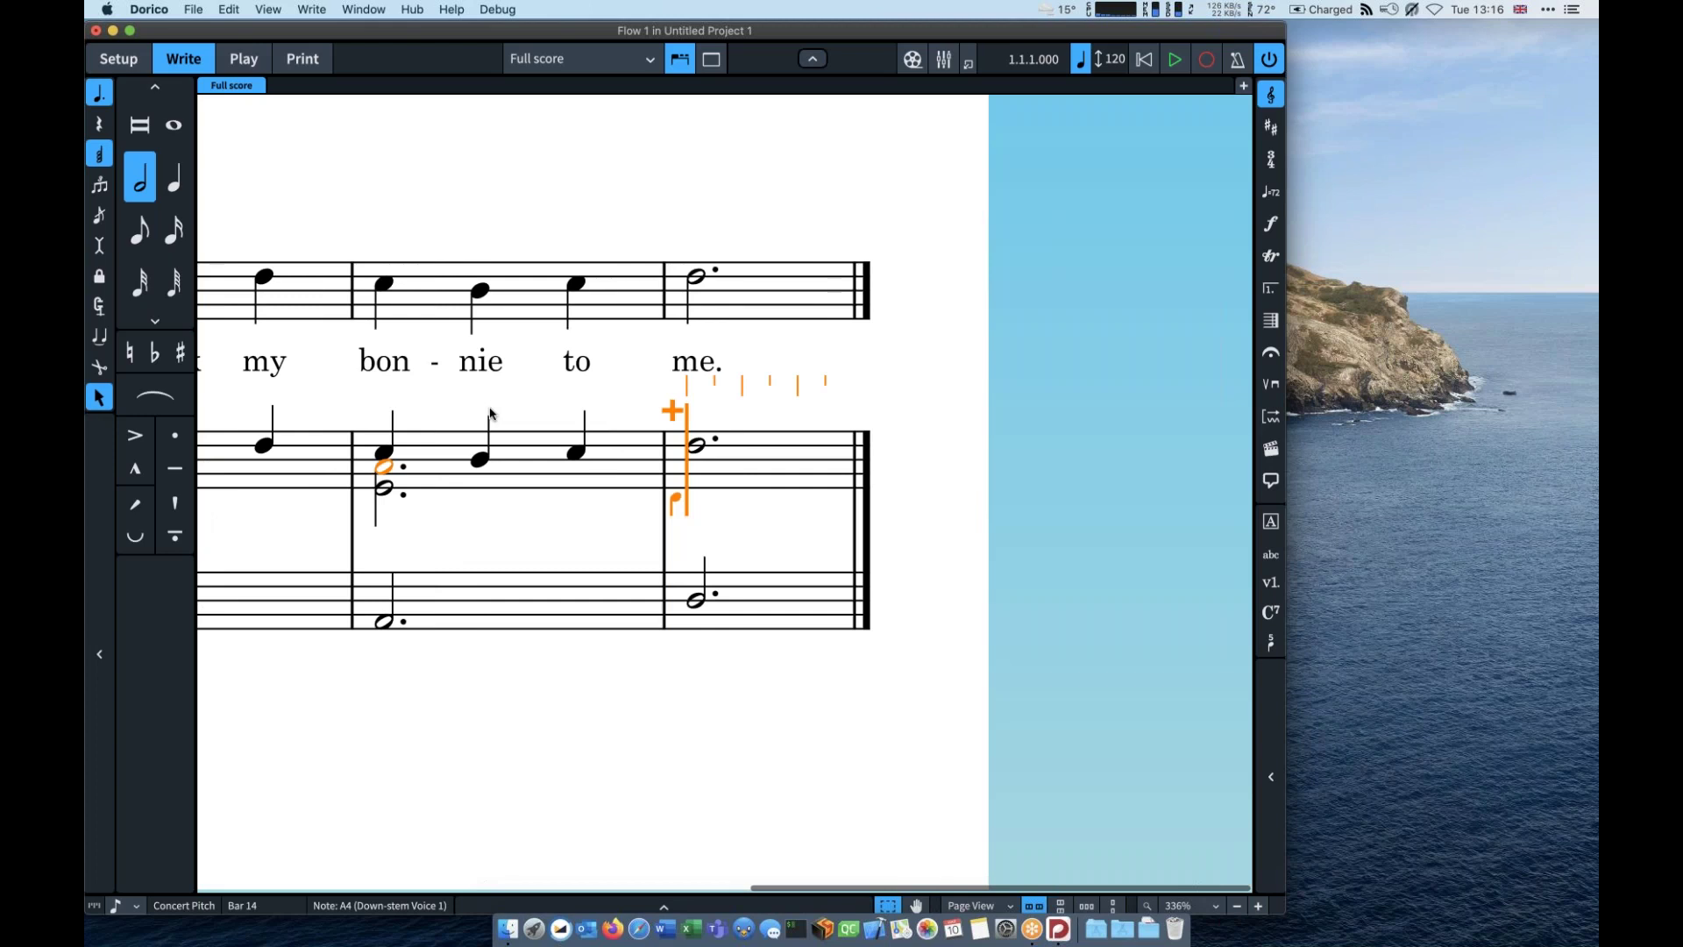
key("f")
key("a")
key("Escape")
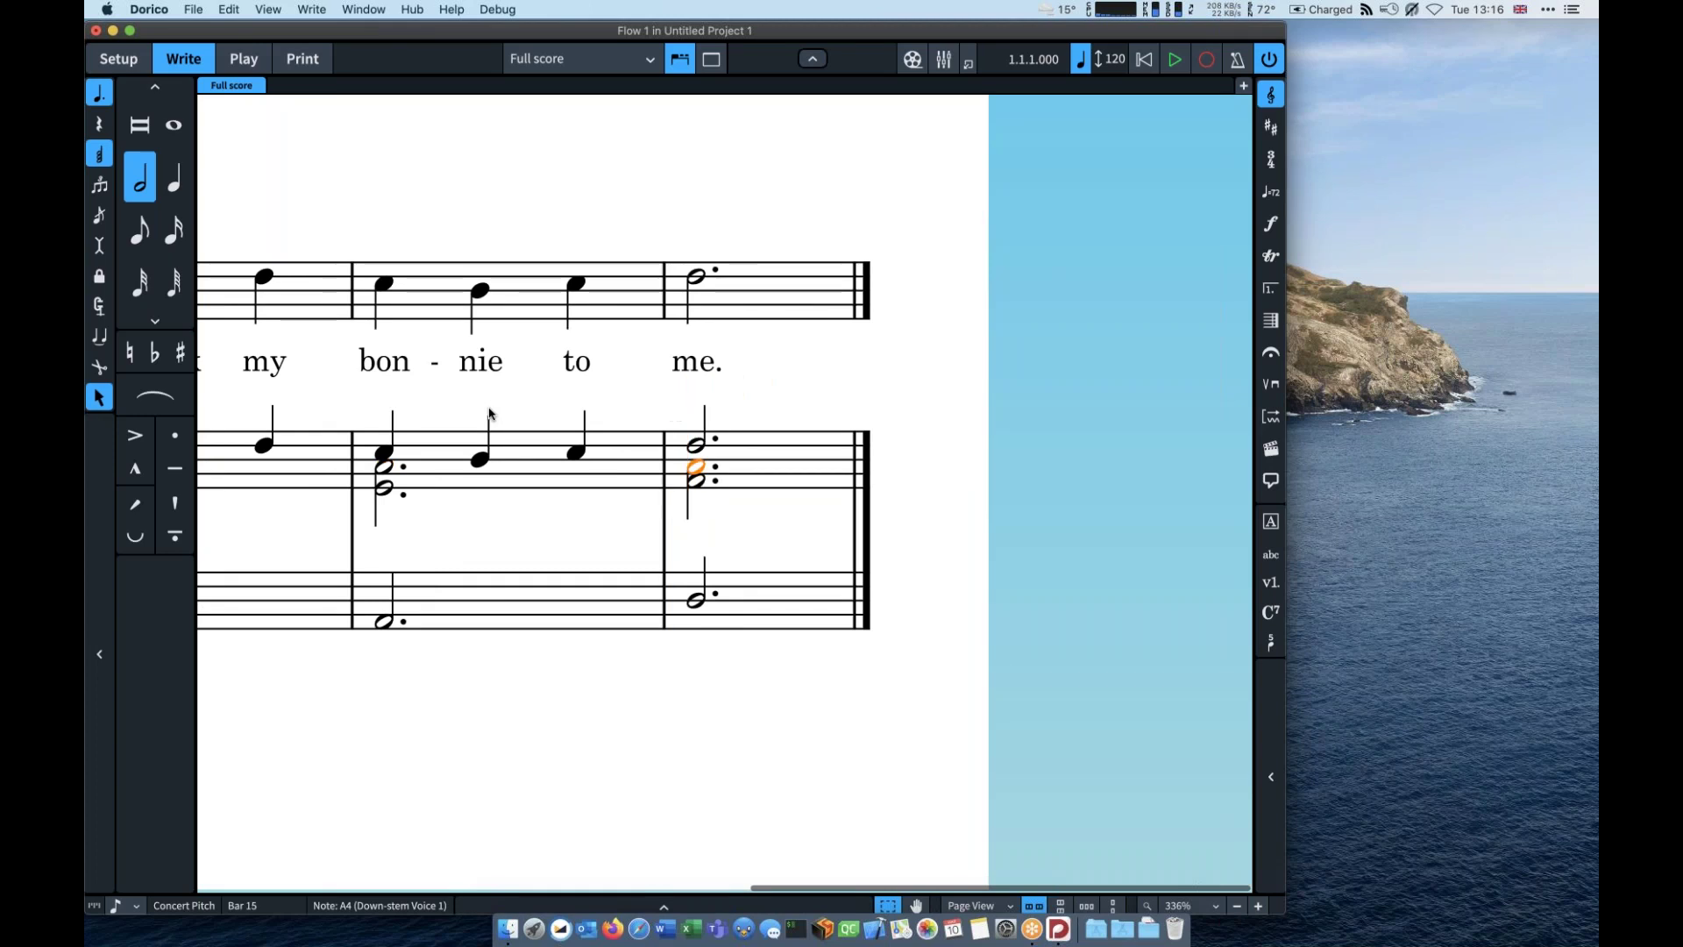
scroll(489, 414, "down", 1)
scroll(489, 413, "down", 3)
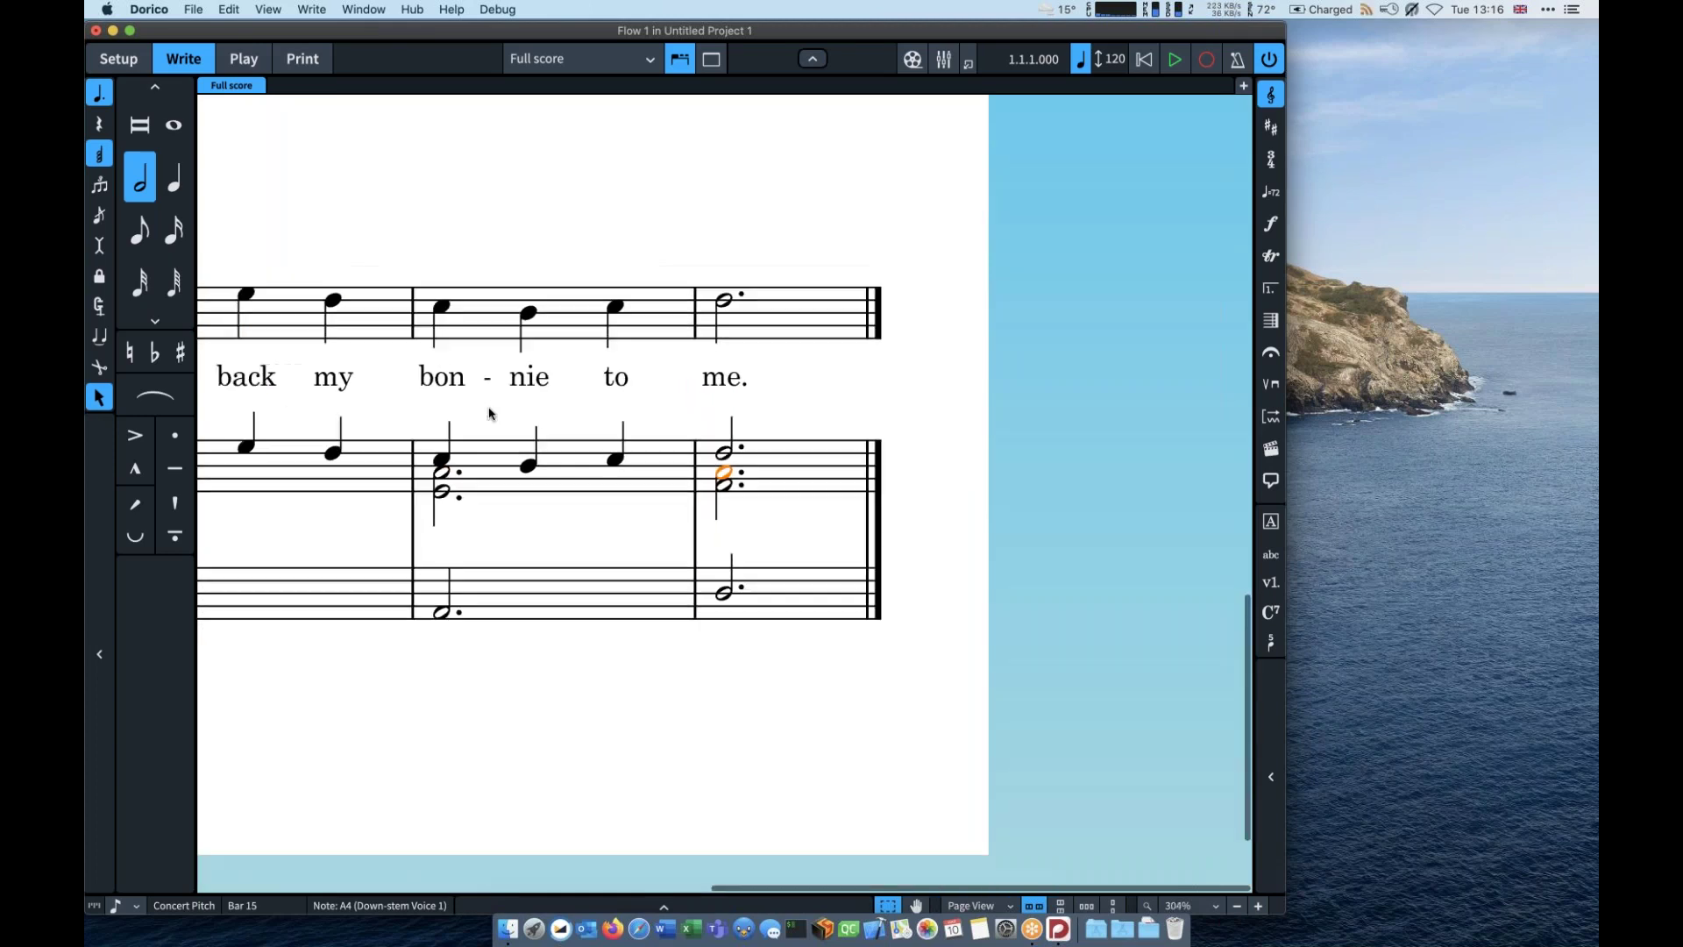
scroll(489, 414, "down", 2)
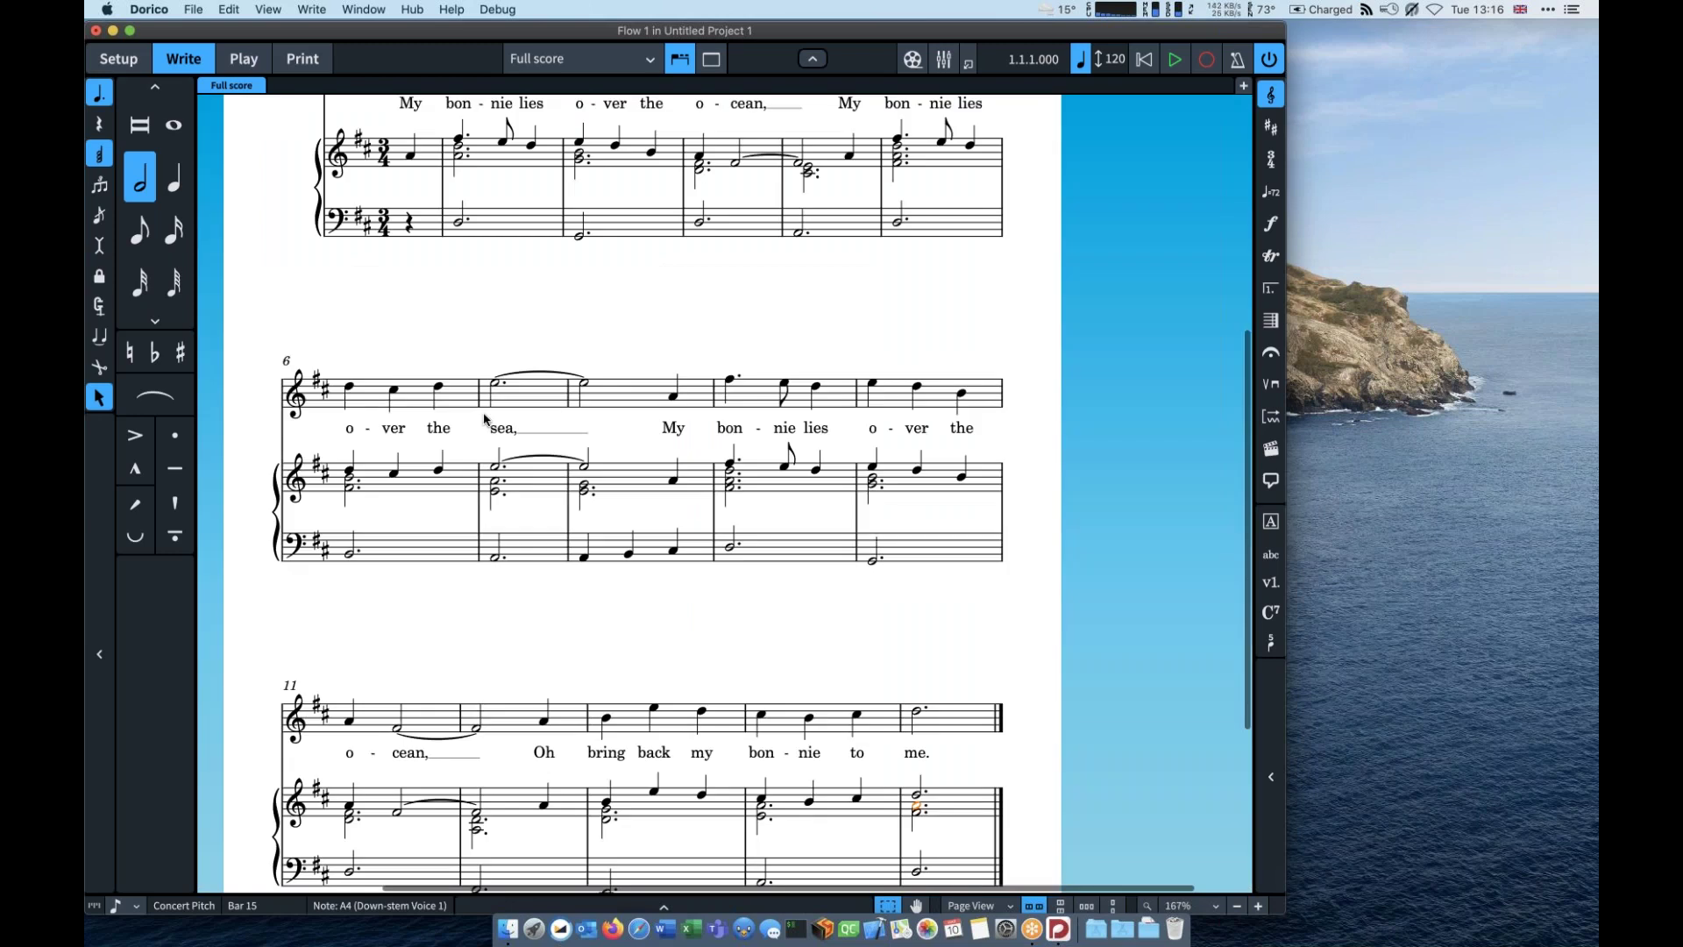
scroll(485, 419, "up", 3)
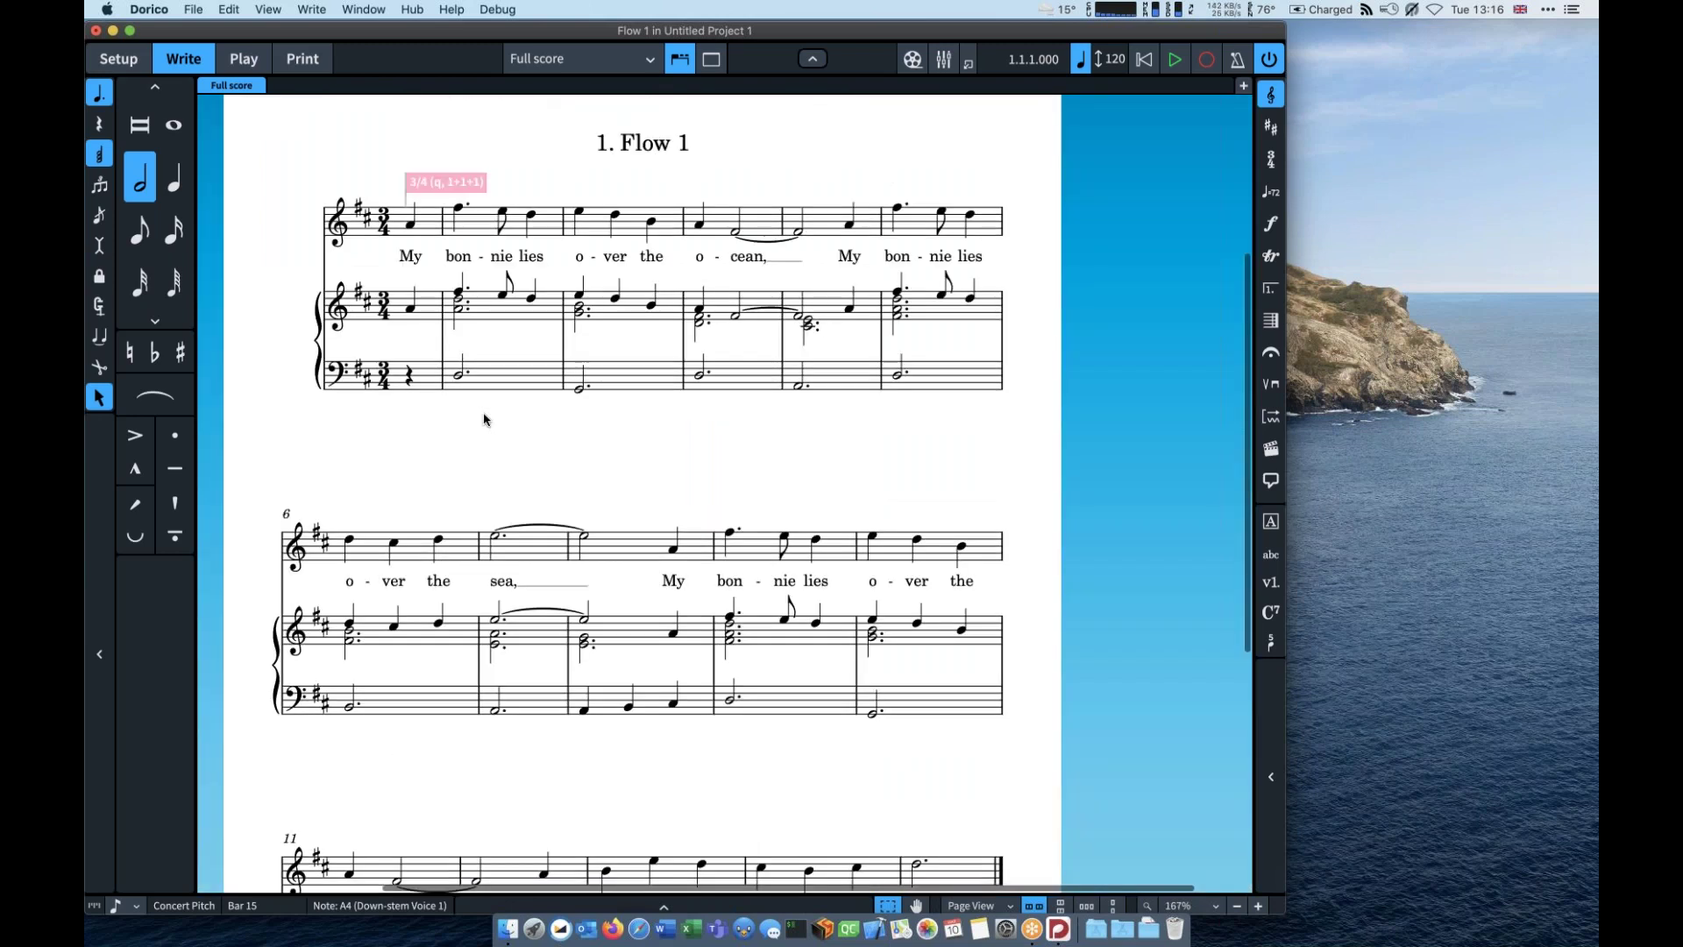
Step: Slur the first vocal phrase from the pickup A to the tied F♯ in bar 4, shortening and re-extending the slur's end
scroll(485, 419, "up", 1)
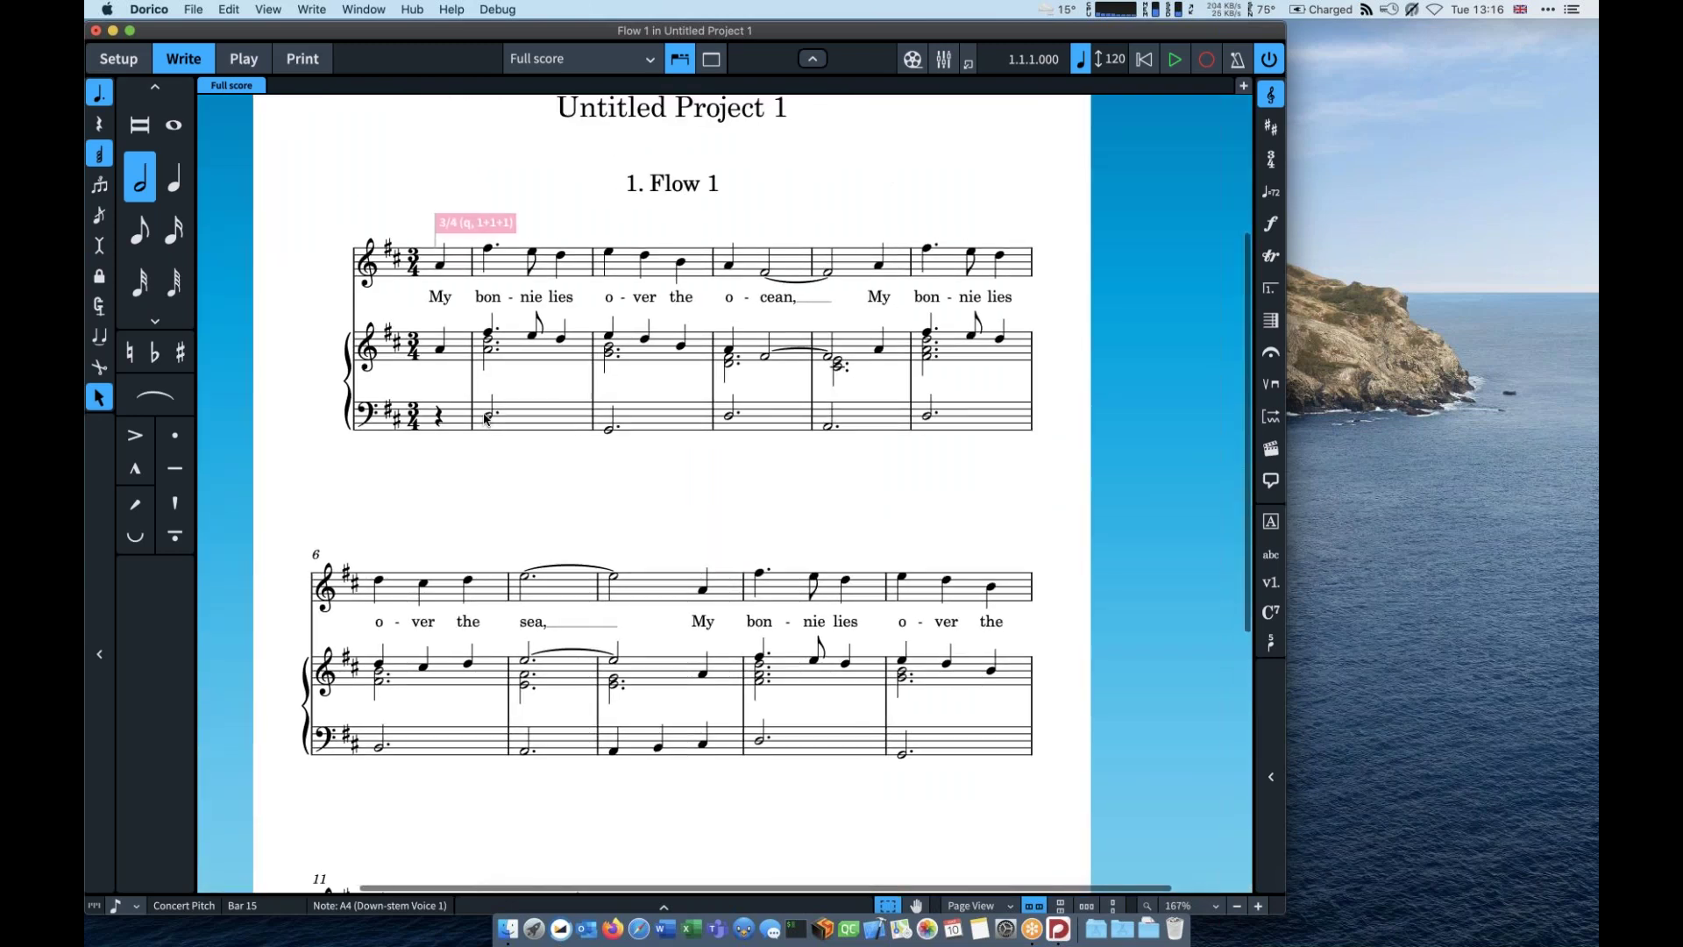
left_click(440, 268)
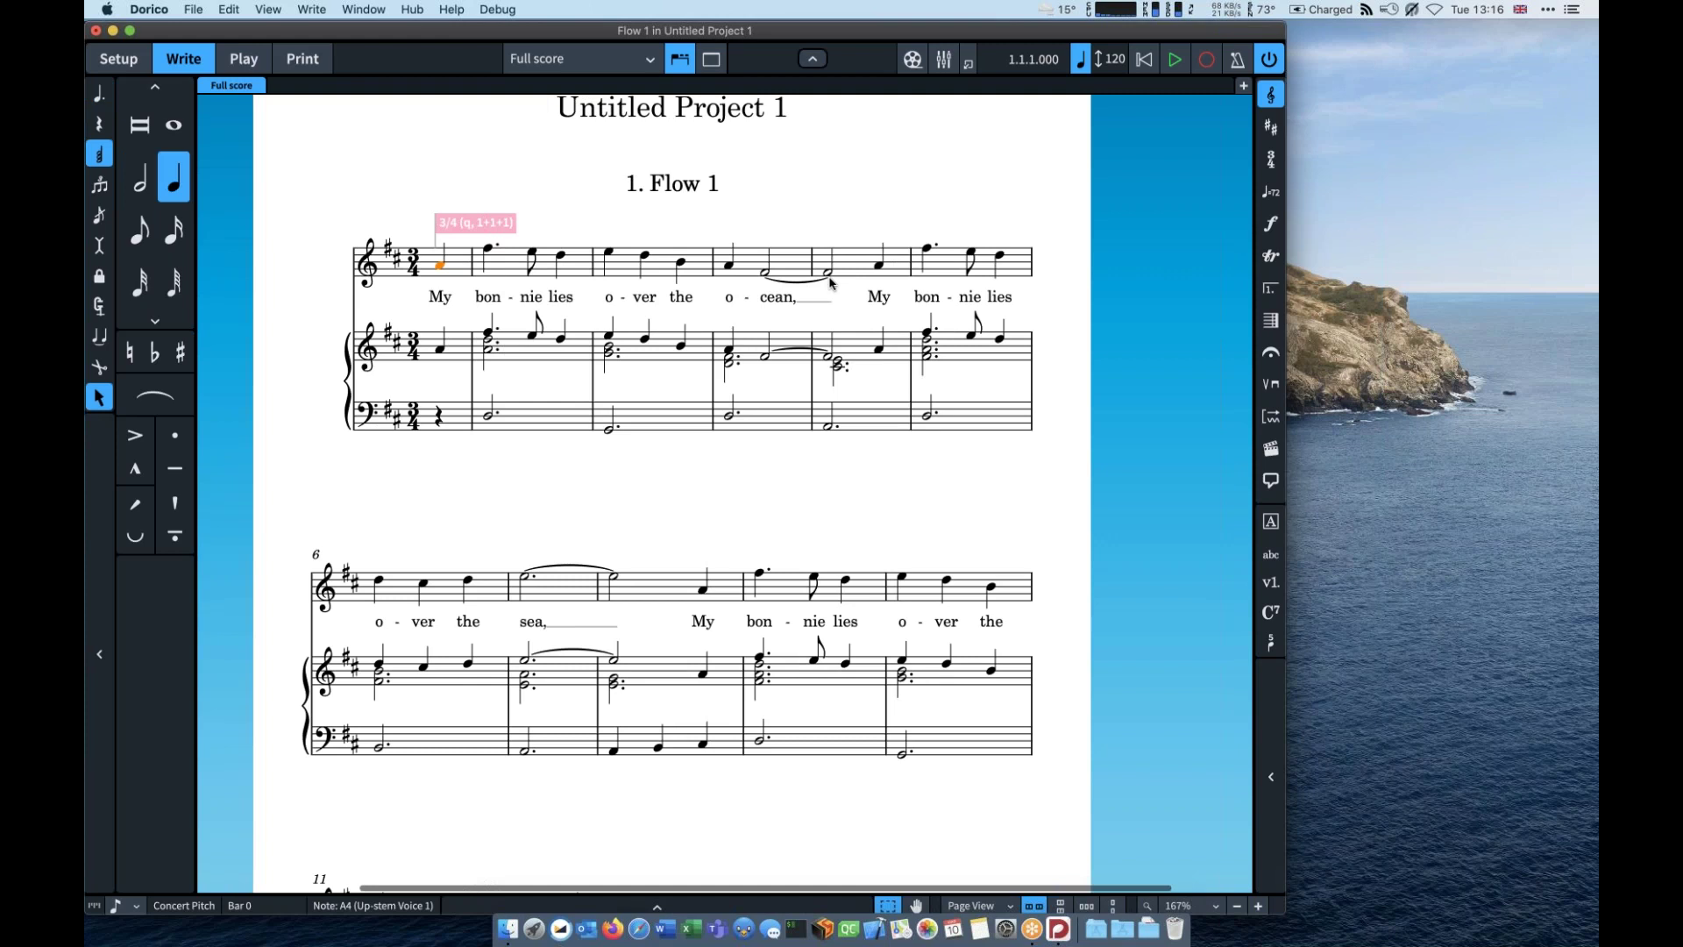
left_click(830, 279, "shift")
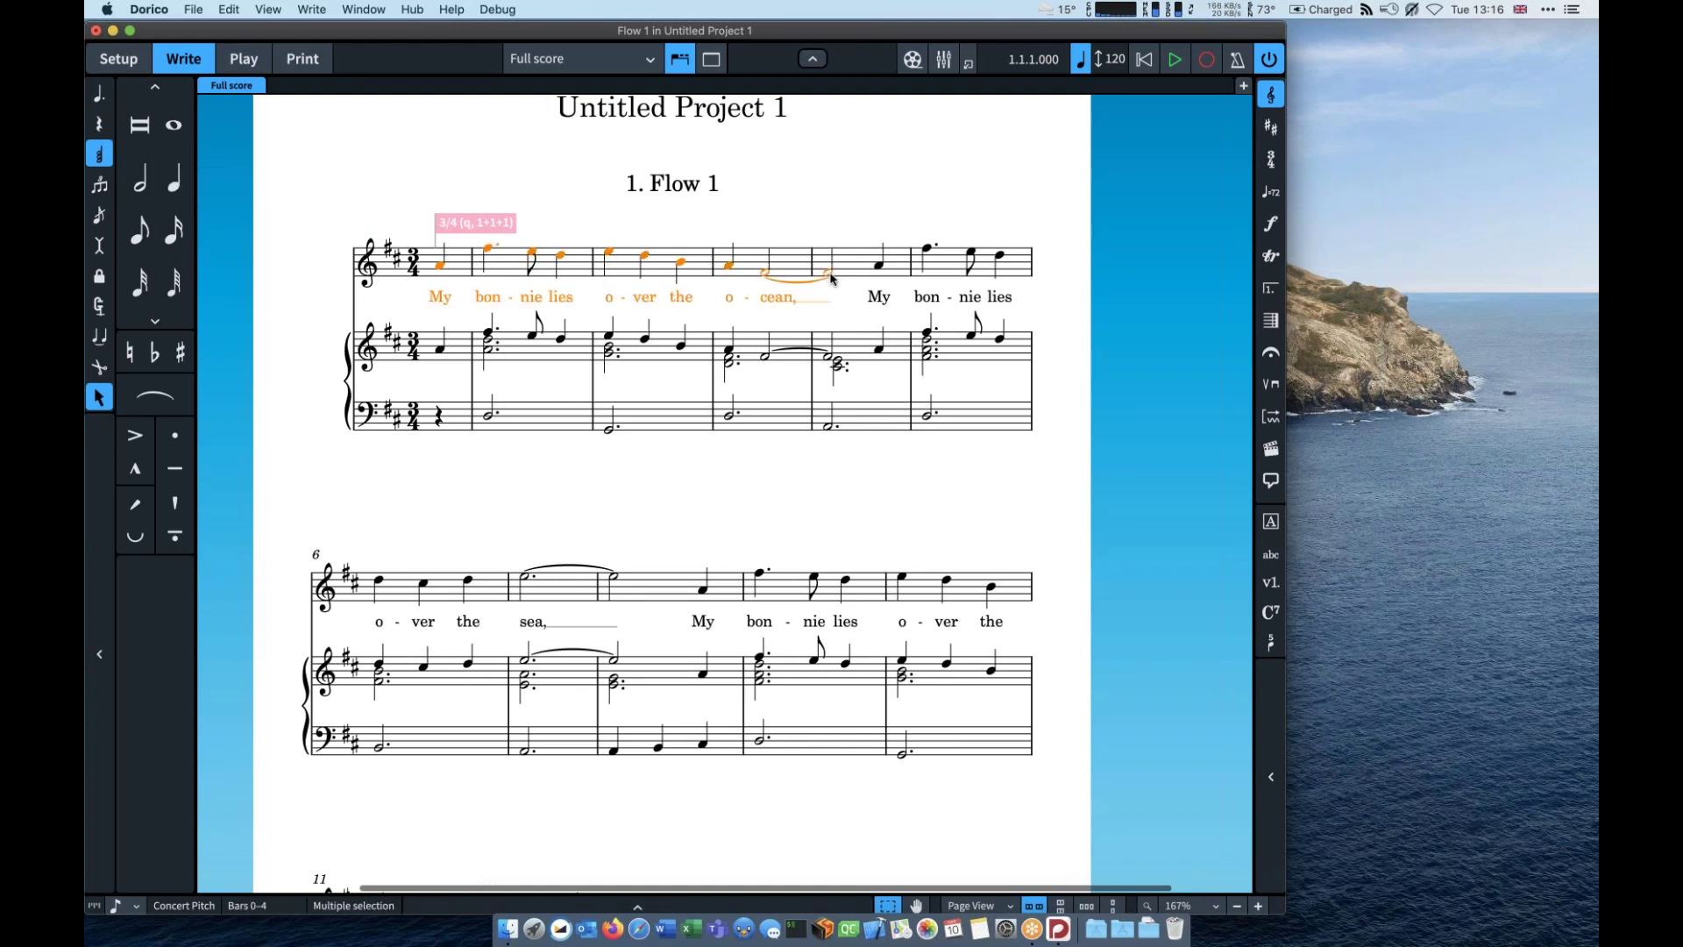
key("s")
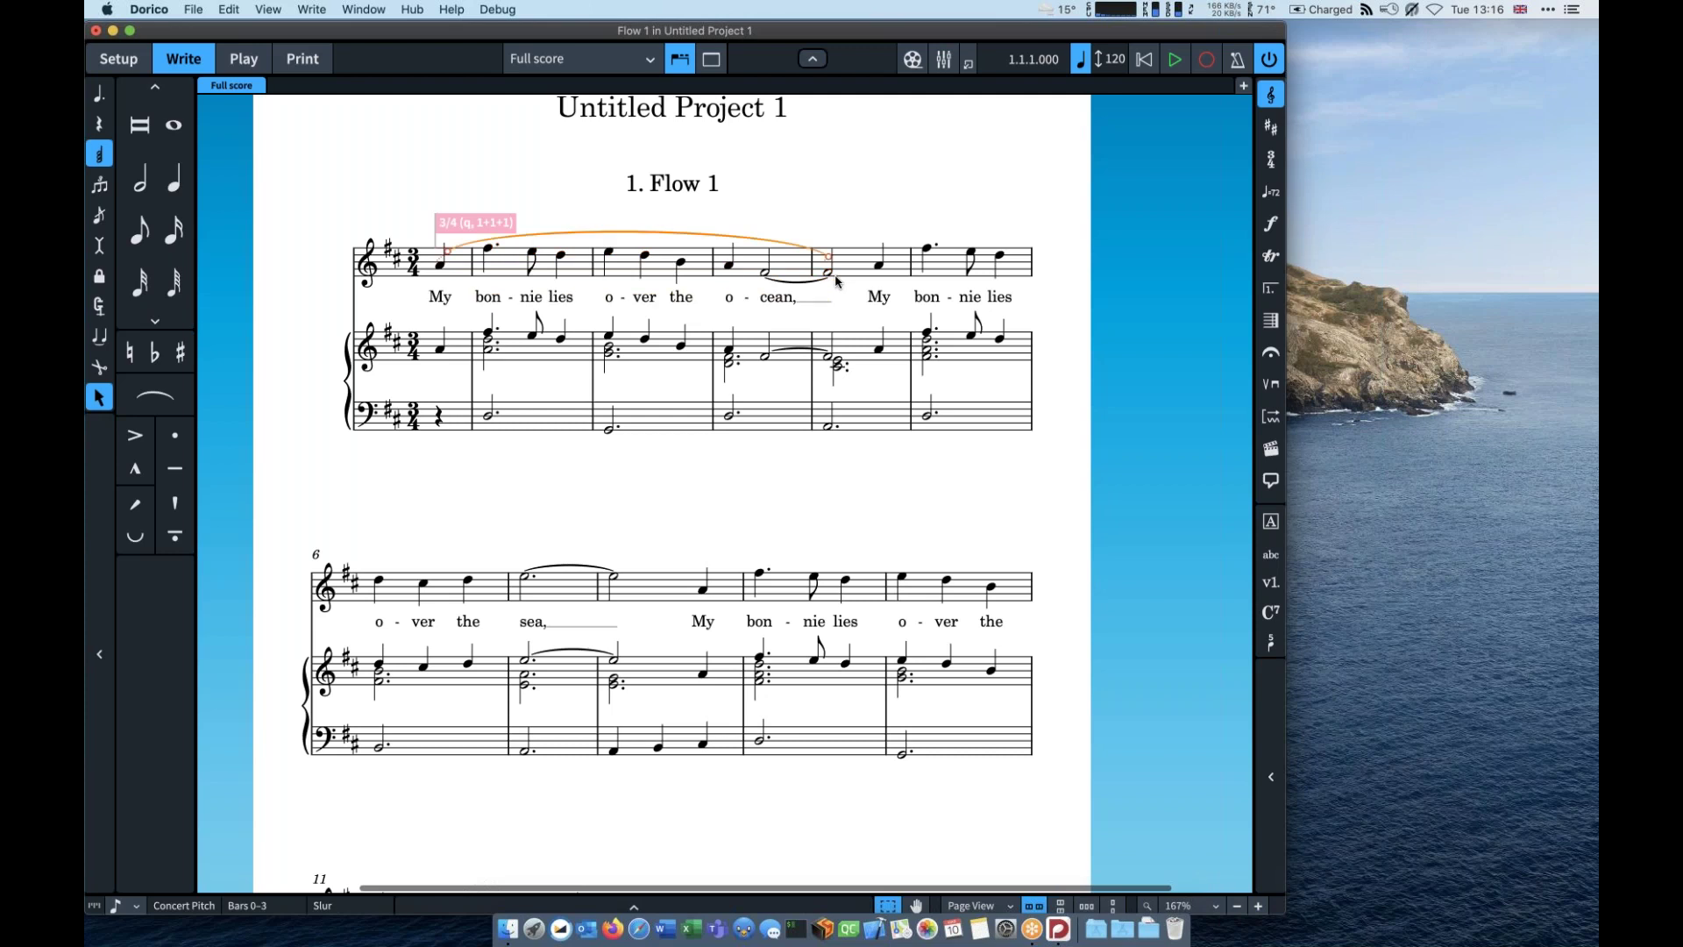
key("shift+alt+Left")
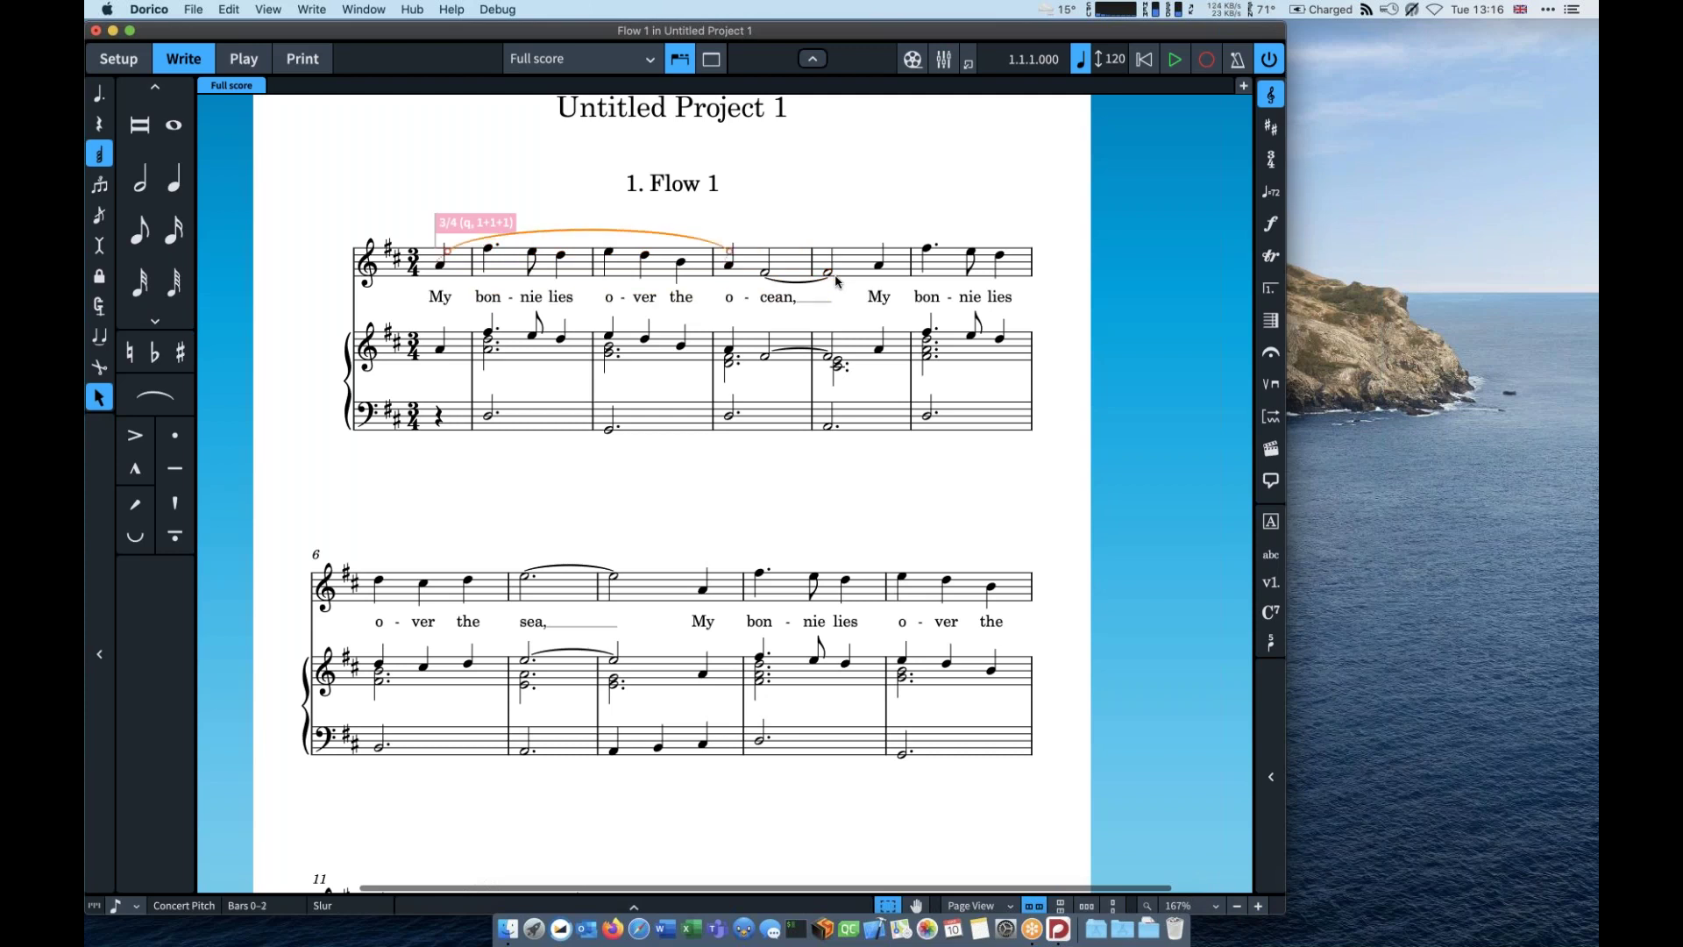
key("shift+alt+Left")
key("shift+alt+Right")
key("shift+alt+Right")
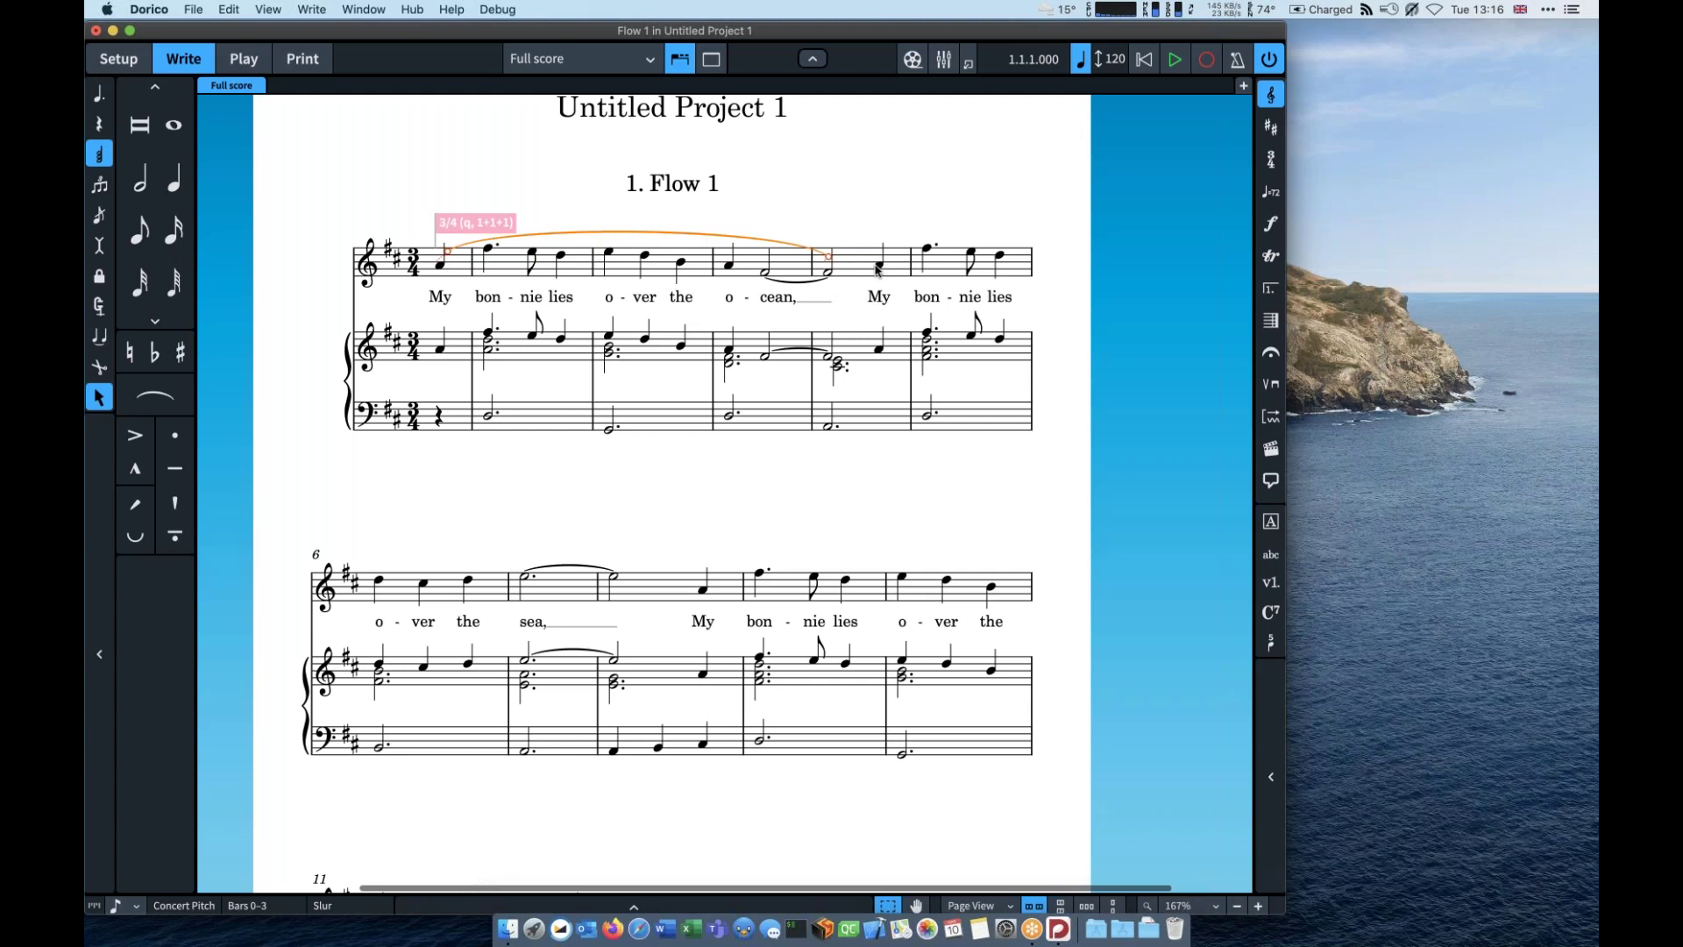
Step: Slur the second vocal phrase from the last A of bar 4 to the tied E in bar 8
left_click(877, 267)
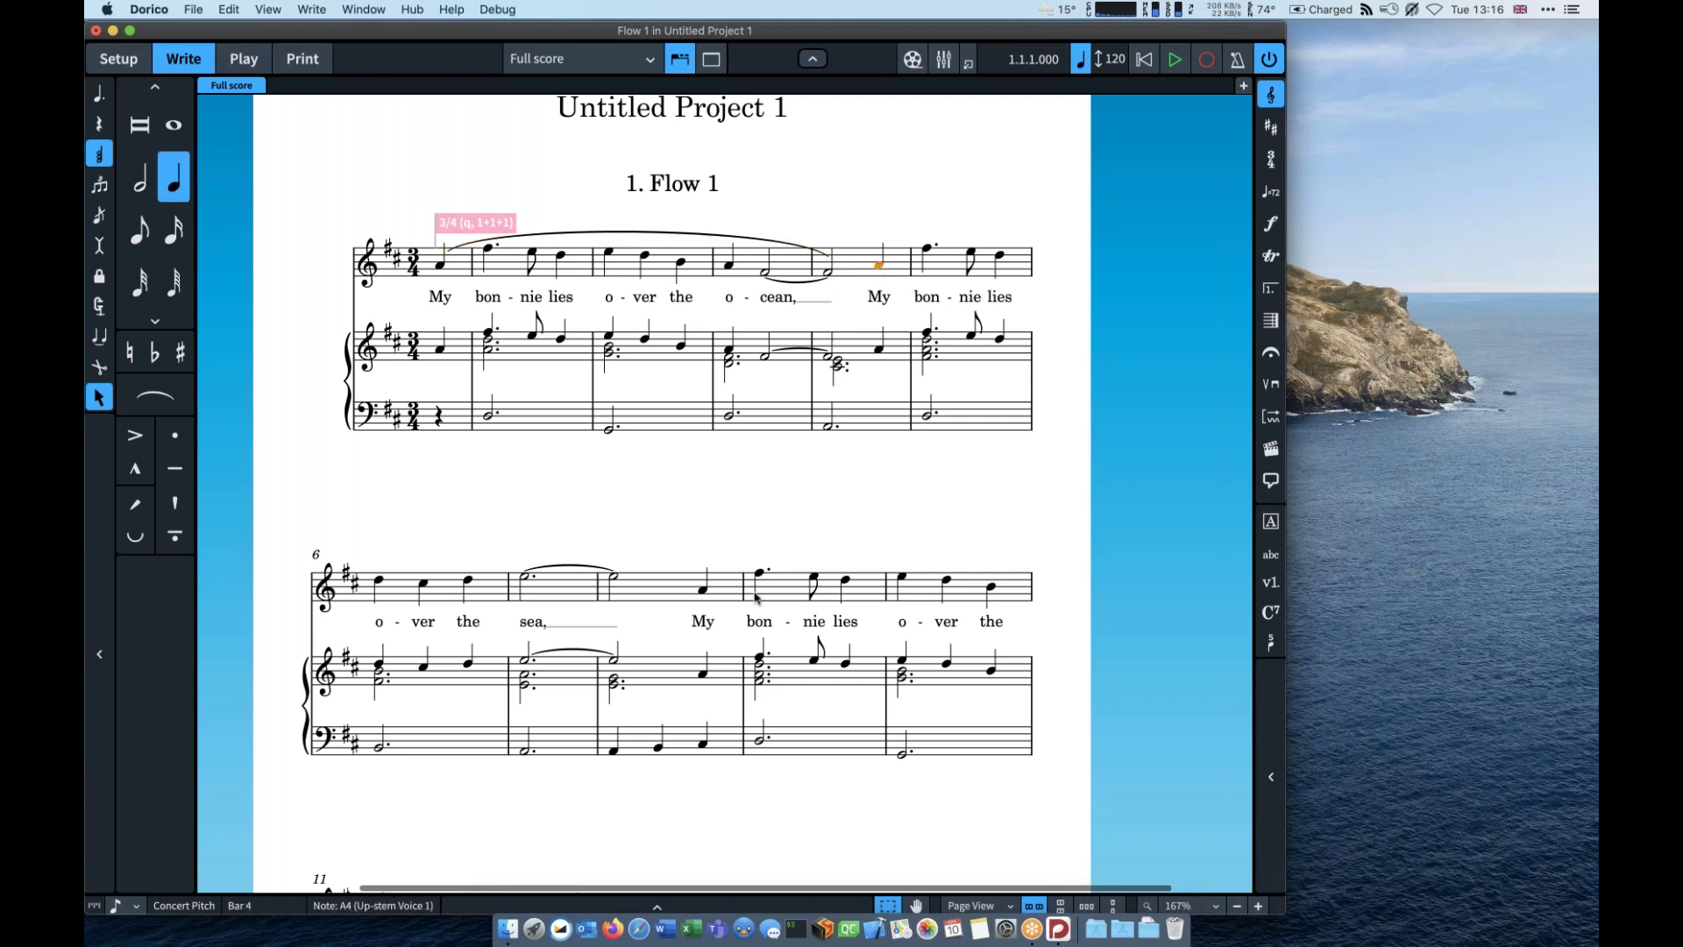
left_click(616, 583, "shift")
key("s")
Step: Slur the last two vocal phrases, from the A in bar 8 to the tied F♯ in bar 12 and from the following A to the final D
left_click(704, 598)
scroll(704, 598, "down", 4)
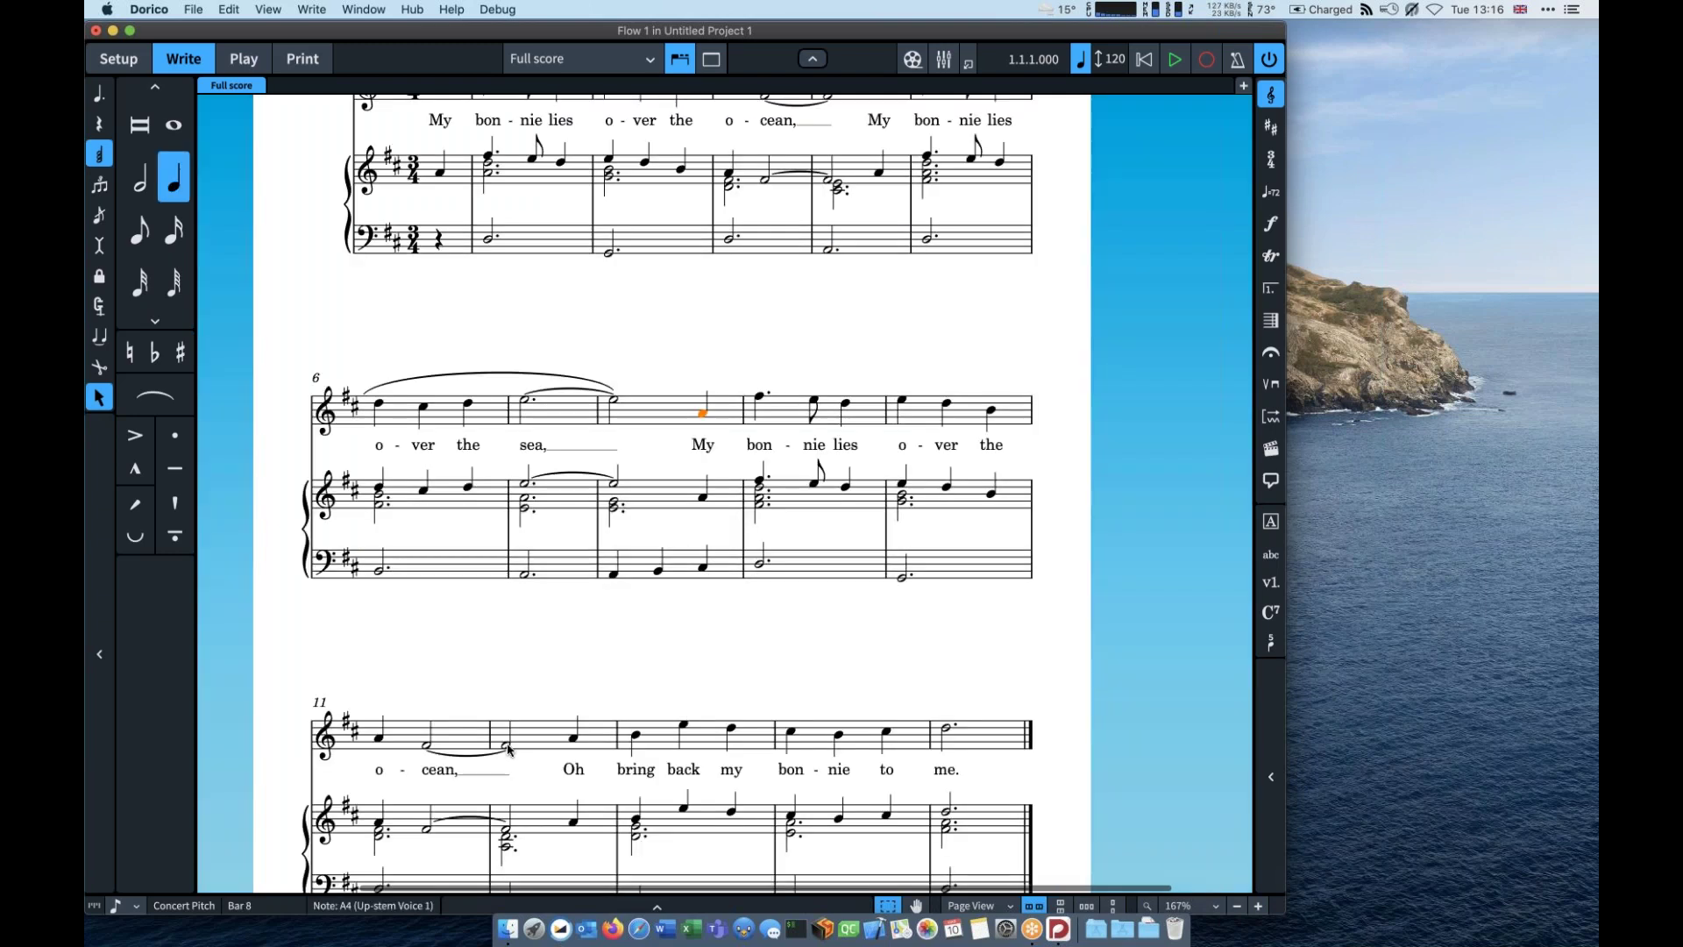
left_click(508, 748, "shift")
key("s")
key("Right")
left_click(938, 726)
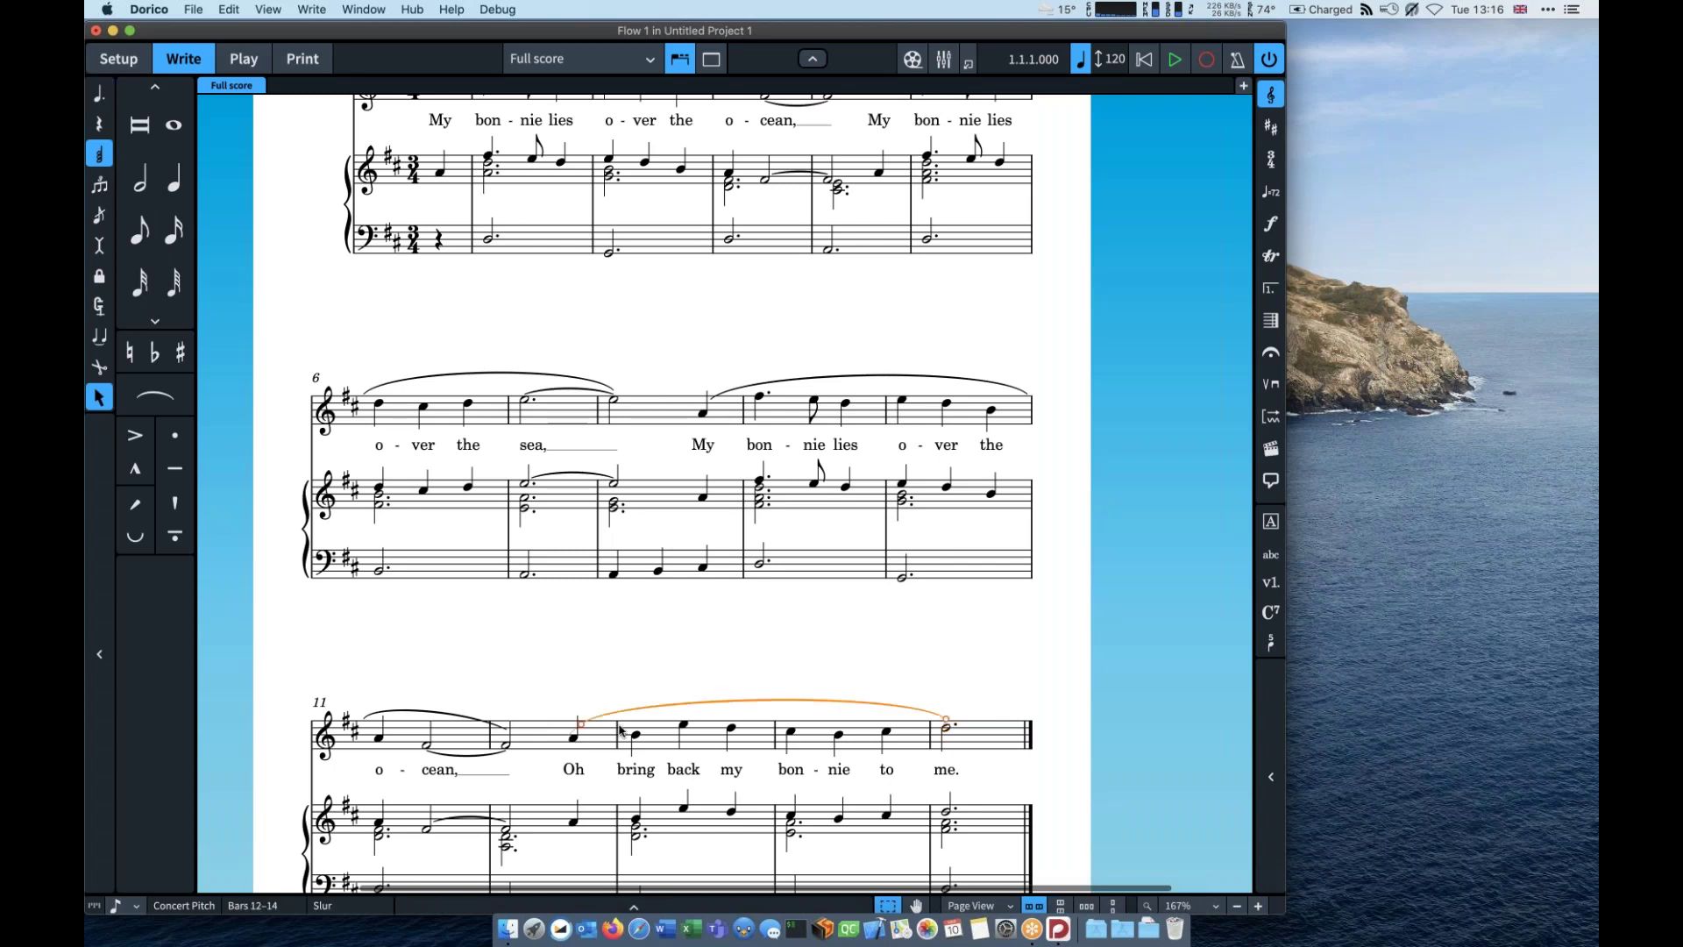
Step: Add an mp dynamic at the pickup to the vocal and both piano staves, and delete the one below the bass staff
scroll(743, 642, "up", 1)
scroll(743, 643, "up", 5)
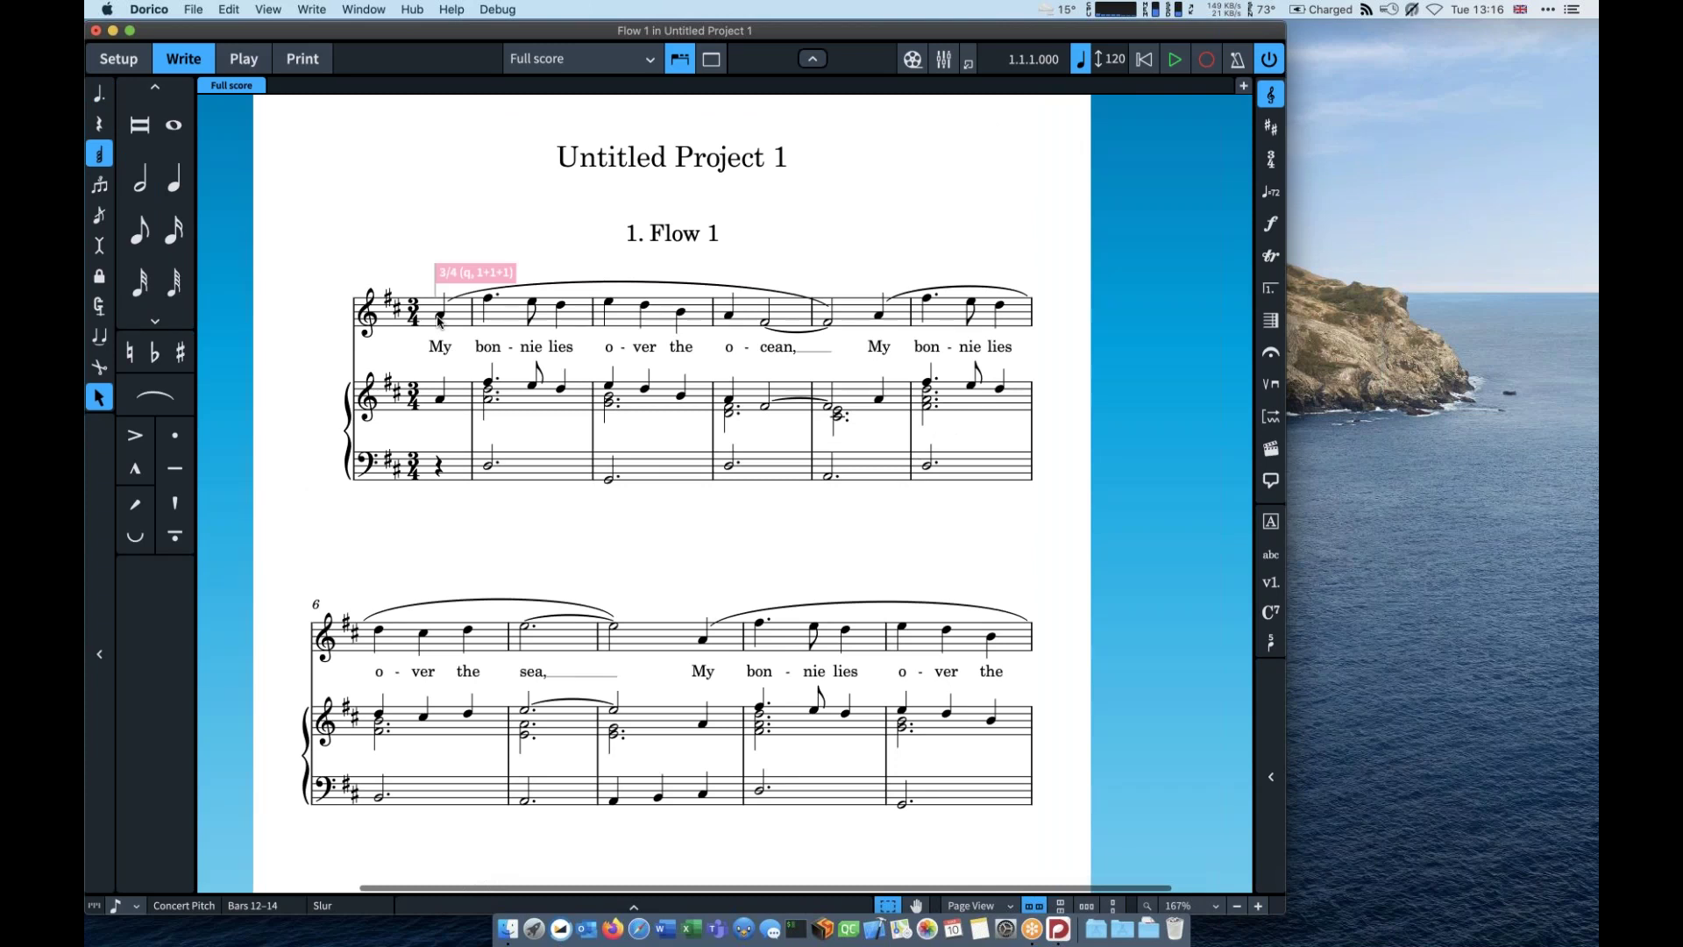
left_click(440, 318)
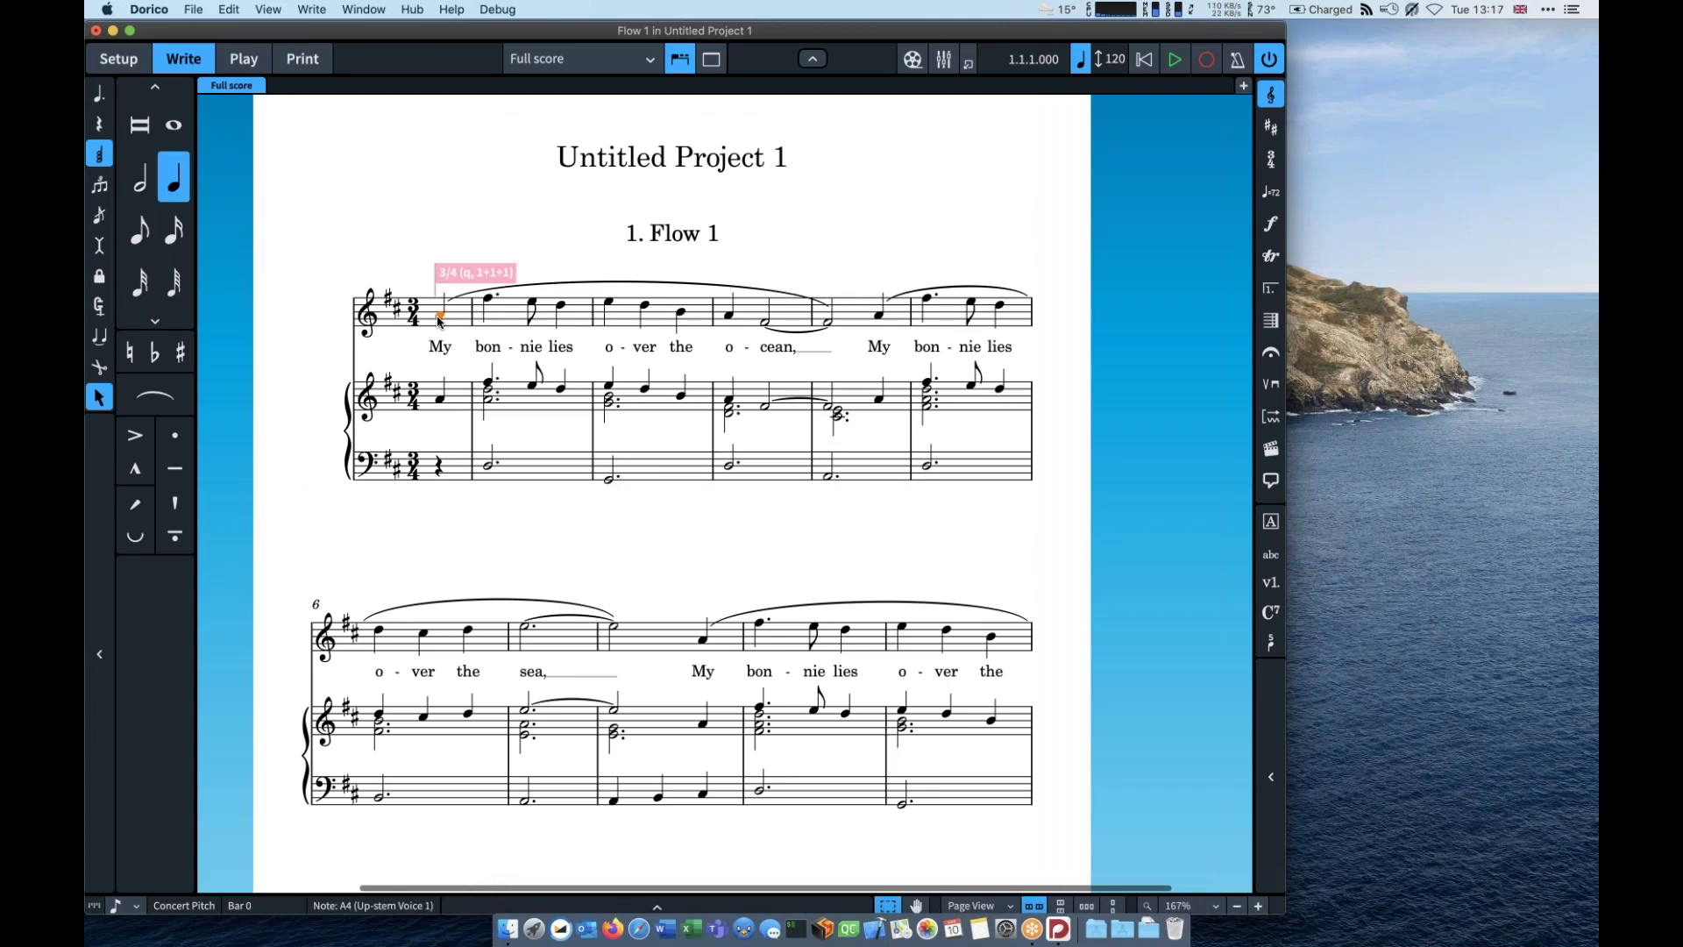
key("Return")
key("shift+Down")
key("shift+Down")
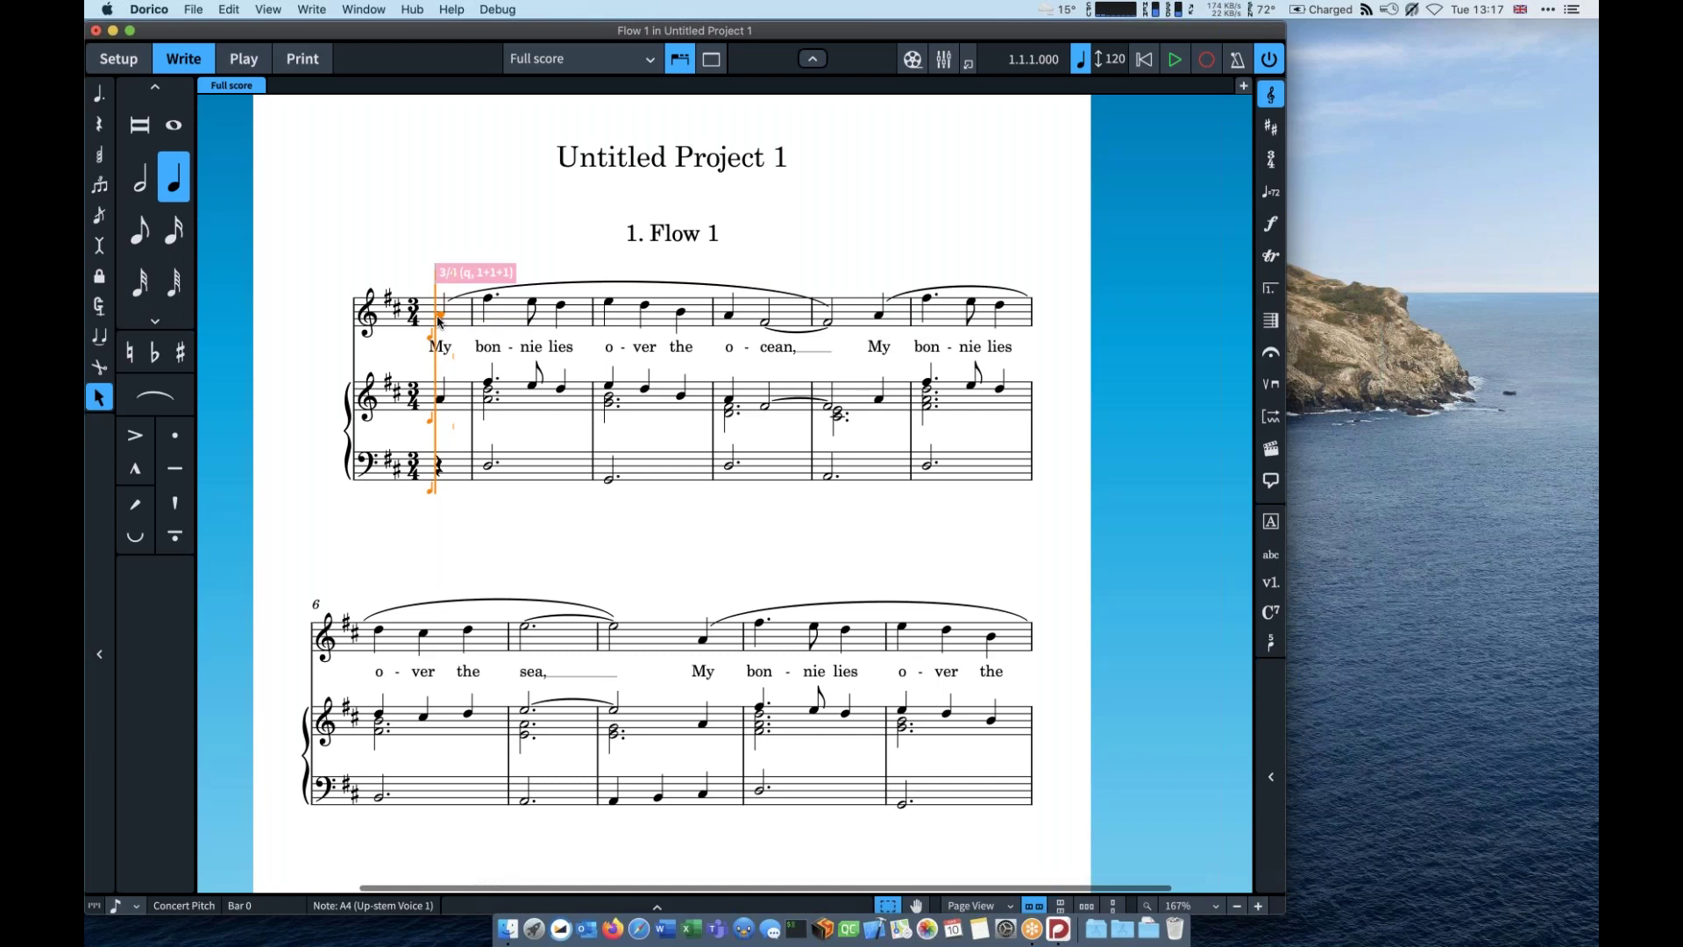
key("shift+d")
type("M")
key("BackSpace")
type("mp")
key("Return")
left_click(439, 499)
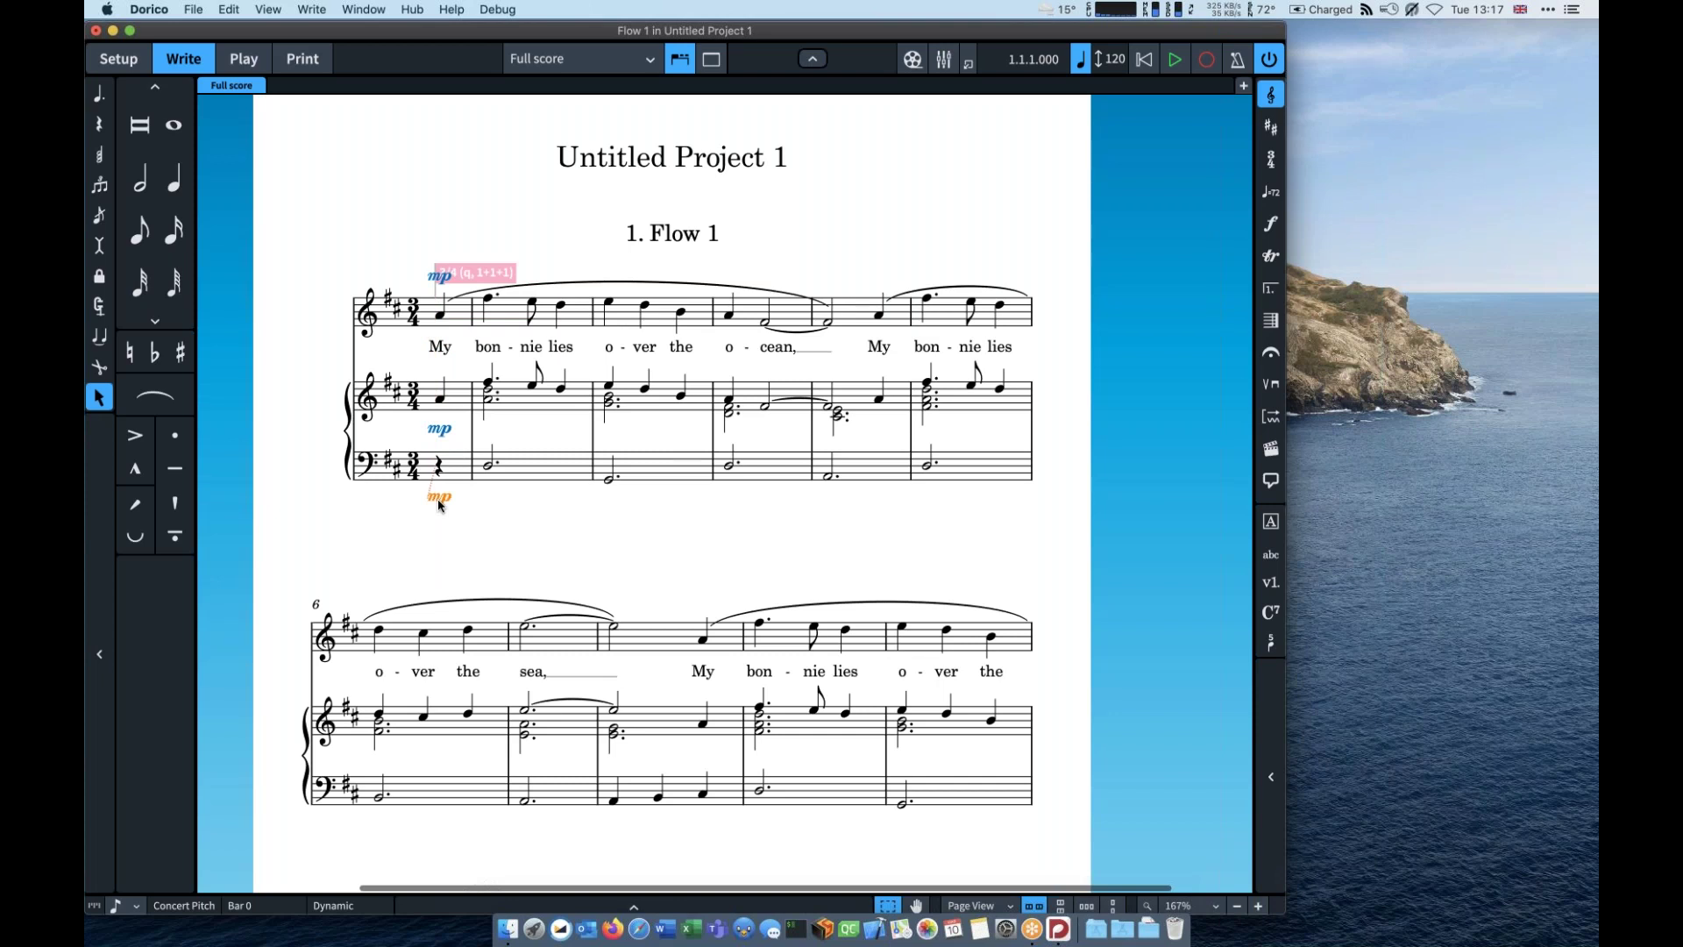
key("BackSpace")
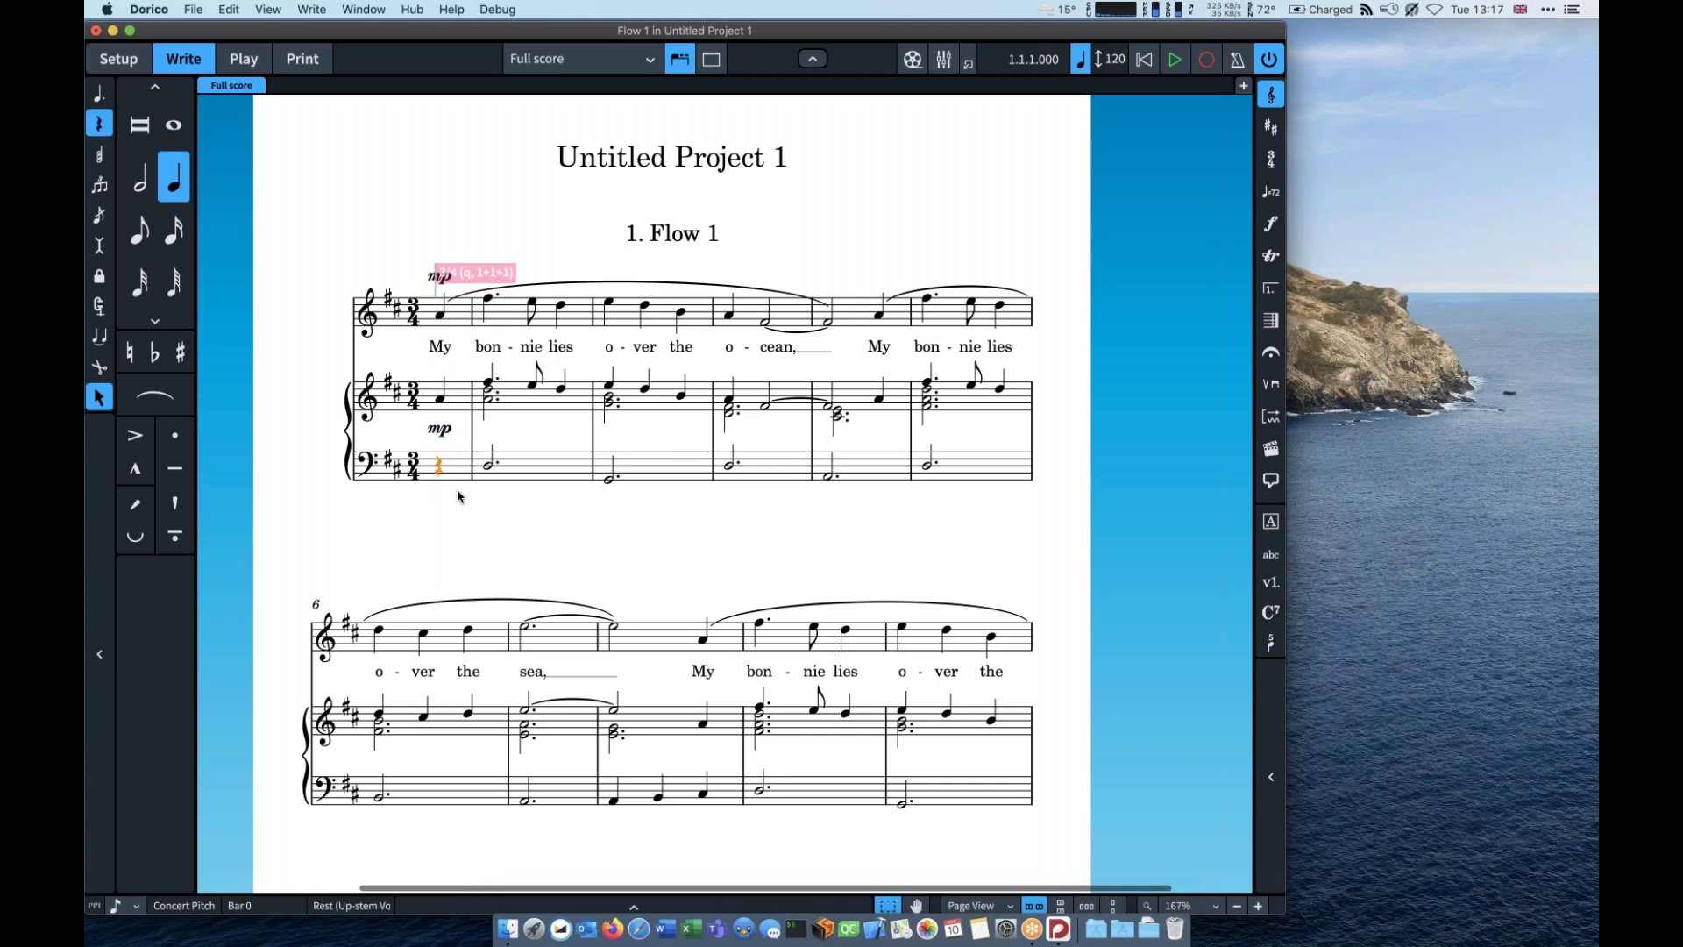
Step: Add a crescendo hairpin over bars 1–2 in the vocal staff and the piano right hand
left_click(507, 319)
left_click(604, 399, "shift")
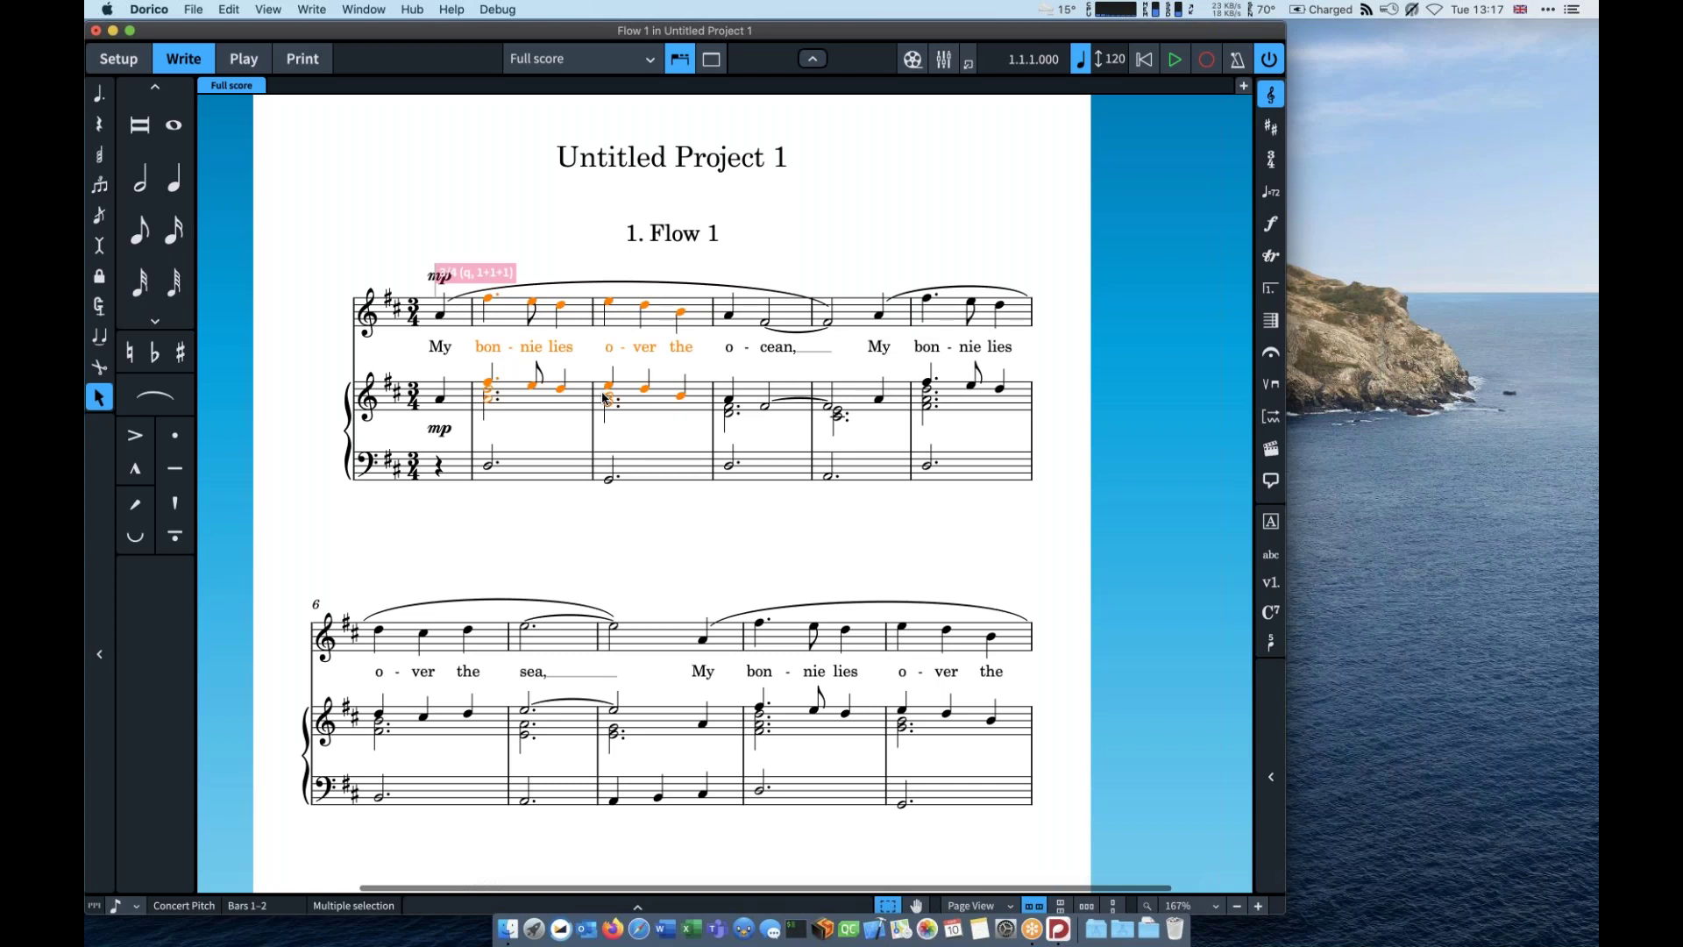
key("shift+comma")
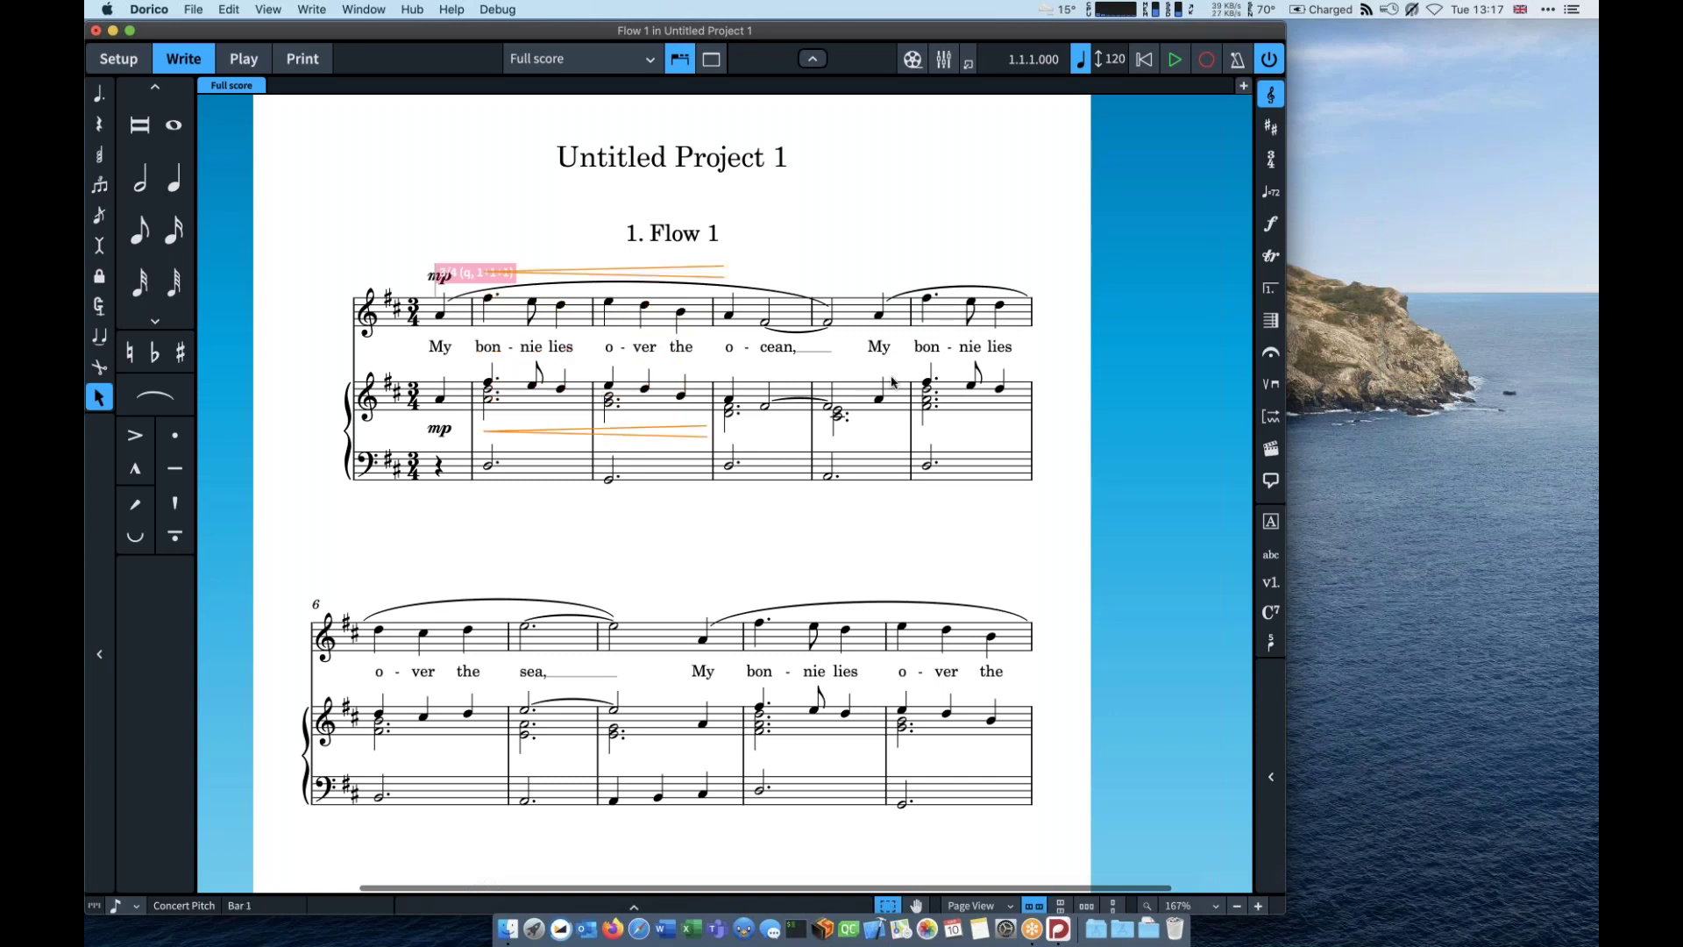
Step: Add a diminuendo hairpin over bars 3–4 in both the vocal and piano parts
left_click(809, 328)
left_click(731, 319)
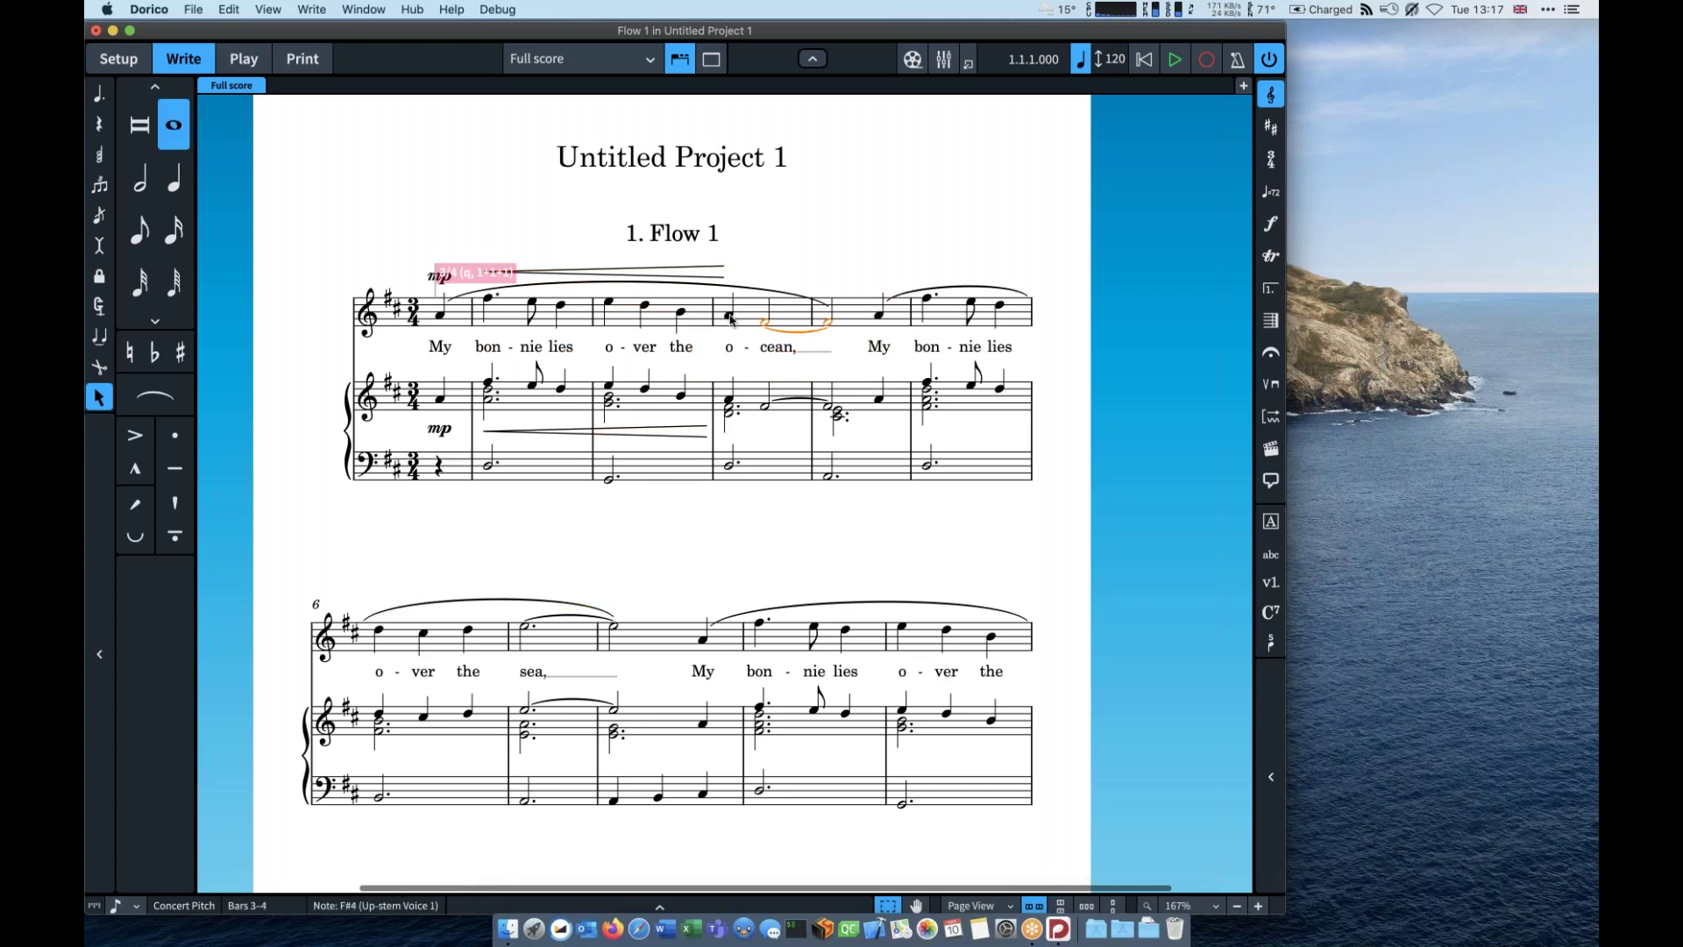
left_click(731, 318, "shift")
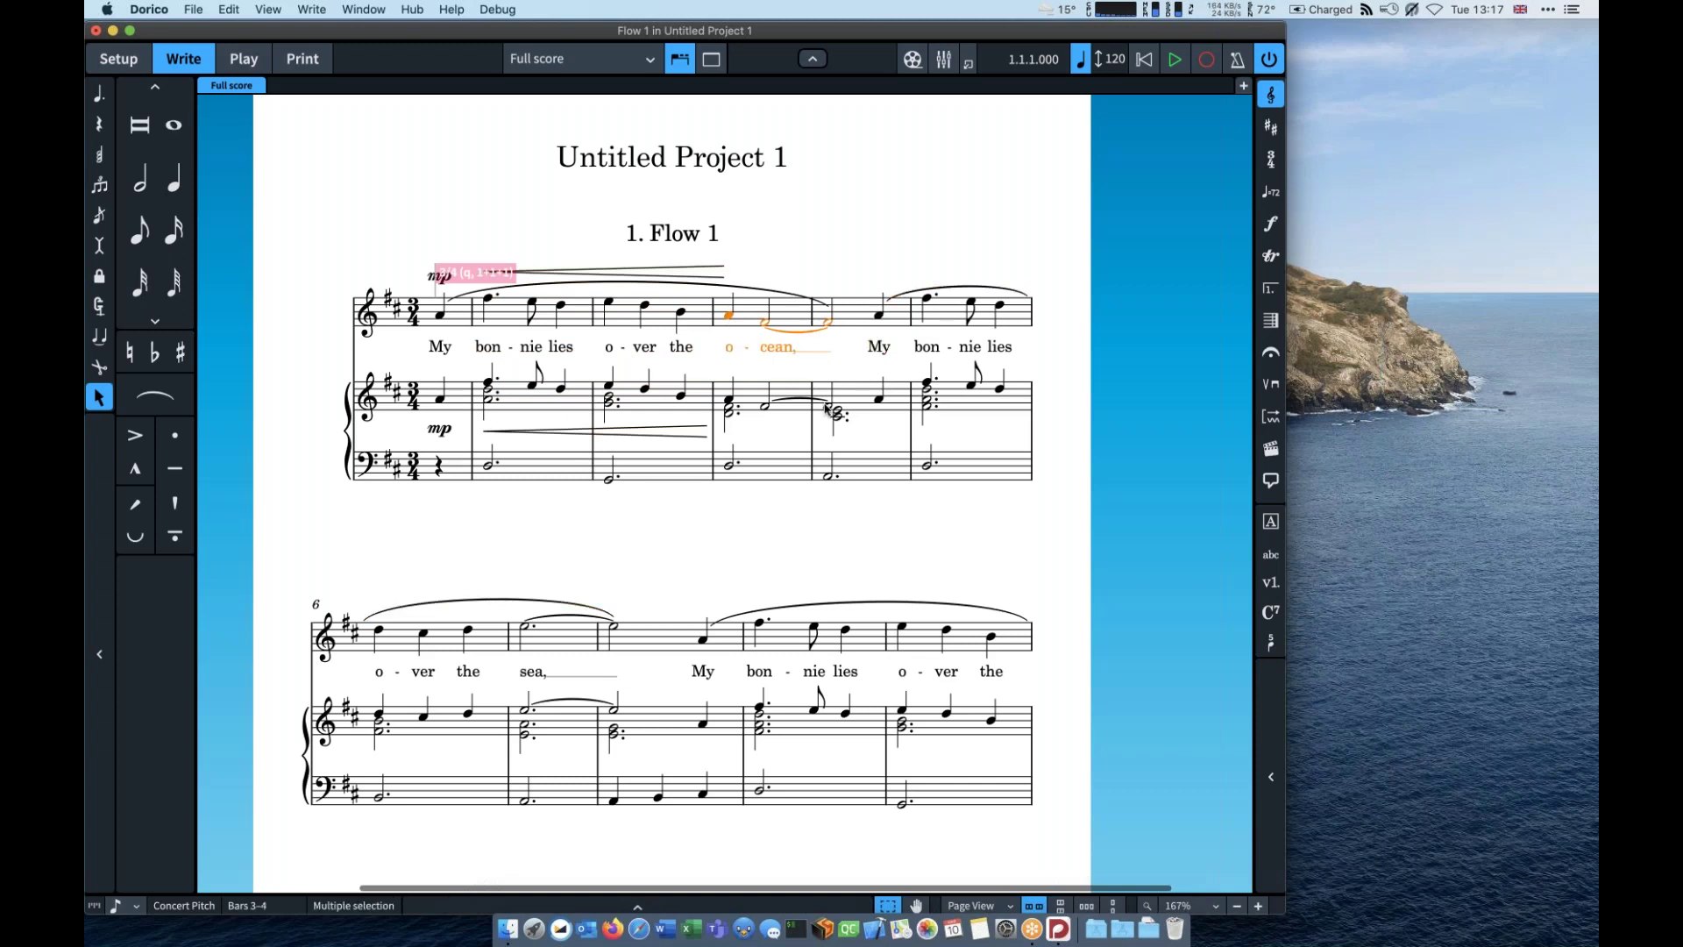
key("shift+period")
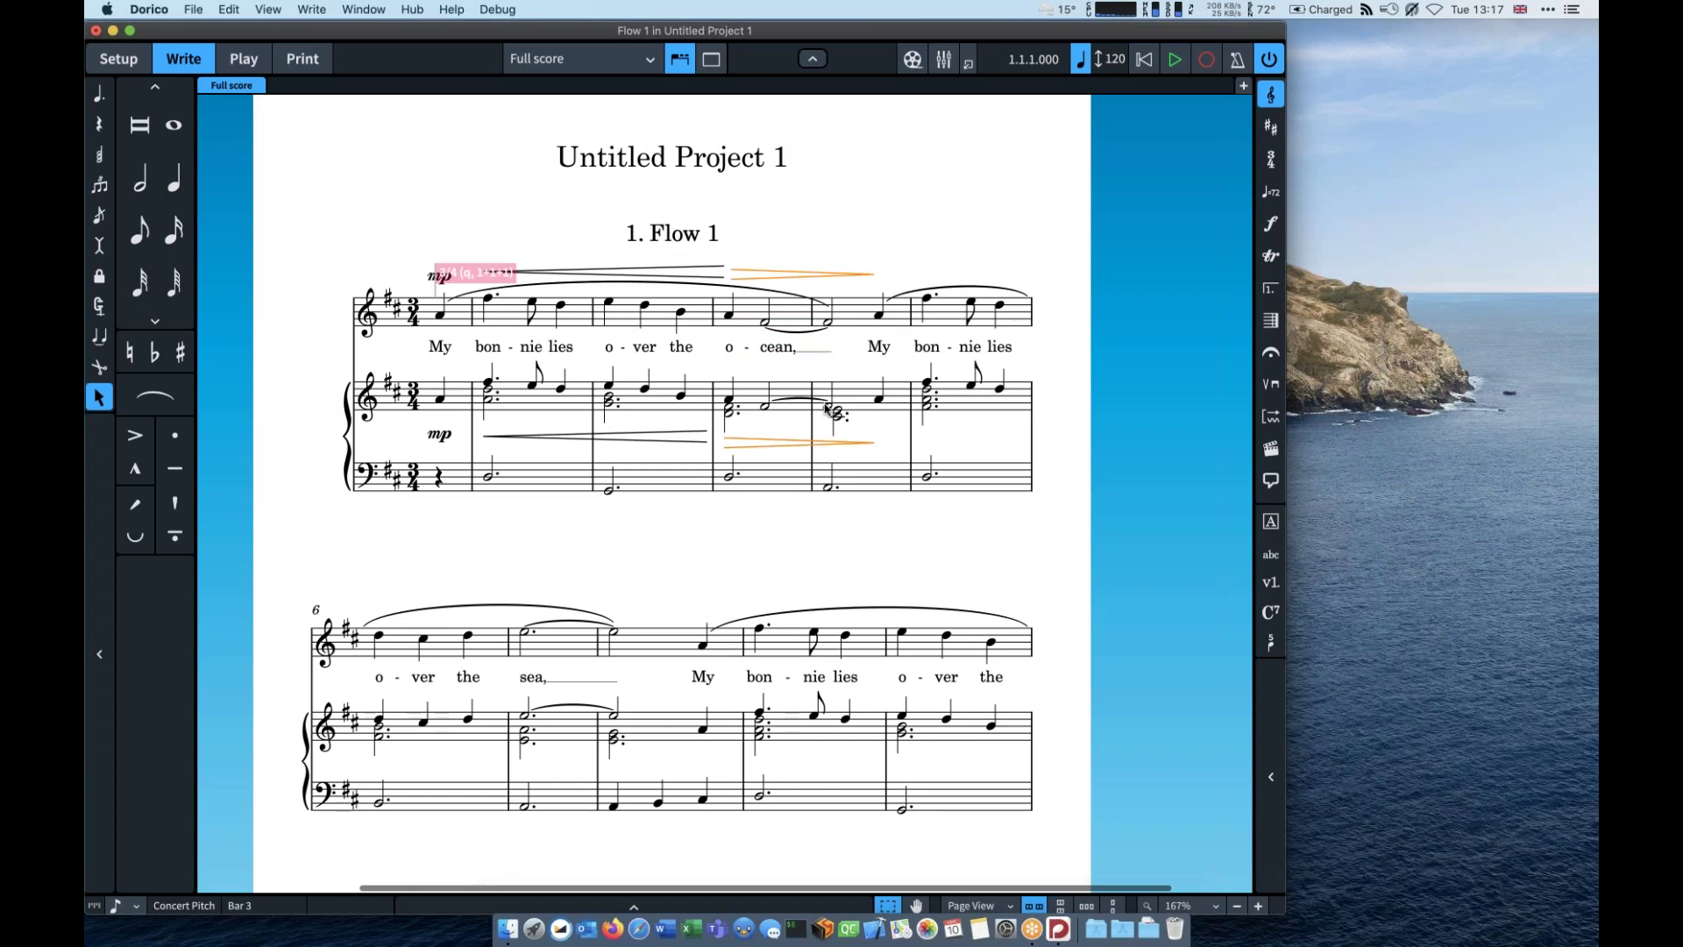
Step: Group the piano's opening mp with its crescendo and diminuendo hairpins
left_click(682, 428)
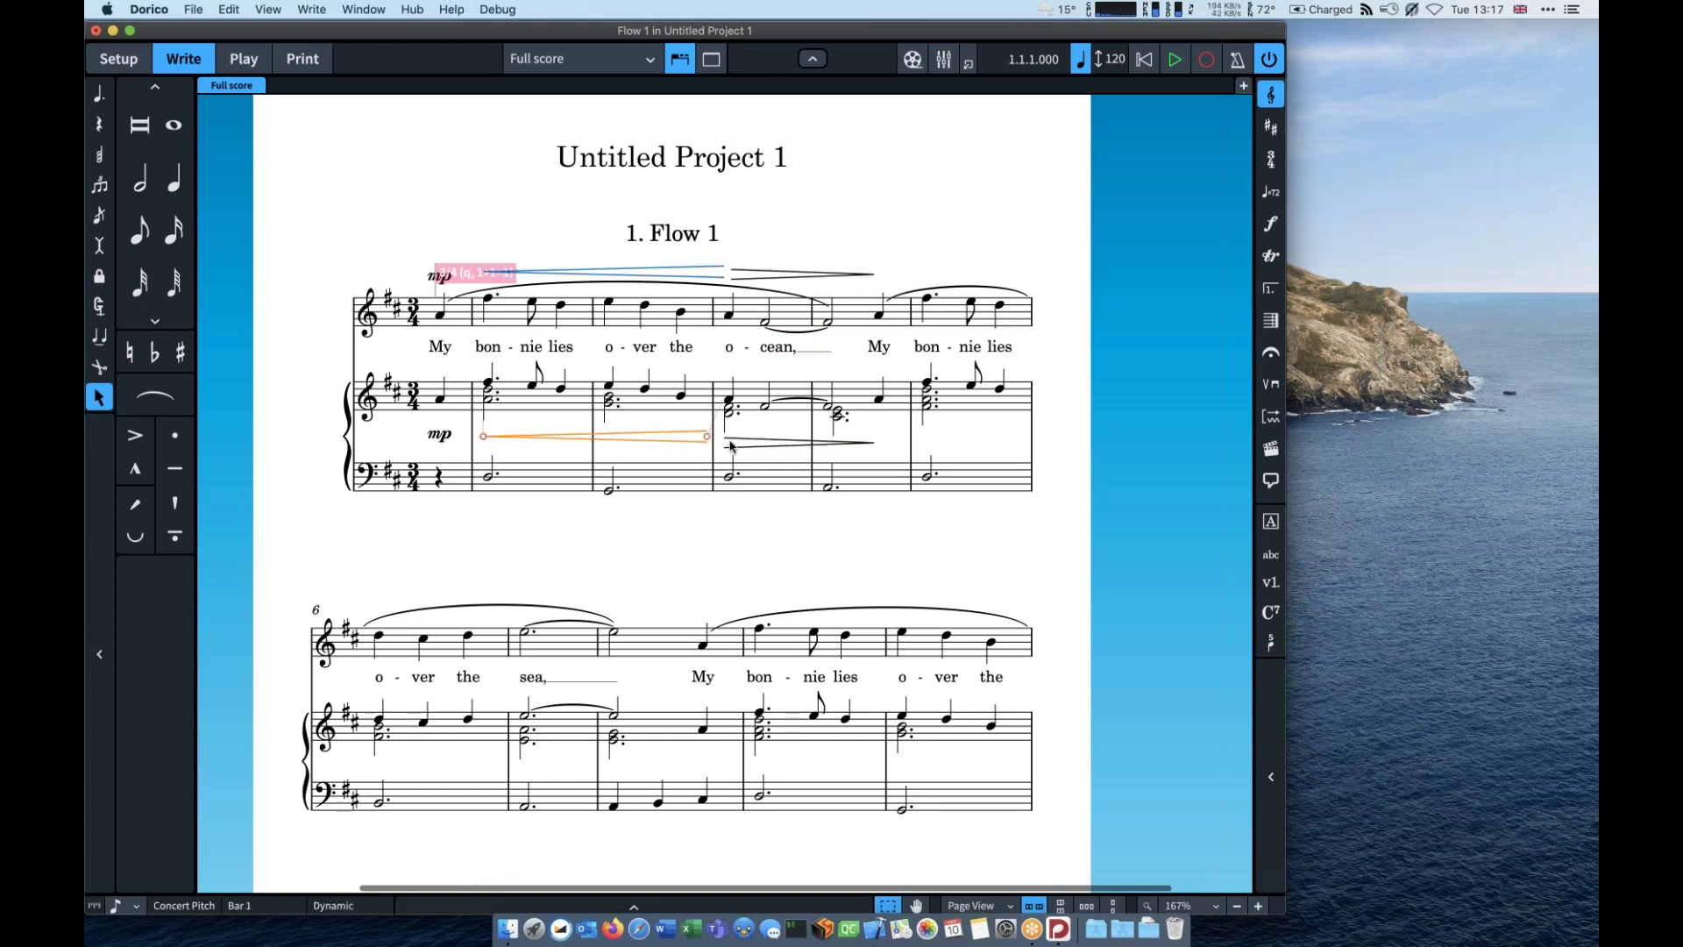
left_click(729, 446, "super")
left_click(441, 436, "super")
right_click(442, 436)
mouse_move(526, 613)
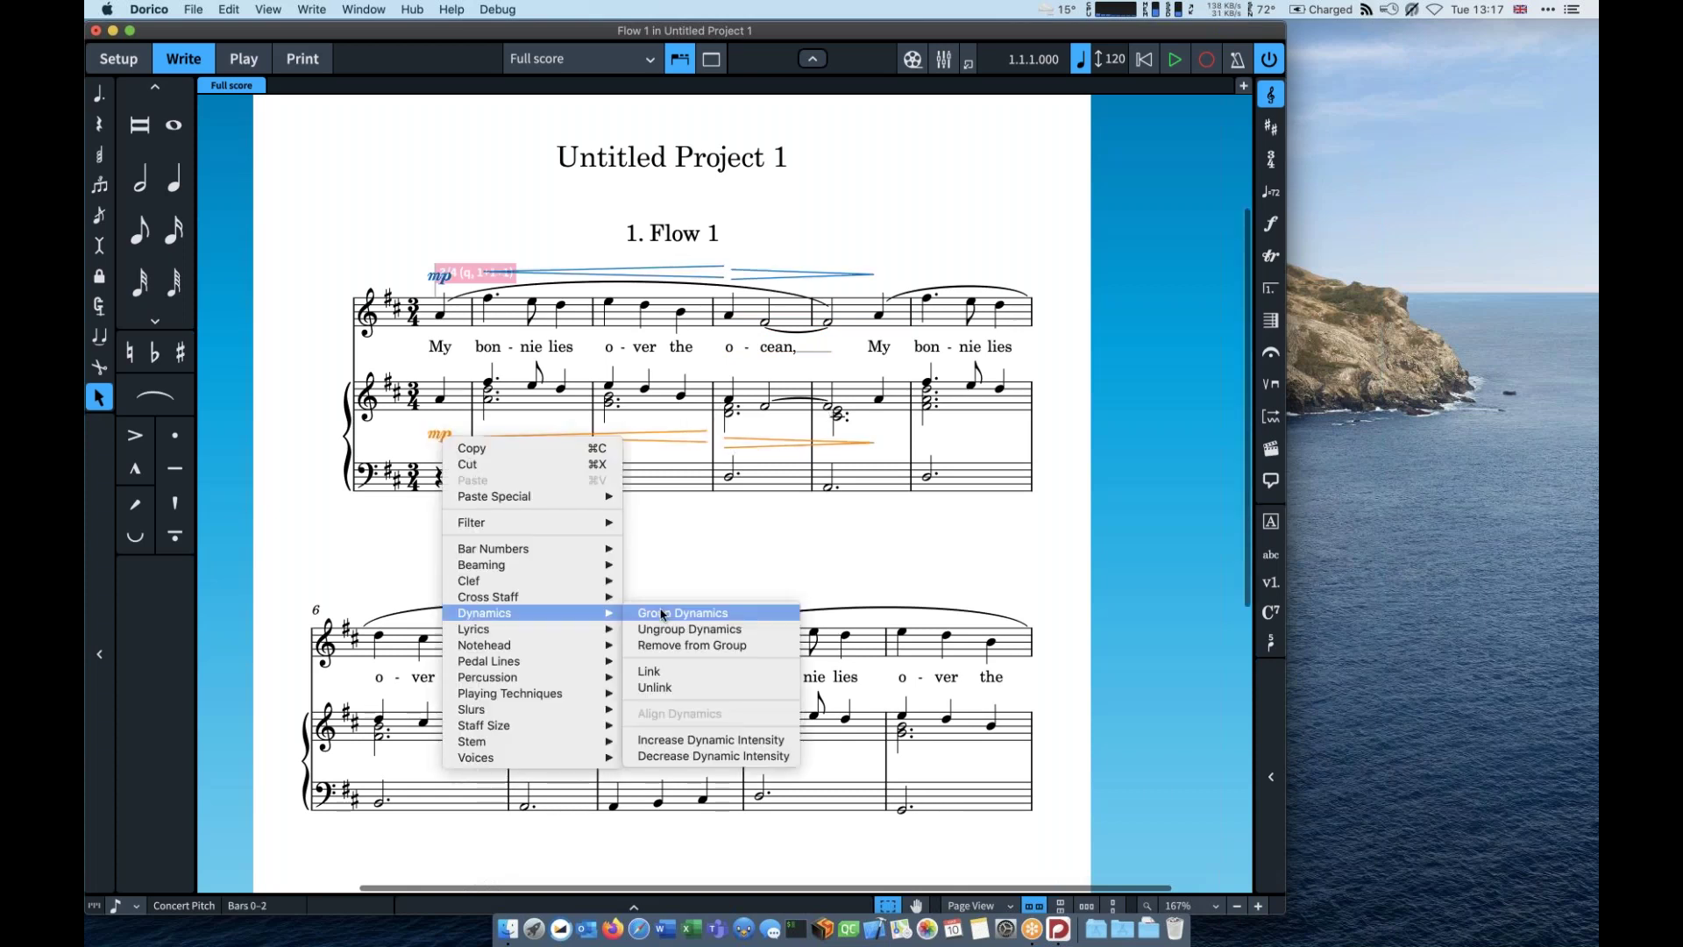
left_click(661, 614)
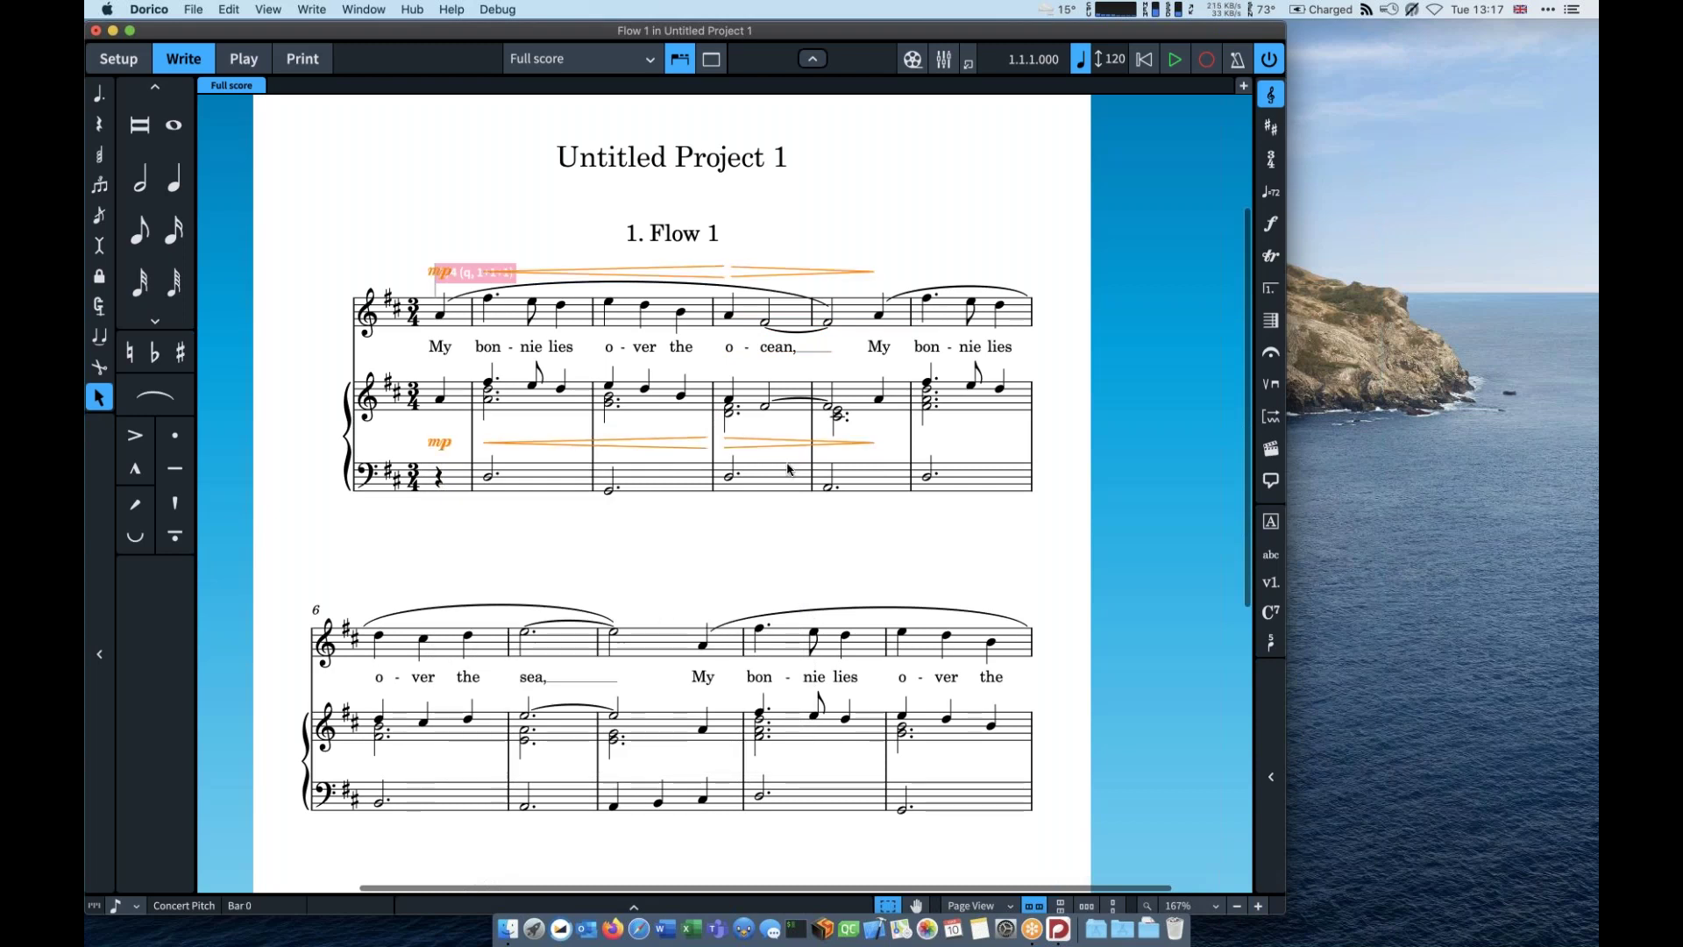
Step: Raise the piano left hand's D in bar 3 by two octaves and lower it back by two octaves
left_click(730, 481)
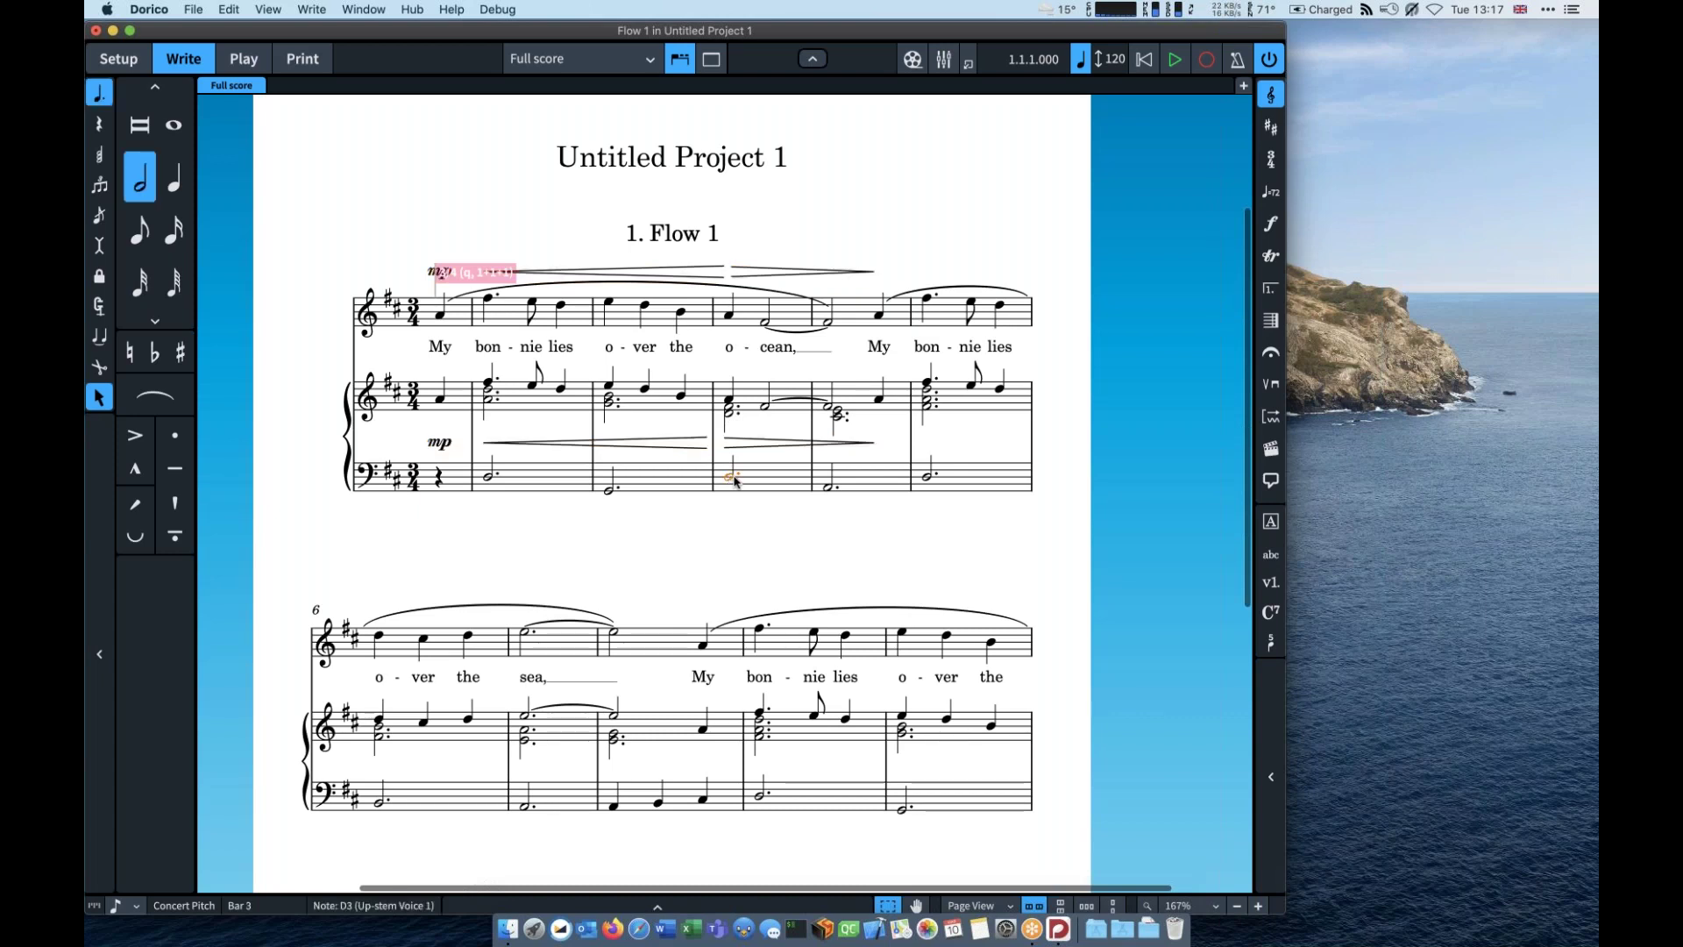
key("super+alt+Up")
key("super+alt+Up")
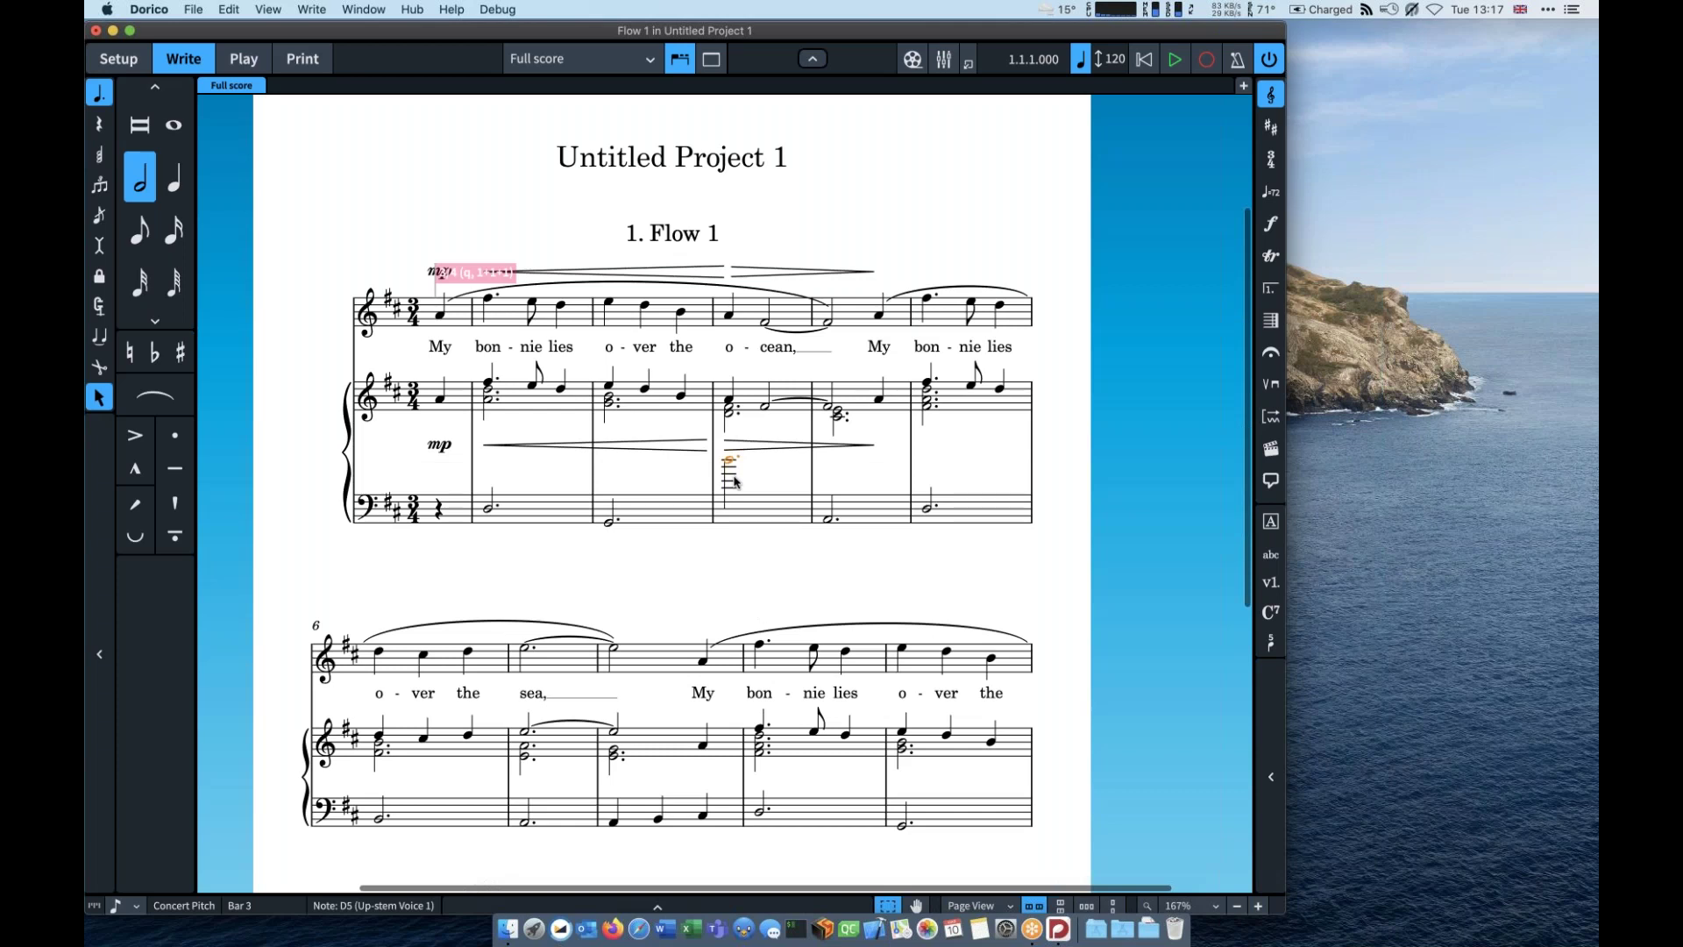
key("super+alt+Down")
key("super+alt+Down")
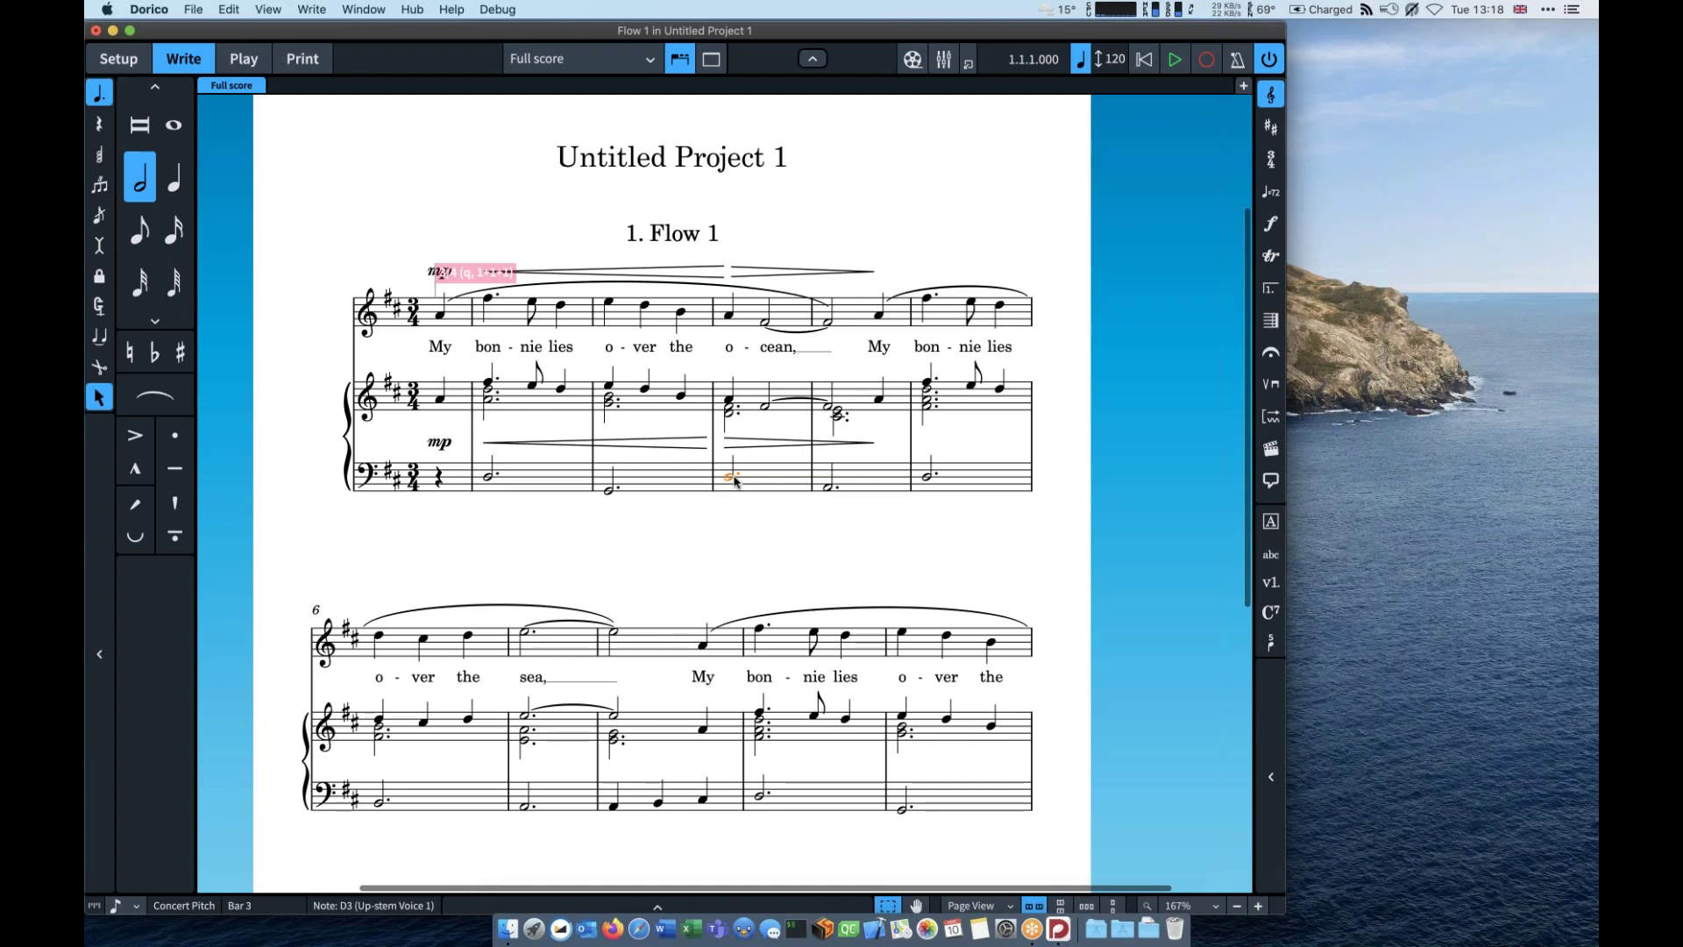
Step: Add the tempo marking Allegretto q = 112 at the pickup note
scroll(735, 480, "down", 3)
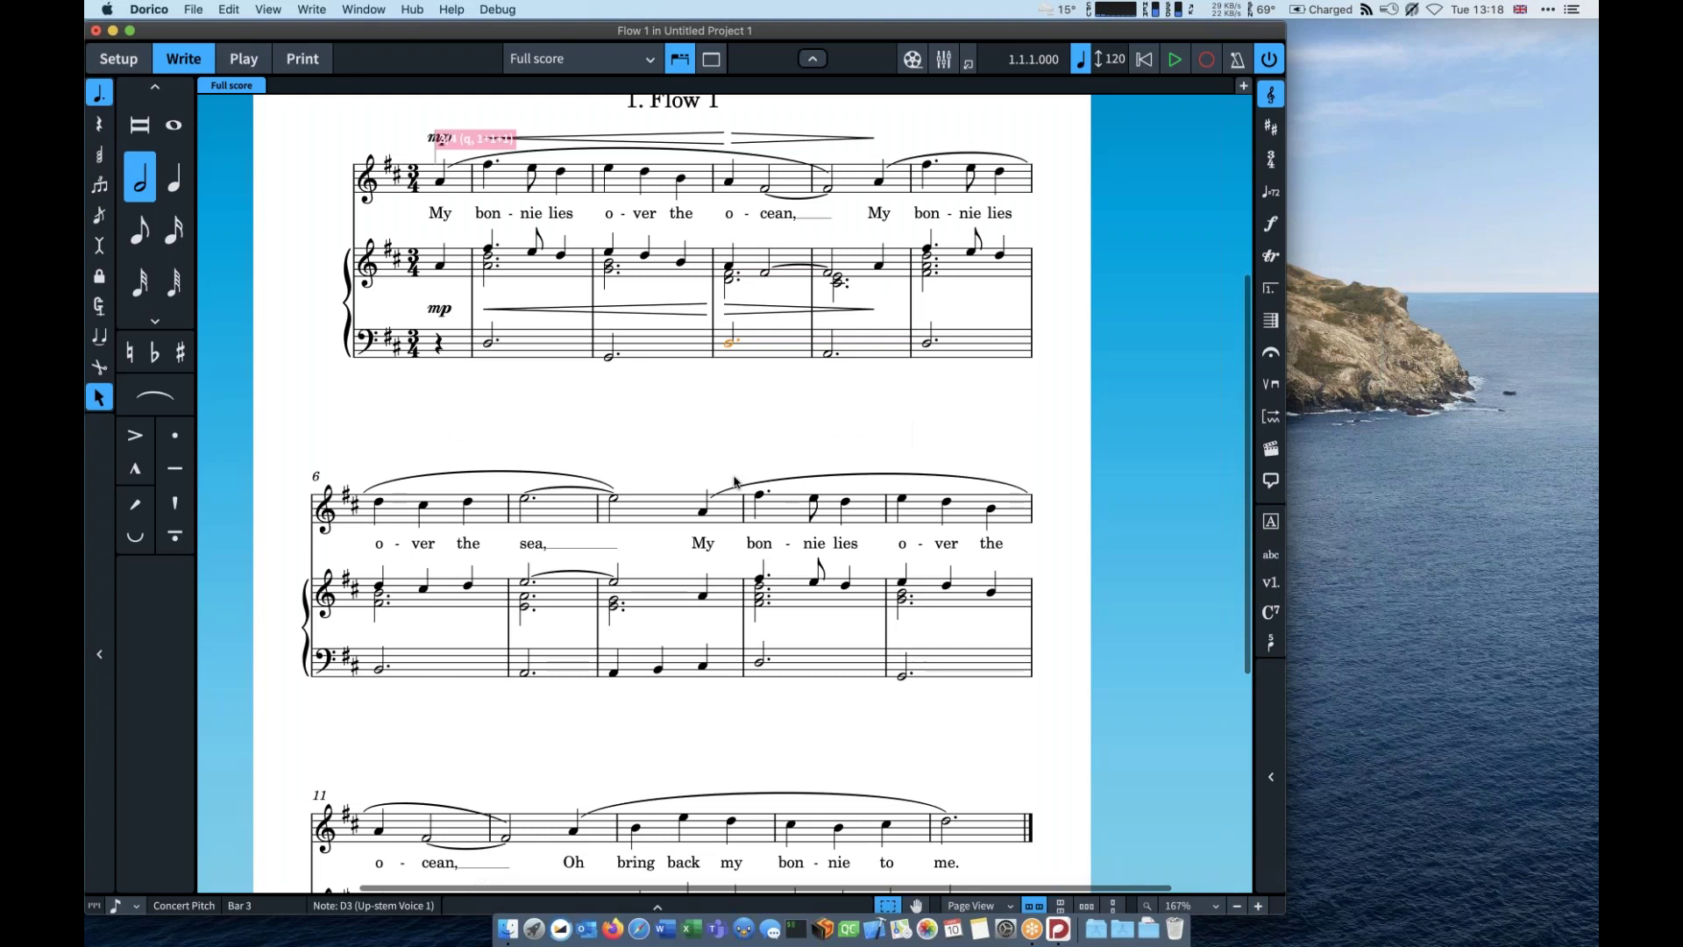
scroll(735, 480, "up", 5)
scroll(735, 481, "down", 2)
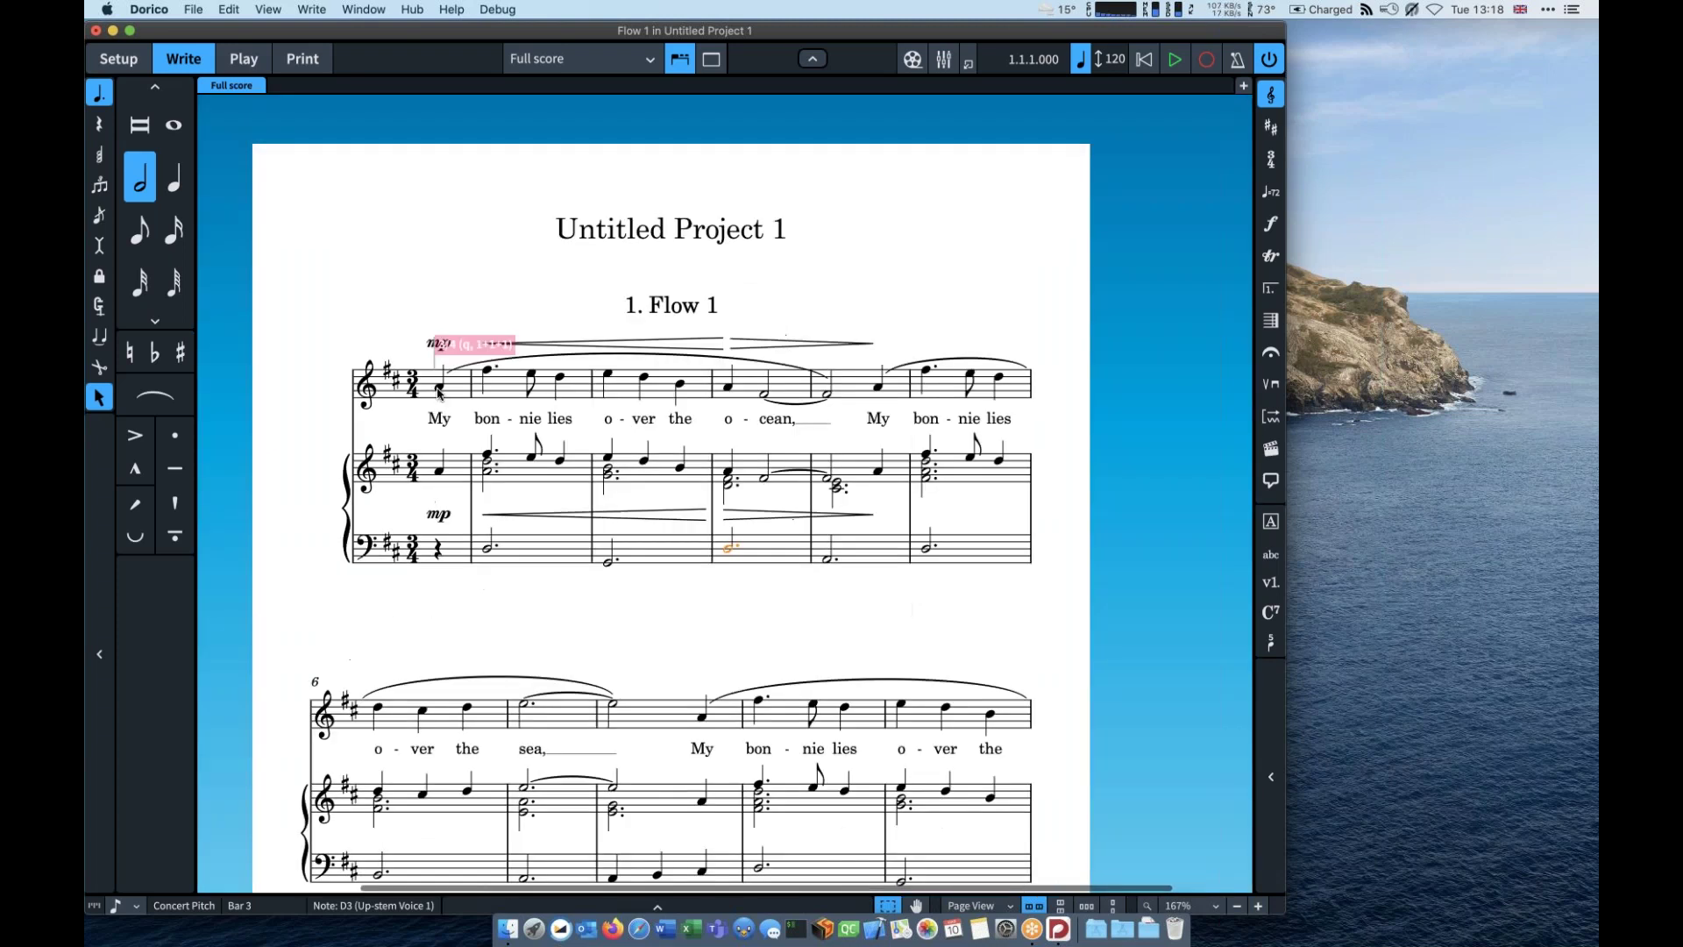
left_click(440, 387)
key("shift+t")
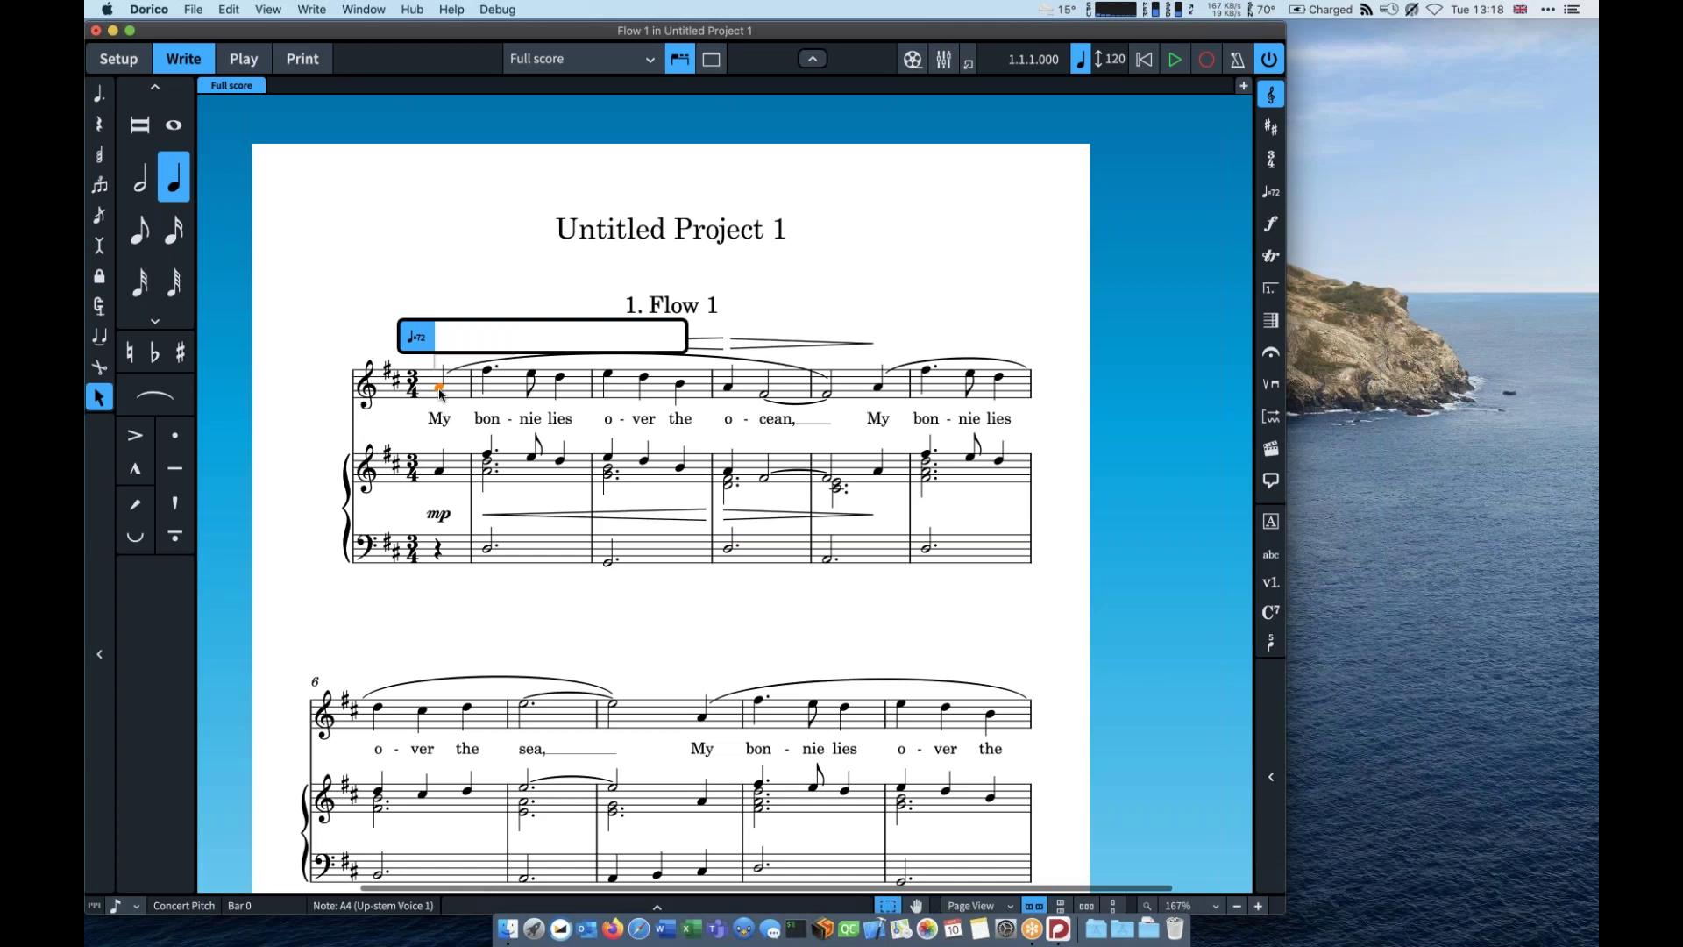
type("Alleg")
key("Down")
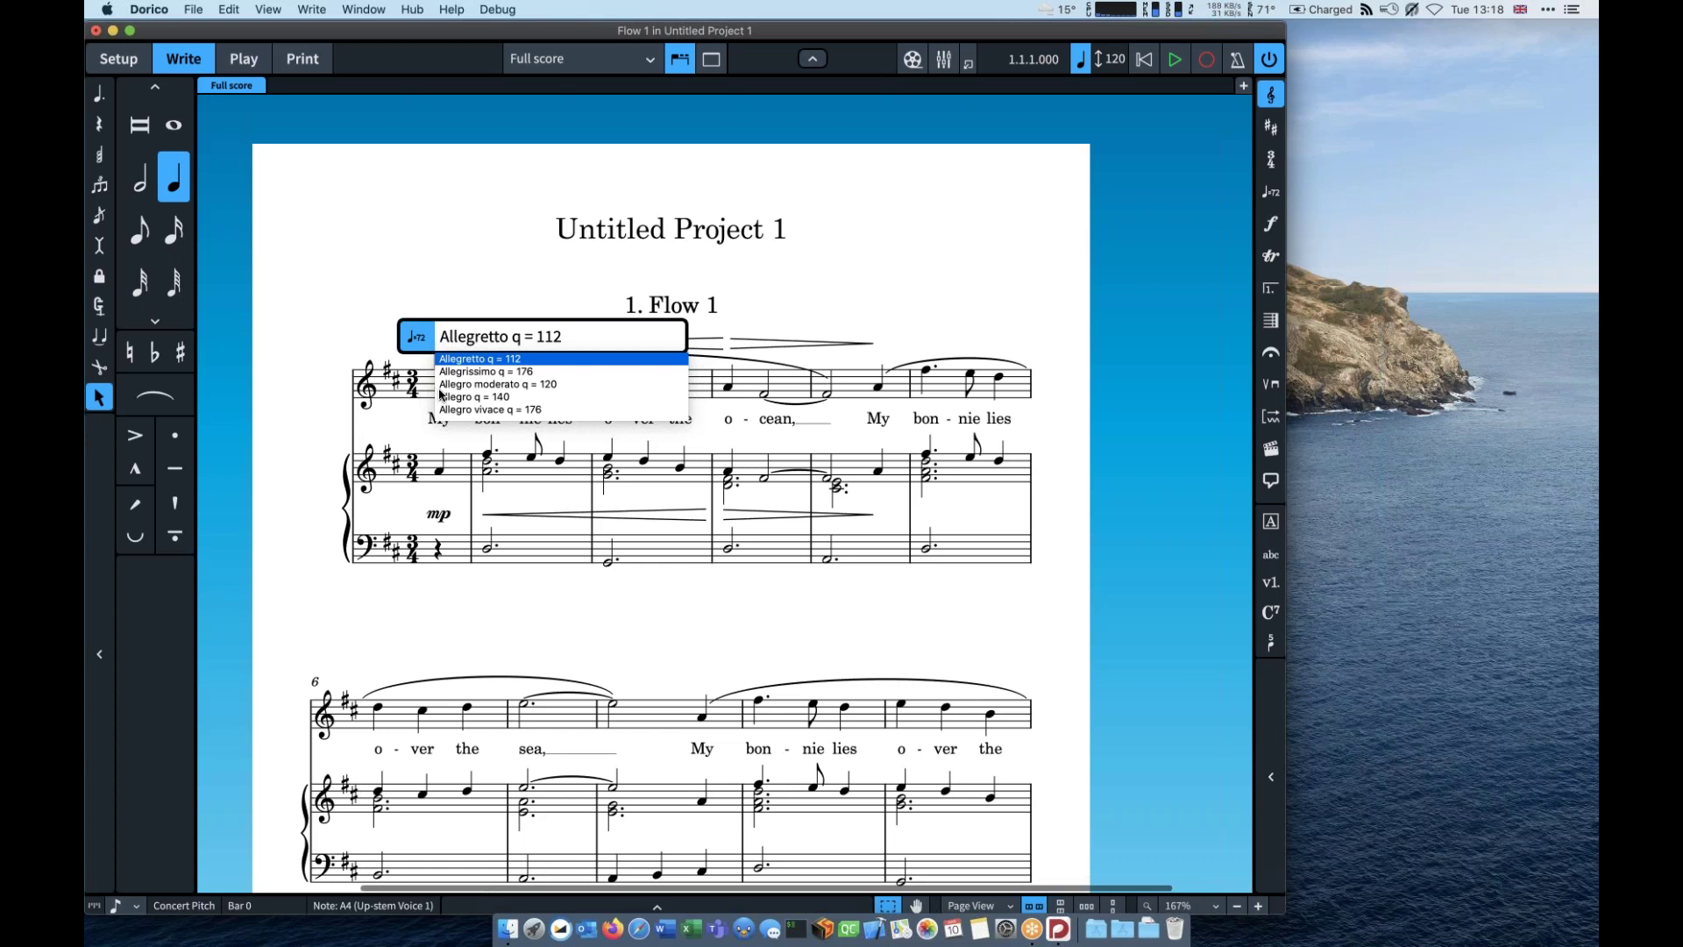
key("Return")
Step: In the project info, set the title to "My bonnie lies over the ocean" and the composer to "TRAD.", and apply the changes
scroll(552, 305, "up", 5)
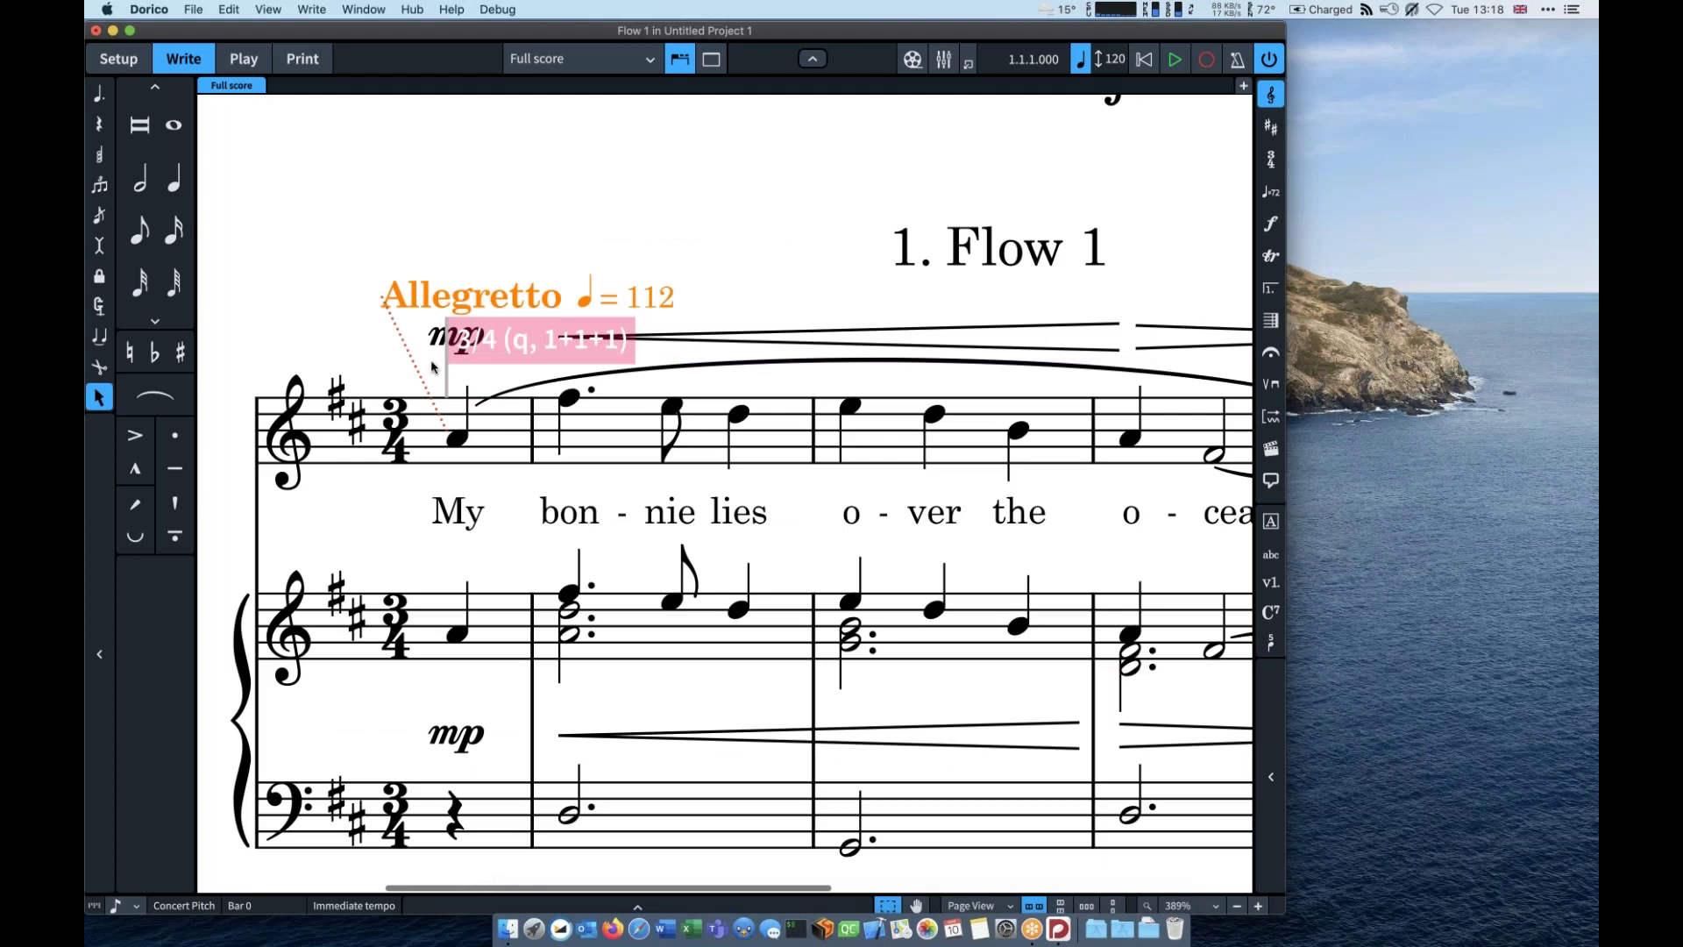
scroll(667, 308, "down", 5)
scroll(668, 309, "right", 3)
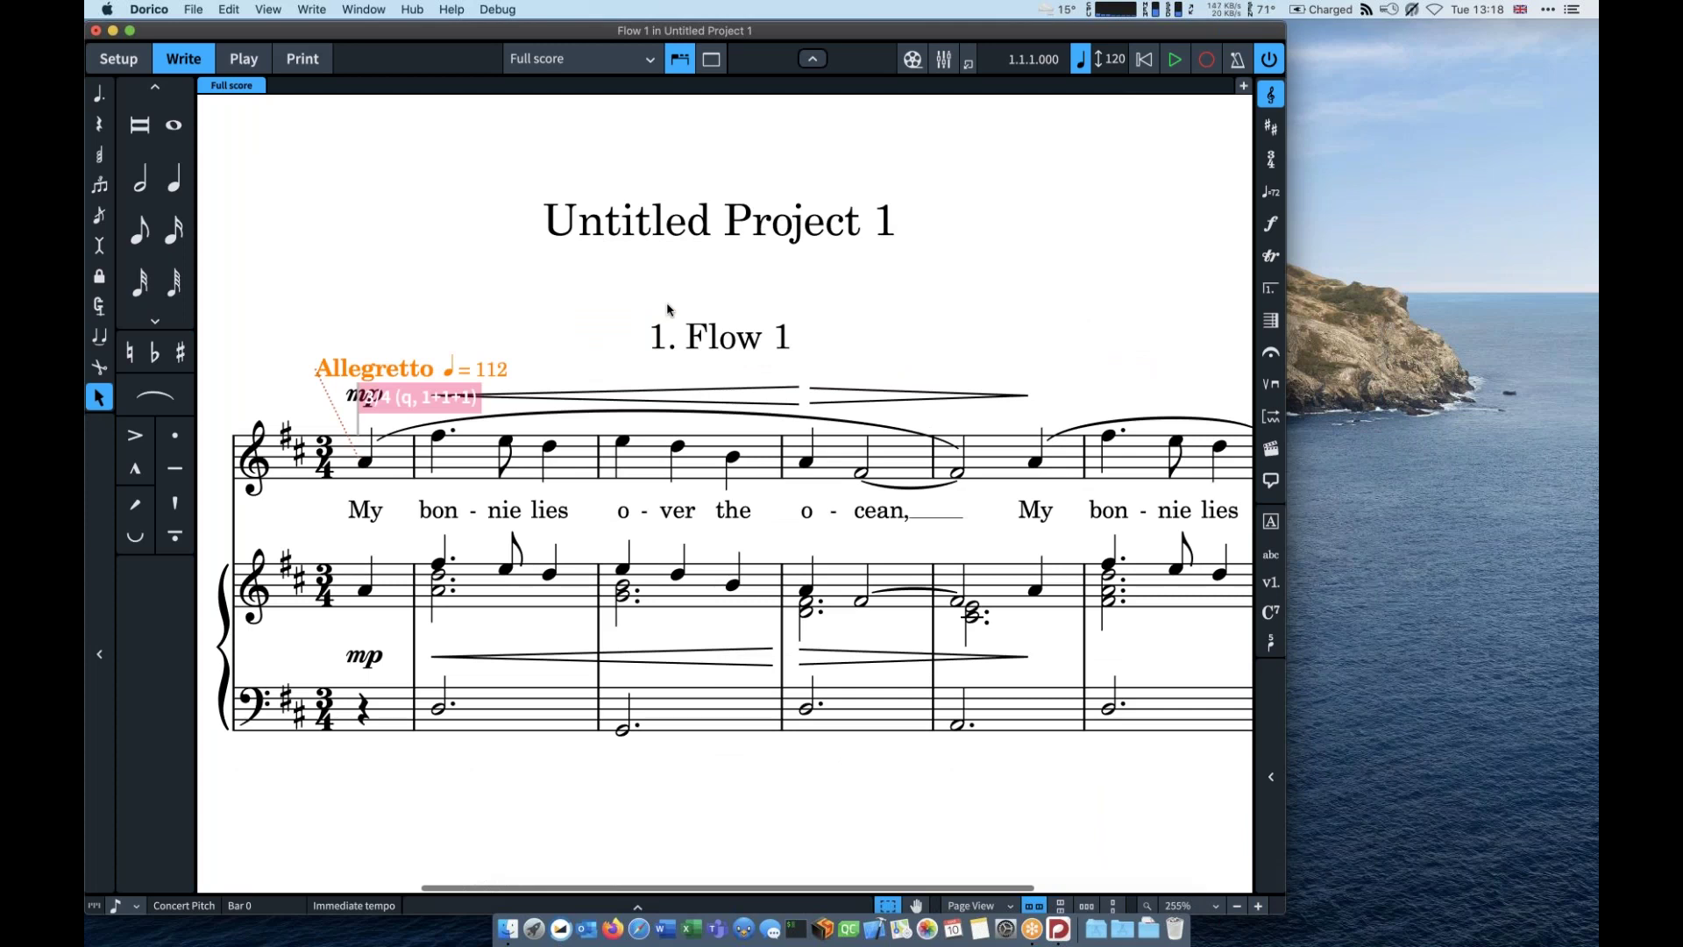
left_click(188, 9)
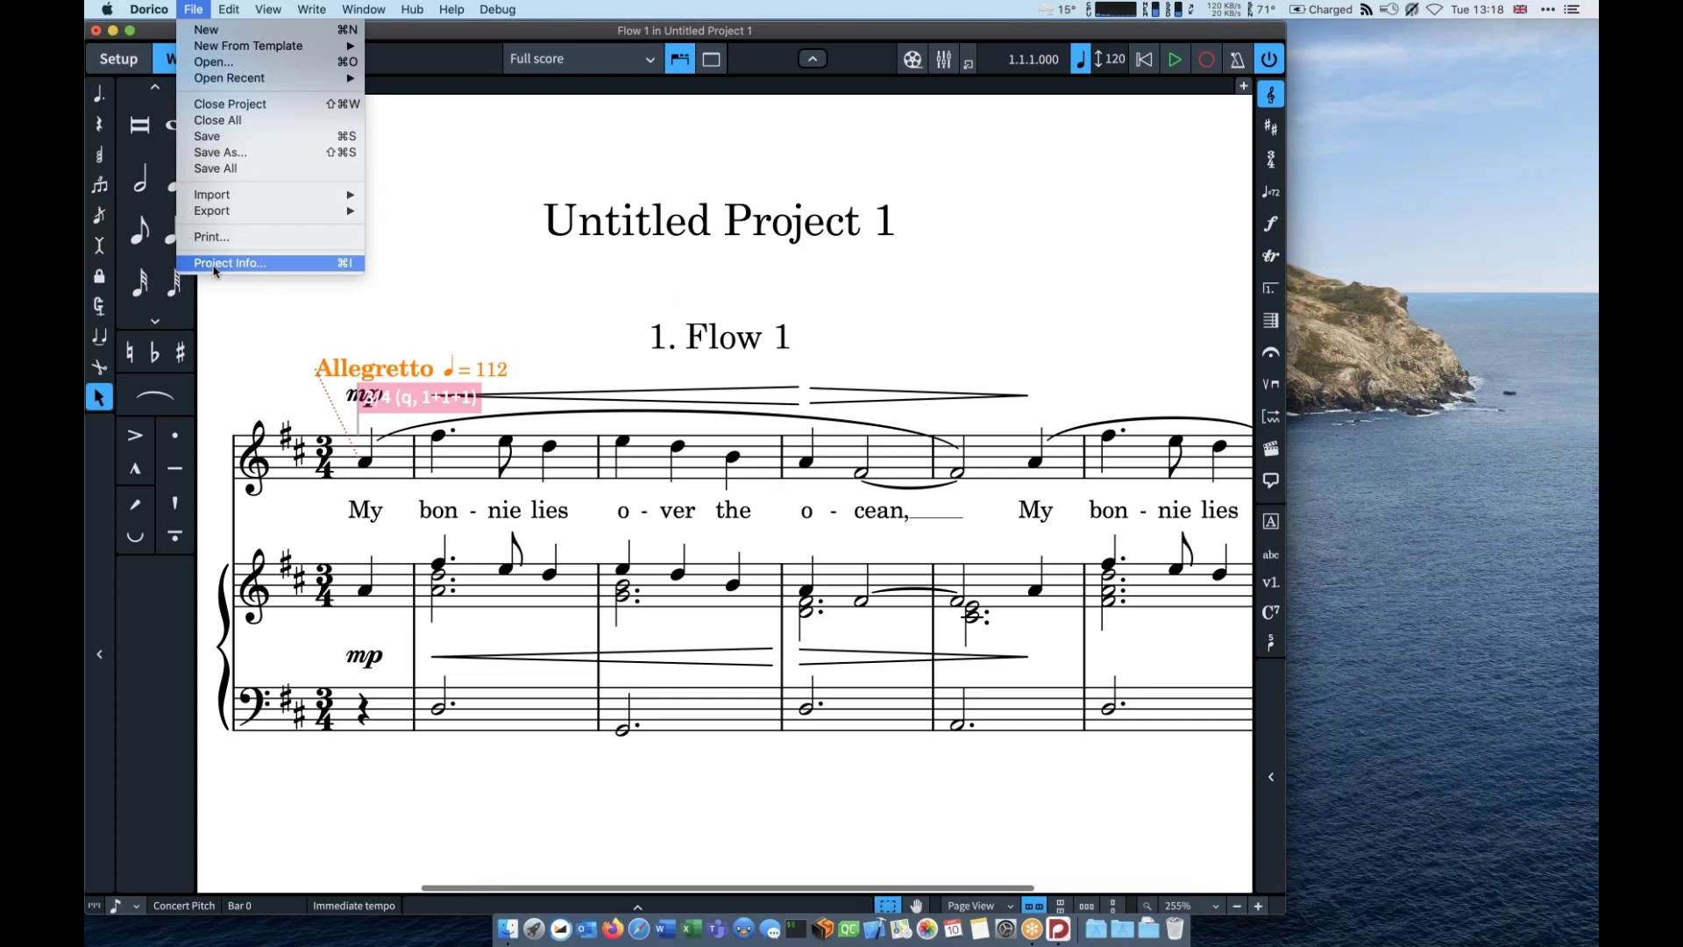
left_click(214, 265)
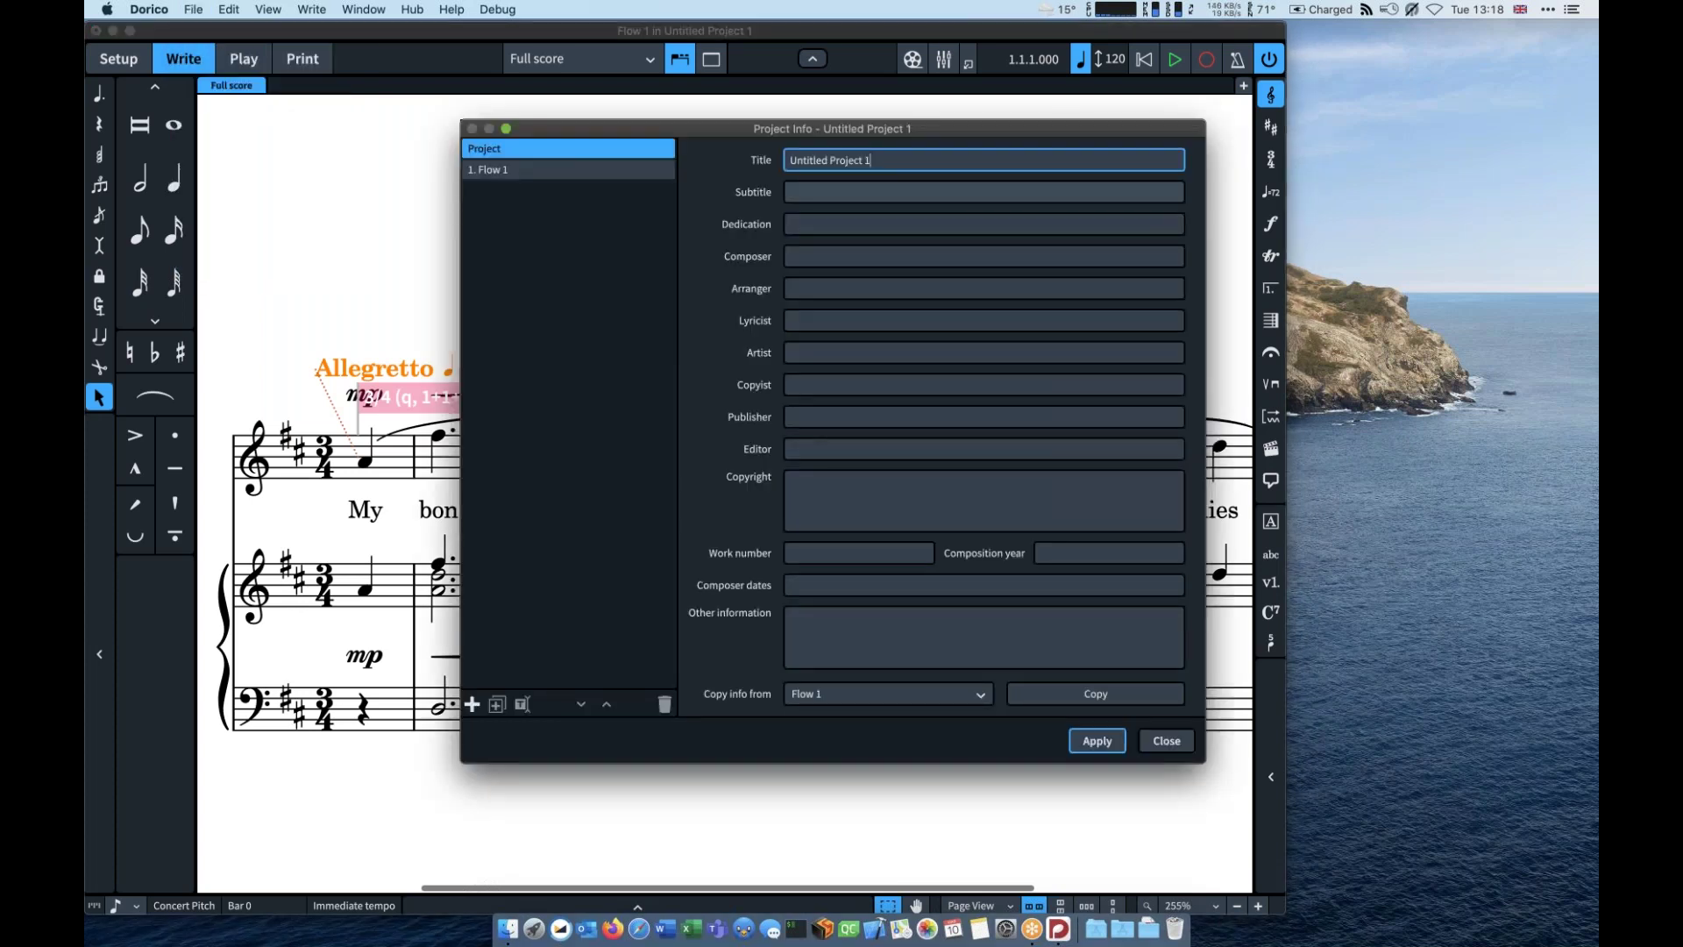
key("super+a")
type("My bonnie lie")
type("s over the ocean")
key("Tab")
key("Tab")
key("Tab")
type("TRAD.")
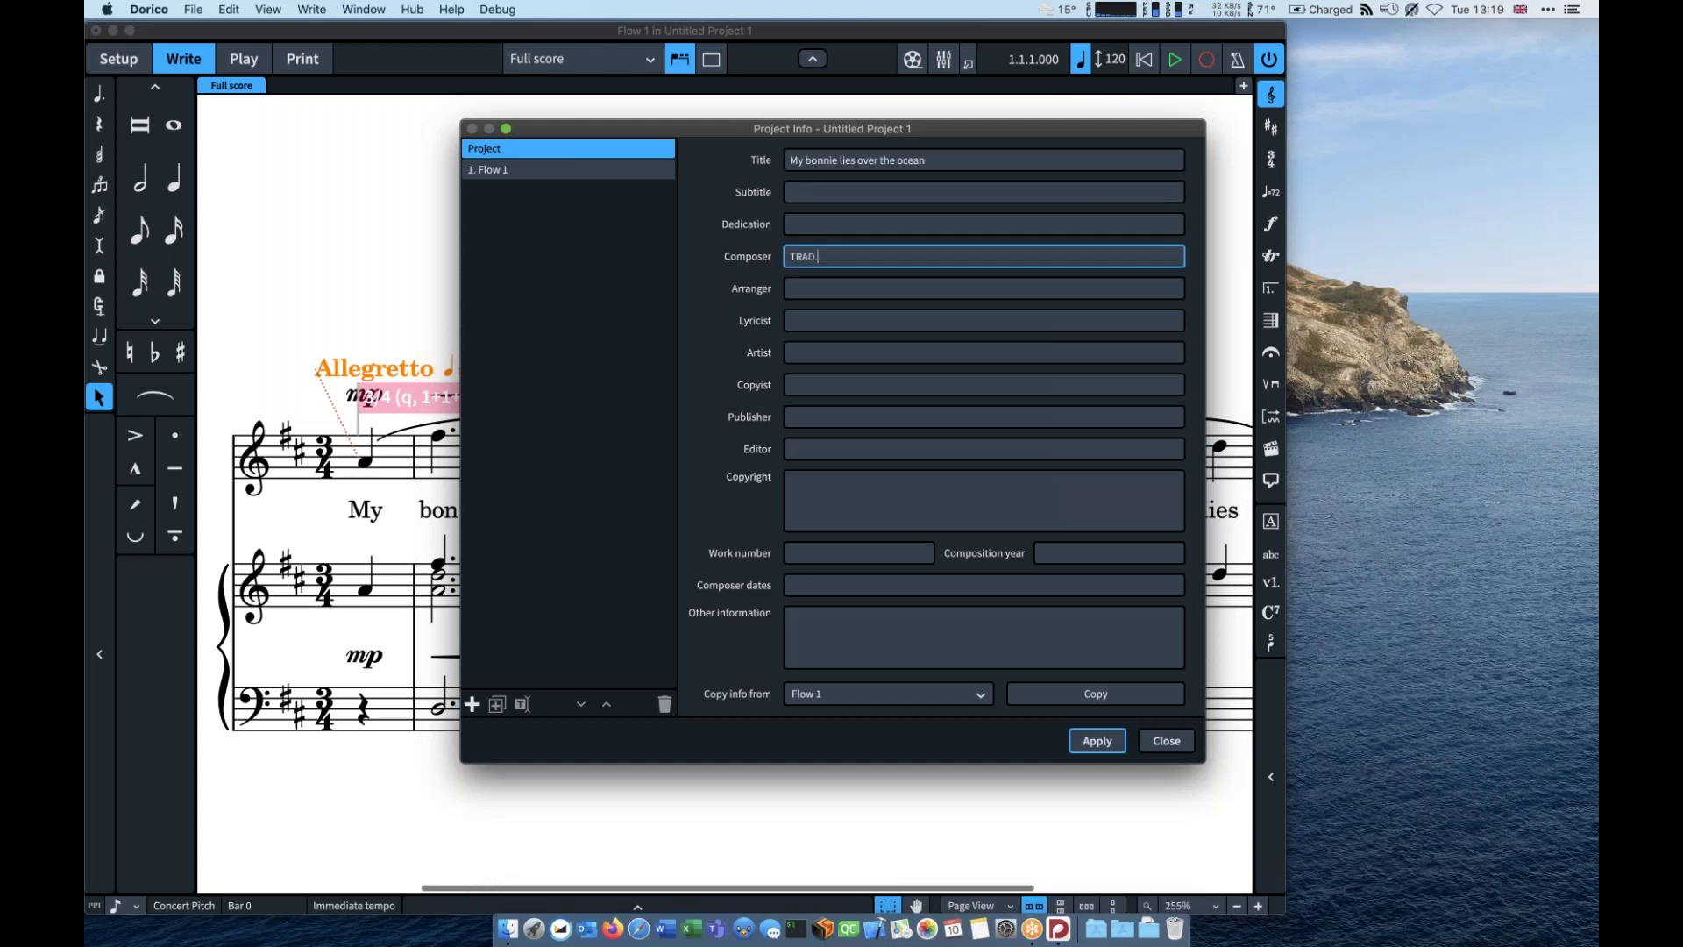
key("Return")
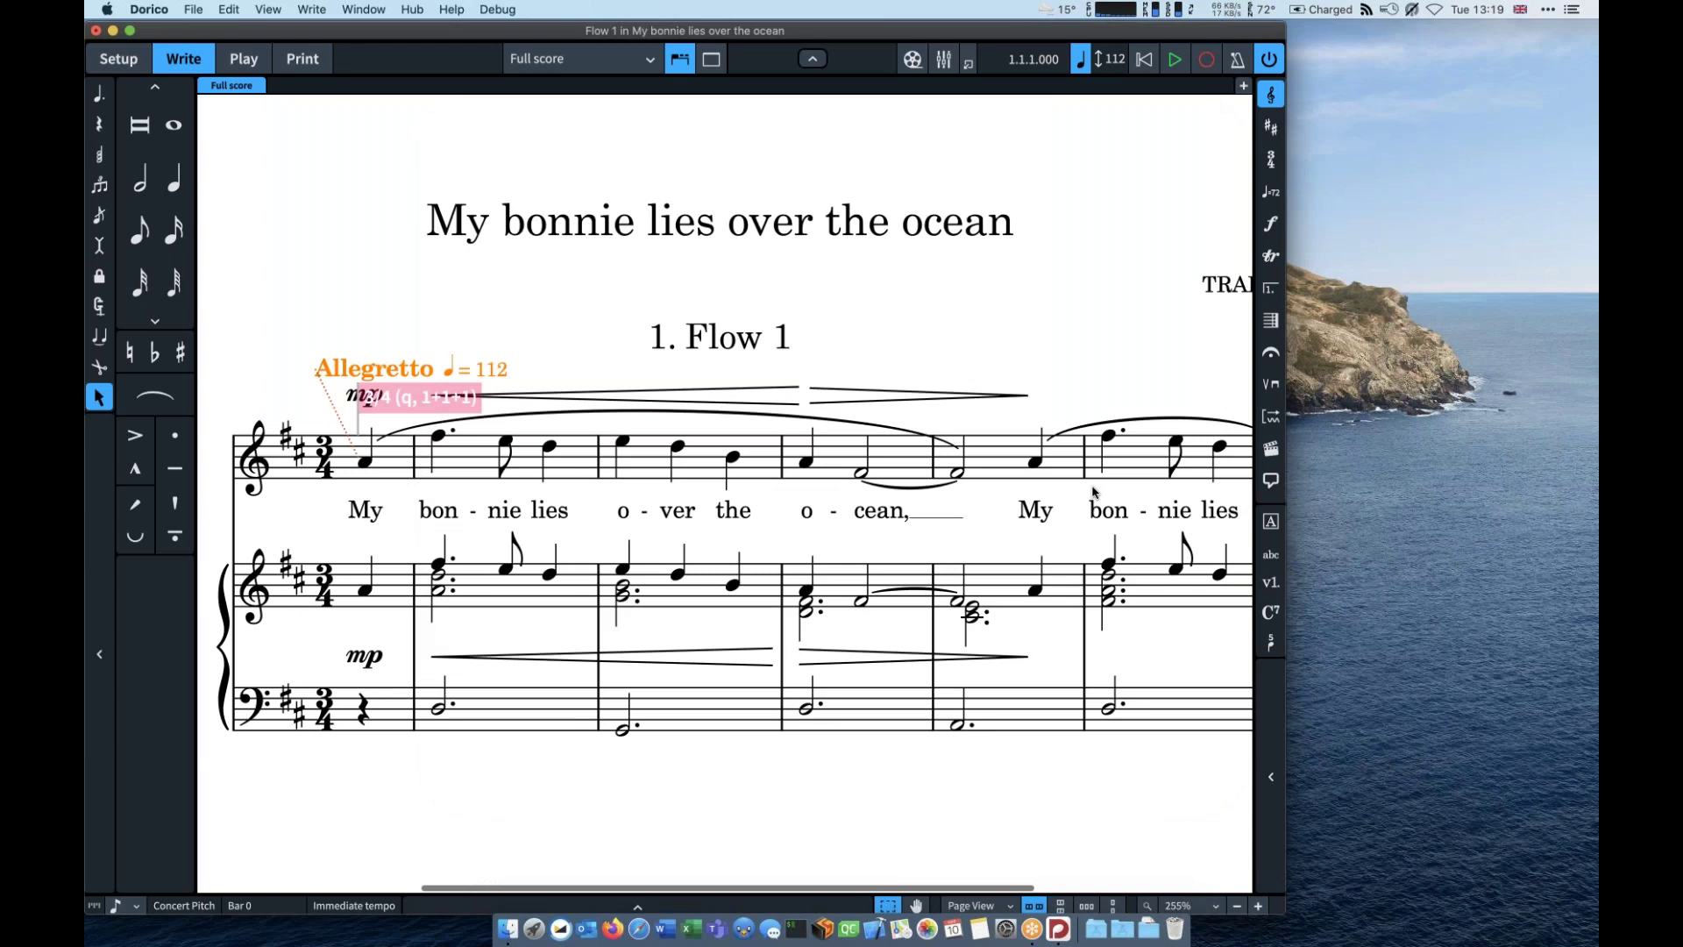
Step: Set flow headings to never show in the full score's layout options, apply the change, and return to Write mode
key("super+minus")
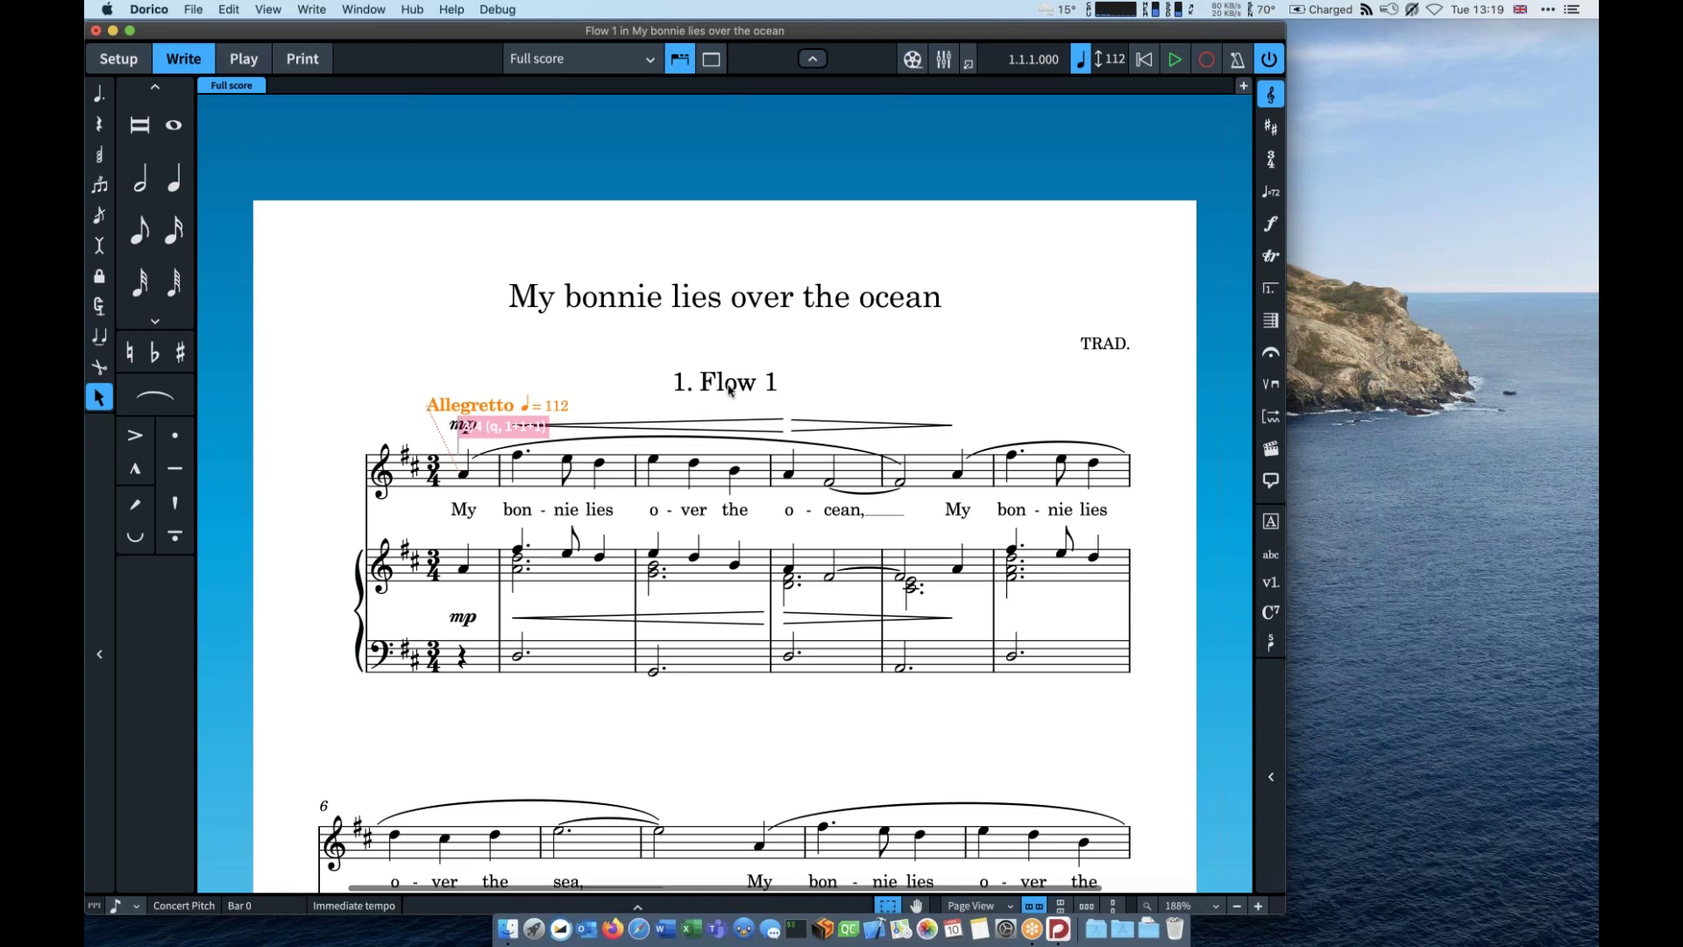
left_click(121, 64)
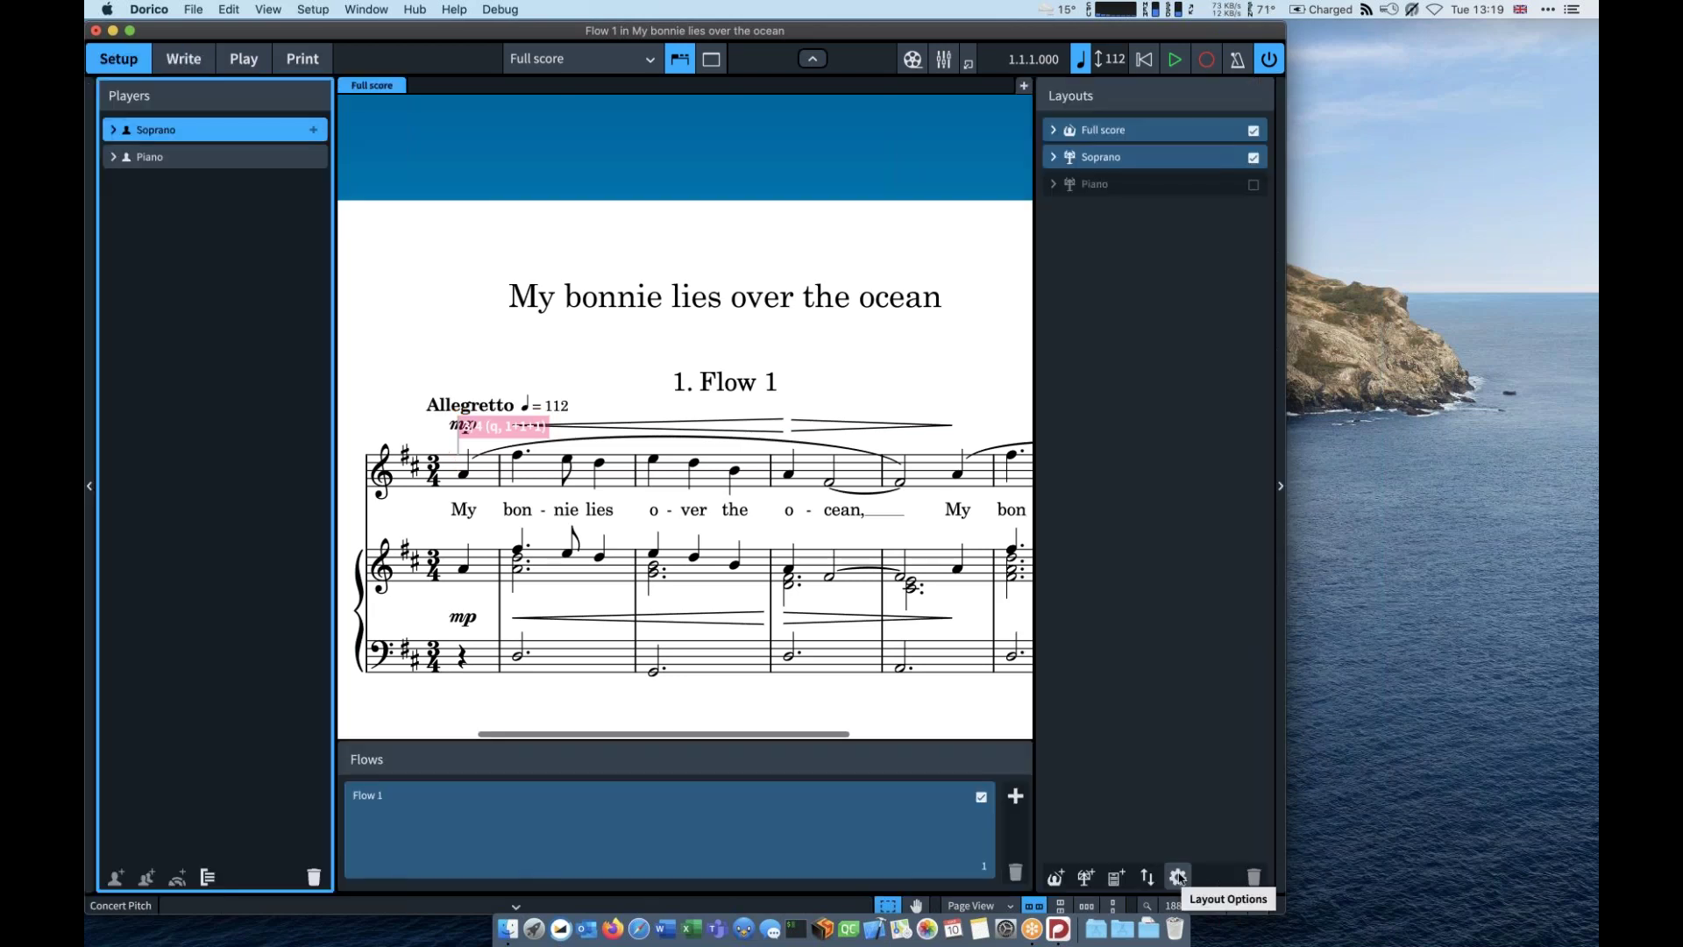
left_click(1179, 877)
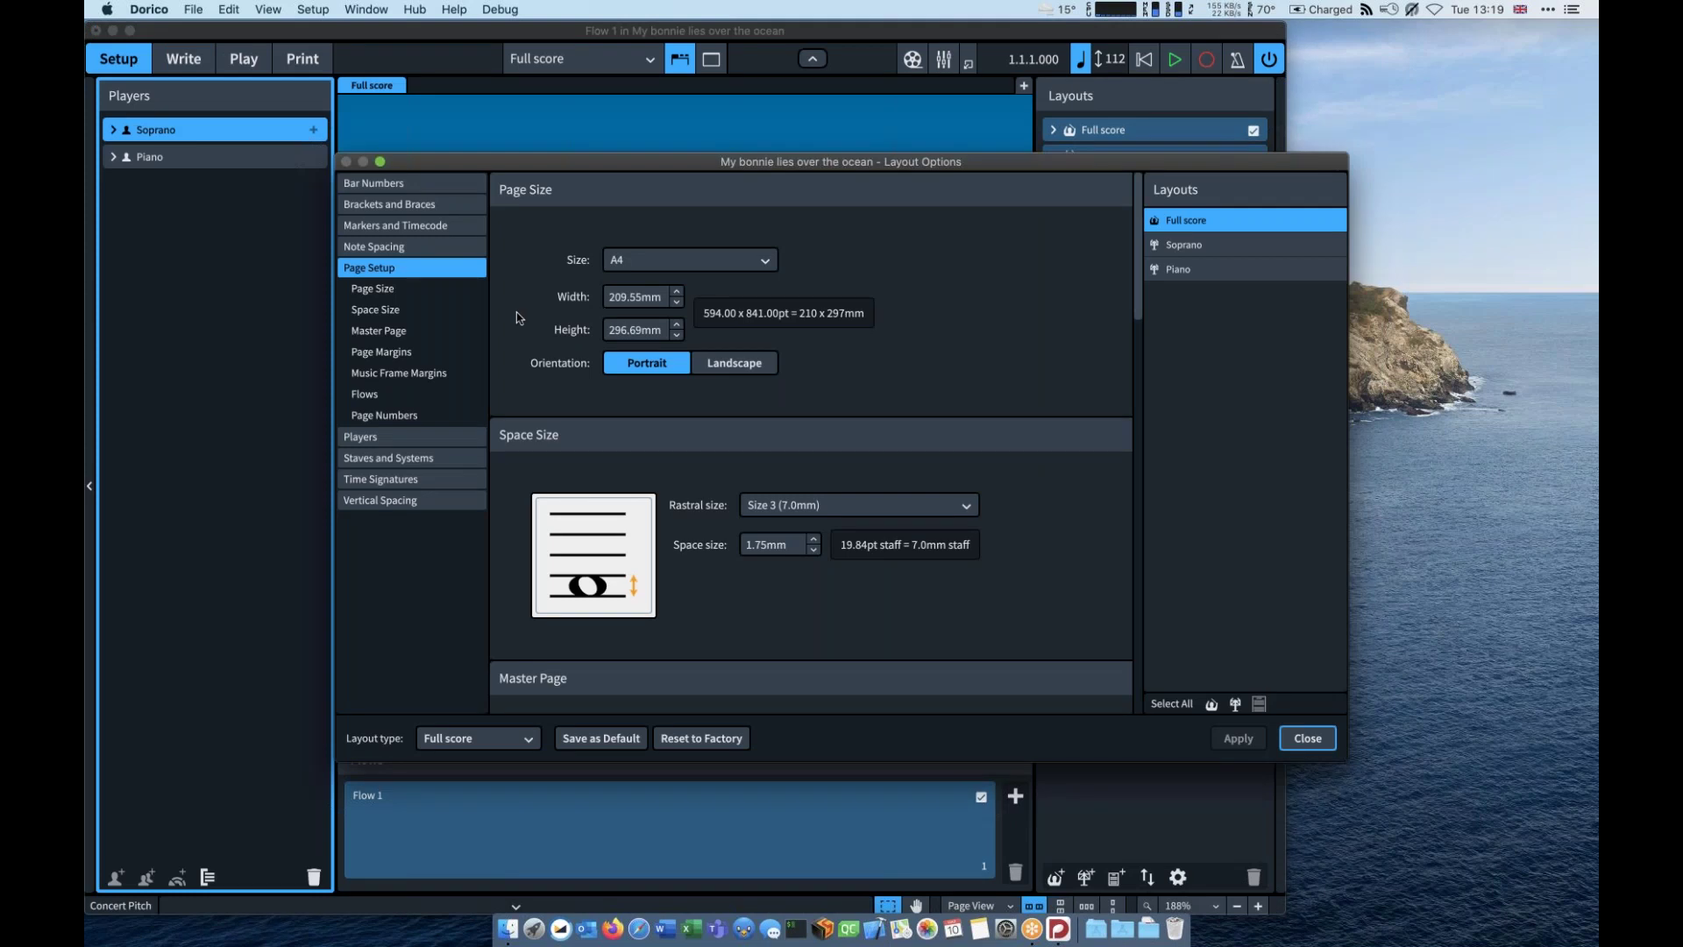
left_click(420, 385)
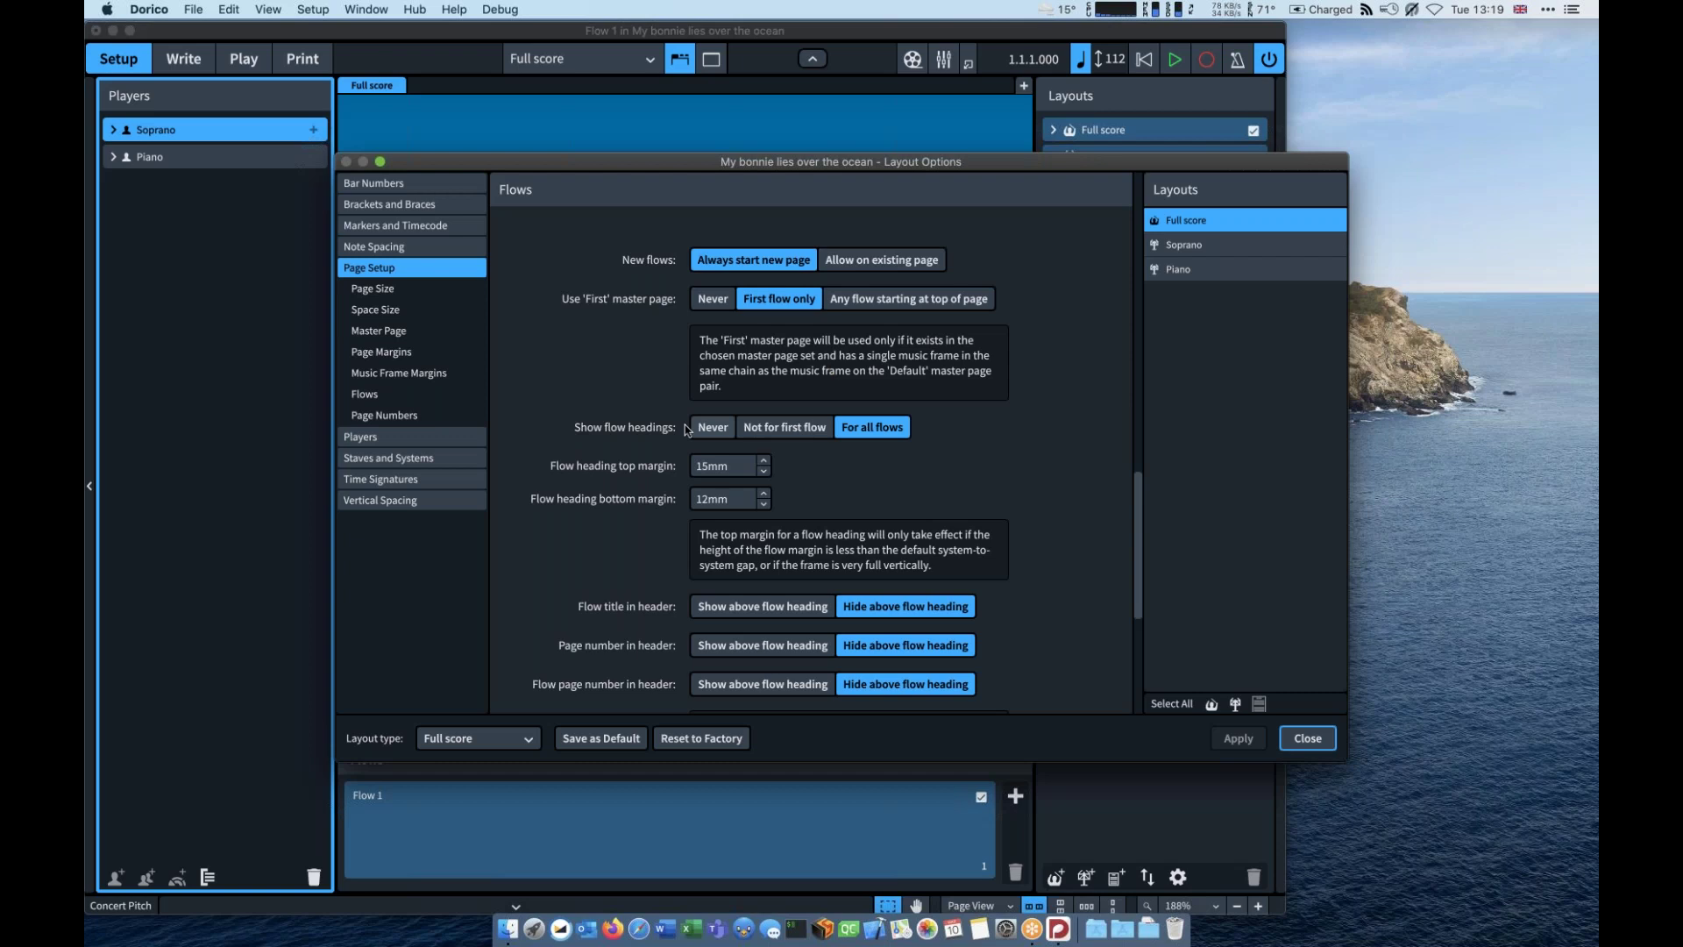
key("Escape")
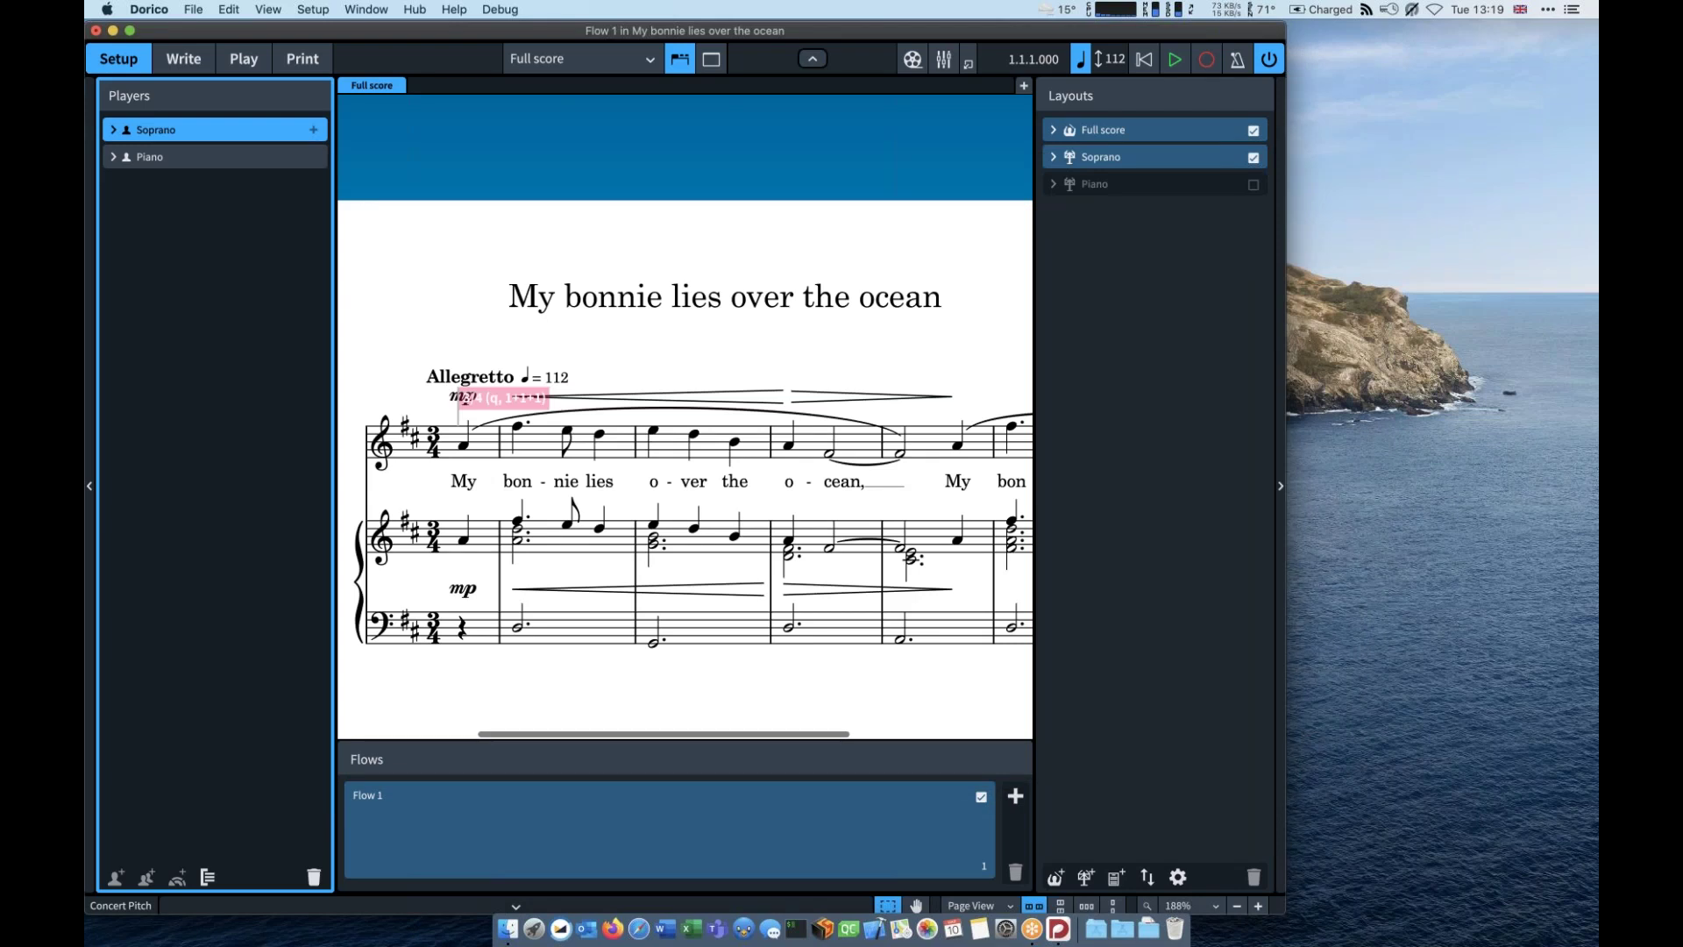
key("super+2")
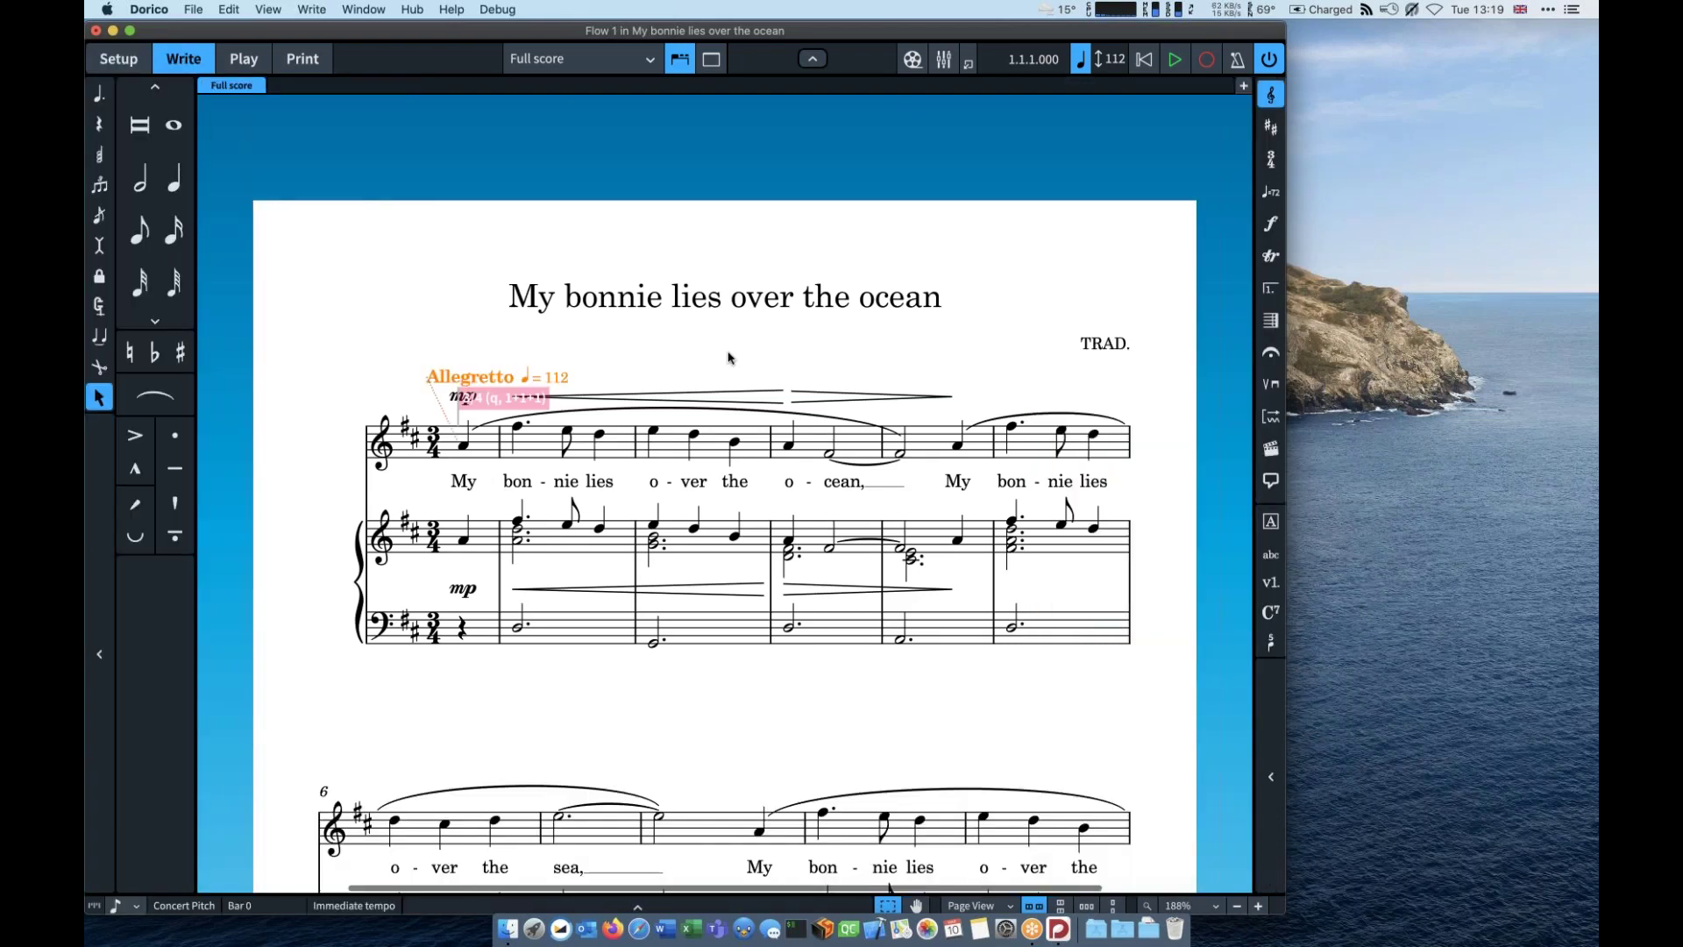
Step: Review the full score's page size, rastral size choices, master page, margins, flow and page number settings in the layout options
key("super+shift+l")
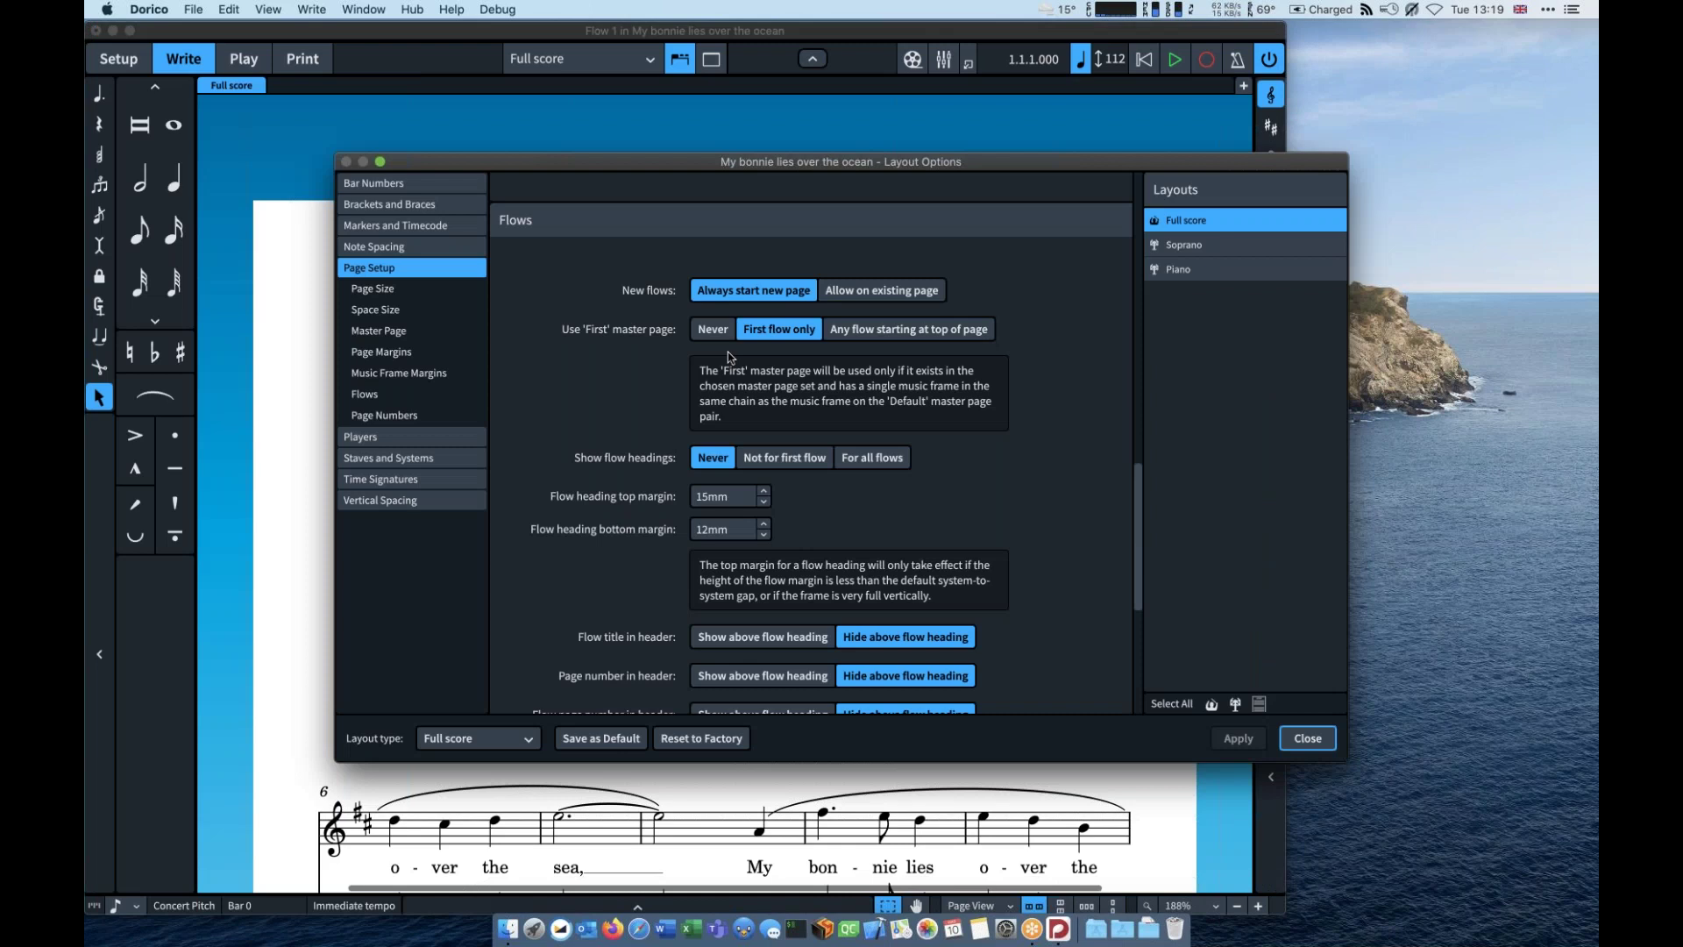
scroll(728, 350, "up", 15)
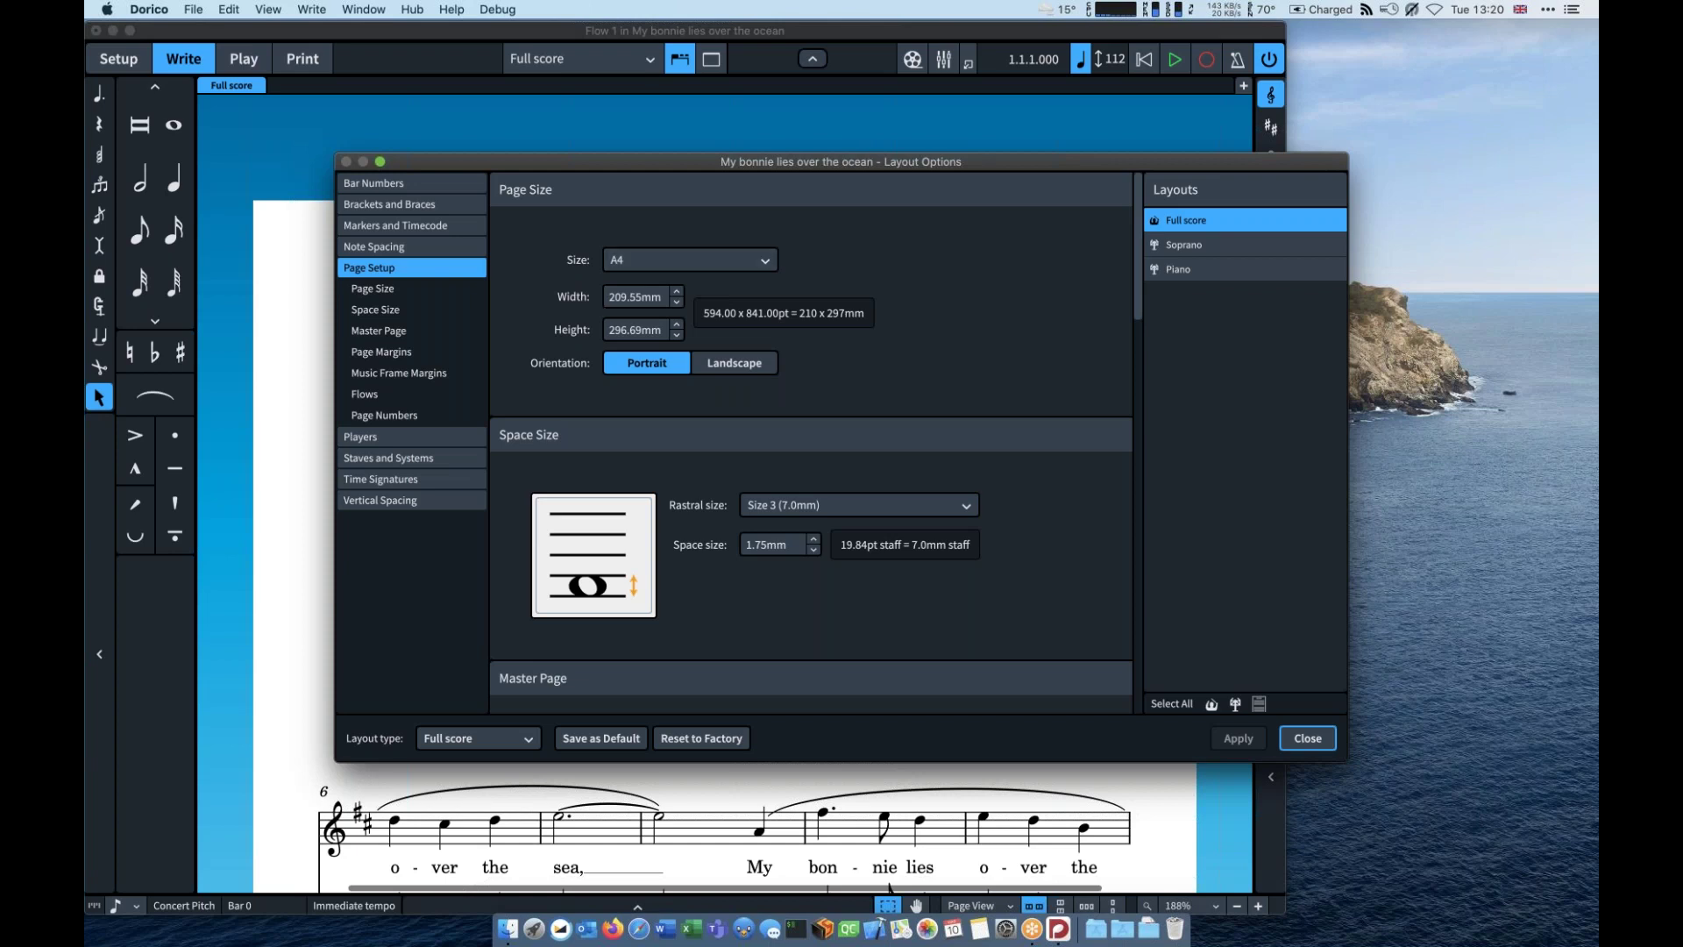
left_click(789, 505)
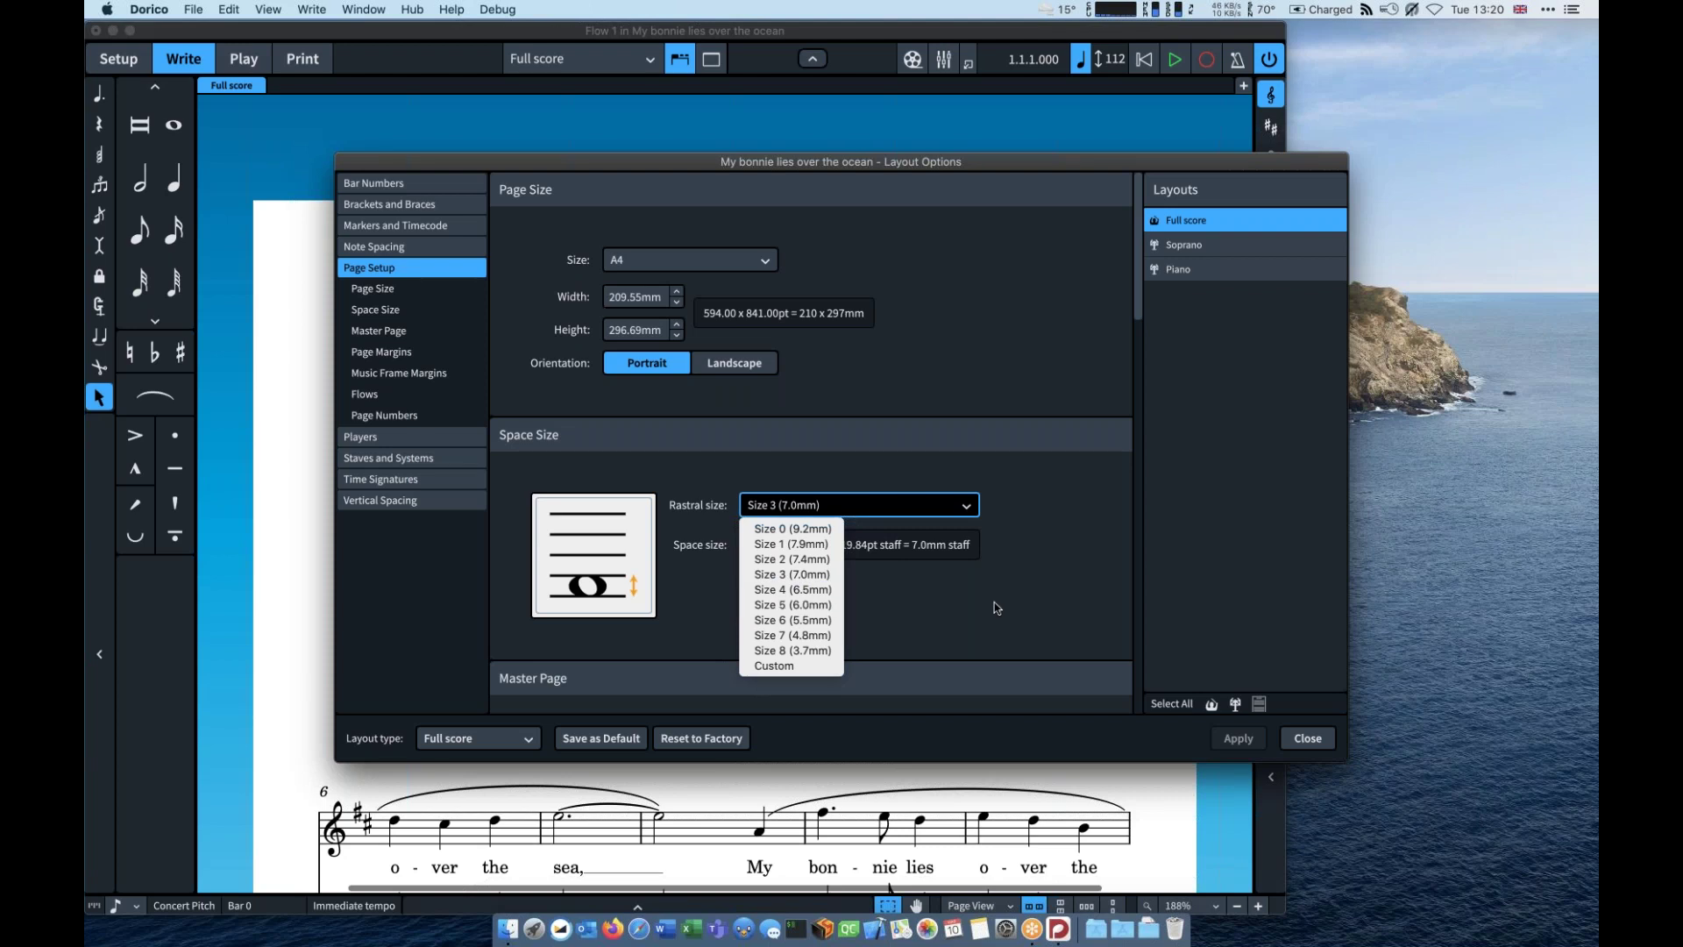
left_click(964, 567)
scroll(965, 568, "down", 5)
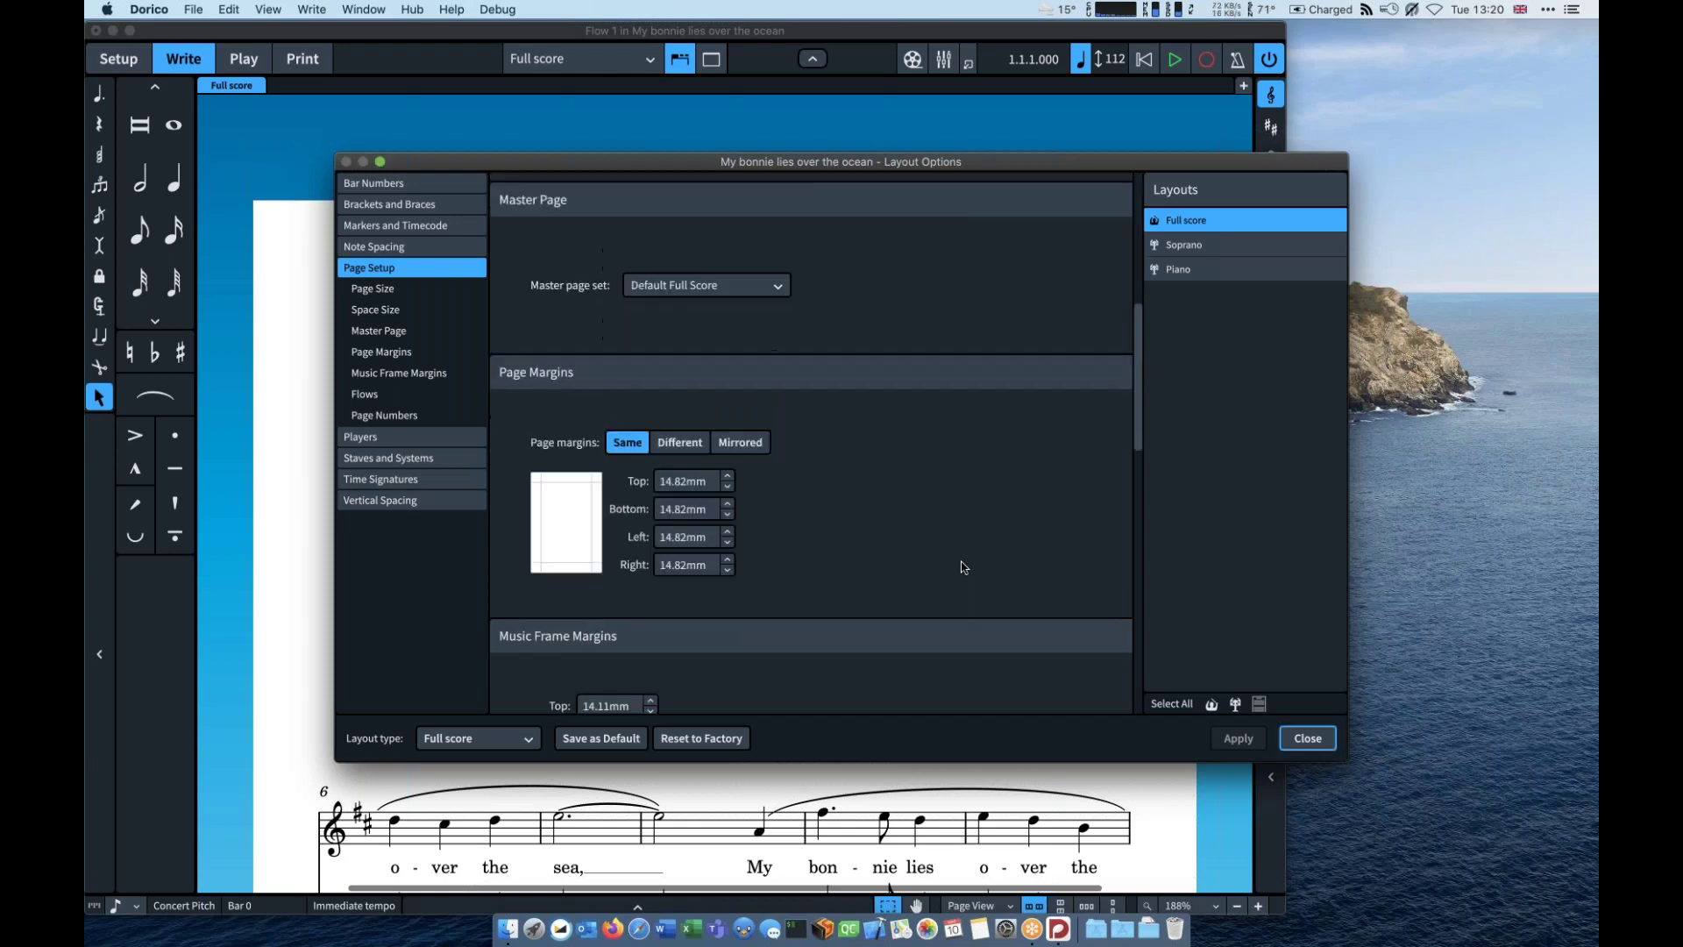
scroll(964, 567, "down", 3)
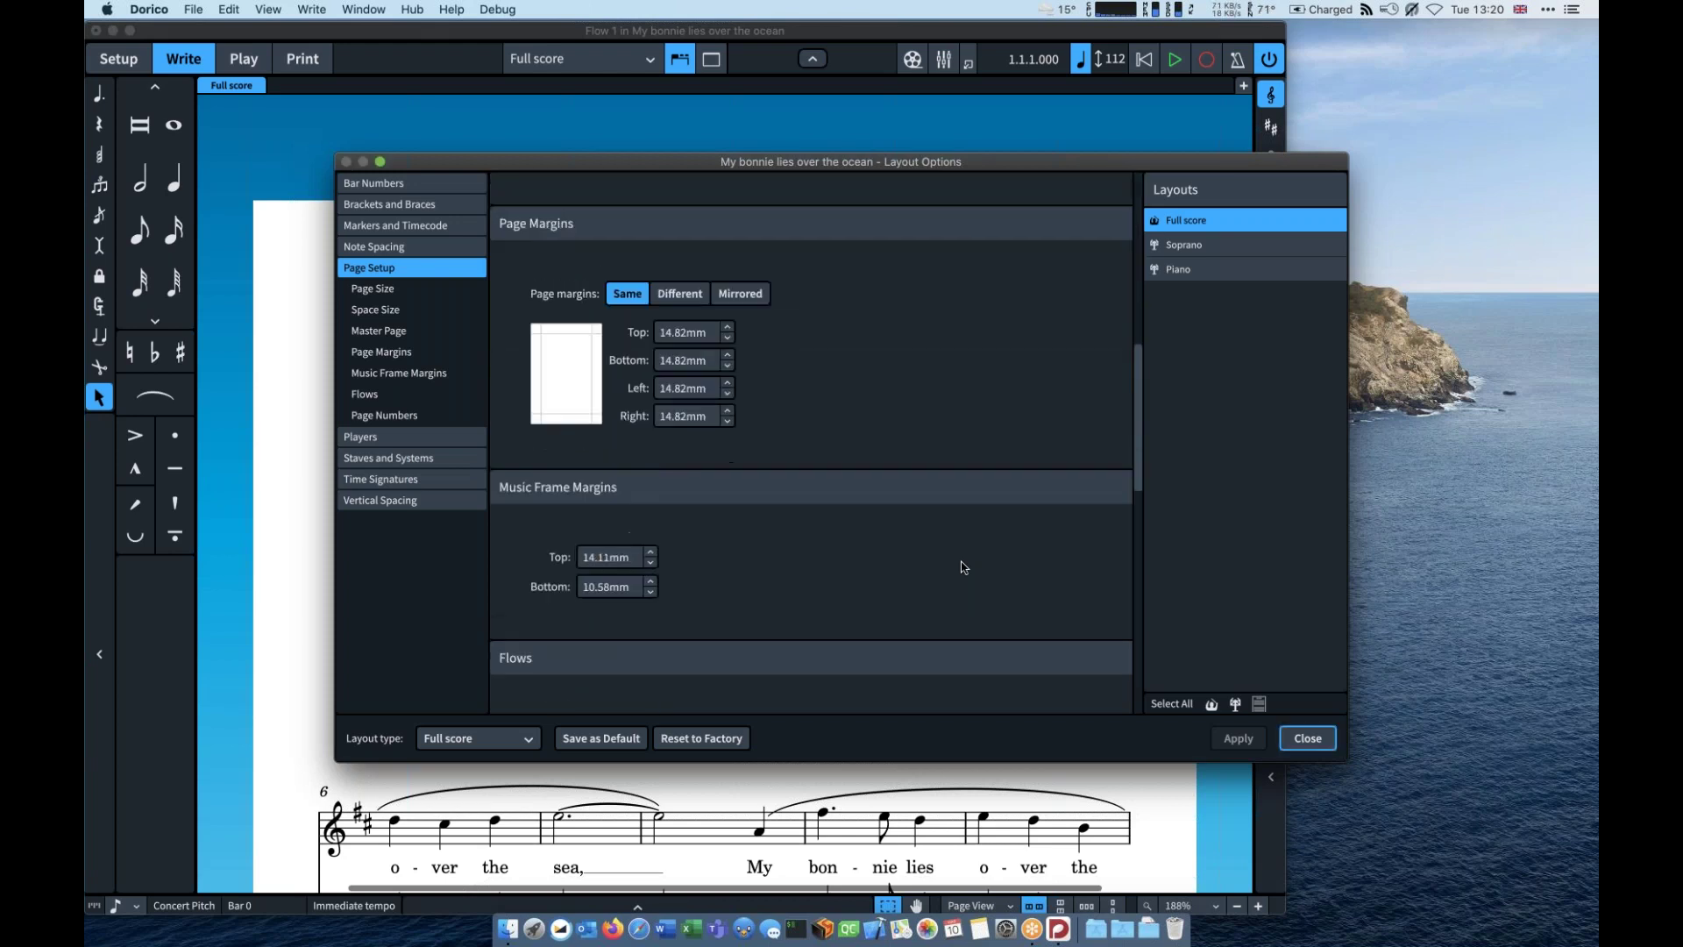
scroll(964, 567, "down", 1)
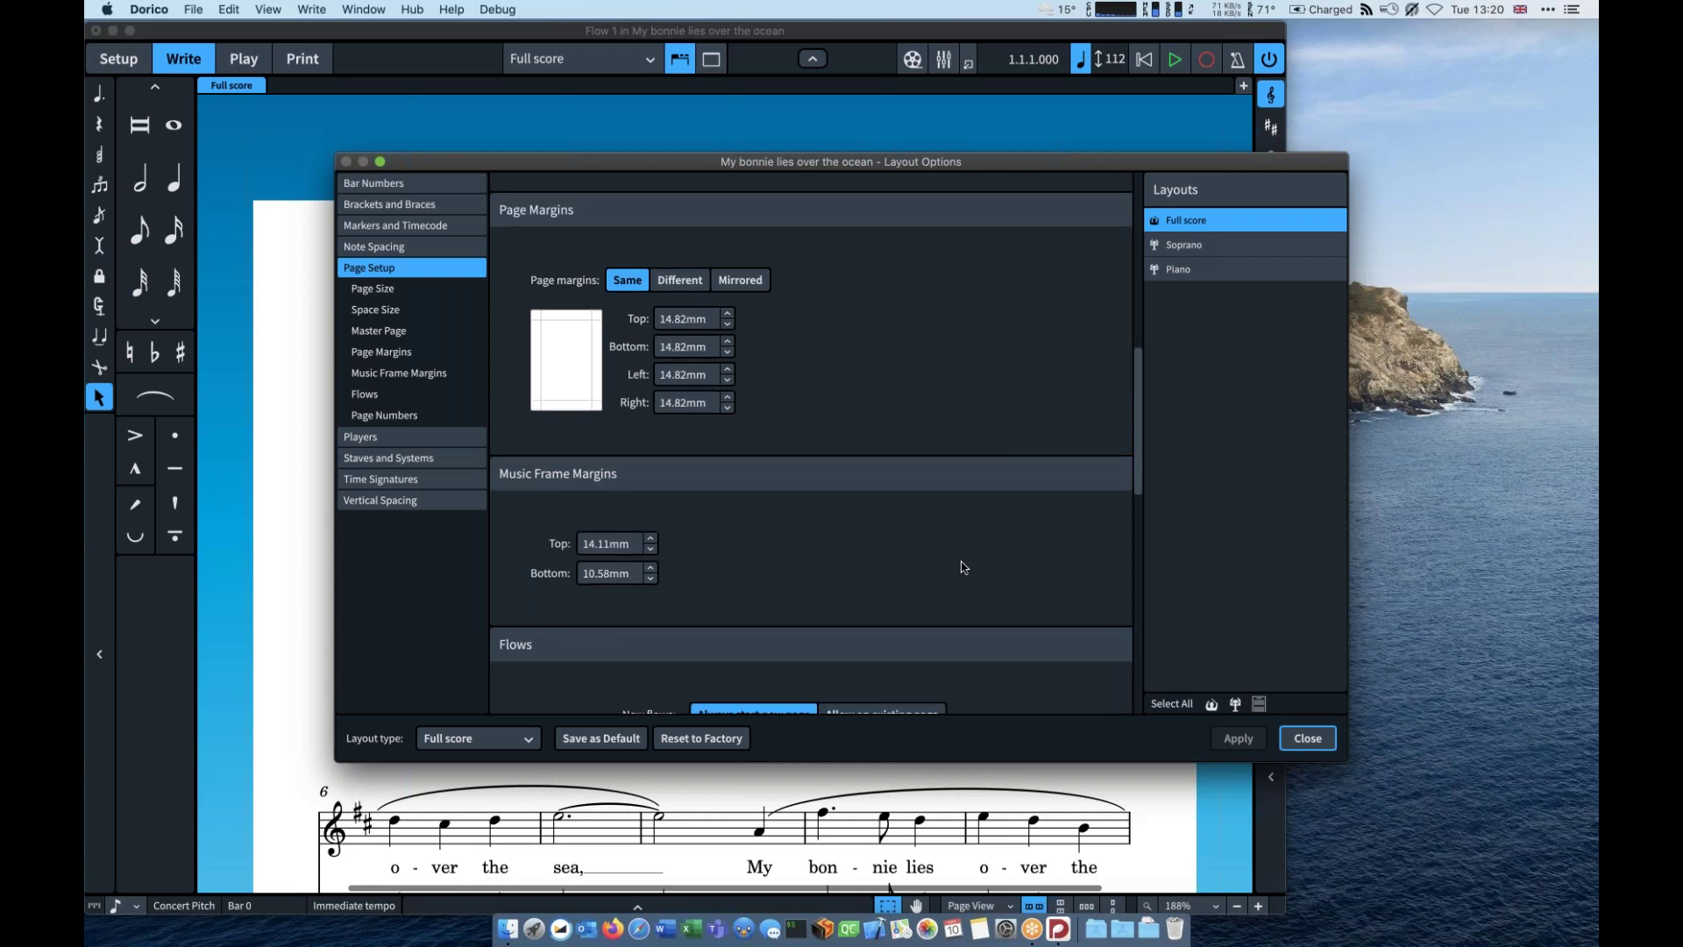
scroll(964, 567, "down", 3)
scroll(964, 567, "down", 3)
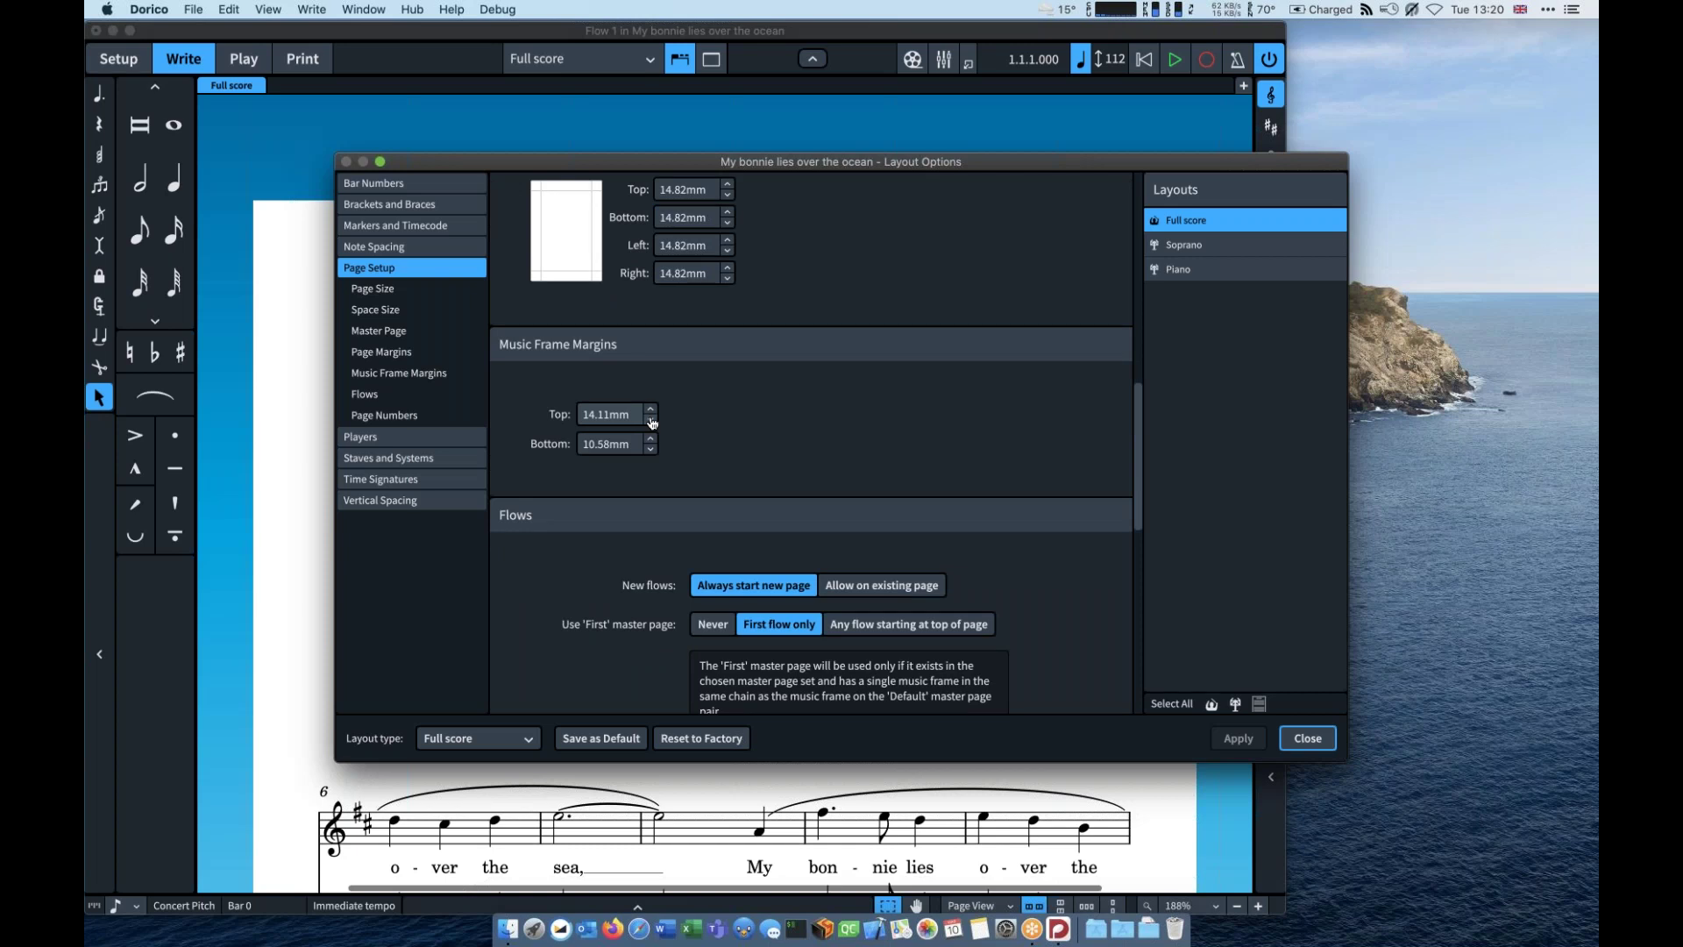
scroll(651, 422, "down", 20)
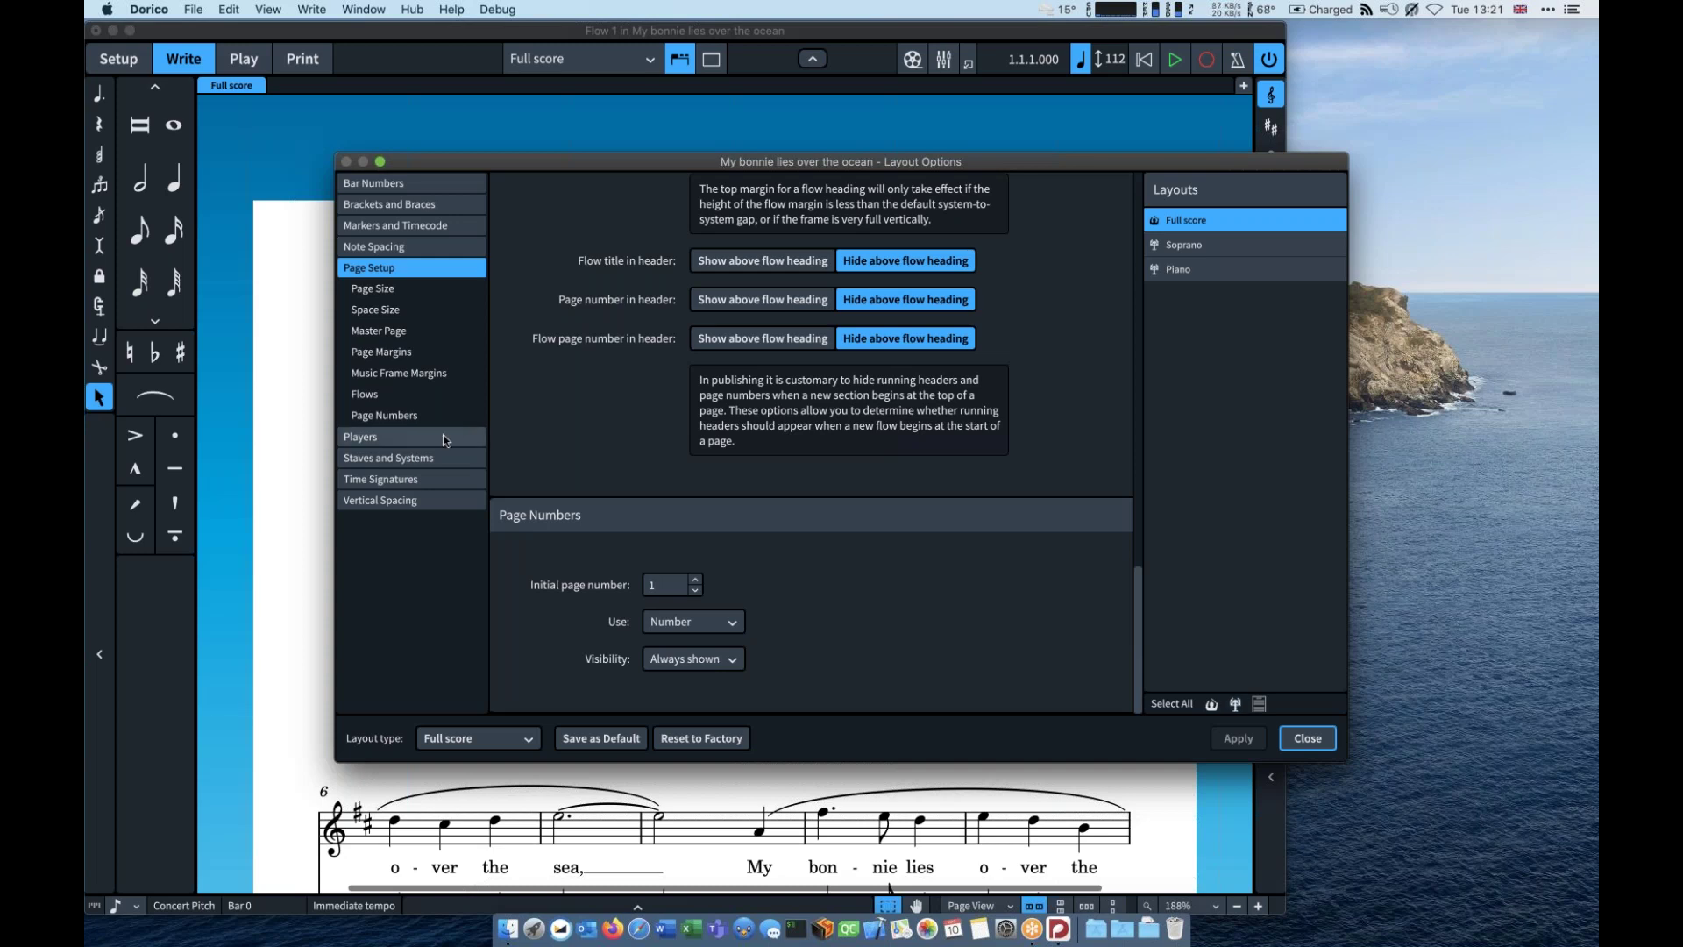
Step: Set staff labels on the first system to Full in the full score's layout options and apply
left_click(443, 459)
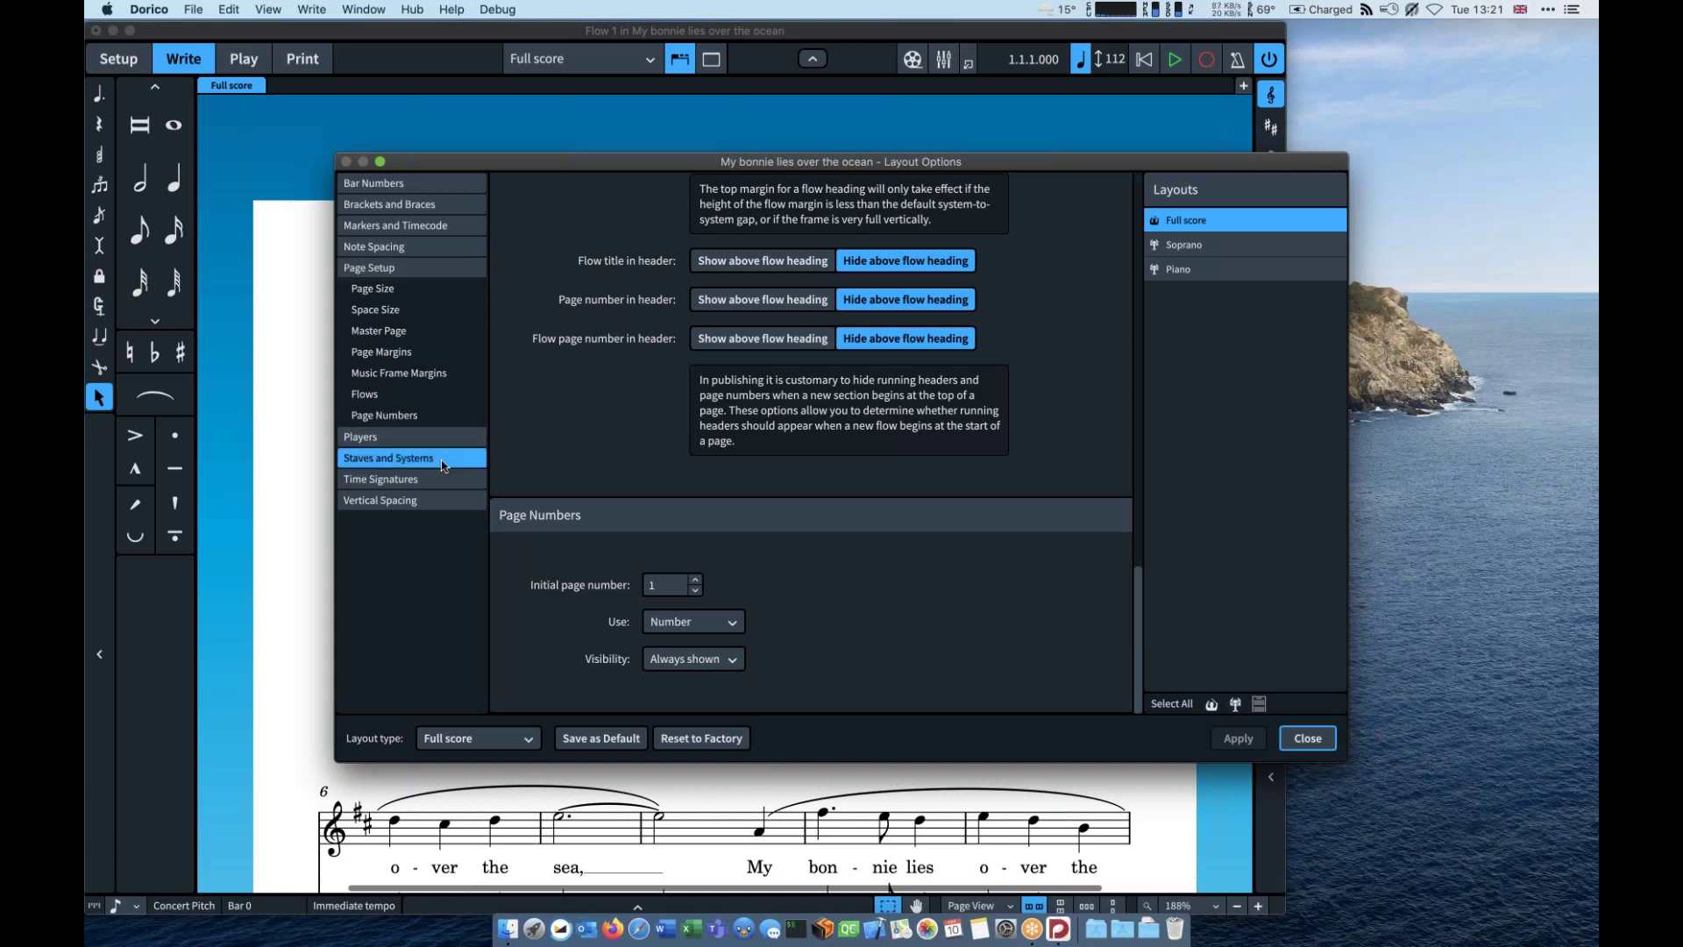
left_click(765, 260)
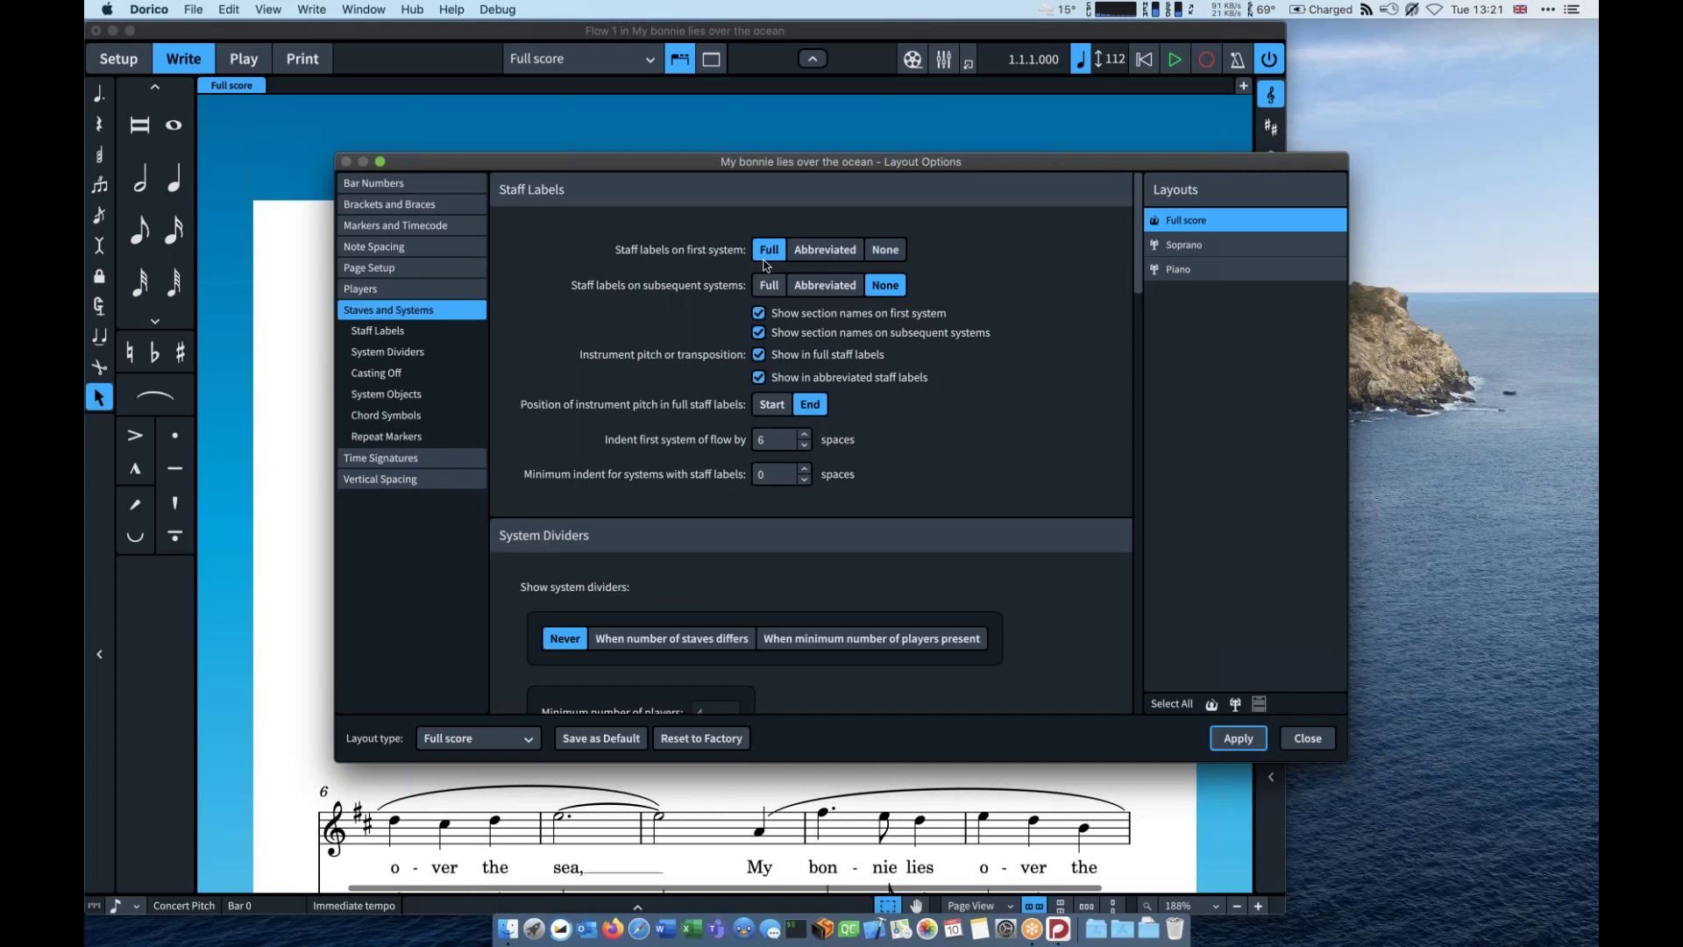
left_click(1237, 739)
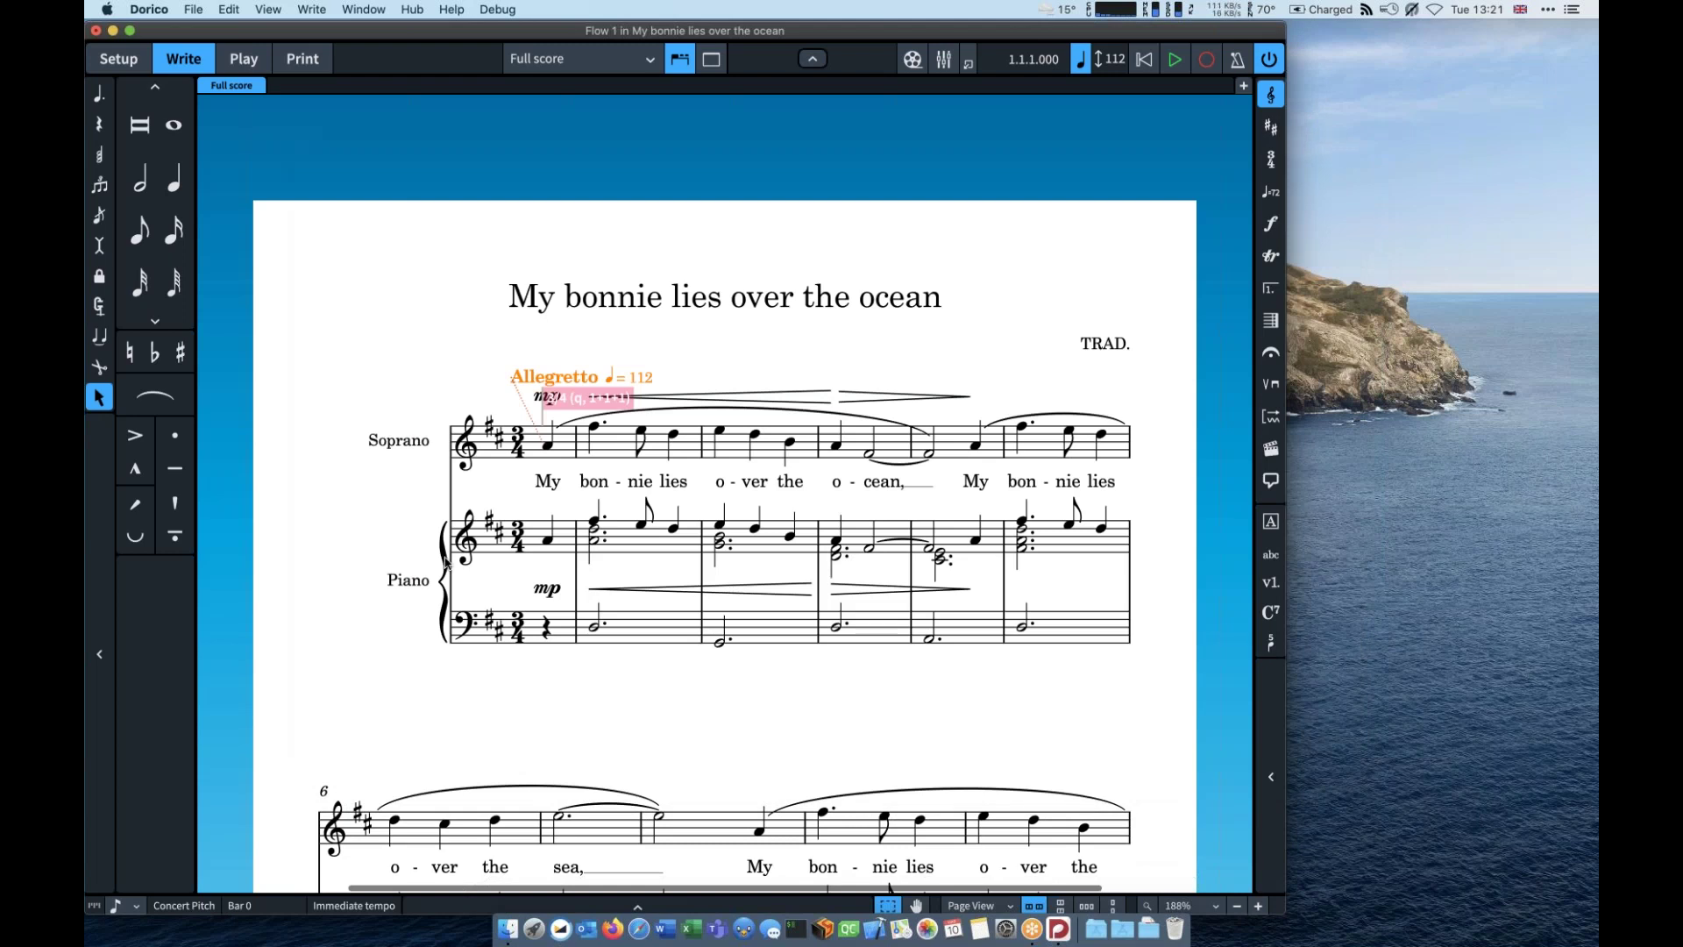
left_click(415, 379)
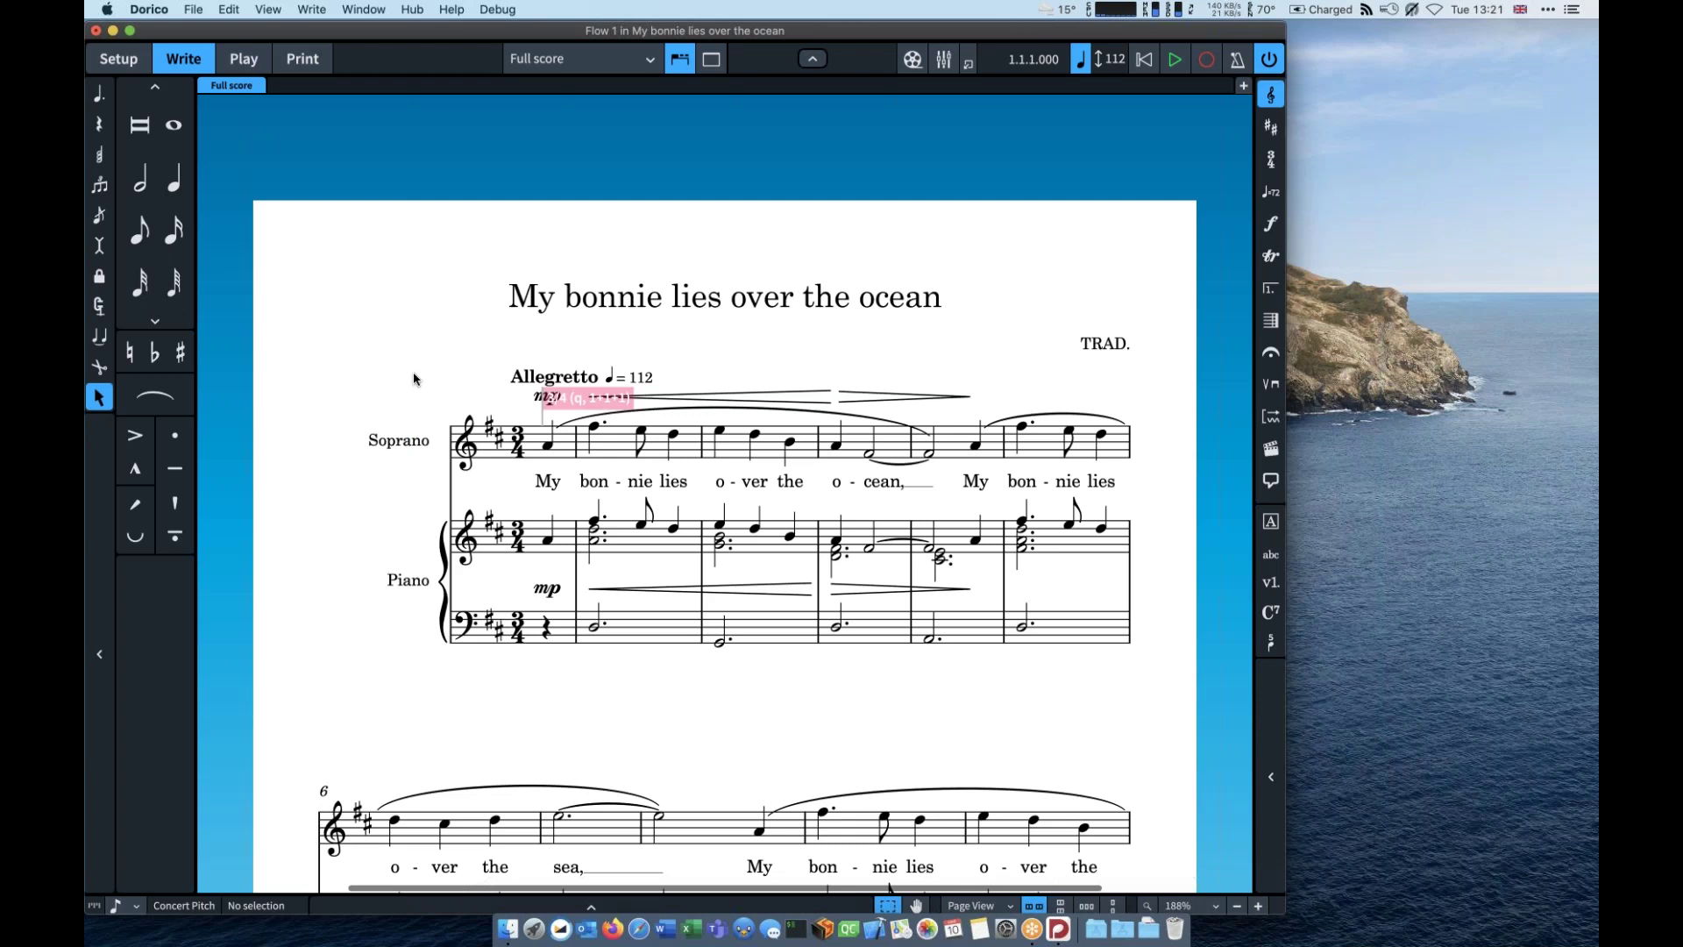
scroll(431, 479, "down", 3)
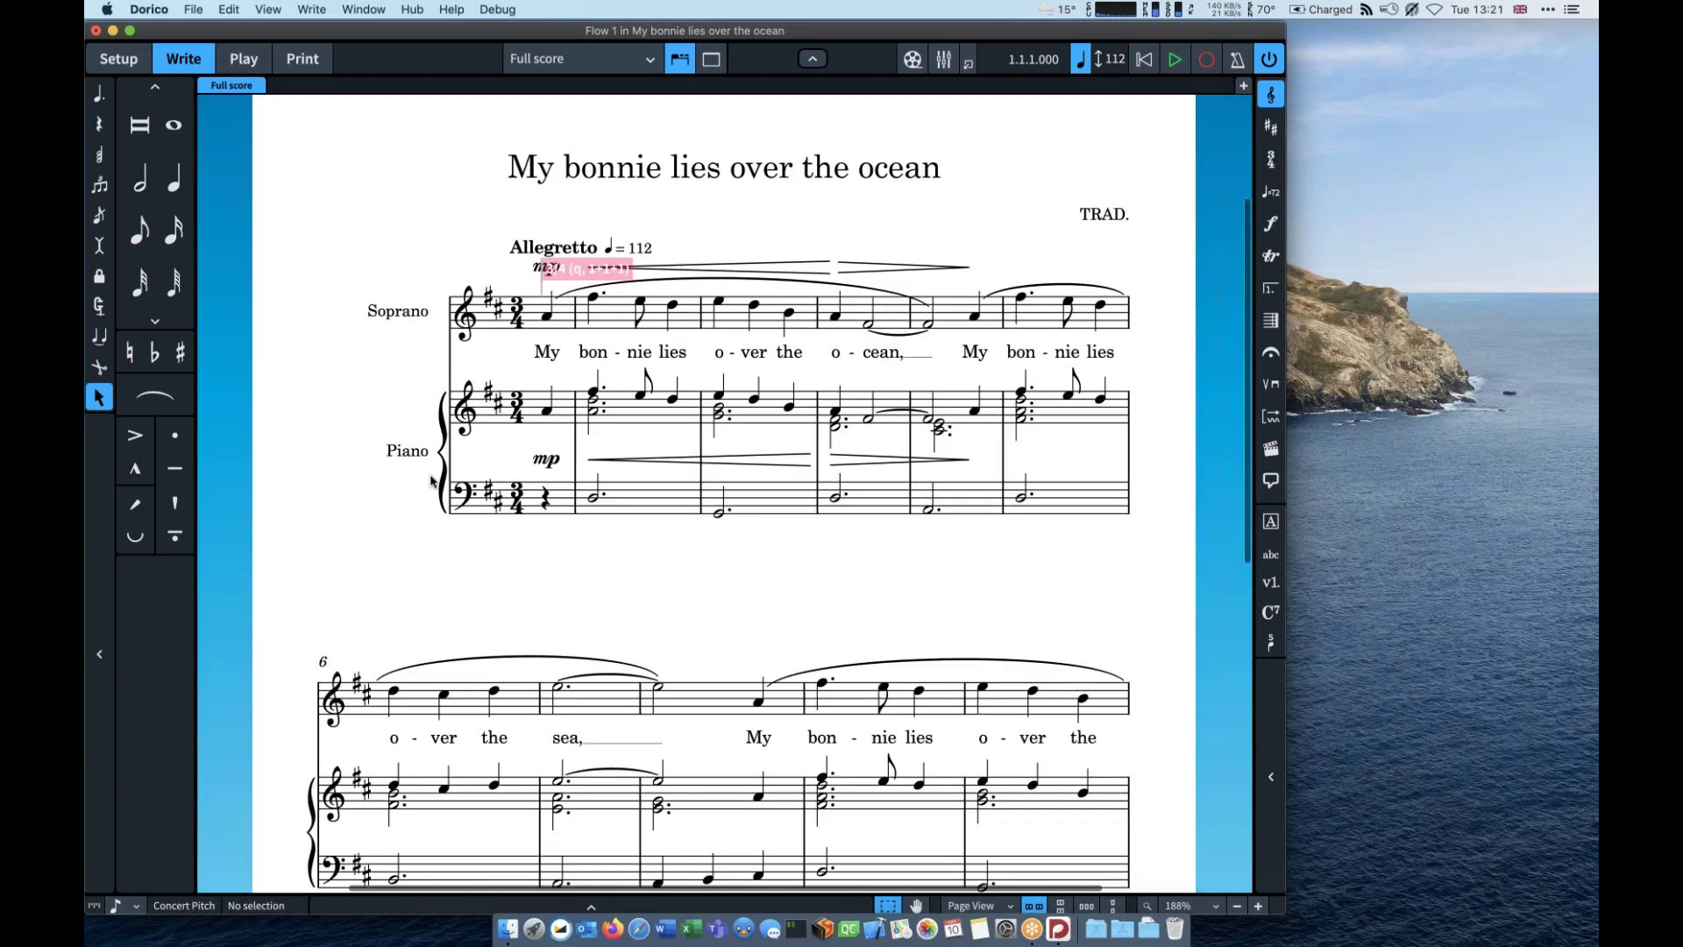
Step: Set staff labels on both the first and subsequent systems to None in the full score's layout options, and apply
key("super+shift+l")
left_click(825, 285)
left_click(885, 250)
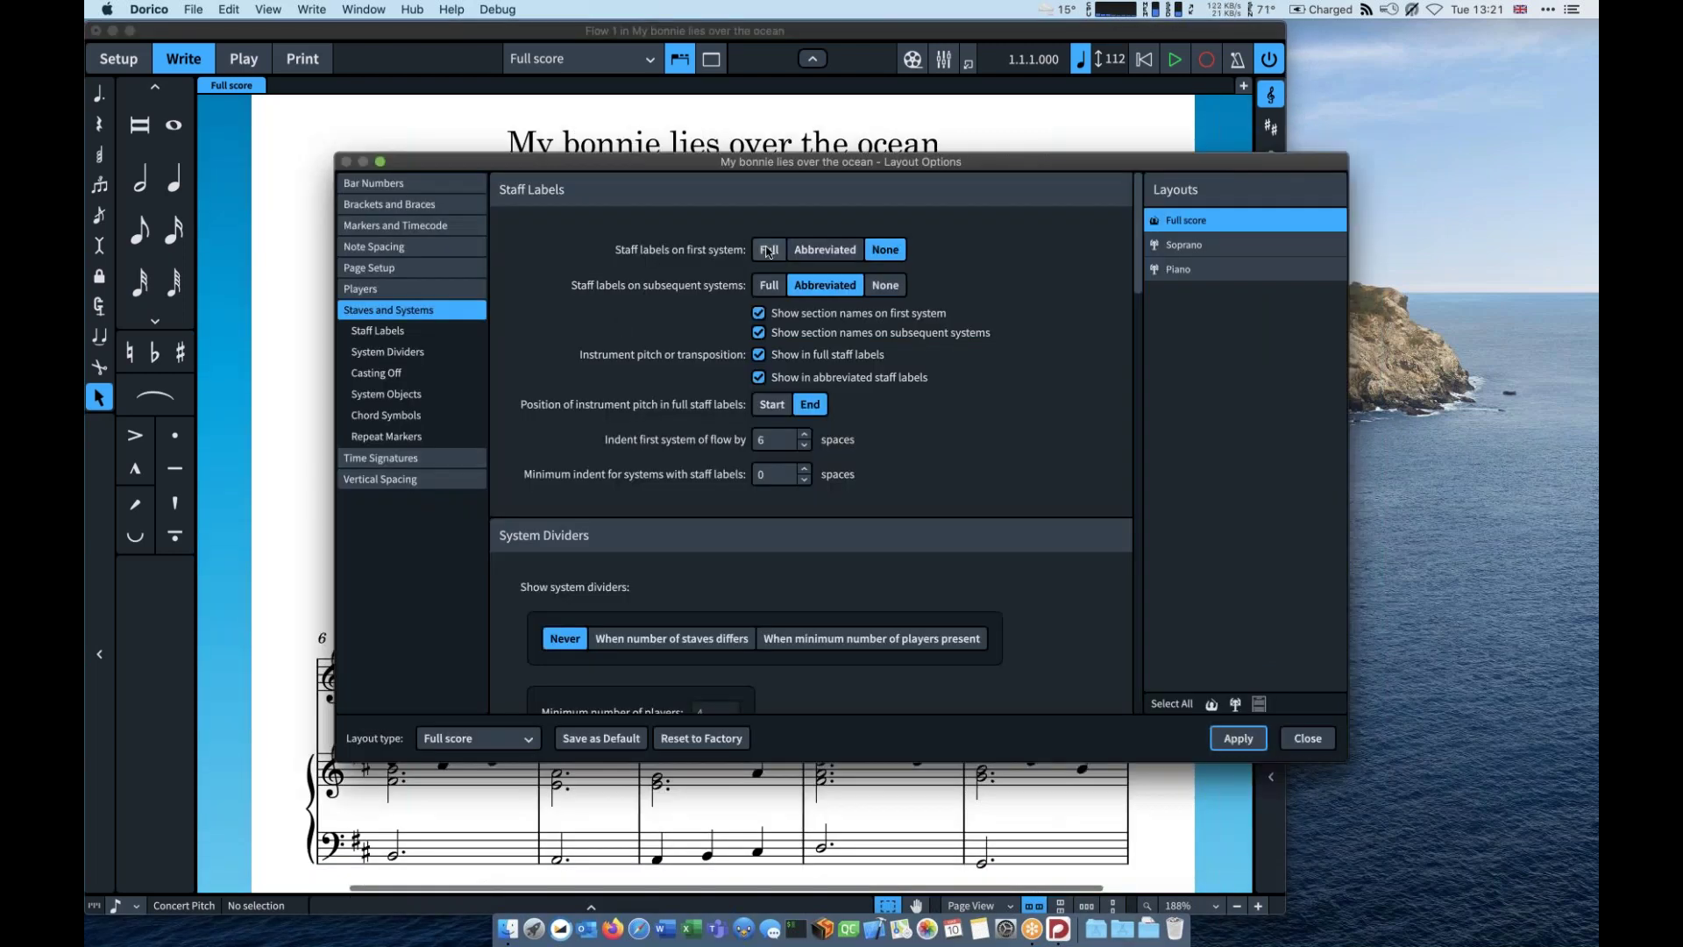
left_click(768, 253)
left_click(885, 285)
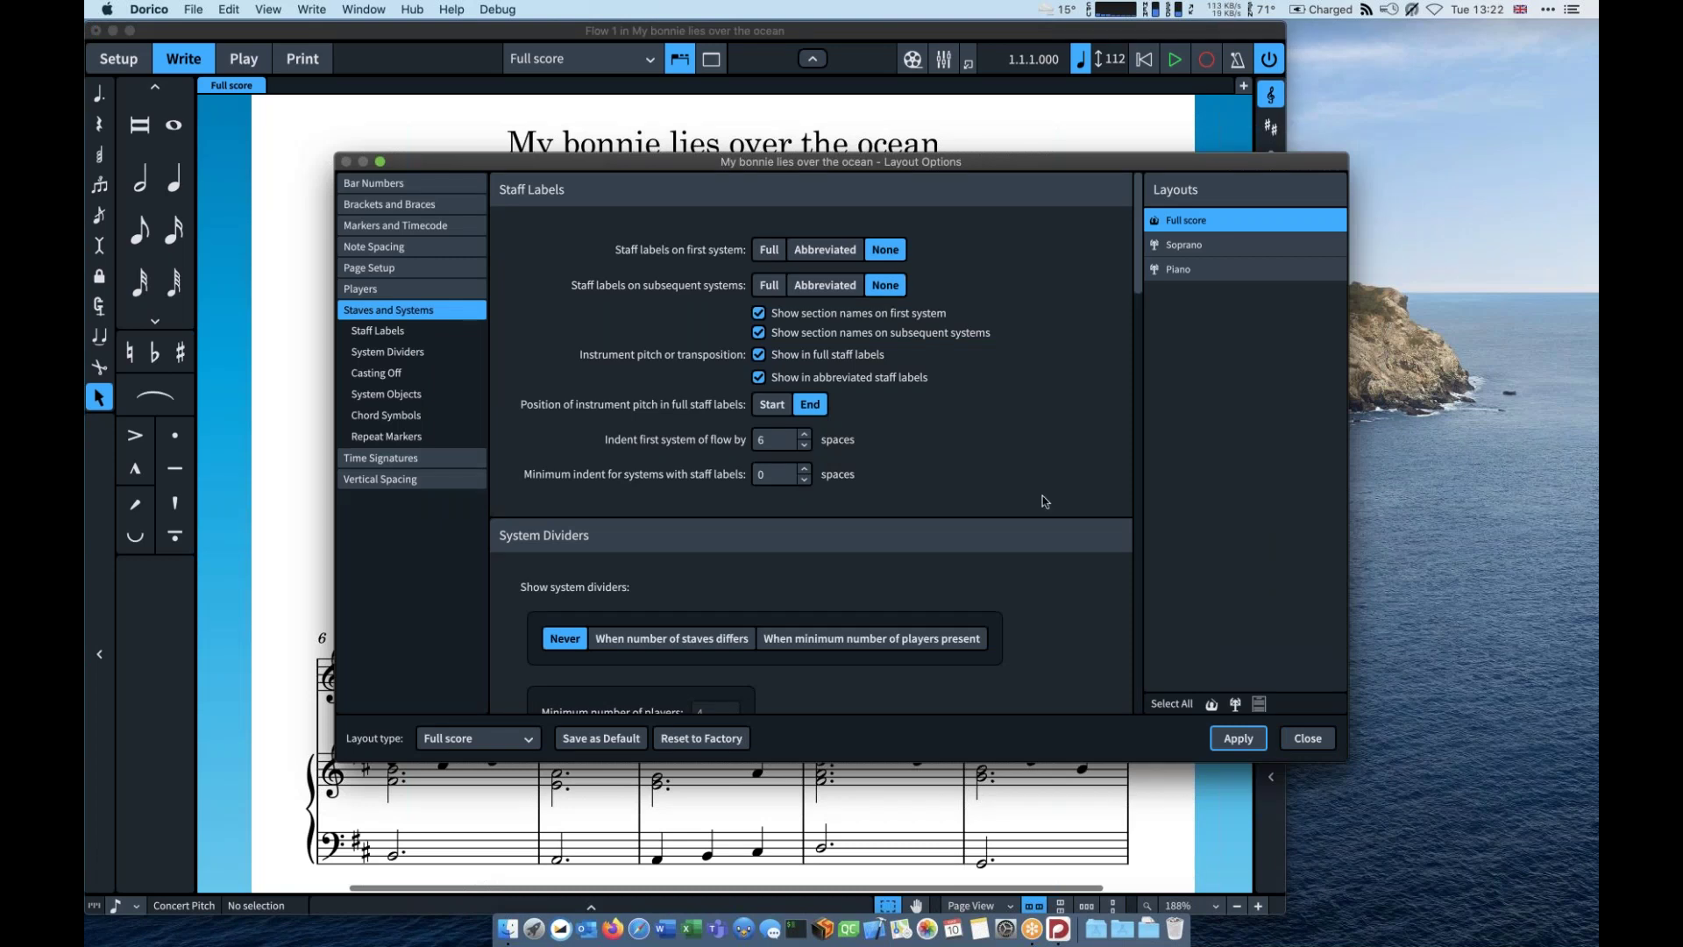
left_click(1228, 741)
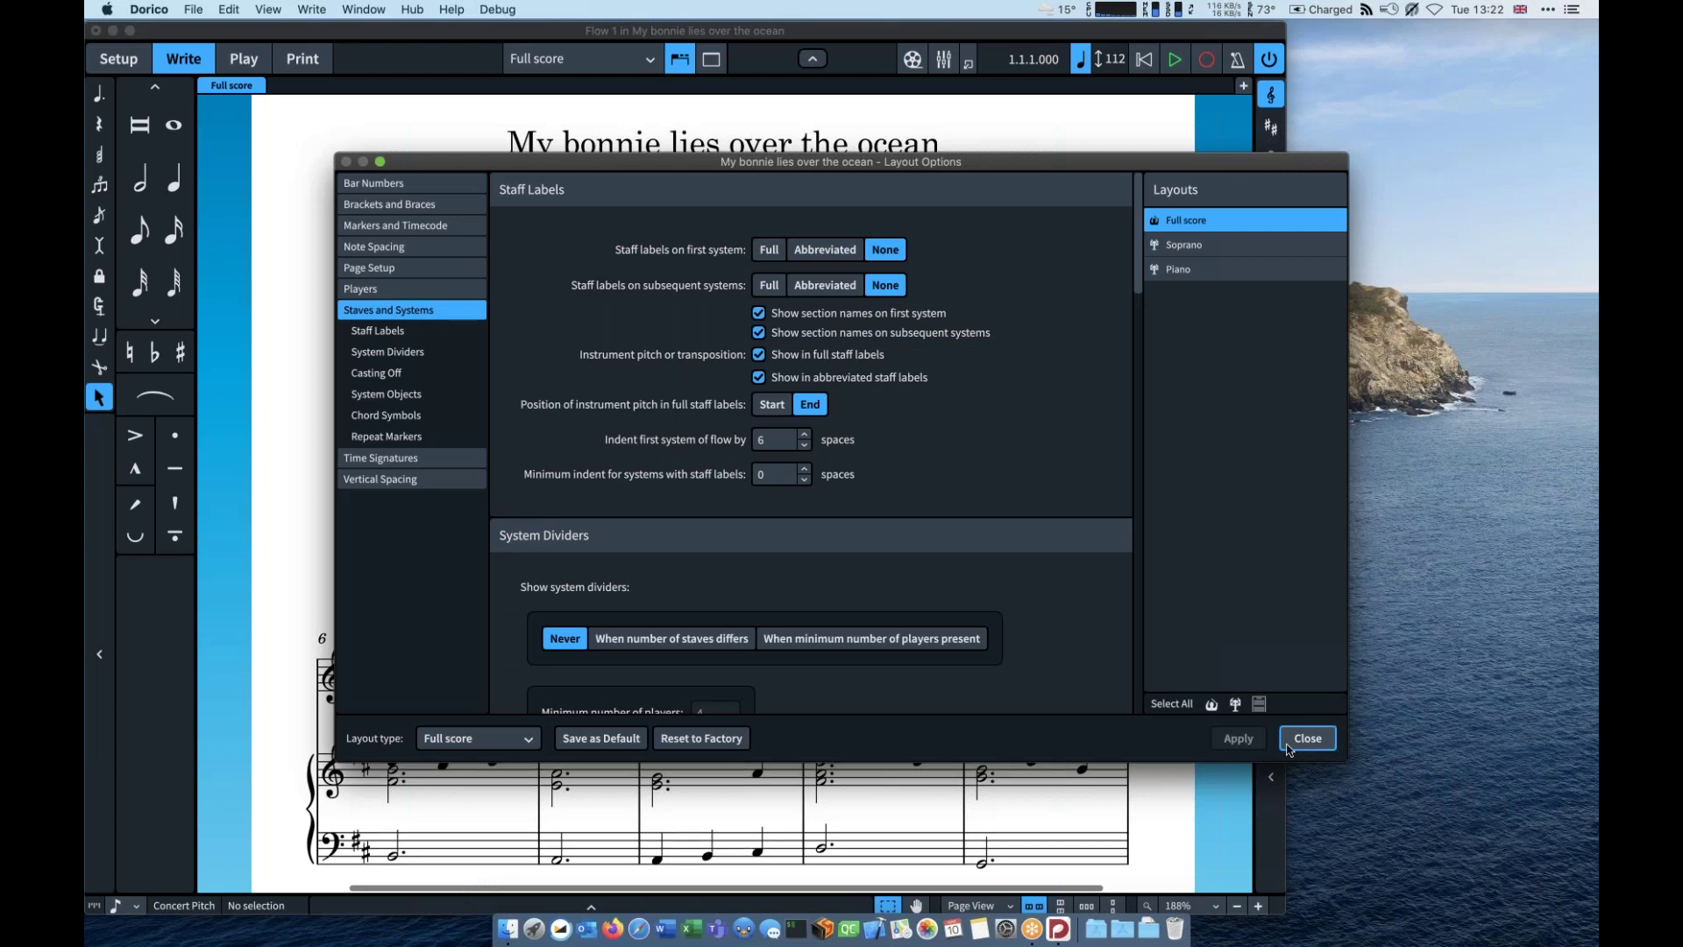
left_click(1307, 739)
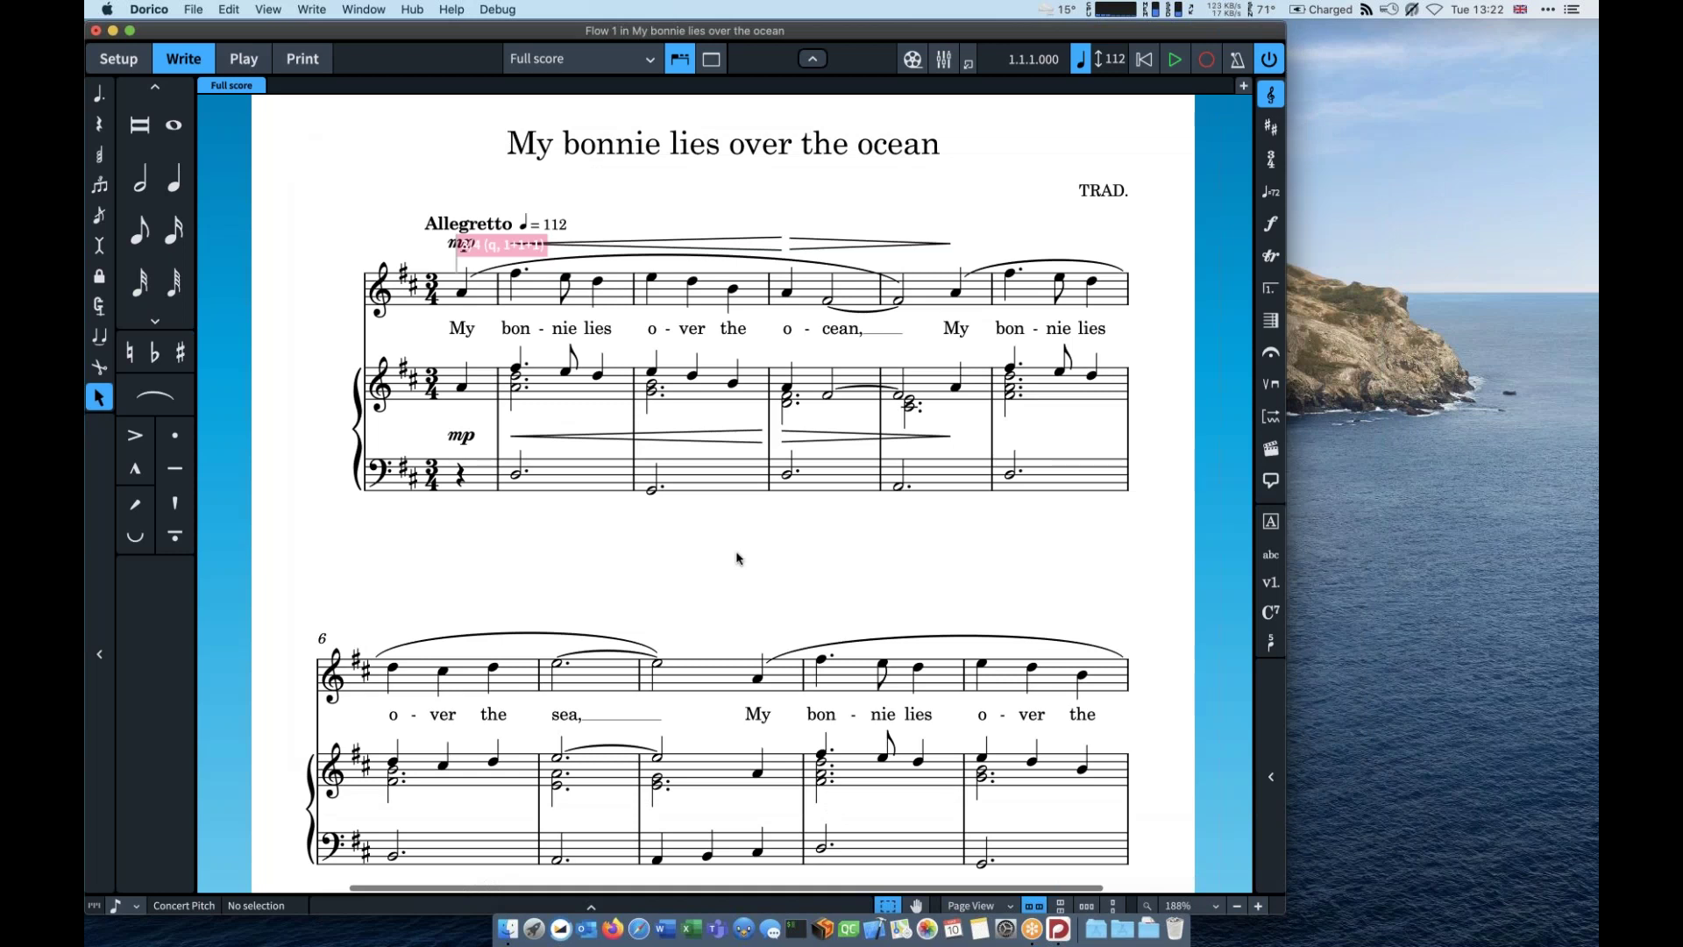
Step: Add the chord symbols D, G, D, A6 and D above the piano at the starts of bars 1 to 5
scroll(736, 558, "down", 2)
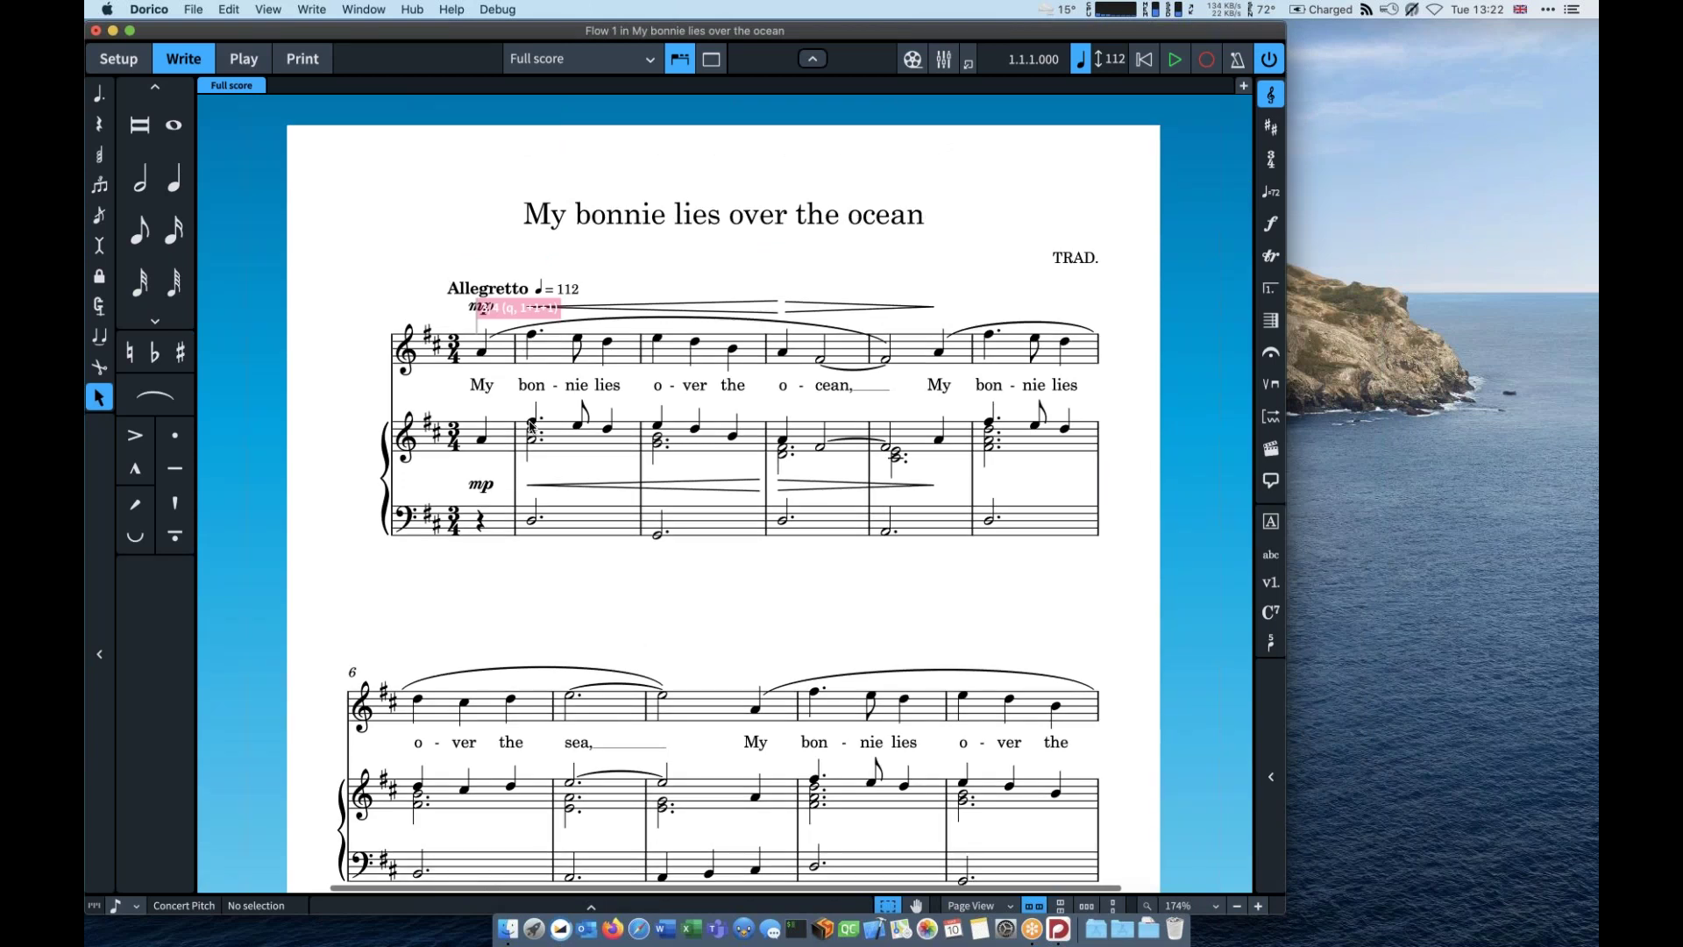
left_click(530, 424)
key("shift+q")
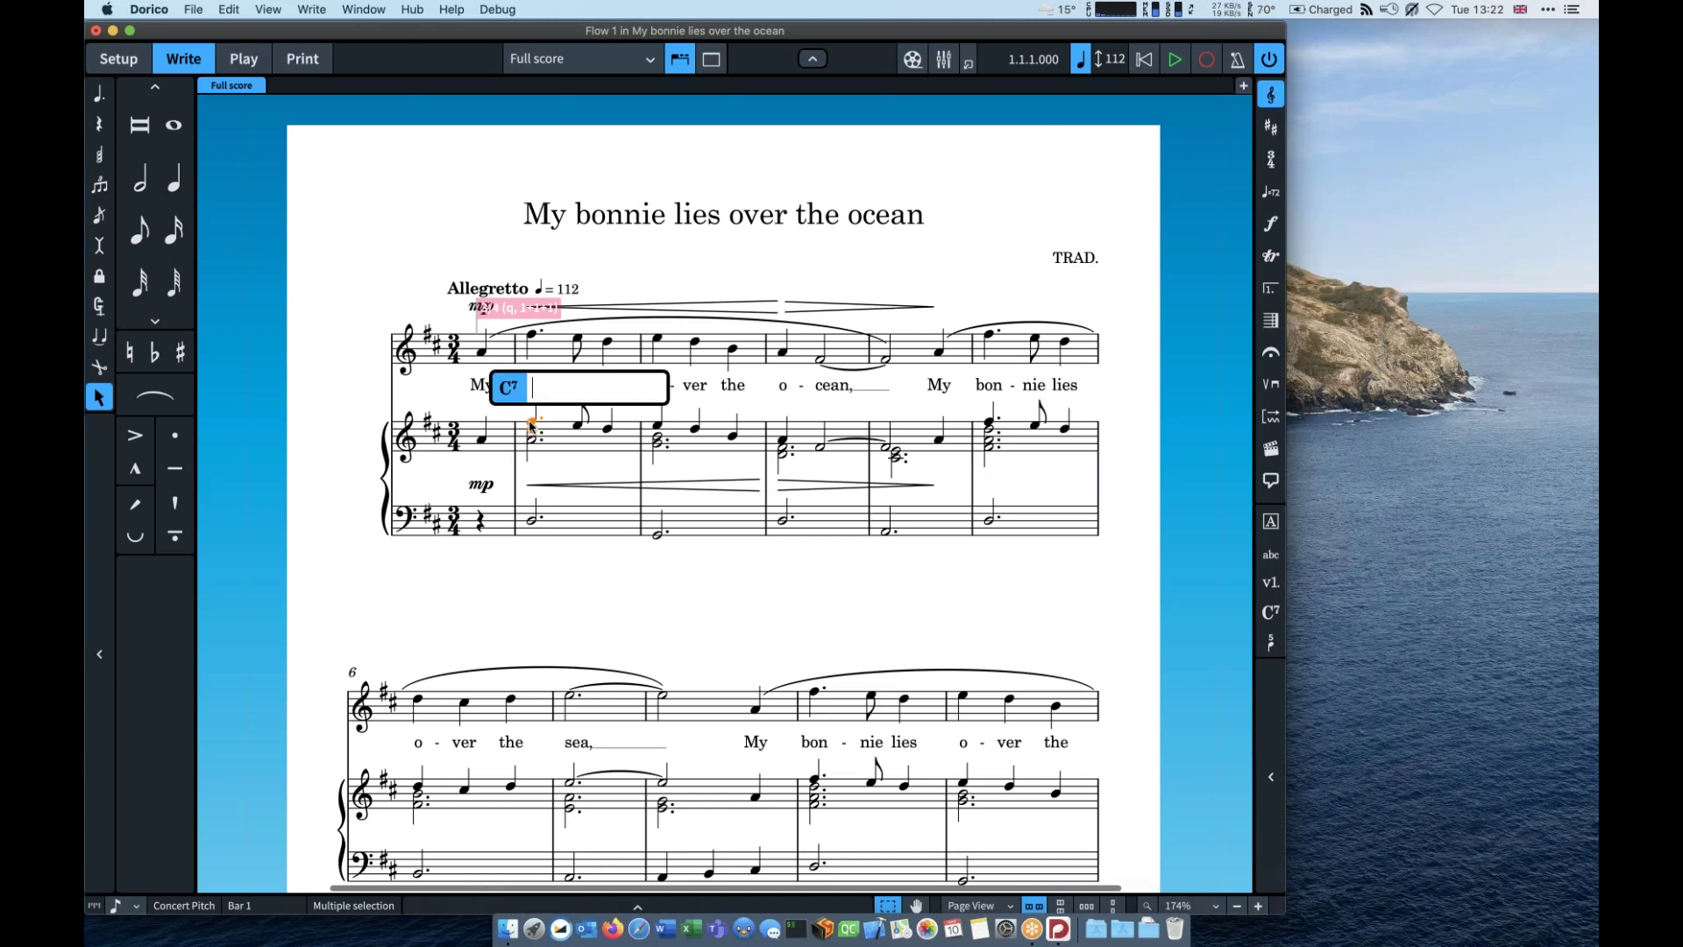
type("D")
key("space")
type("G")
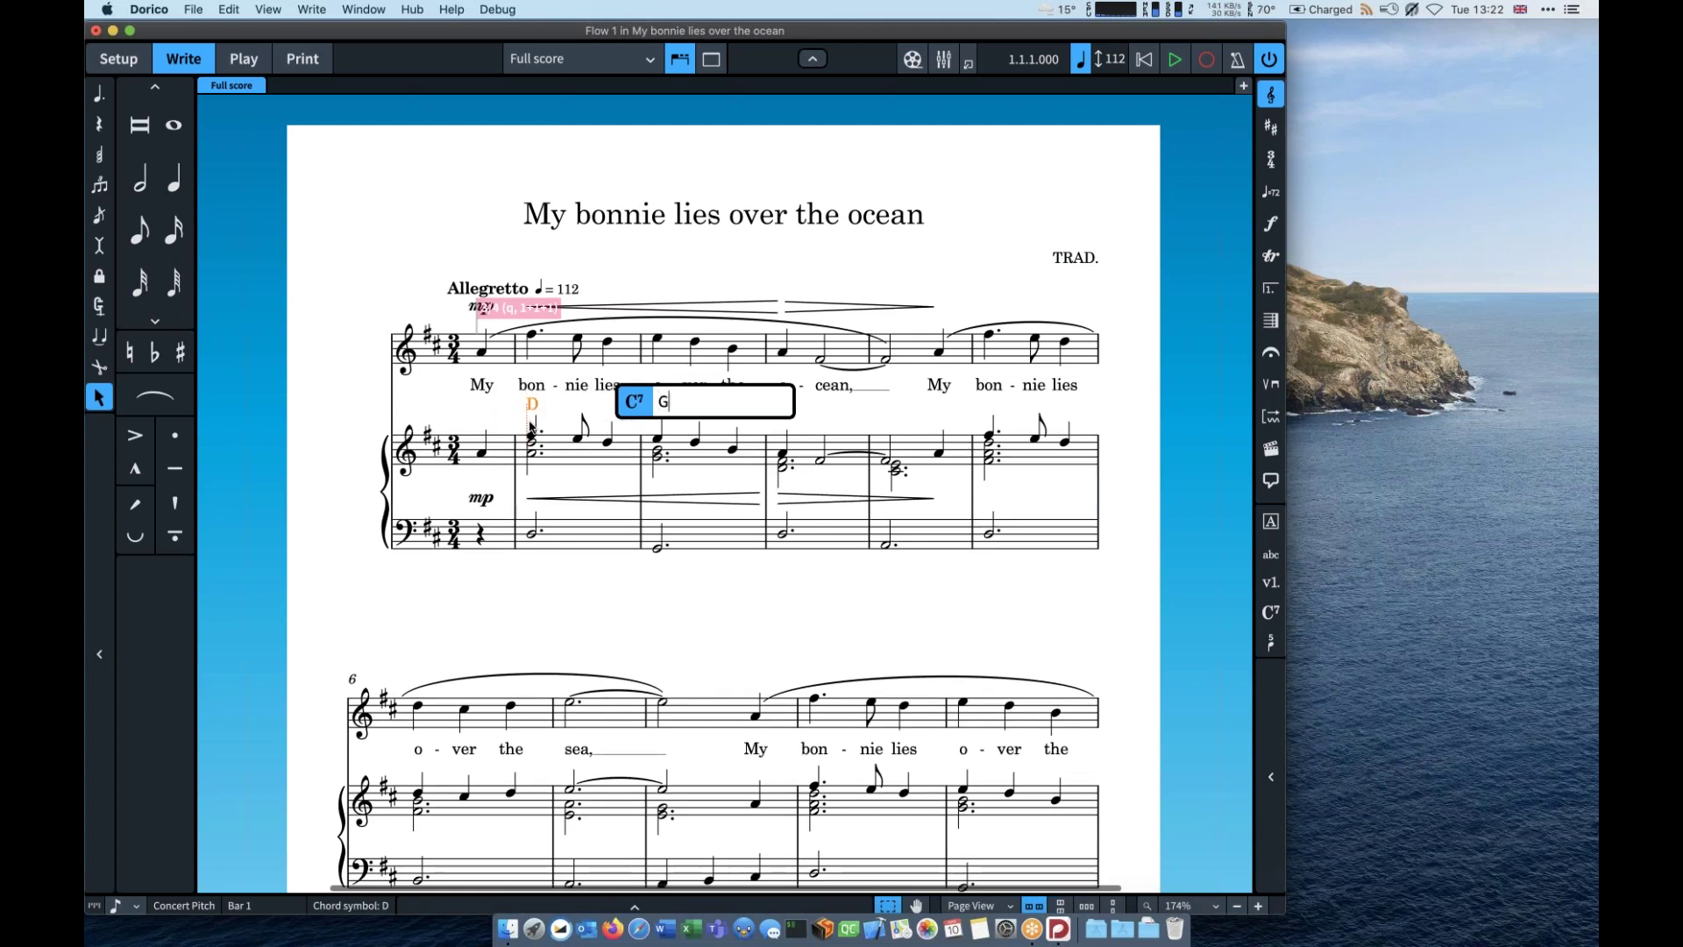
key("space")
type("D")
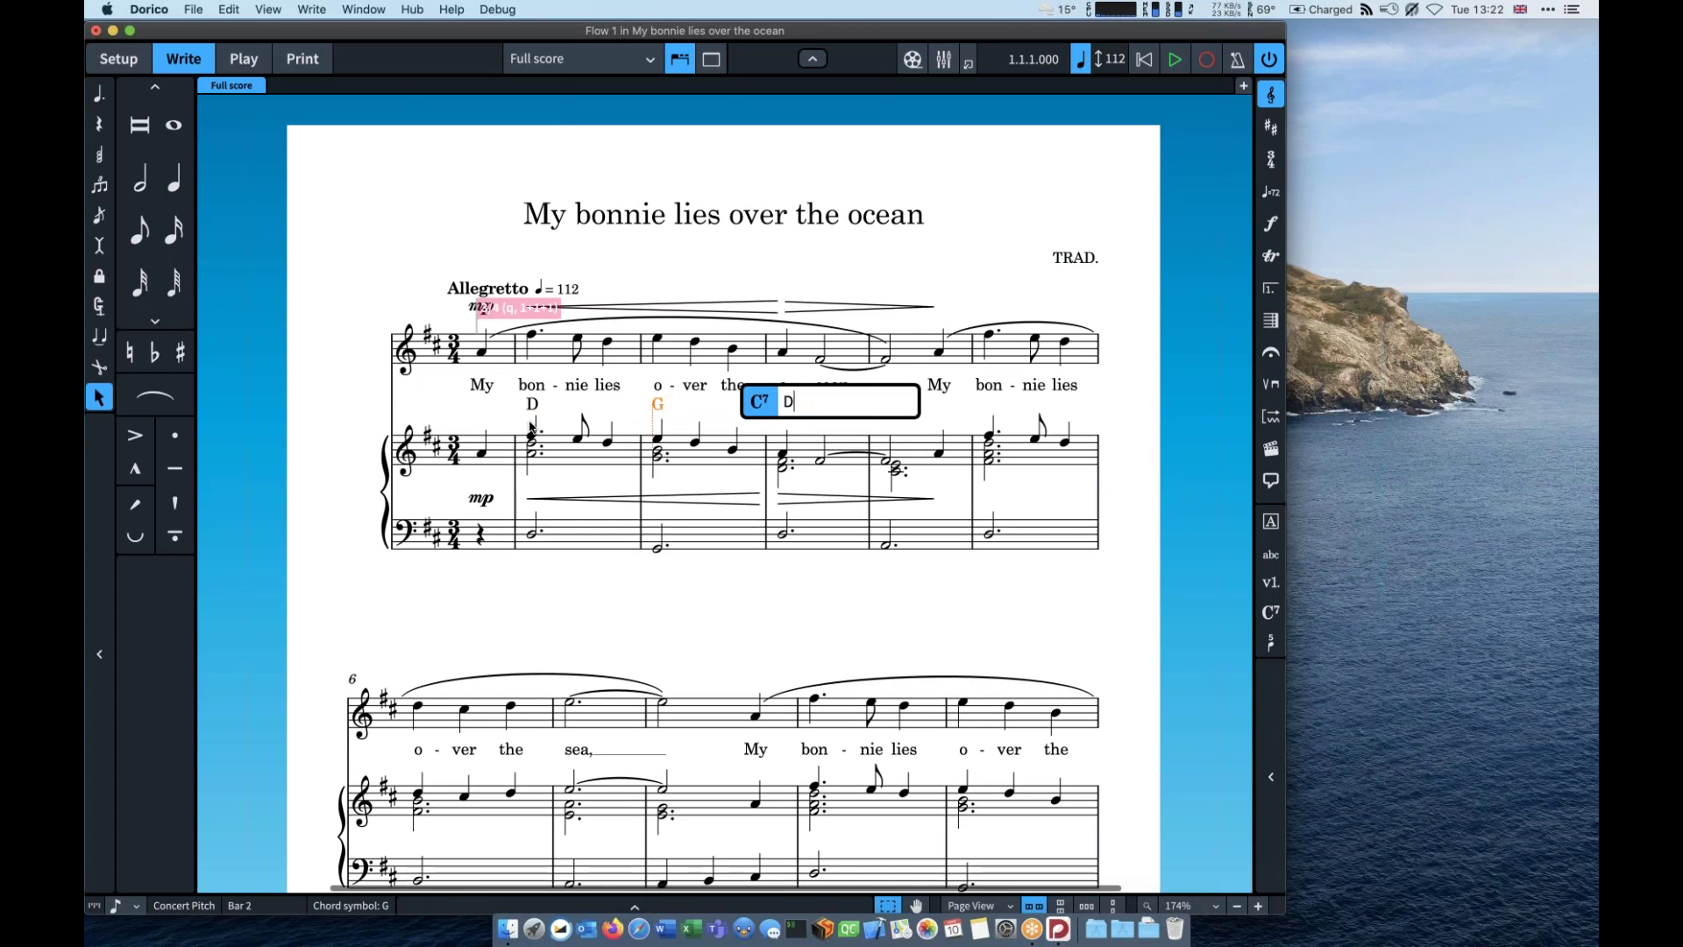
key("space")
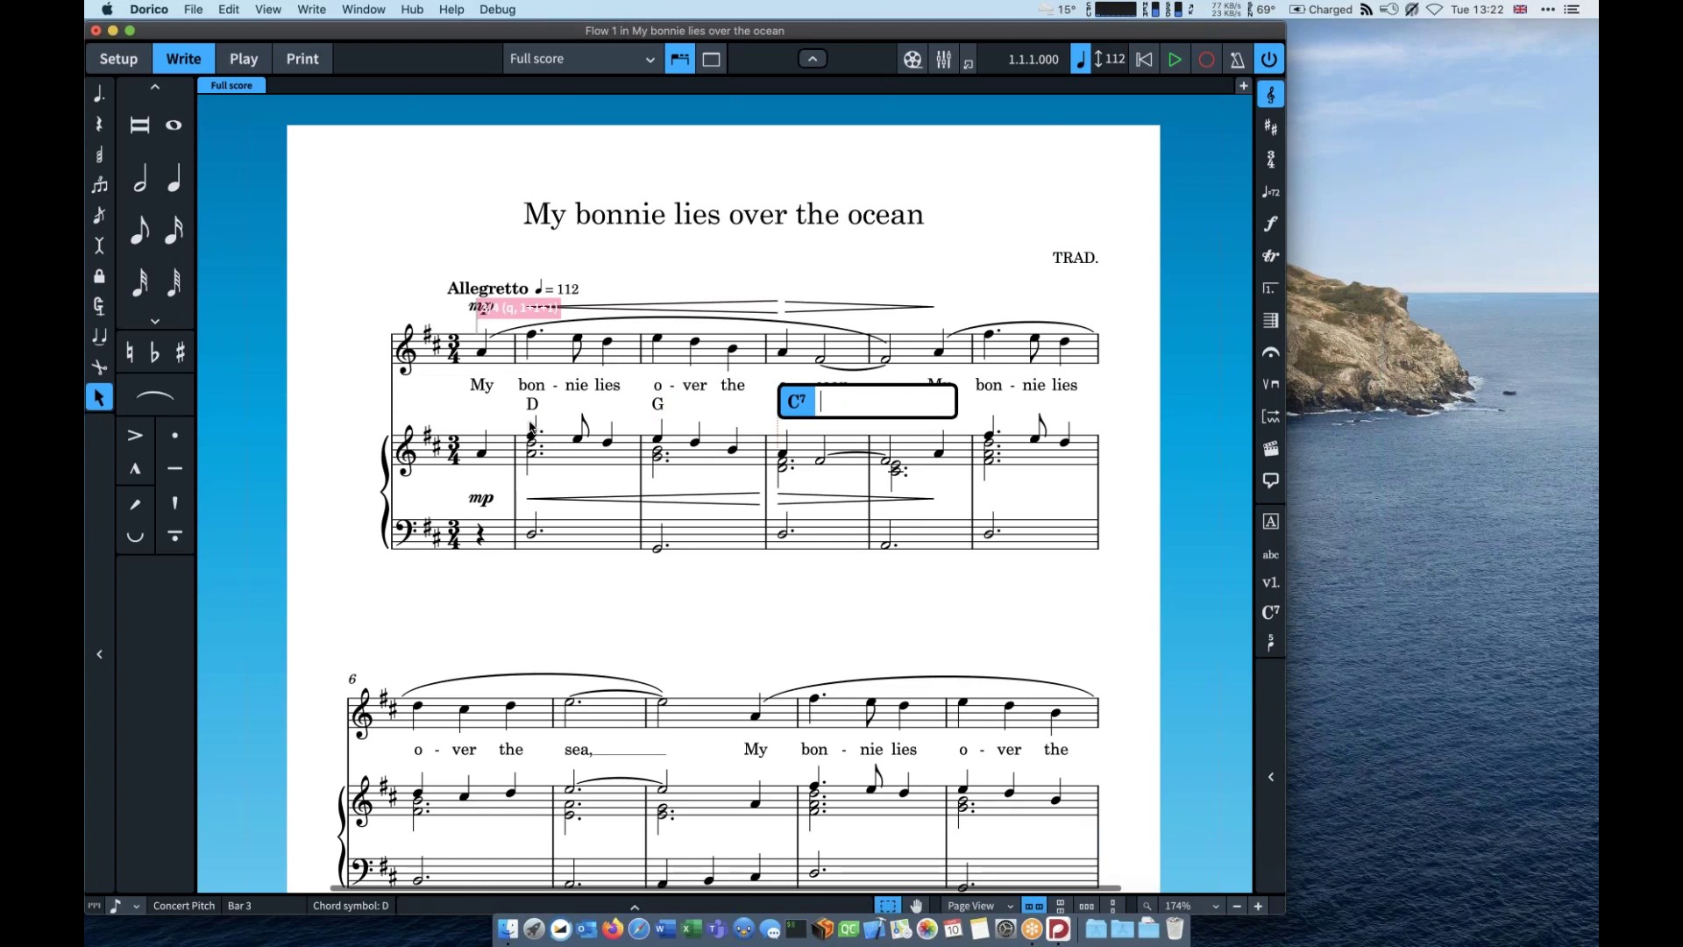
type("D")
key("space")
type("A")
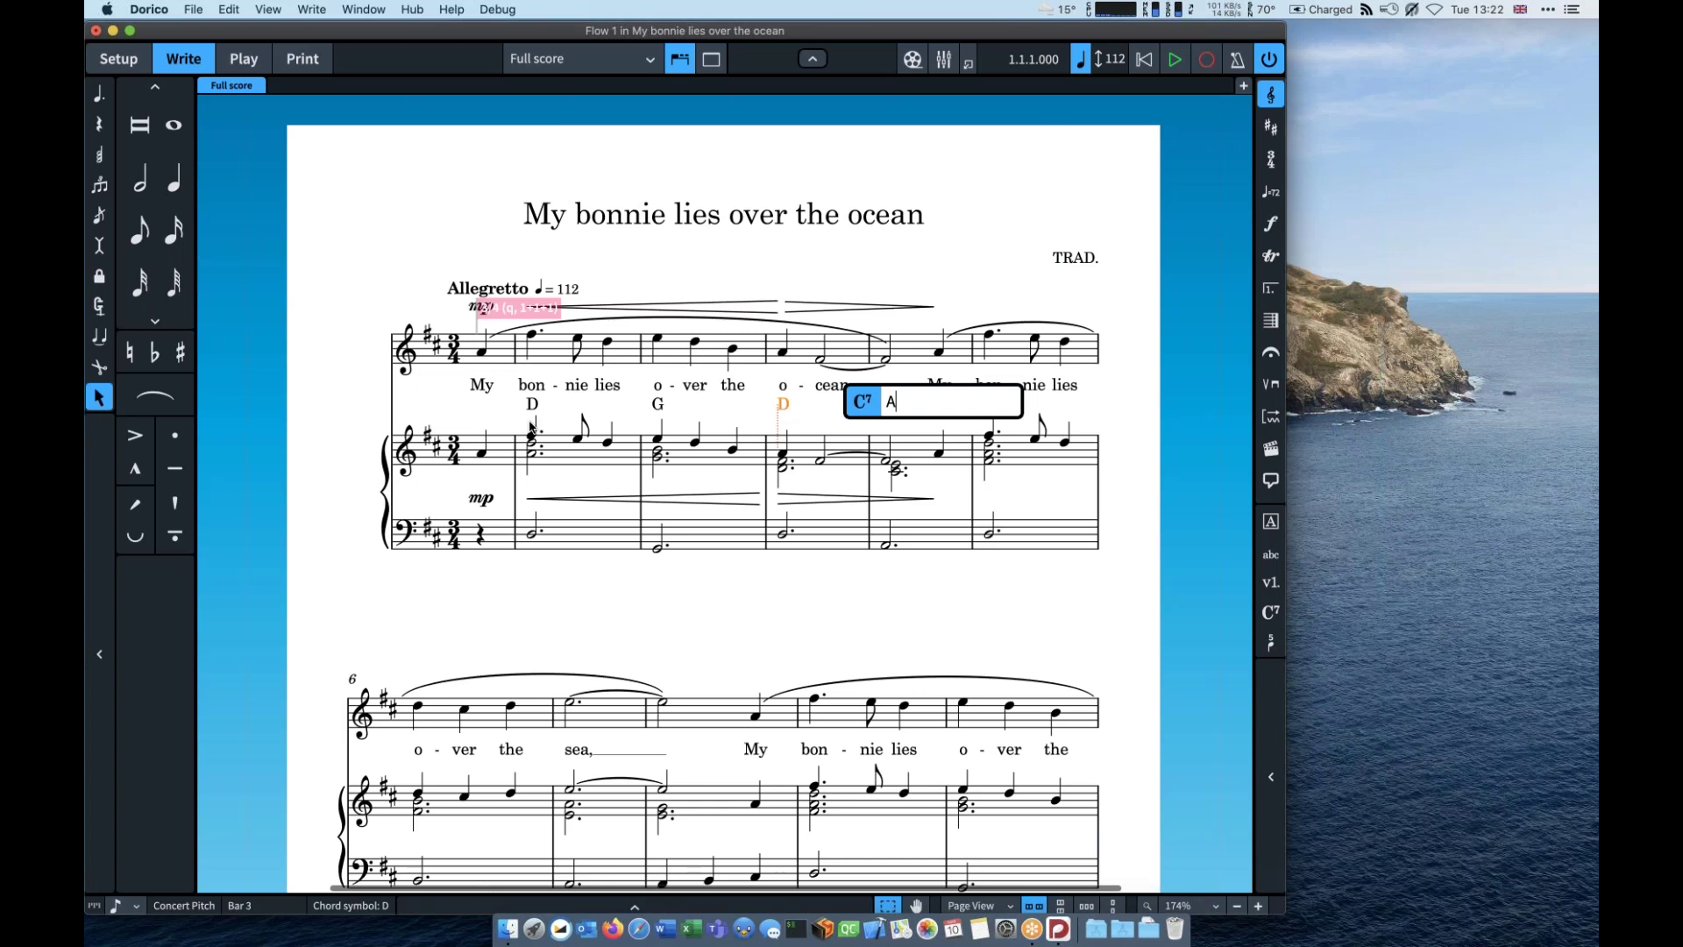
type("6")
key("Tab")
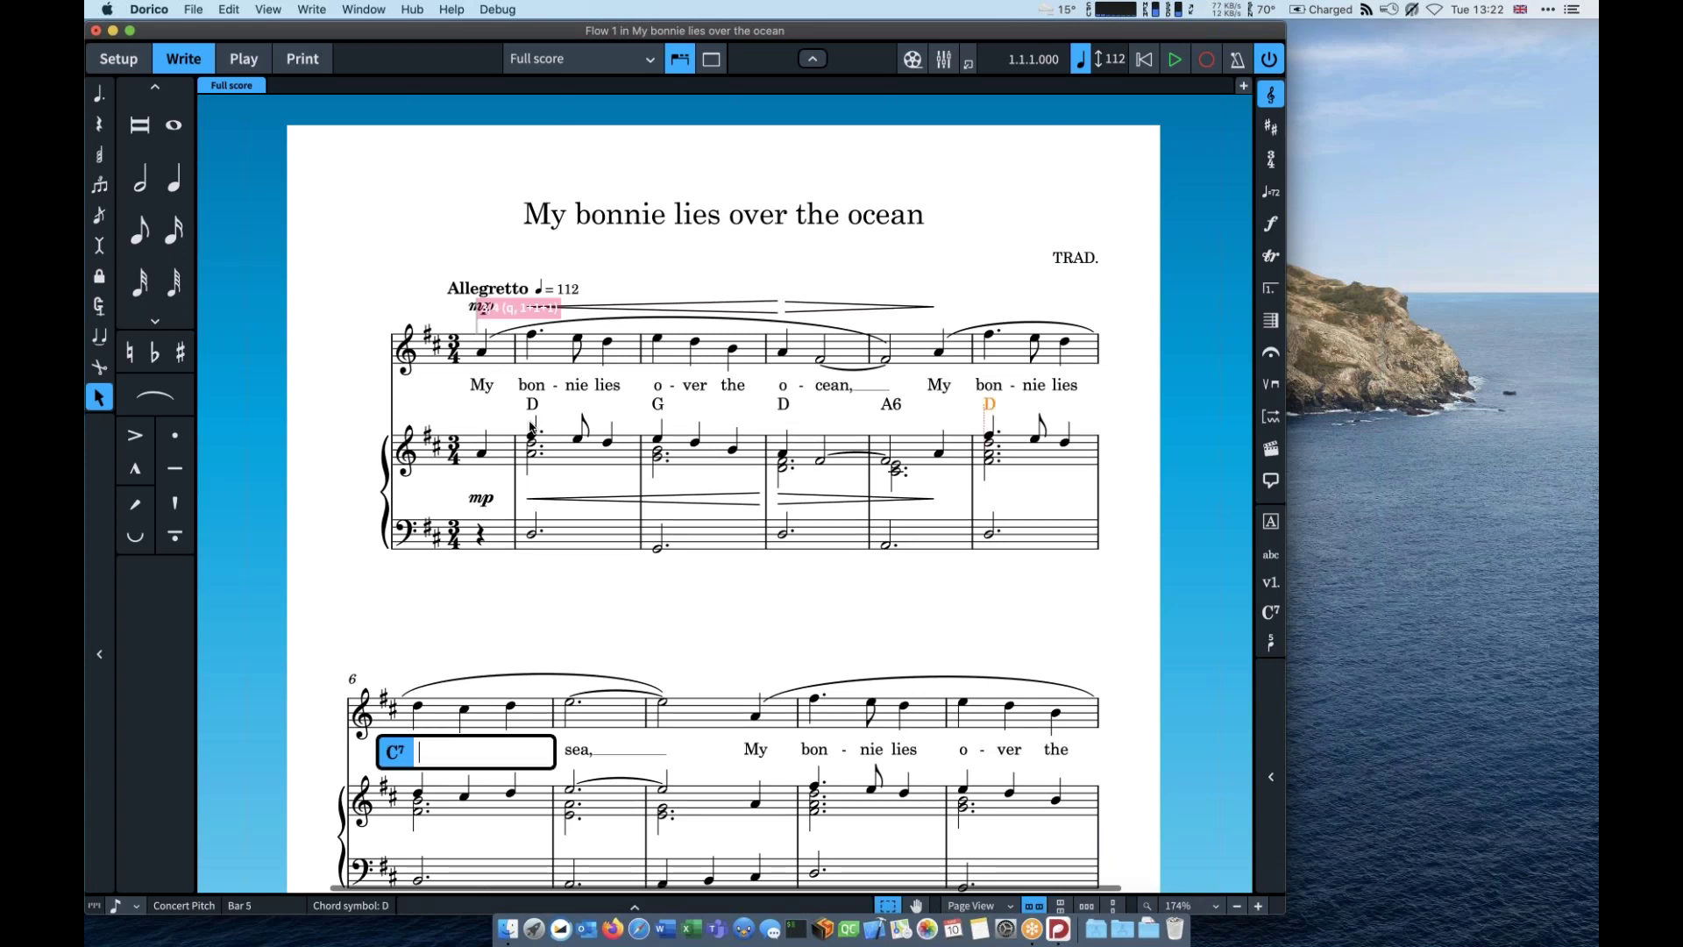
Step: Continue the chord symbols above the piano with Bm, A, A7, D and G at the starts of bars 6 to 10
type("Bm")
key("Tab")
type("A")
key("Tab")
type("A7")
key("Tab")
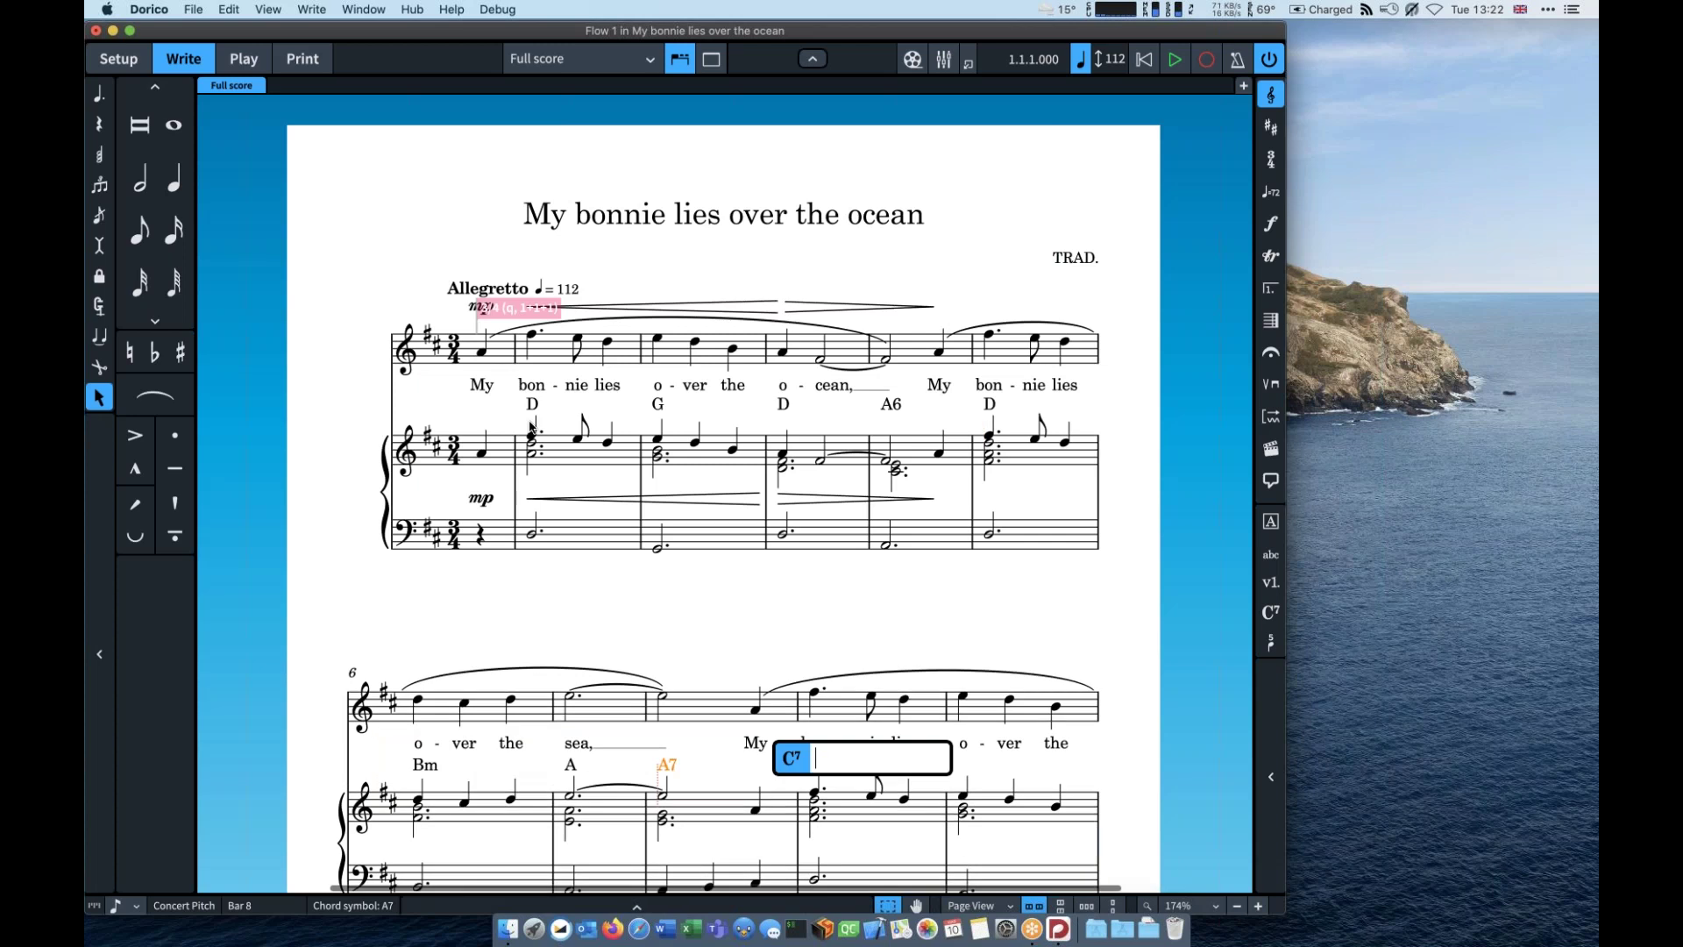
type("D")
key("Tab")
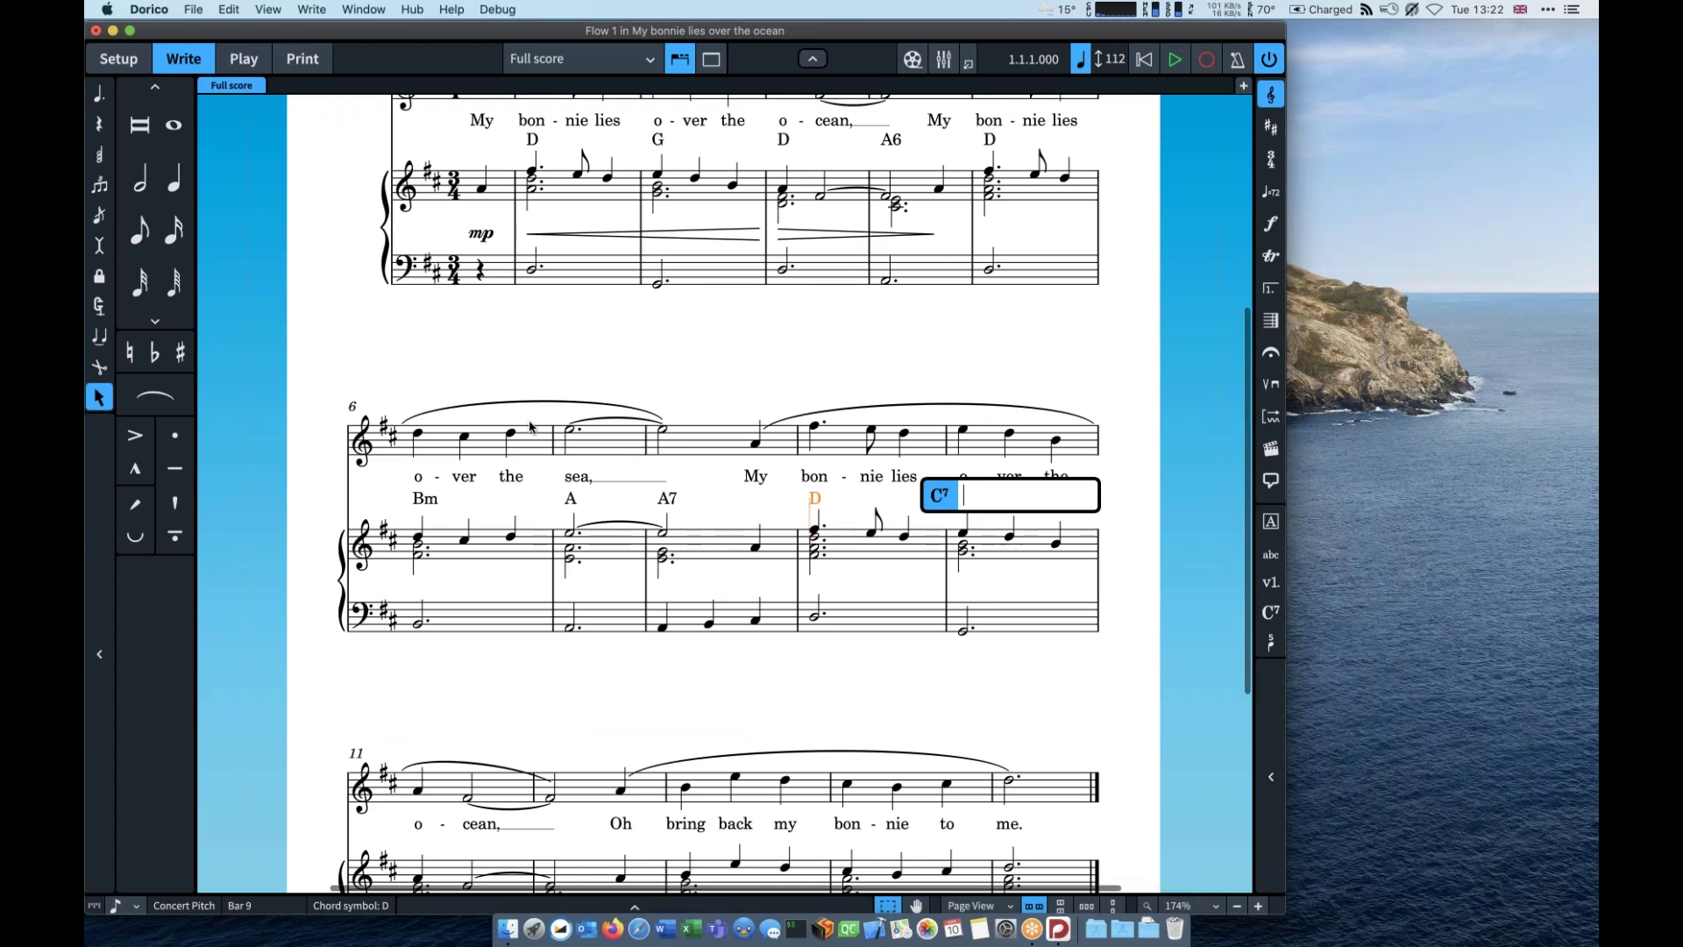
type("G")
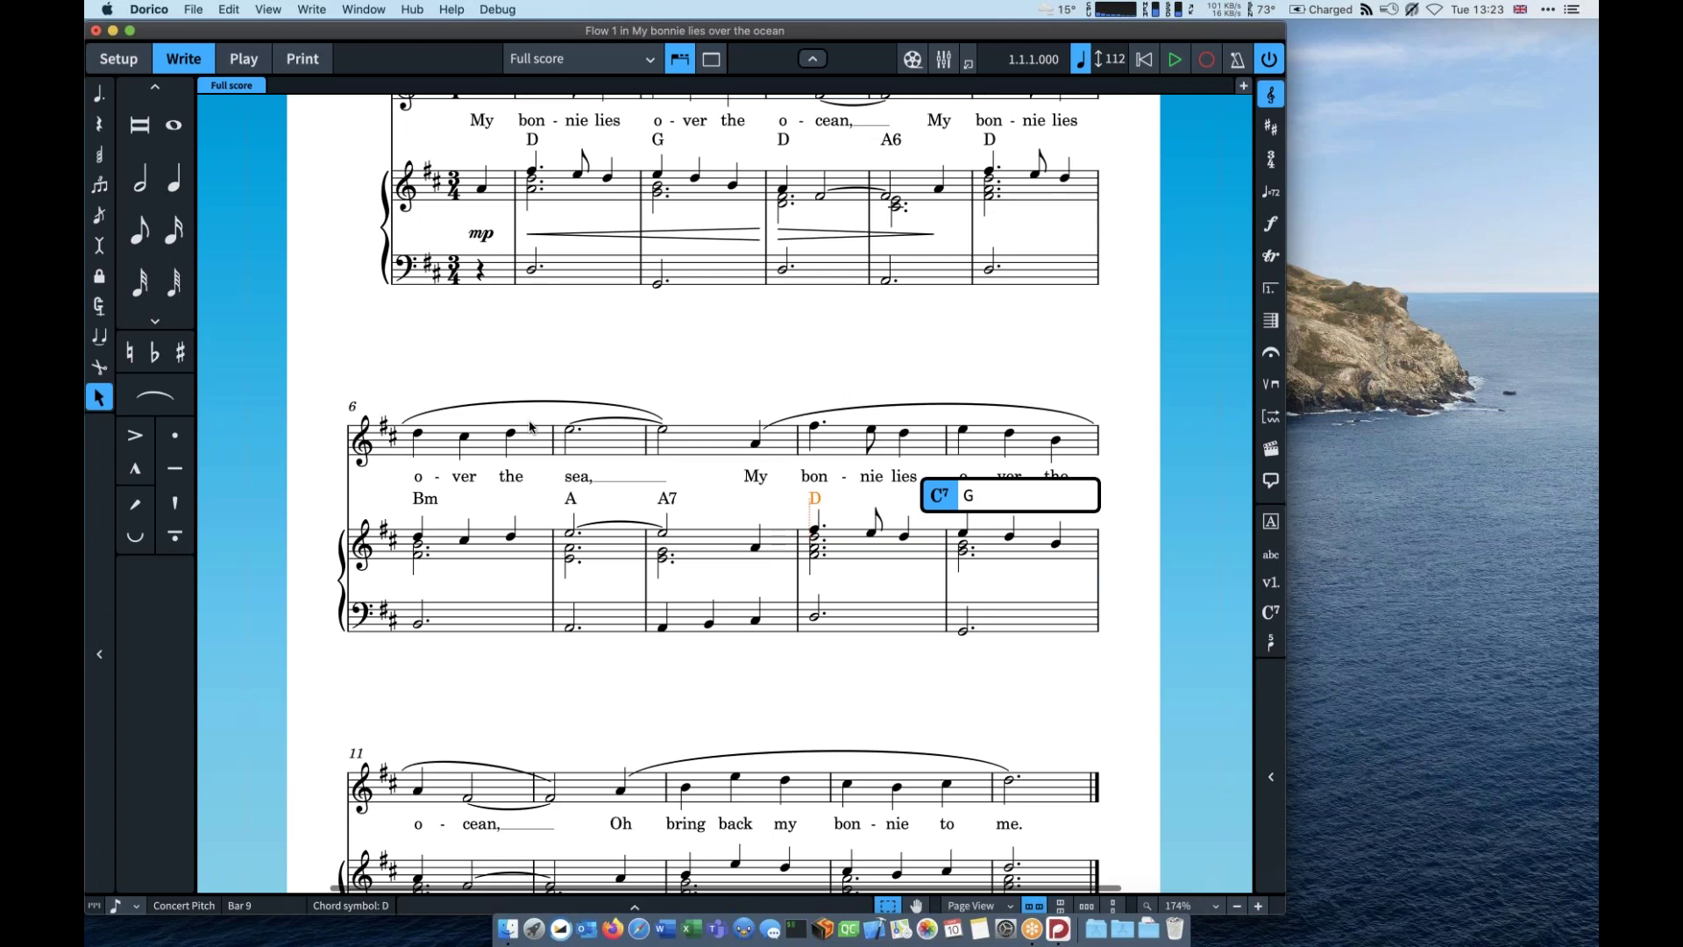
key("Tab")
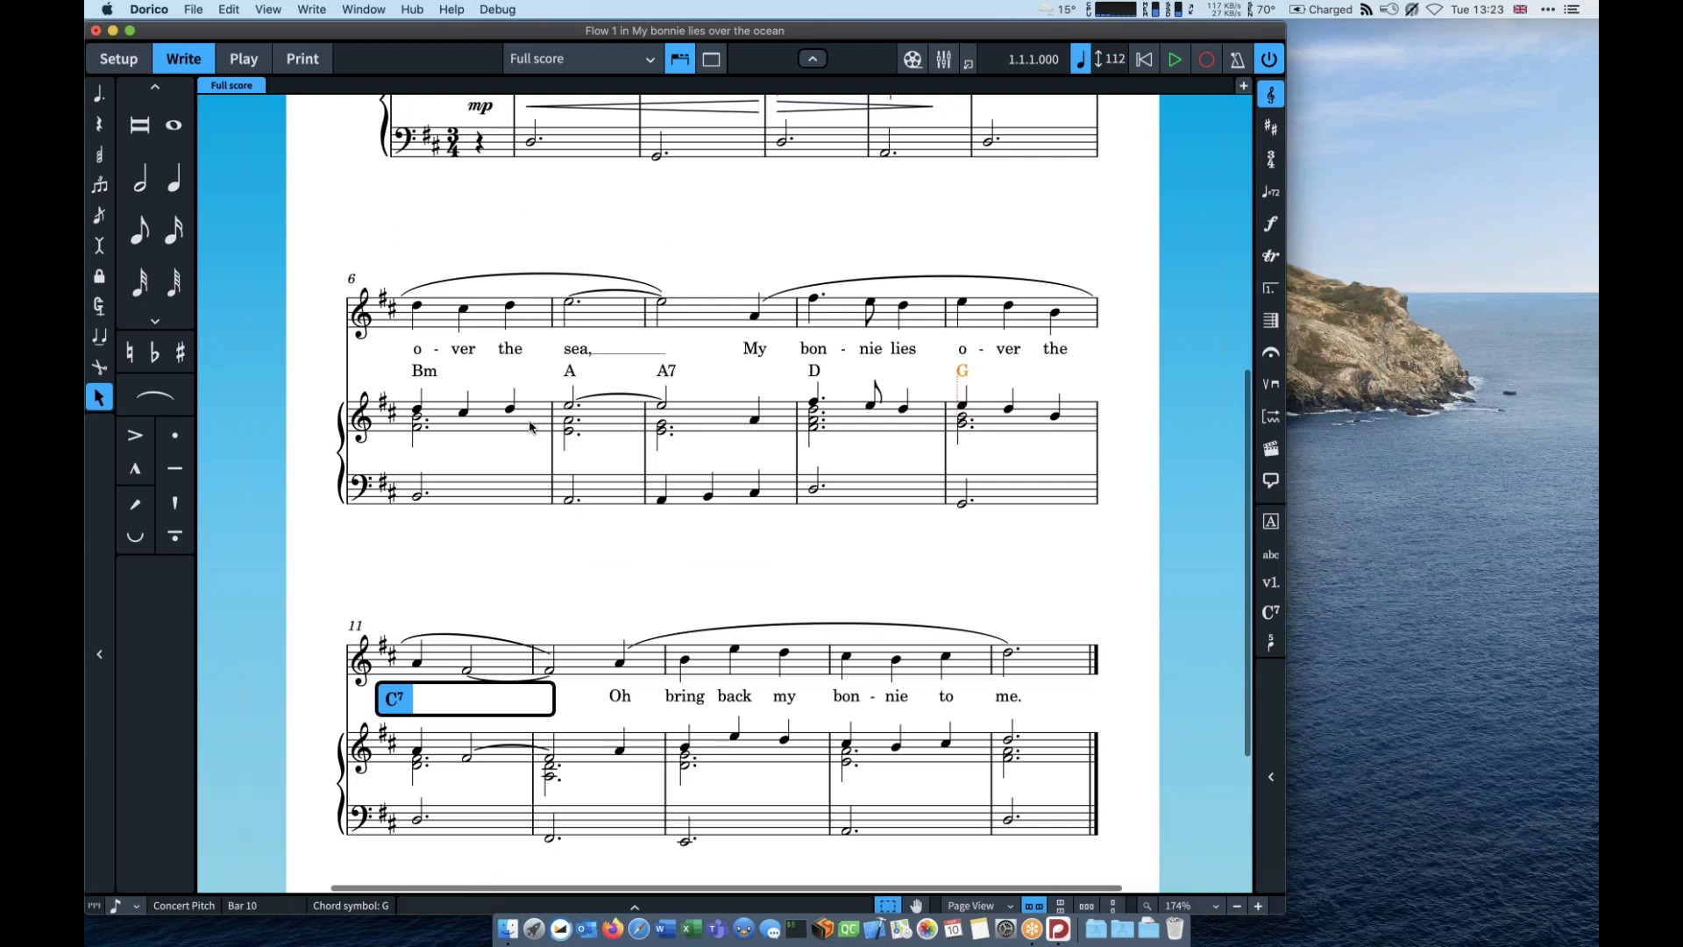
Step: Finish the chord symbols above the piano with D, D/F#, Em, A7 and D at the starts of bars 11 to 15
type("D")
key("Tab")
type("D/F#")
key("Tab")
type("Em")
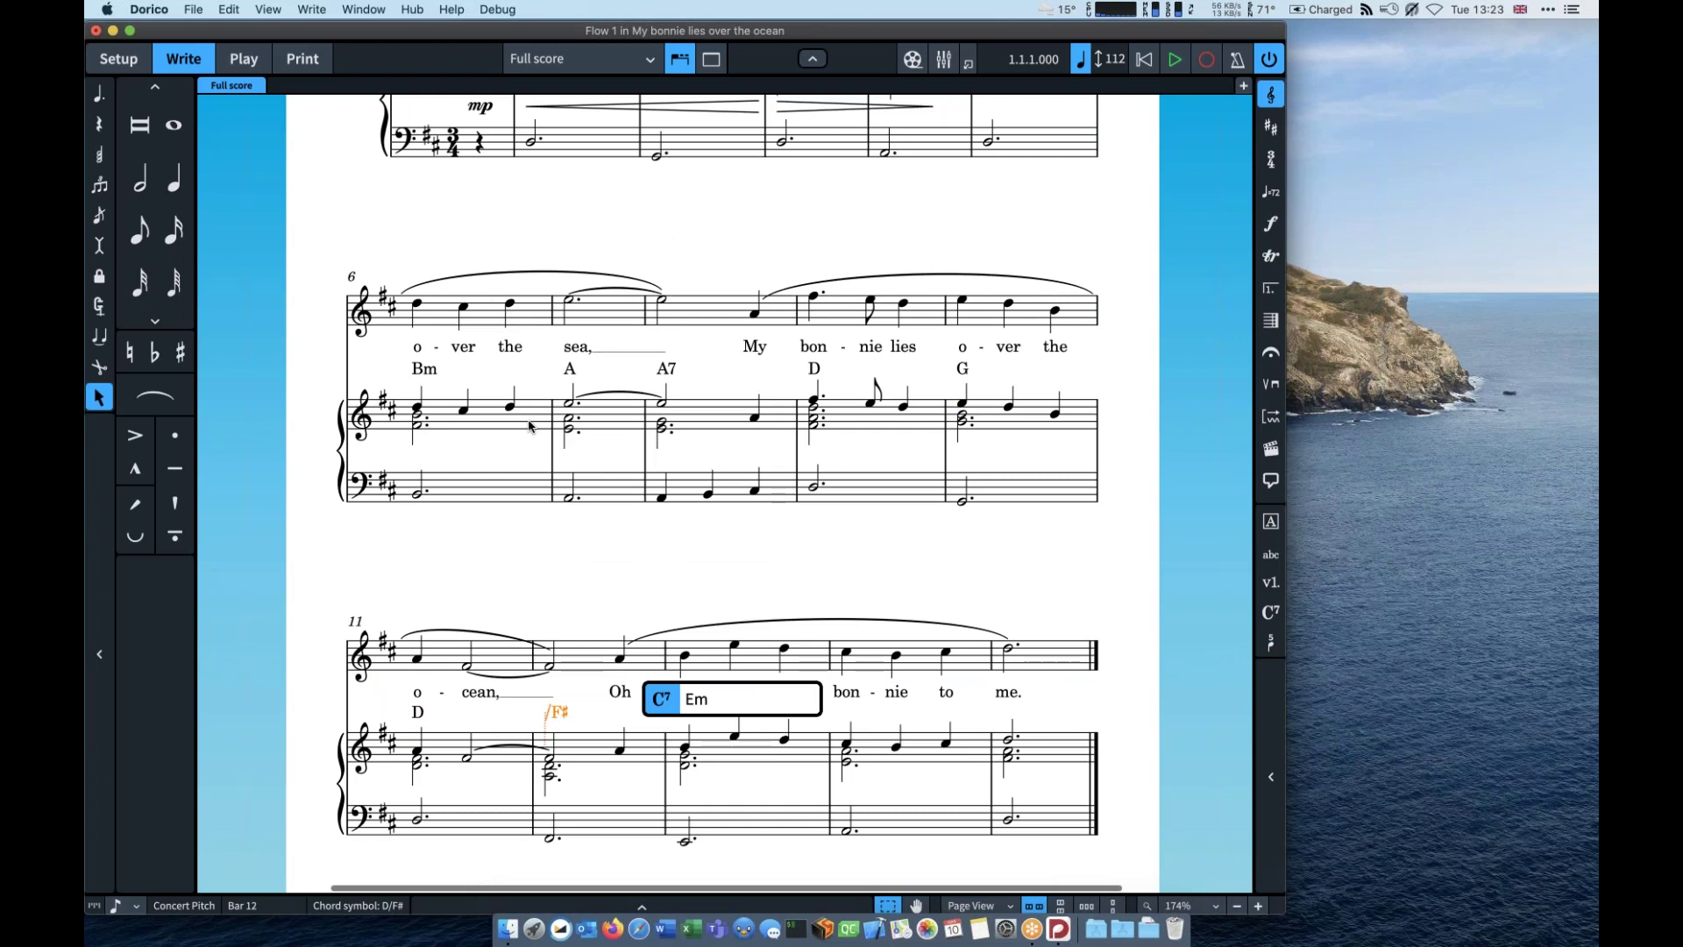
key("Tab")
type("A")
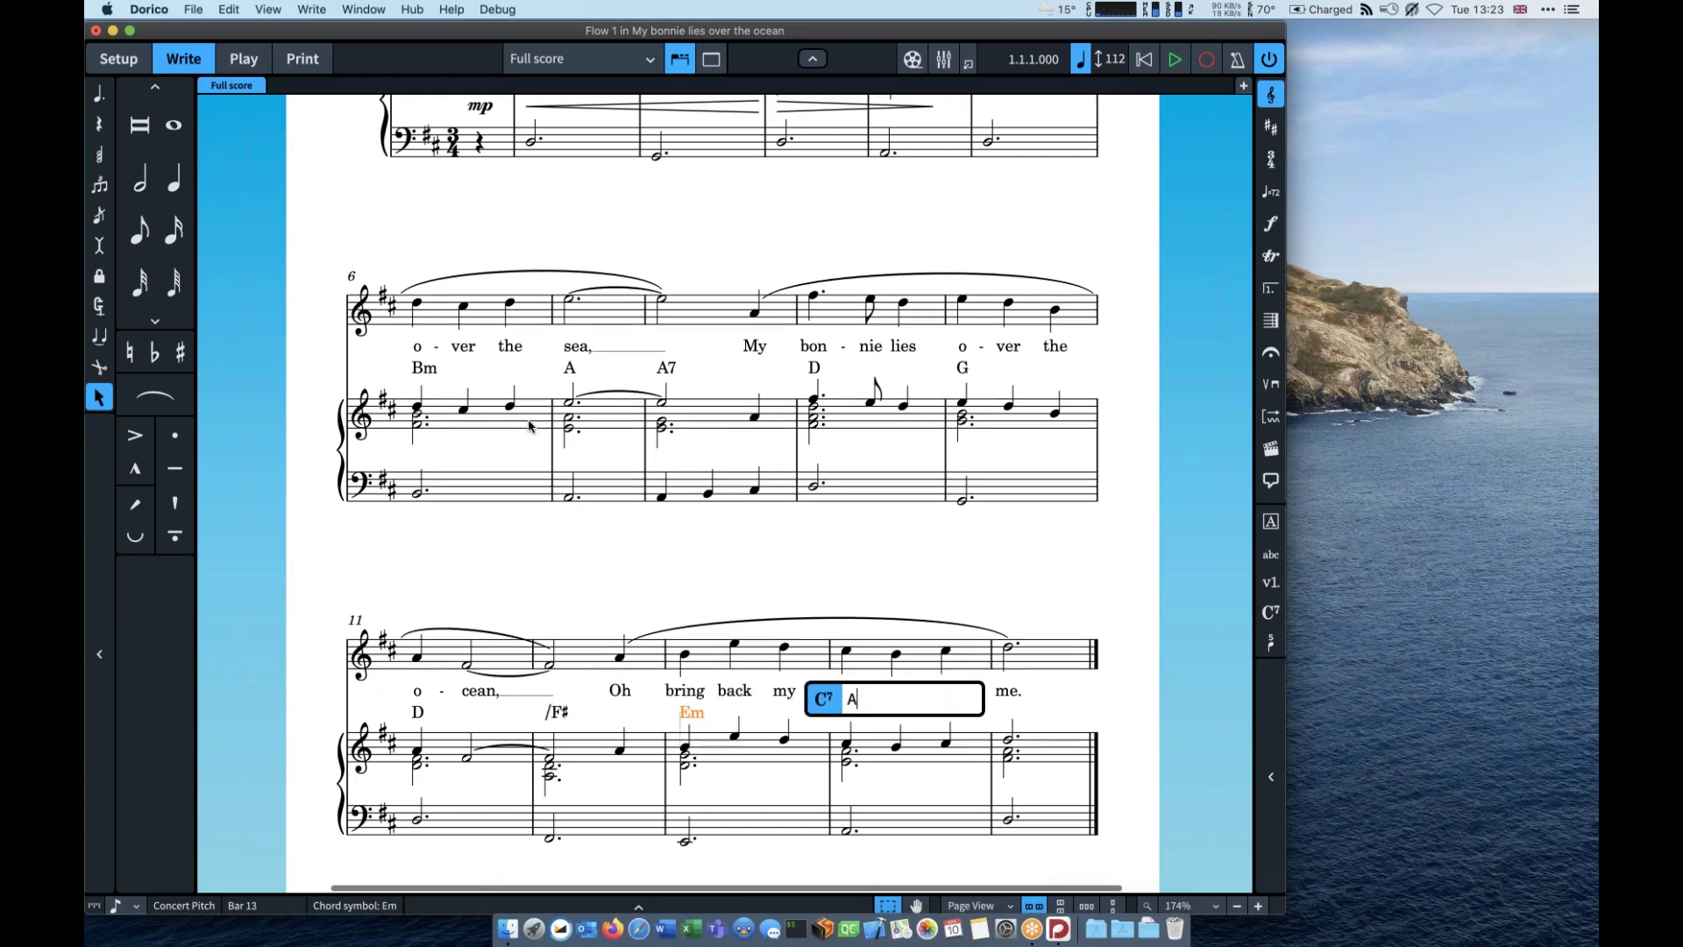
key("Tab")
type("D")
key("Return")
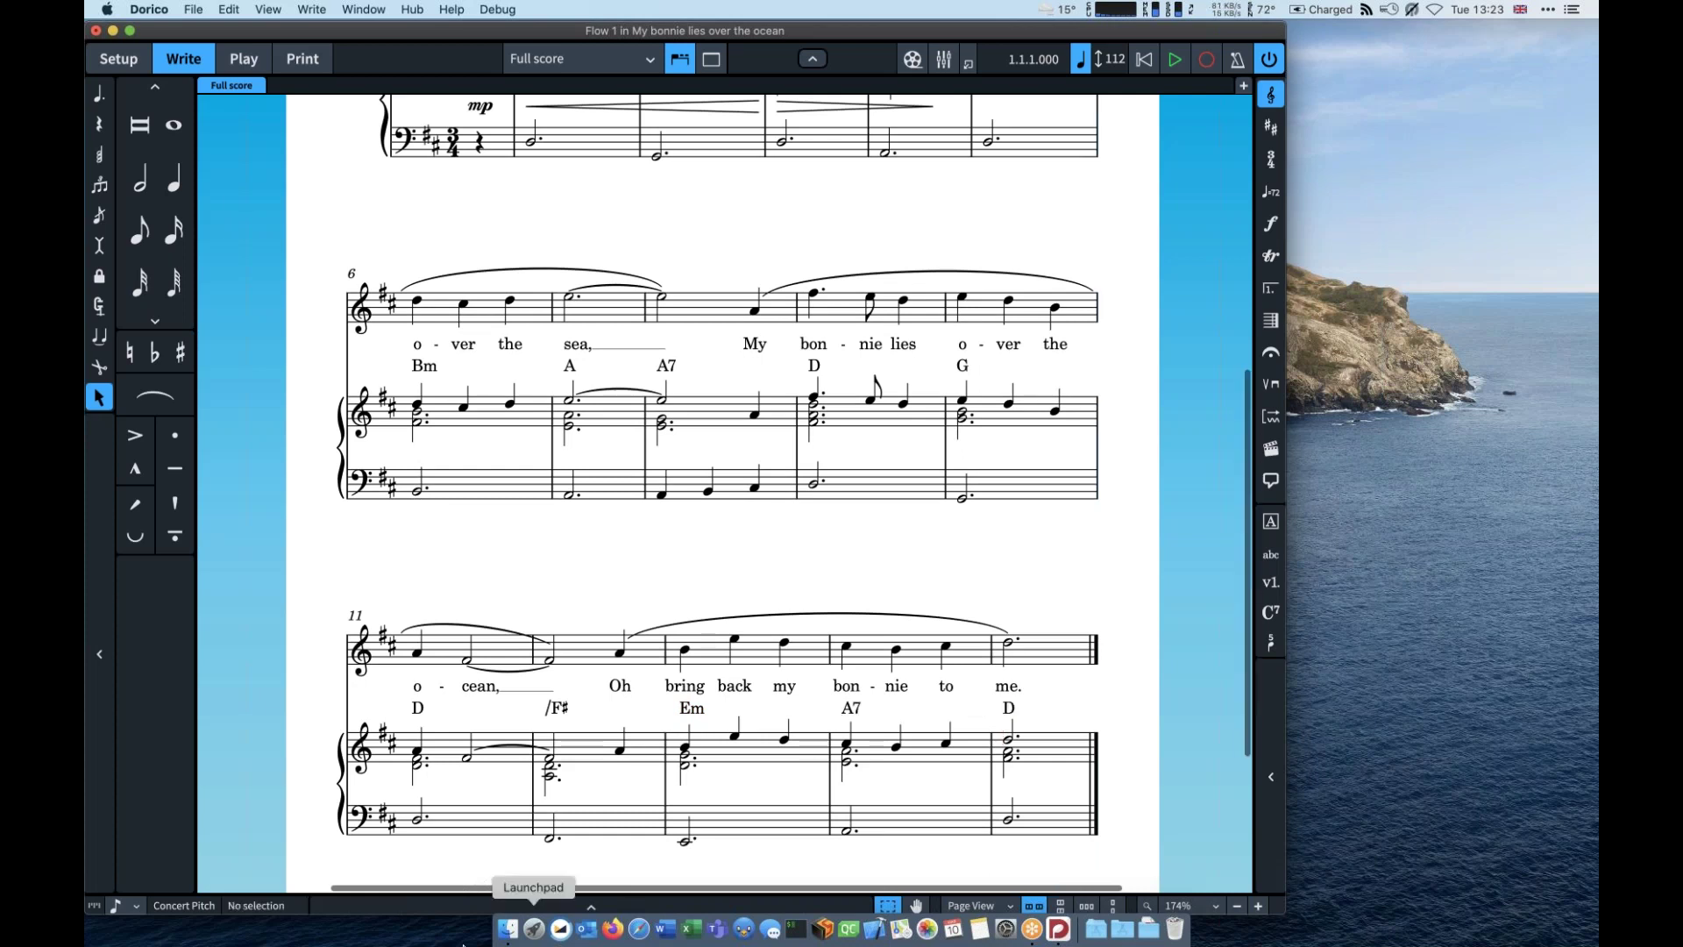
Step: Inspect the notes of the half-note piano chords in bars 12 and 9
left_click(463, 945)
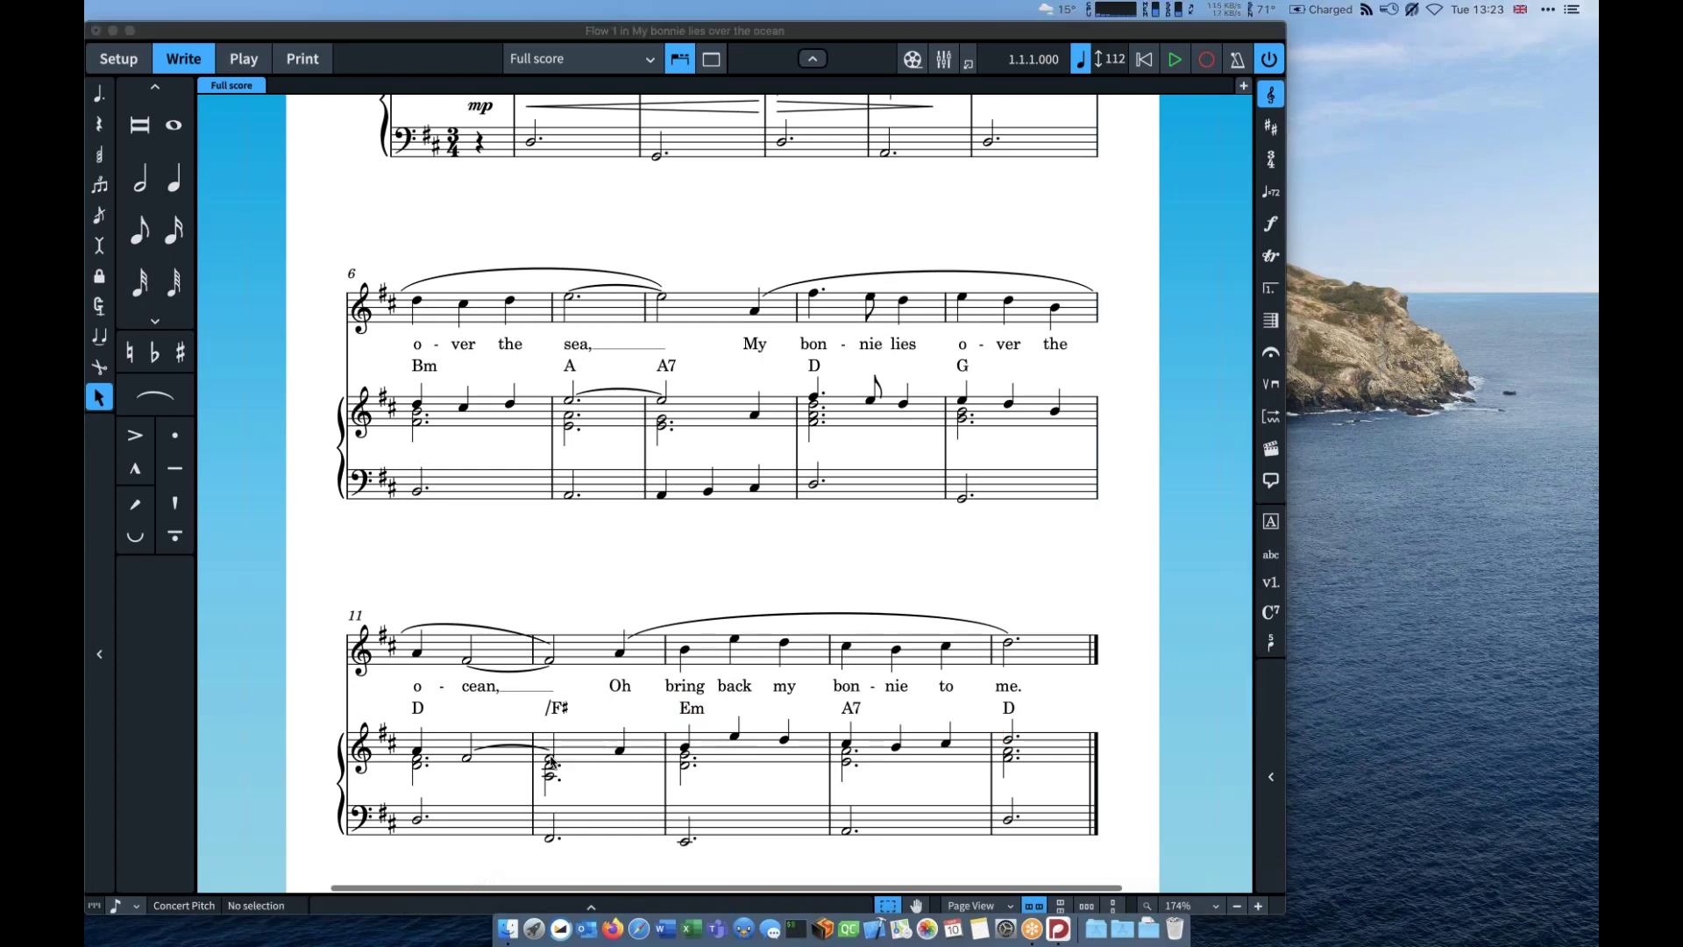
left_click(550, 761)
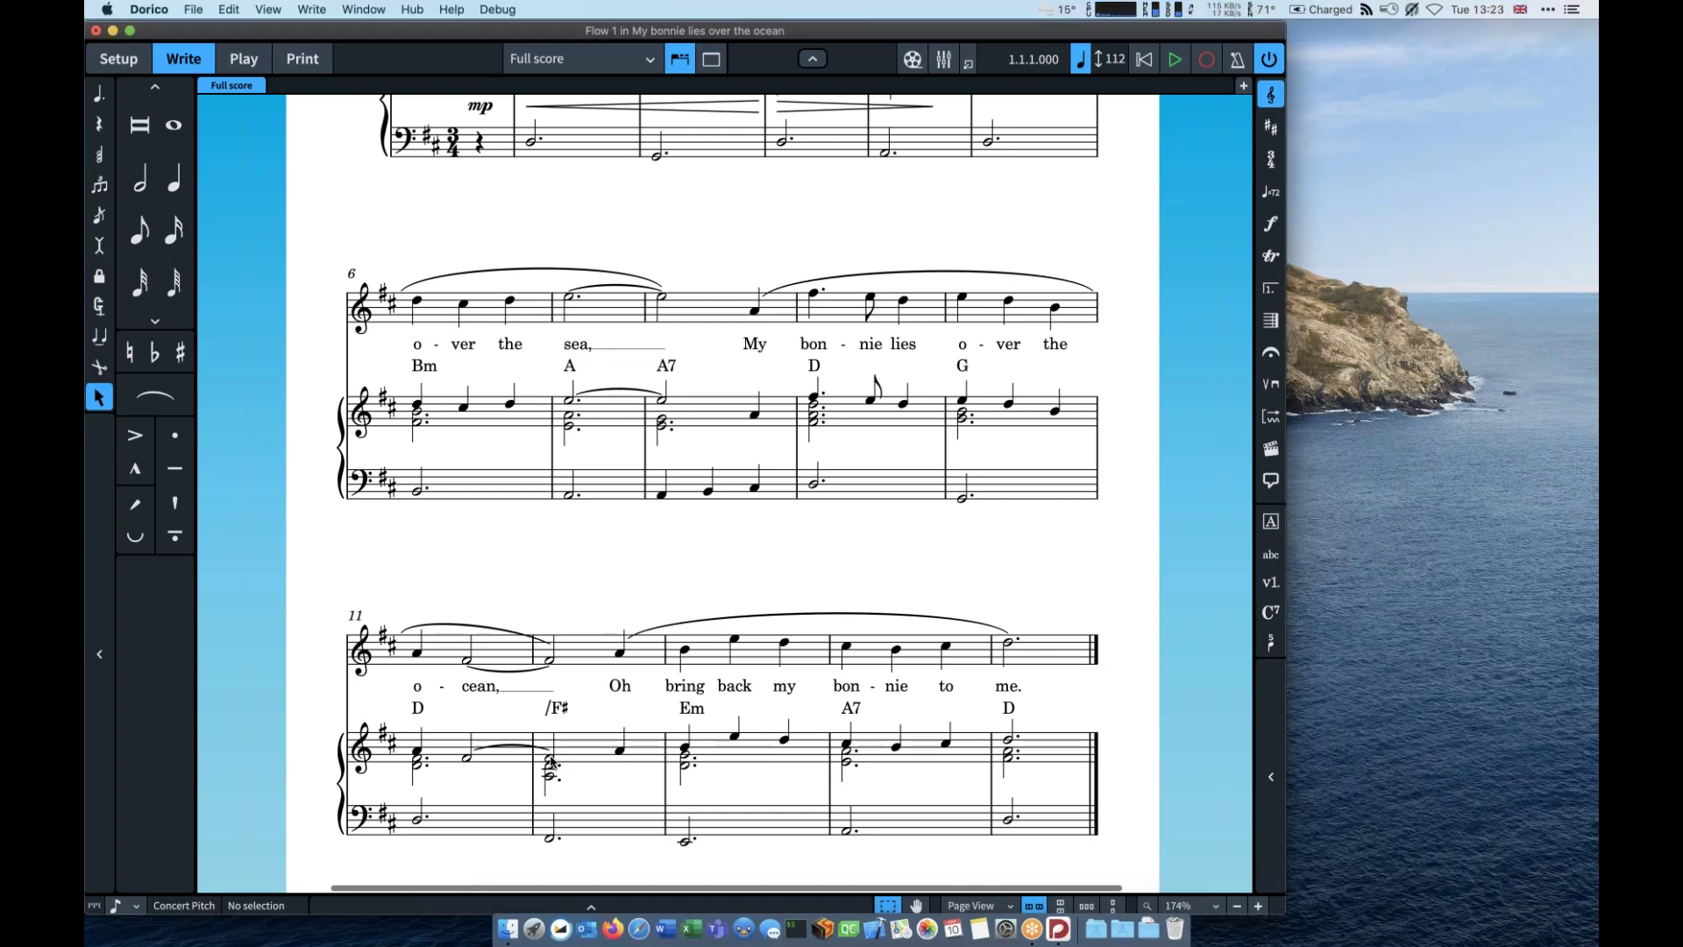
left_click(550, 763)
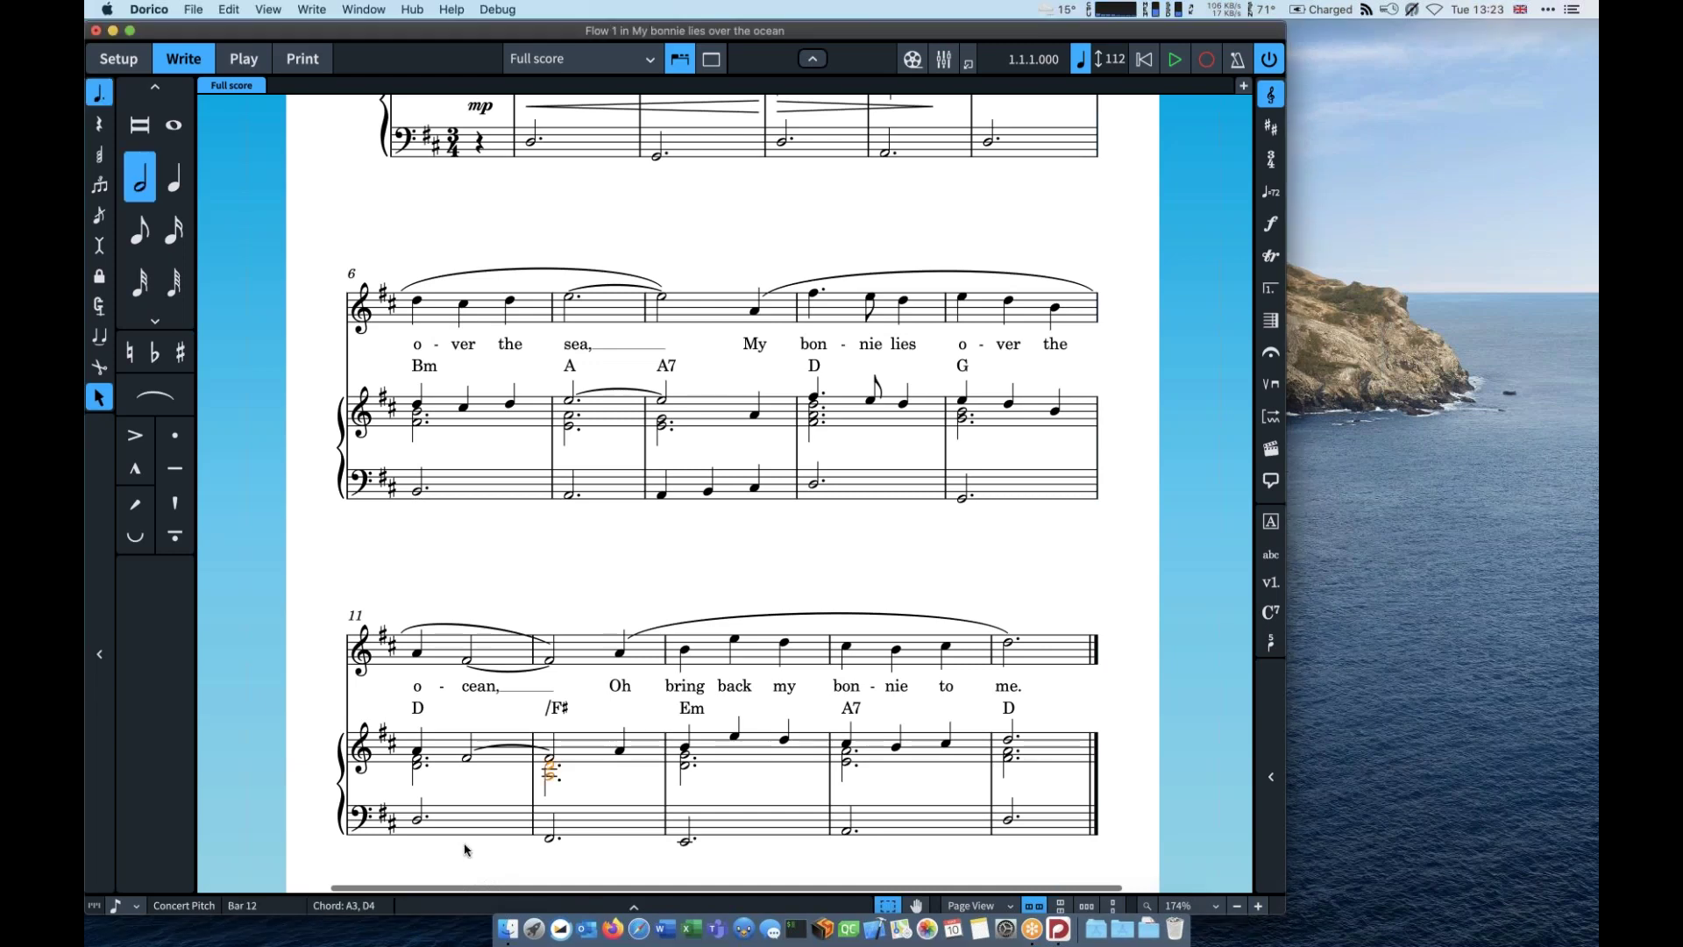
left_click(507, 928)
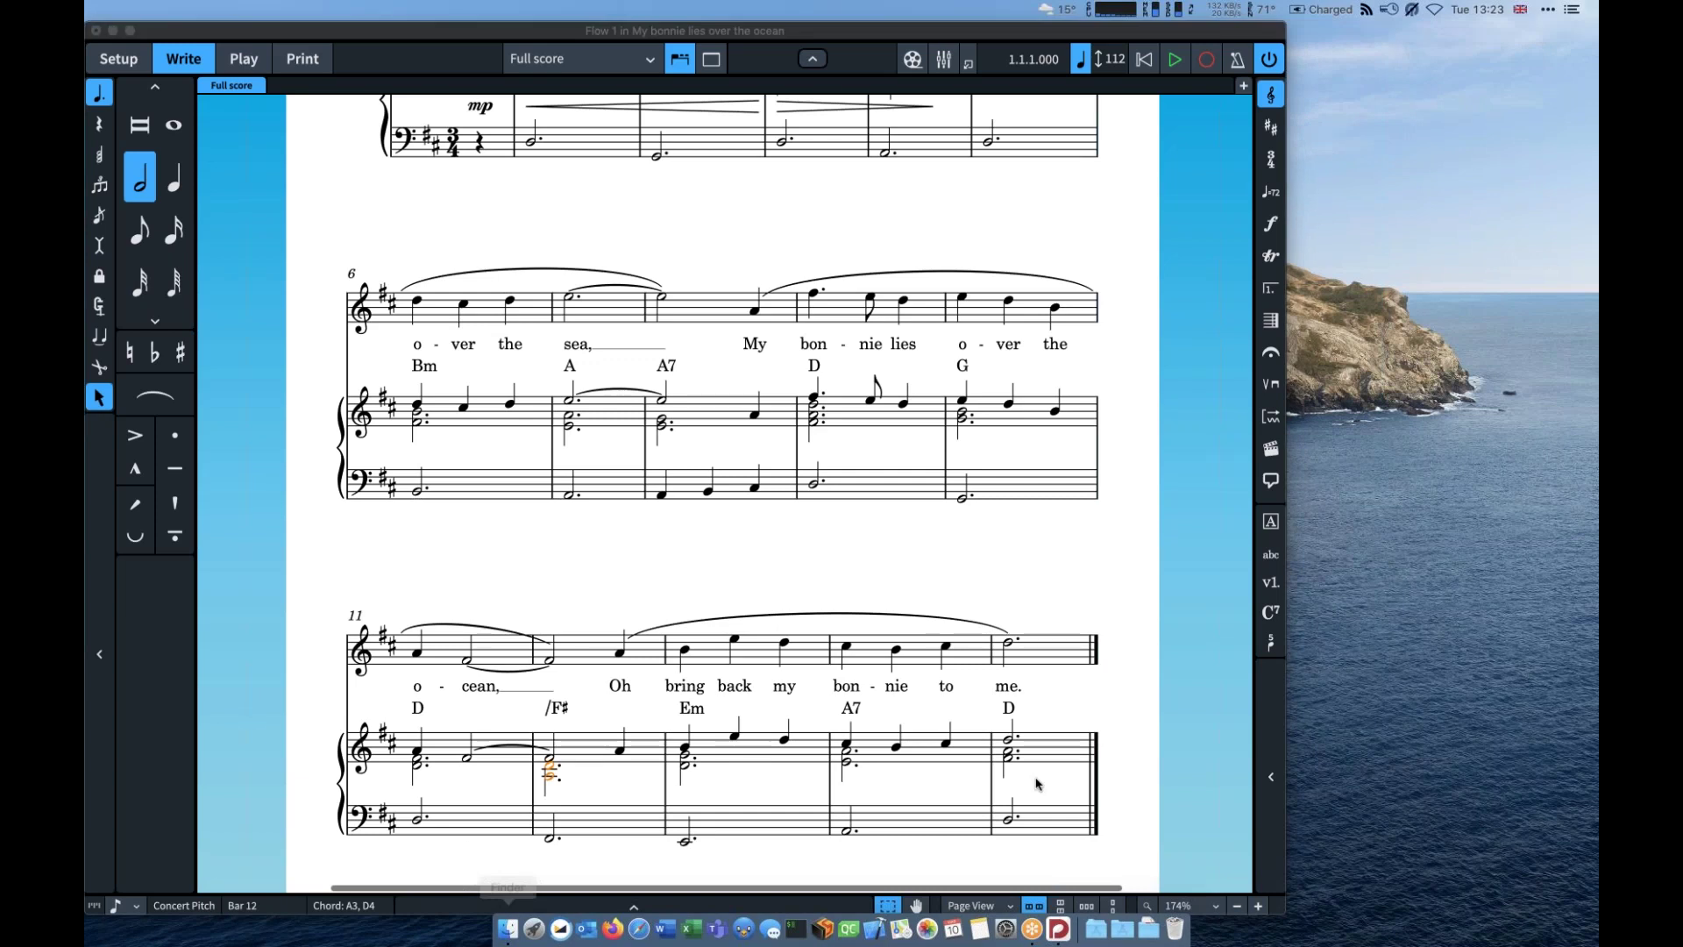
left_click(815, 420)
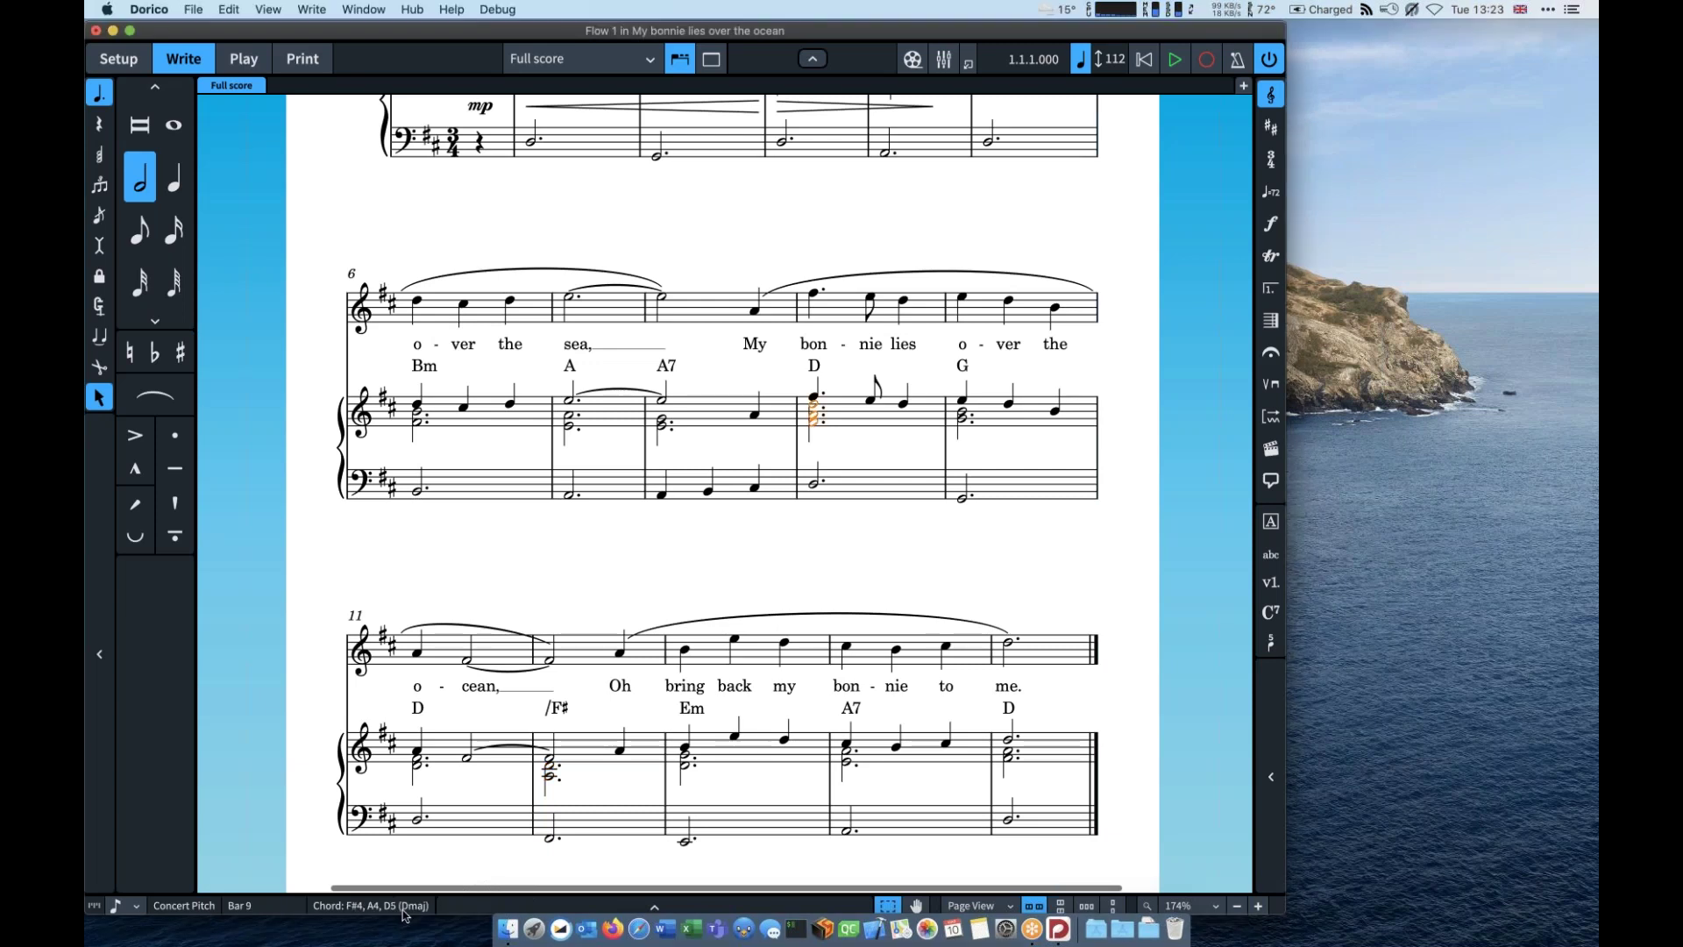
key("super+Tab")
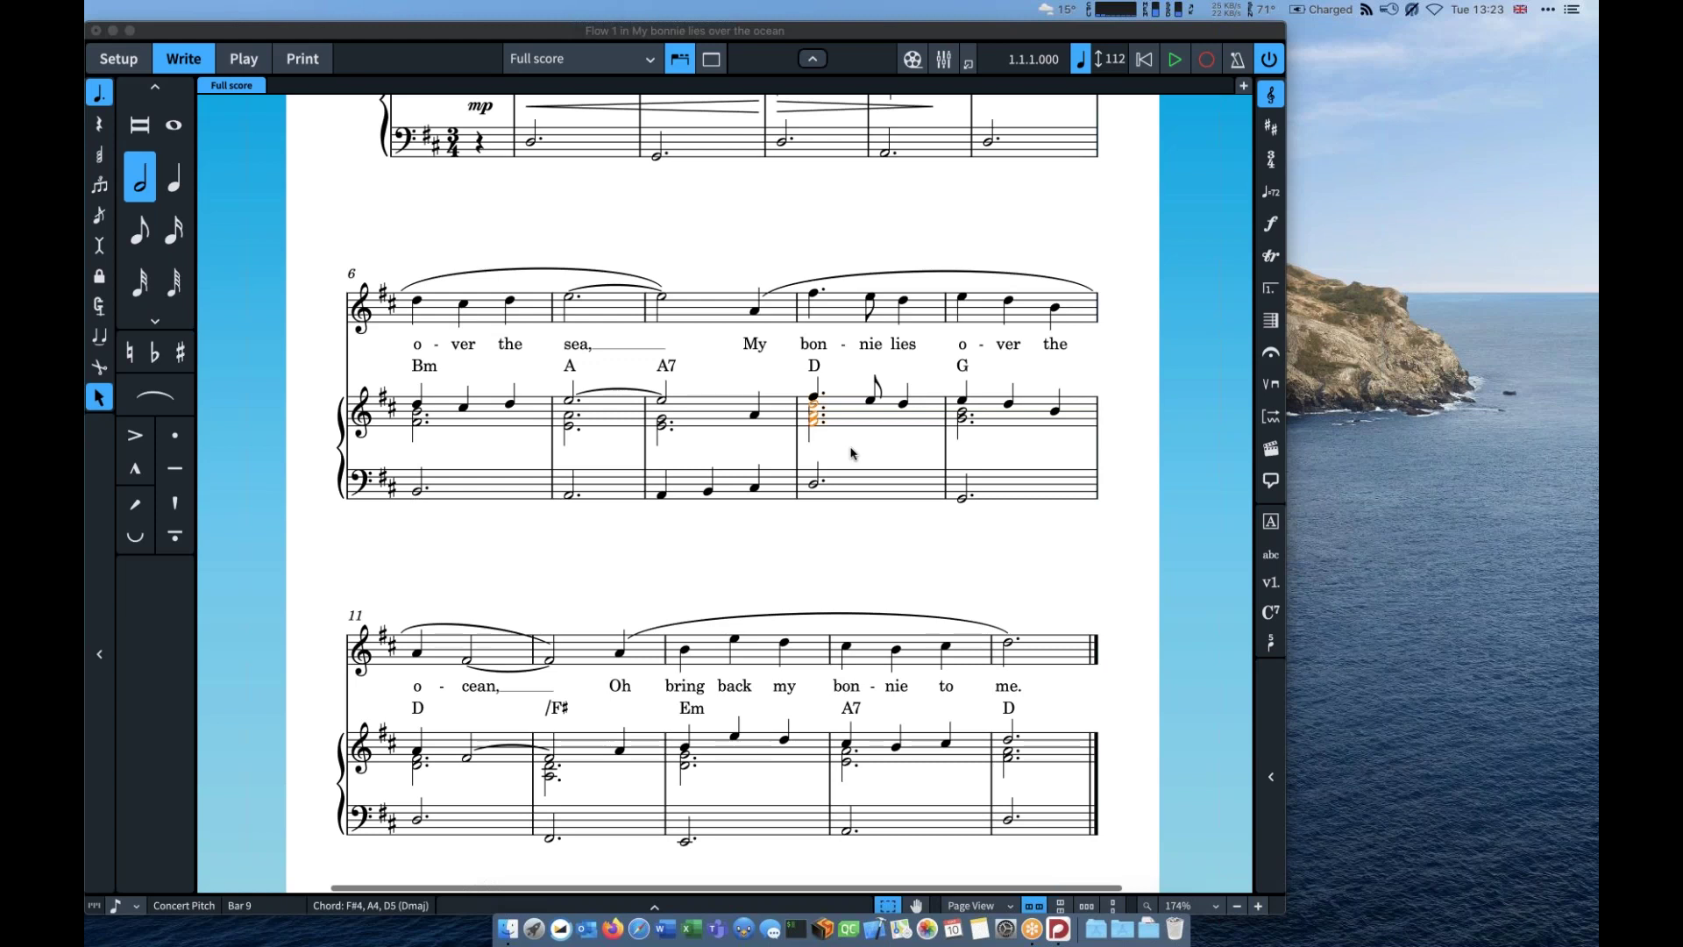
key("super+Tab")
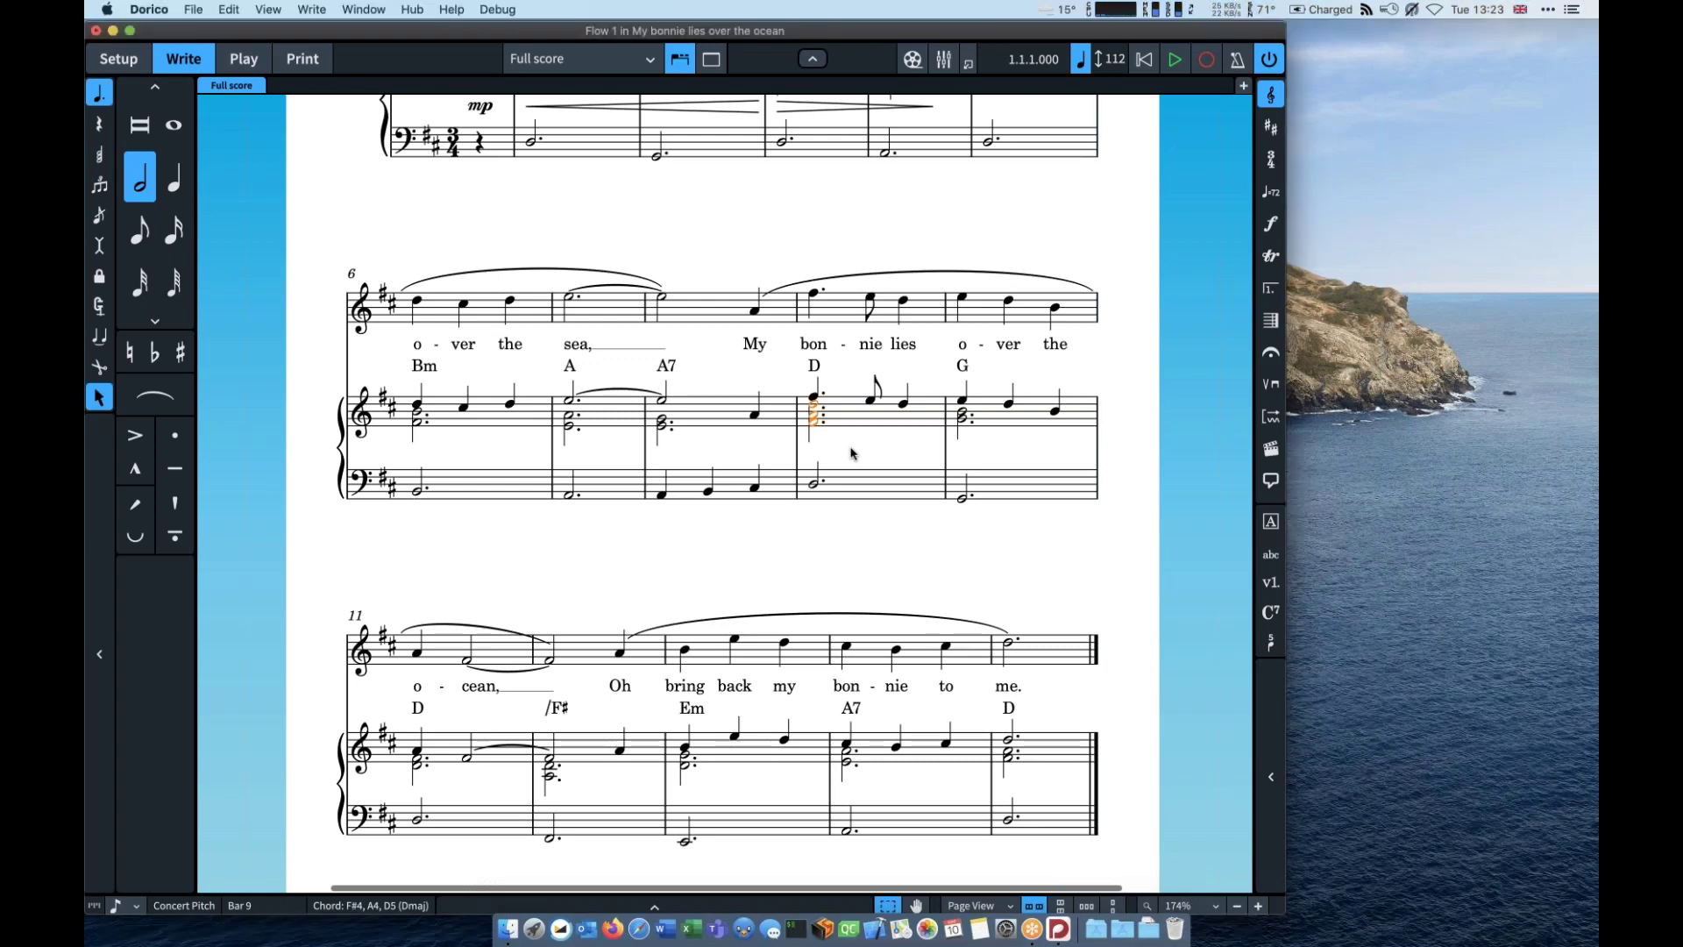
key("Escape")
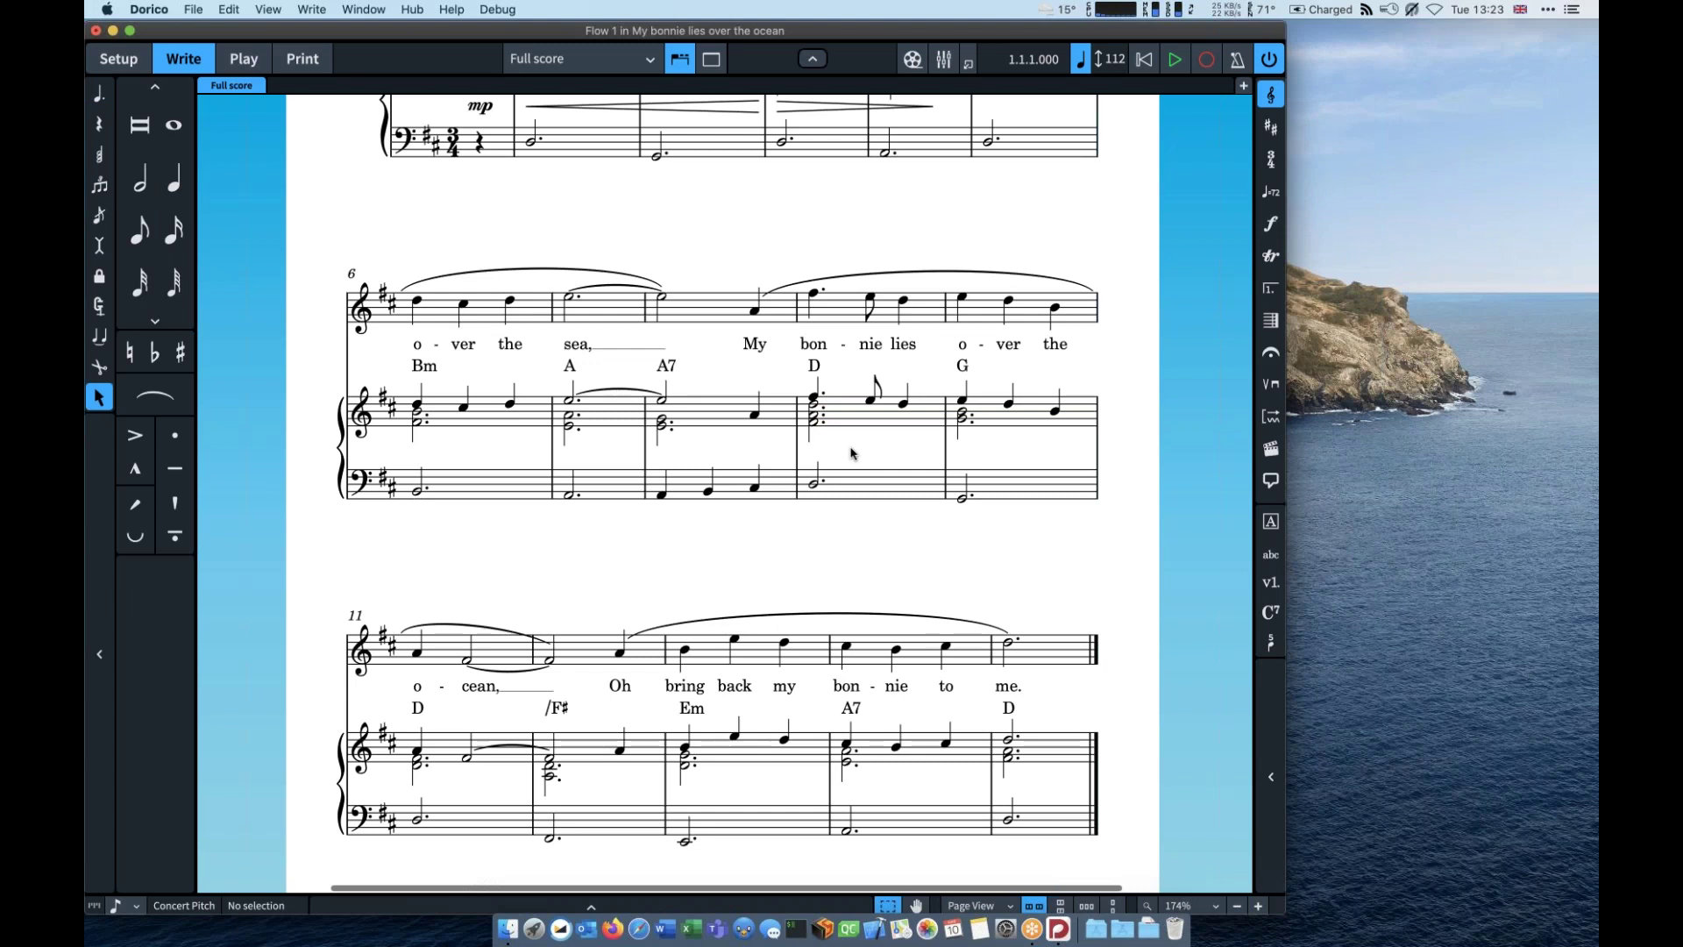
Step: Set the full score's layout options to show chord symbols above the top staff of the system, and apply
scroll(851, 453, "up", 3)
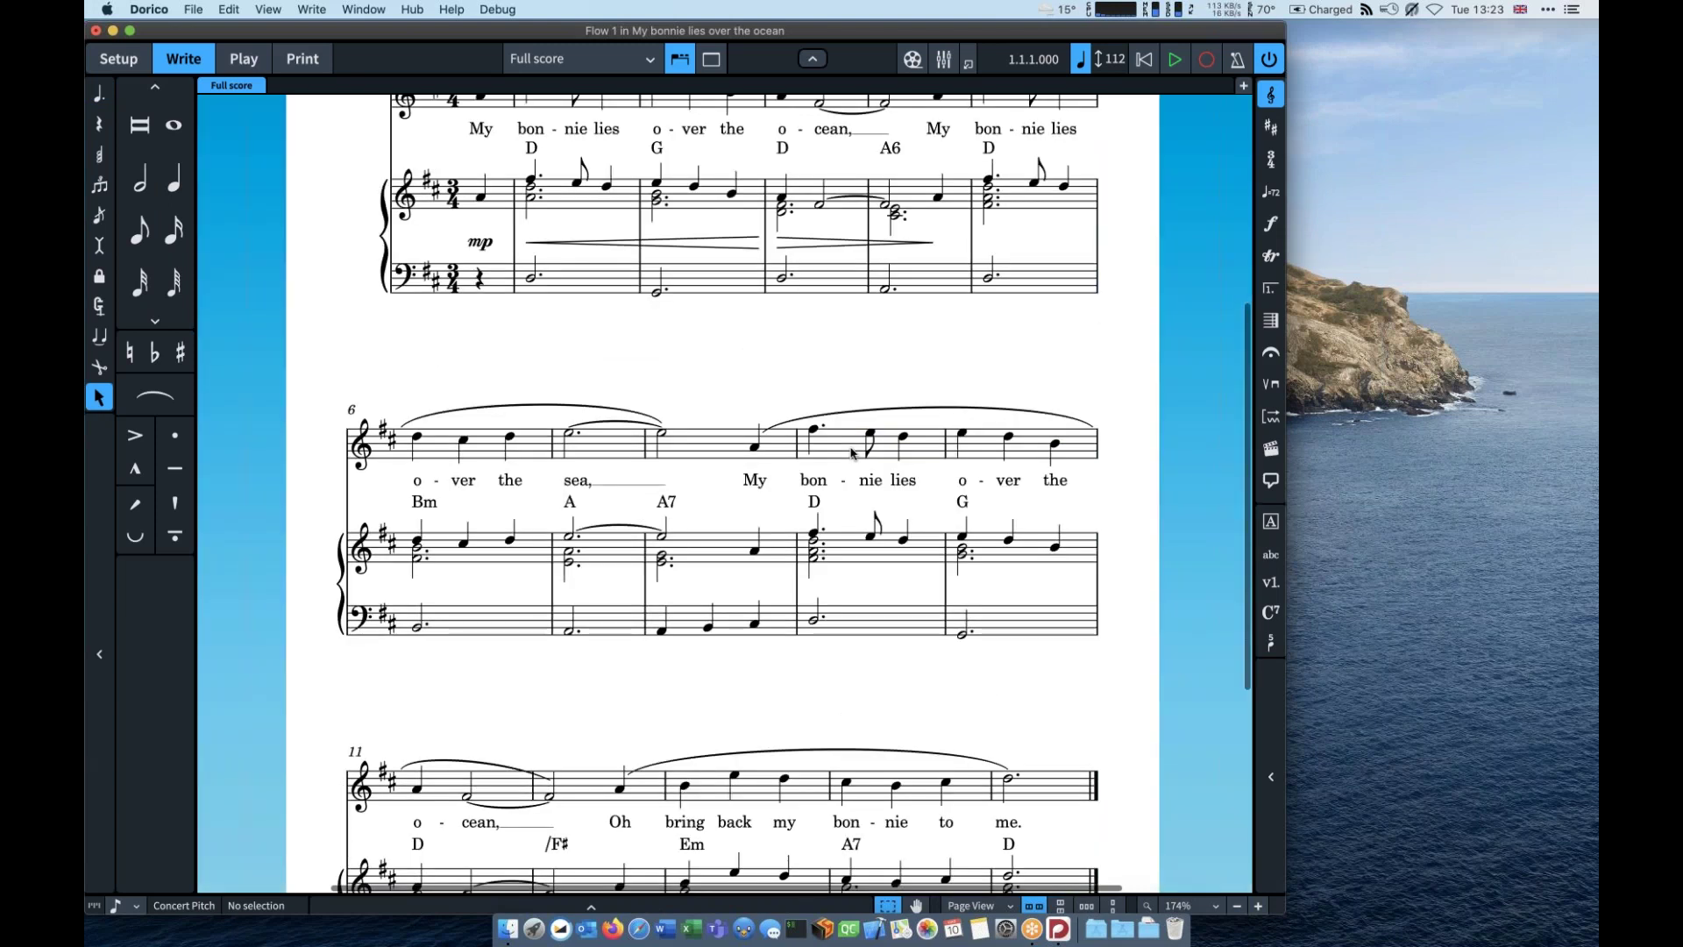
scroll(850, 453, "up", 3)
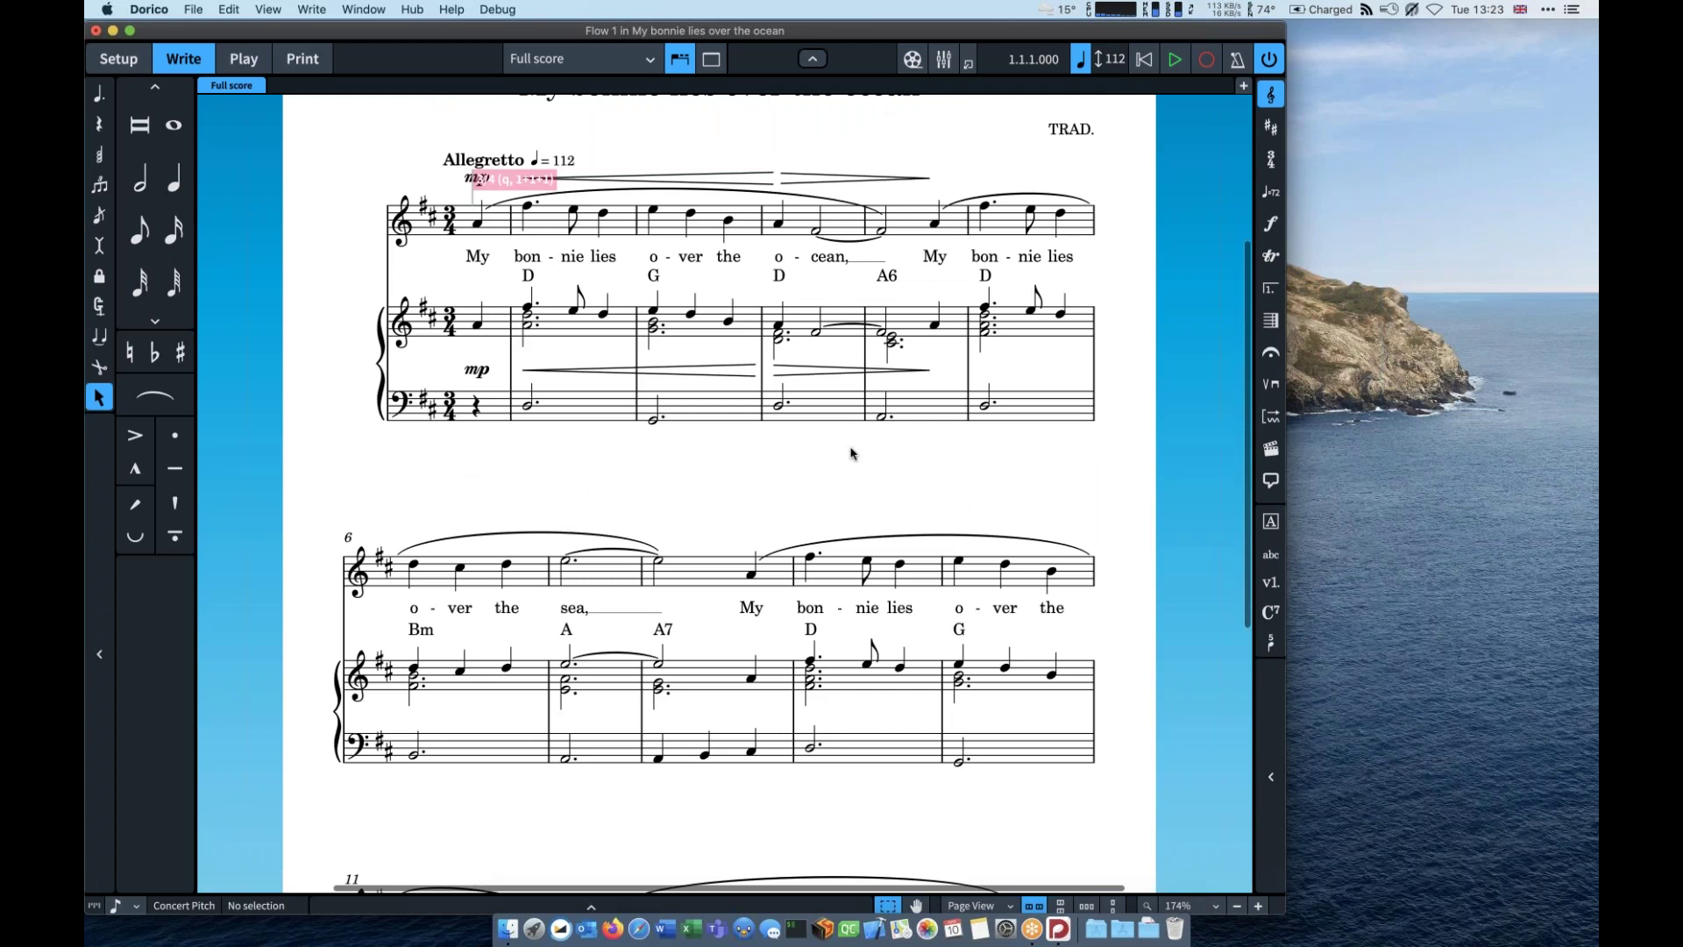
left_click(118, 59)
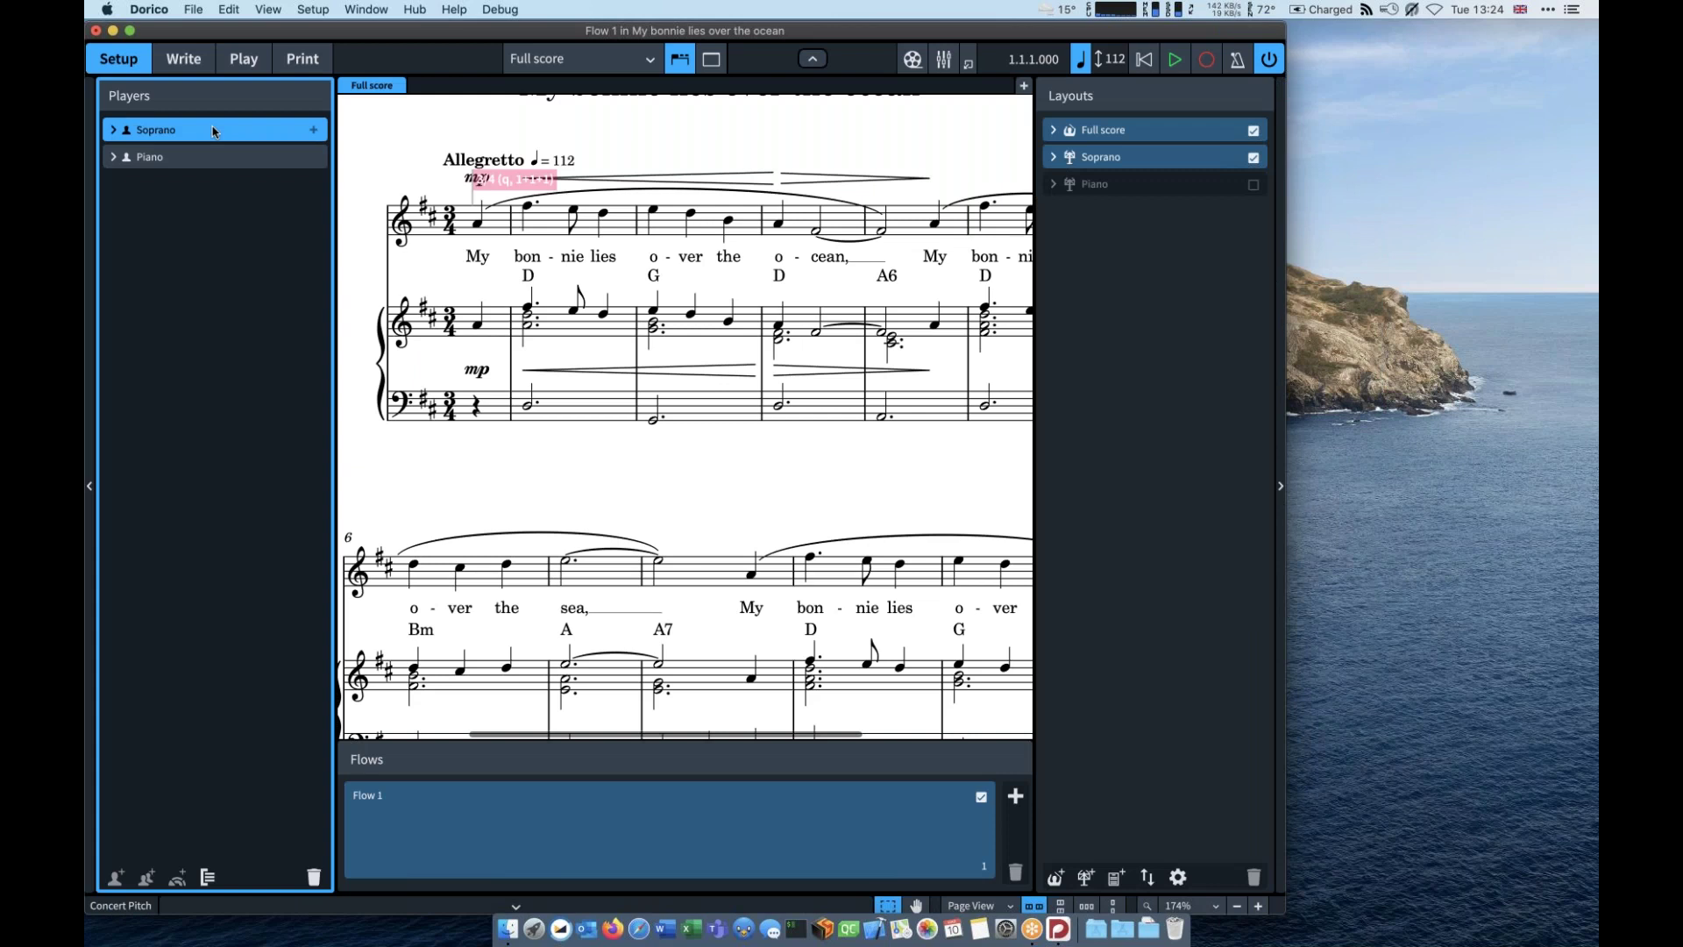
left_click(220, 157)
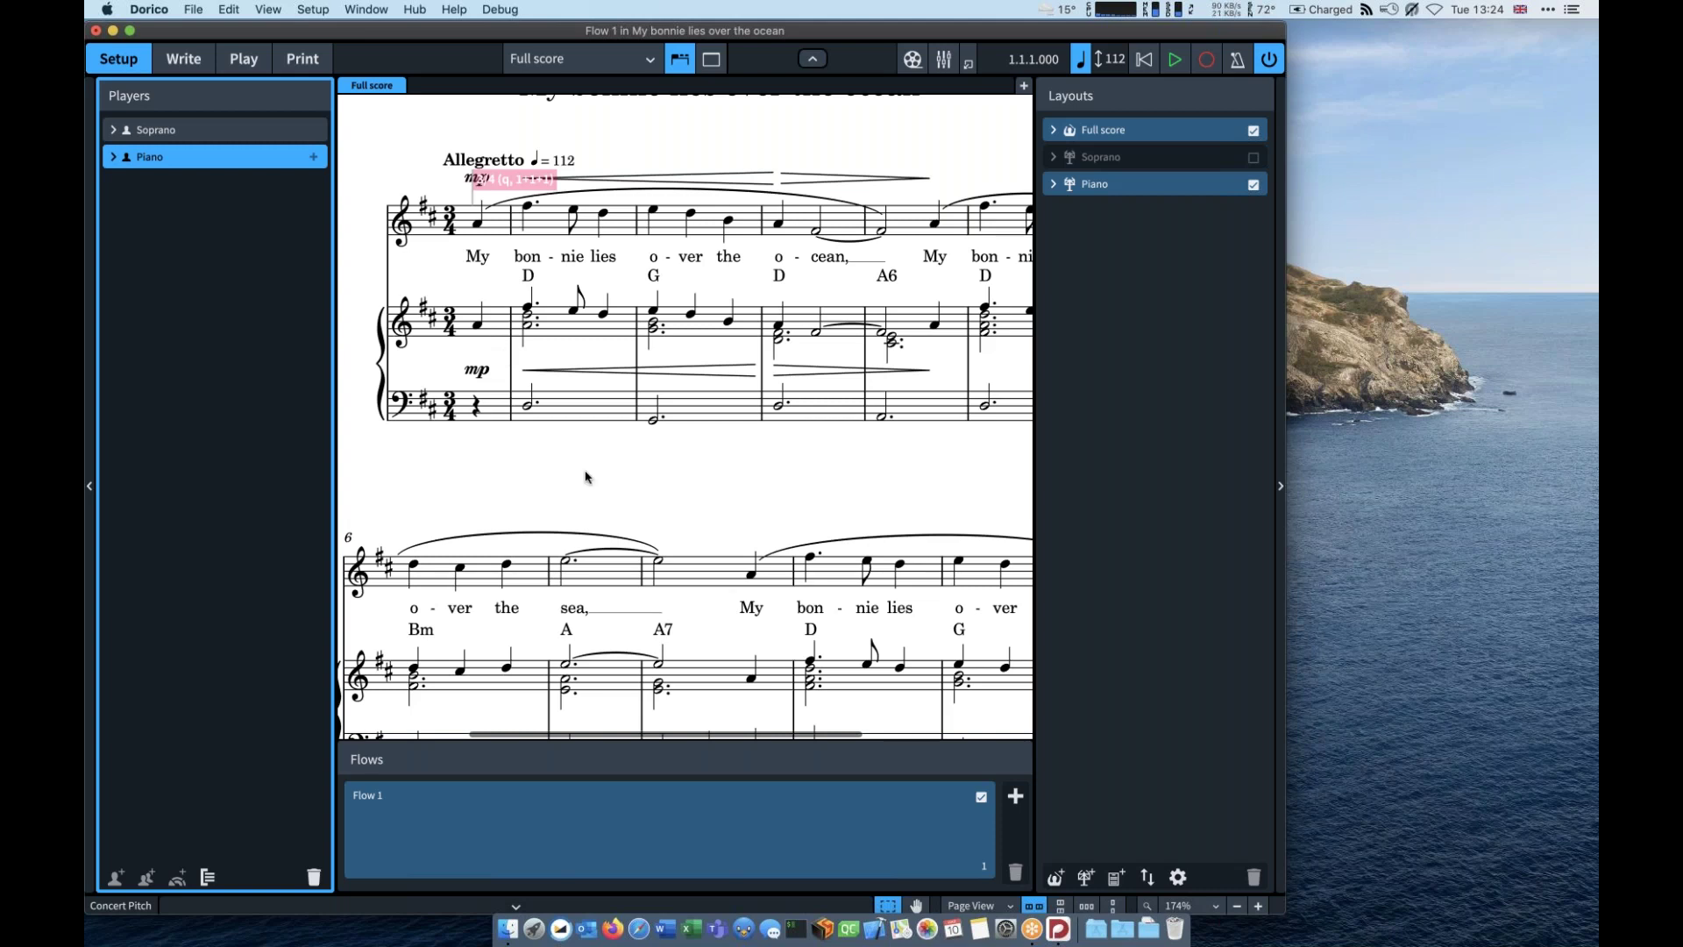
key("super+shift+l")
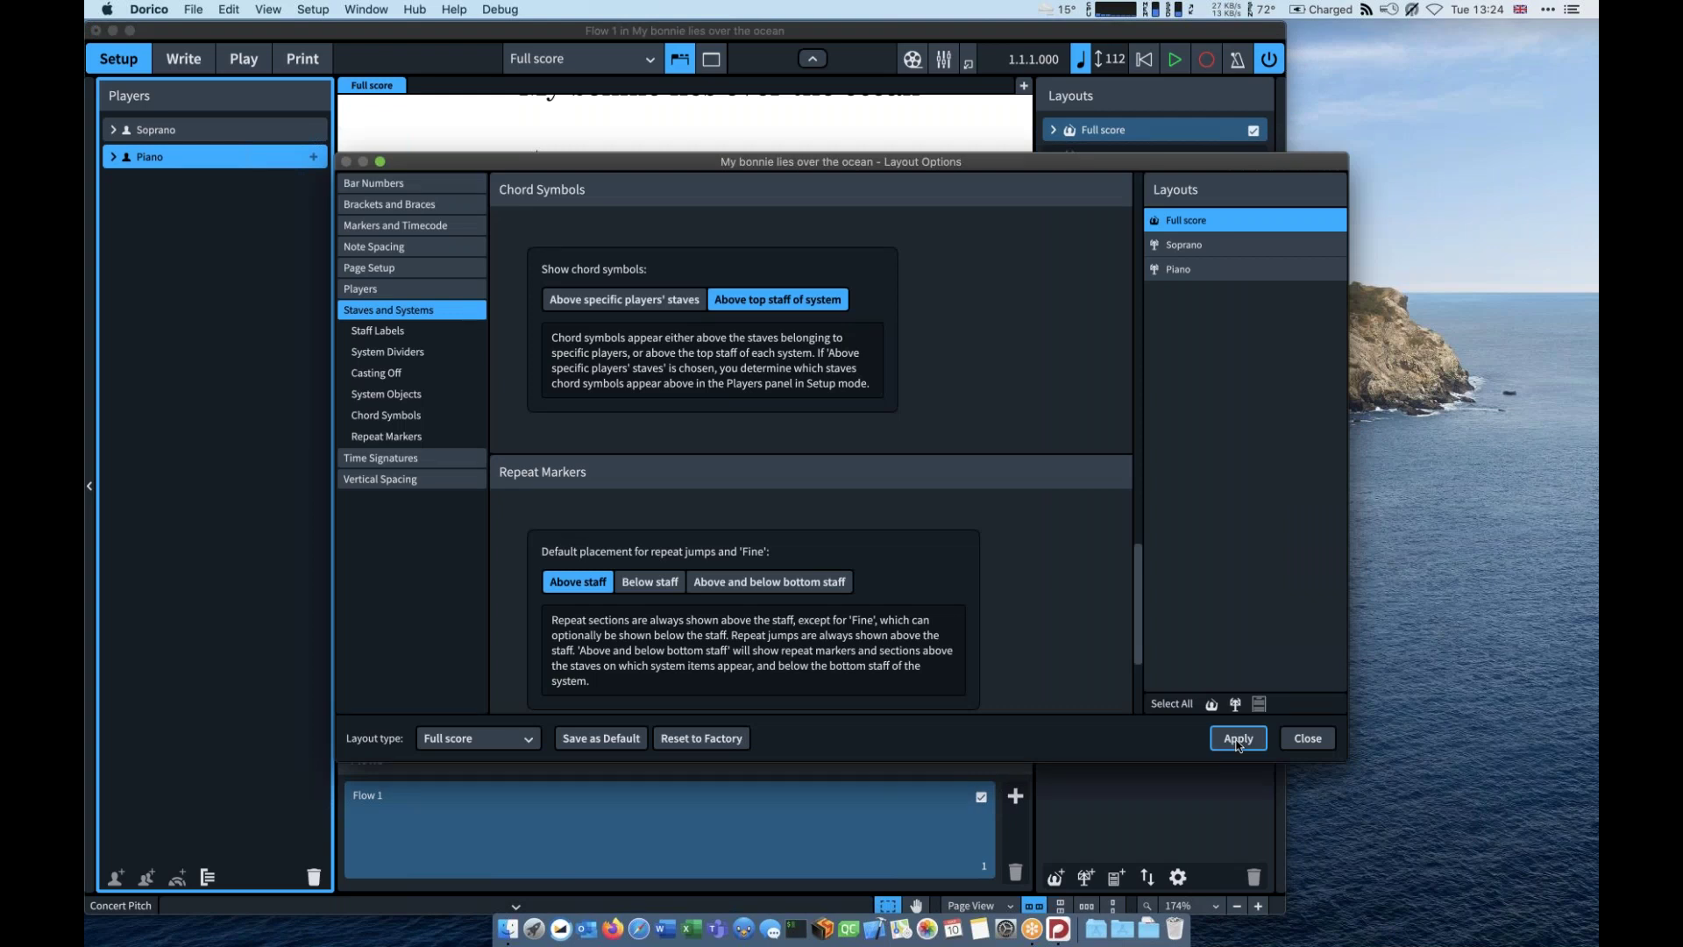
left_click(1239, 738)
Step: Turn on chord diagrams with standard guitar tuning for the Piano player in Setup mode
left_click(243, 133)
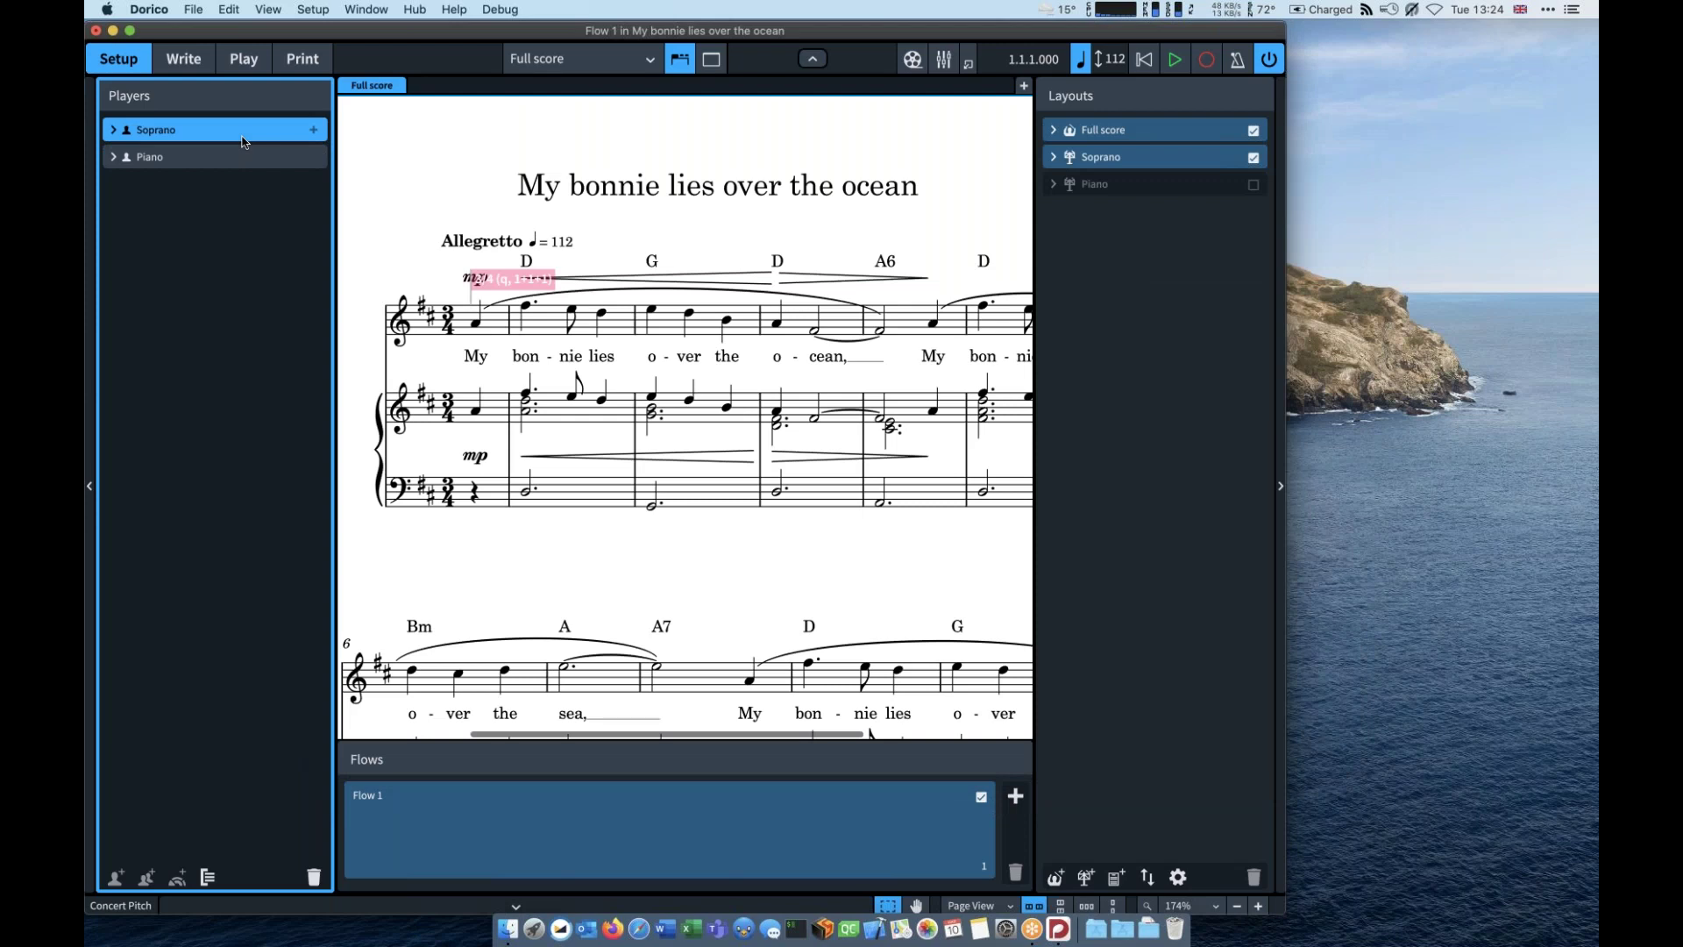
right_click(244, 141)
mouse_move(368, 309)
left_click(531, 317)
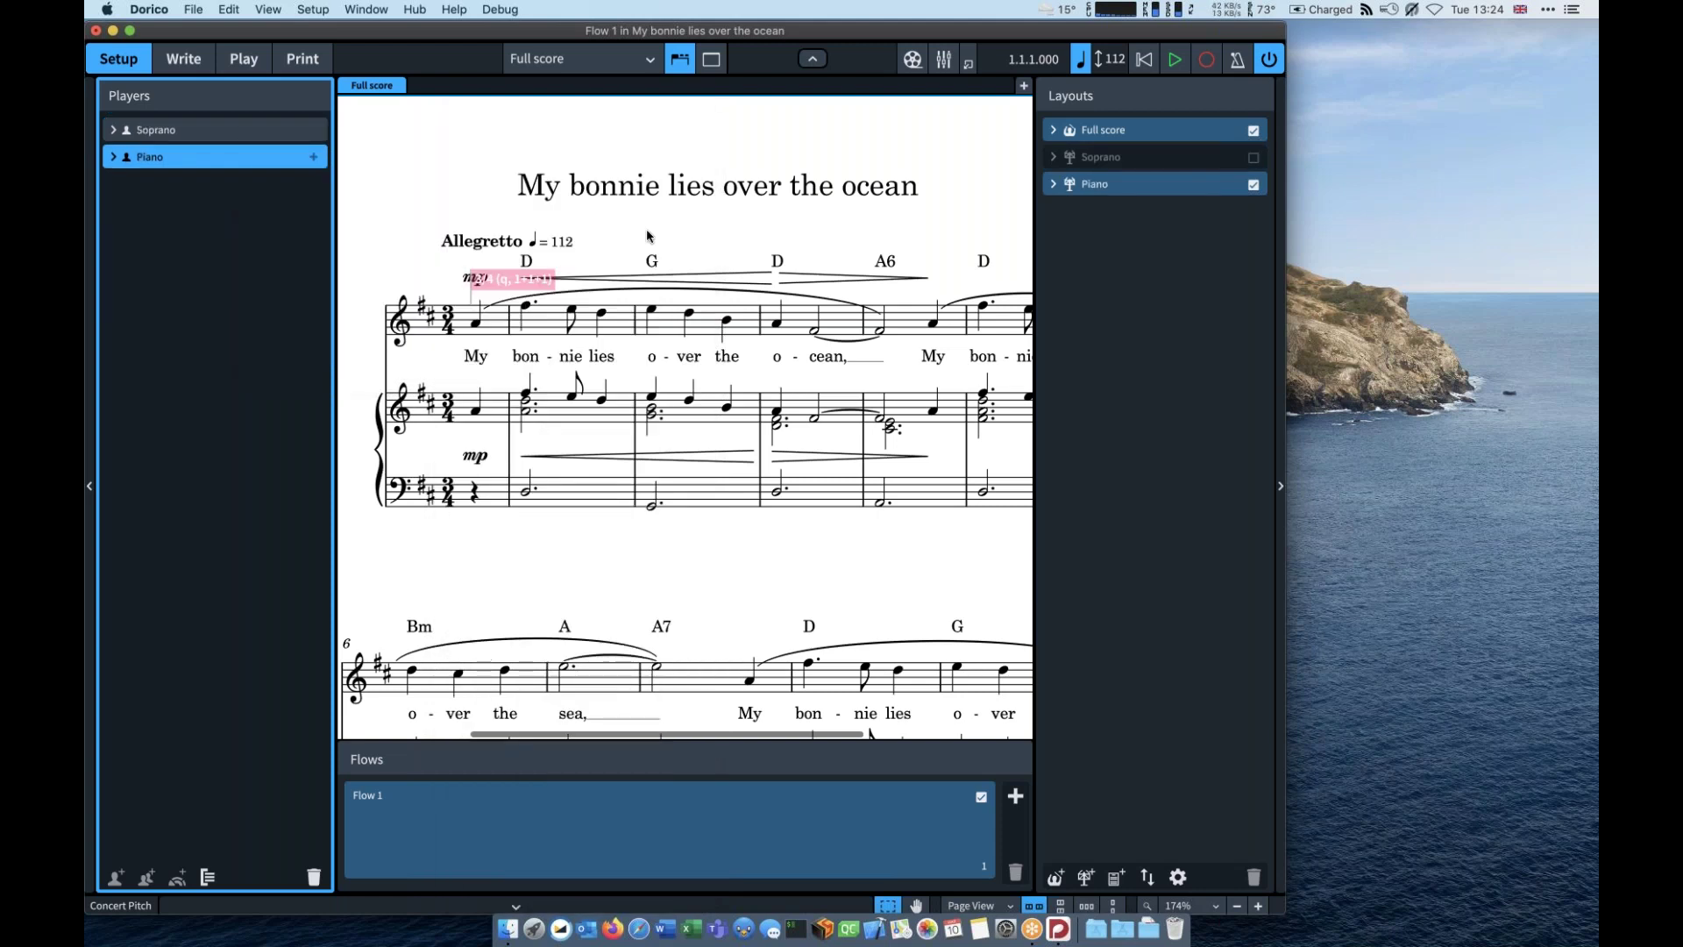
Step: Set the full score's layout options to show chord symbols above specific players' staves, then apply and close
key("super+shift+l")
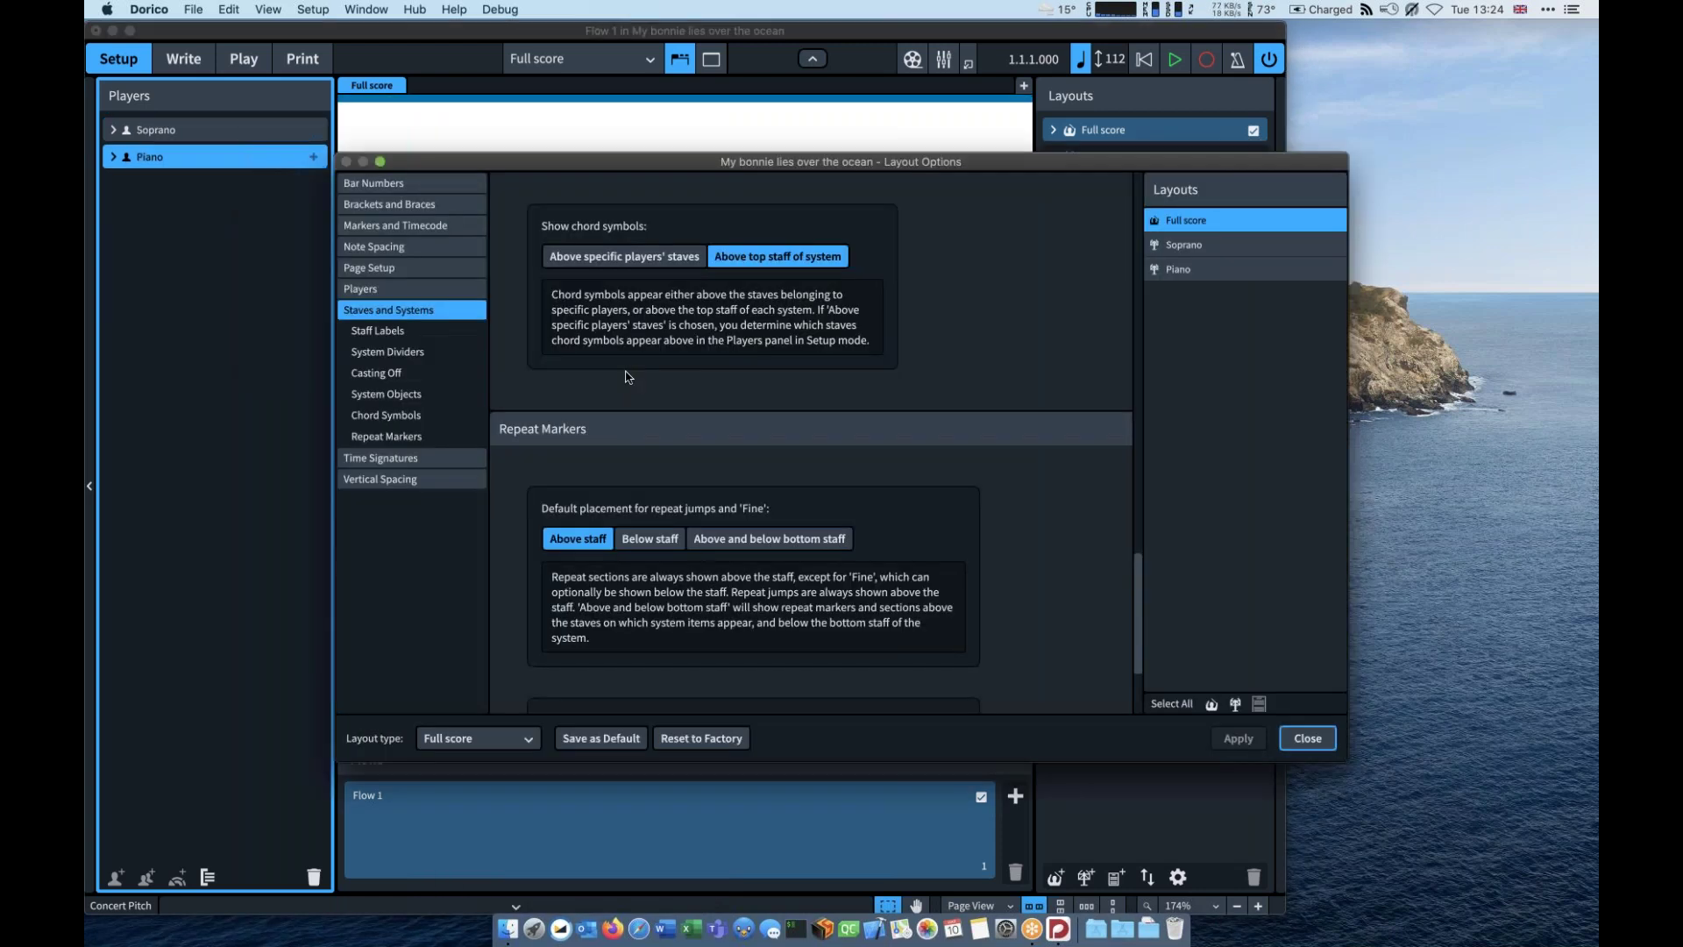
scroll(628, 377, "down", 1)
left_click(628, 215)
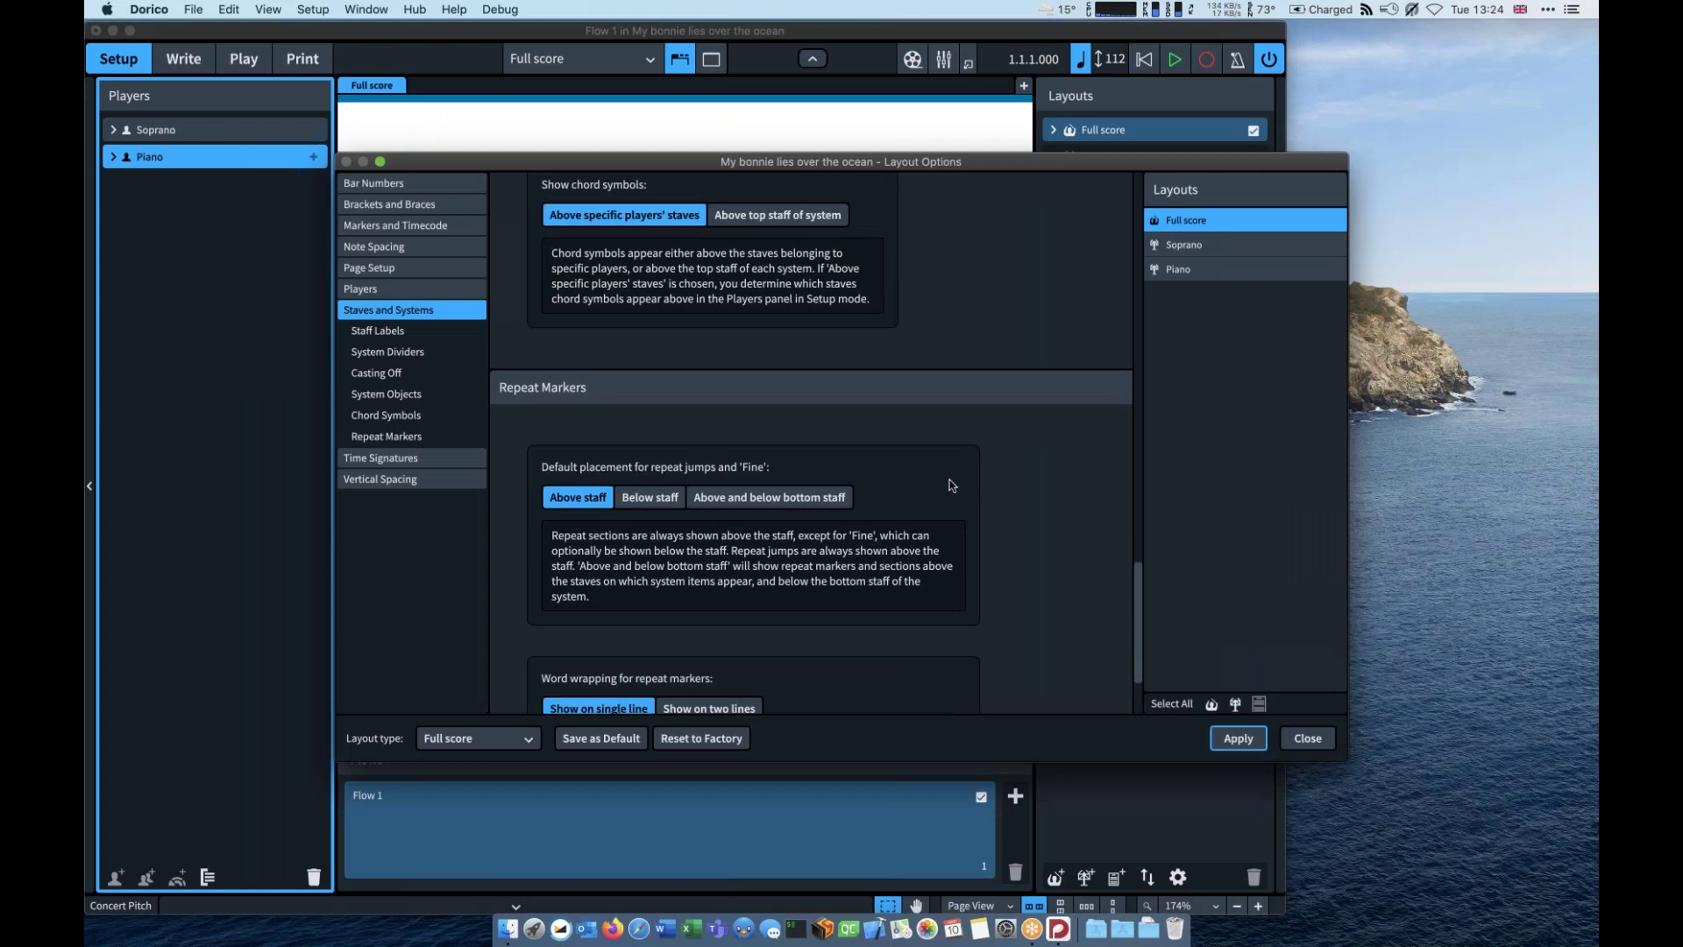
left_click(1238, 738)
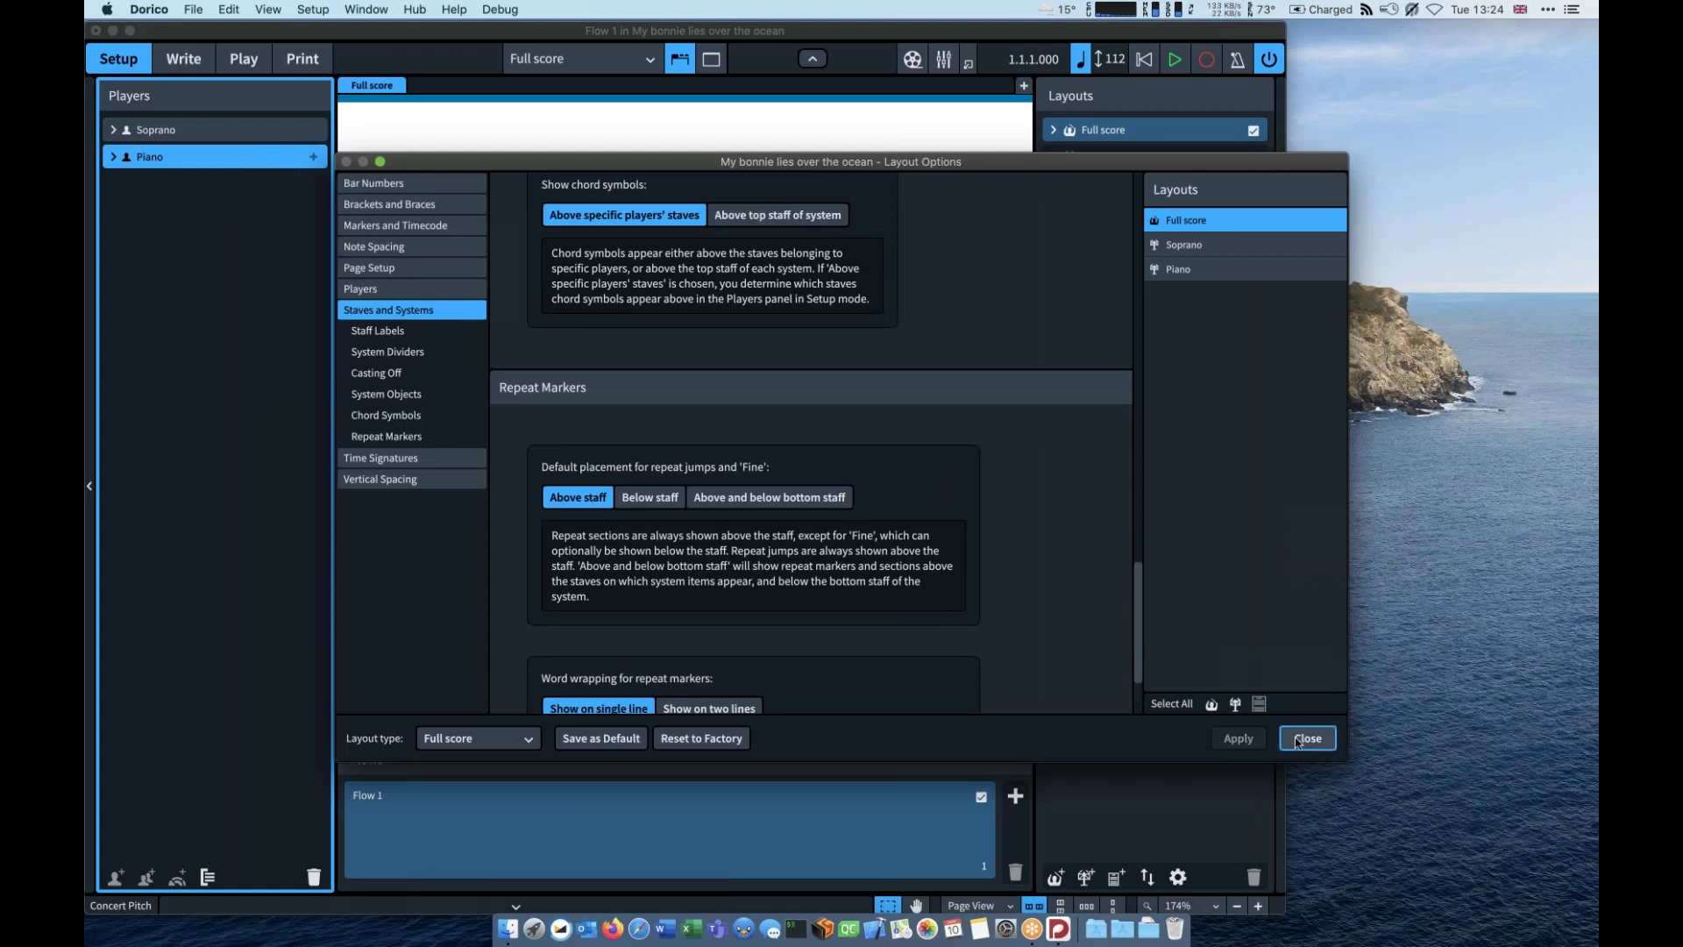
left_click(1305, 739)
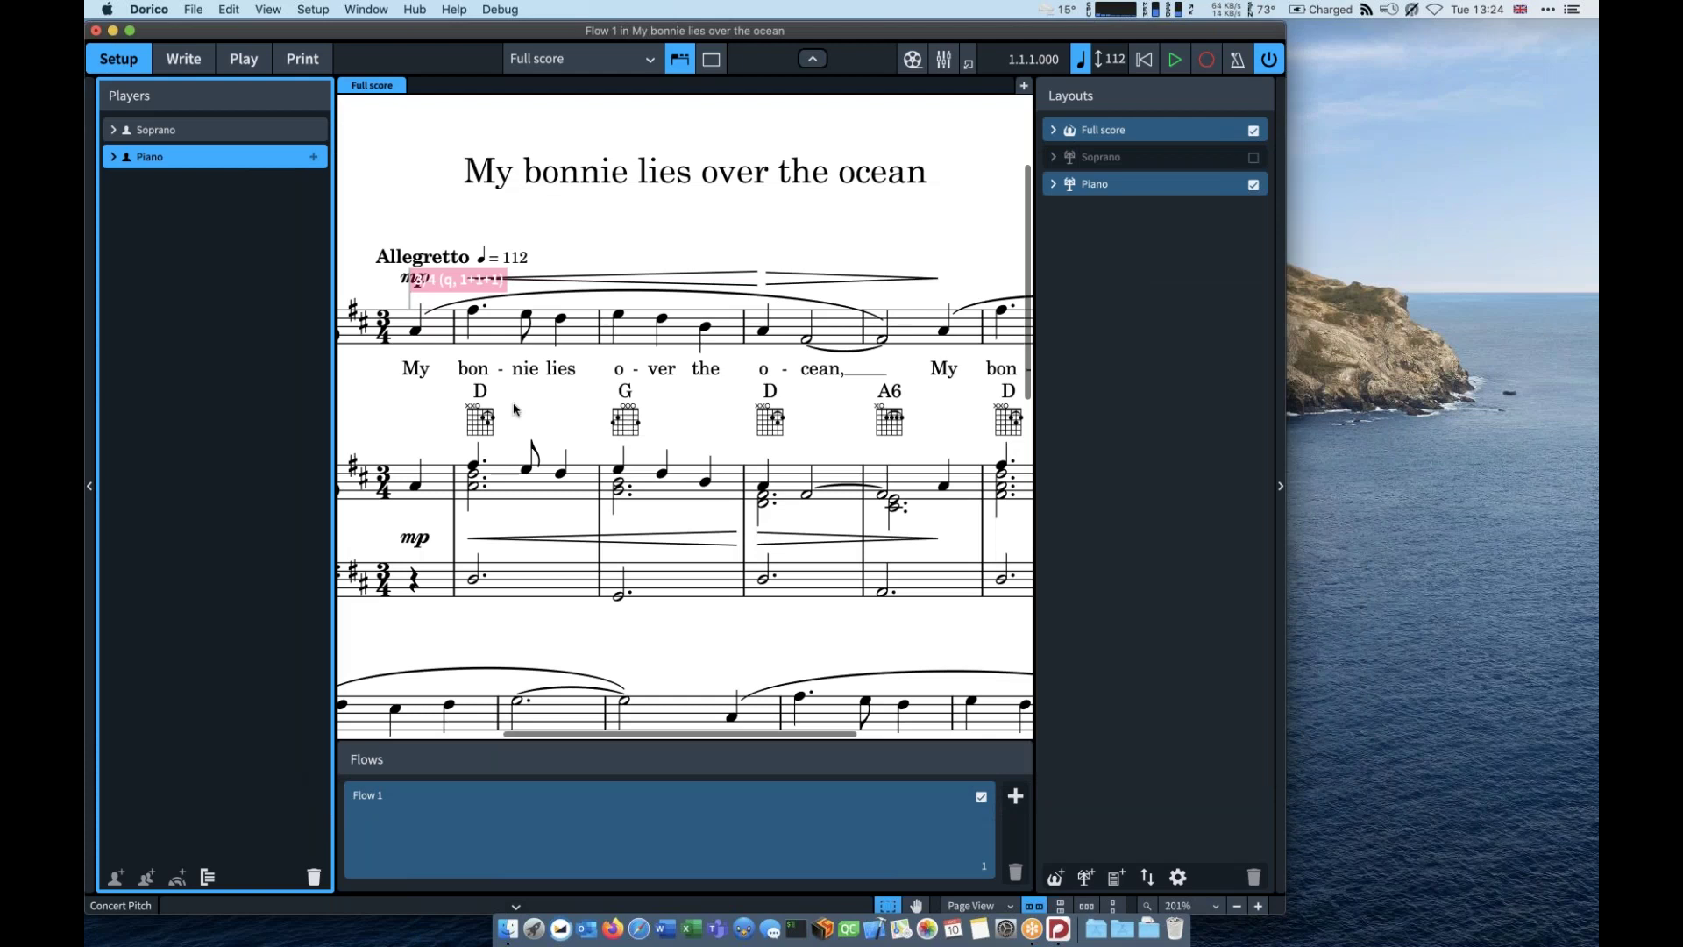
Step: Browse the alternative chord diagrams for the D chord in bar 1 and open a fret 10 shape for editing
scroll(515, 409, "up", 3)
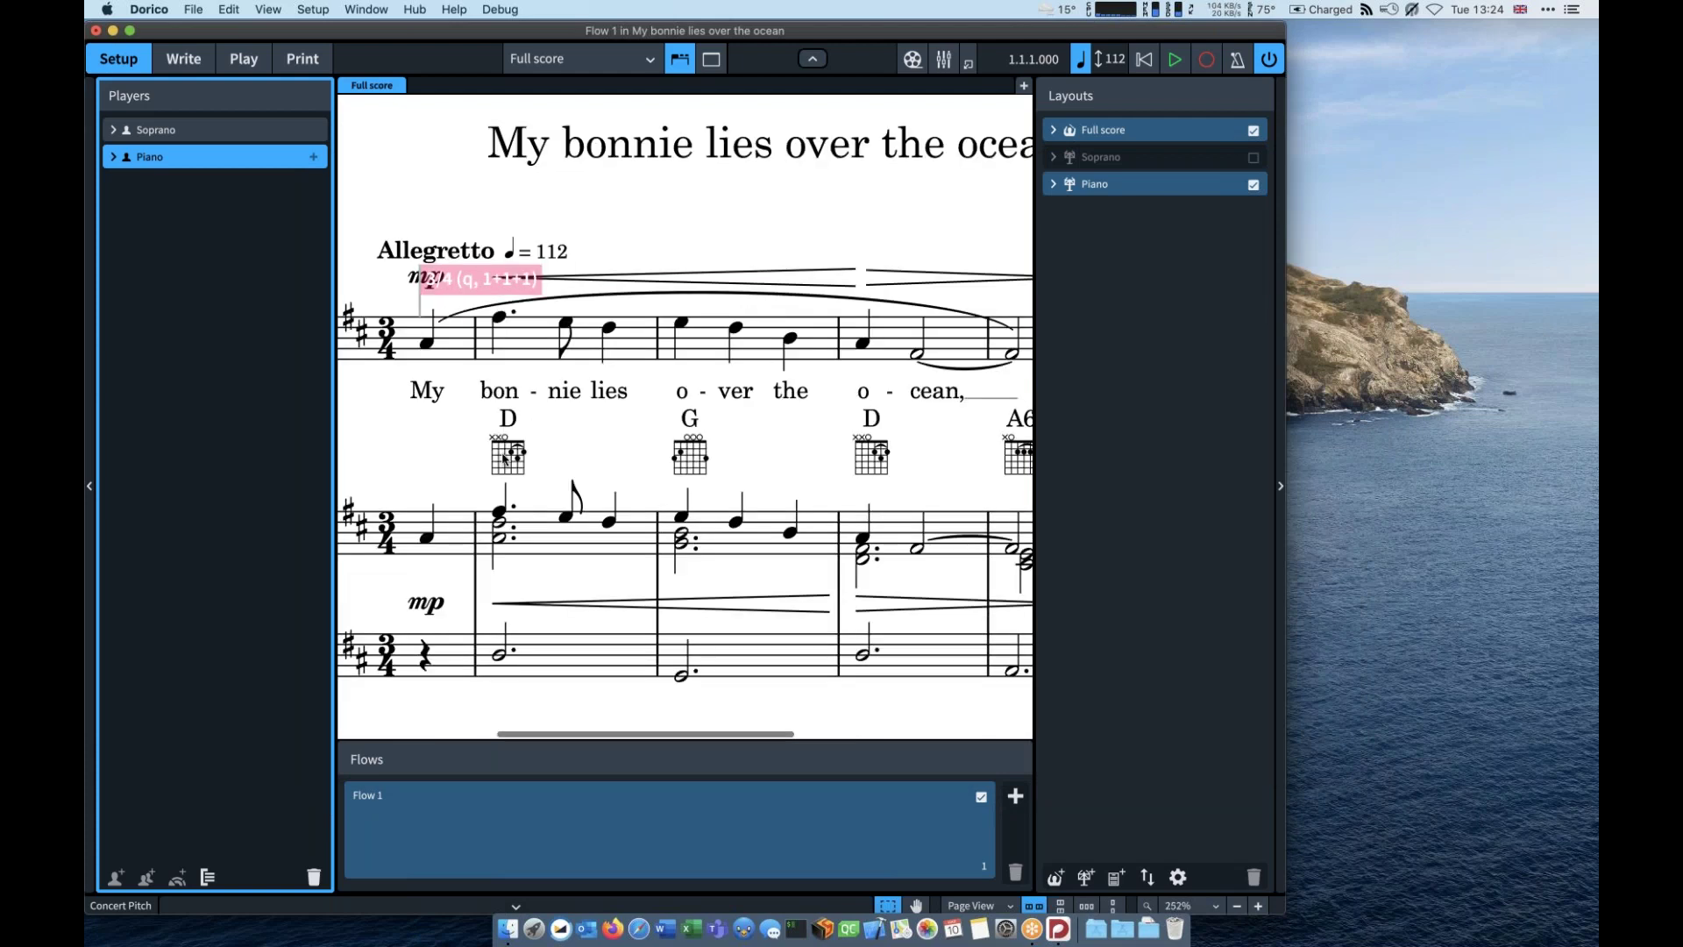
left_click(505, 457)
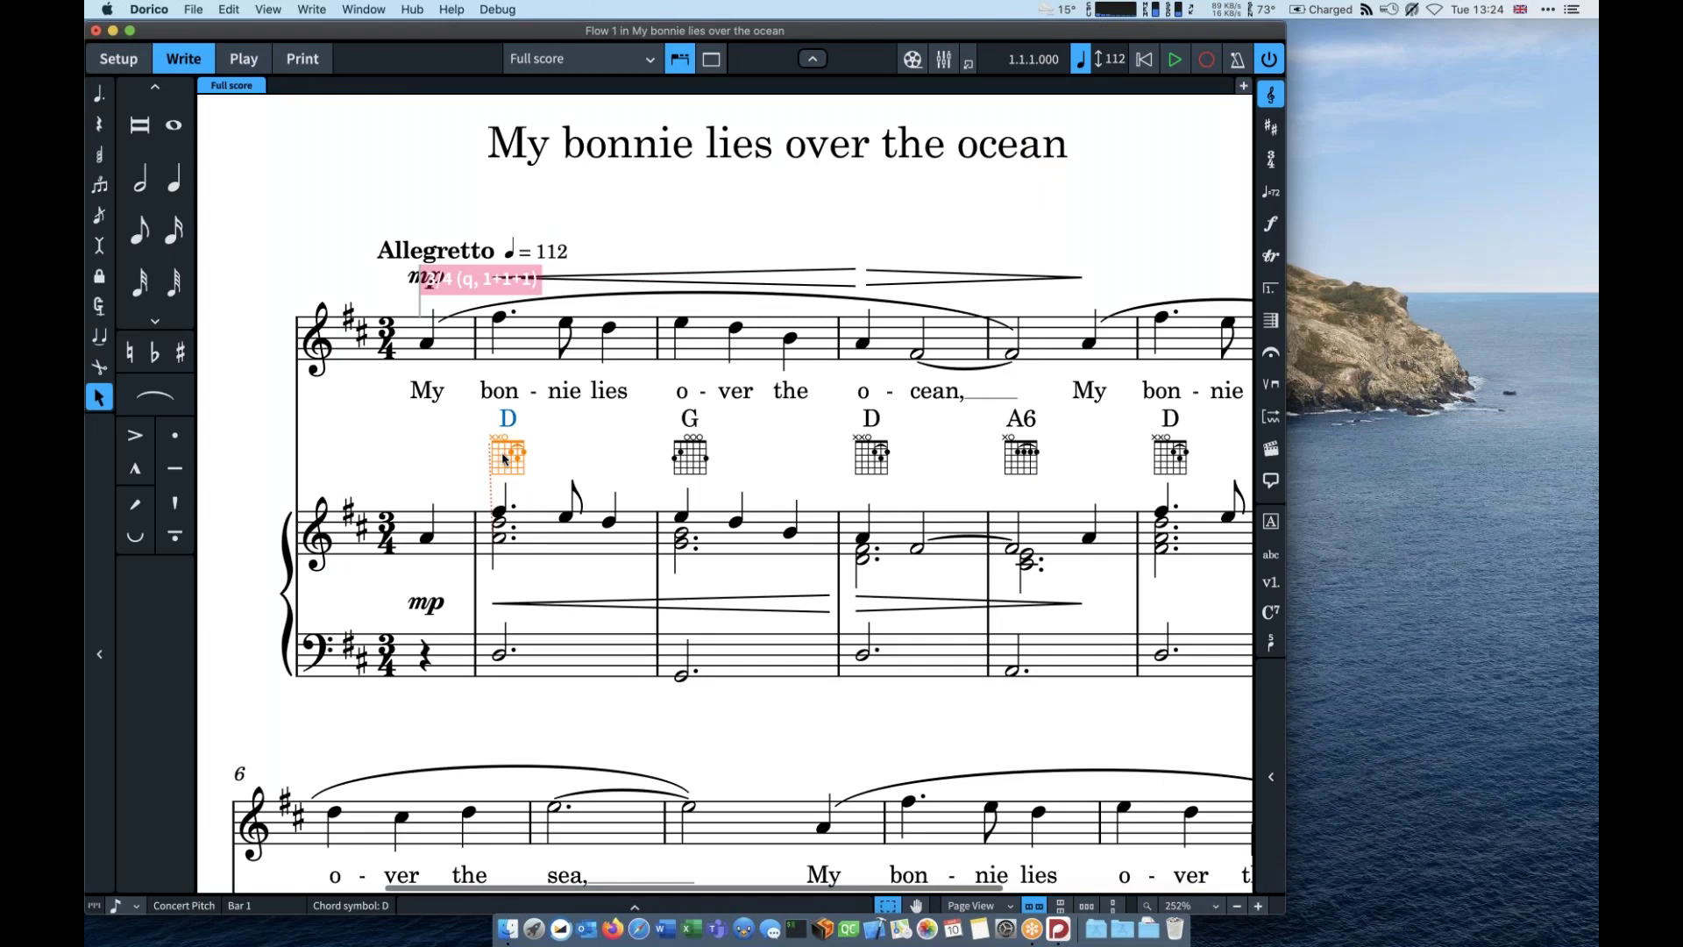
left_click(229, 9)
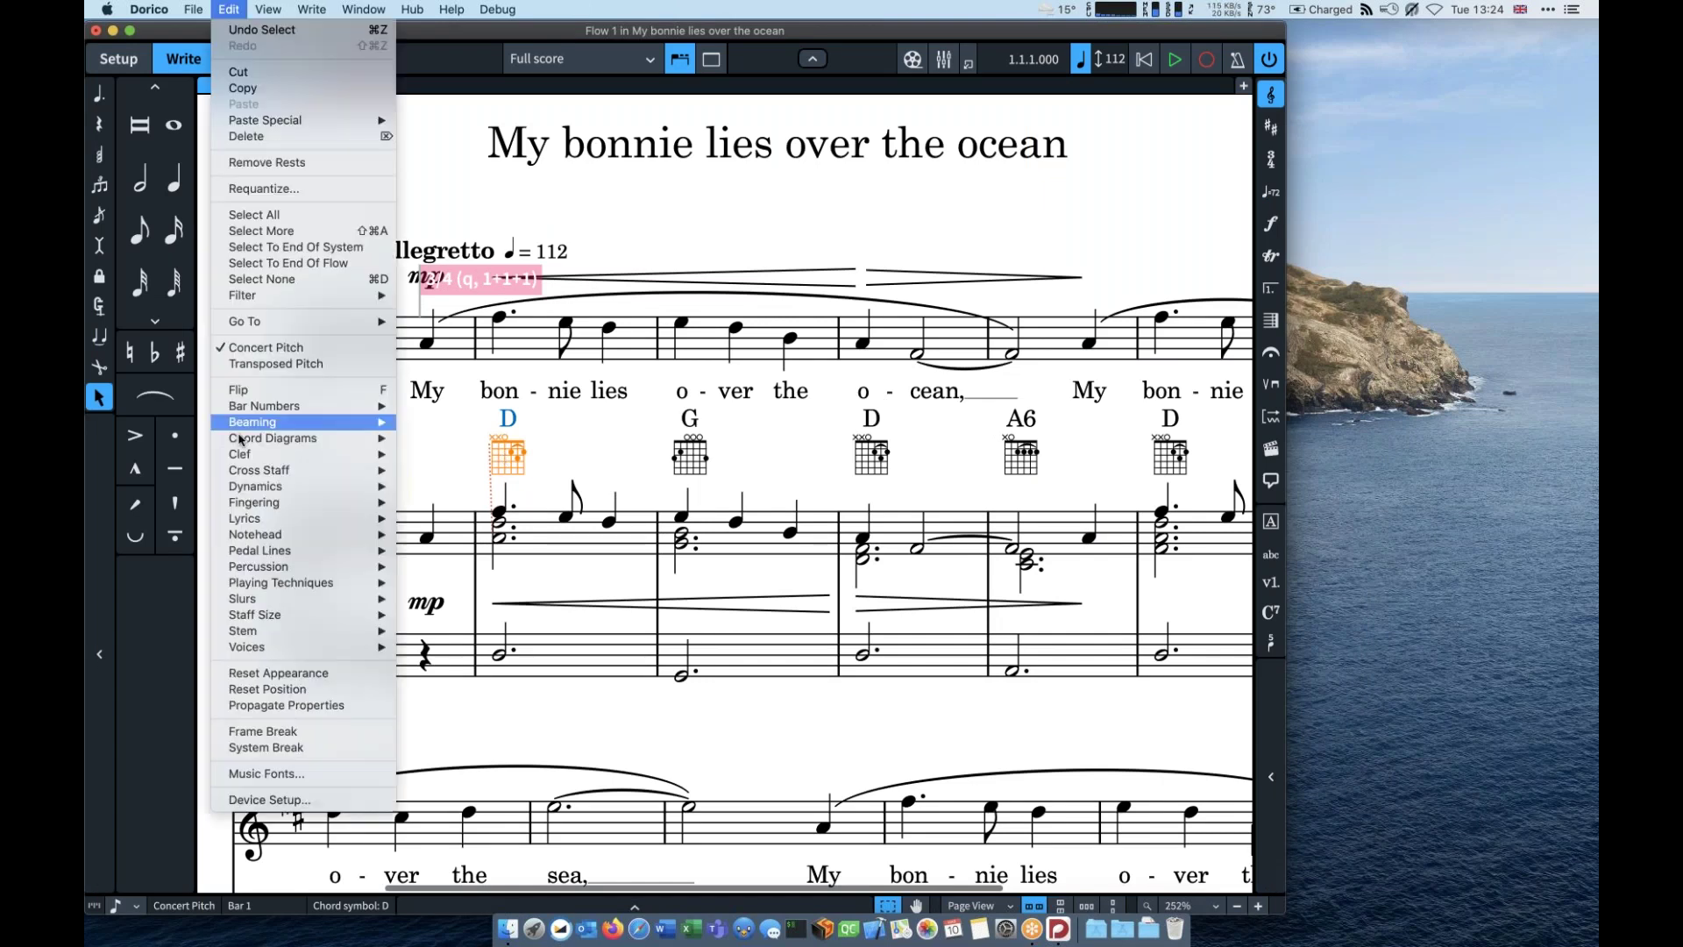
left_click(455, 443)
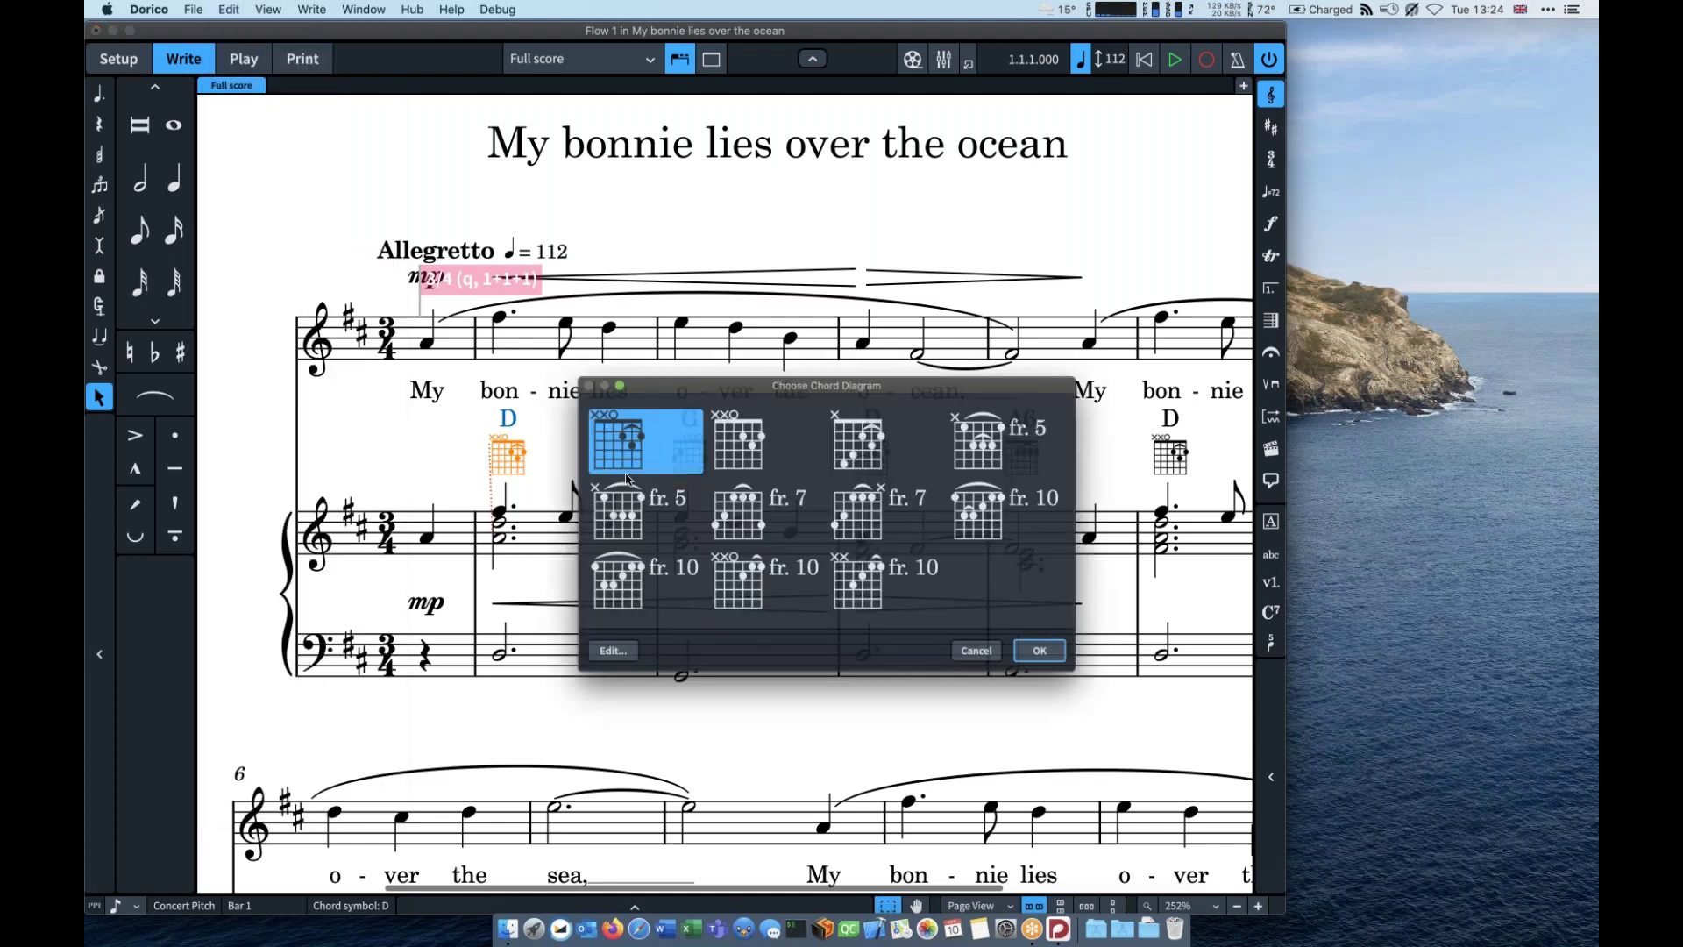
left_click(624, 517)
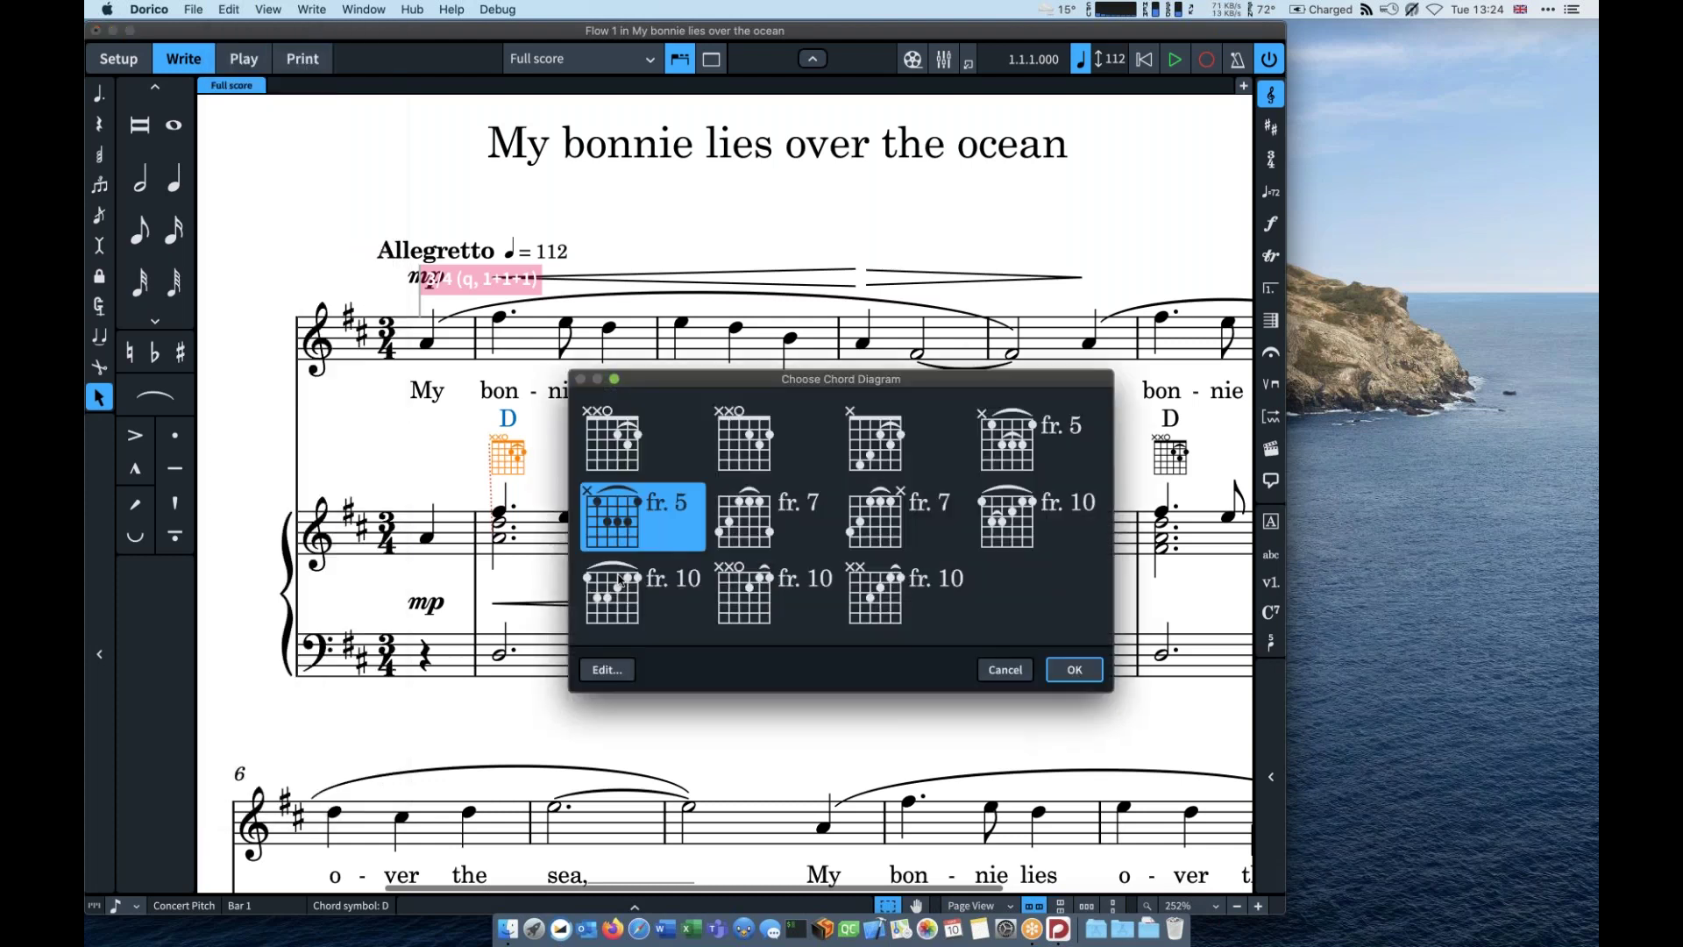
double_click(619, 583)
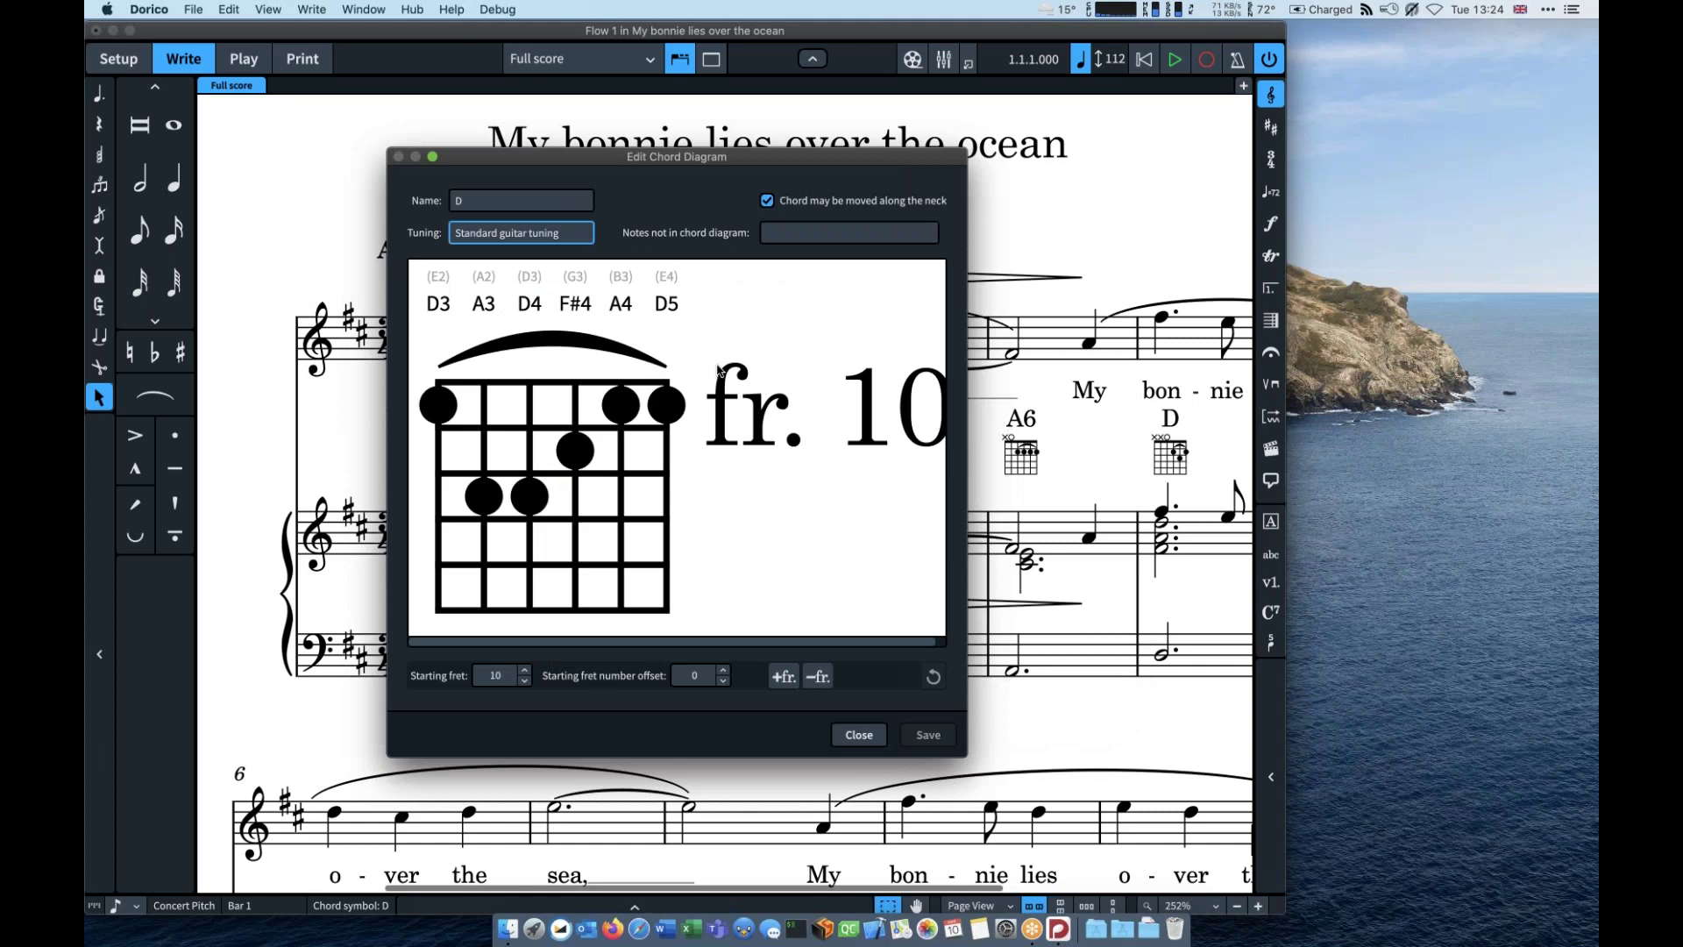
Step: Try different fret positions for the G-string dot in the D chord diagram, and discard the edits
left_click(576, 541)
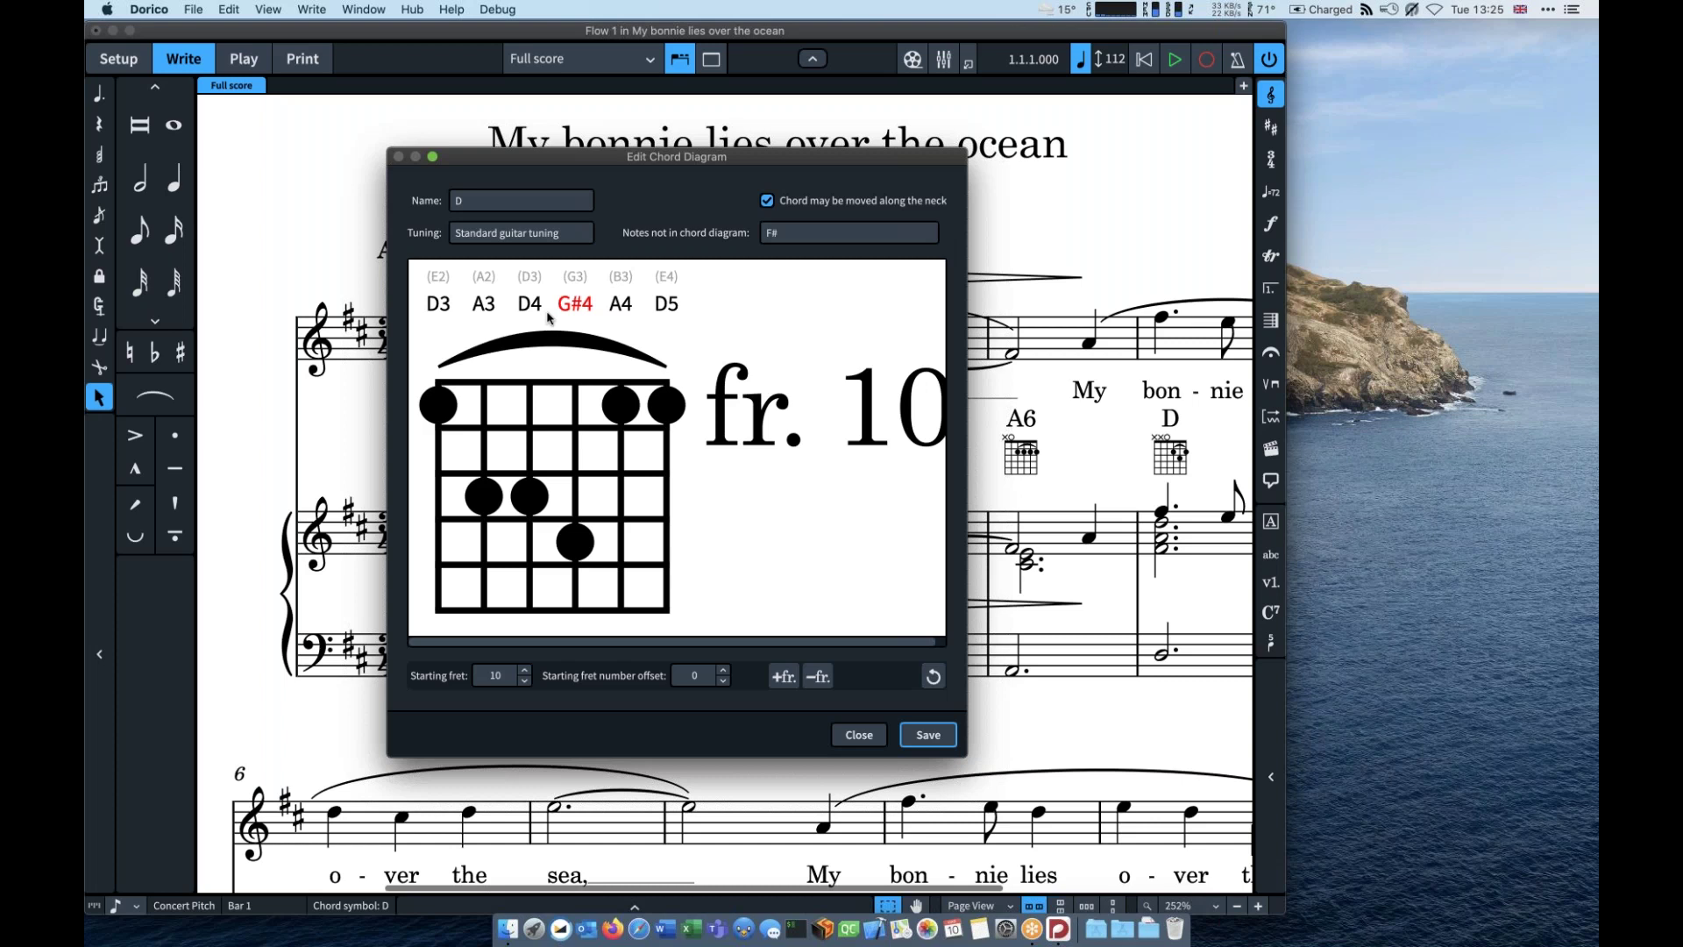
left_click(575, 498)
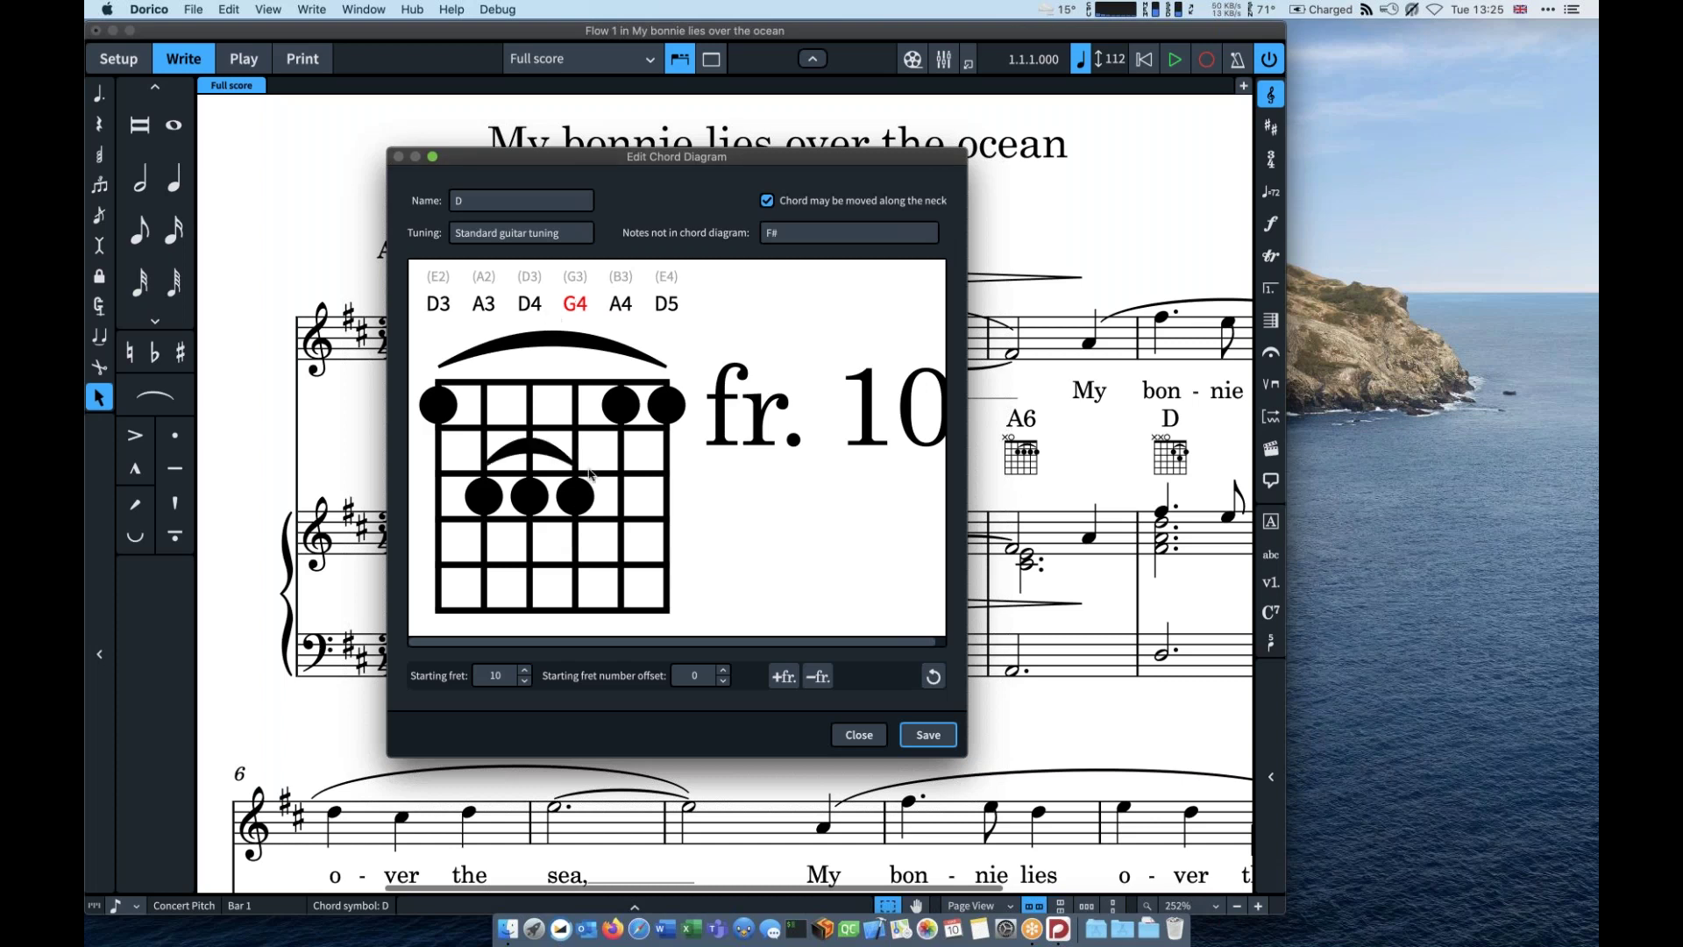
left_click(587, 474)
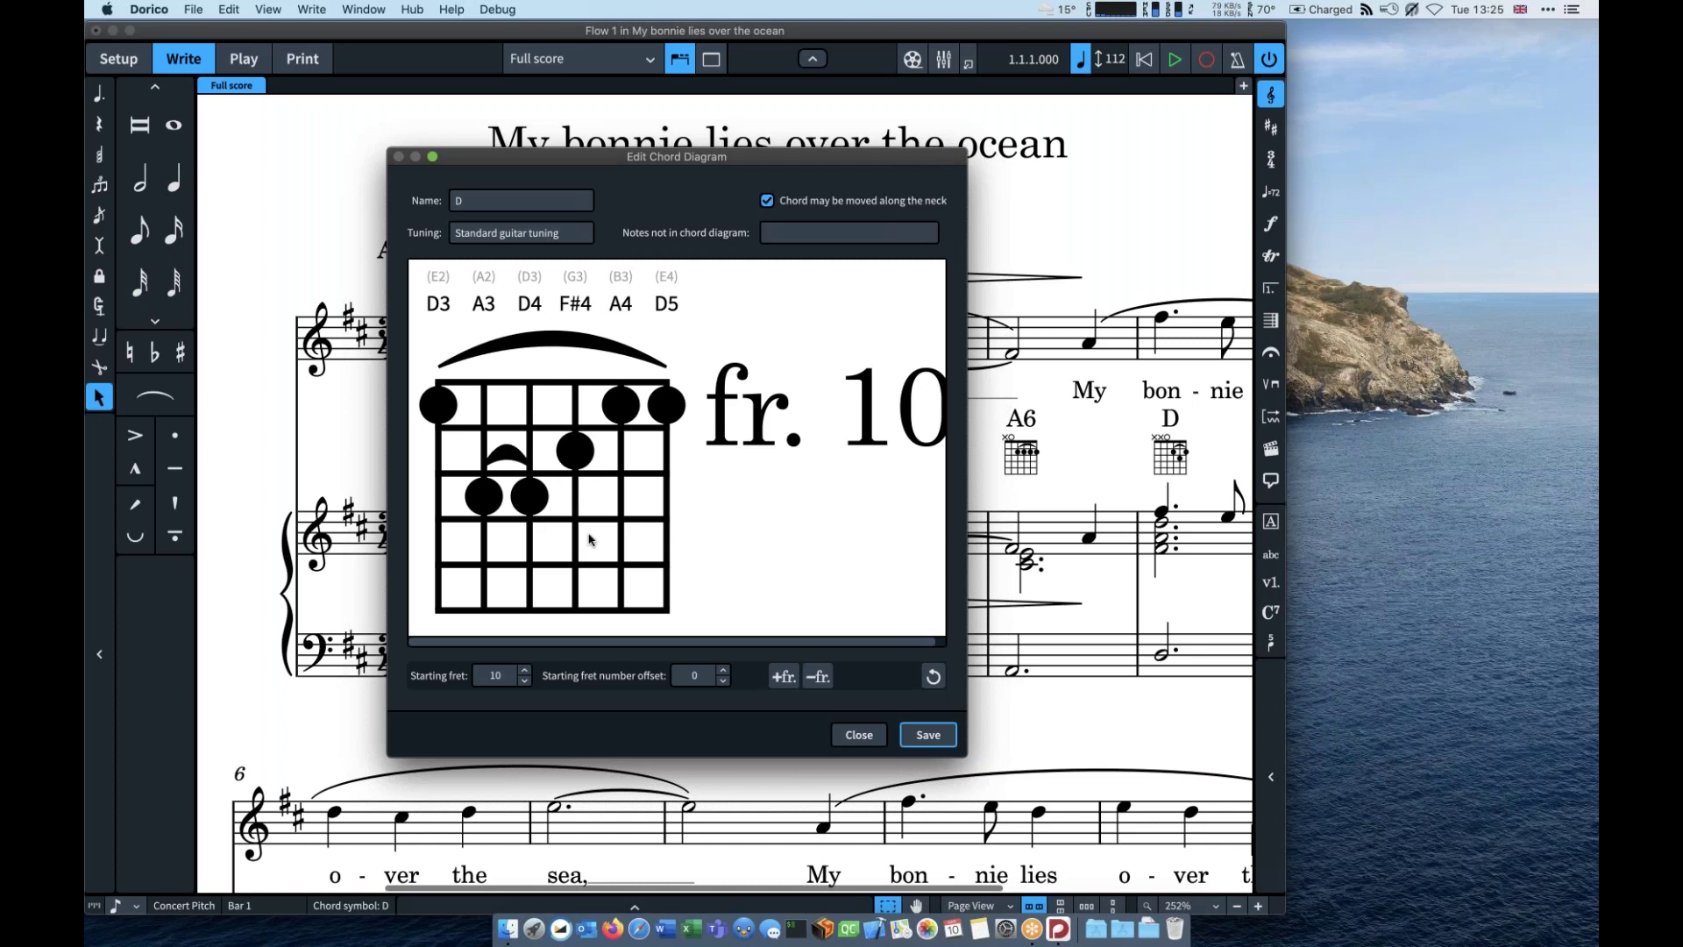
left_click(859, 735)
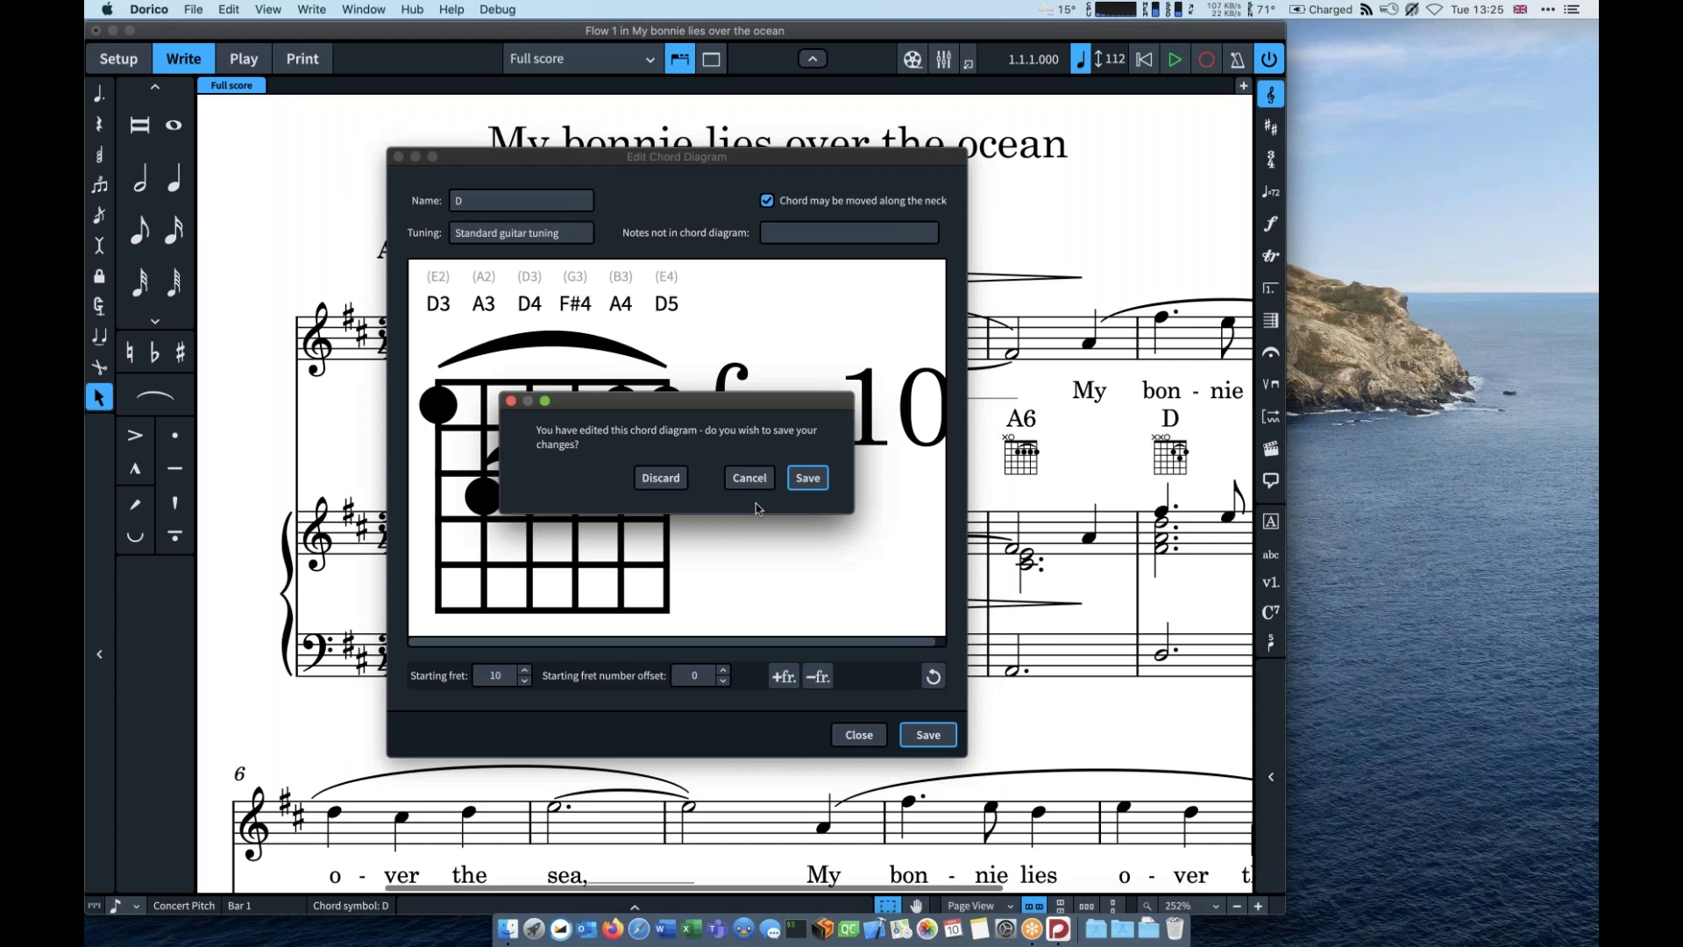
left_click(661, 477)
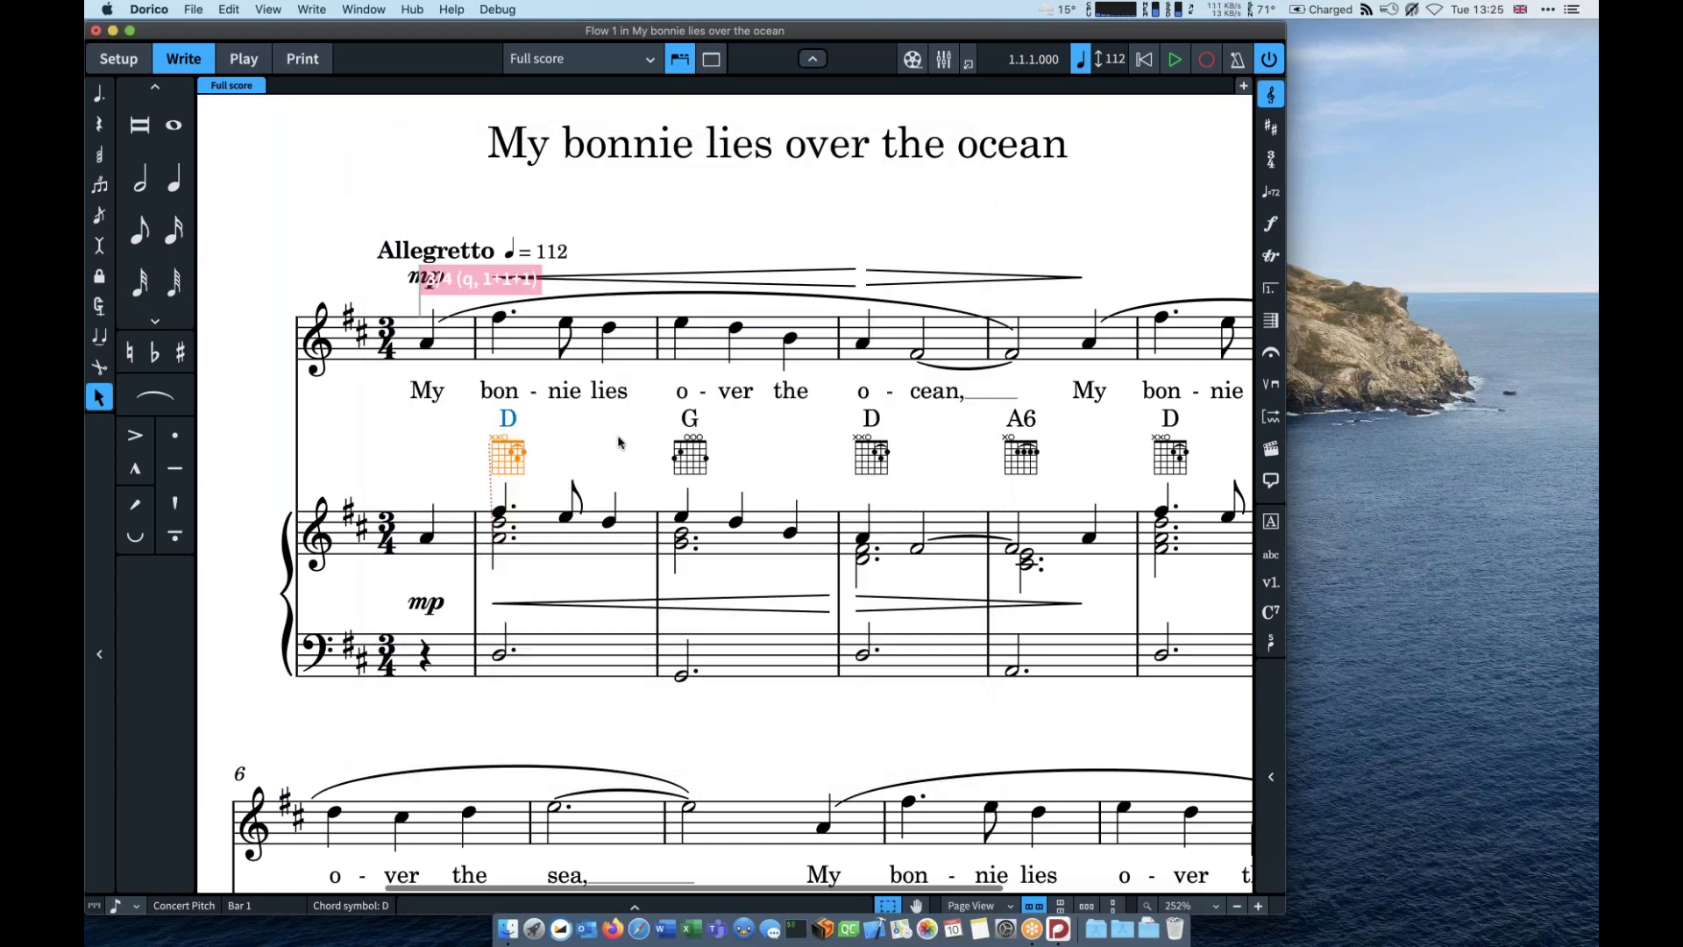
Step: Deselect the D chord symbol and switch the project to Play mode
key("x")
key("x")
left_click(618, 443)
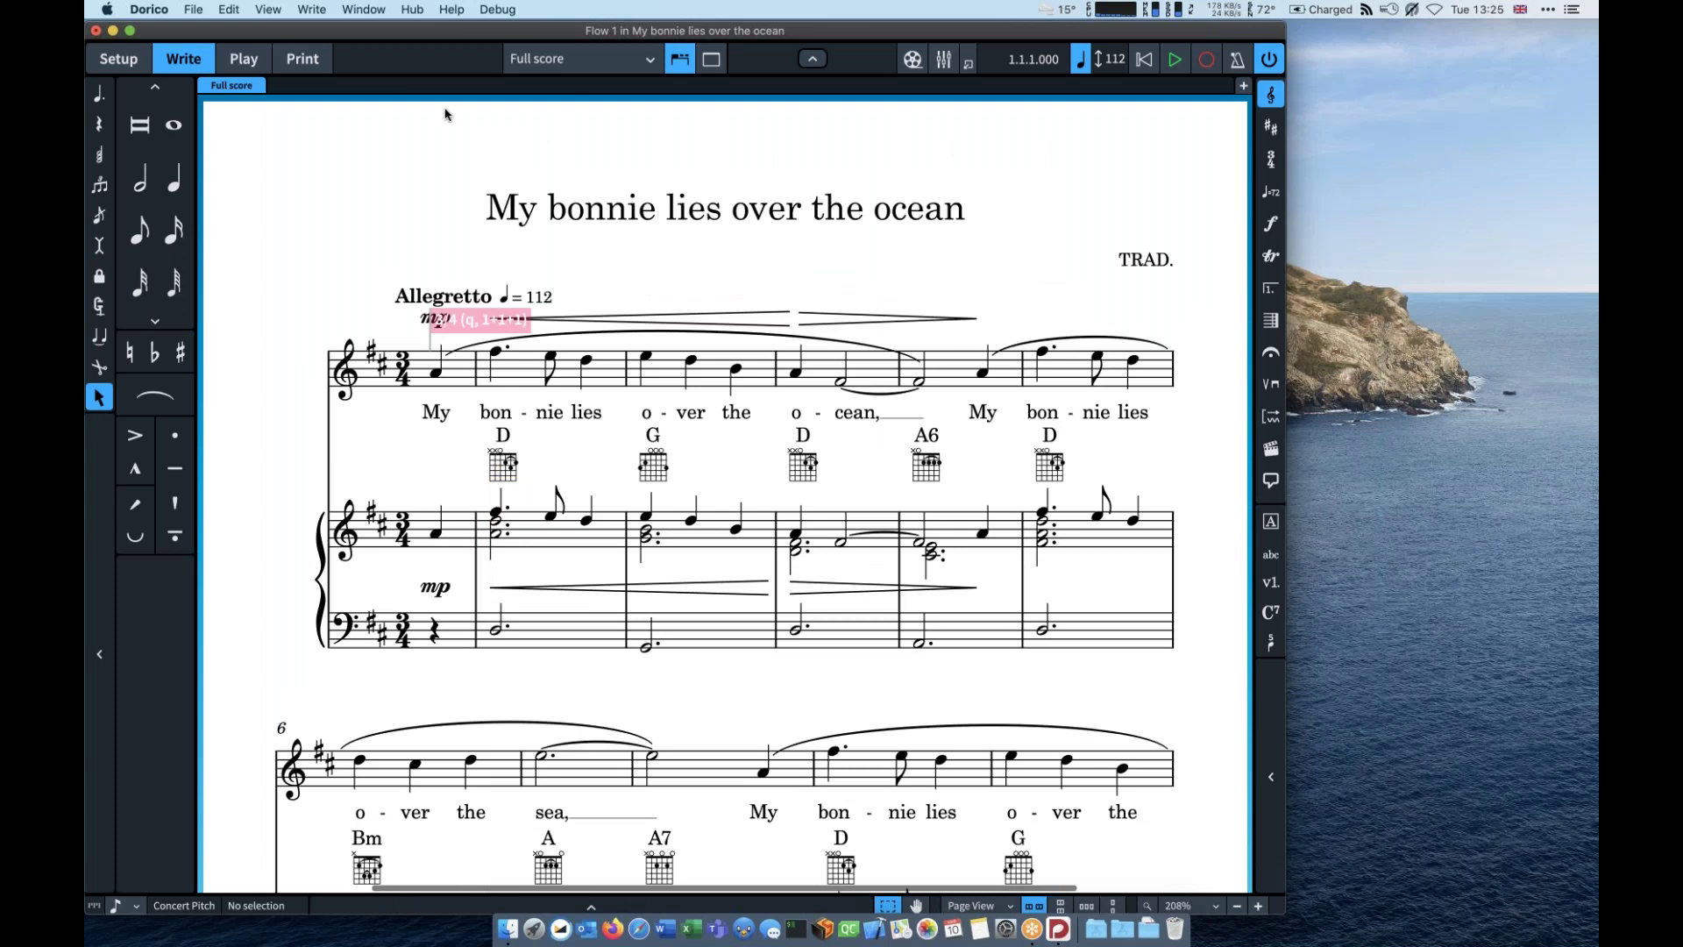
left_click(245, 60)
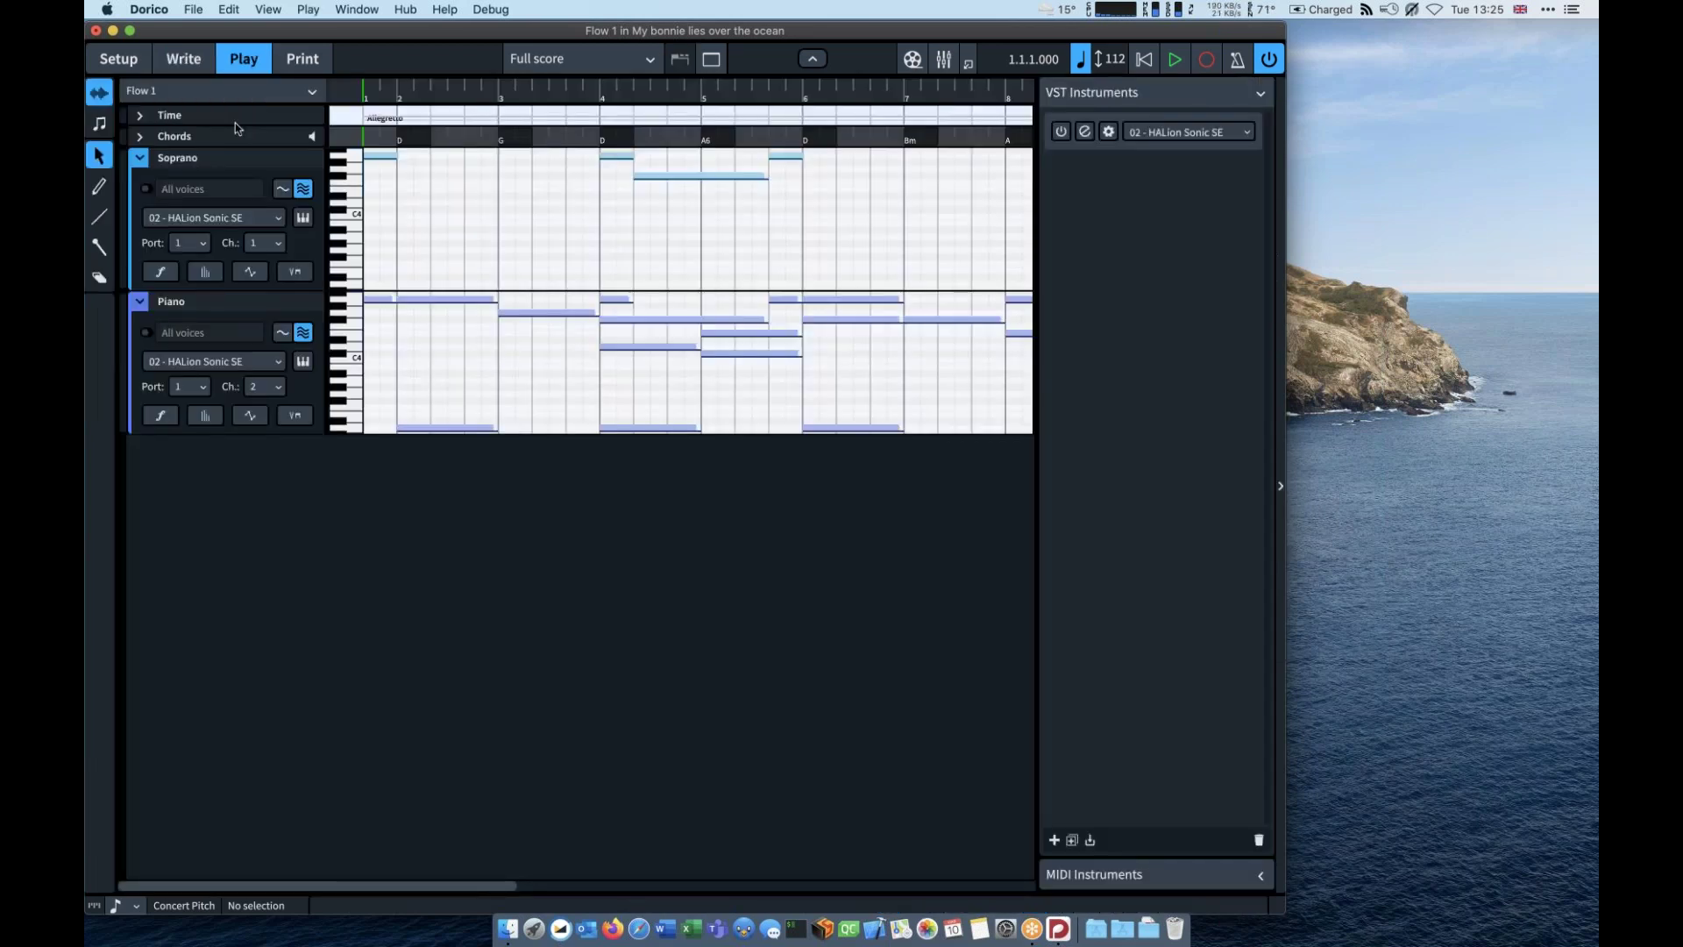
Step: Expand the Chords track and play back the opening bars of the flow, then stop playback
left_click(235, 128)
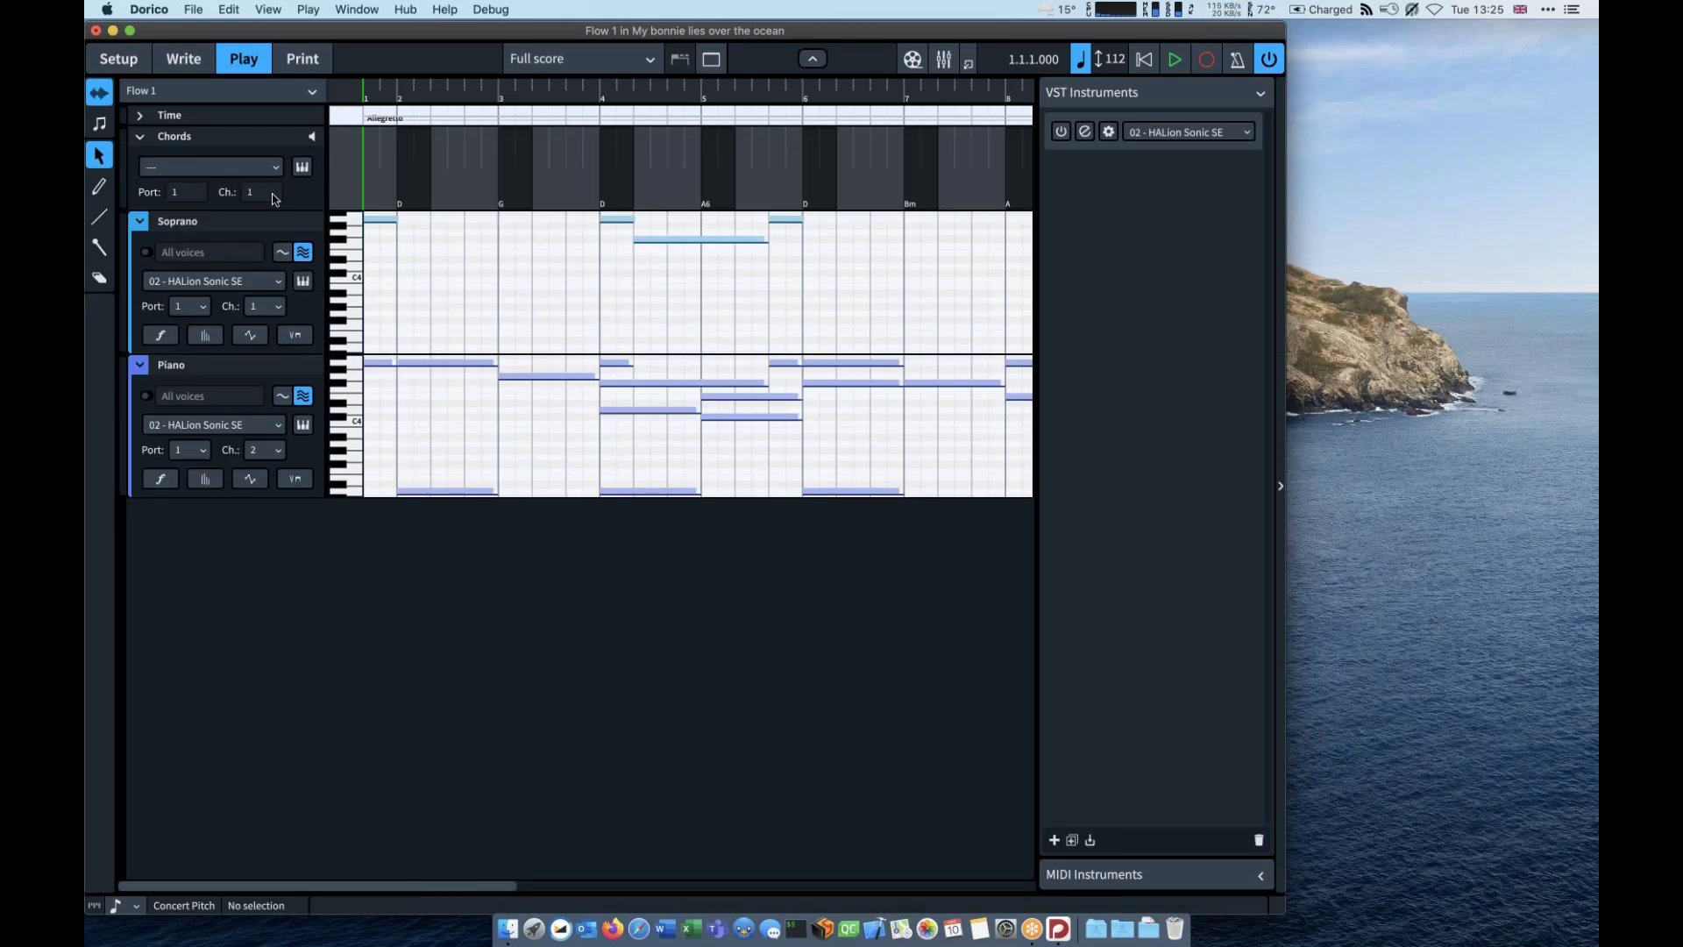
left_click(1176, 60)
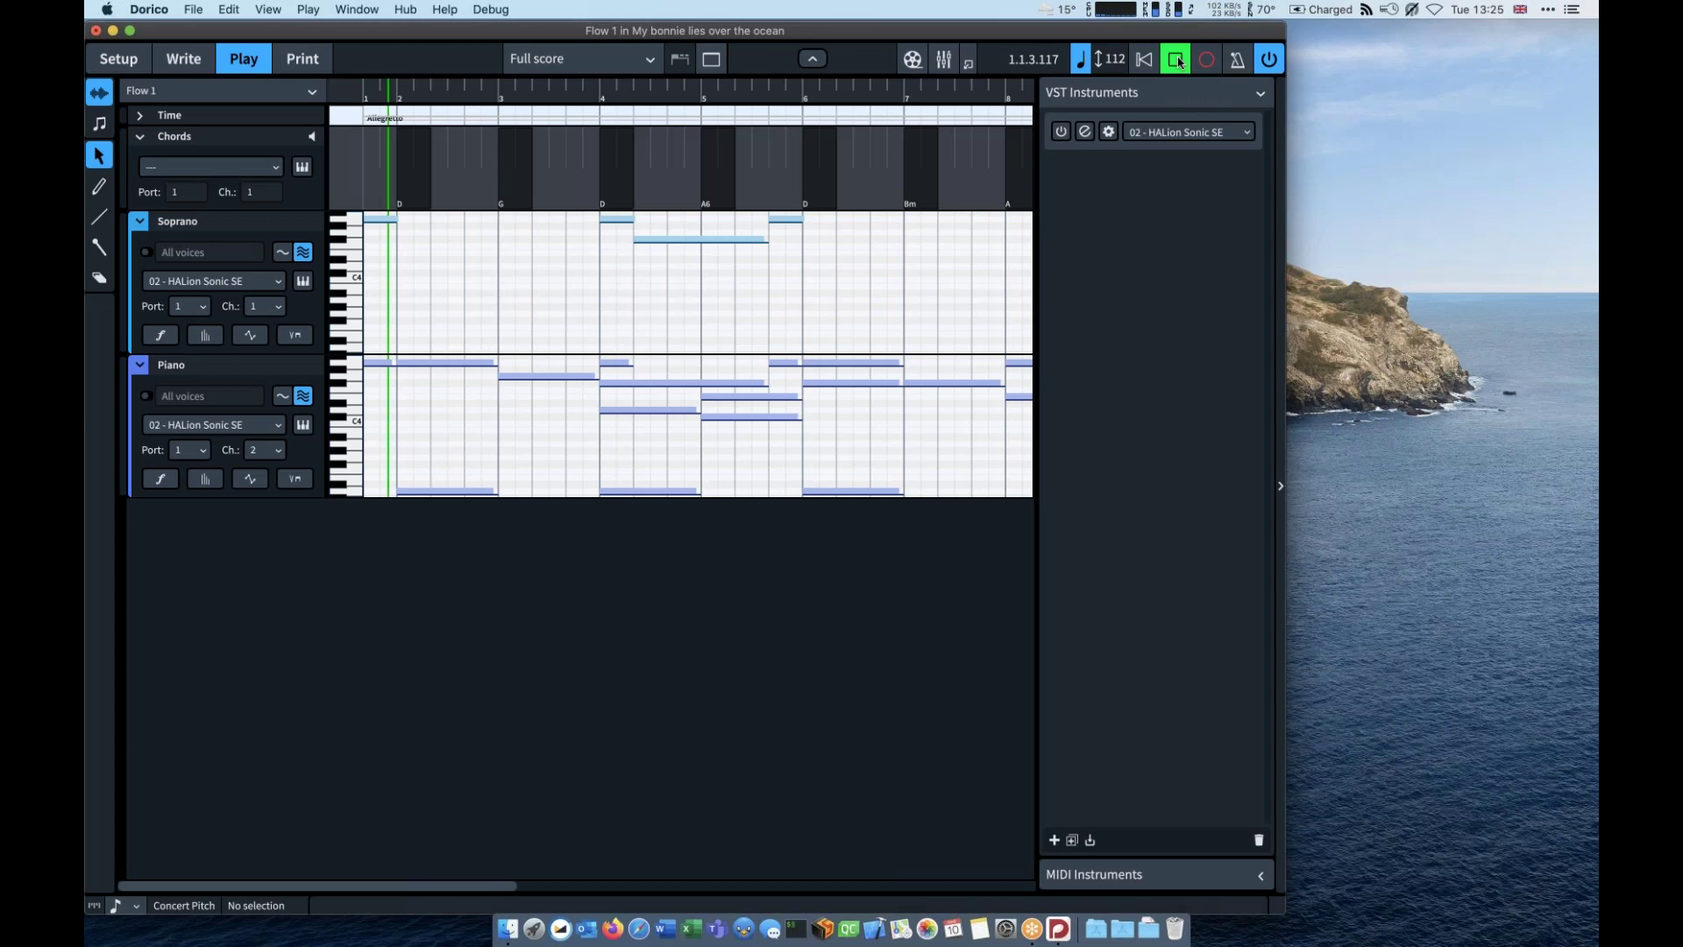
key("XF86AudioRaiseVolume")
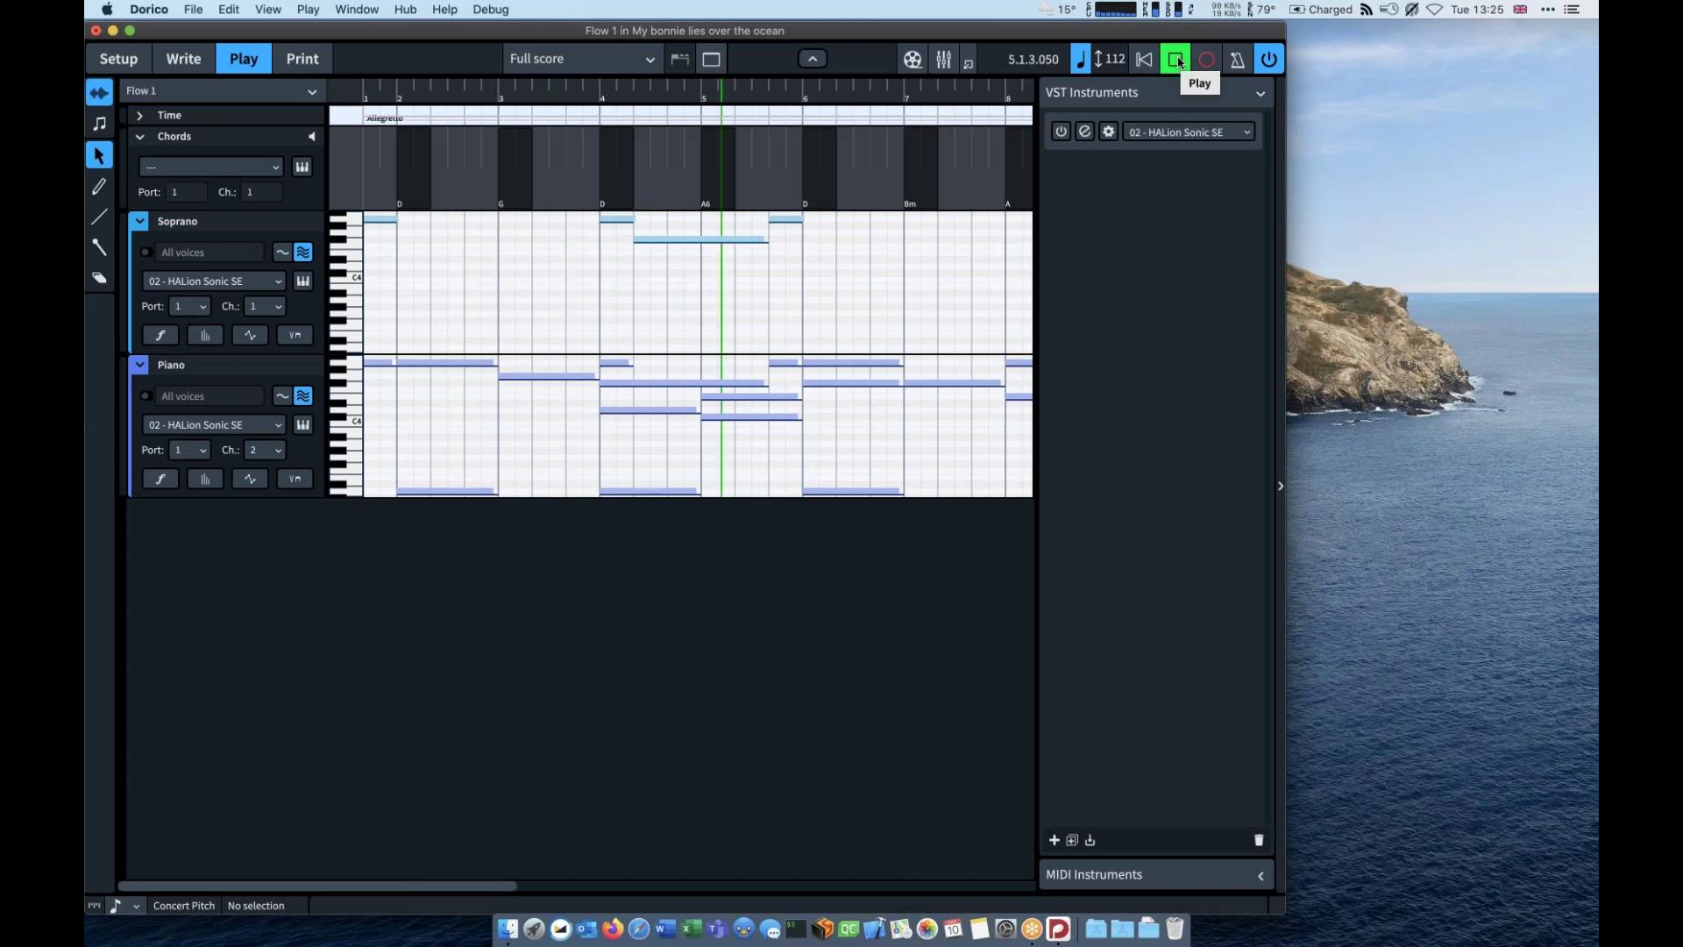
left_click(1178, 62)
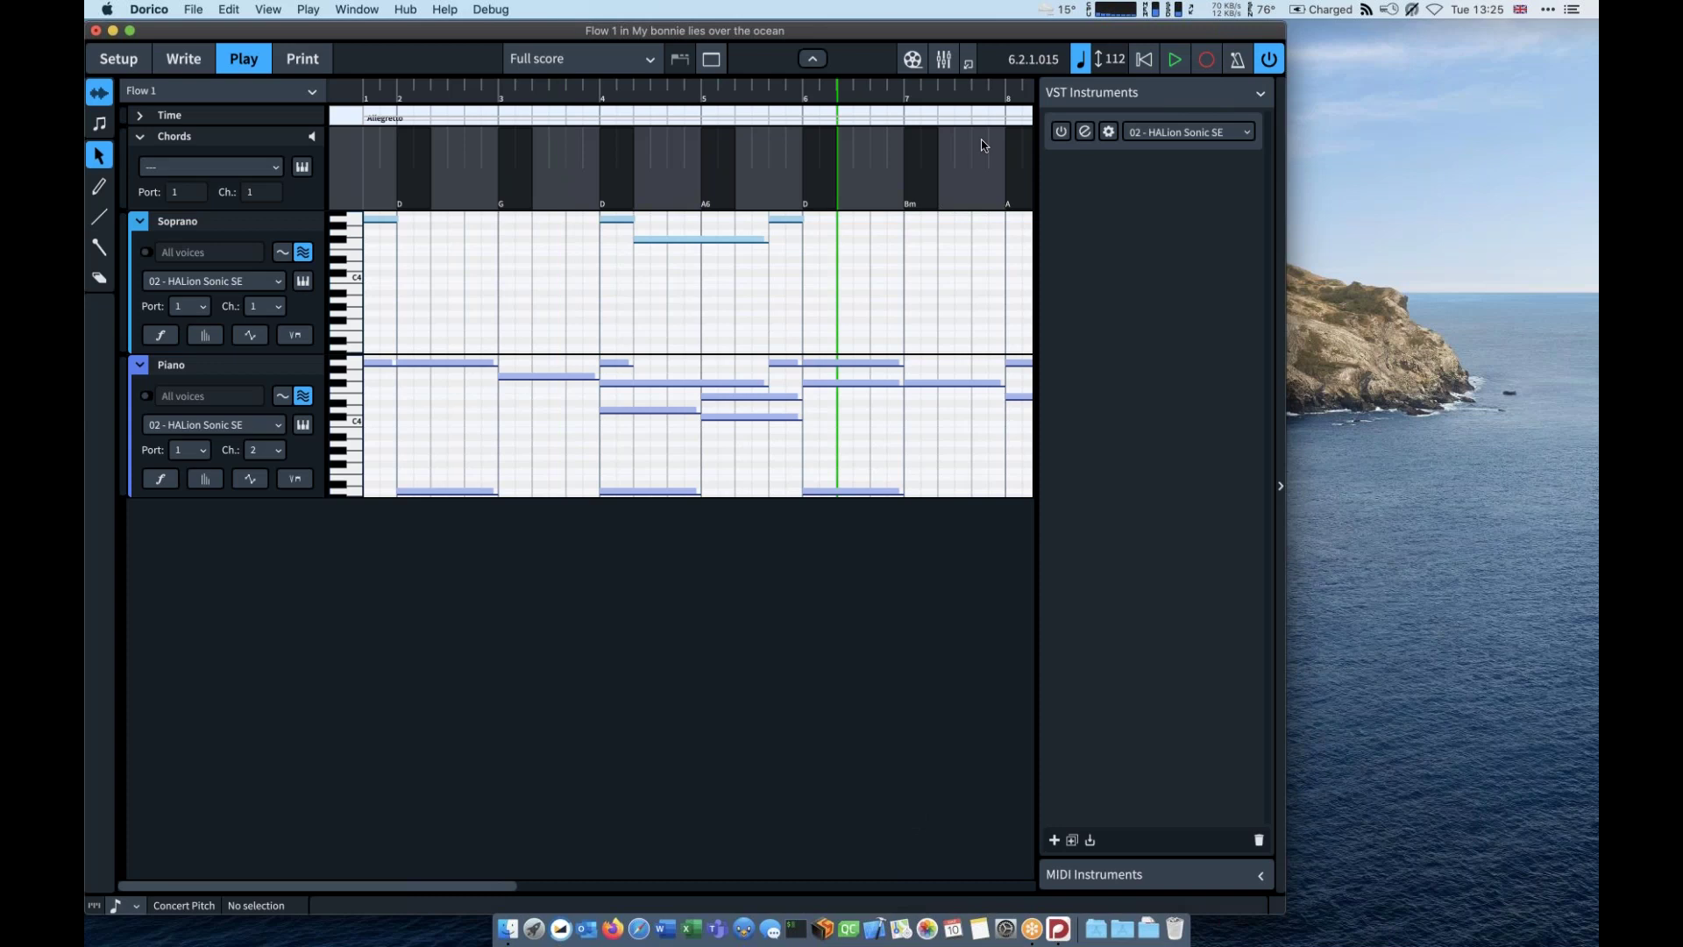
Step: Load Nylon Guitar VX in HALion Sonic SE, assign the Chords track to channel 3, and enable chord playback
left_click(1085, 132)
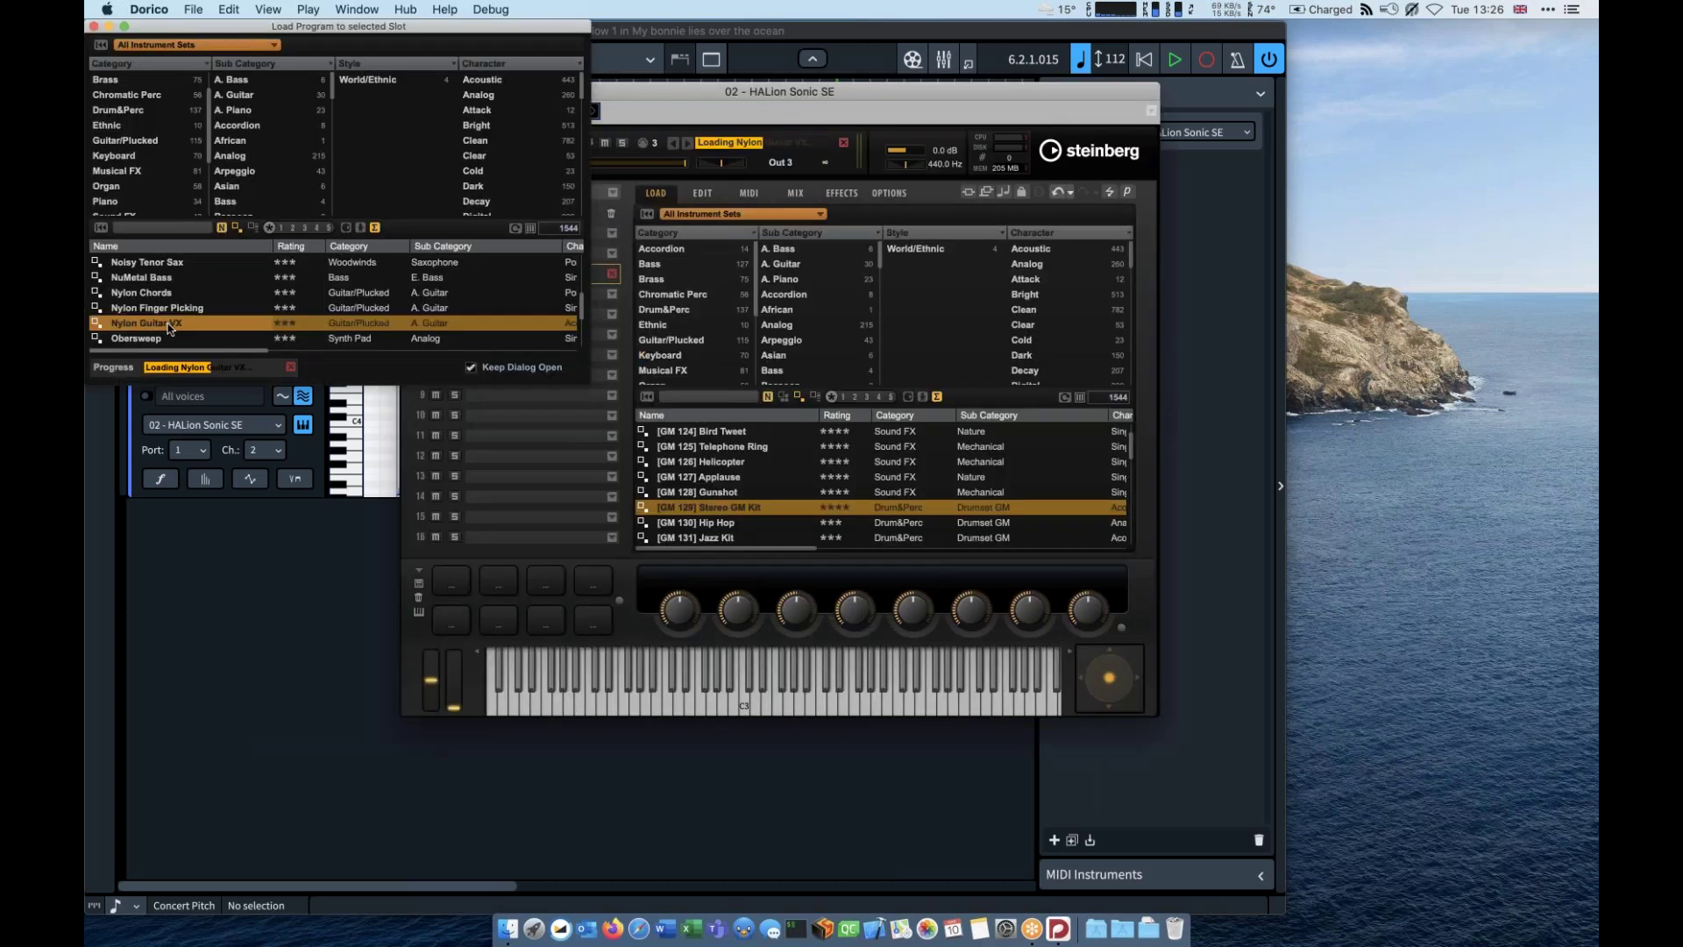
left_click(93, 27)
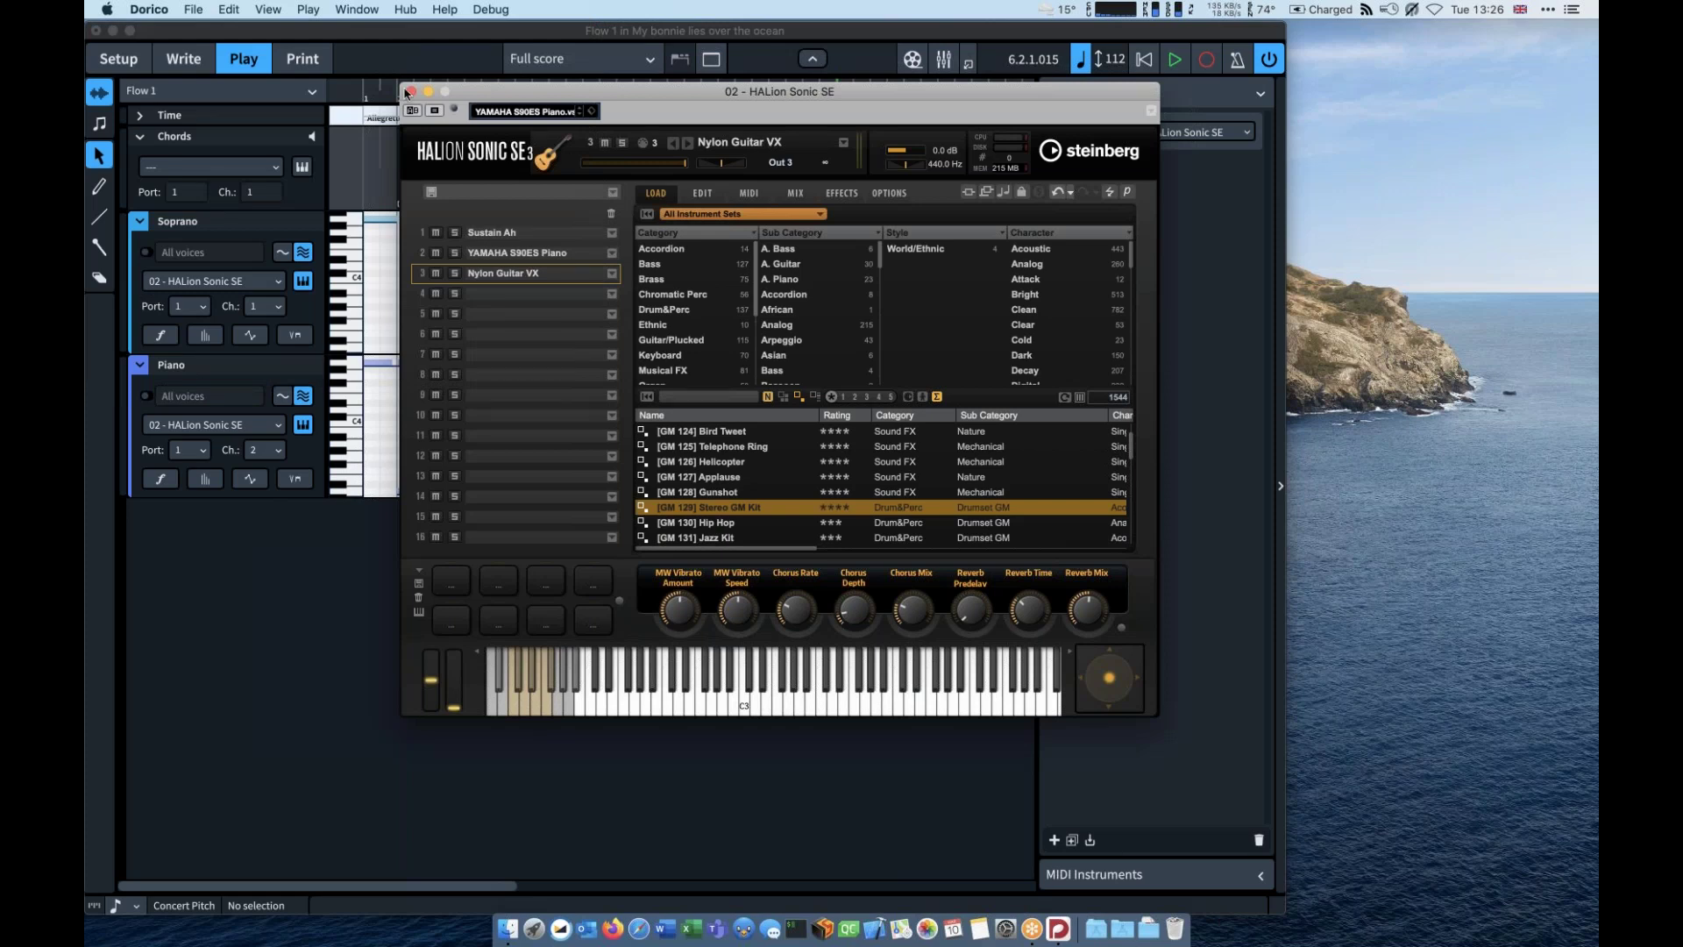
left_click(407, 91)
left_click(312, 136)
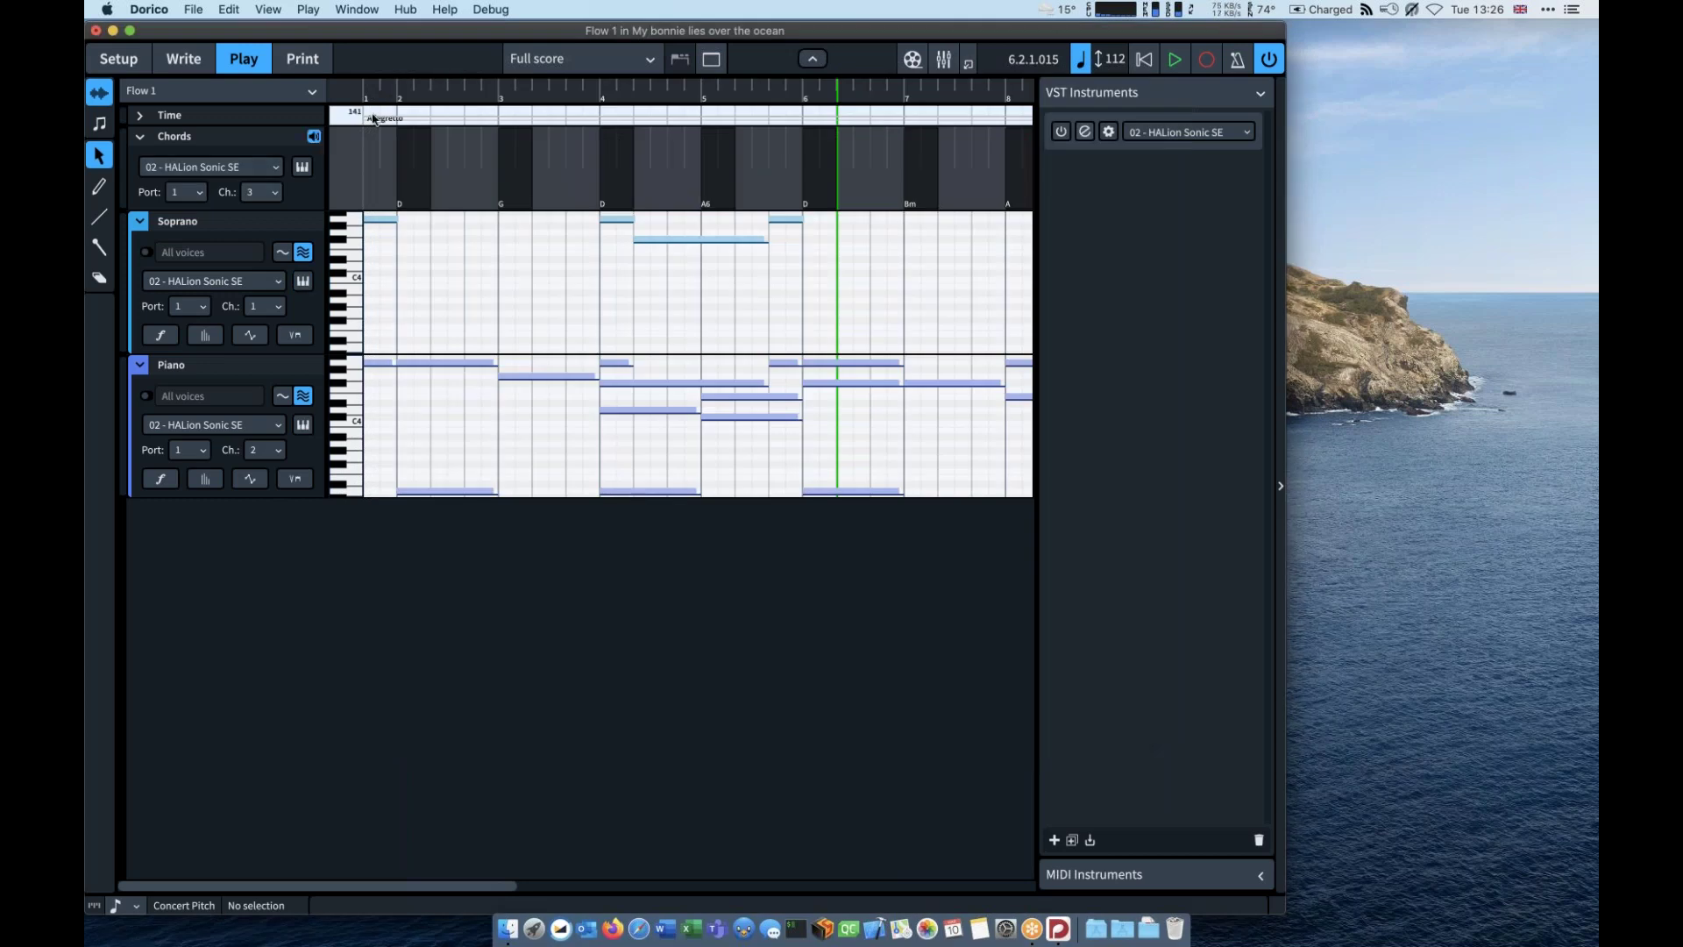
Step: Step through the chord symbols in Write mode up to Bm in bar 6, and audition the score from the start
key("super+2")
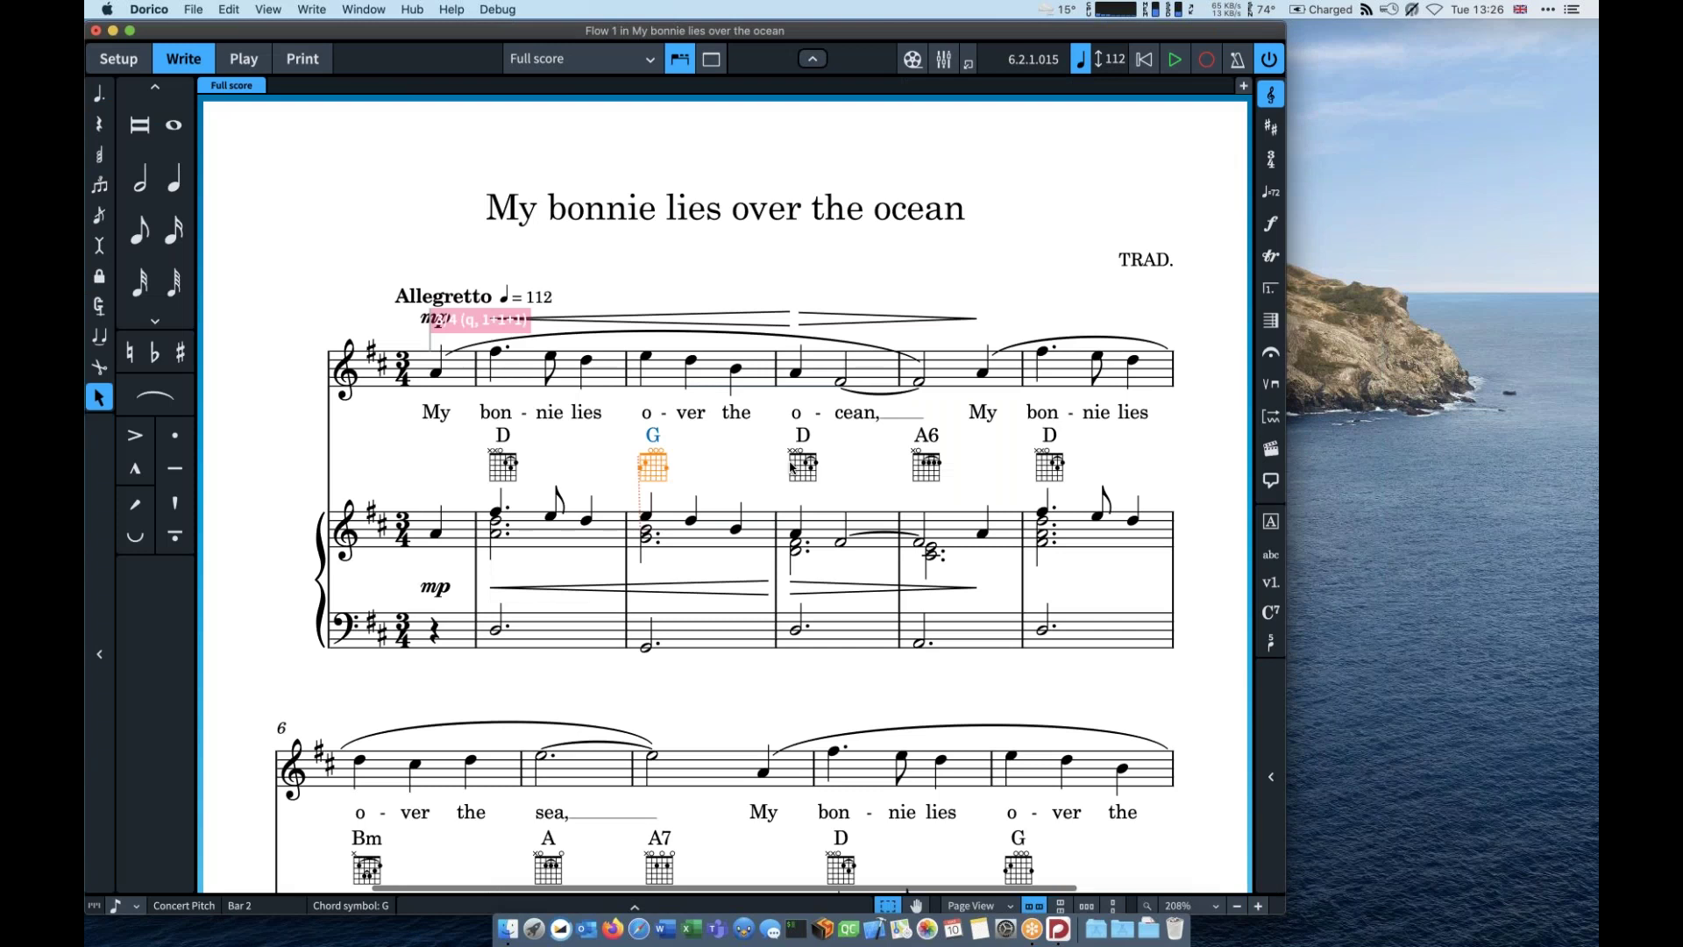
left_click(918, 472)
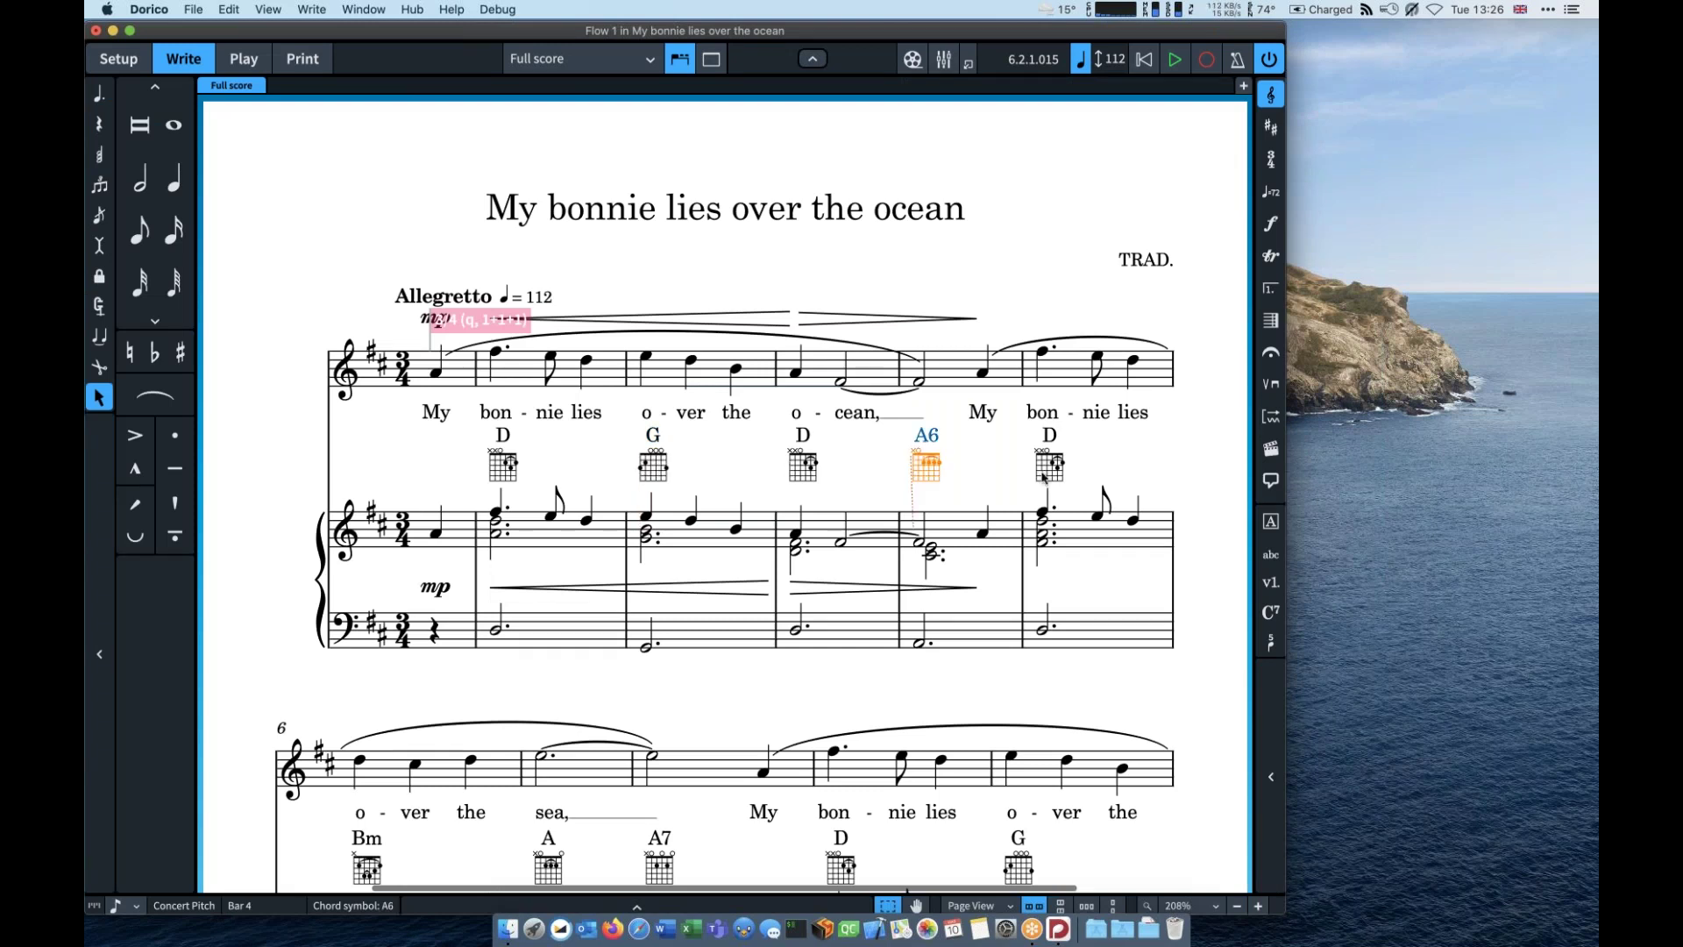
key("Right")
key("Right")
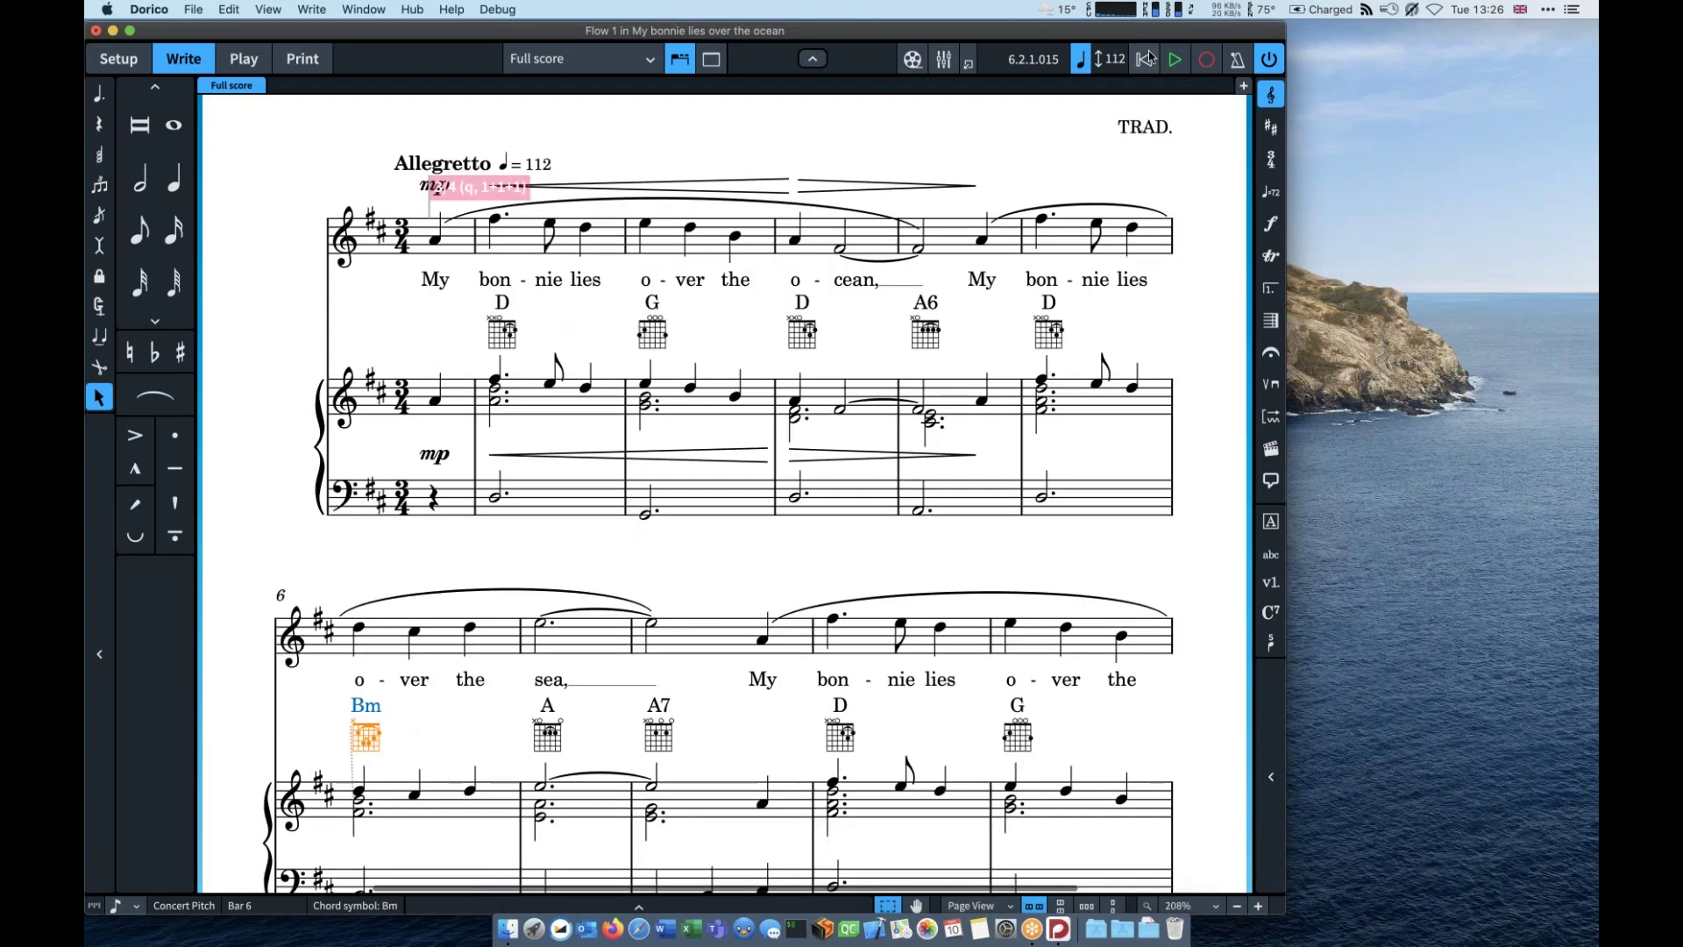
left_click(1144, 59)
left_click(1174, 60)
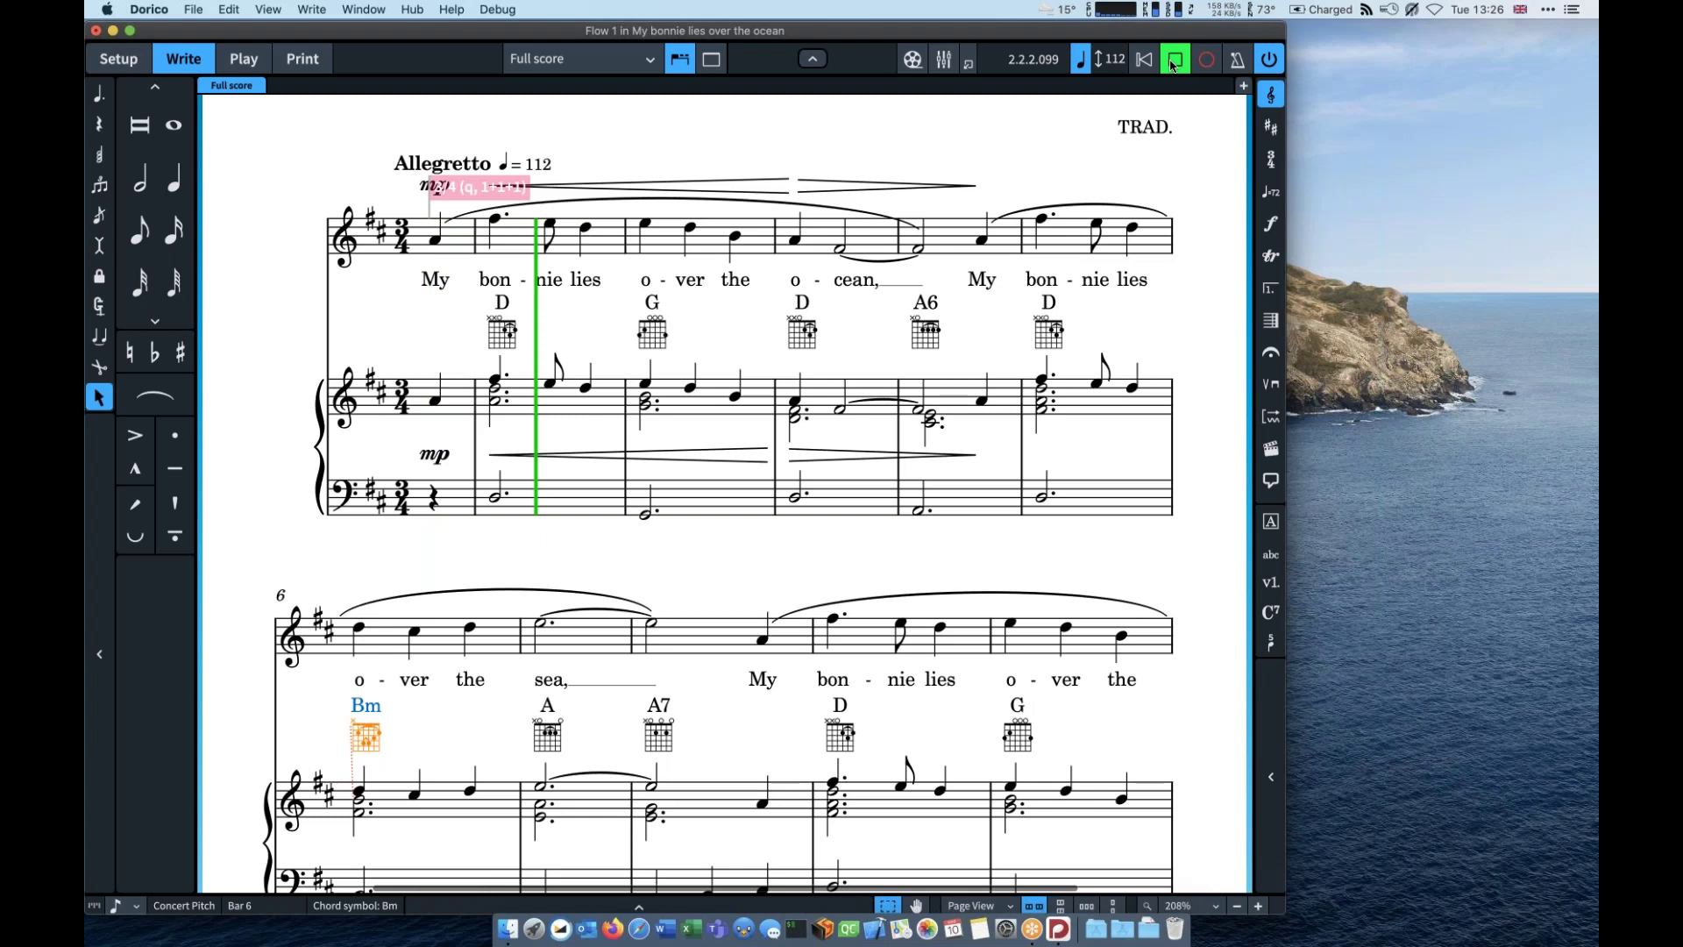
left_click(1173, 59)
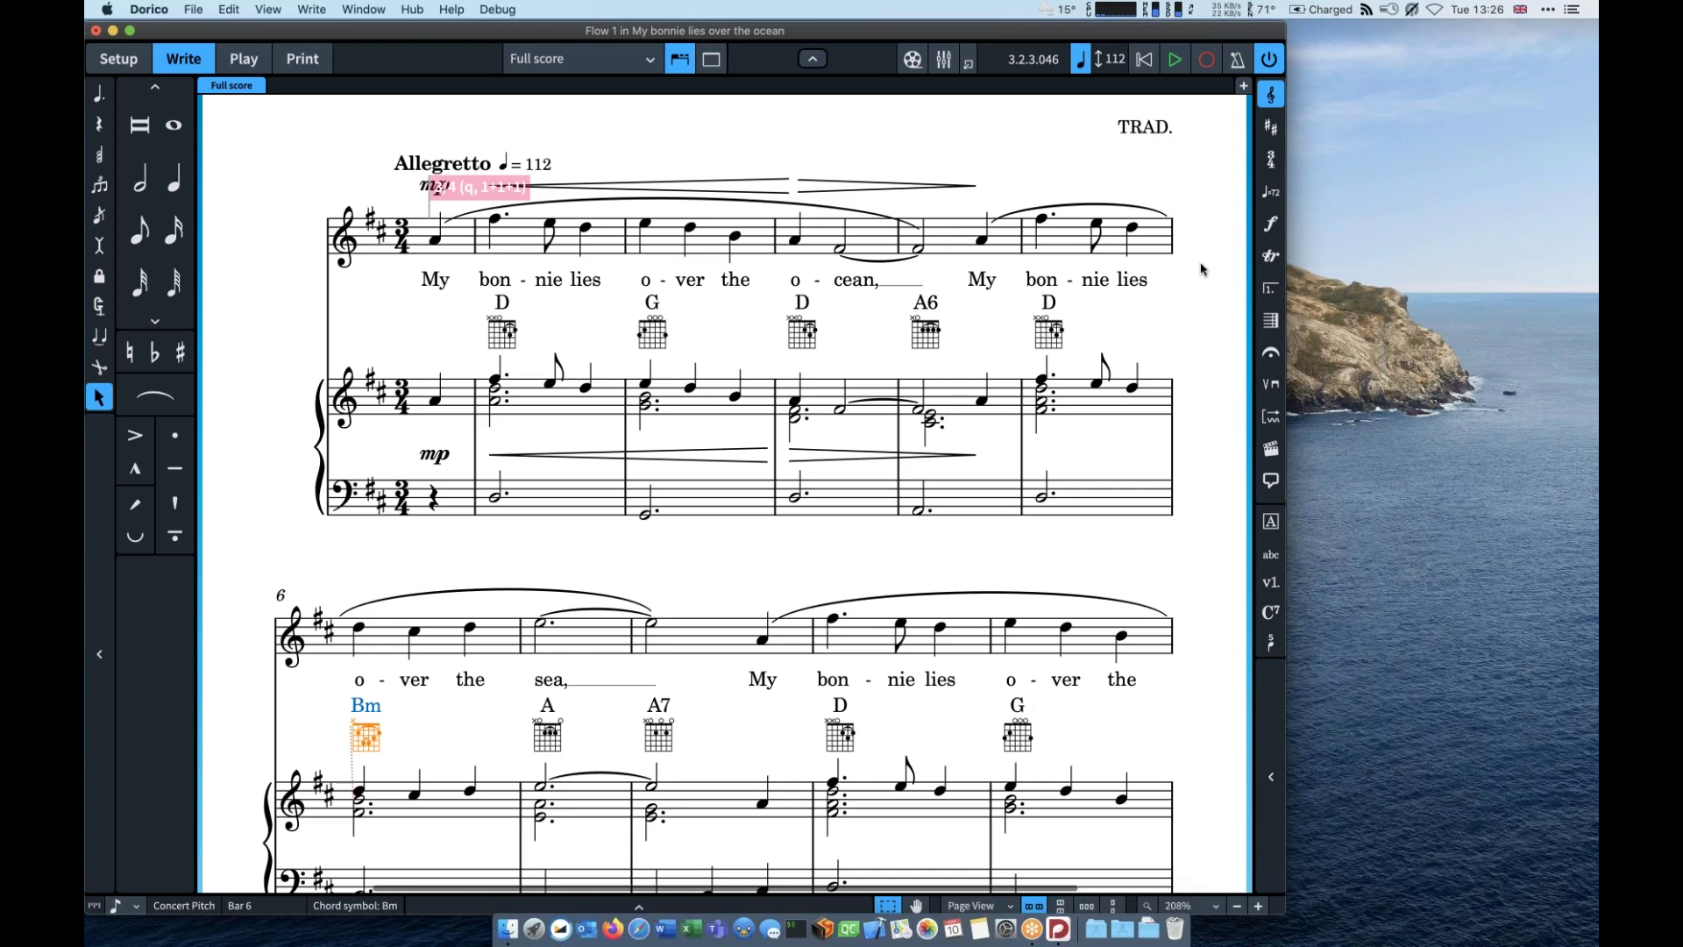
key("Escape")
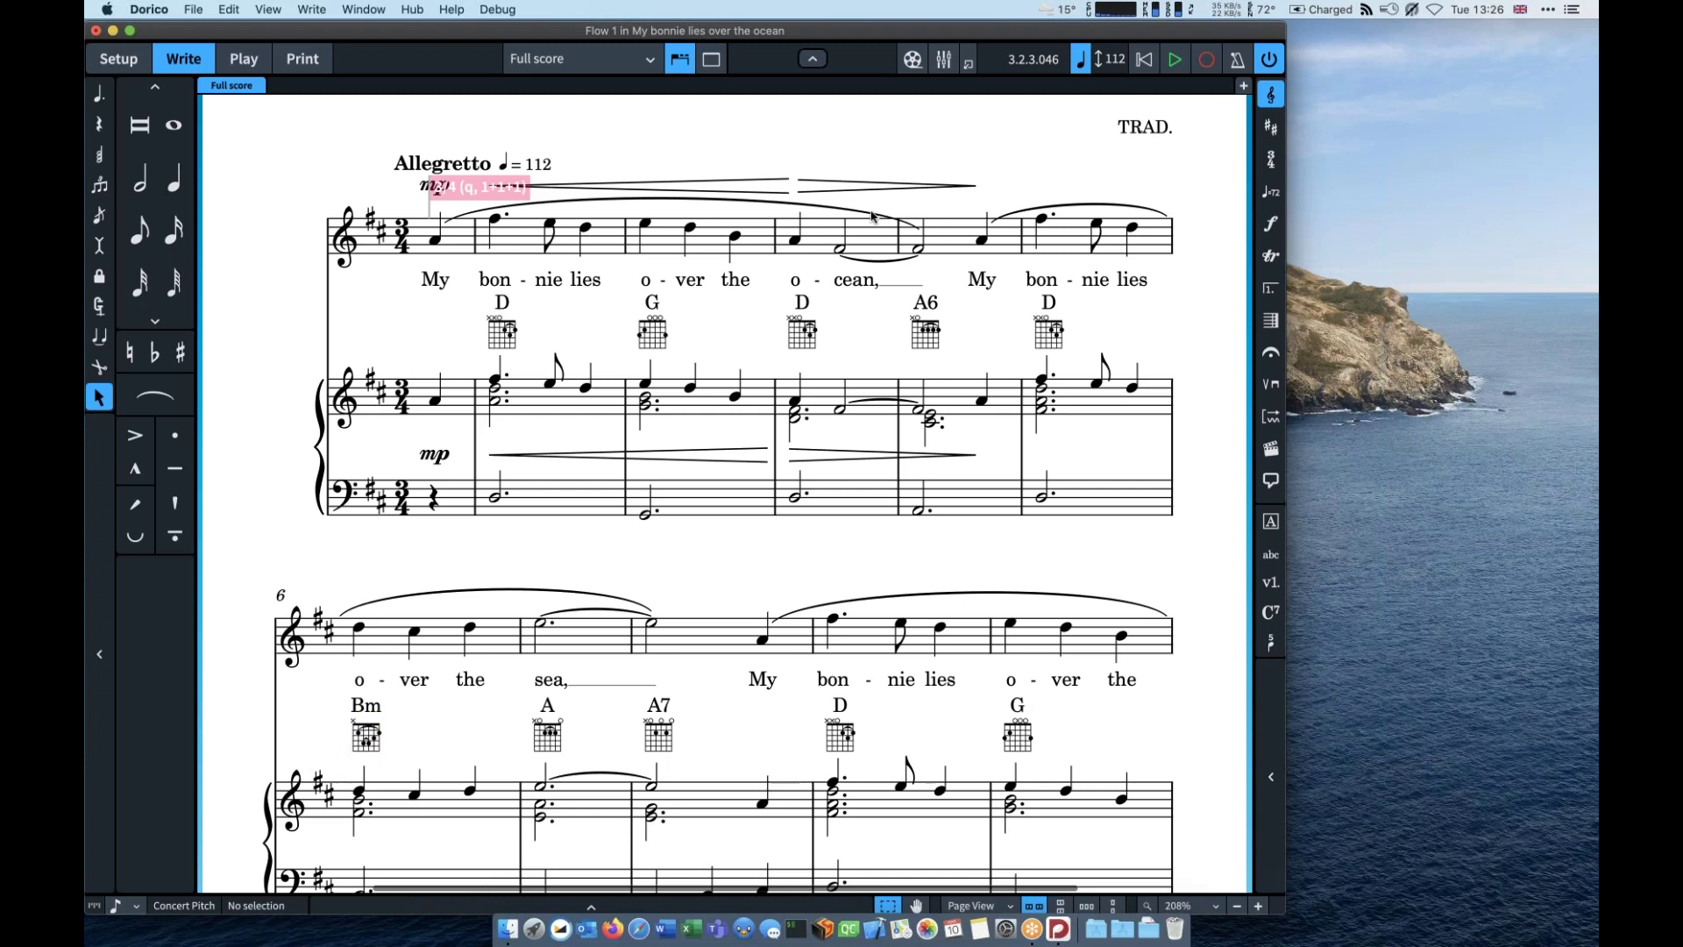
Step: Change the Soprano player's instrument in Setup mode to Classical Guitar with standard guitar tuning
scroll(688, 218, "left", 1)
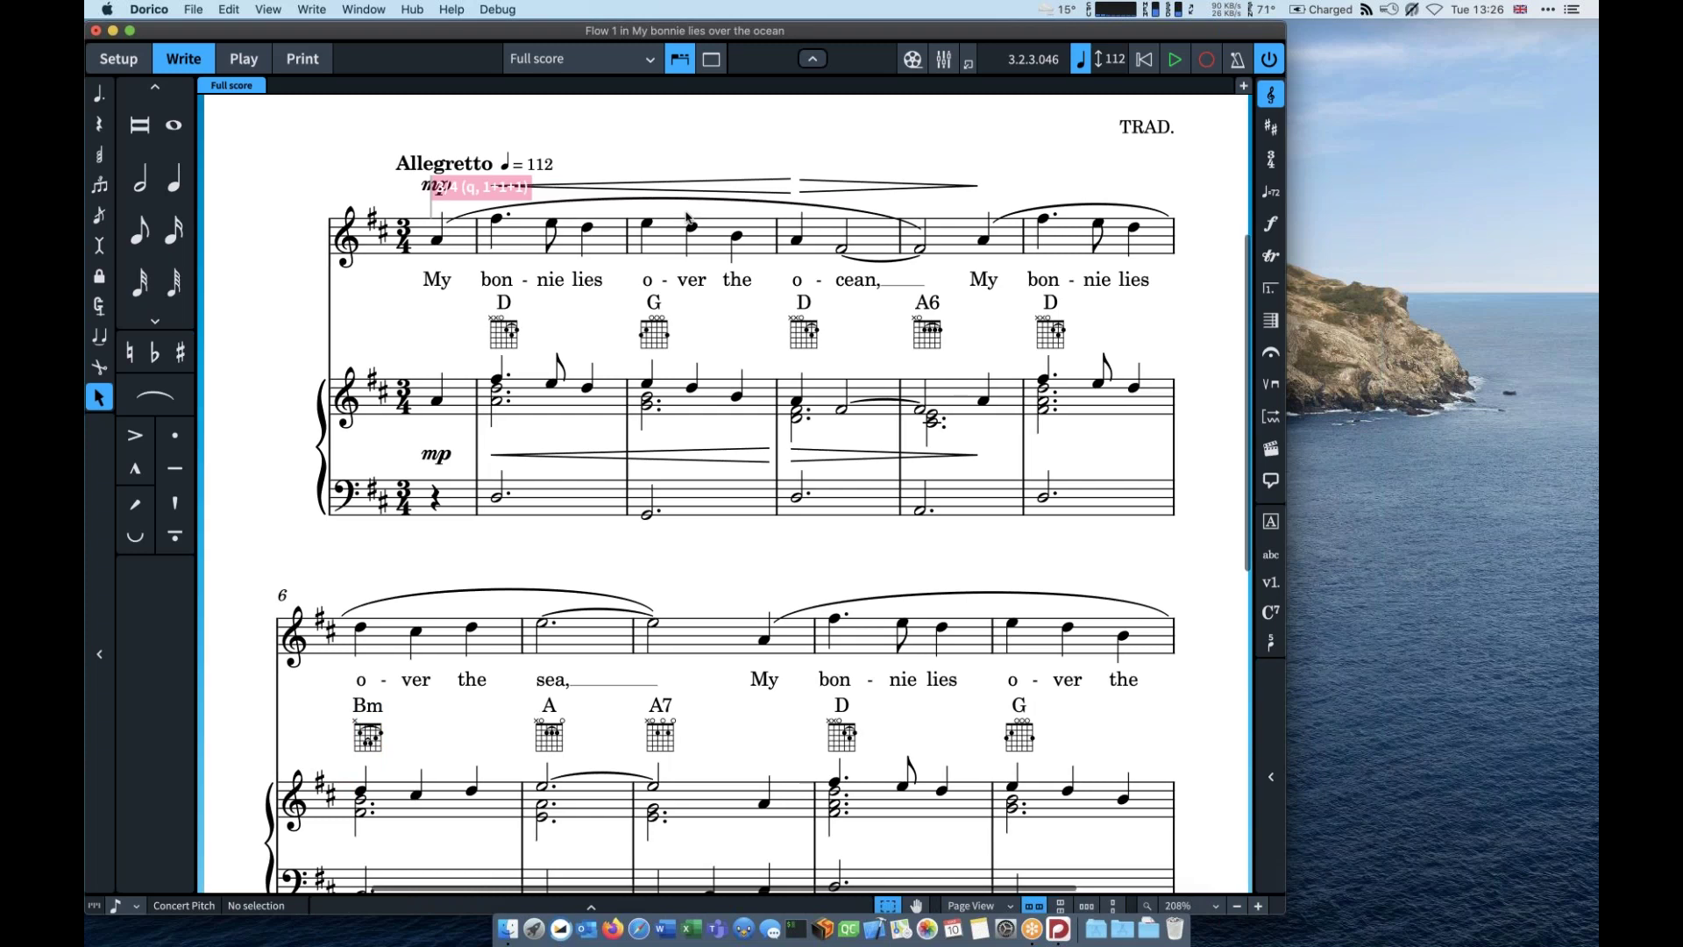
scroll(688, 218, "left", 2)
scroll(689, 218, "up", 1)
scroll(779, 201, "up", 3)
key("super+1")
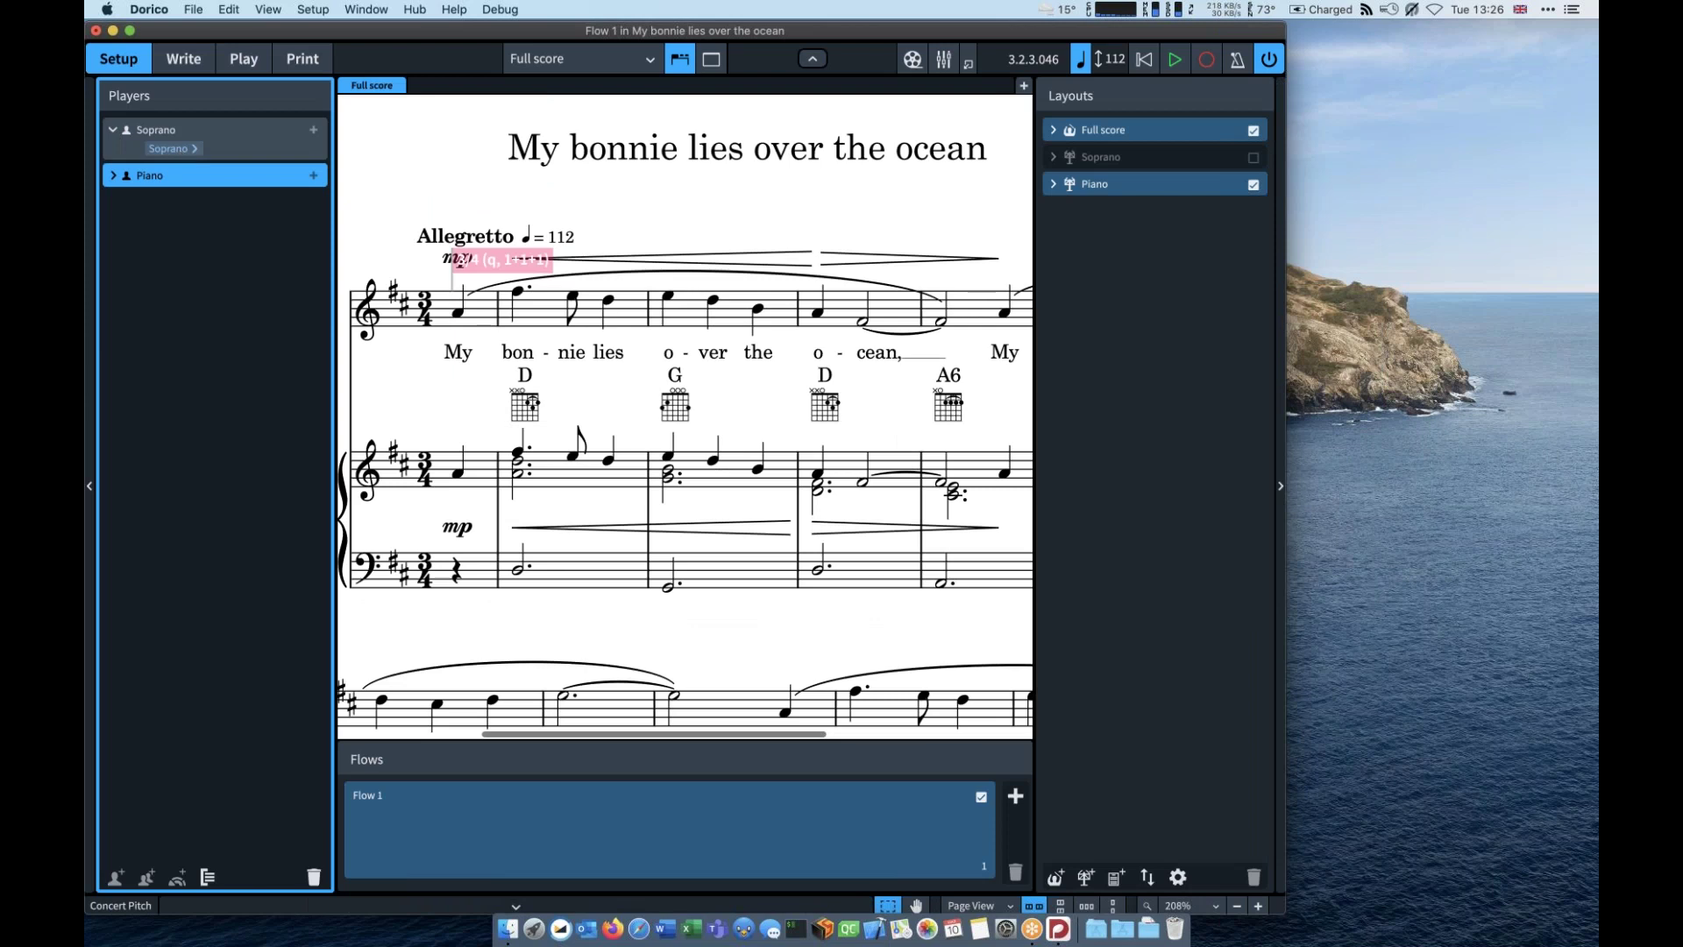
left_click(194, 148)
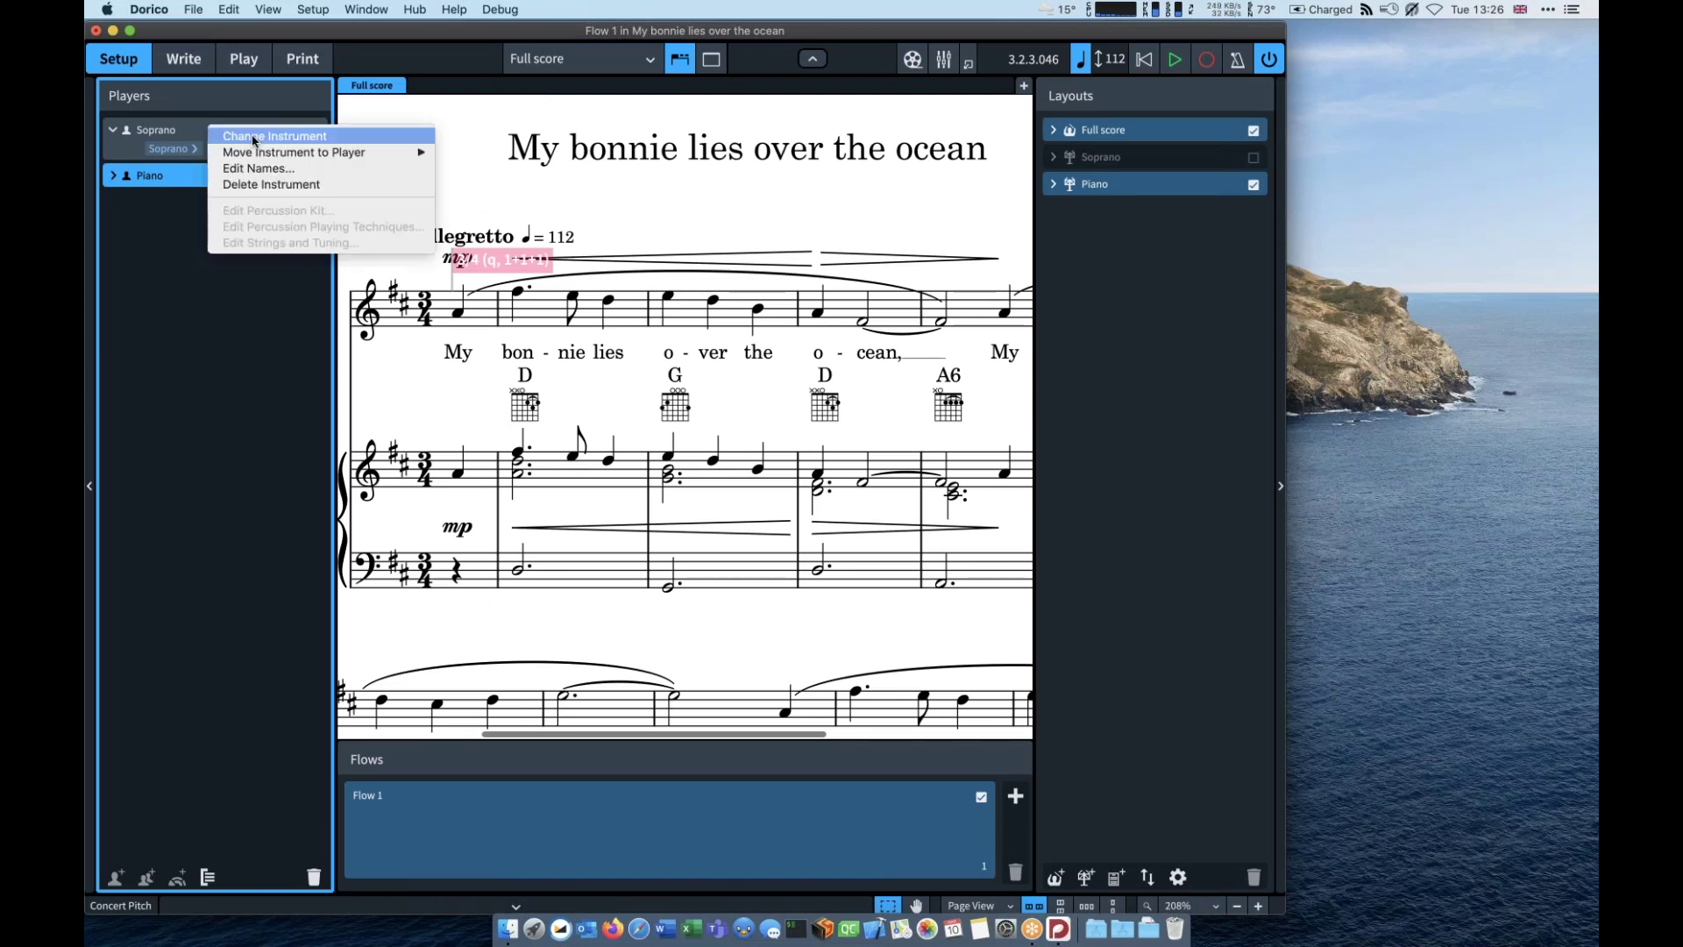
left_click(248, 132)
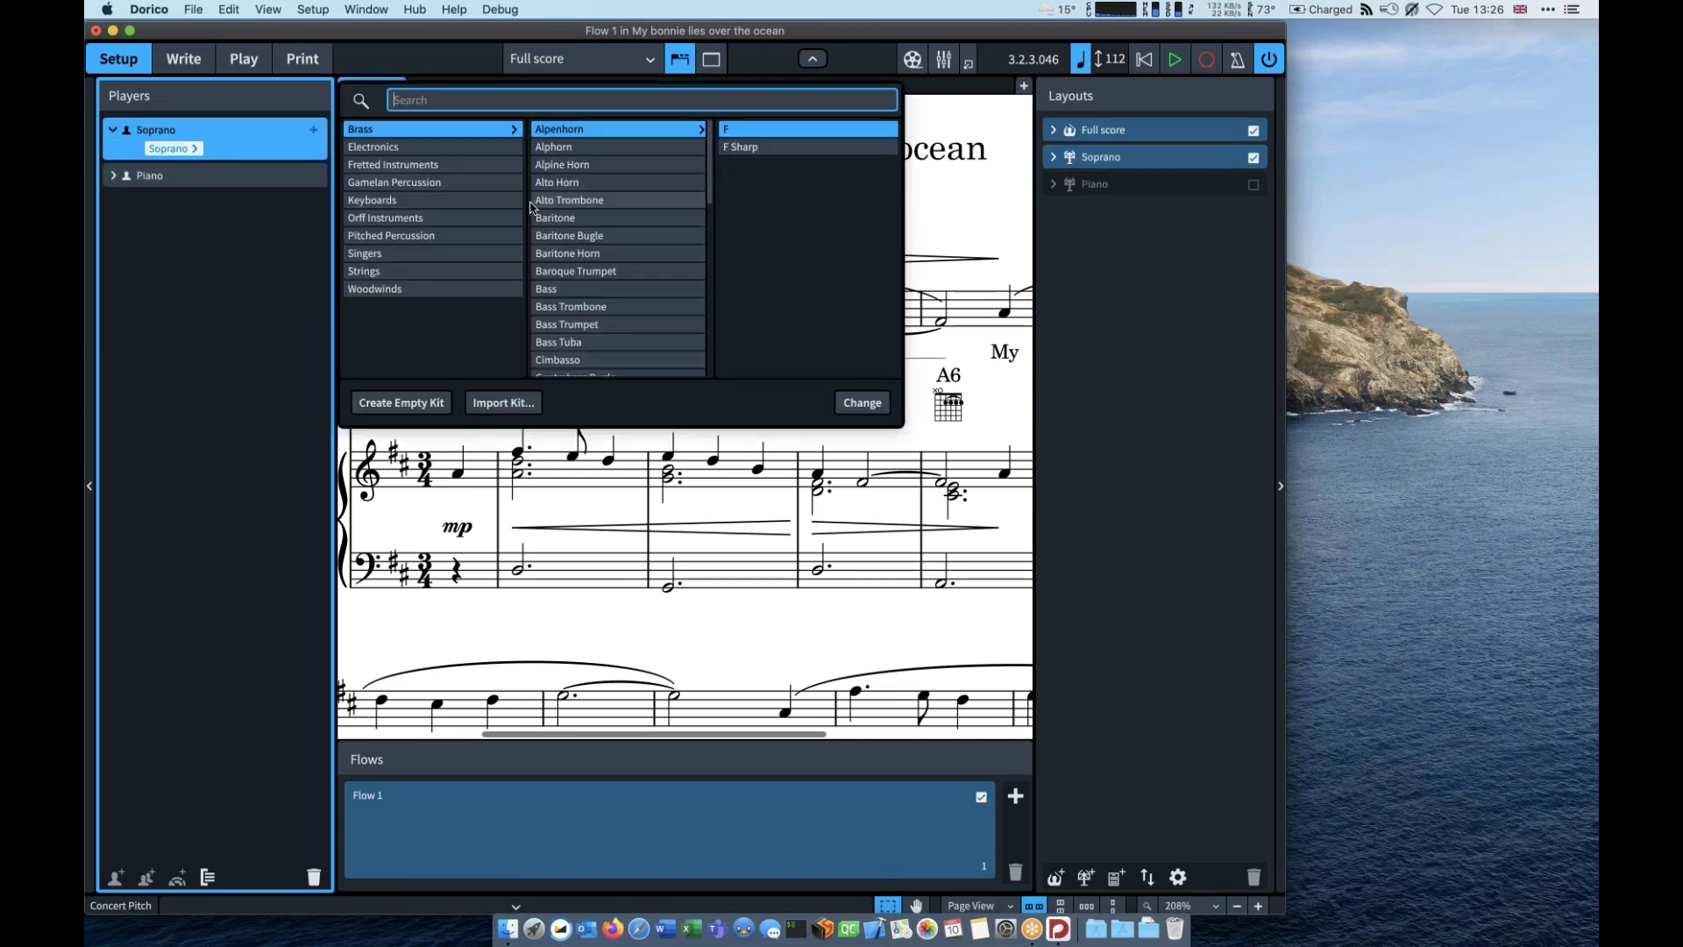
type("classical")
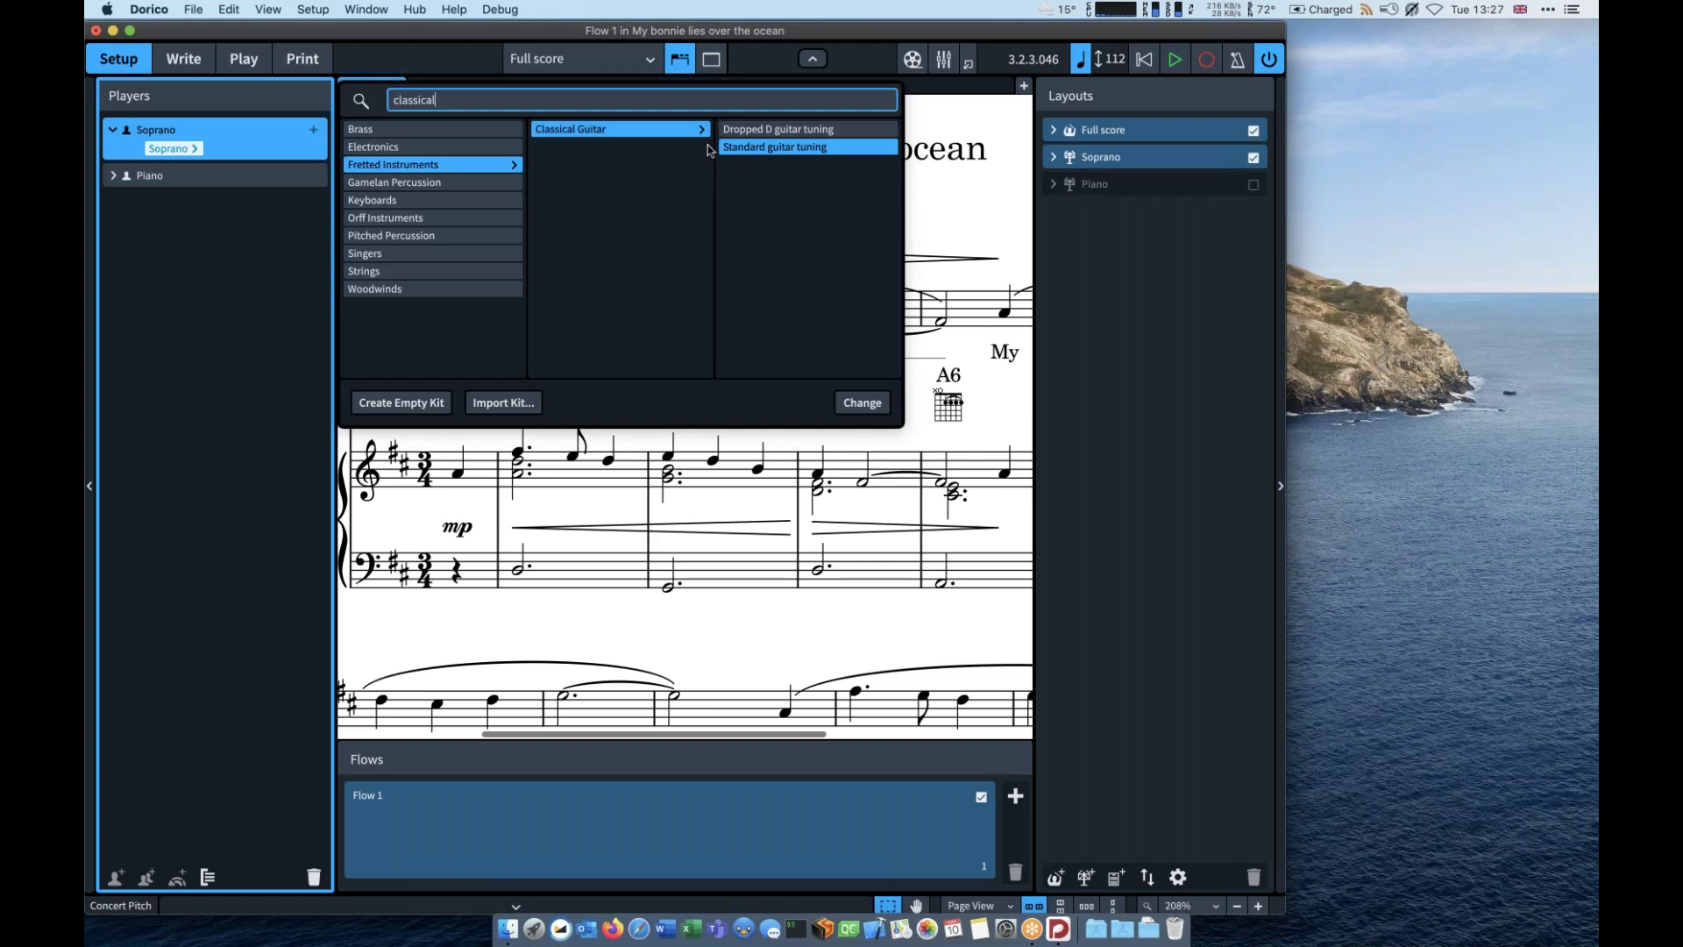
left_click(861, 412)
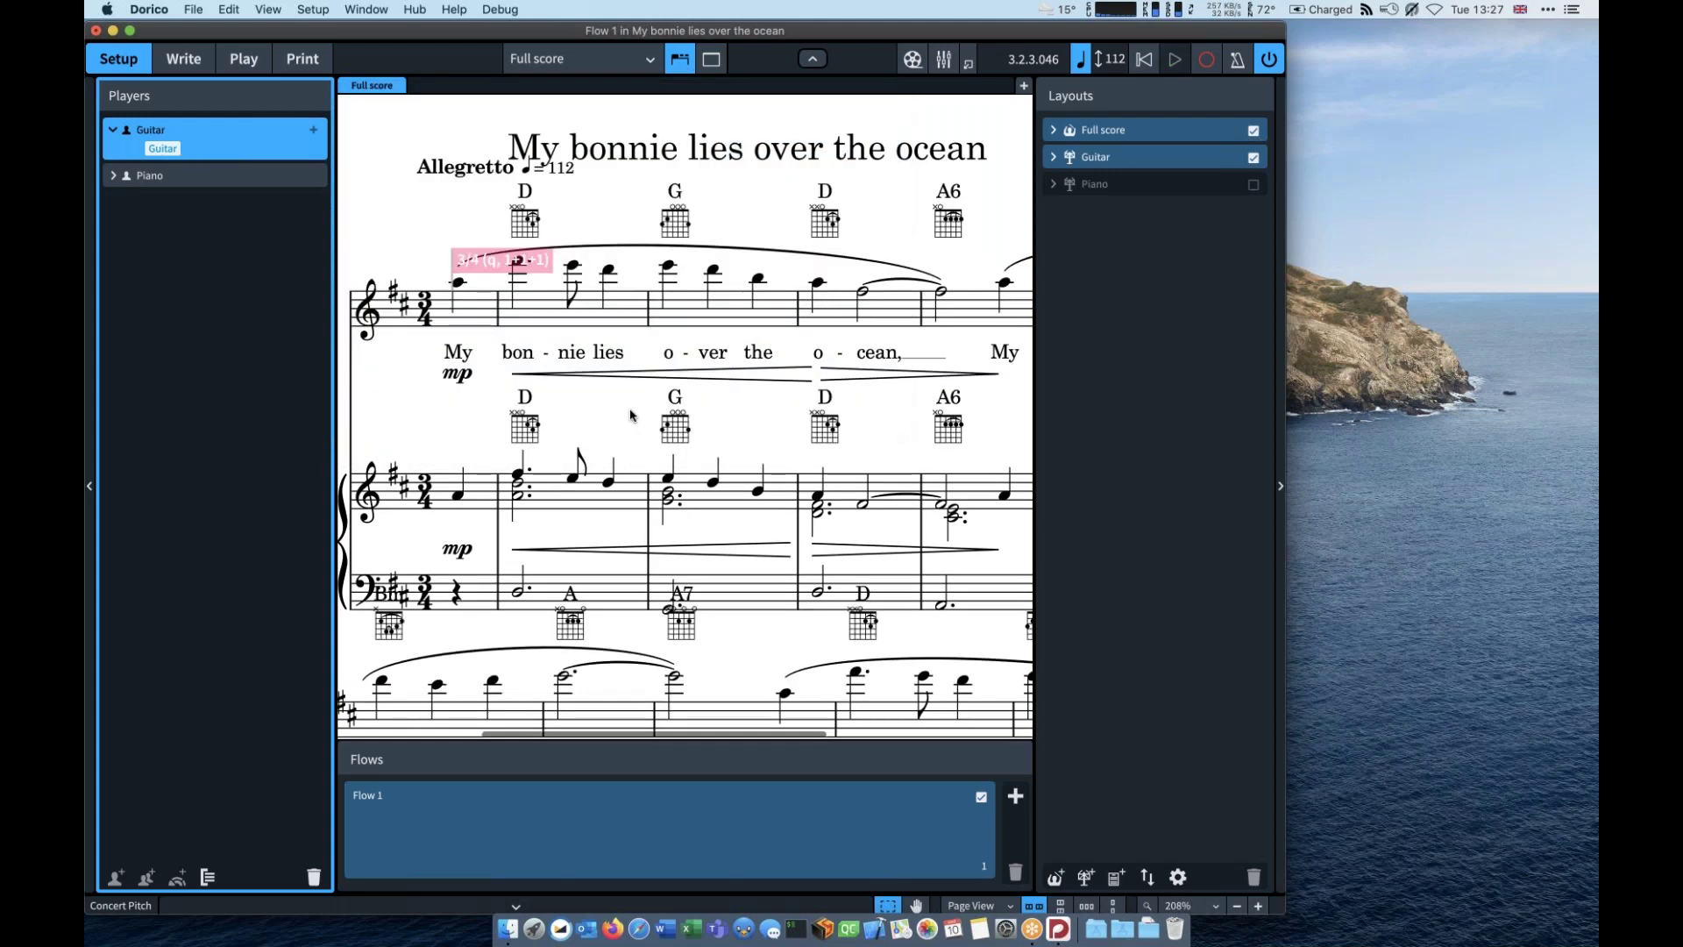
Step: Transpose the entire guitar melody from the pickup to the final bar down an octave in Write mode, and return to Setup mode
key("super+2")
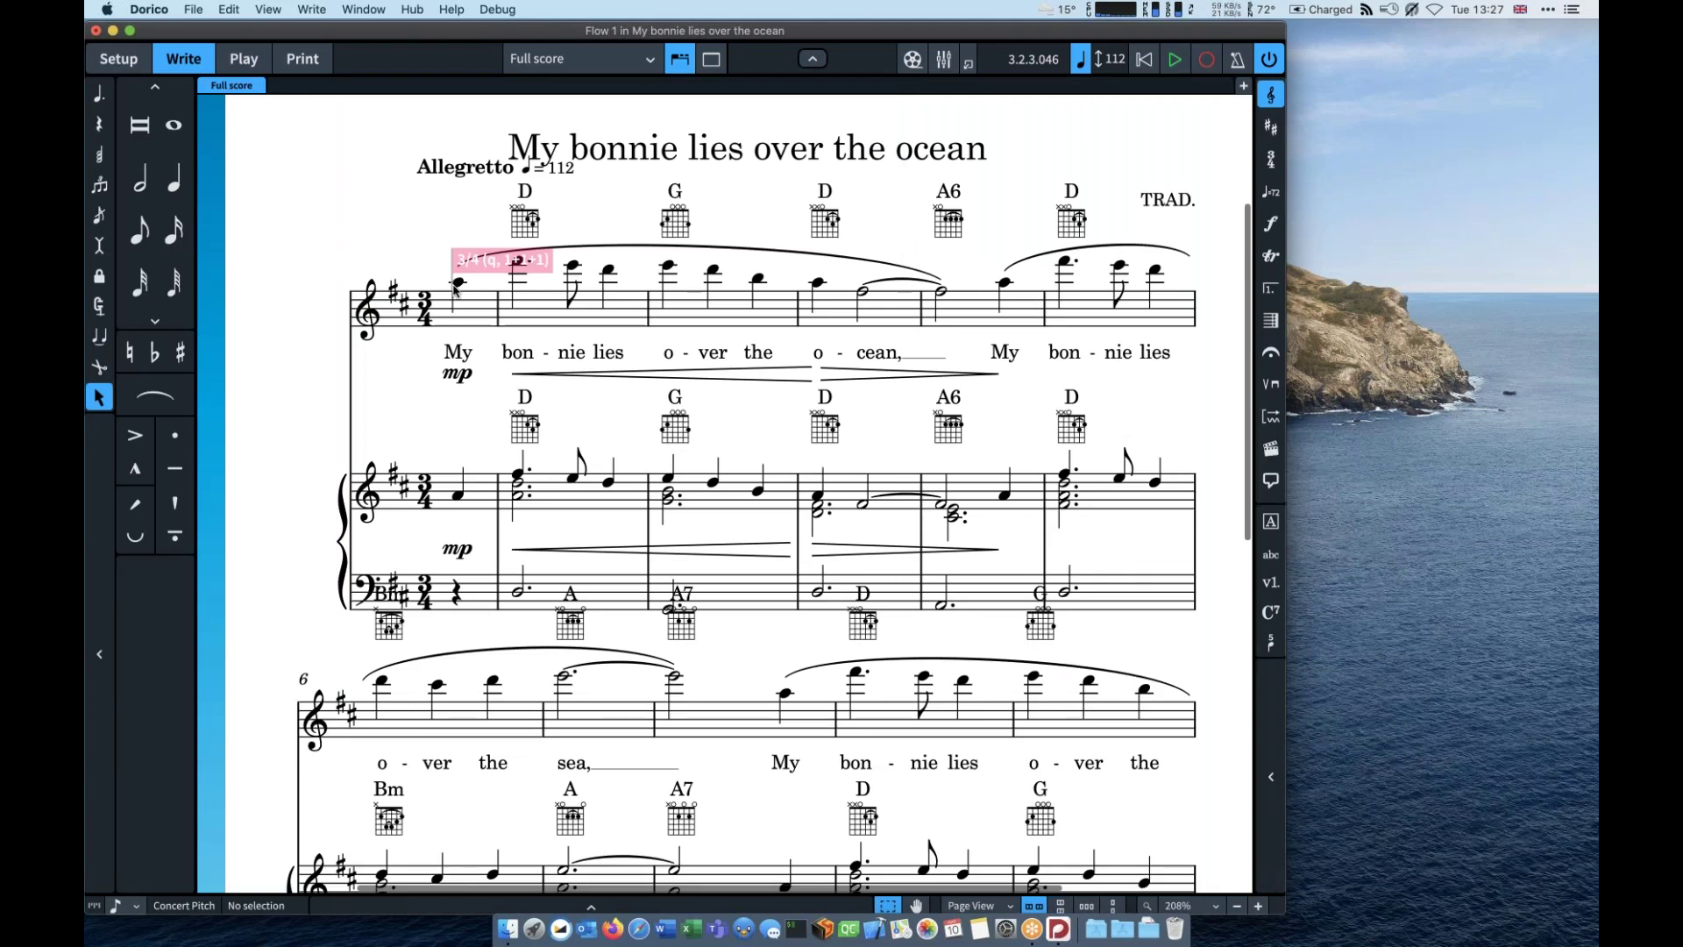
left_click(455, 285)
scroll(920, 526, "down", 5)
left_click(1092, 589, "shift")
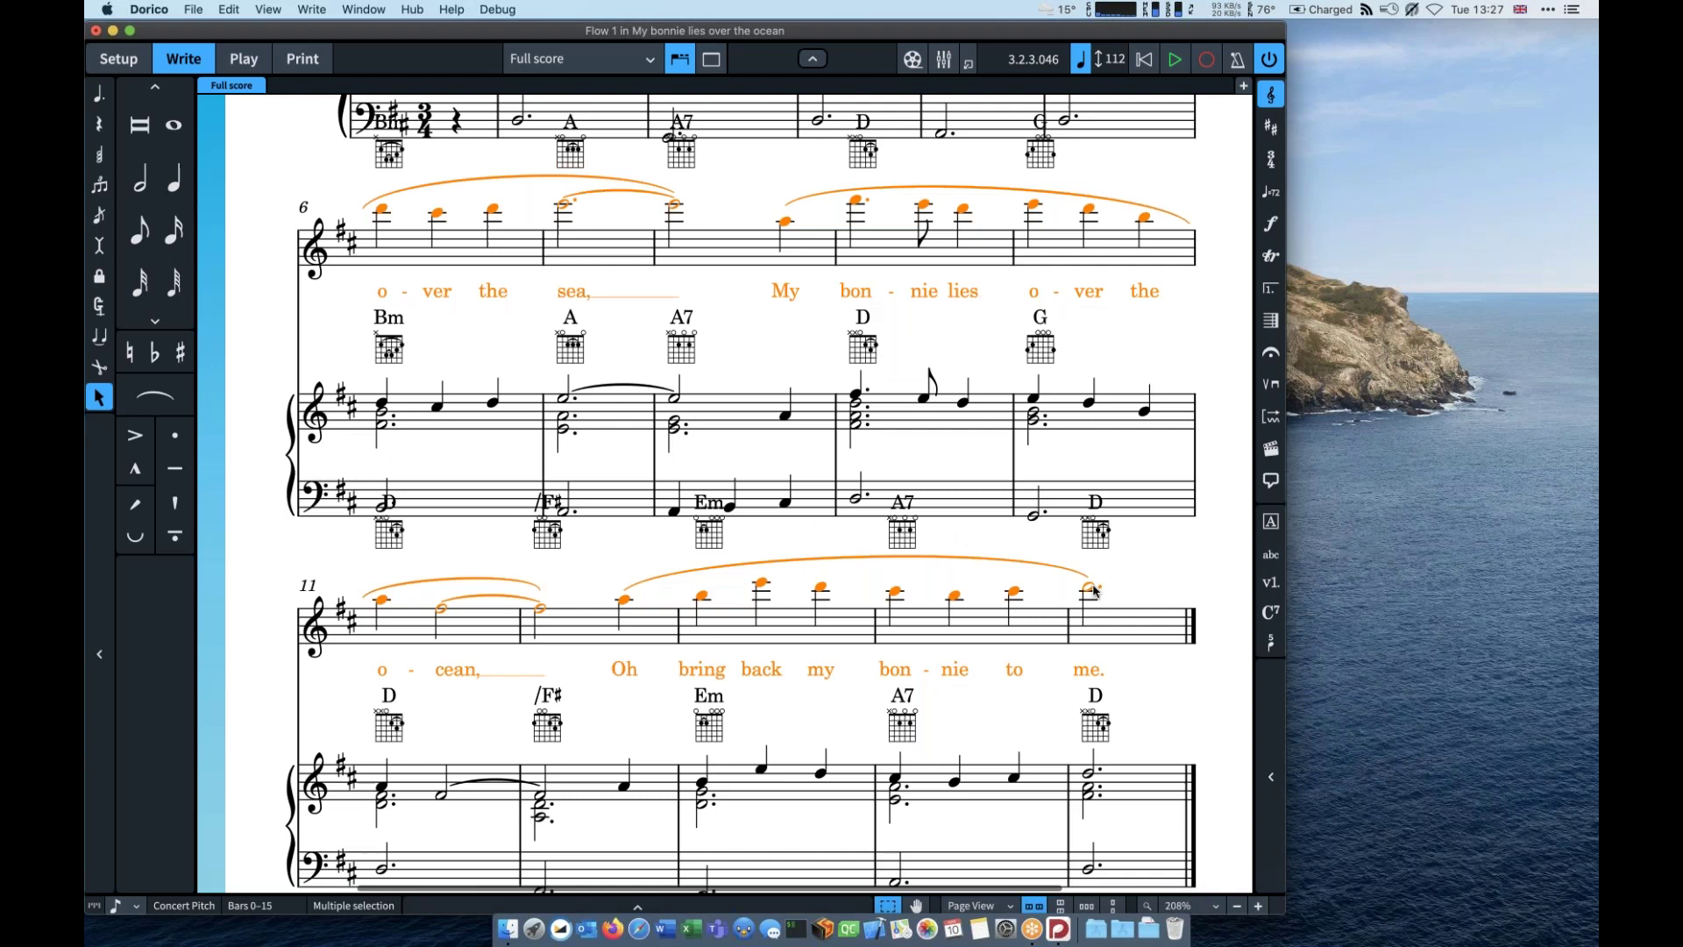
scroll(450, 295, "up", 5)
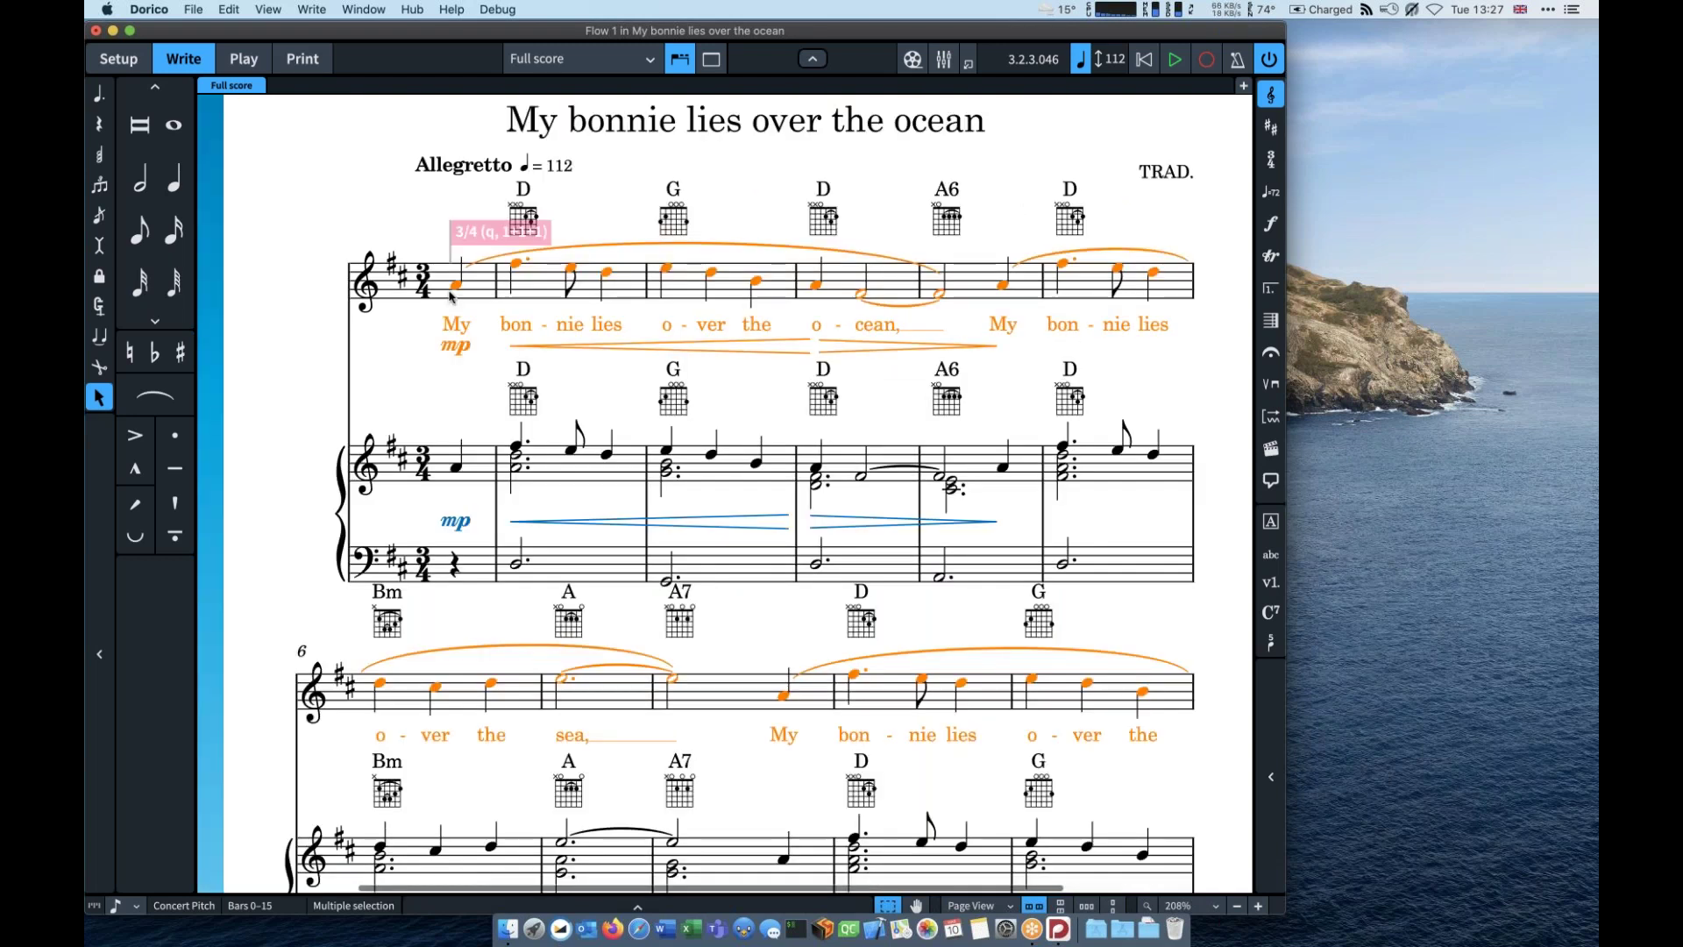
key("super+1")
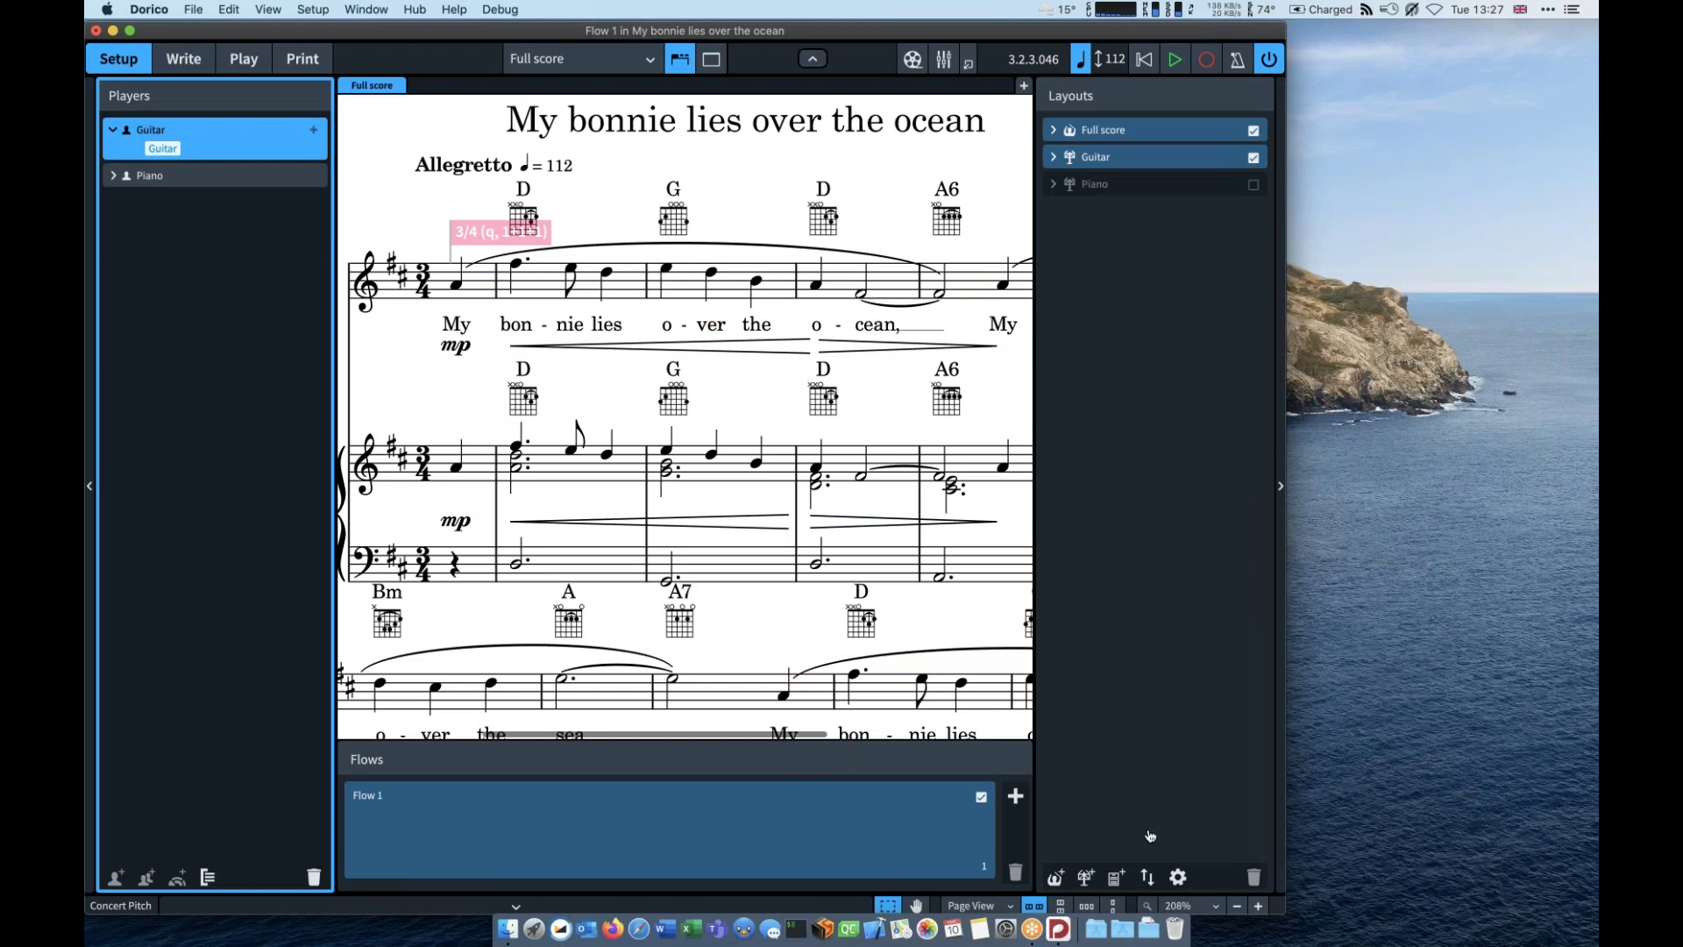
Step: In the full score's Layout Options, set the guitar's fretted instrument display to Notation and Tab, apply it and close the options
key("super+shift+l")
left_click(360, 289)
left_click(415, 396)
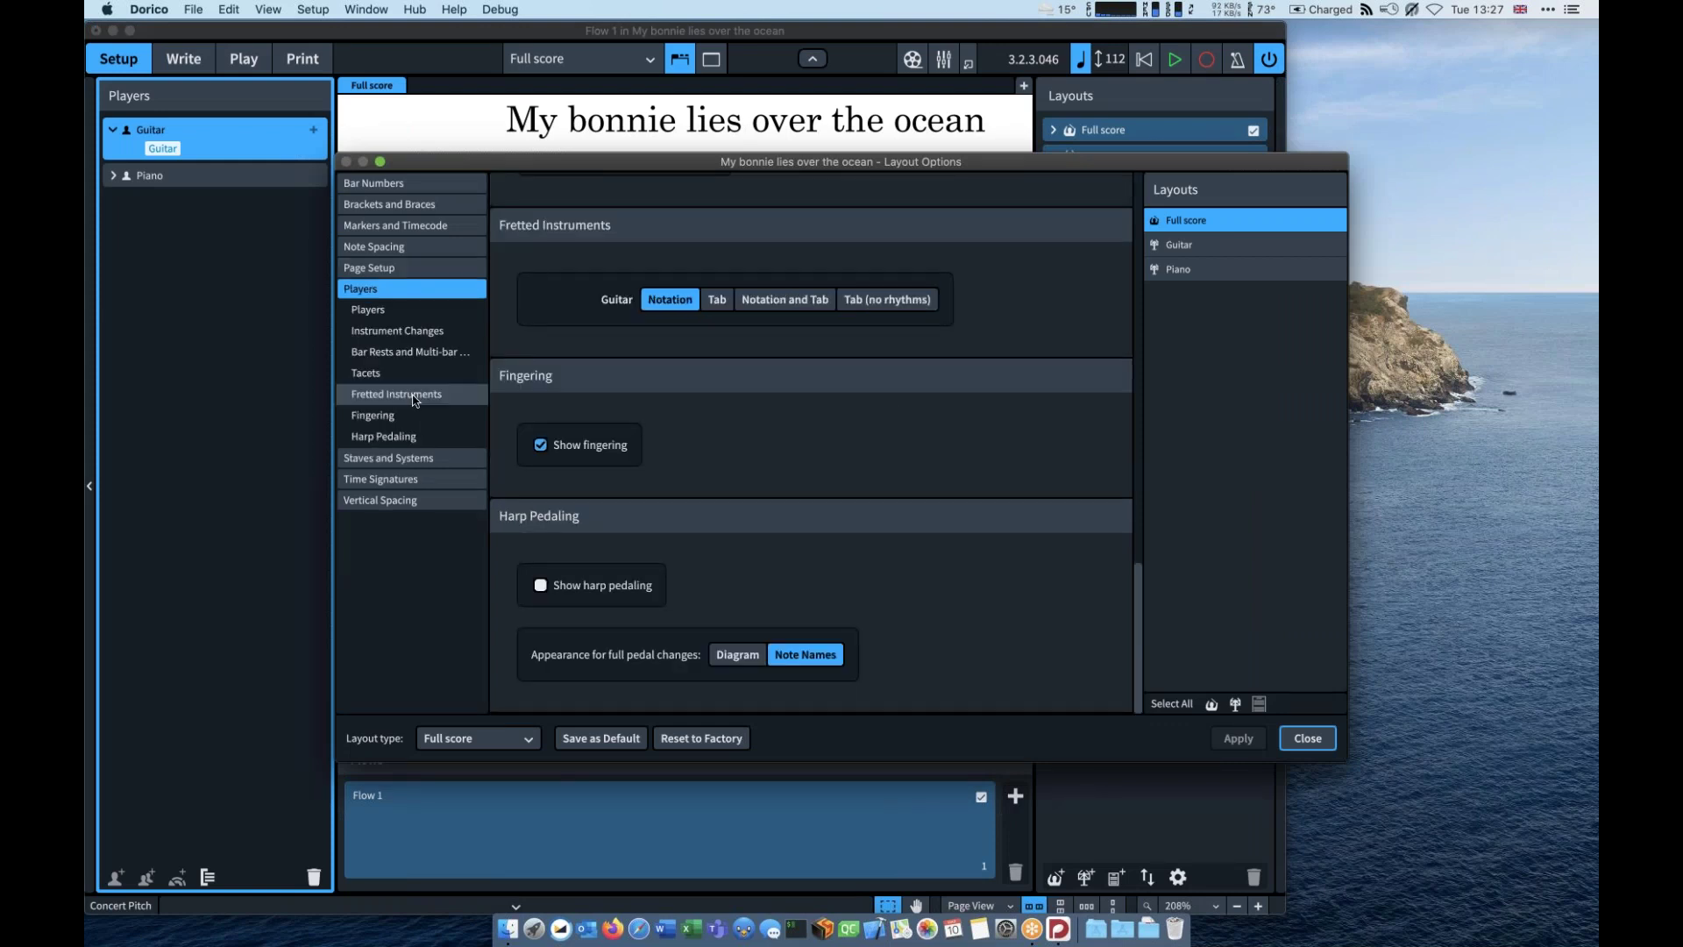
left_click(784, 299)
left_click(715, 301)
left_click(794, 301)
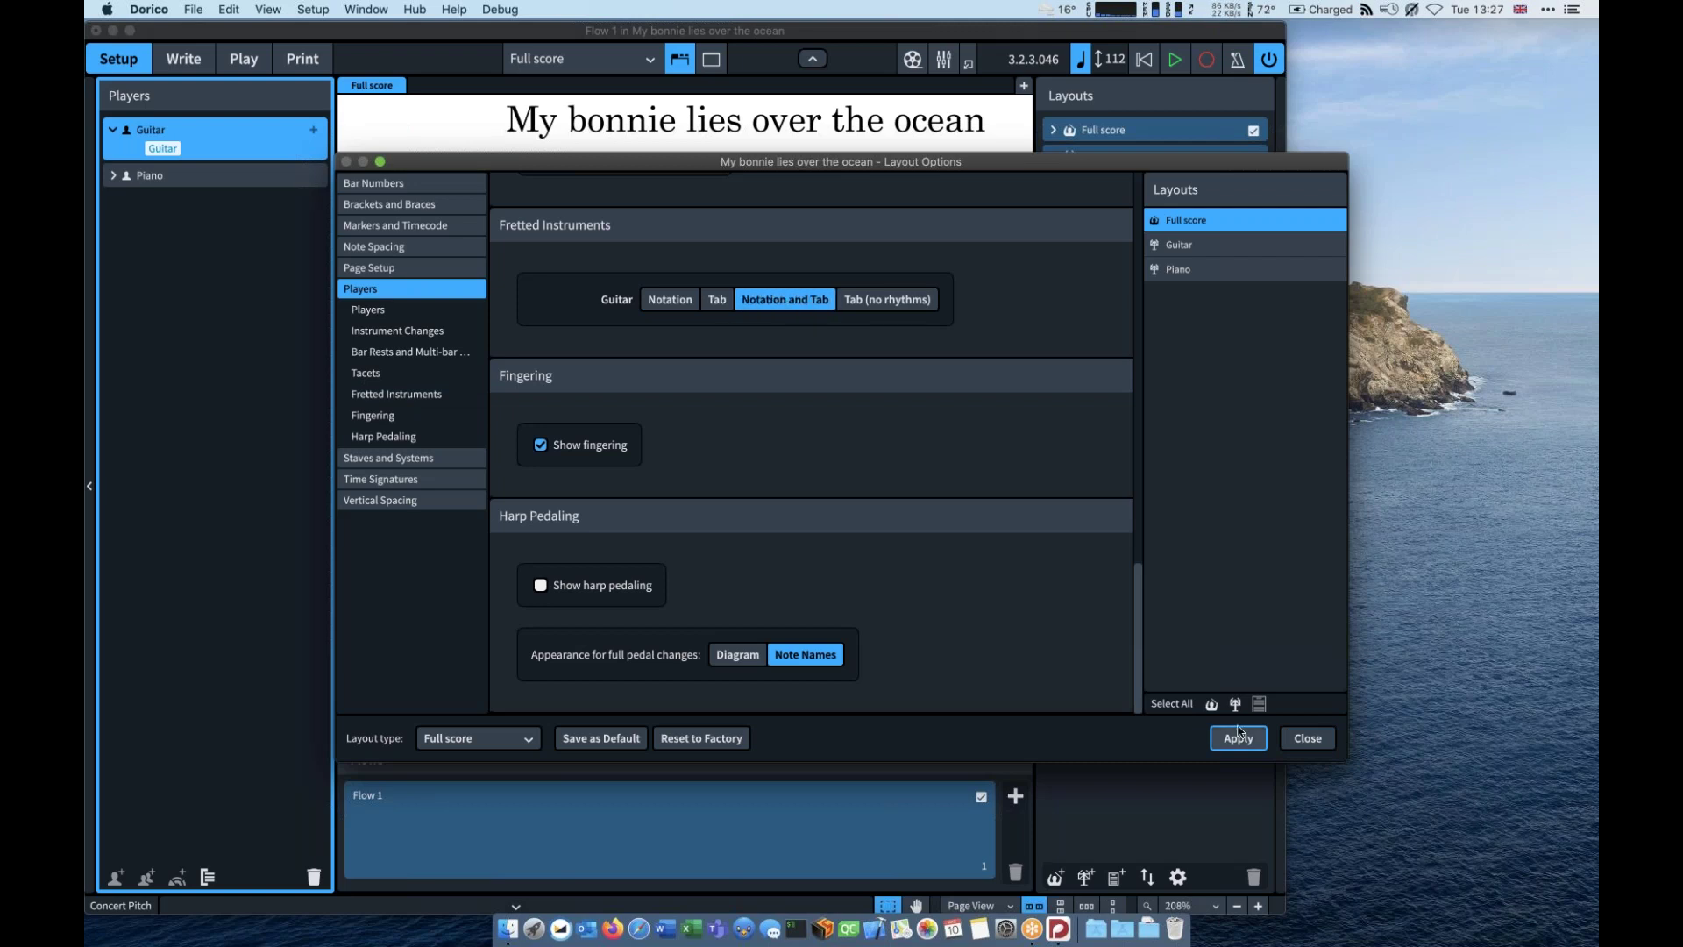
left_click(1293, 745)
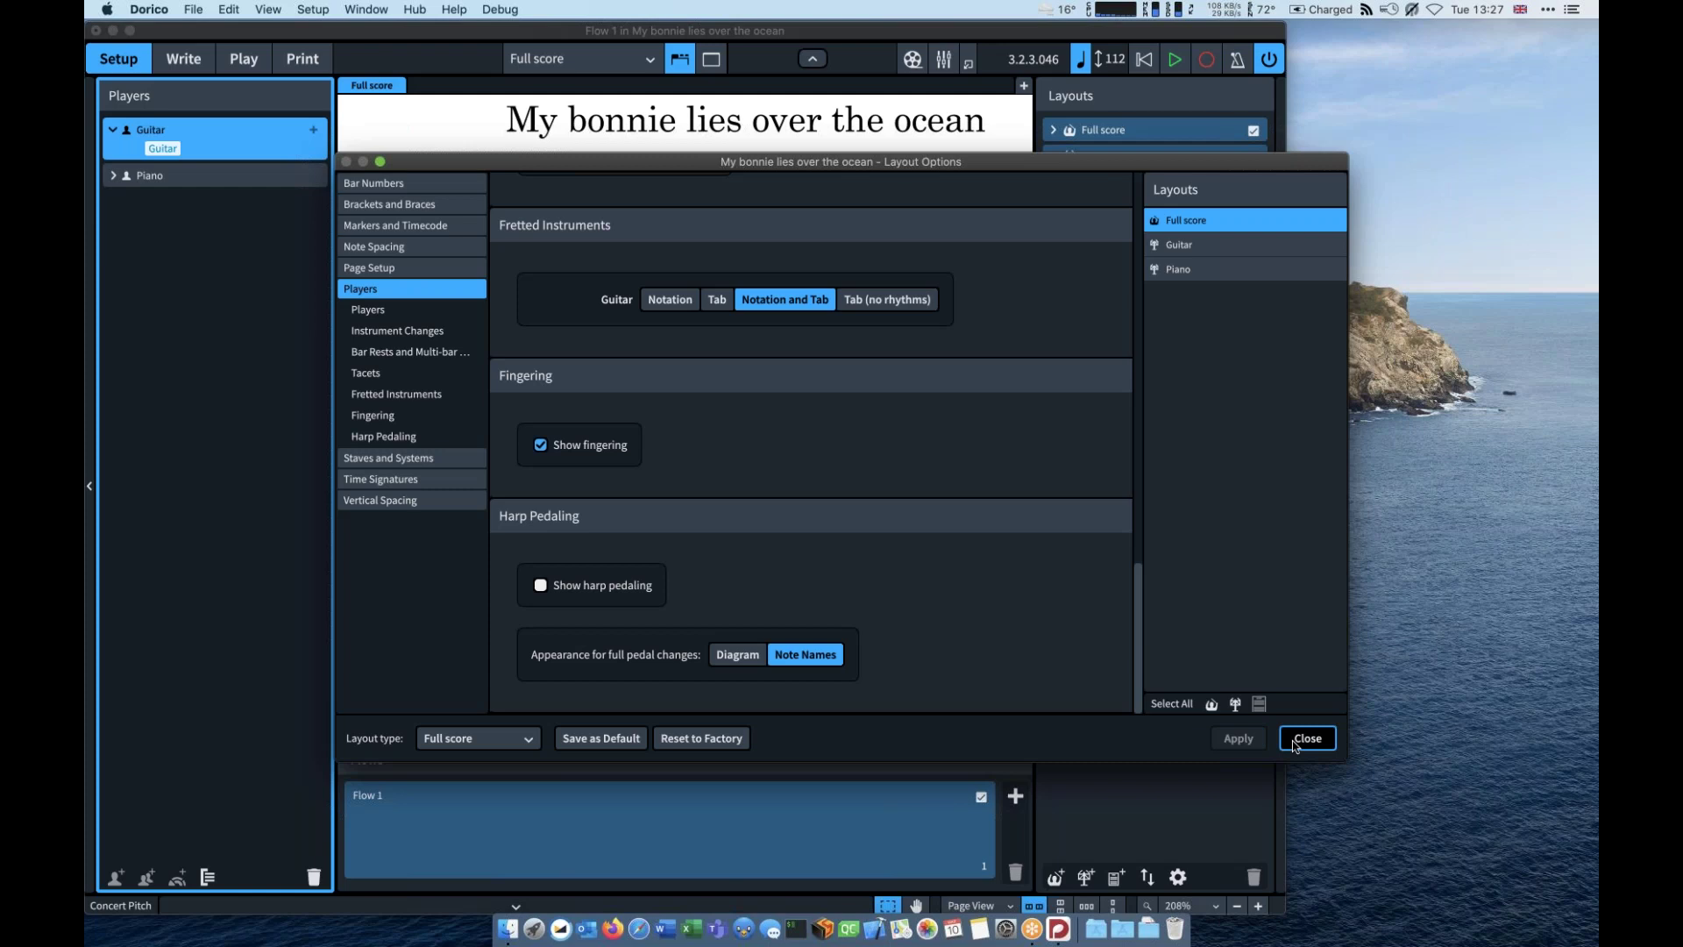
left_click(1293, 745)
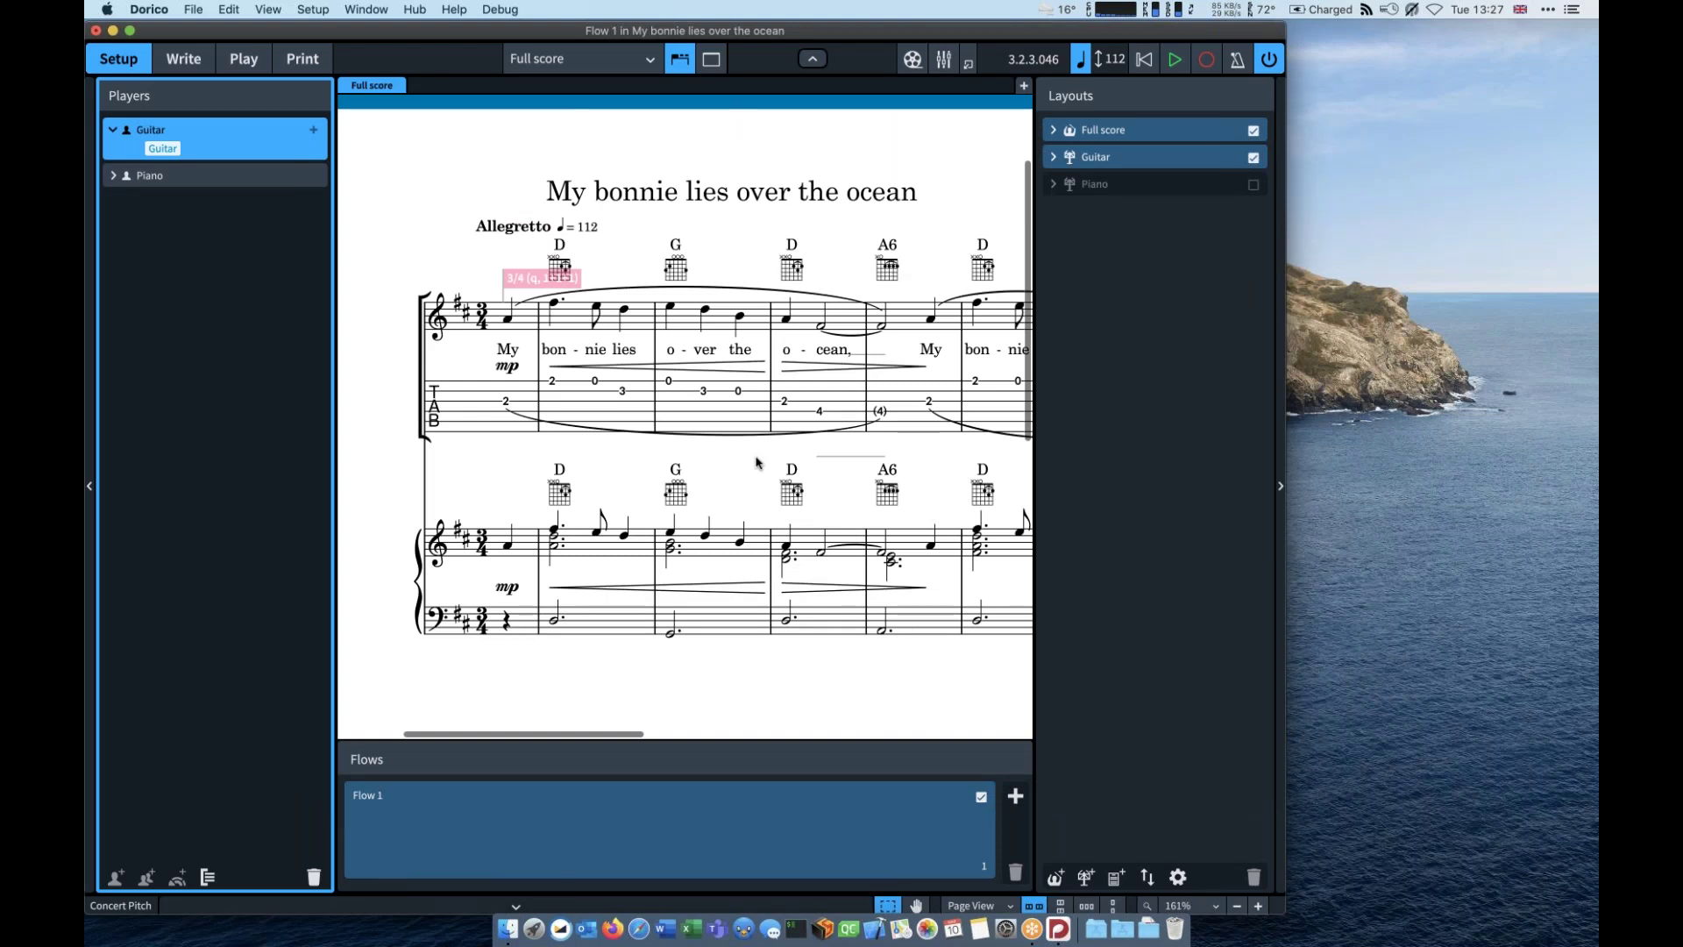
scroll(758, 462, "right", 10)
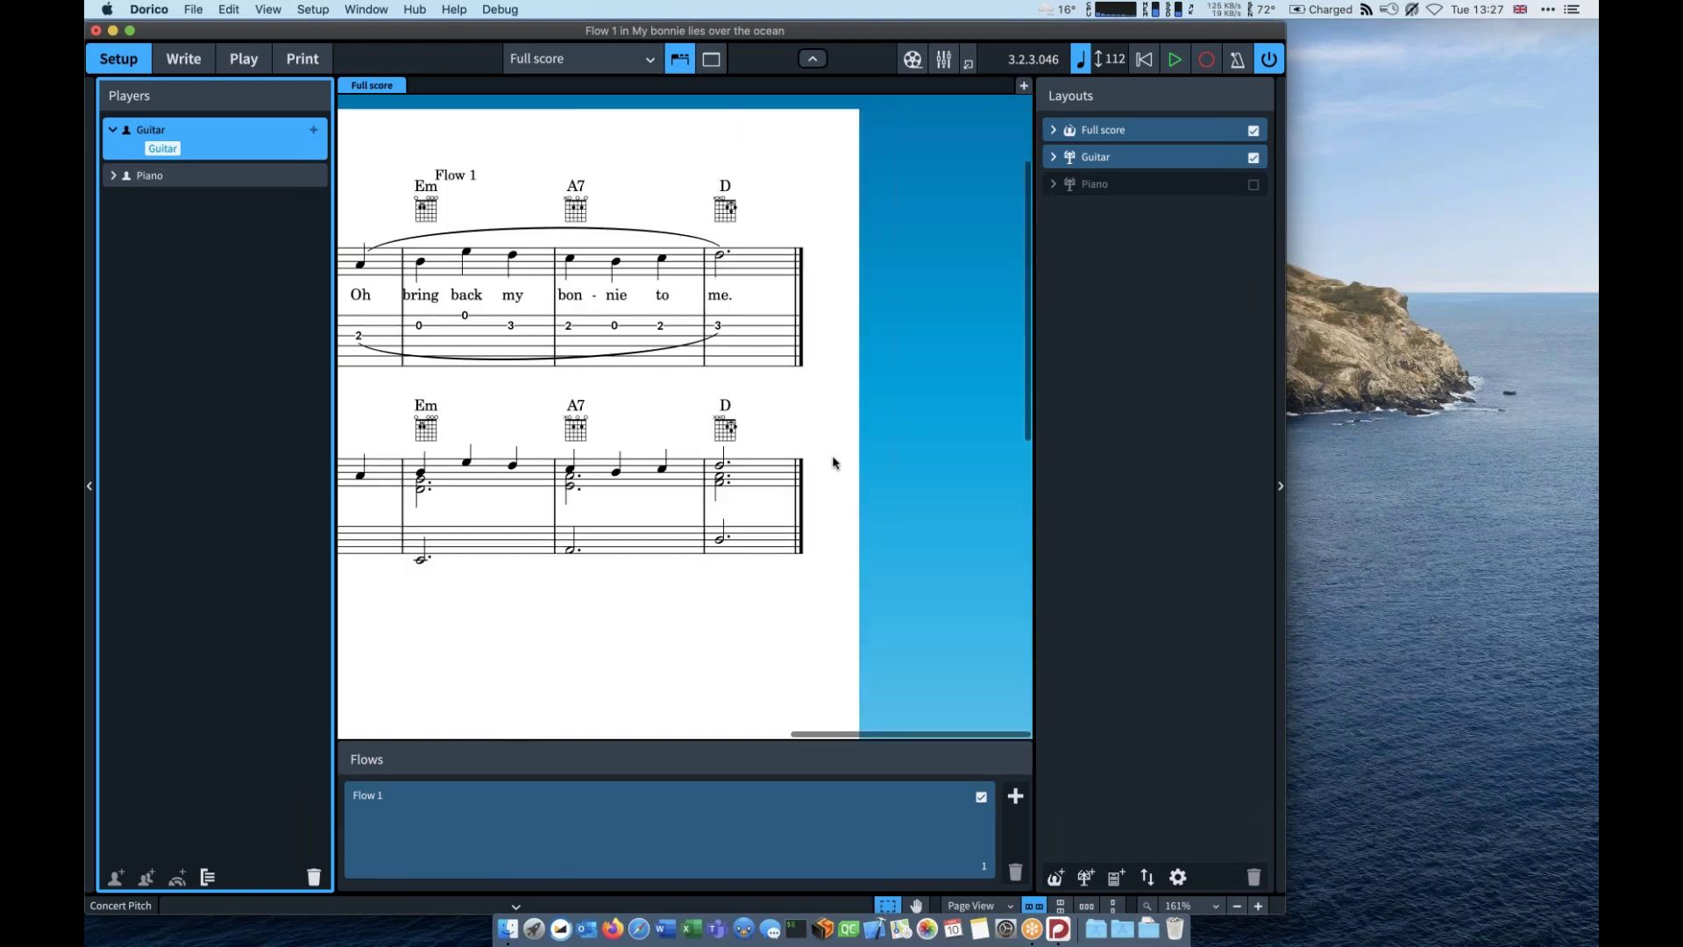
Step: In Write mode, try moving the guitar's opening phrase in the tablature to lower strings and return it to its original strings
key("super+2")
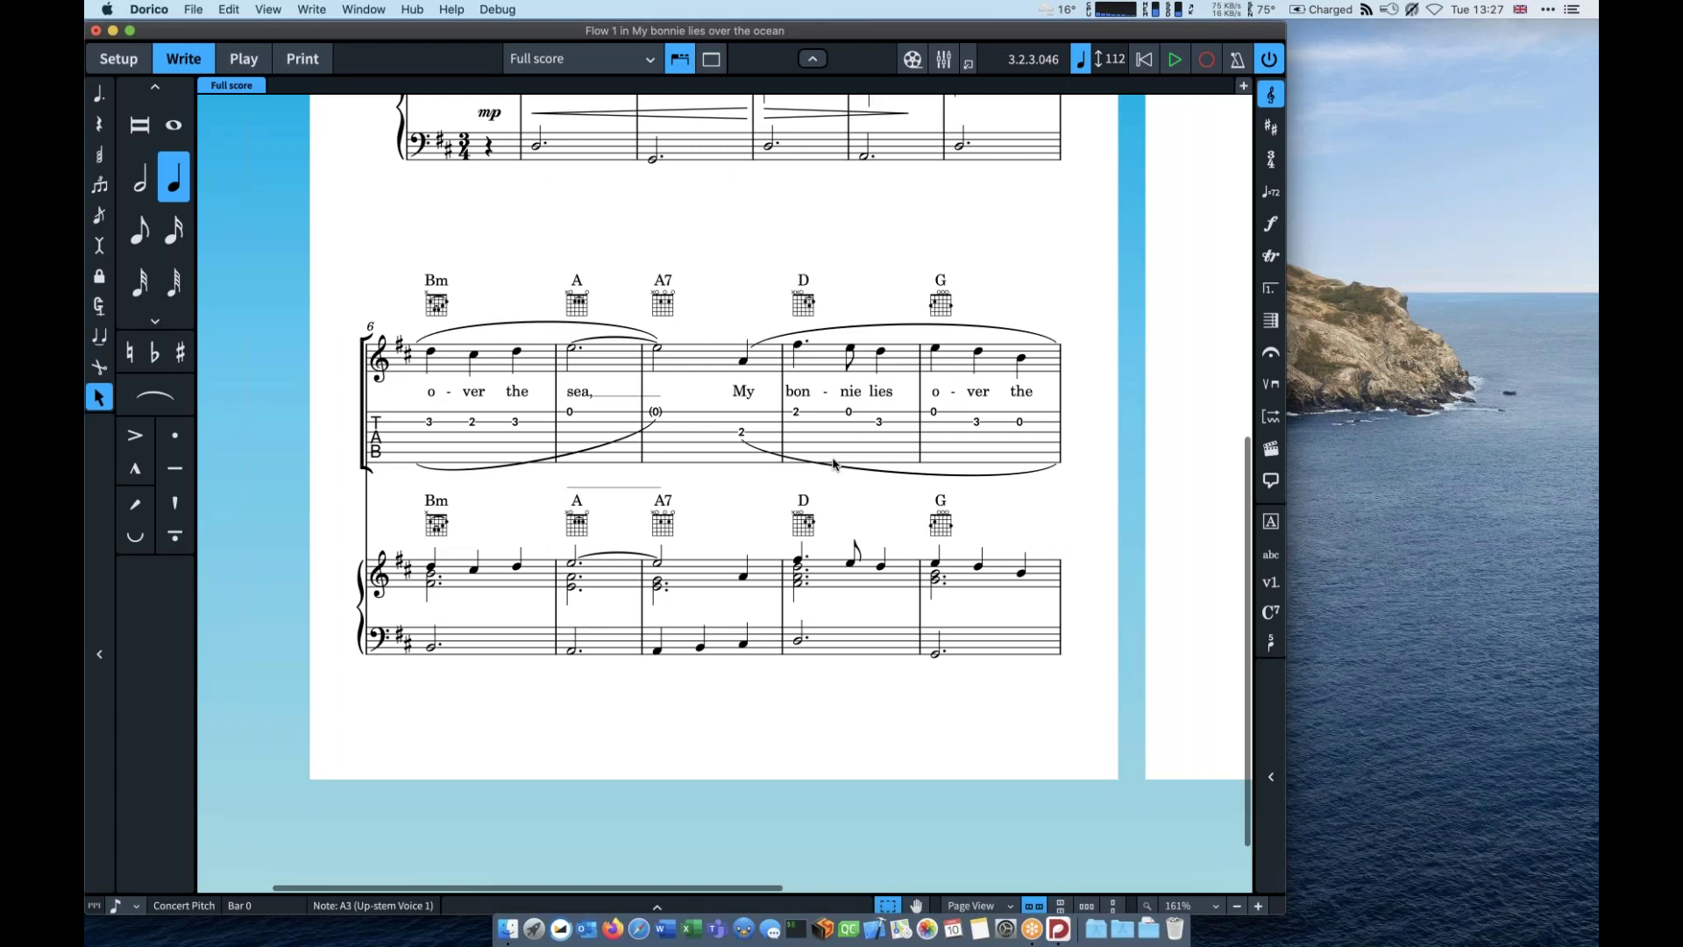
scroll(488, 419, "up", 6)
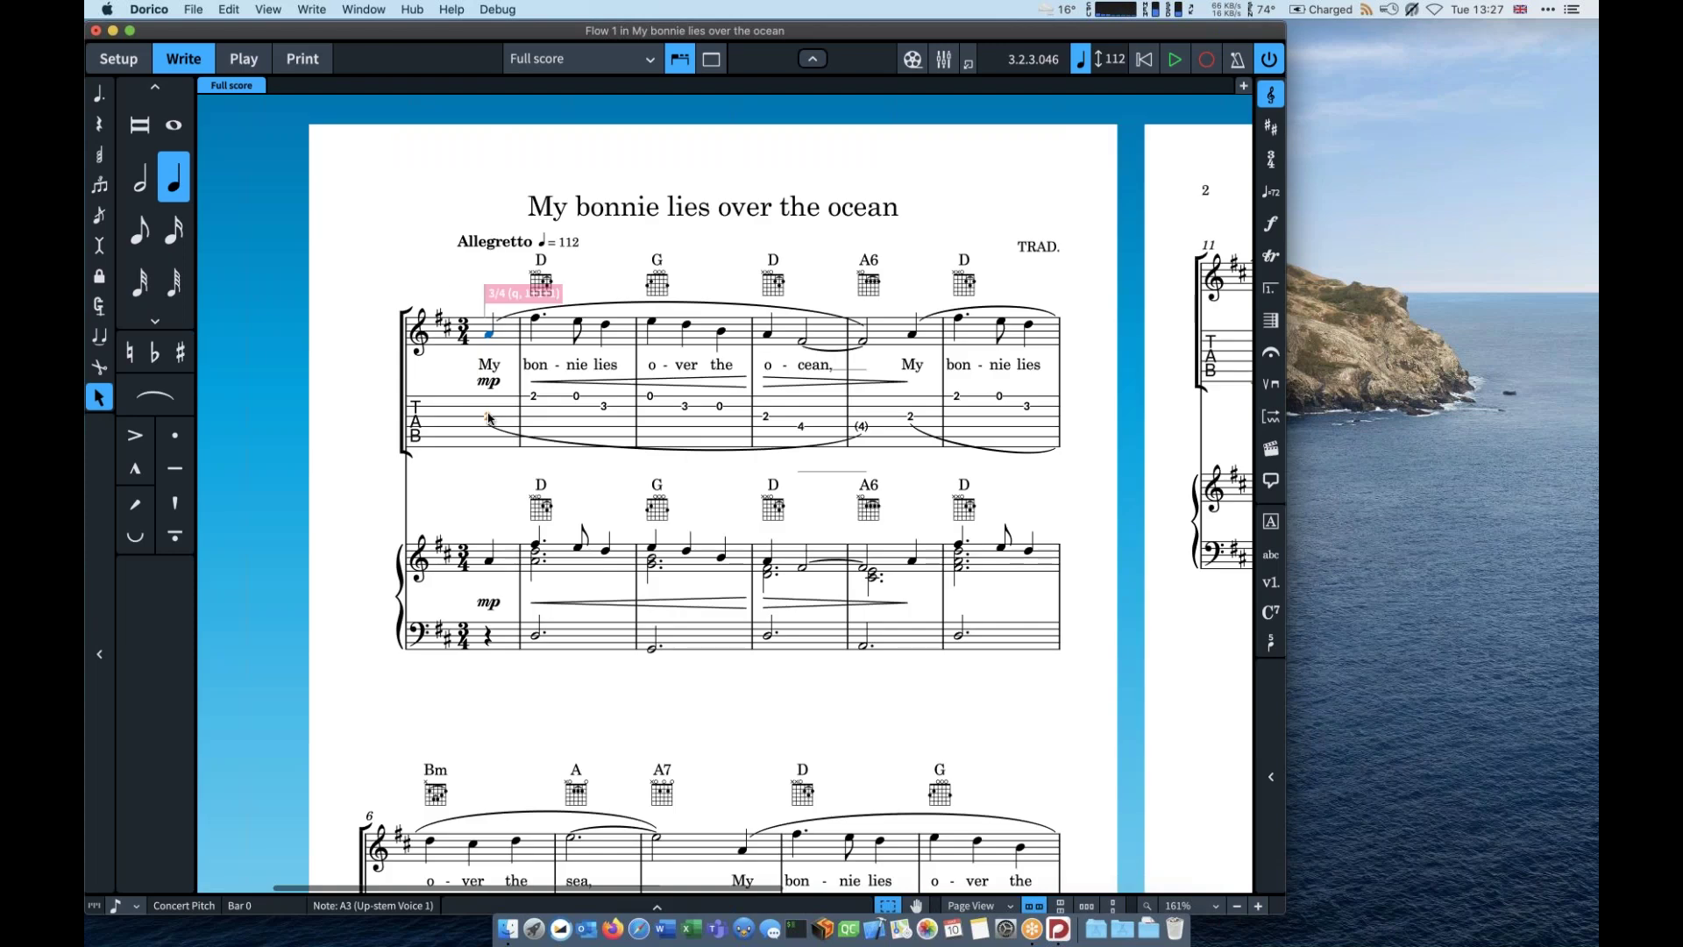
left_click(859, 433, "shift")
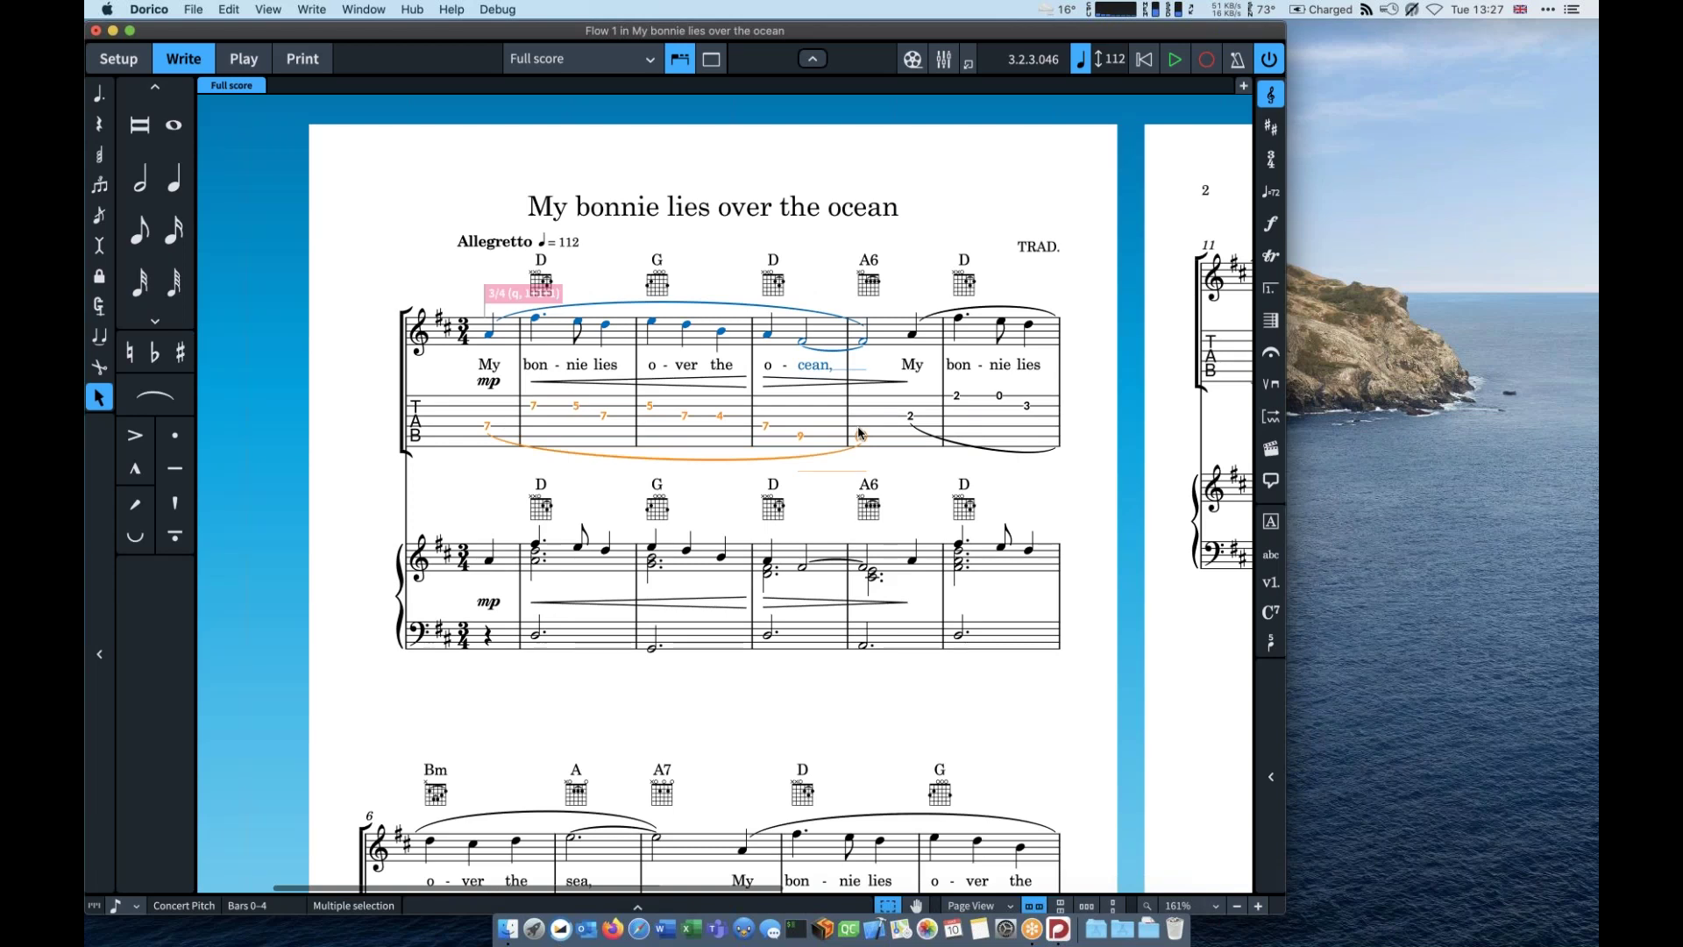
key("alt+Up")
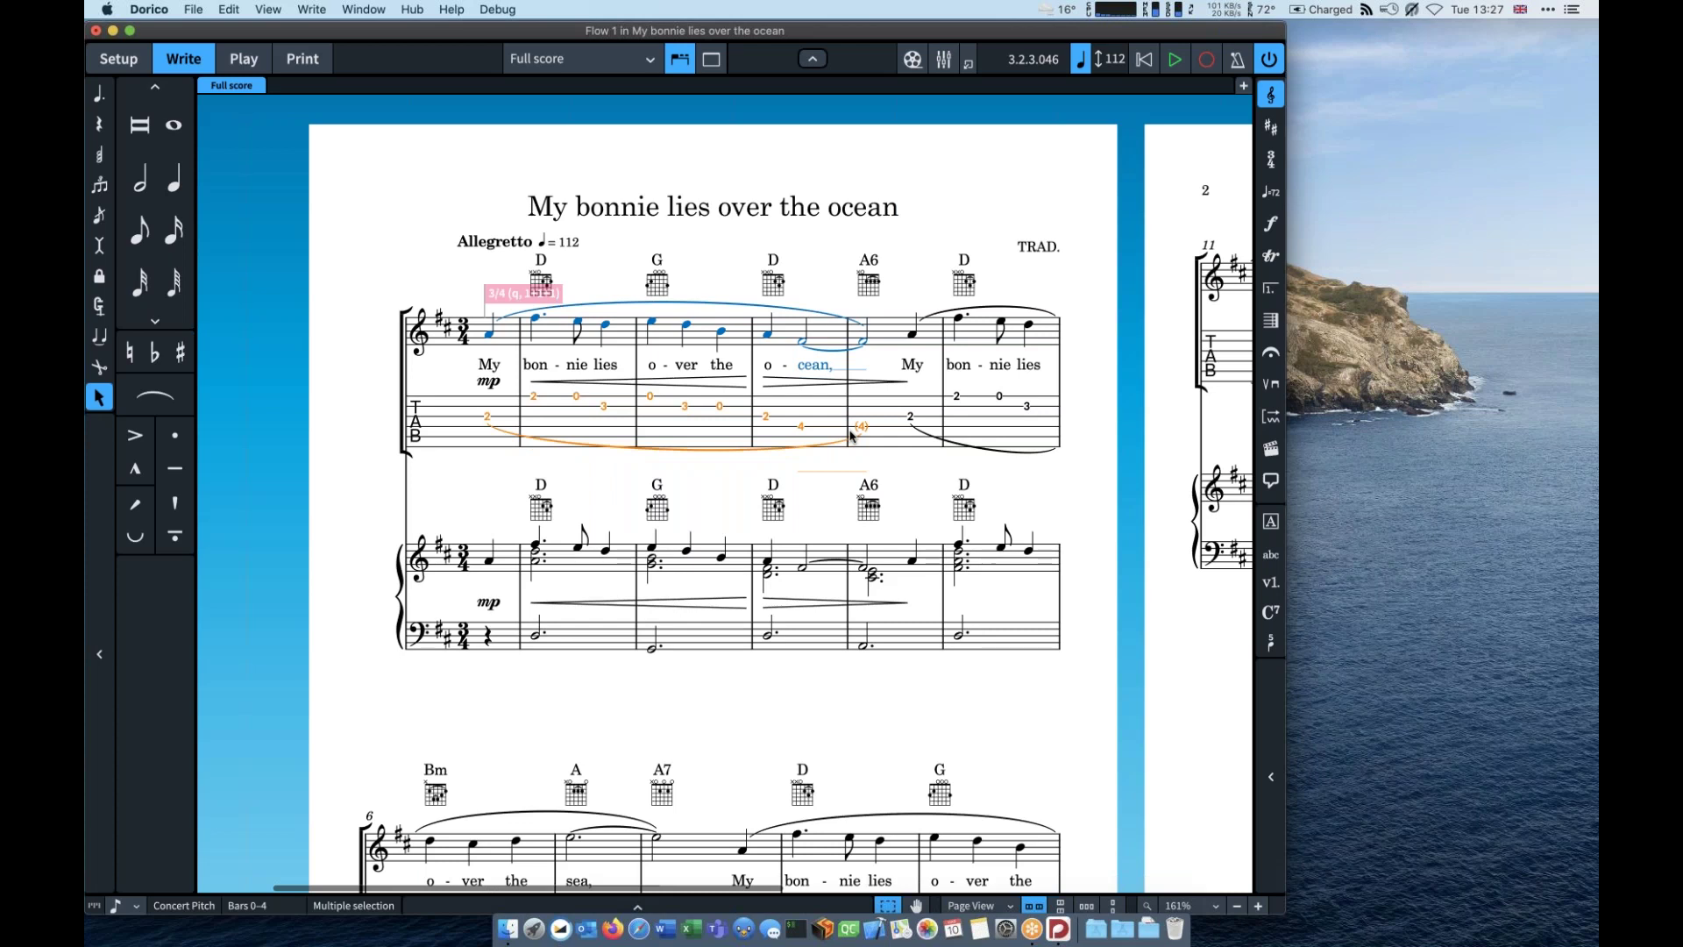
Step: Try crossing the piano's D4 in bar 3 to the bass staff and return it to the upper staff
left_click(771, 577)
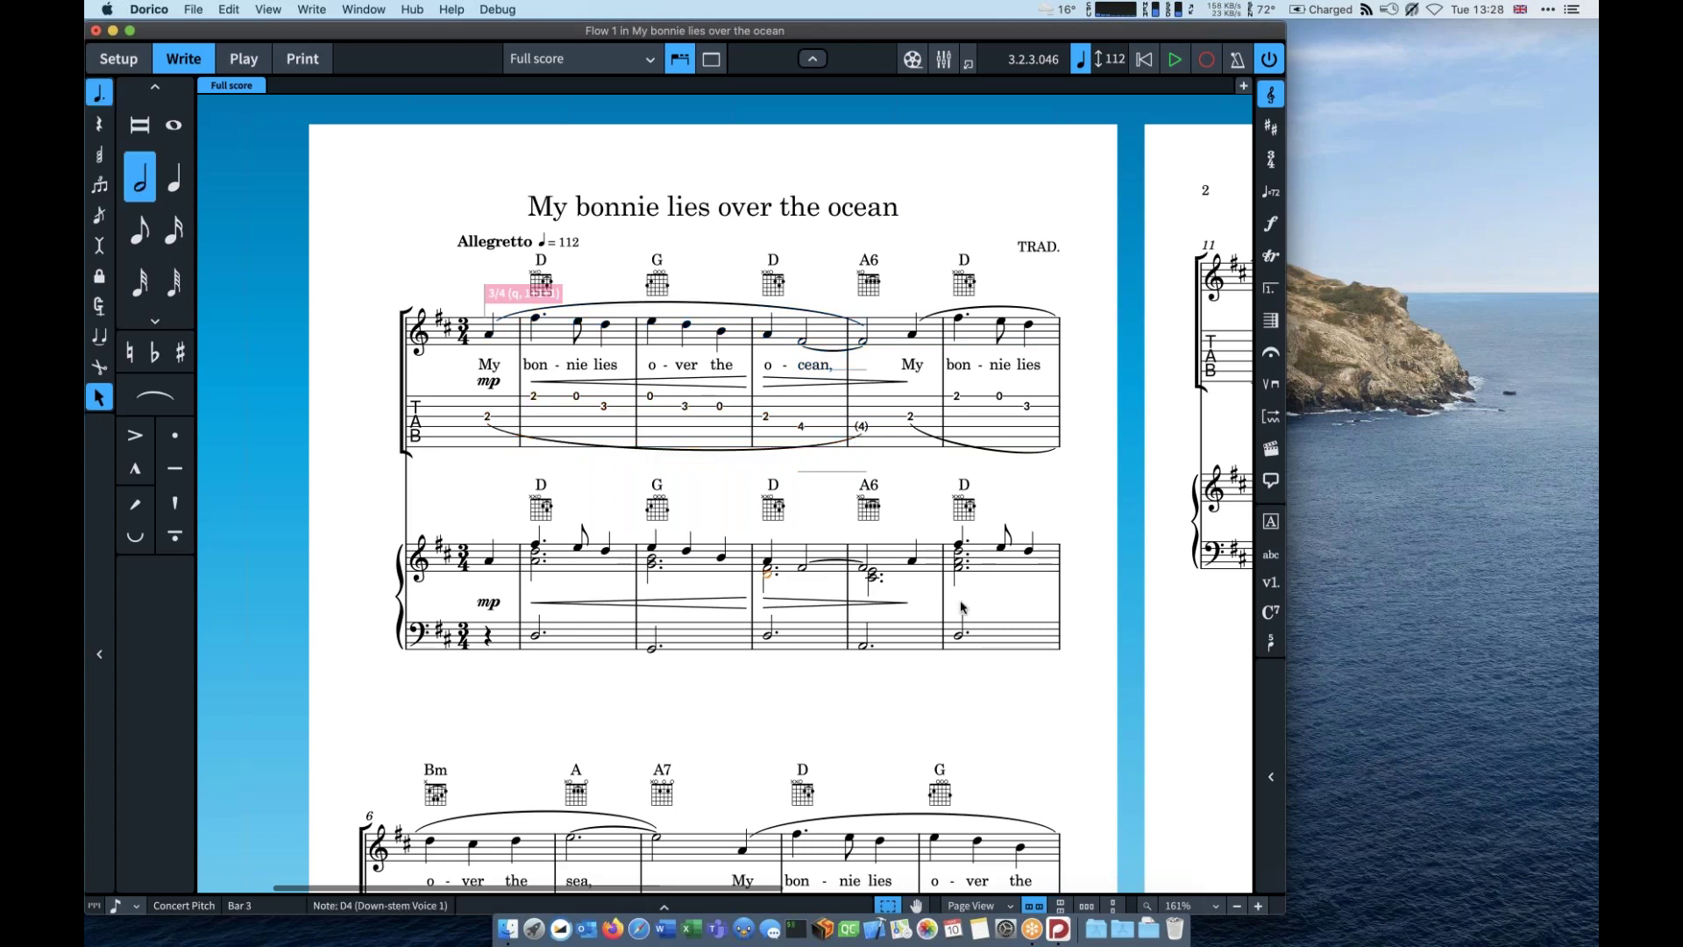
key("super+shift+Down")
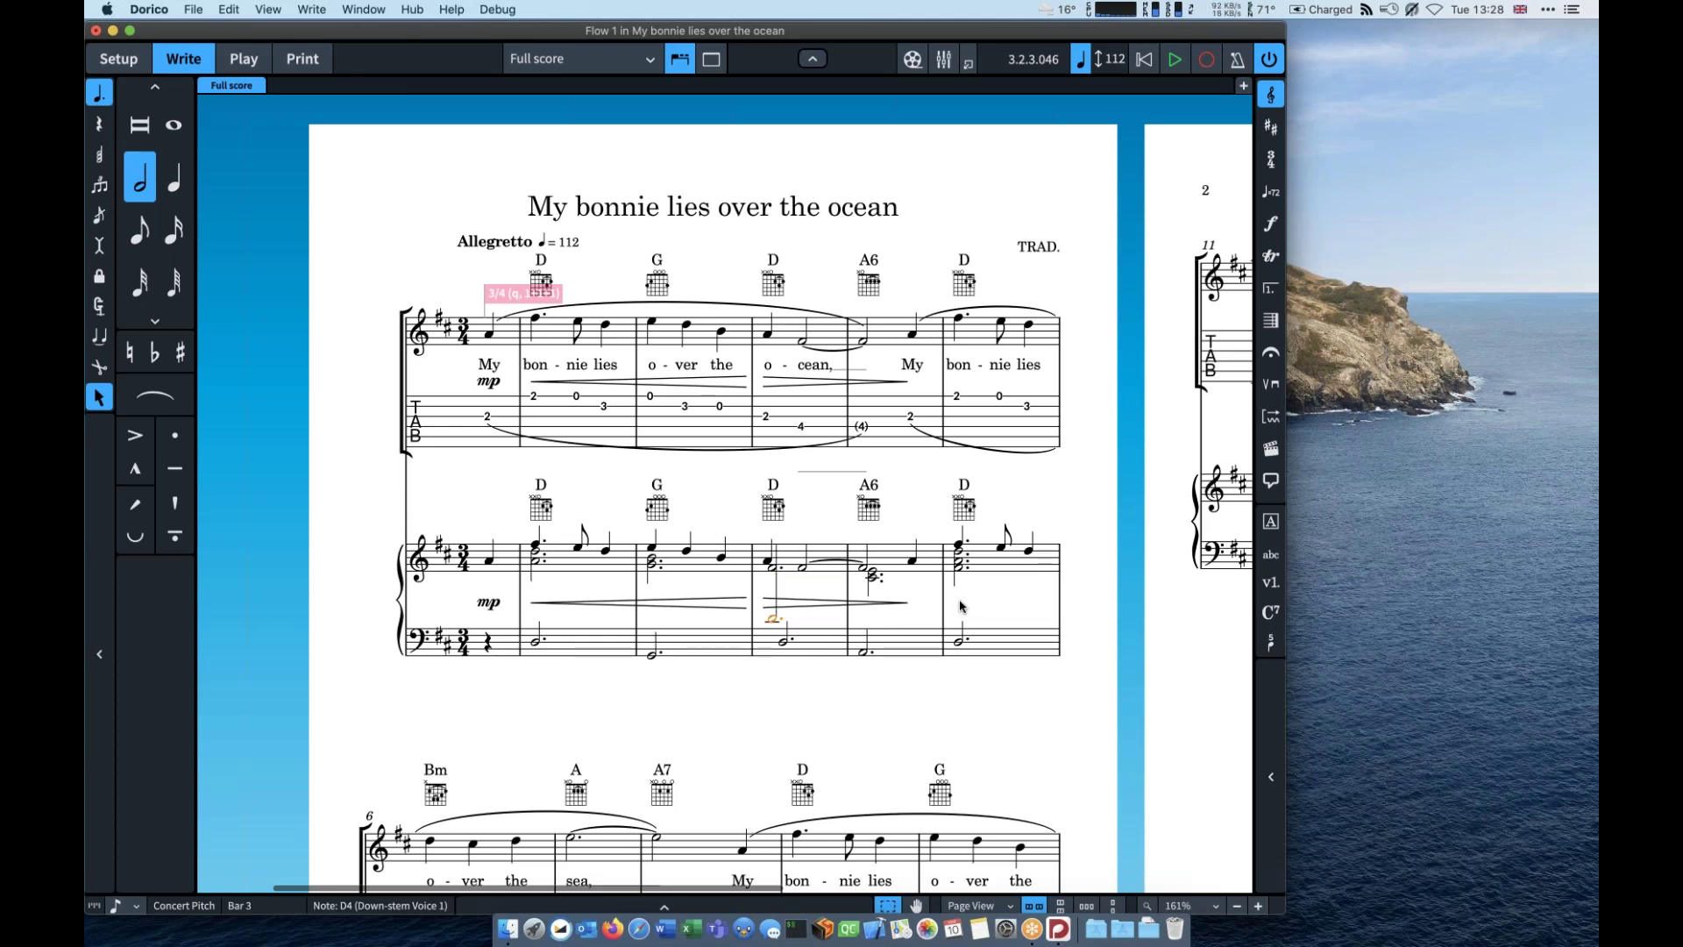
key("super+shift+Up")
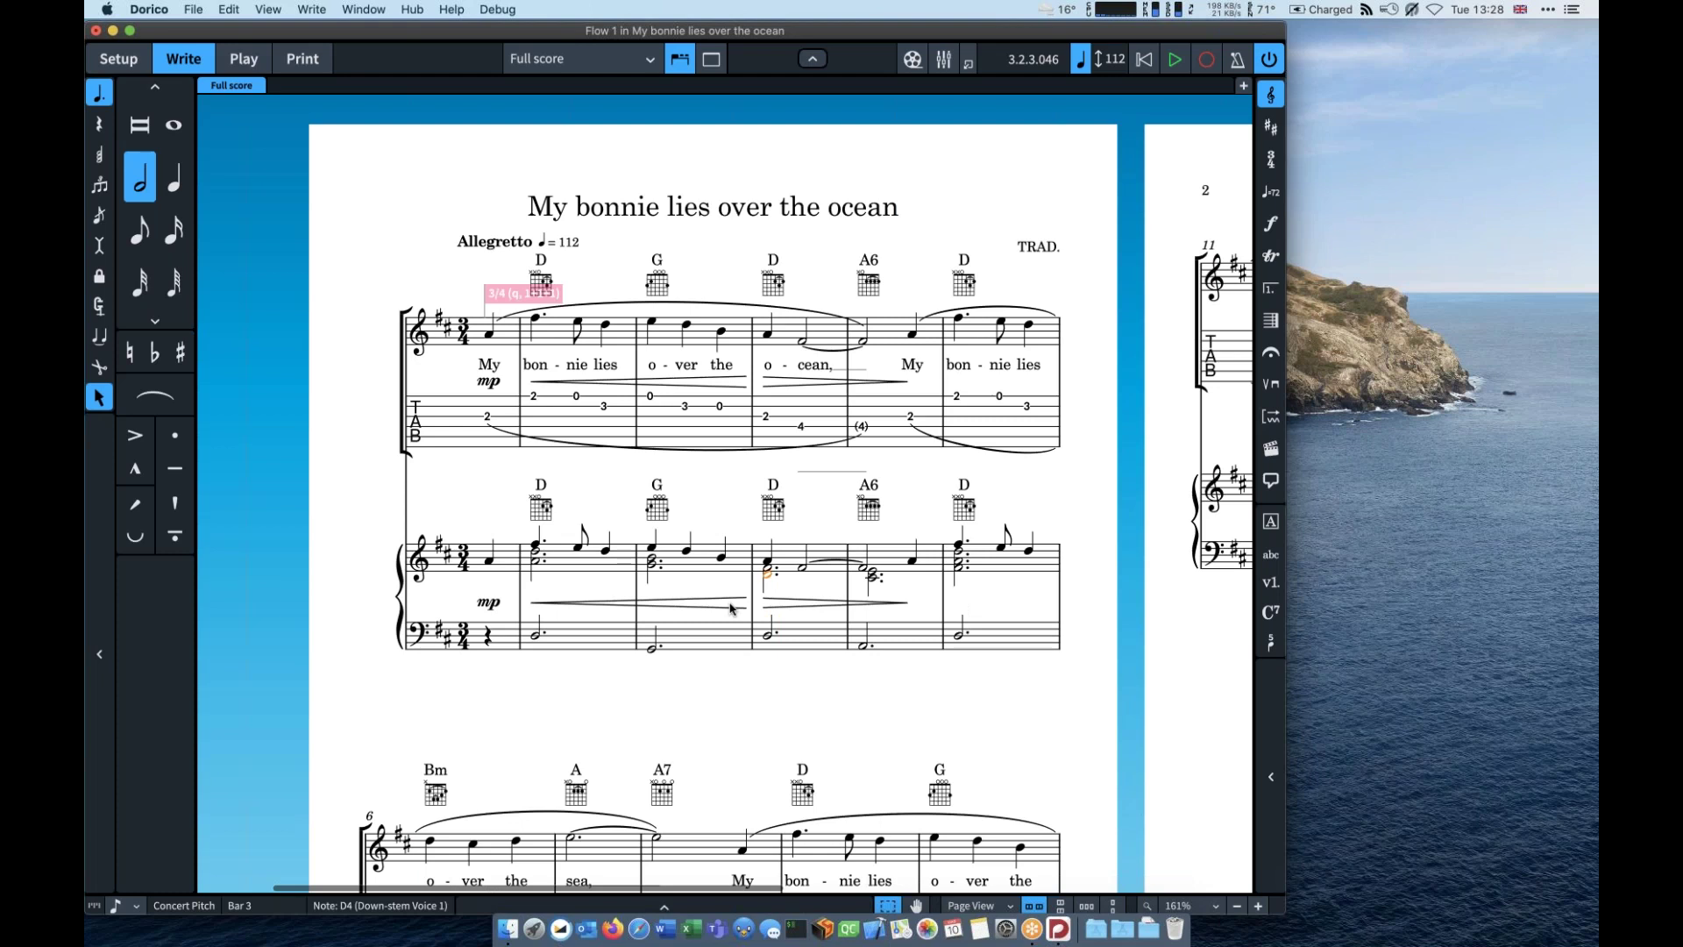
Step: Try crossing the piano's A3 in bar 12 to the staff below and flipping its stem, and restore it
scroll(731, 607, "down", 5)
scroll(847, 596, "down", 3)
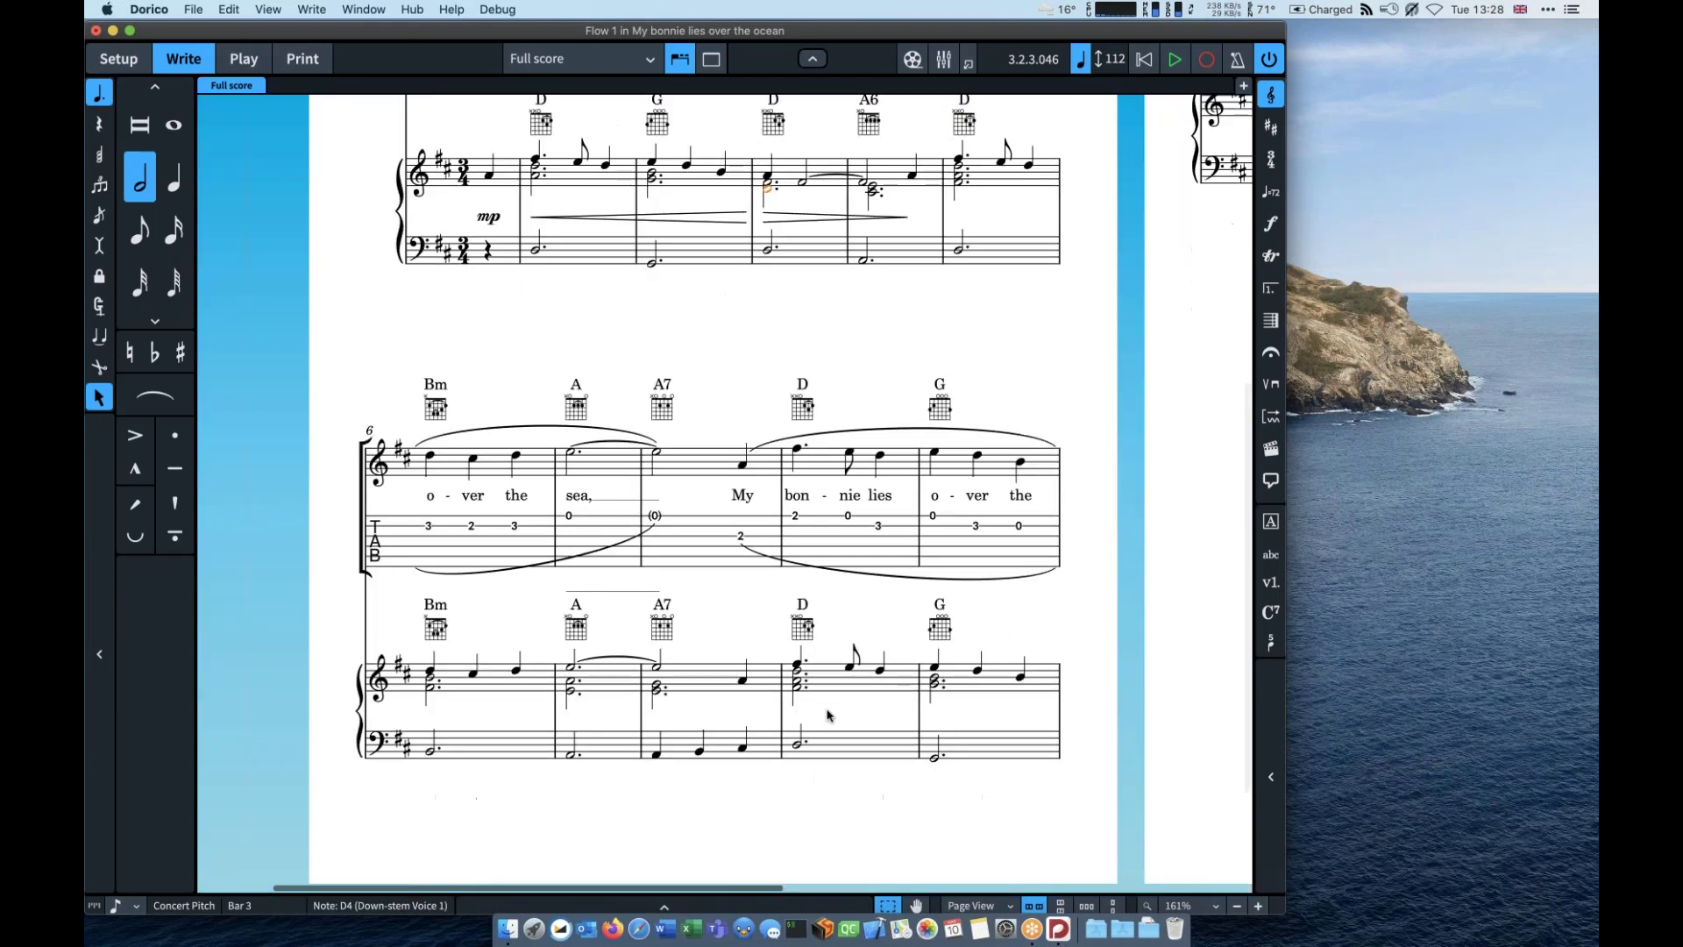
scroll(876, 701, "right", 5)
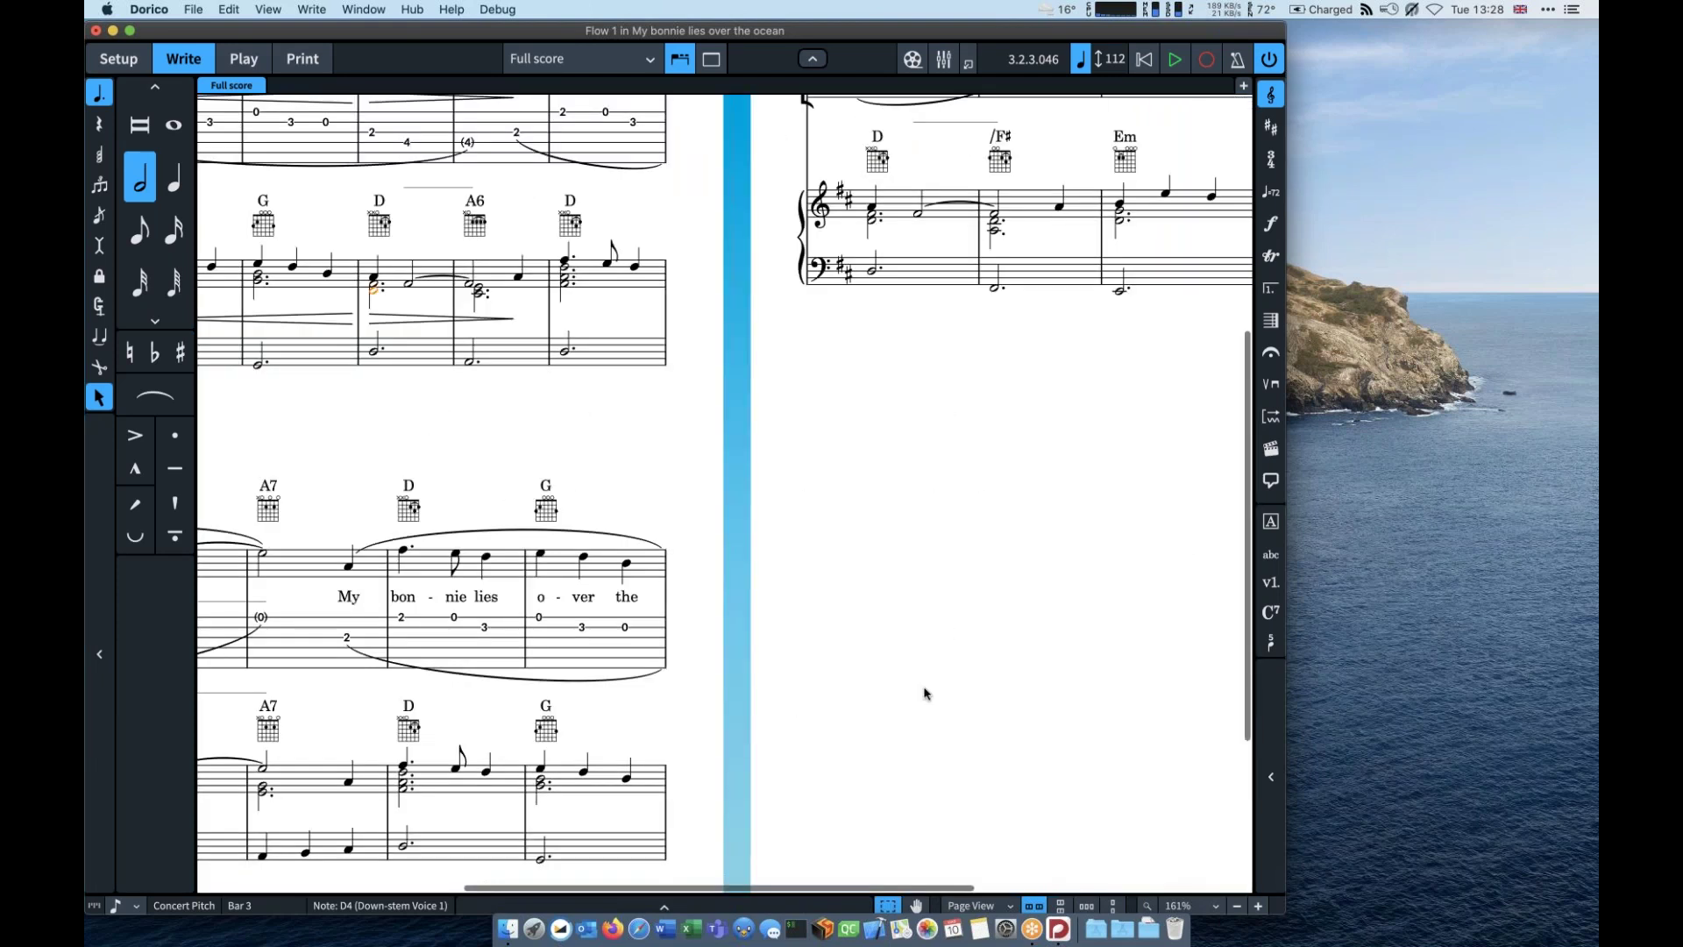
scroll(979, 462, "up", 4)
left_click(995, 418)
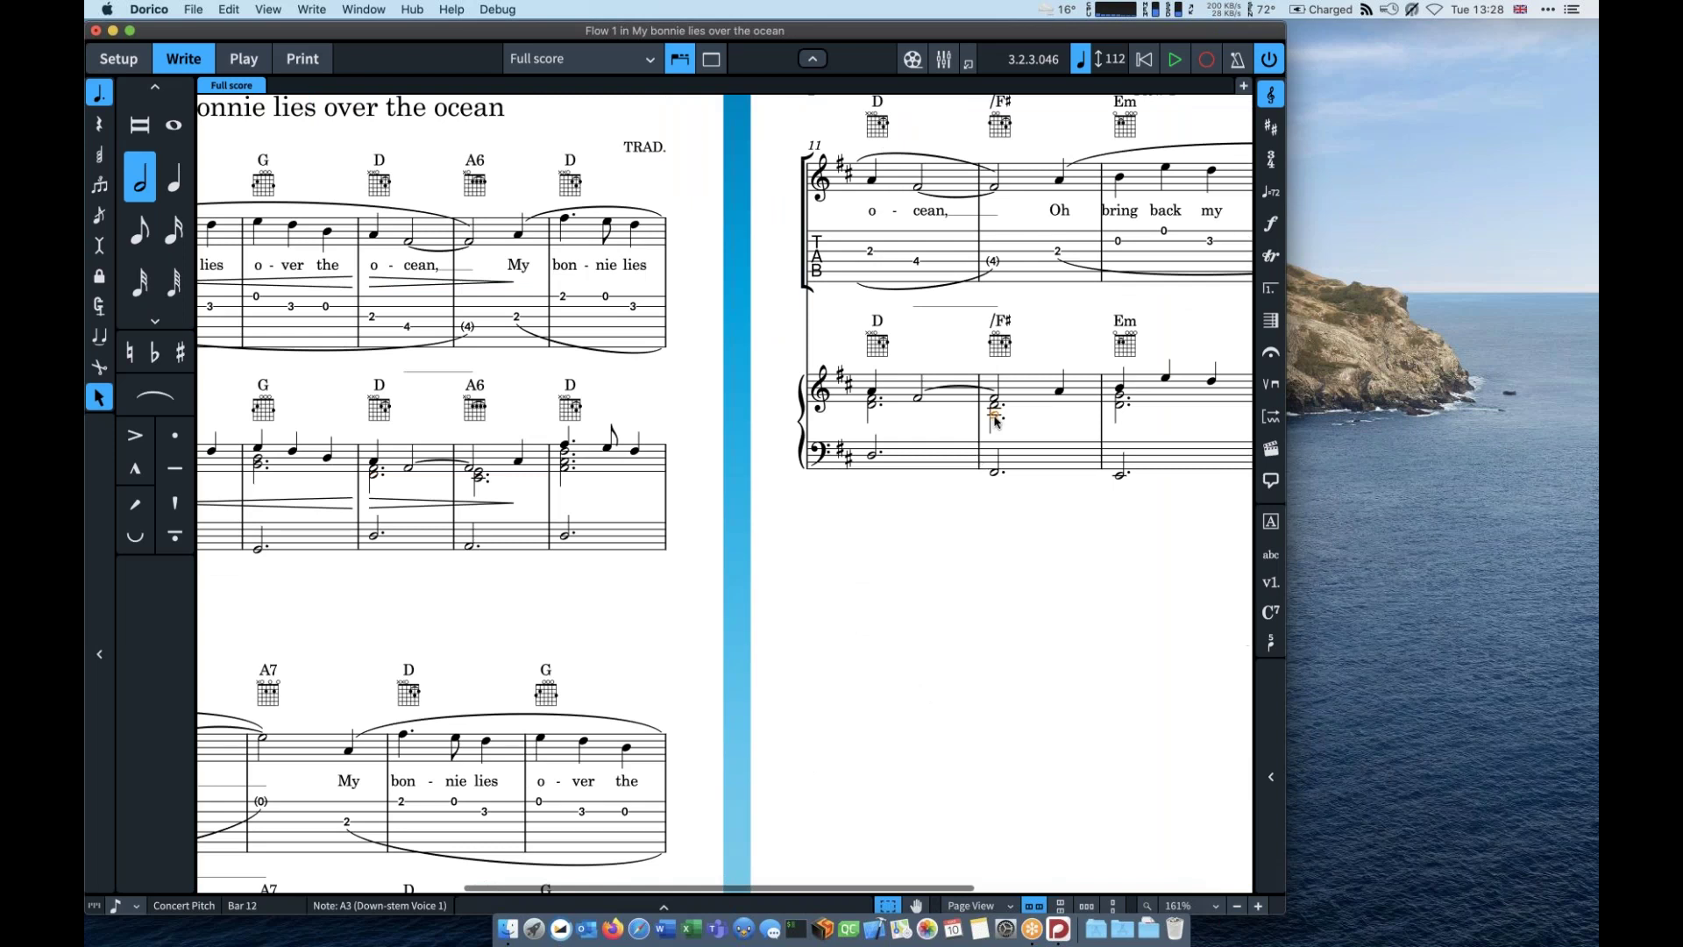
key("super+alt+Down")
key("f")
scroll(1026, 396, "down", 2)
scroll(1026, 396, "right", 3)
key("super+alt+Up")
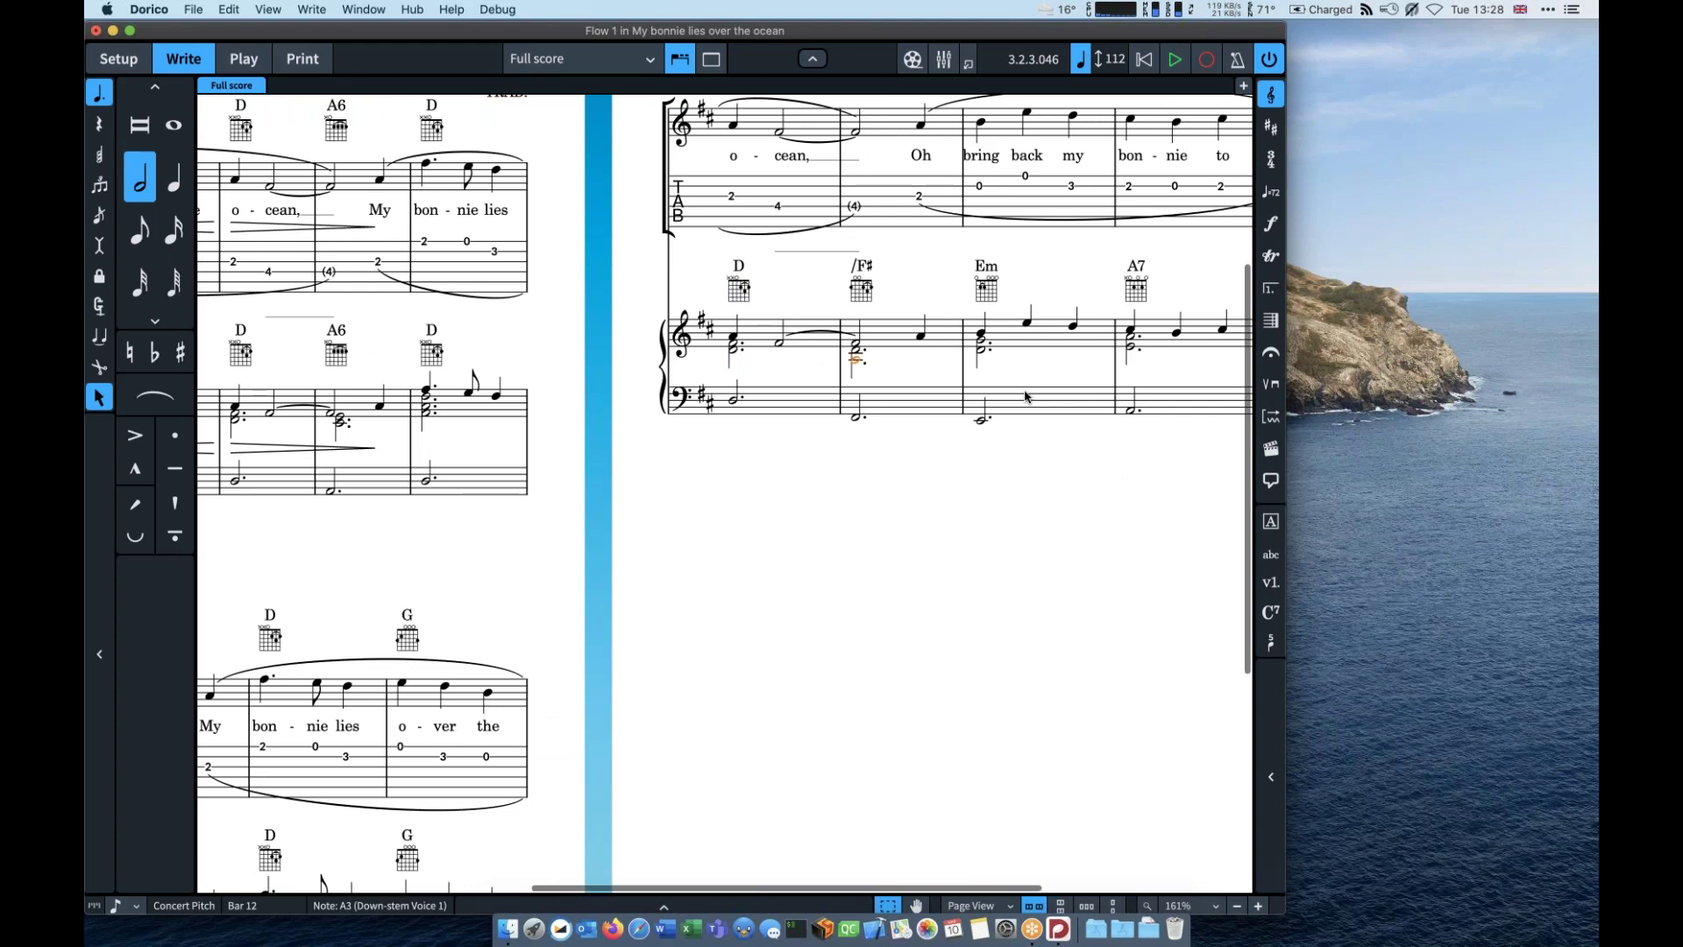
Step: In Setup mode, change the Guitar player's instrument to Tenor and return to Write mode to review the score
scroll(1026, 397, "up", 5)
scroll(1026, 396, "left", 4)
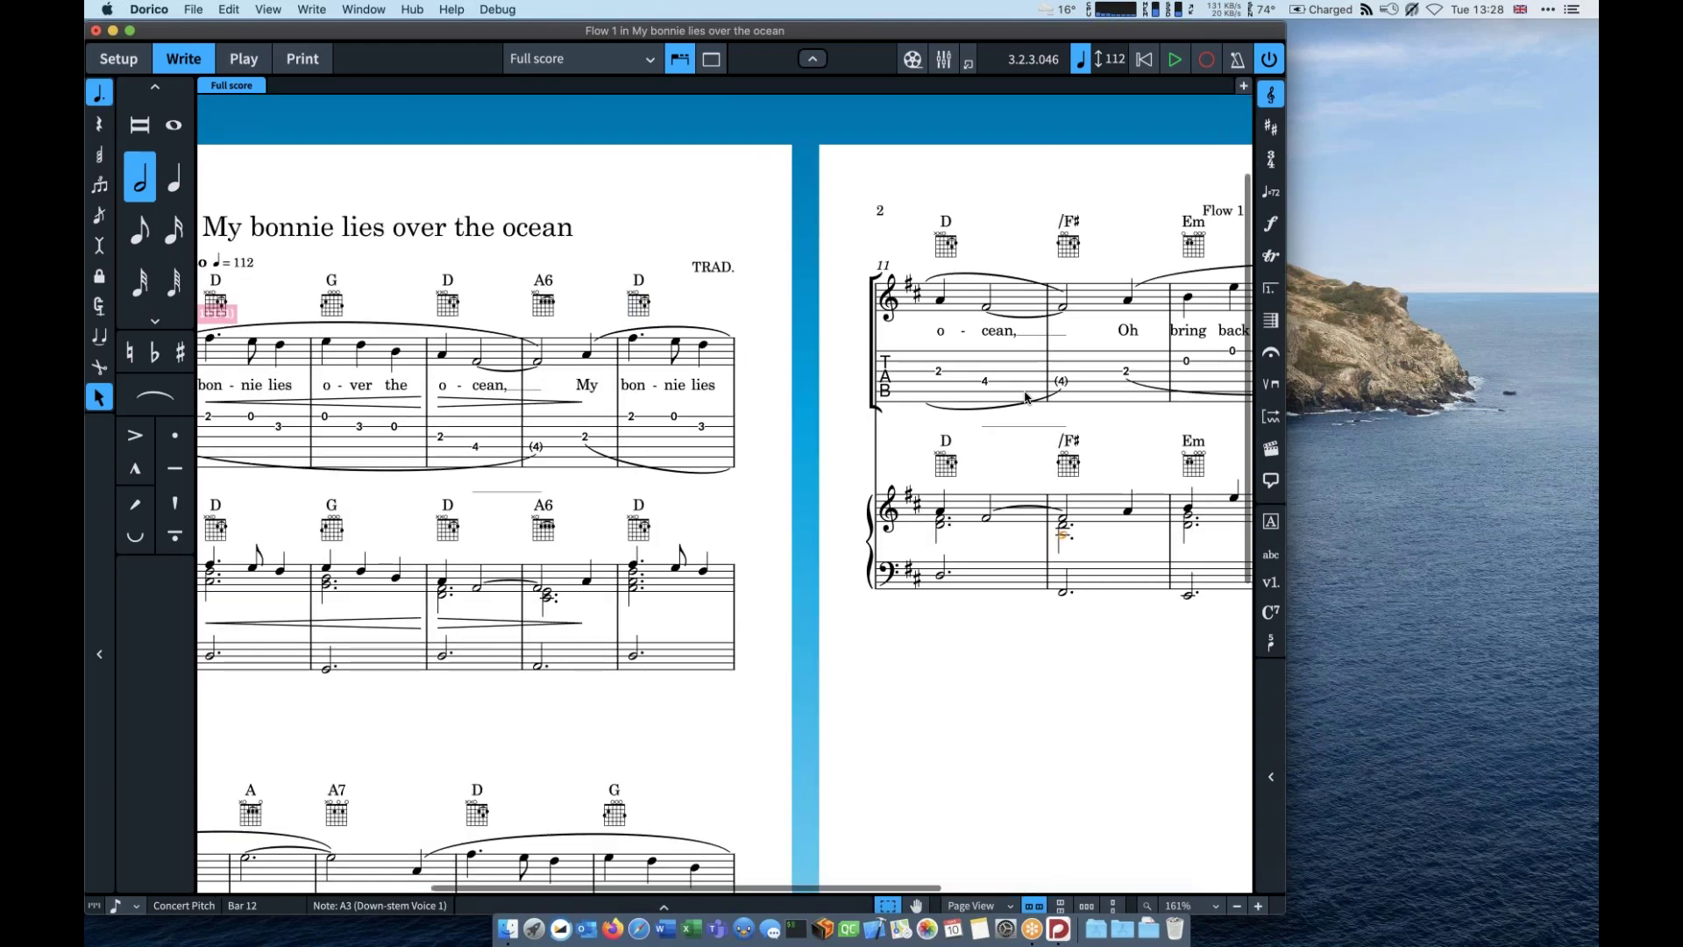
scroll(1026, 396, "left", 4)
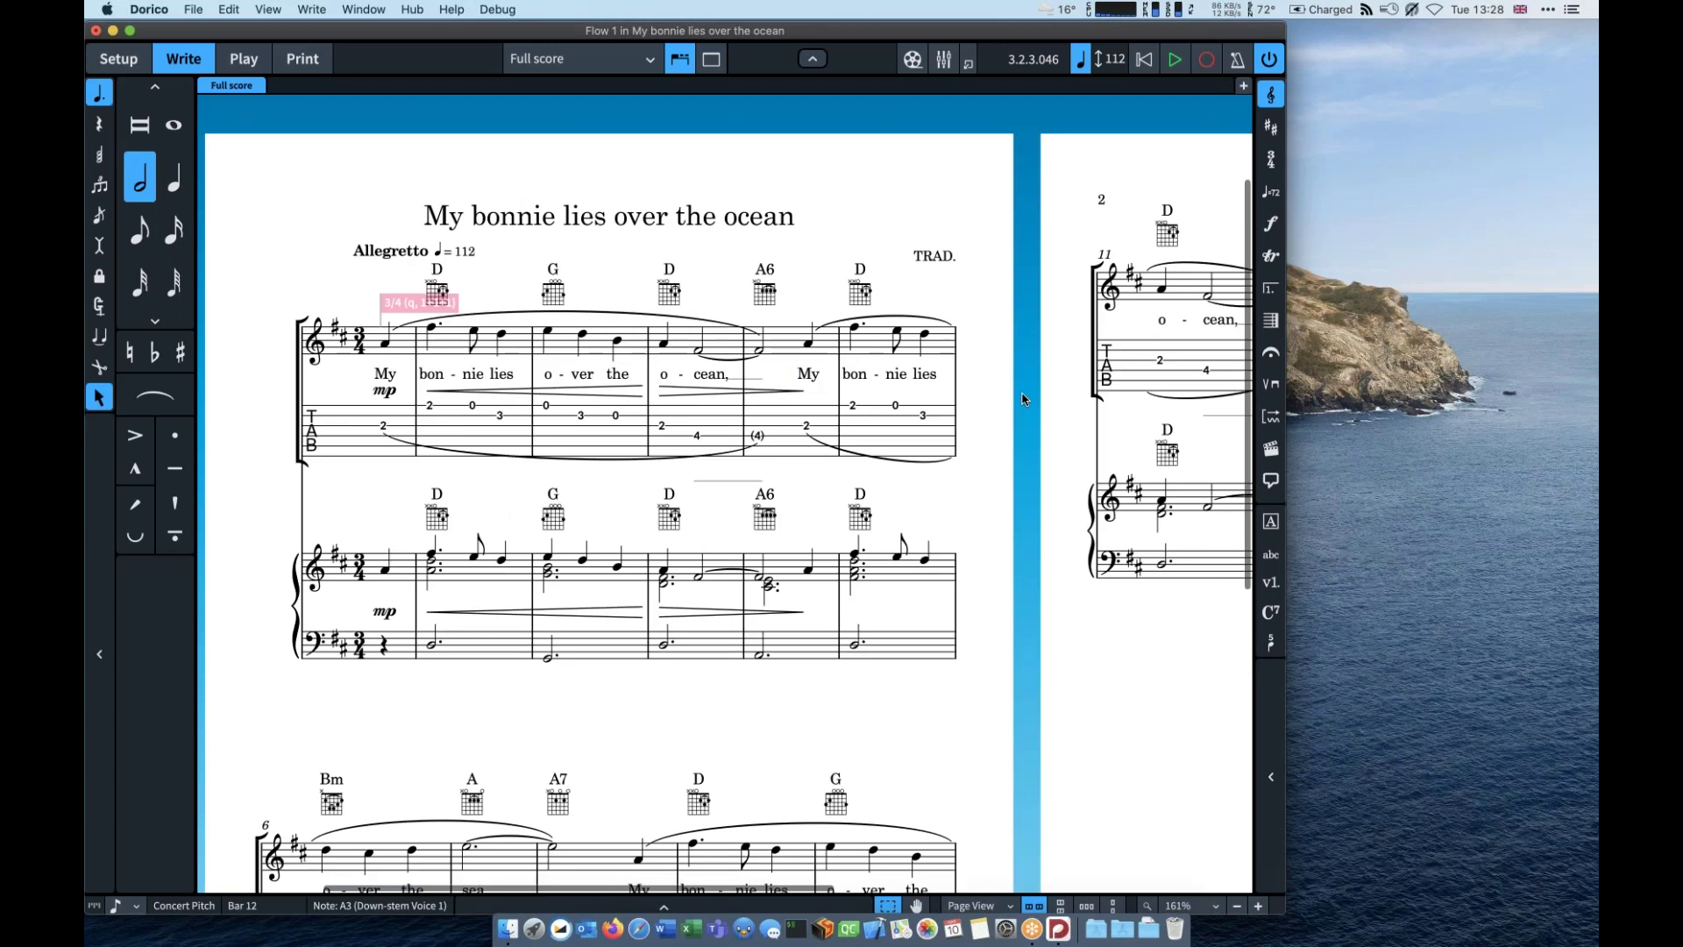
left_click(128, 65)
right_click(199, 130)
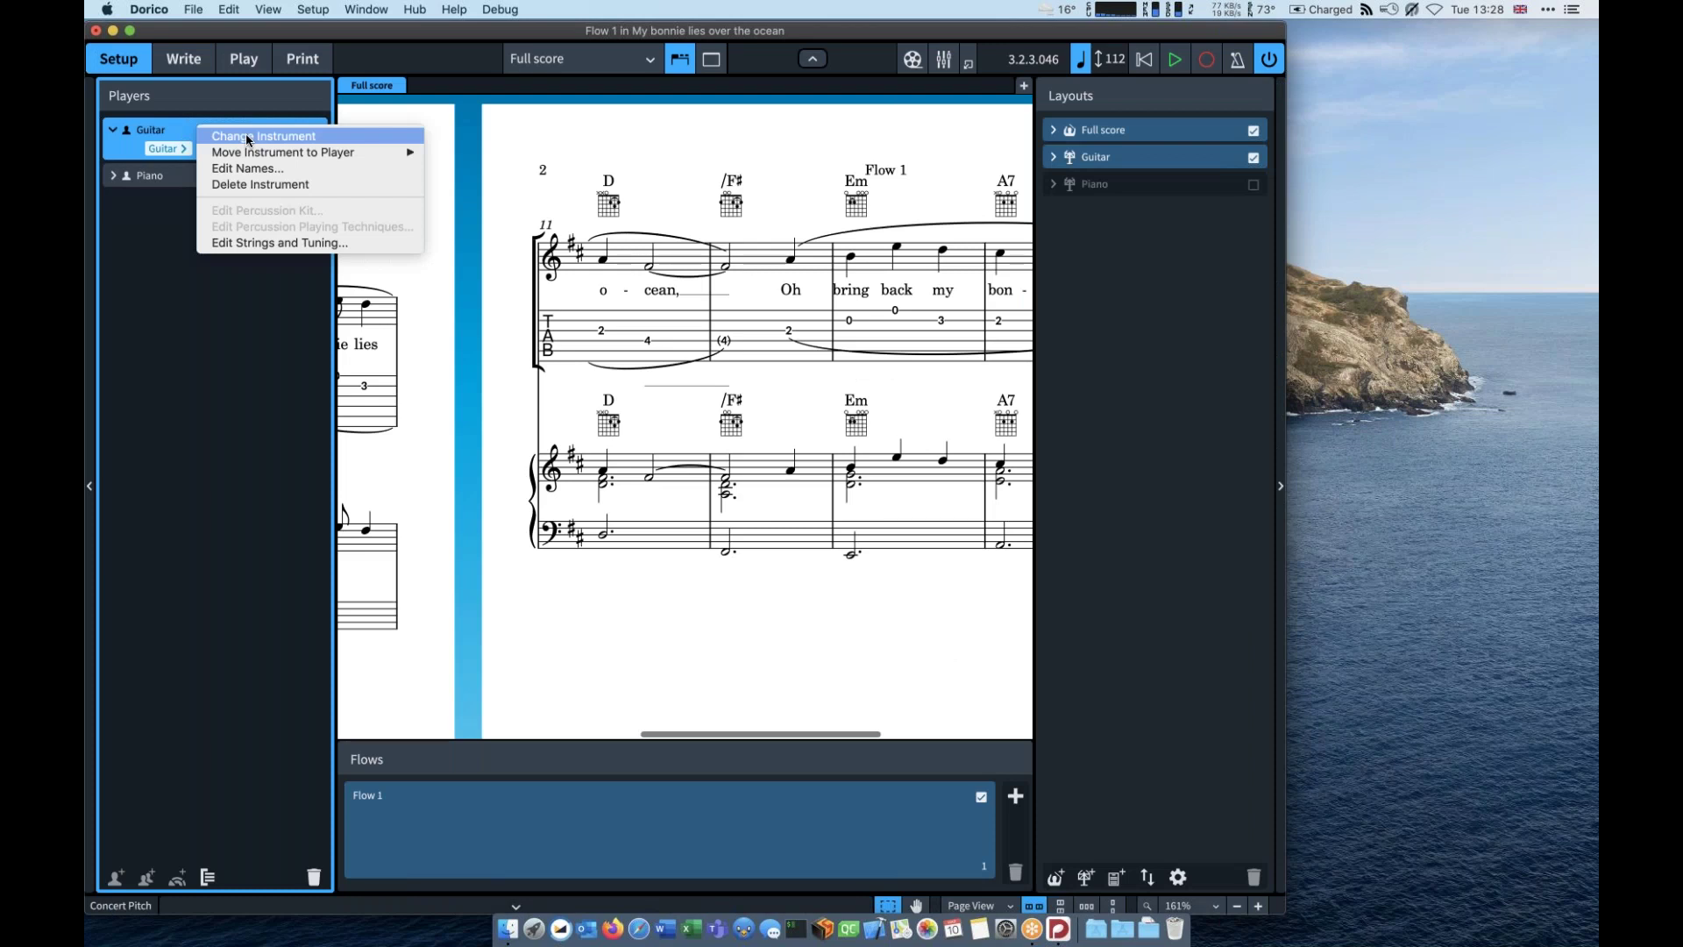
left_click(247, 141)
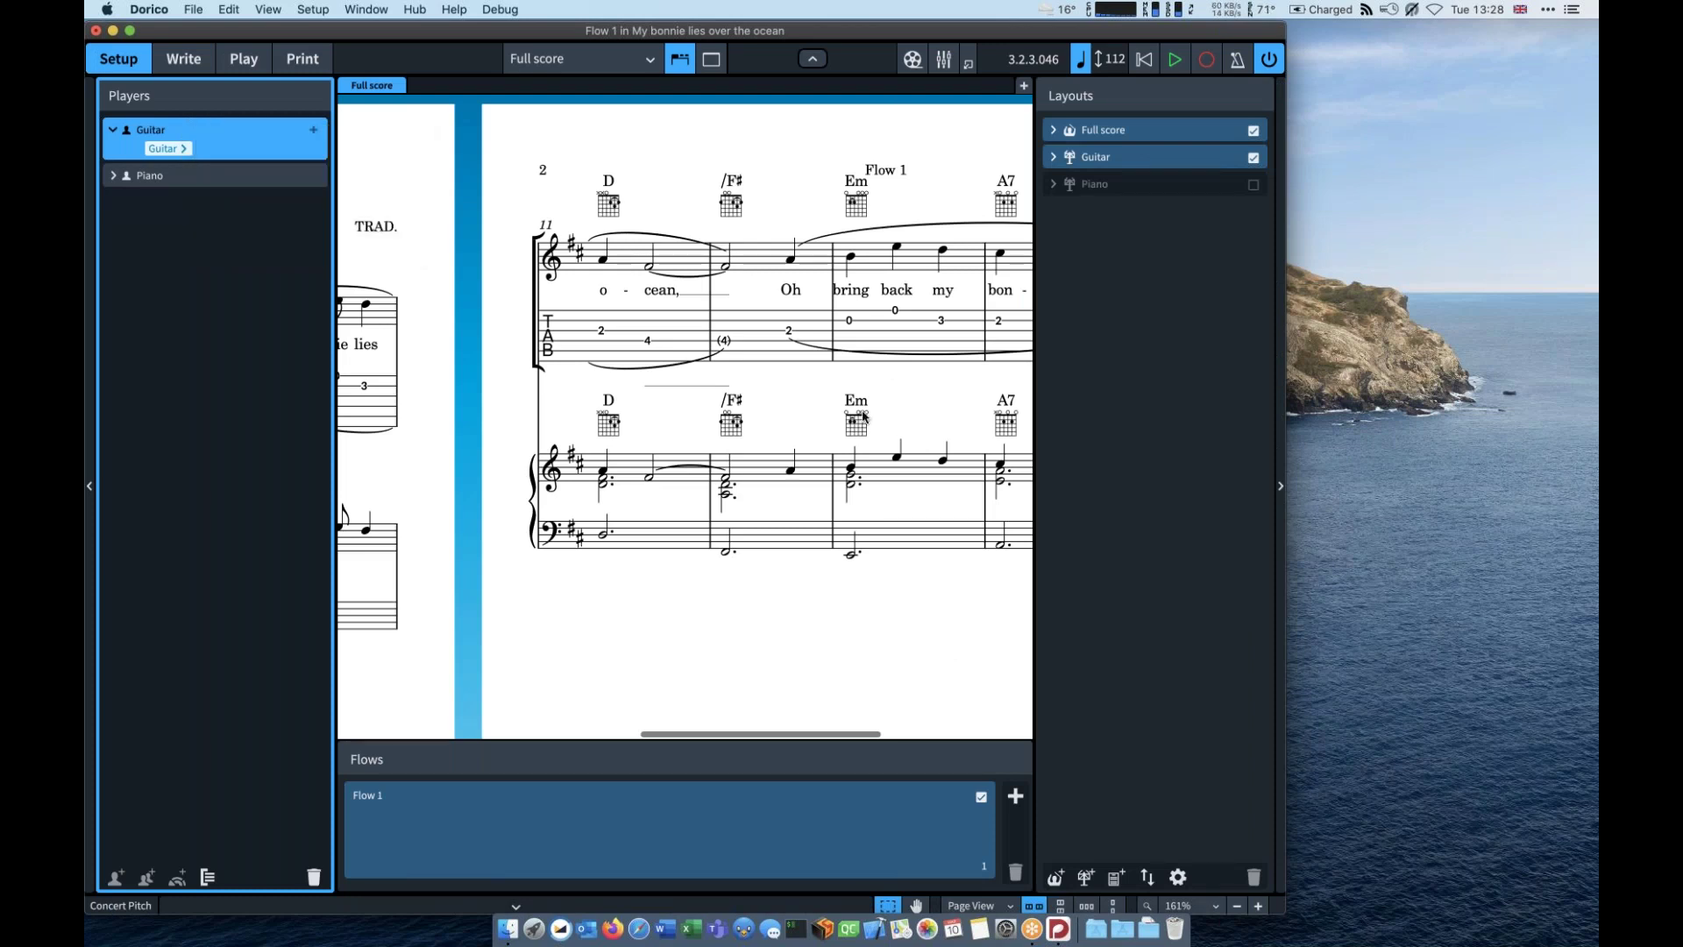
key("super+2")
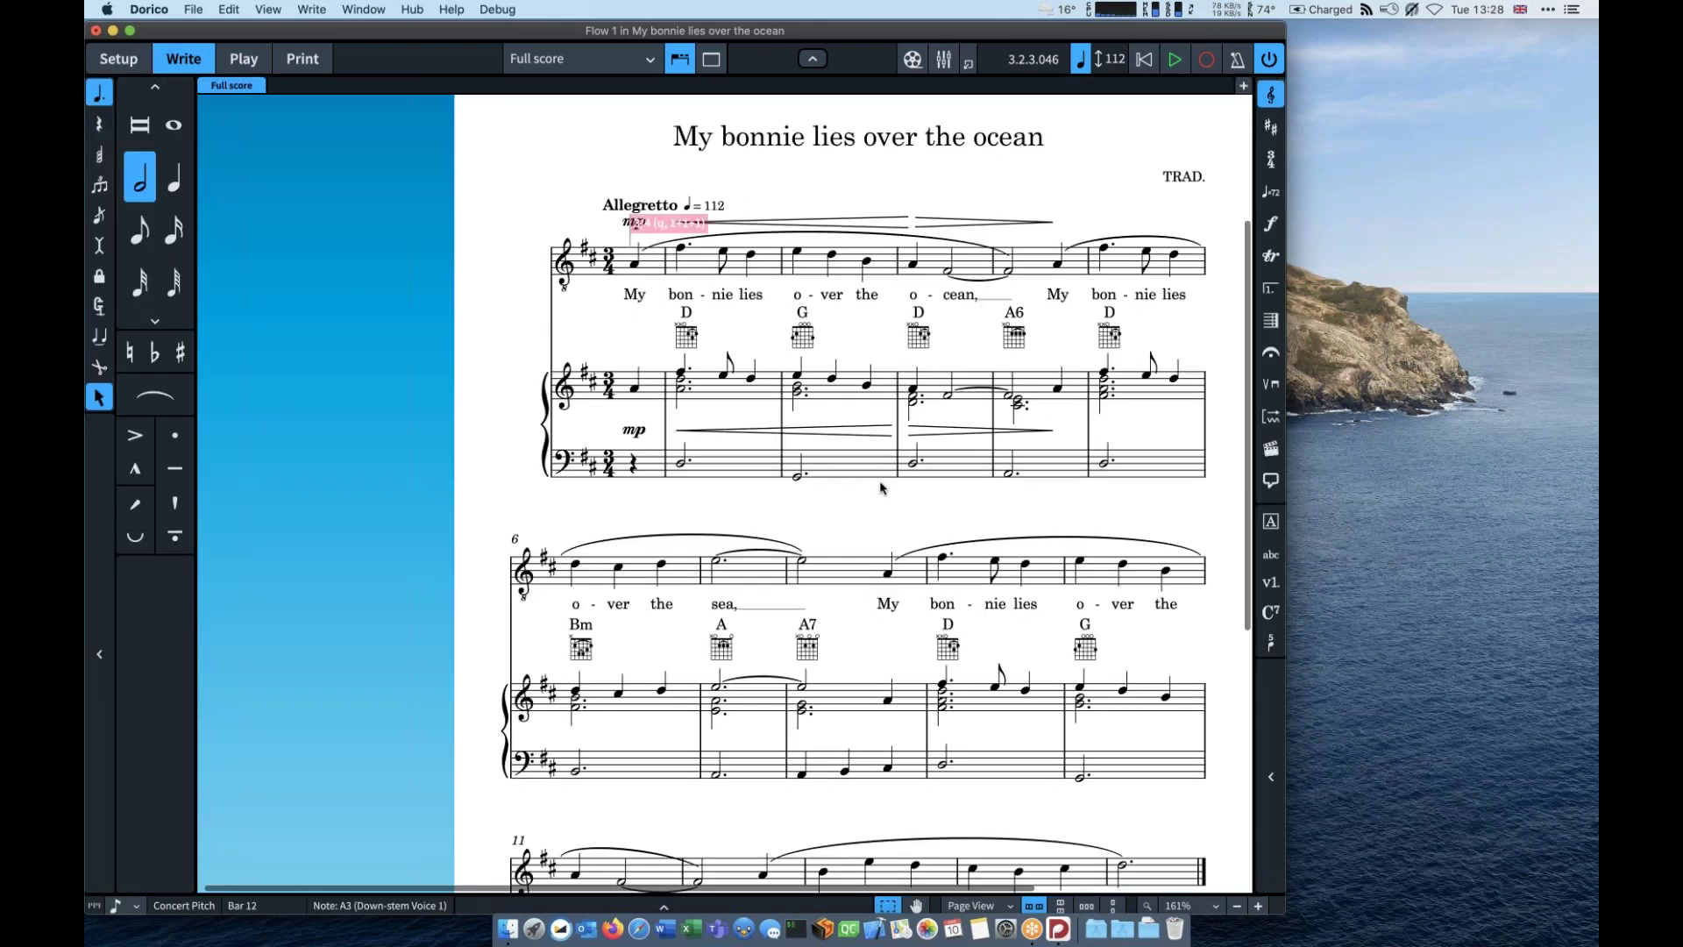
scroll(882, 489, "right", 5)
scroll(883, 488, "up", 1)
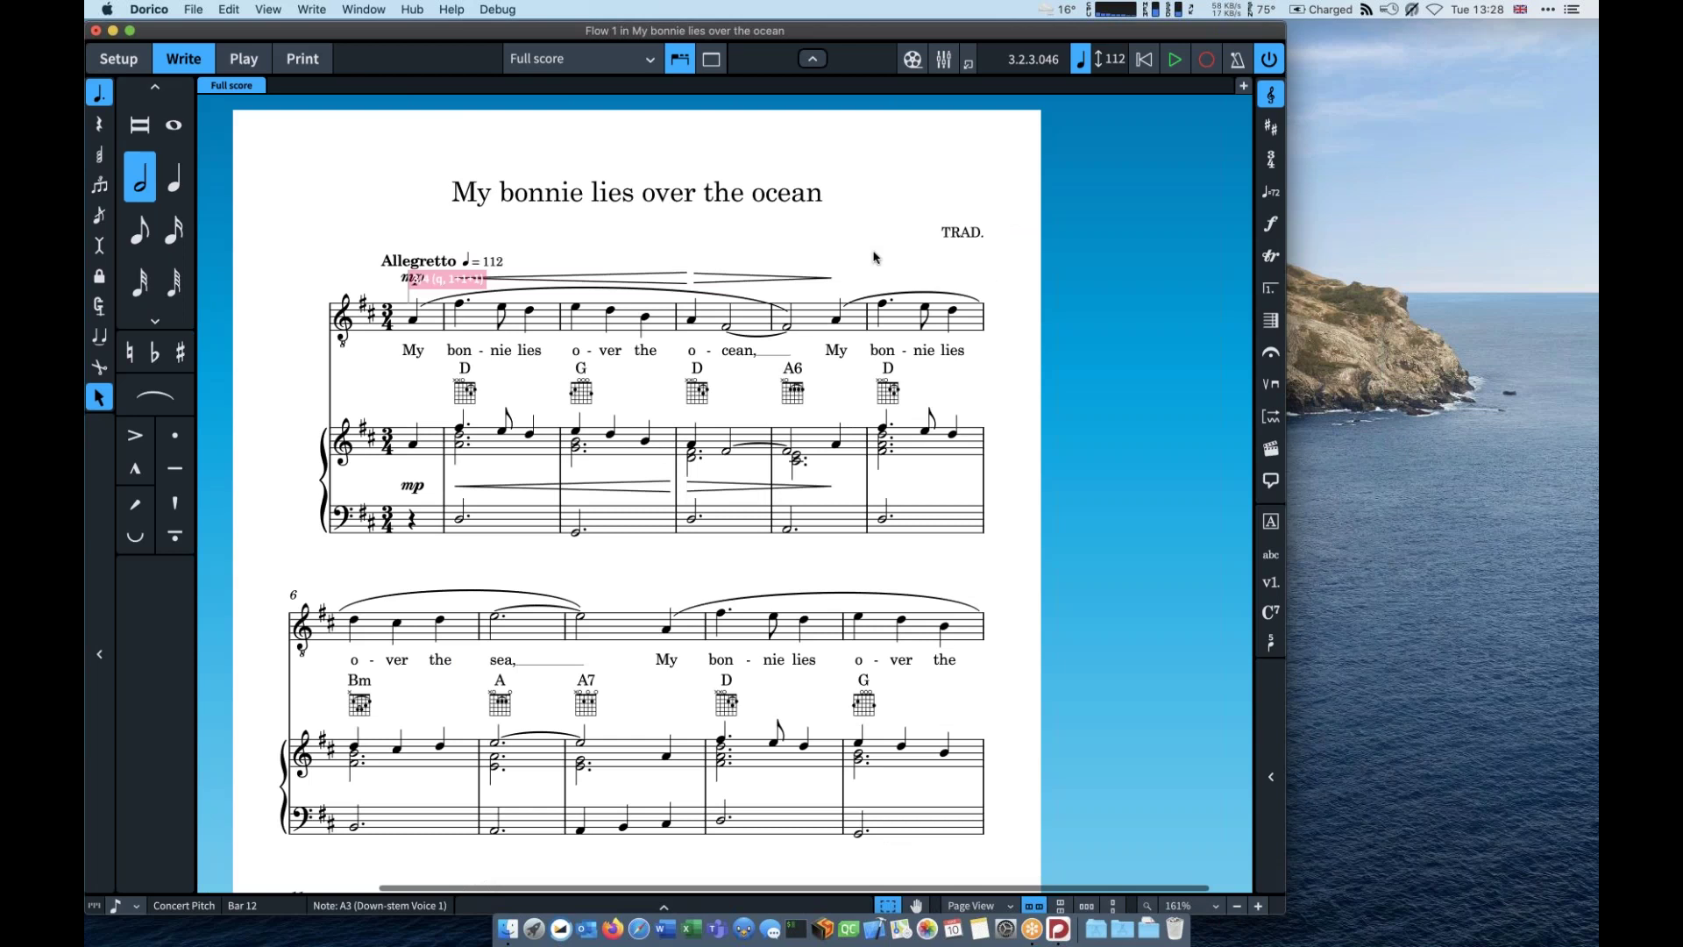
Step: Save the project to the Desktop as my-bonnie
key("super+s")
type("my-bon")
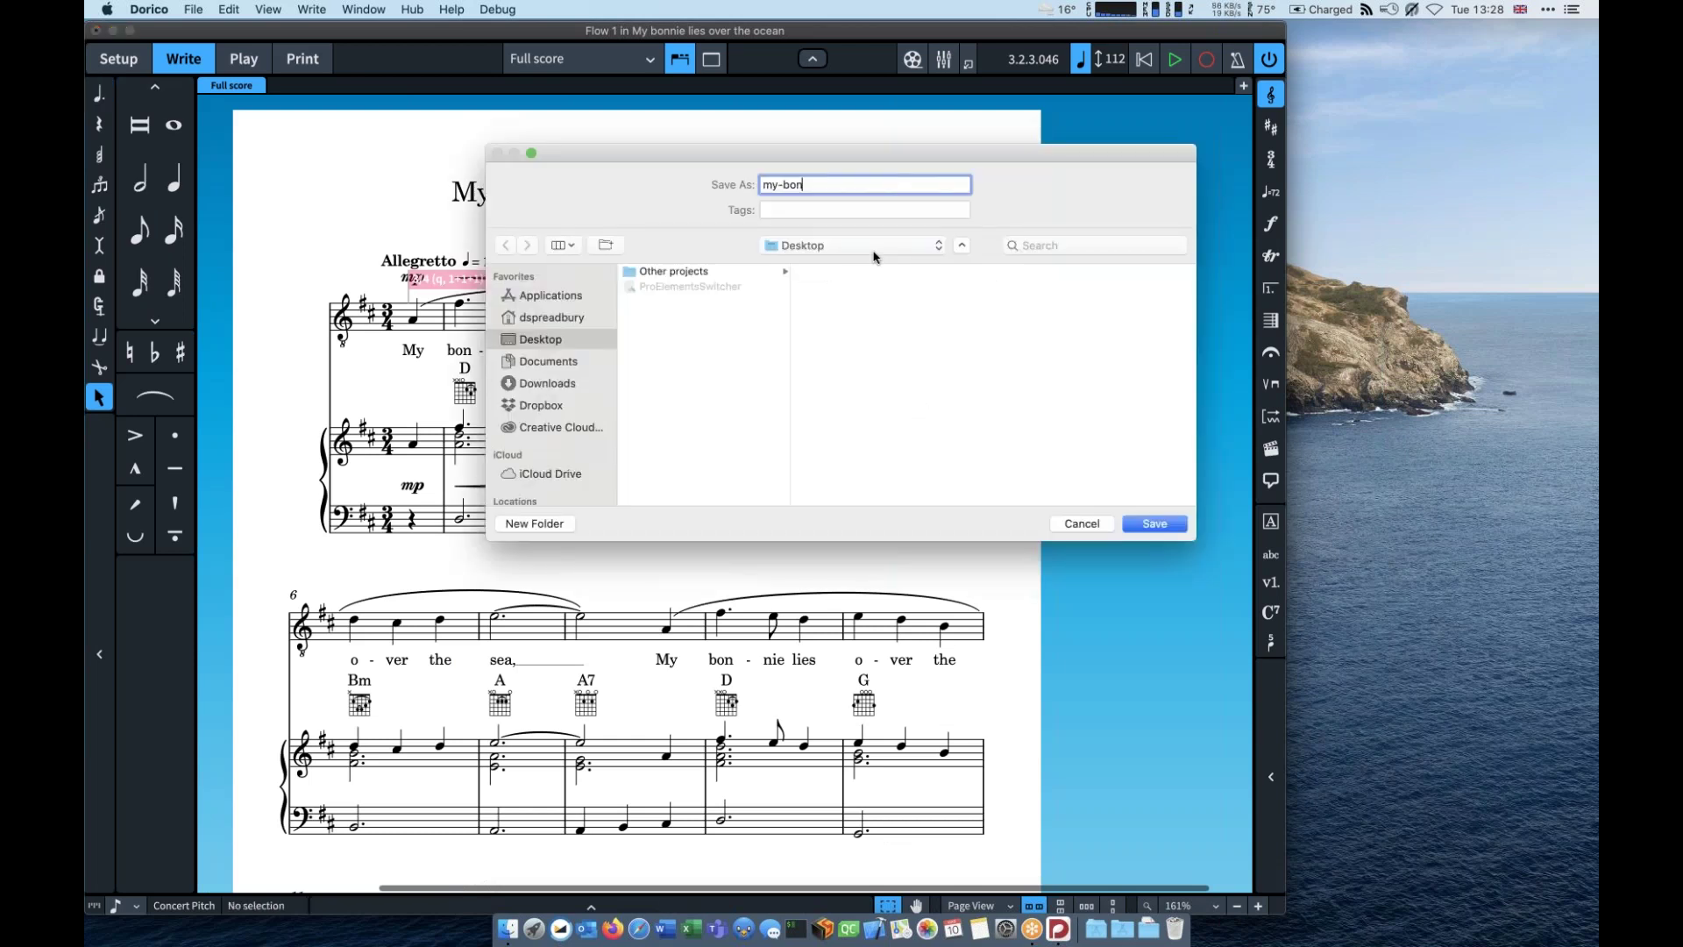
left_click(1154, 524)
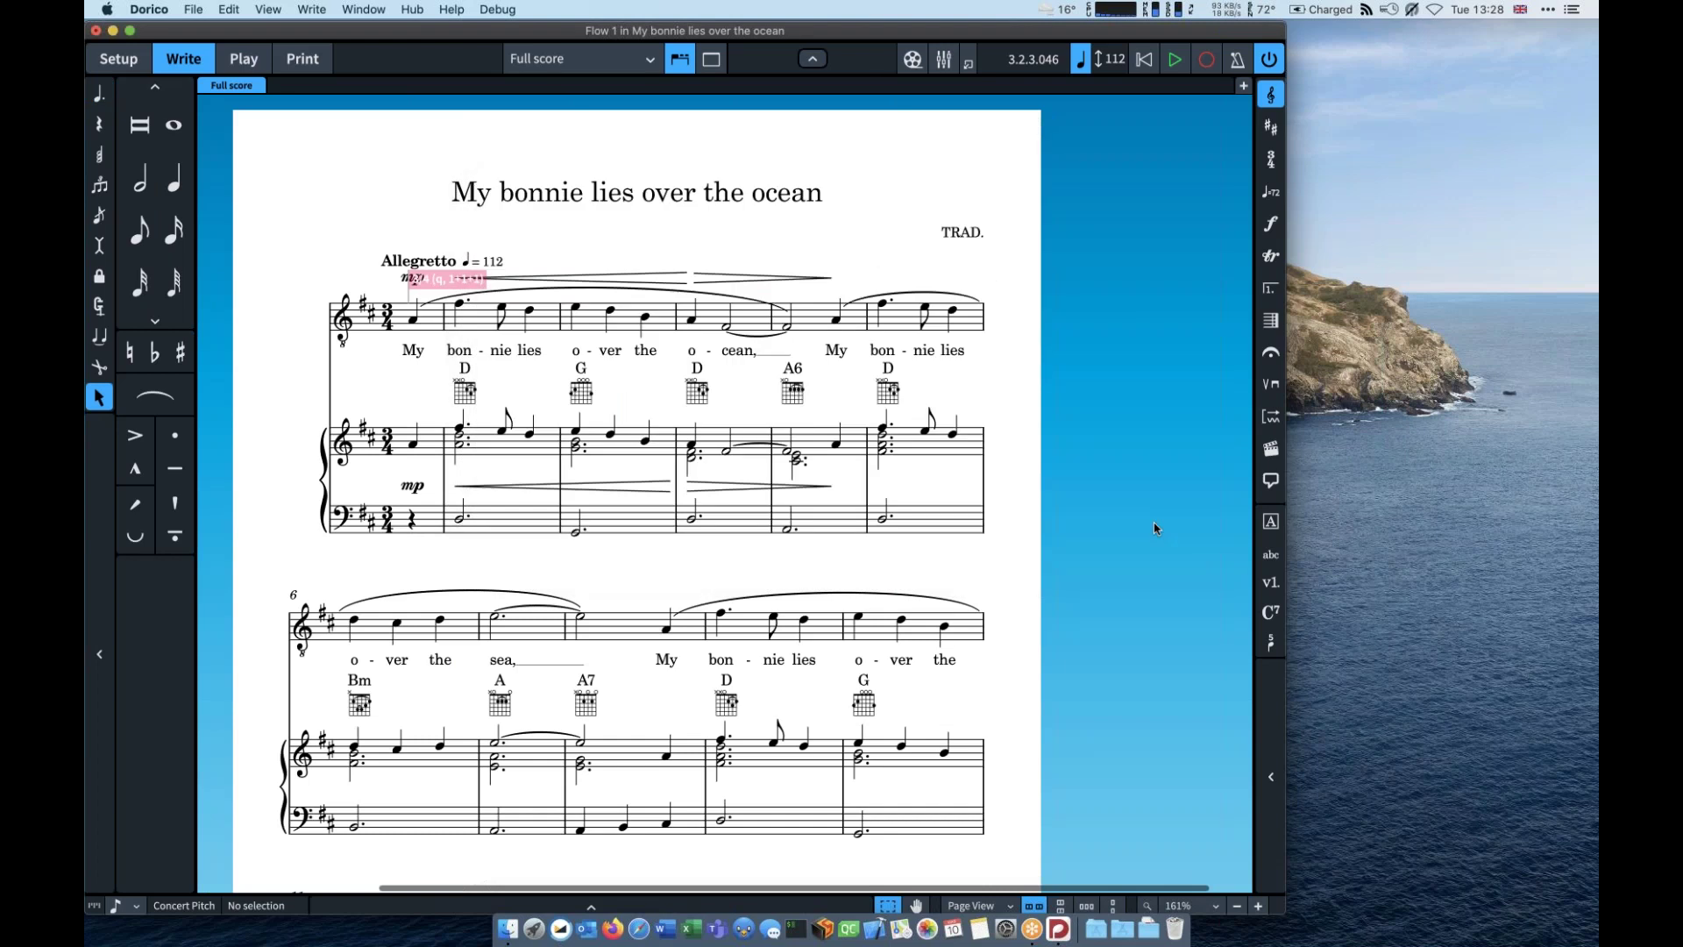
scroll(925, 180, "up", 1)
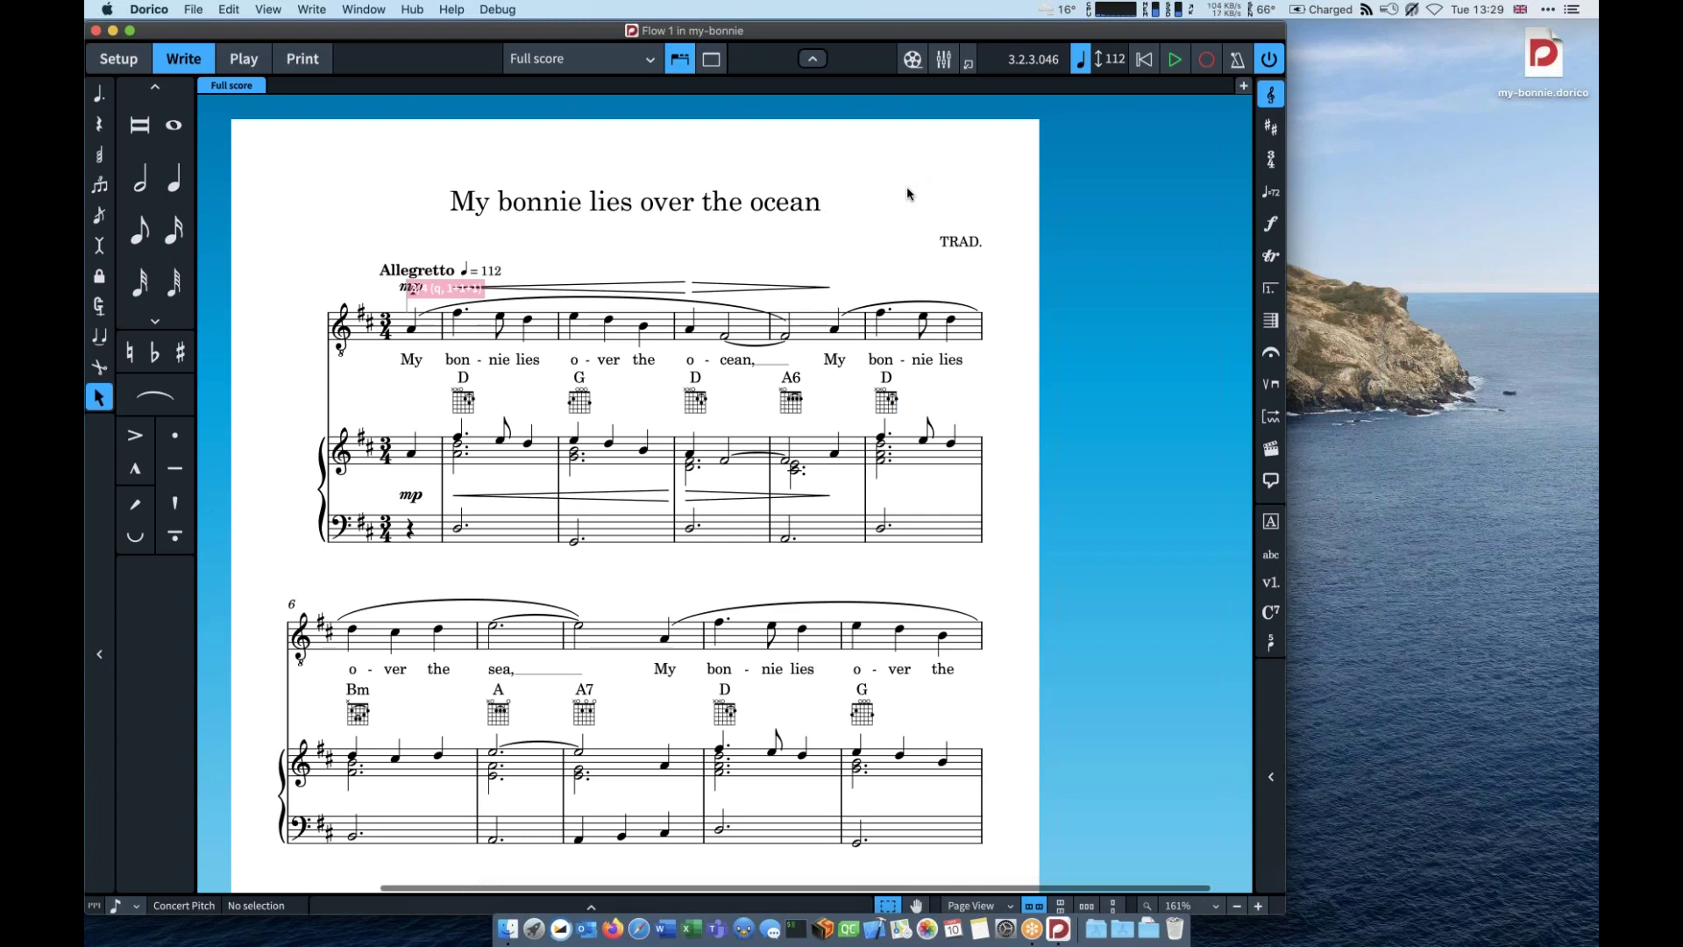
Step: Close the project, quit Dorico and run ProElementsSwitcher from the desktop
key("super+w")
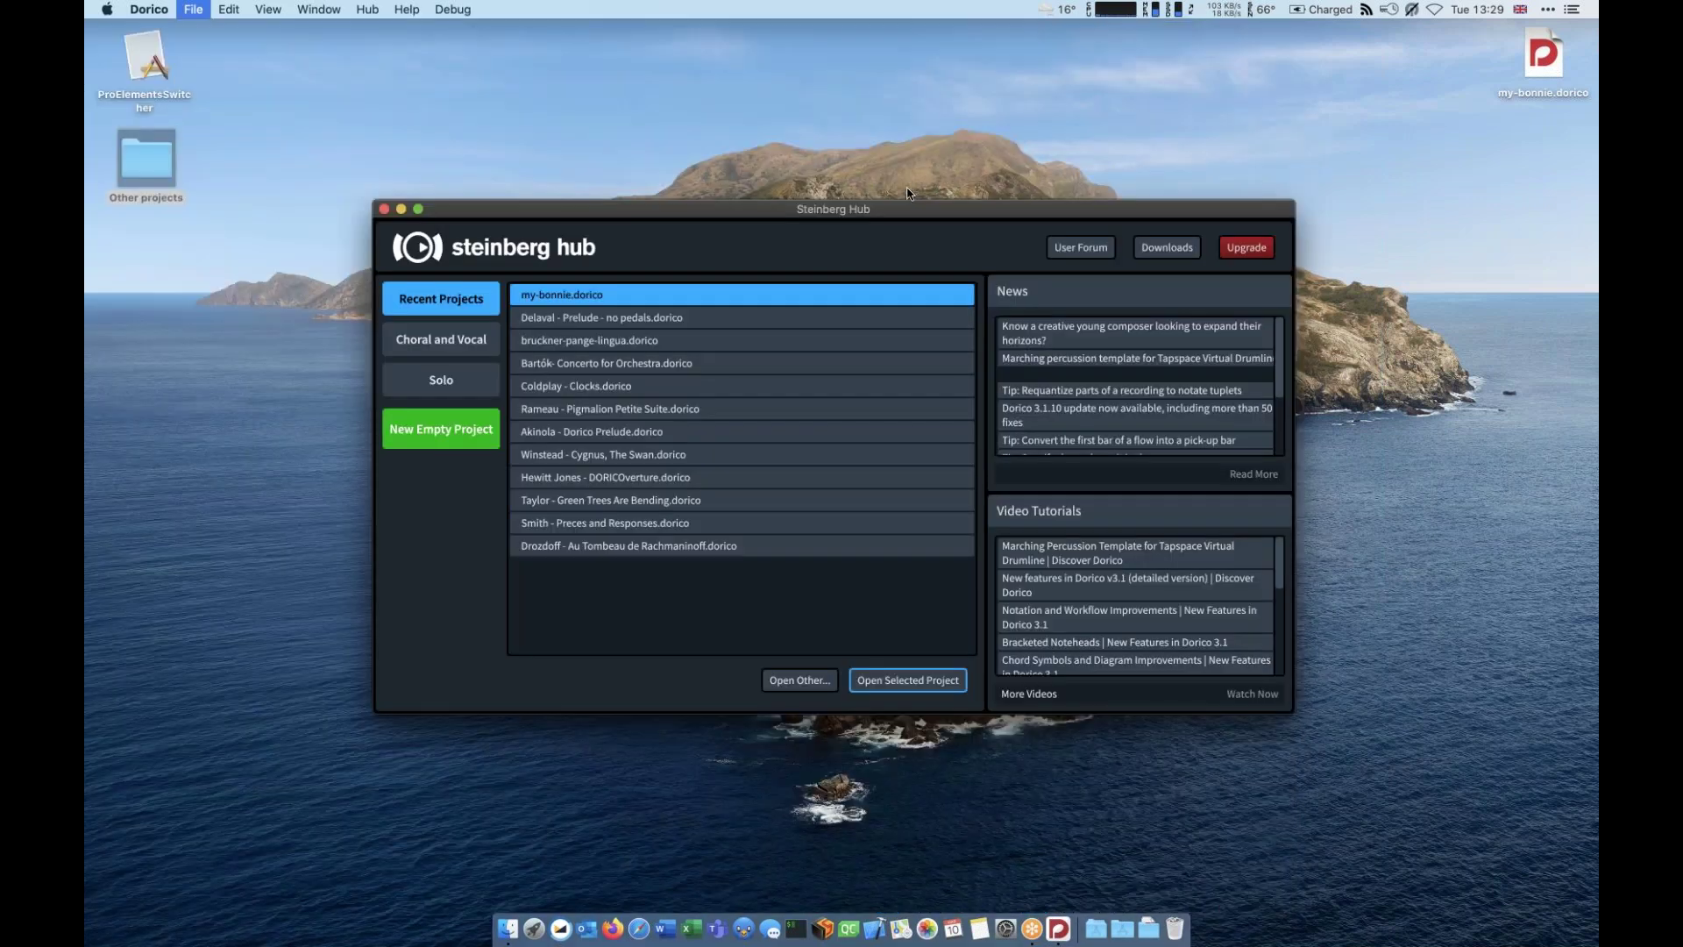
key("super+q")
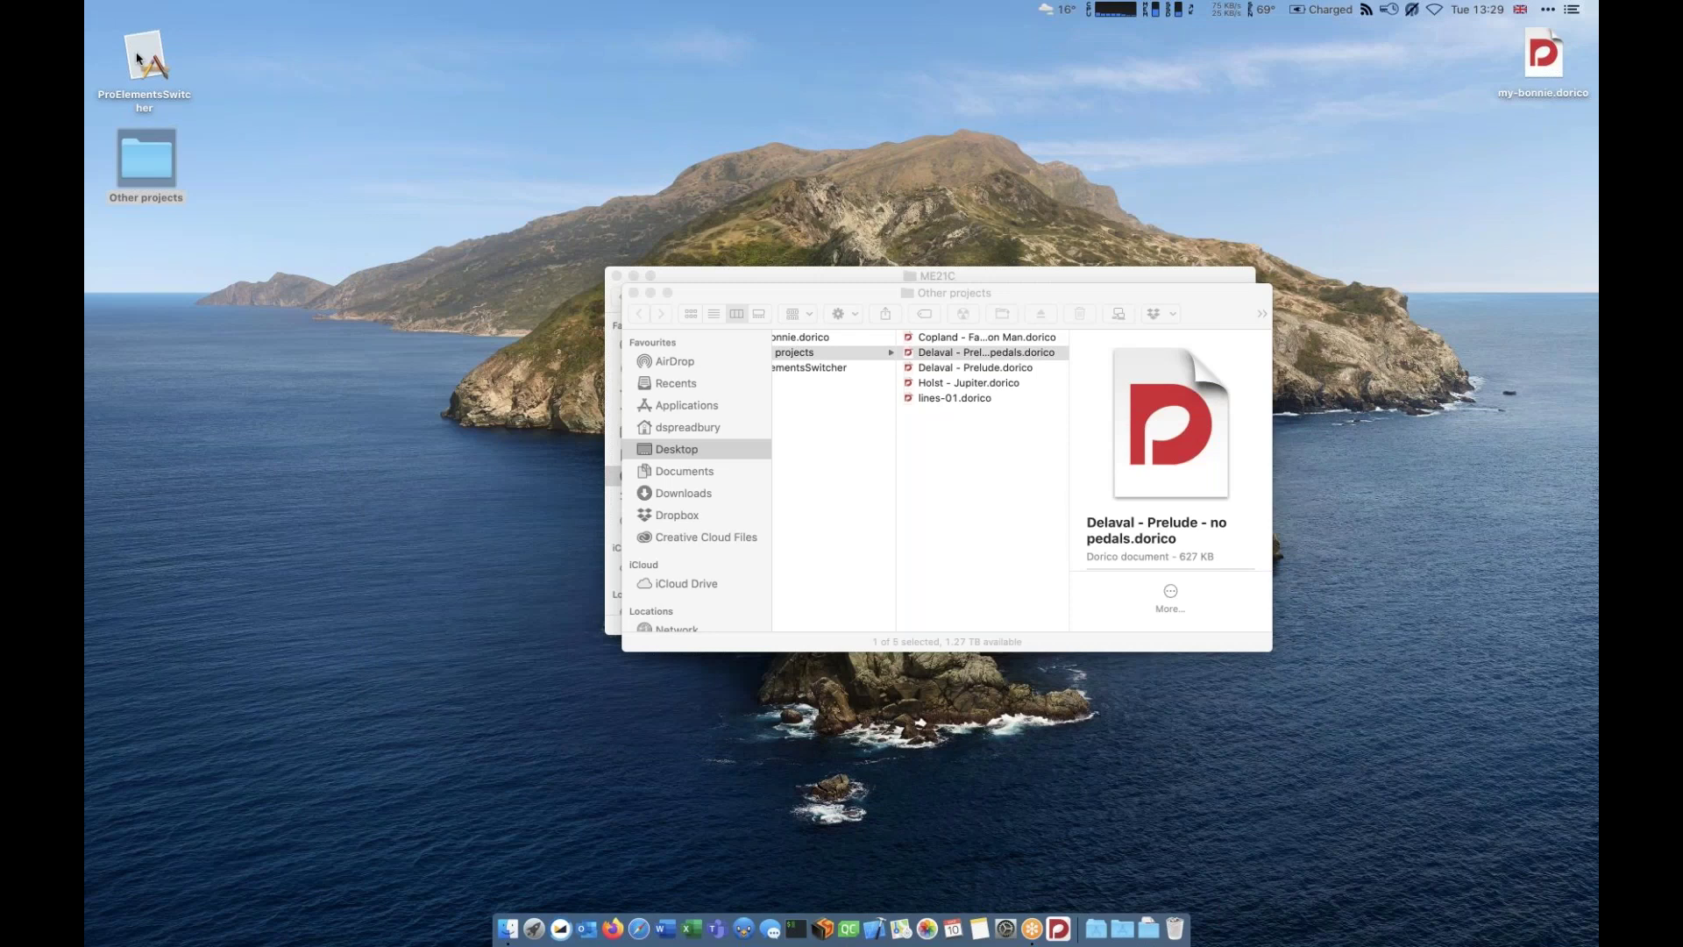
double_click(138, 59)
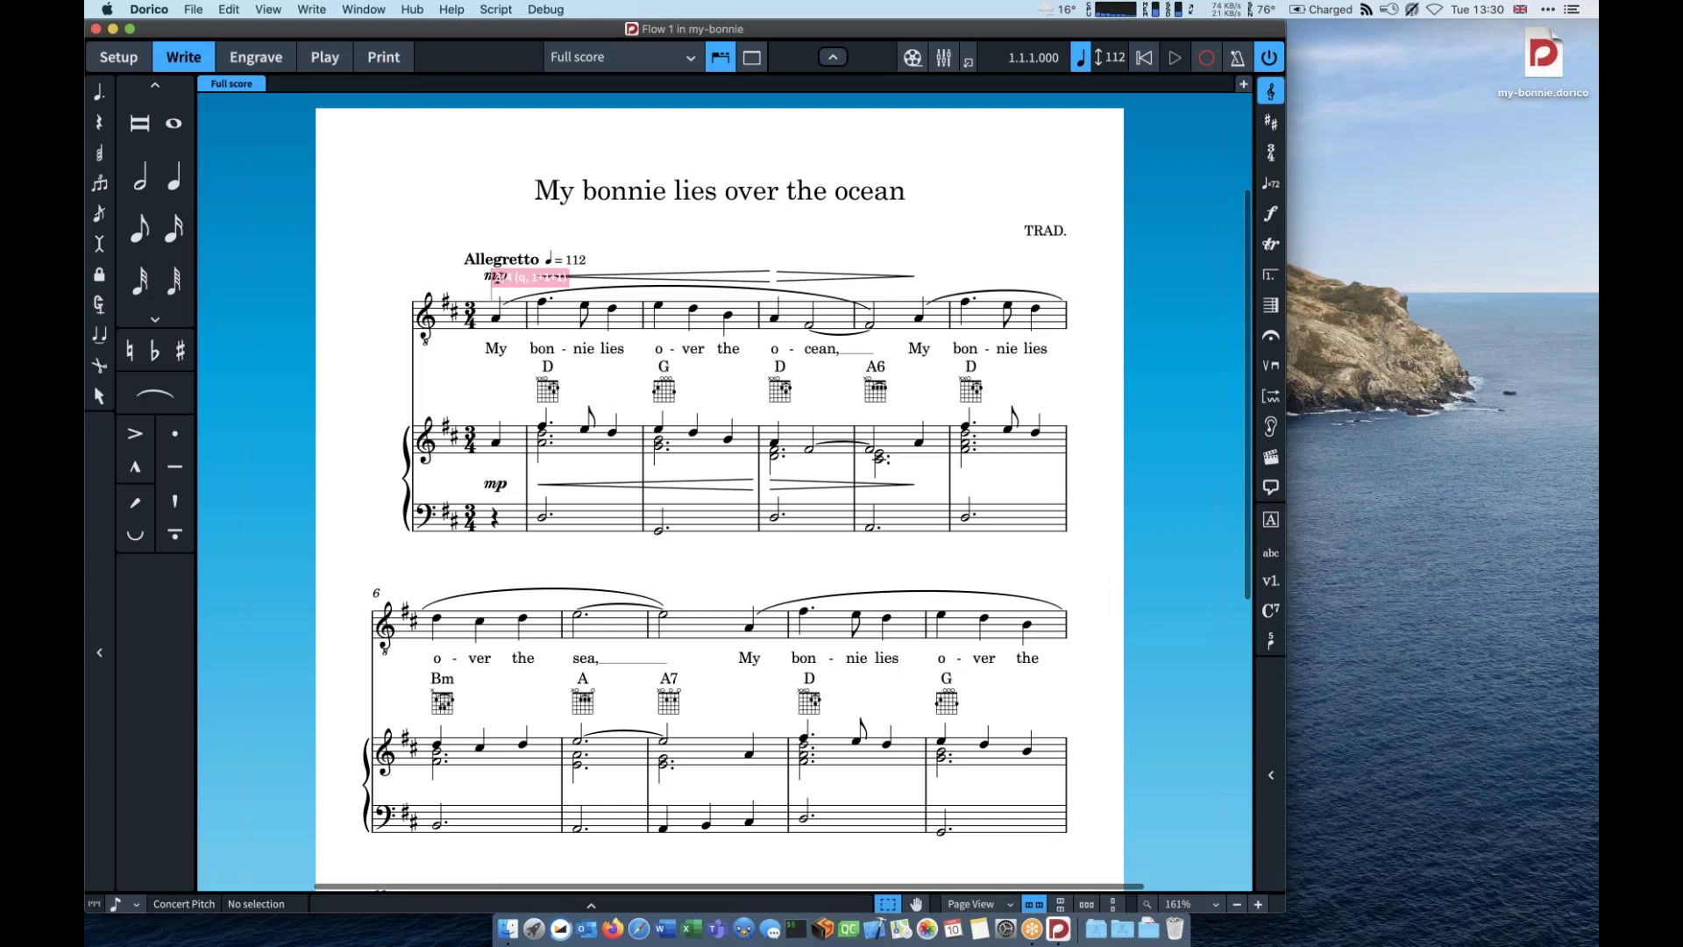
Step: In Setup mode, add three section players: Violin, Viola and Violoncello
key("super+1")
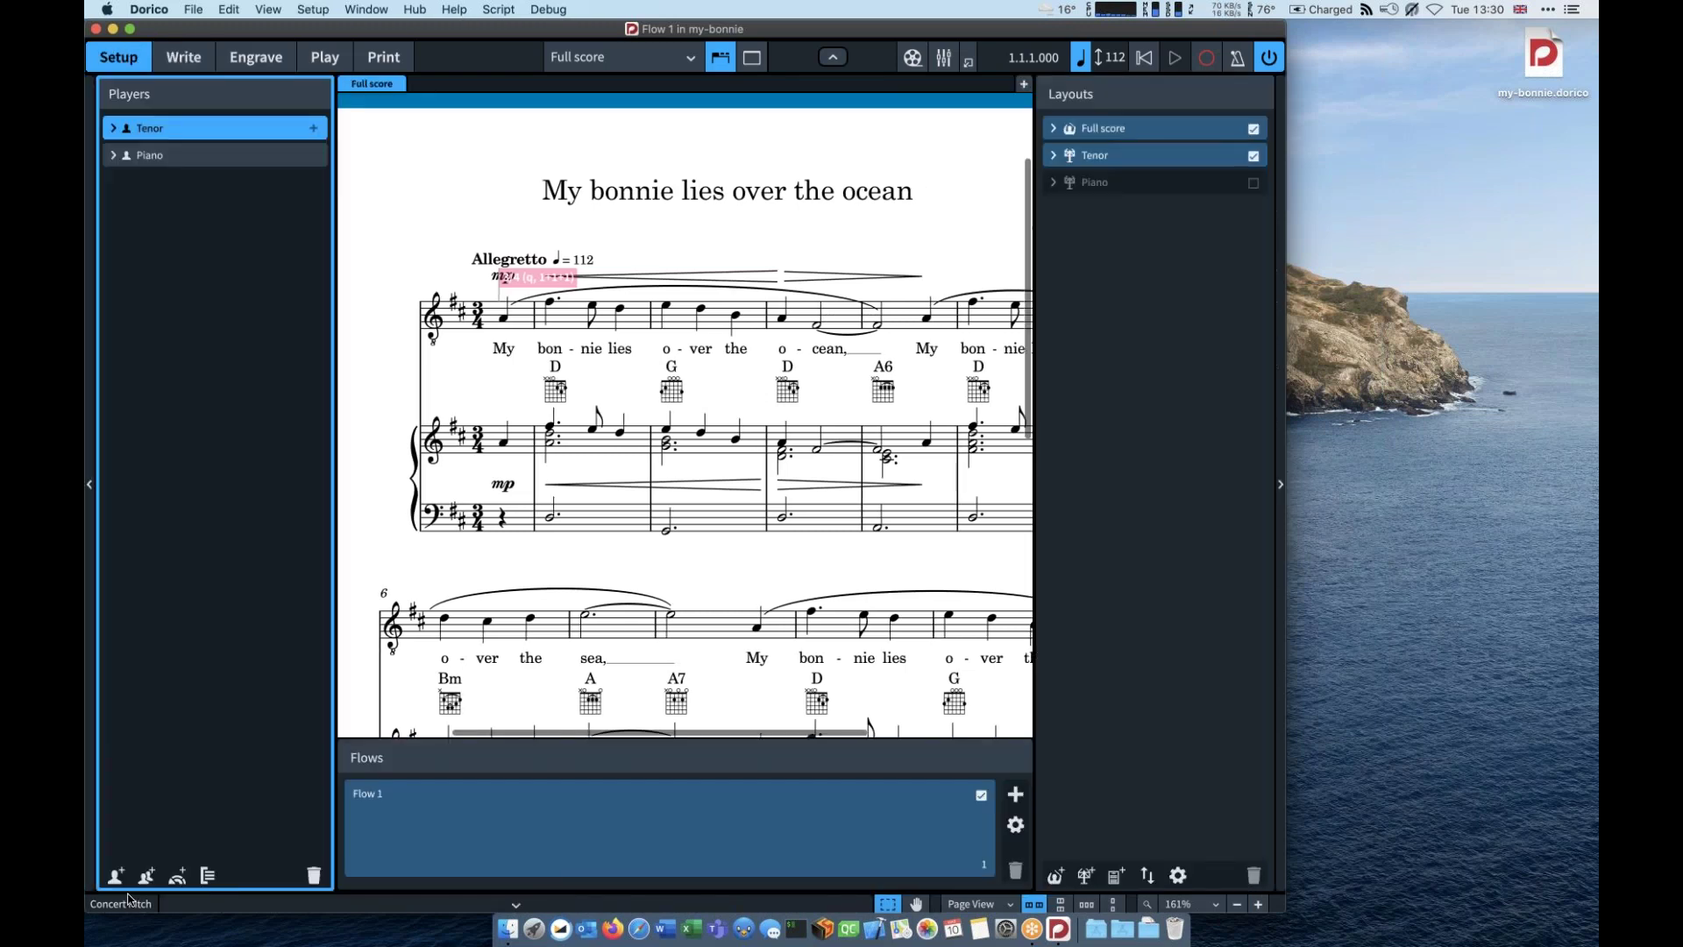
left_click(147, 874)
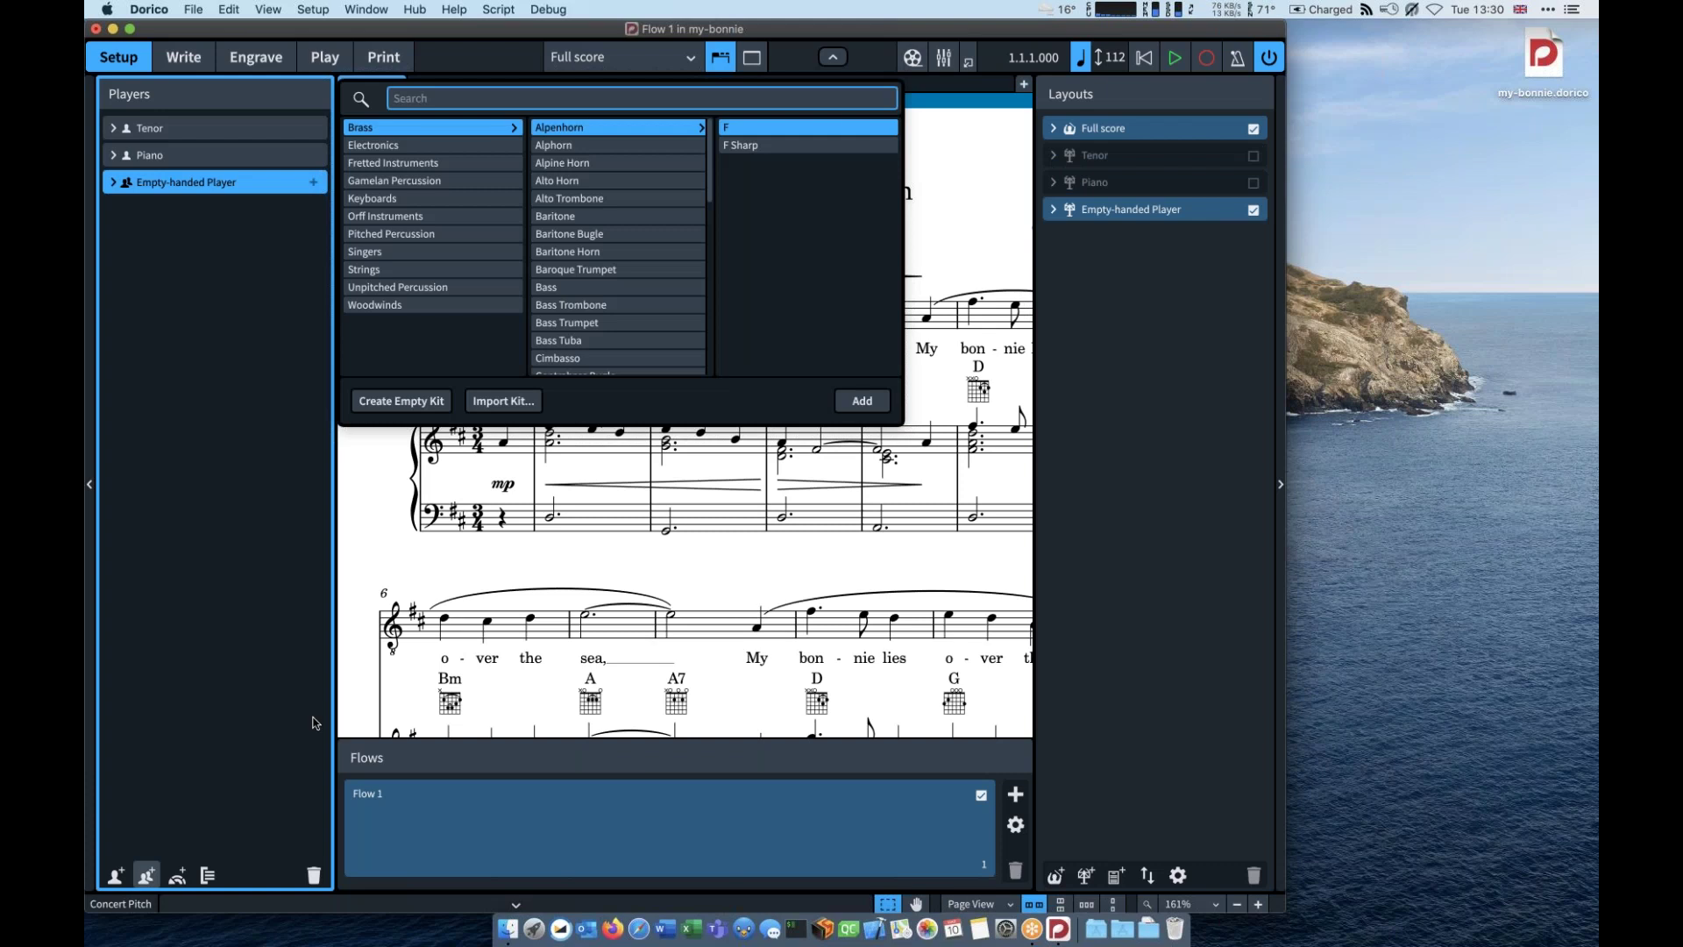
type("violin")
key("Return")
left_click(146, 875)
type("viola")
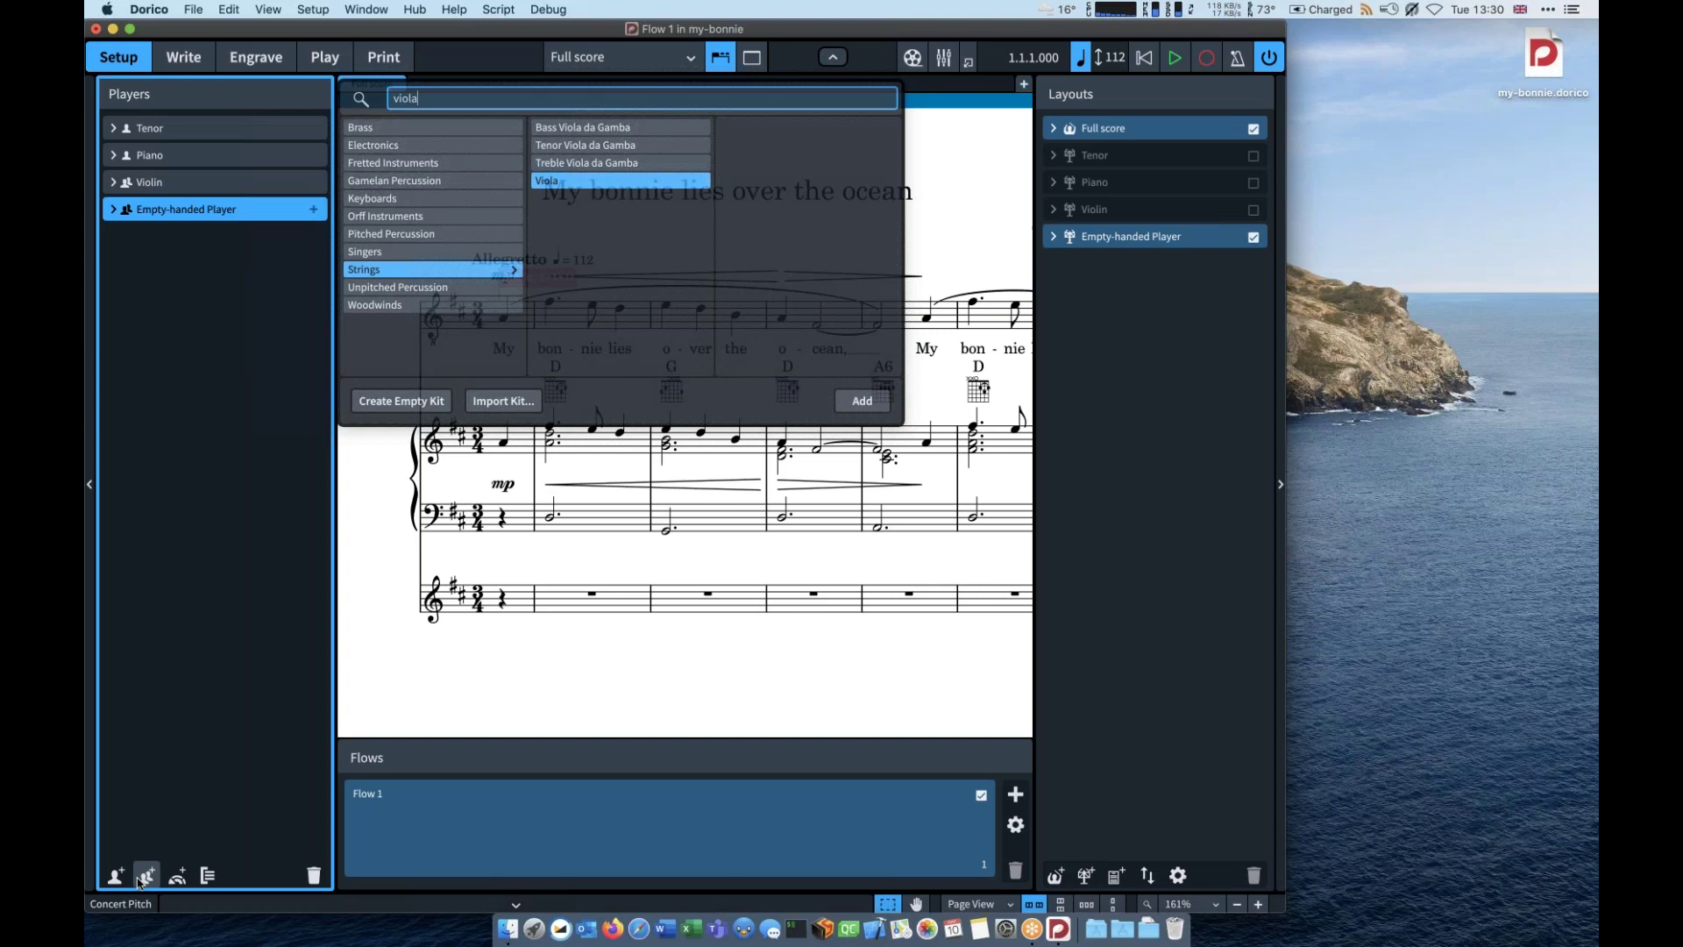
key("Return")
left_click(138, 879)
type("cello")
key("Return")
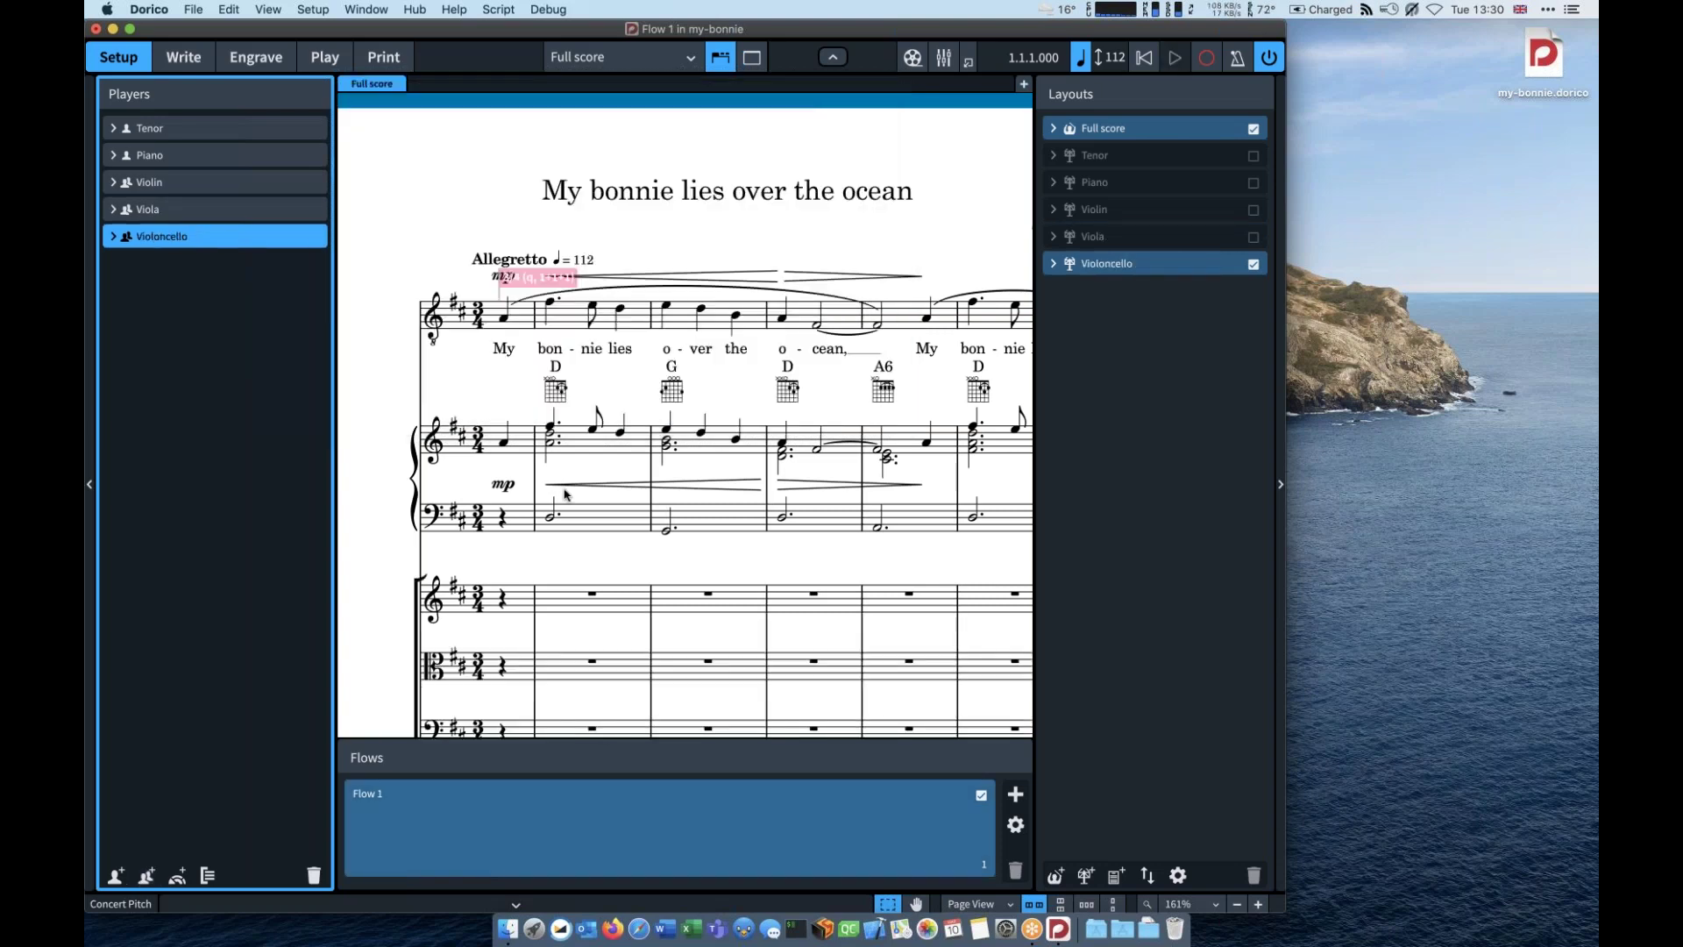
Step: Reorder the players so that Piano comes below Violoncello
scroll(565, 495, "down", 3)
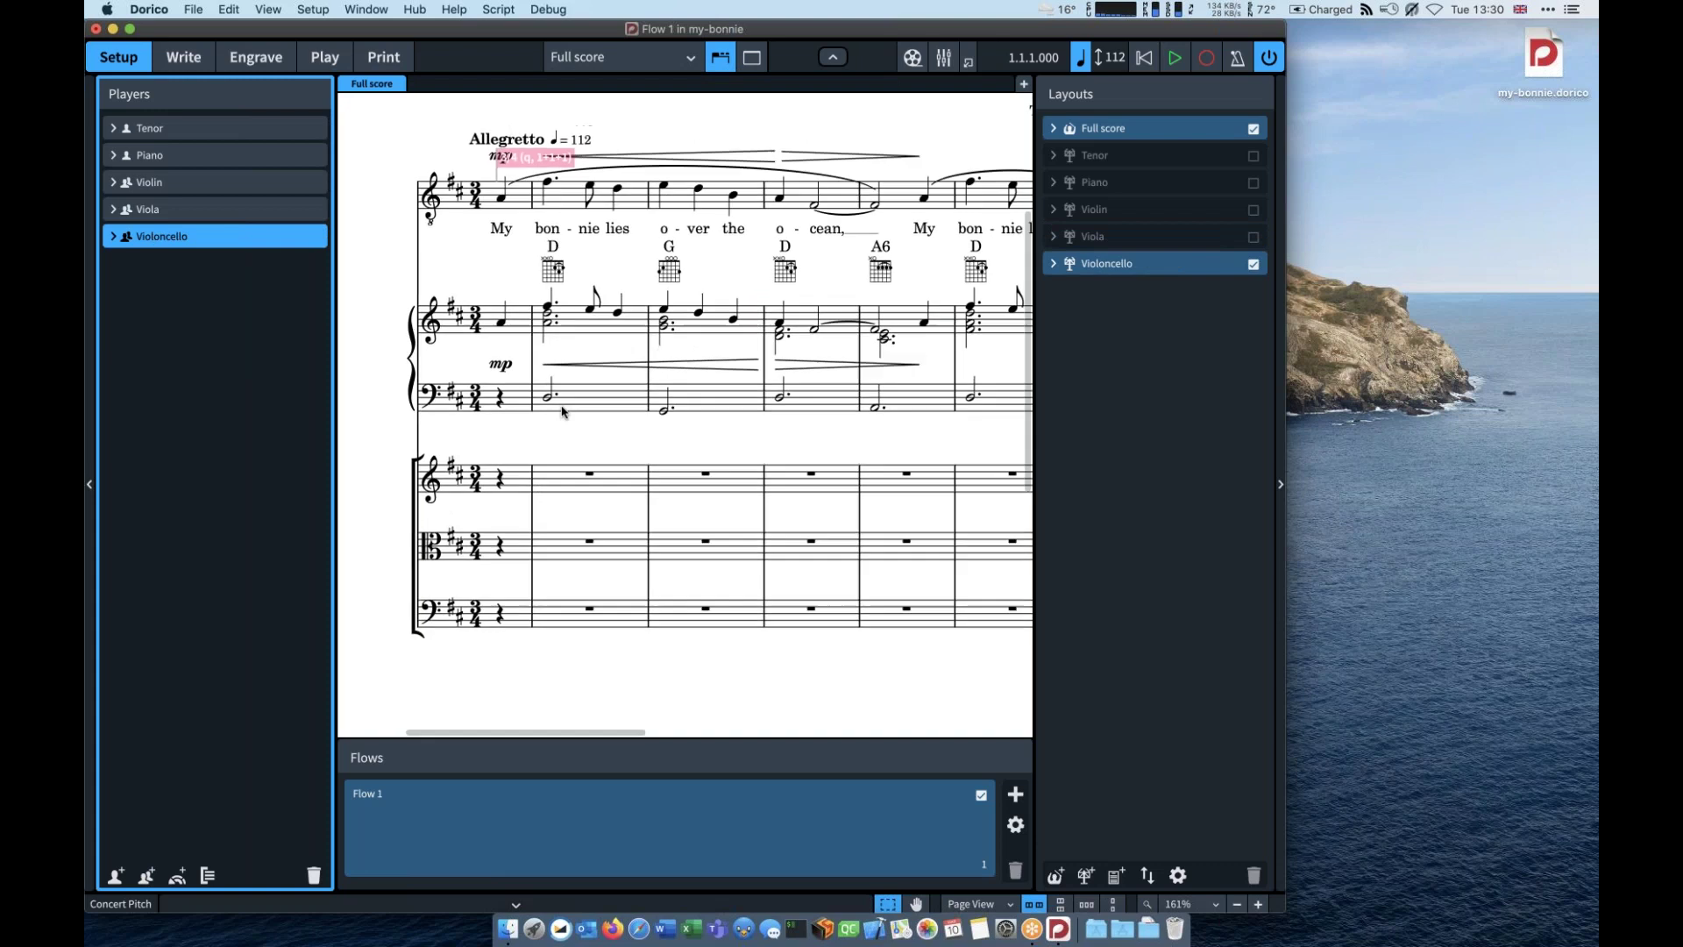
left_click_drag(158, 163, 176, 245)
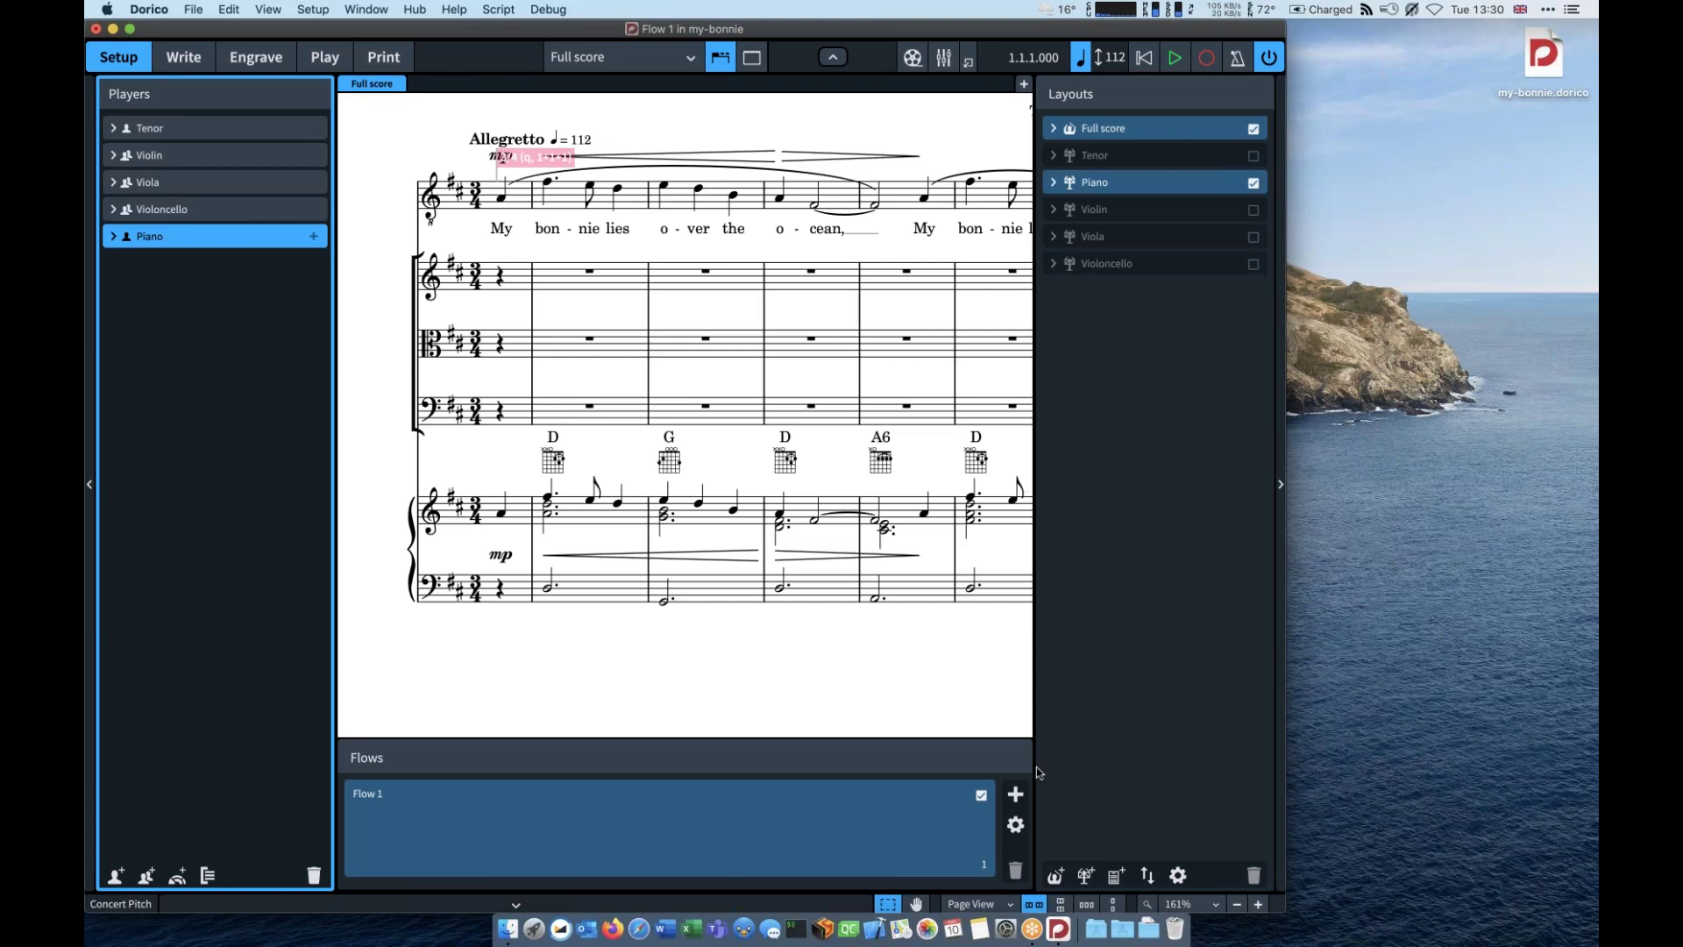
Step: In the full score's layout options, show full staff labels on the first system and abbreviated labels on subsequent systems
key("super+shift+l")
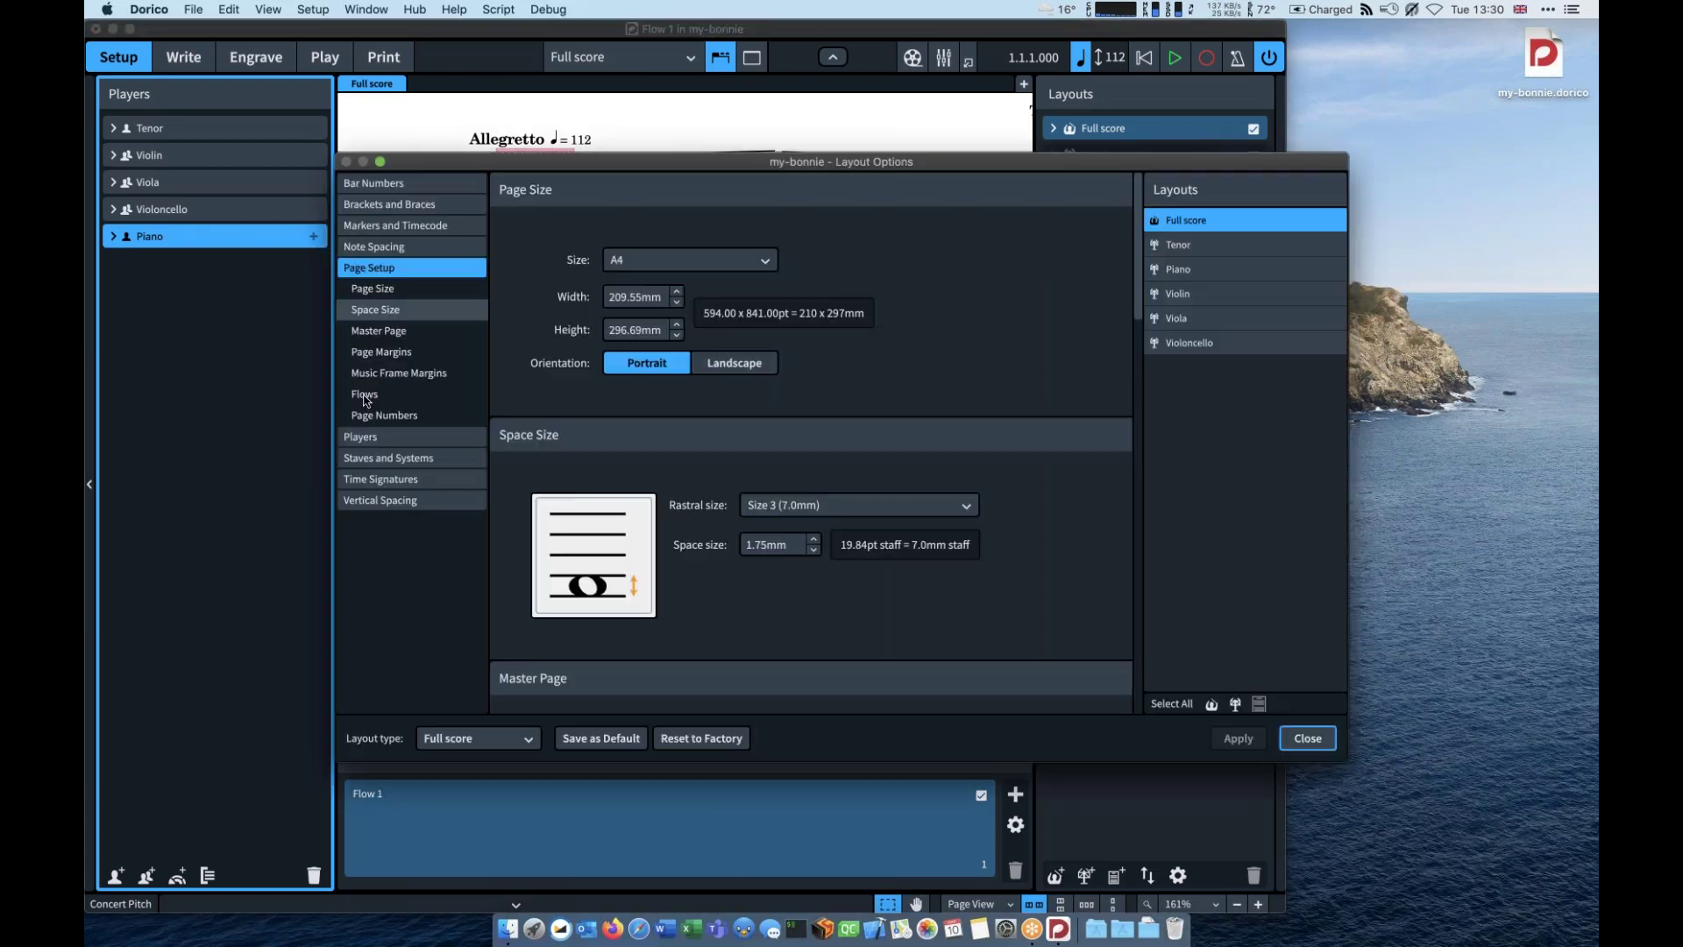
left_click(388, 457)
left_click(825, 285)
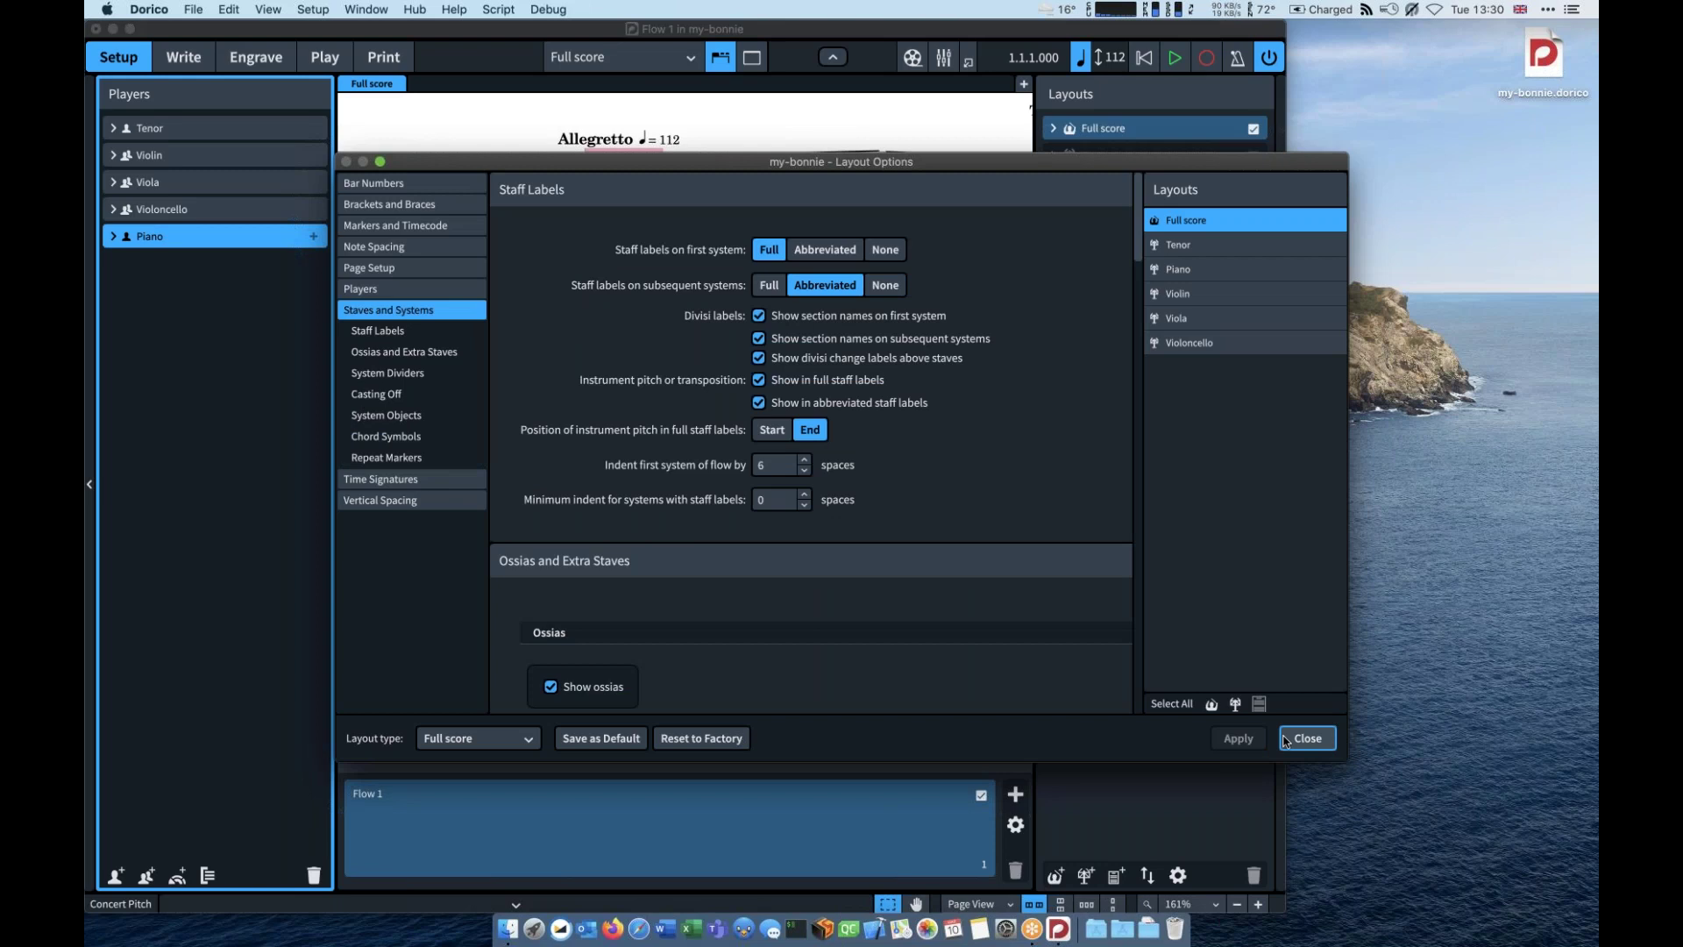
left_click(1306, 738)
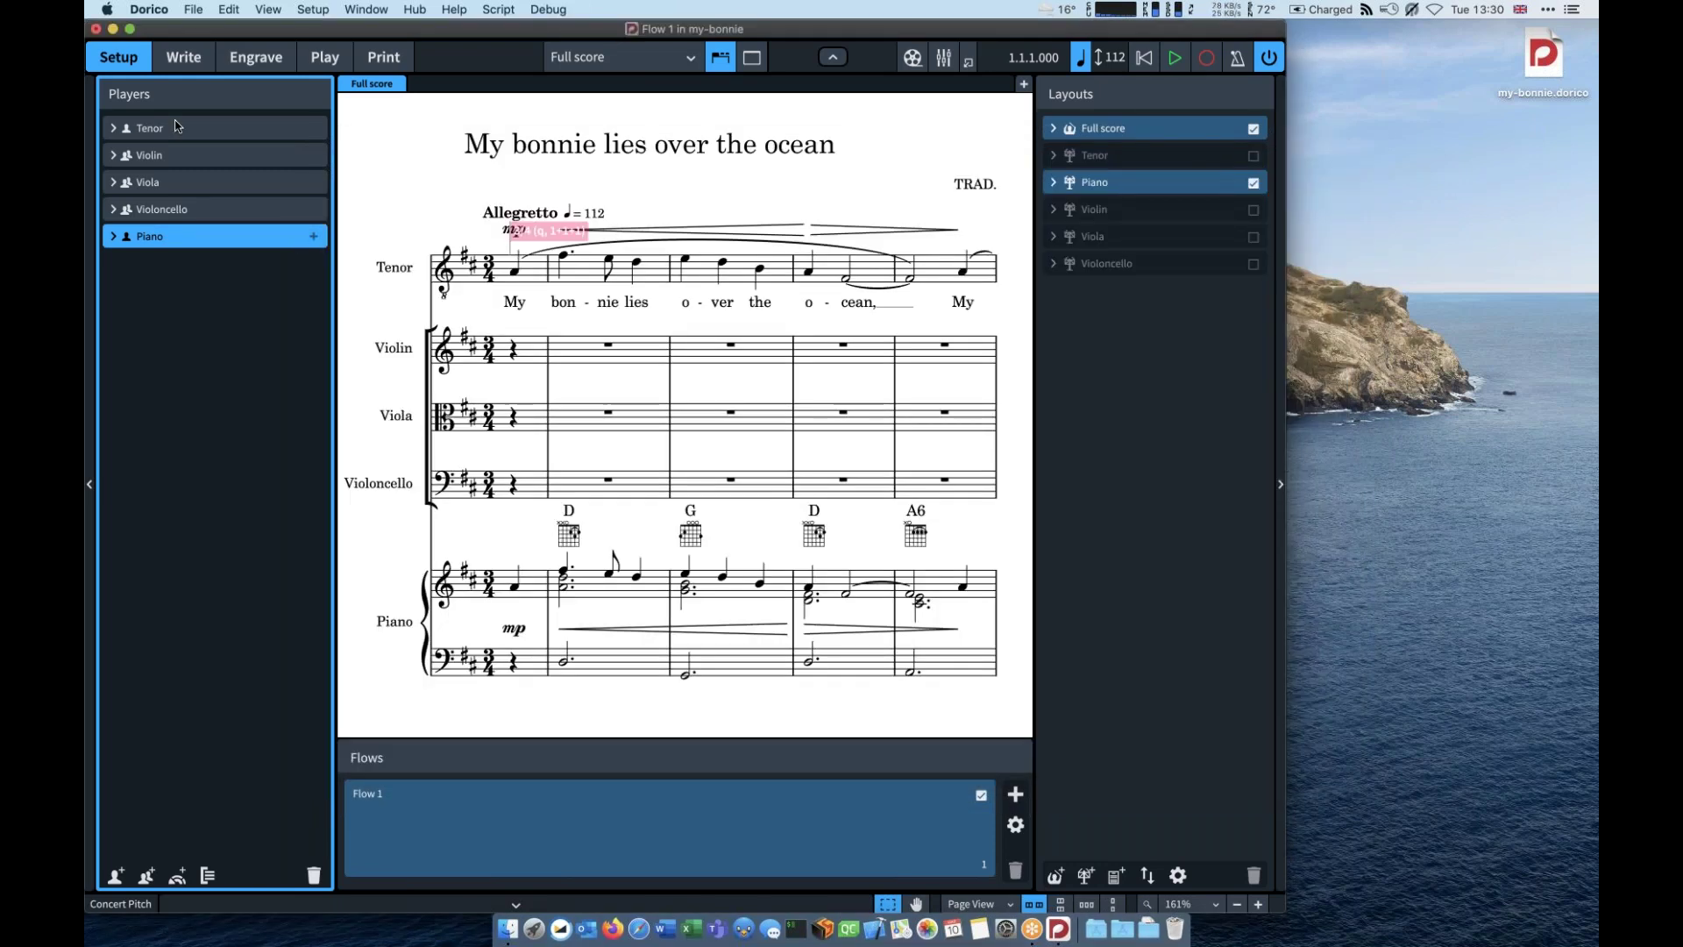
Step: Turn off chord diagrams for the Piano player
right_click(169, 237)
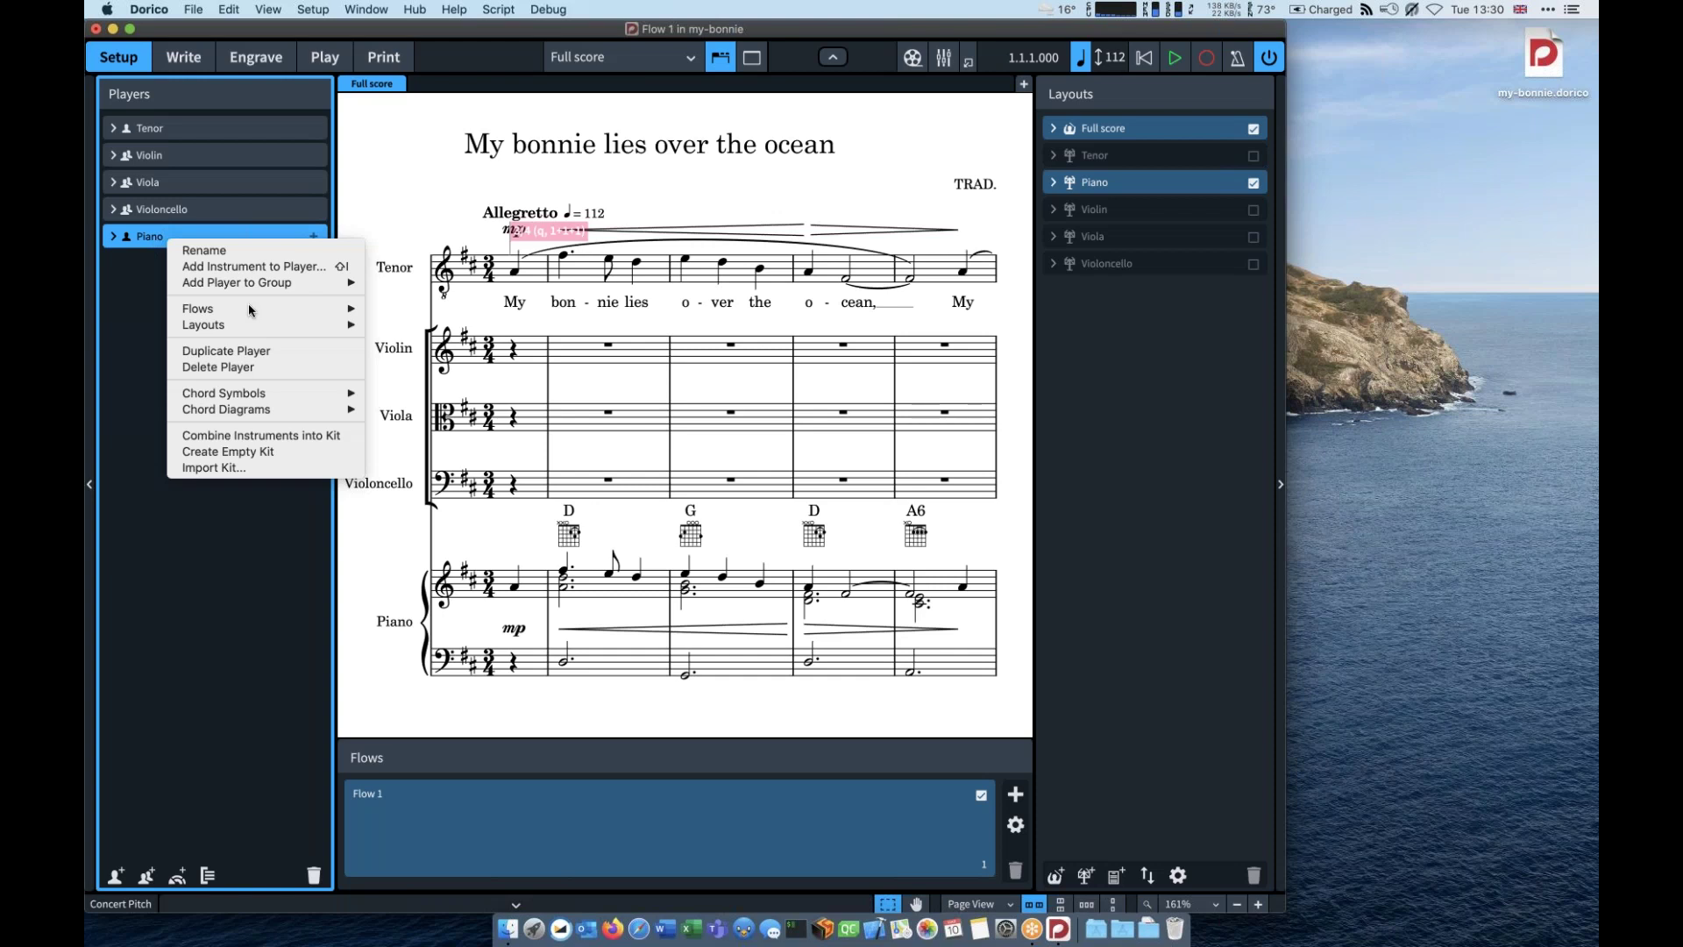
mouse_move(271, 410)
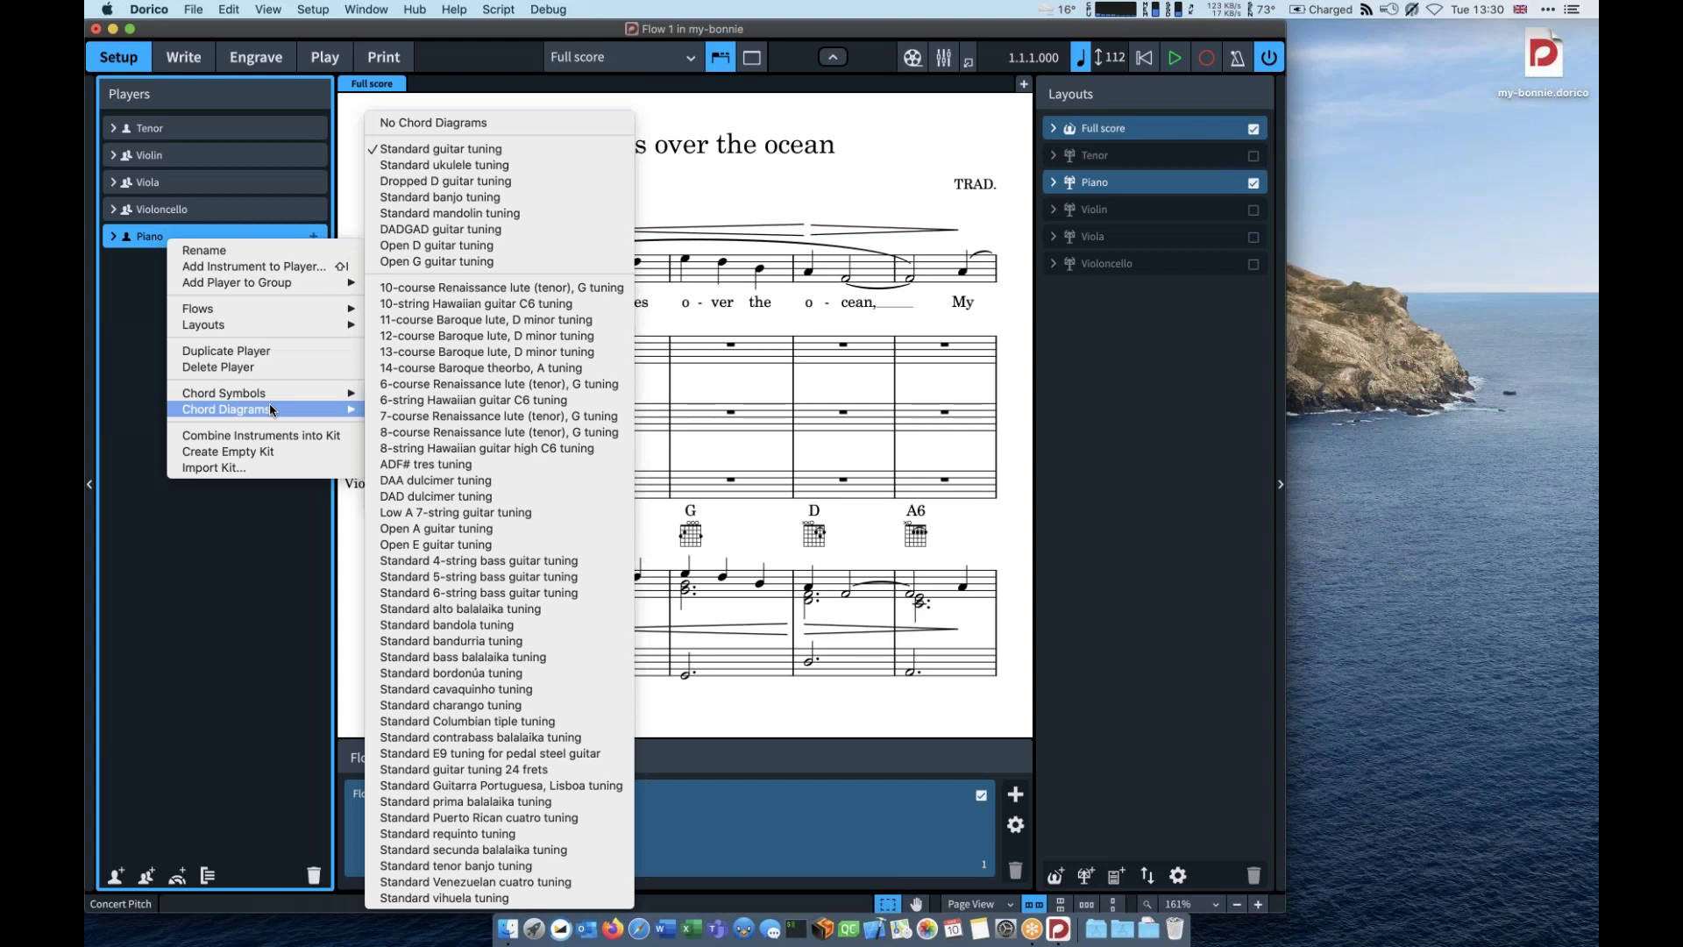
left_click(432, 123)
Step: In Write mode, enter dotted half notes A, G, A and C♯ simultaneously on the Violin, Viola and Violoncello staves in bars 1 to 4
key("super+2")
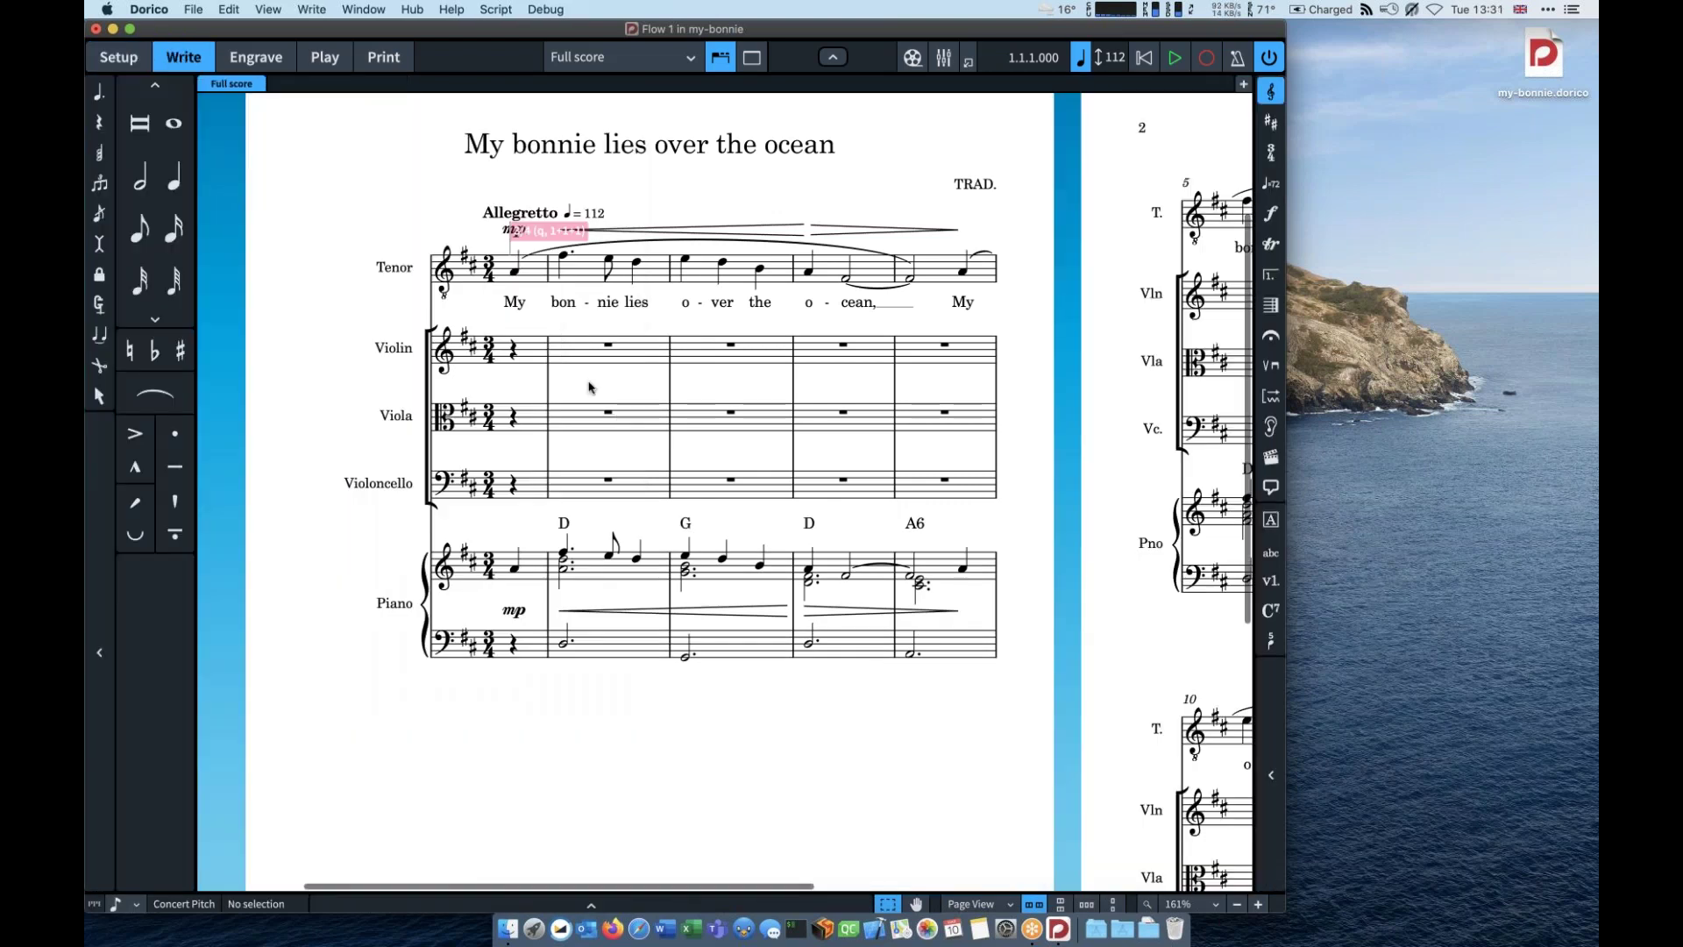
double_click(606, 345)
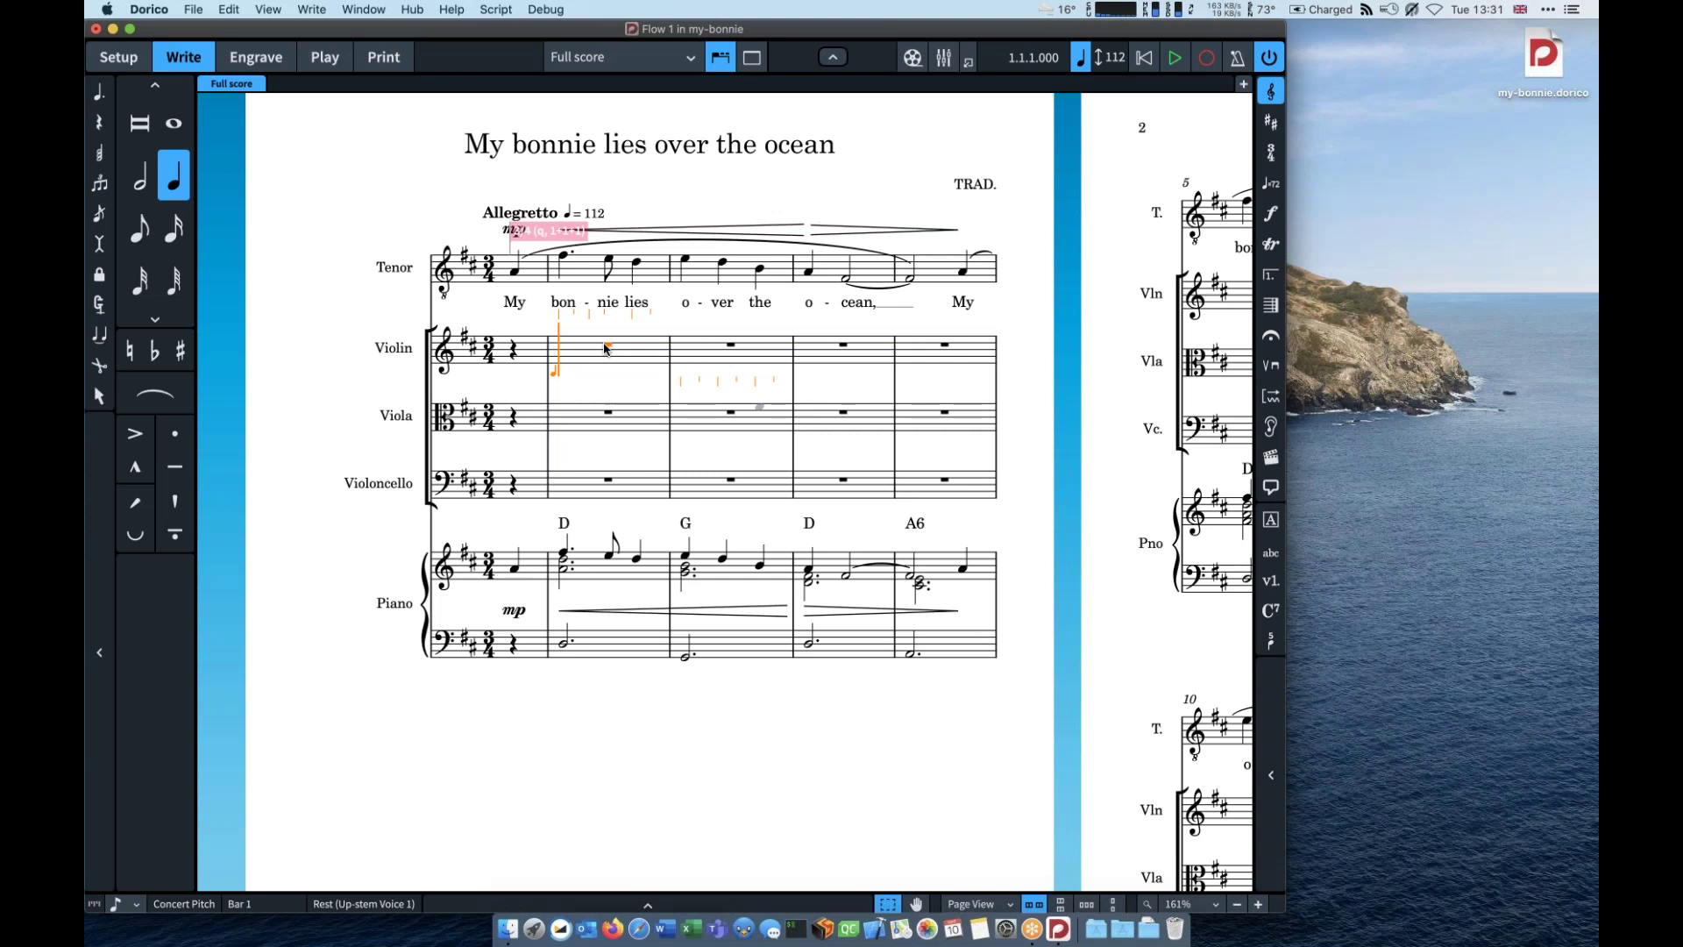
key("shift+Down")
key("shift+Down")
key("7")
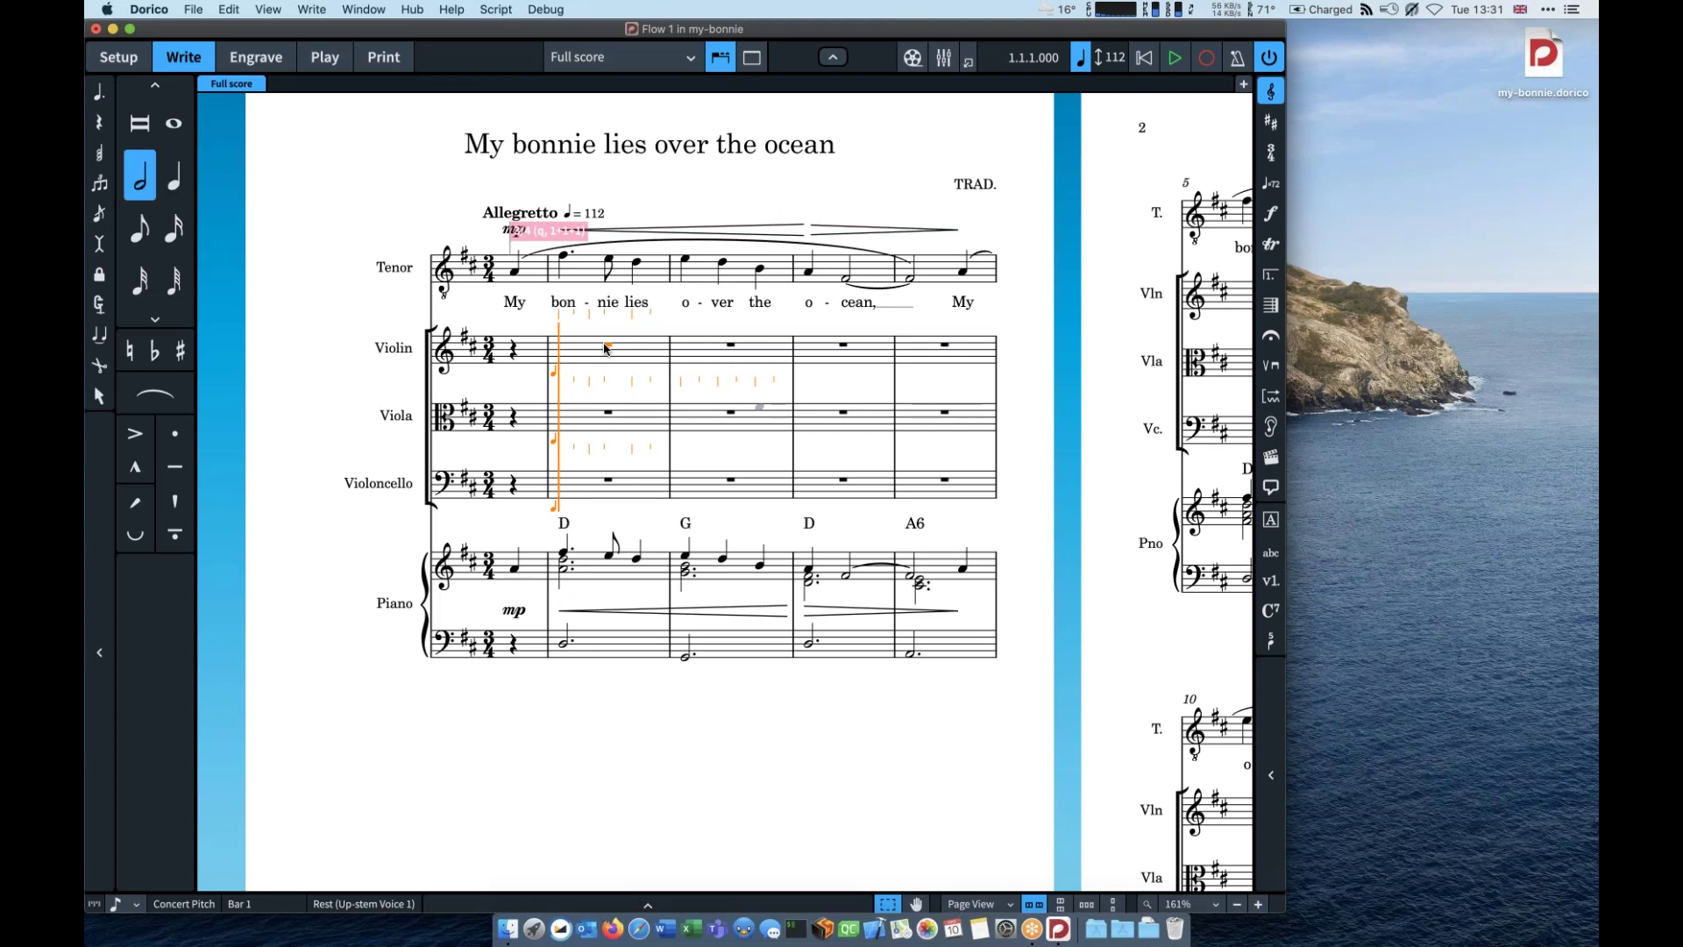
key("period")
key("a")
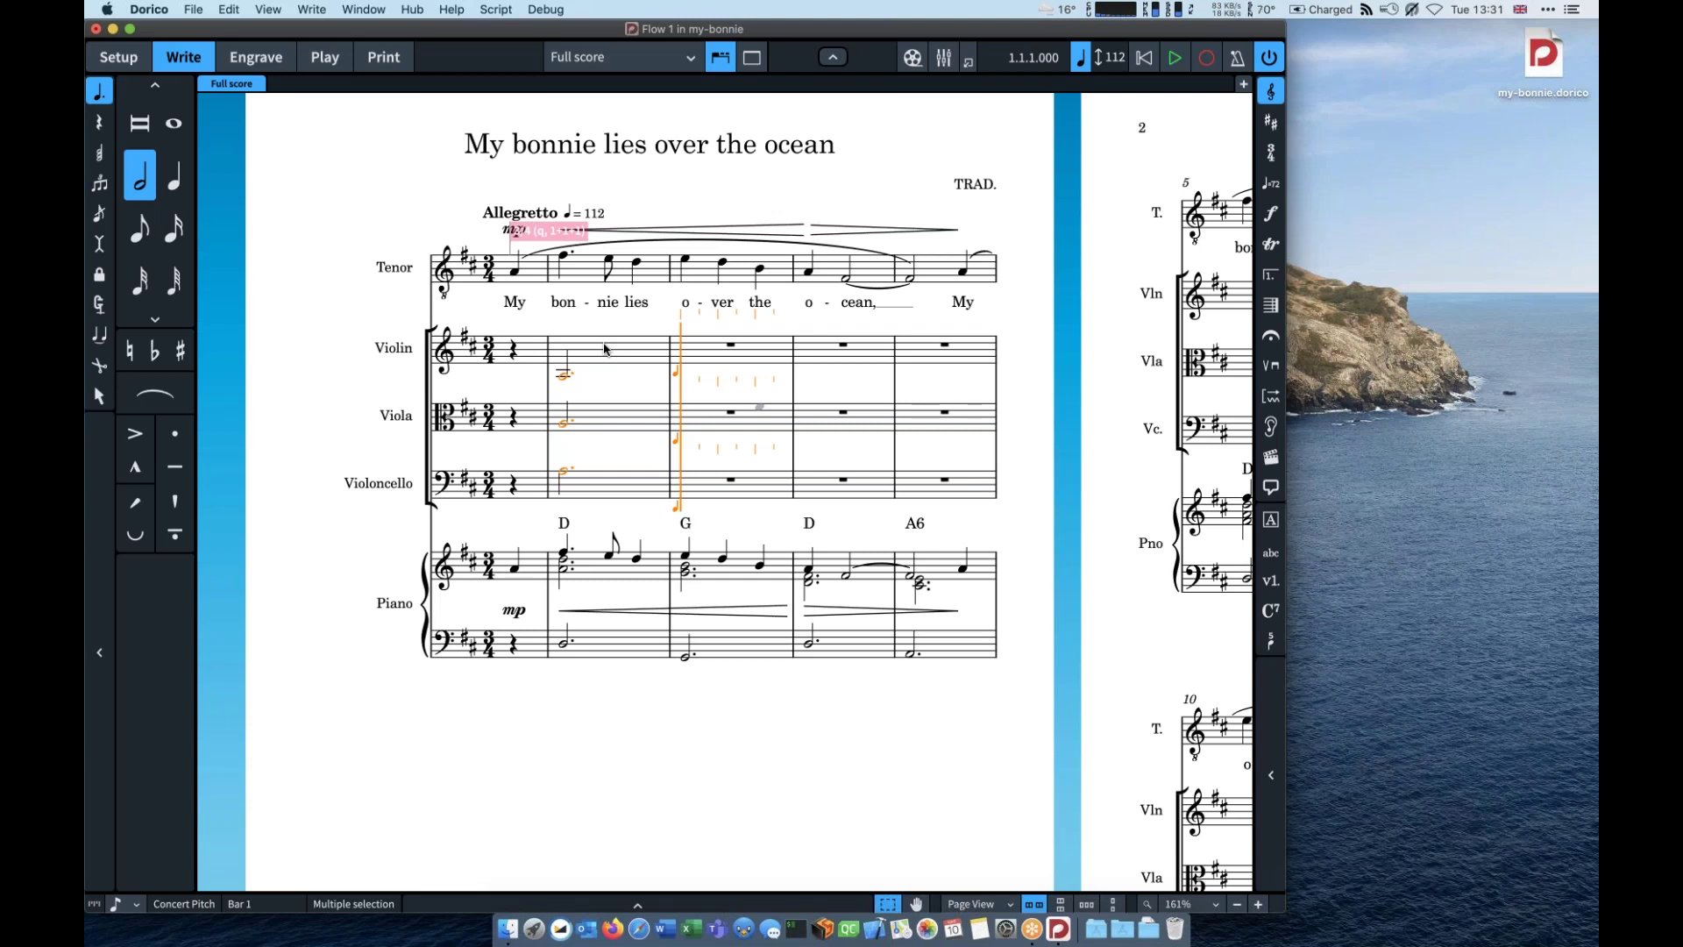
key("g")
key("a")
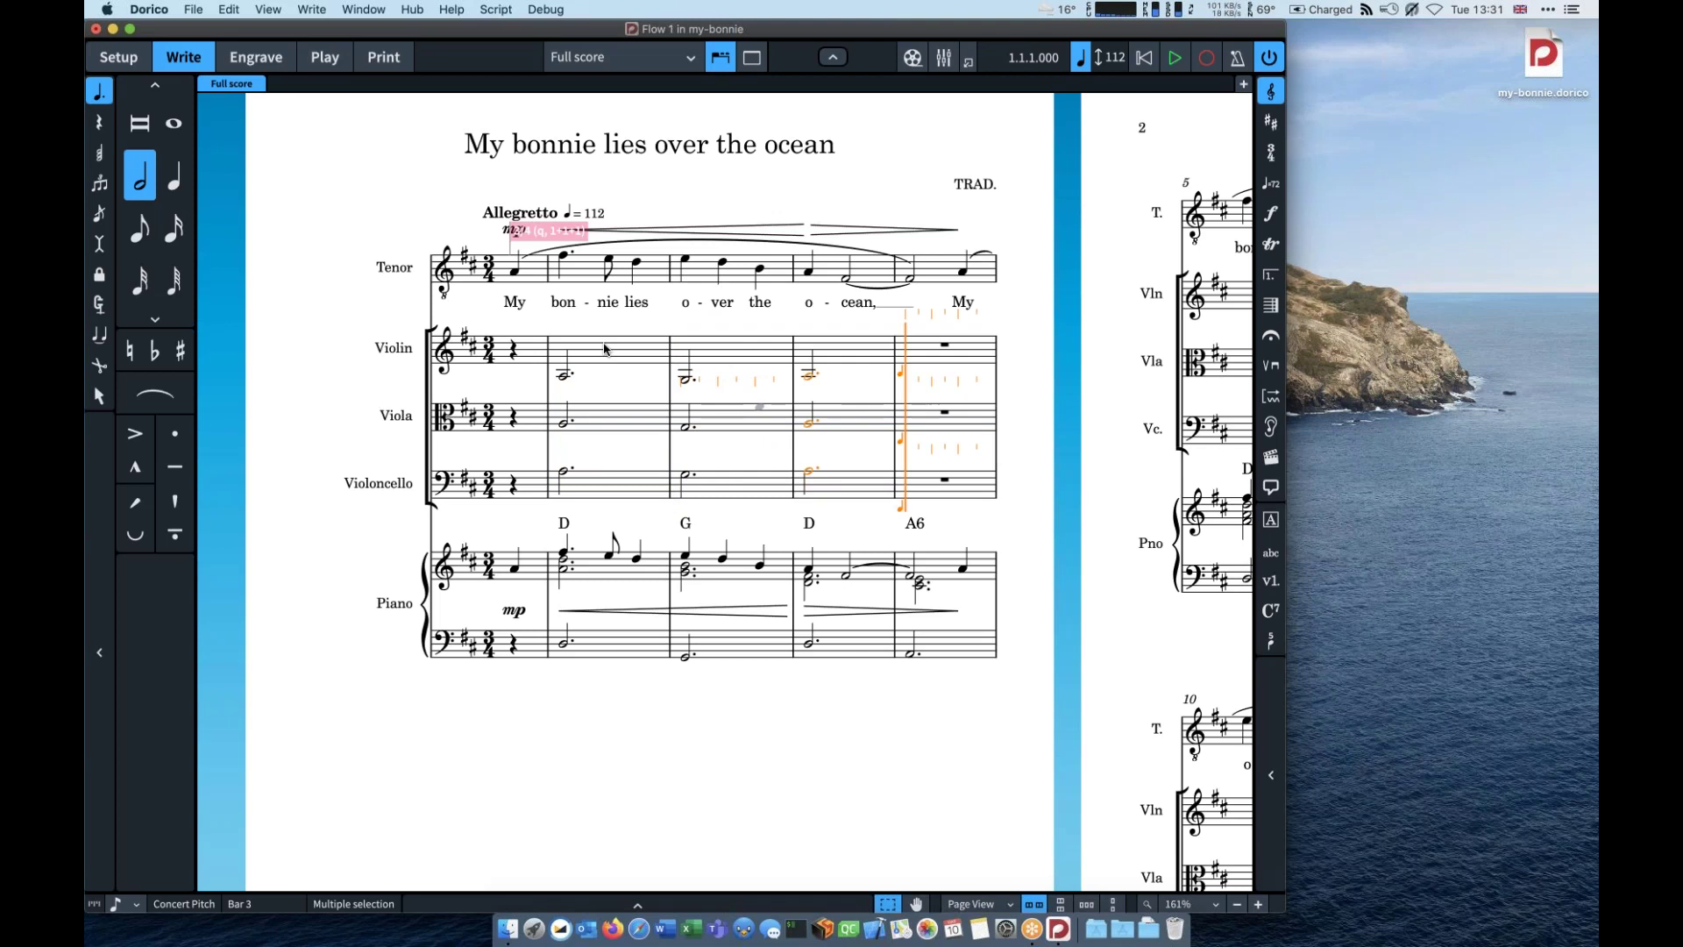
key("a")
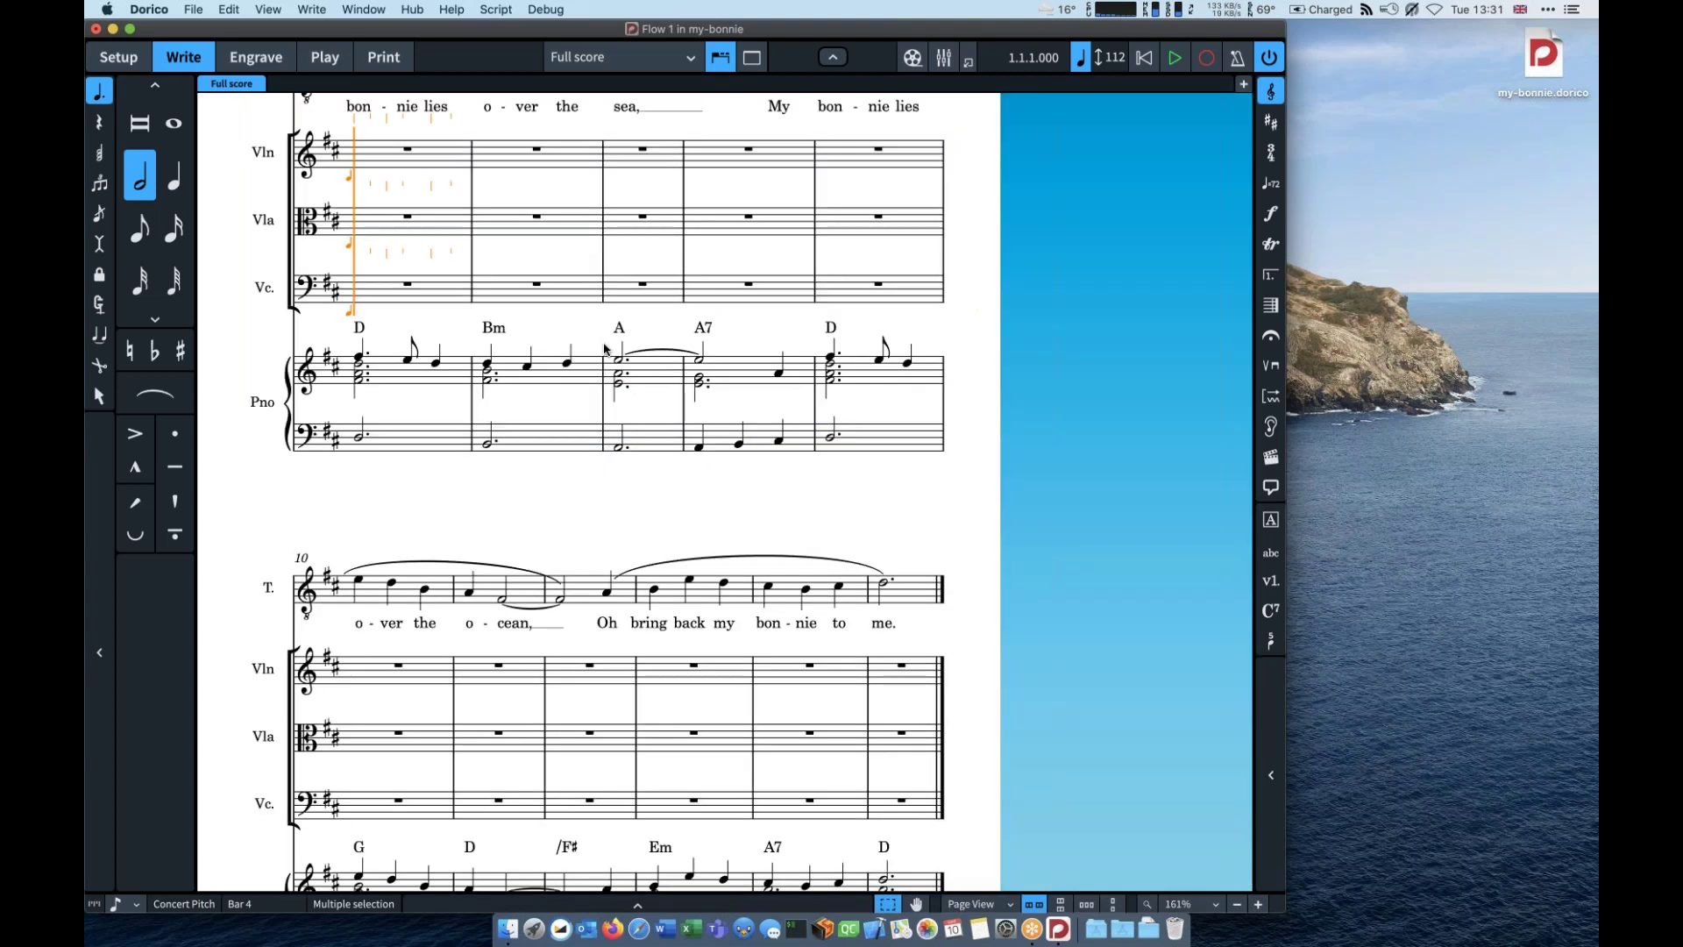
Step: Continue the dotted half notes on all three string staves in bars 5 to 15: D, B, A, G, F♯, G, D, F♯, E, A, D
key("d")
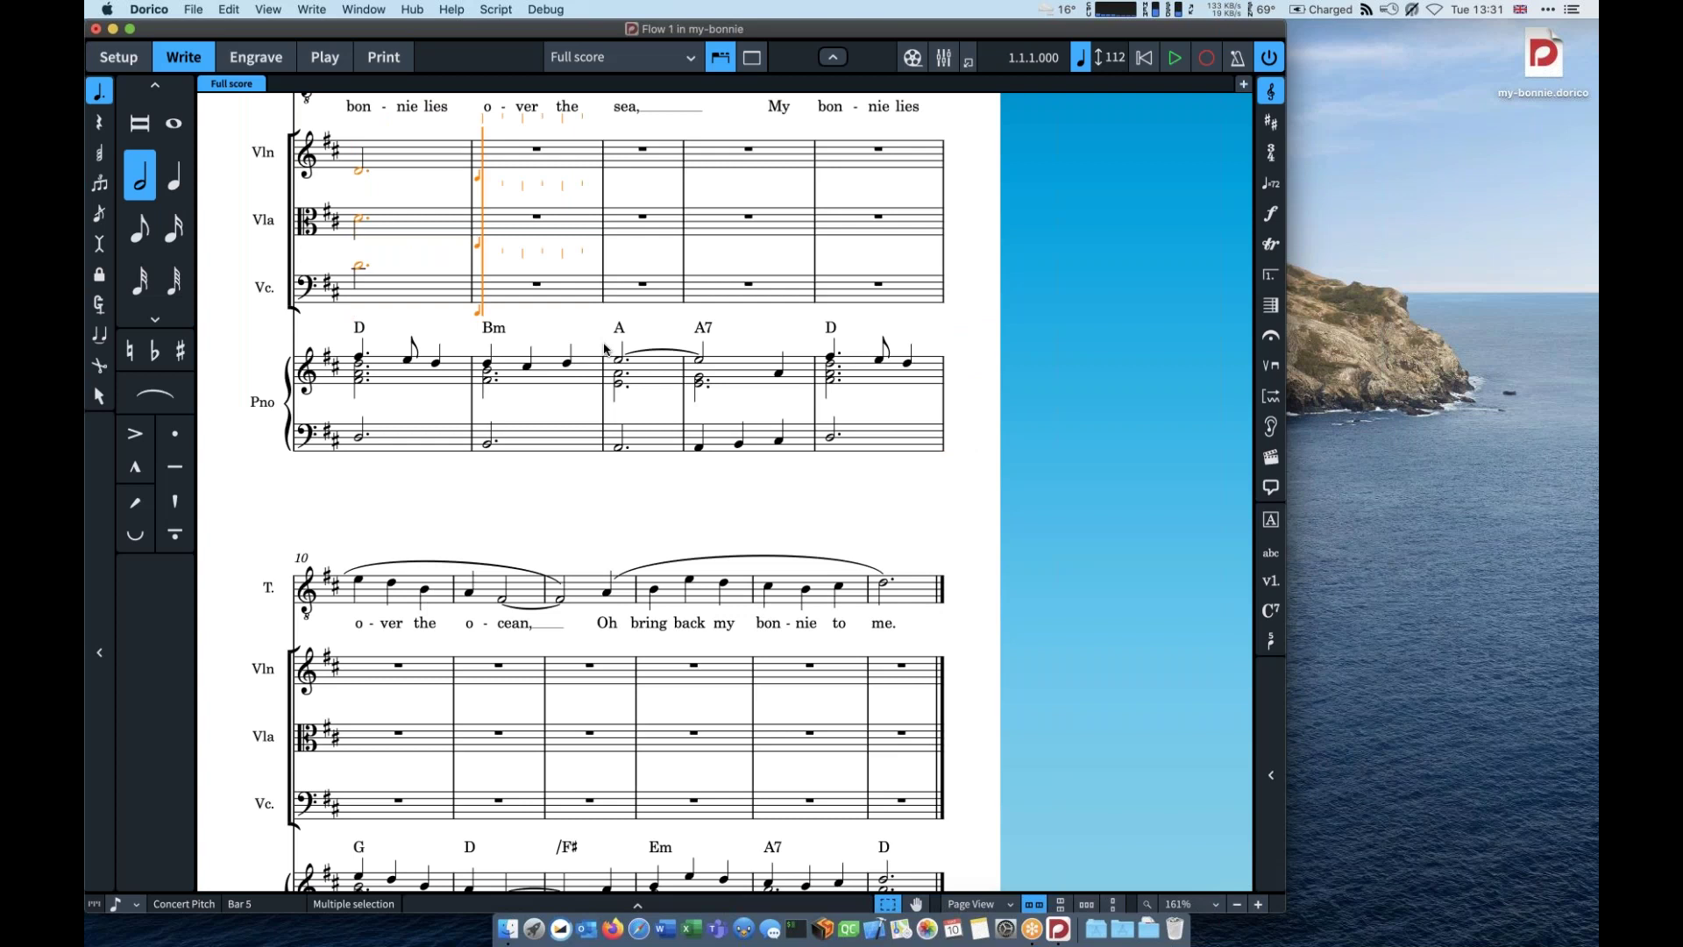
key("b")
key("a")
key("g")
key("f")
key("g")
key("d")
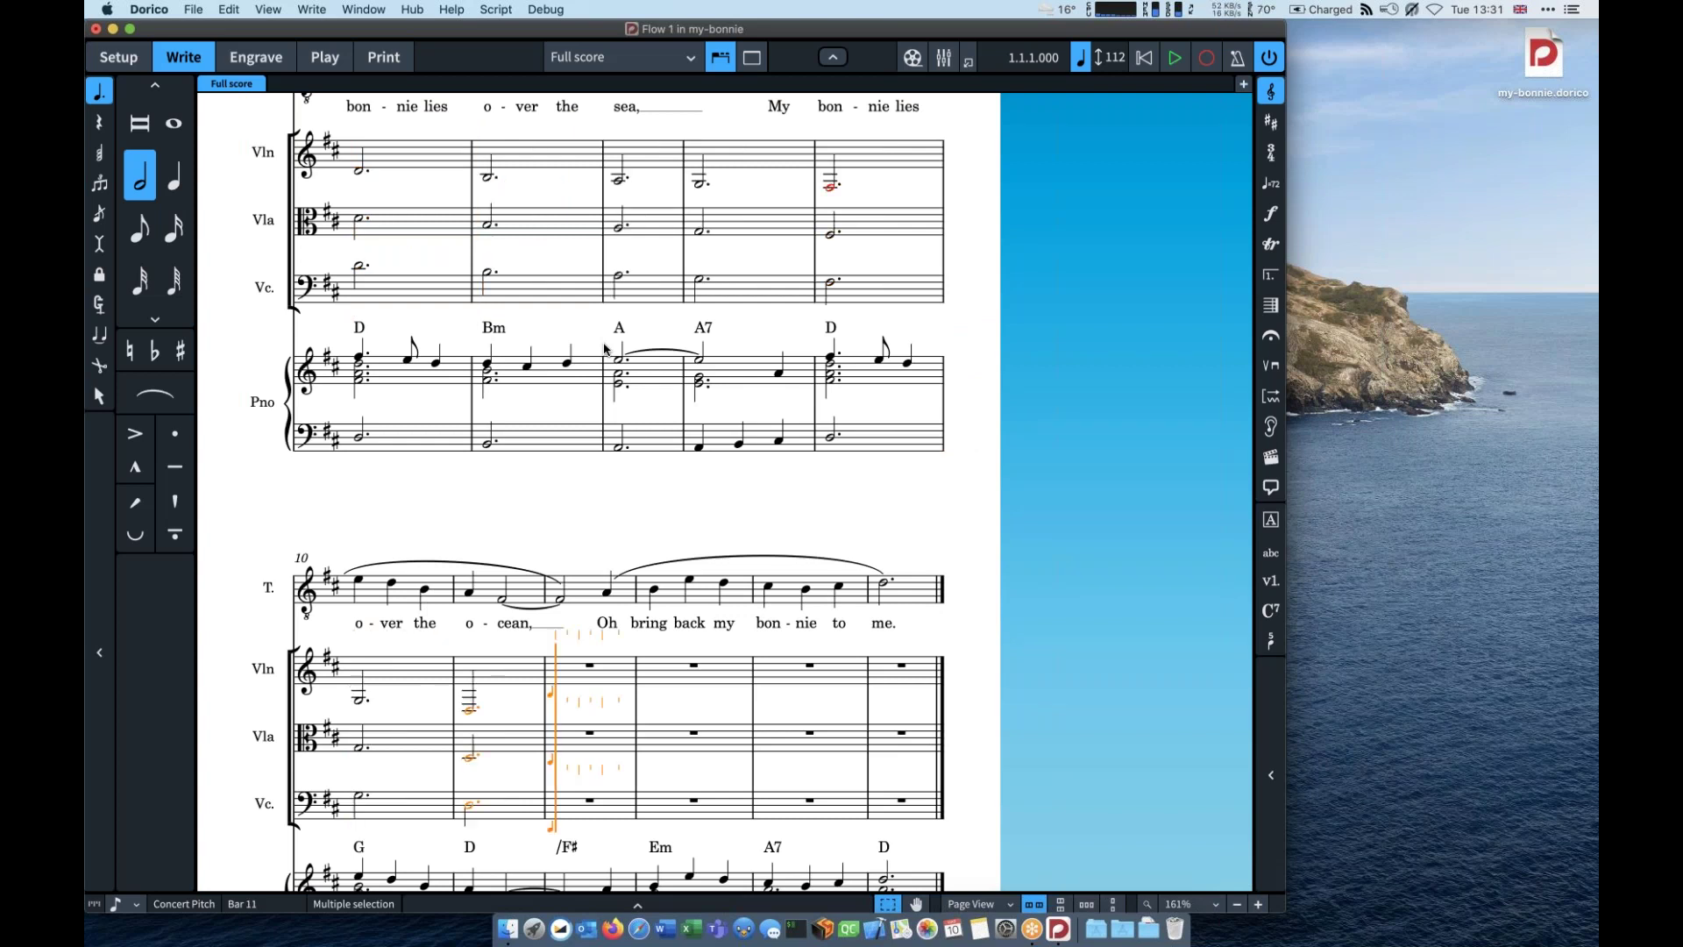
key("super+Right")
key("super+Right")
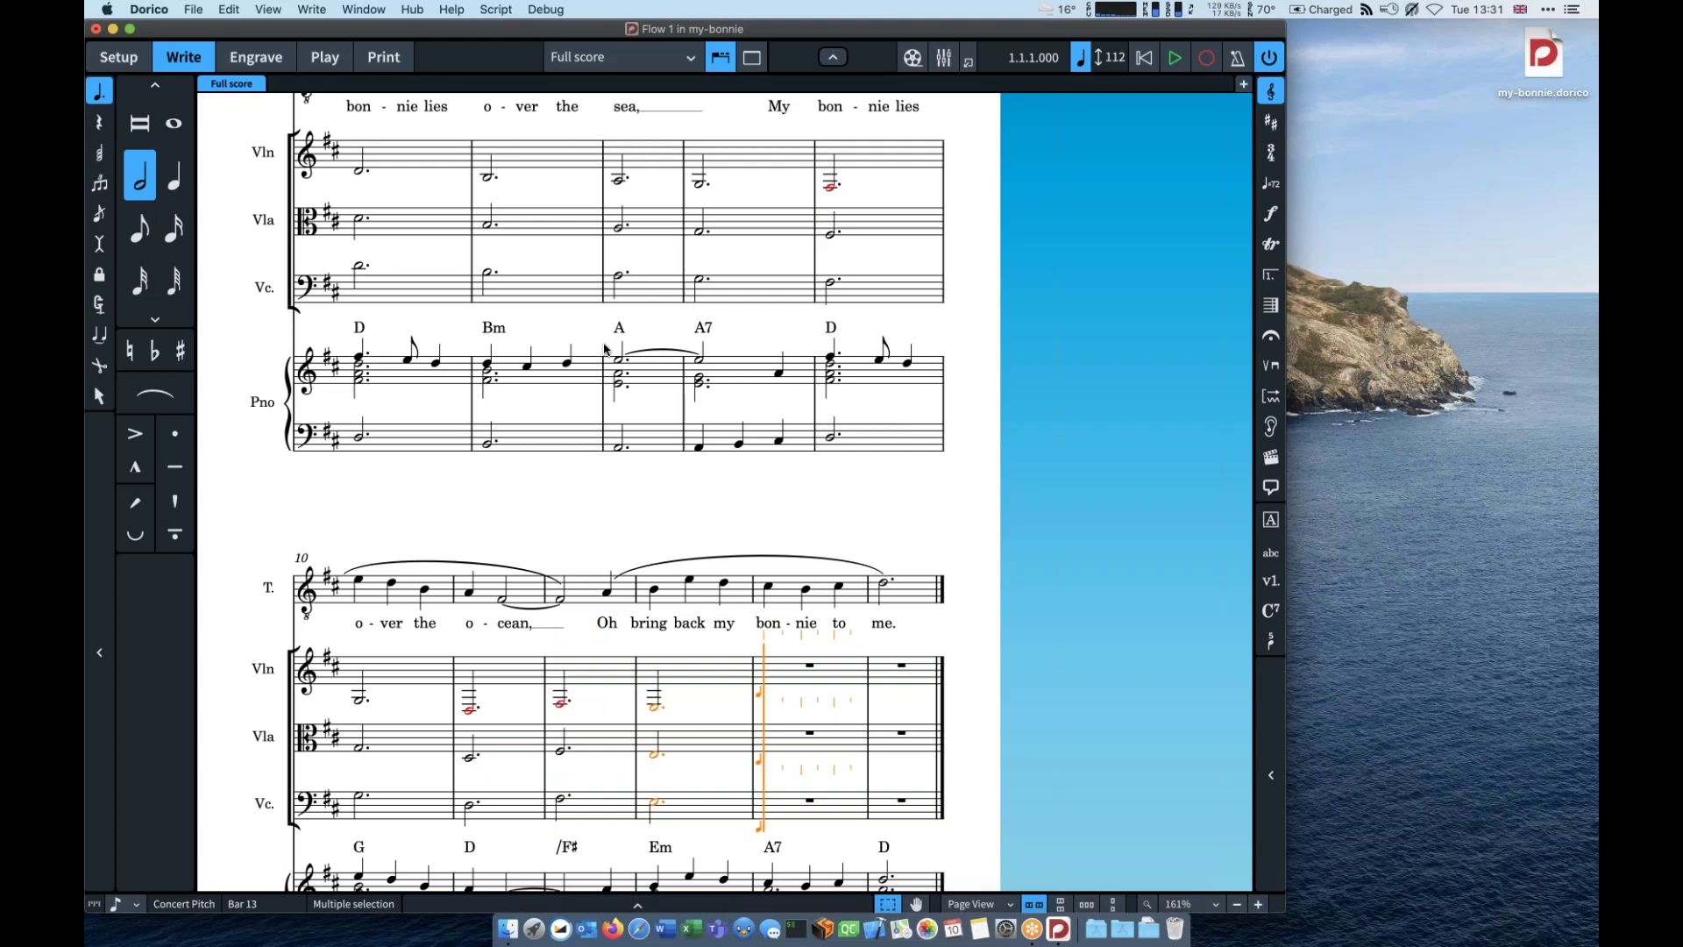
Step: Review the string notes across both pages, checking for out-of-range Violin notes
scroll(754, 379, "up", 5)
scroll(754, 379, "up", 5)
scroll(754, 379, "left", 5)
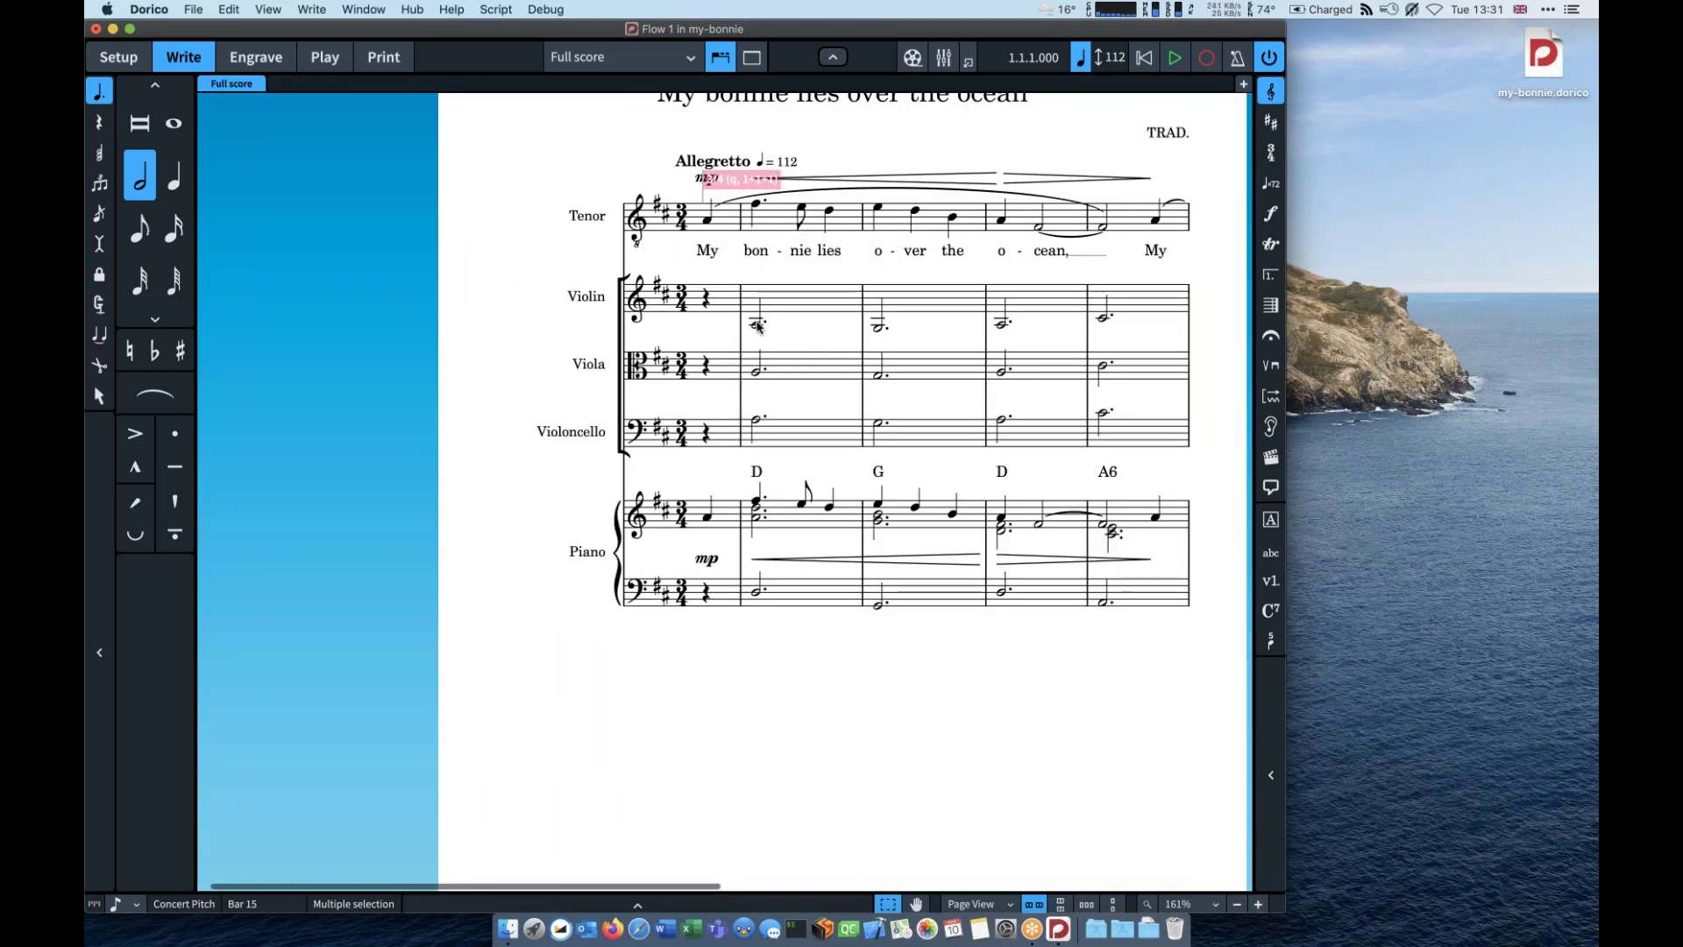
key("super+minus")
key("super+minus")
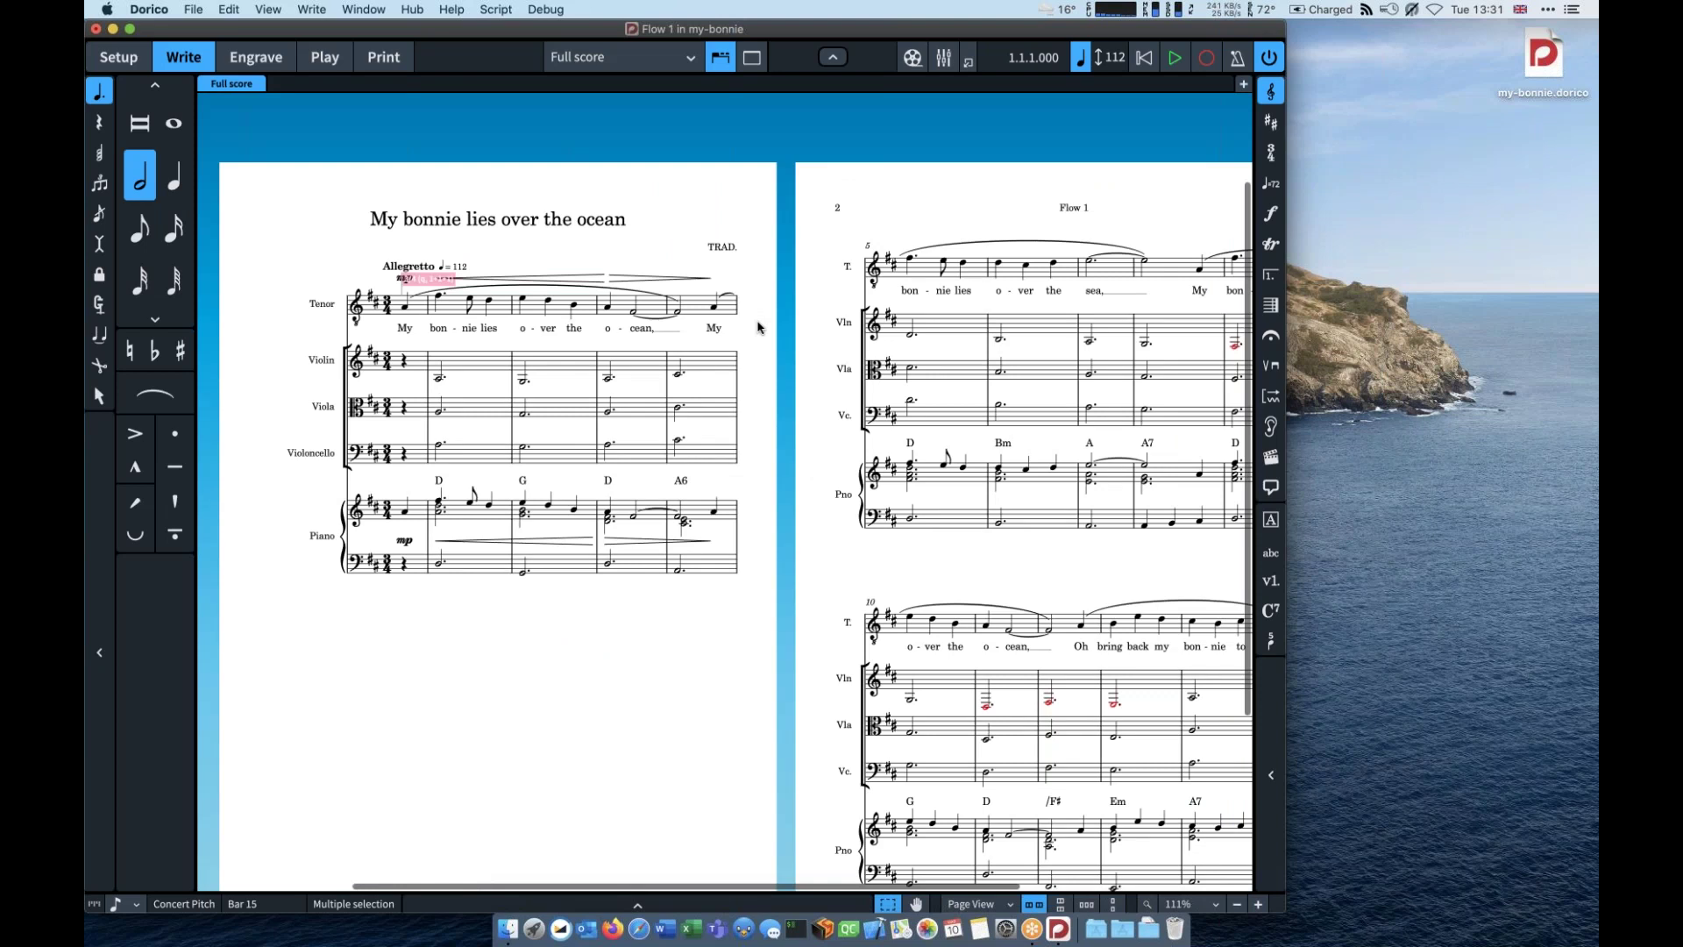
scroll(759, 327, "right", 4)
scroll(462, 389, "left", 5)
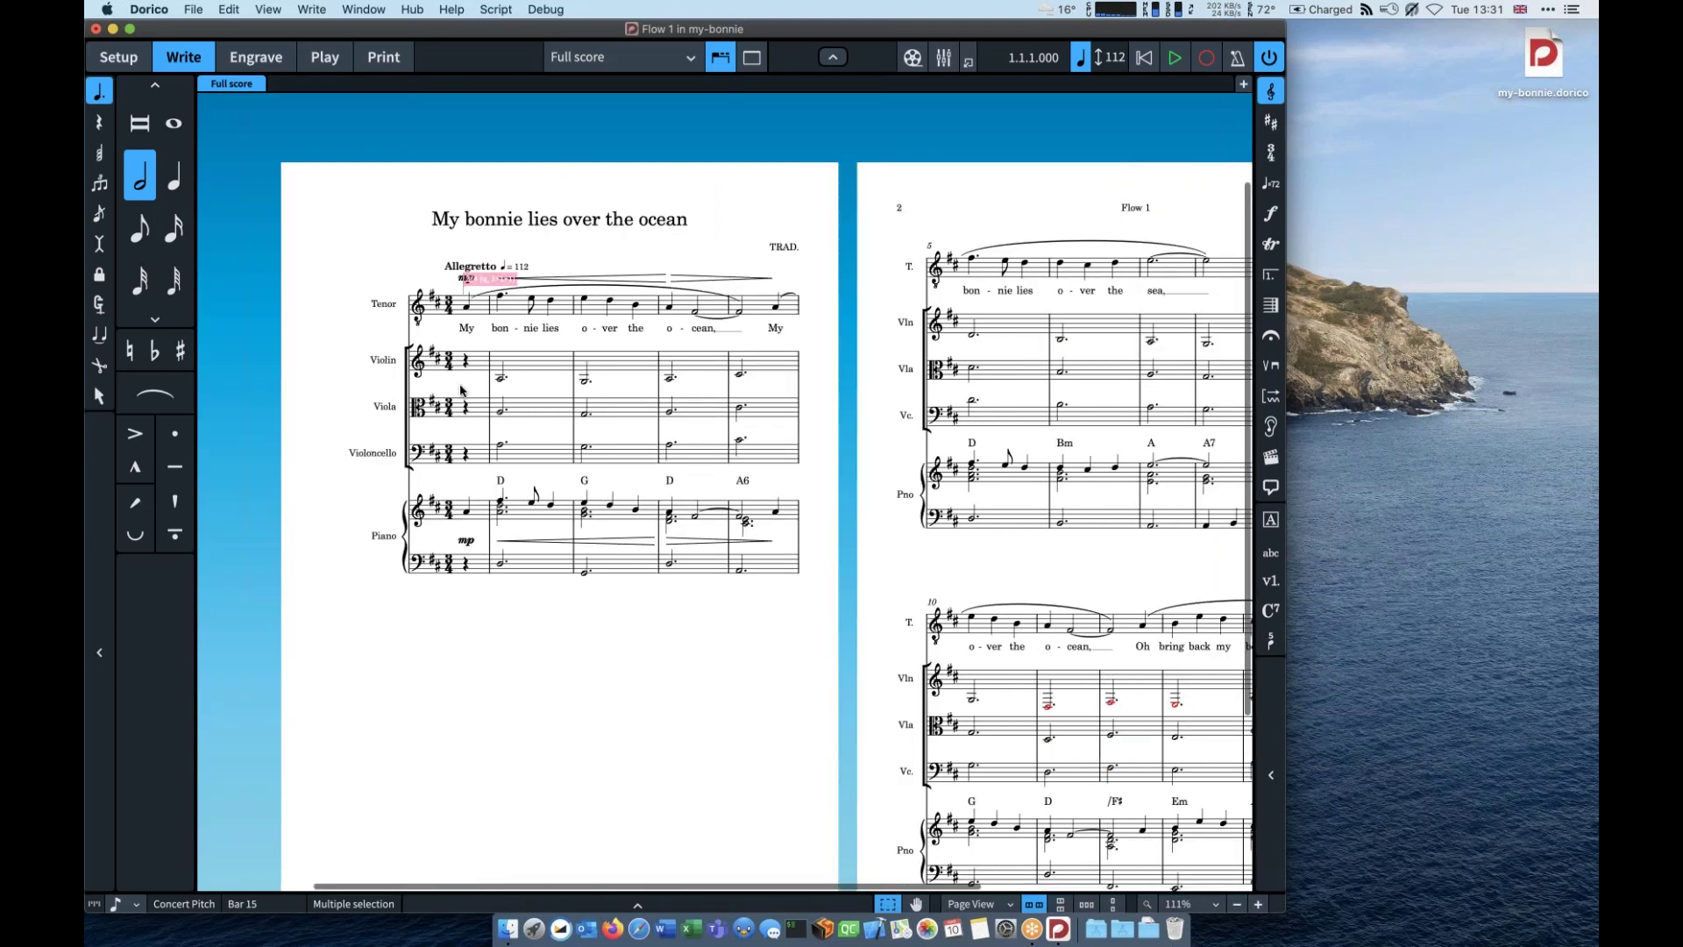
scroll(462, 389, "right", 5)
scroll(526, 368, "down", 1)
scroll(925, 676, "down", 2)
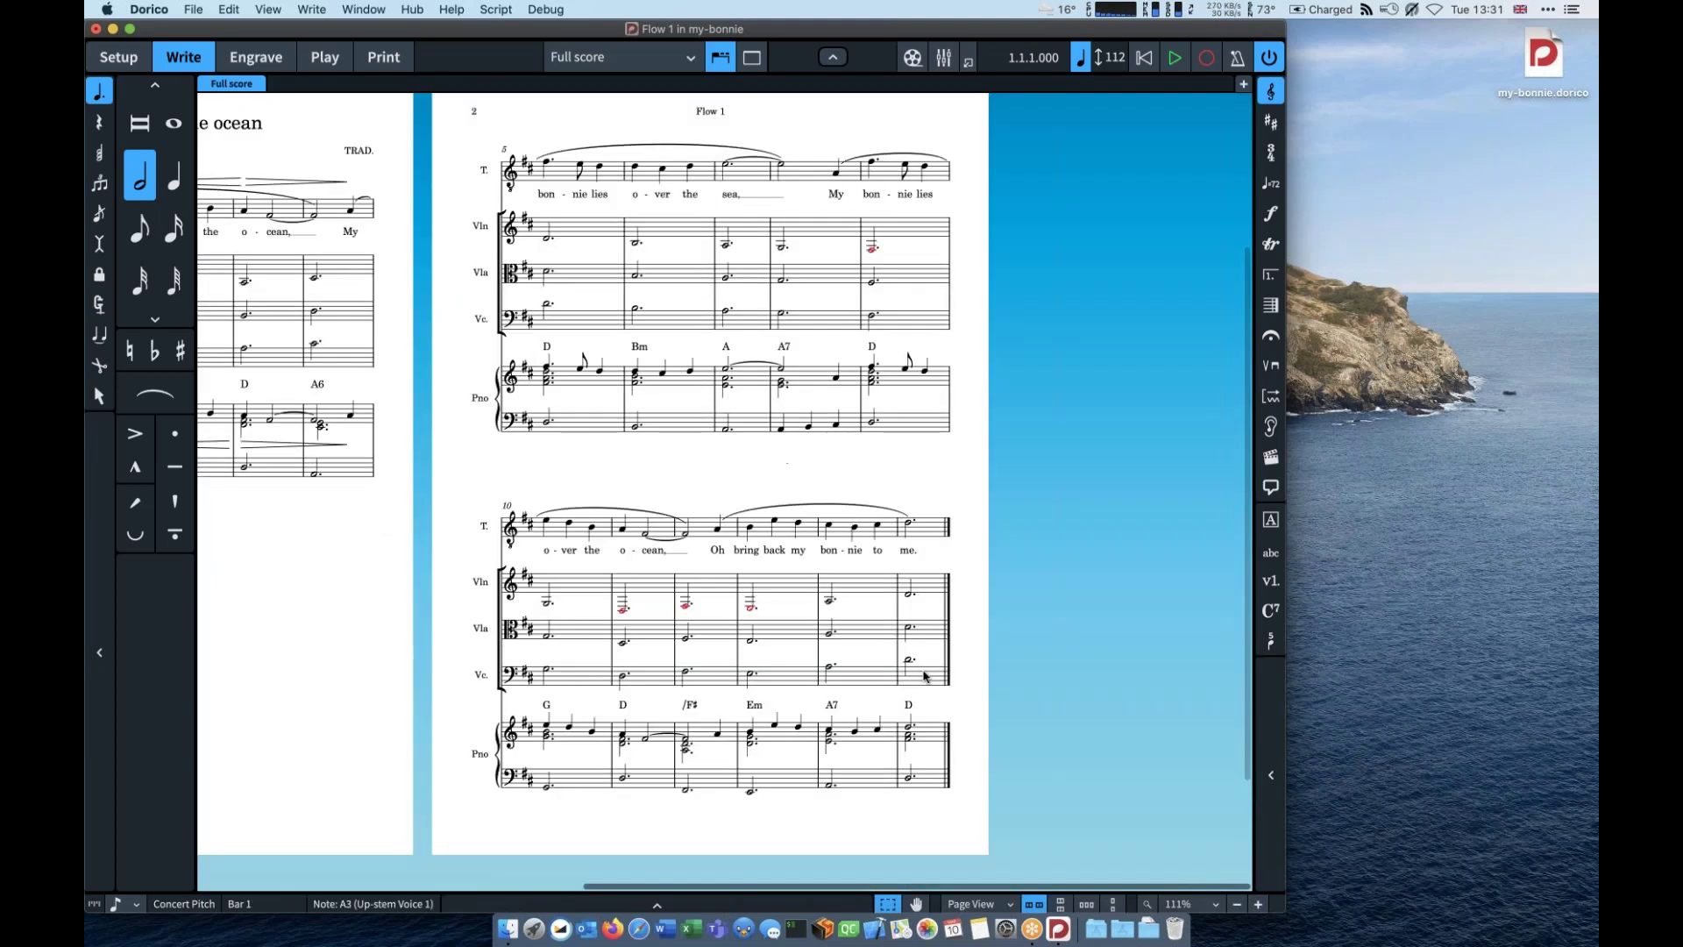
scroll(924, 676, "left", 10)
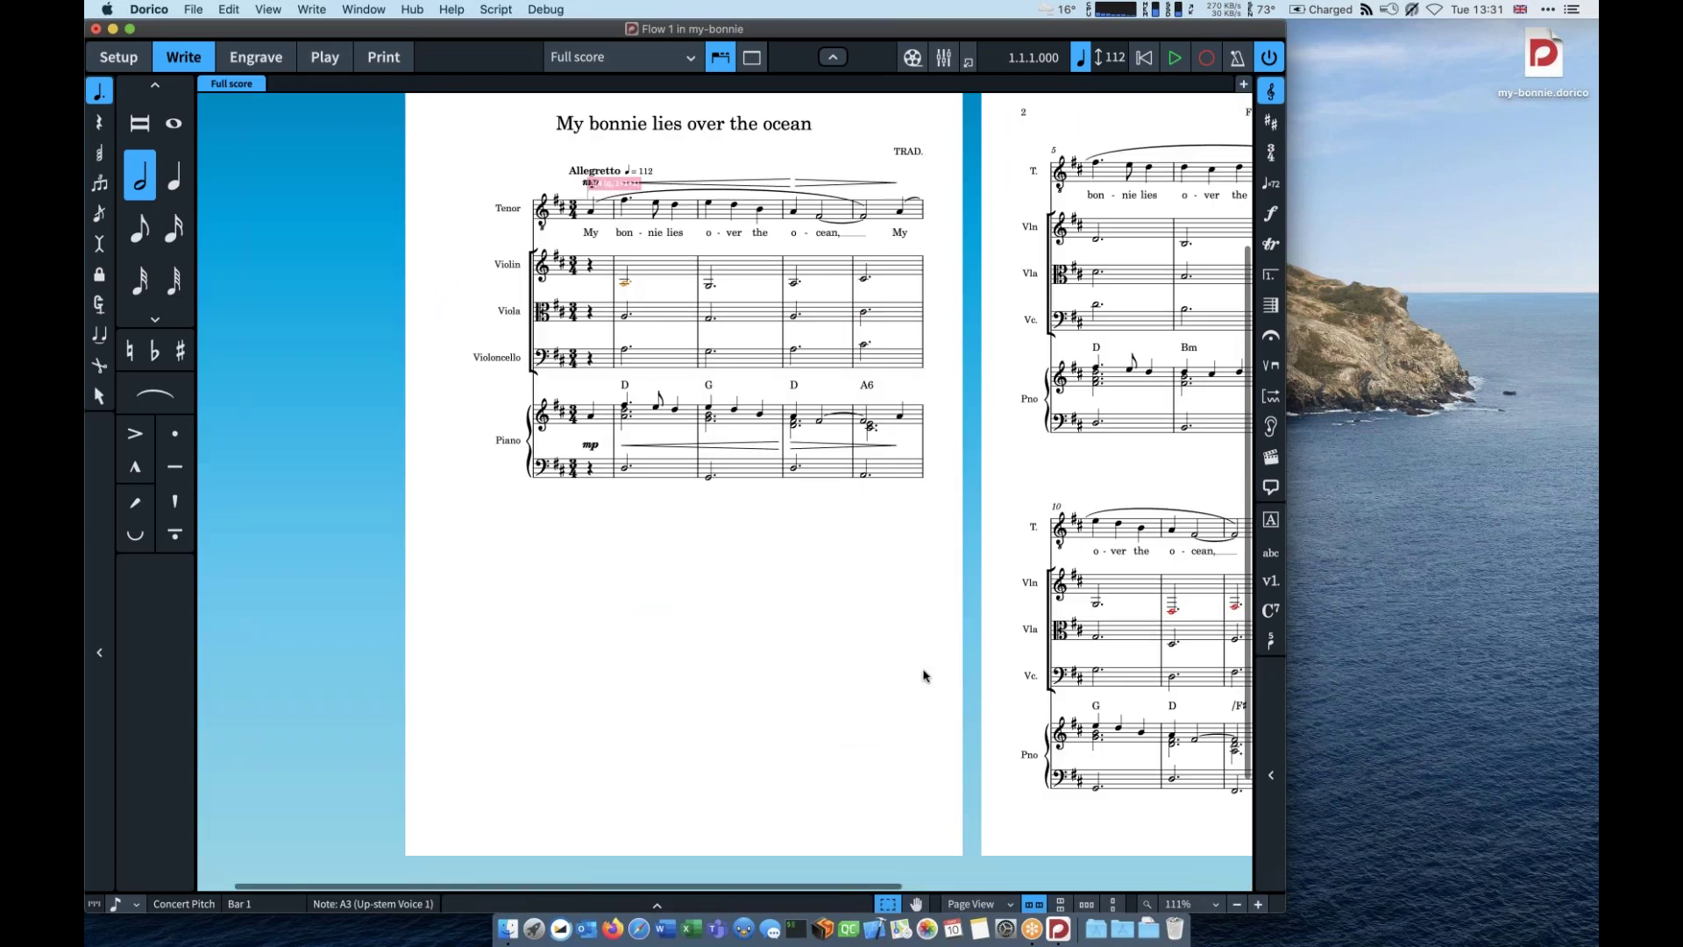
scroll(627, 377, "up", 2)
Step: Use Lock to Duration to repitch the Violin notes in bars 1 to 4 to F♯, G, A and C♯
key("super+equal")
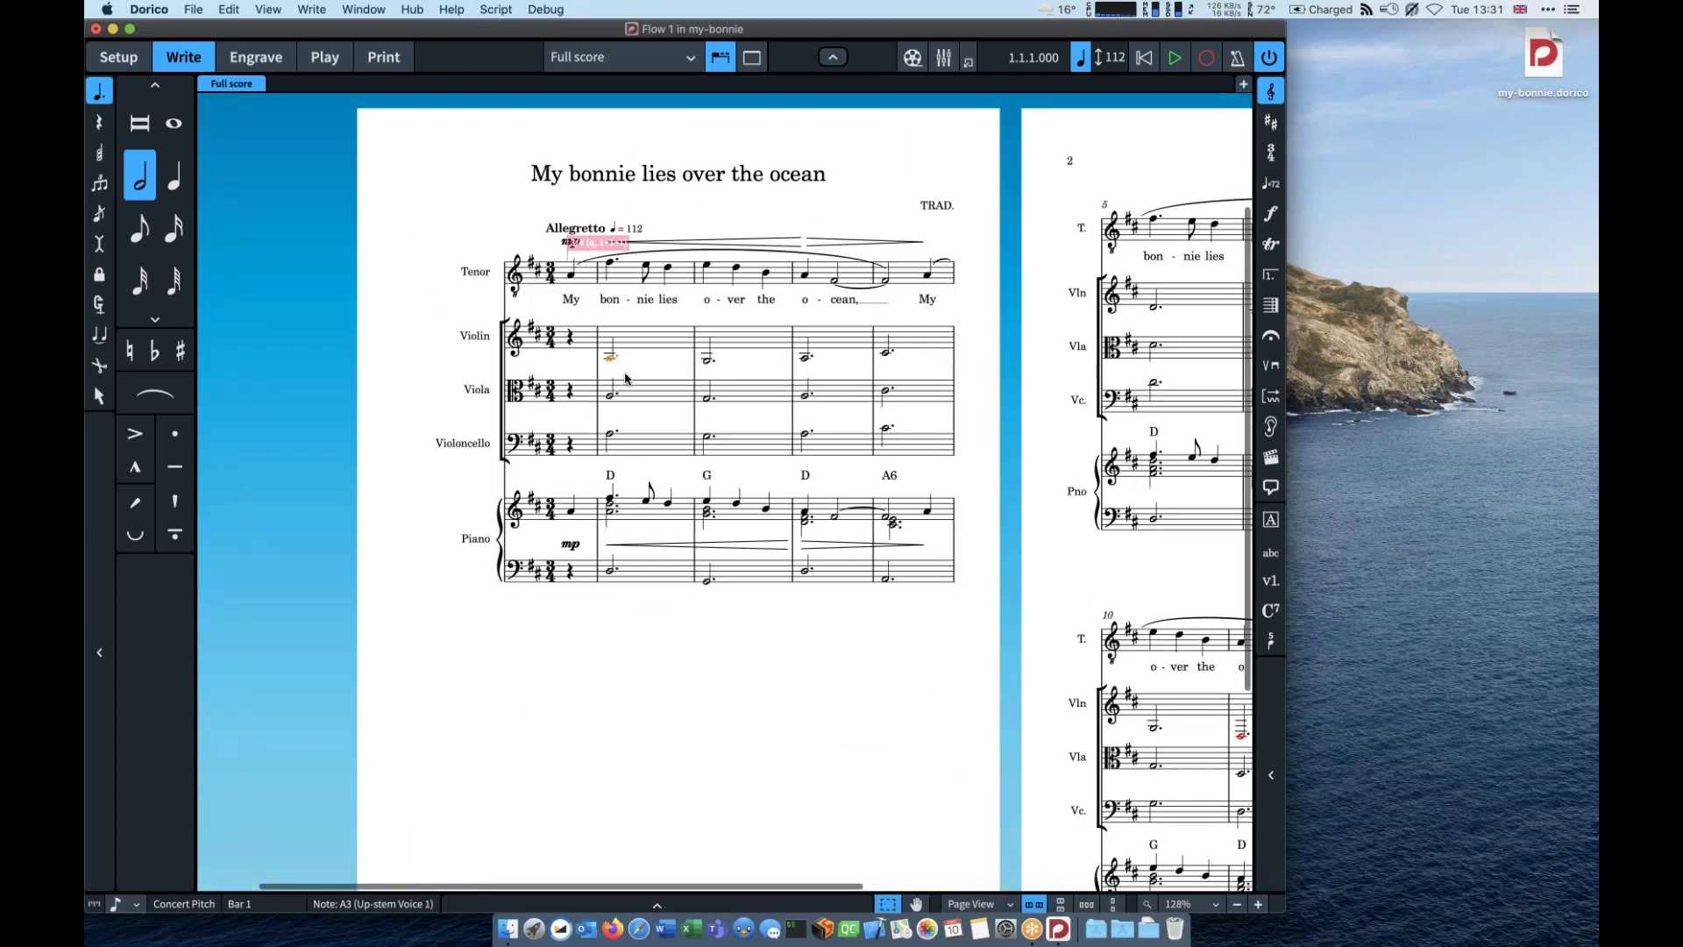
key("super+equal")
key("super+equal")
key("super+equal")
key("super+equal")
key("super+equal")
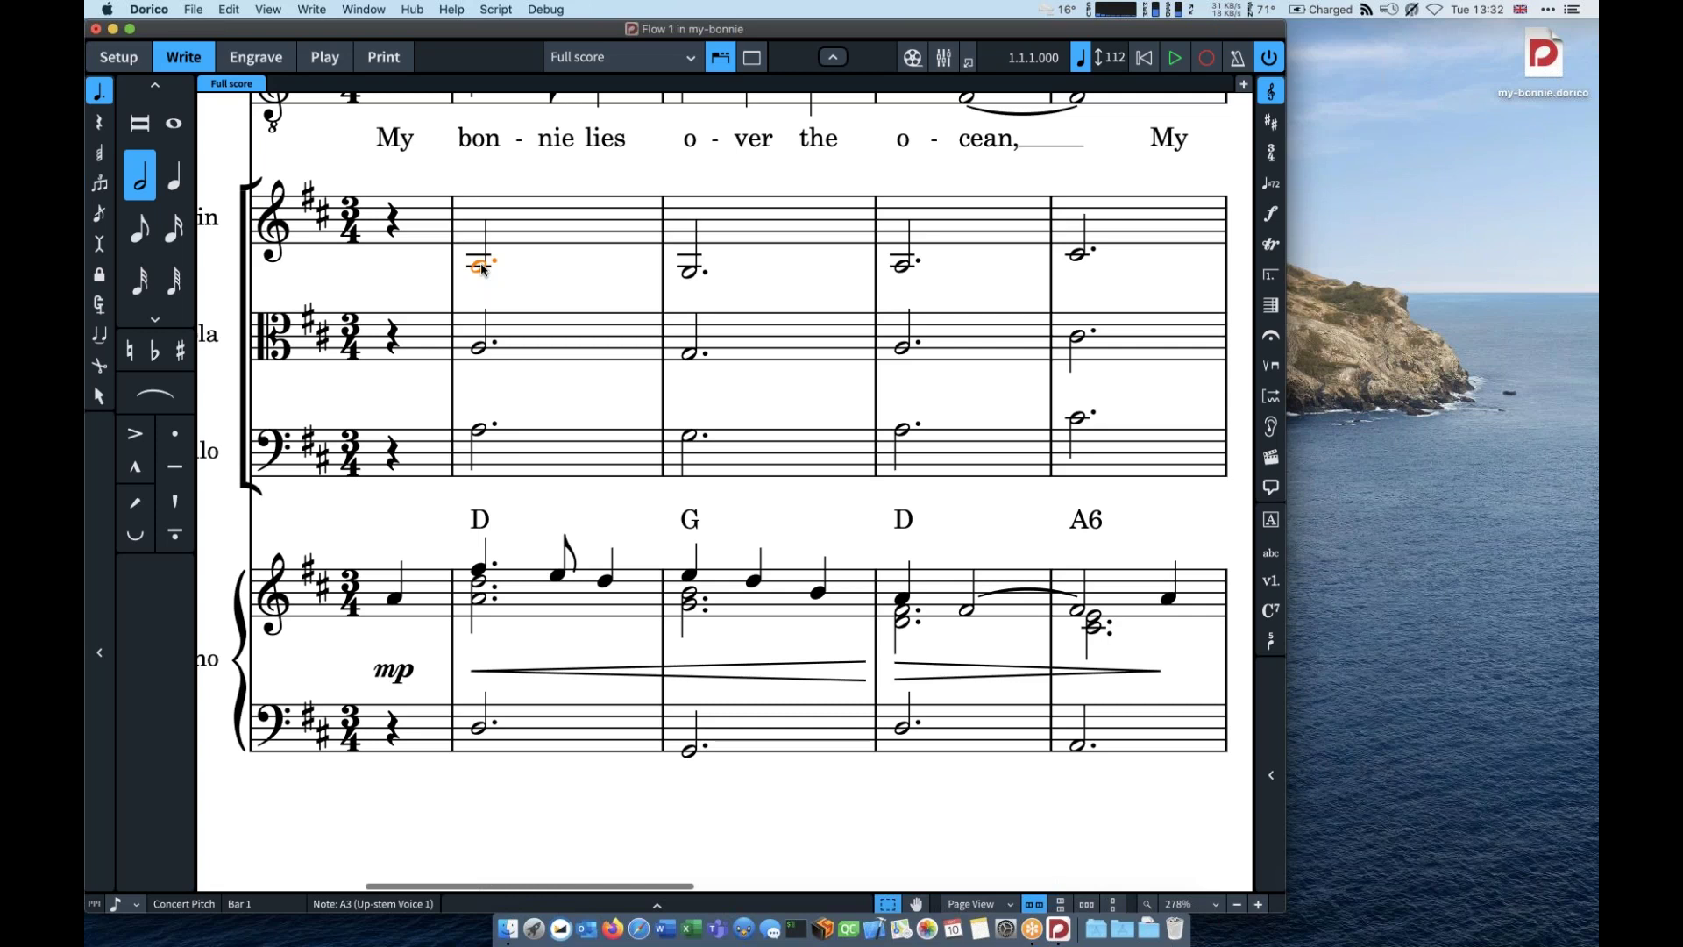
key("Return")
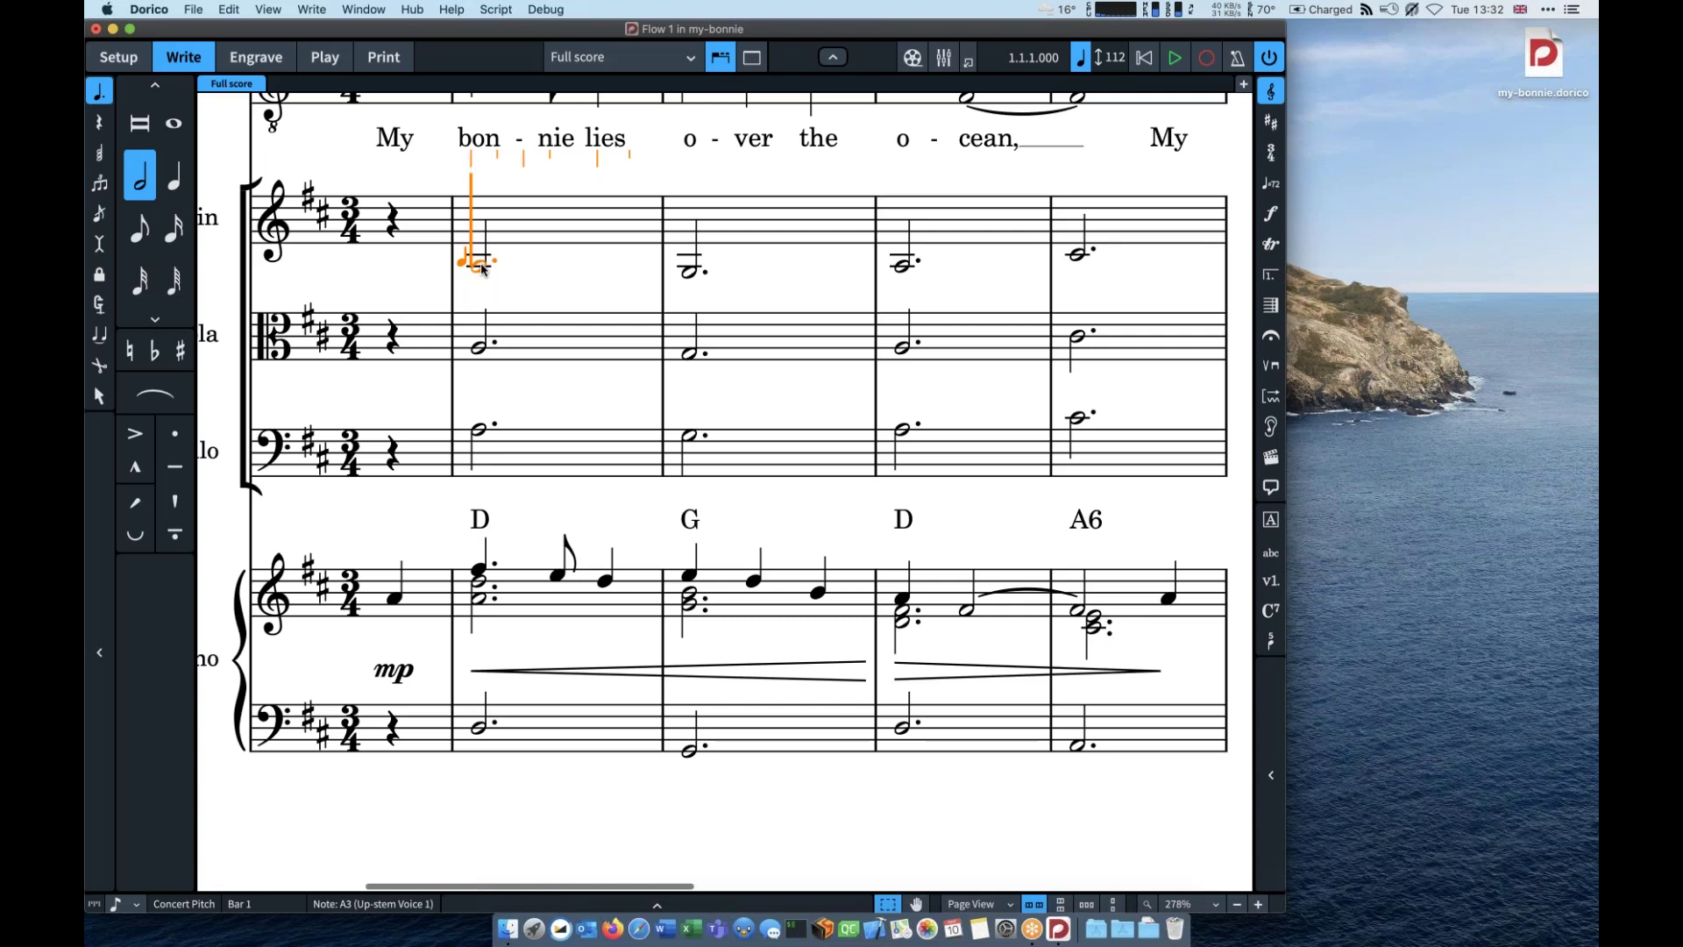
left_click(100, 277)
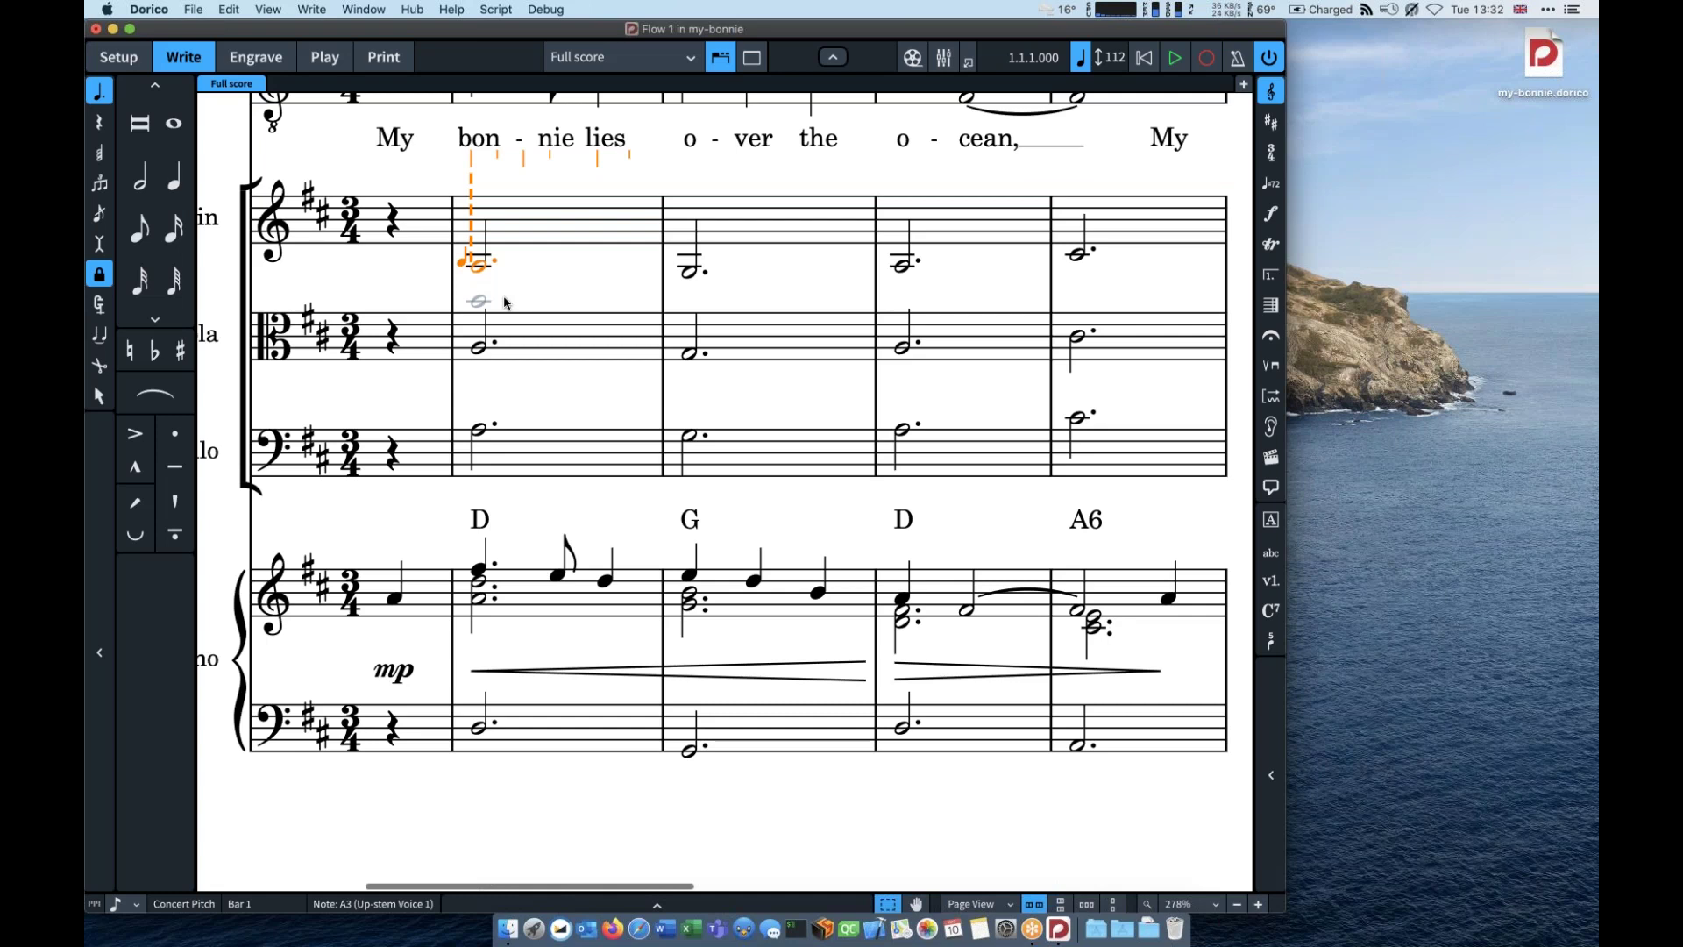
key("f")
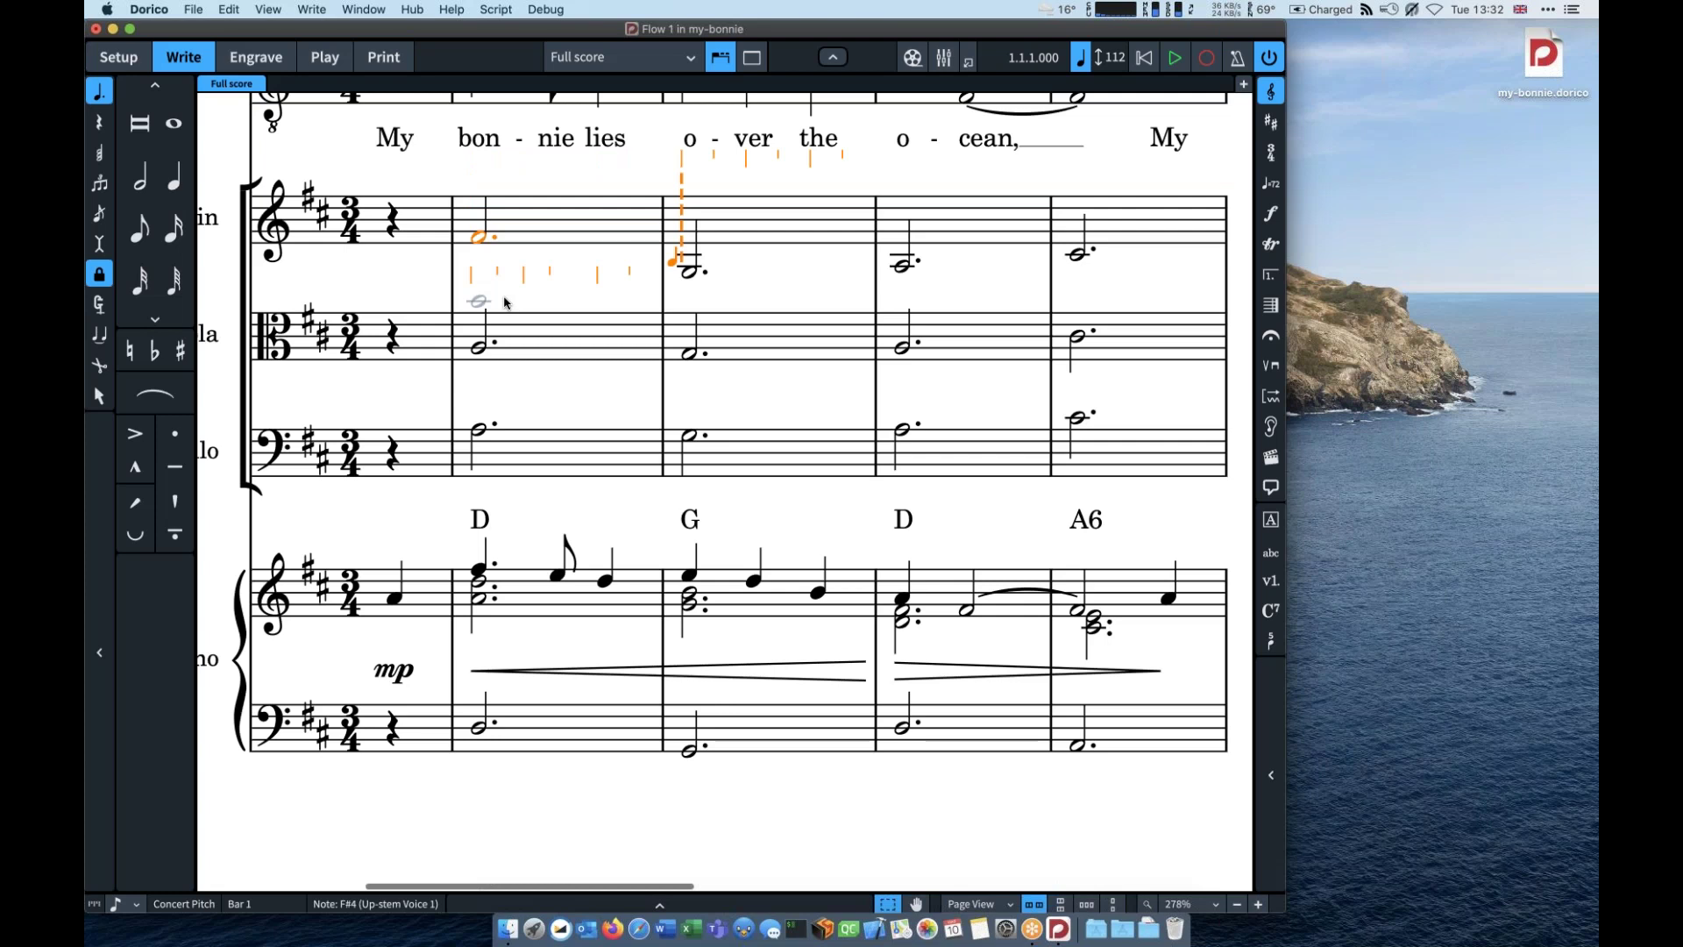
key("g")
key("a")
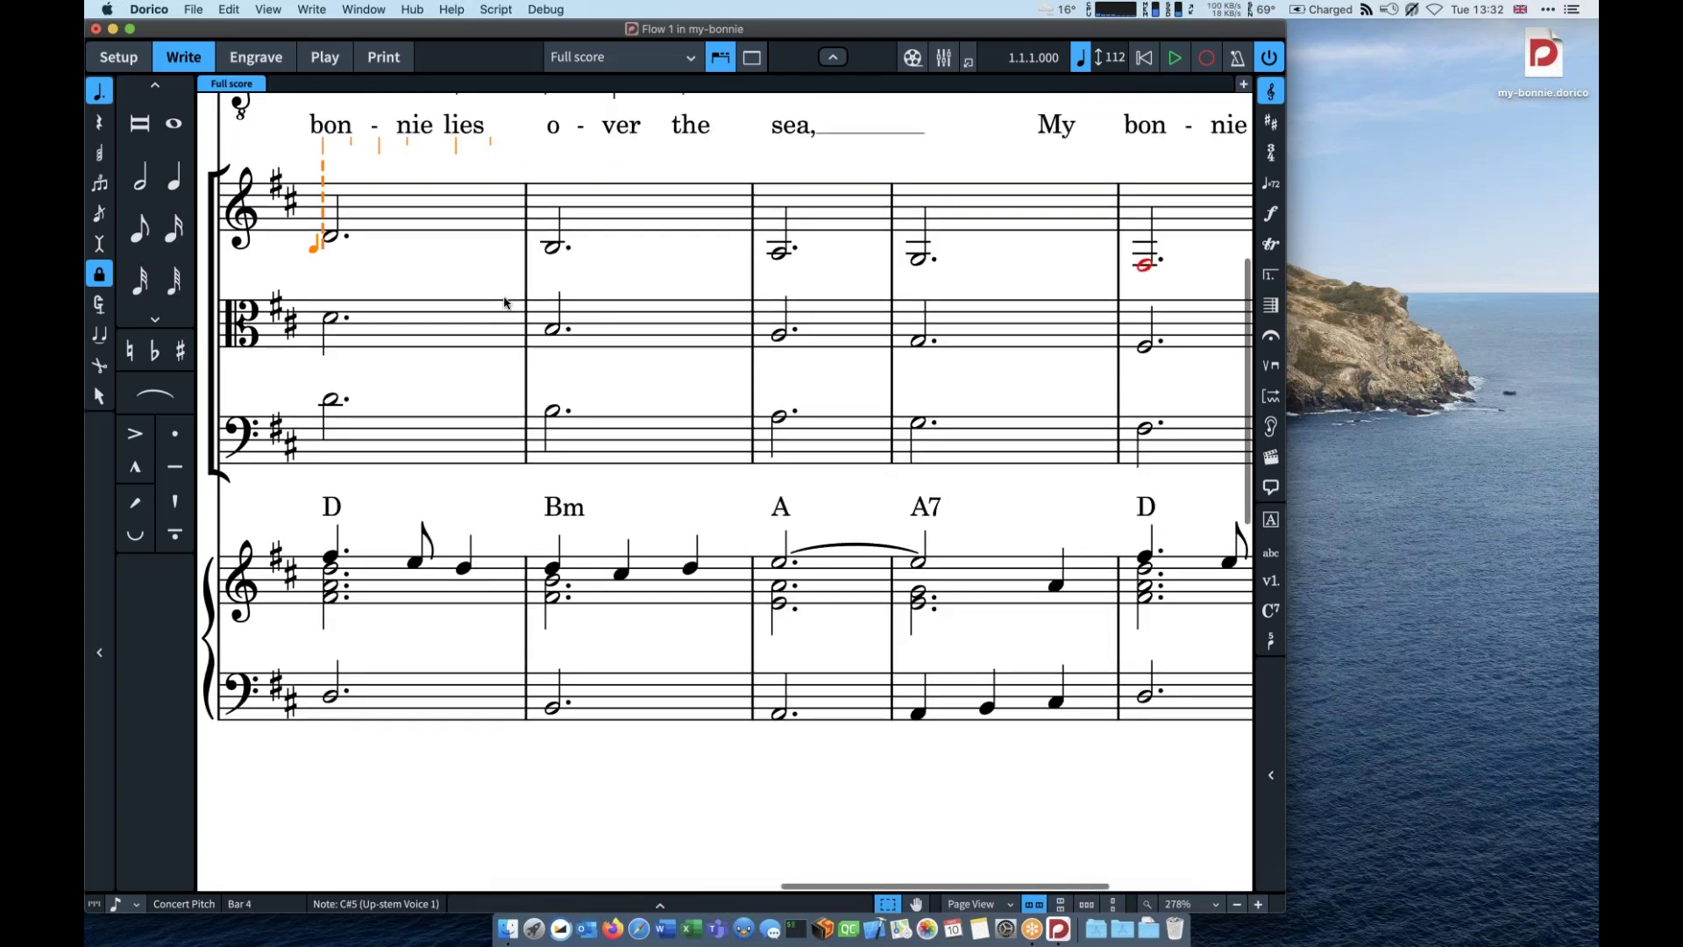
Step: Continue repitching the Violin part from bar 5 with D, B, C♯, E, F♯, G, D, A and G
key("d")
key("b")
key("c")
key("e")
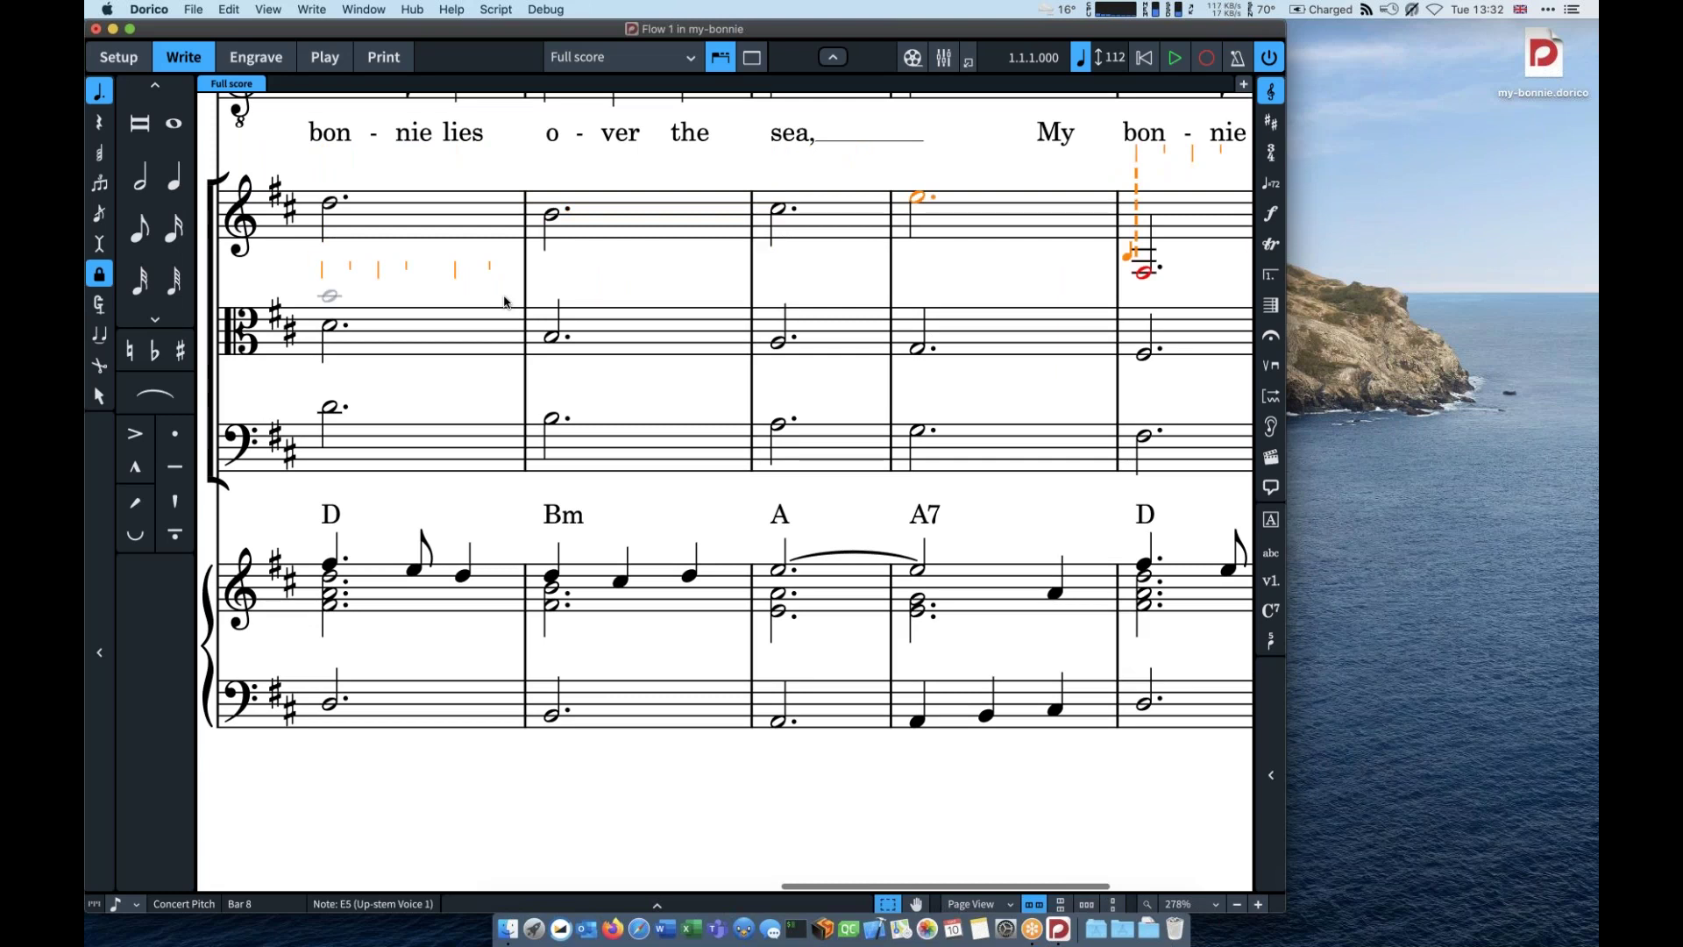
key("f")
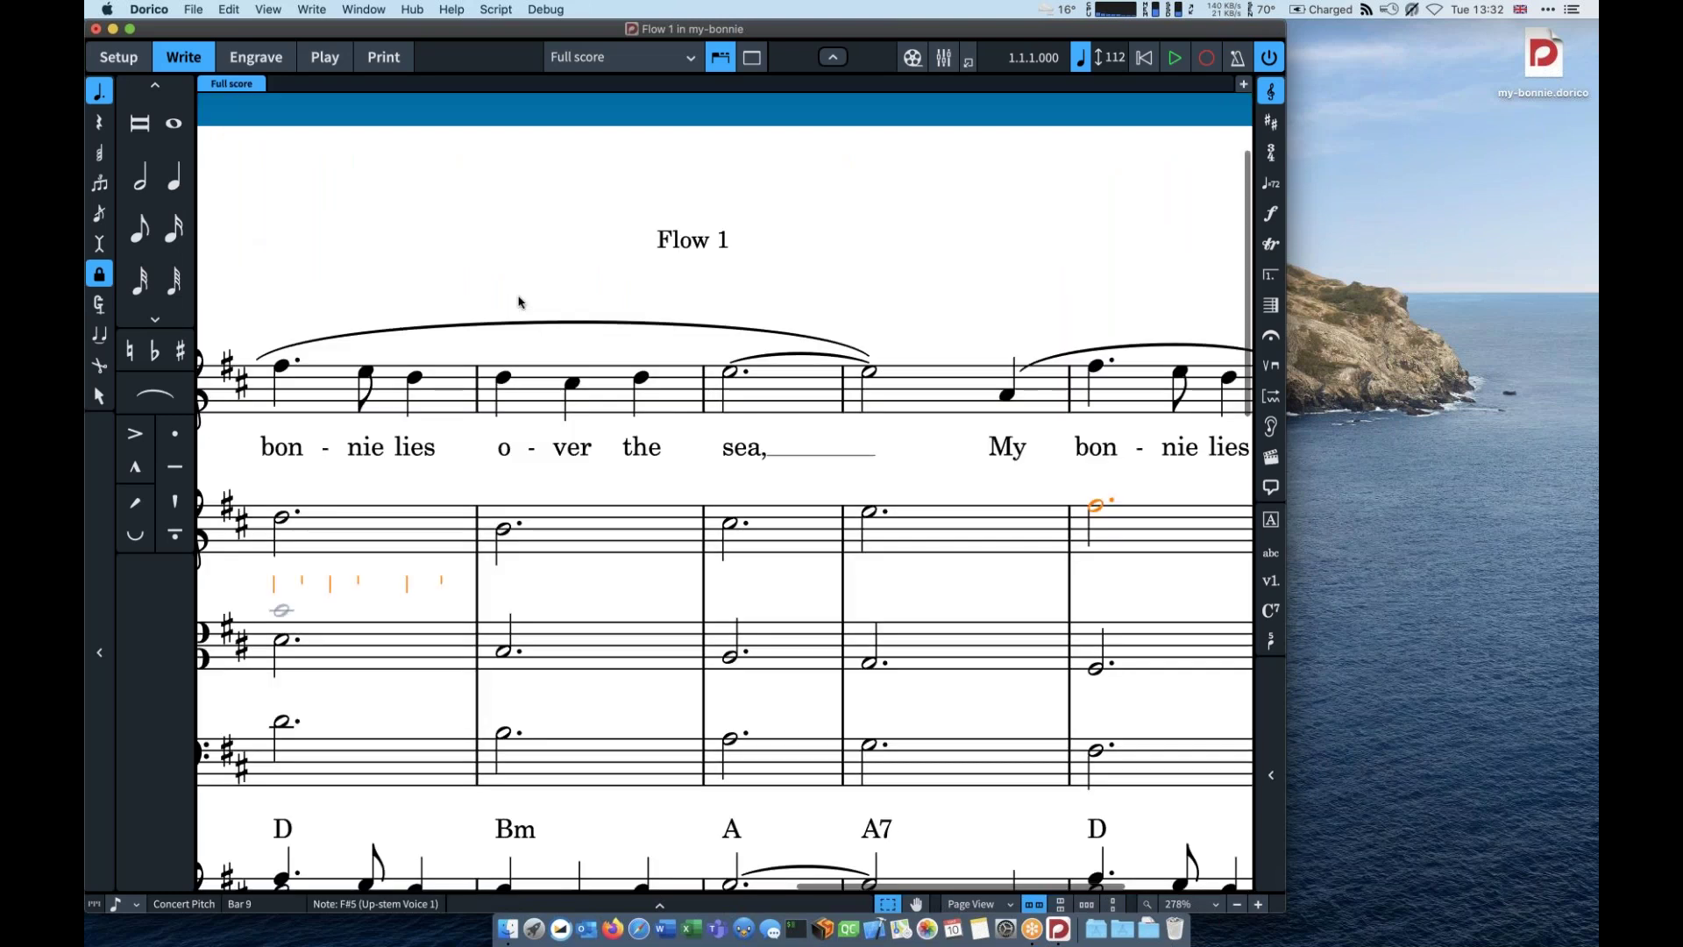
scroll(518, 301, "right", 4)
scroll(518, 302, "down", 2)
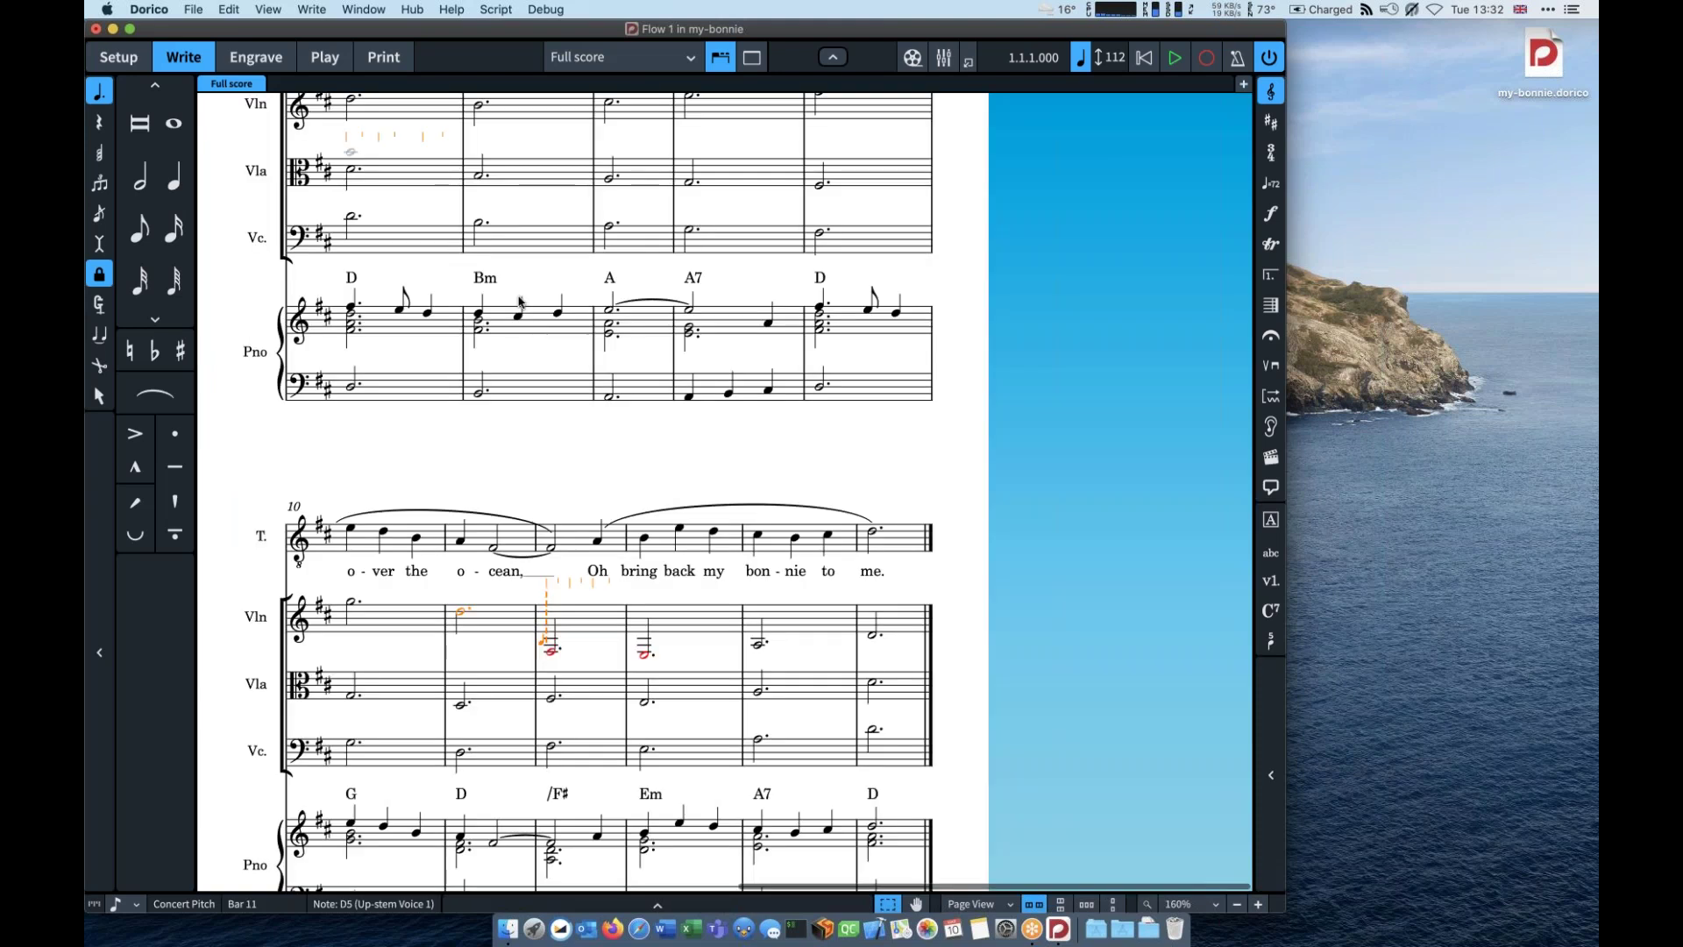
key("a")
key("g")
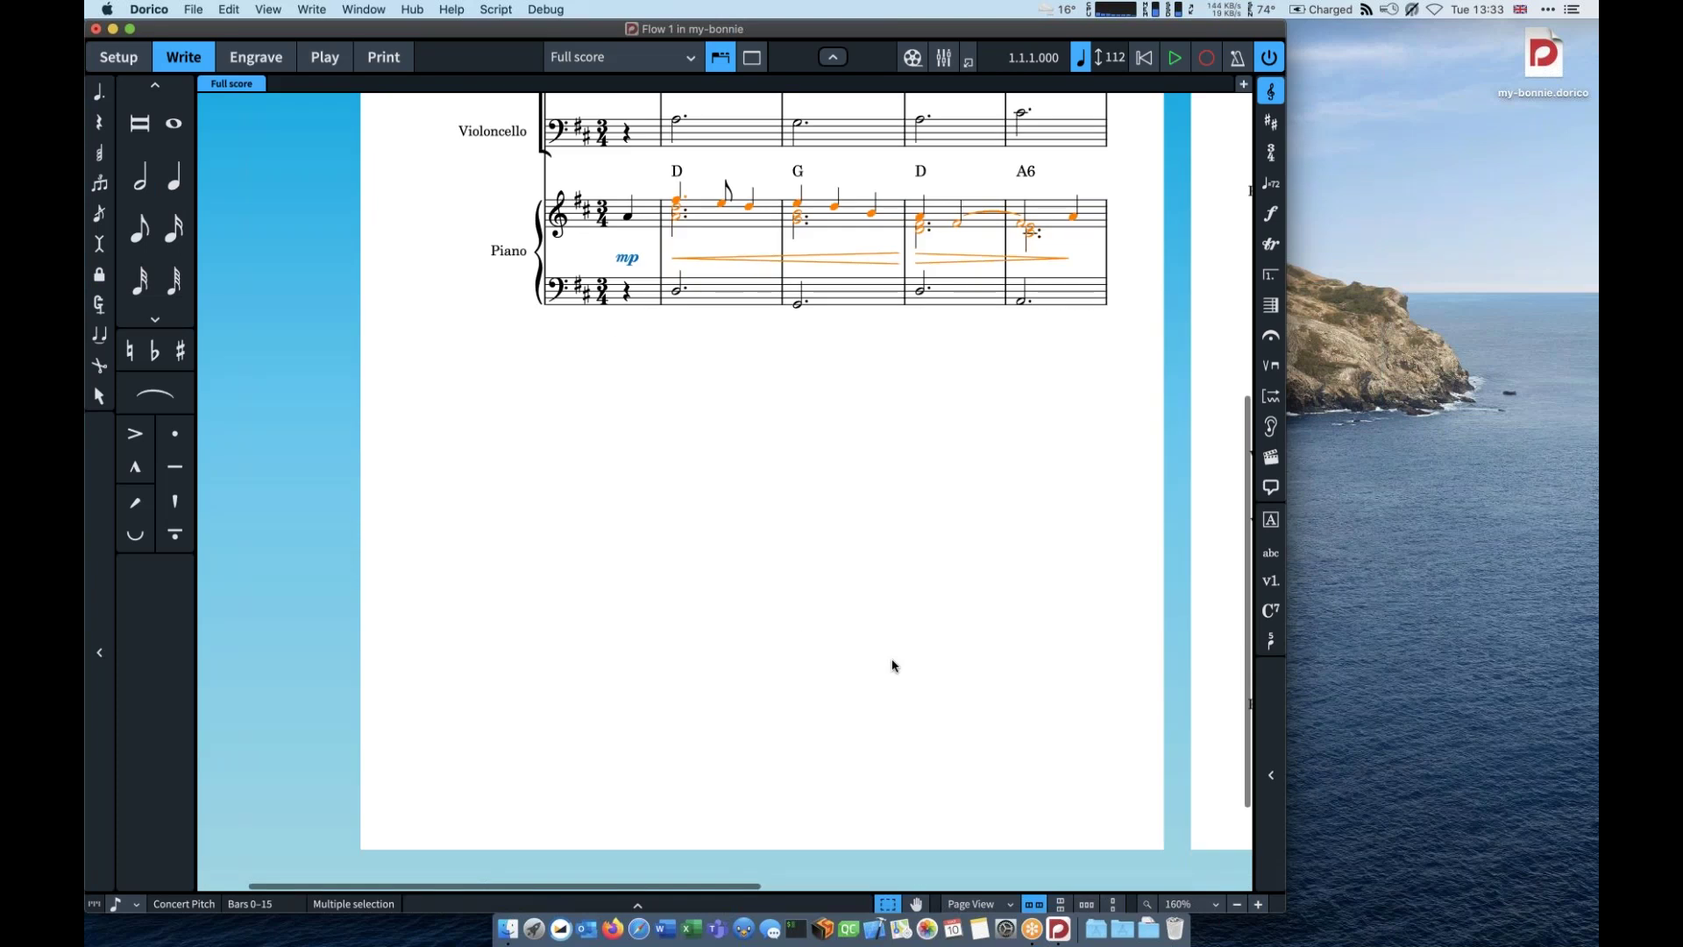
Step: Filter the selection on the Piano's upper staff to Down-stem Voice 1 only
scroll(893, 665, "up", 5)
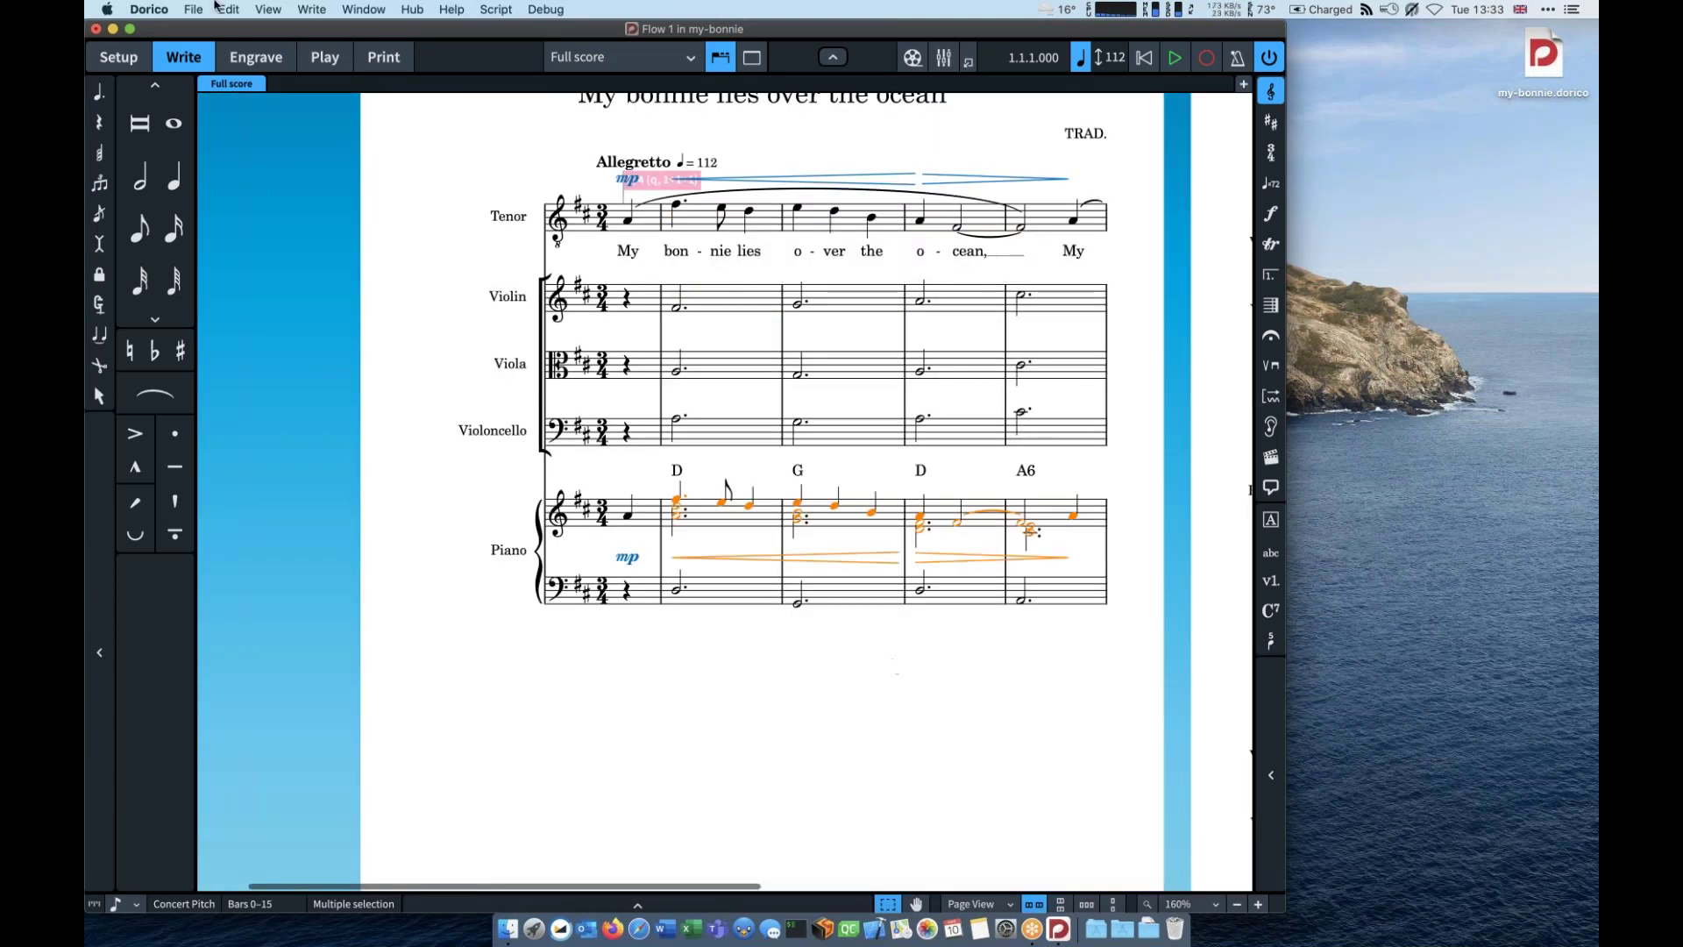
left_click(229, 9)
mouse_move(261, 295)
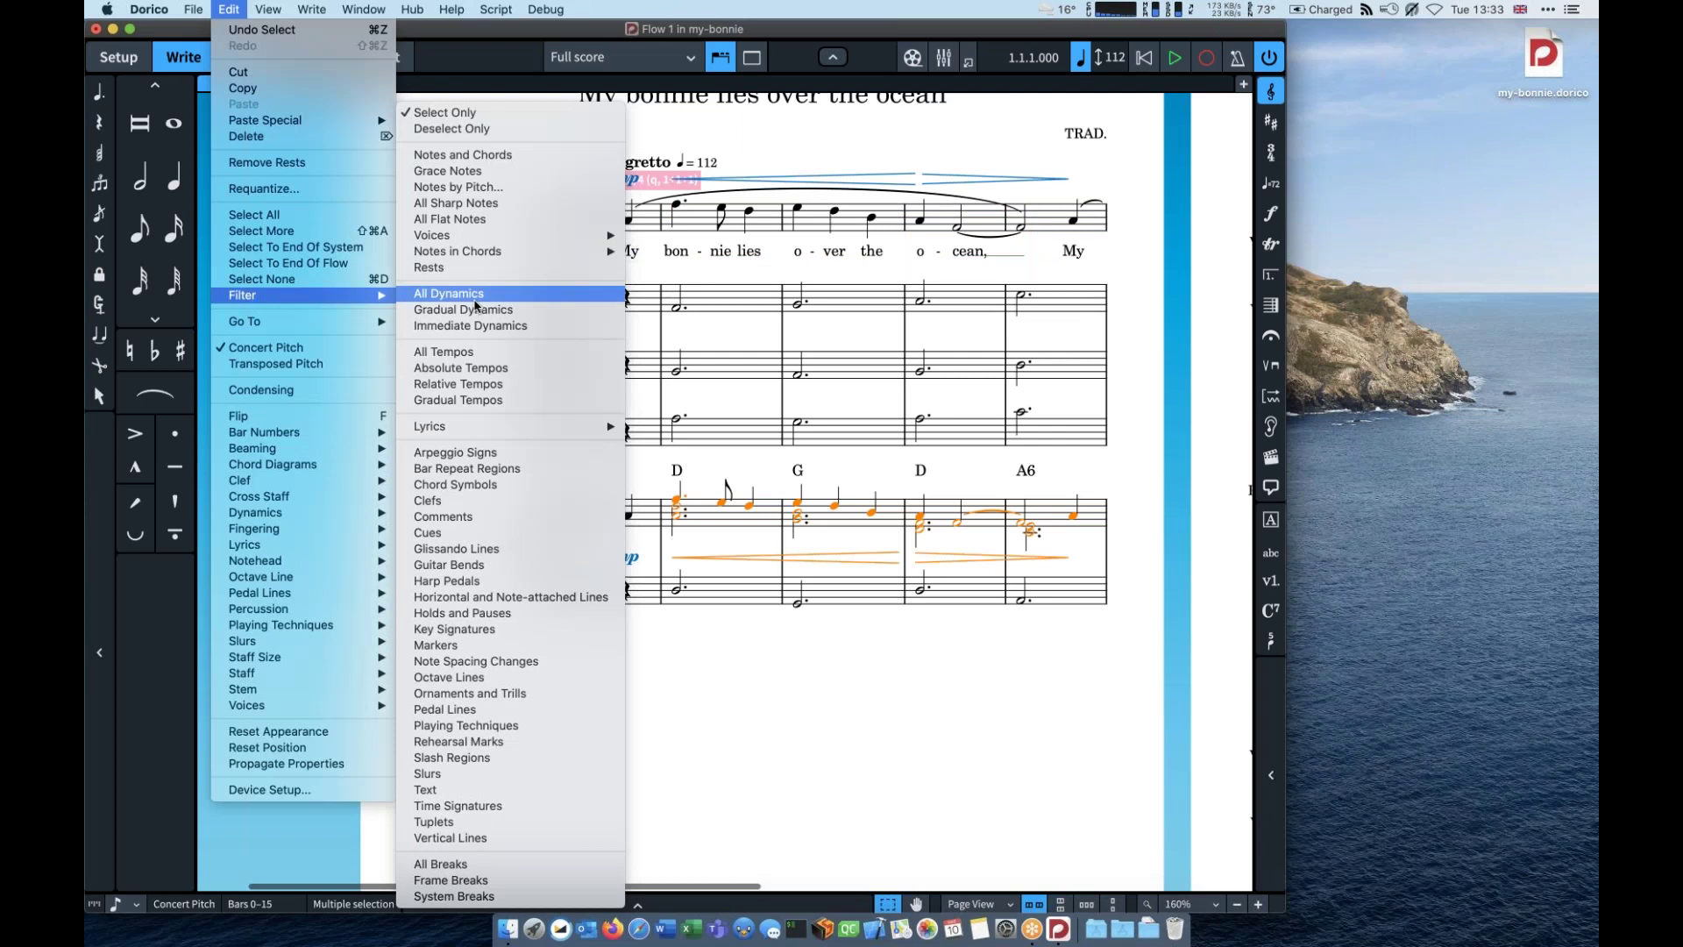
mouse_move(526, 235)
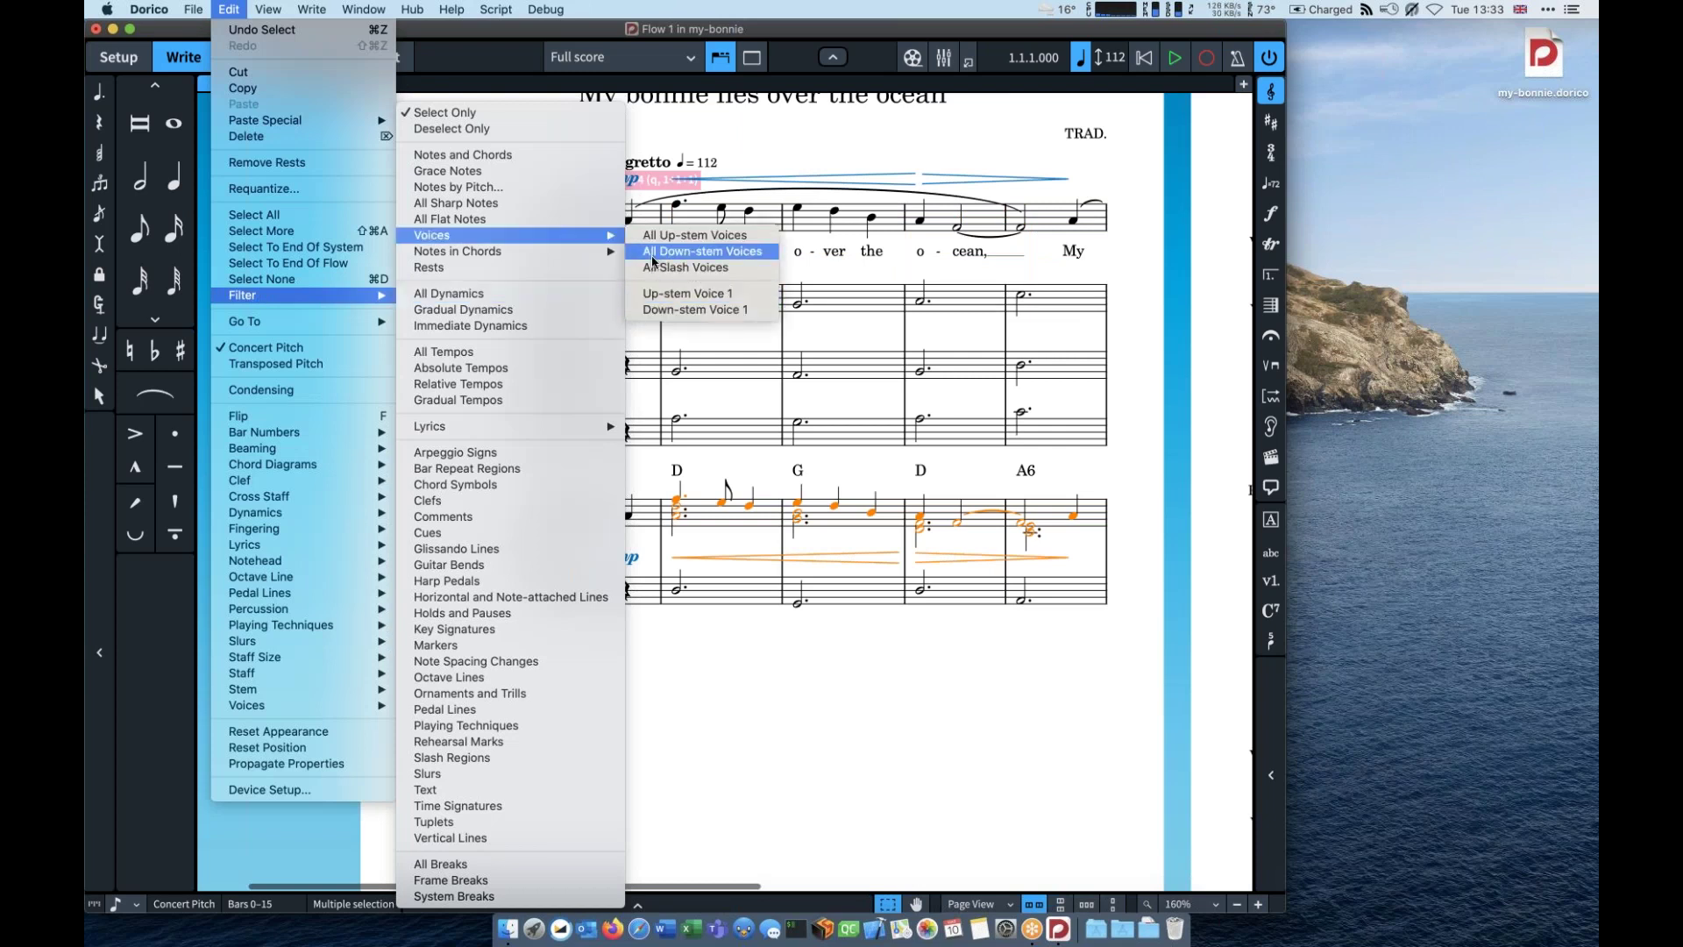
left_click(655, 310)
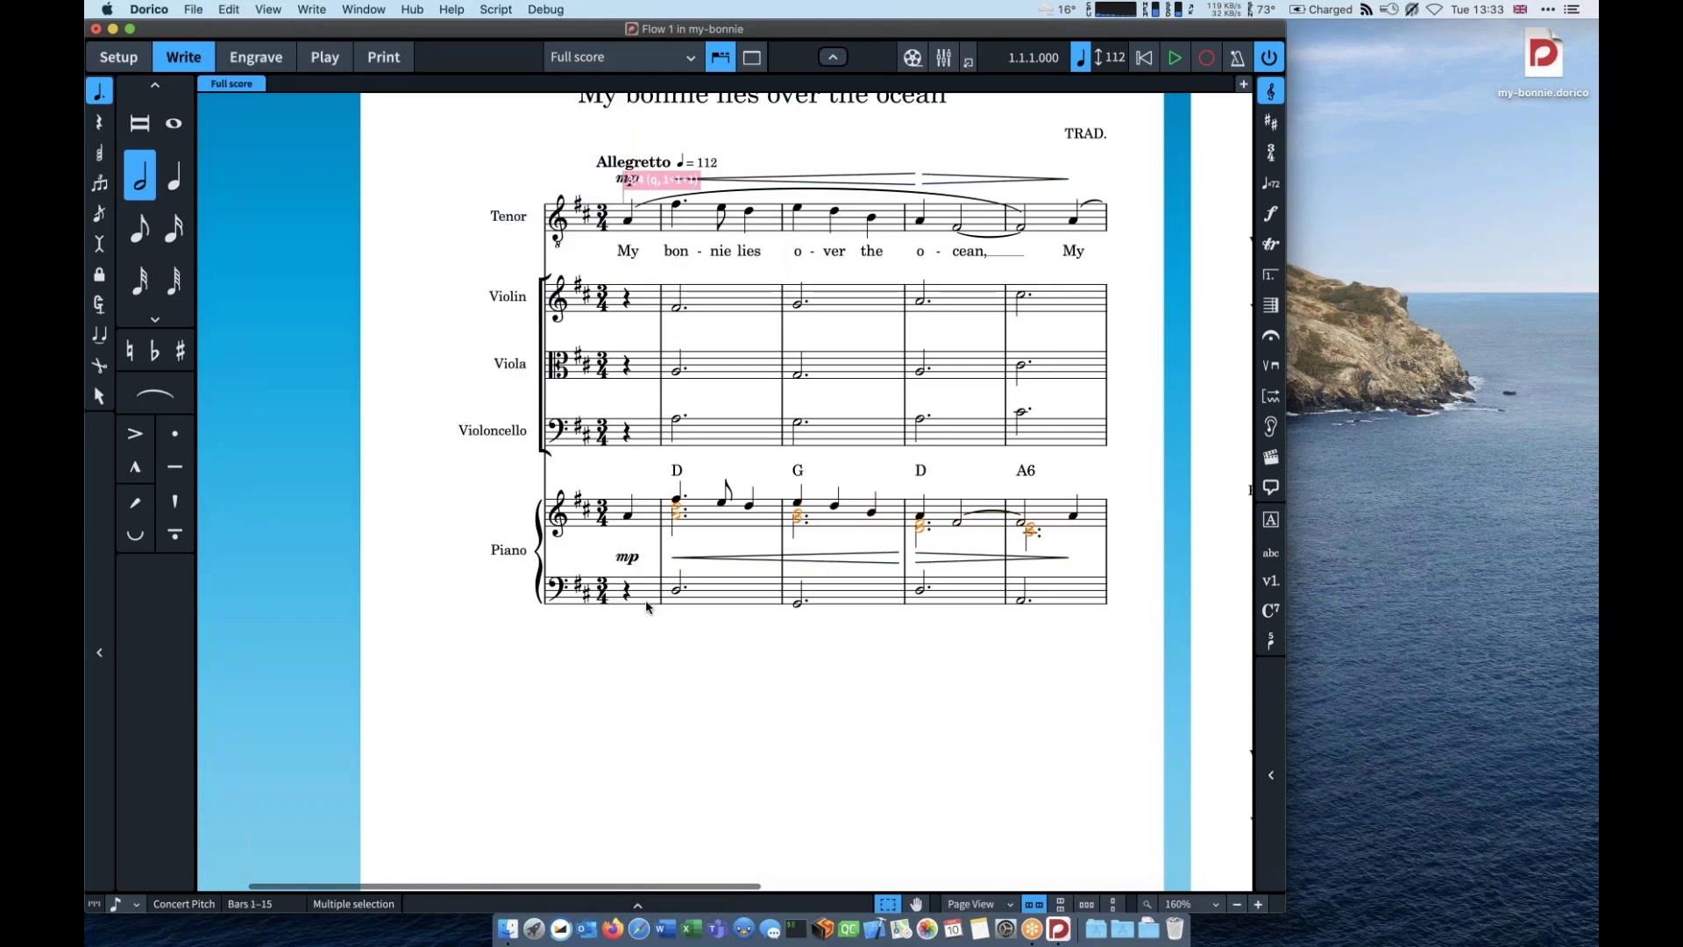
Step: Try to place the filtered Piano notes onto the Viola and Violoncello staves with Paste Special
scroll(645, 606, "right", 10)
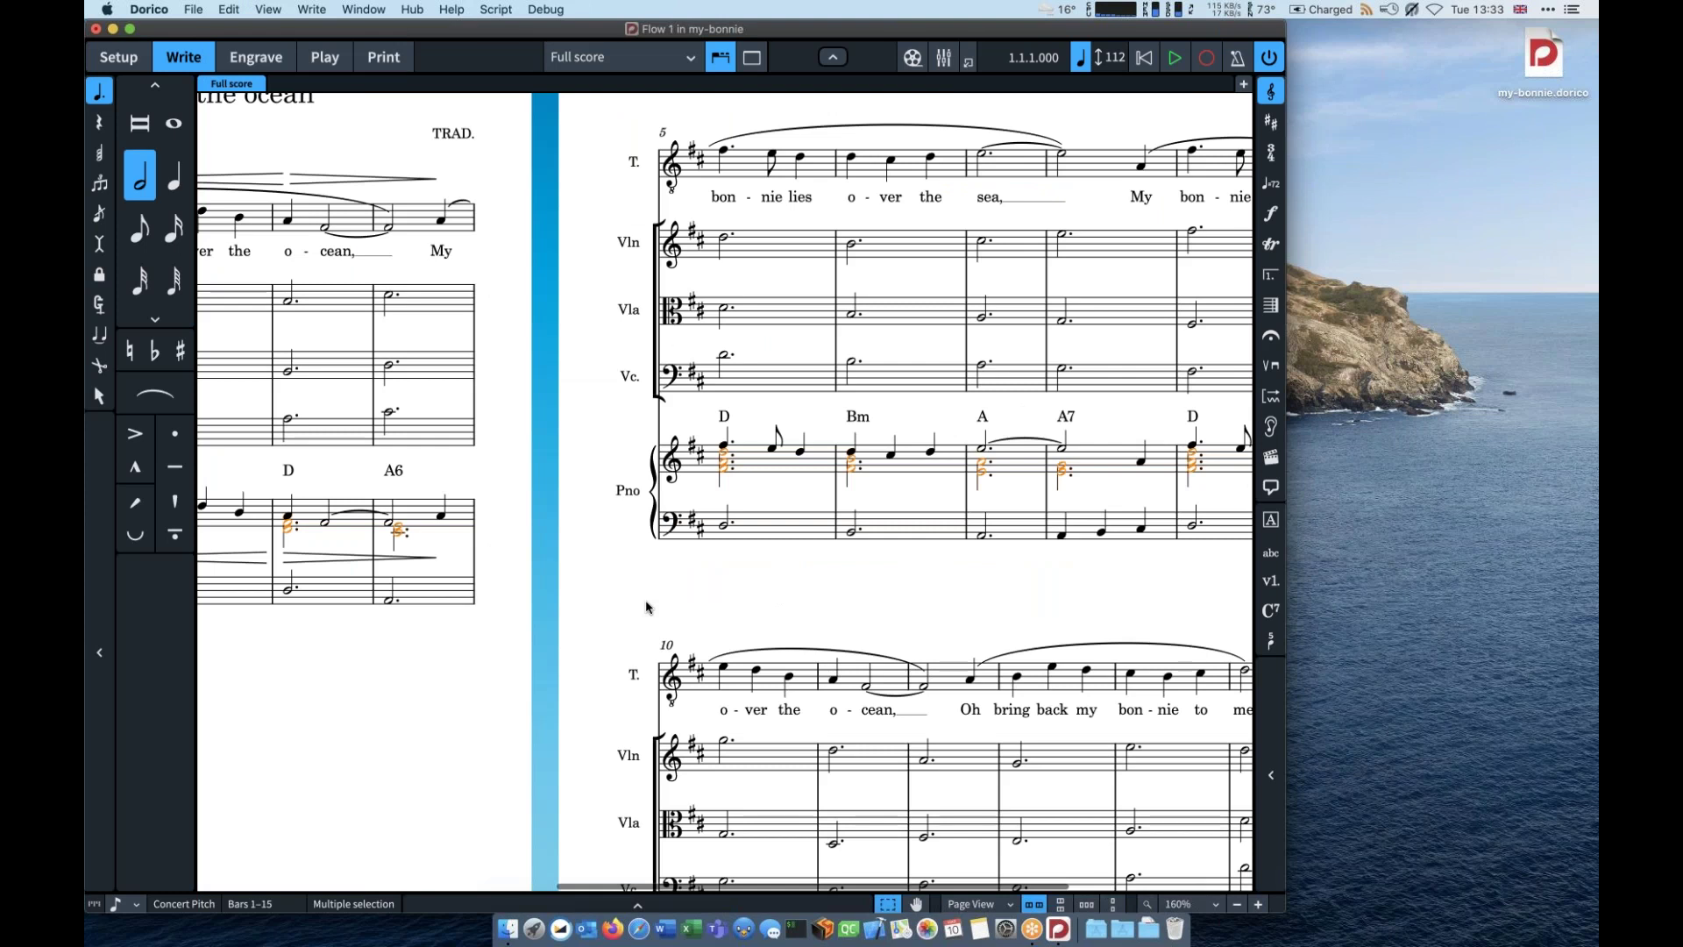
scroll(646, 607, "left", 5)
left_click(229, 9)
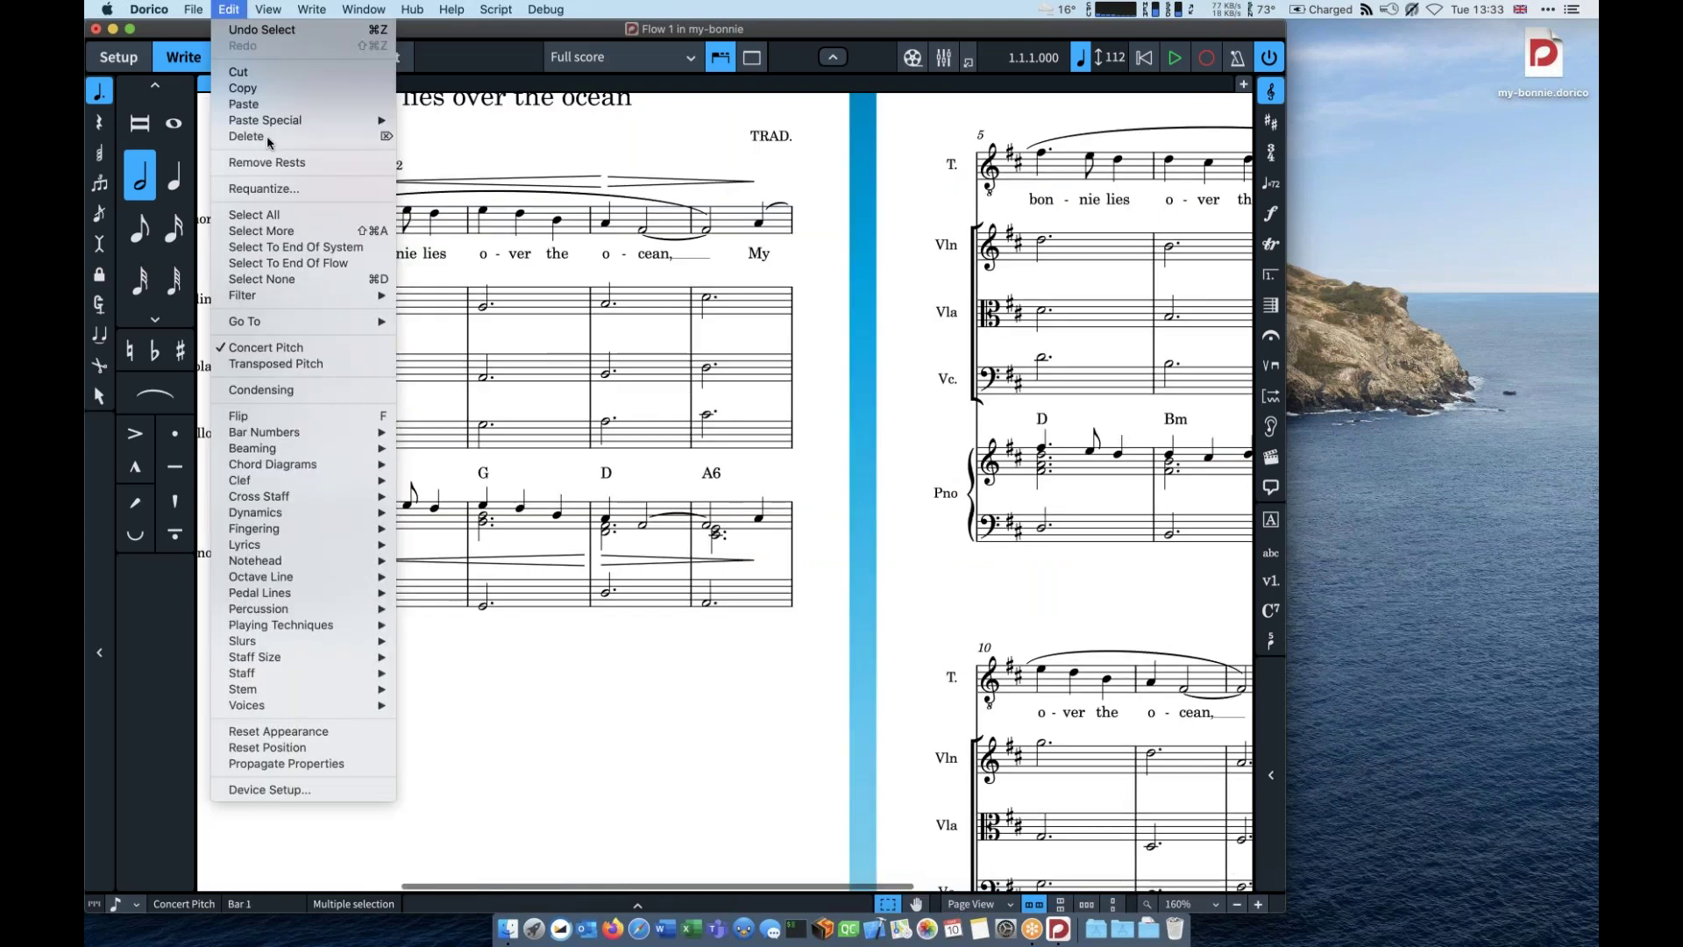
left_click(447, 152)
scroll(539, 407, "right", 5)
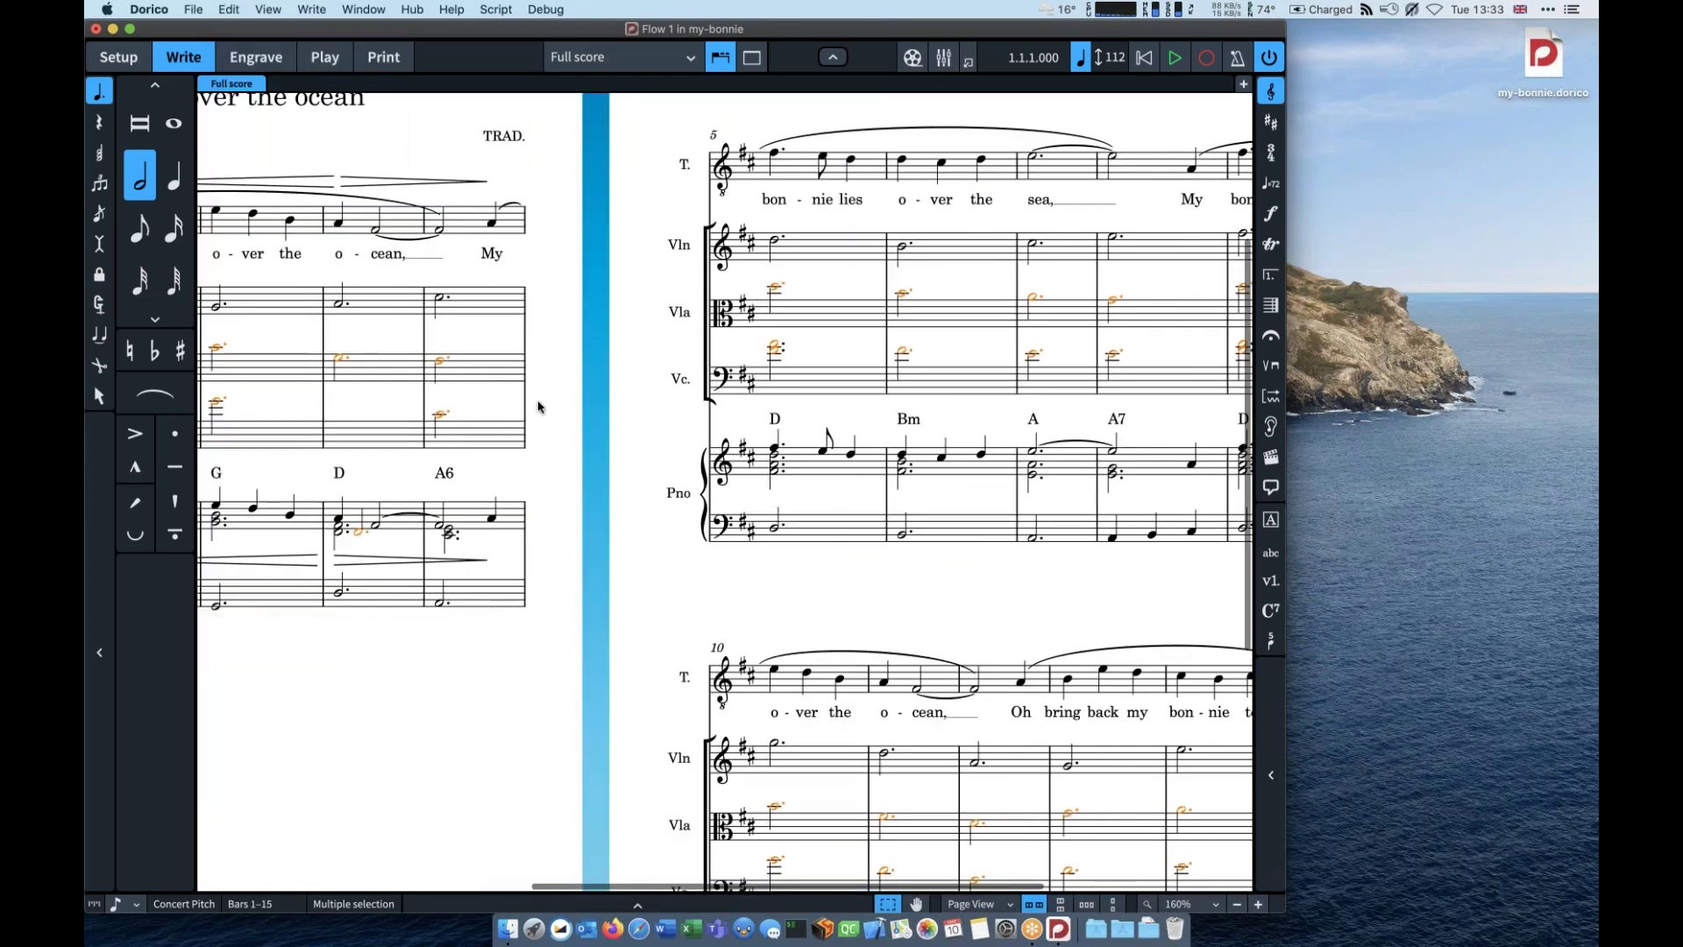
scroll(538, 406, "left", 5)
scroll(538, 406, "up", 2)
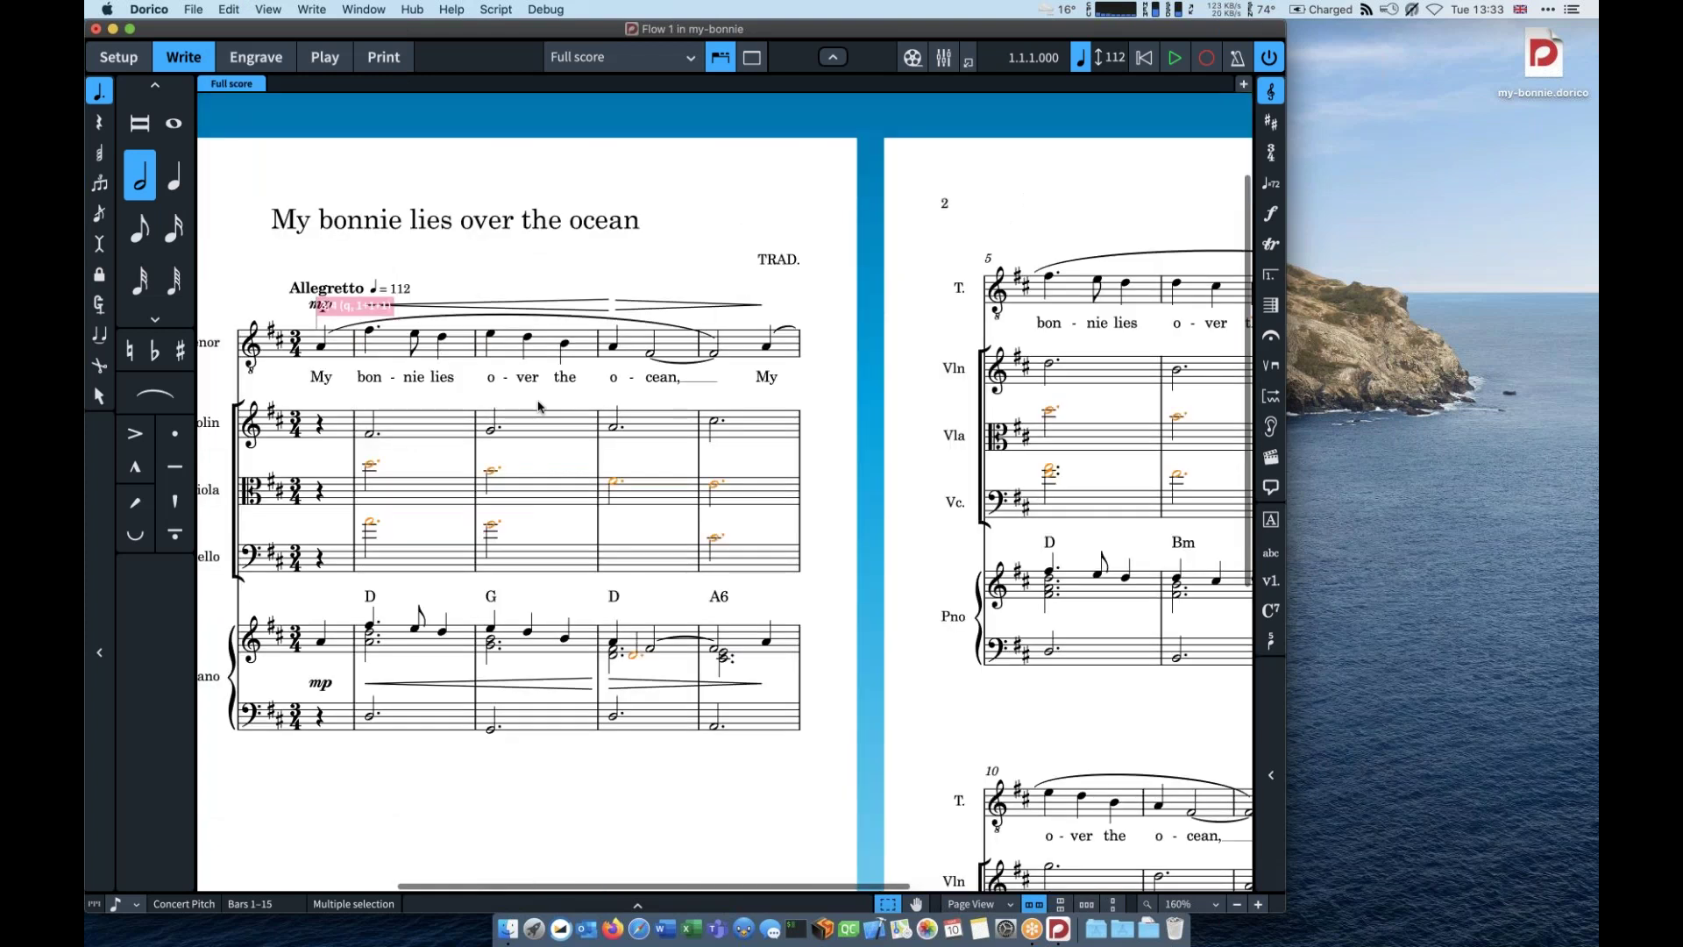
scroll(581, 544, "down", 2)
key("super+c")
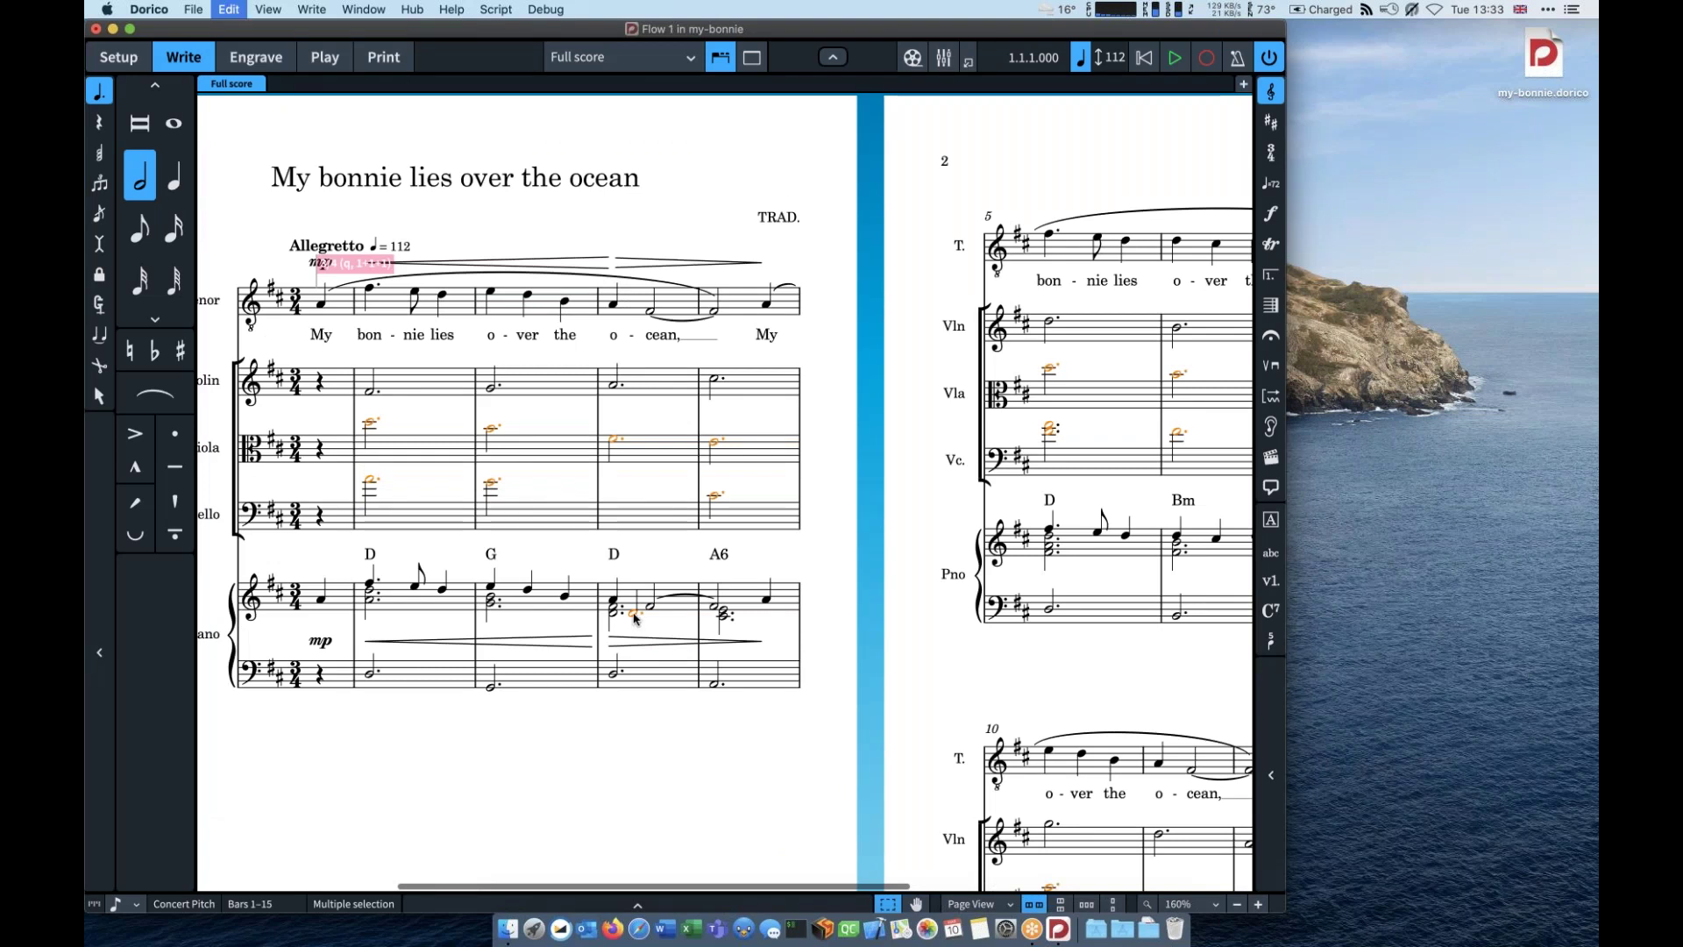
key("super+z")
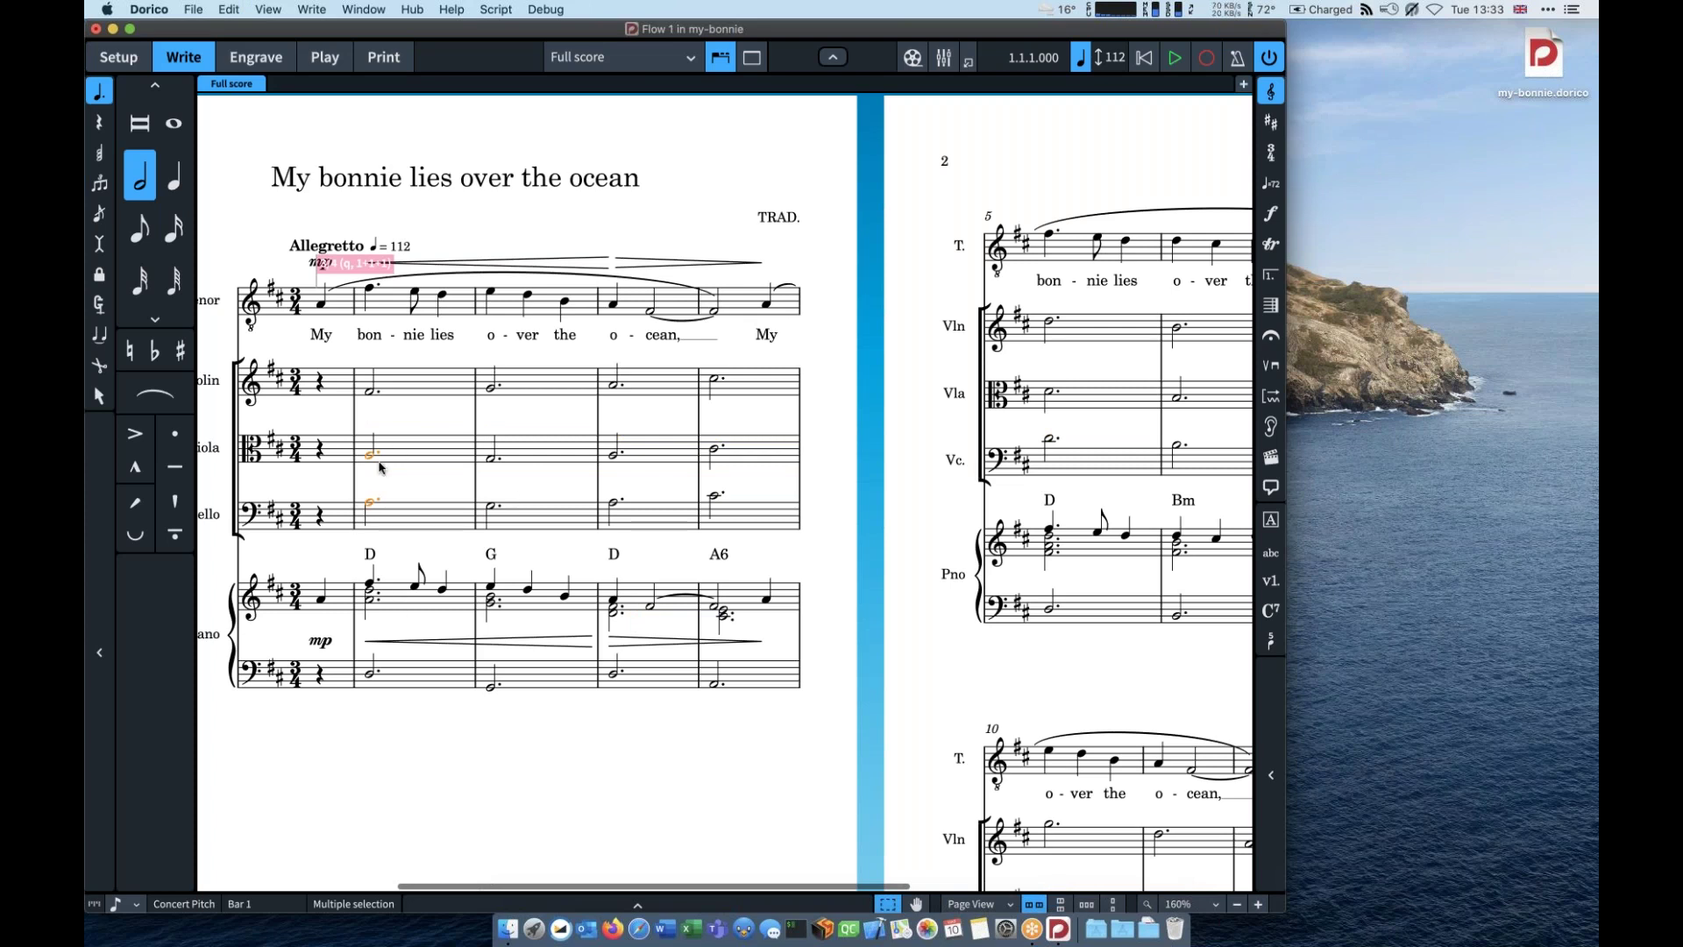
Step: Select the Piano's pickup note together with its mp dynamic to examine the grouped dynamics
left_click(321, 600)
left_click(321, 641, "super")
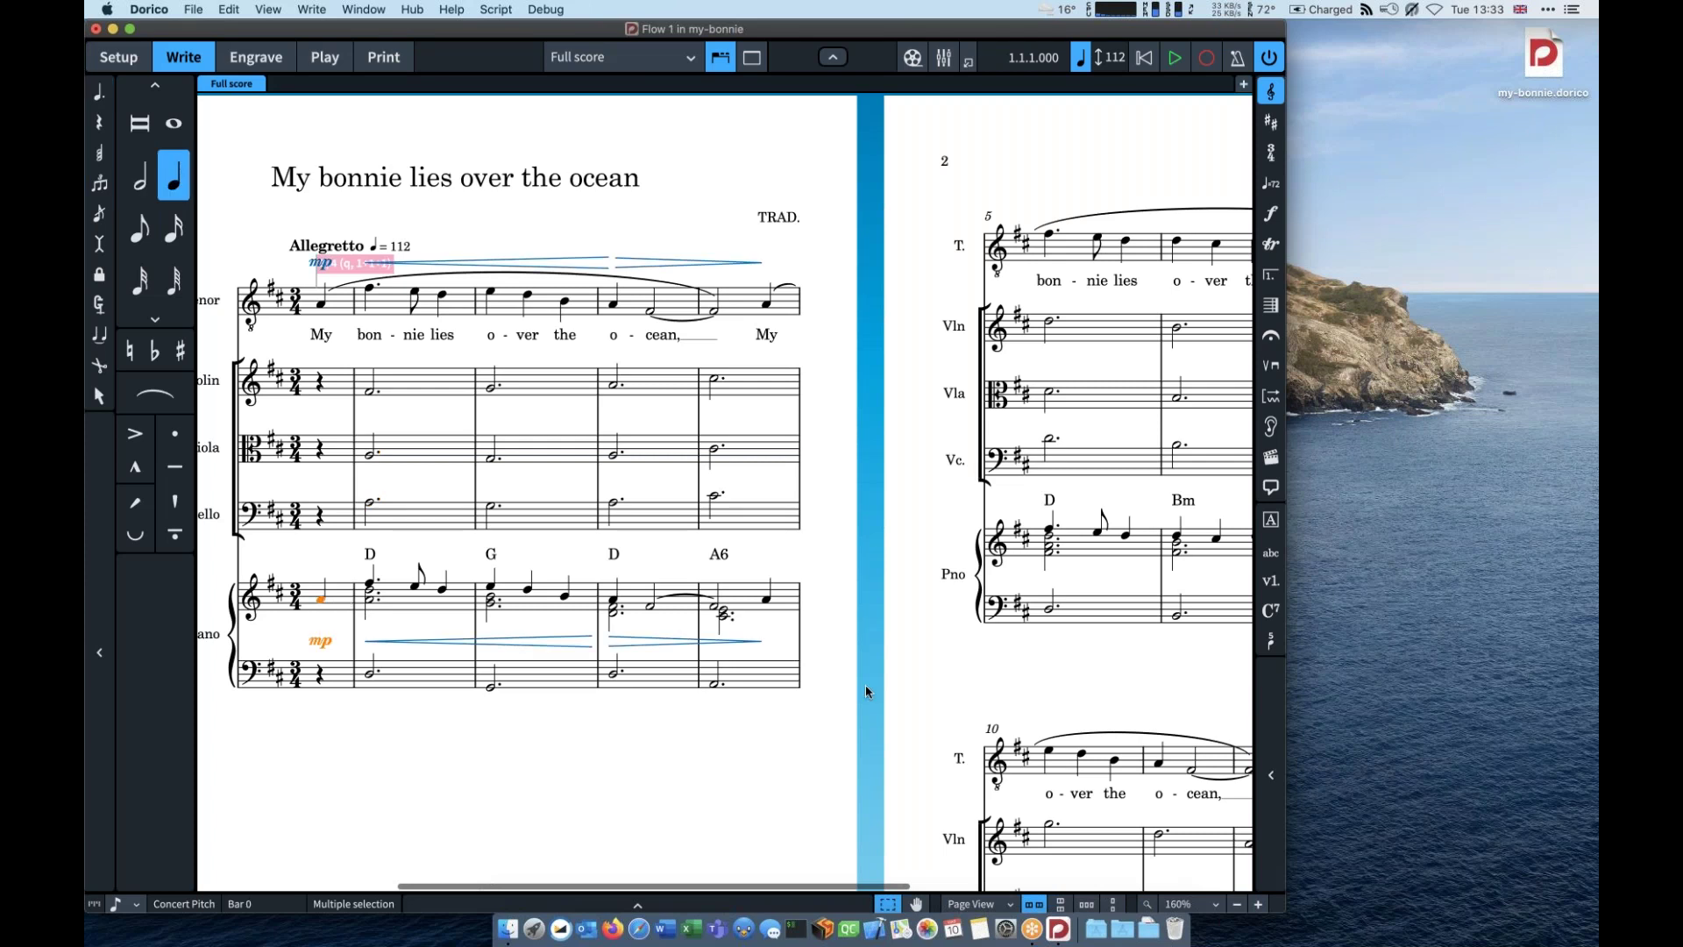
scroll(865, 685, "right", 3)
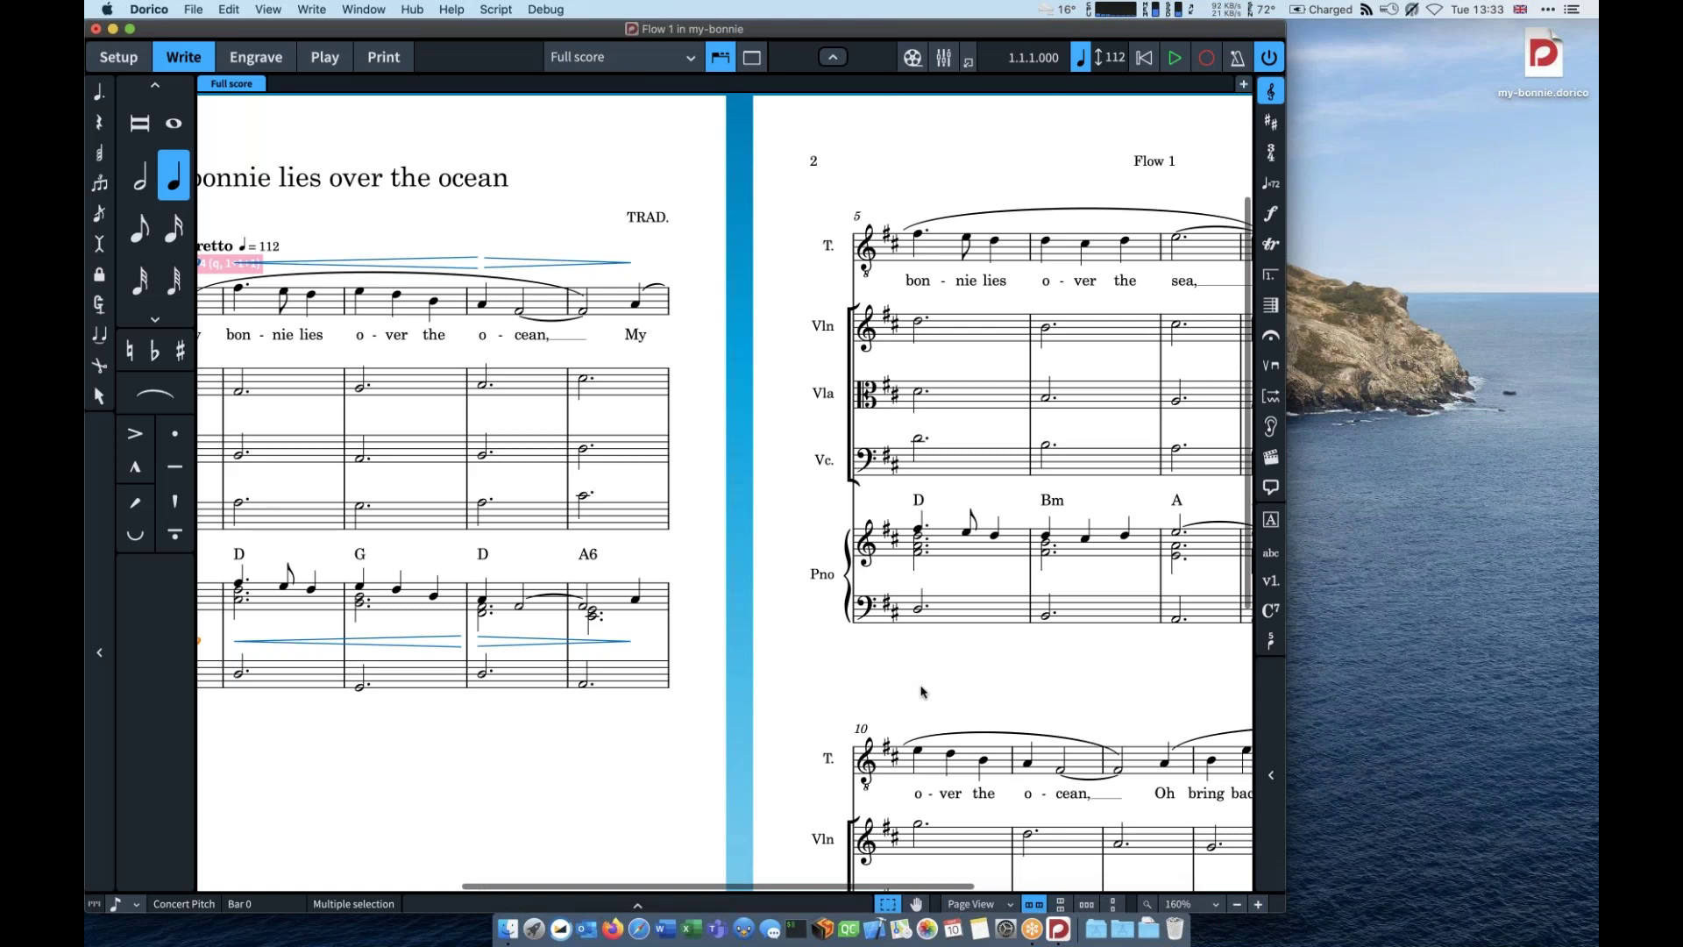
scroll(533, 383, "left", 5)
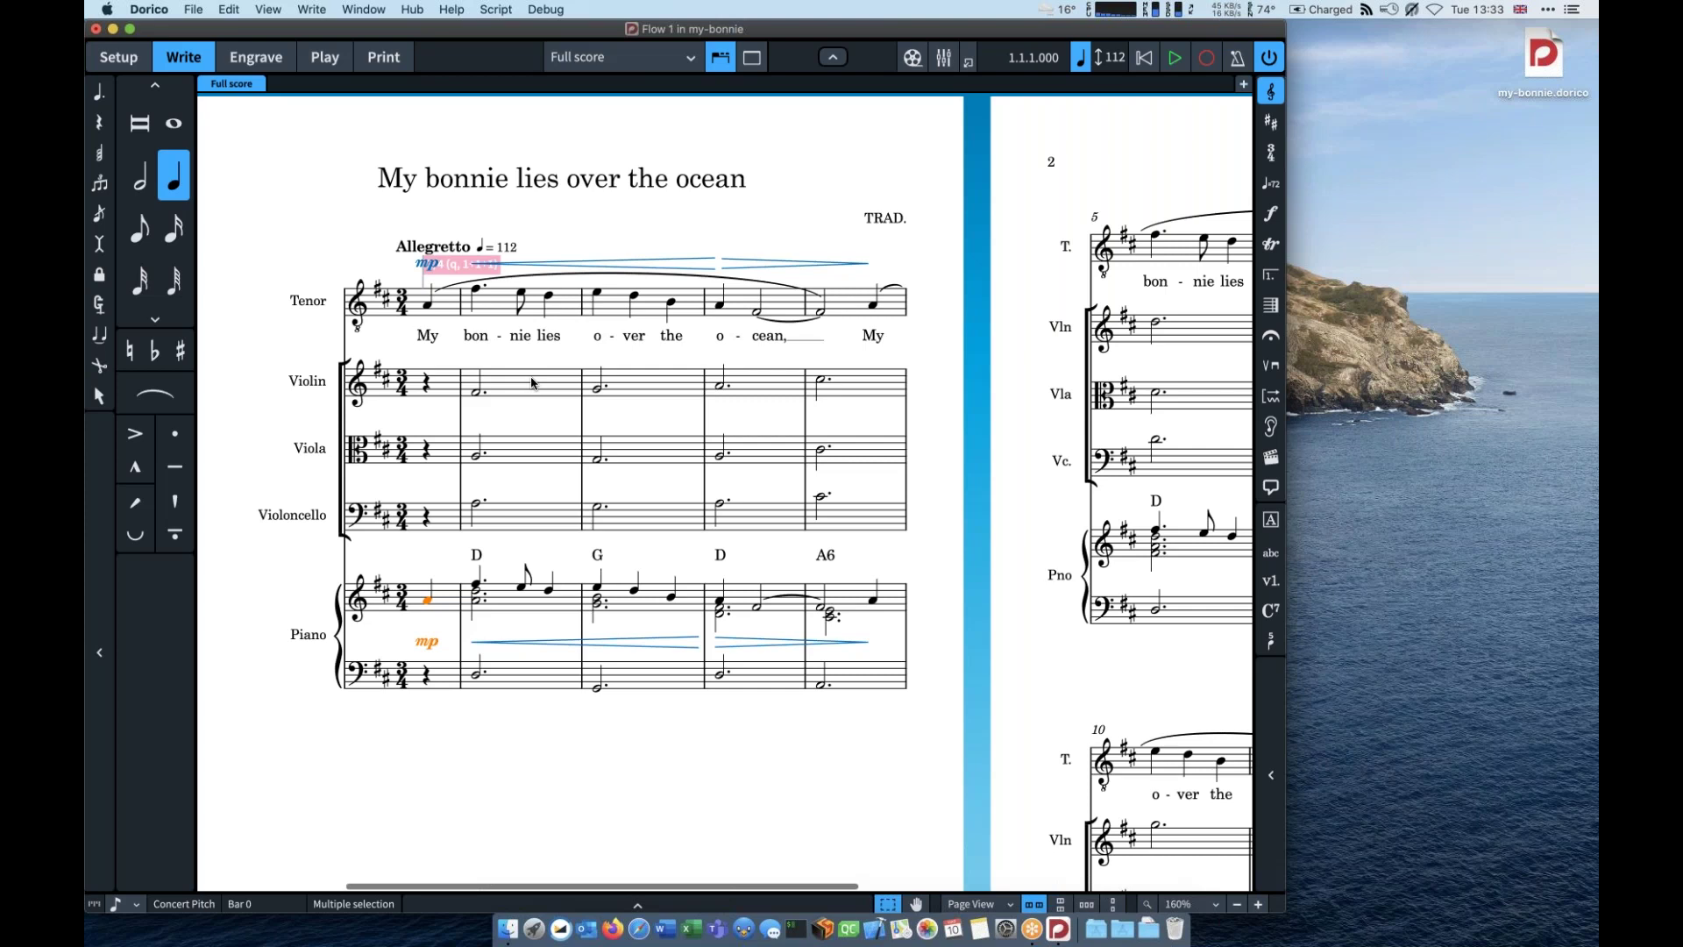
Step: Add slurs over bars 1 to 4 on the Violin, Viola and Violoncello staves together
left_click(532, 383)
left_click(861, 516, "shift")
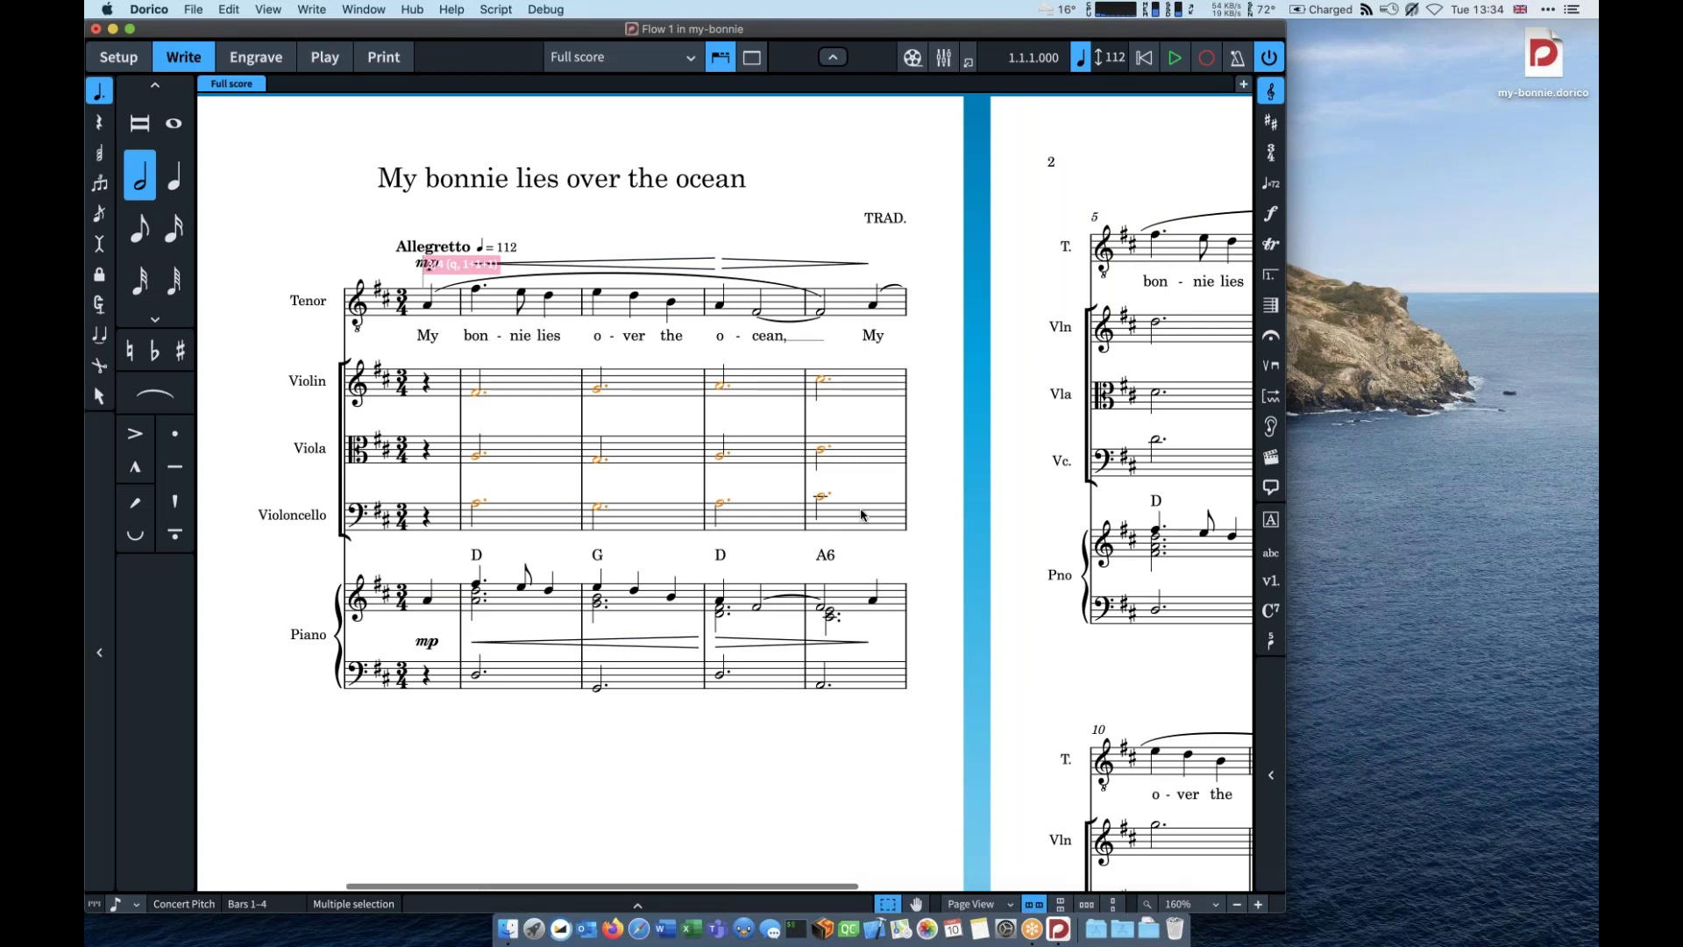
key("s")
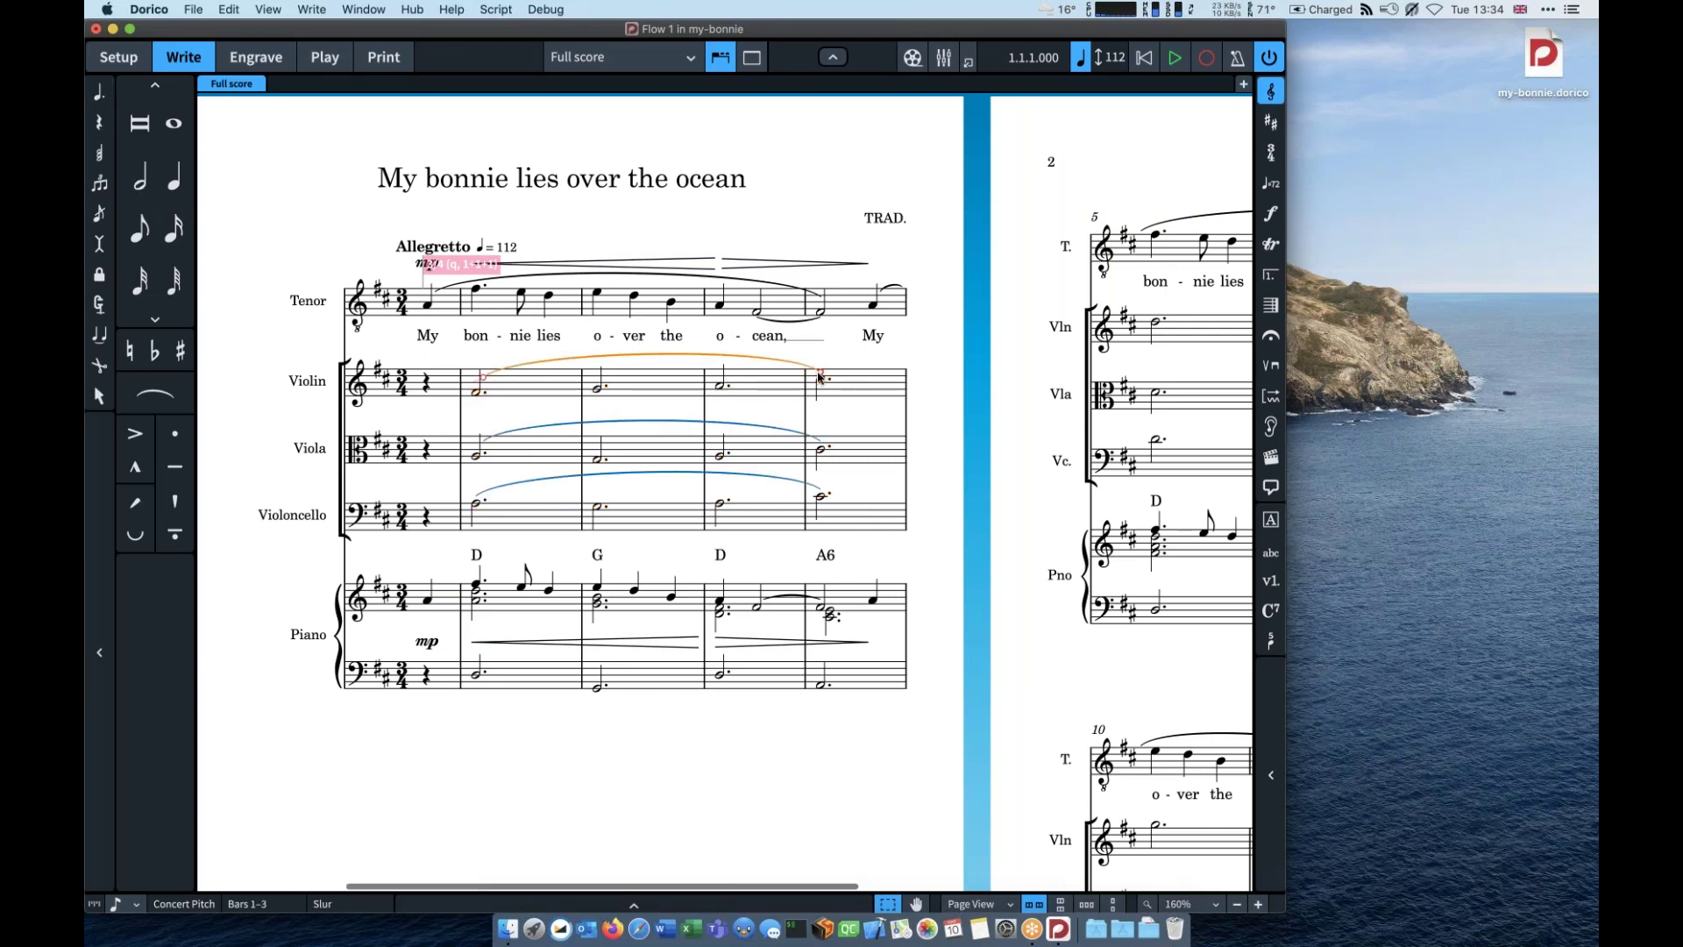
Step: Add p with a crescendo hairpin from bar 1 to mf at bar 4 on all three string staves
left_click(479, 387)
key("shift+d")
type("p<")
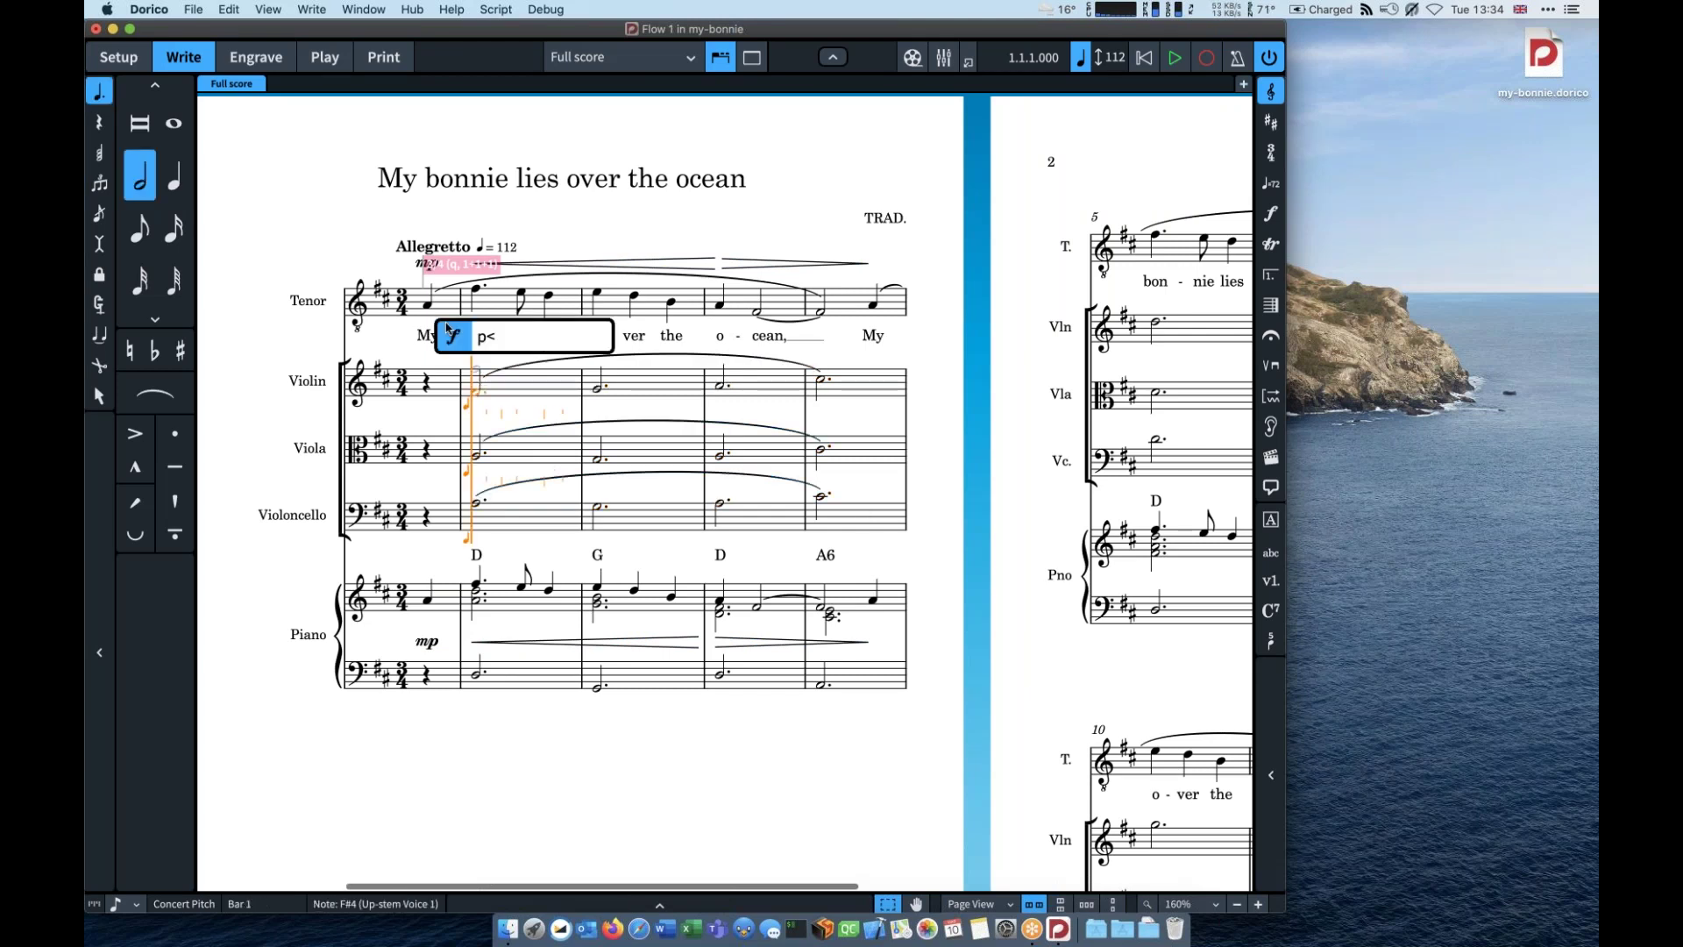
key("Return")
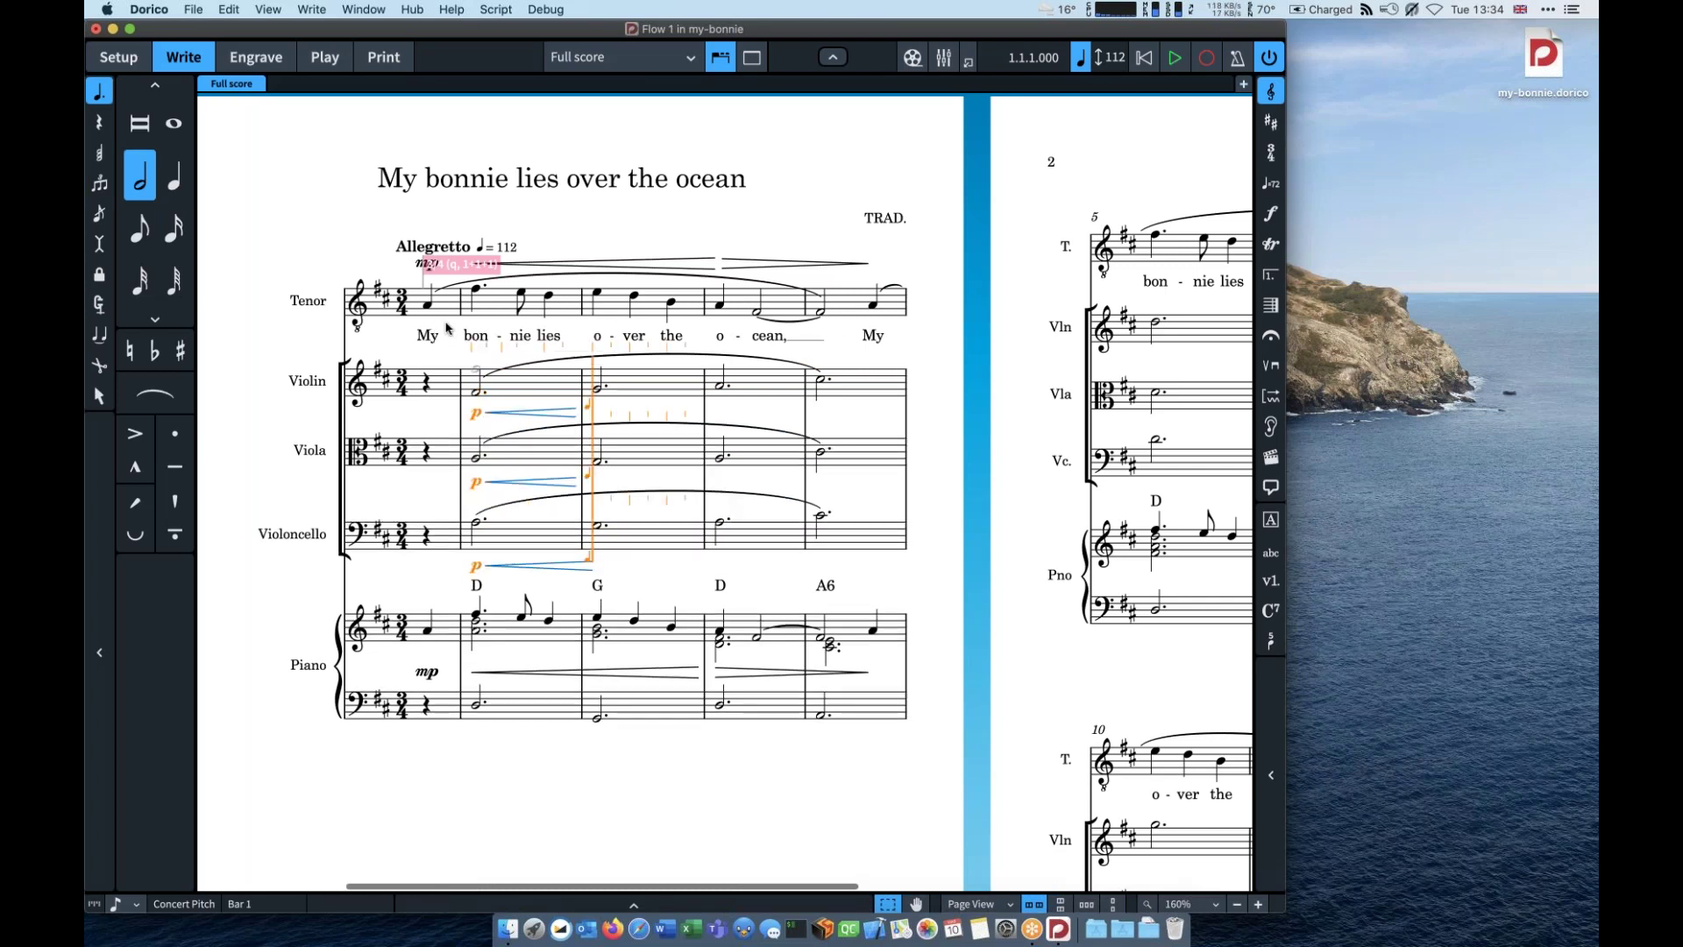
key("space")
key("space")
key("space")
key("shift+d")
type("mf")
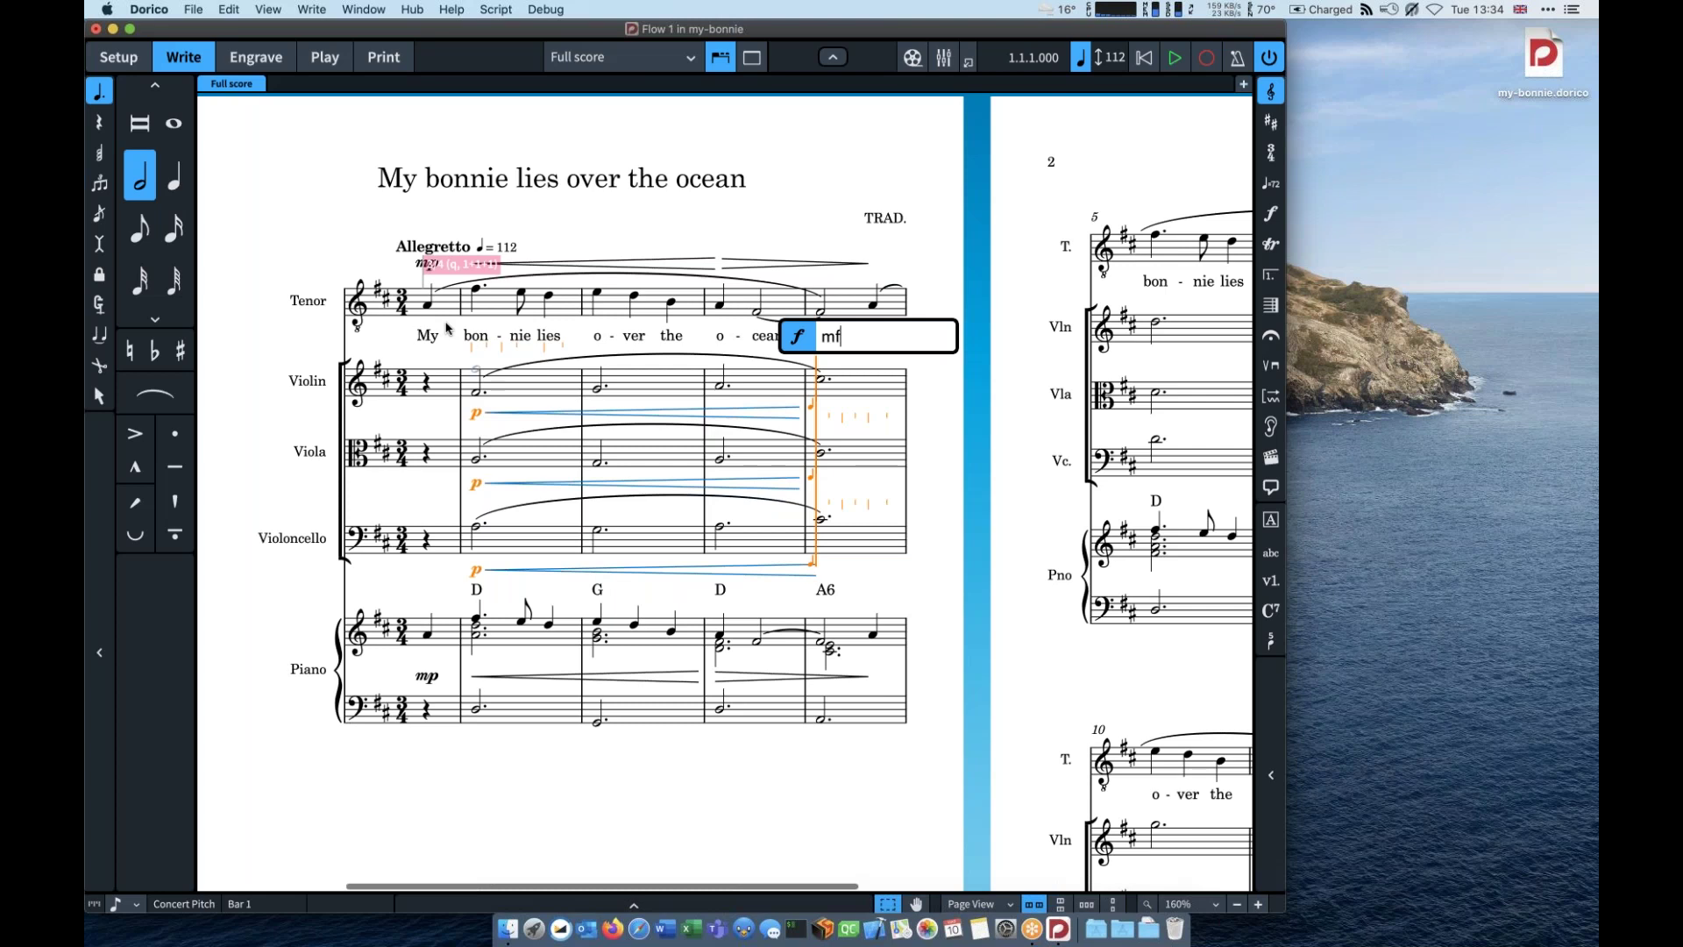
key("Return")
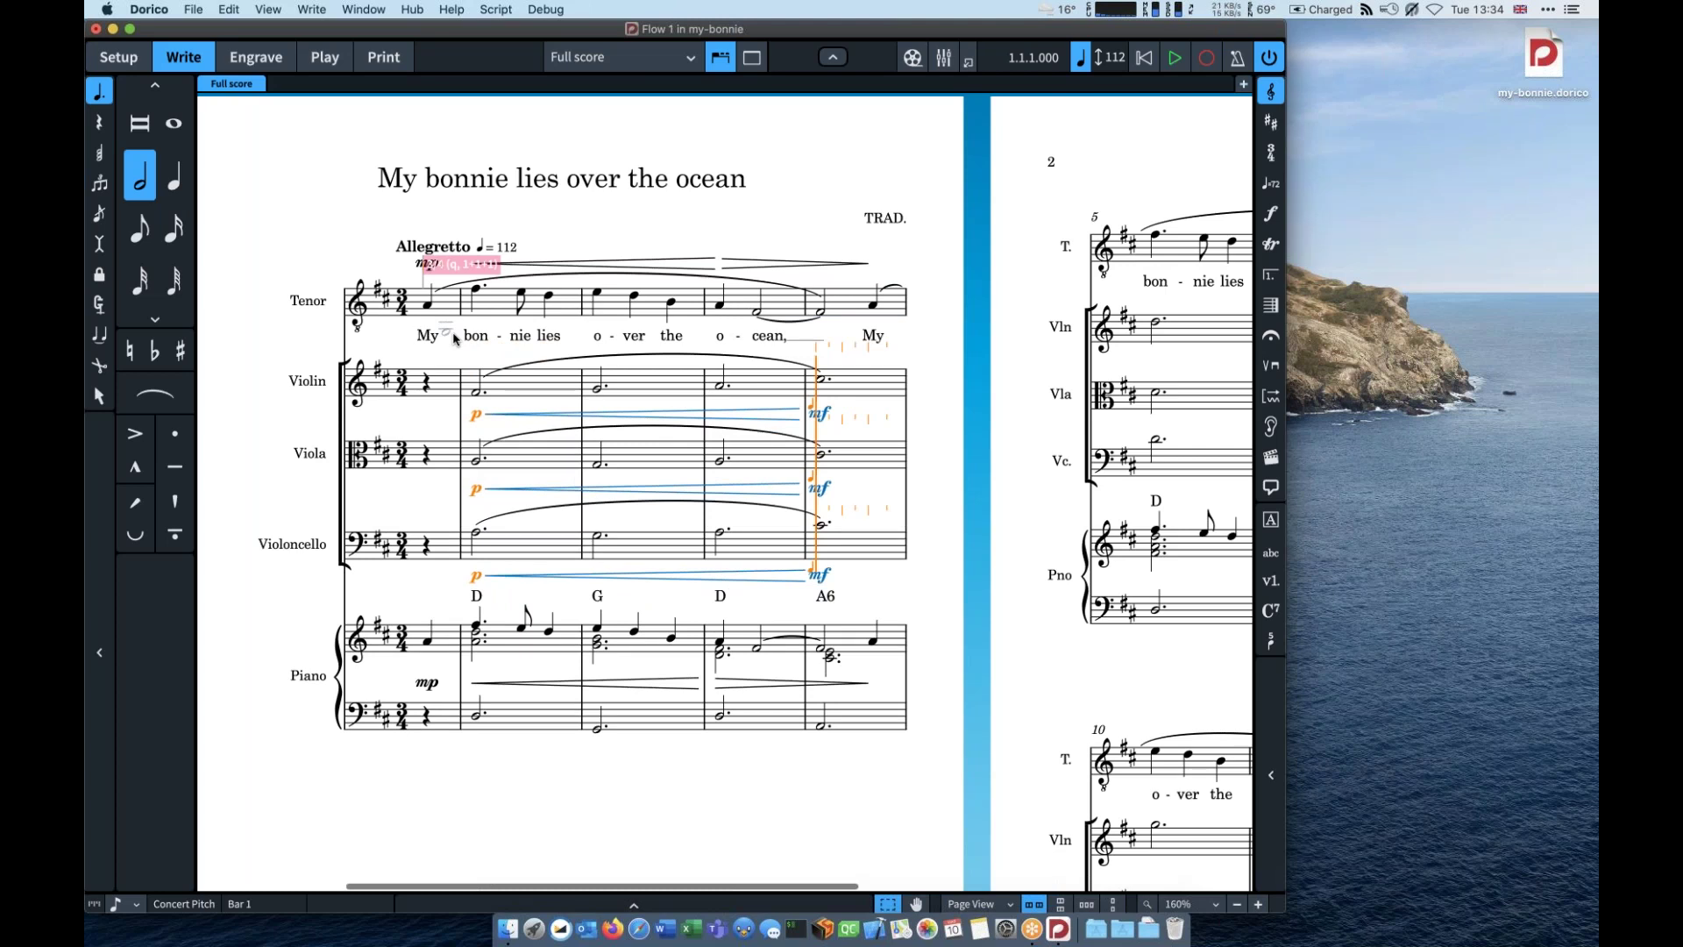
key("Escape")
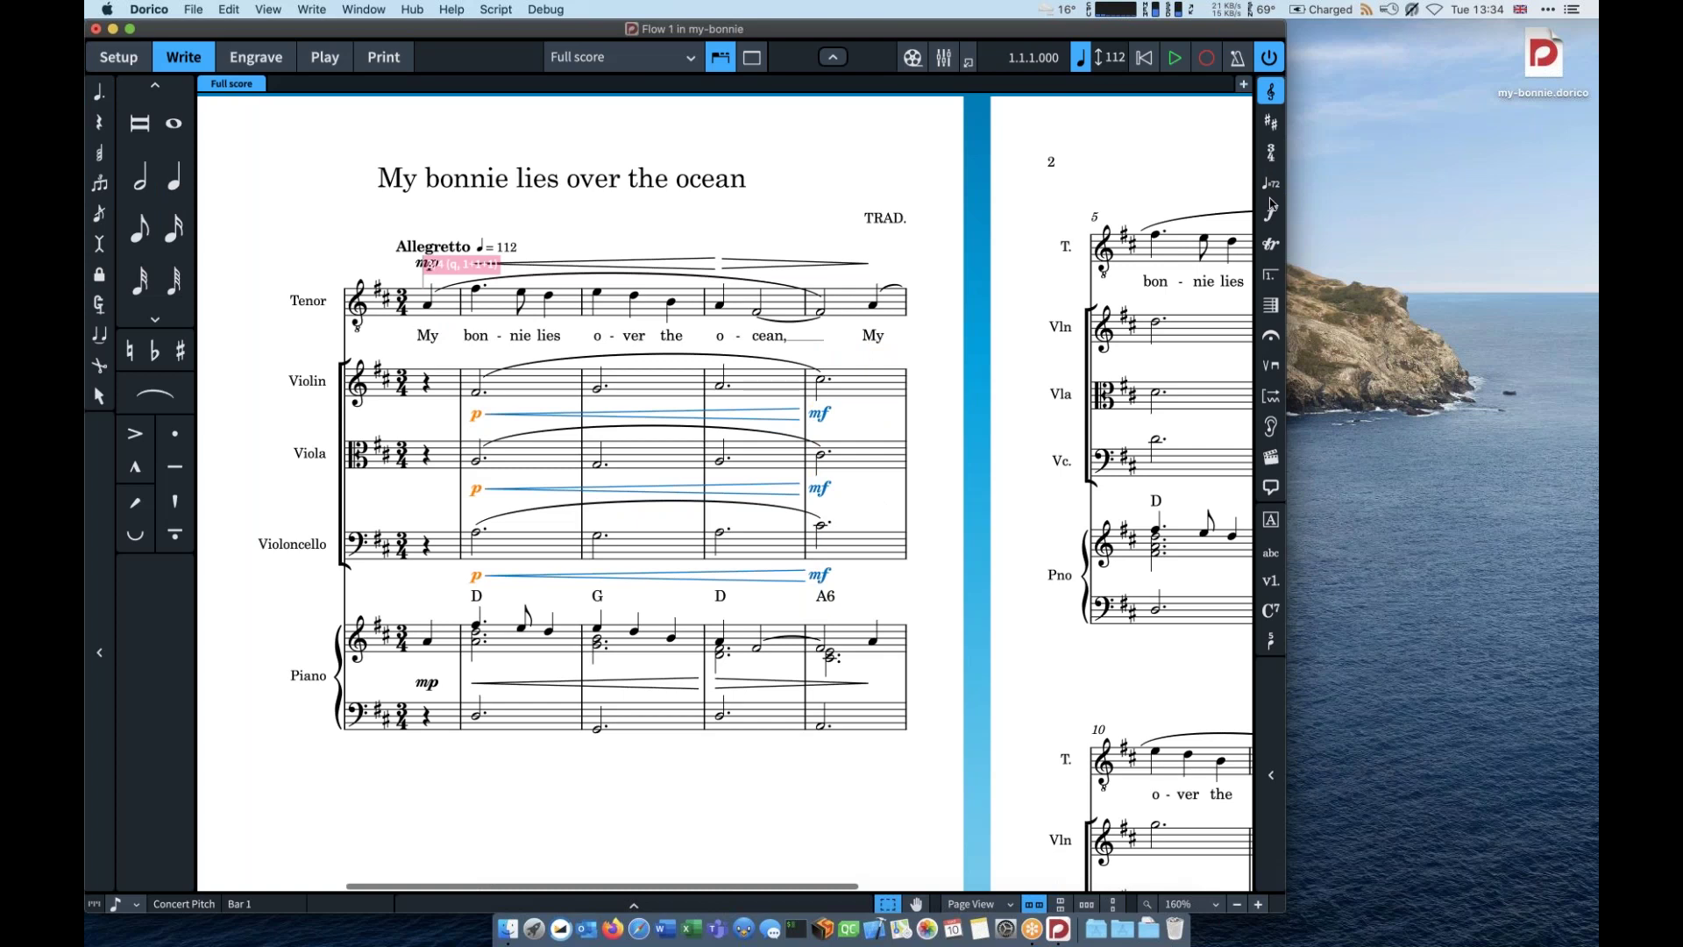
Step: Change the strings' dynamic at bar 4 to f
left_click(1271, 208)
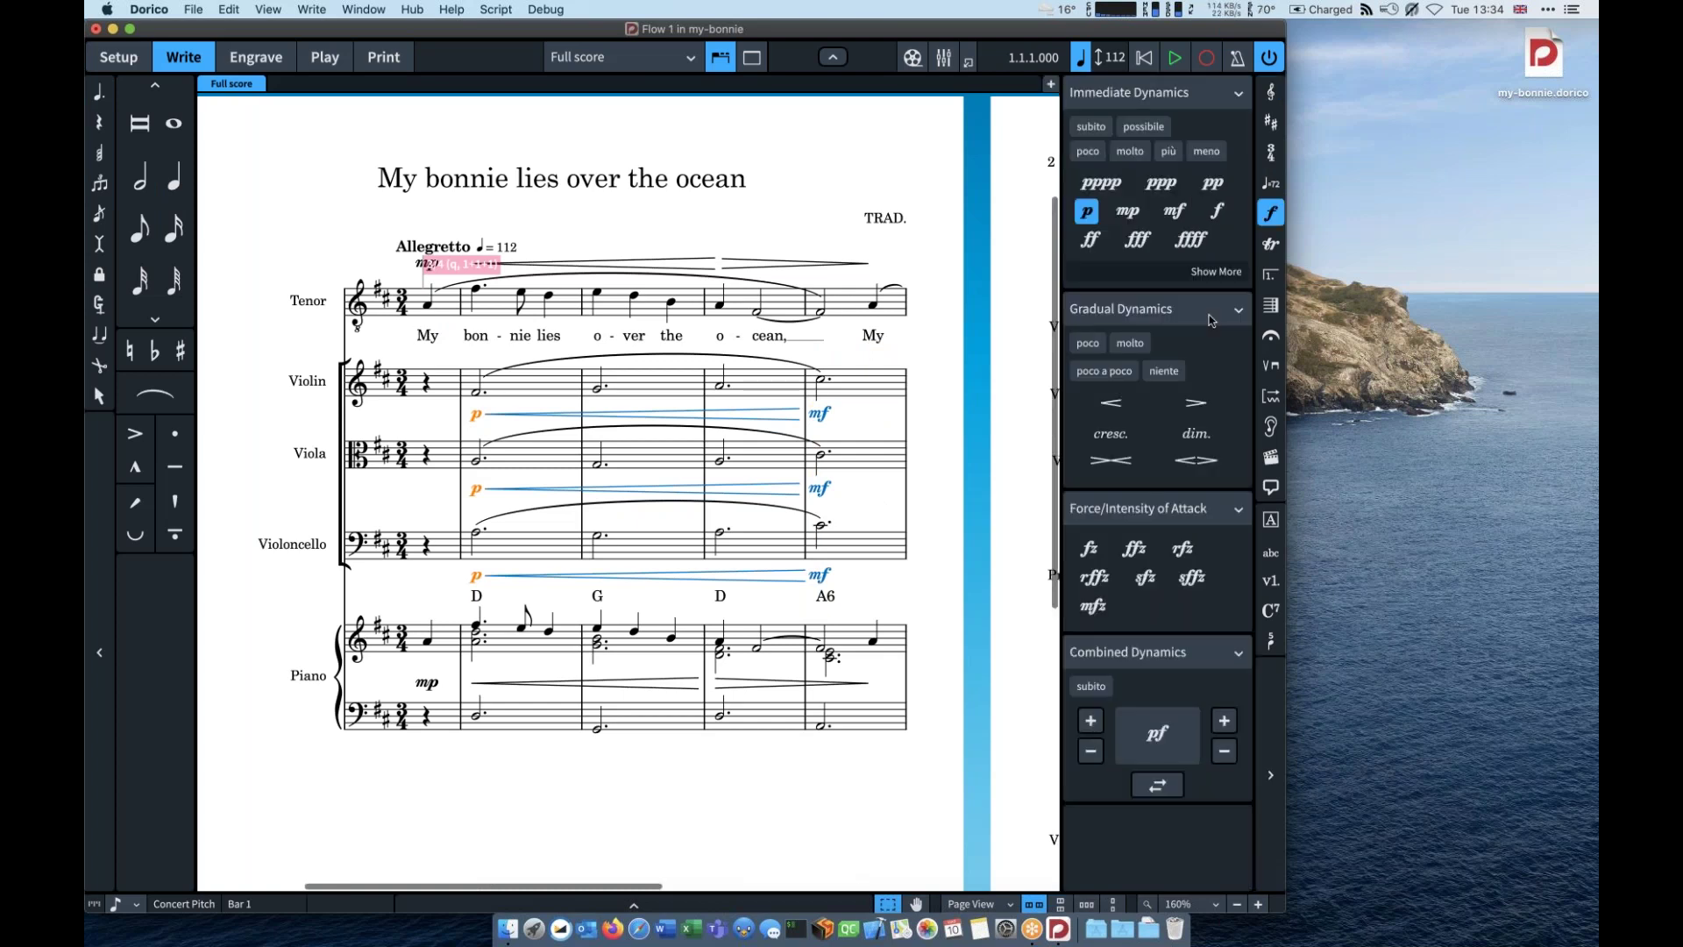
left_click(822, 416)
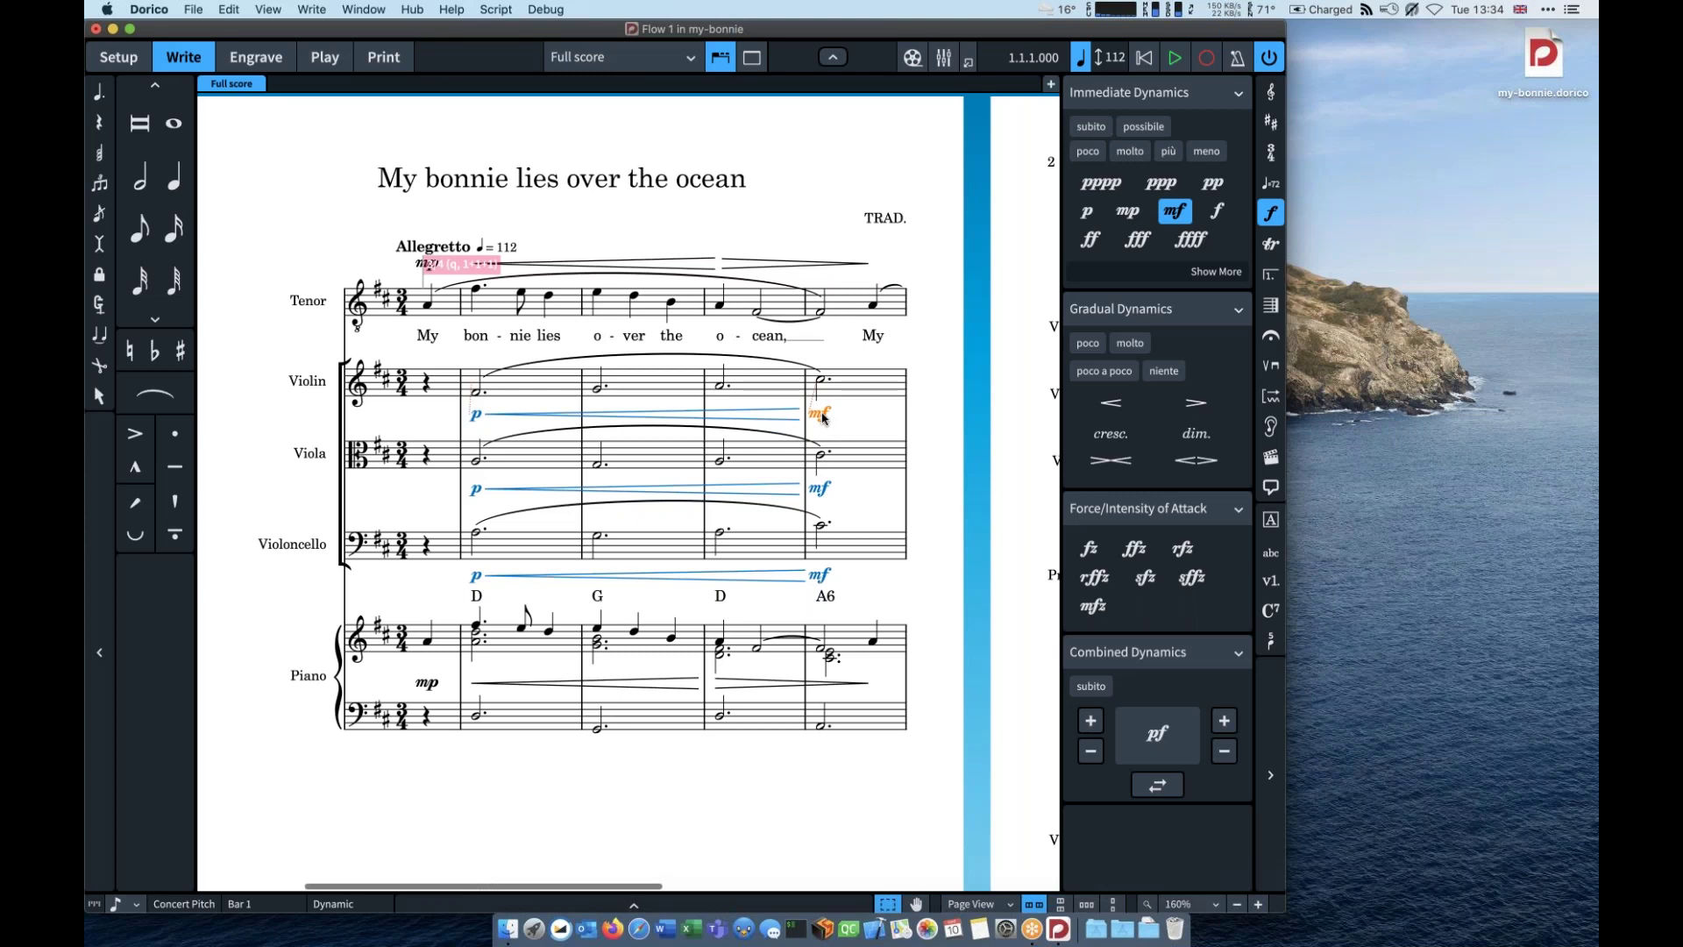
left_click(1218, 211)
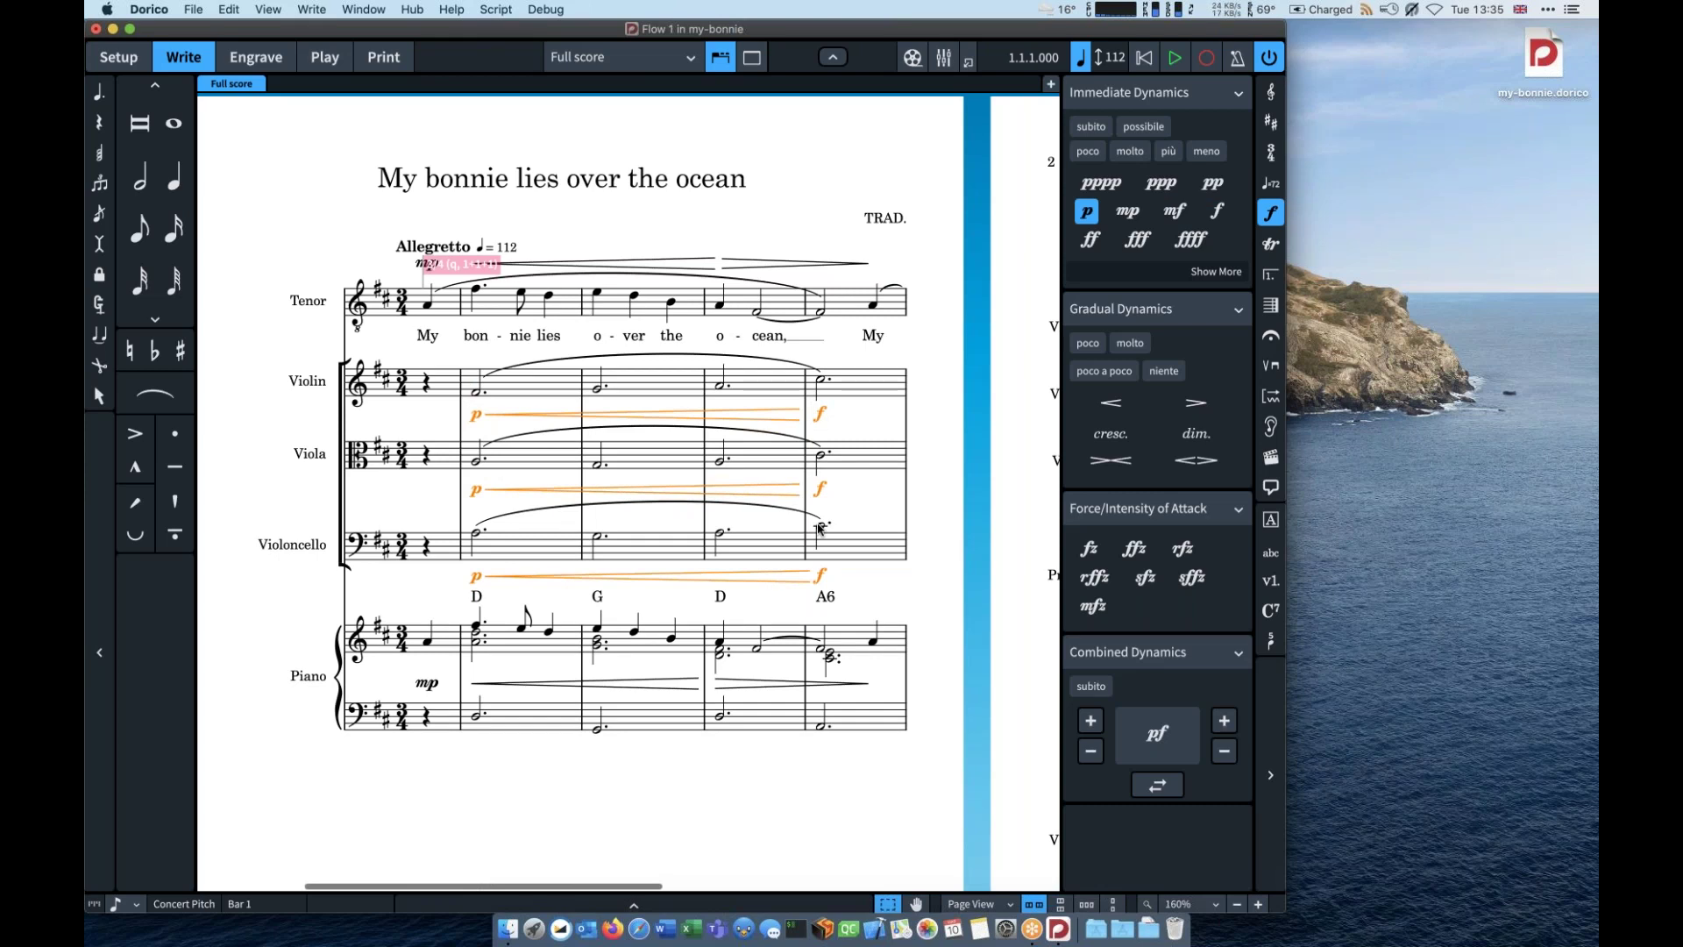
scroll(818, 526, "right", 1)
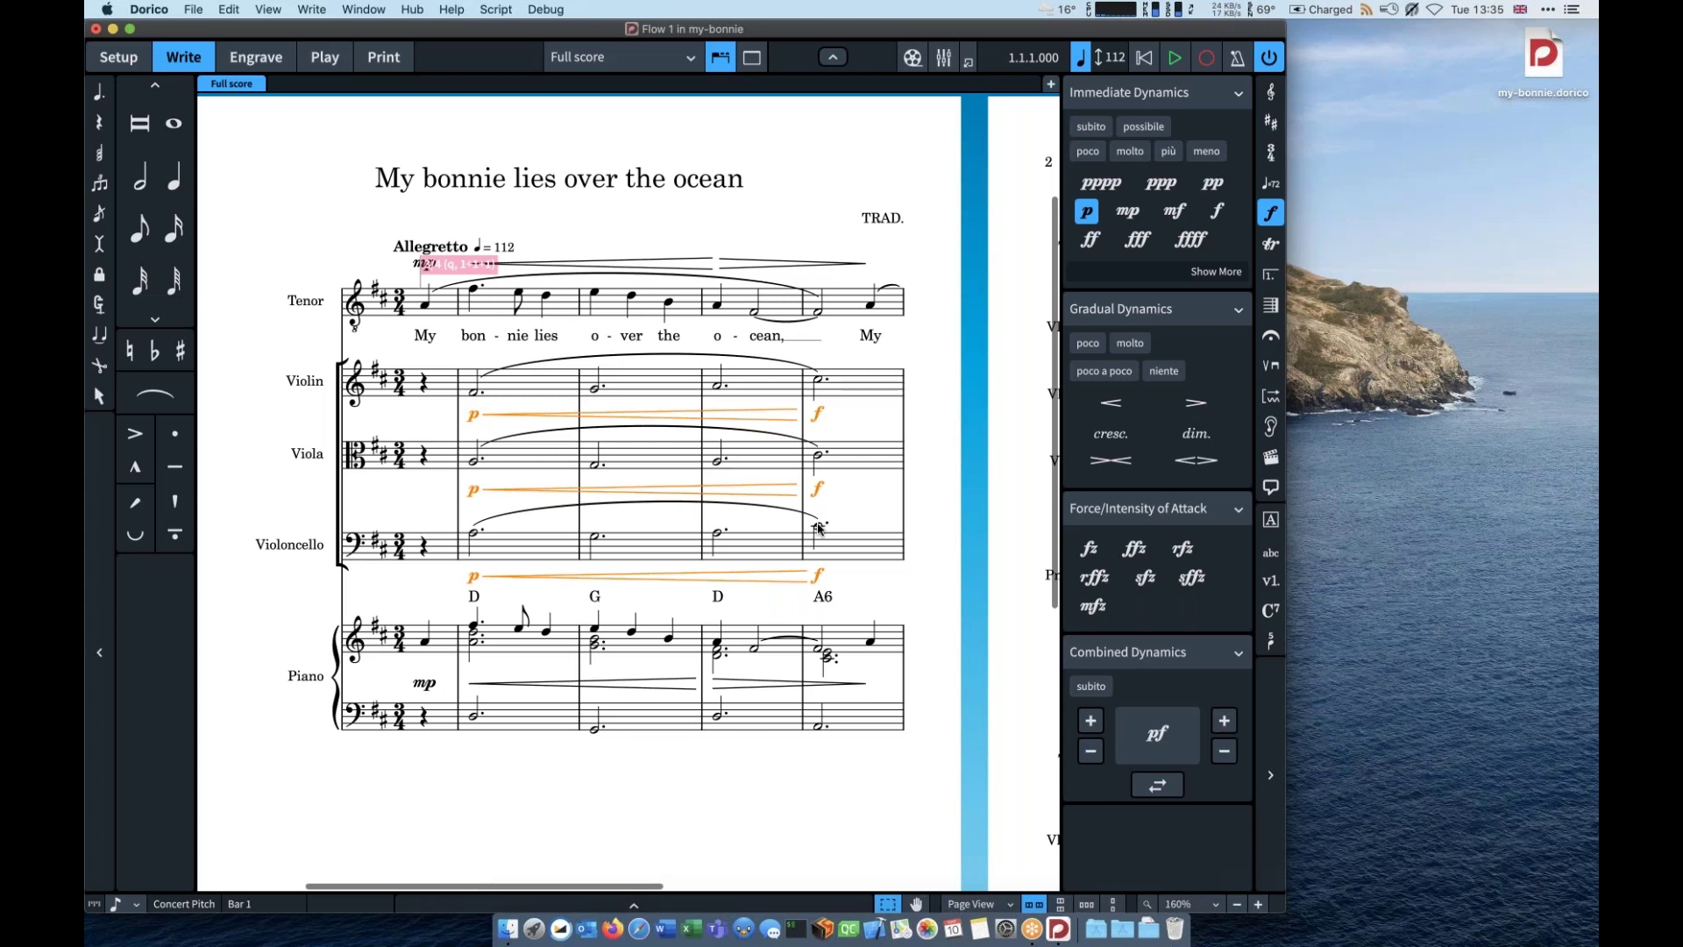
scroll(824, 528, "right", 3)
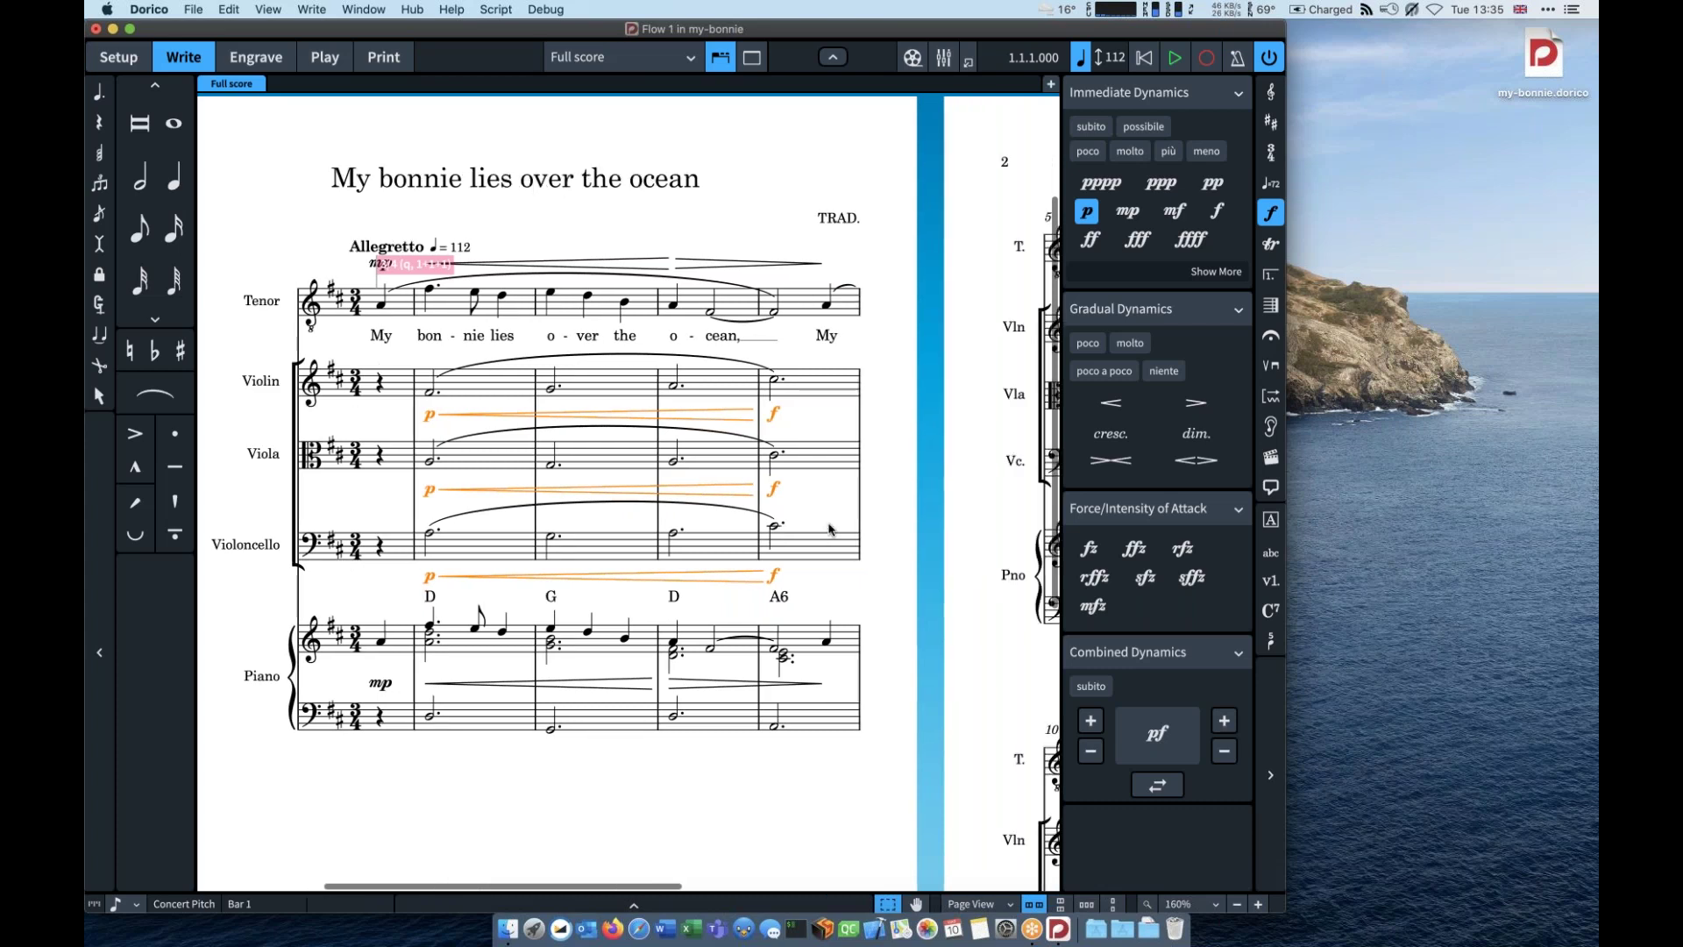
scroll(829, 529, "left", 3)
Step: Add a new solo player holding a Drum Set (Basic)
key("super+1")
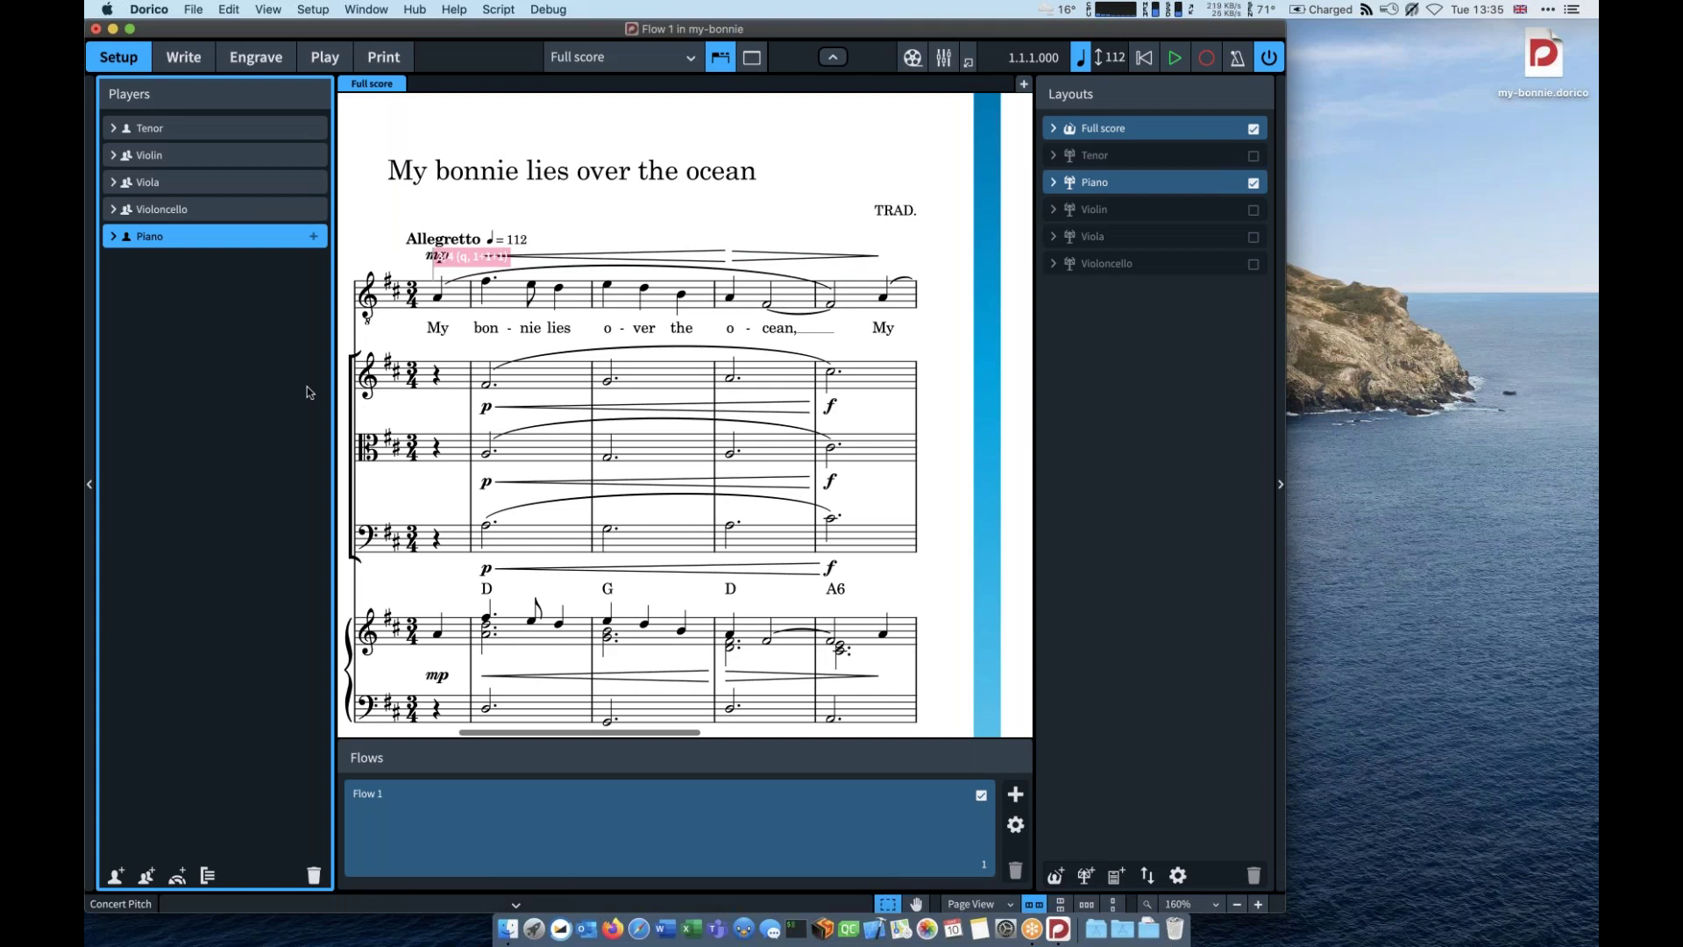
key("shift+p")
type("drum set")
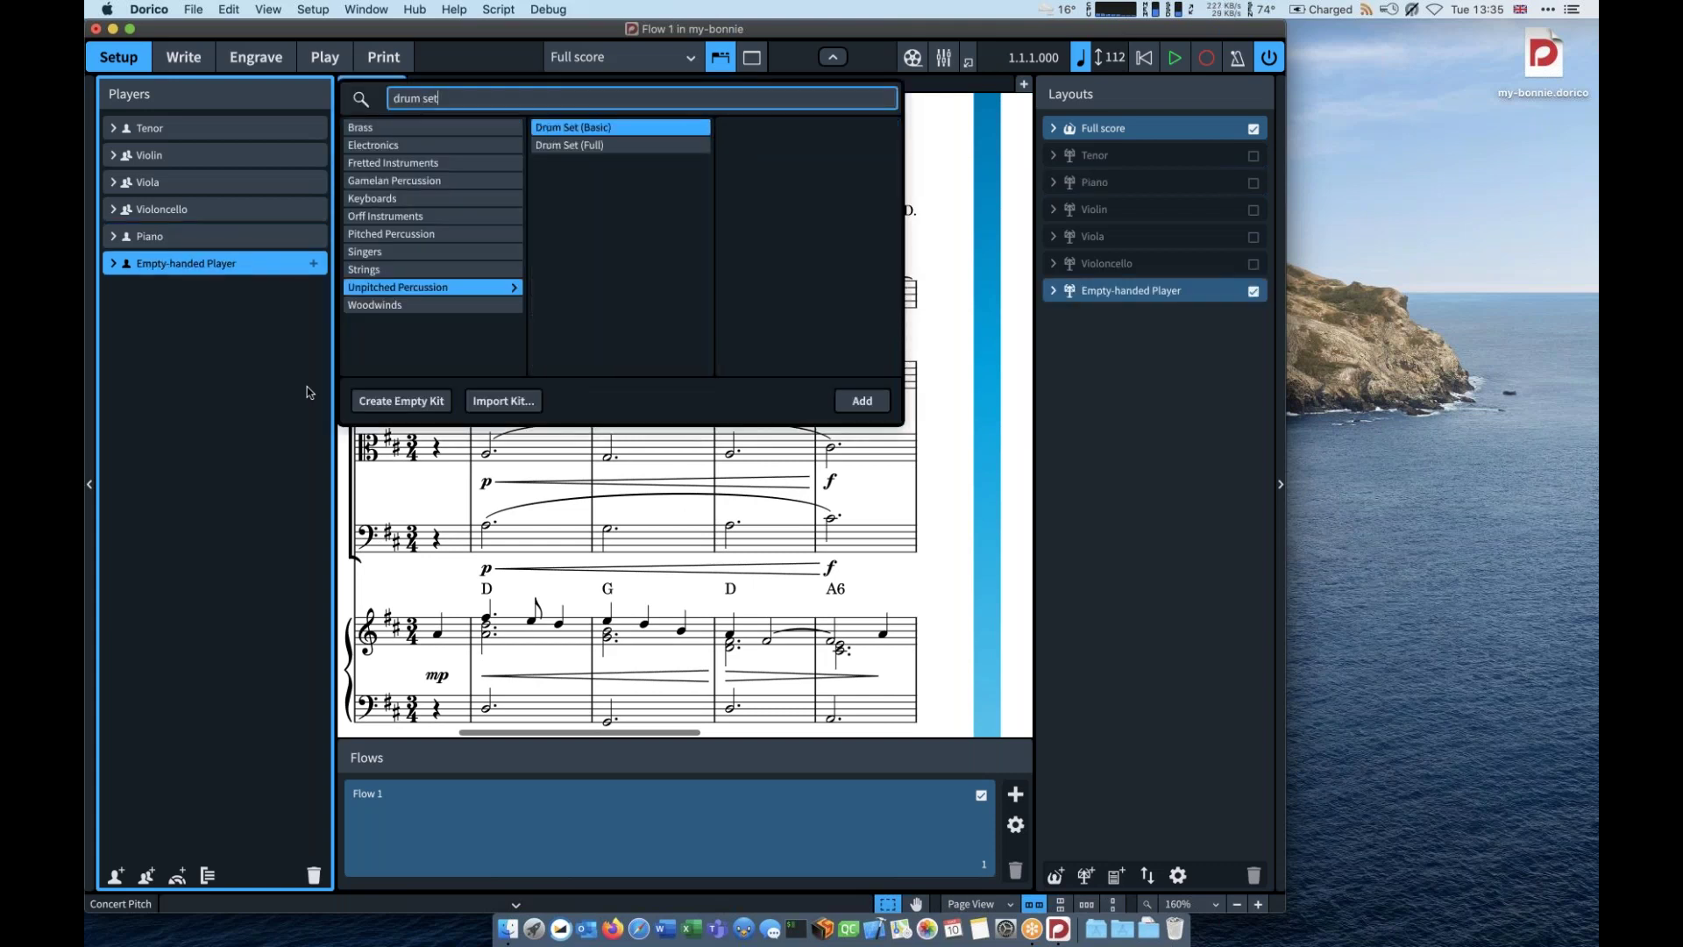
key("Return")
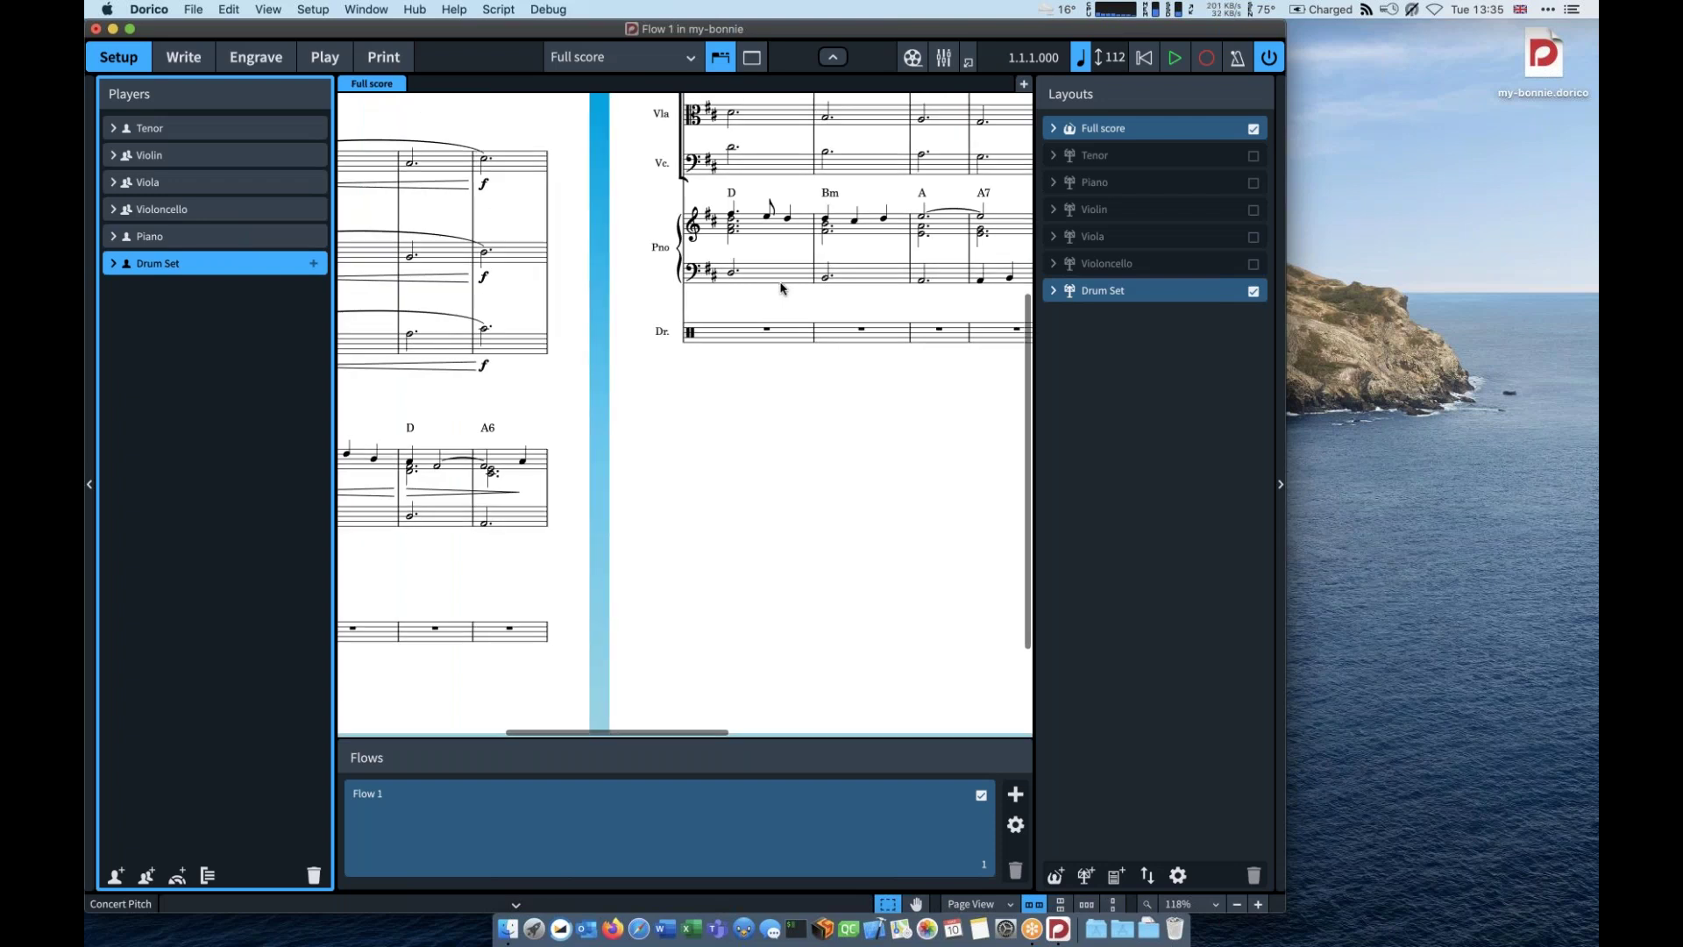
Step: Set the Full score layout's rastral size to Size 4 (6.5mm) and check how both pages fit
key("super+shift+l")
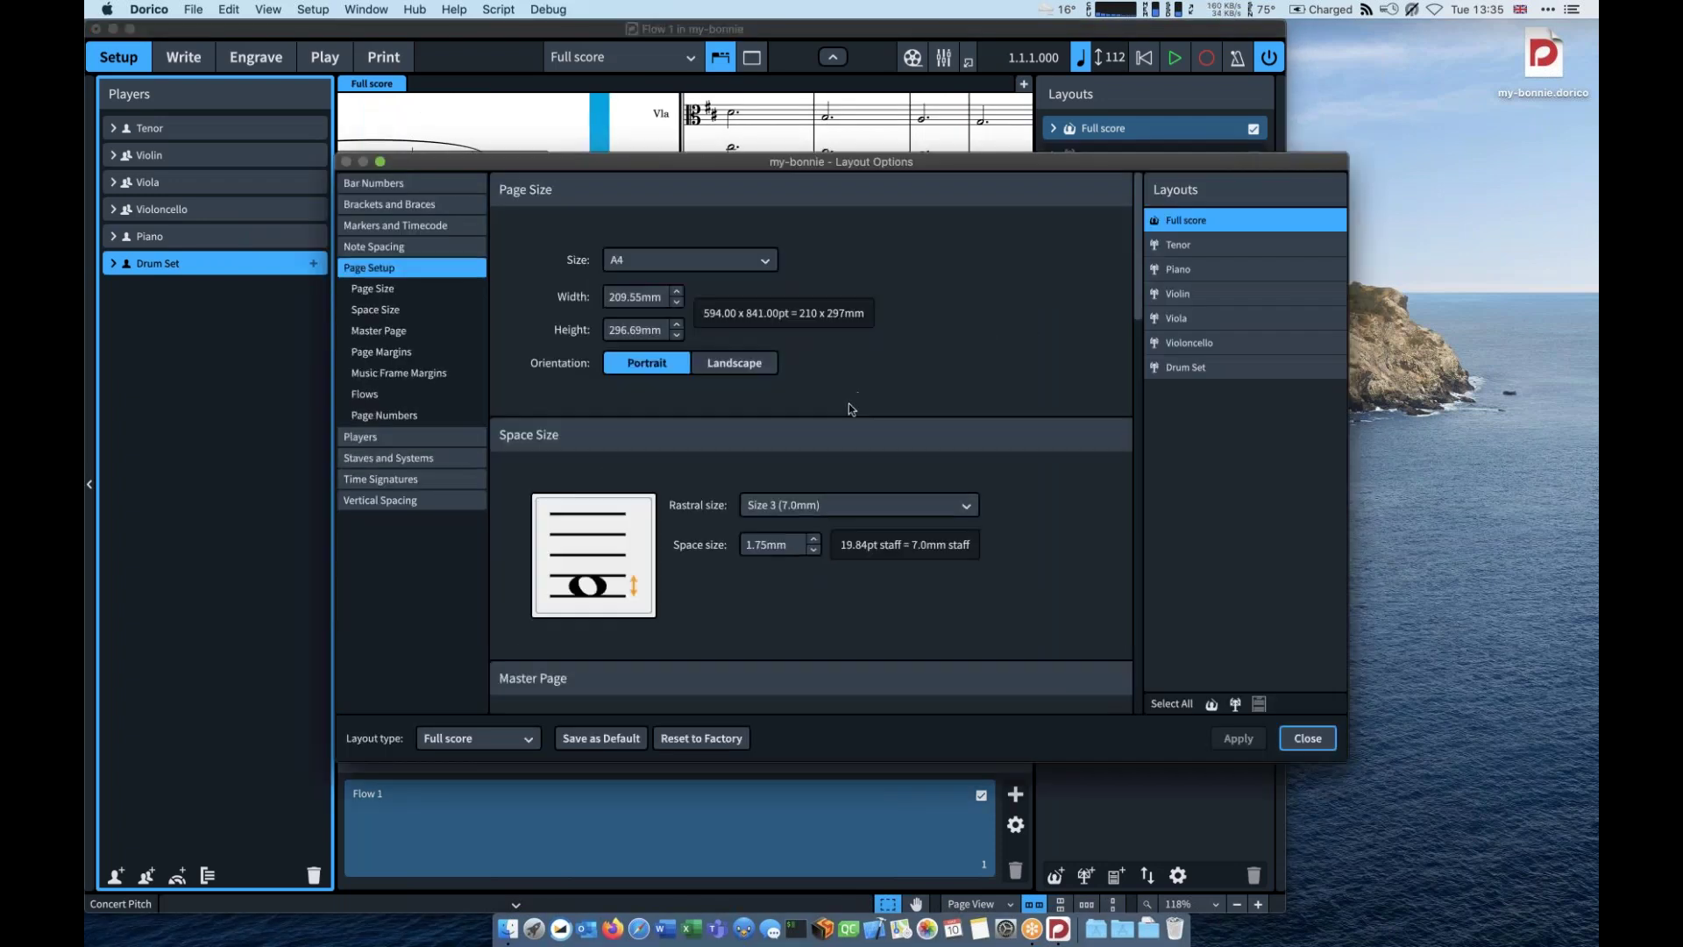
left_click(841, 505)
key("Return")
left_click(1238, 738)
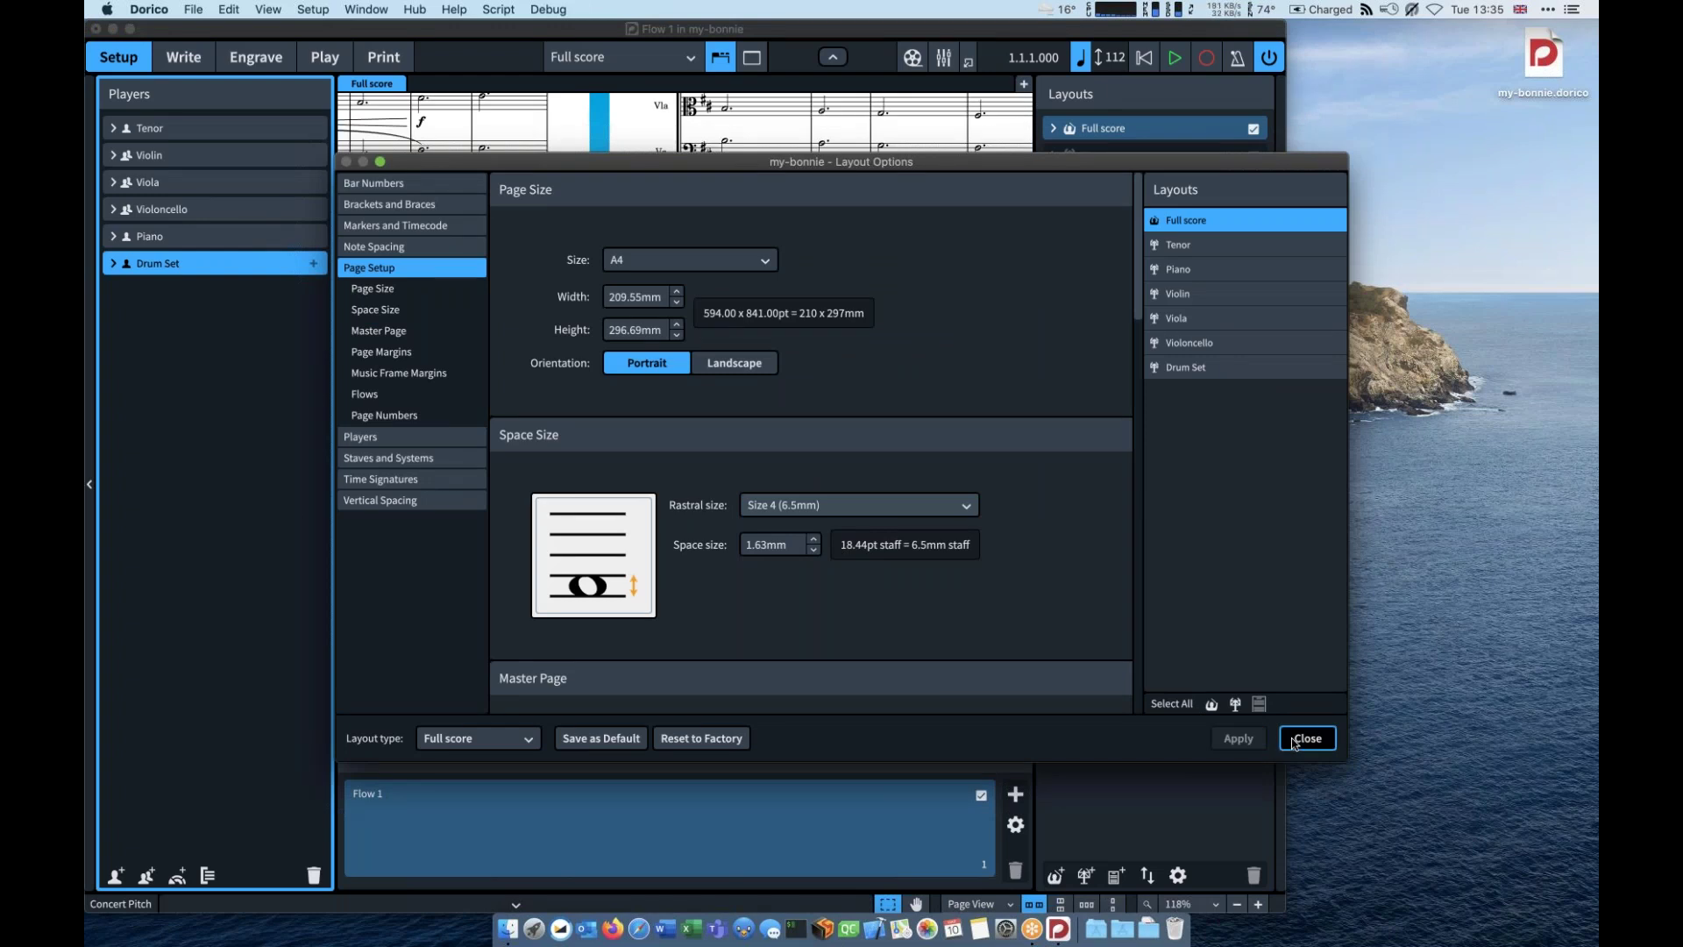
left_click(1306, 738)
scroll(804, 537, "left", 5)
scroll(804, 537, "right", 5)
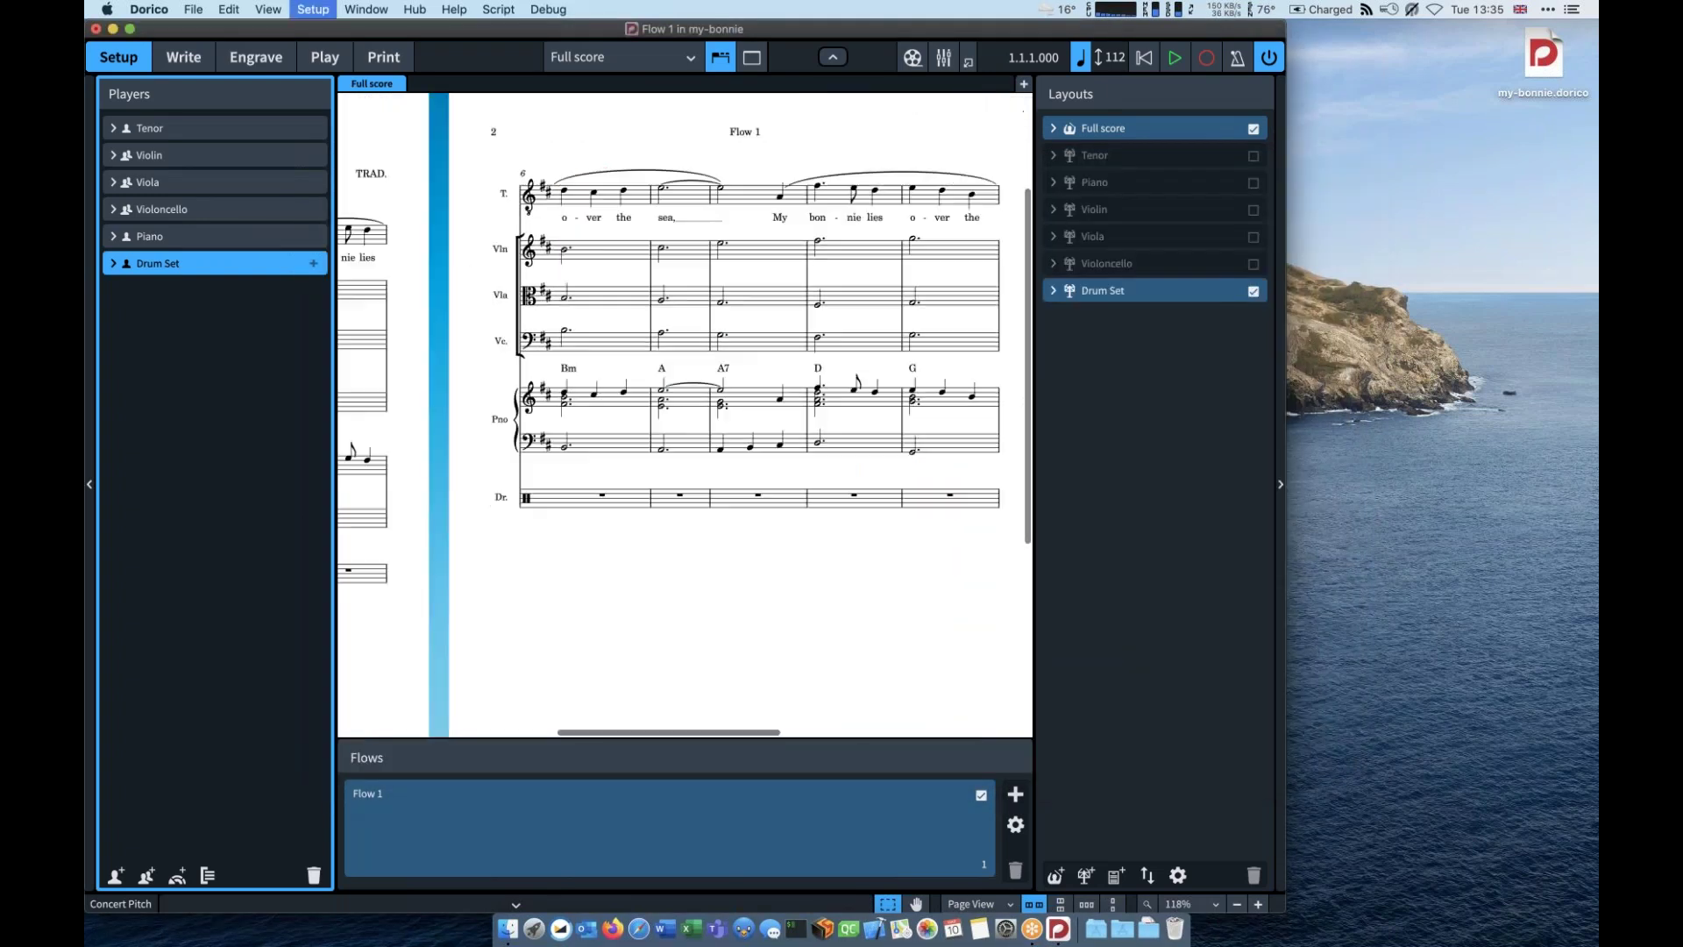
Step: Set the Full score layout's rastral size to Size 5 and check how both pages fit
key("super+shift+l")
left_click(816, 504)
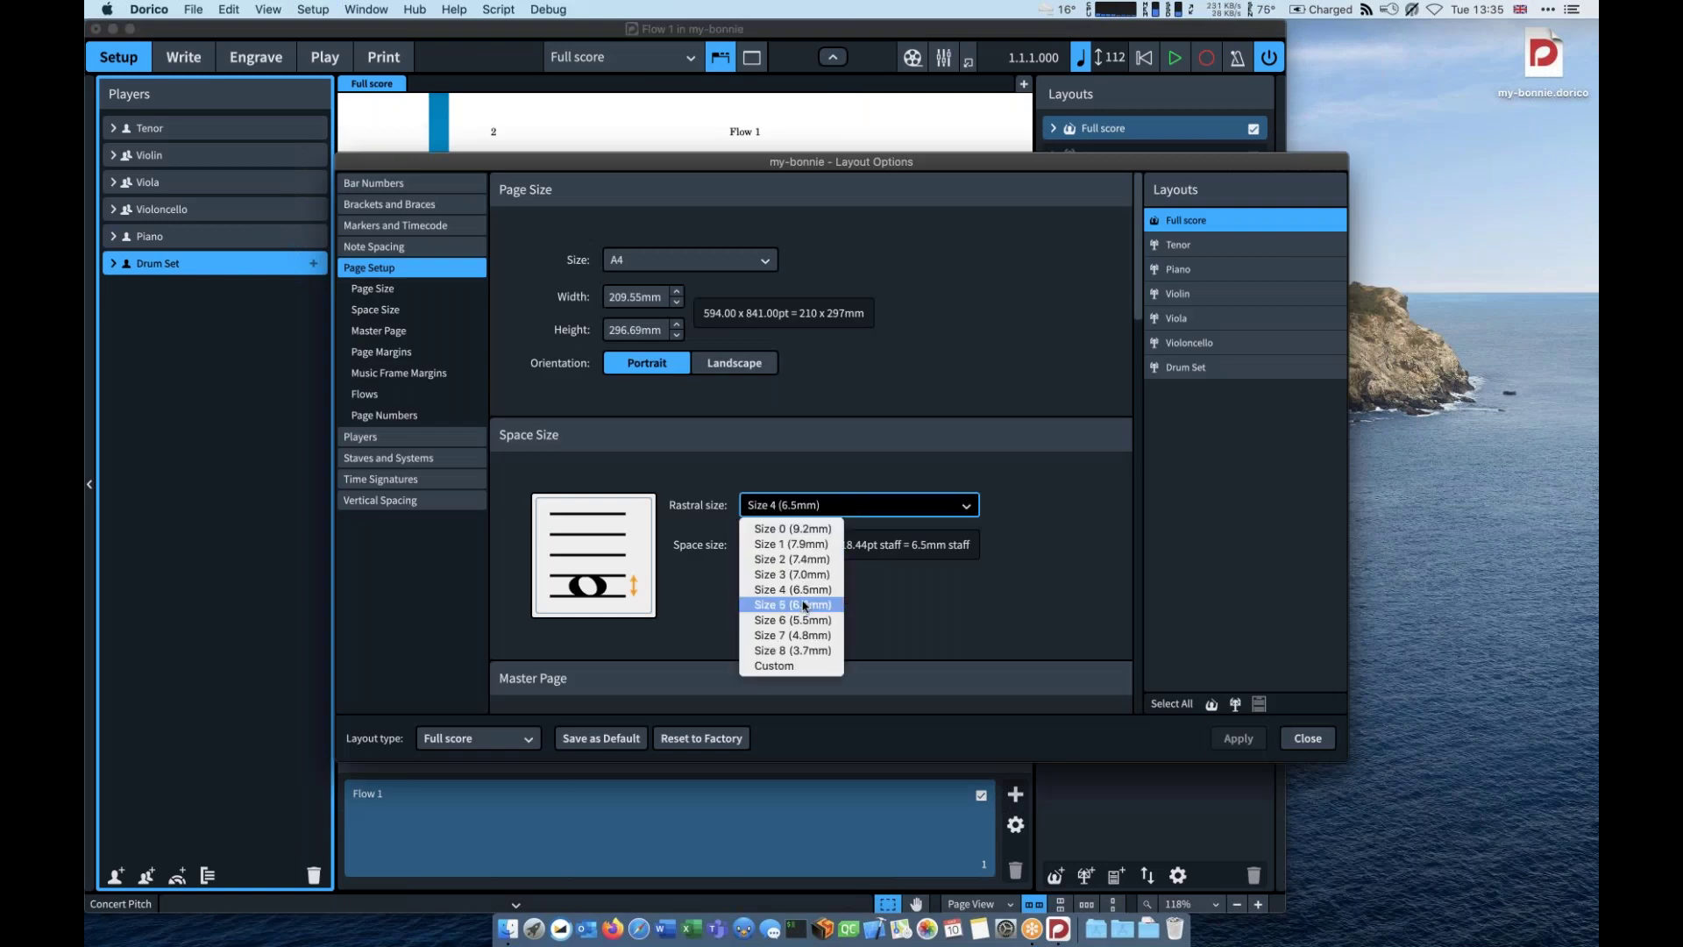
left_click(804, 604)
left_click(1238, 739)
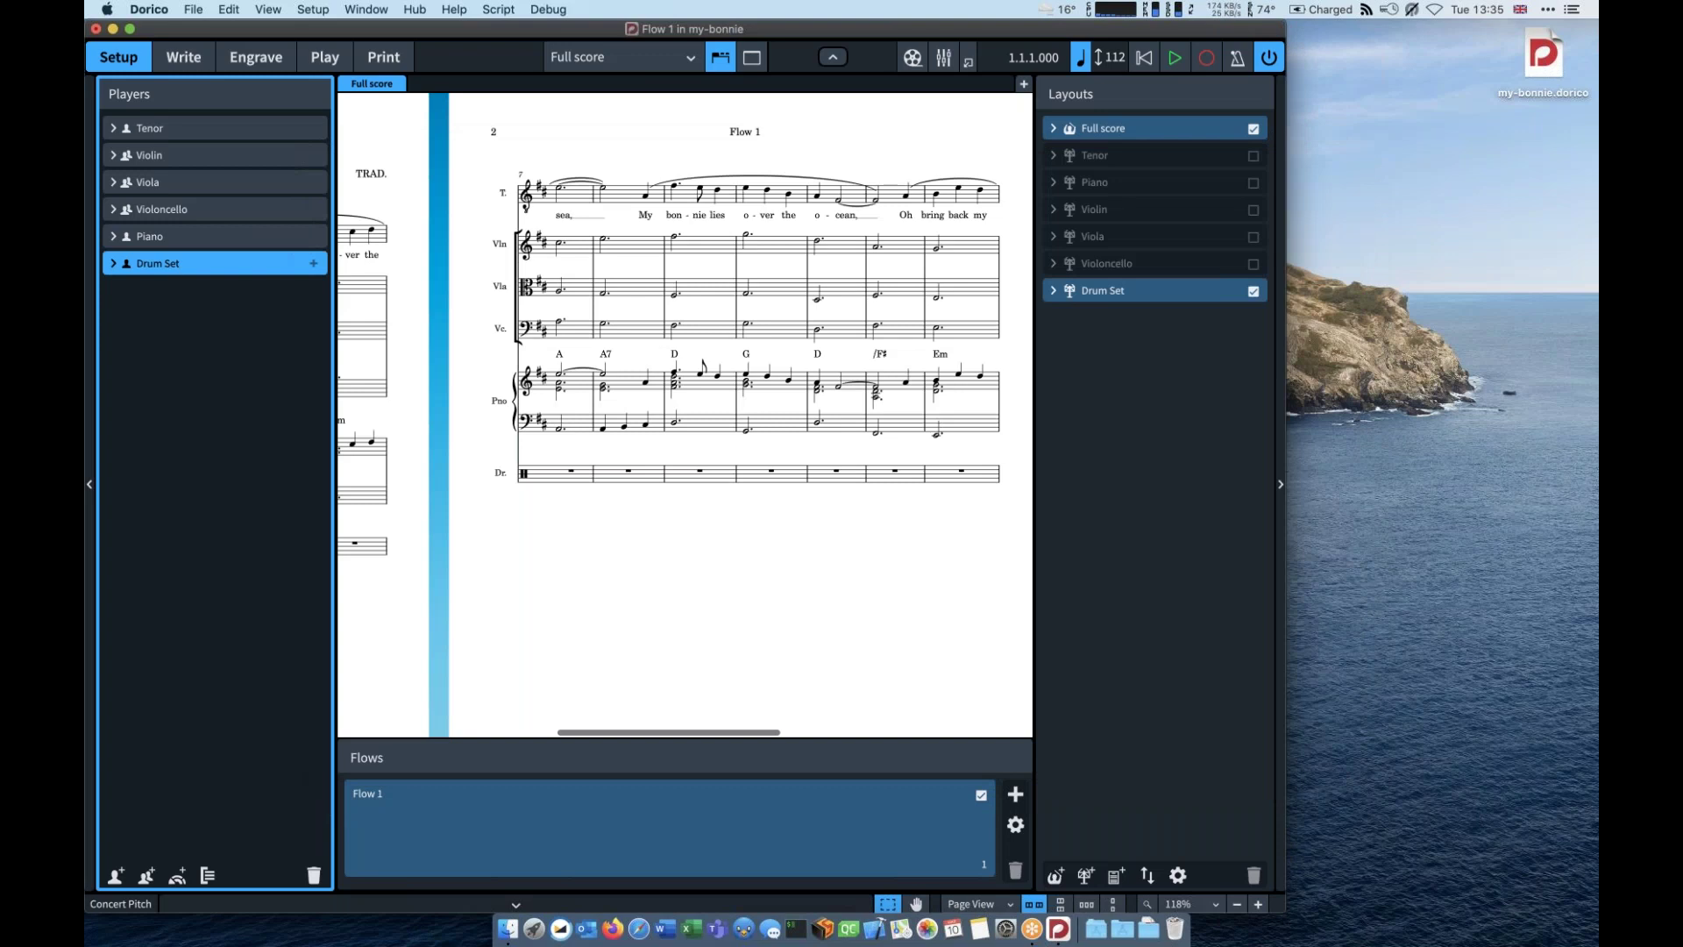
scroll(847, 556, "left", 5)
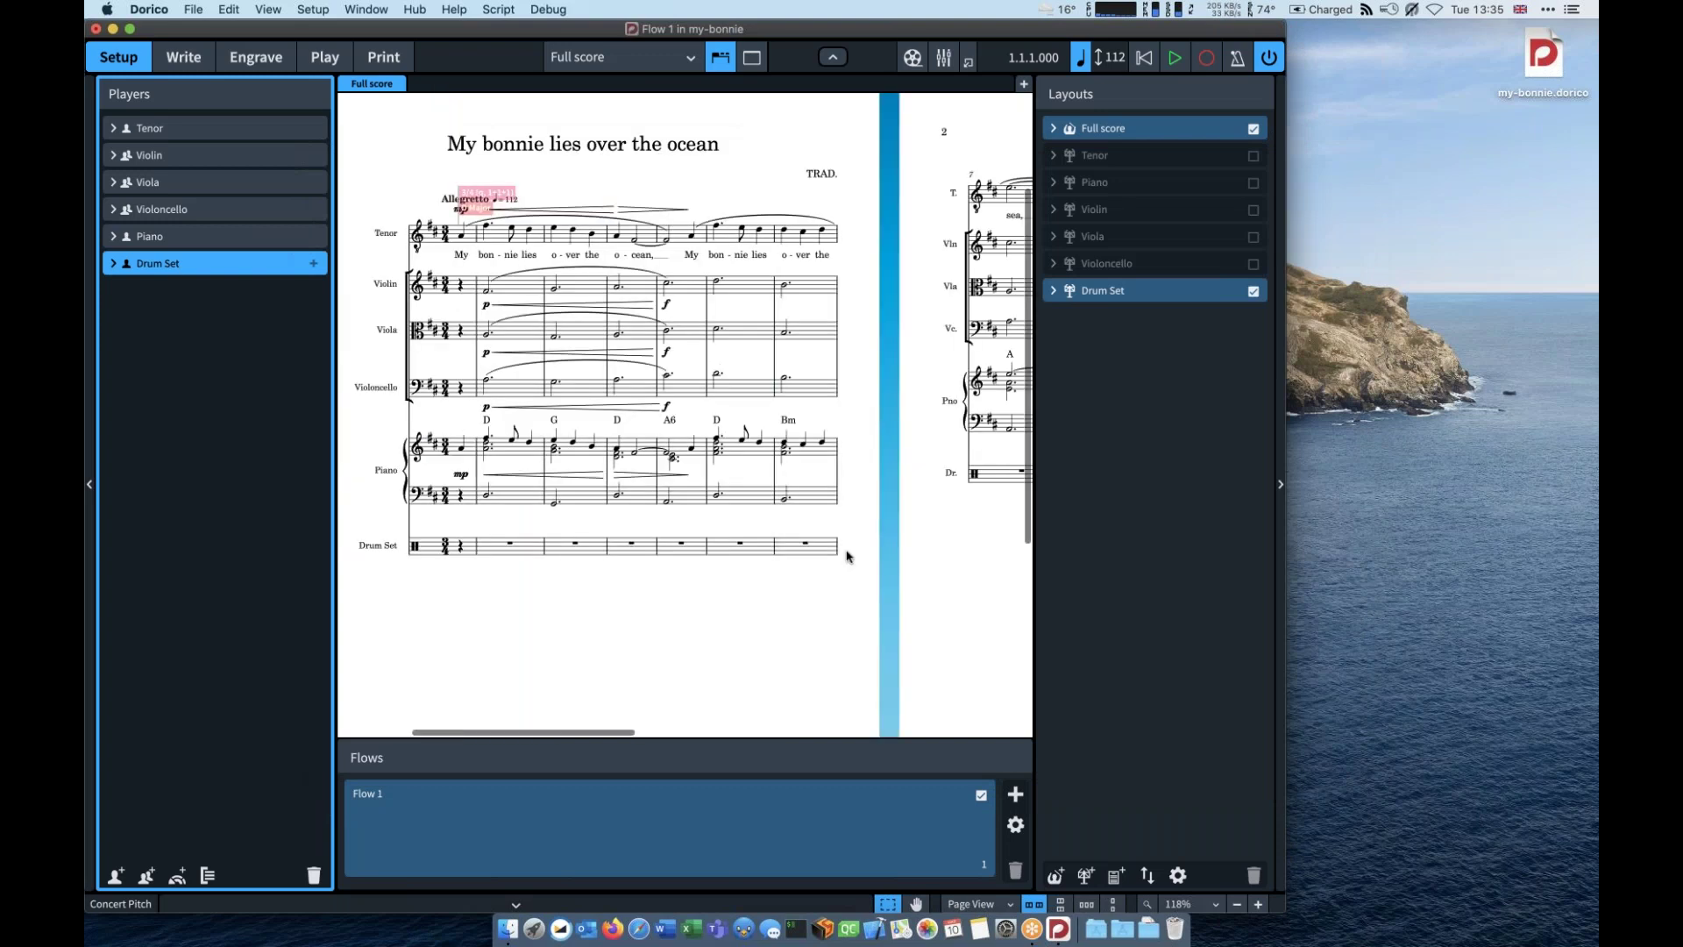
scroll(847, 555, "down", 4)
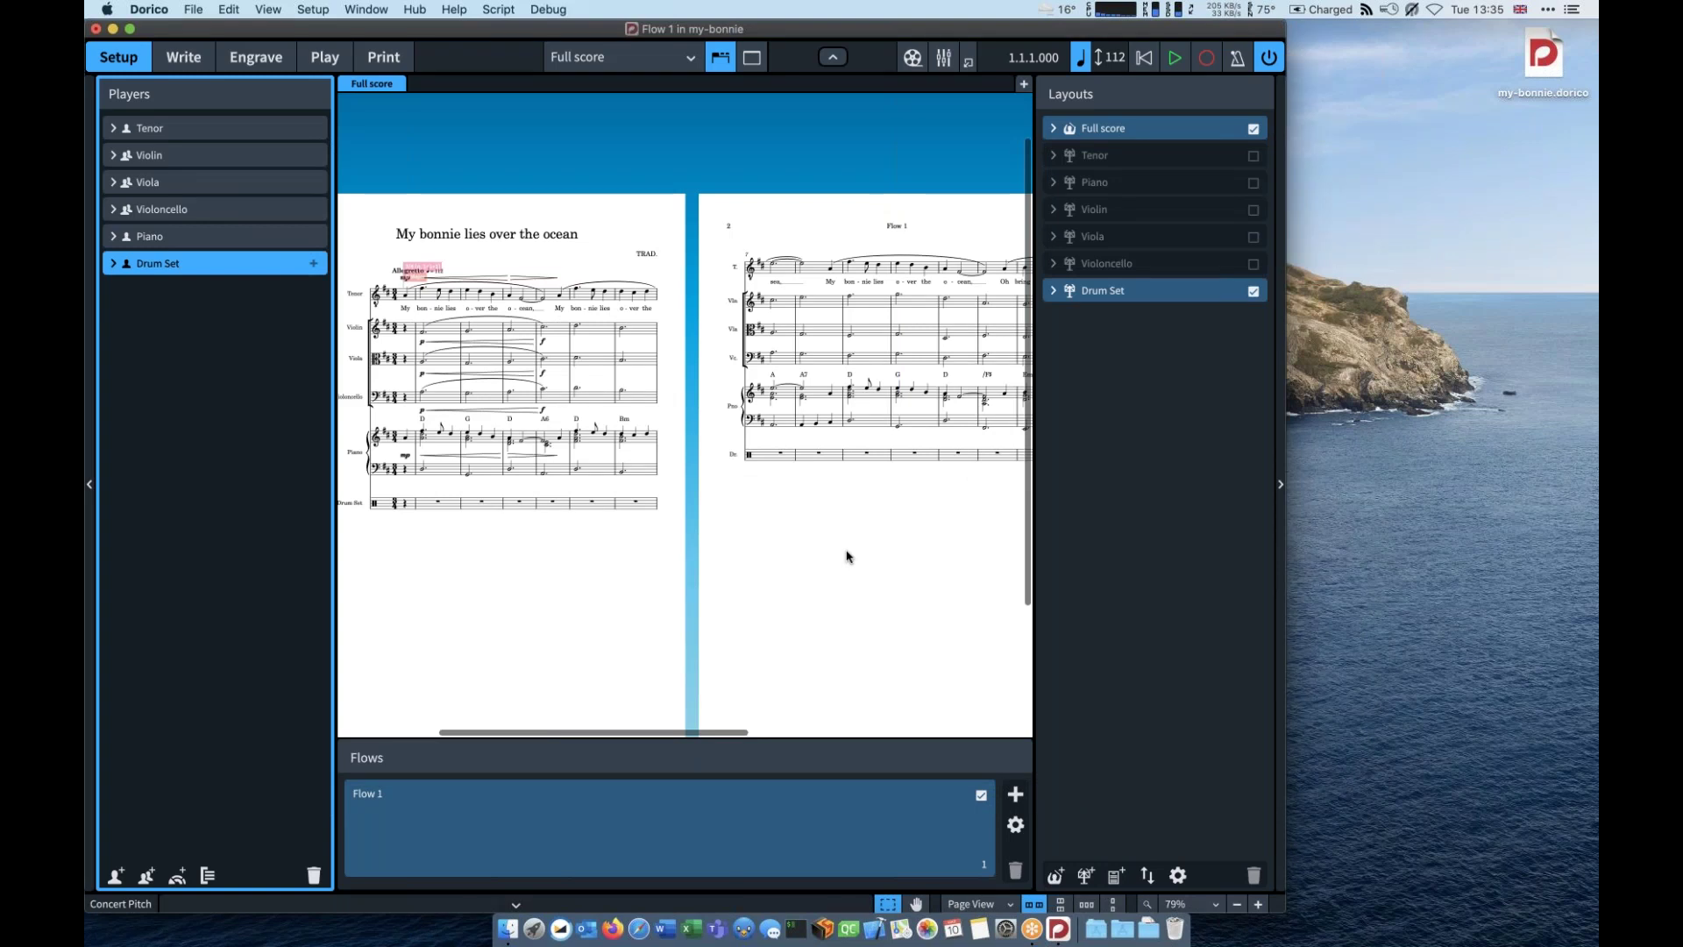
Step: Enter quarter notes in bars 1 and 2 of the Drum Set staff as kick drum, snare, snare in each bar
scroll(574, 603, "up", 5)
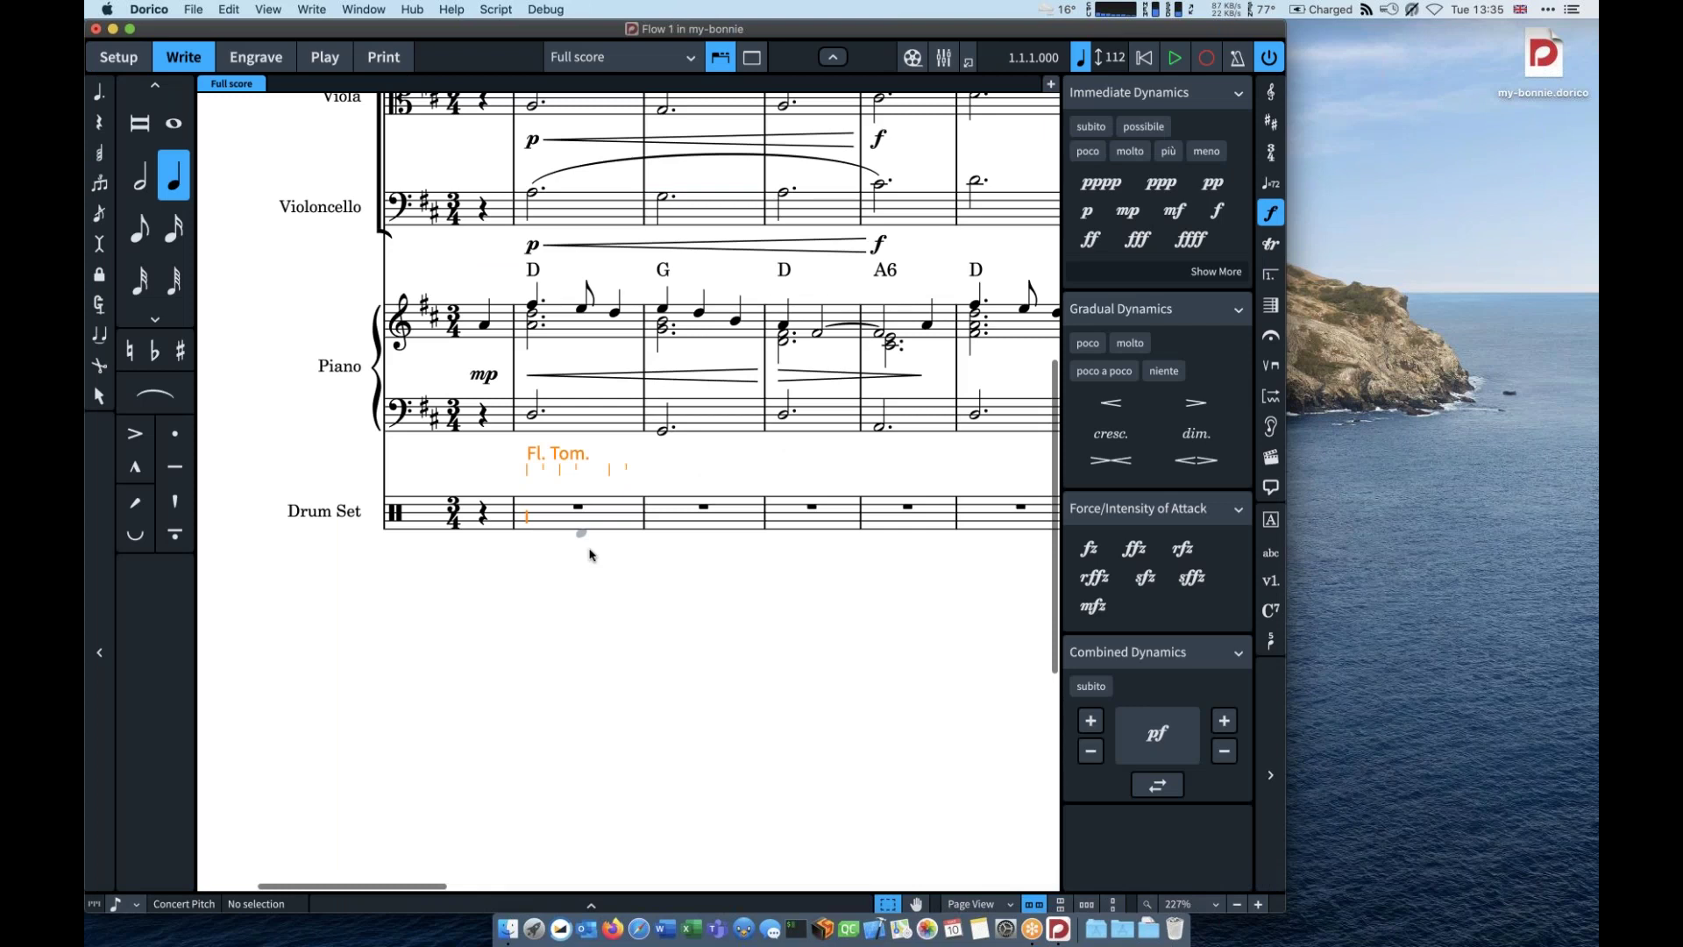
key("f")
key("c")
key("c")
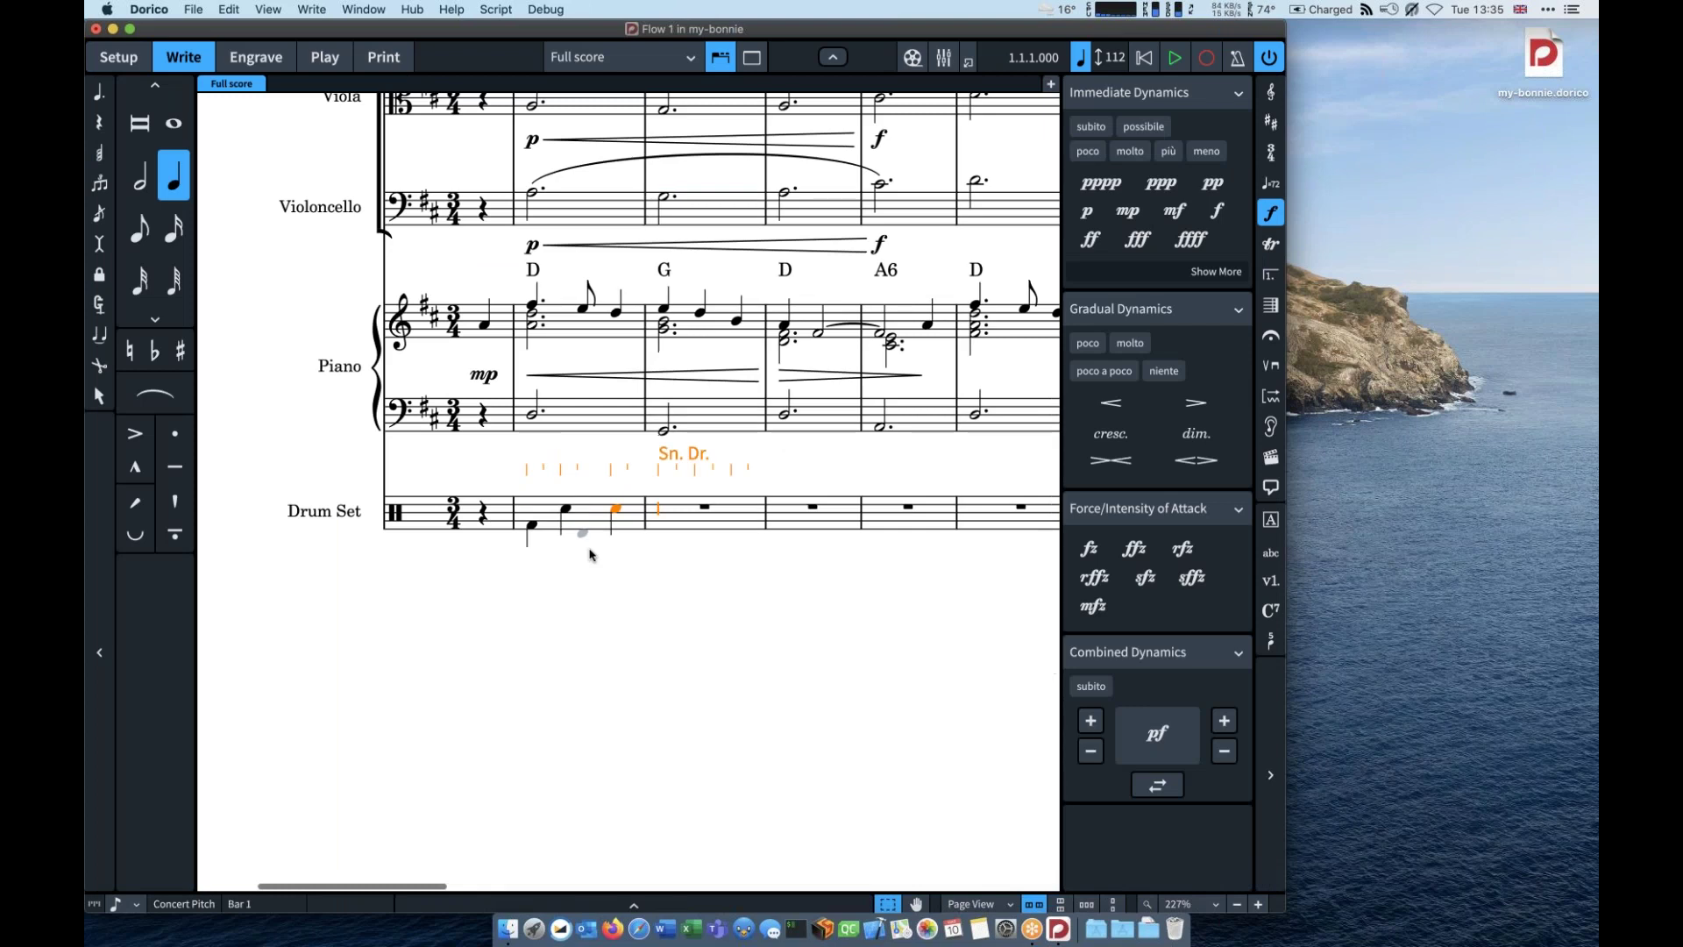
key("f")
key("c")
key("c")
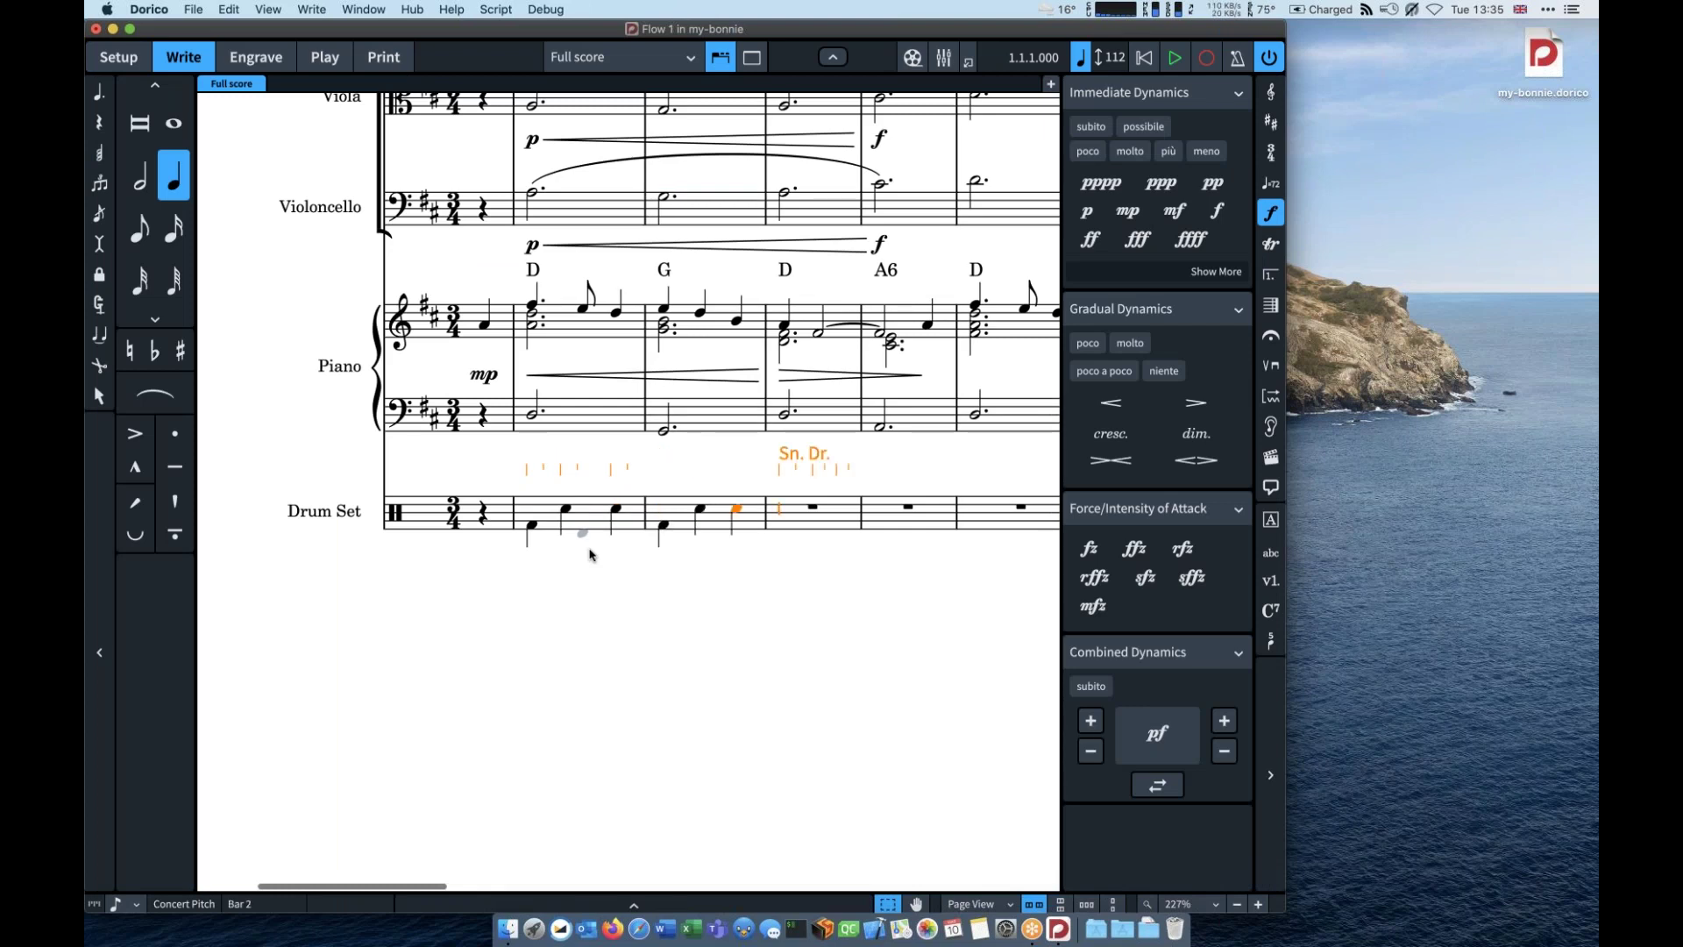
key("f")
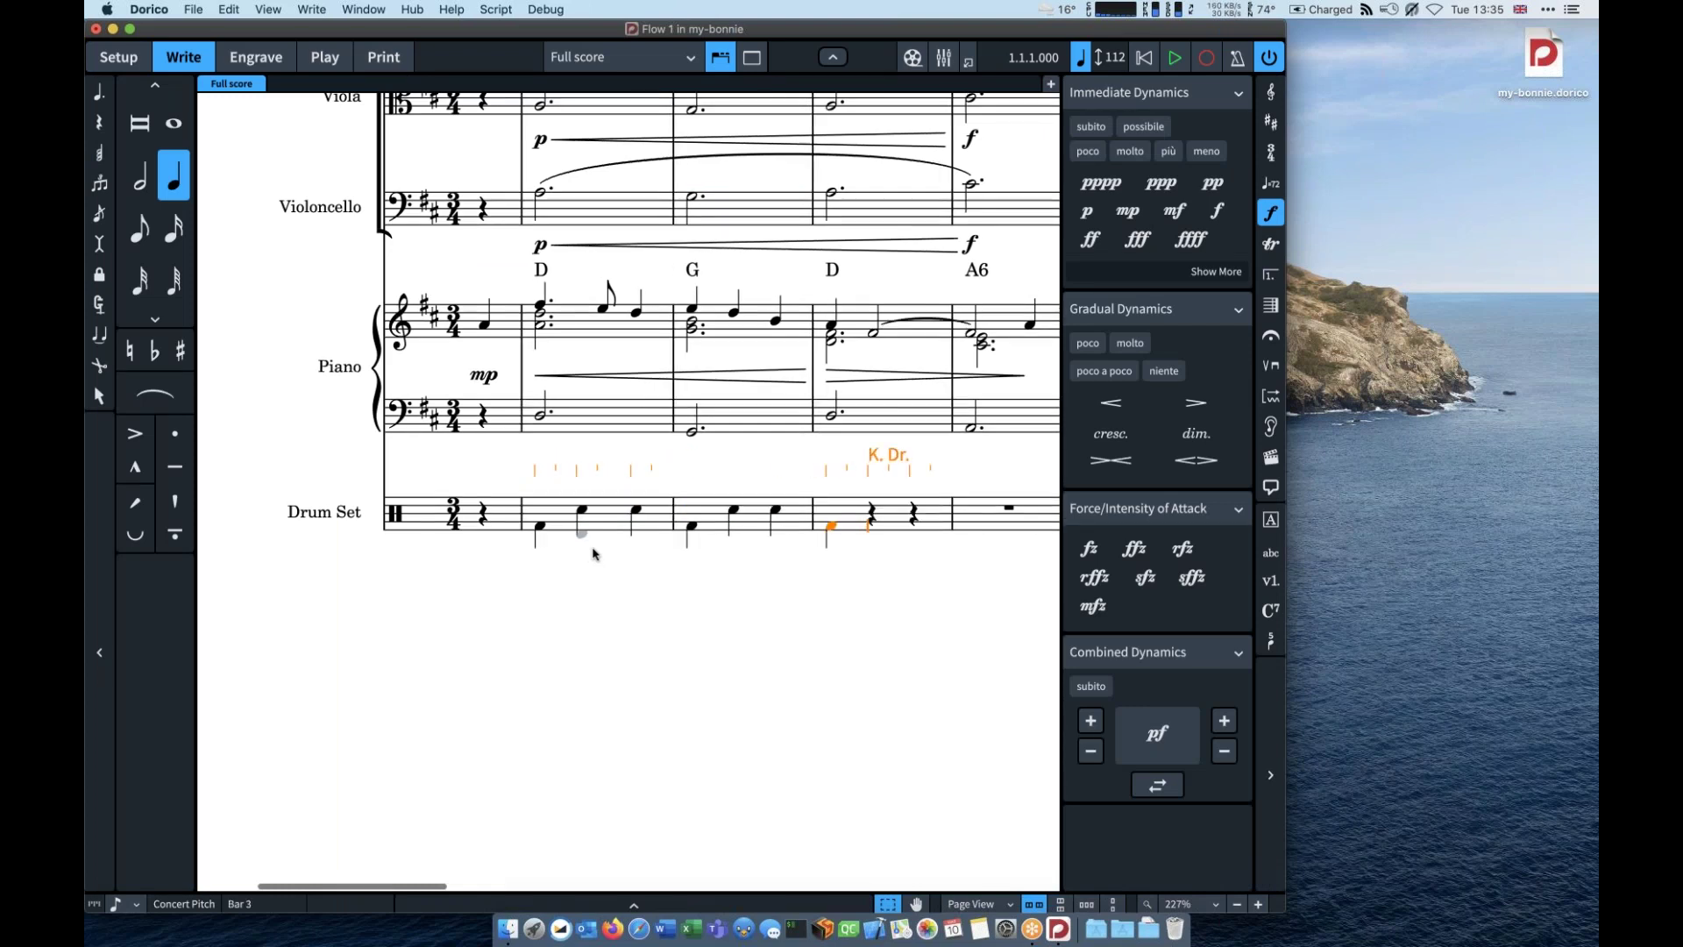
key("super+z")
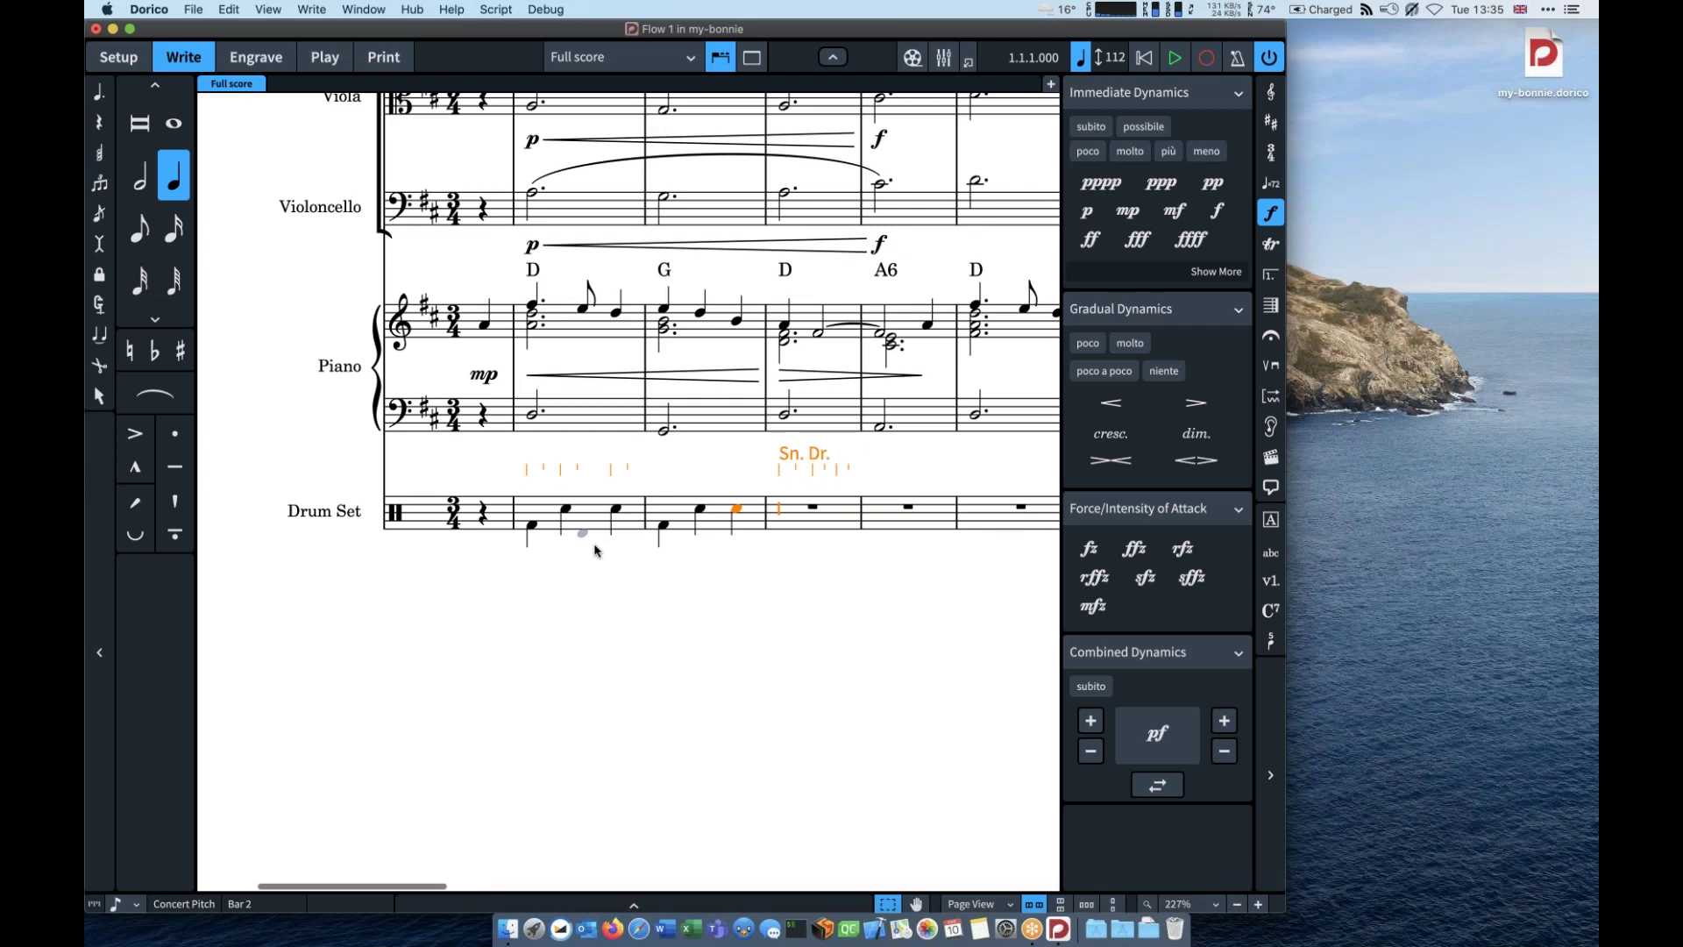
key("Escape")
Step: Add six quarter-note hi-hat hits above the kick and snare pattern in Drum Set bars 1 and 2
double_click(528, 510)
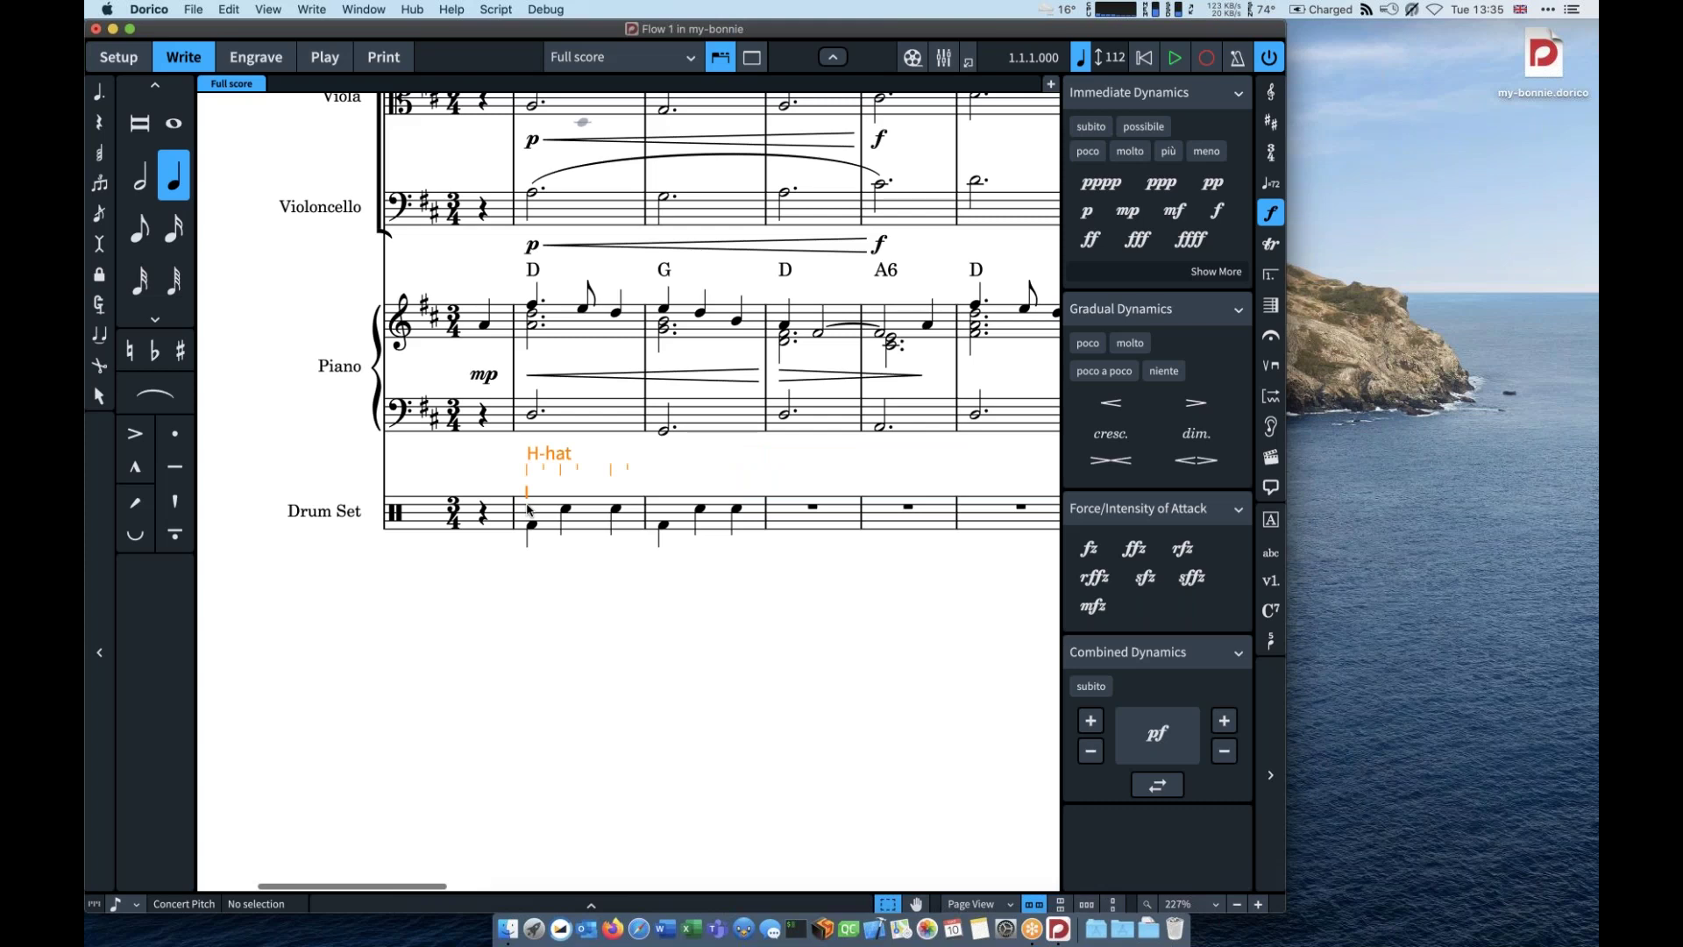
key("y")
key("y")
key("y")
key("y")
key("y")
key("y")
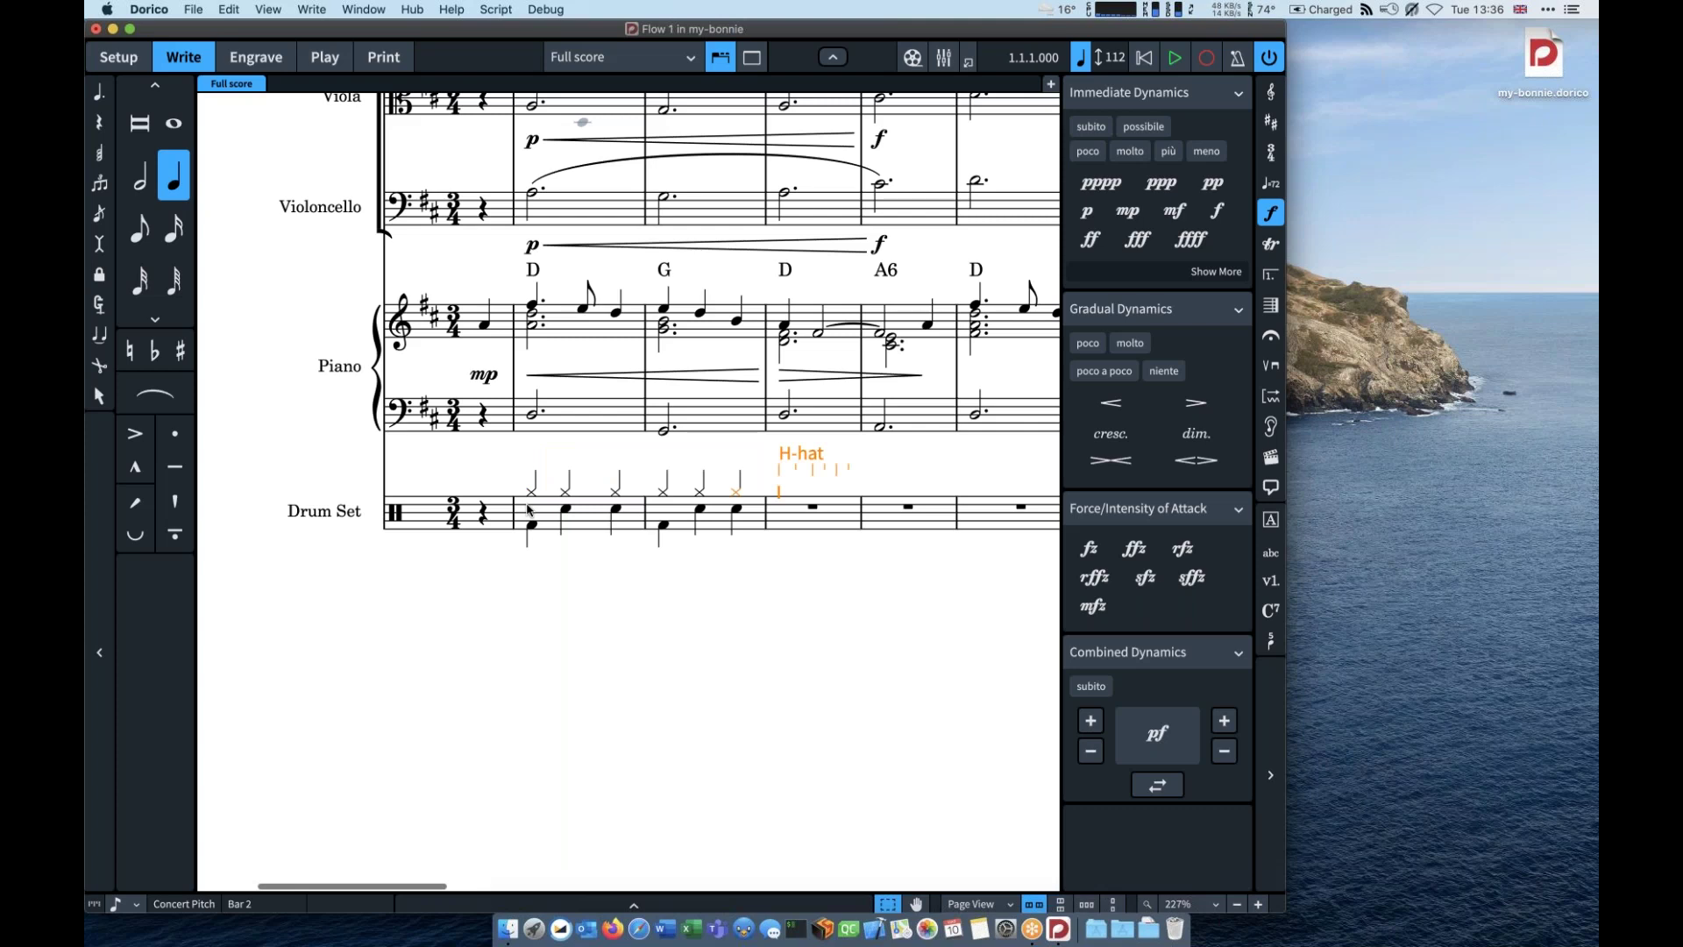
Step: Fill Drum Set bars 3–14 with two-bar repeats and enter dotted half notes for hi-hat and kick drum in bar 15
scroll(733, 521, "down", 3)
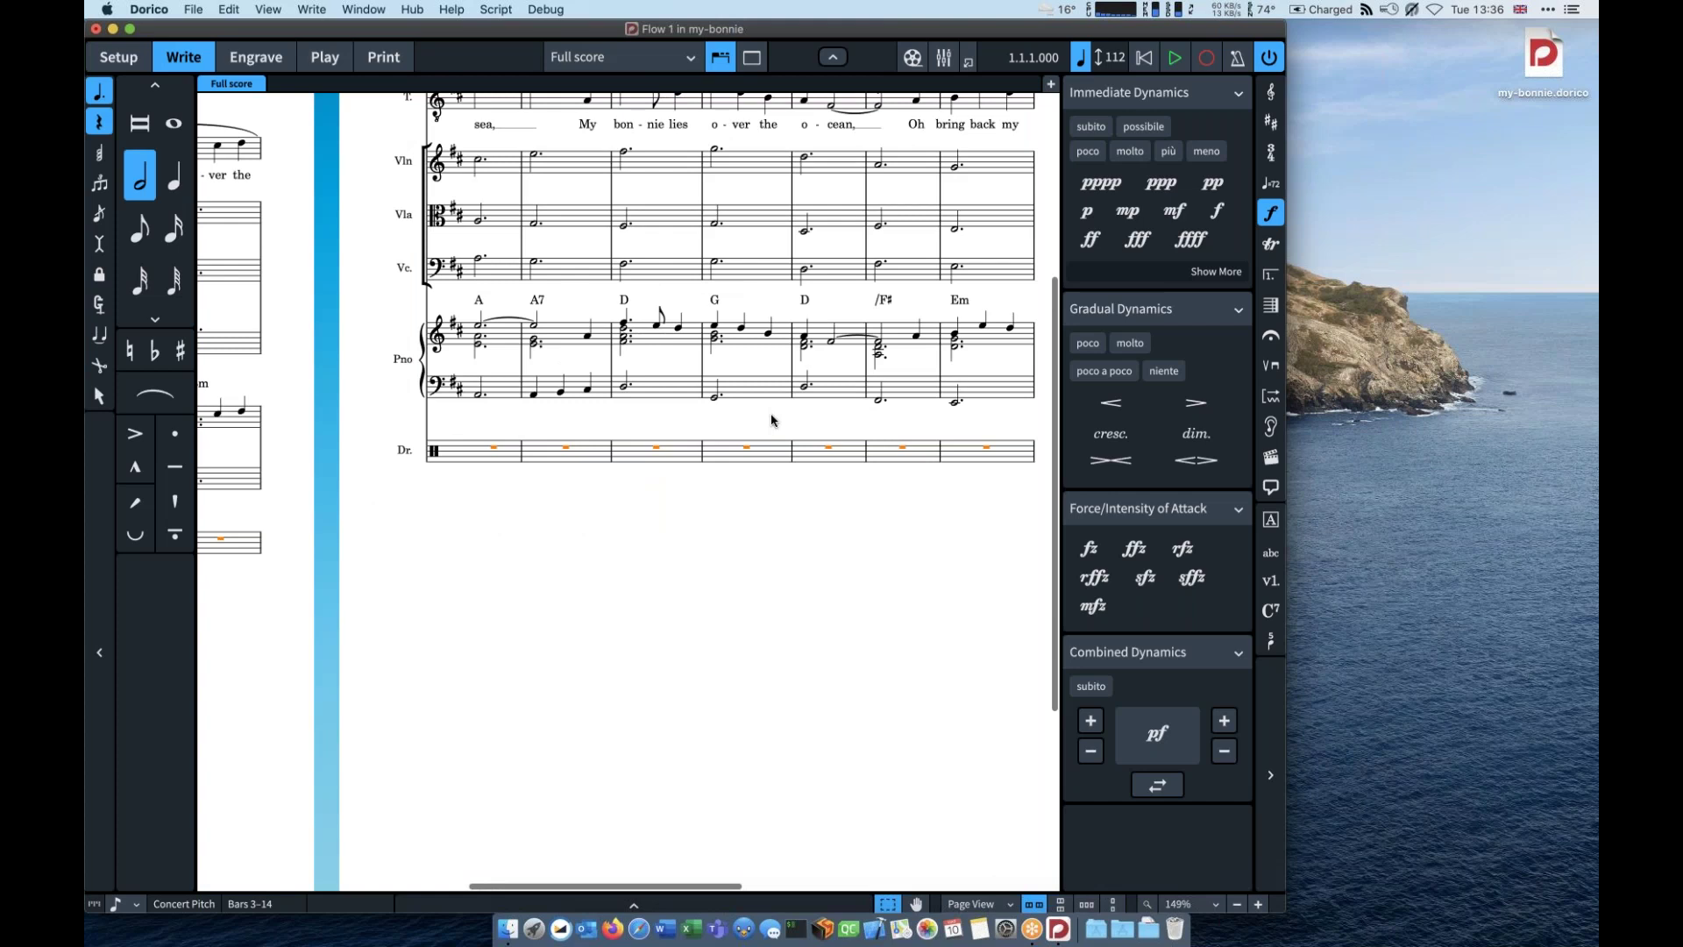
key("shift+r")
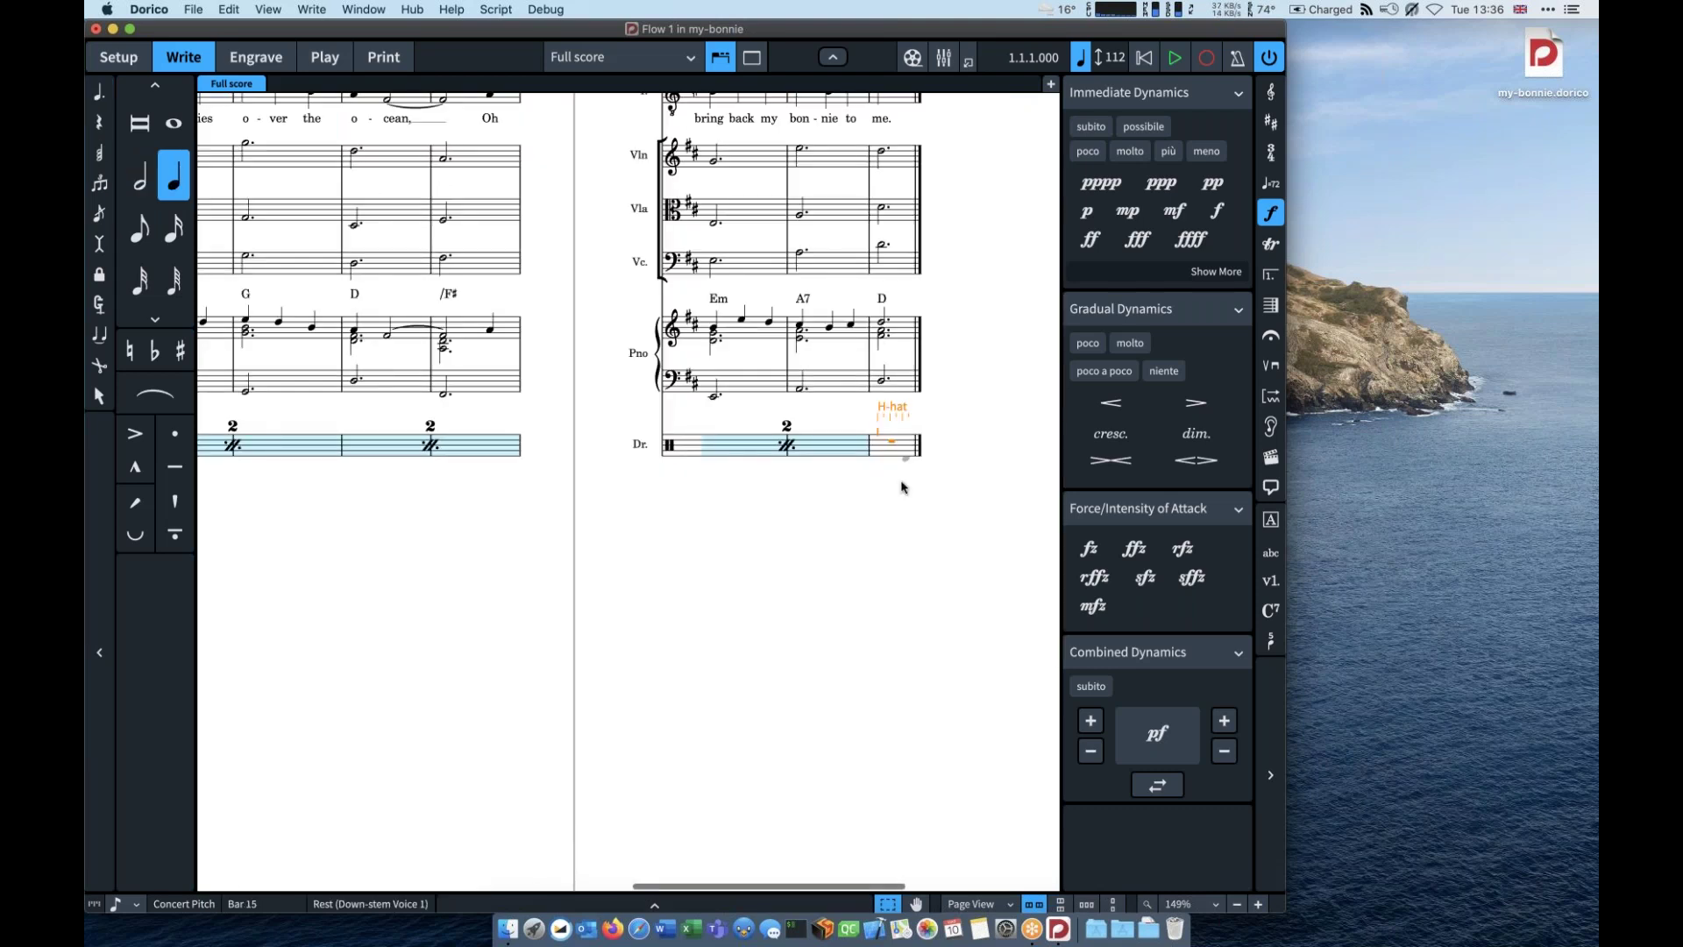
key("6")
key("period")
key("Down")
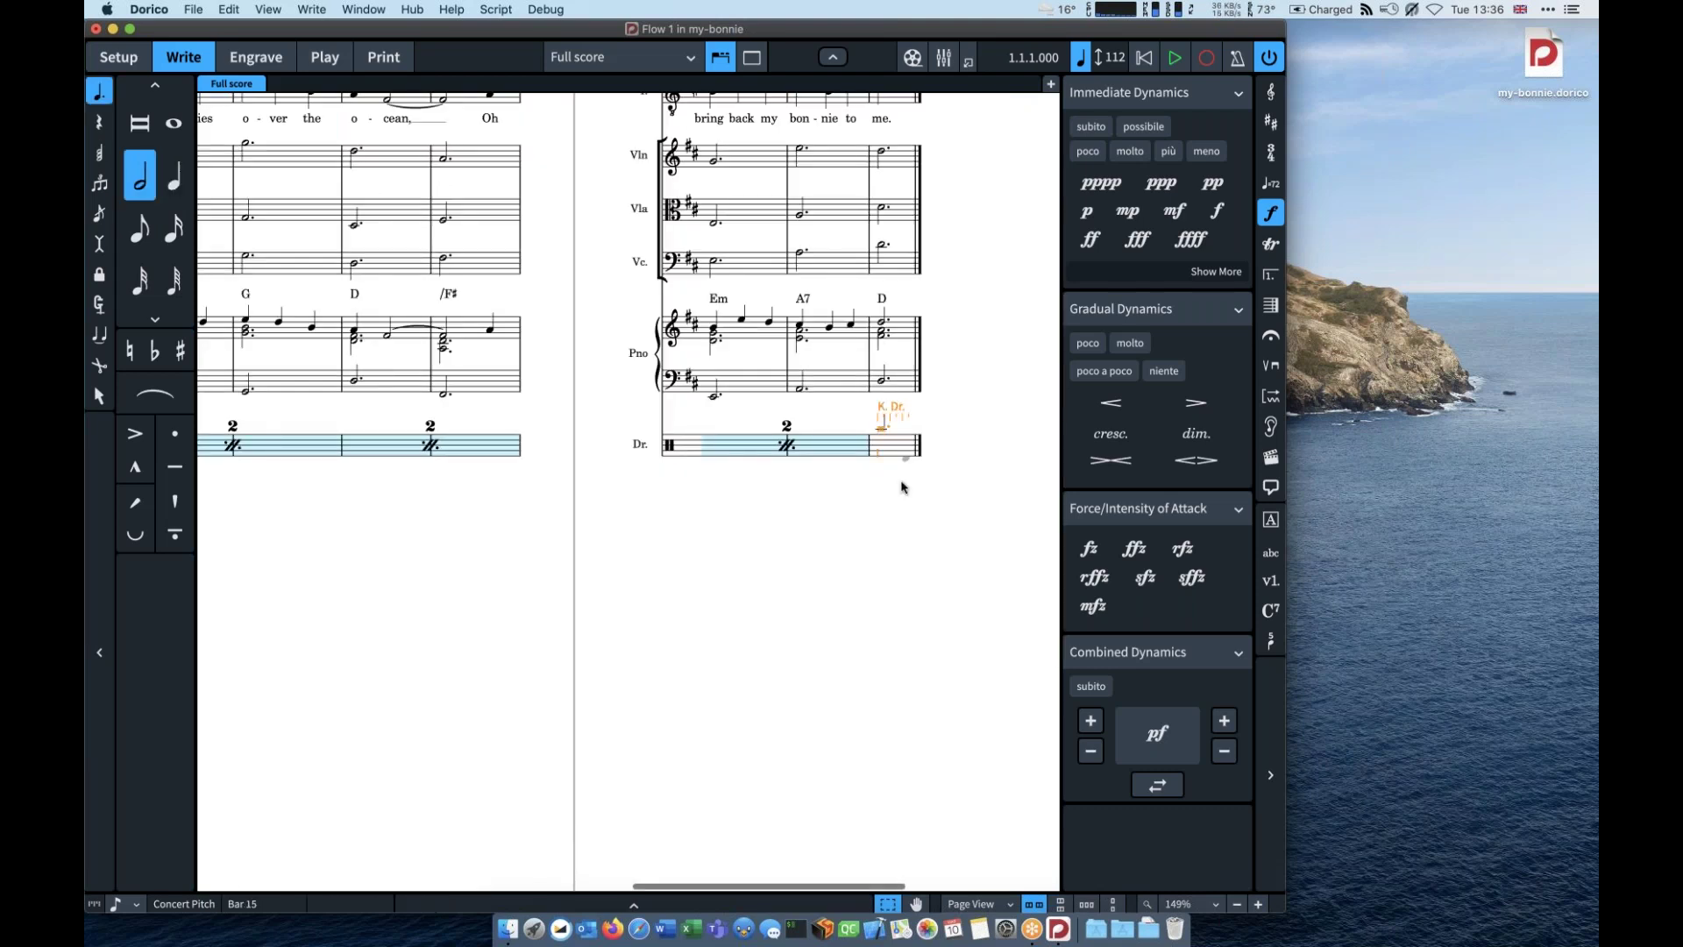
Step: Add 8 bars after the final barline of the flow
scroll(903, 489, "down", 3)
scroll(910, 512, "left", 5)
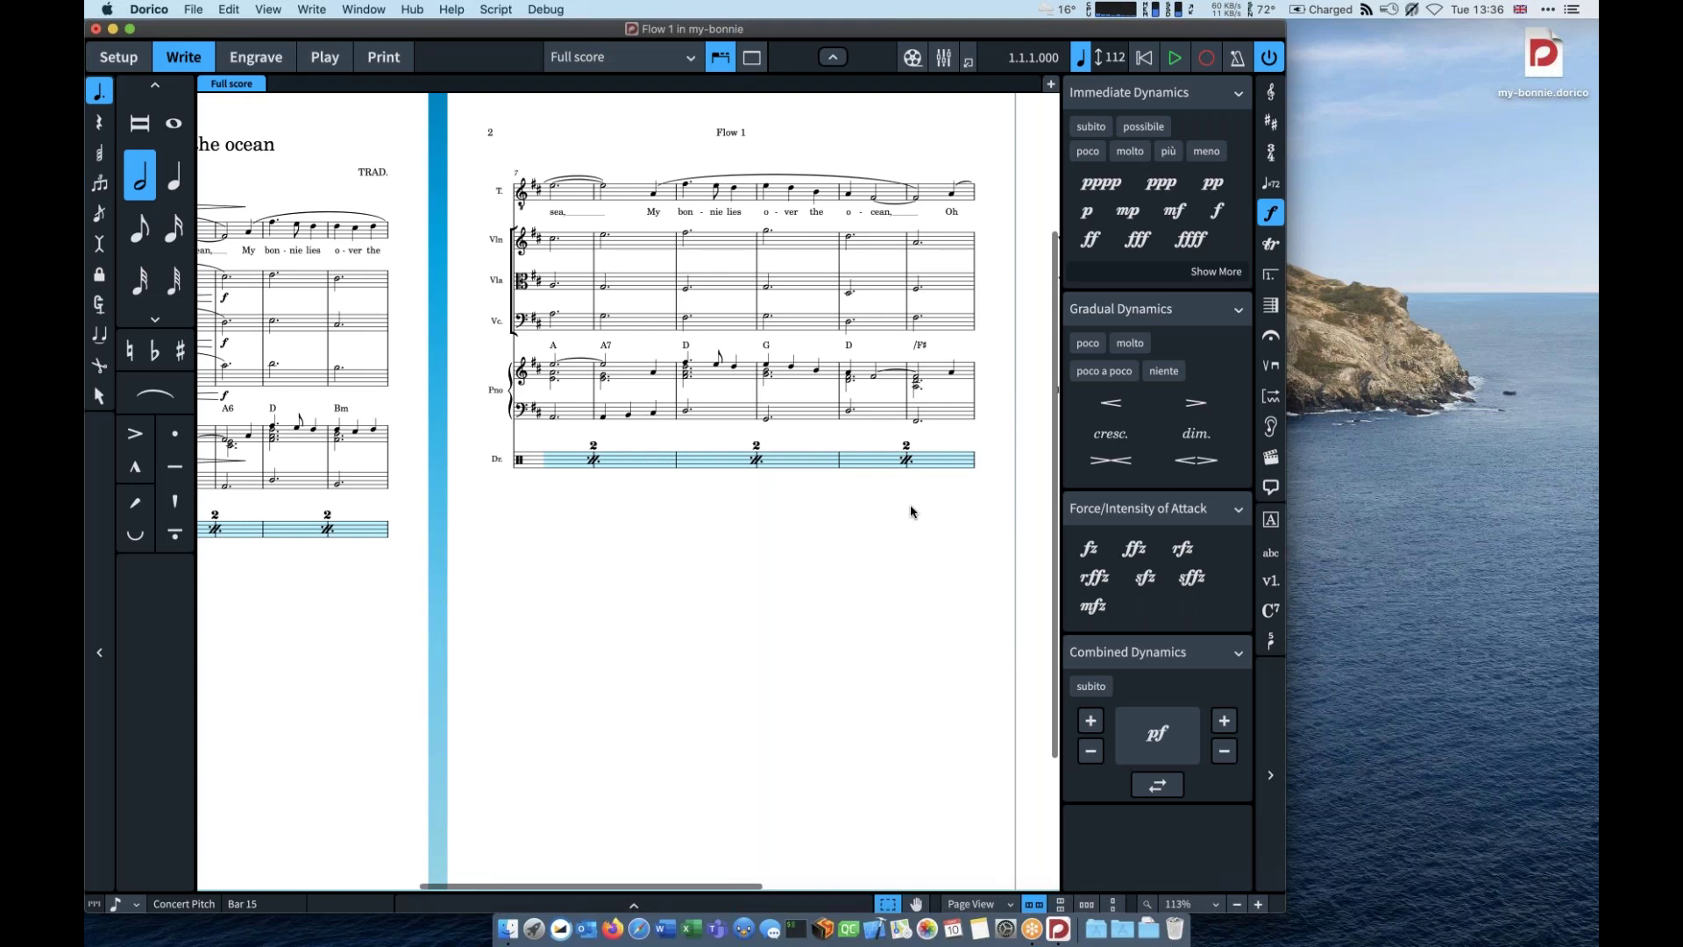
scroll(911, 512, "left", 3)
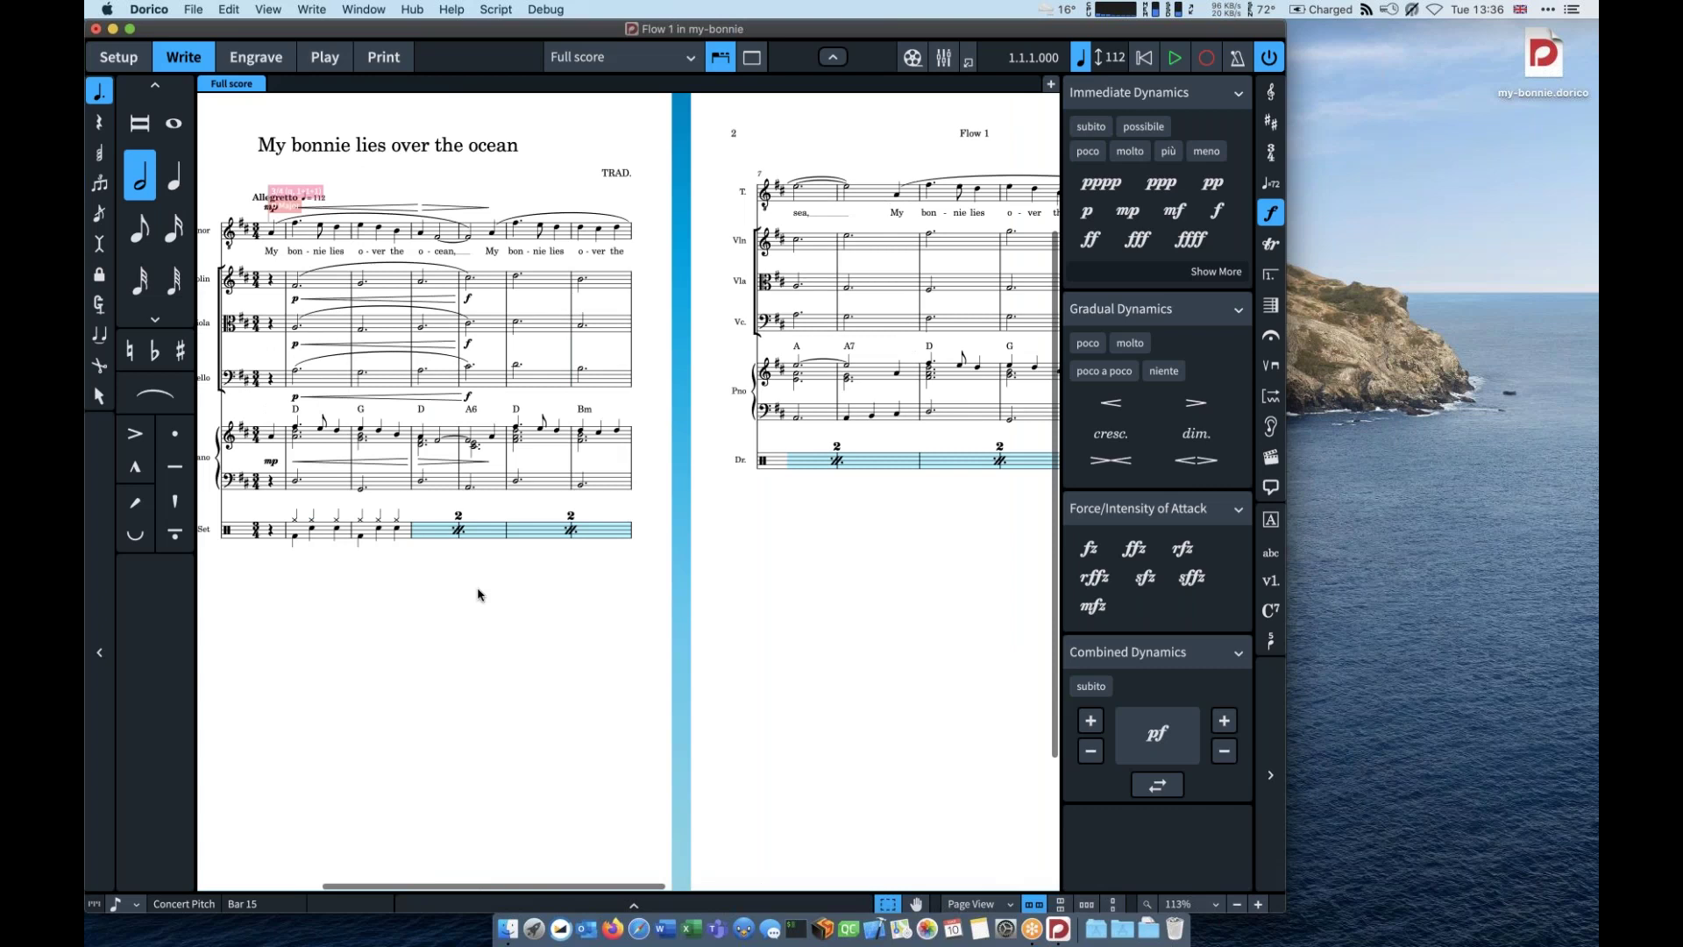
scroll(423, 433, "right", 3)
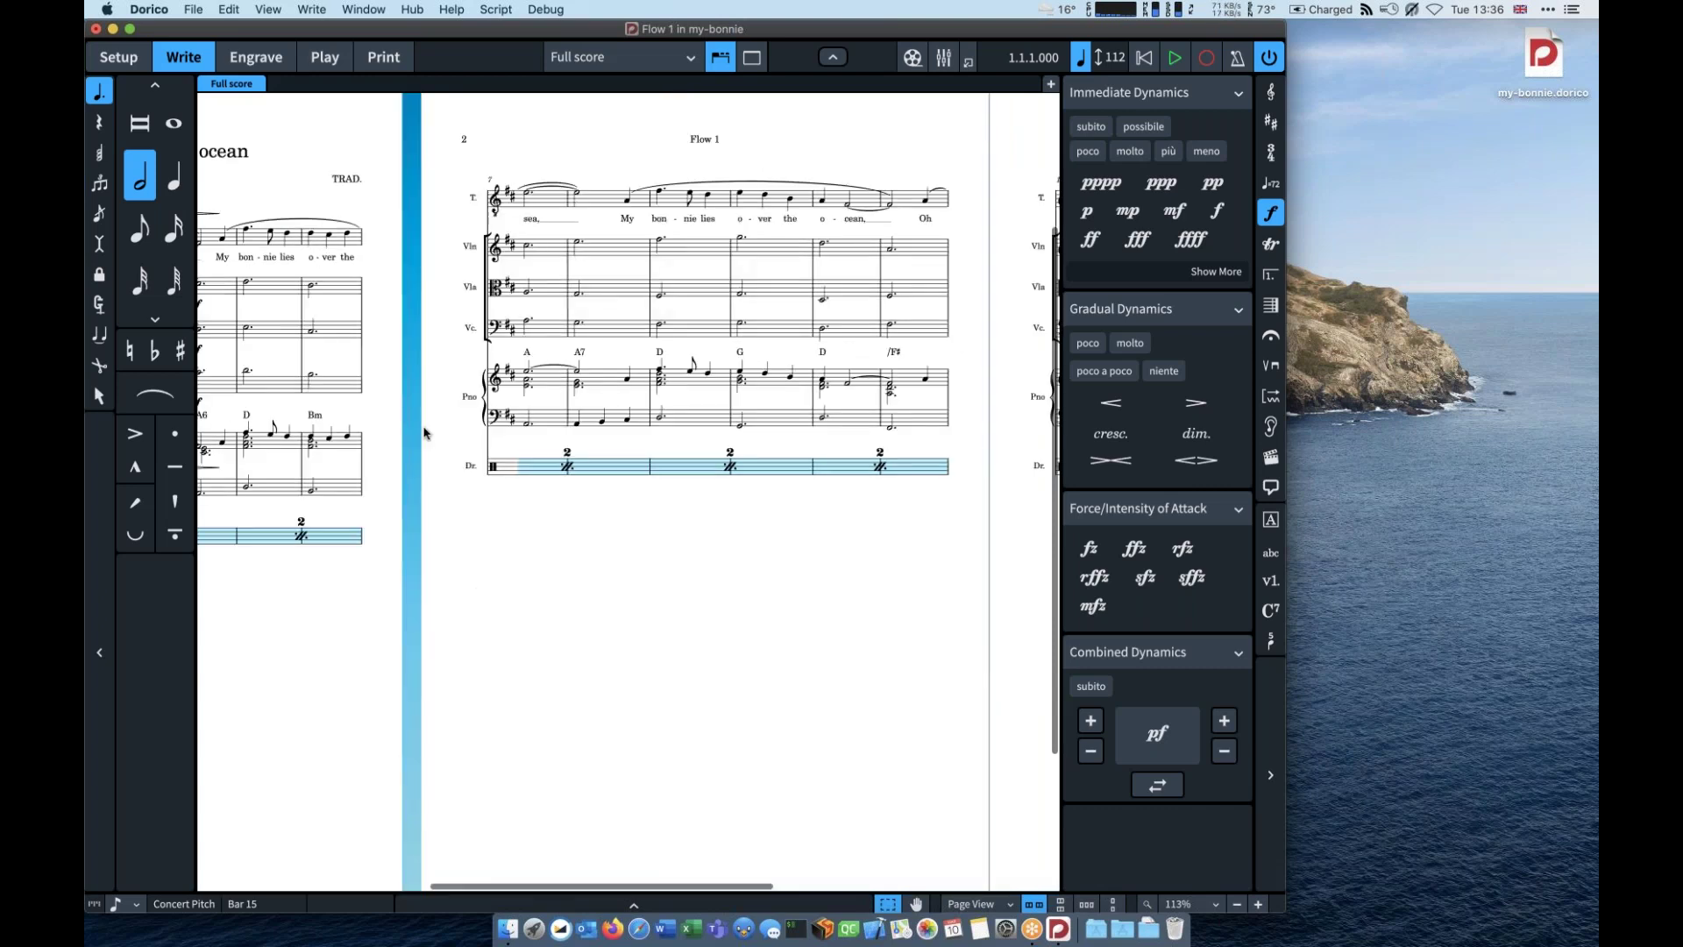
scroll(424, 432, "right", 3)
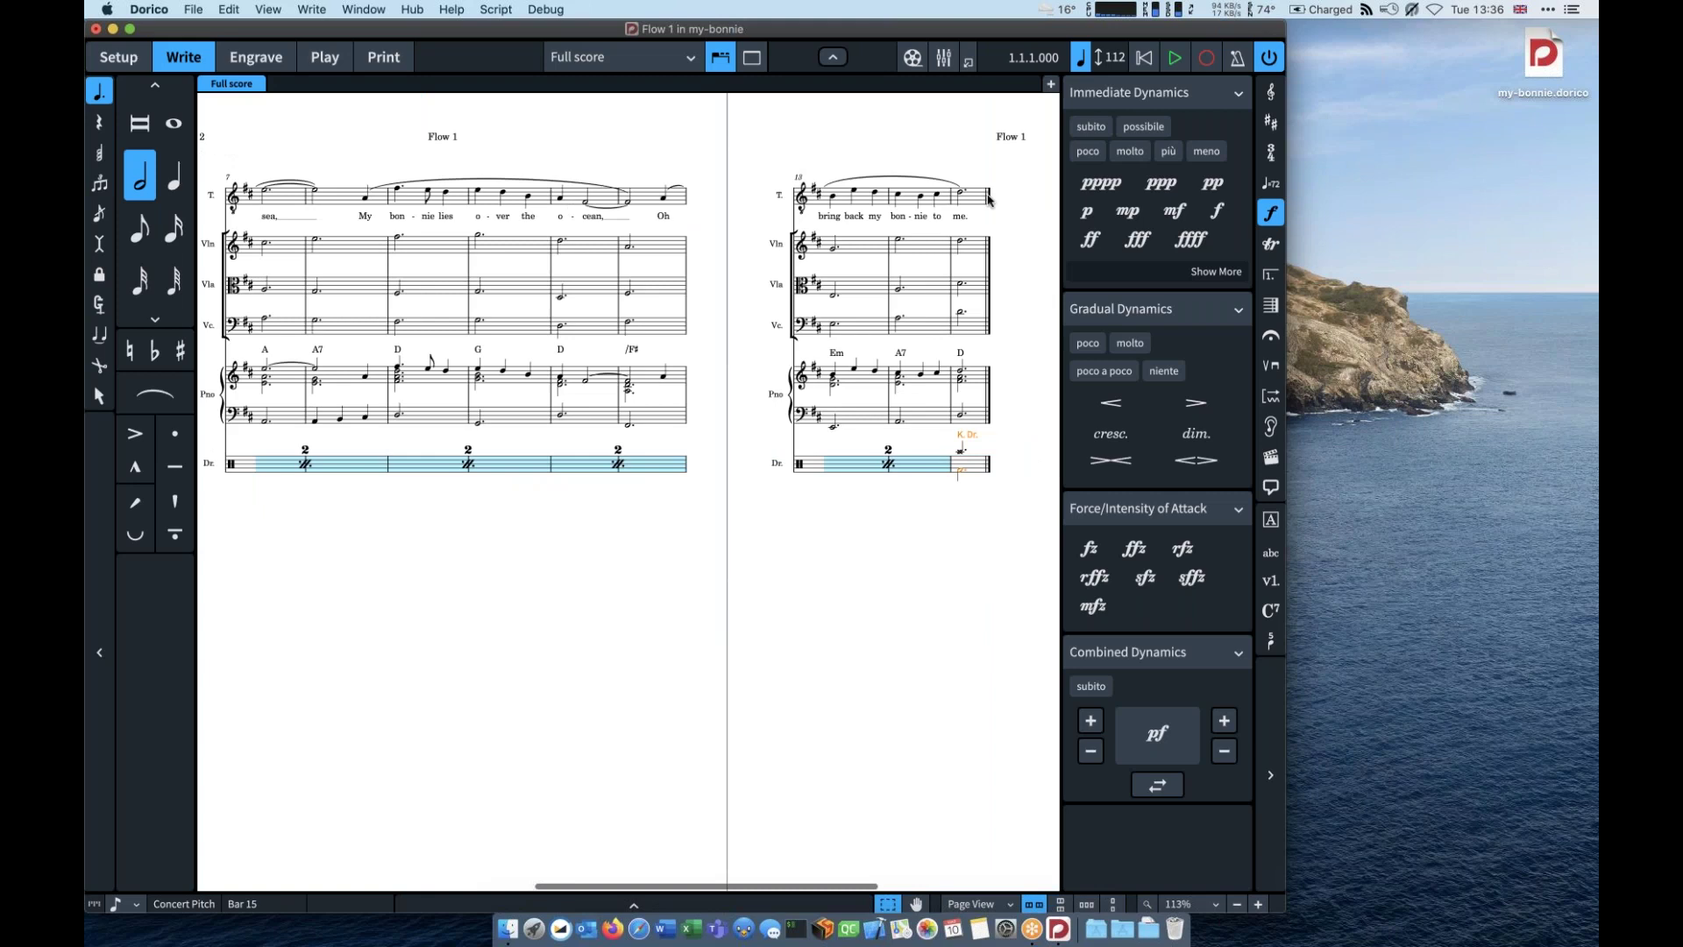
left_click(989, 200)
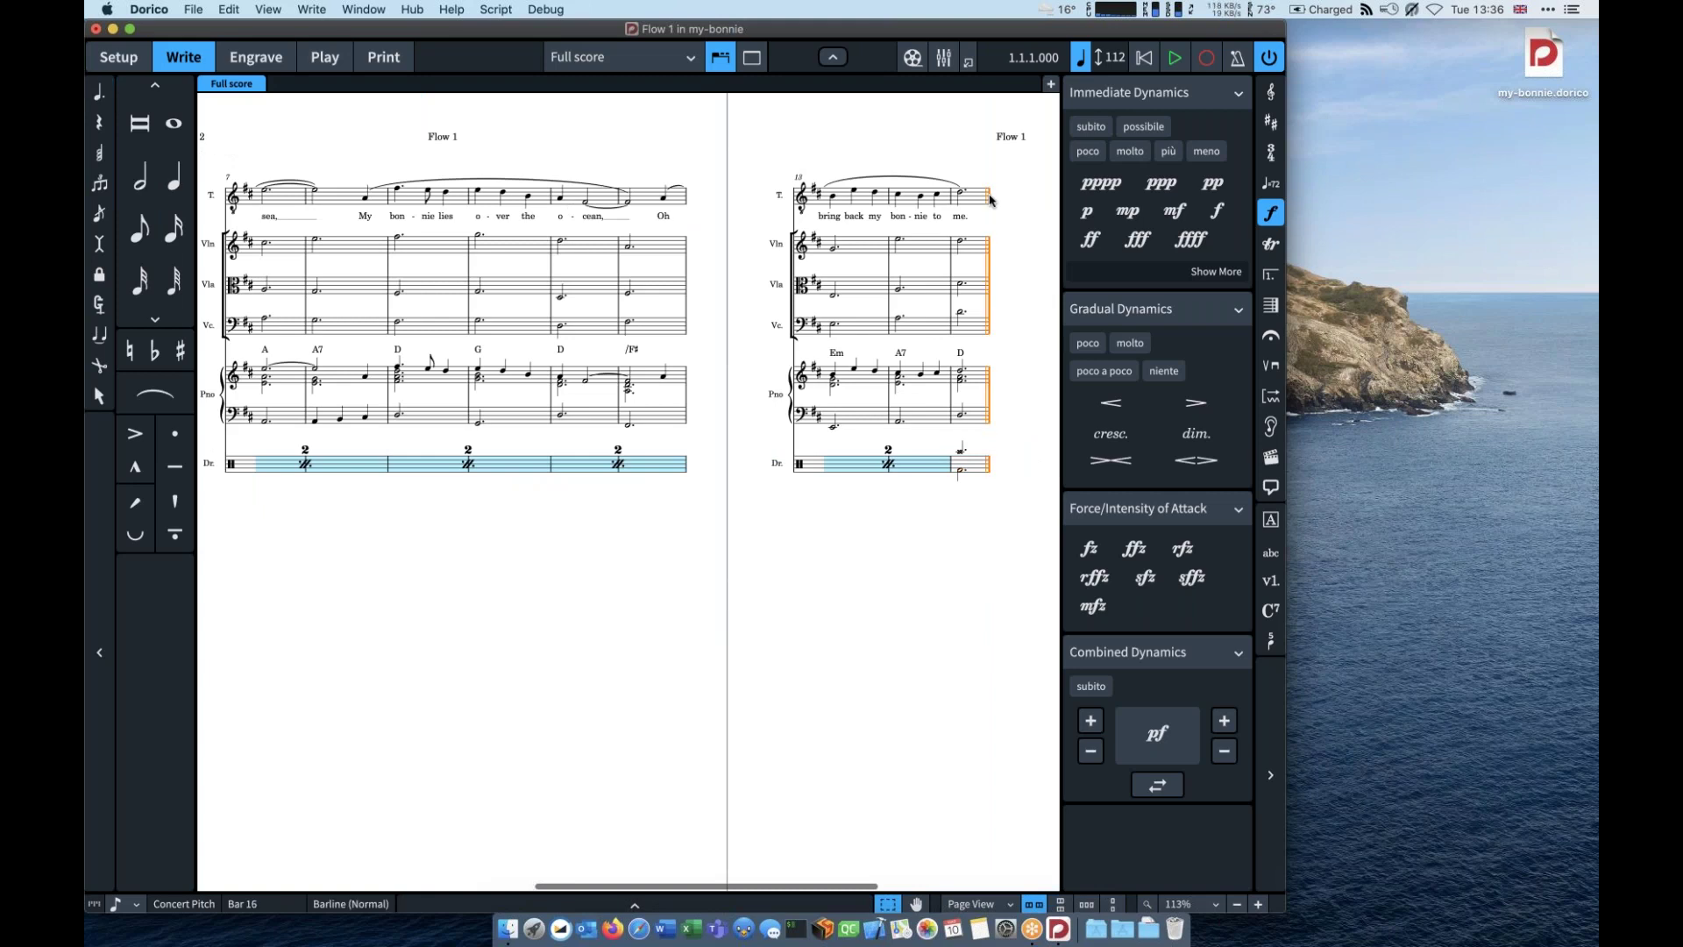
key("shift+b")
type("8")
key("Return")
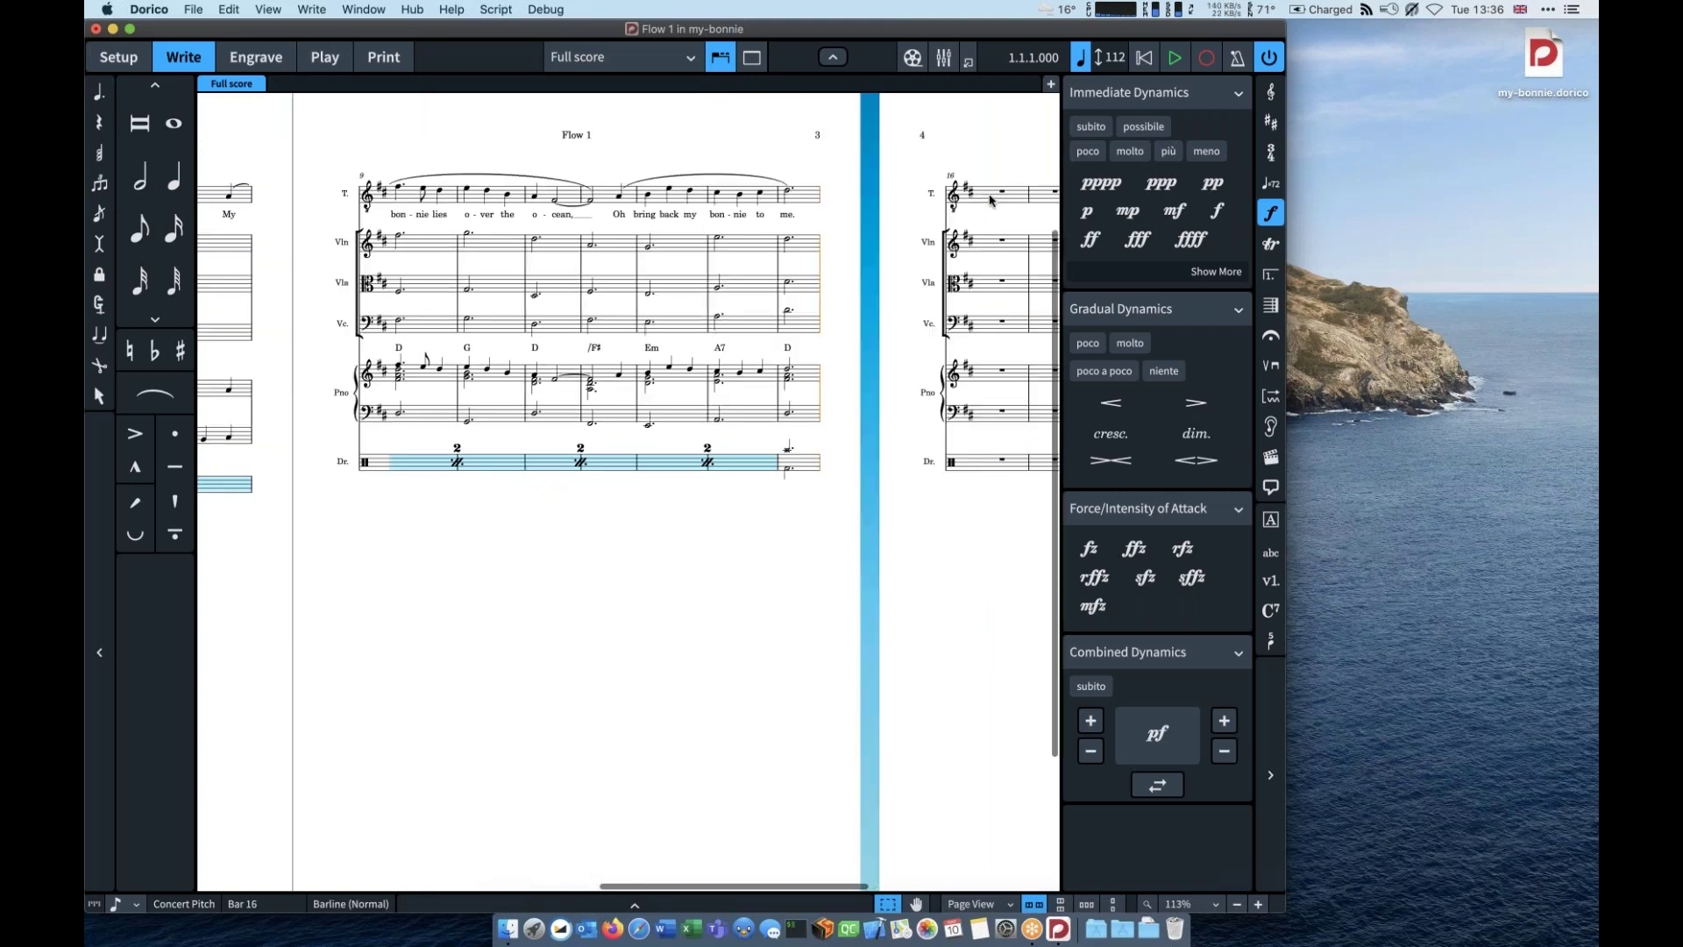
Step: Create a slash region across the empty Tenor bars 16–23
left_click_drag(990, 199, 536, 198)
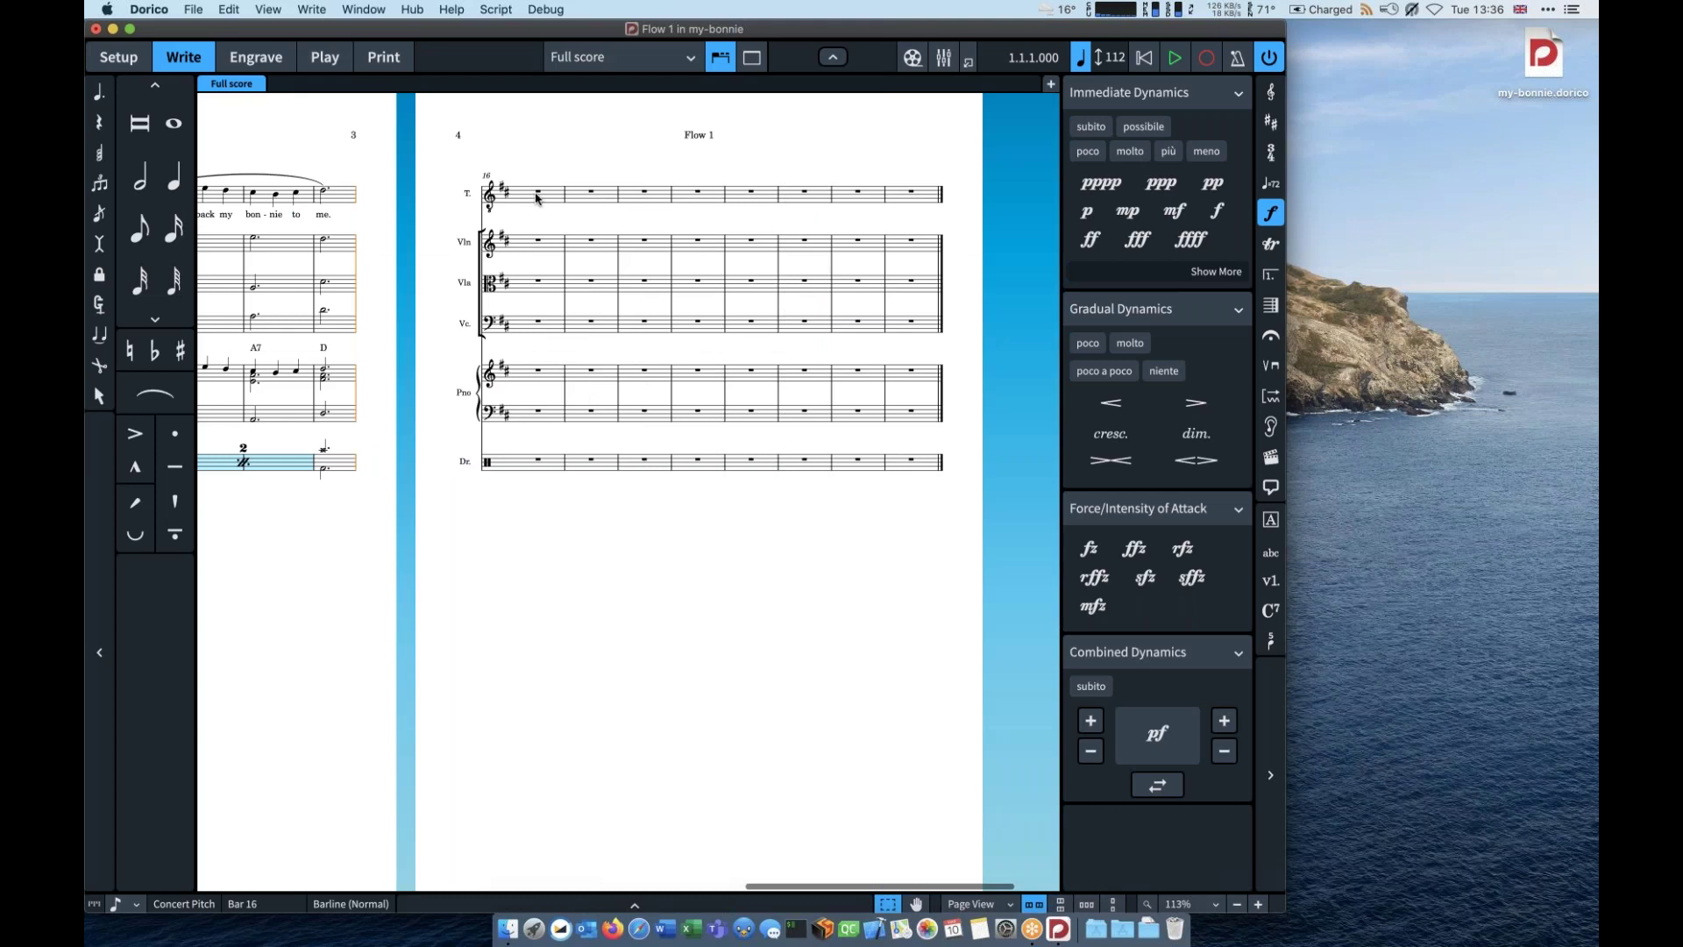
left_click(535, 198)
key("shift+r")
type("slash")
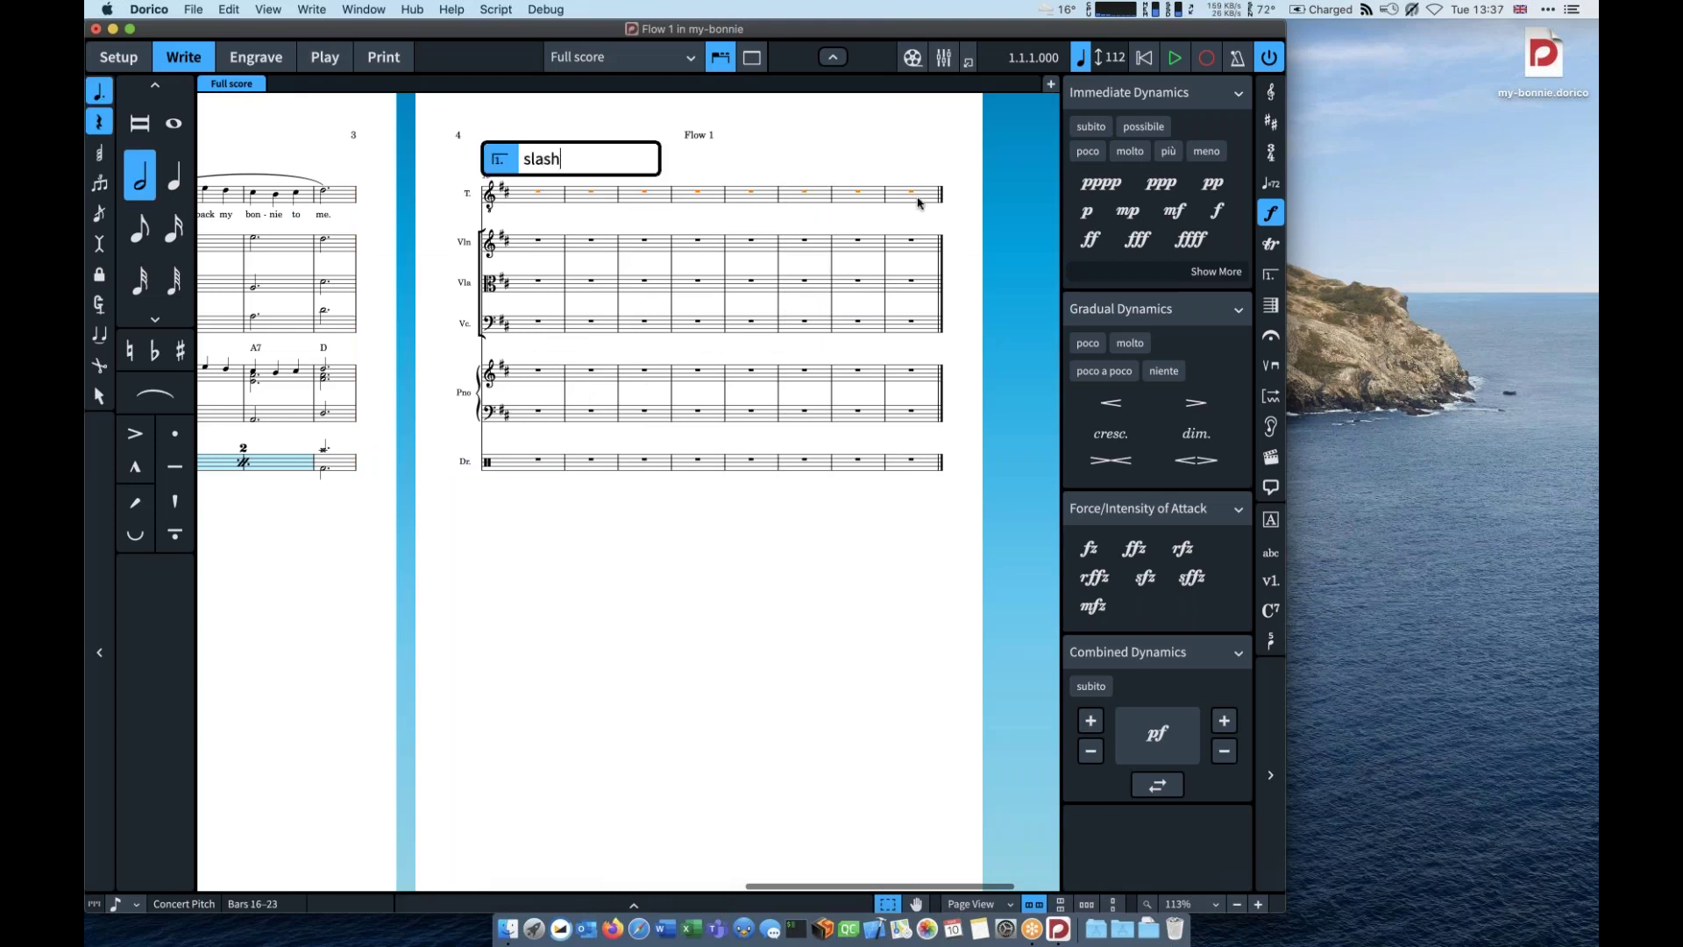
key("Return")
Step: Examine the Tenor slash region in bars 16–23 and the drum bar repeats back to the opening page
scroll(921, 249, "left", 1)
scroll(921, 249, "left", 5)
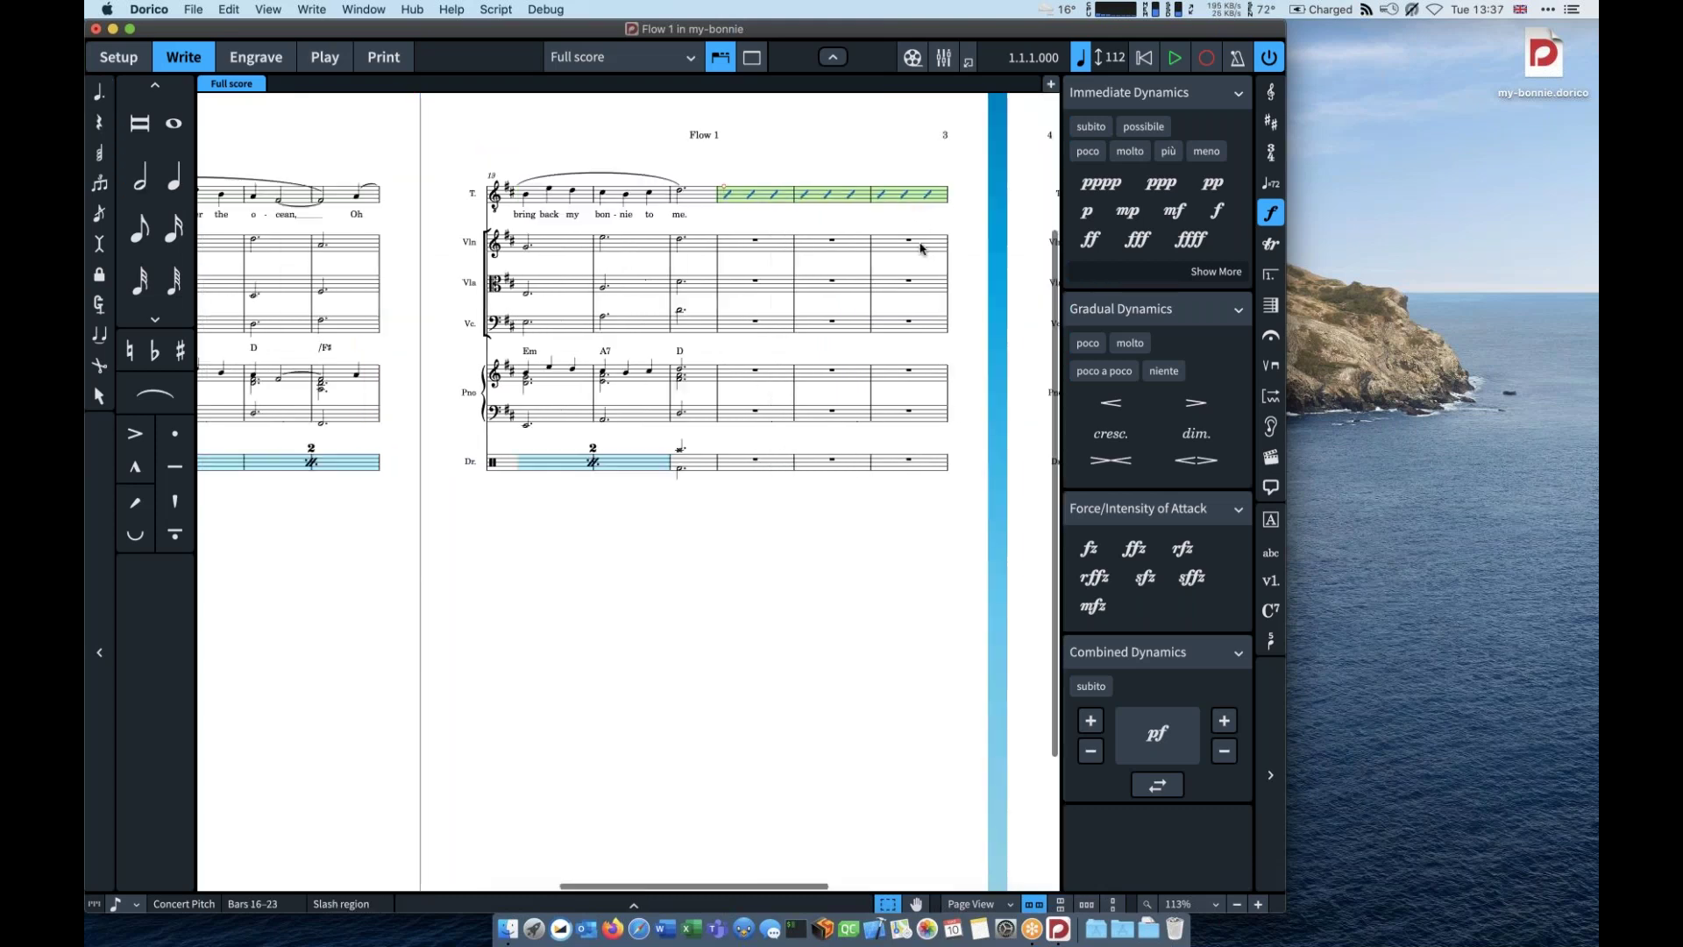
scroll(921, 249, "right", 5)
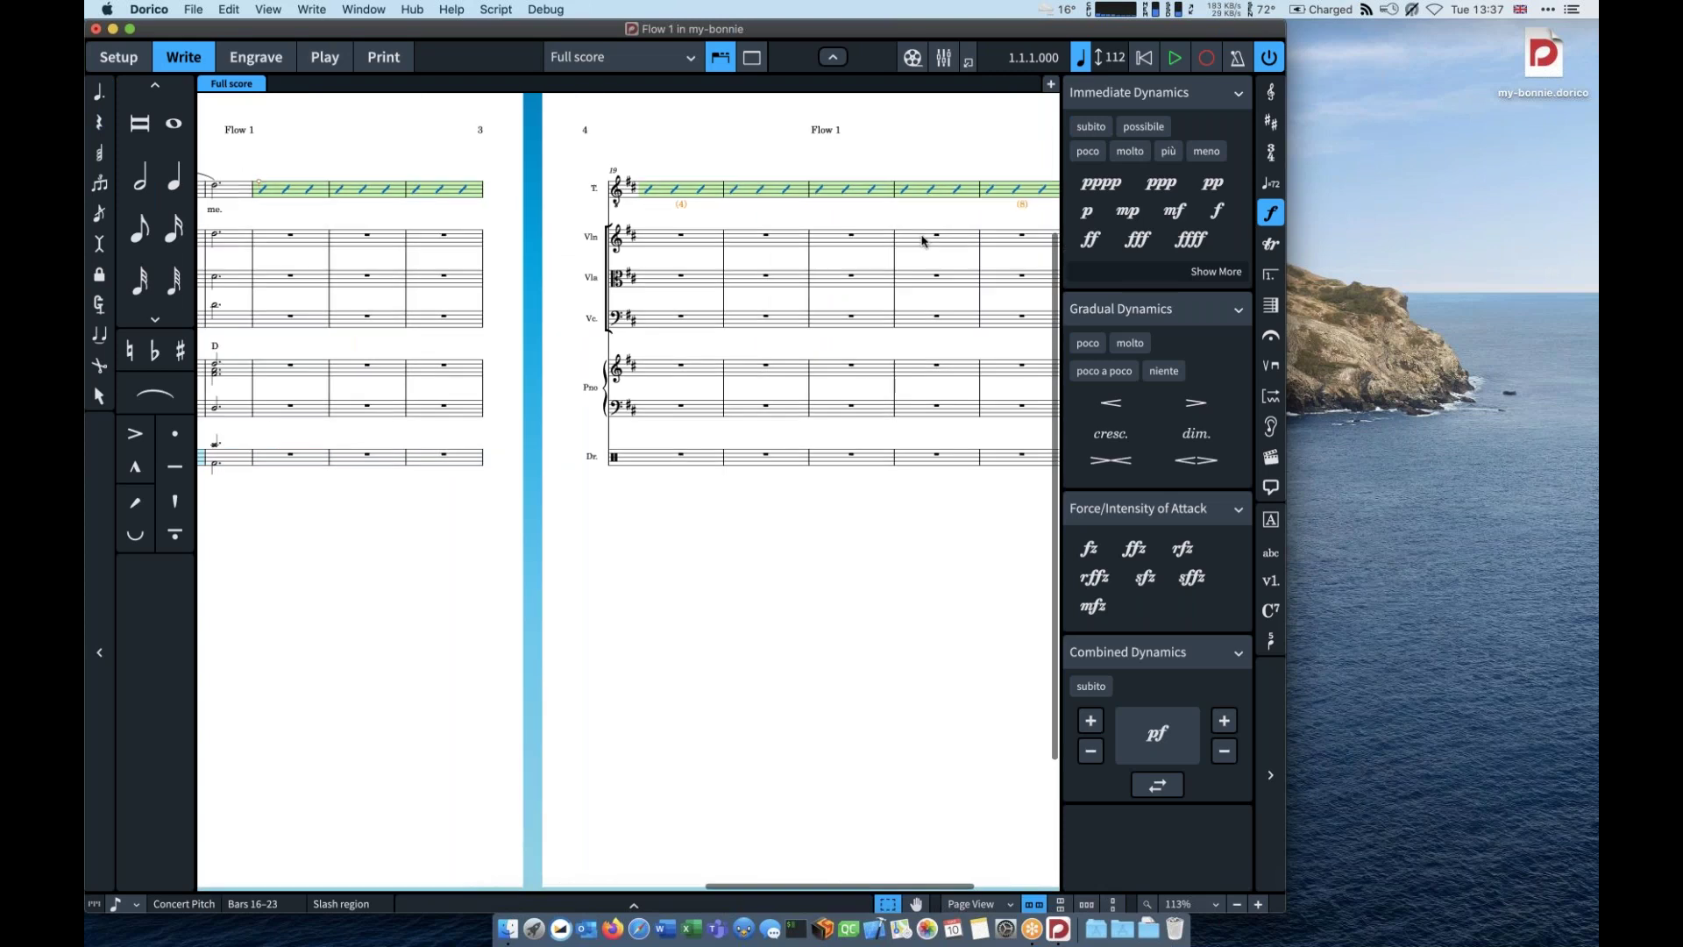
scroll(921, 241, "up", 1)
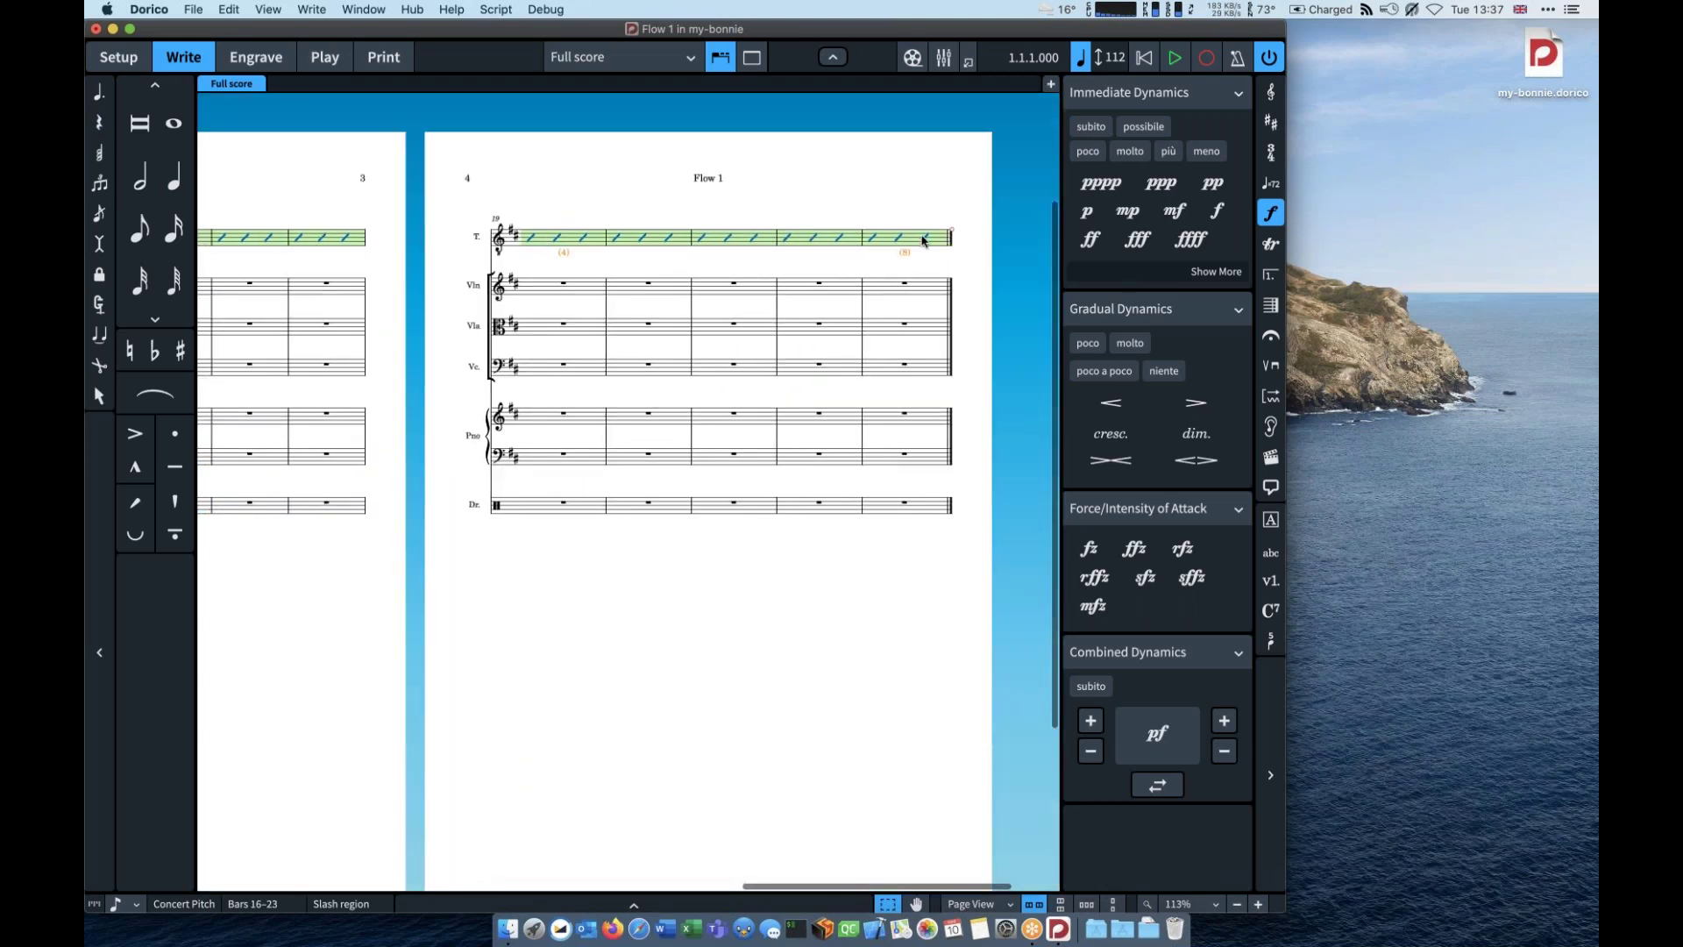
key("z")
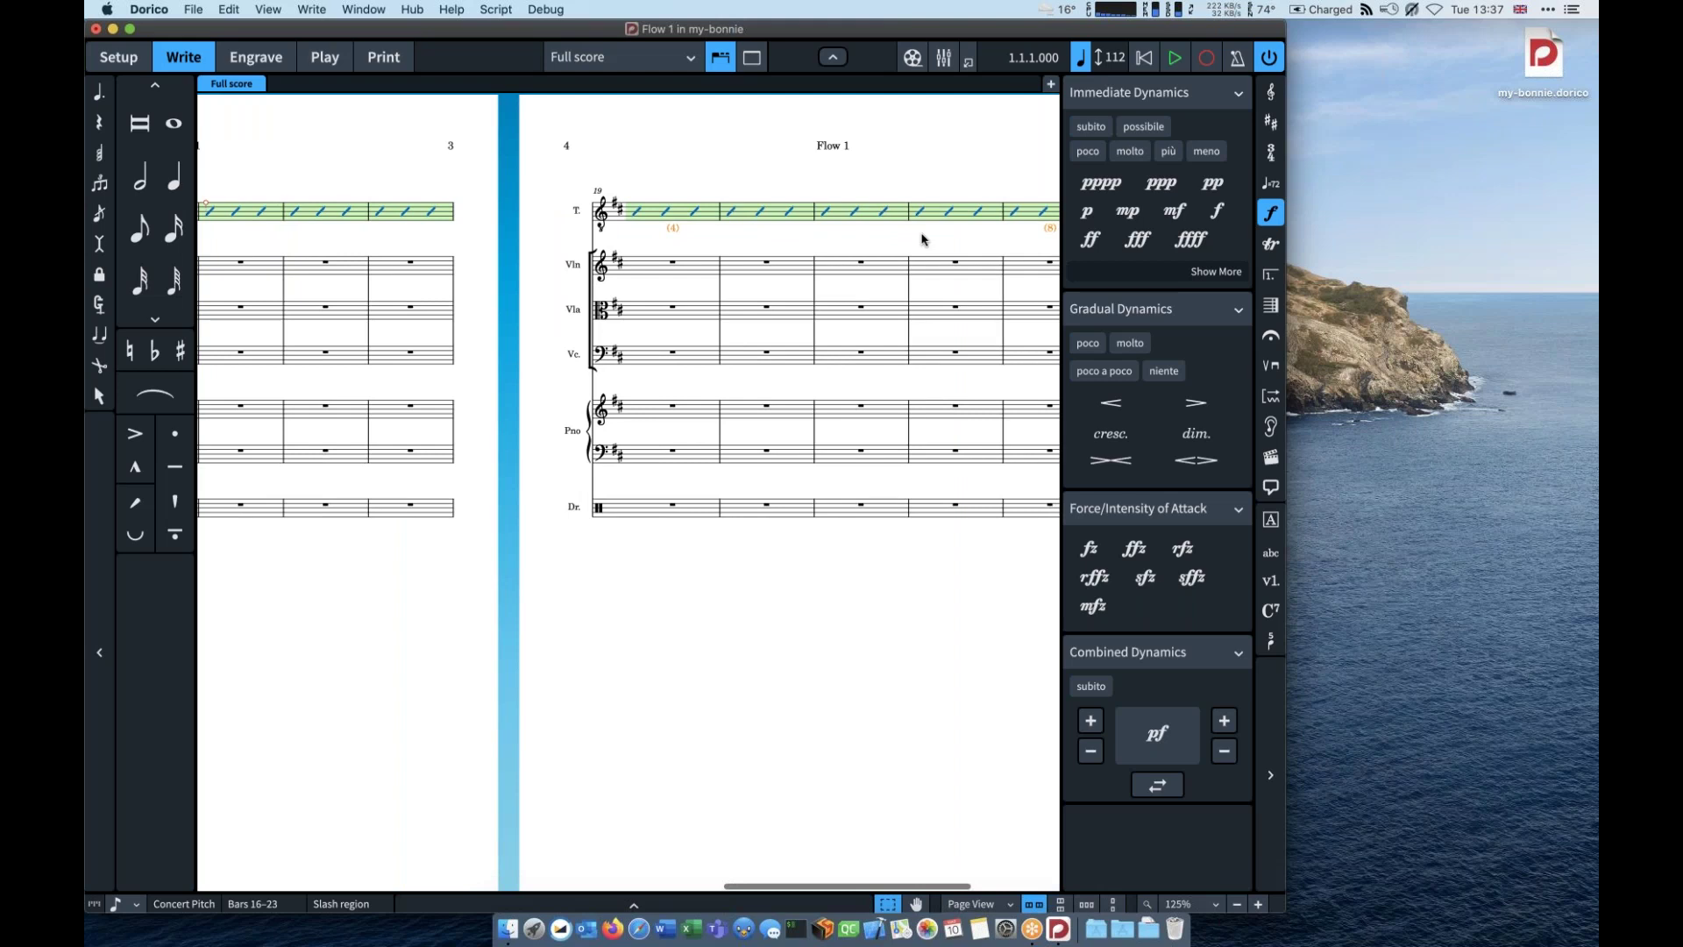
scroll(922, 239, "left", 3)
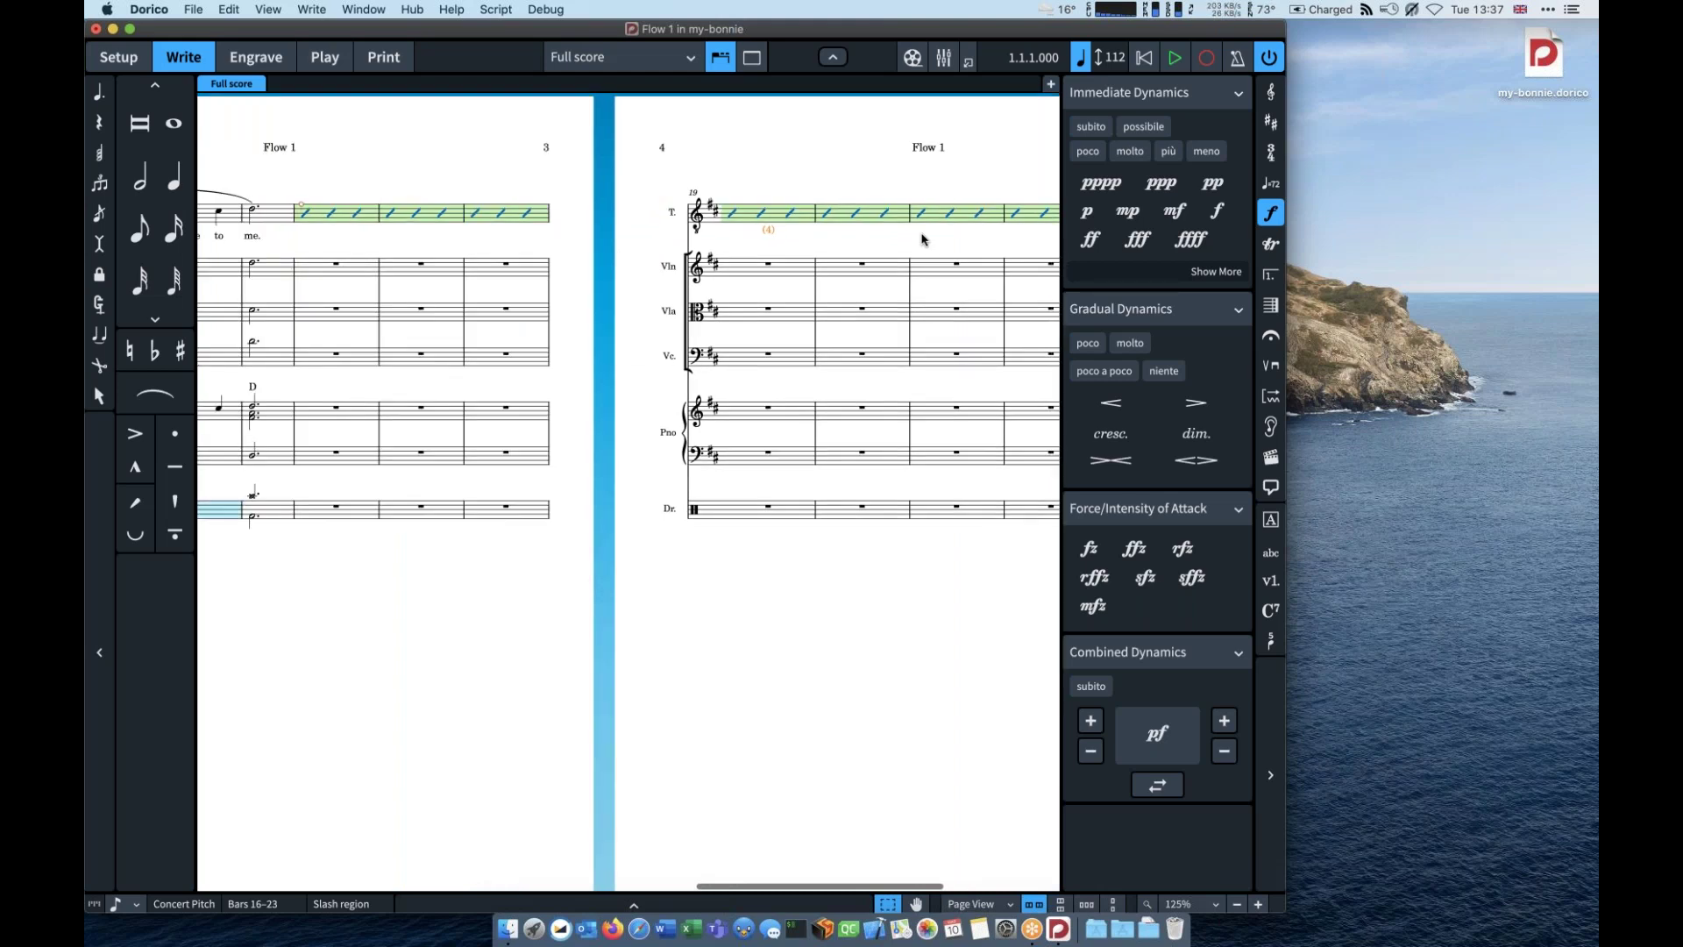
scroll(921, 239, "left", 1)
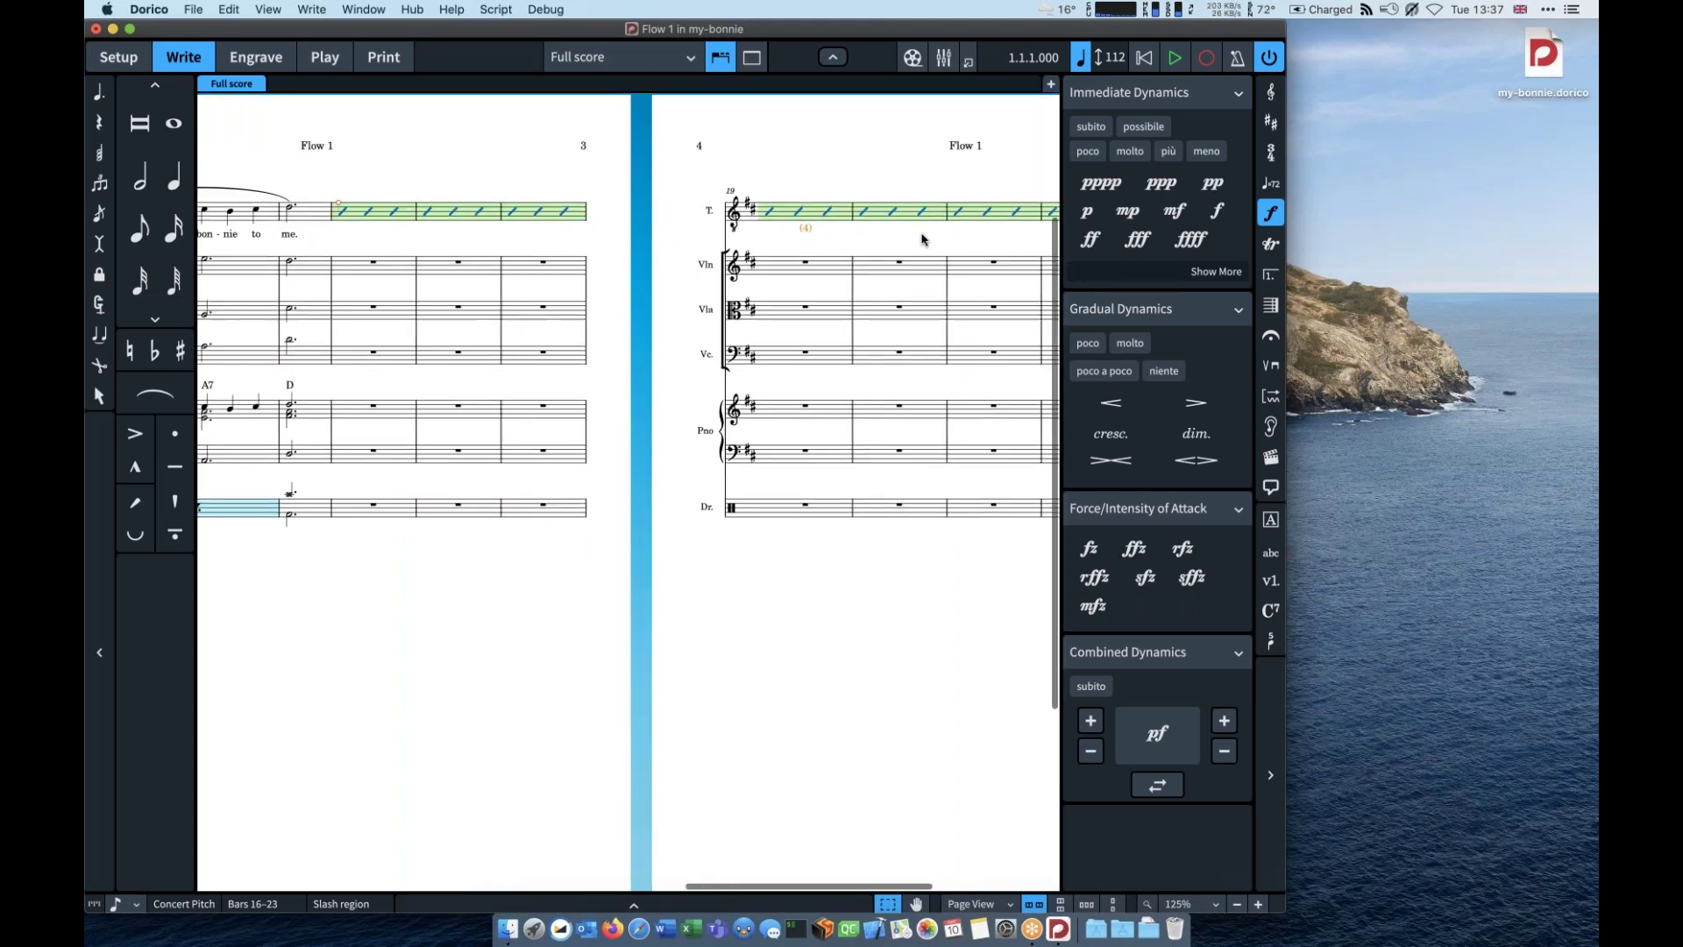
scroll(921, 239, "left", 7)
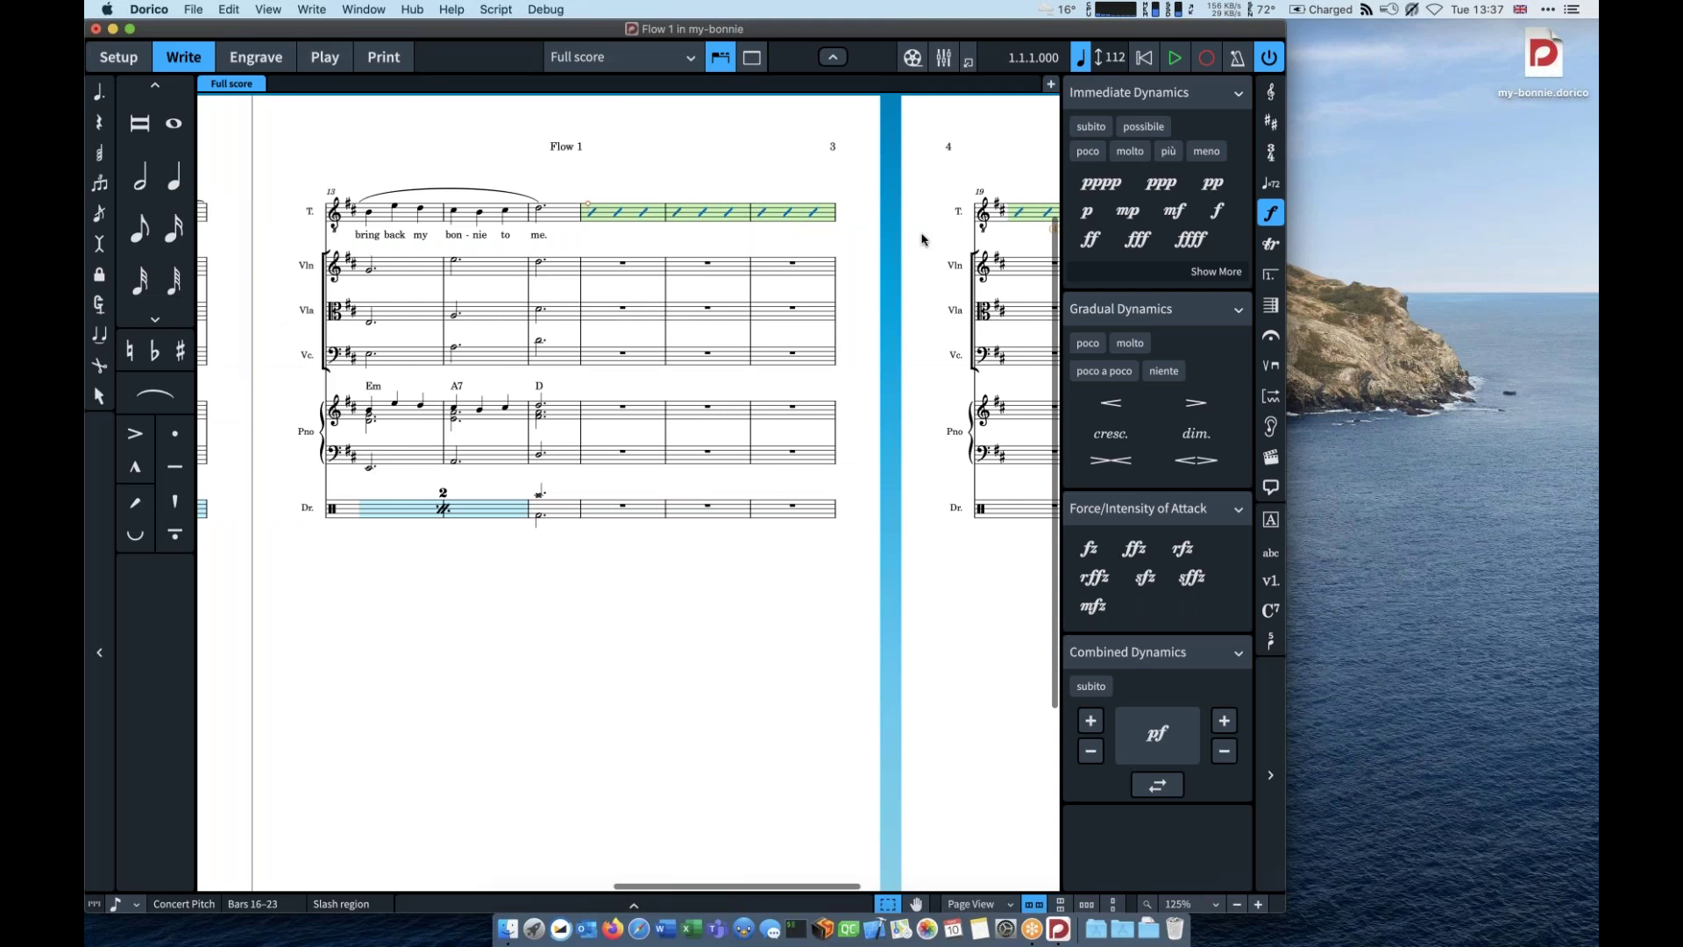
scroll(922, 239, "left", 10)
scroll(613, 509, "left", 15)
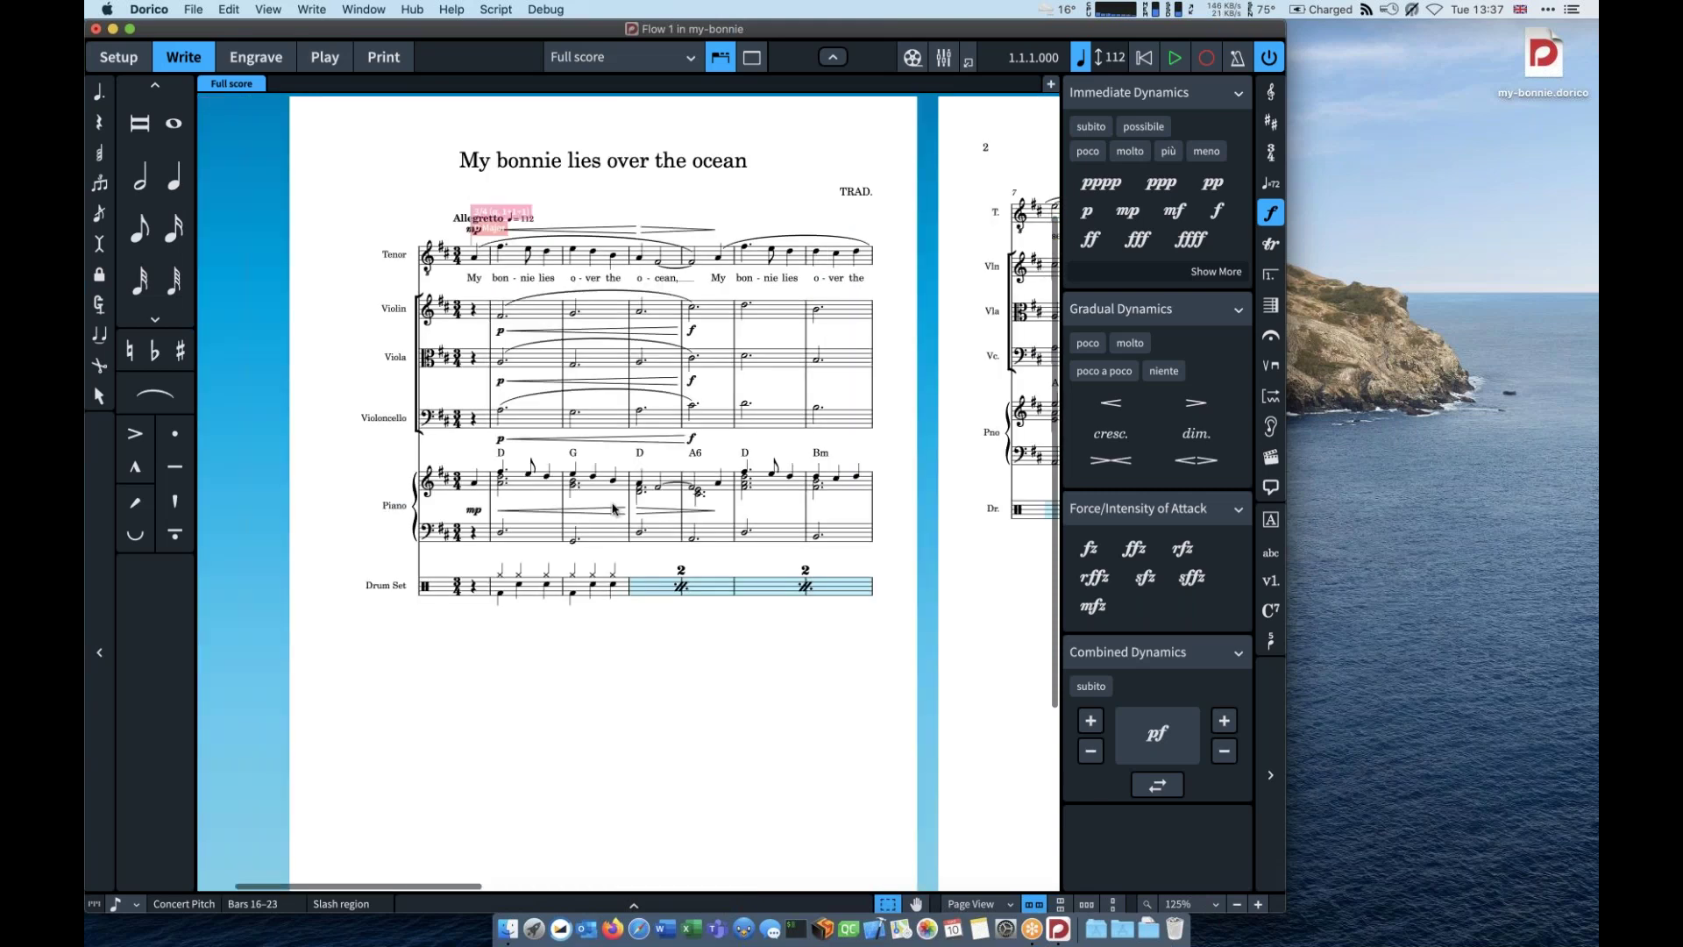
scroll(614, 508, "right", 17)
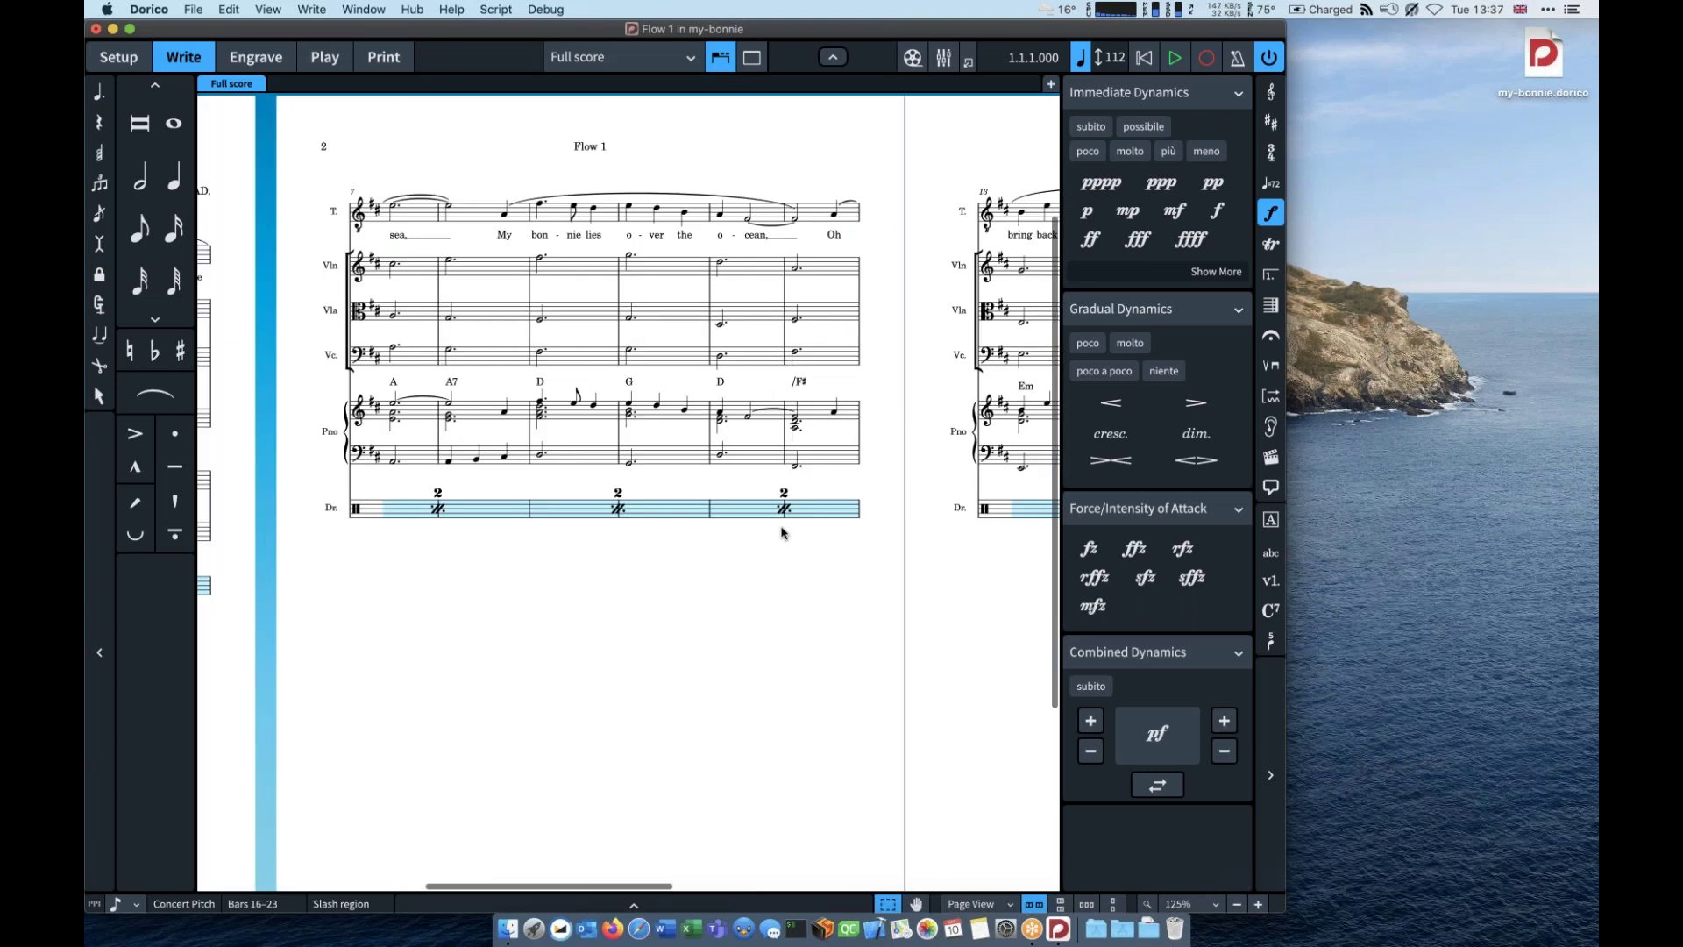
scroll(783, 532, "right", 11)
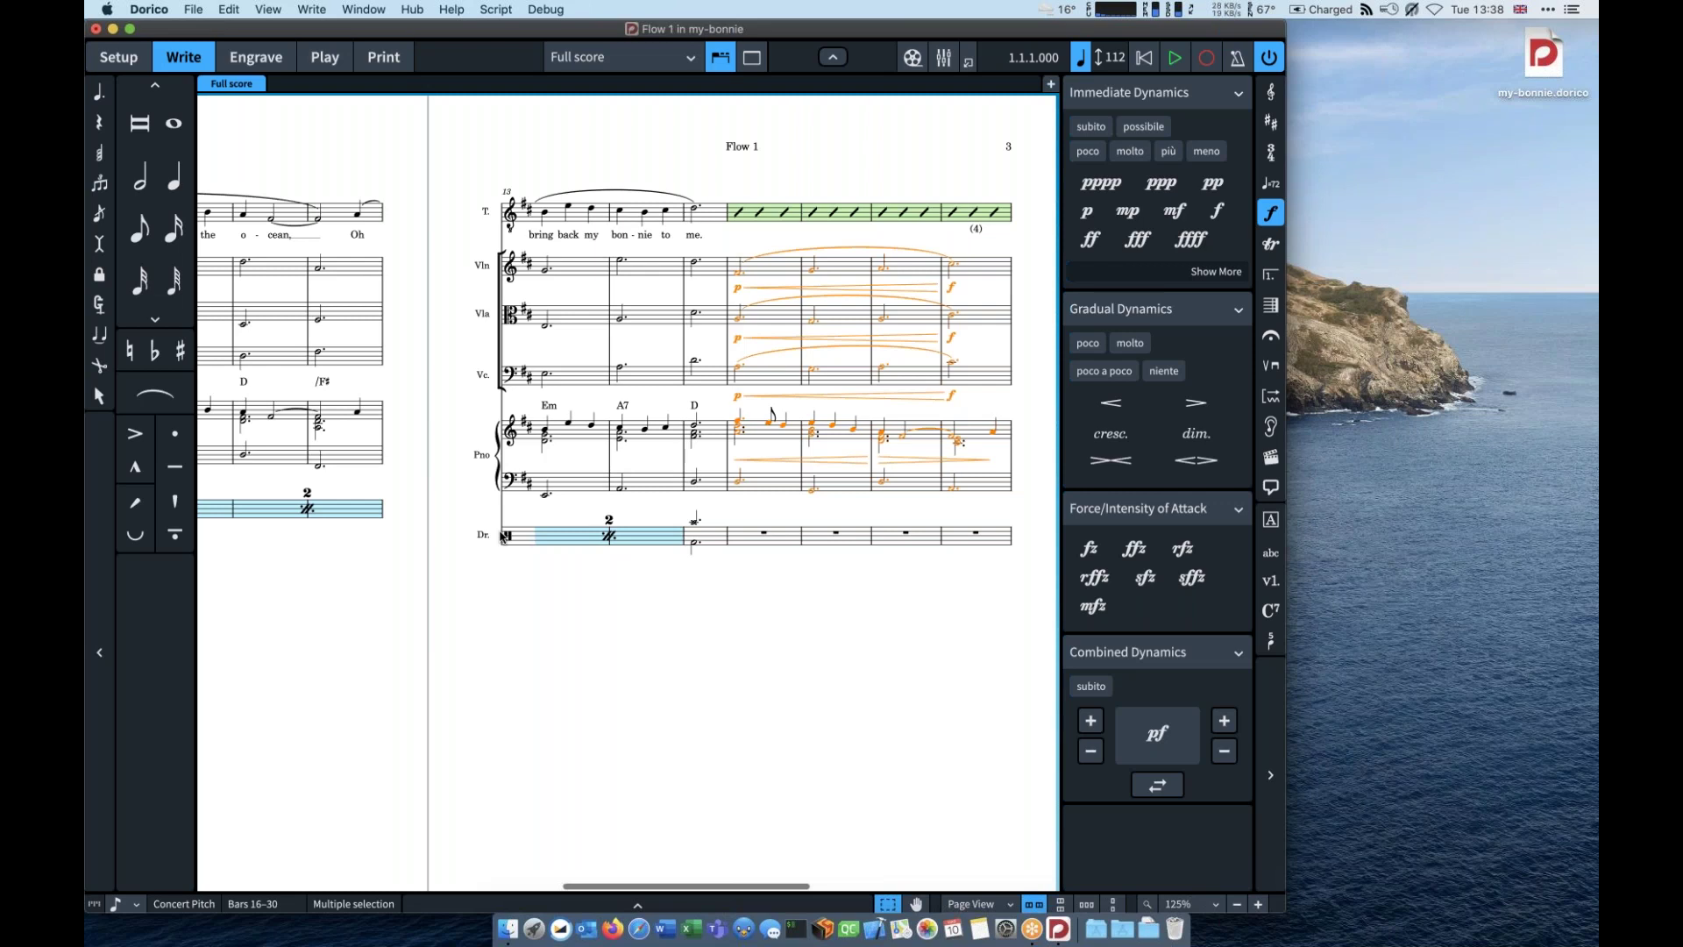
Step: Examine the Tenor slash region's continuation on page 4 and compare it with the drum bar repeats on the earlier pages
scroll(510, 535, "right", 1)
scroll(516, 535, "right", 5)
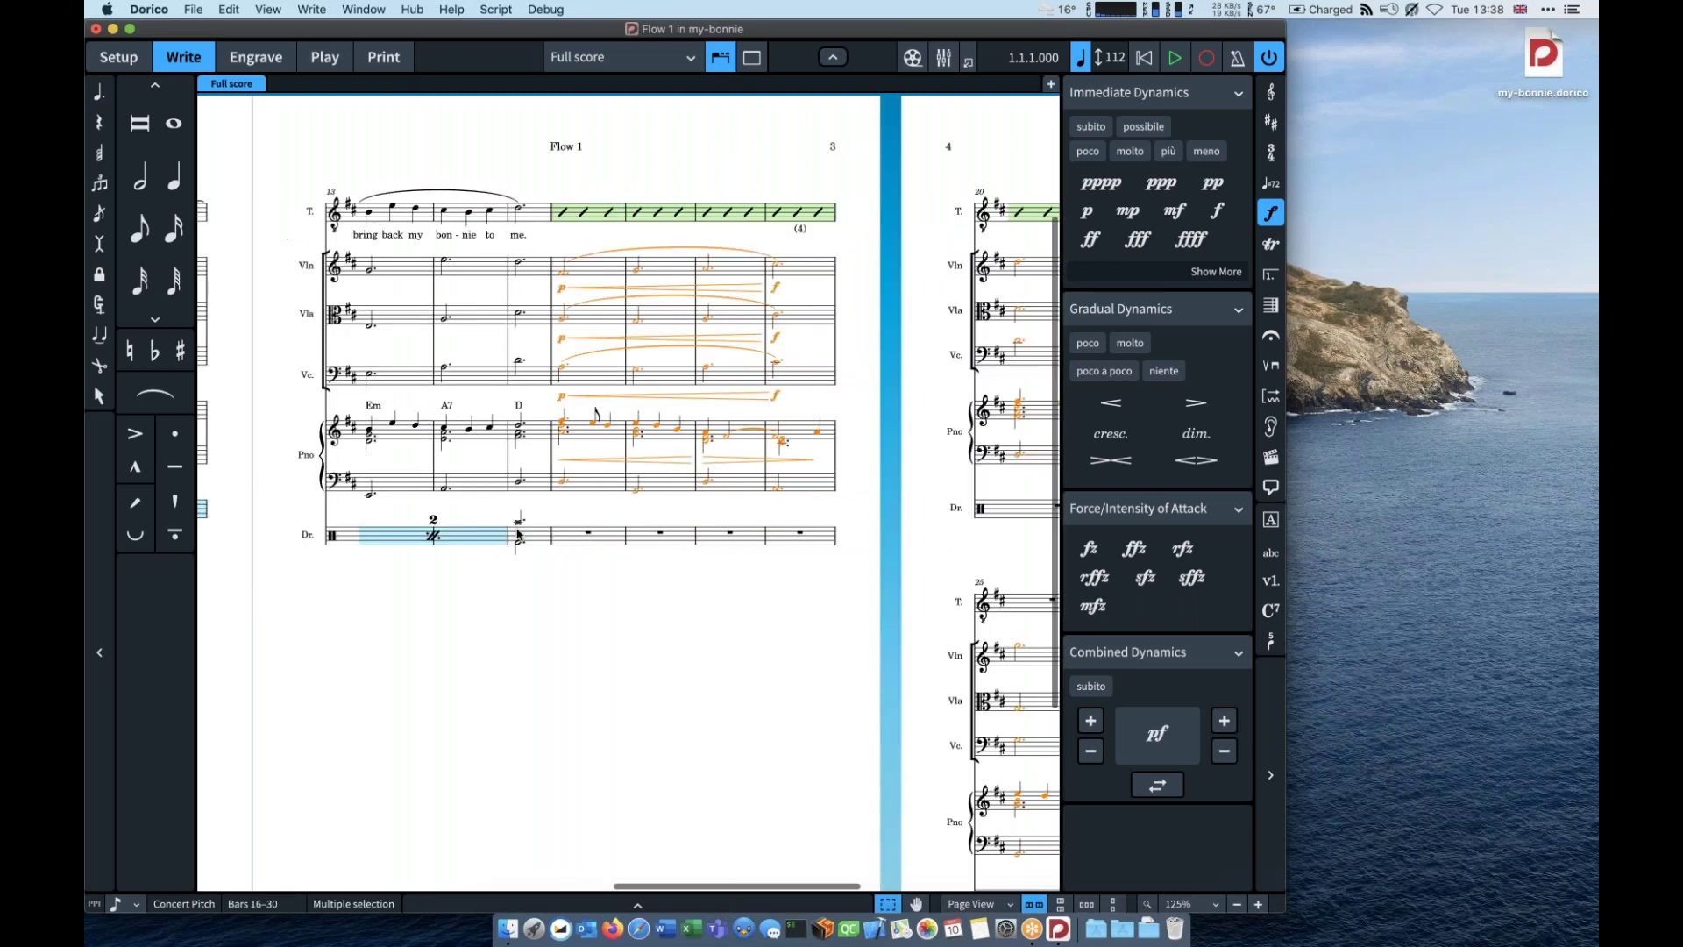
scroll(517, 535, "right", 10)
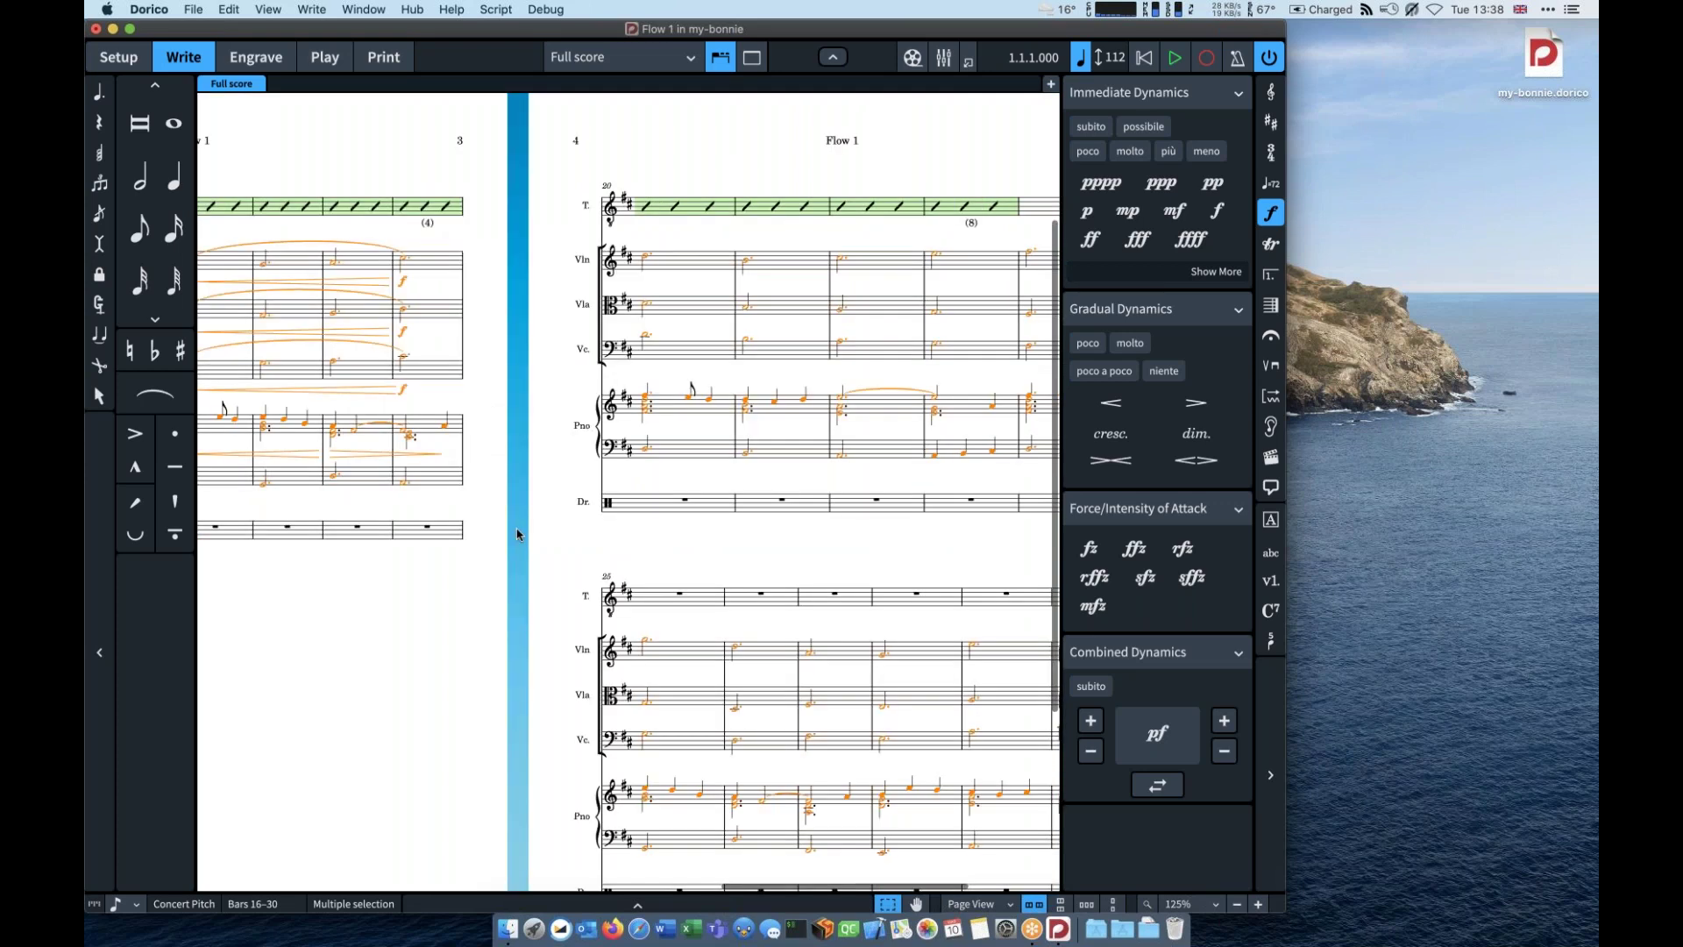
scroll(517, 535, "right", 4)
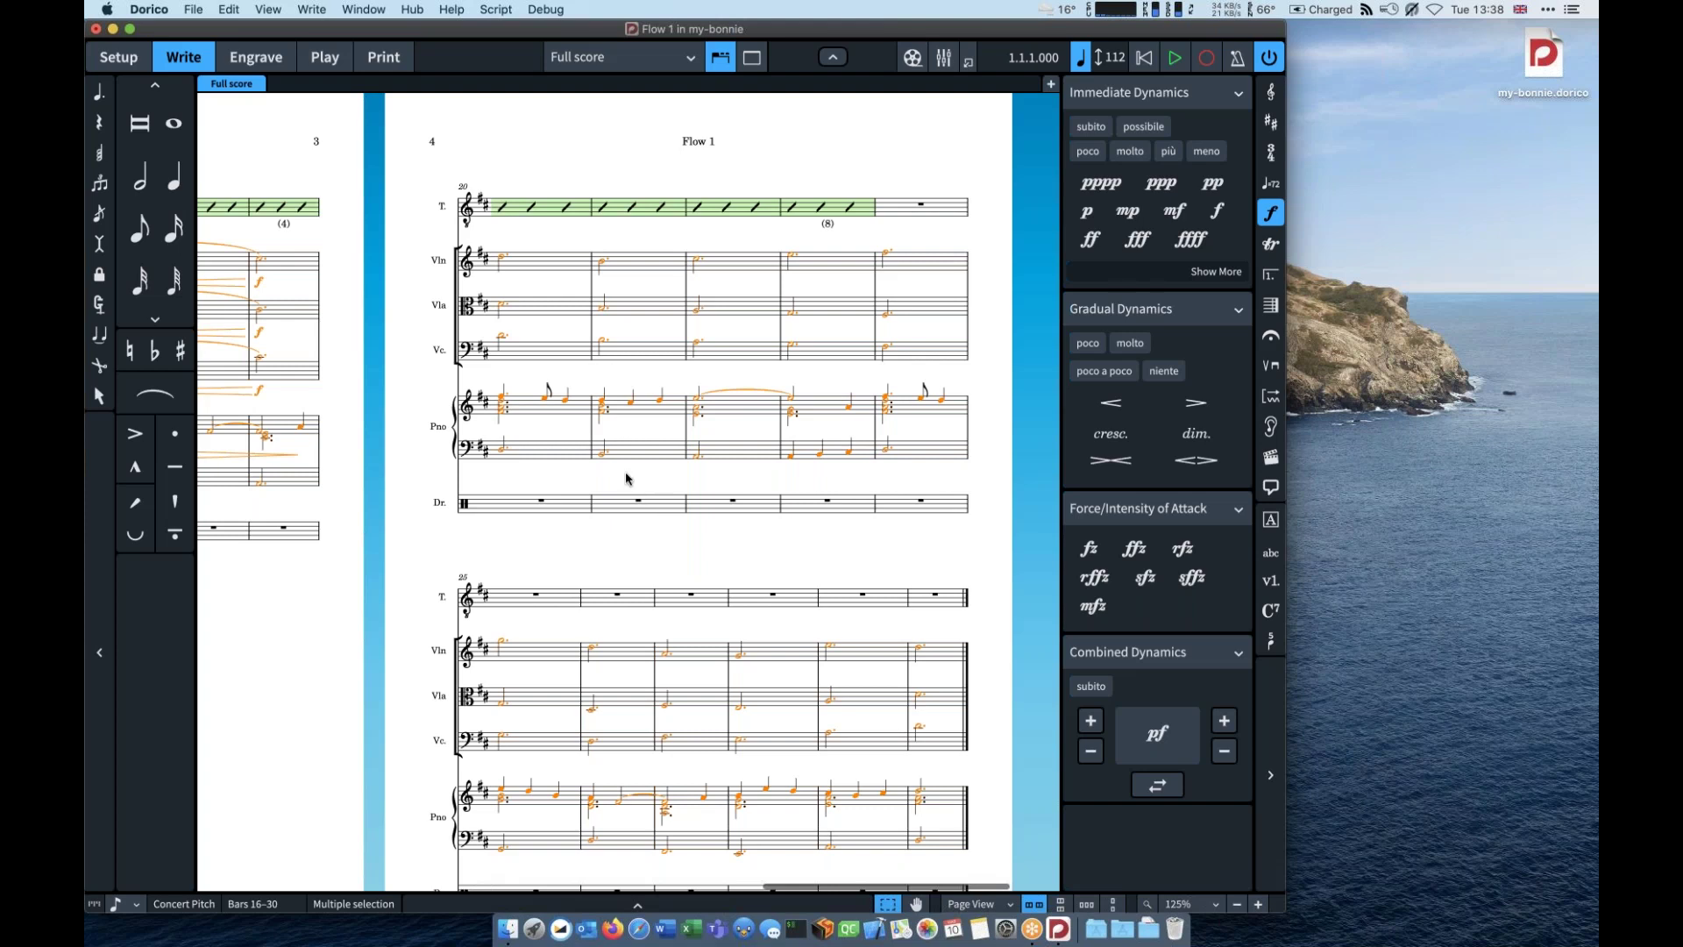
scroll(627, 478, "left", 10)
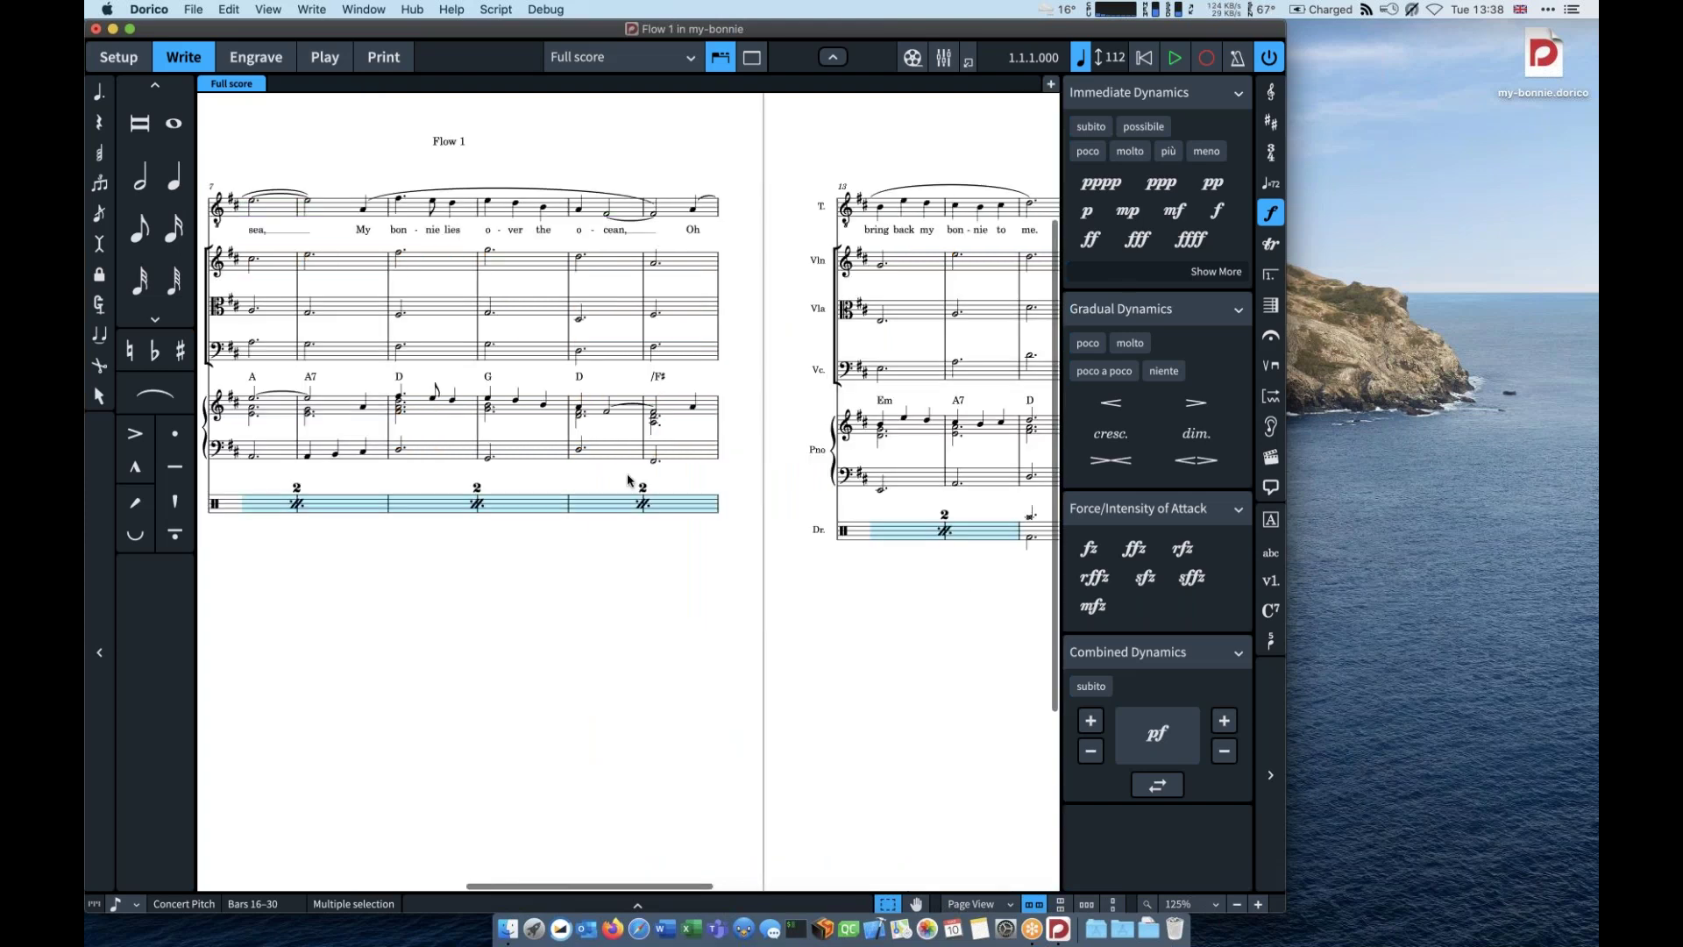
scroll(627, 478, "right", 10)
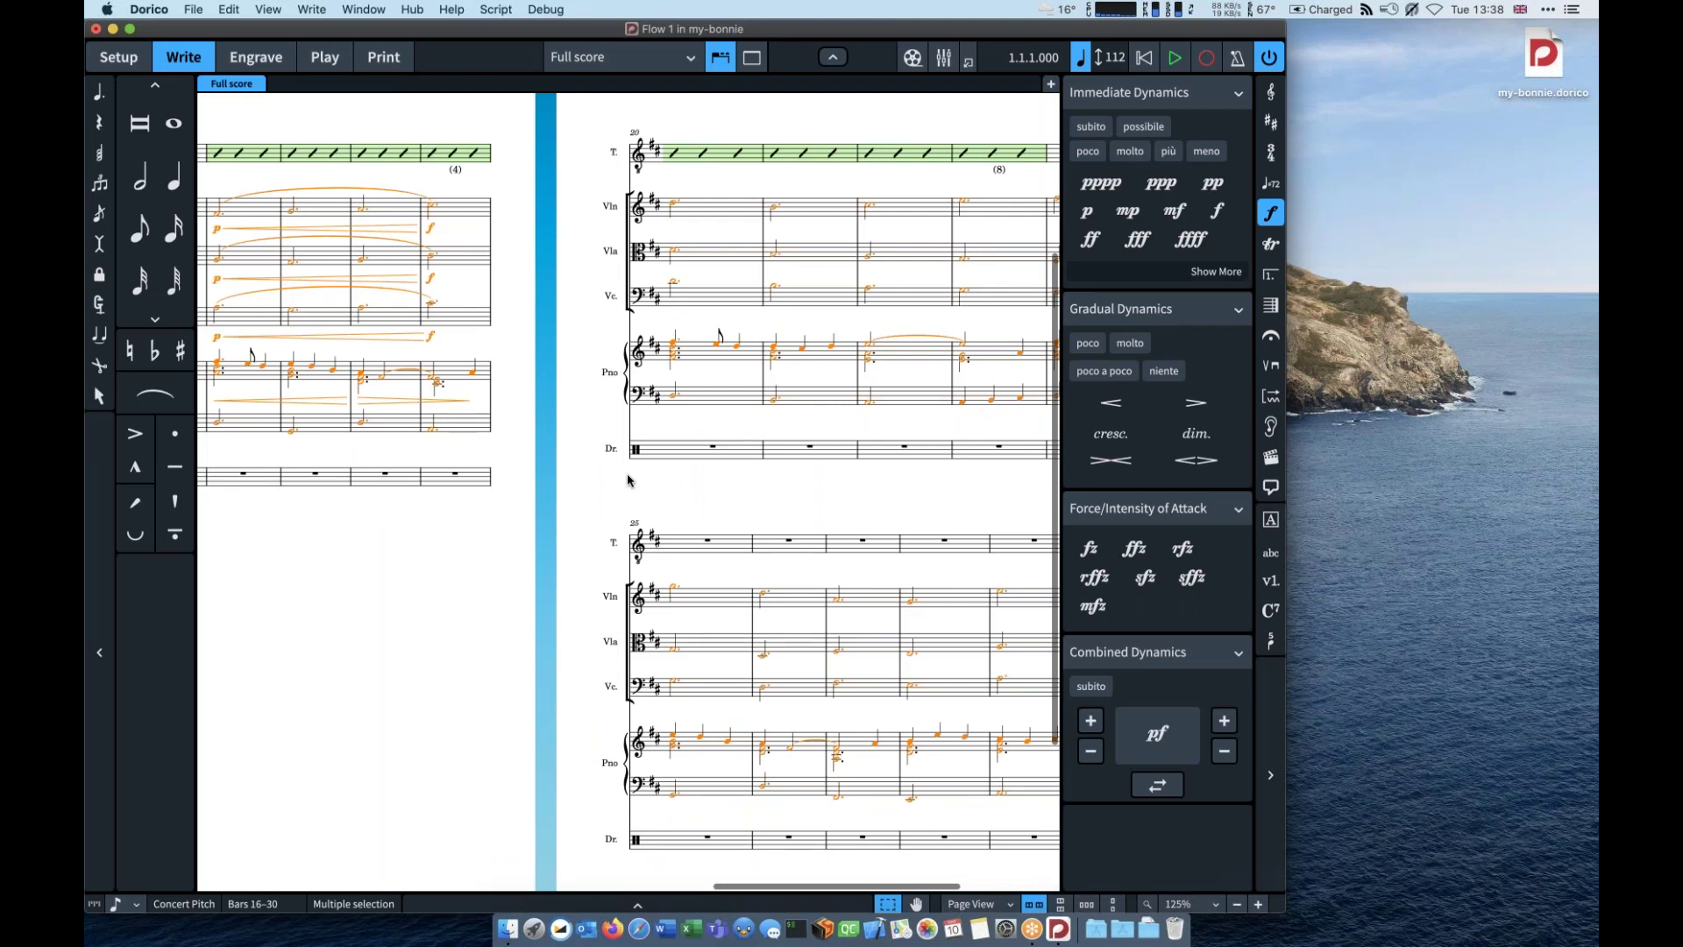
Step: Enter a quarter-note D at the start of Tenor bar 26 and an overlapping E an eighth note in, using chord input
scroll(628, 480, "up", 2)
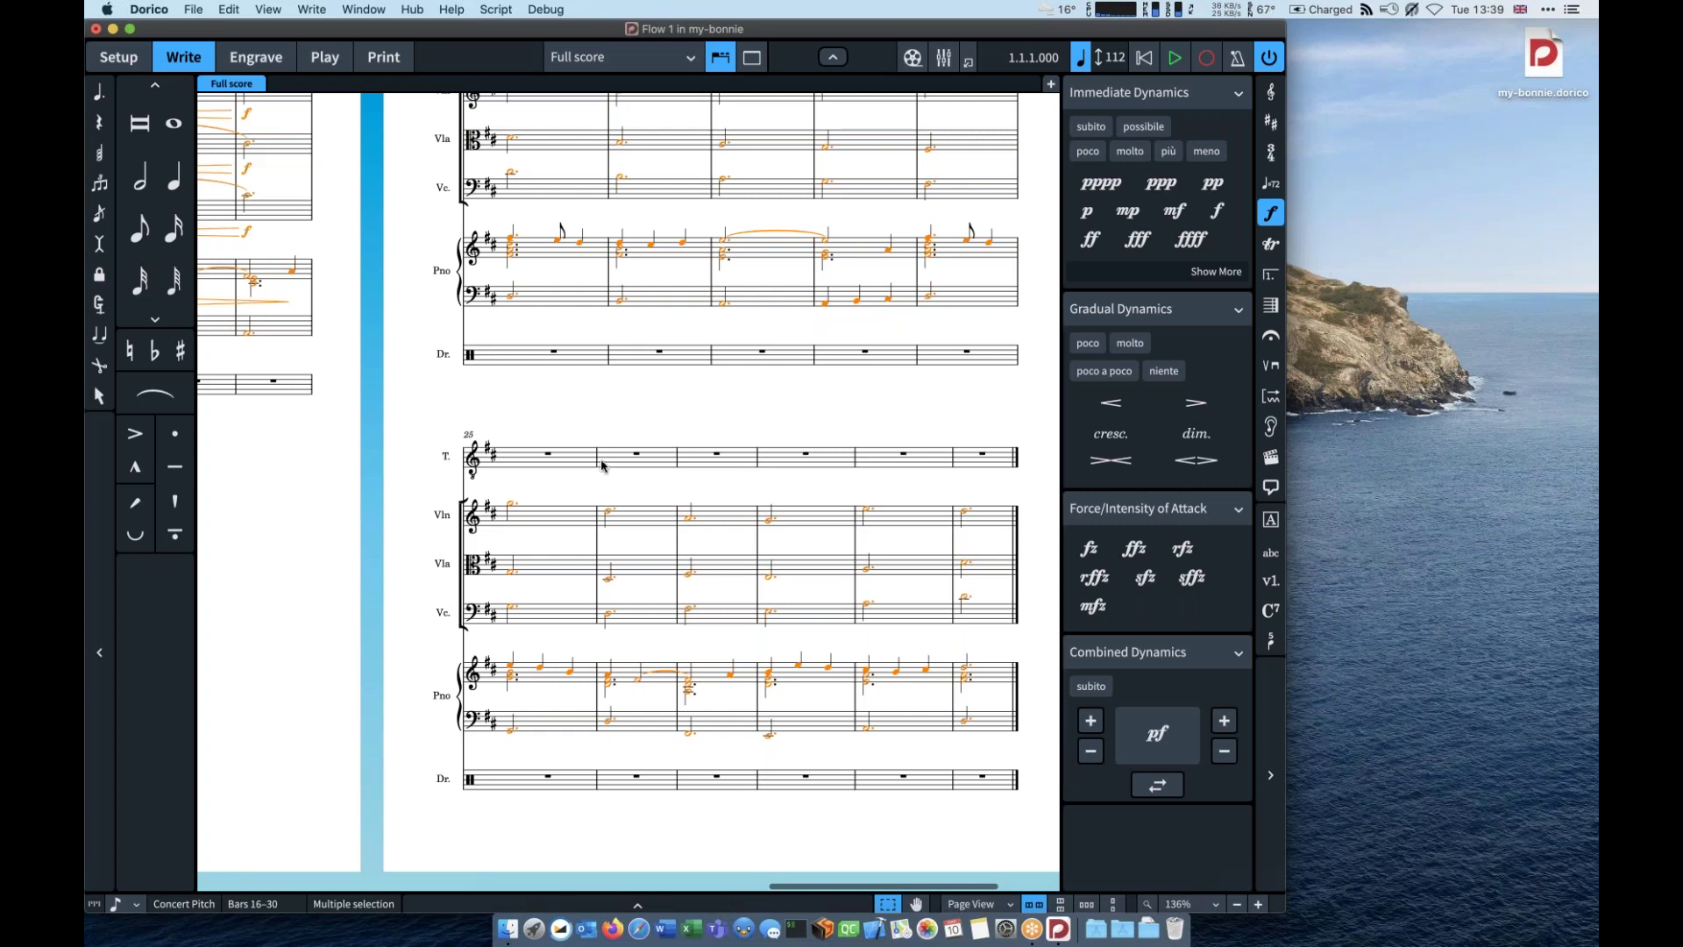
double_click(603, 465)
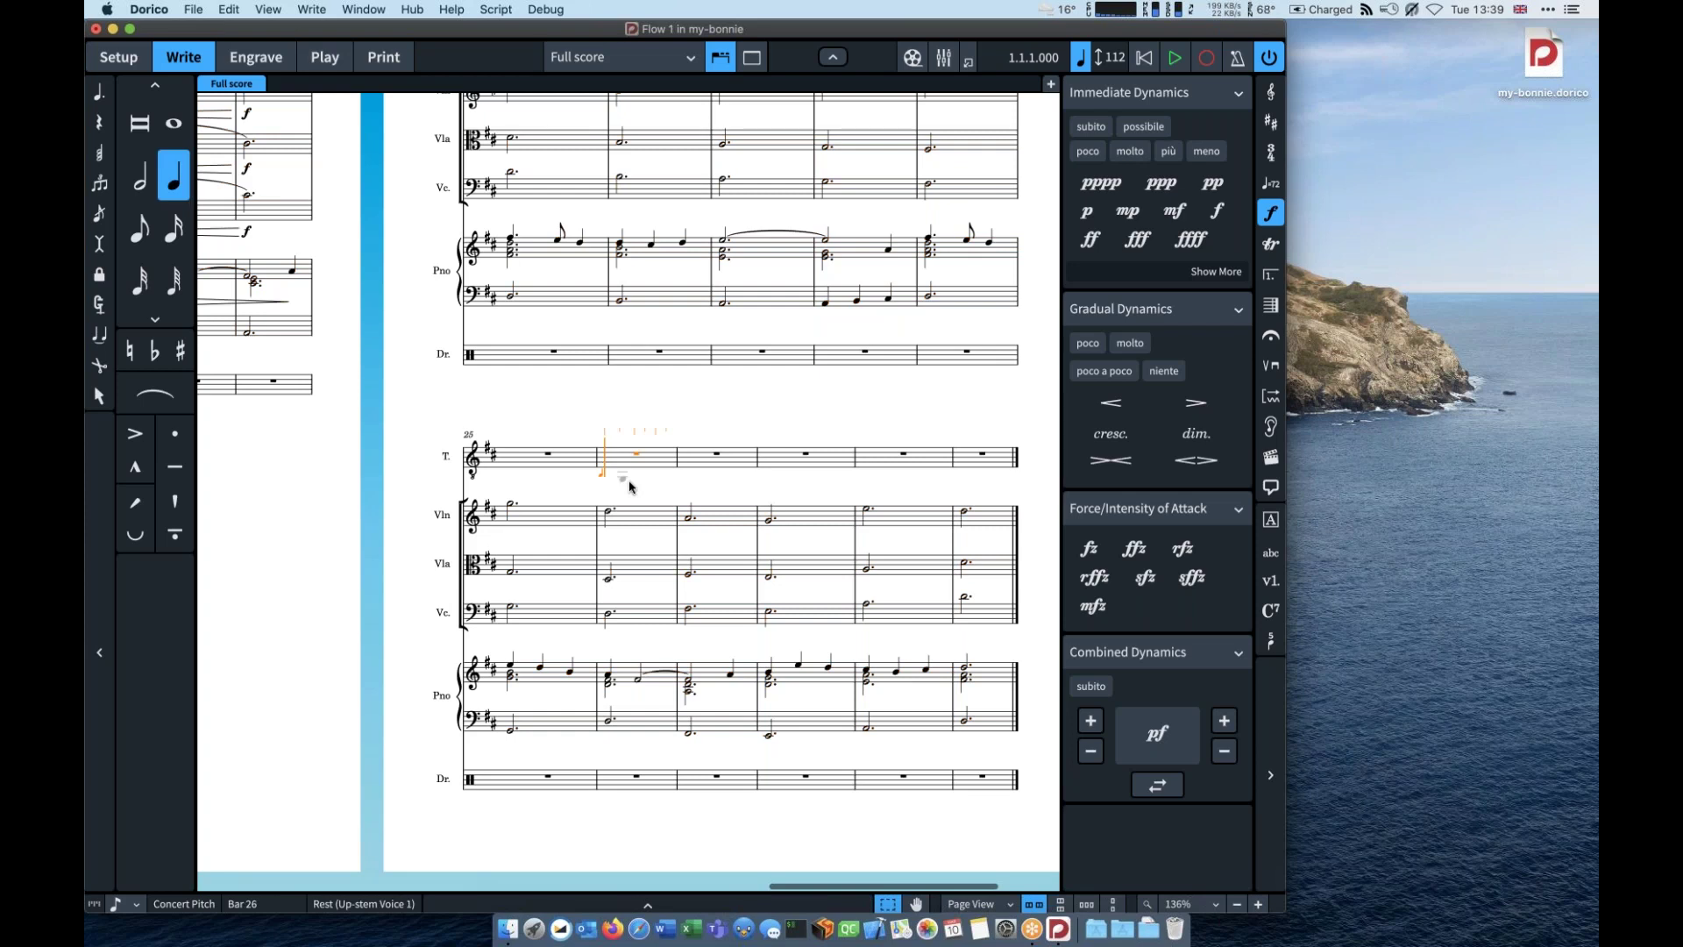
key("d")
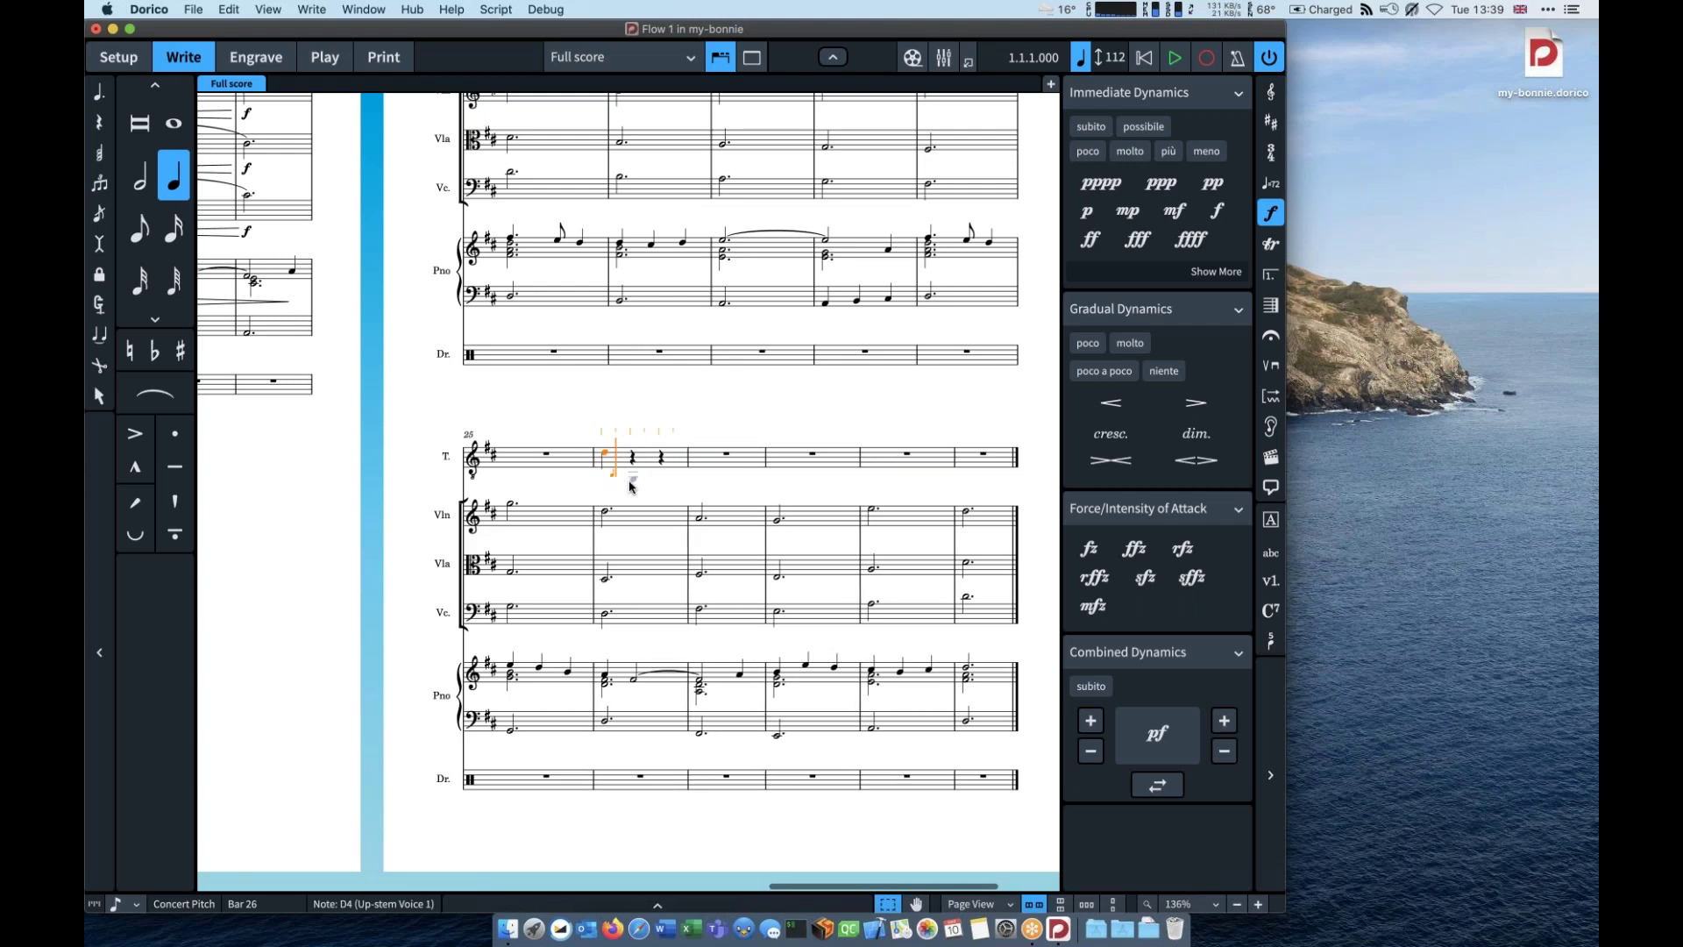
key("q")
key("e")
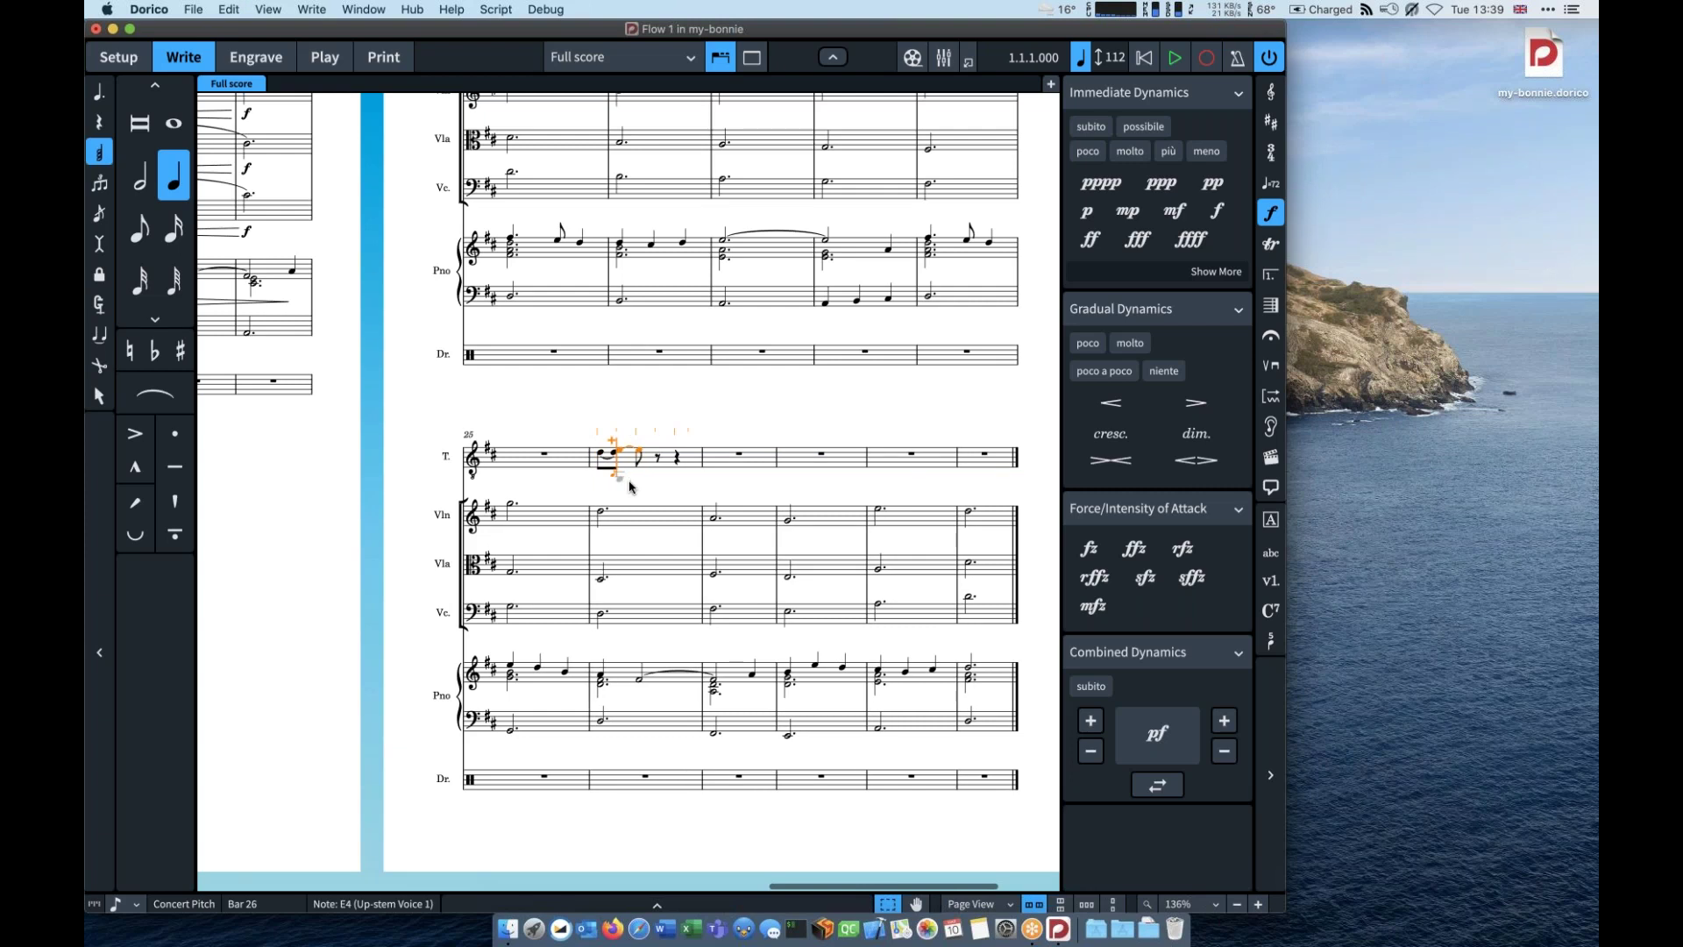
Step: Enter separated sixteenth notes in the Tenor: D in bar 26, and A, C sharp and D in bar 27
key("Right")
key("Right")
key("Right")
key("5")
key("d")
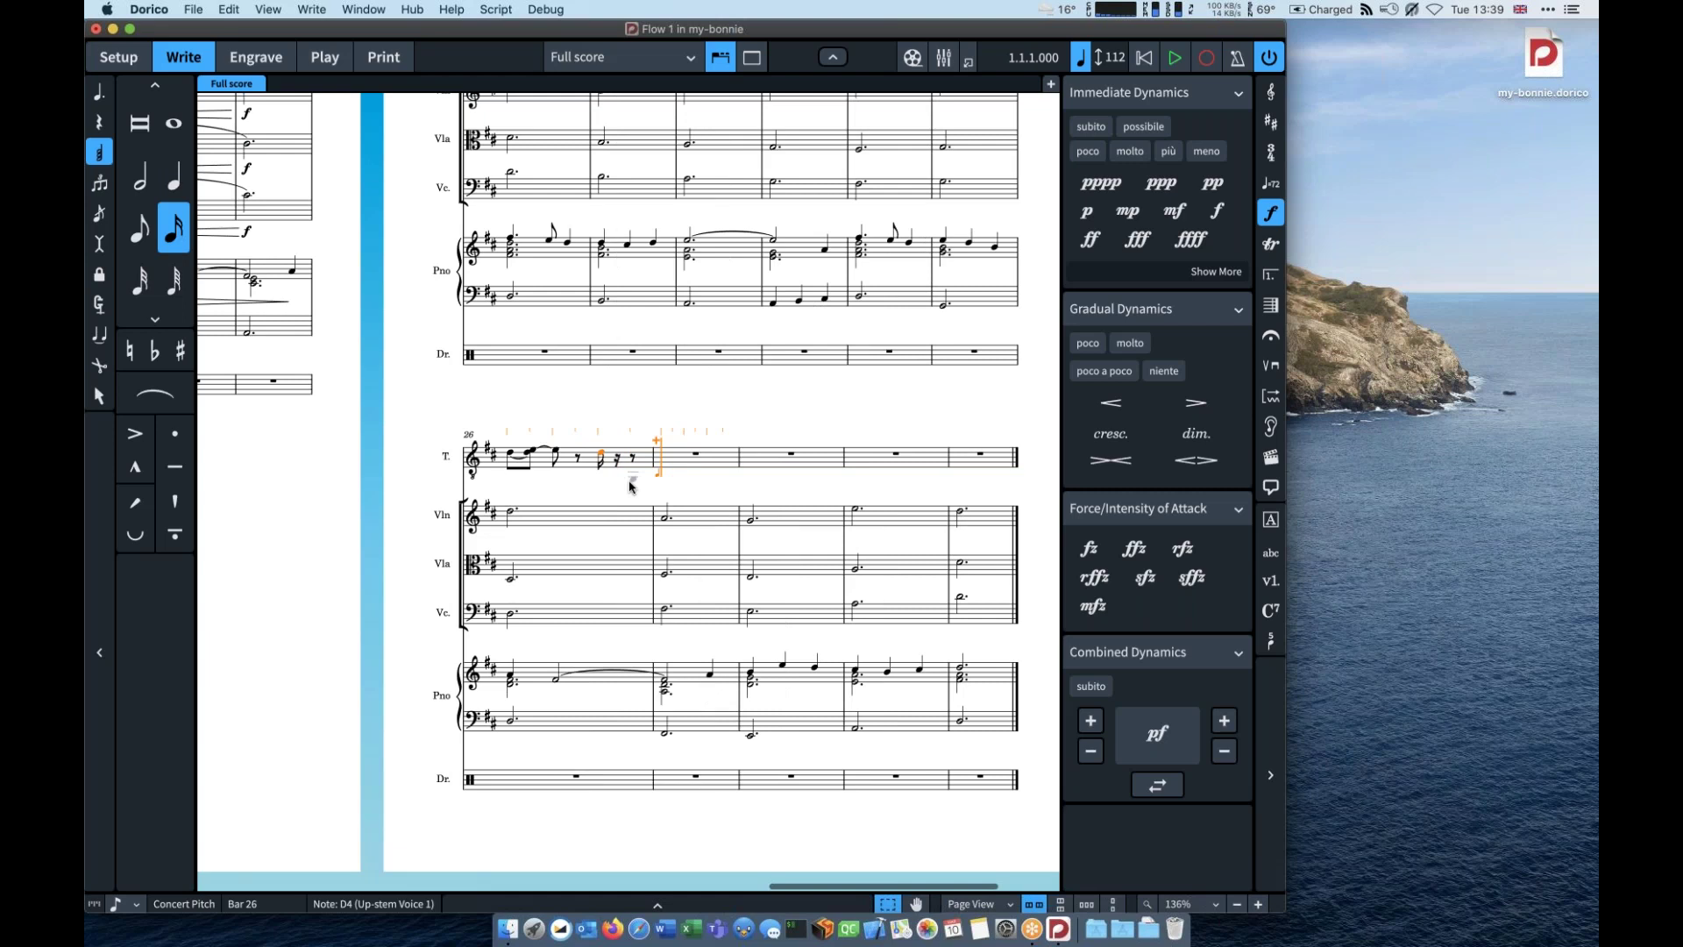
key("a")
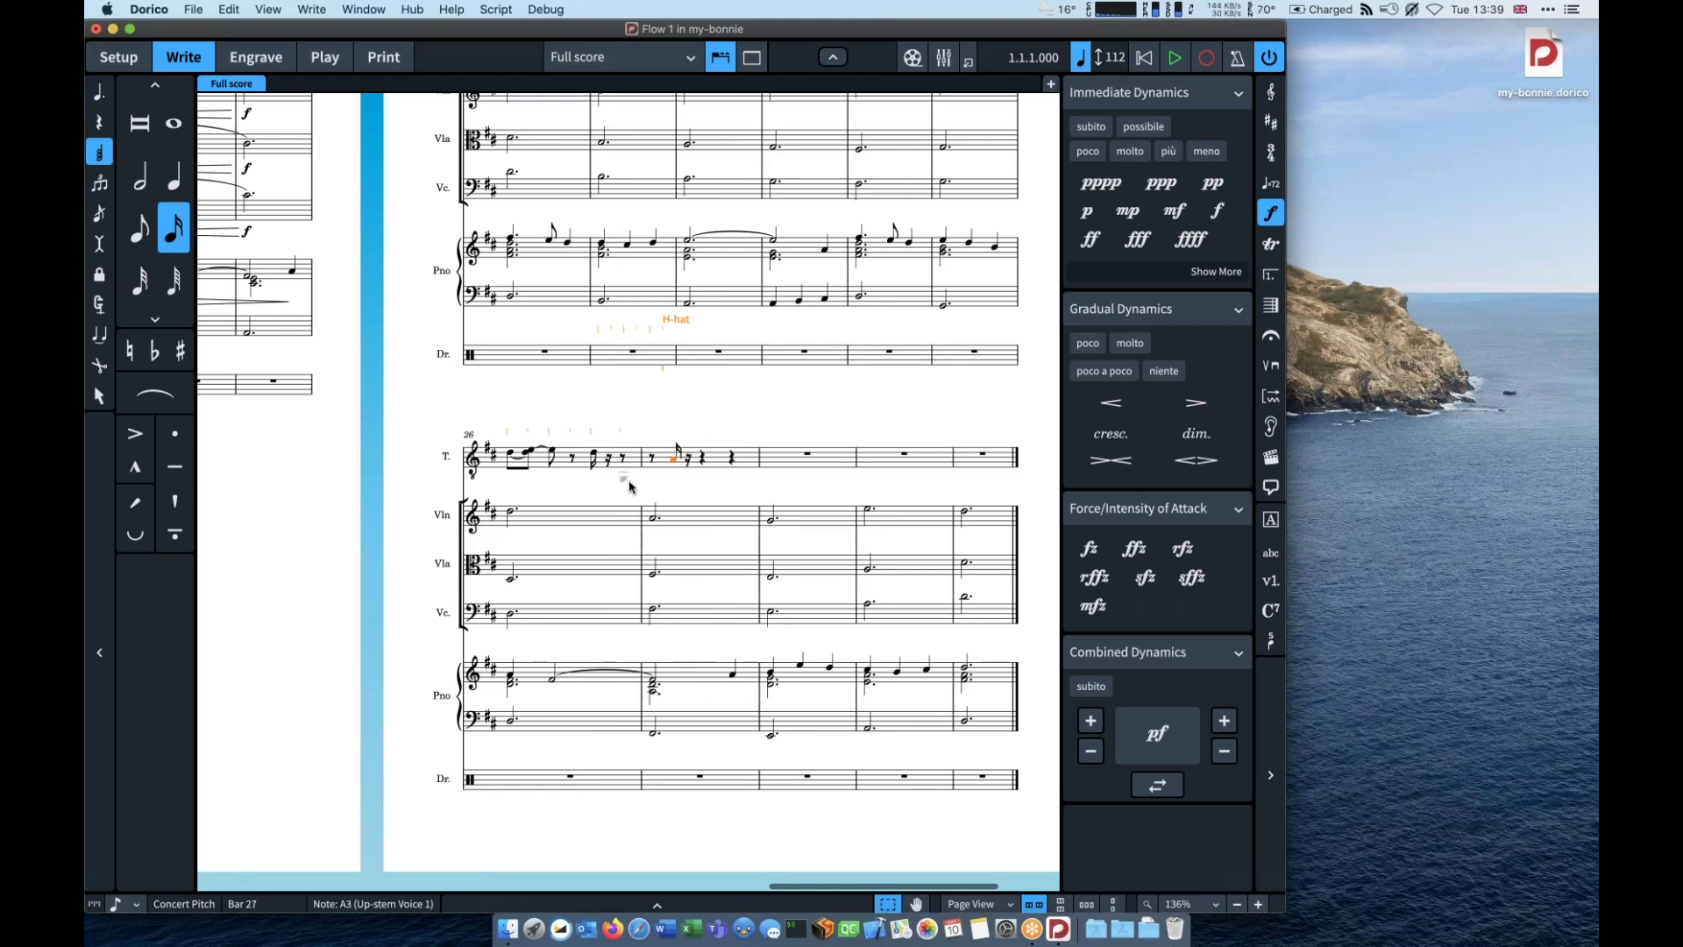
key("c")
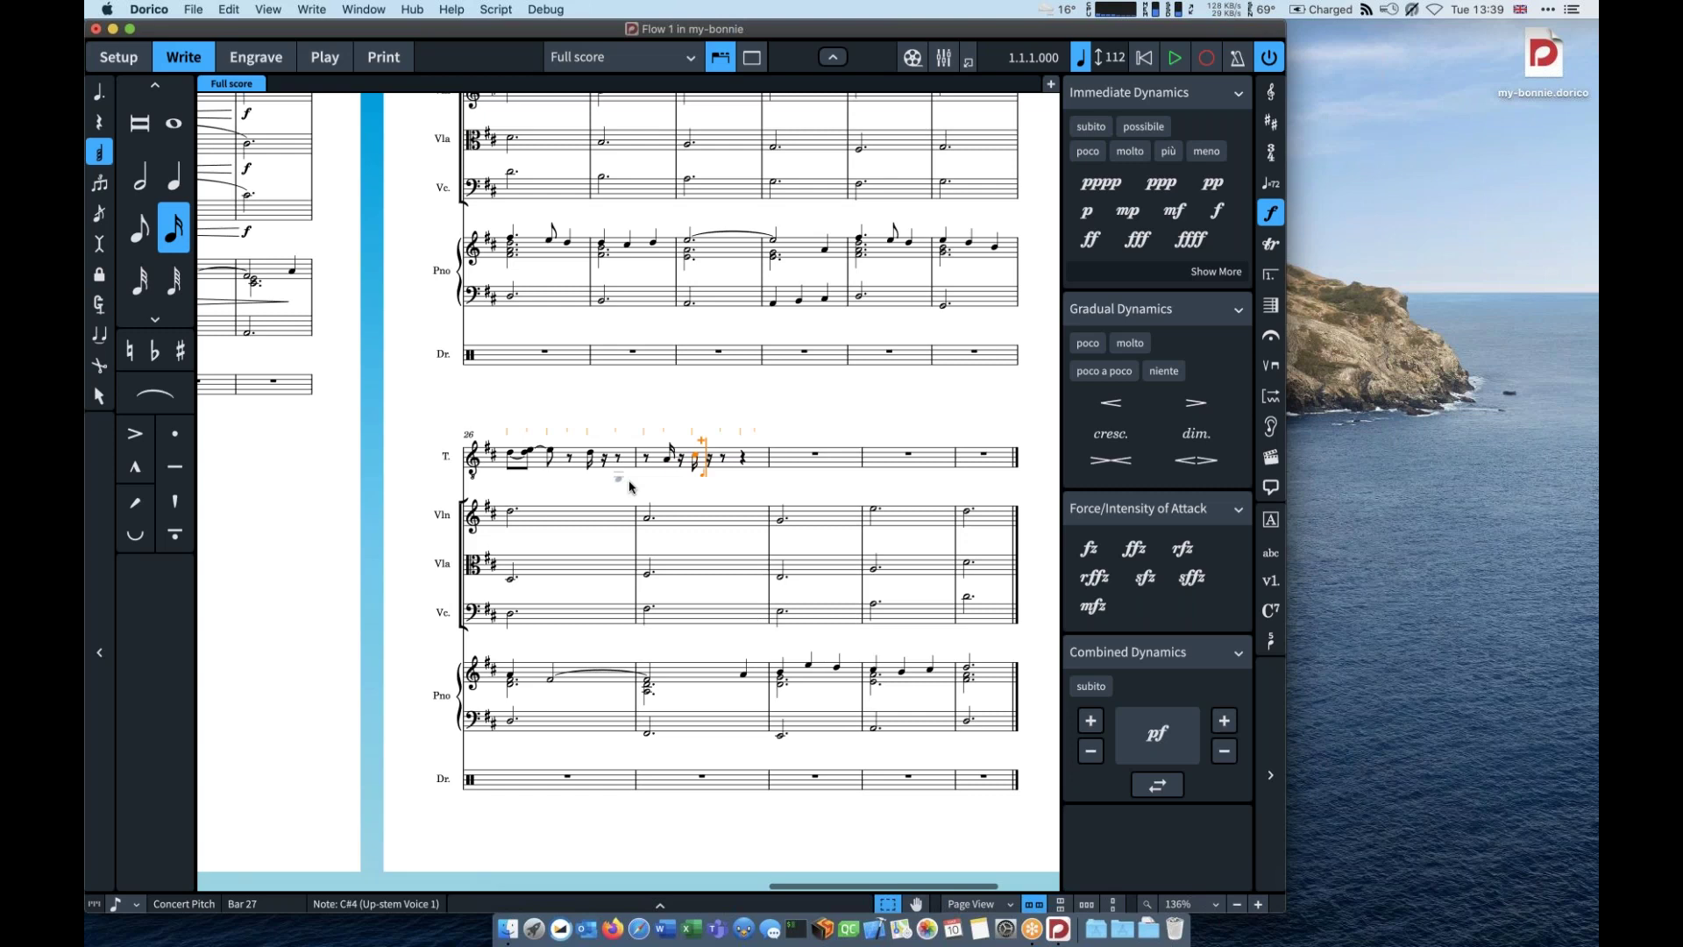
key("d")
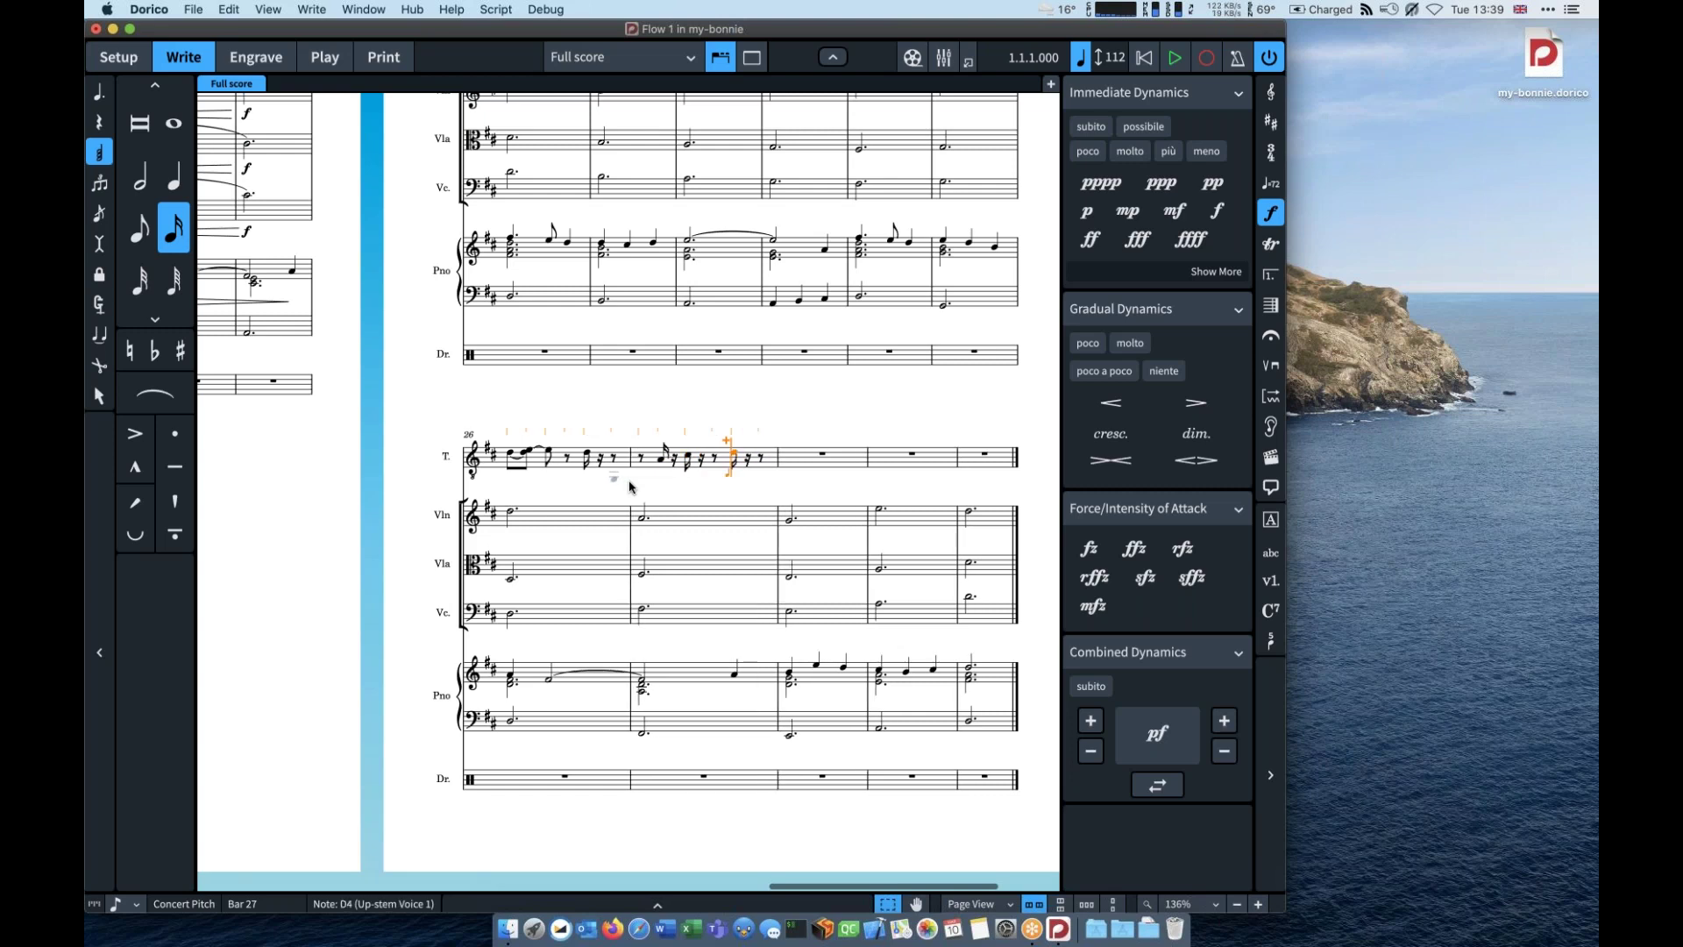
key("Escape")
Step: Apply Extend to Next Note to the Tenor notes in bars 26–27 to fill the rests between them
scroll(630, 487, "up", 2)
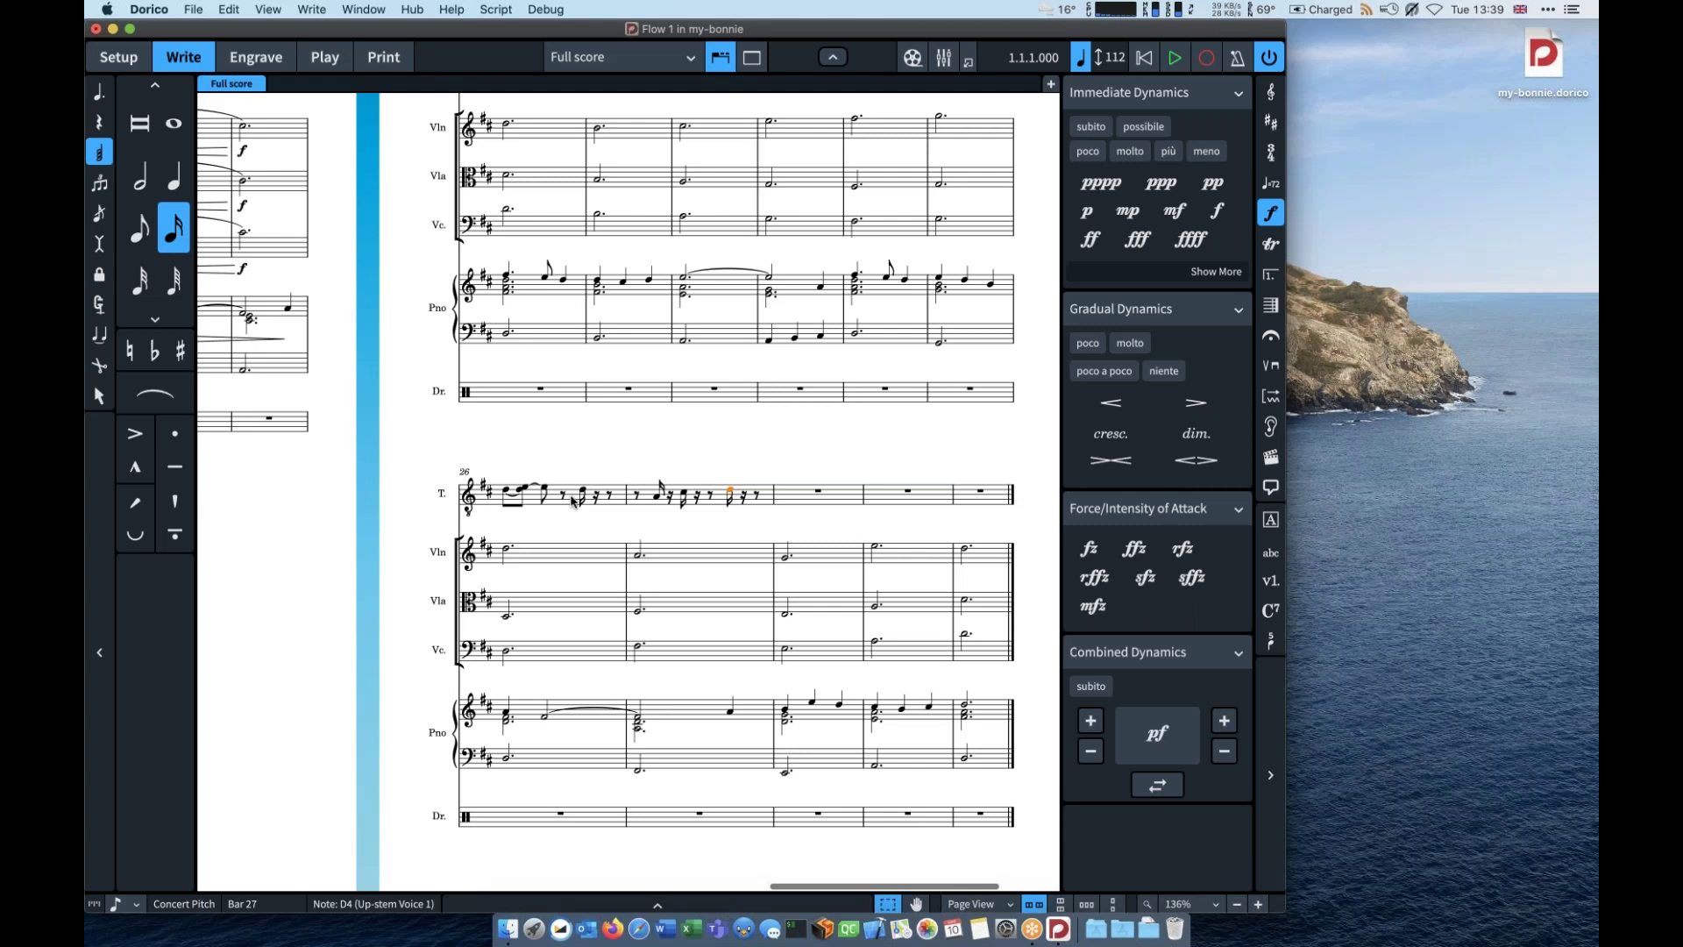
left_click(574, 501)
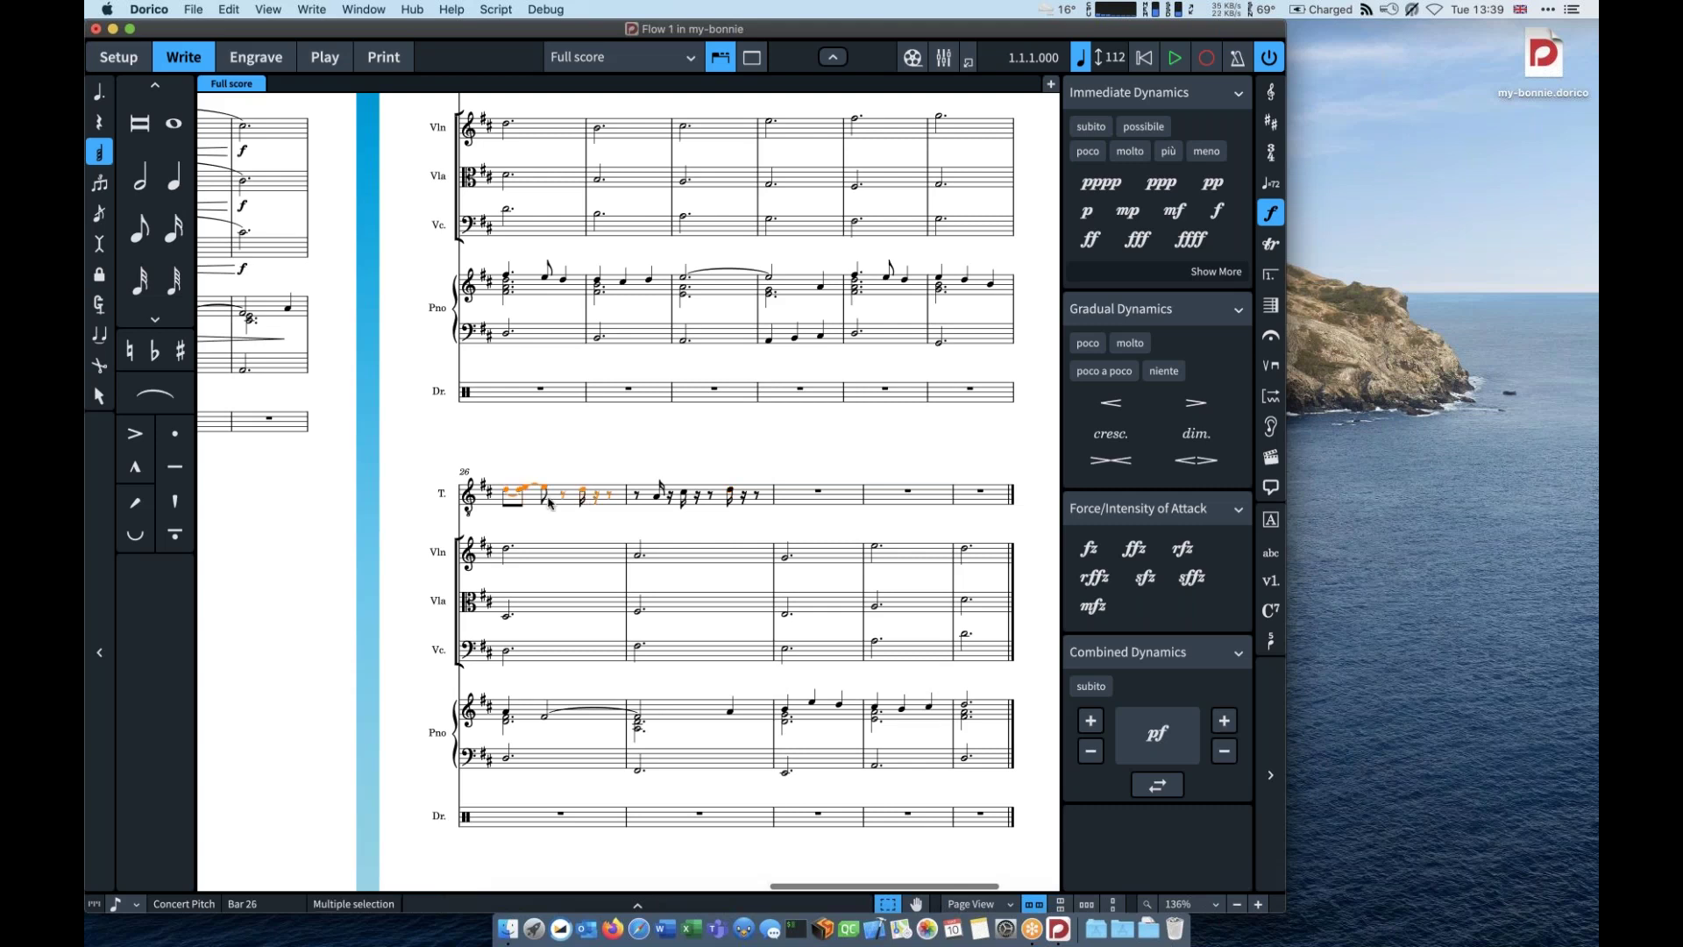
left_click(716, 506, "shift")
left_click(311, 9)
mouse_move(351, 720)
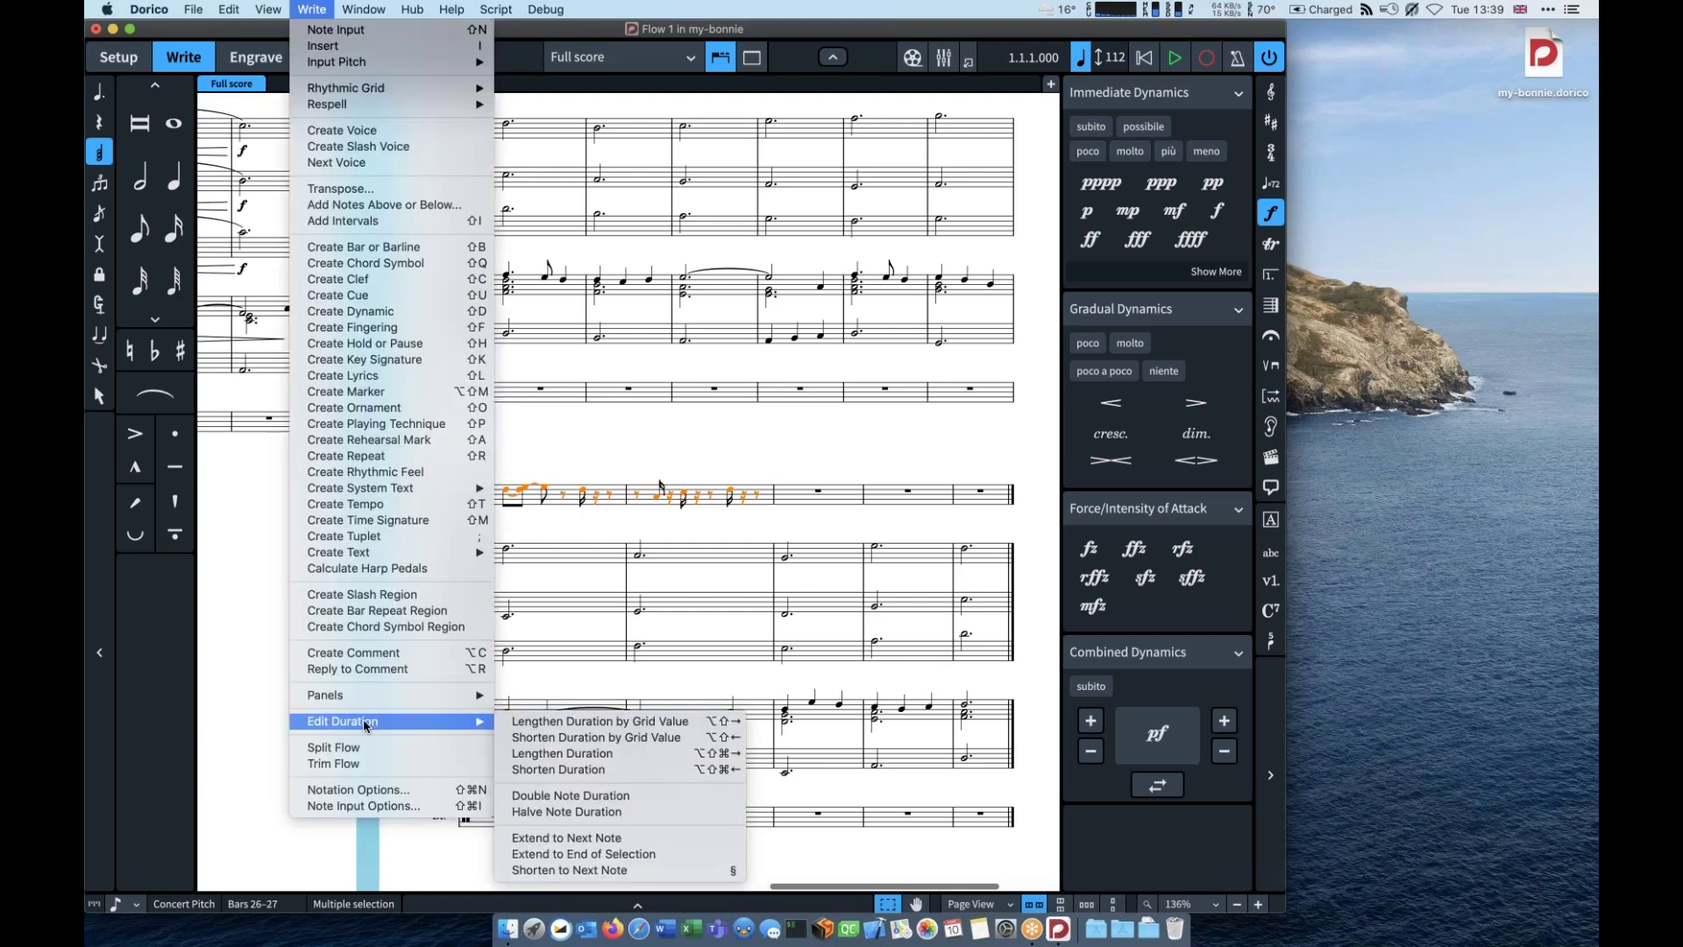
left_click(538, 839)
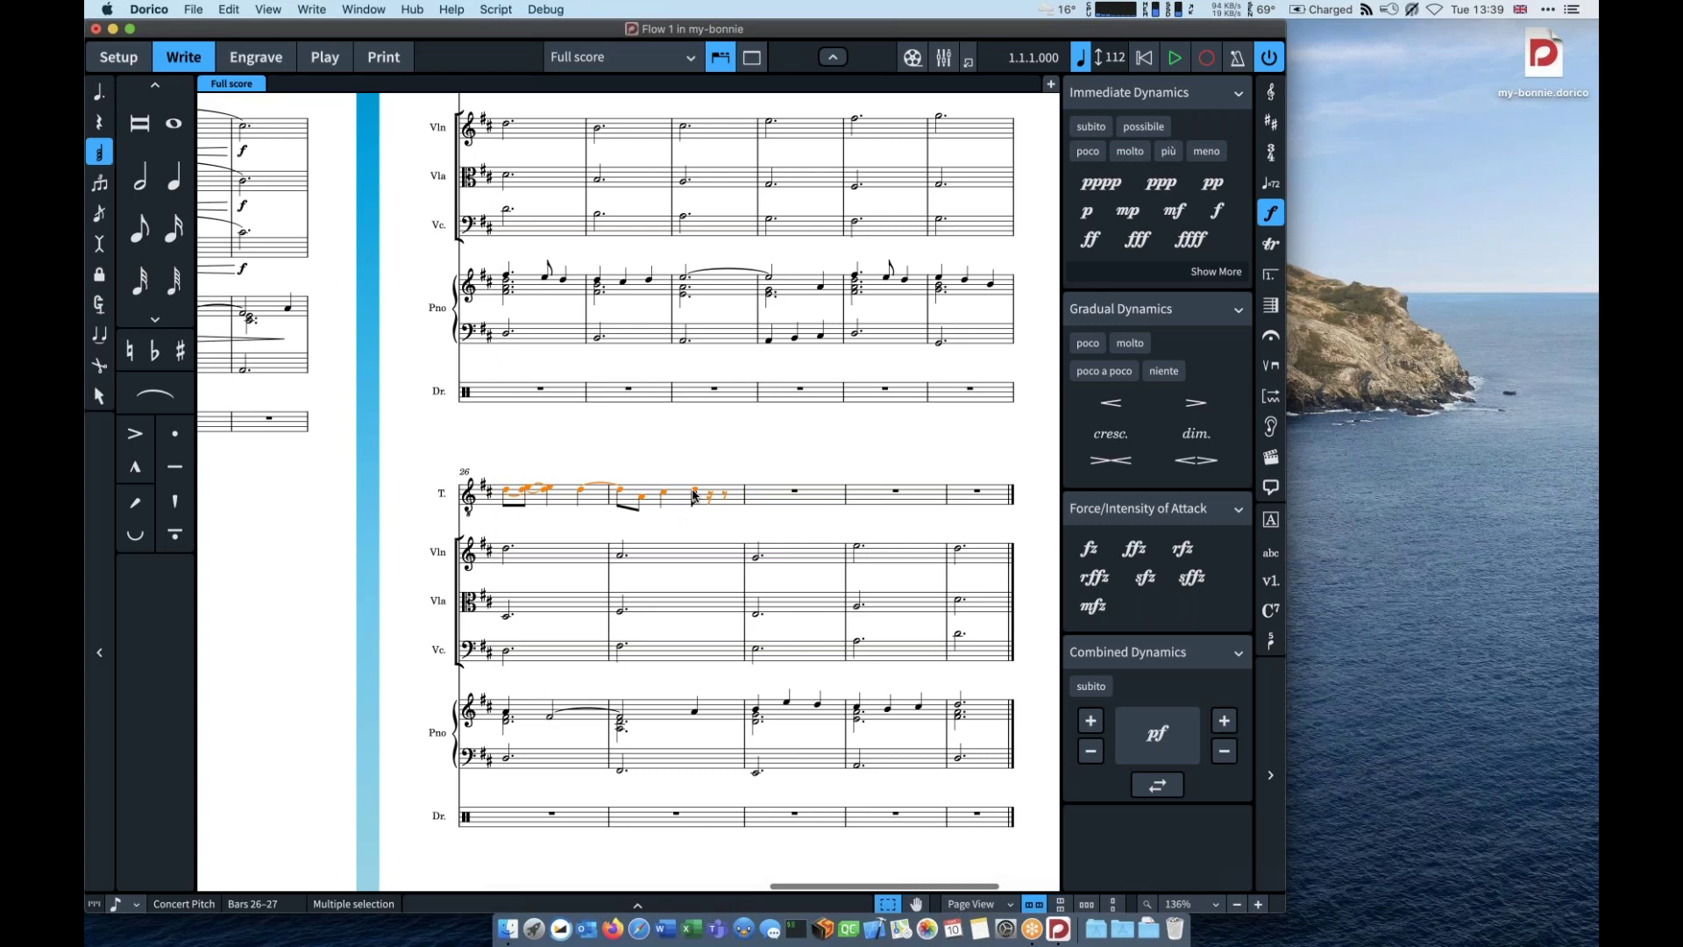
Step: Lengthen the last Tenor D in bar 27 through bar 30 with Extend to End of Selection
left_click(695, 493)
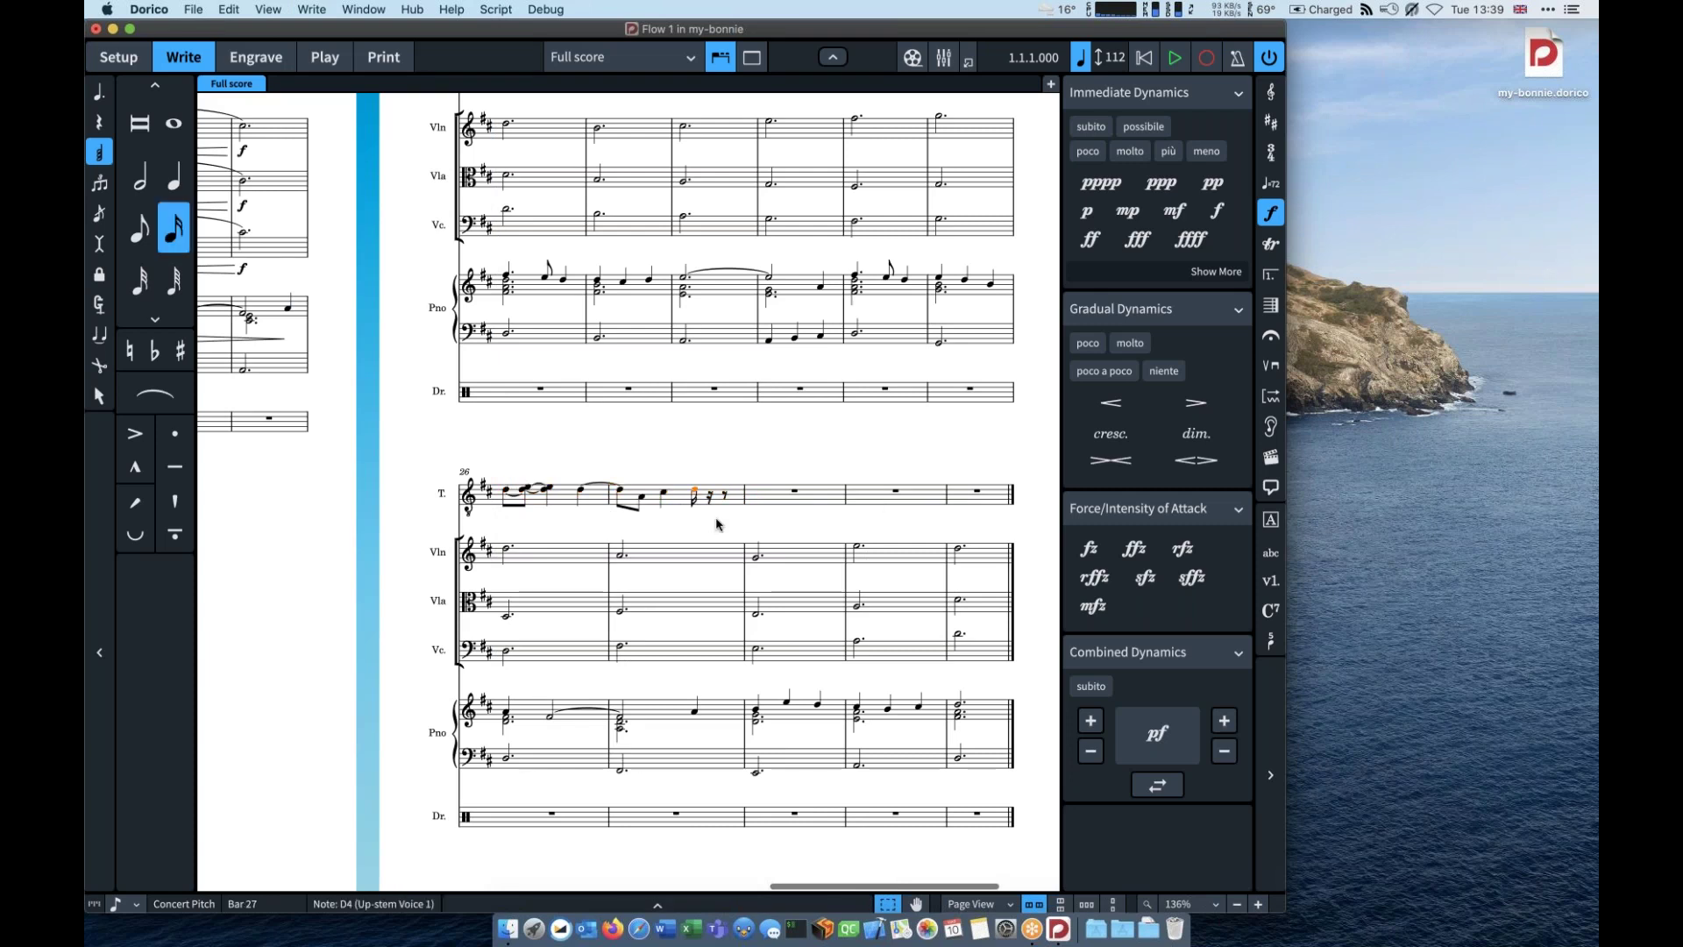
left_click(975, 493, "shift")
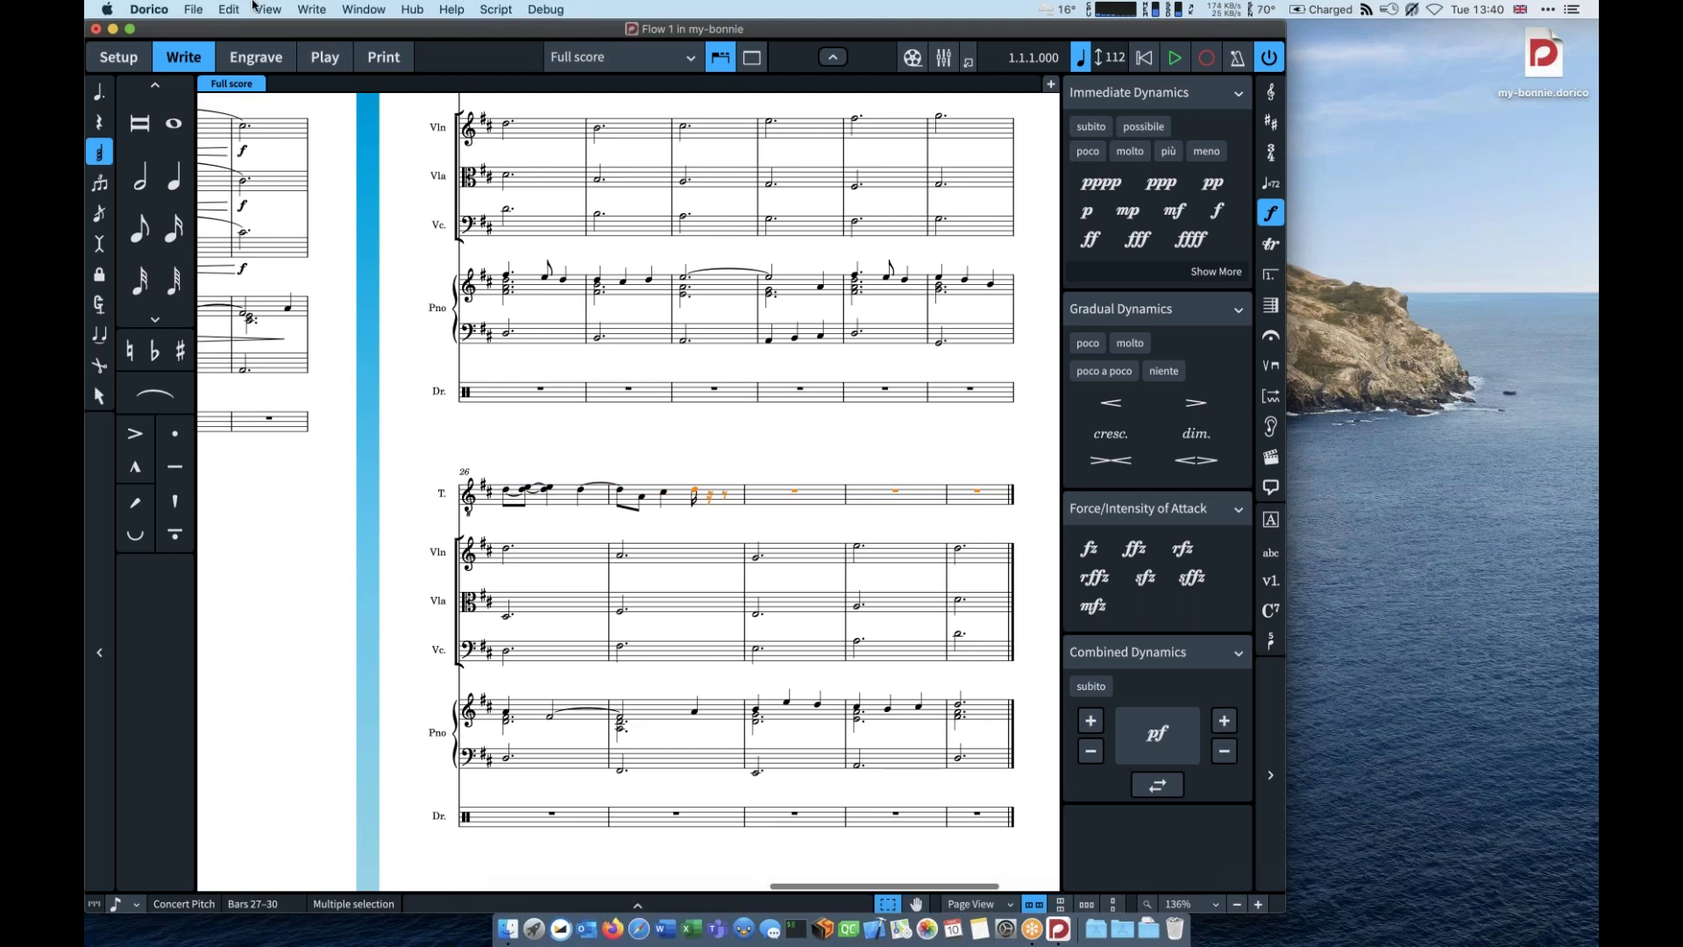
left_click(302, 8)
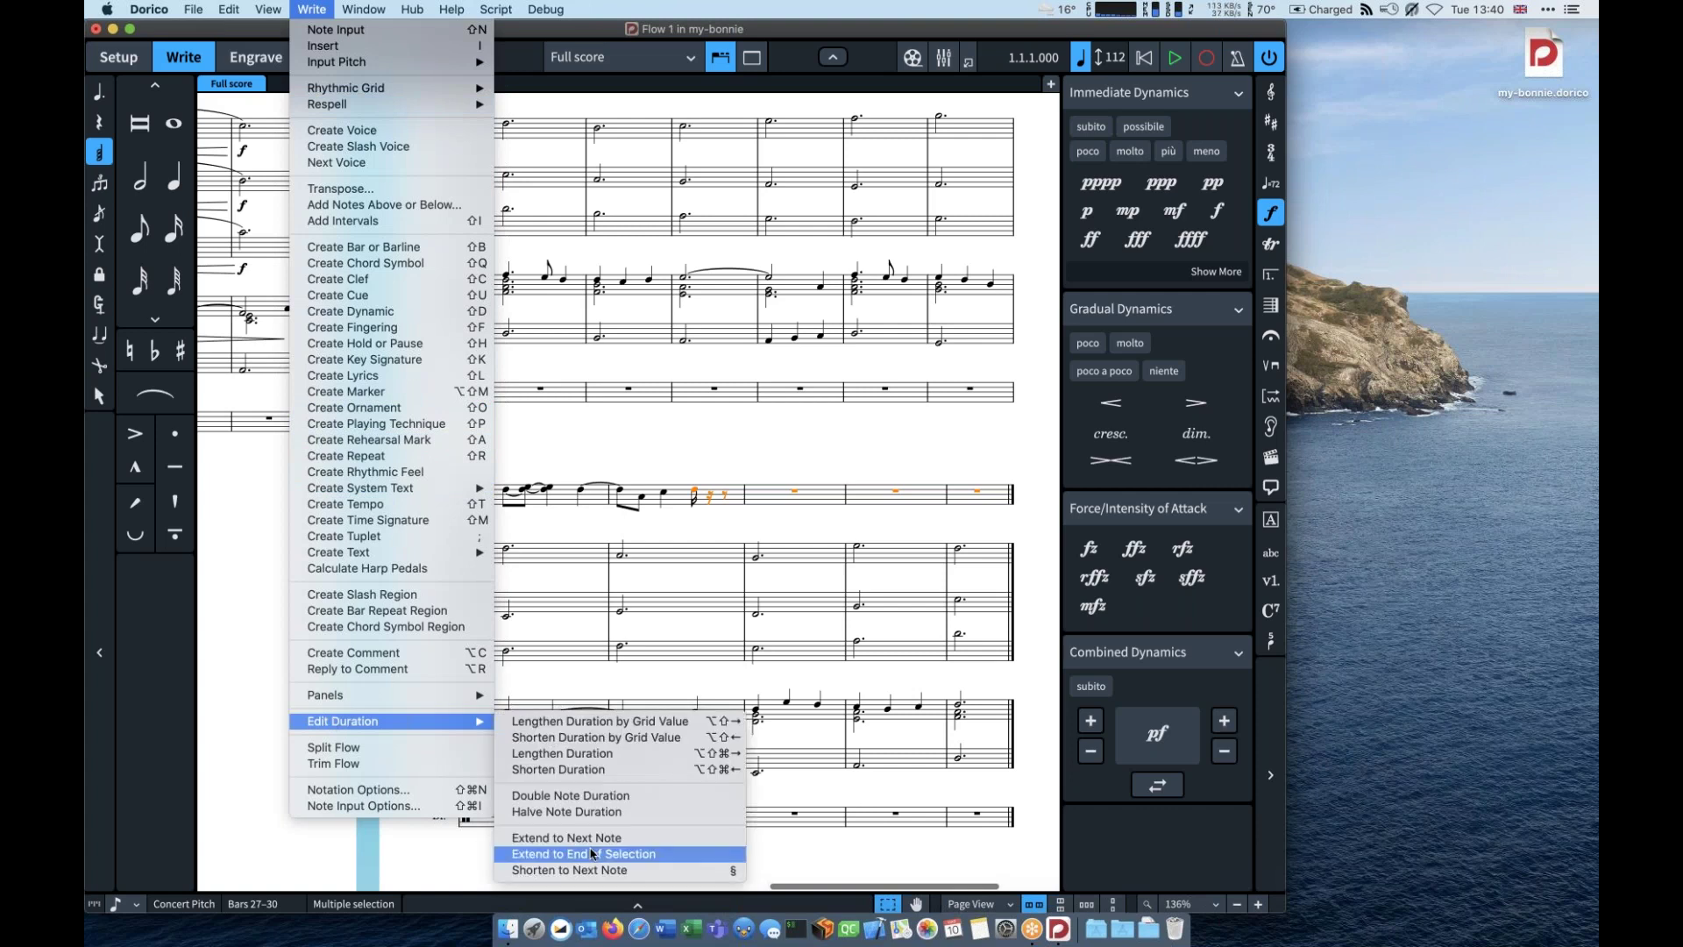
left_click(593, 855)
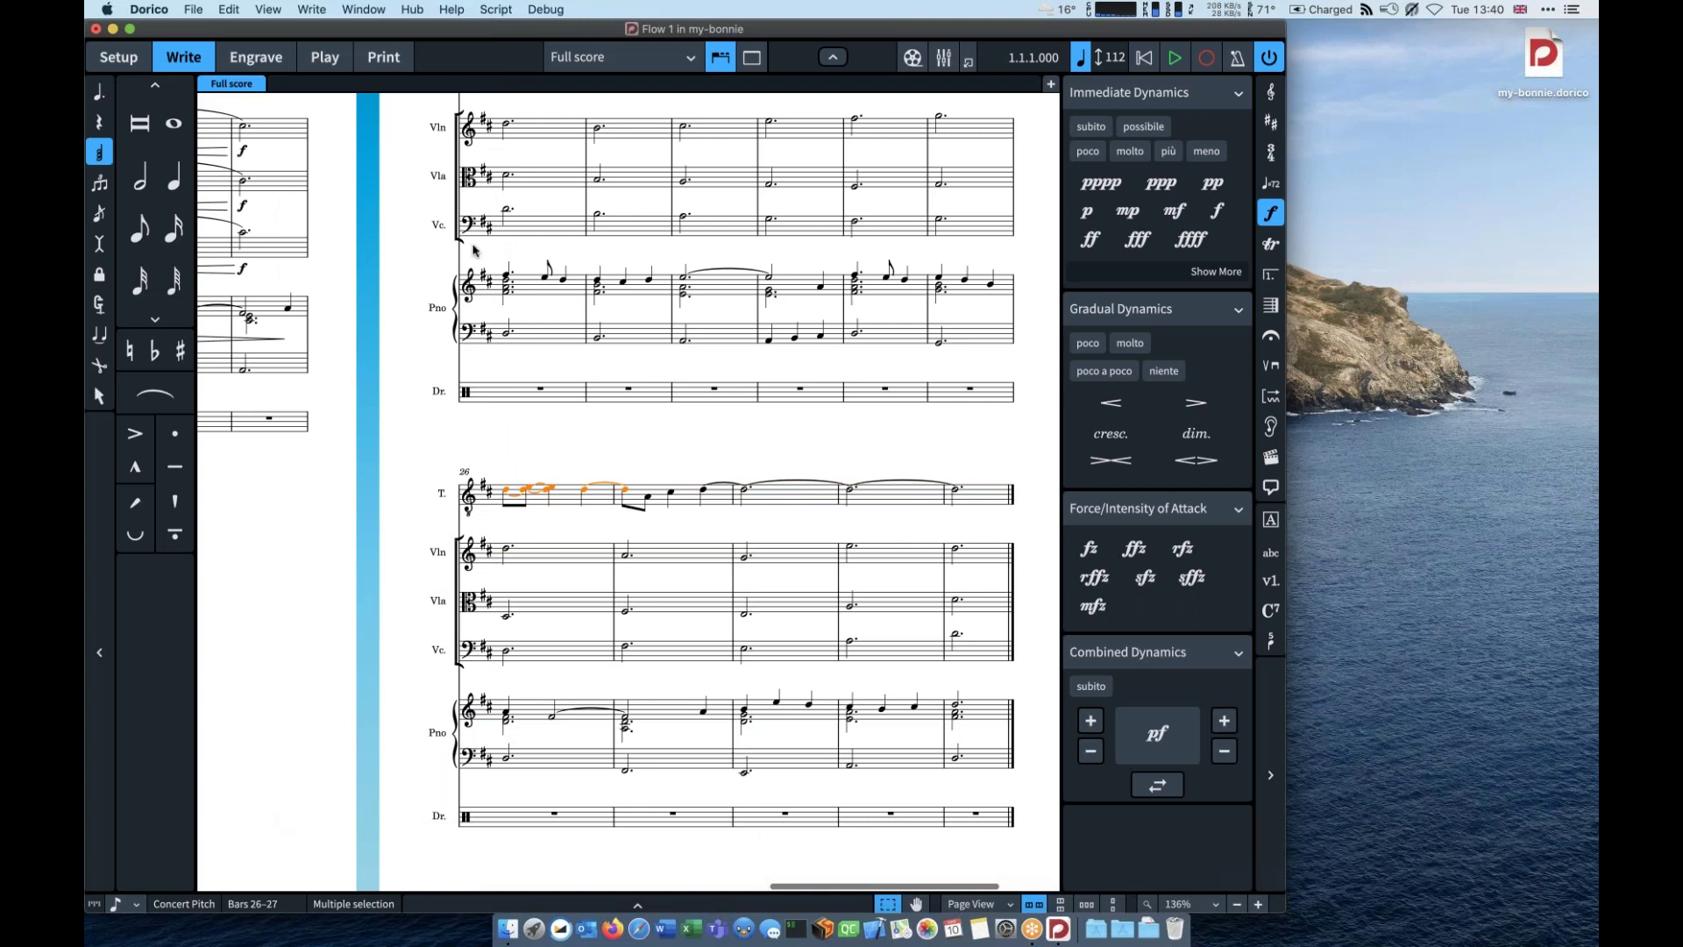
Step: Try Shorten to Next Note on the overlapping Tenor notes in bars 26–27
left_click(229, 10)
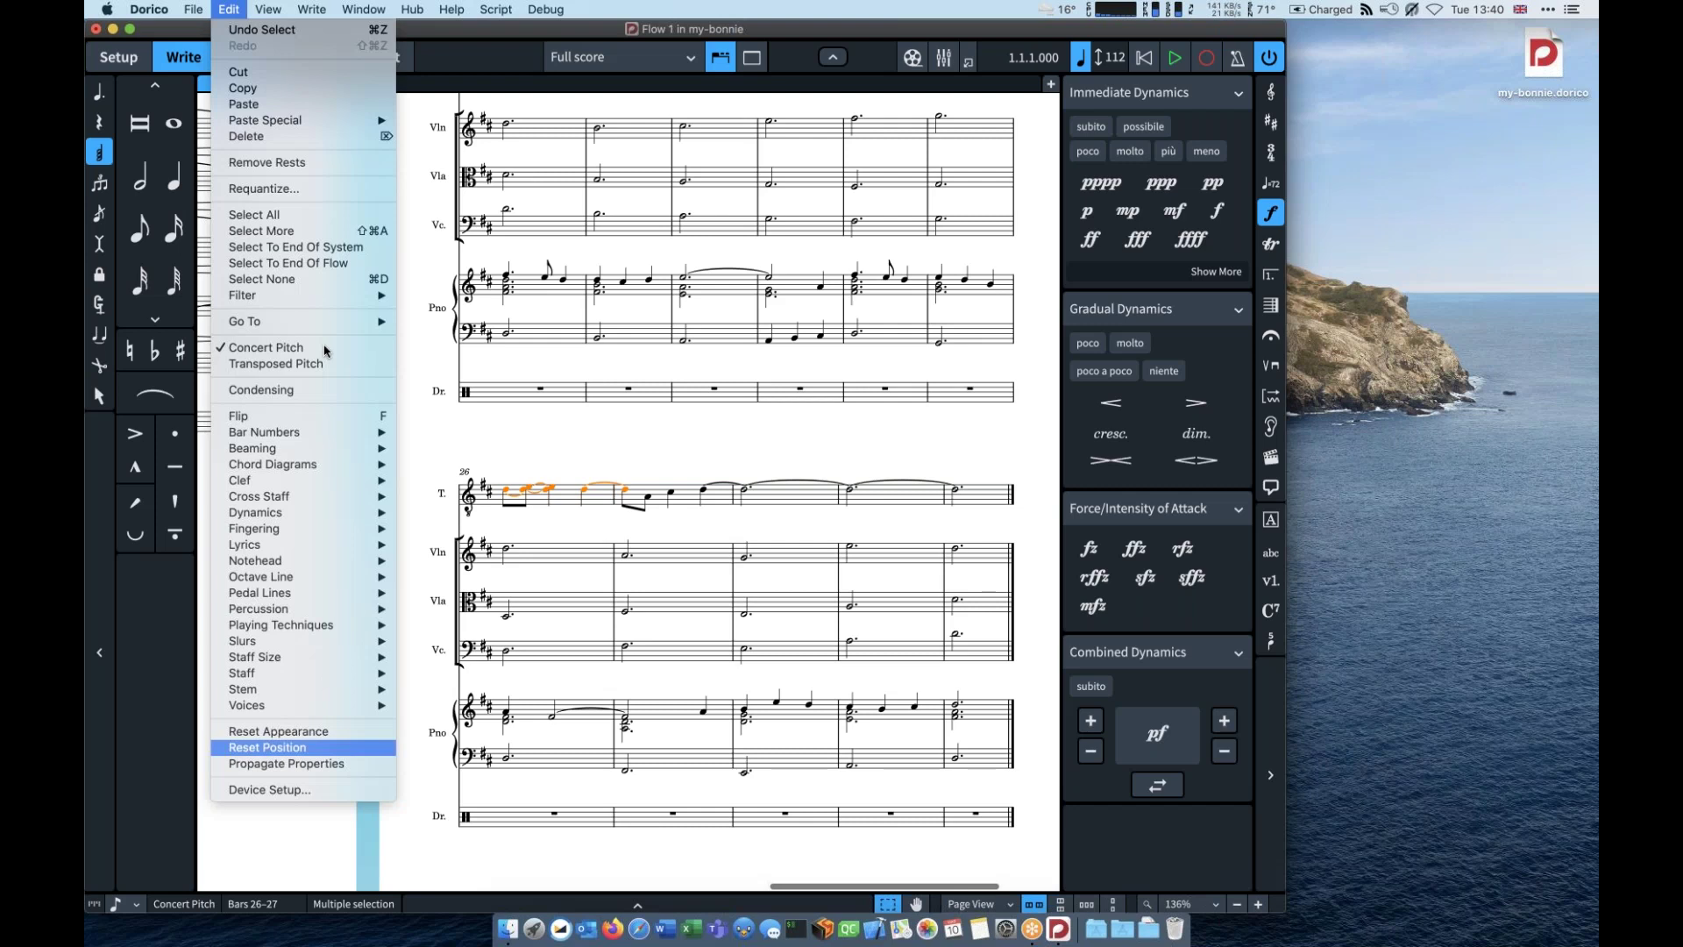
mouse_move(312, 10)
mouse_move(392, 721)
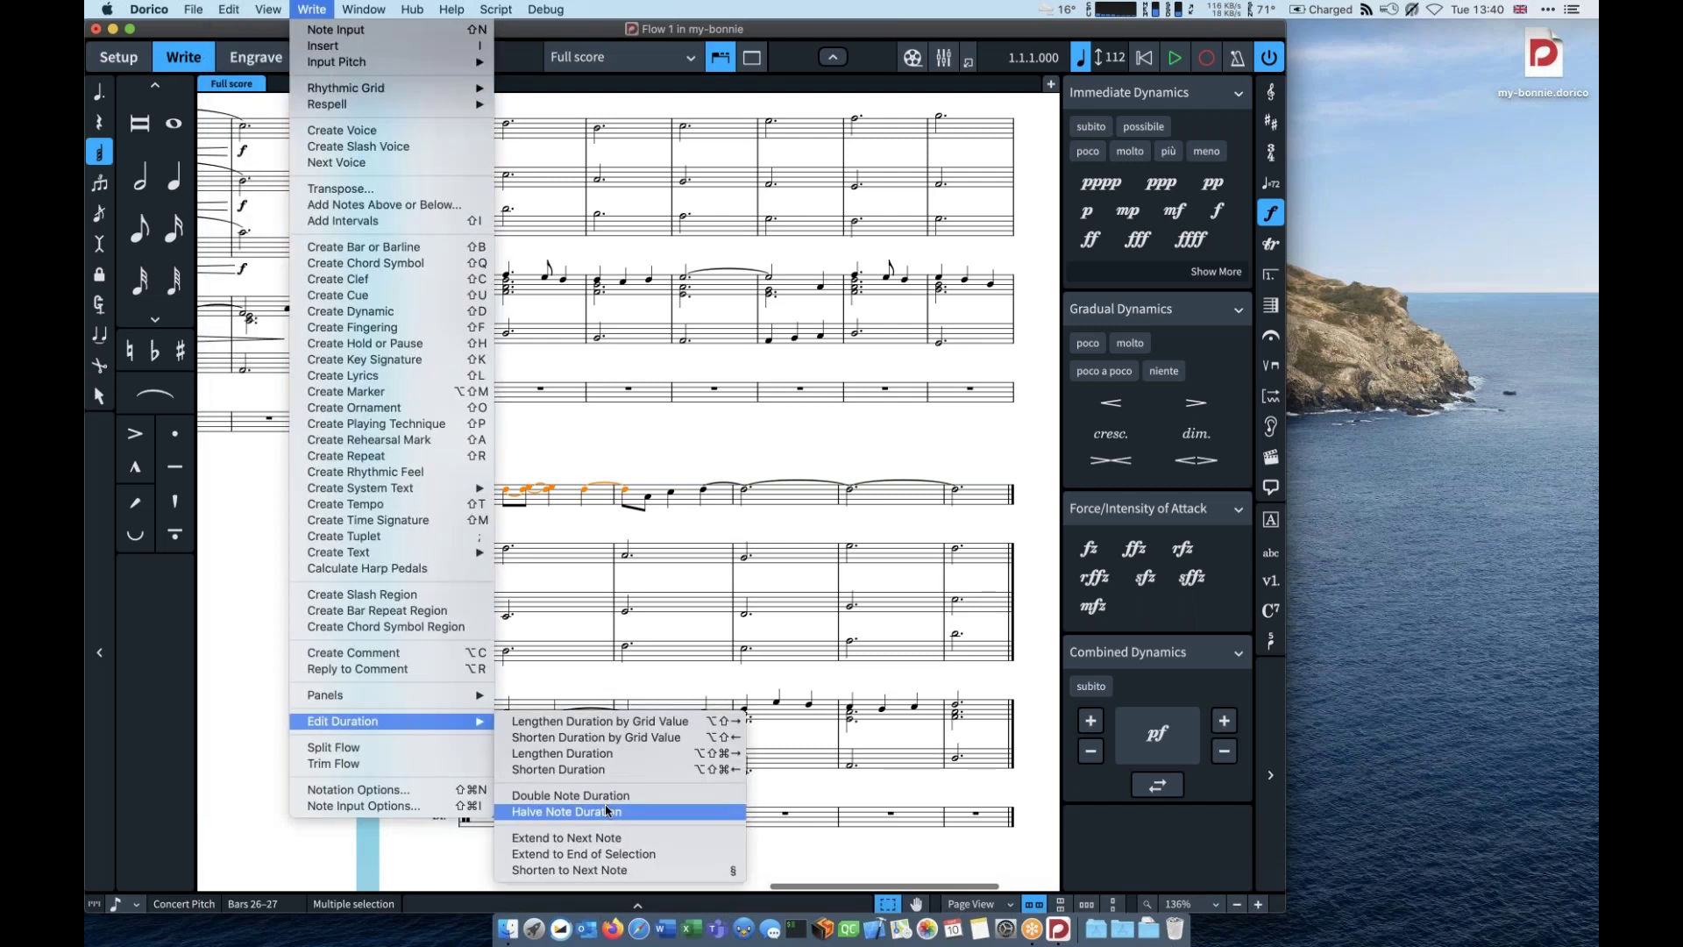
left_click(611, 871)
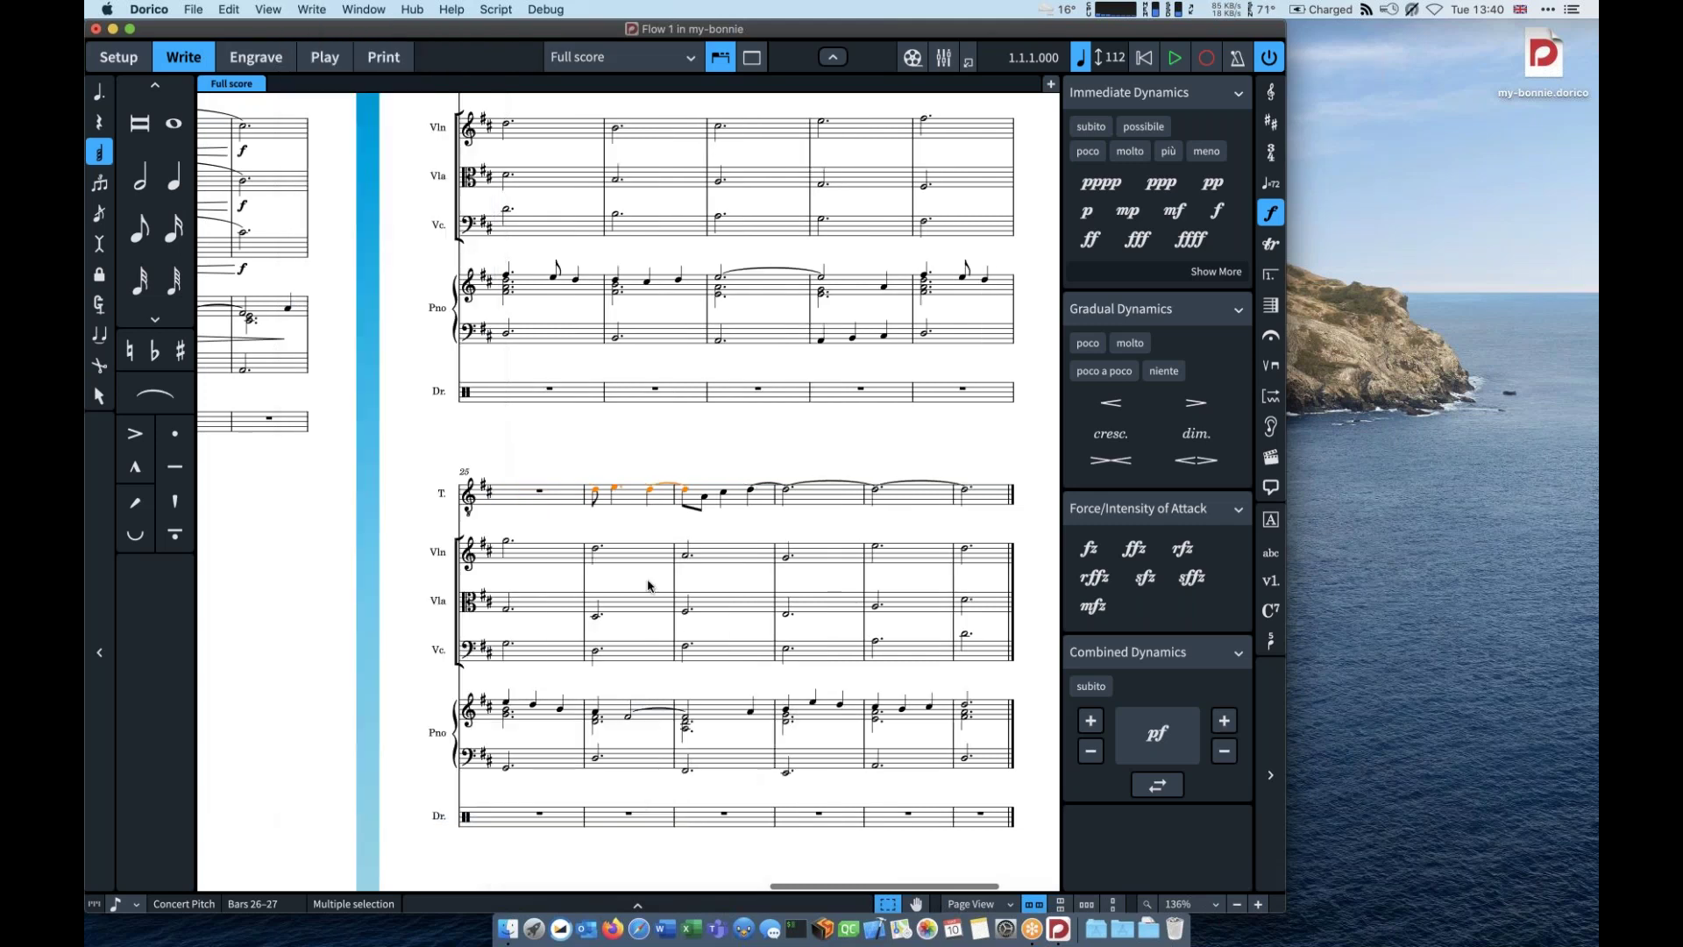
key("super+z")
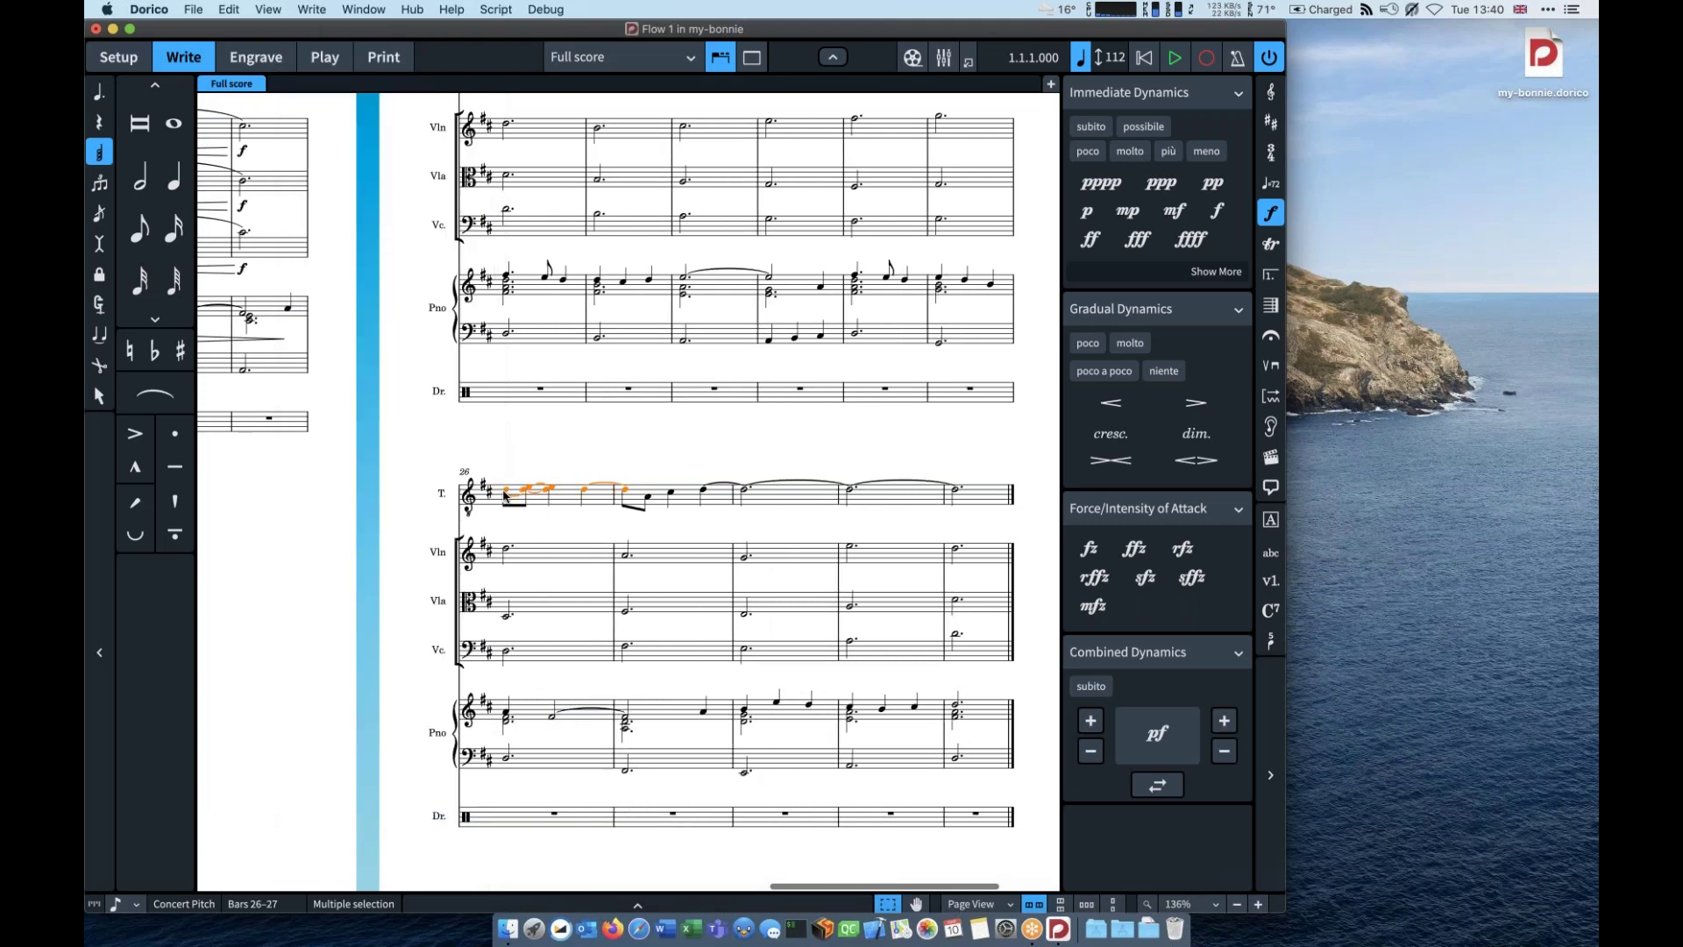
Step: Apply Shorten to Next Note to only the first Tenor D in bar 26, undoing and redoing the change for comparison
left_click(504, 494)
left_click(312, 10)
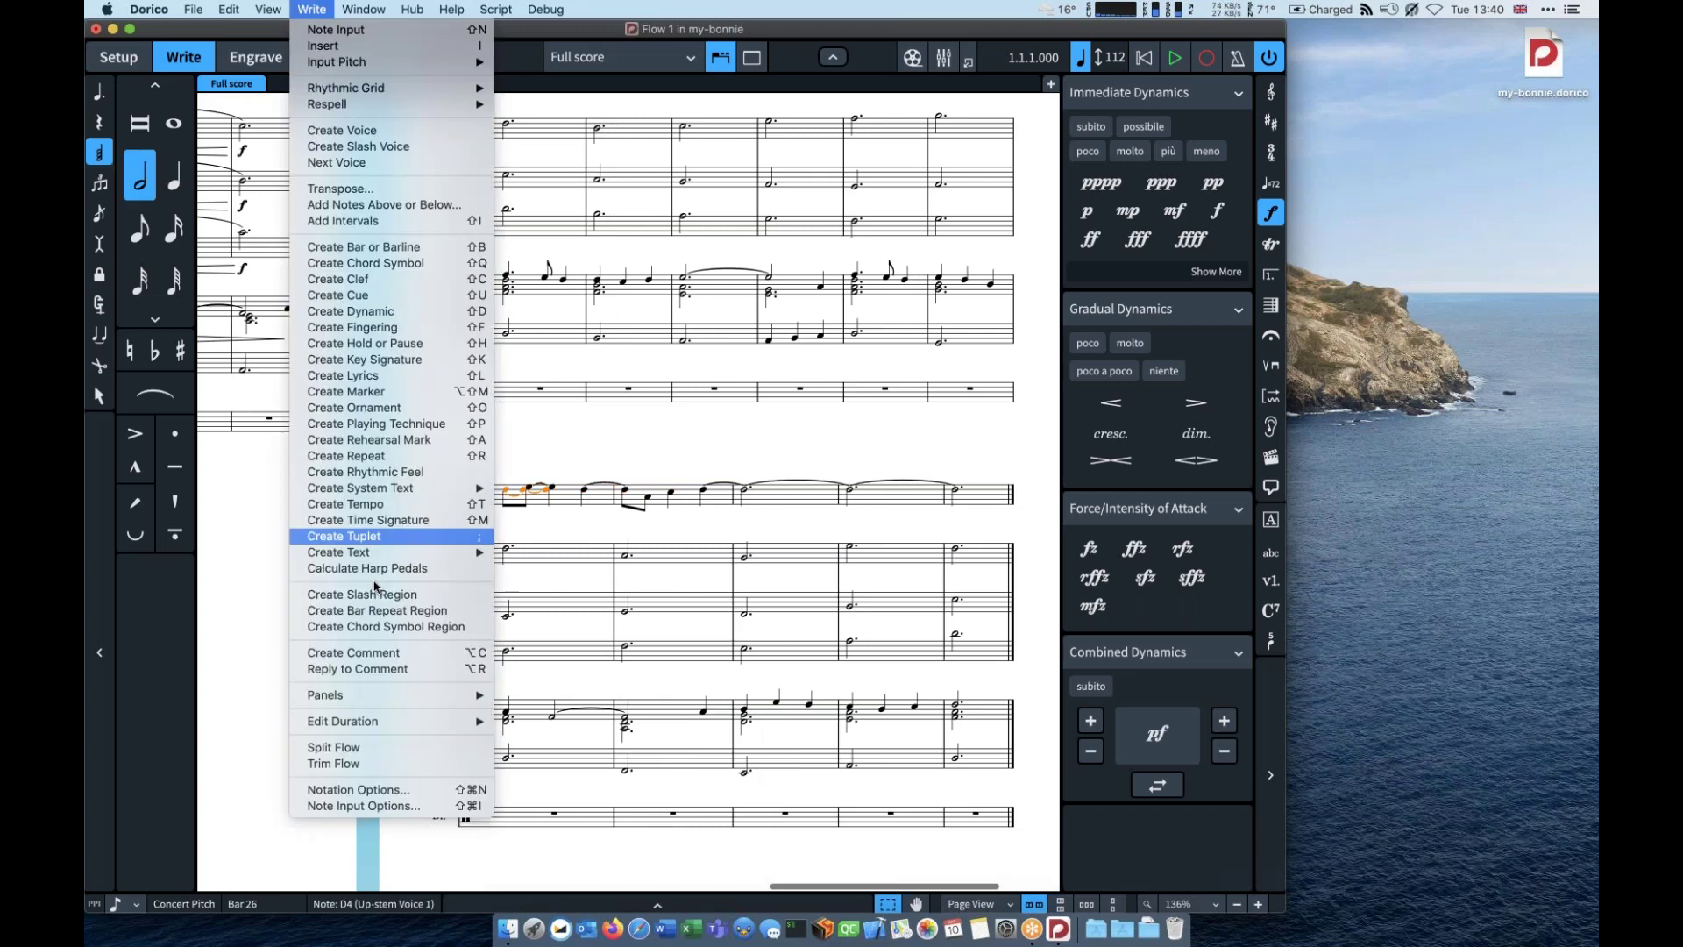
mouse_move(351, 720)
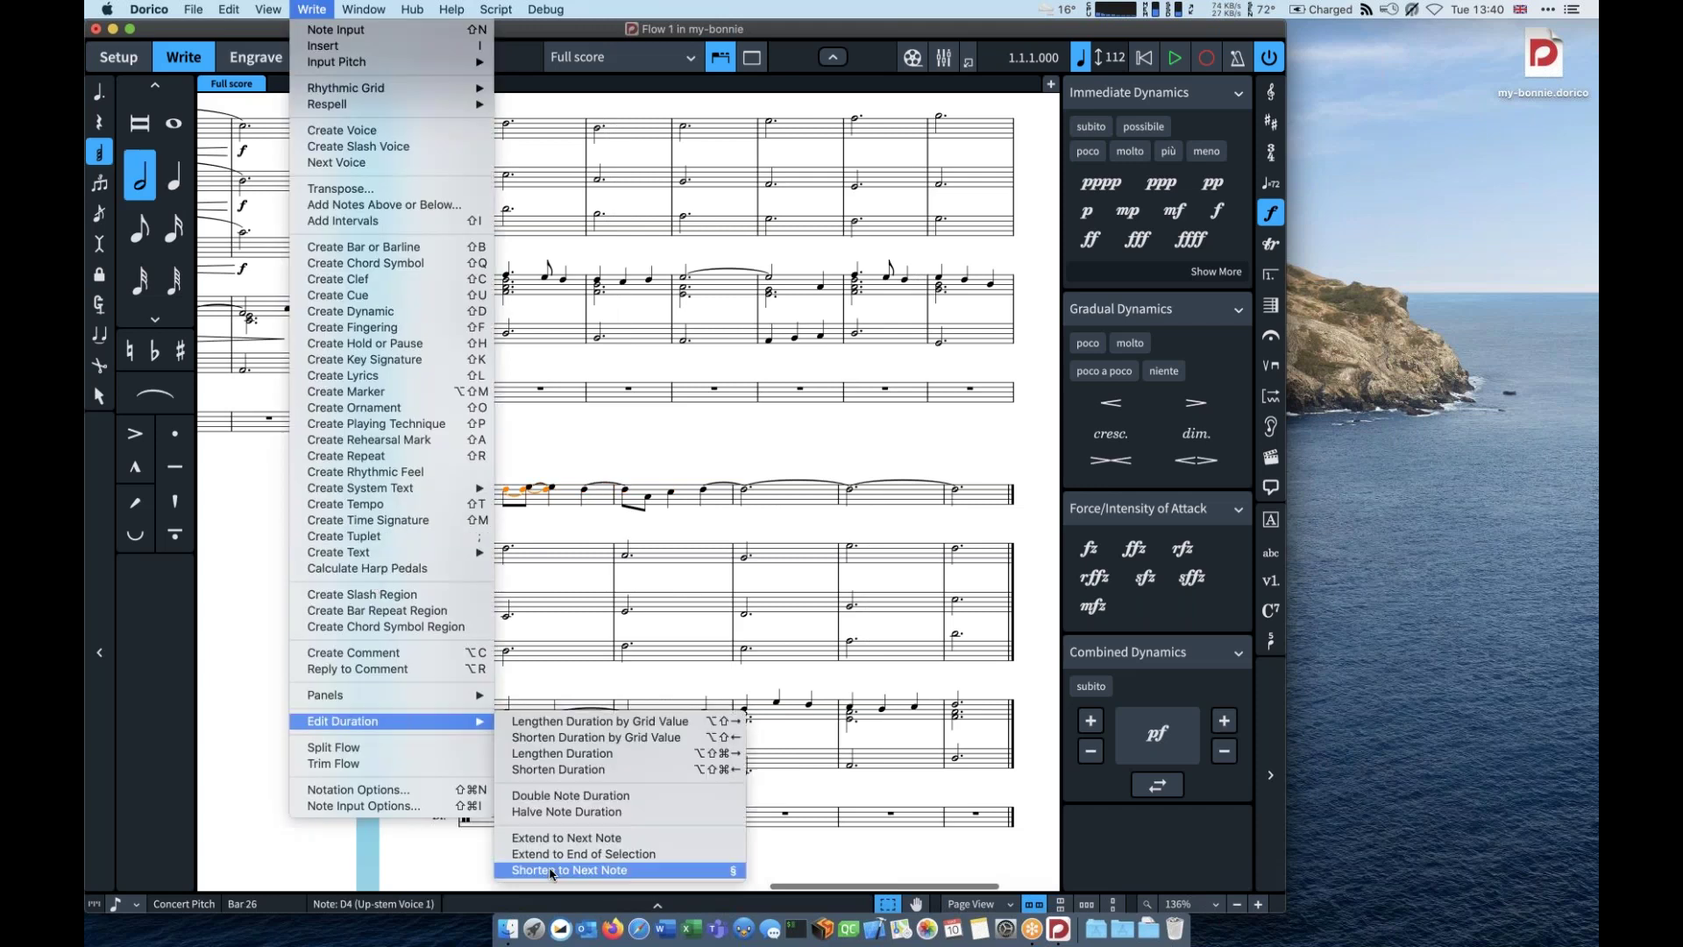
left_click(553, 871)
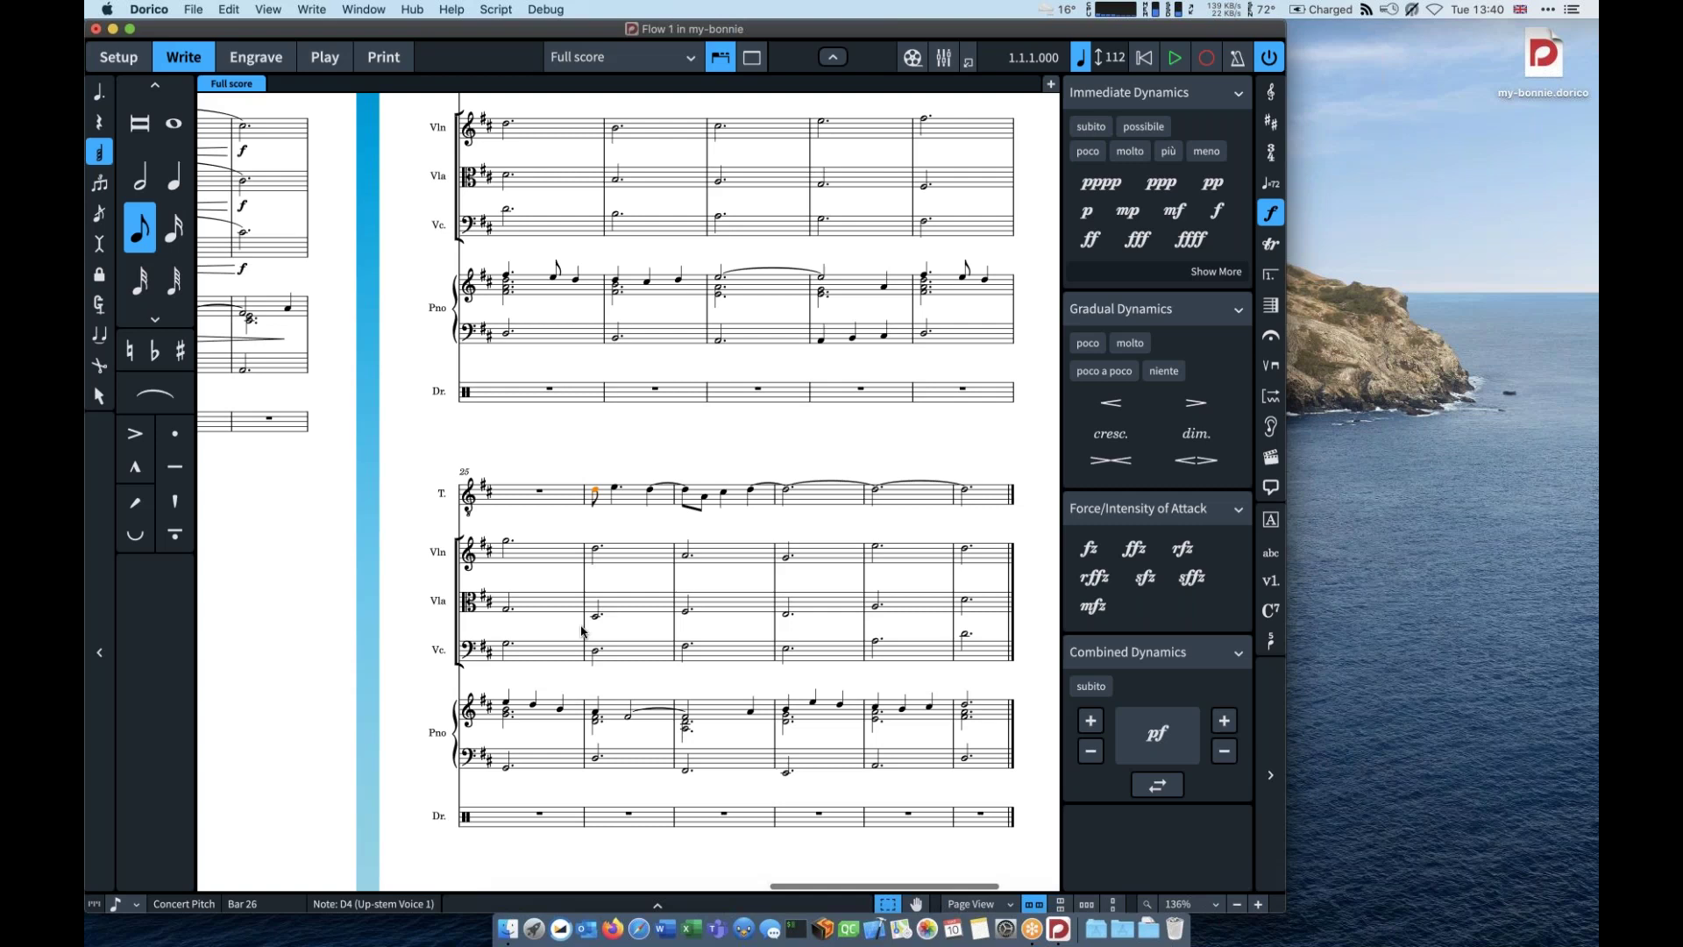
key("super+z")
key("super+shift+z")
Step: Select all the Tenor notes from the first D in bar 26 through the final tied D in bar 30
scroll(514, 465, "right", 2)
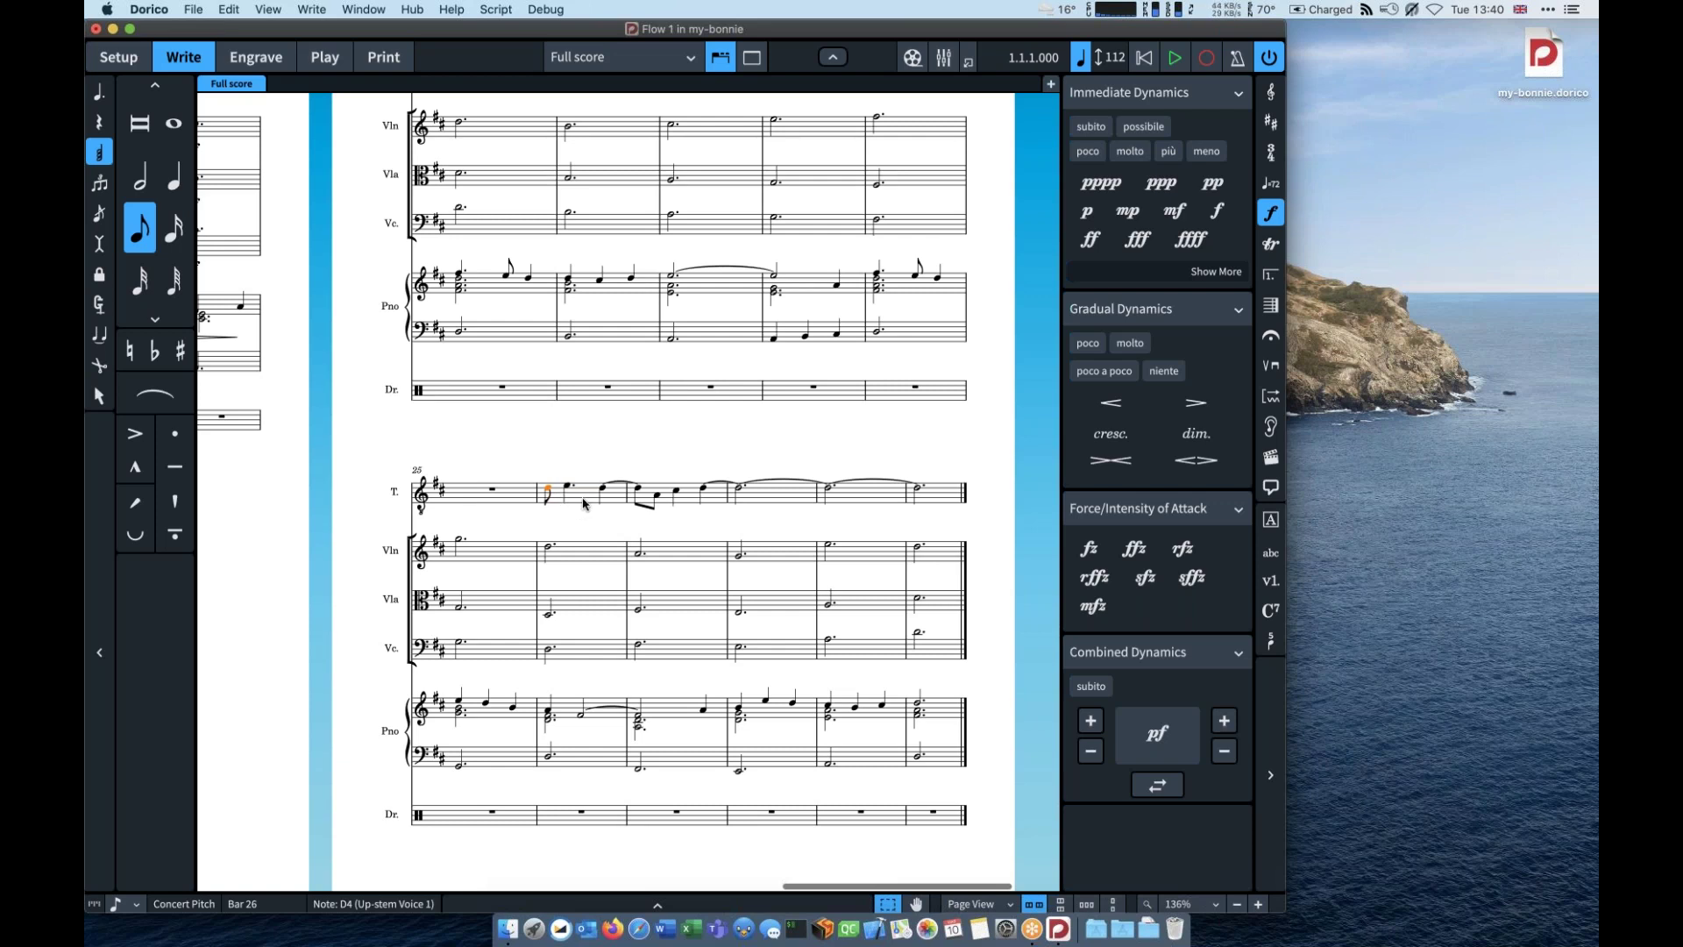
left_click(637, 490, "shift")
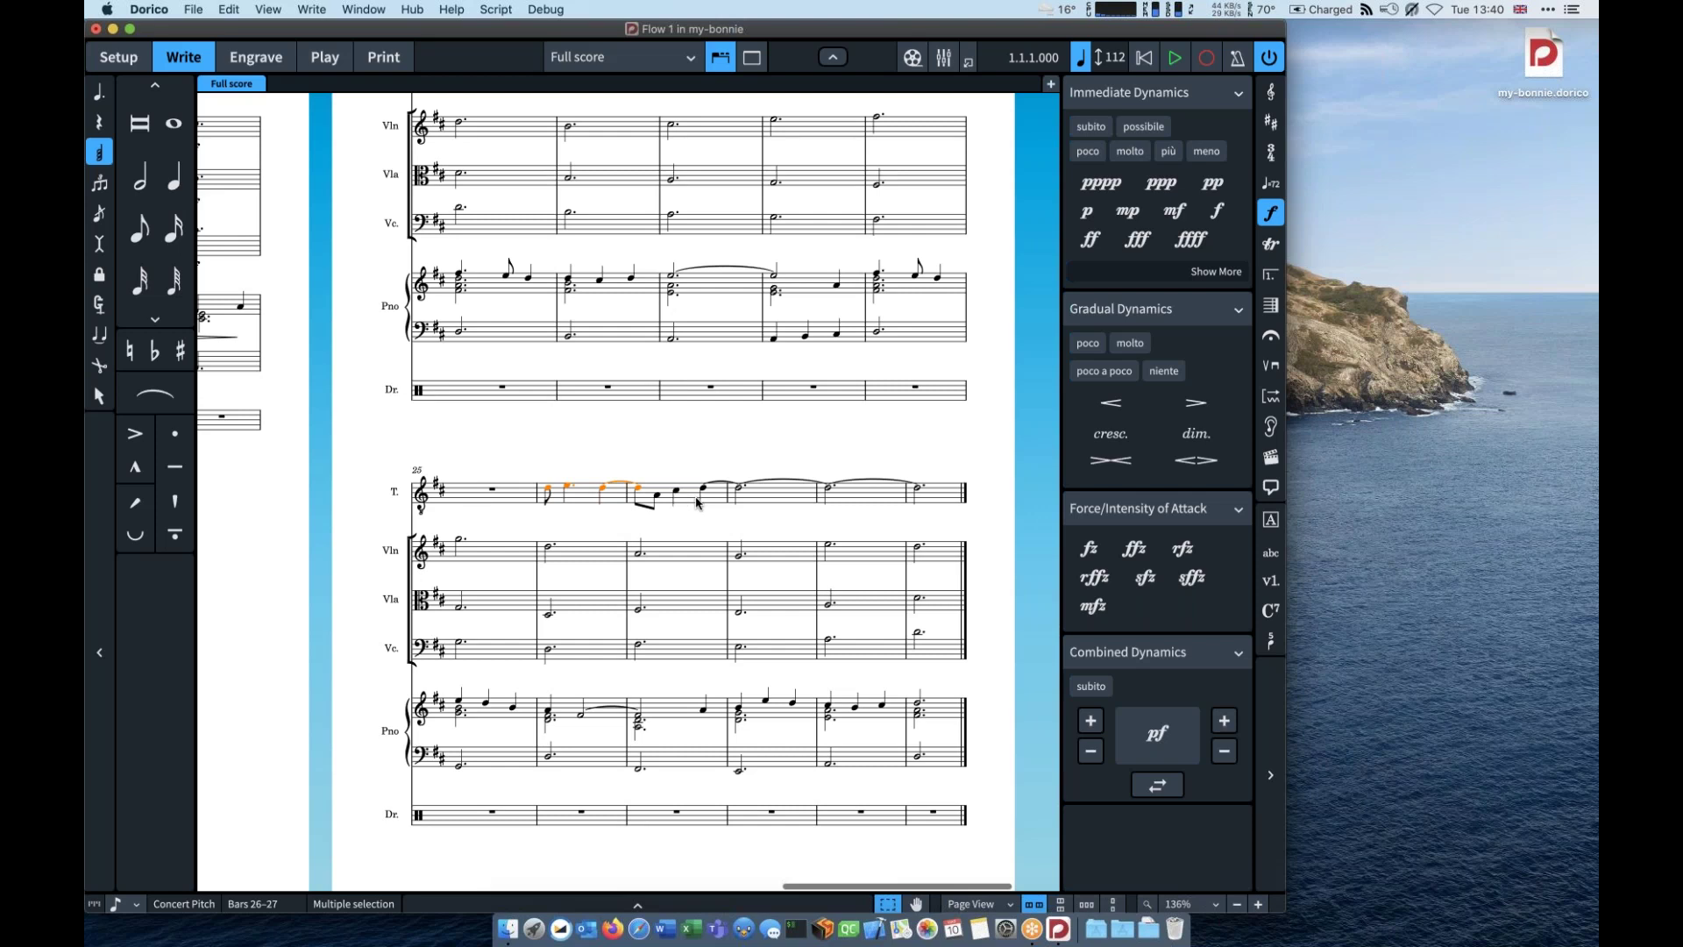
key("Escape")
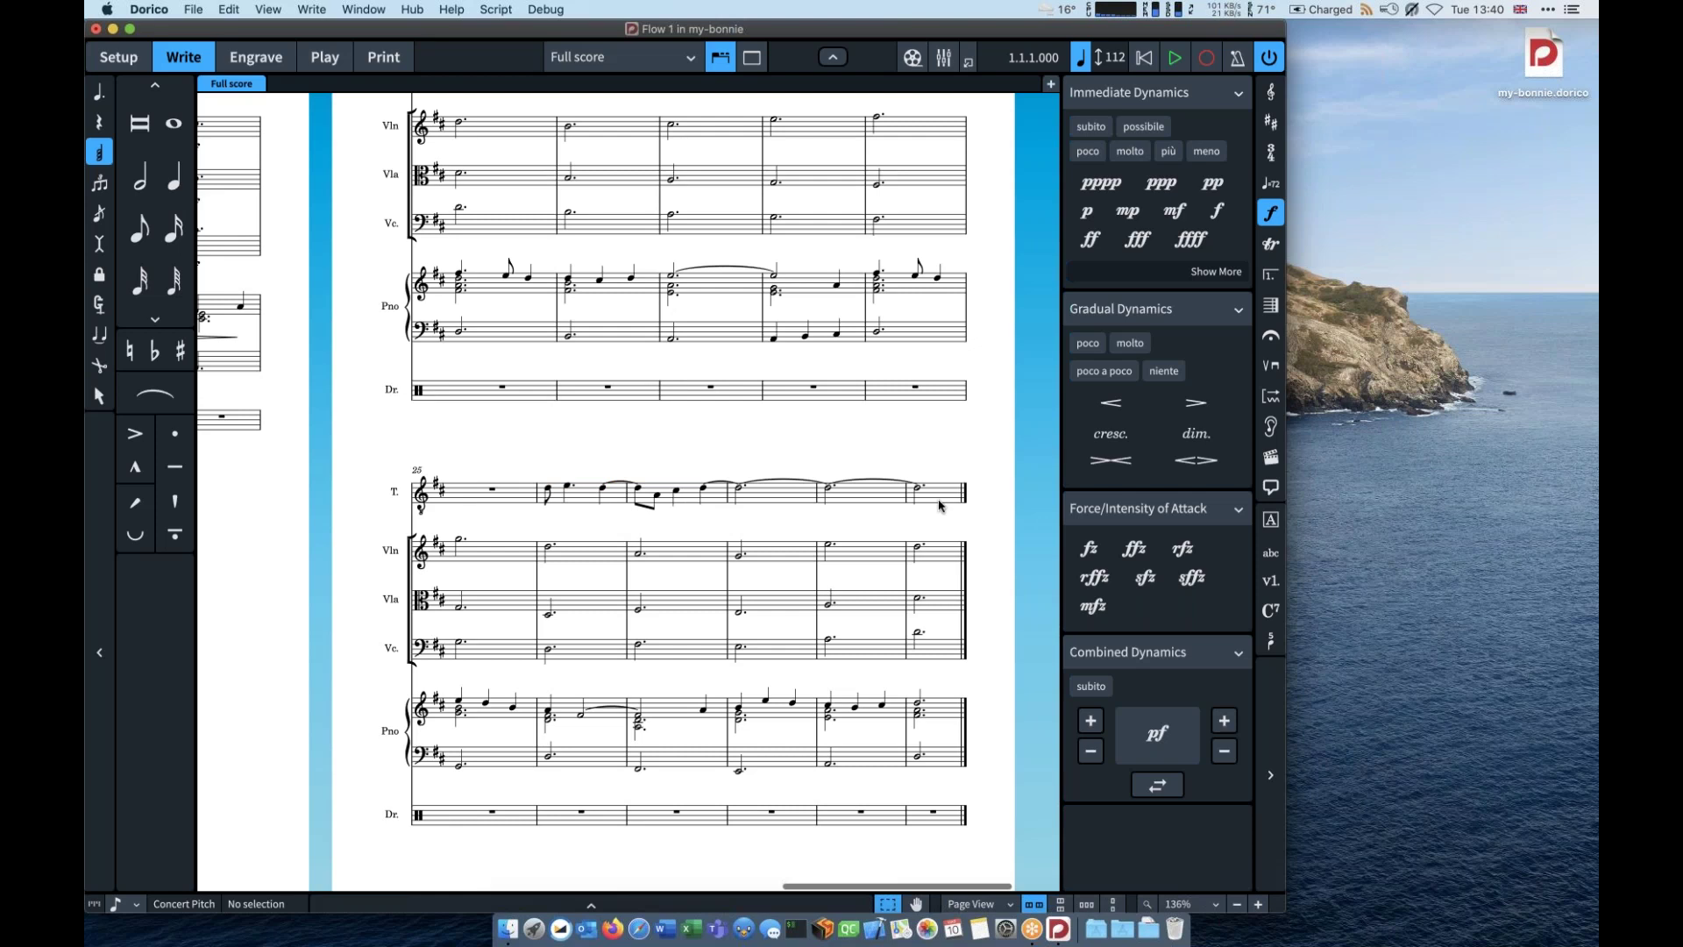
left_click(587, 497)
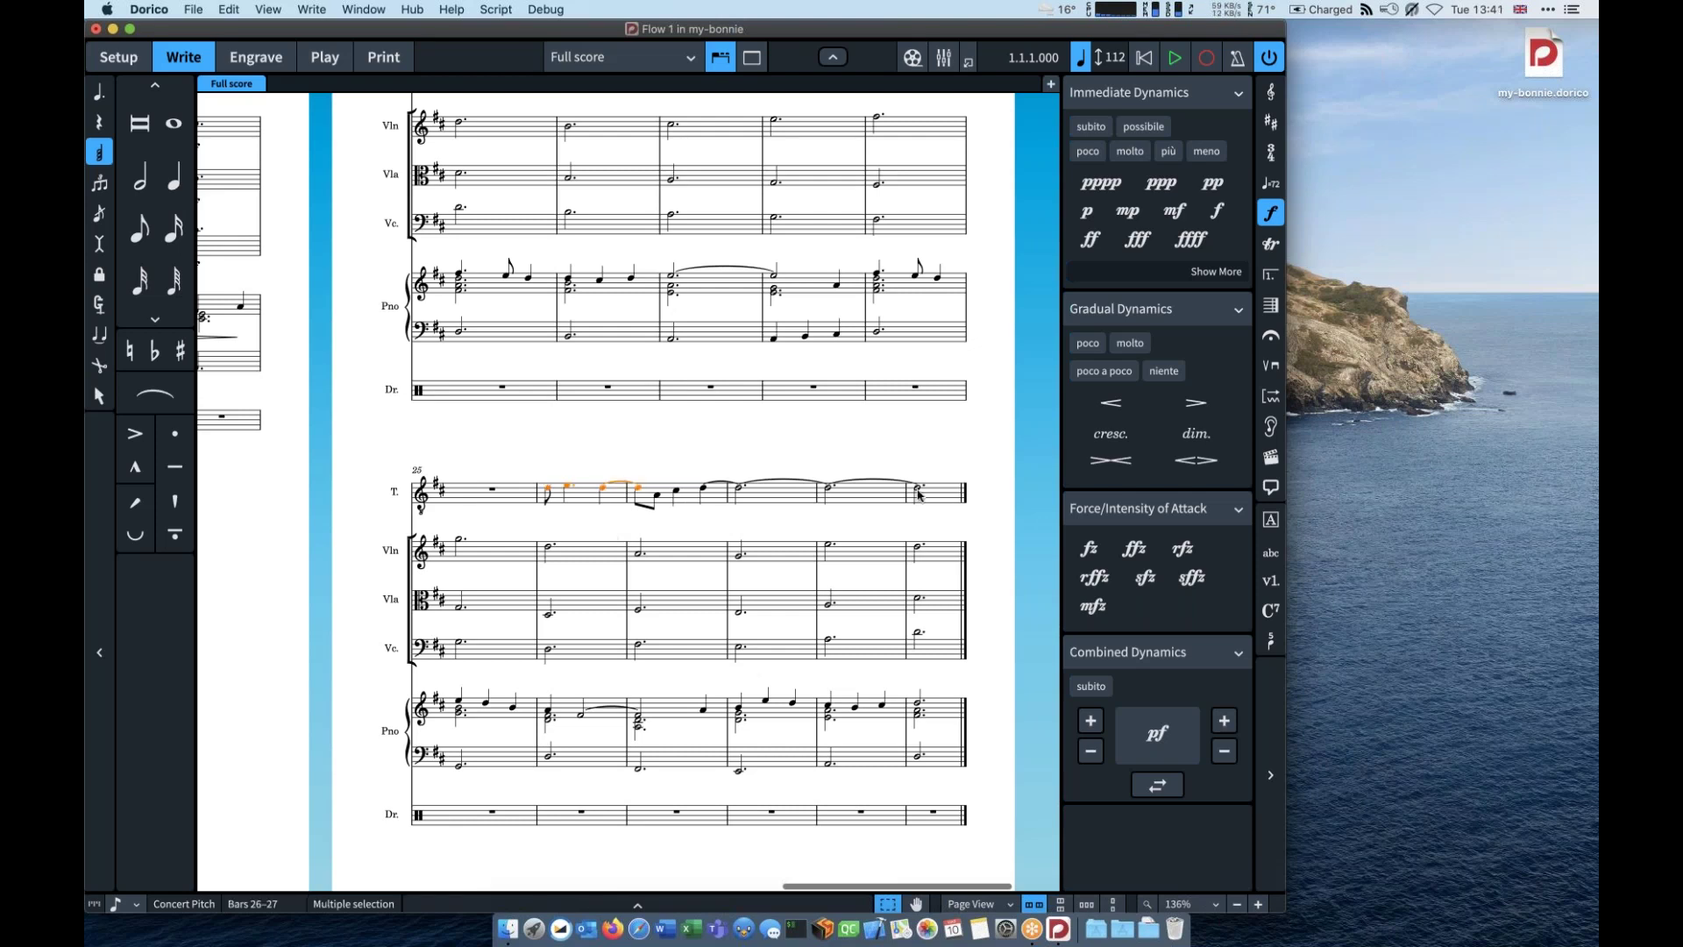
left_click(918, 494, "shift")
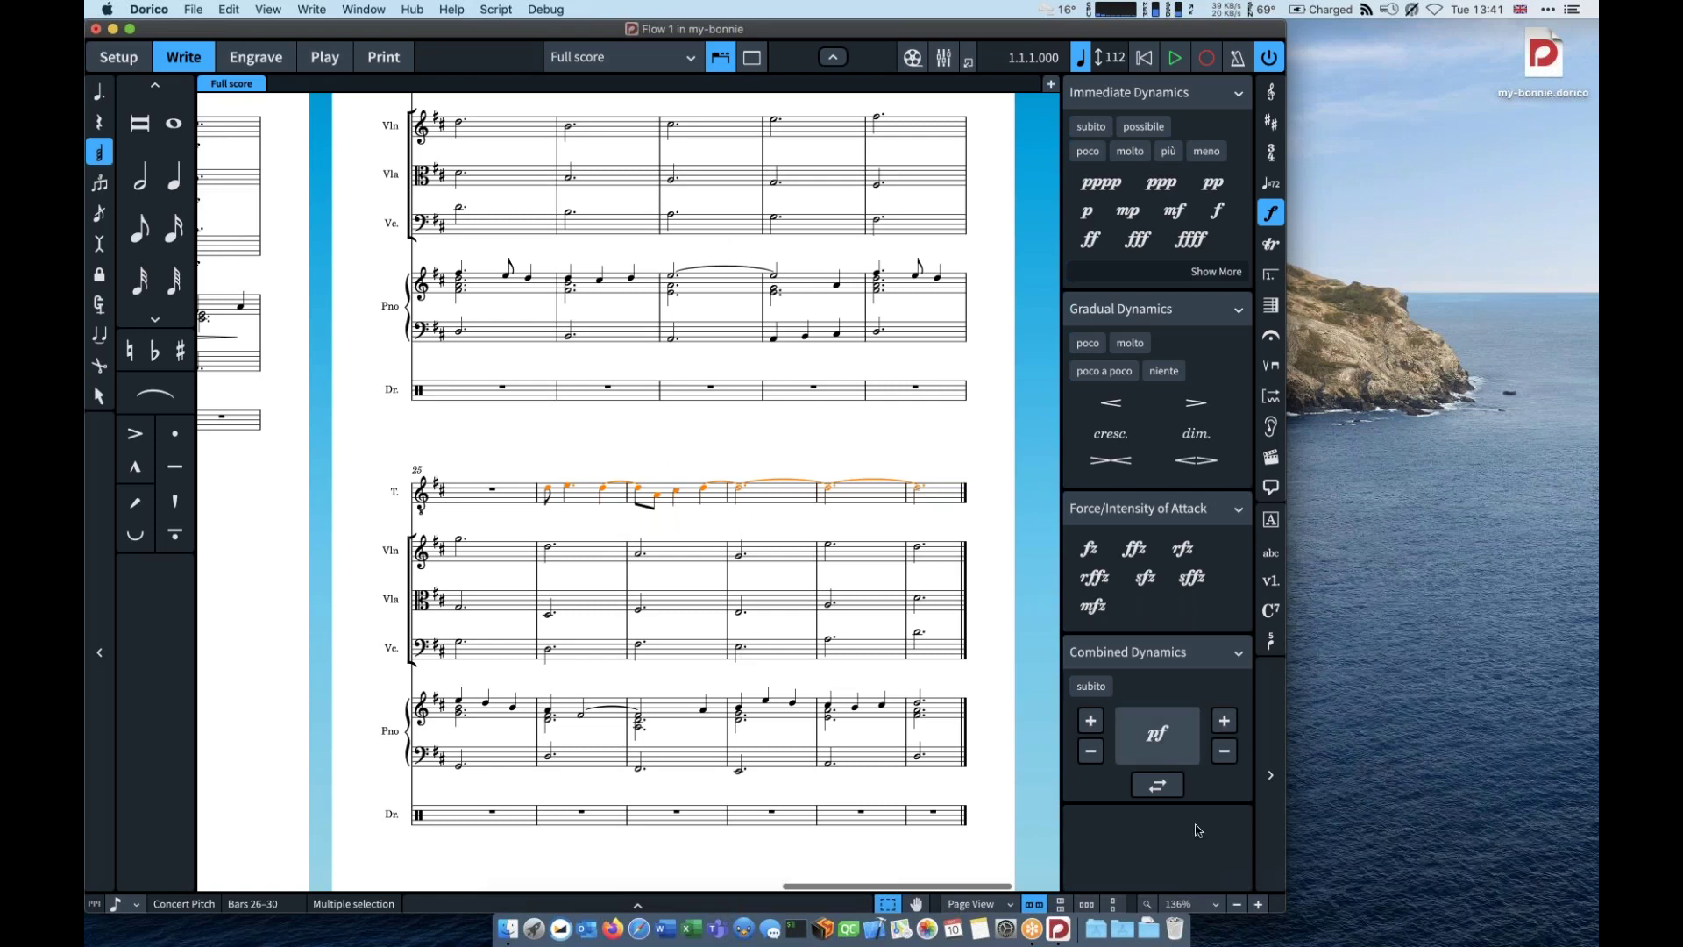
Step: Check the rhythmic grid choices, shift the selected Tenor passage earlier into bar 25, and return it to the start of bar 26
left_click_drag(1281, 873, 1281, 841)
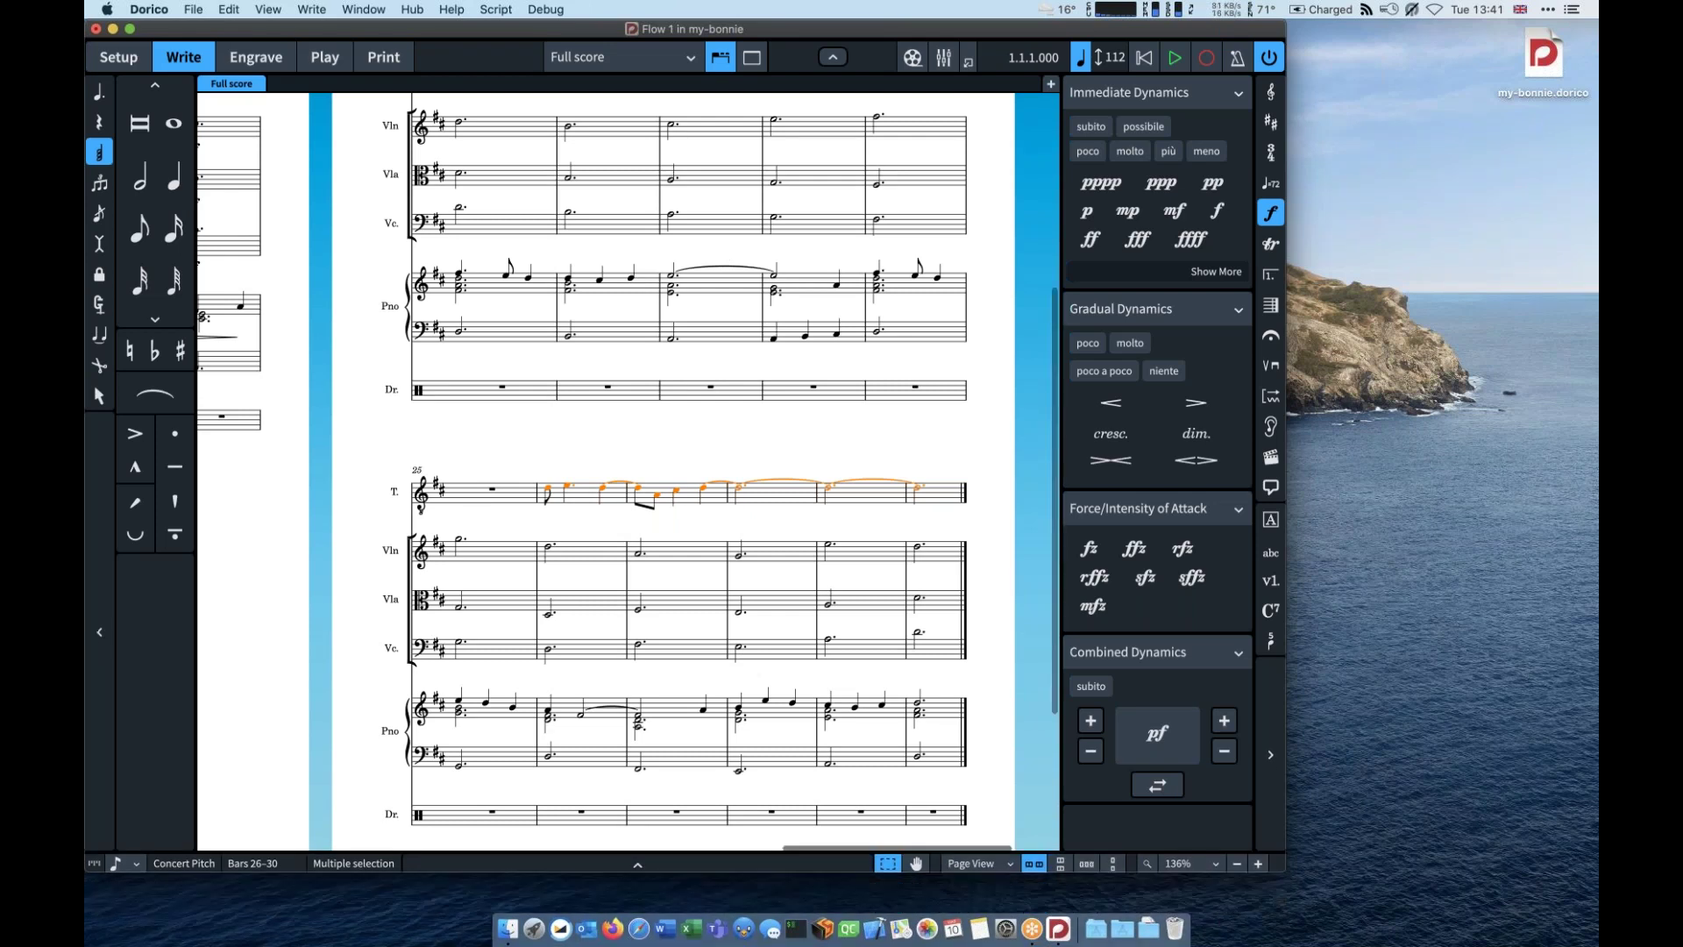
left_click(125, 865)
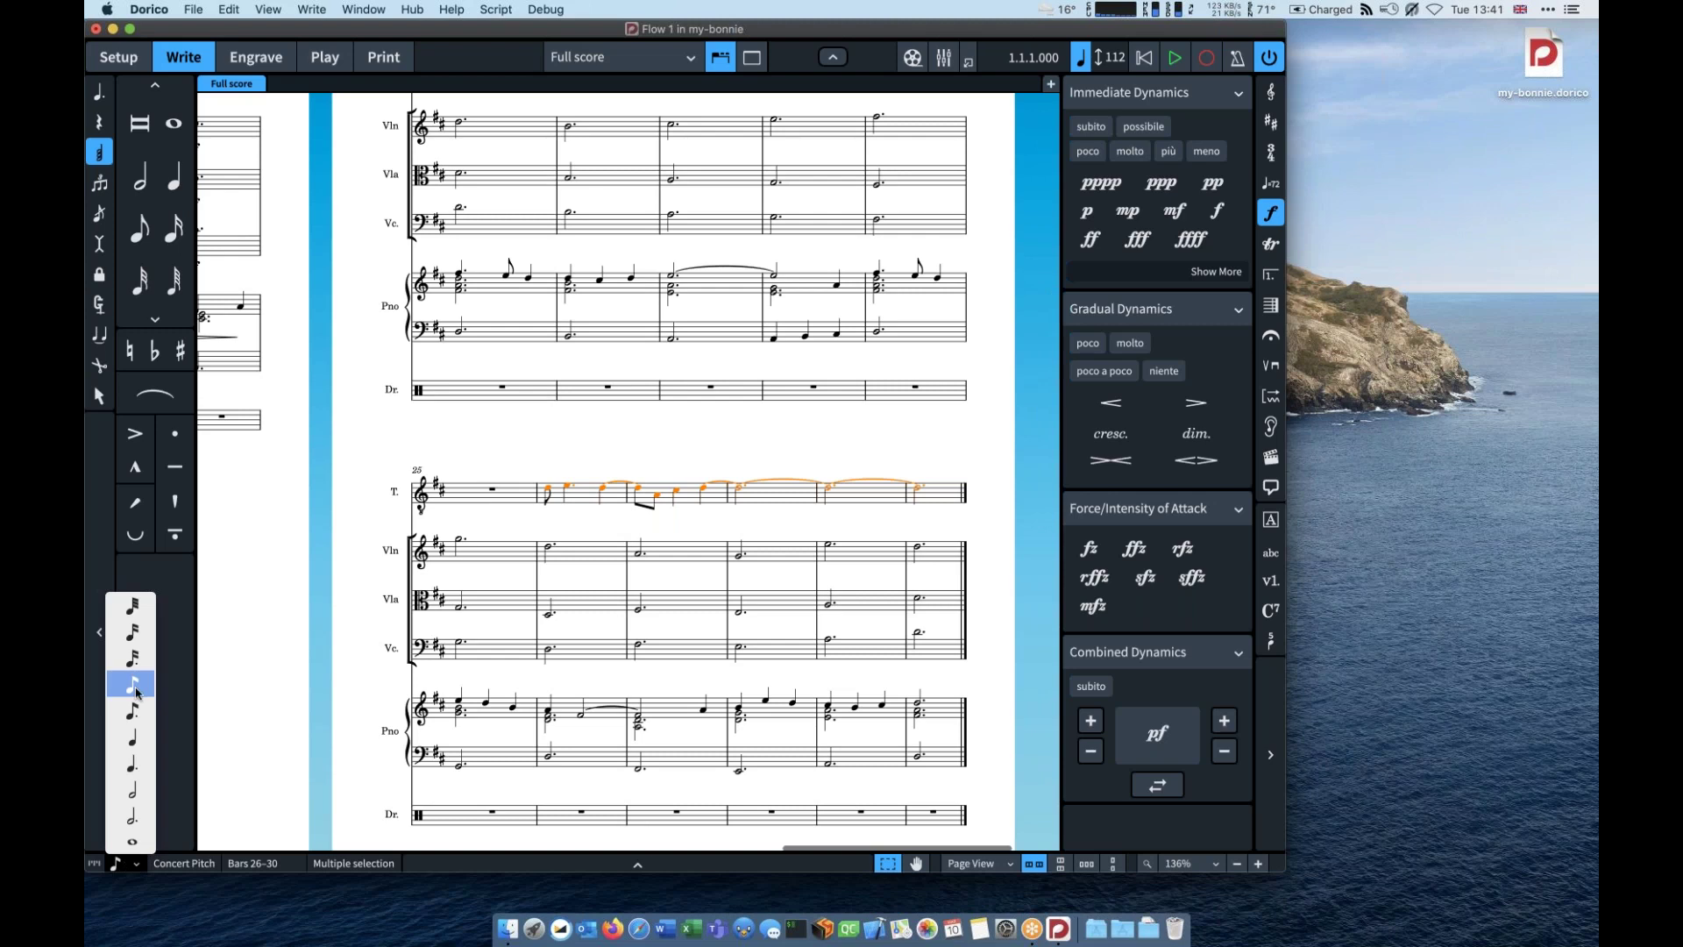
left_click(130, 741)
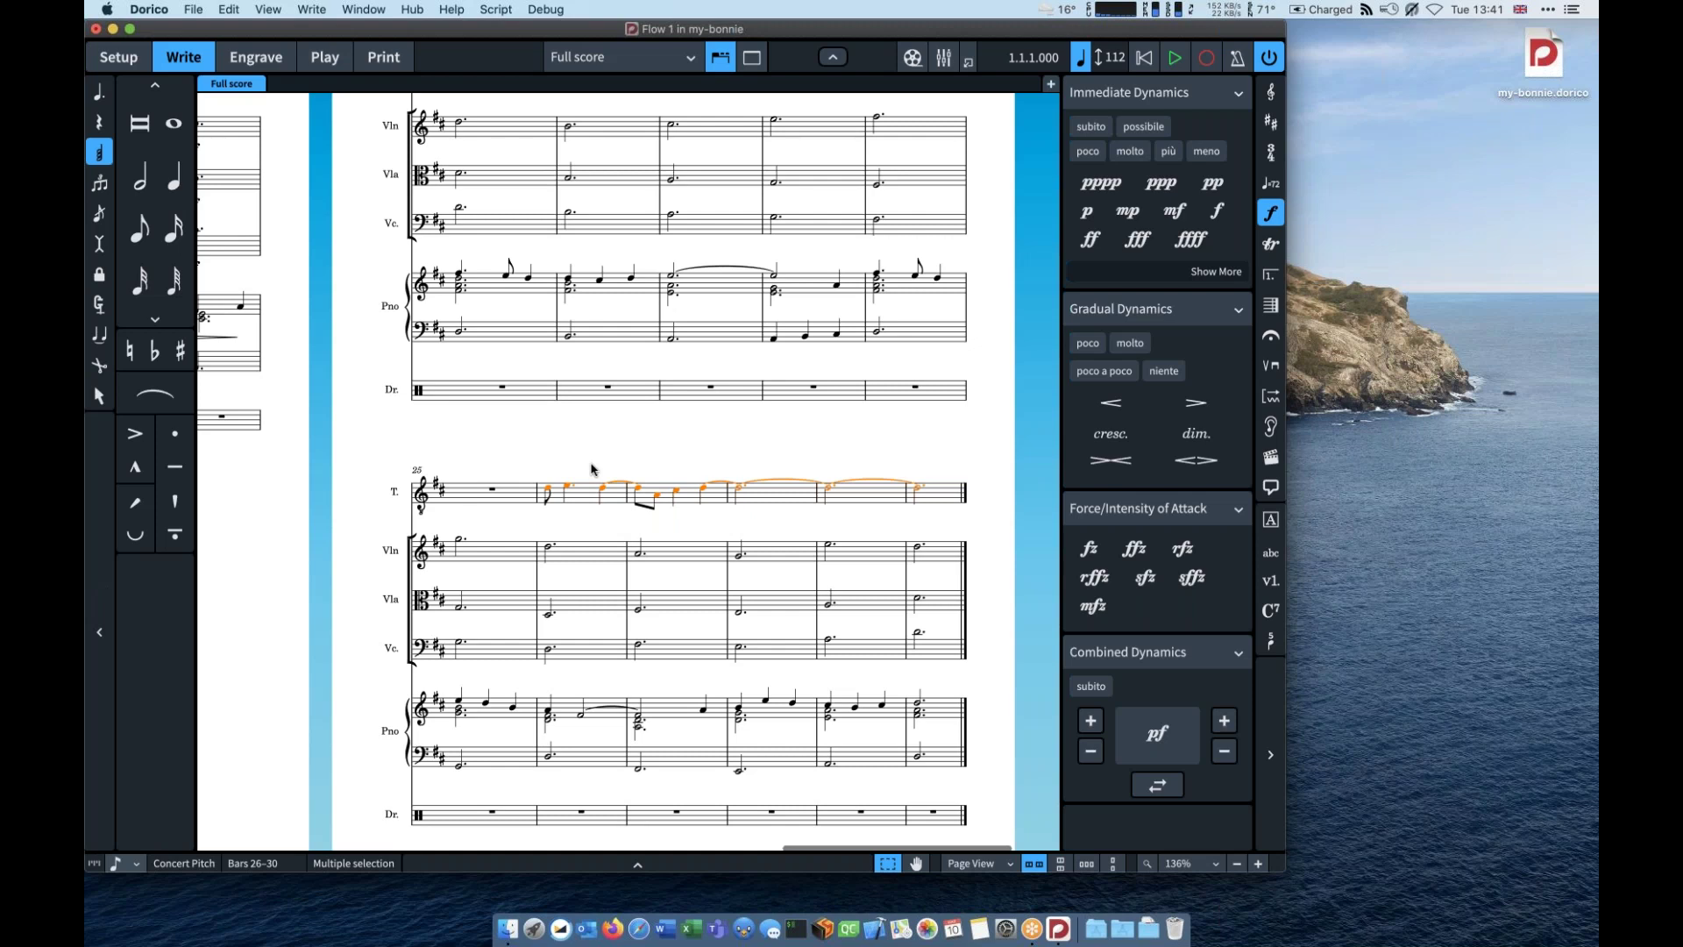
key("alt+Left")
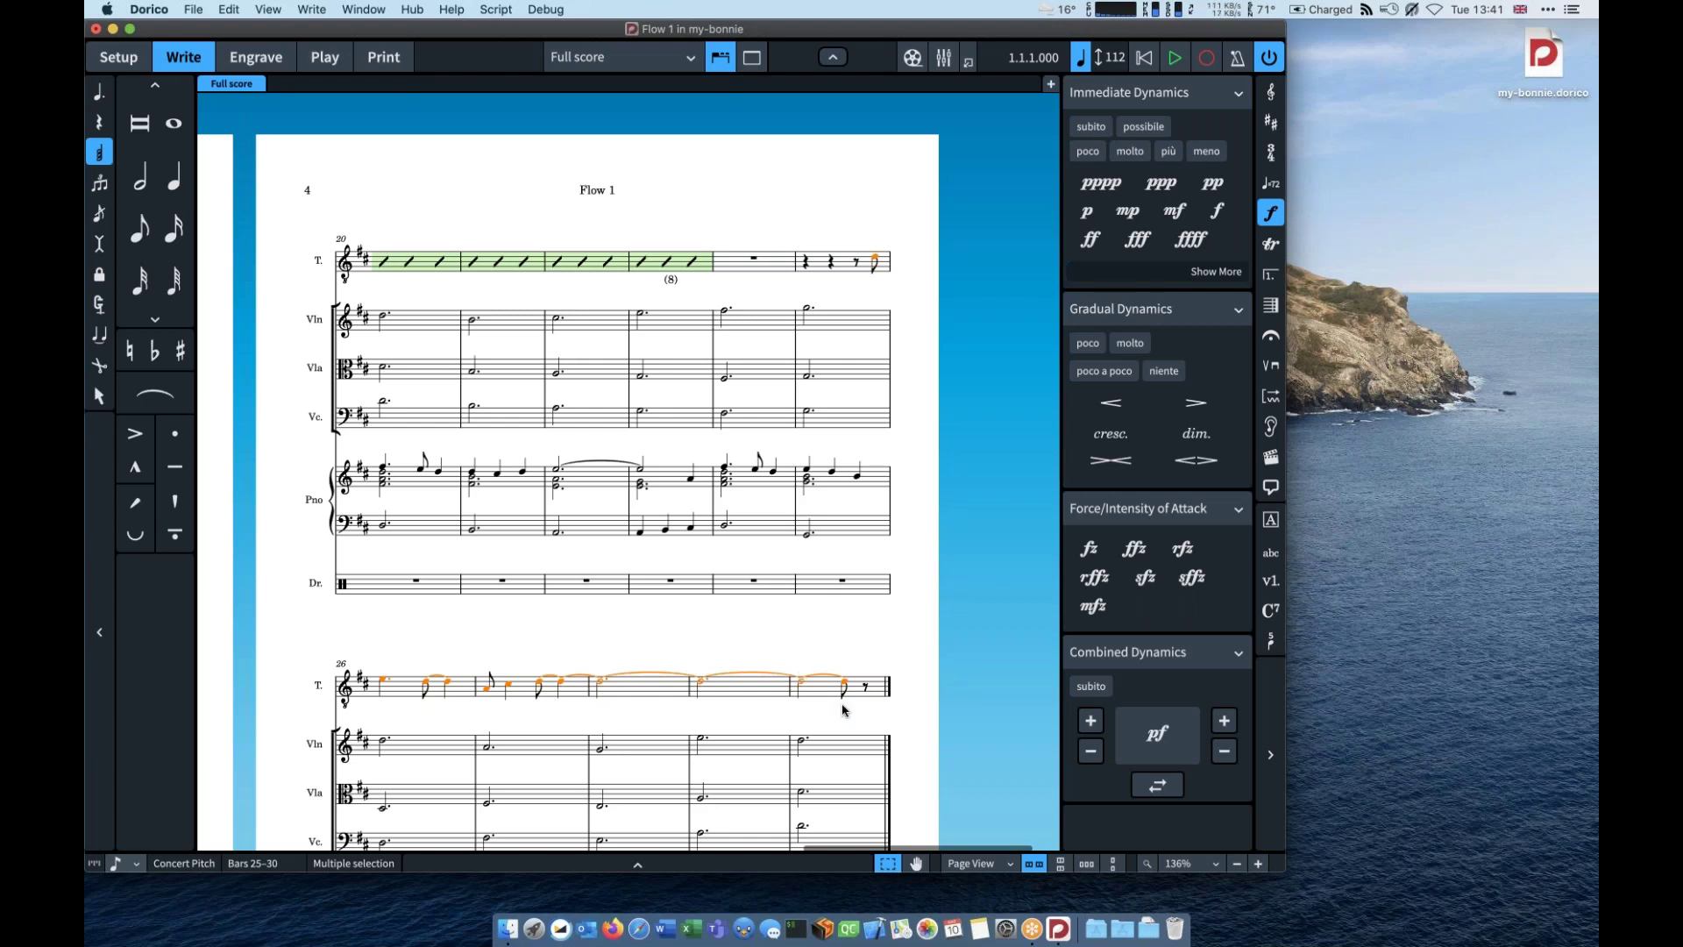
key("alt+Left")
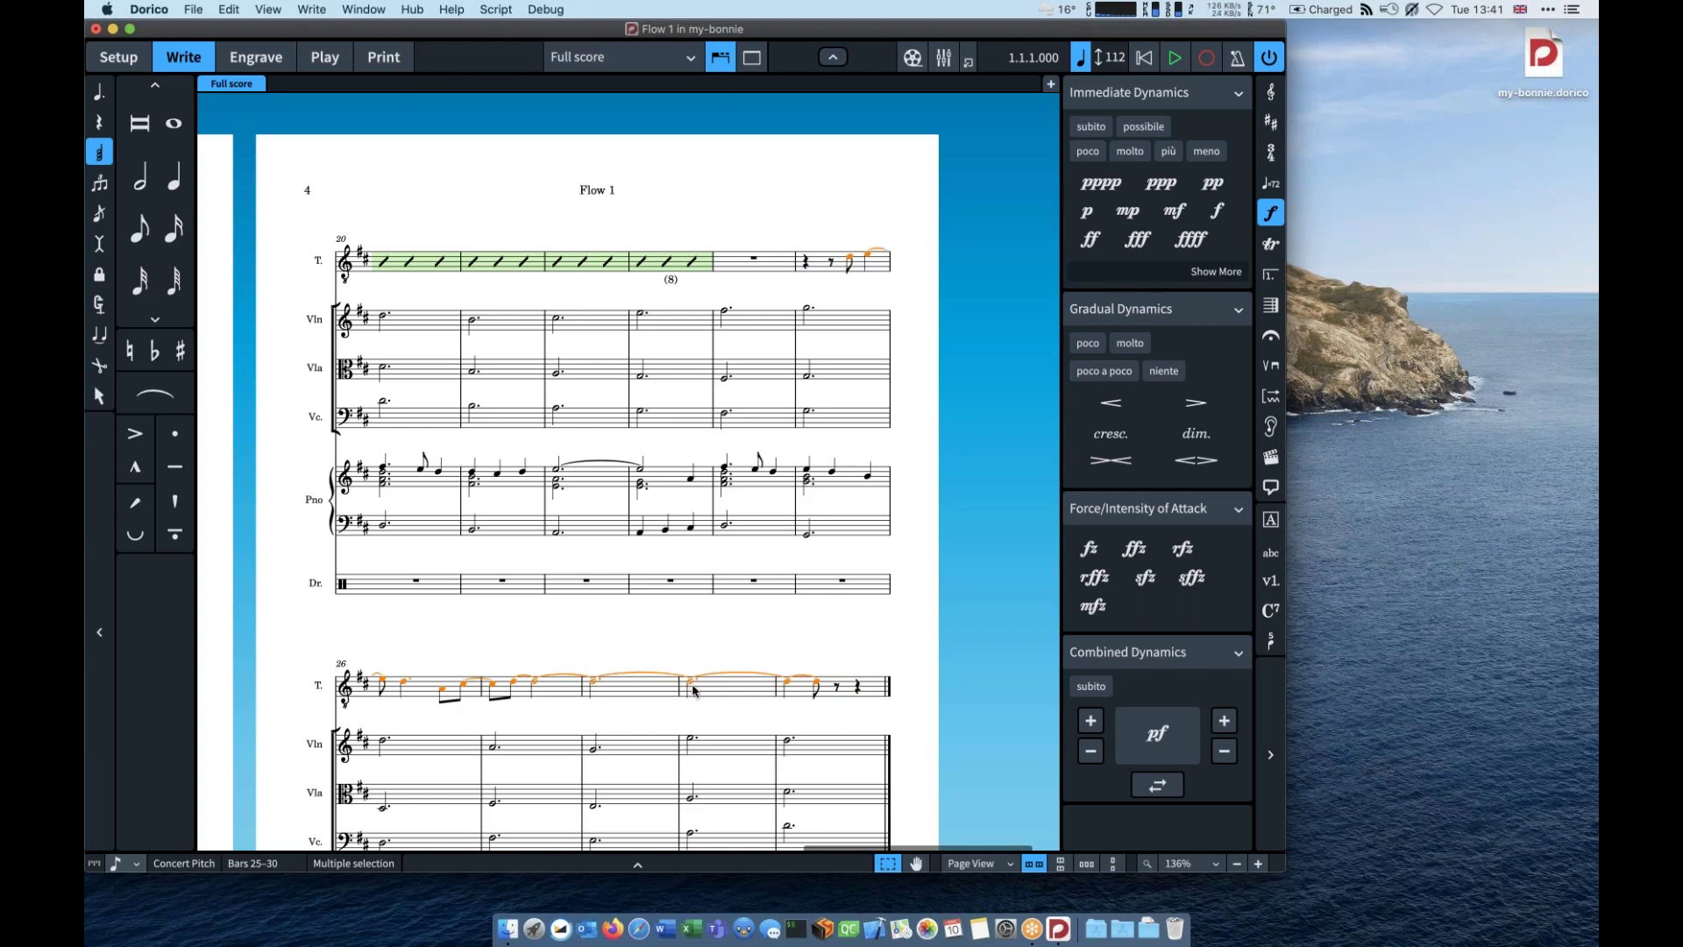
key("alt+Right")
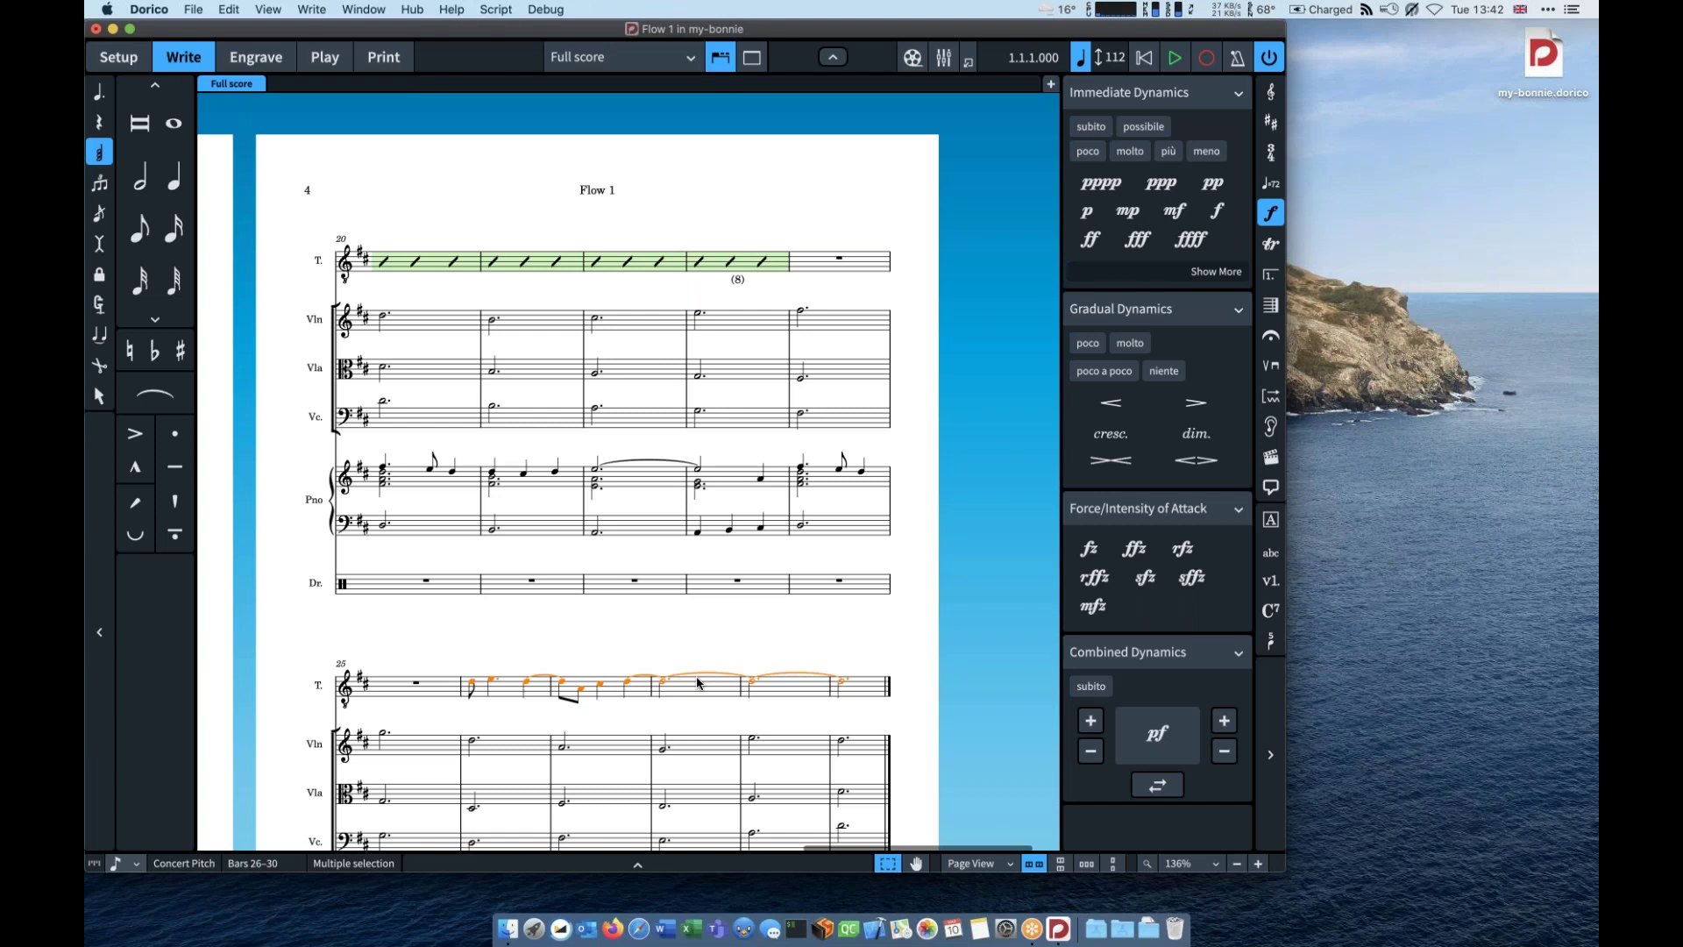
Step: Turn on Insert mode and shorten the selected Tenor notes until the short ones are eighth notes, undoing and repeating the last shortening
key("i")
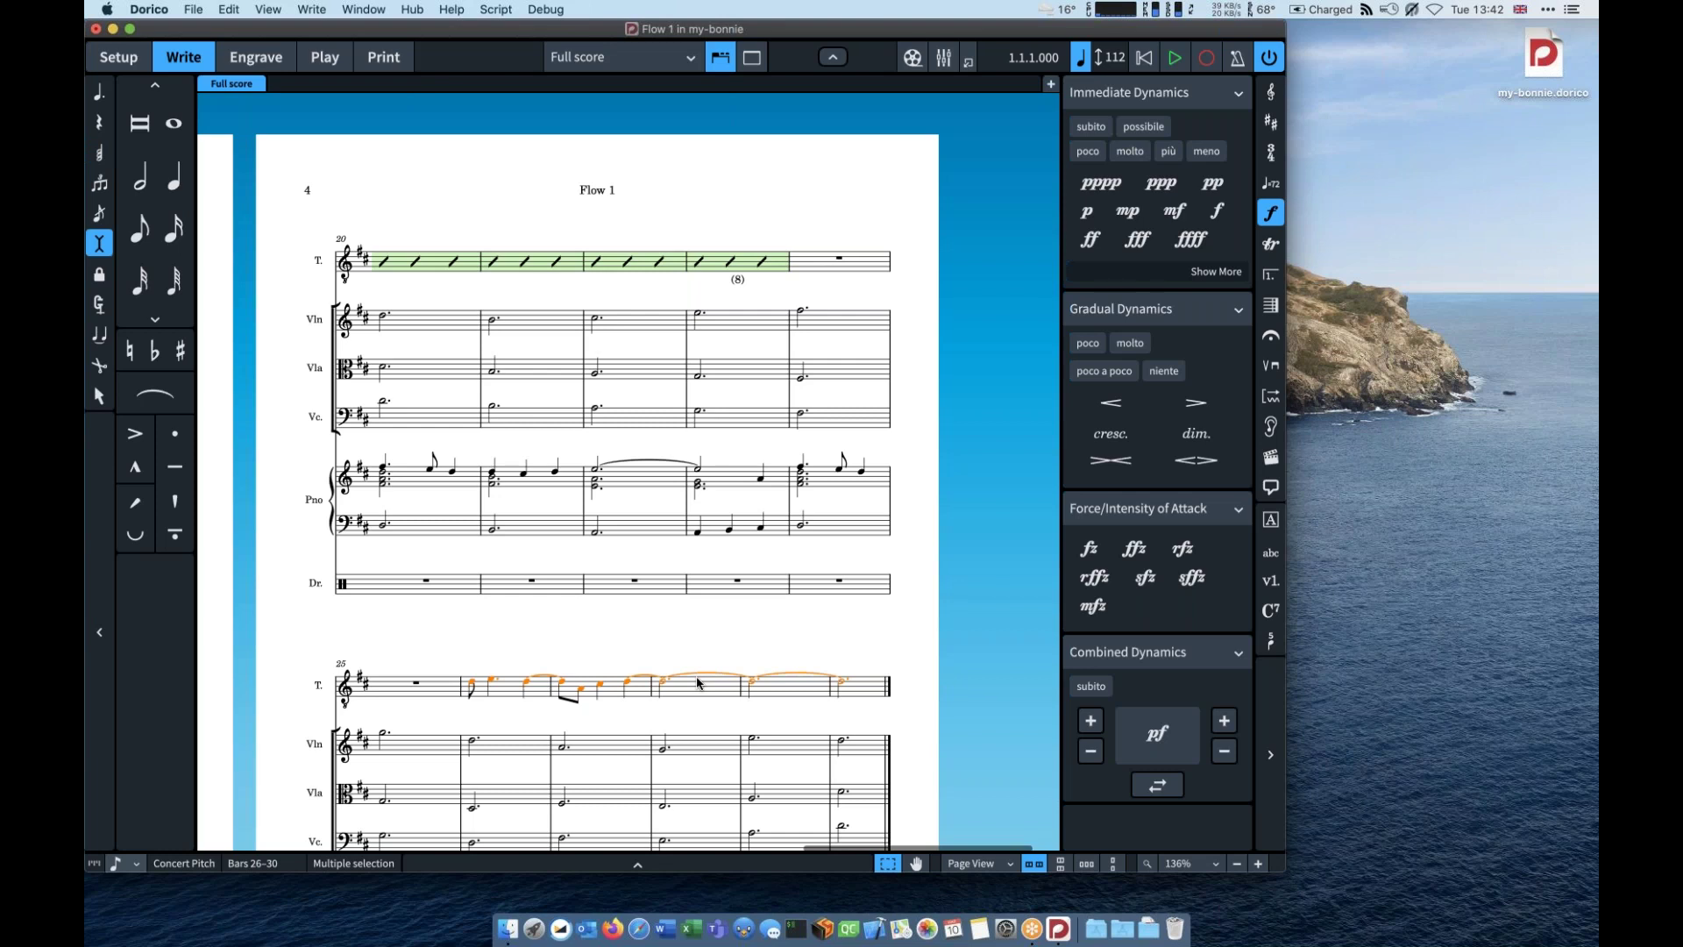
key("alt+shift+Left")
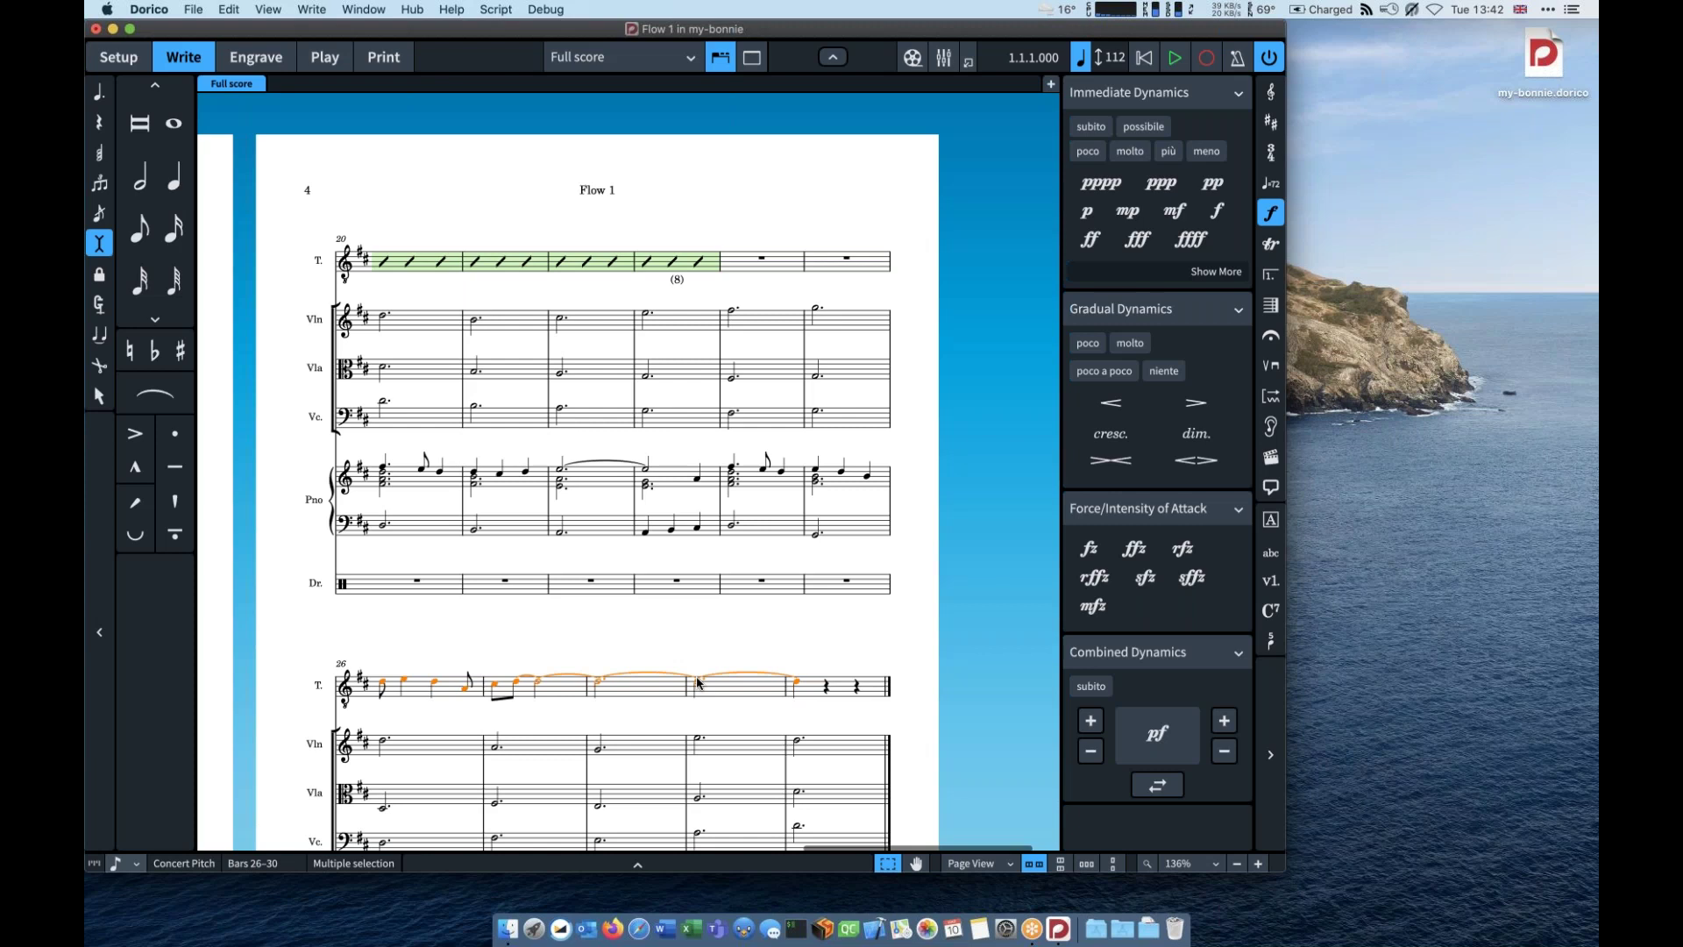
key("5")
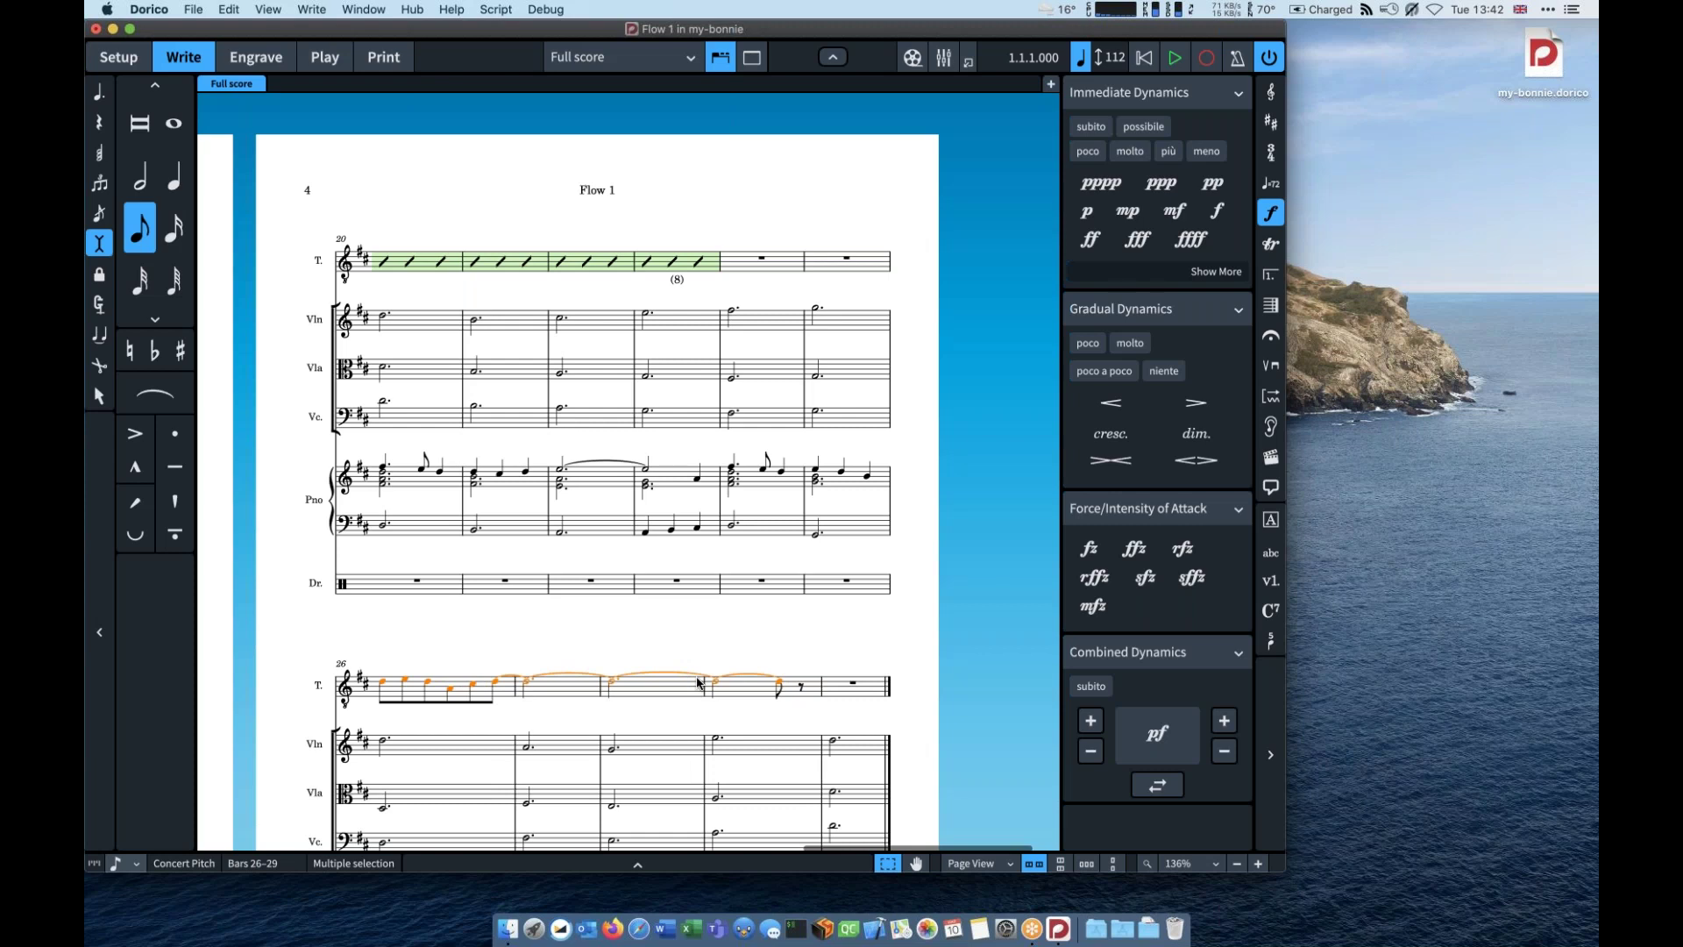
key("super+z")
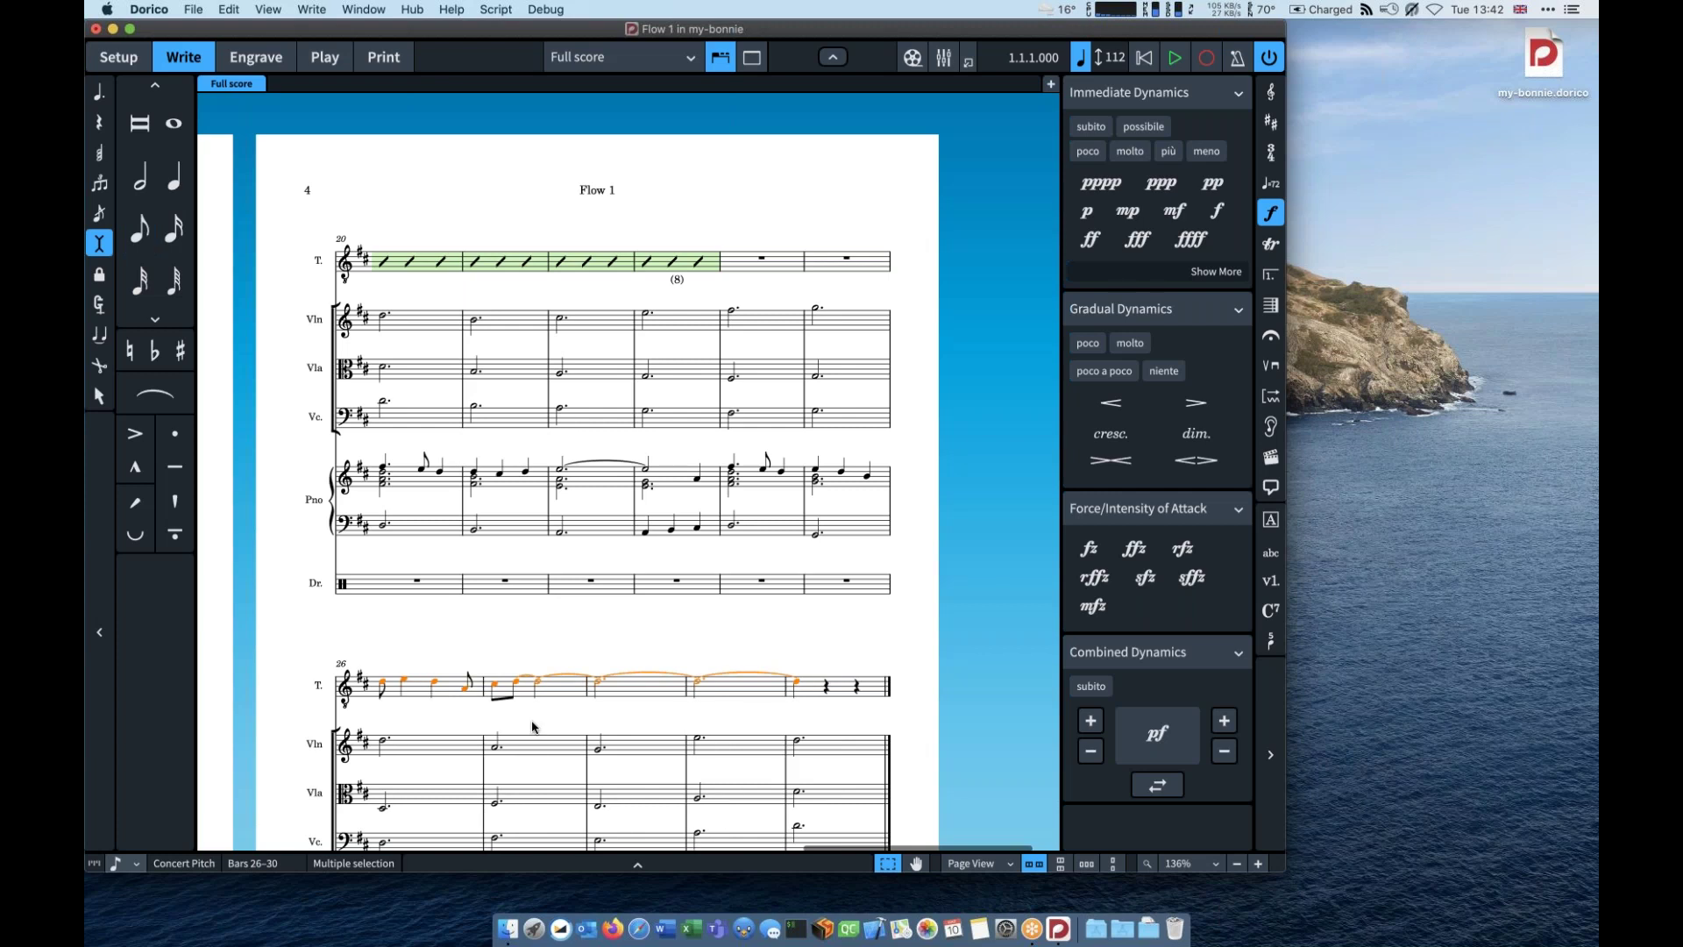
key("5")
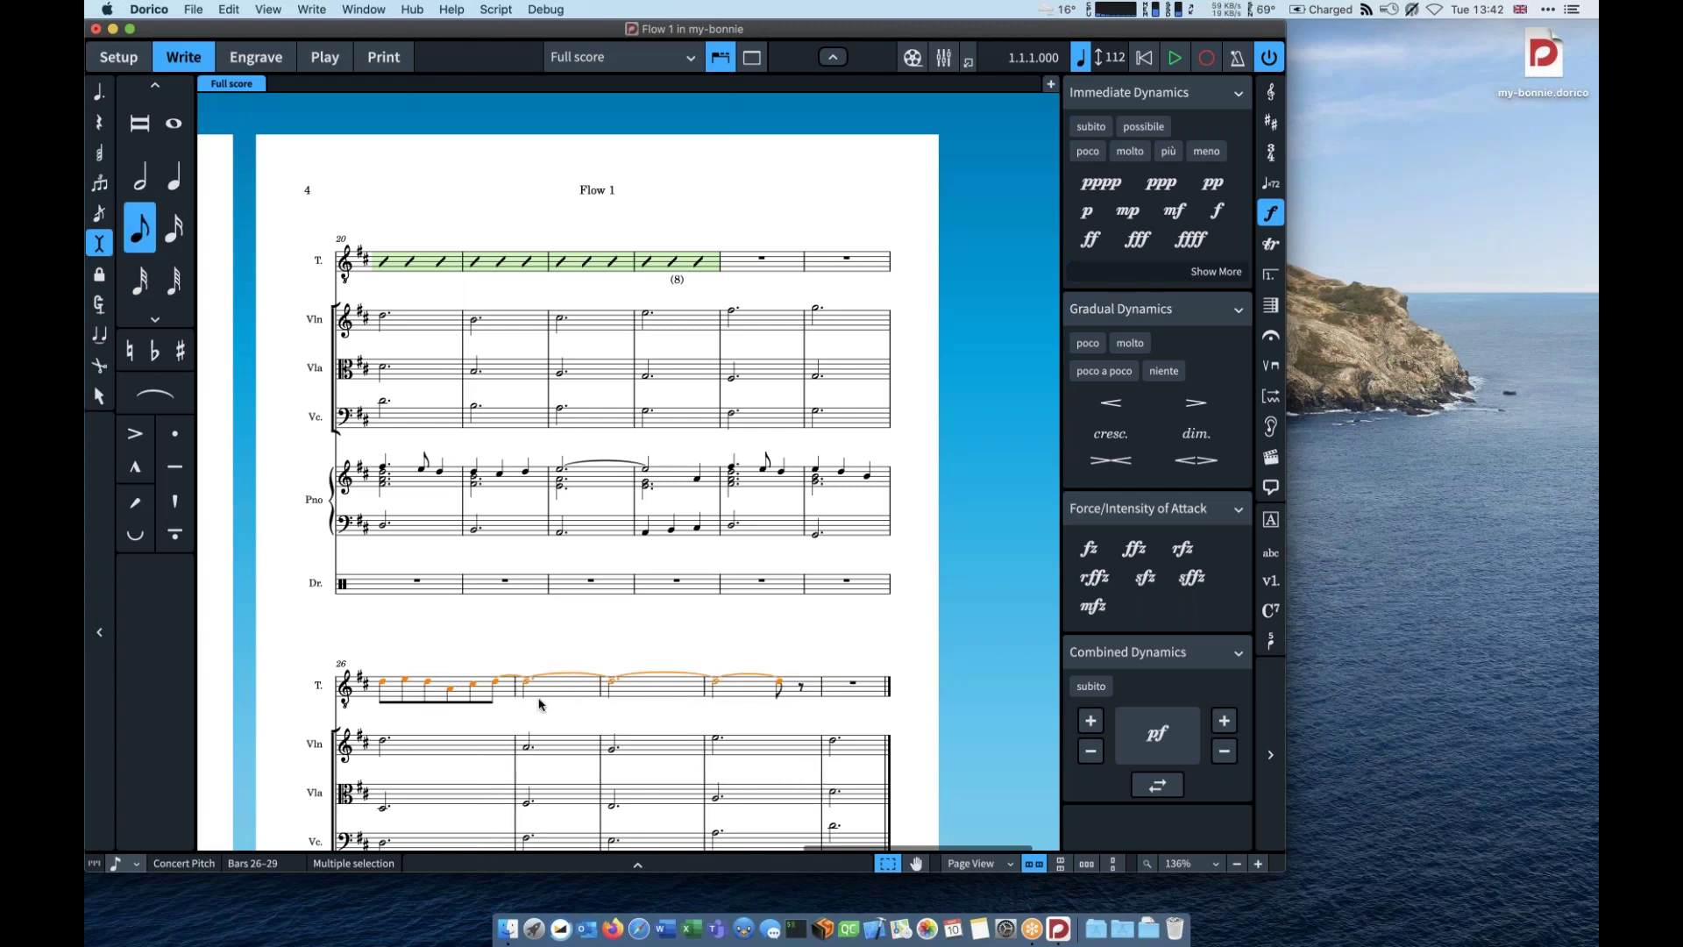
Step: Keeping Insert mode on, lengthen the short selected Tenor notes to dotted quarters and half notes, and finally reduce them to quarter notes
key("i")
key("6")
key("period")
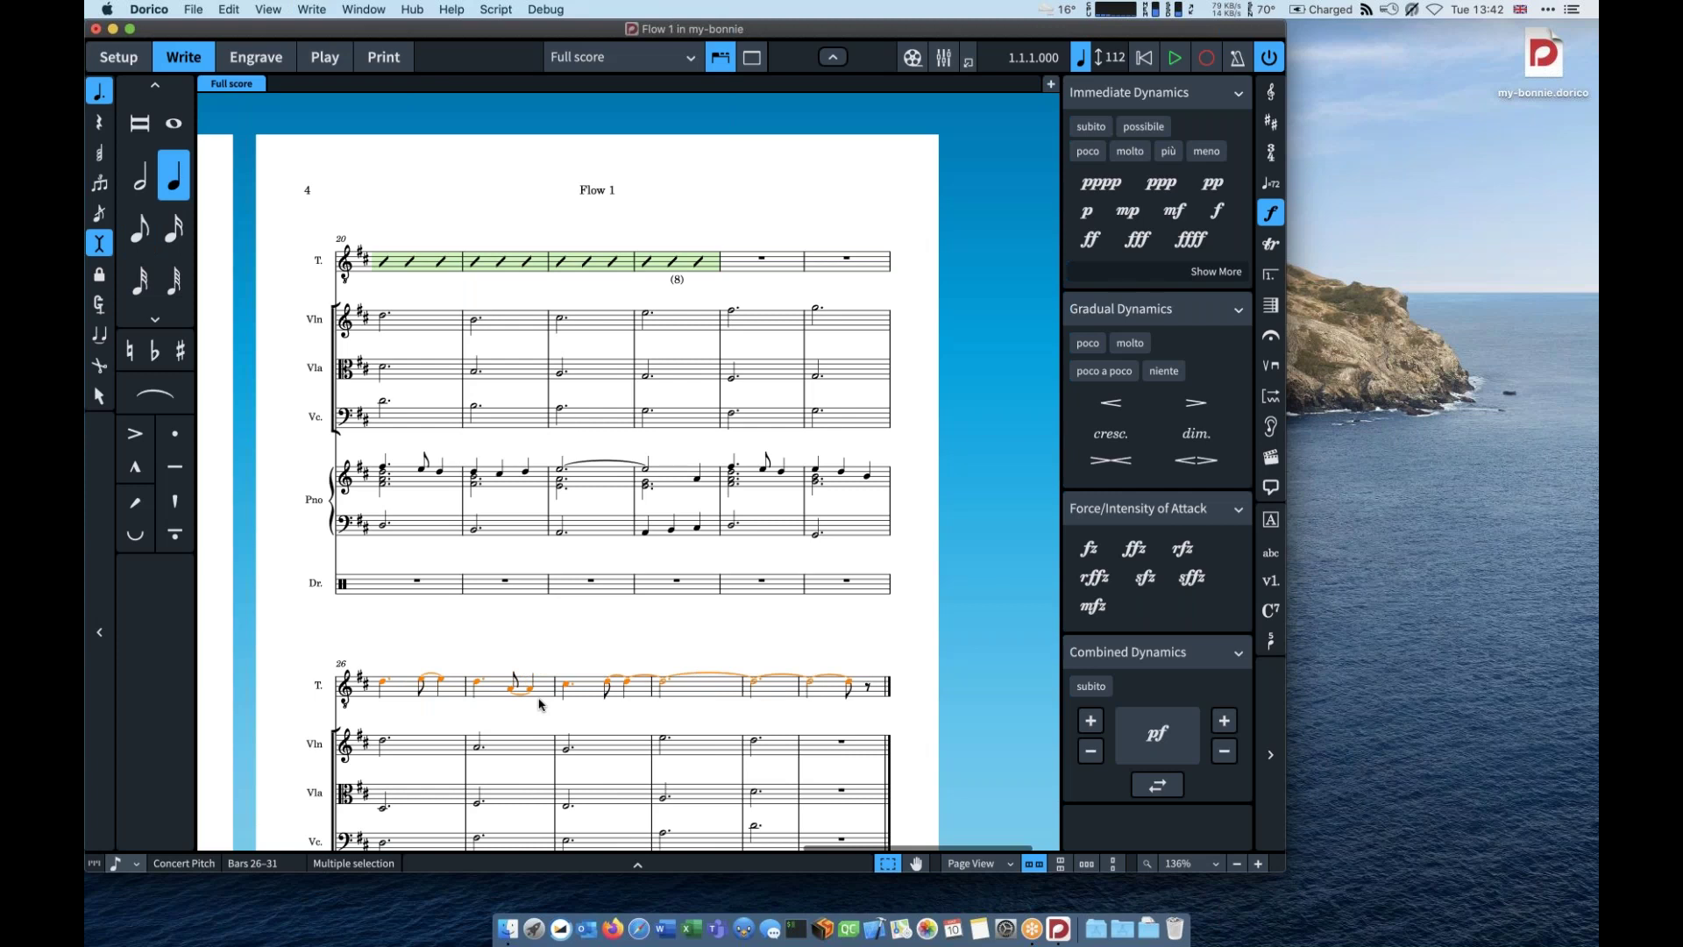
key("7")
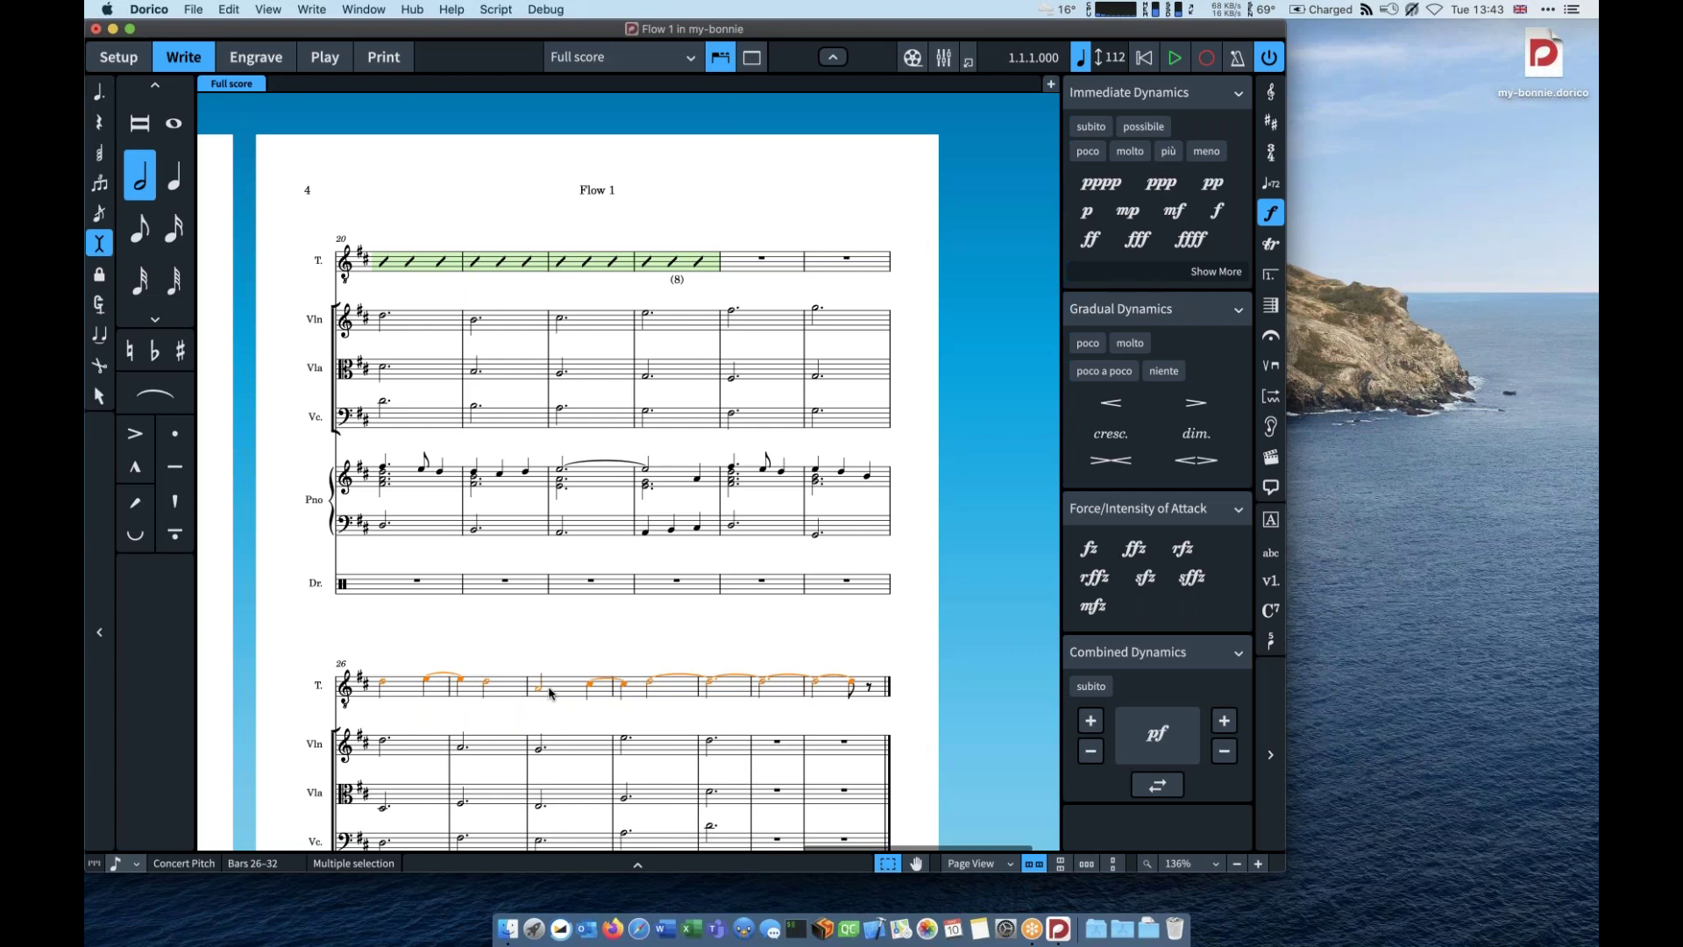
key("6")
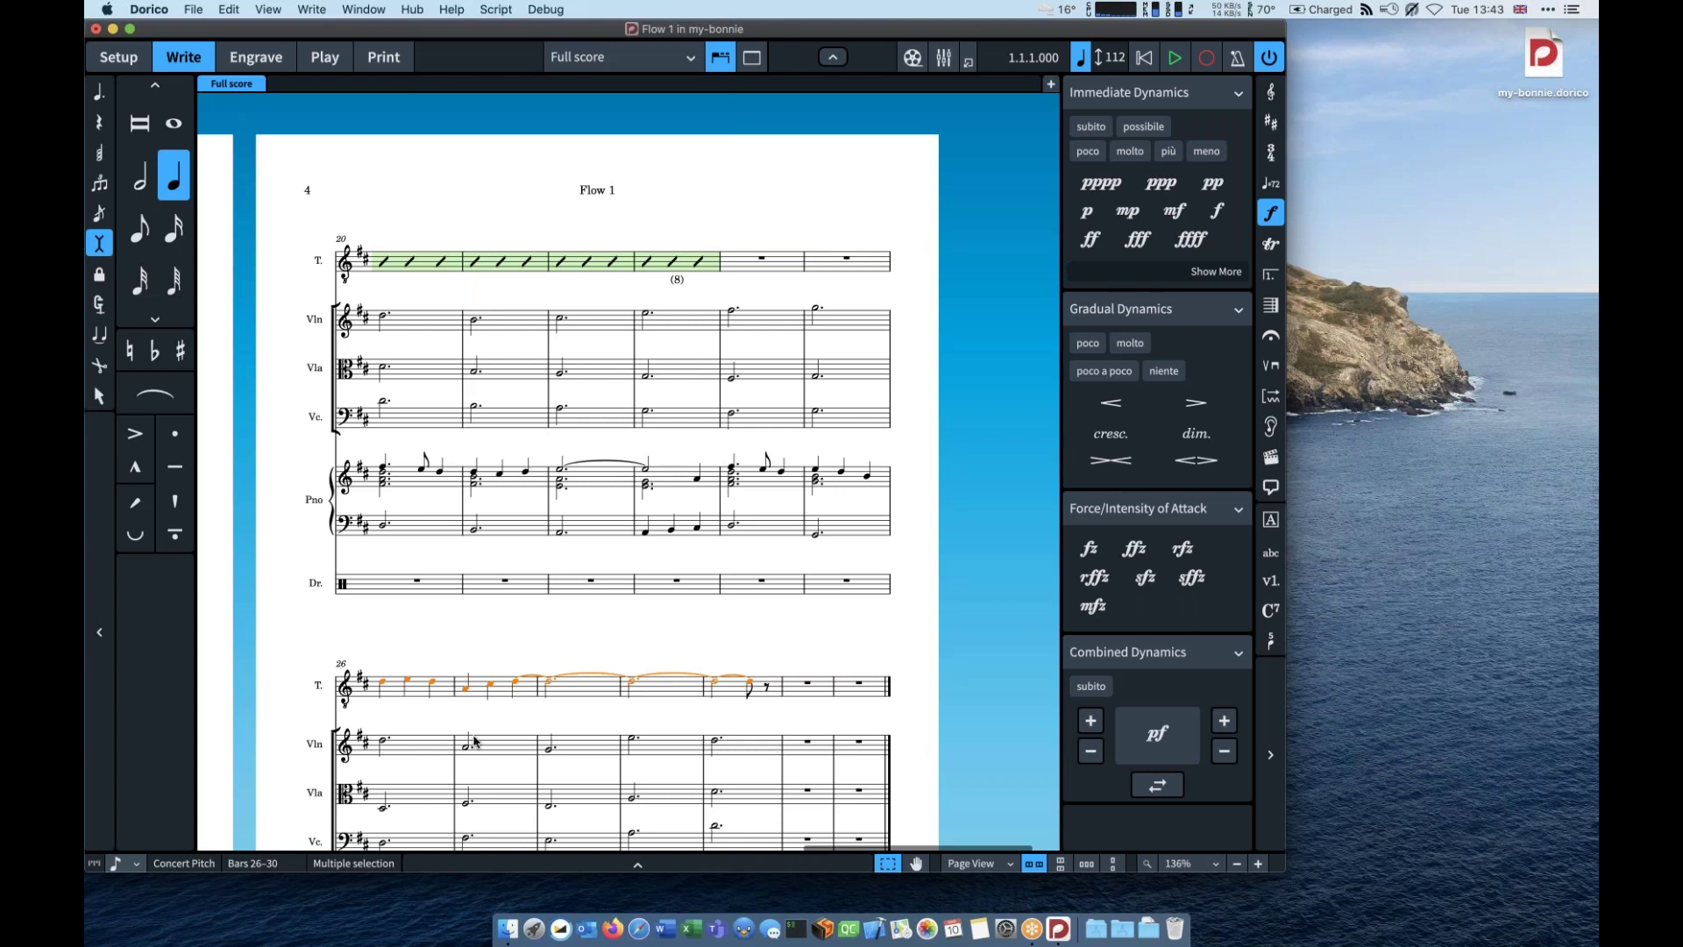
Step: Add a 3/4 time signature at the start of bar 26, at the first Tenor note
left_click(384, 684)
key("shift+m")
type("6/")
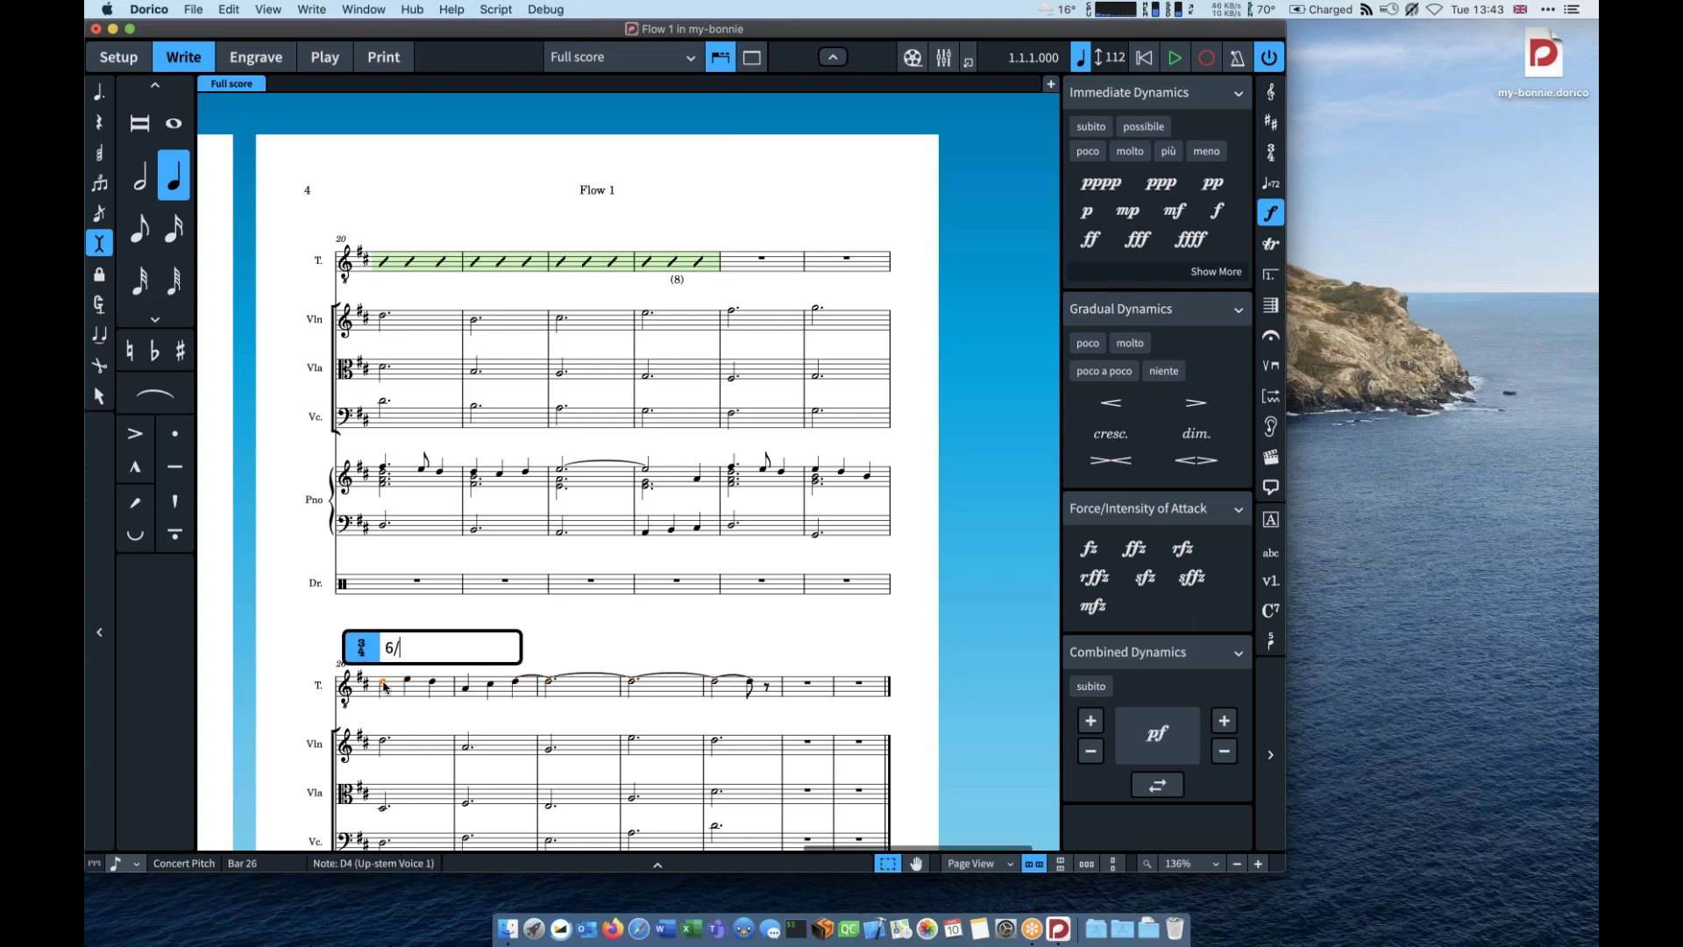
type("8")
key("Return")
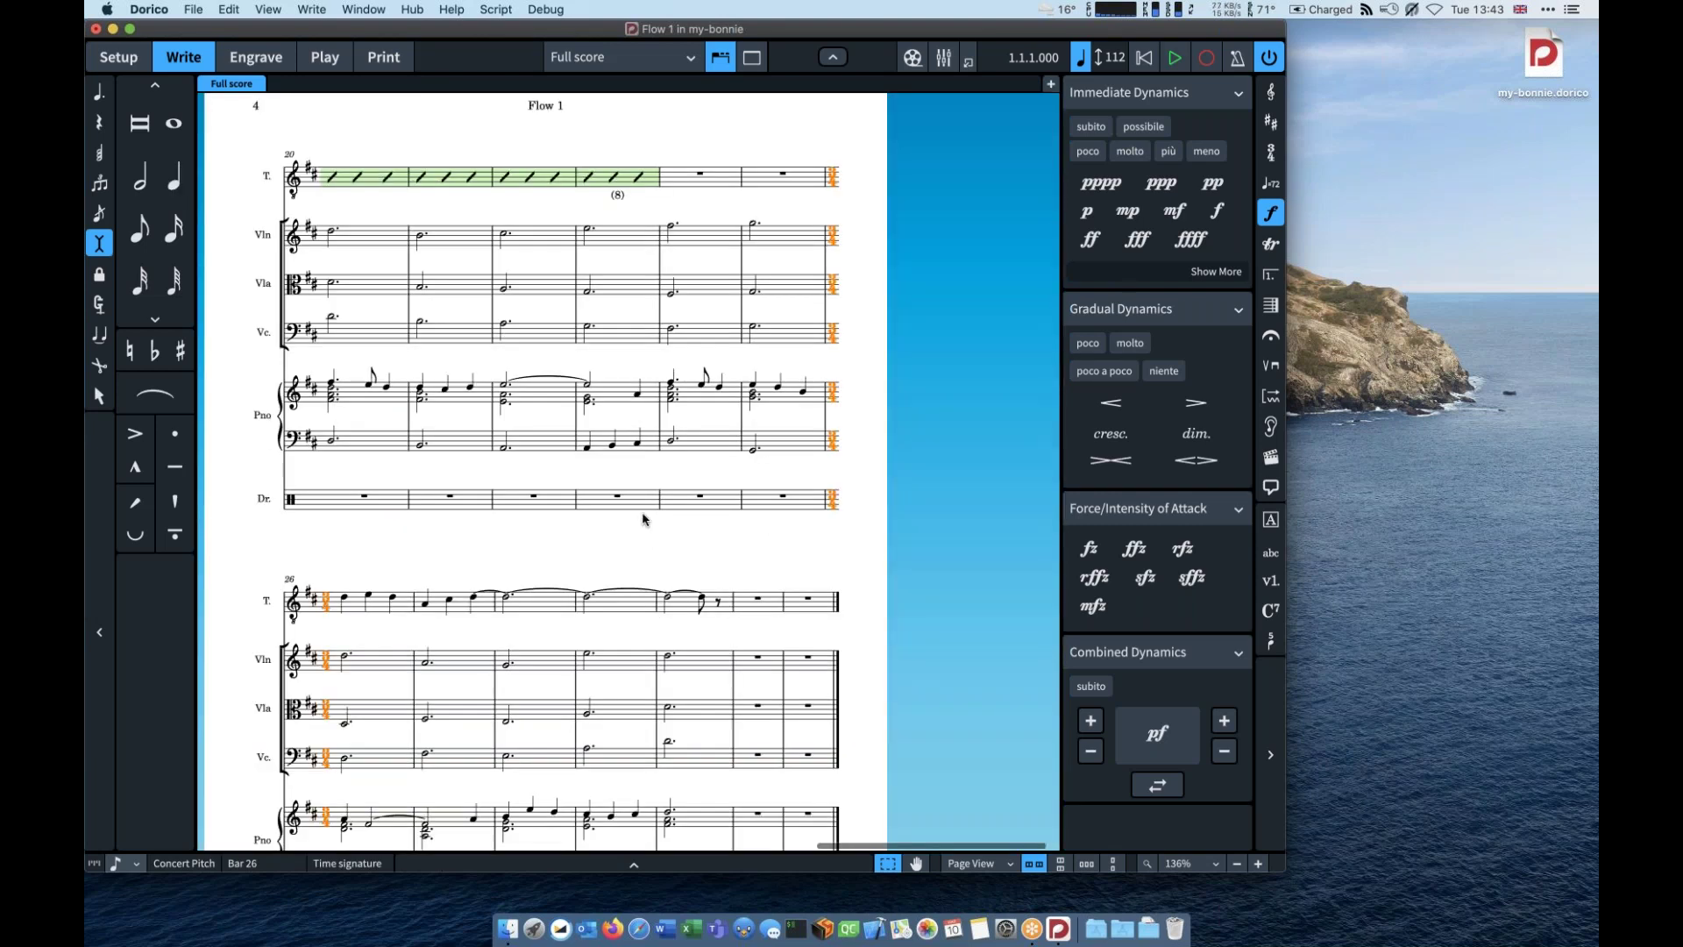
Step: Enter the notes A B C D E D C as 3:2 eighth-note triplets in the Tenor staff from bar 31
left_click(757, 602)
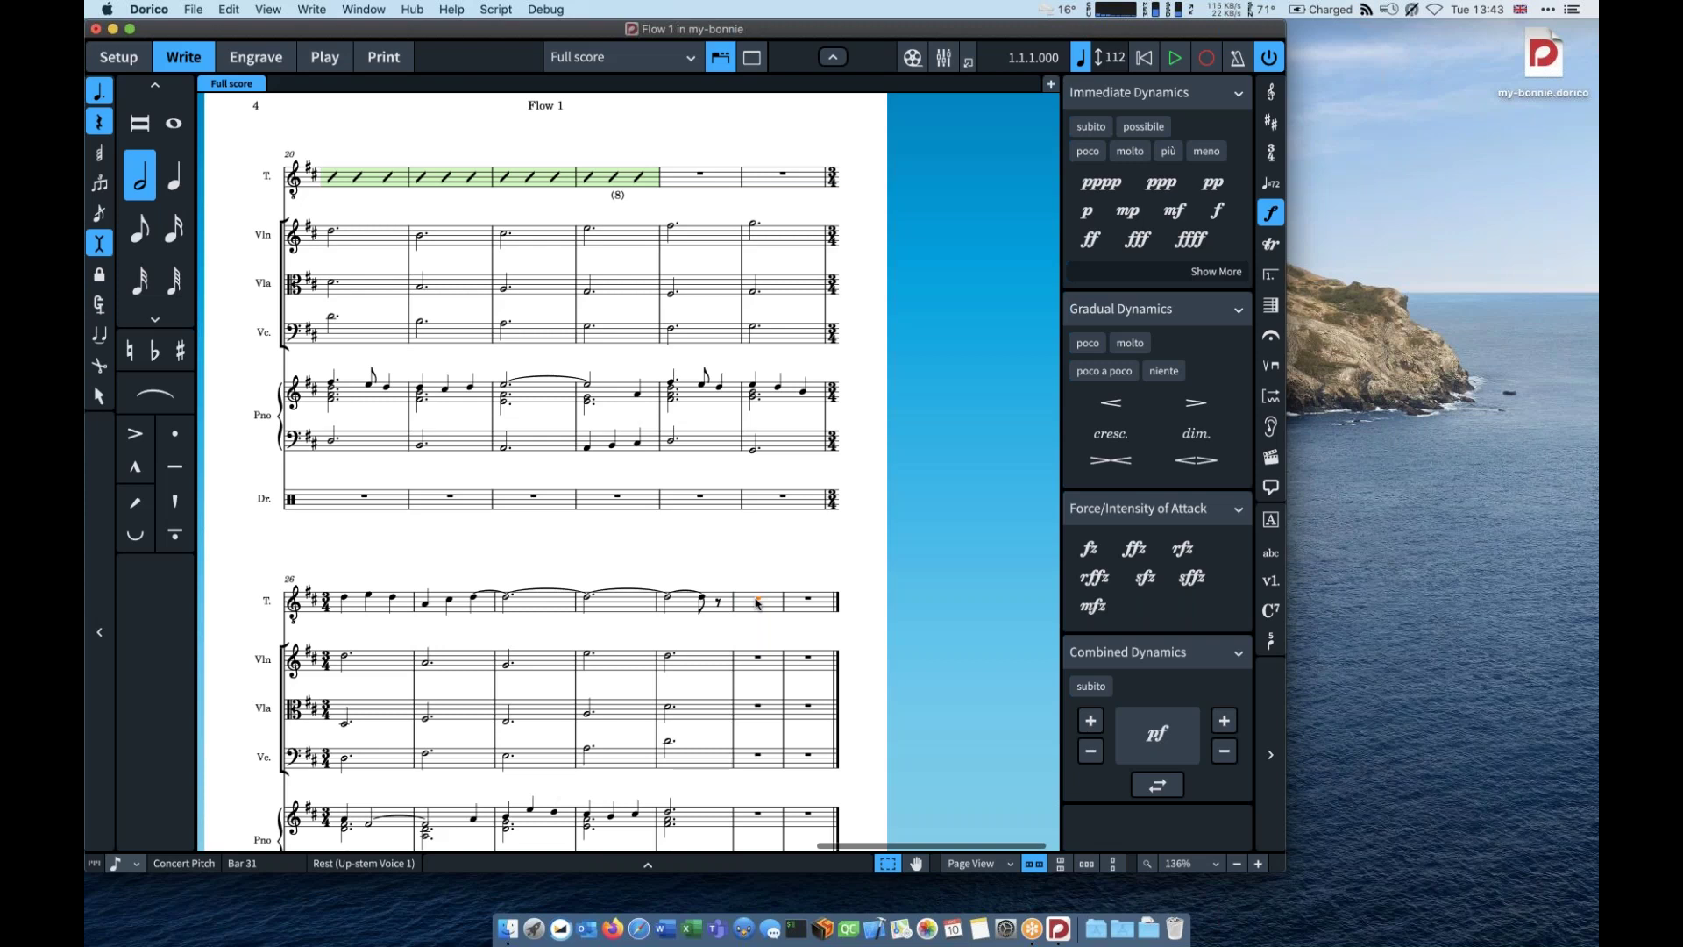
key("shift+n")
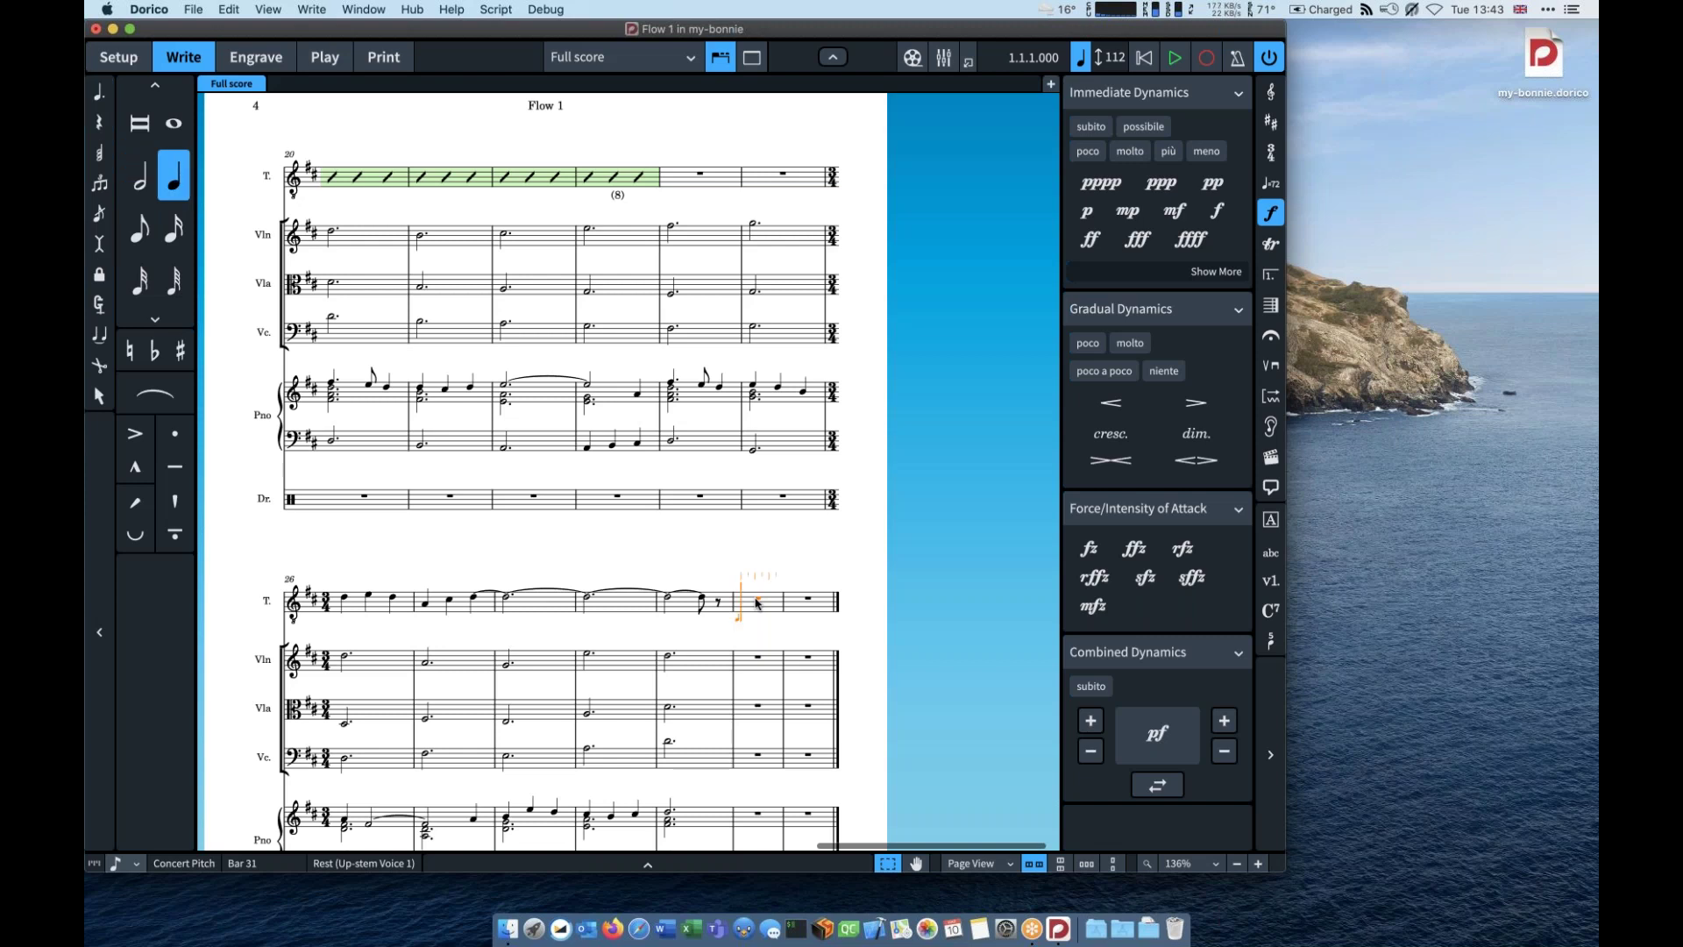
left_click(154, 237)
key("semicolon")
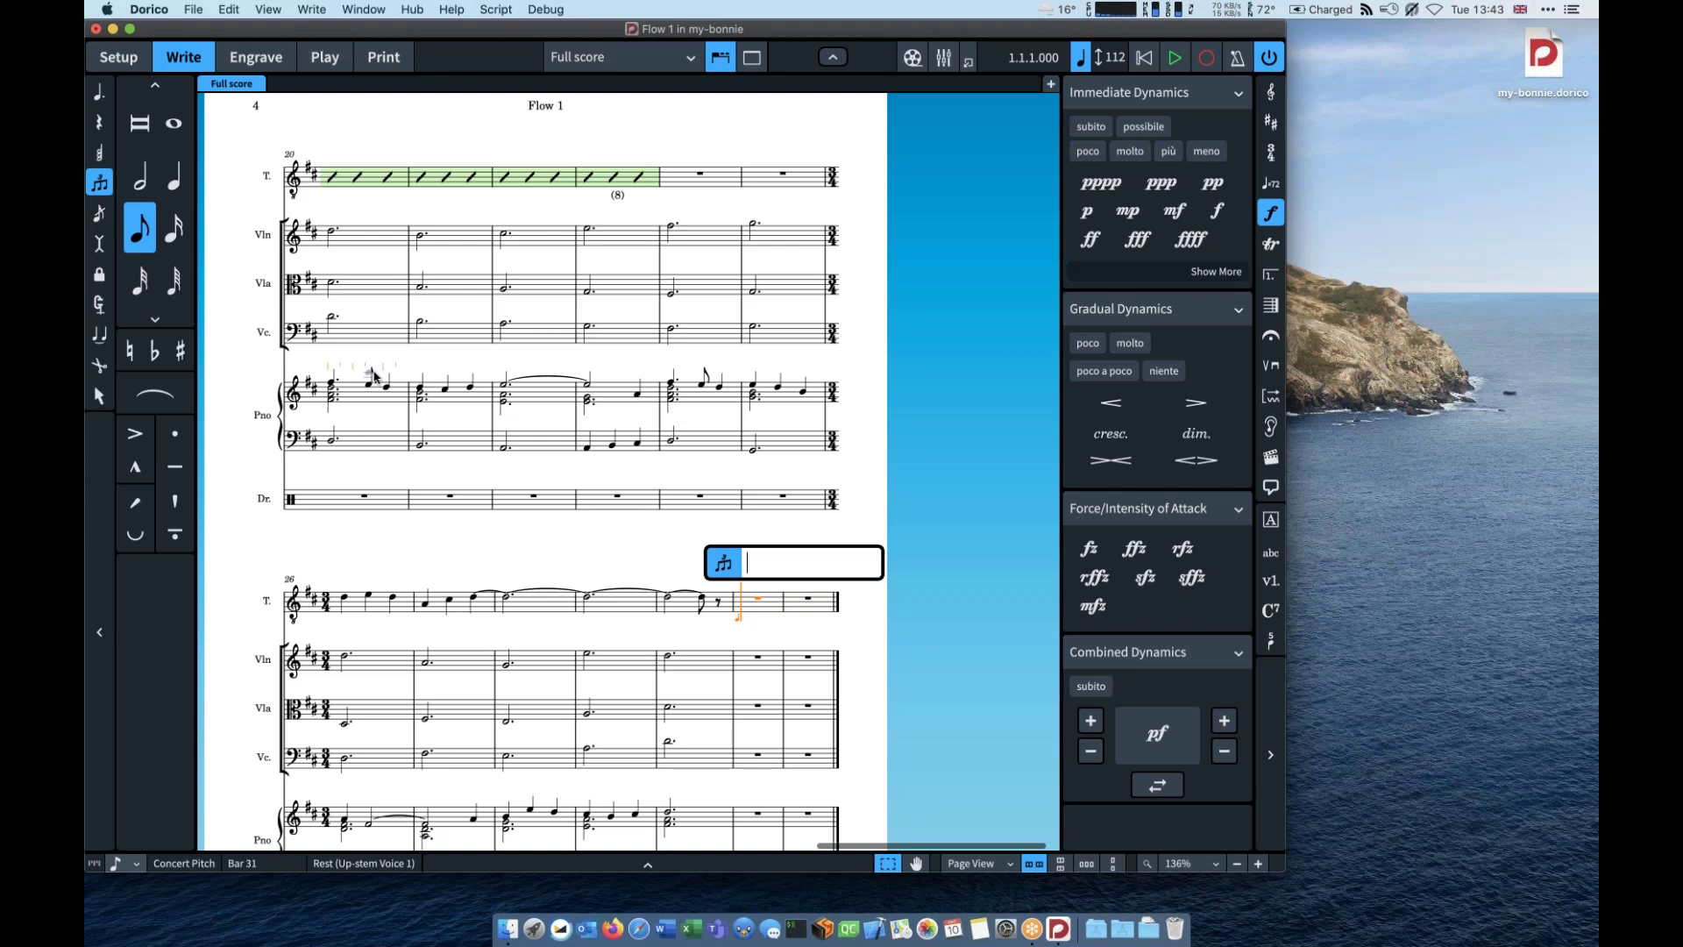
type("3:2")
key("Return")
key("a")
key("b")
key("c")
key("d")
key("e")
key("d")
key("c")
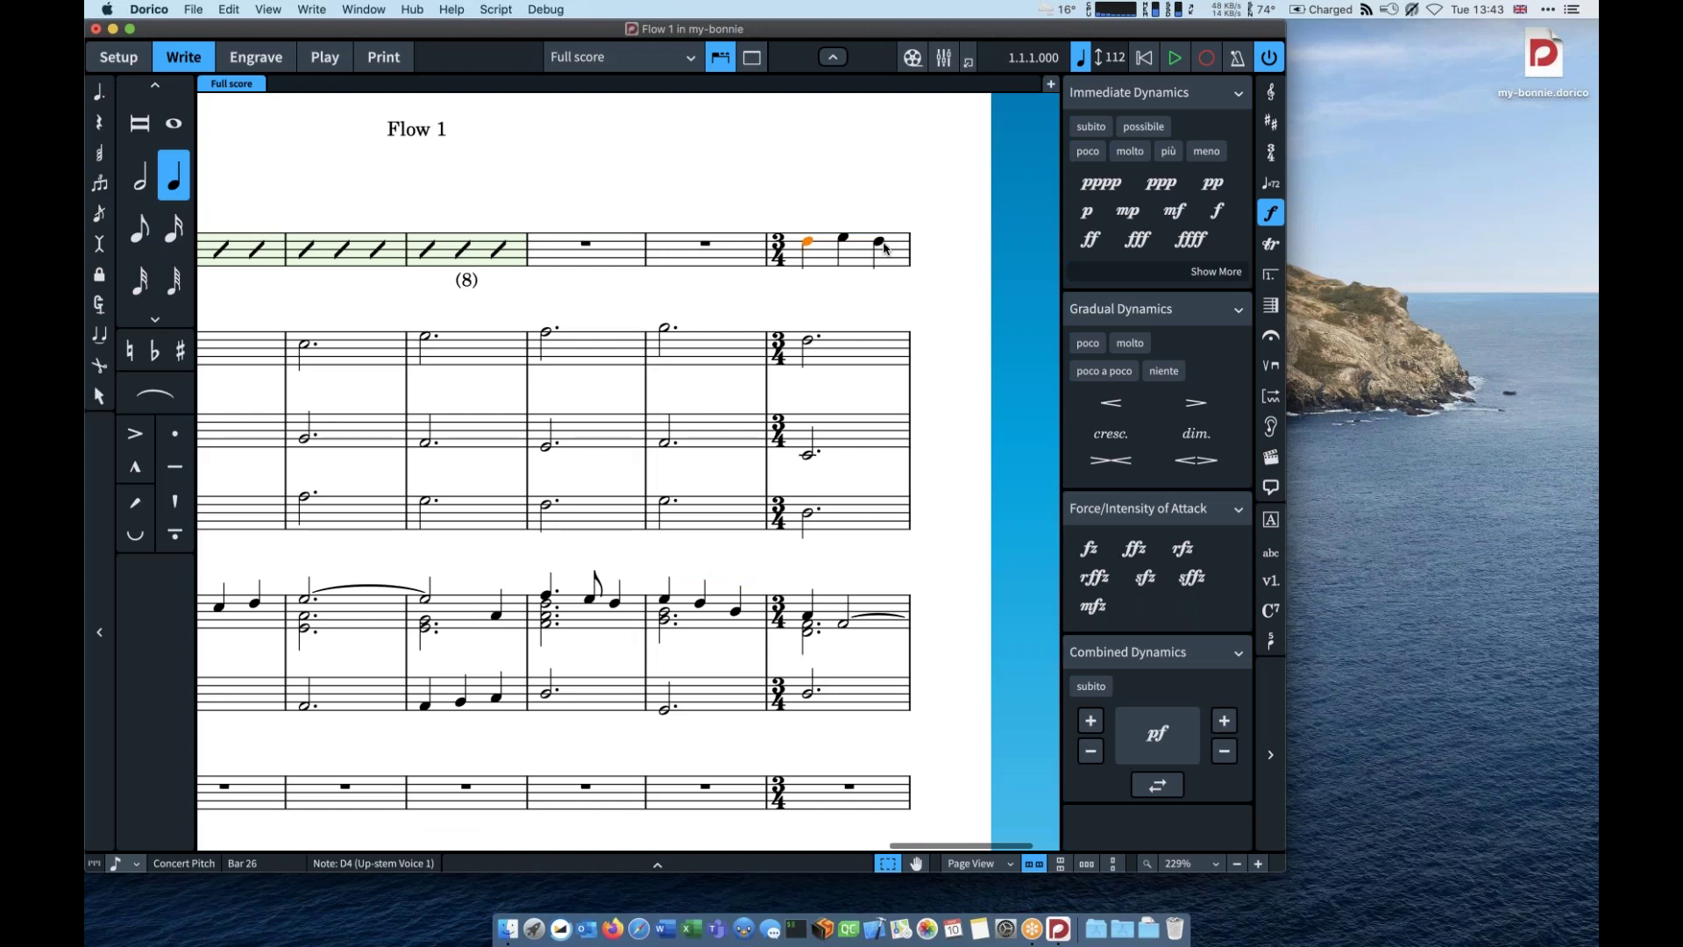
Step: Try turning the three Tenor quarter notes in bar 26 into a 3:2 triplet and undo it
left_click(879, 242, "shift")
key("semicolon")
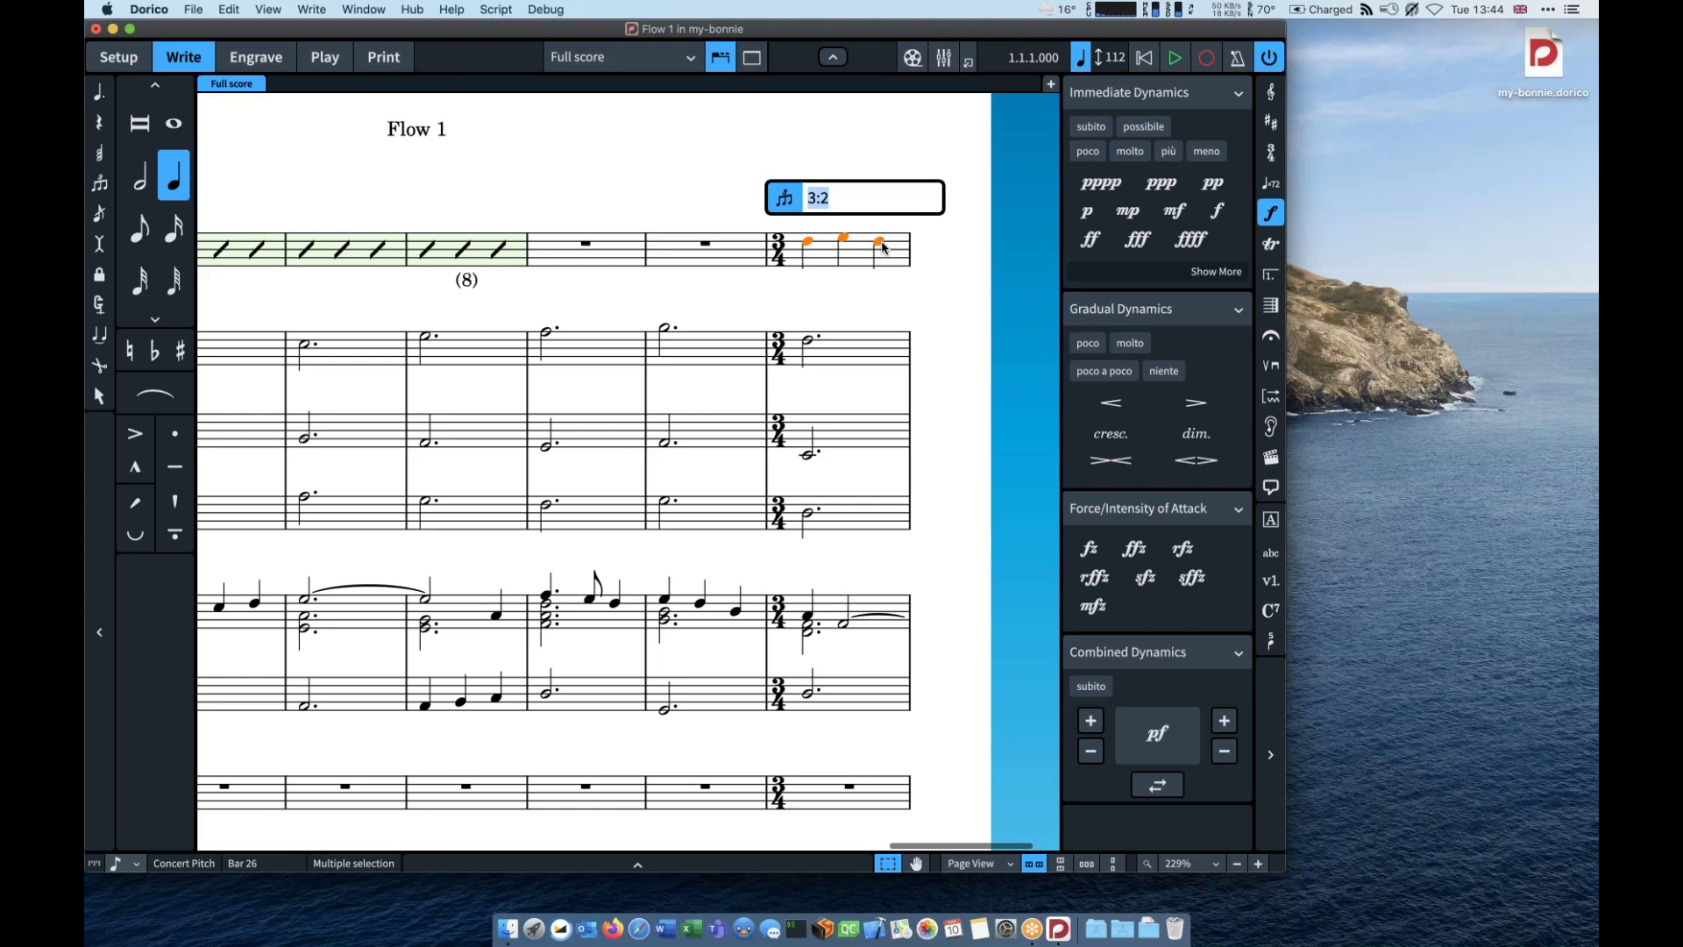
key("Return")
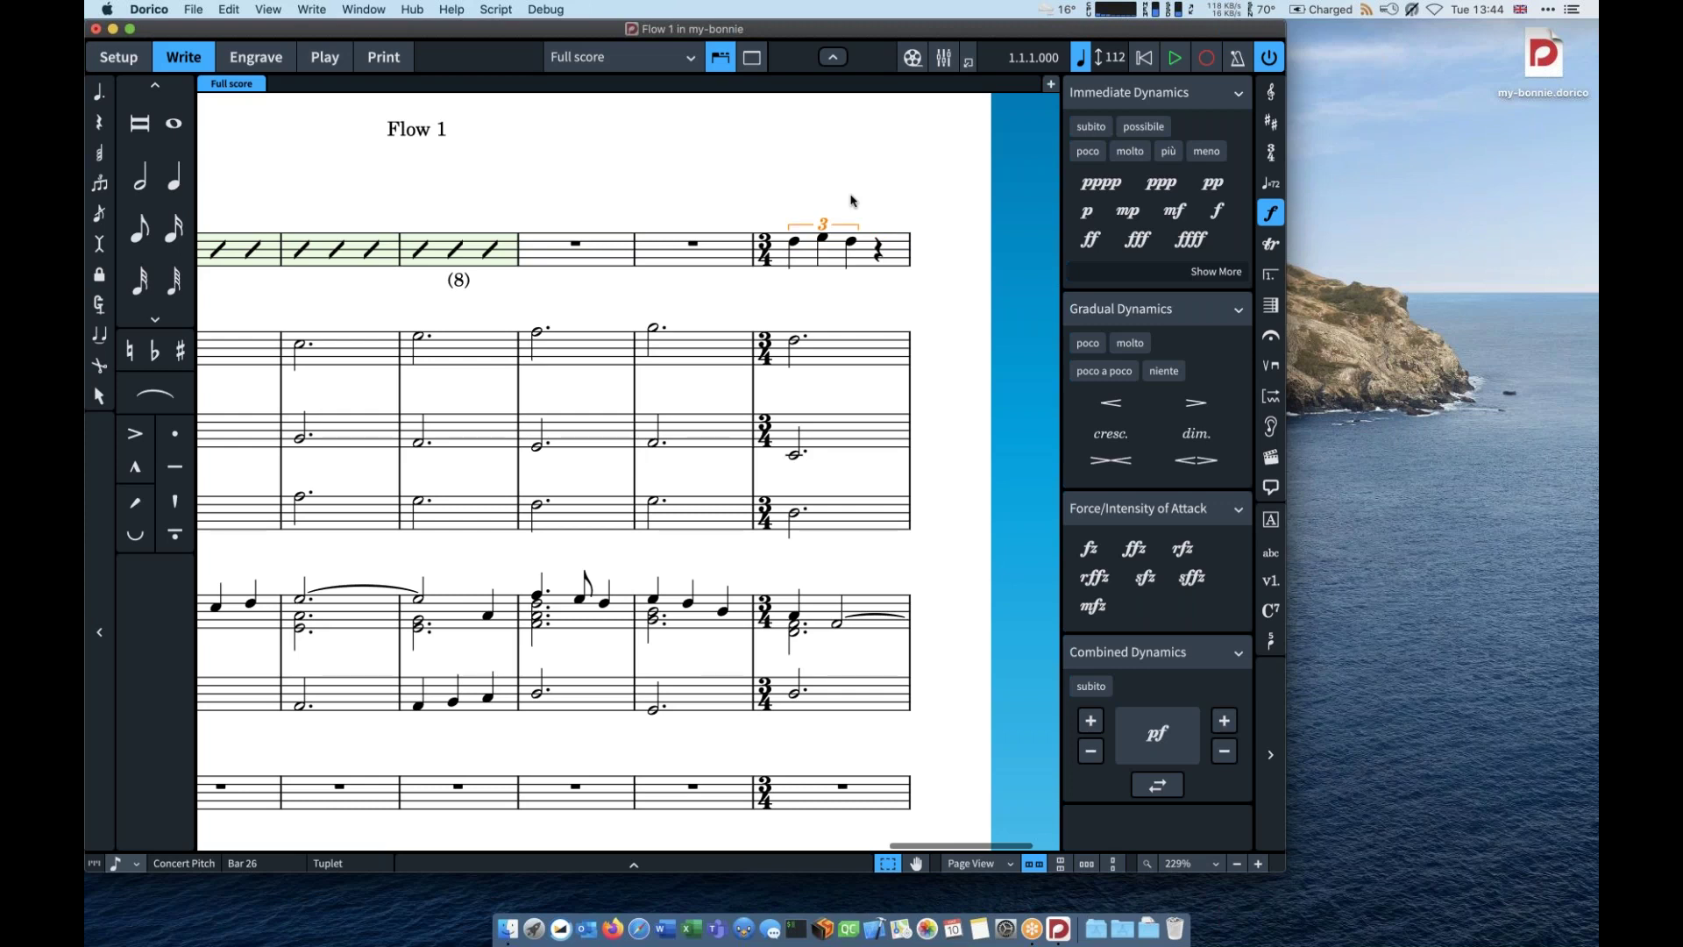
key("super+z")
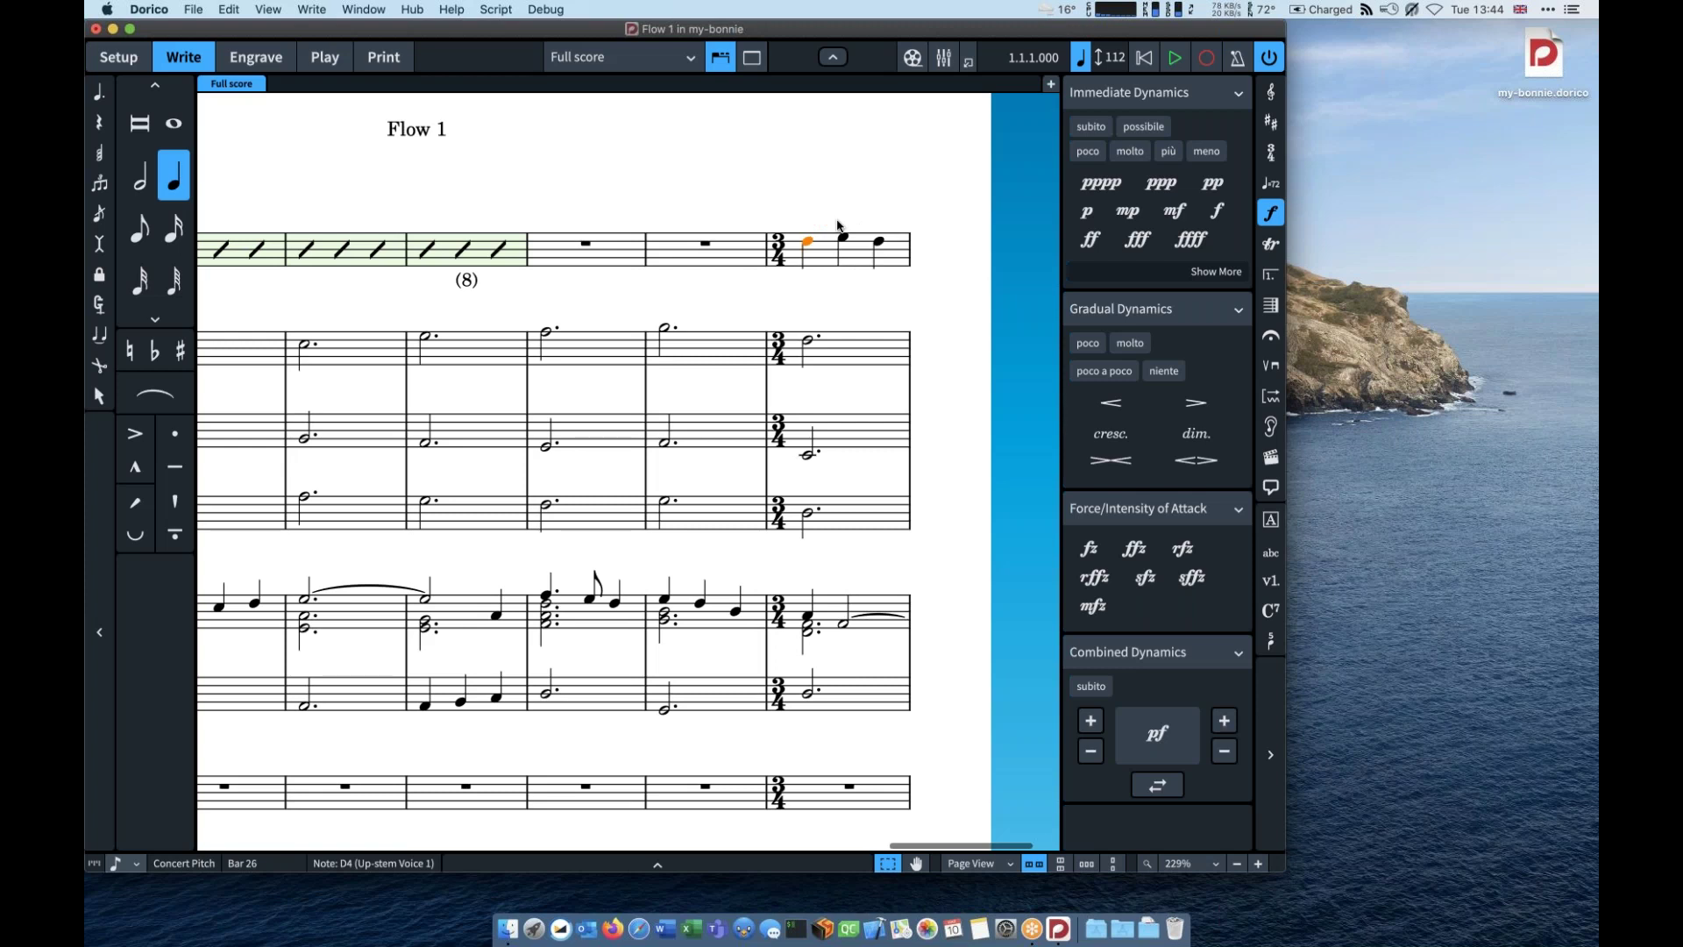
Step: With Insert mode on, make the three Tenor quarter notes in bar 26 a triplet, check the following bars, and remove the triplet
left_click(881, 247, "shift")
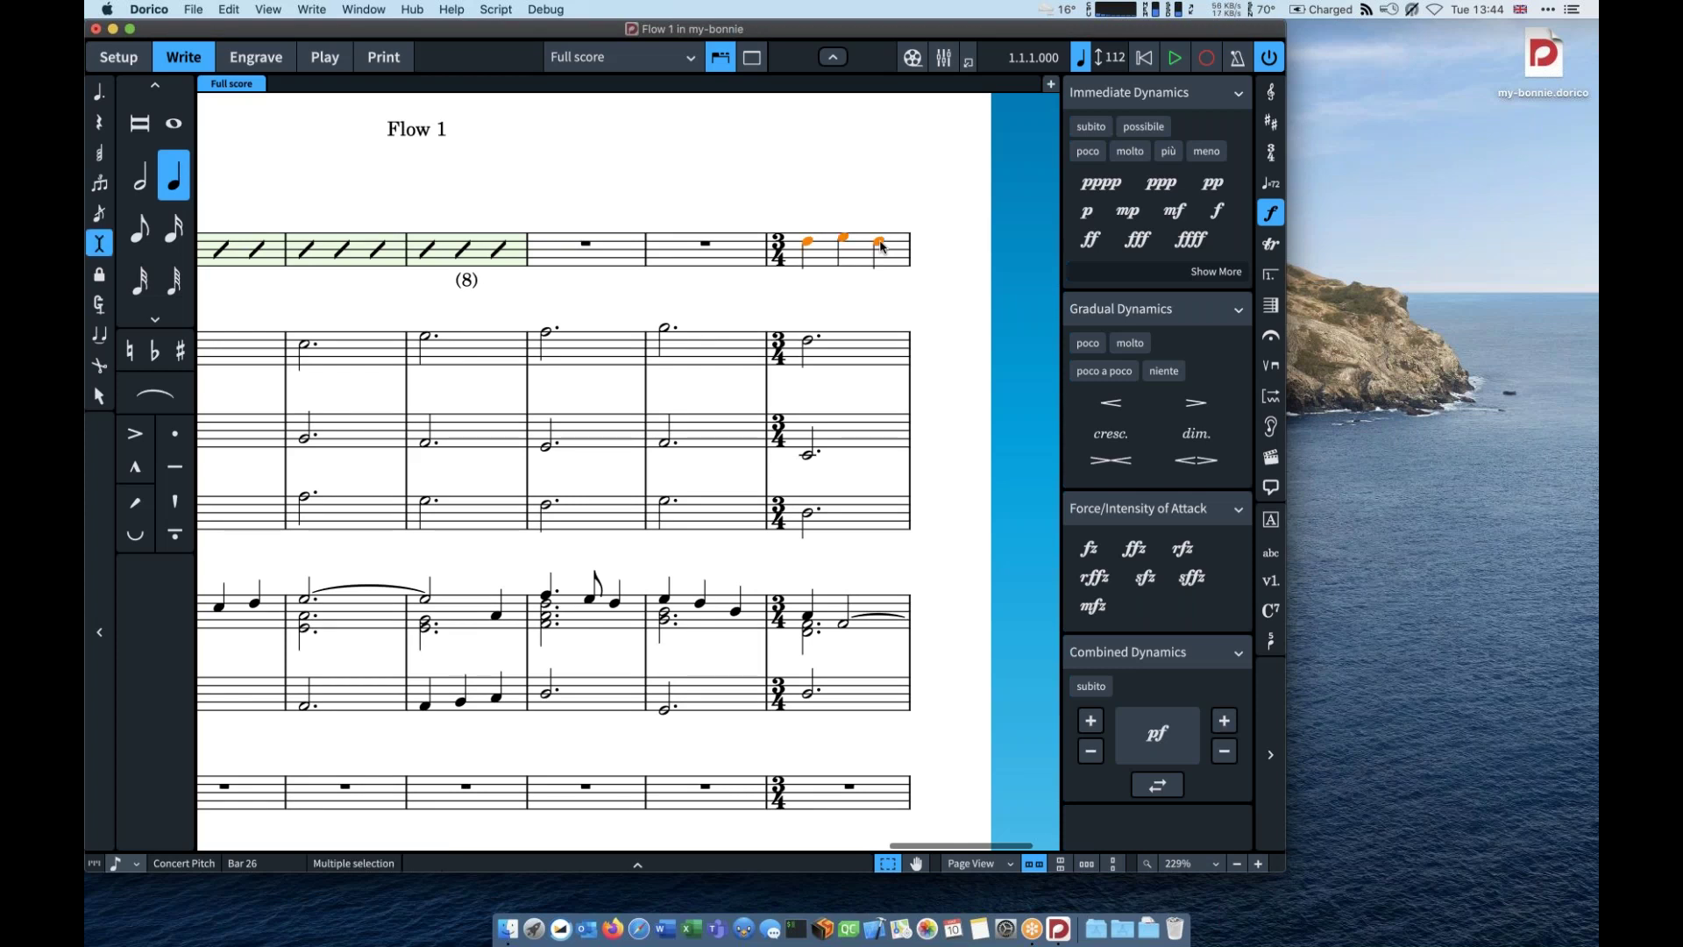
key("semicolon")
type("3")
key("Return")
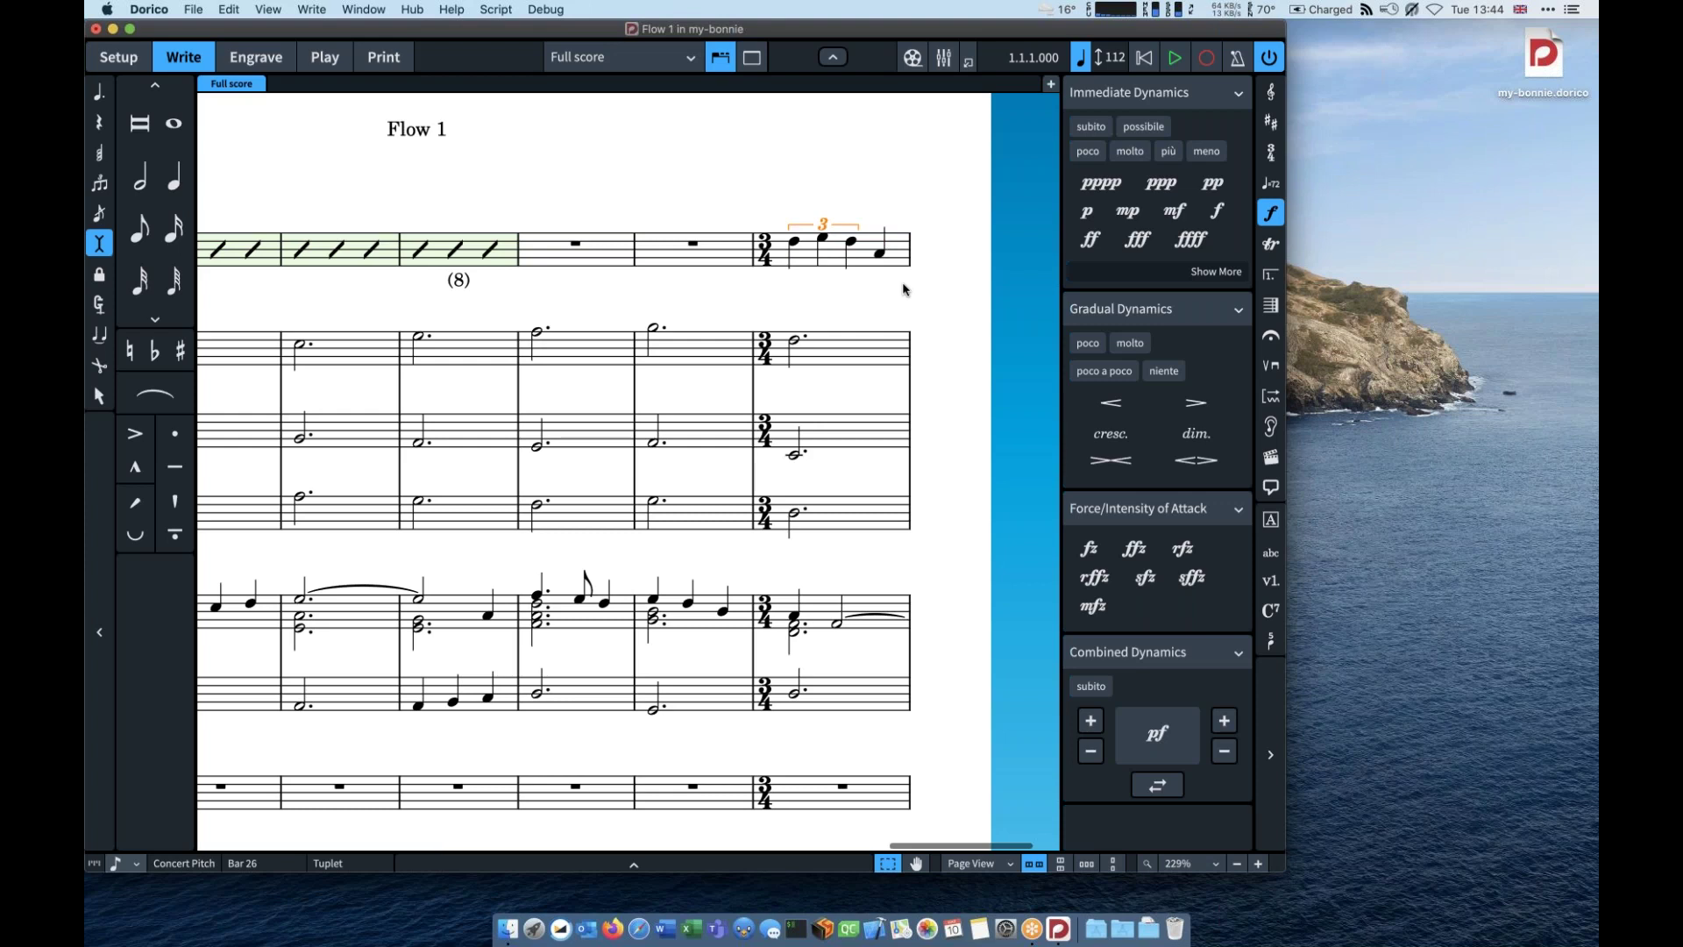
scroll(903, 289, "down", 3)
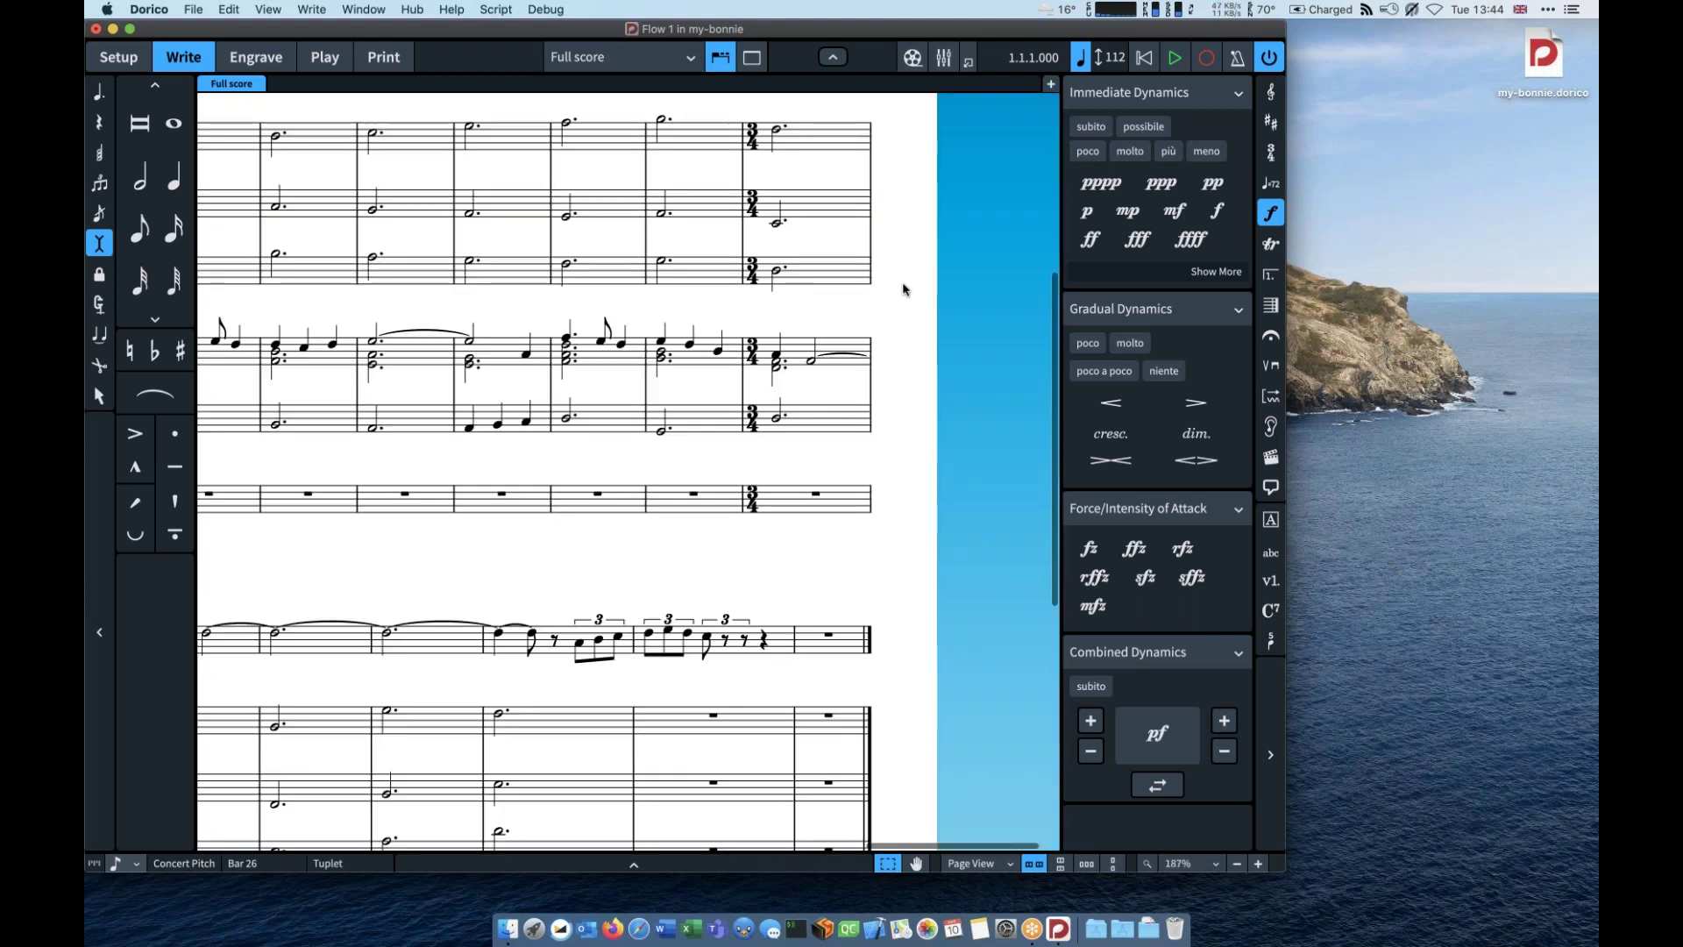
scroll(903, 289, "left", 2)
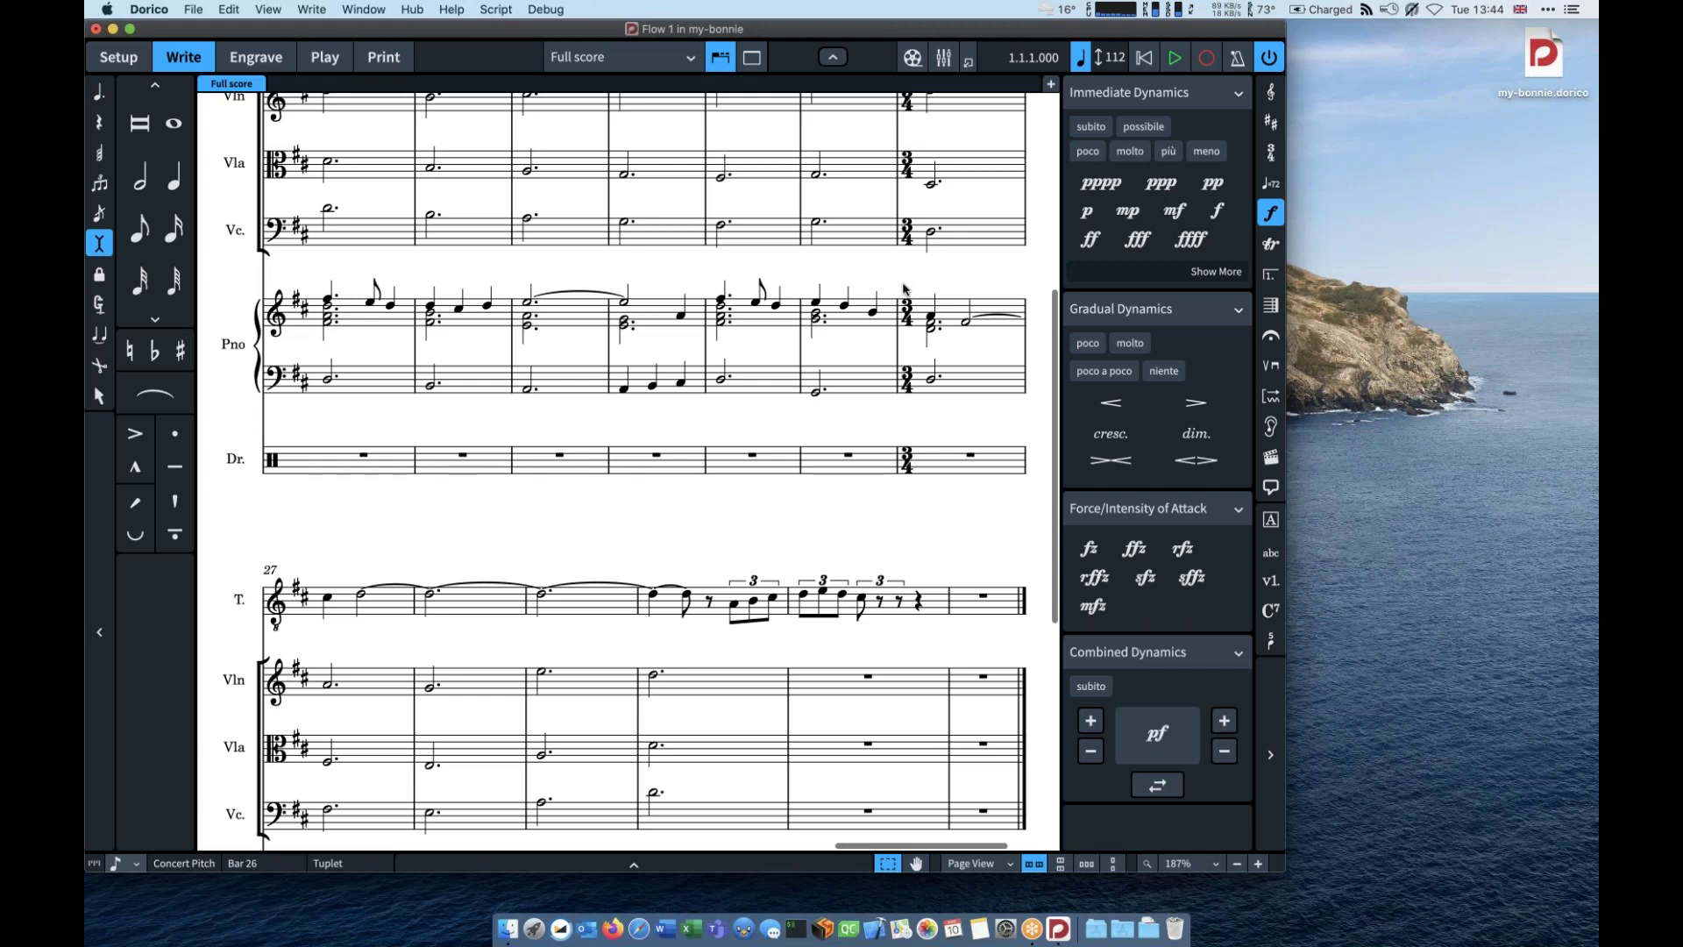
scroll(905, 290, "up", 5)
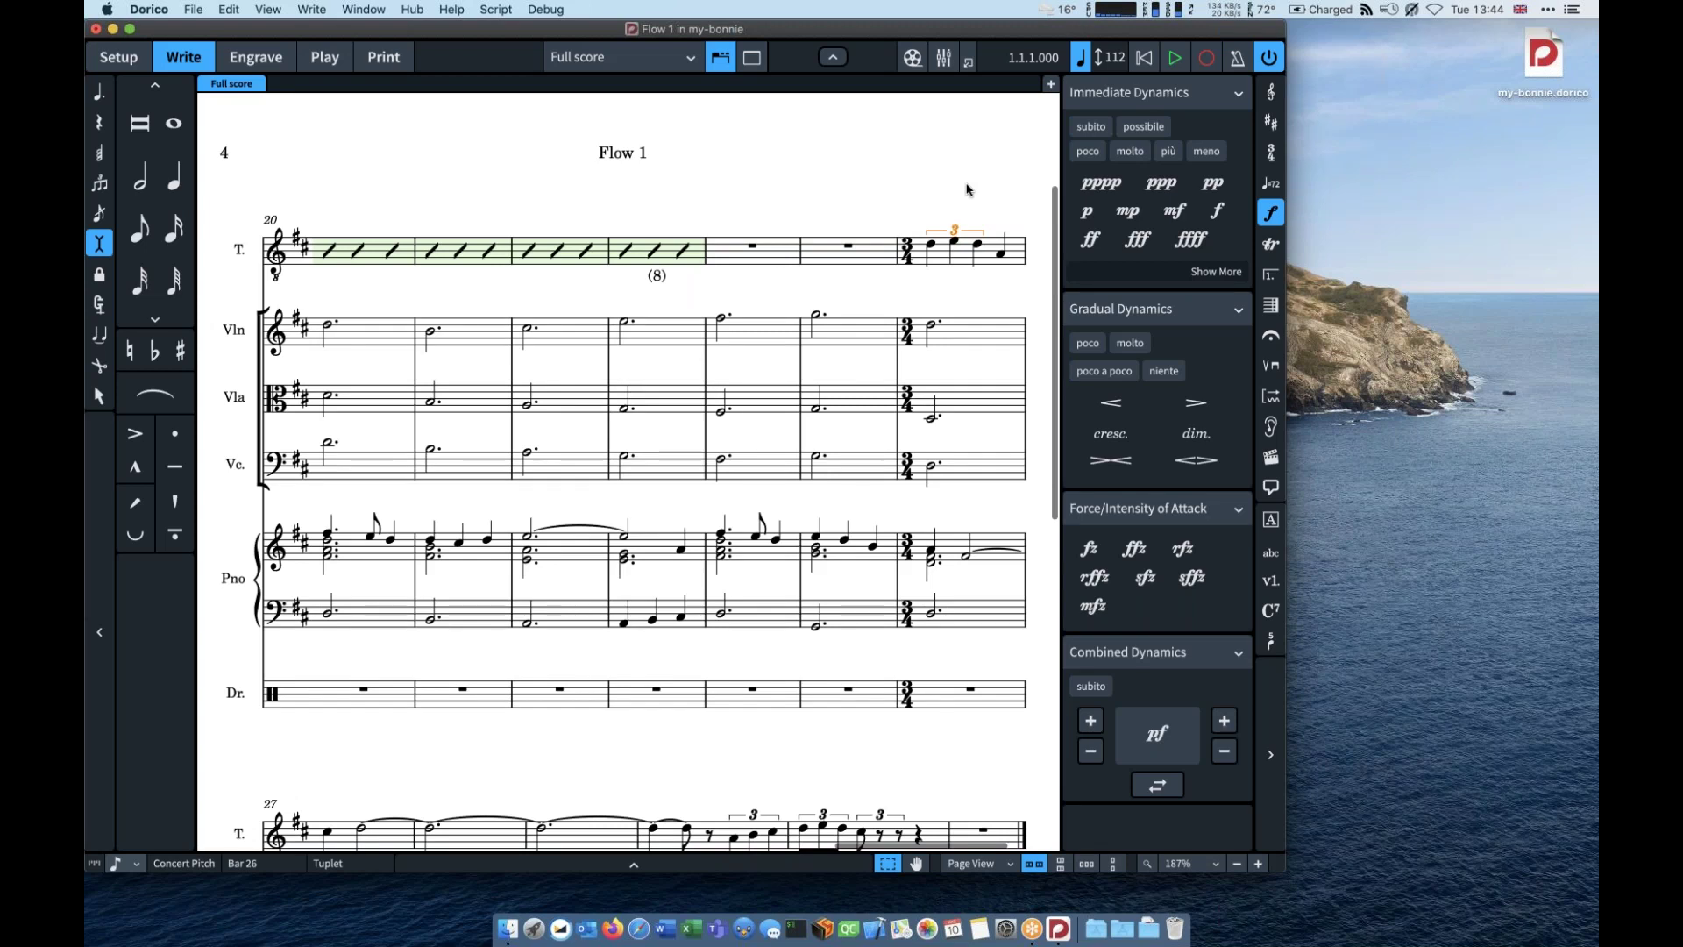
key("Delete")
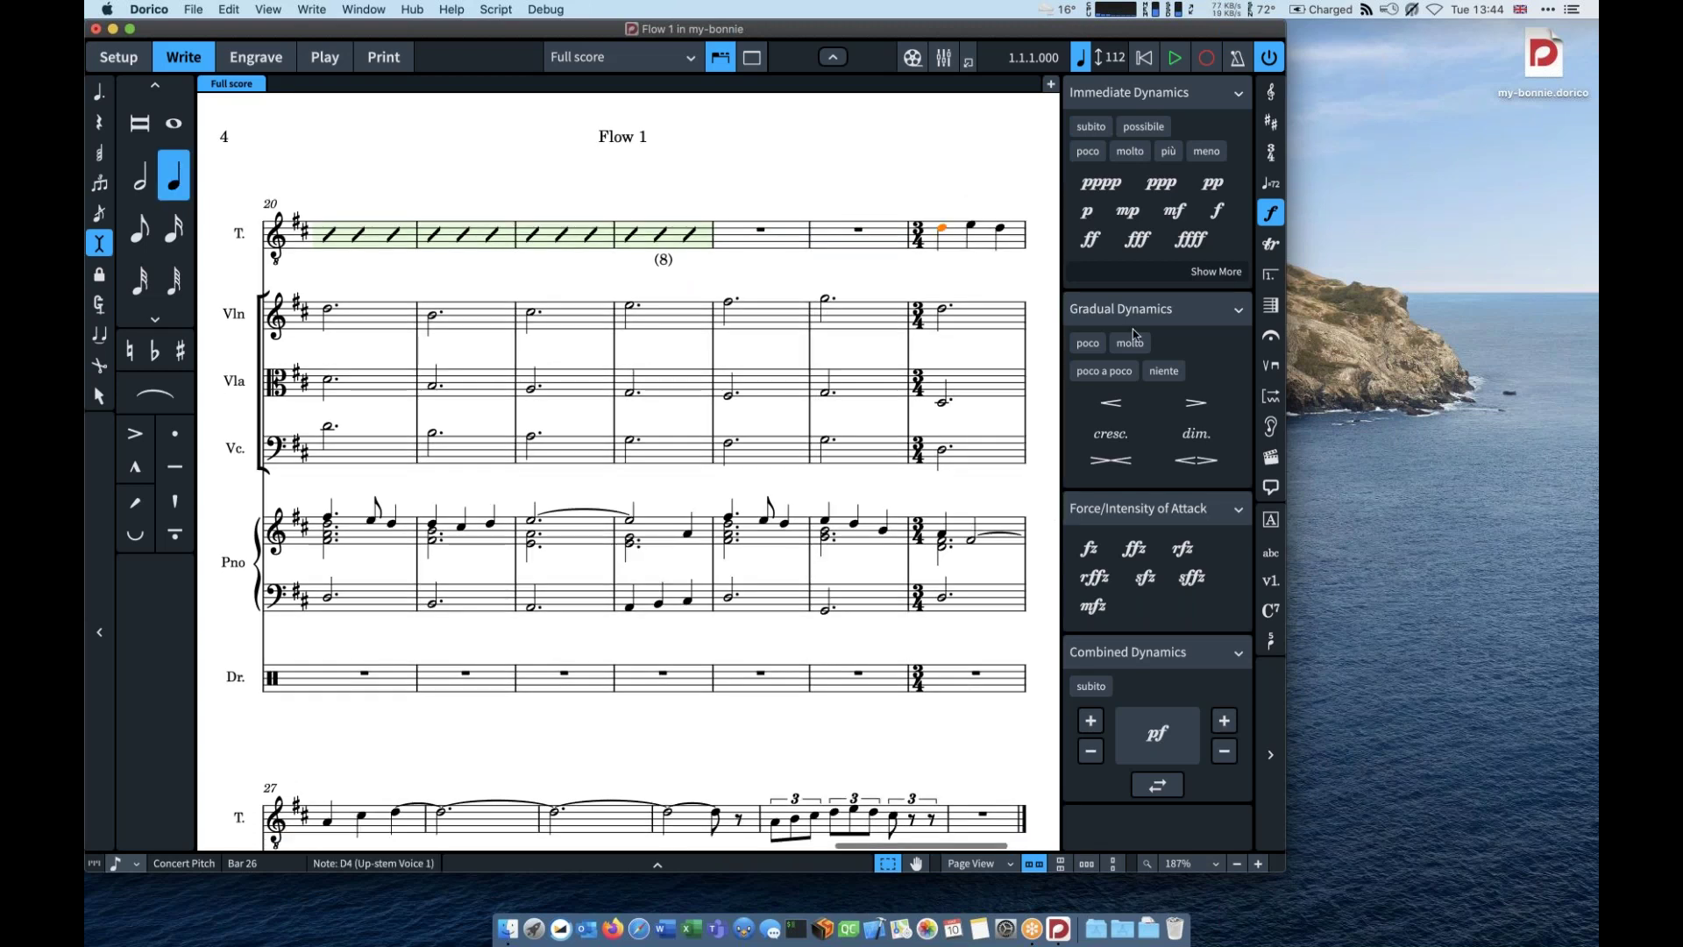
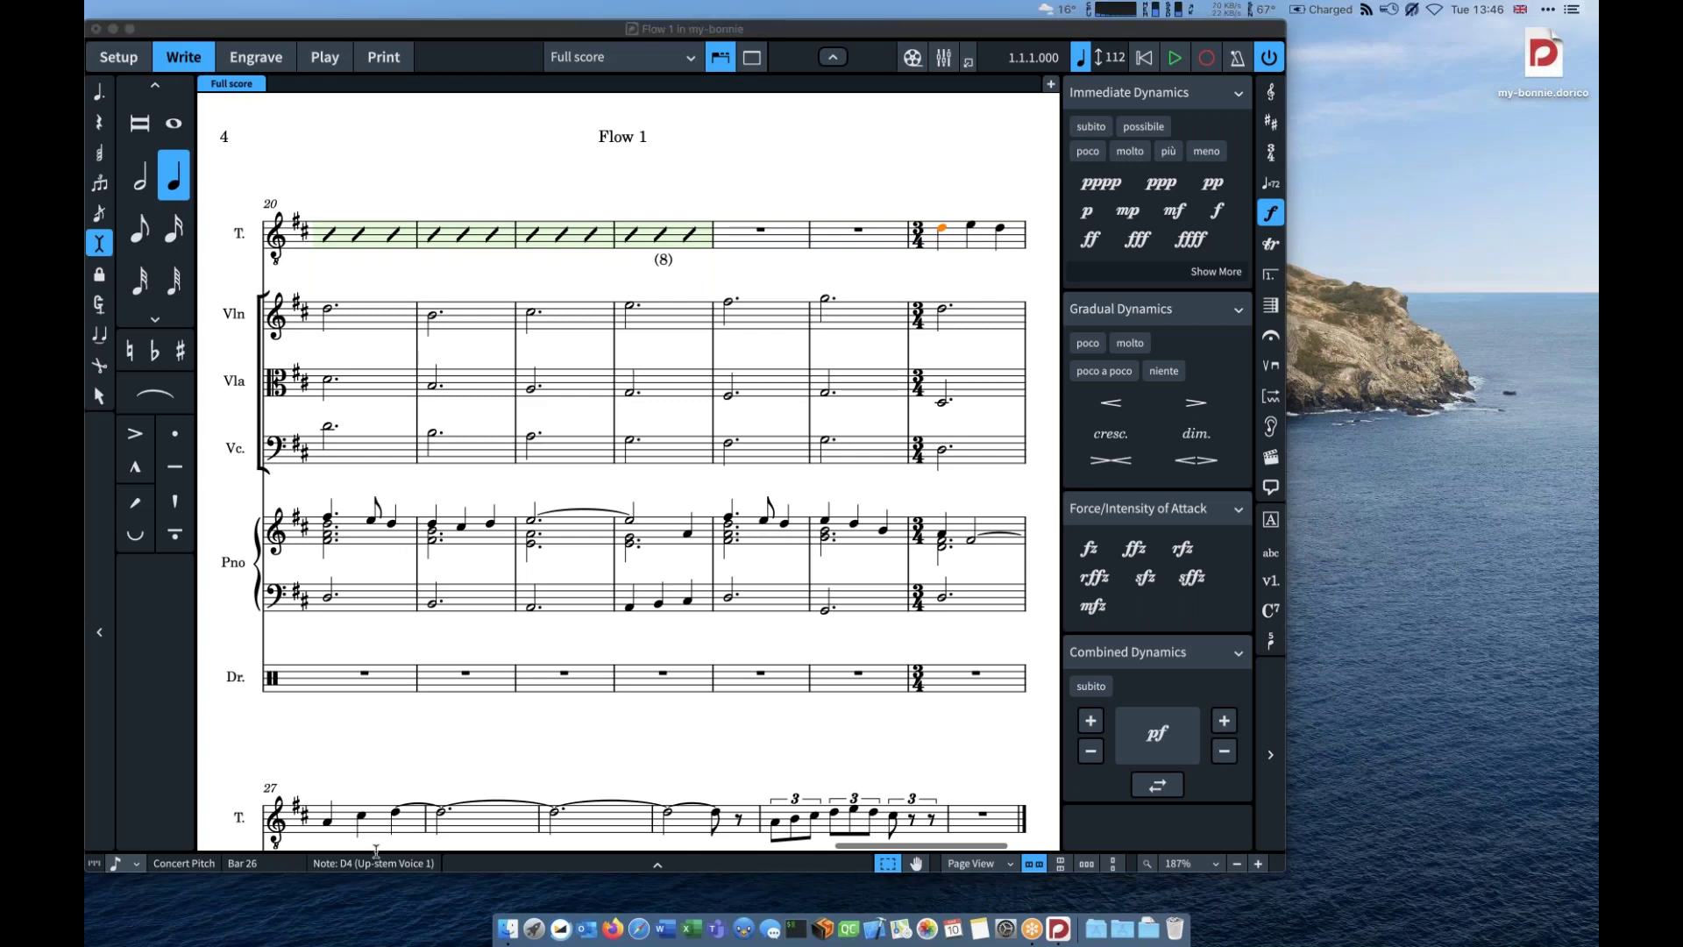
Step: Close the my-bonnie project without saving its changes
left_click(507, 178)
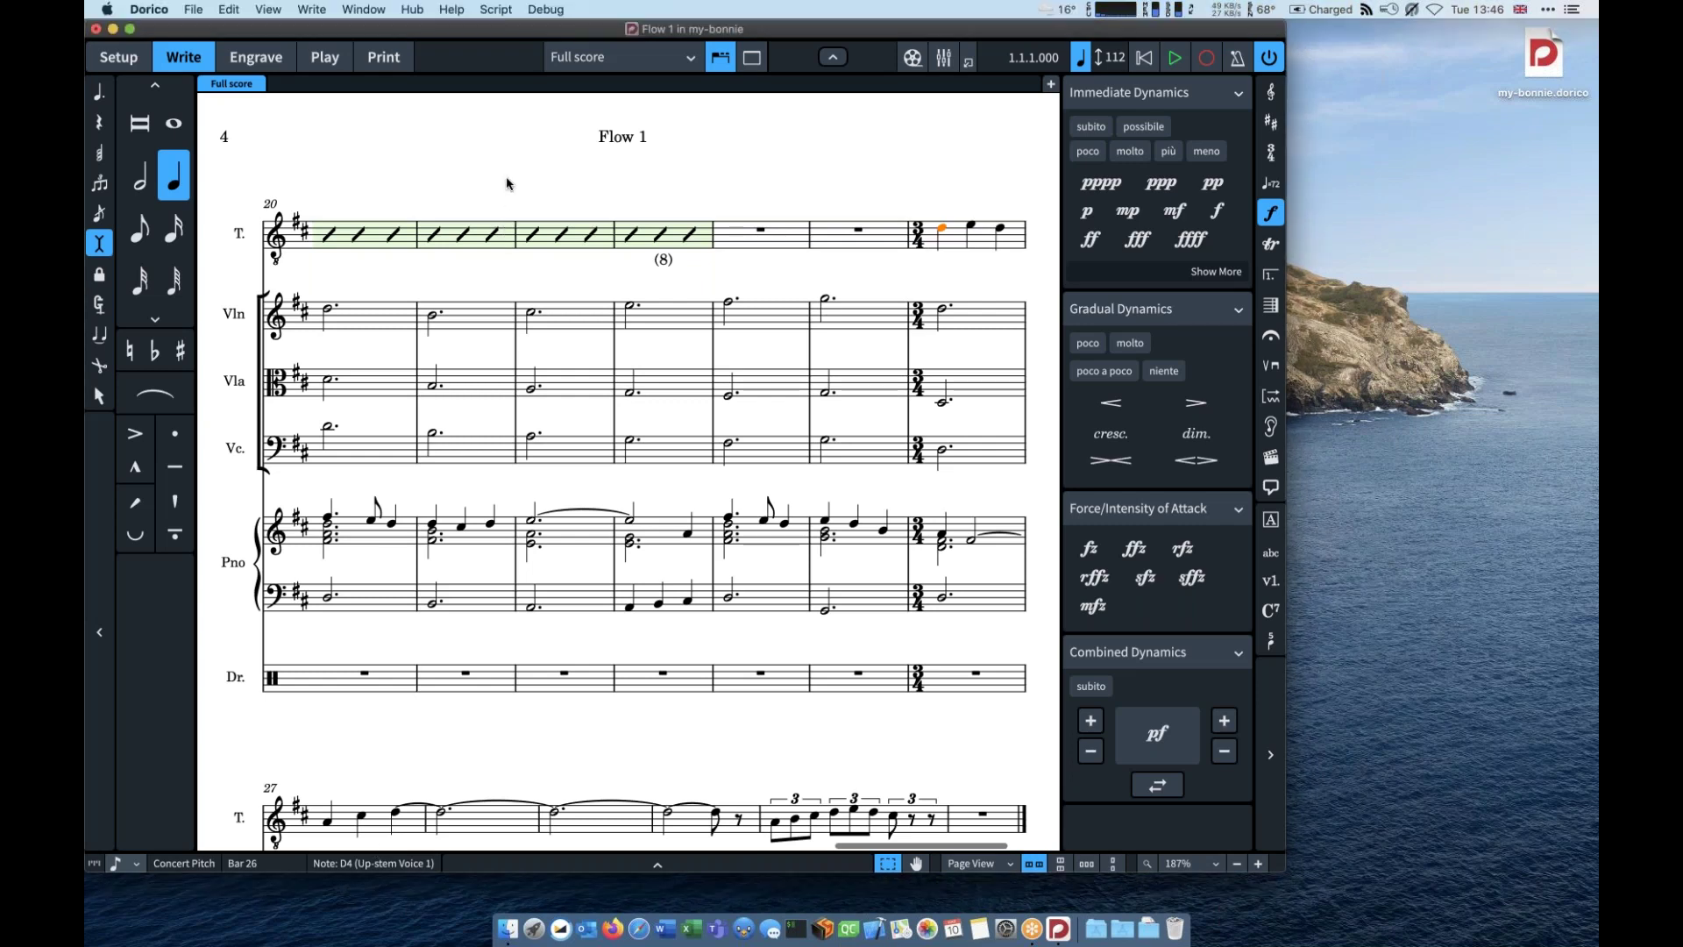
key("super+w")
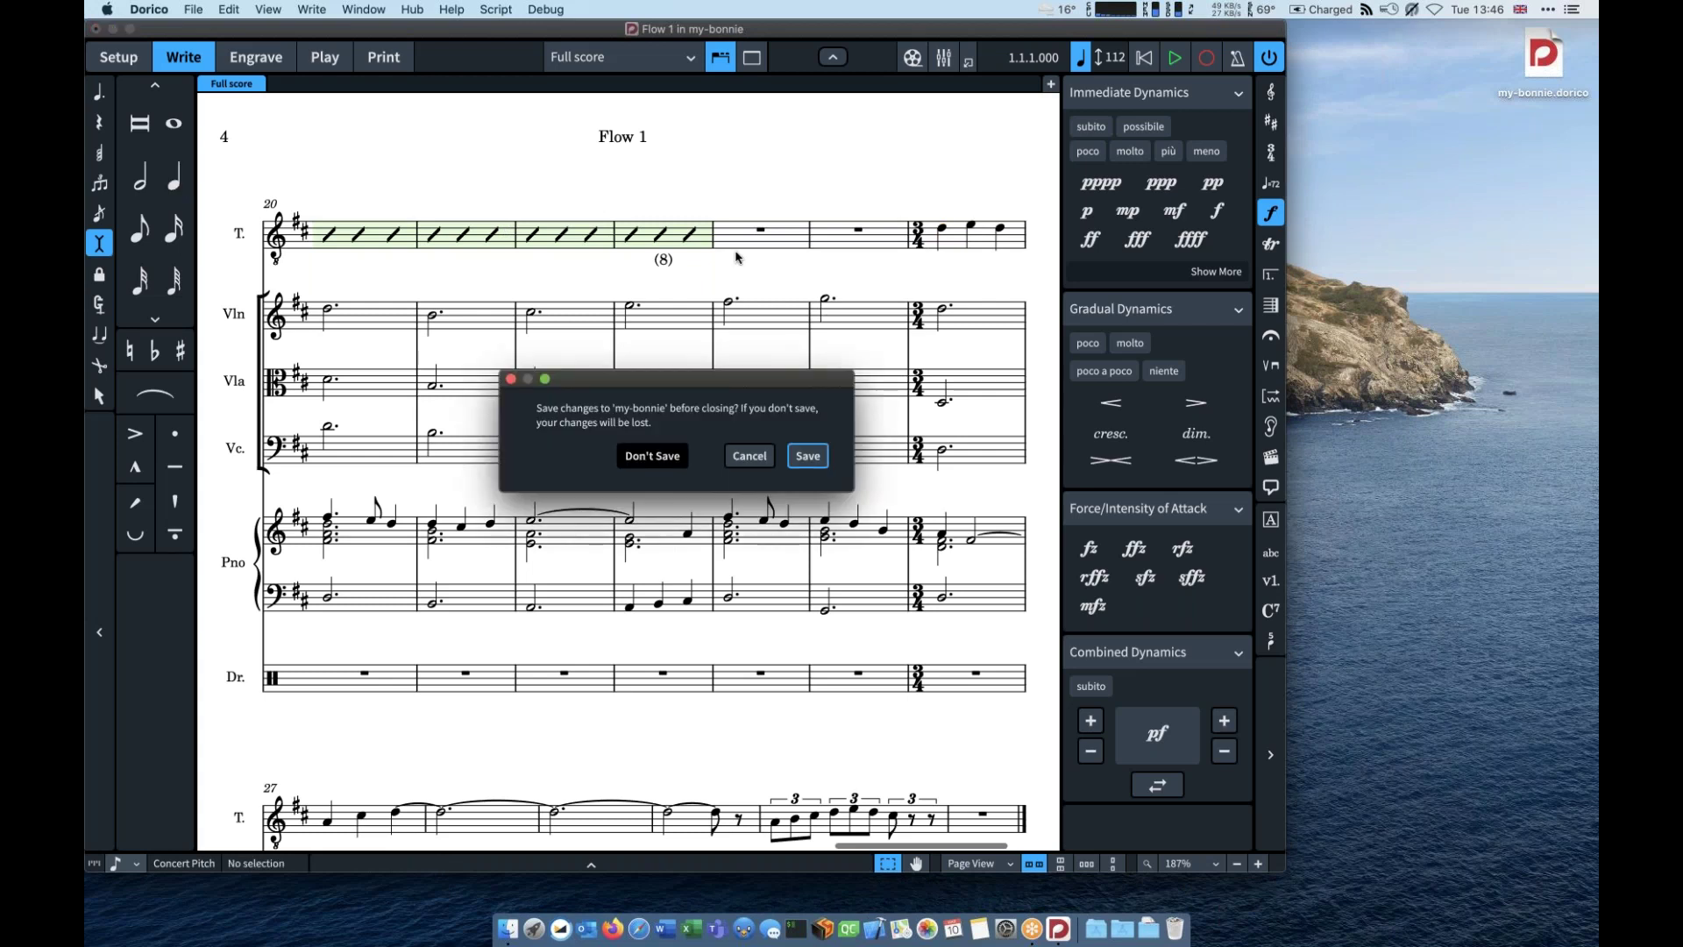
key("super+d")
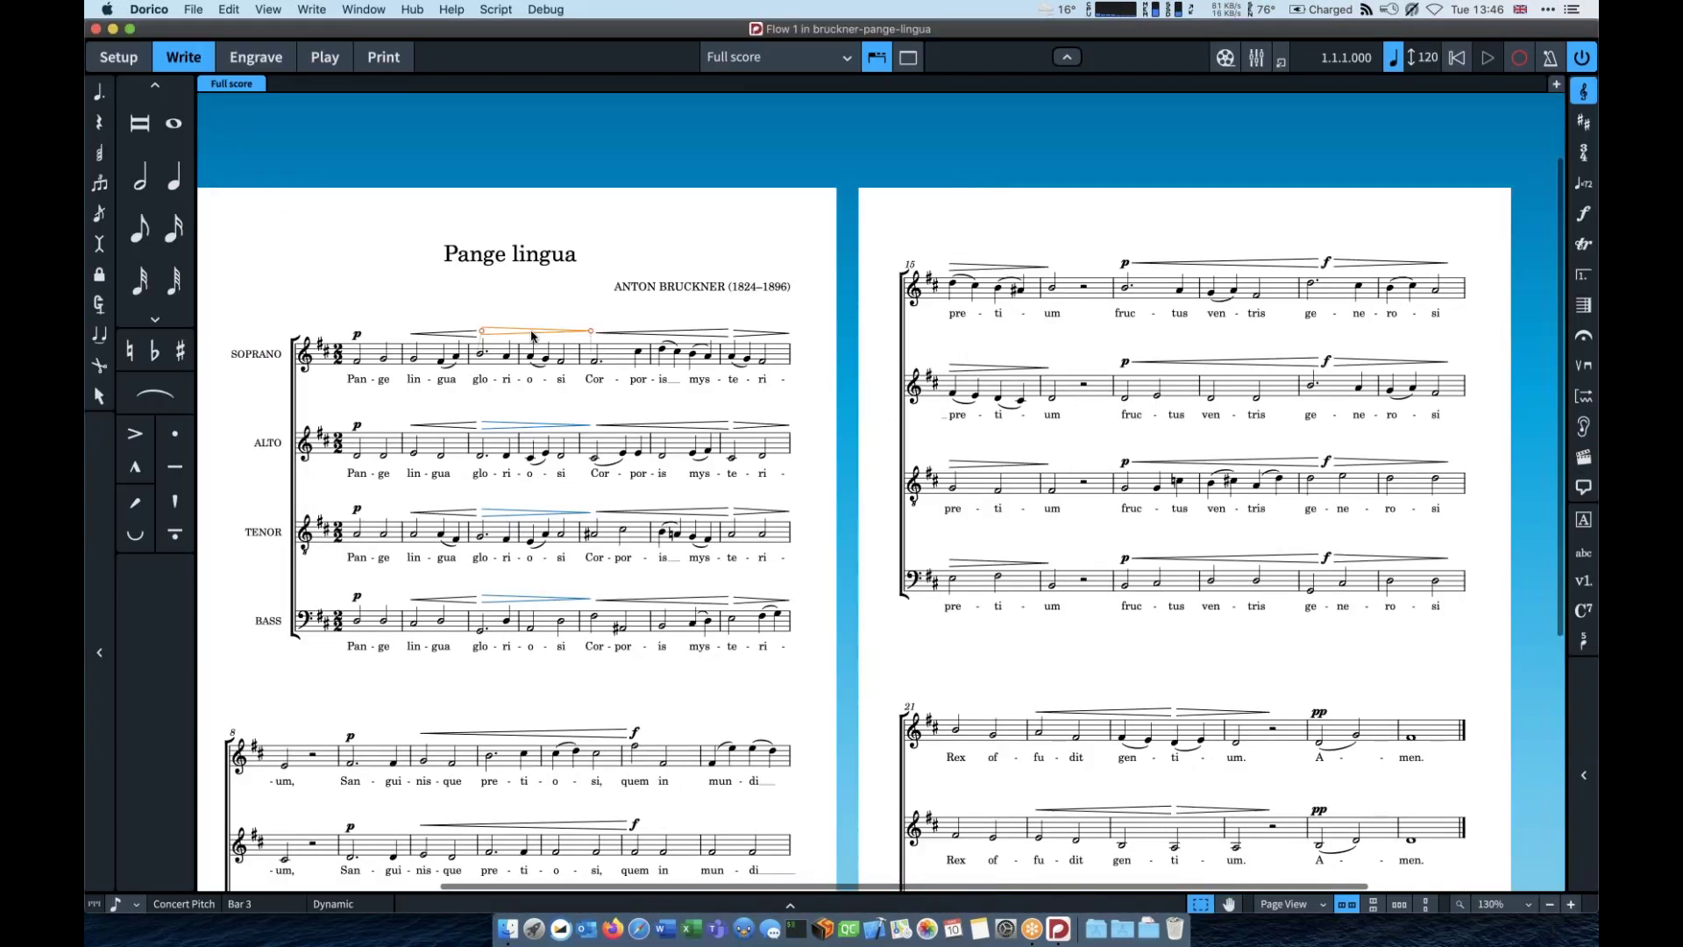
Step: Starting from the Soprano hairpins in bars 2–4, select the matching hairpins on all four vocal staves
right_click(463, 335)
mouse_move(528, 523)
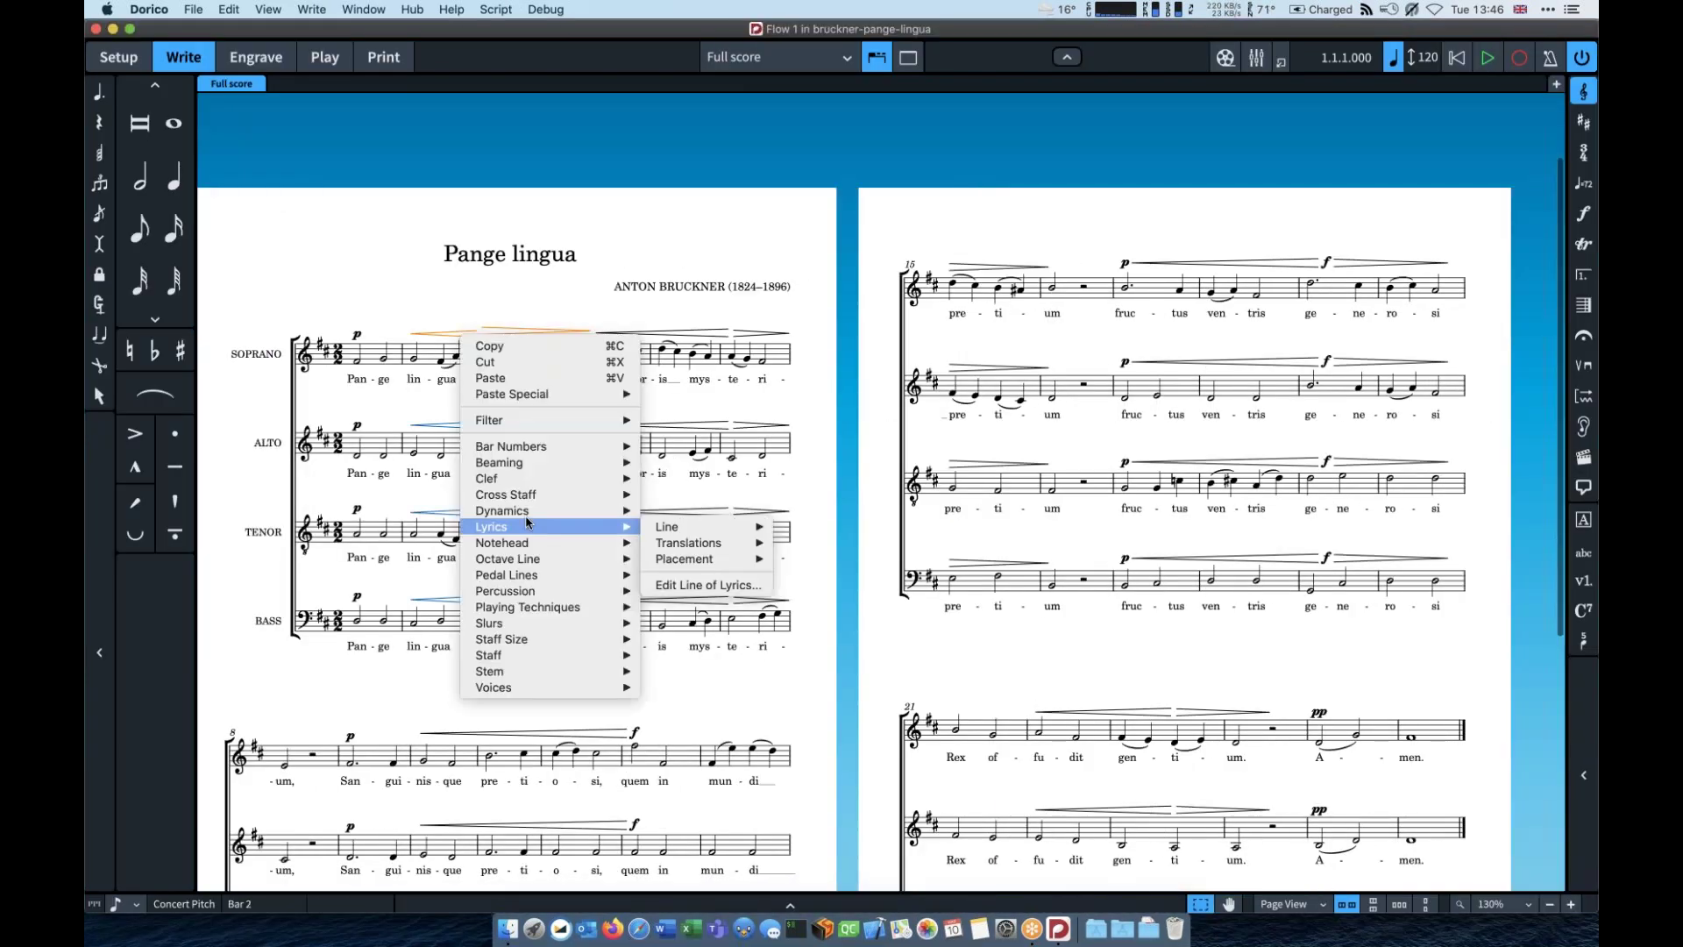
left_click(663, 516)
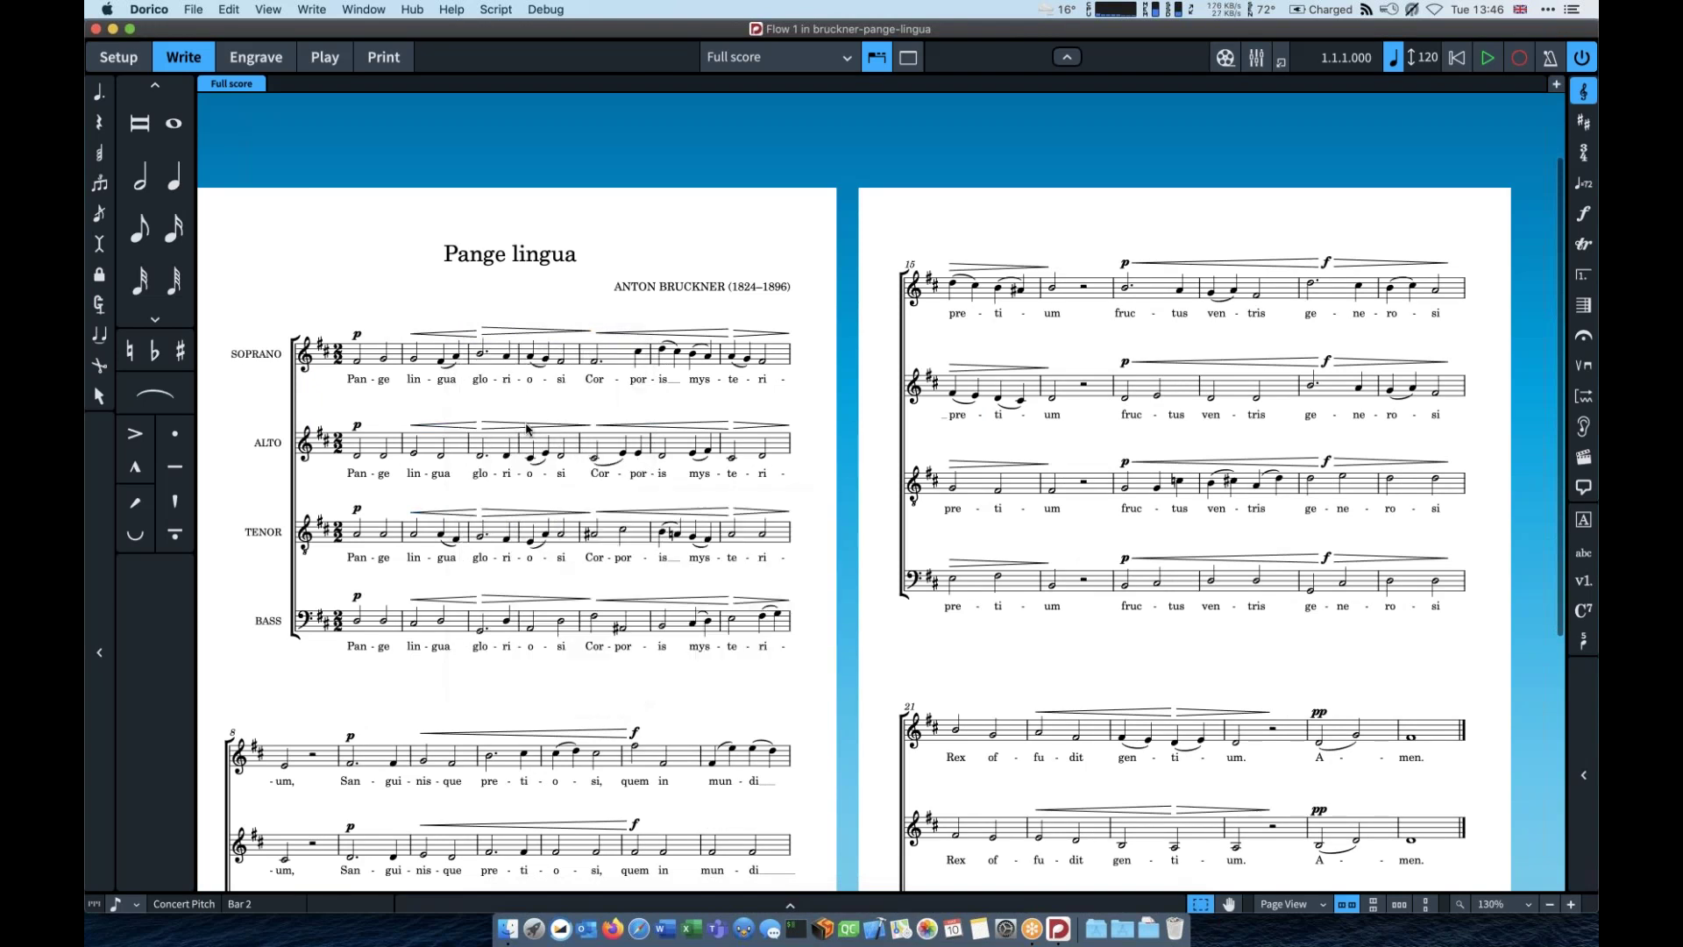
left_click(528, 429)
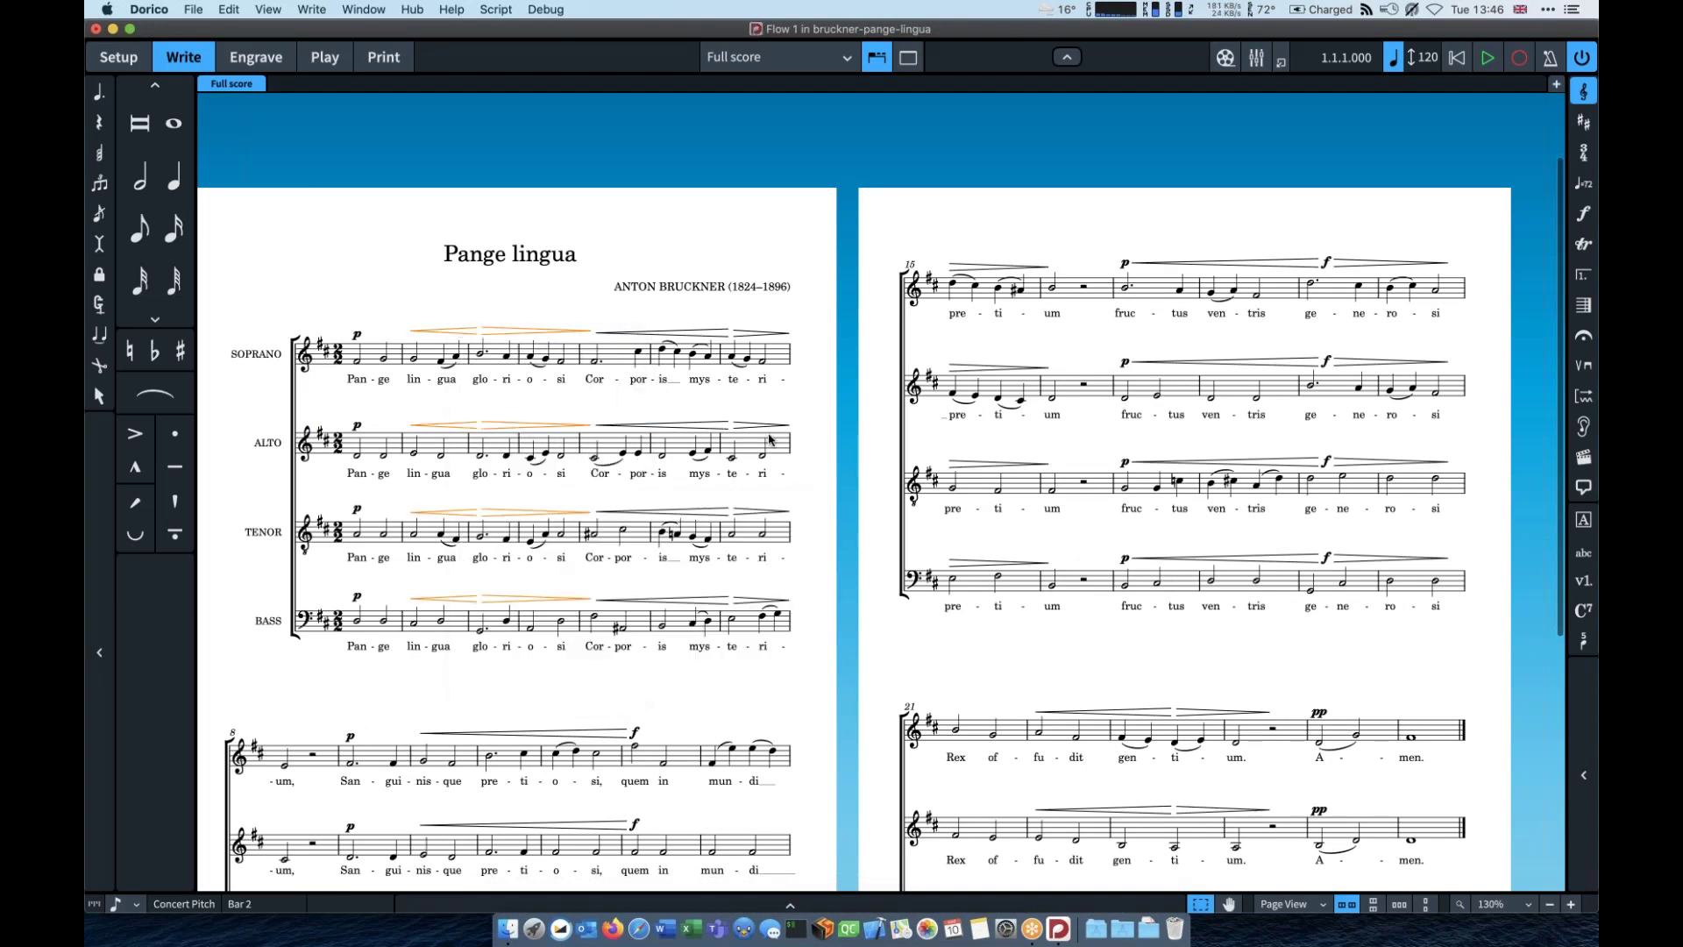
Step: Examine the hairpins in bars 2–4 up close, and check the dynamics and lyrics across both pages of Pange lingua
key("z")
key("z")
scroll(769, 439, "down", 2)
scroll(768, 439, "left", 1)
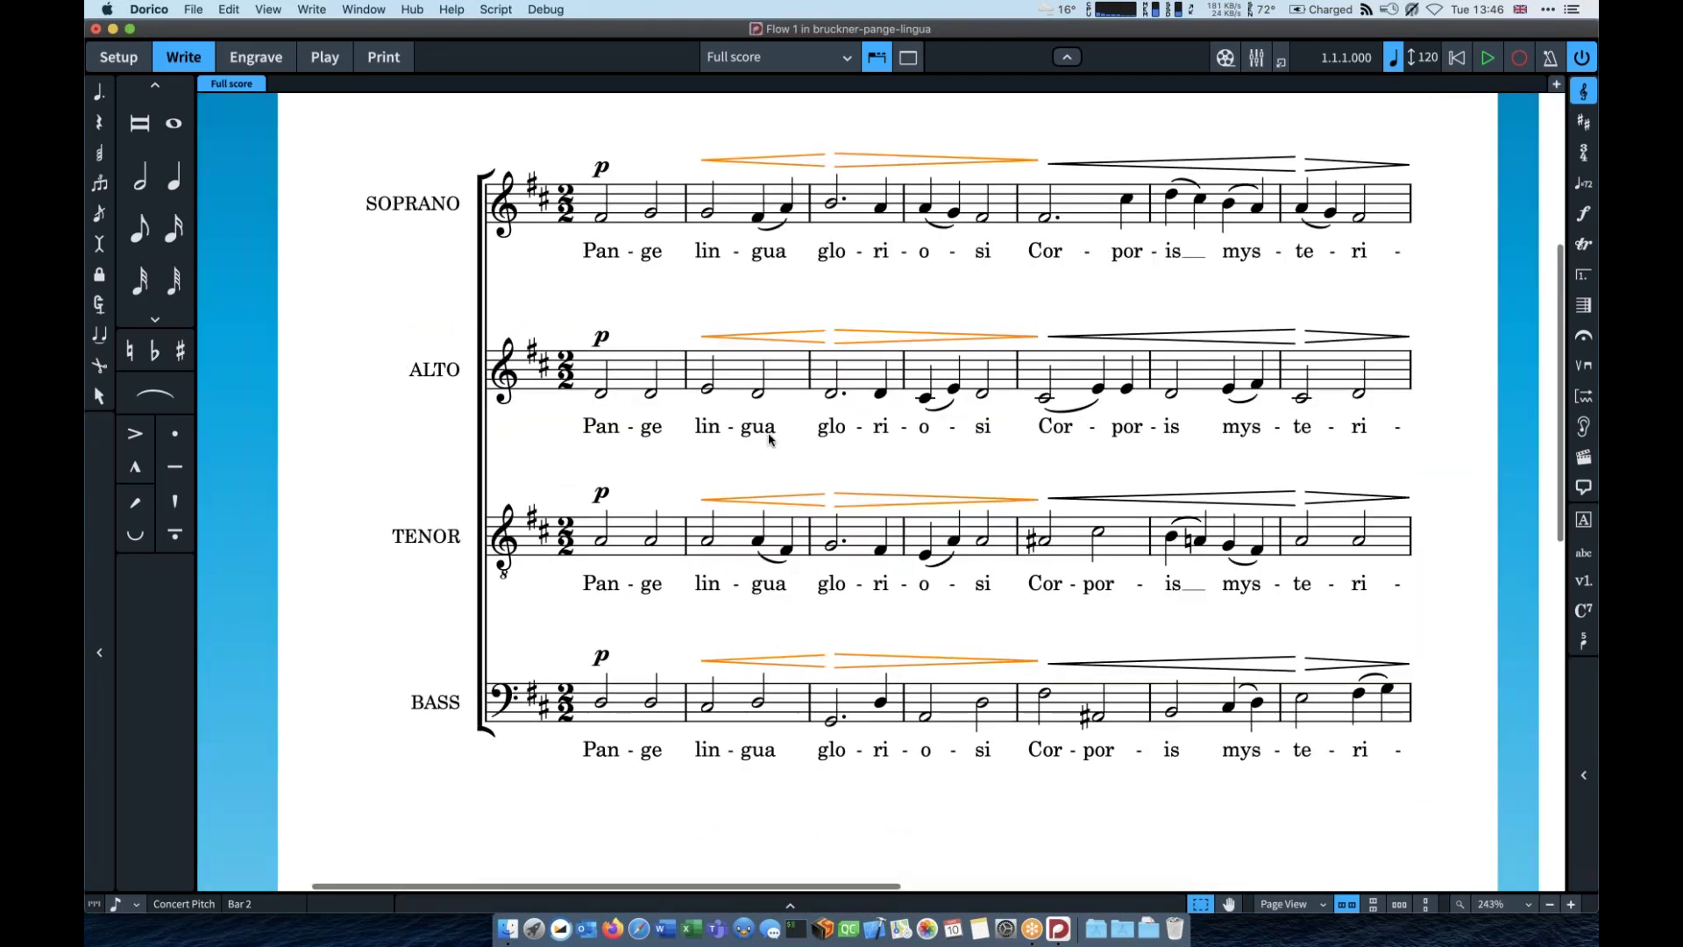
scroll(769, 439, "right", 2)
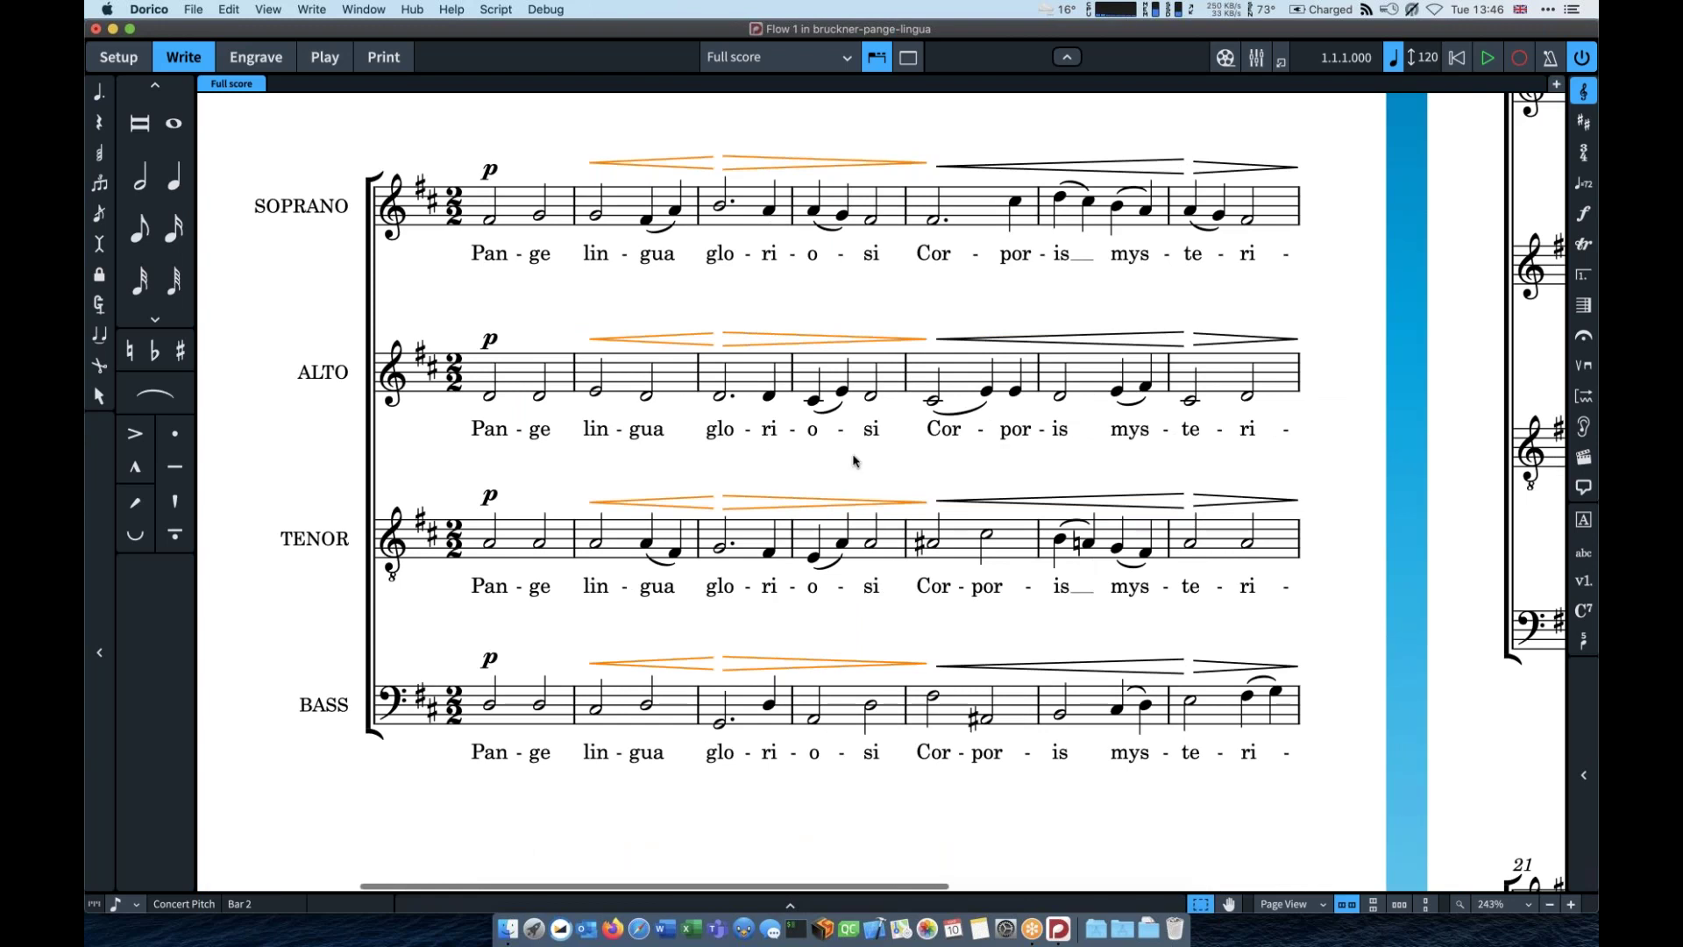
key("Escape")
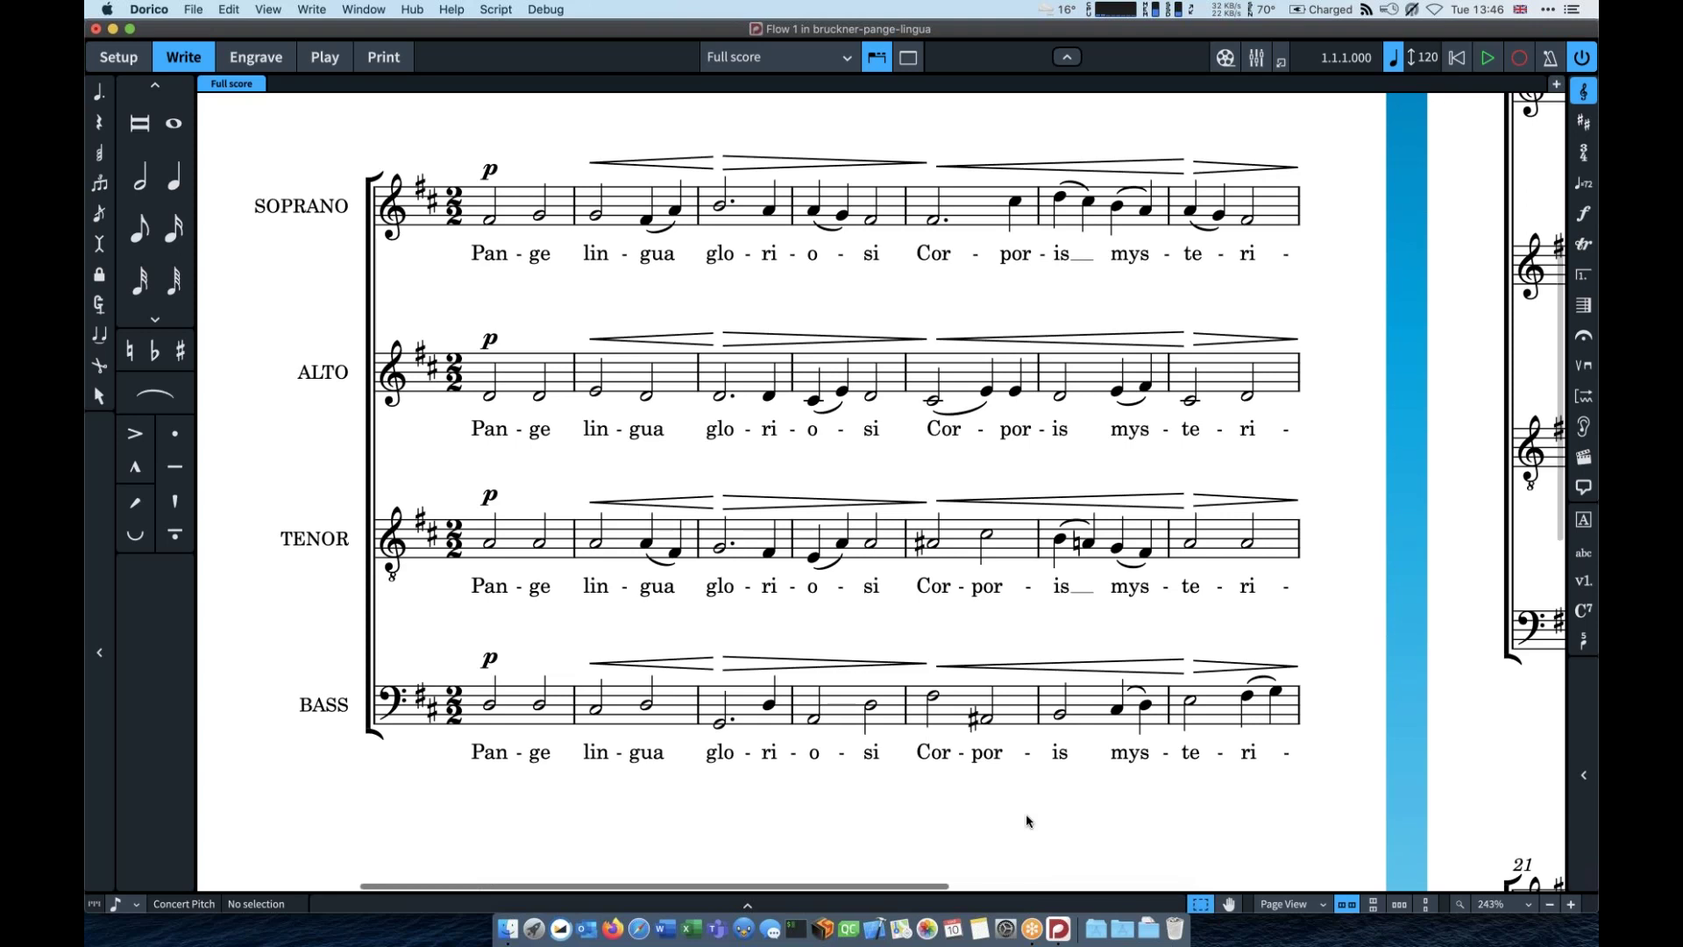
scroll(1026, 815, "down", 1)
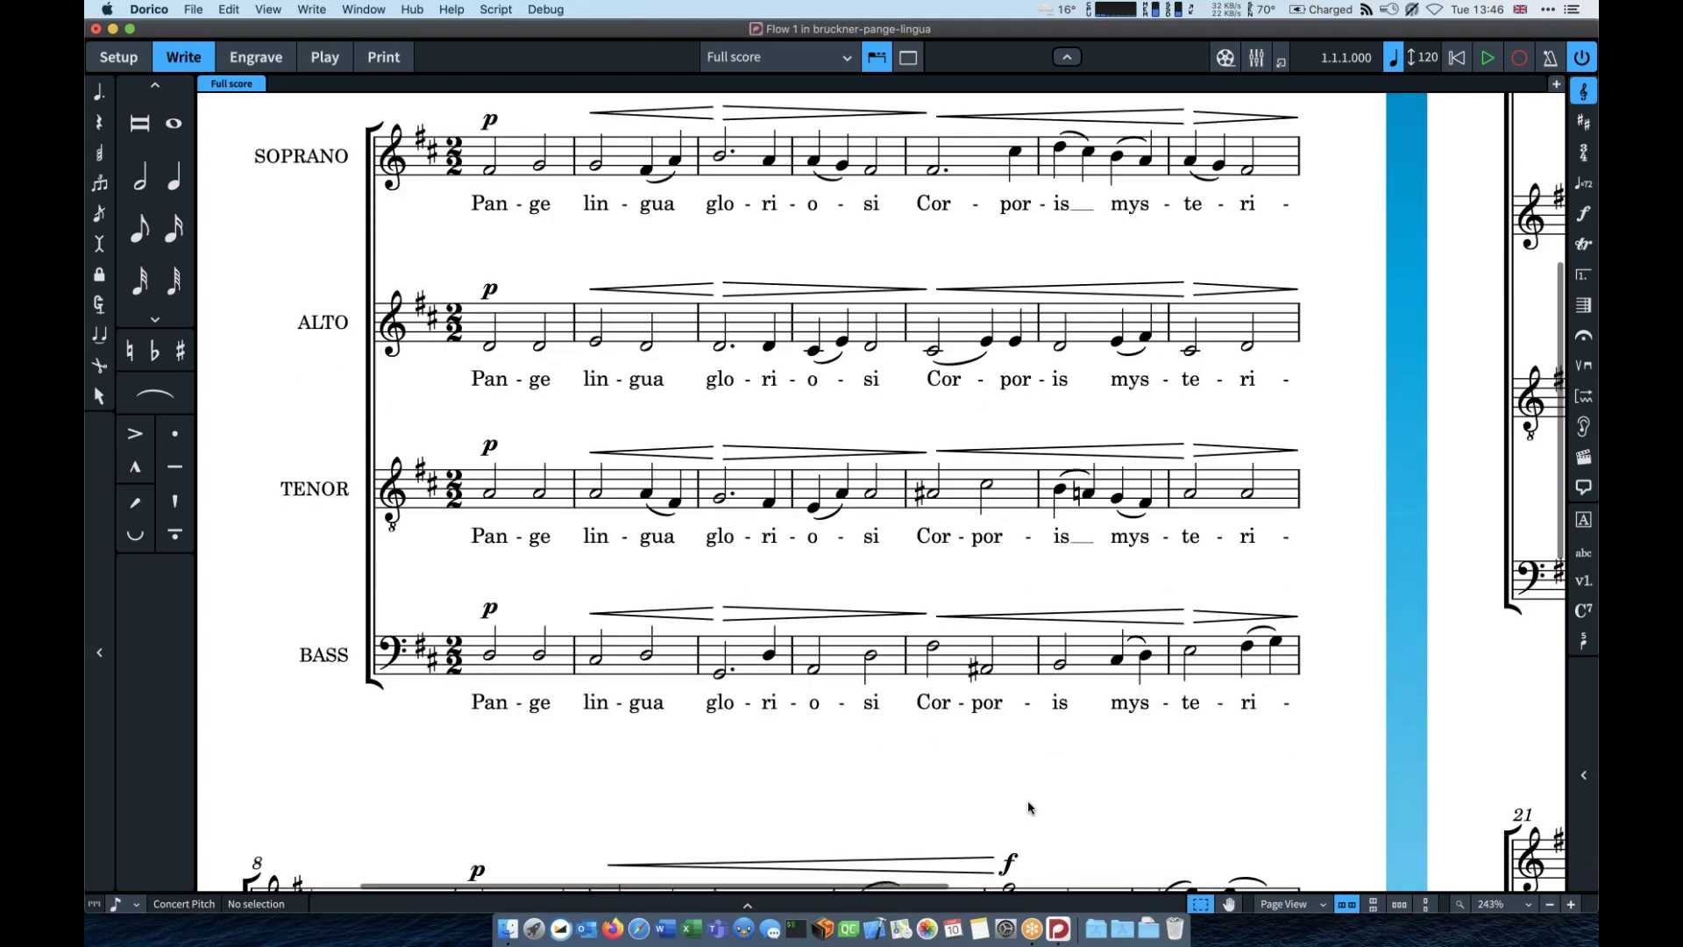
scroll(1027, 801, "down", 10)
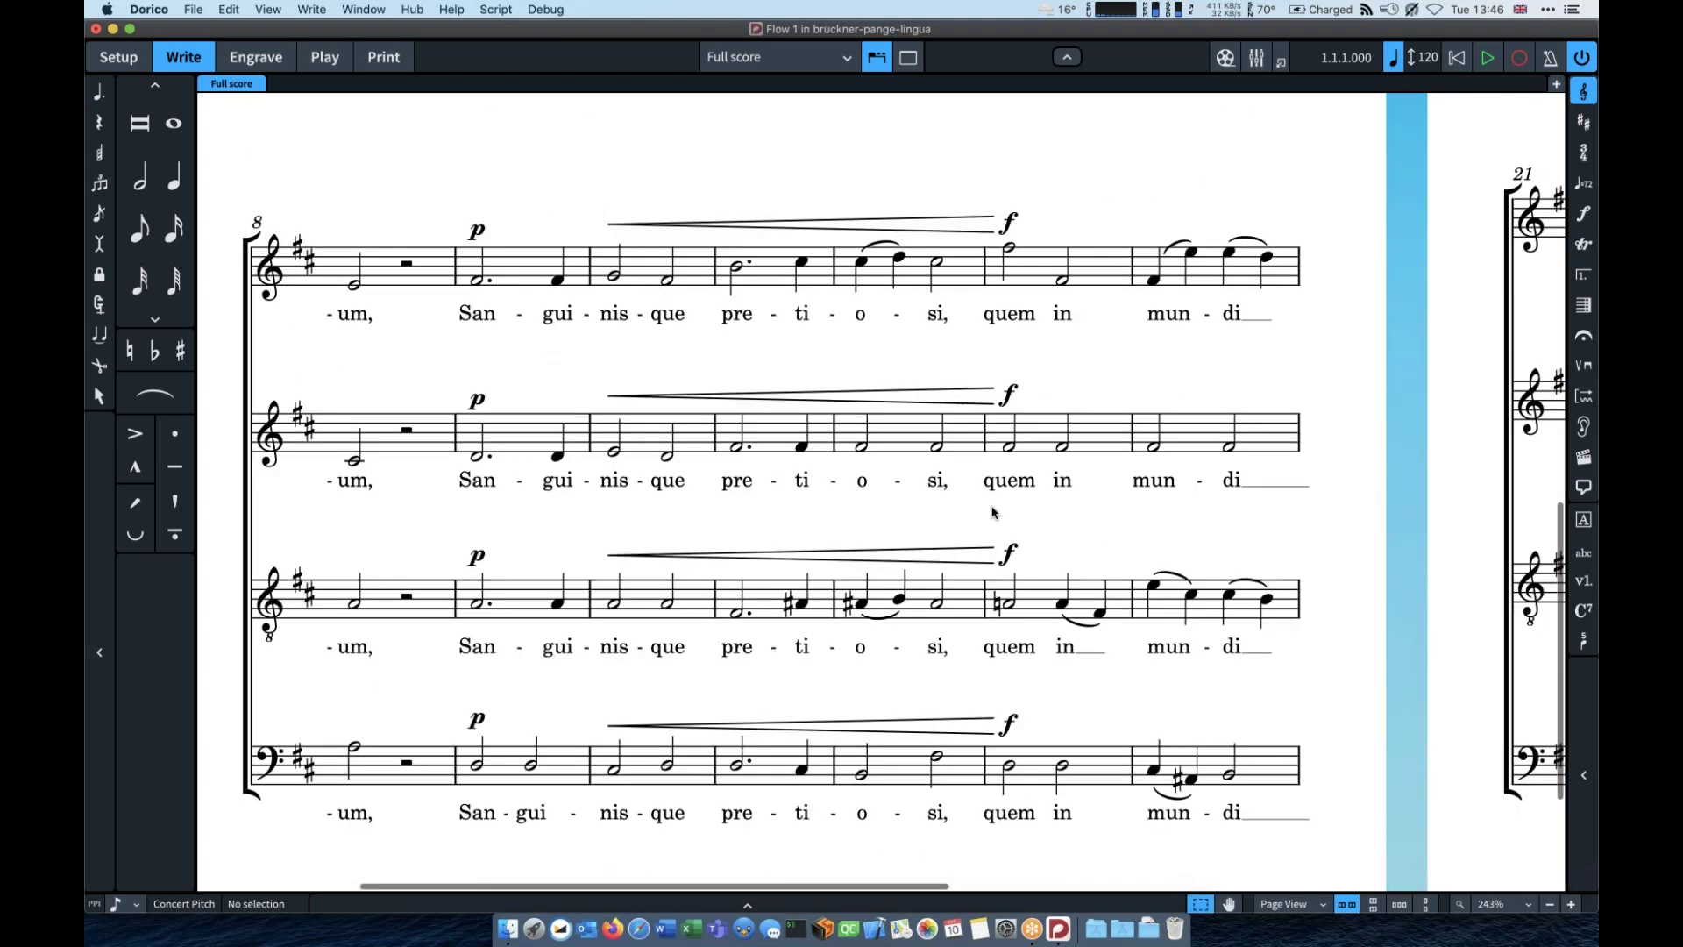
scroll(993, 512, "right", 10)
scroll(993, 512, "right", 7)
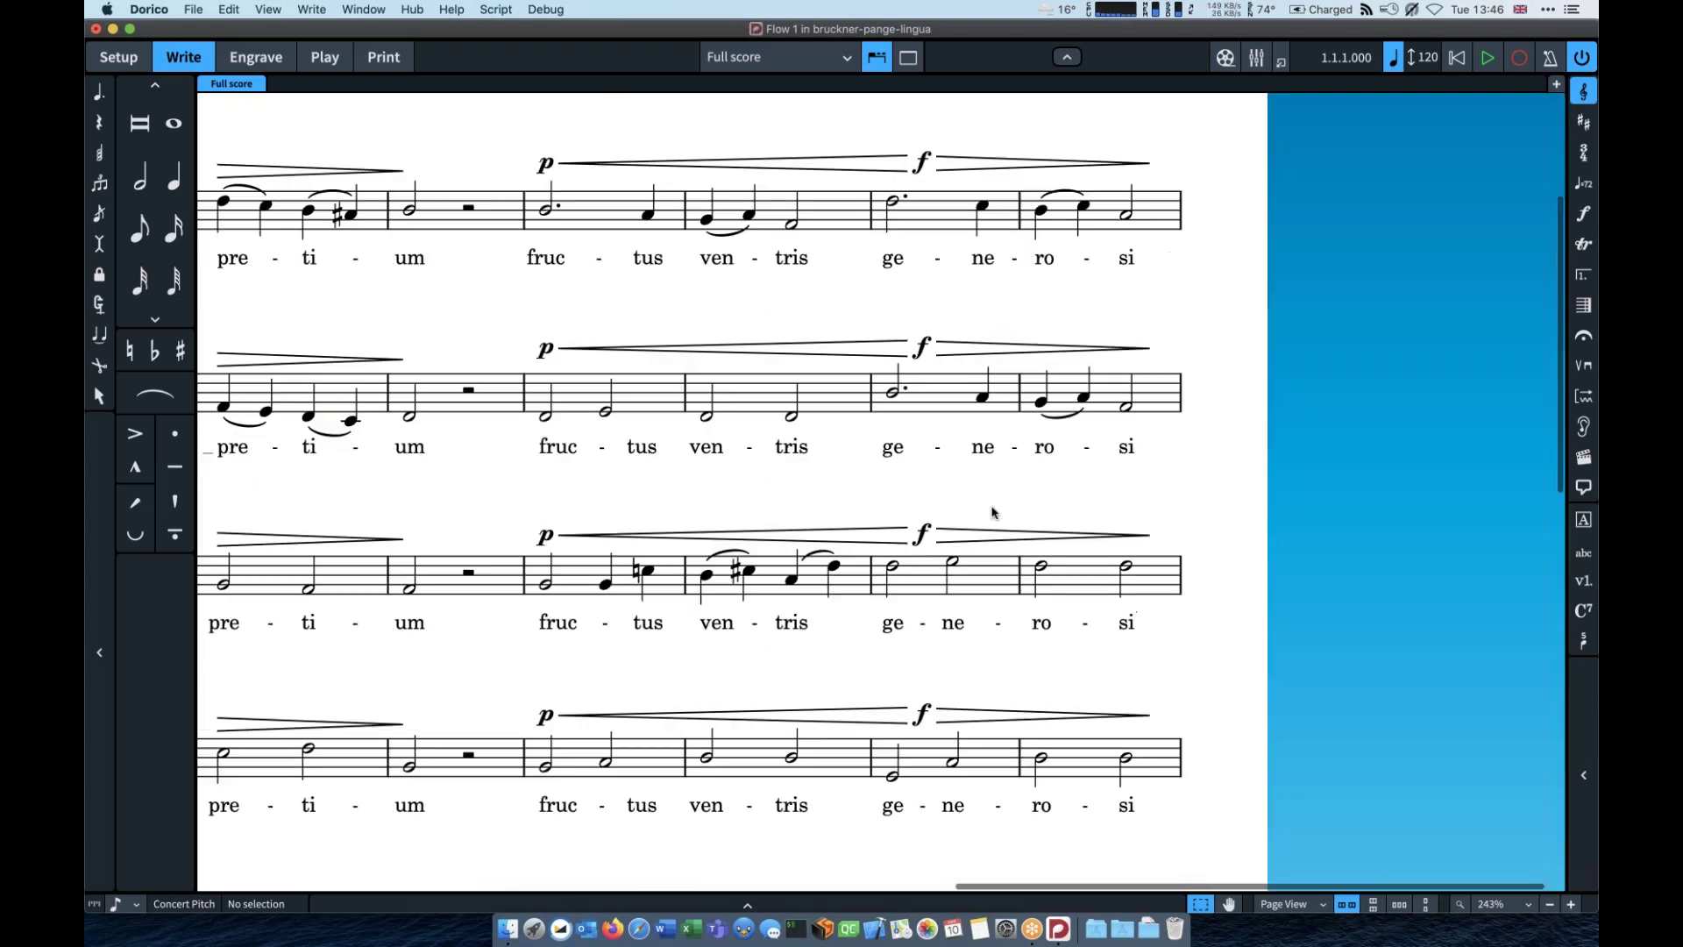
scroll(993, 512, "left", 12)
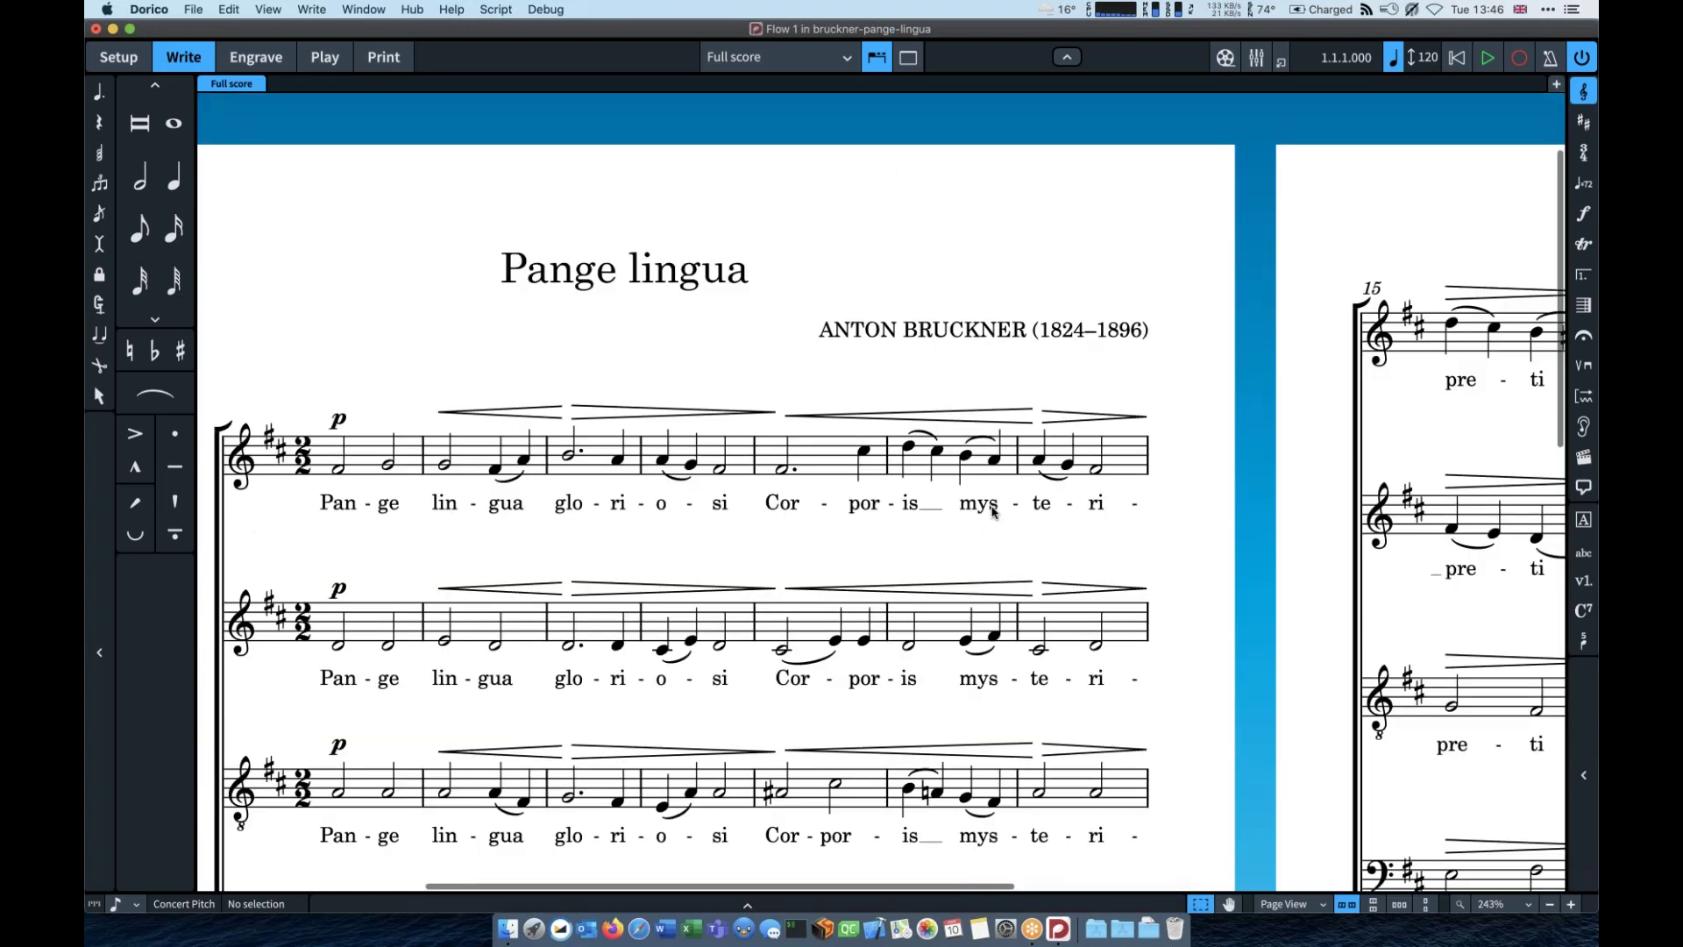
scroll(993, 512, "left", 4)
Step: Set the full score's default space for a quarter note to 2 spaces in Layout Options and apply it
key("super+shift+l")
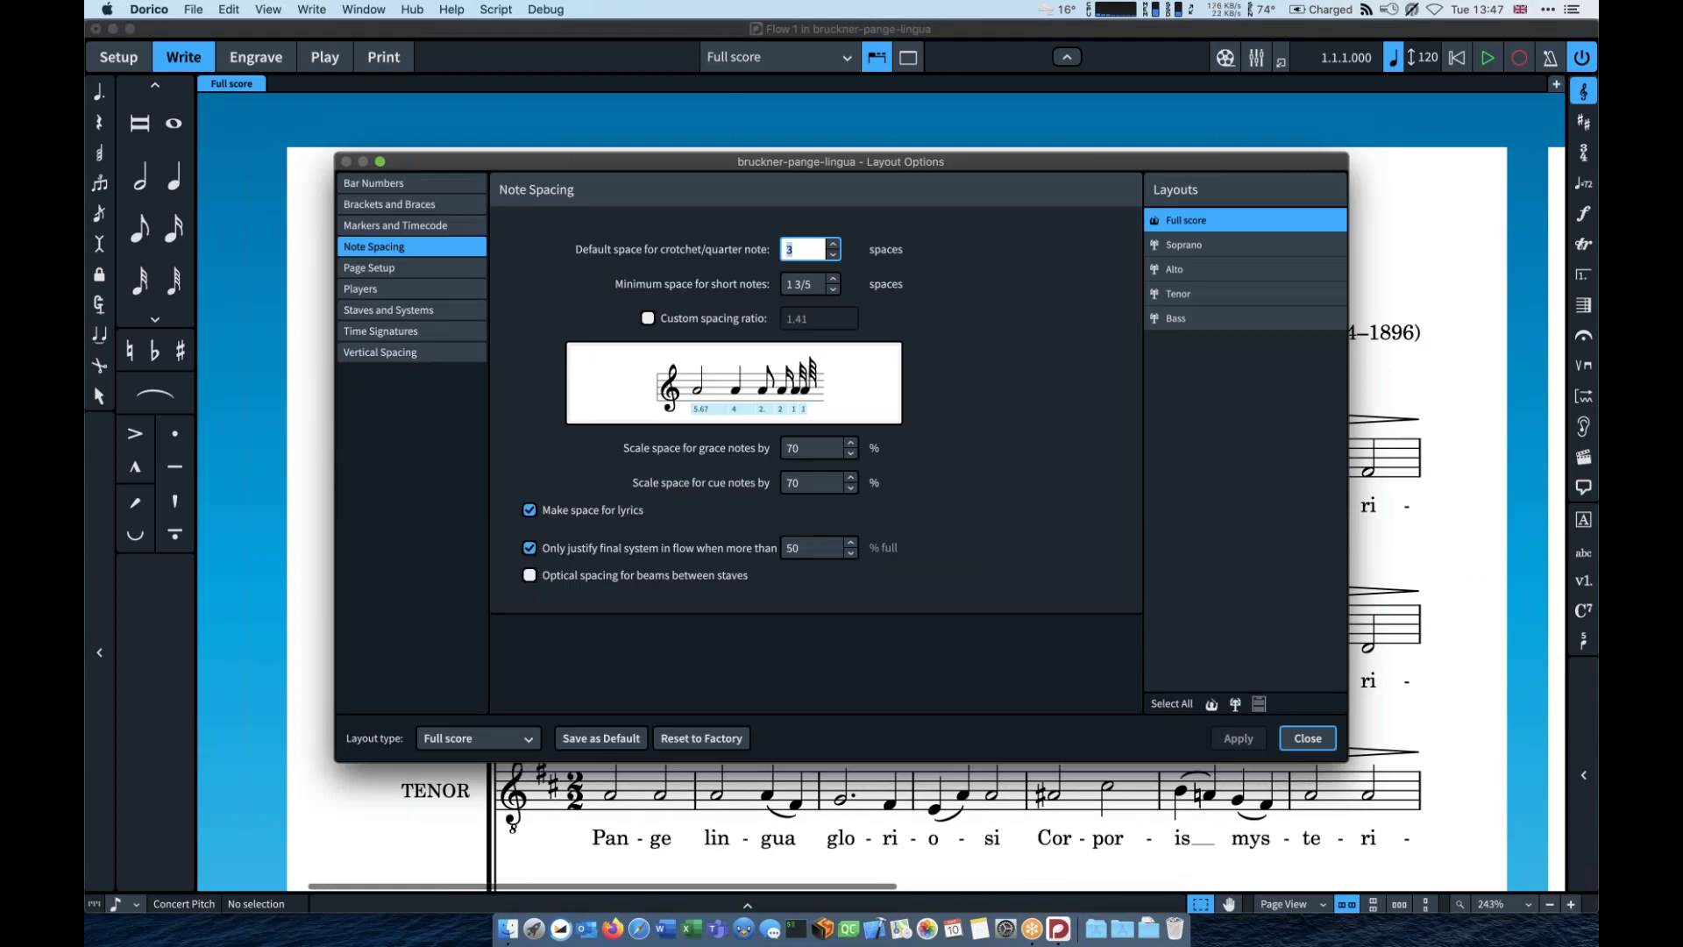
type("2")
key("Tab")
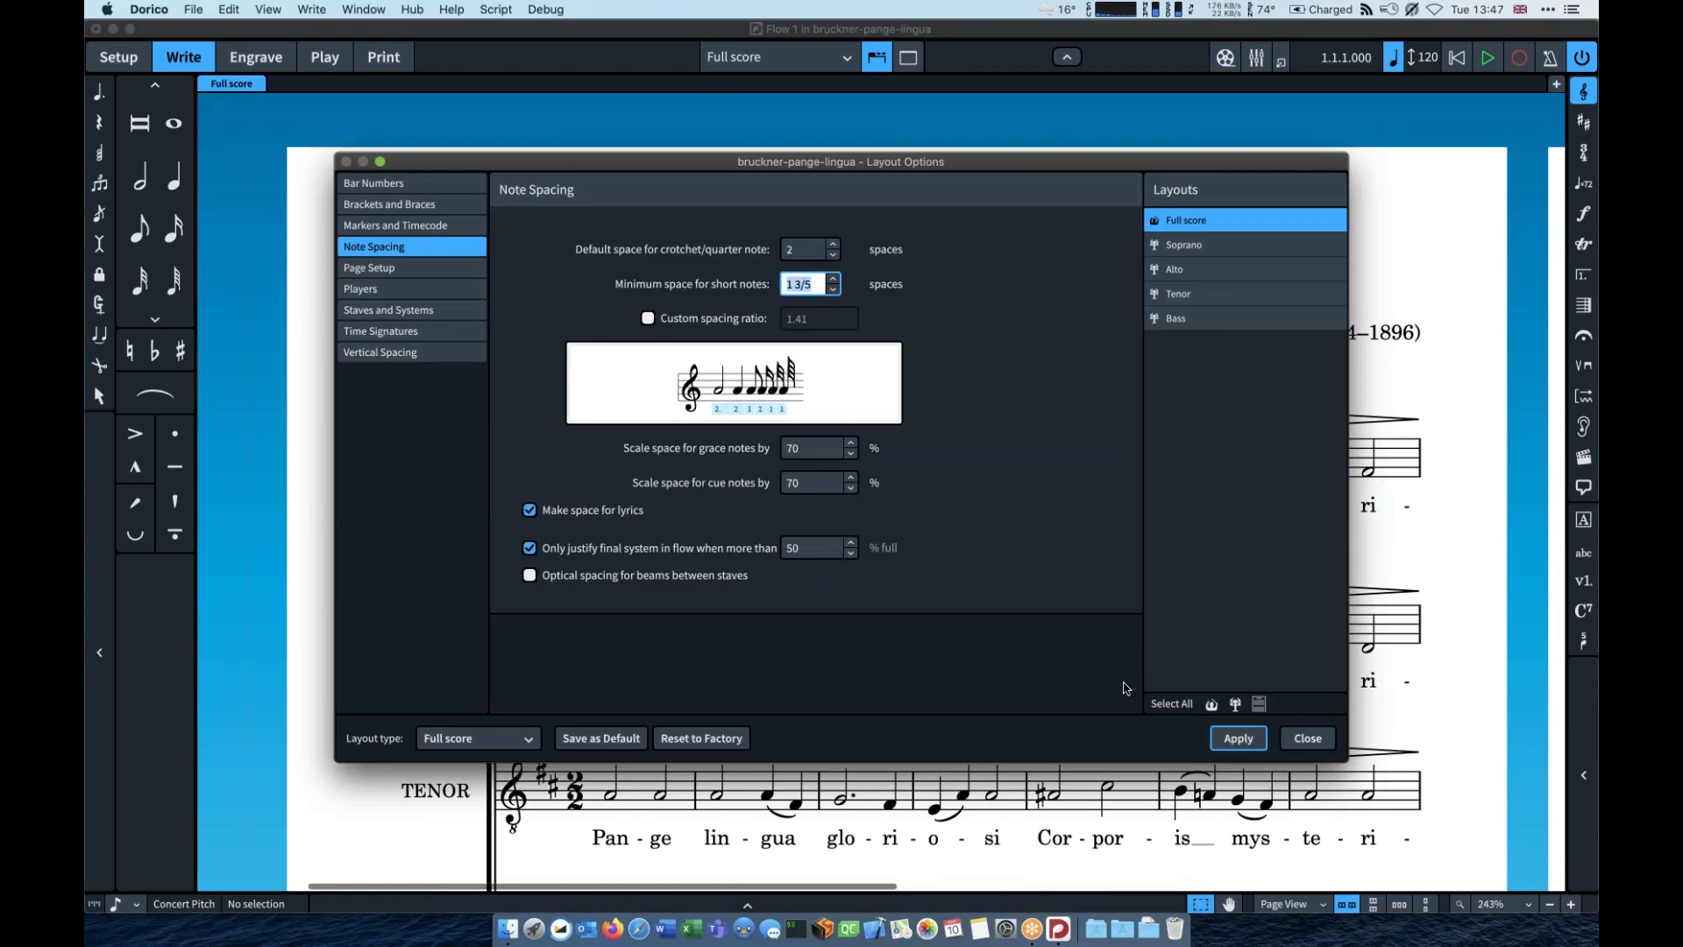
left_click(1237, 738)
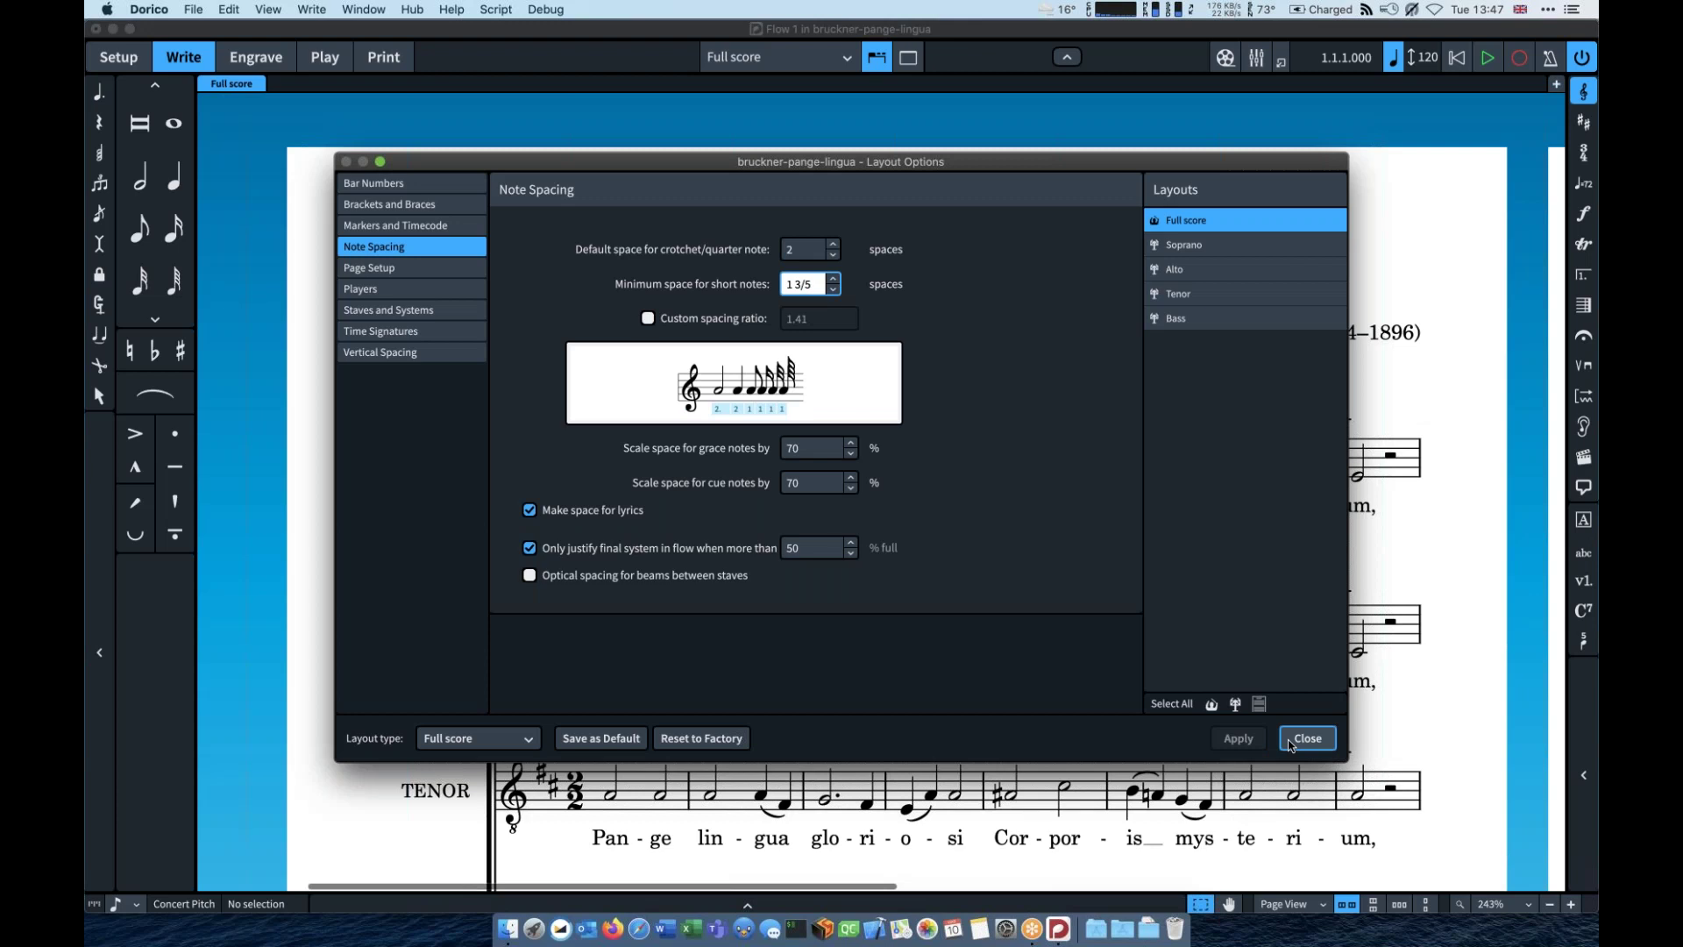
left_click(1289, 744)
Step: Examine how the lyrics and hyphens are spaced in the first two systems of the full score
key("x")
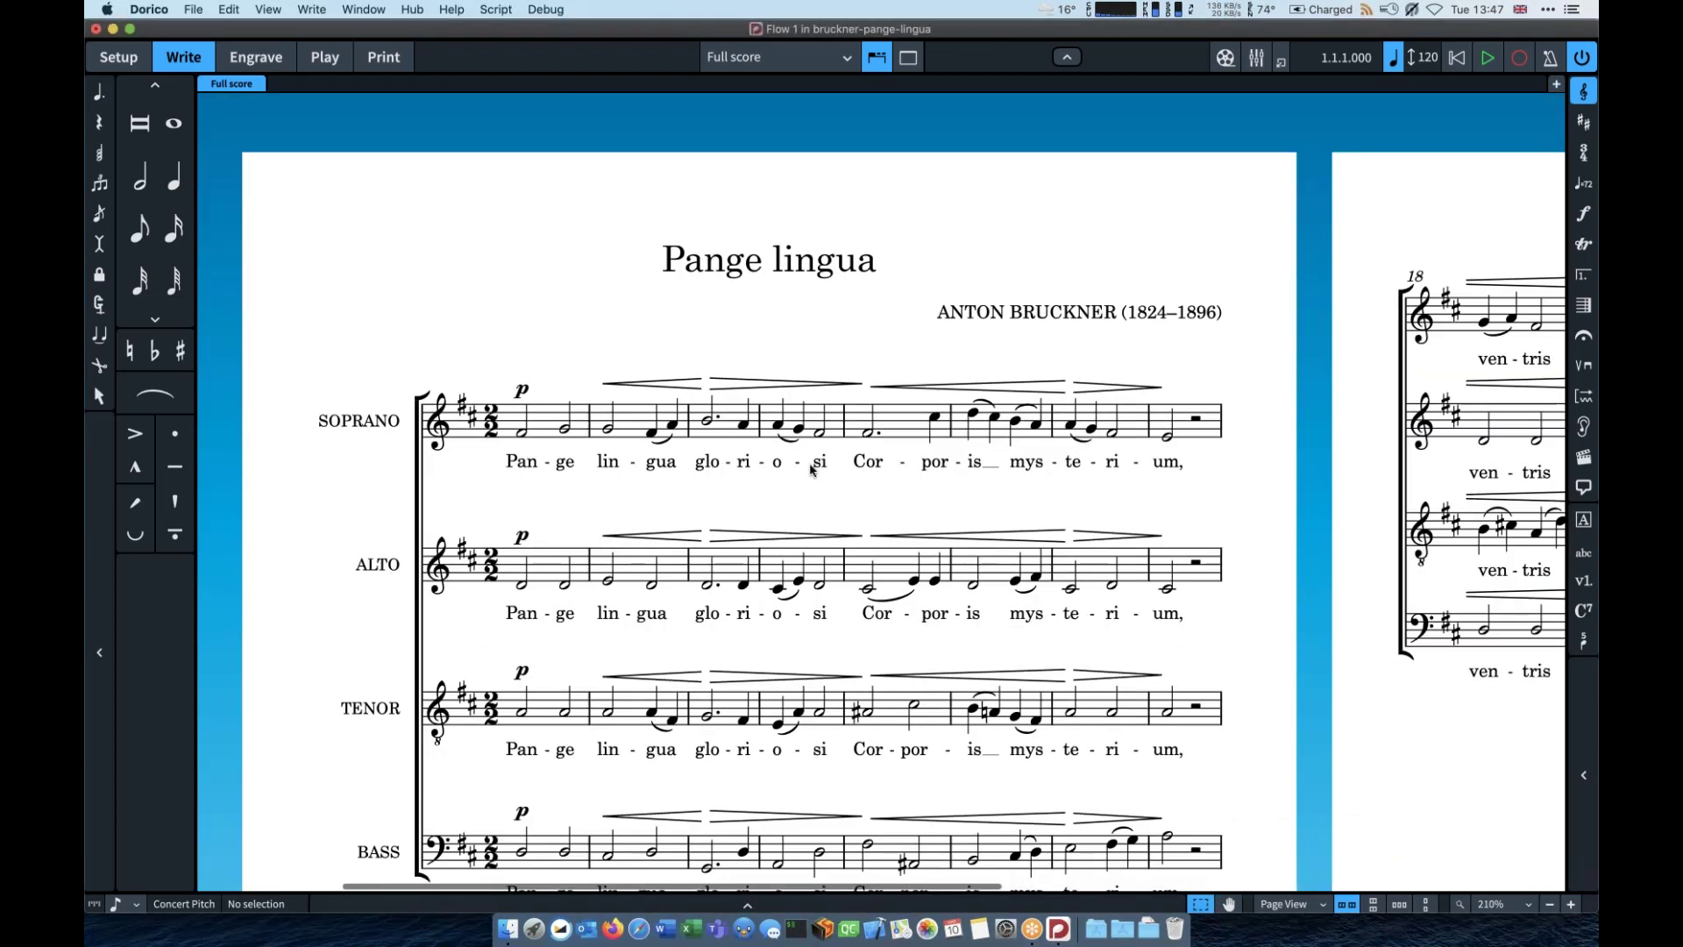
scroll(680, 534, "down", 2)
scroll(678, 533, "down", 4)
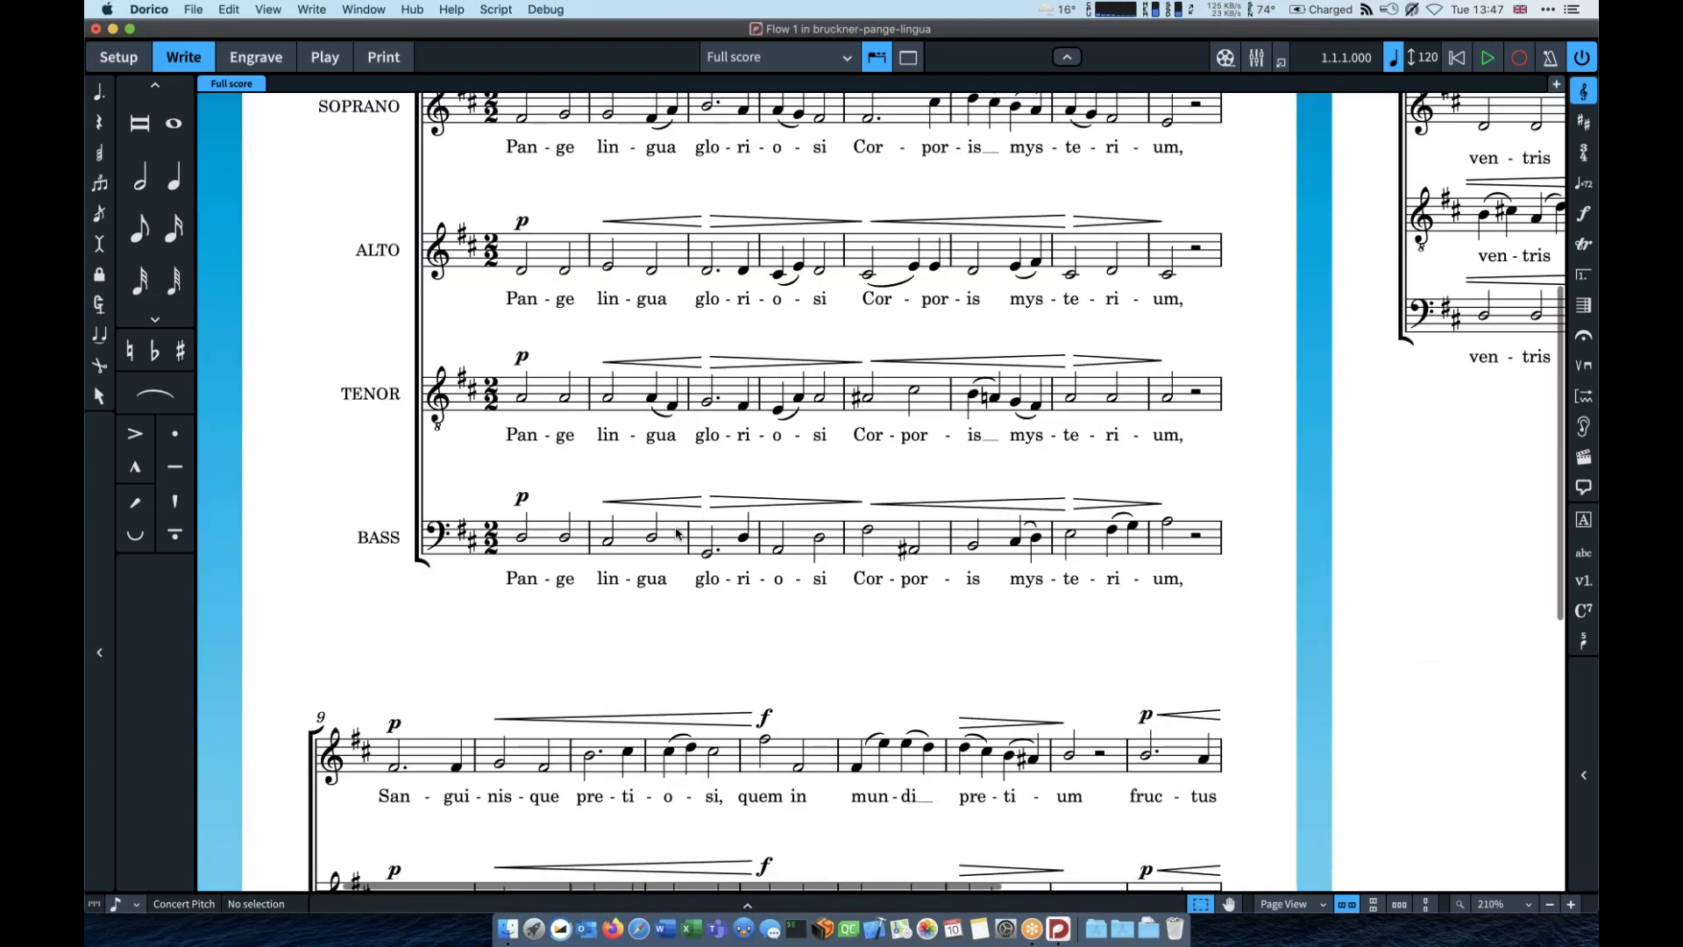
scroll(677, 533, "down", 4)
scroll(675, 533, "down", 2)
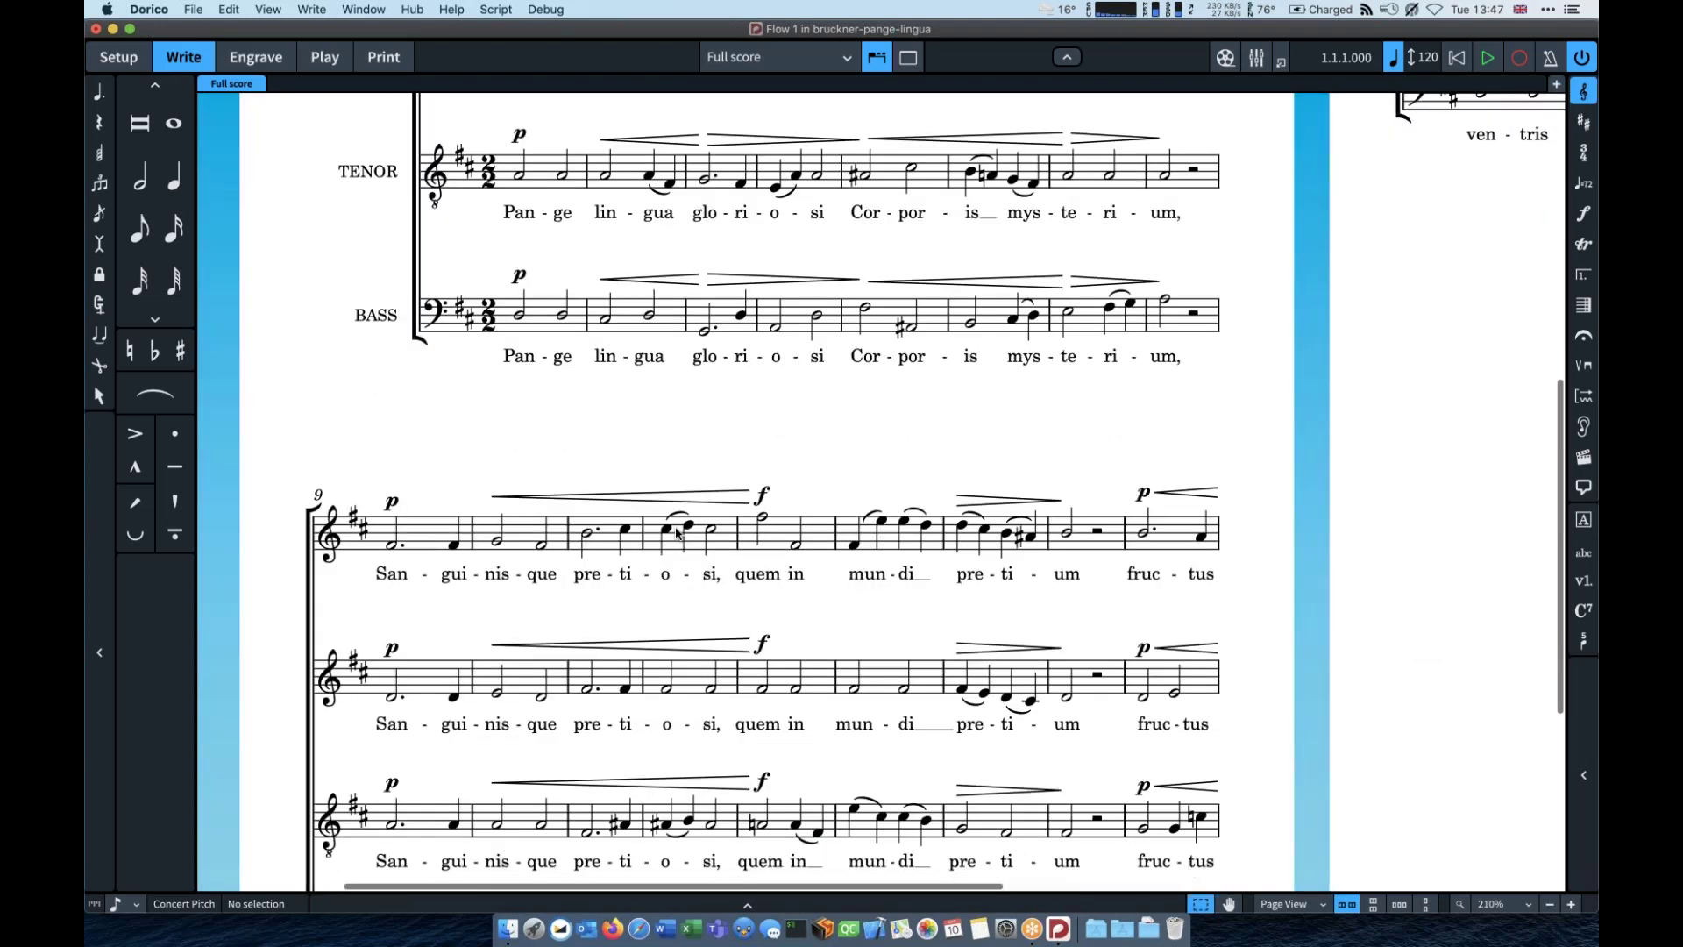
scroll(677, 532, "down", 2)
scroll(854, 548, "left", 2)
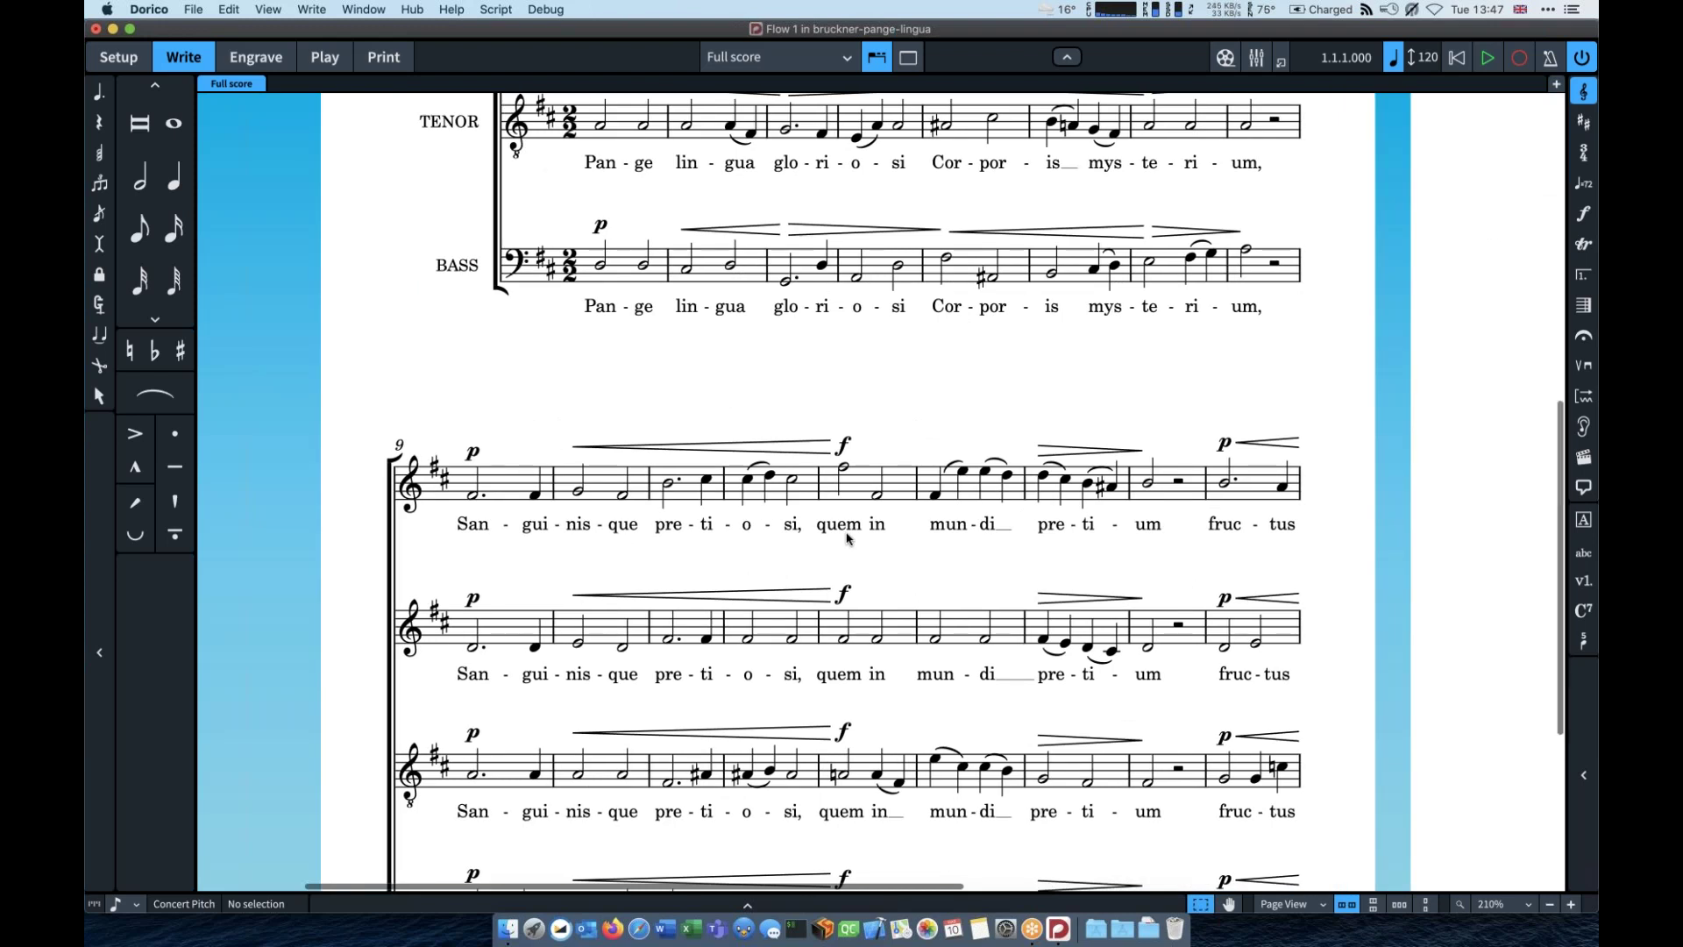
scroll(847, 538, "left", 1)
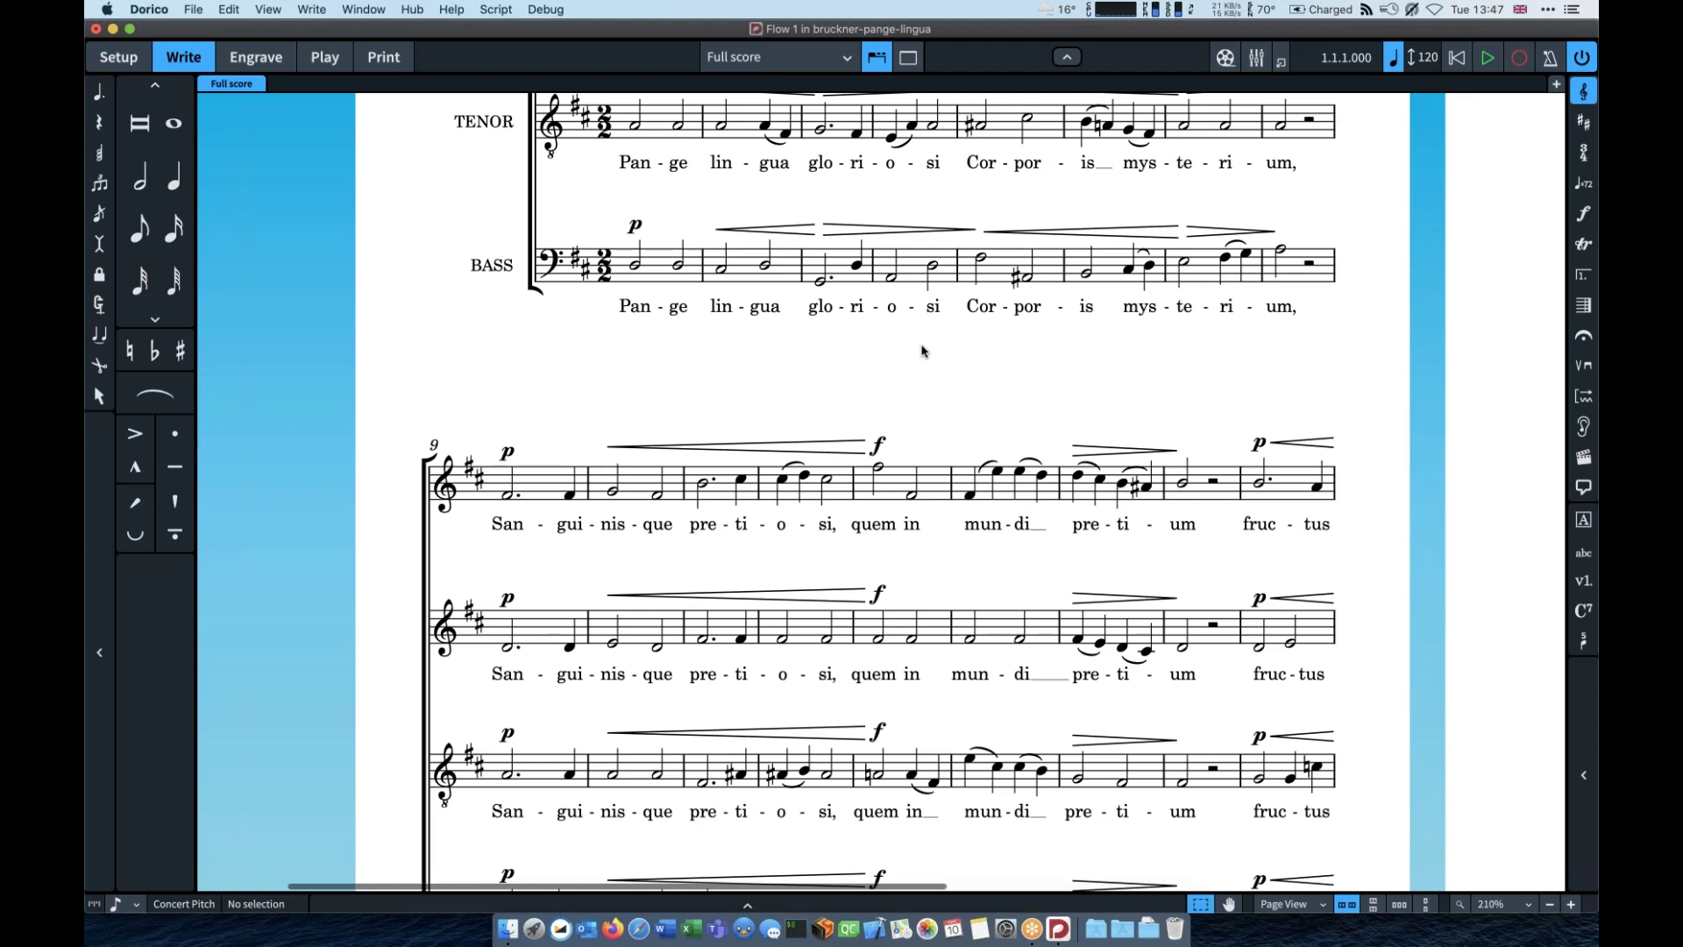
Step: Review the lyric hyphen settings in Engraving Options, including minimum gaps and the space allowed for hyphens, without changing them
key("super+shift+e")
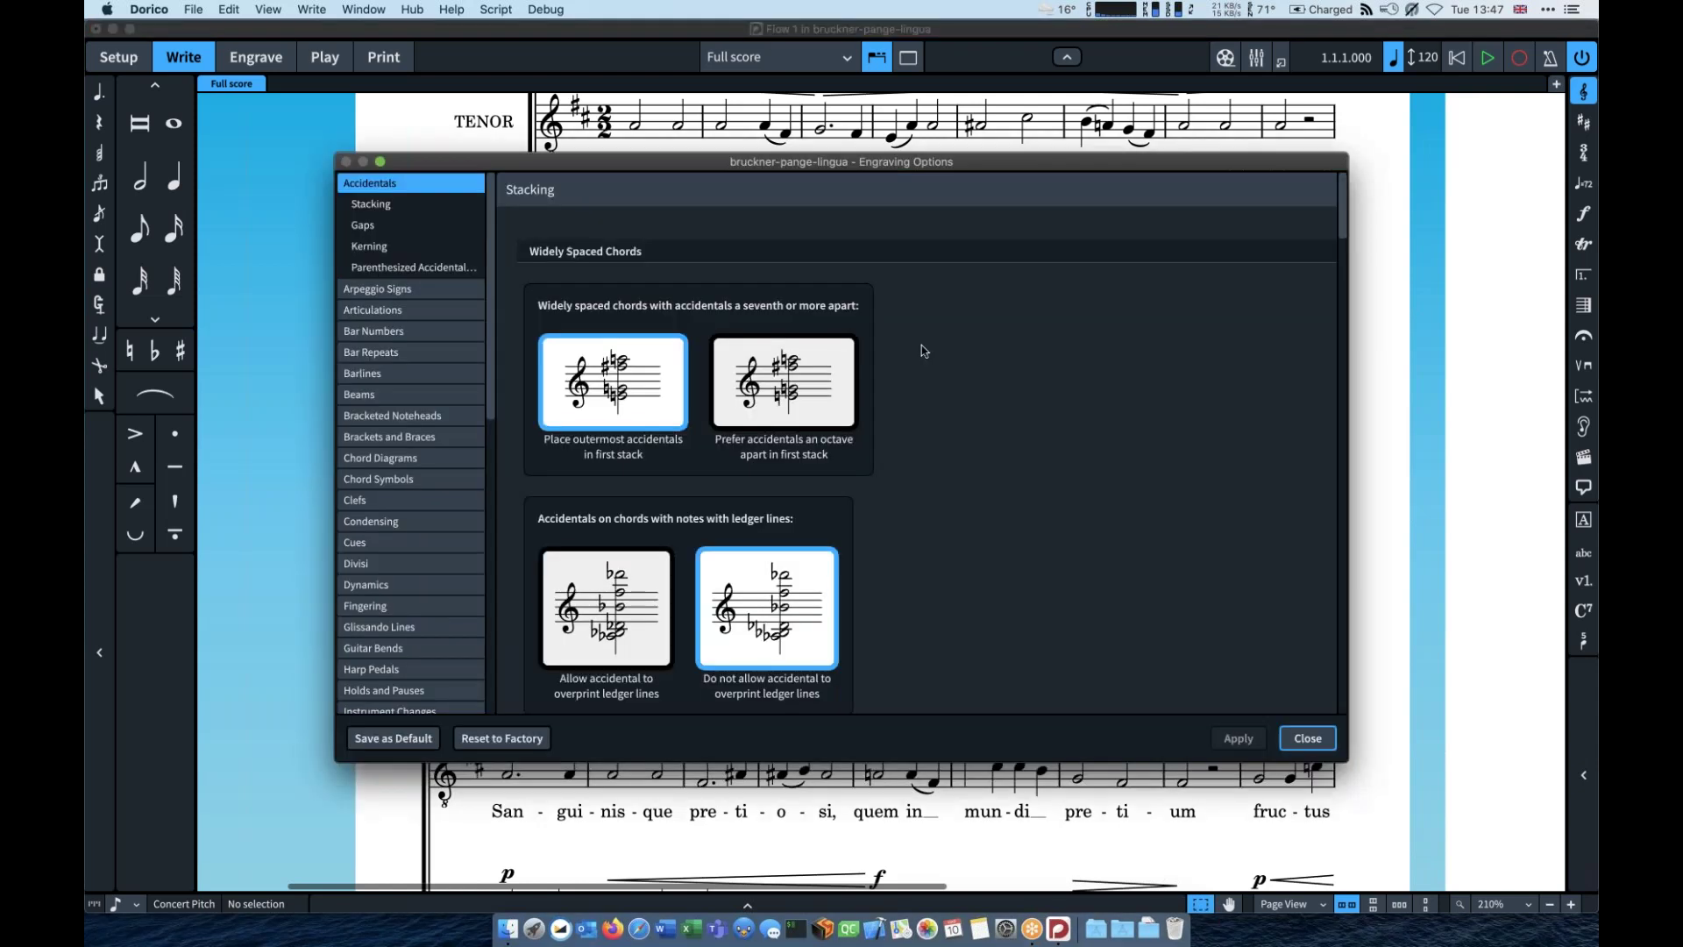
left_click_drag(650, 151, 853, 101)
scroll(631, 522, "down", 2)
scroll(630, 523, "down", 4)
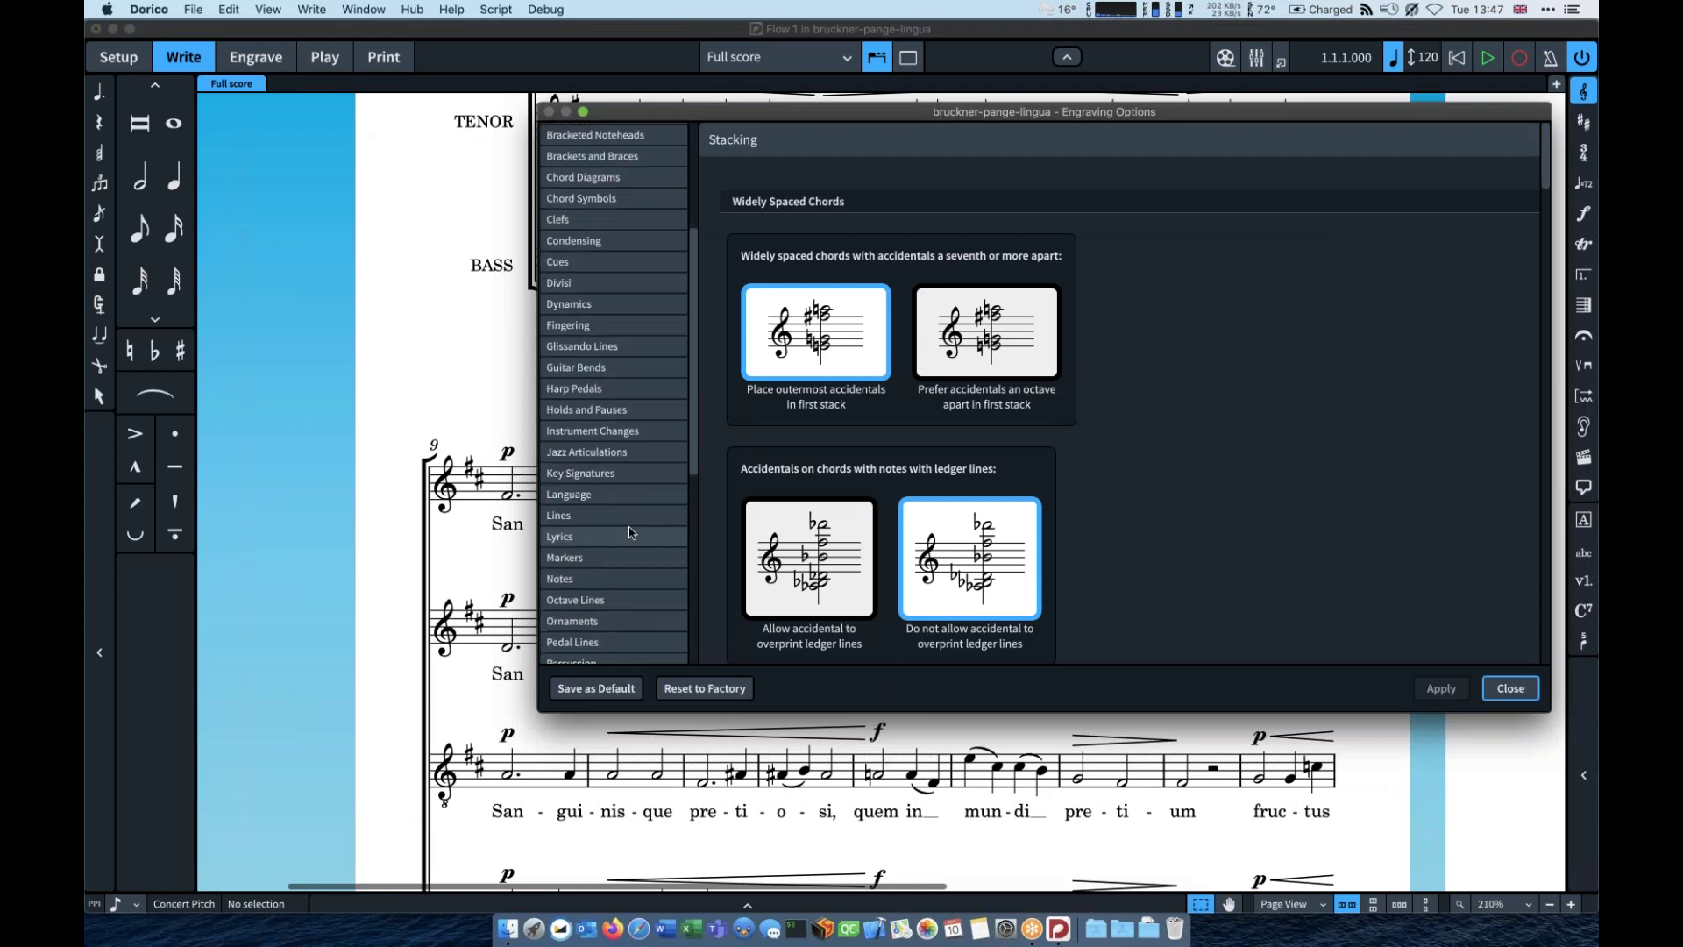
left_click(630, 535)
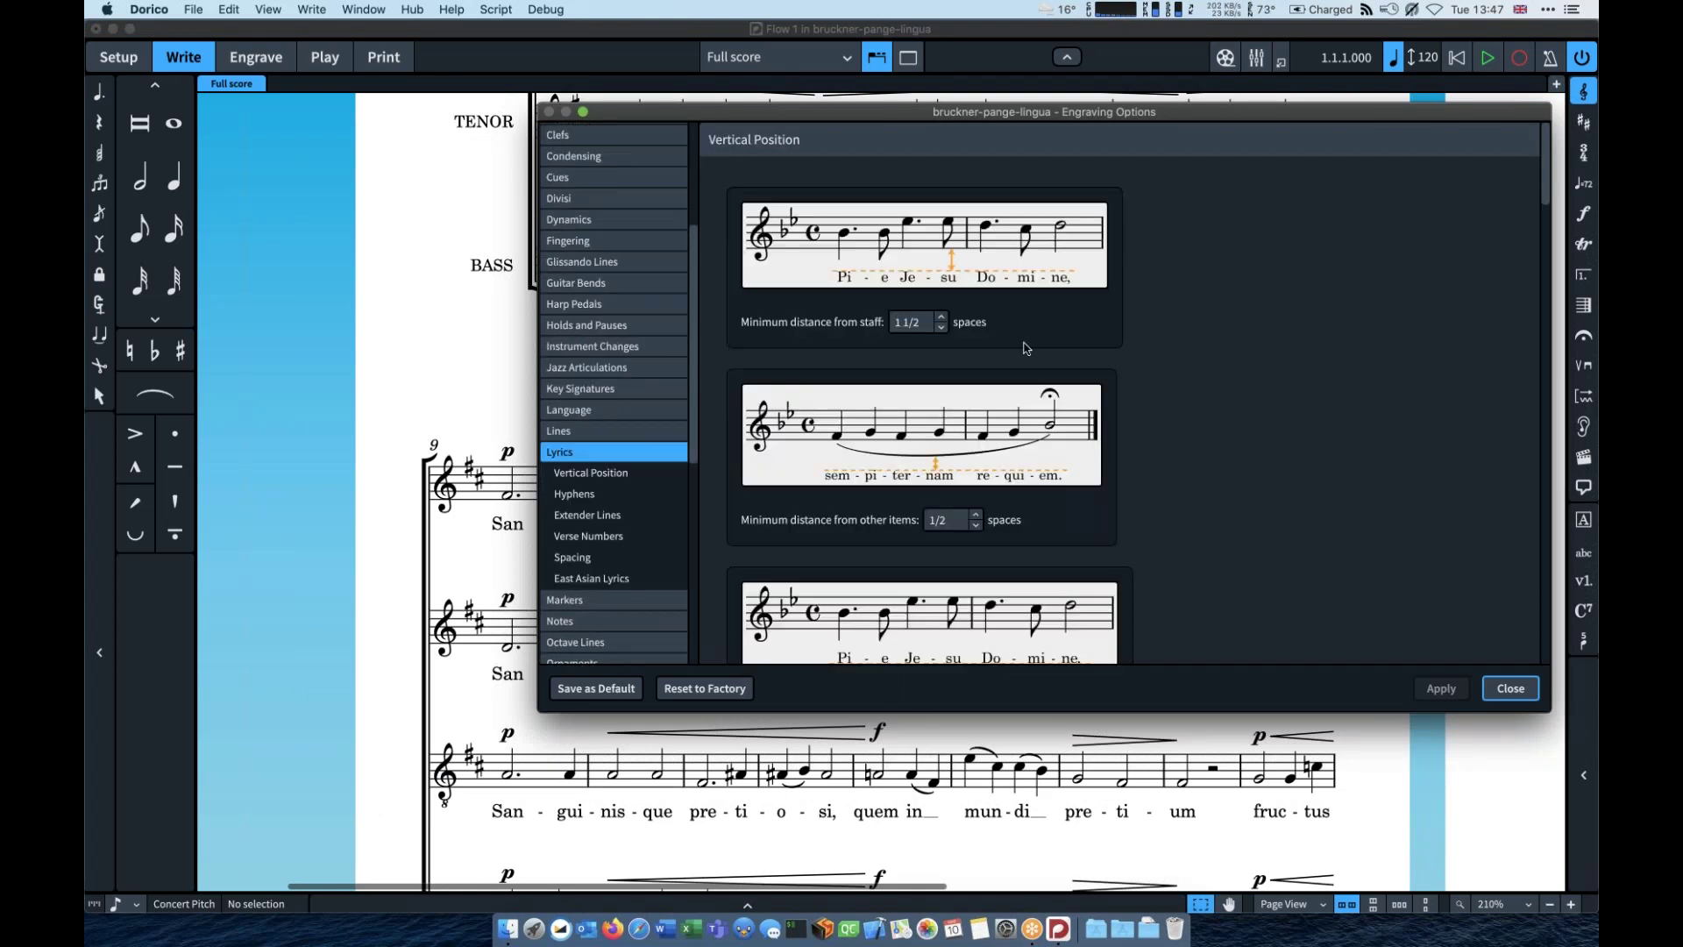
left_click(612, 496)
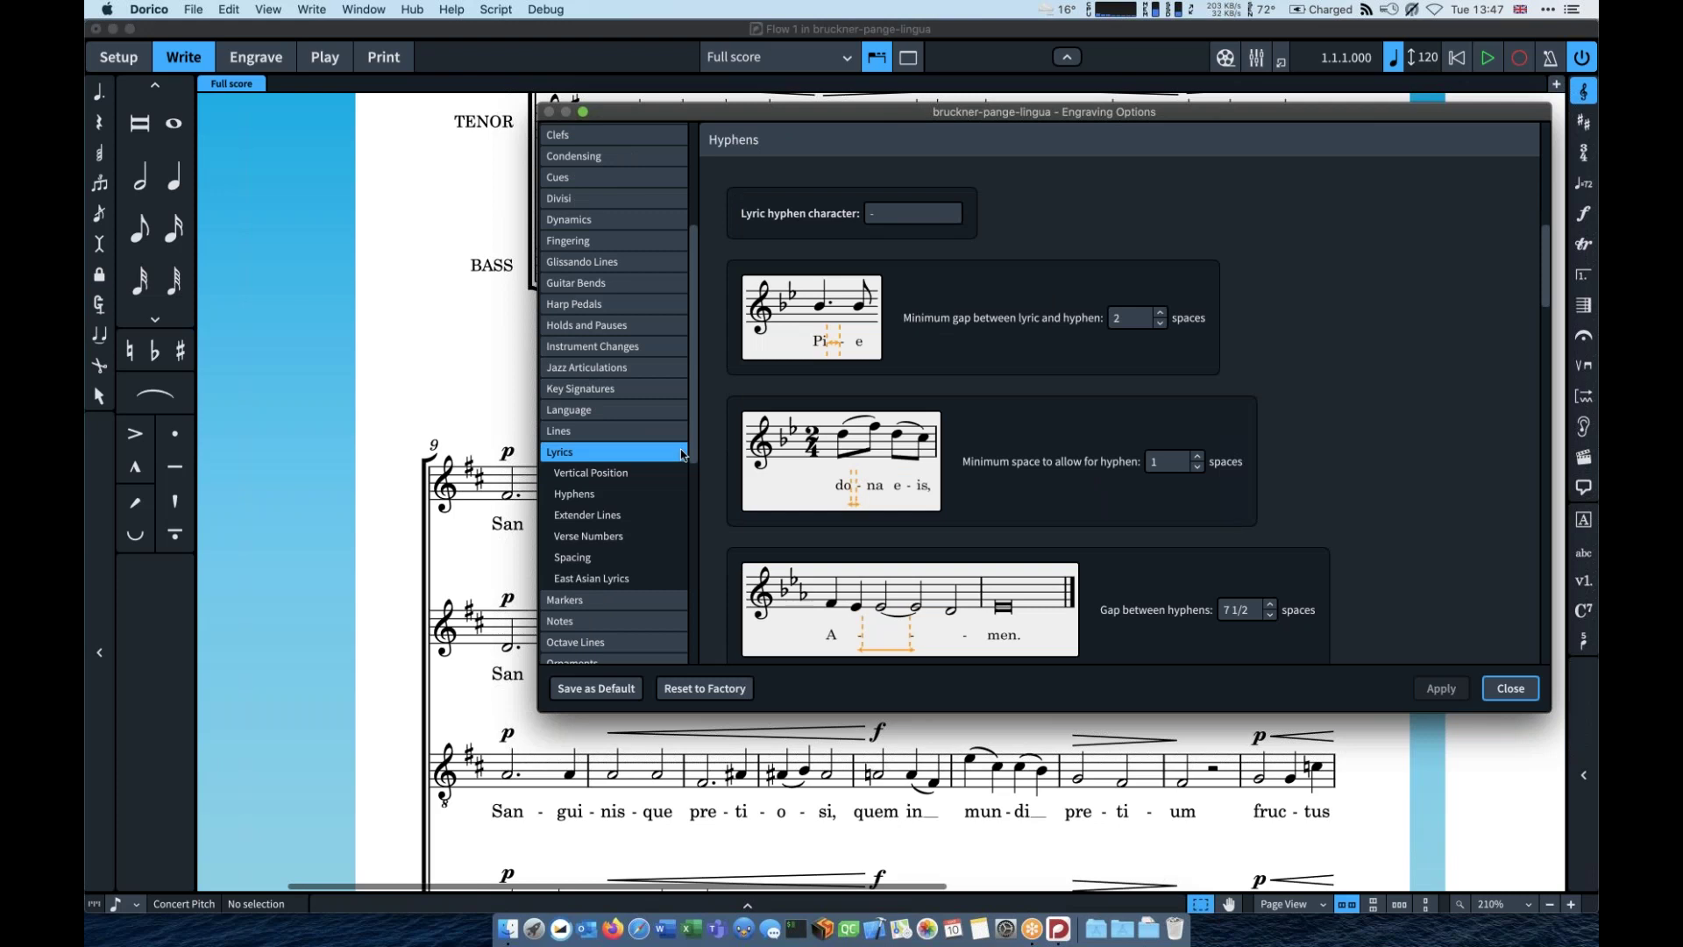
left_click_drag(654, 118, 372, 105)
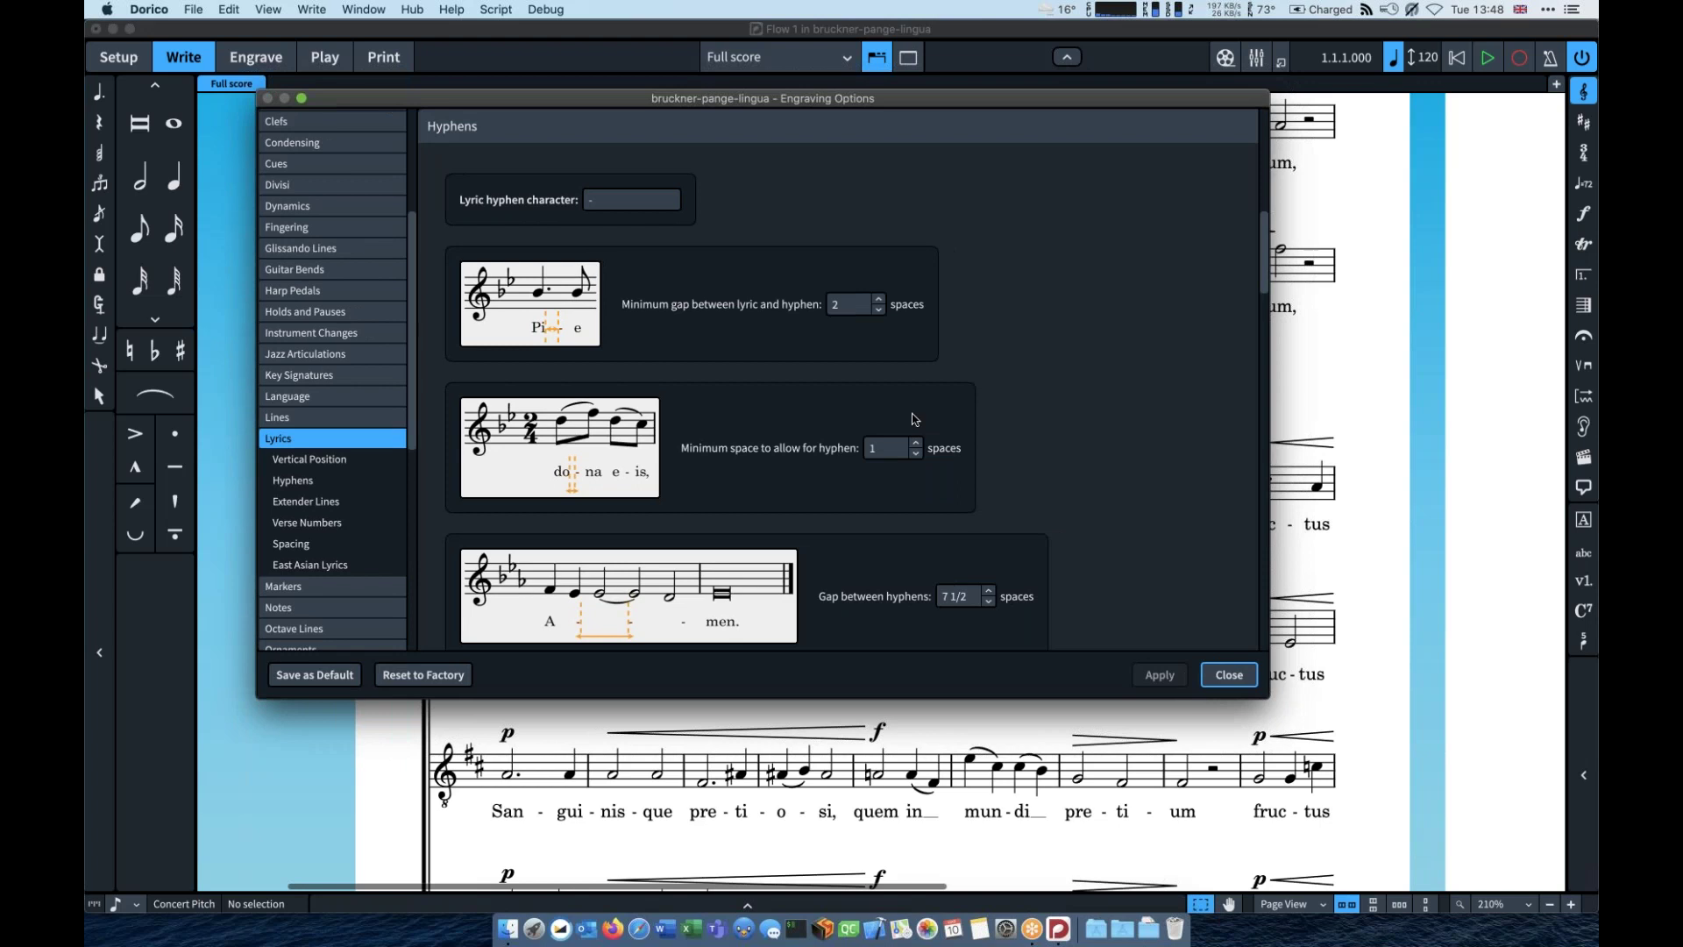
left_click(1229, 674)
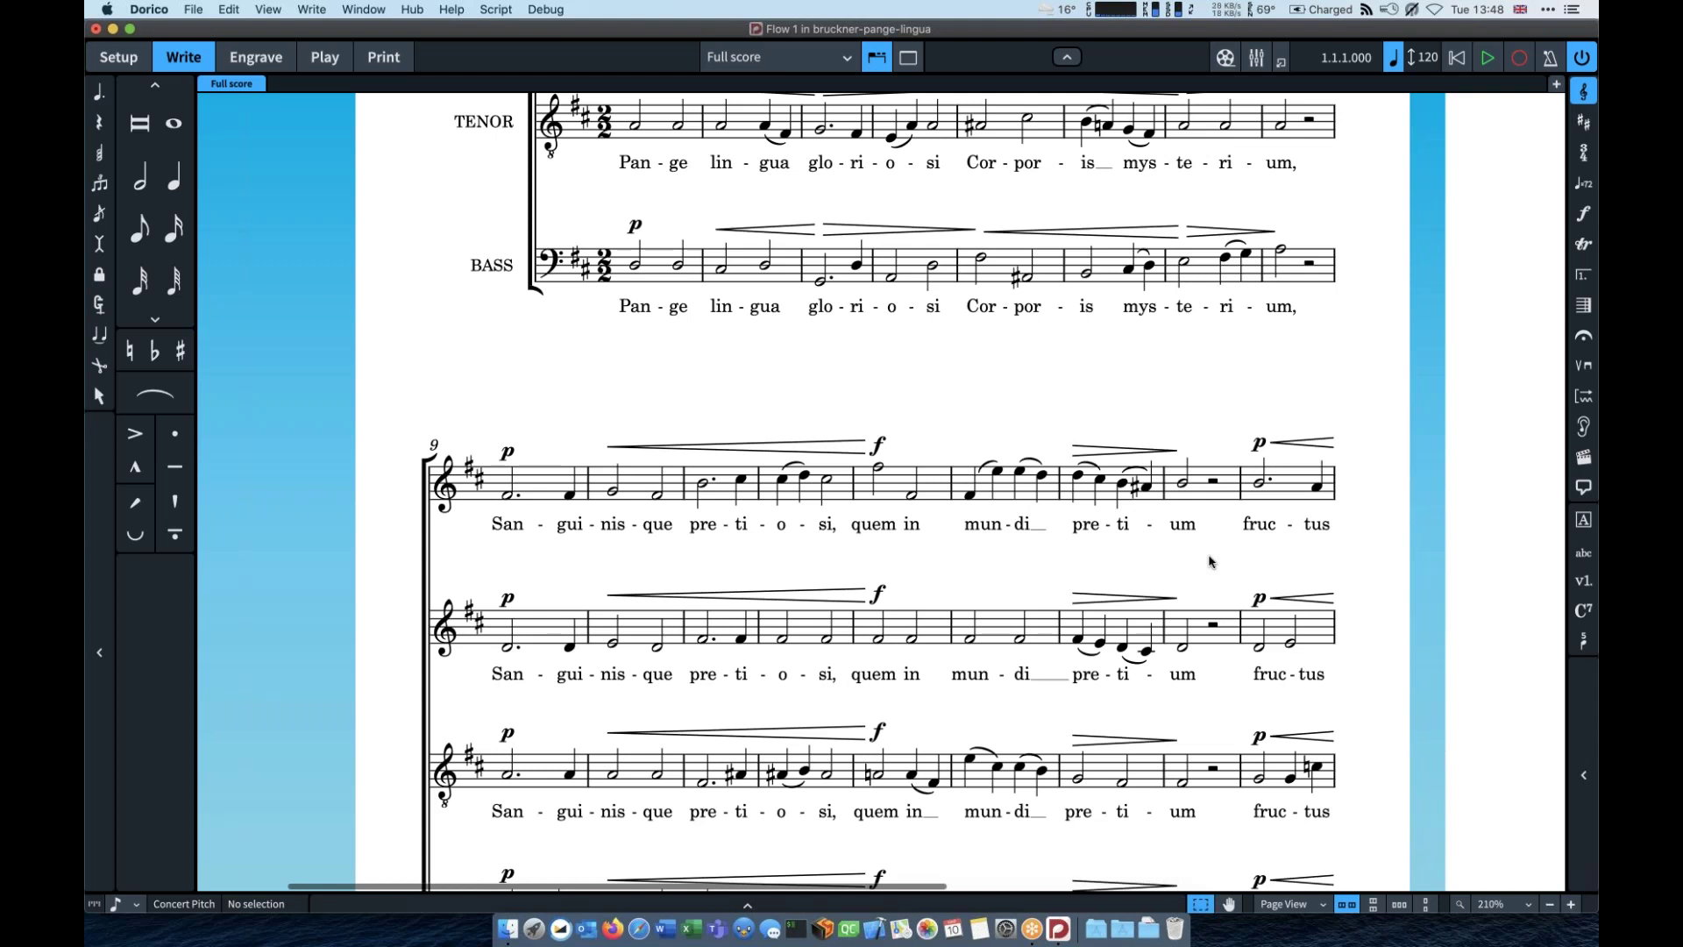
Step: In Engrave mode, try nudging the Soprano lyric "quem" in bar 13 to the right and undo the move
key("super+3")
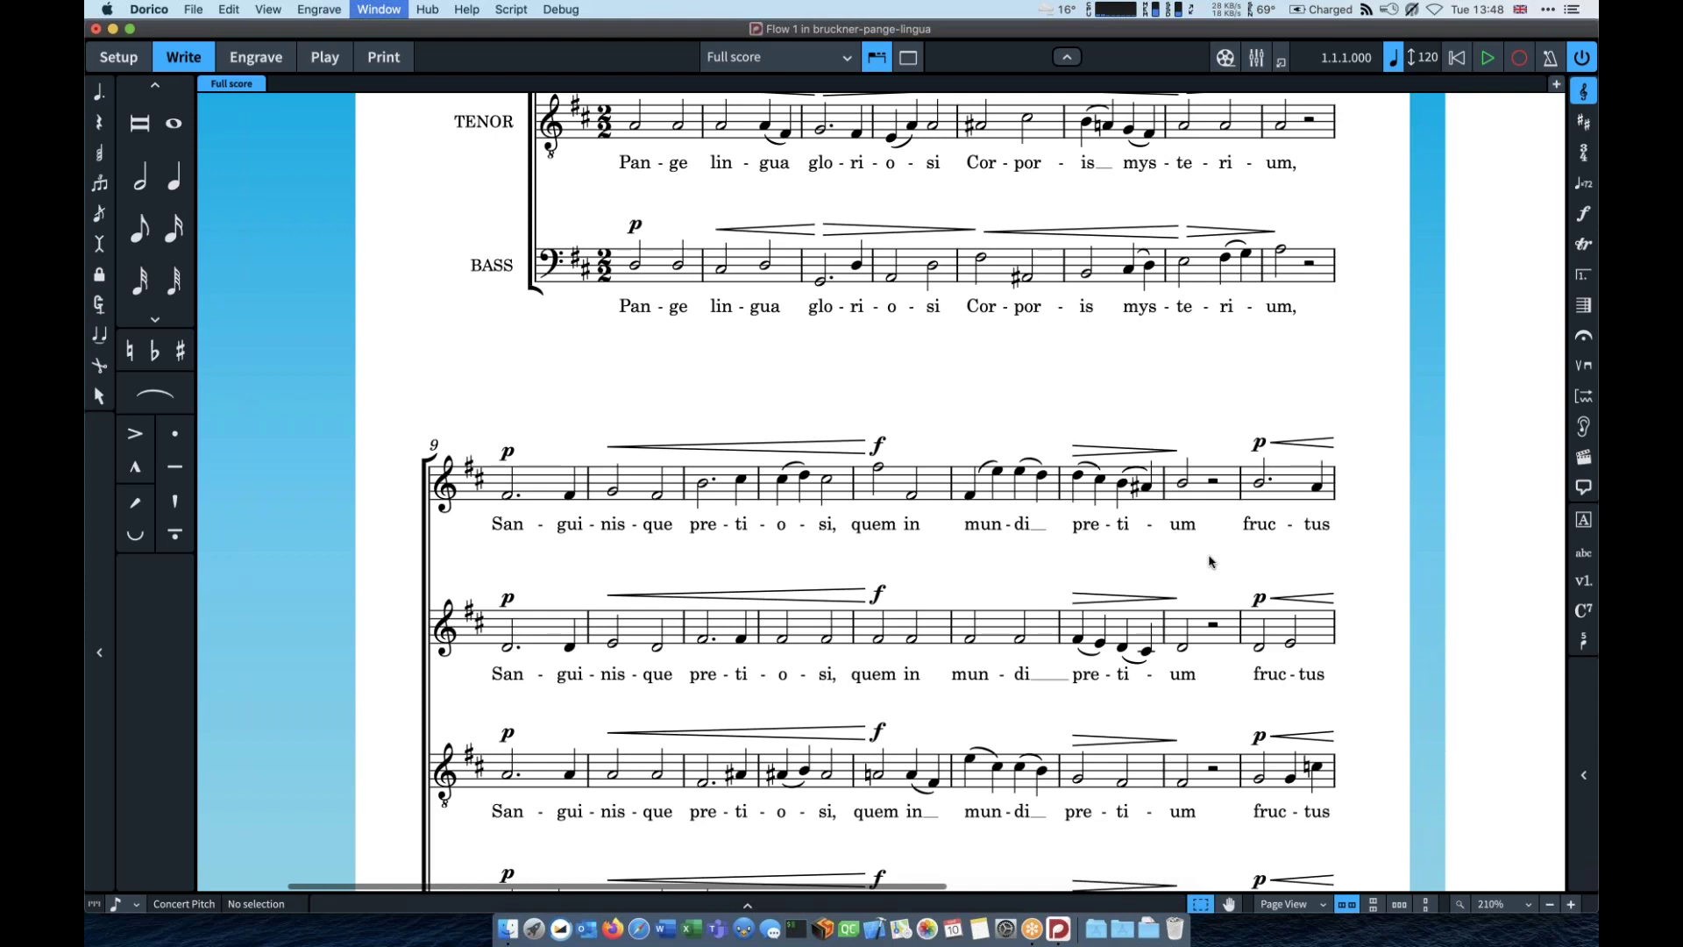
key("super+3")
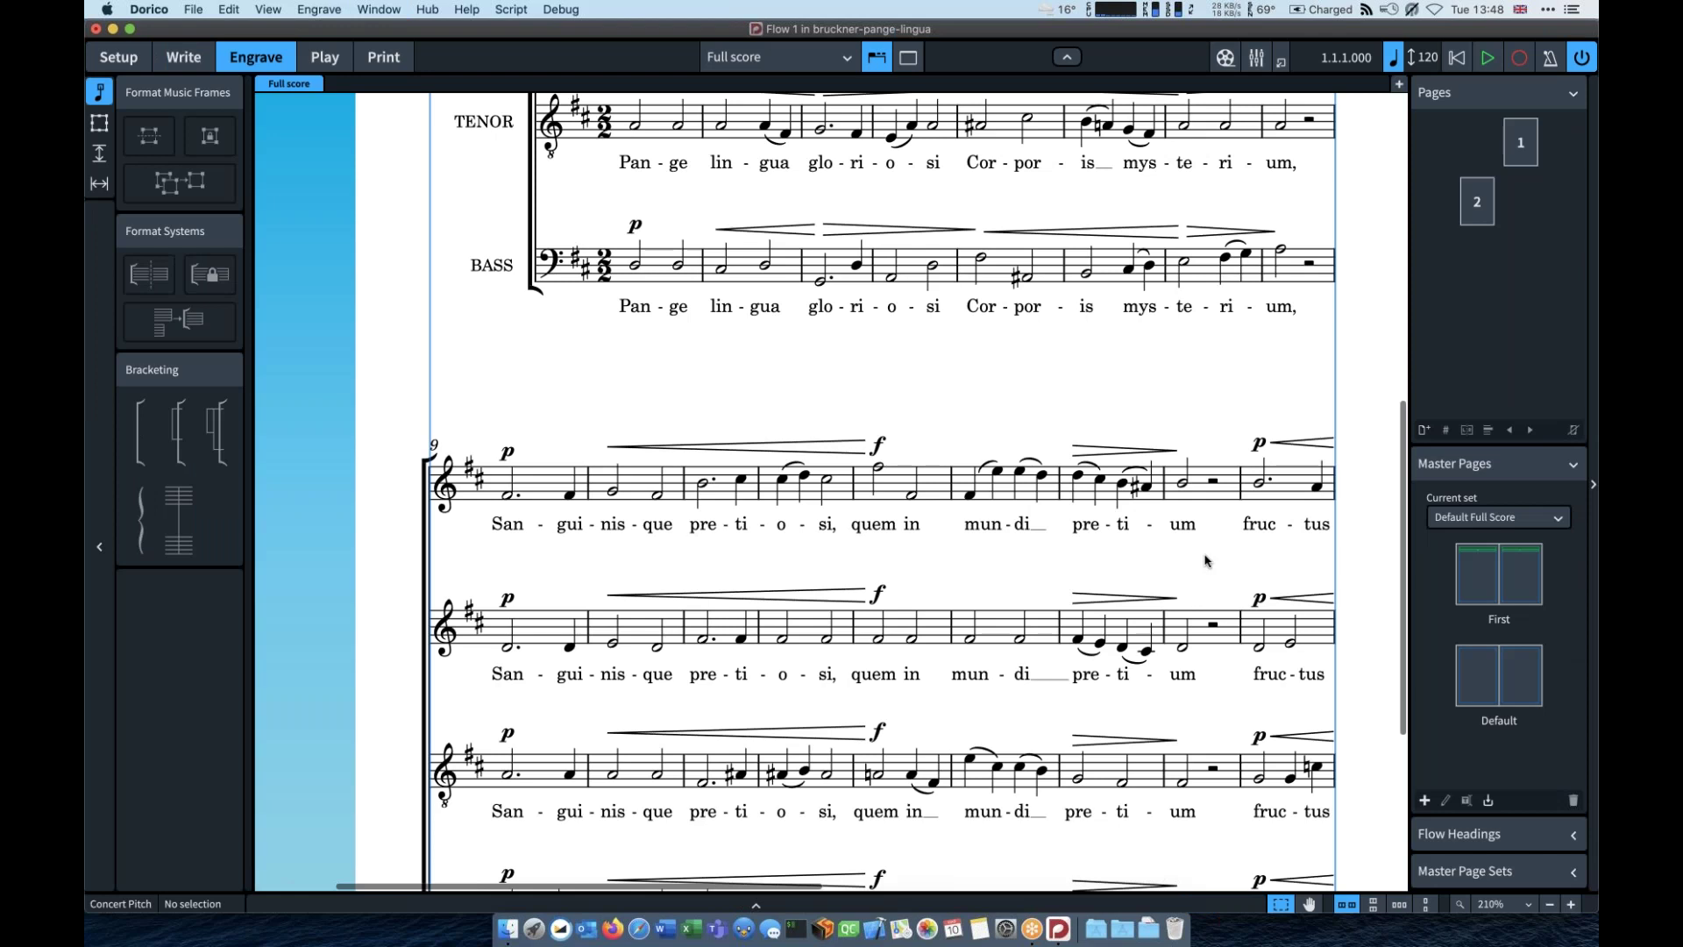
left_click(870, 534)
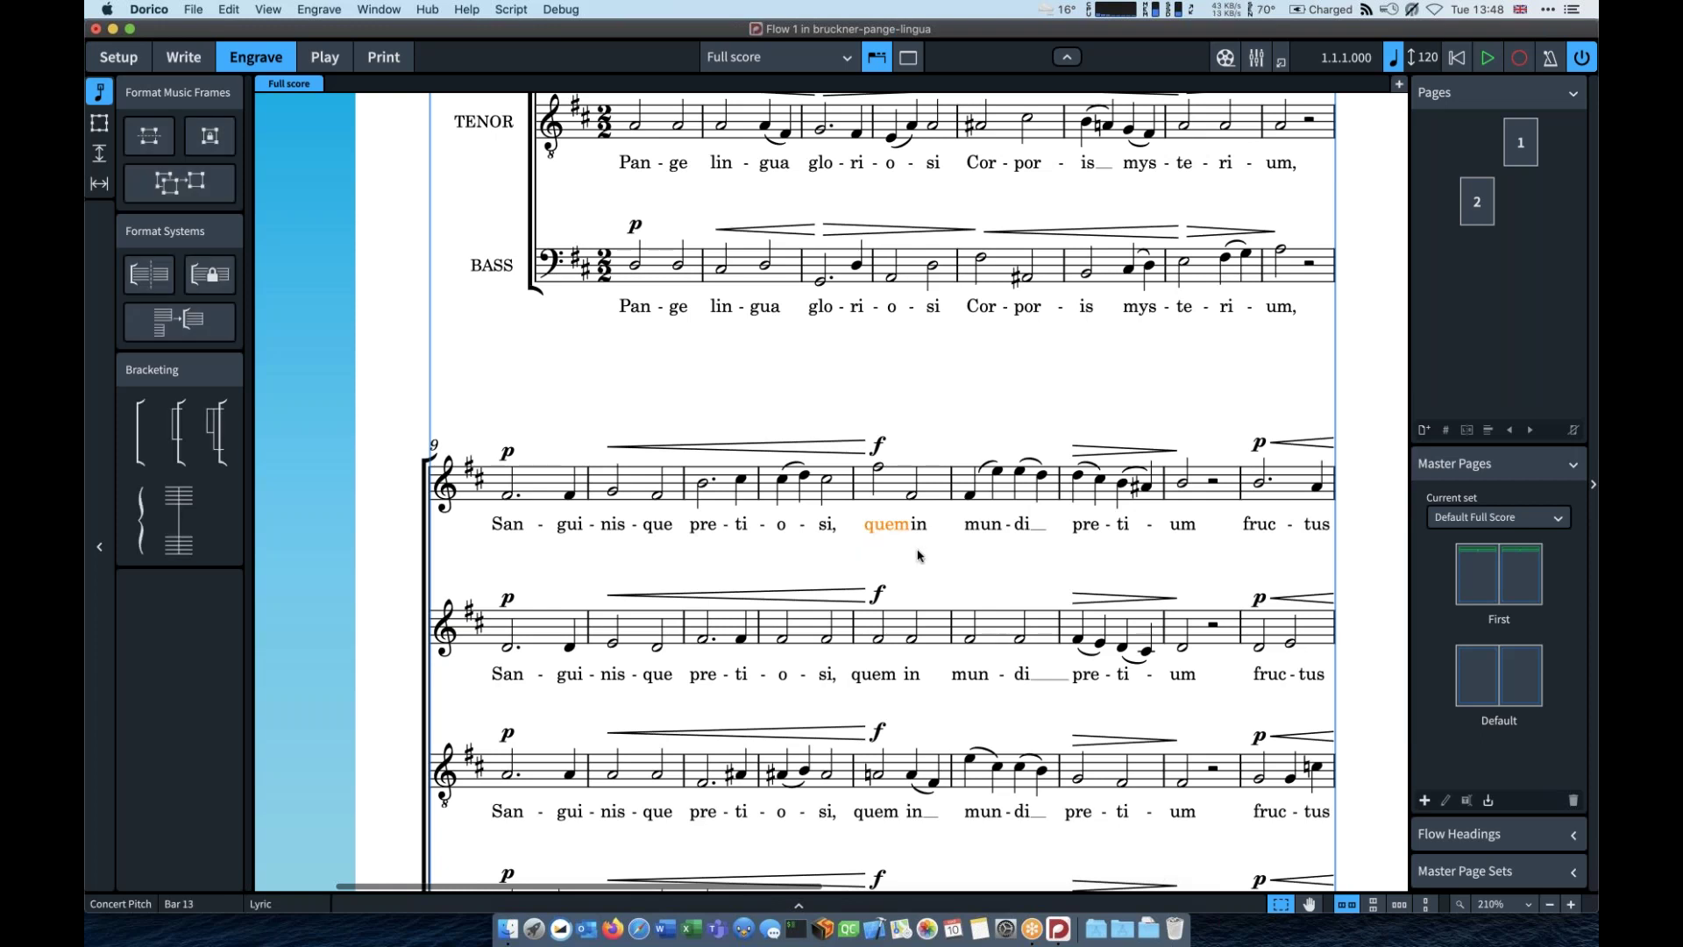
key("super+z")
key("alt+Right")
key("super+z")
left_click(399, 706)
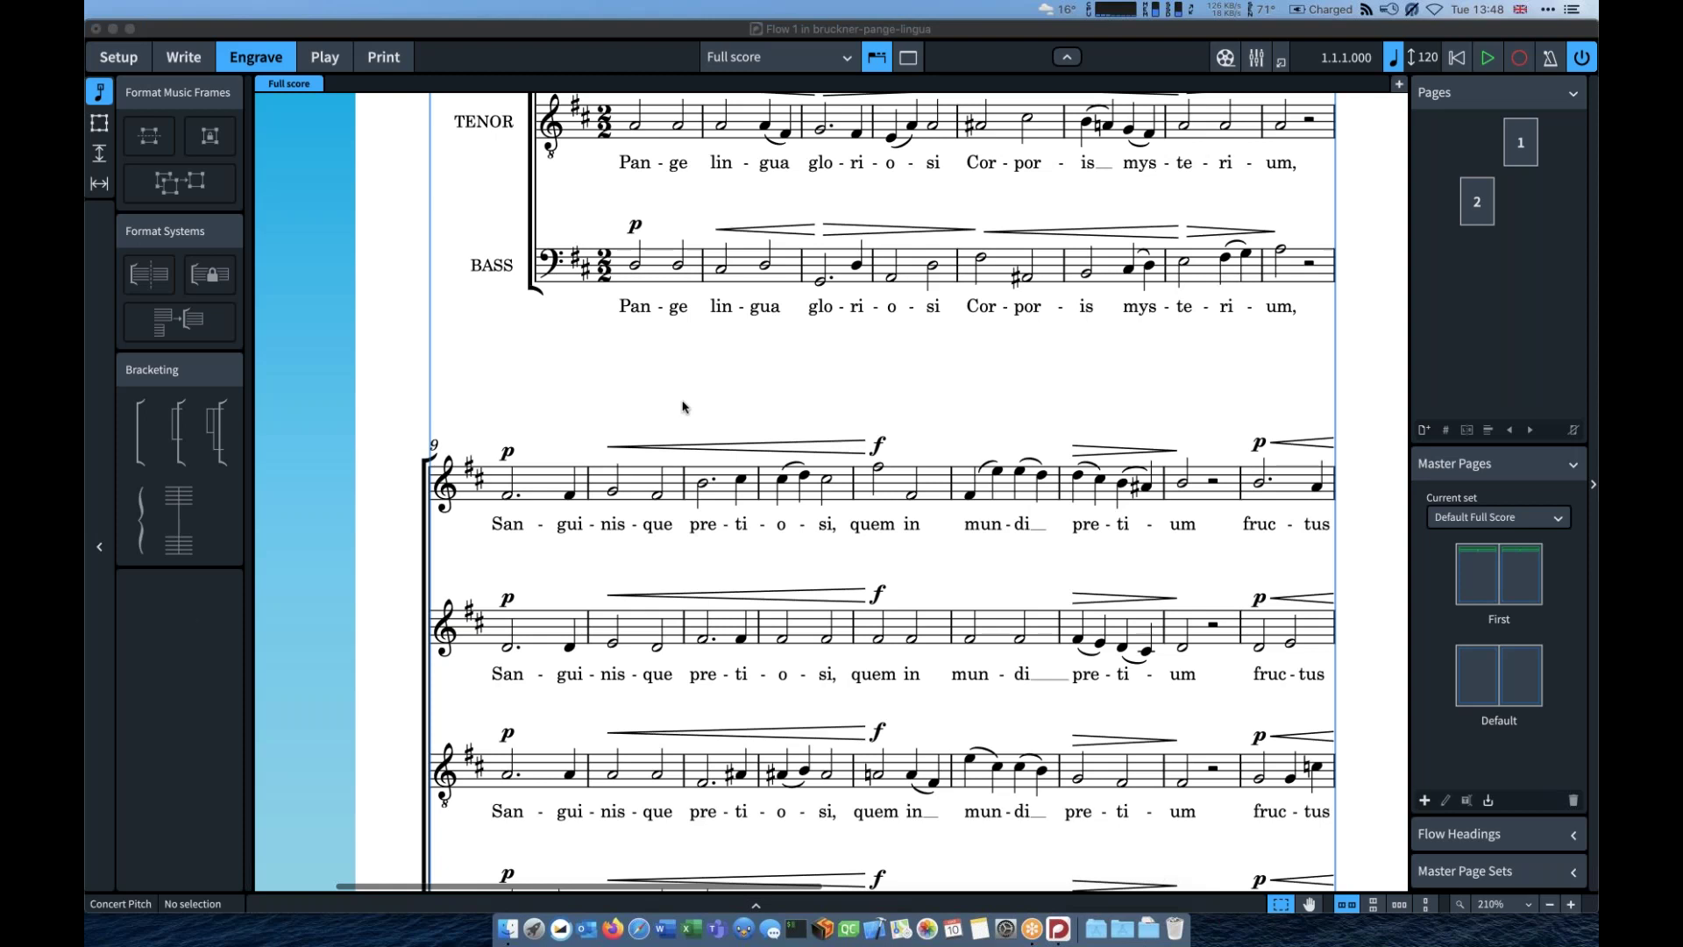
Step: In Write mode, try adding notes at intervals 3,5,8 to the Bass notes in bars 1 to 5 and undo the addition
scroll(683, 405, "up", 3)
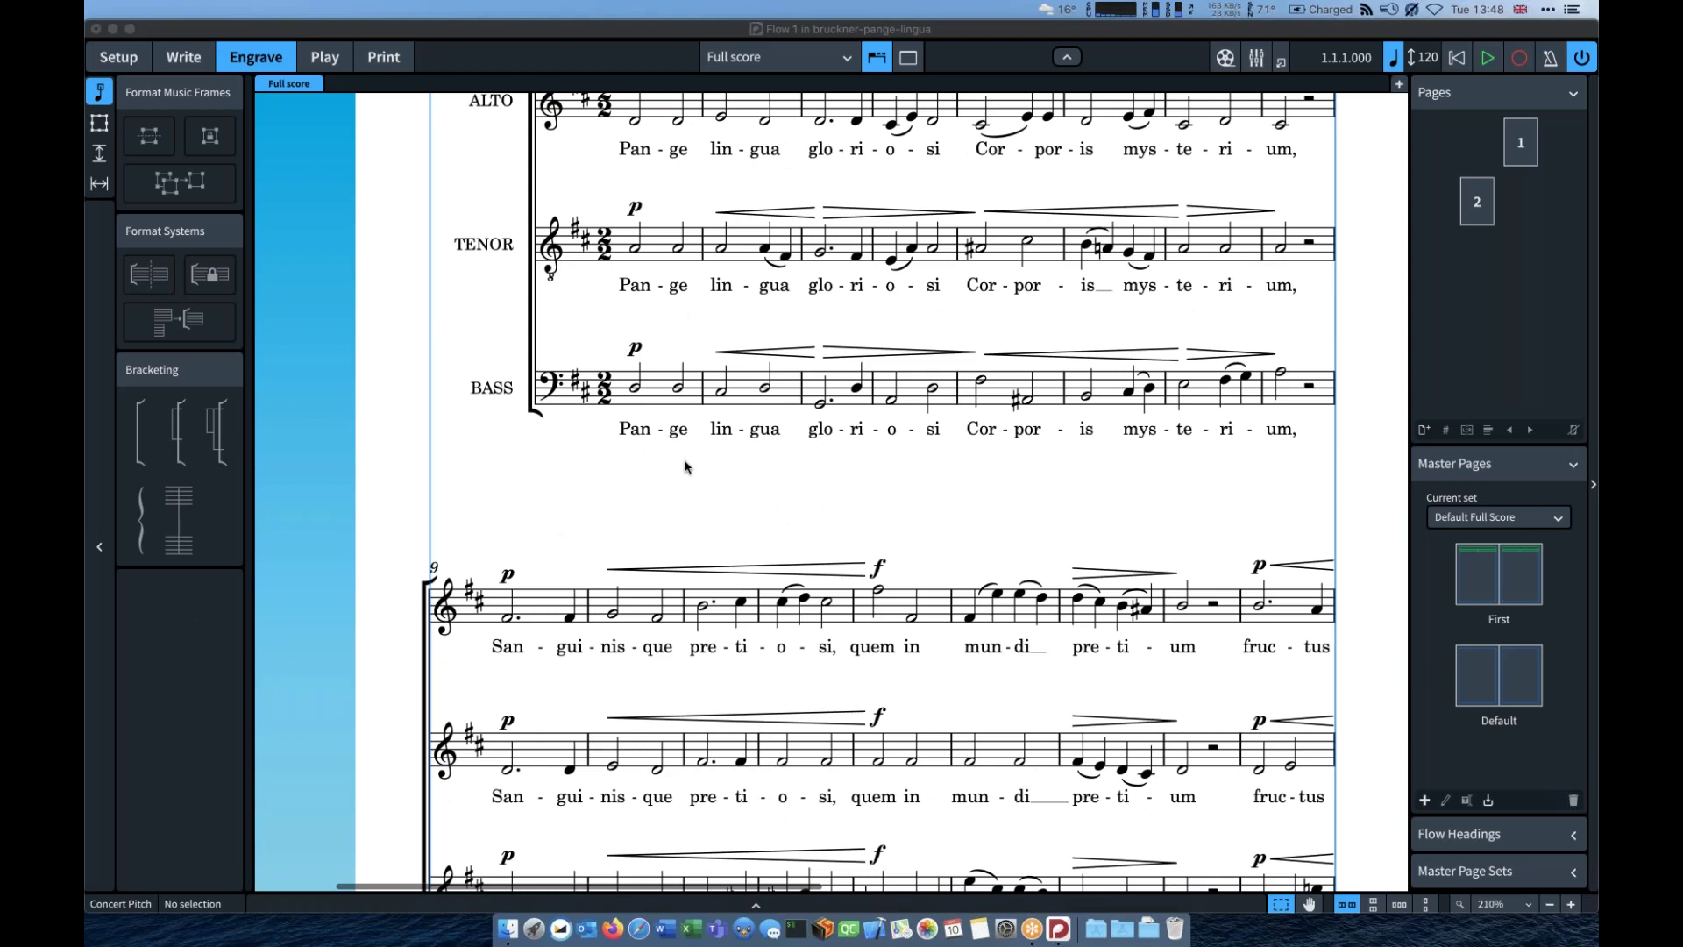
left_click(669, 388)
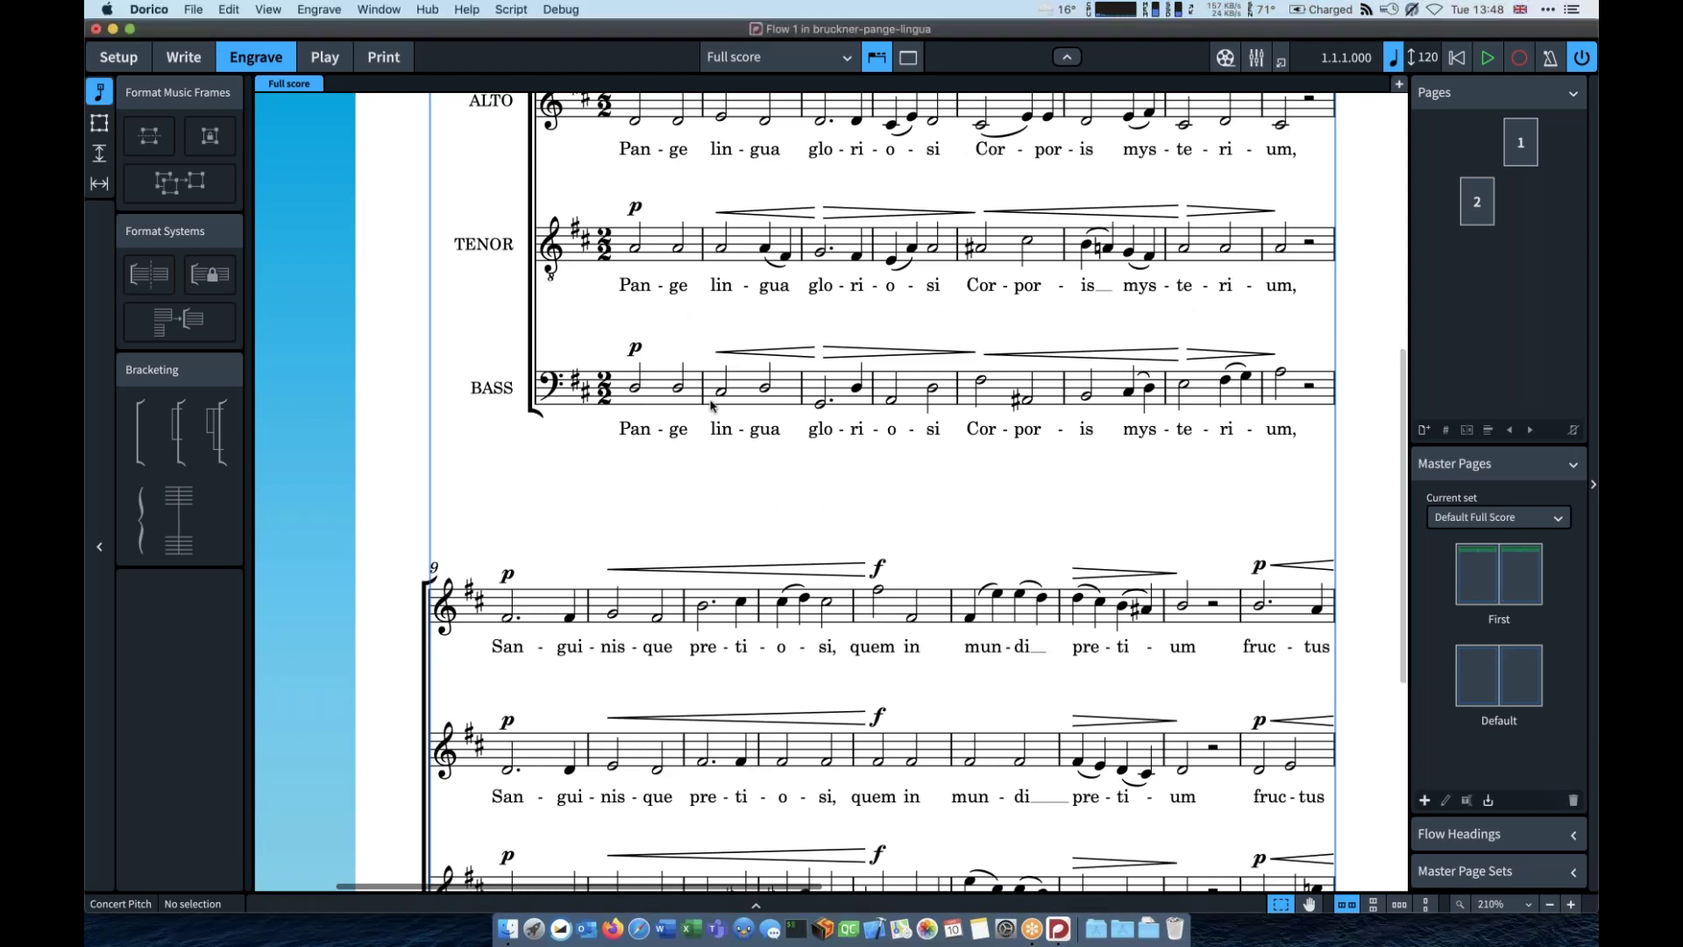
key("super+2")
left_click(653, 391)
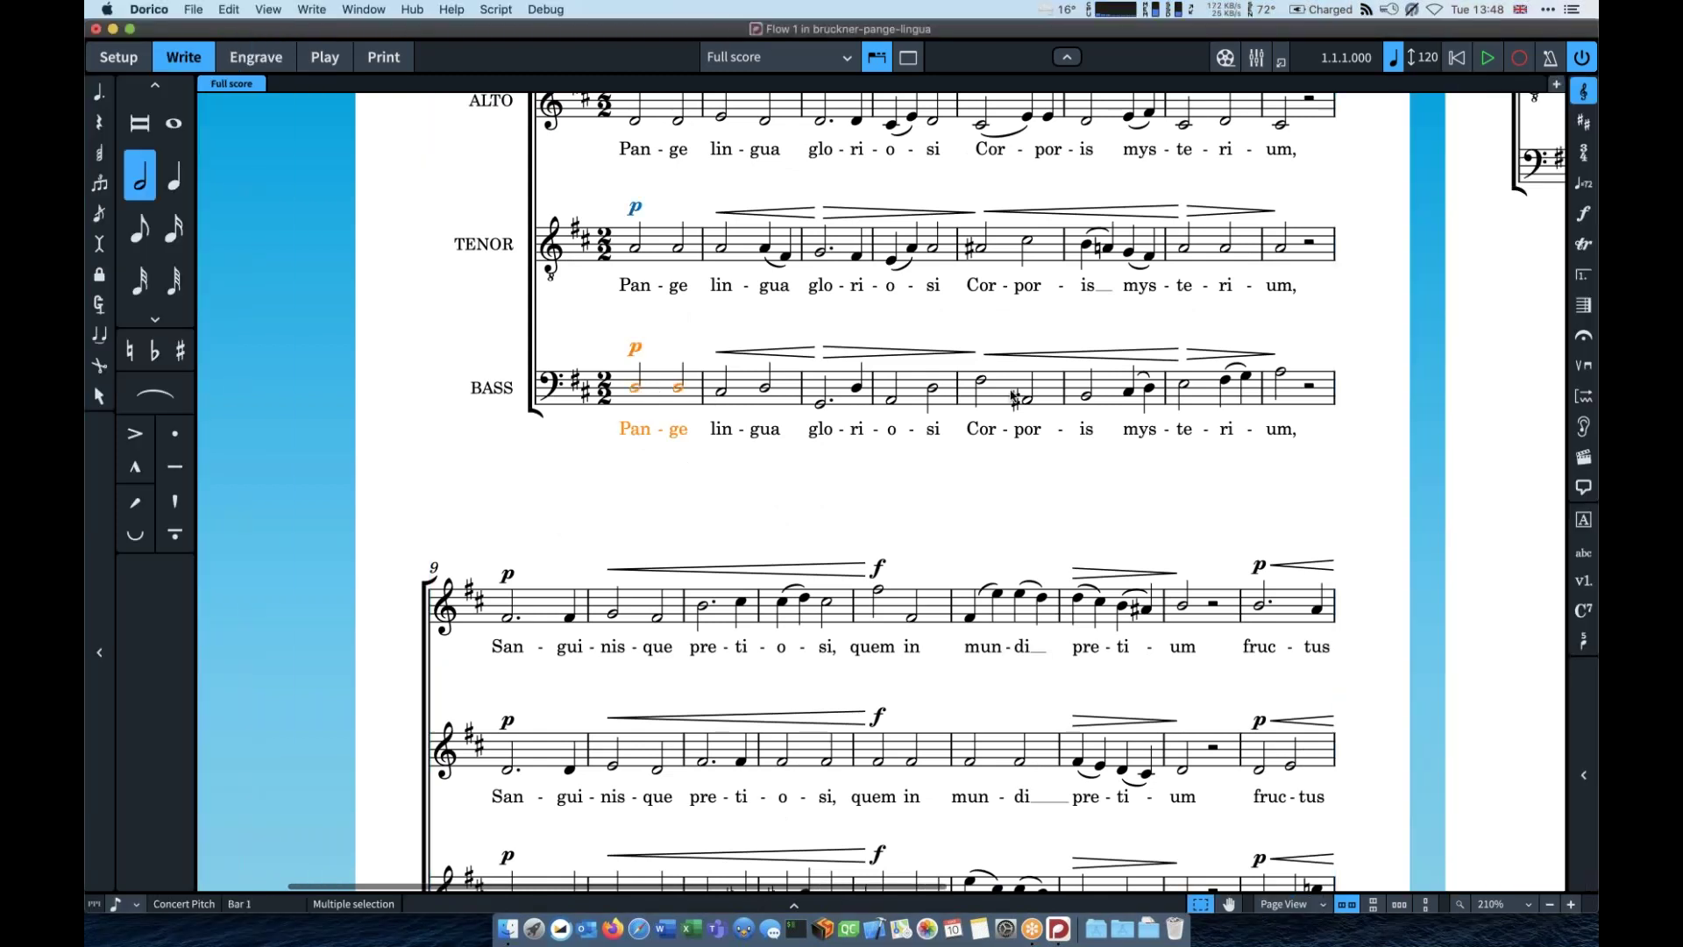
left_click(1004, 396, "shift")
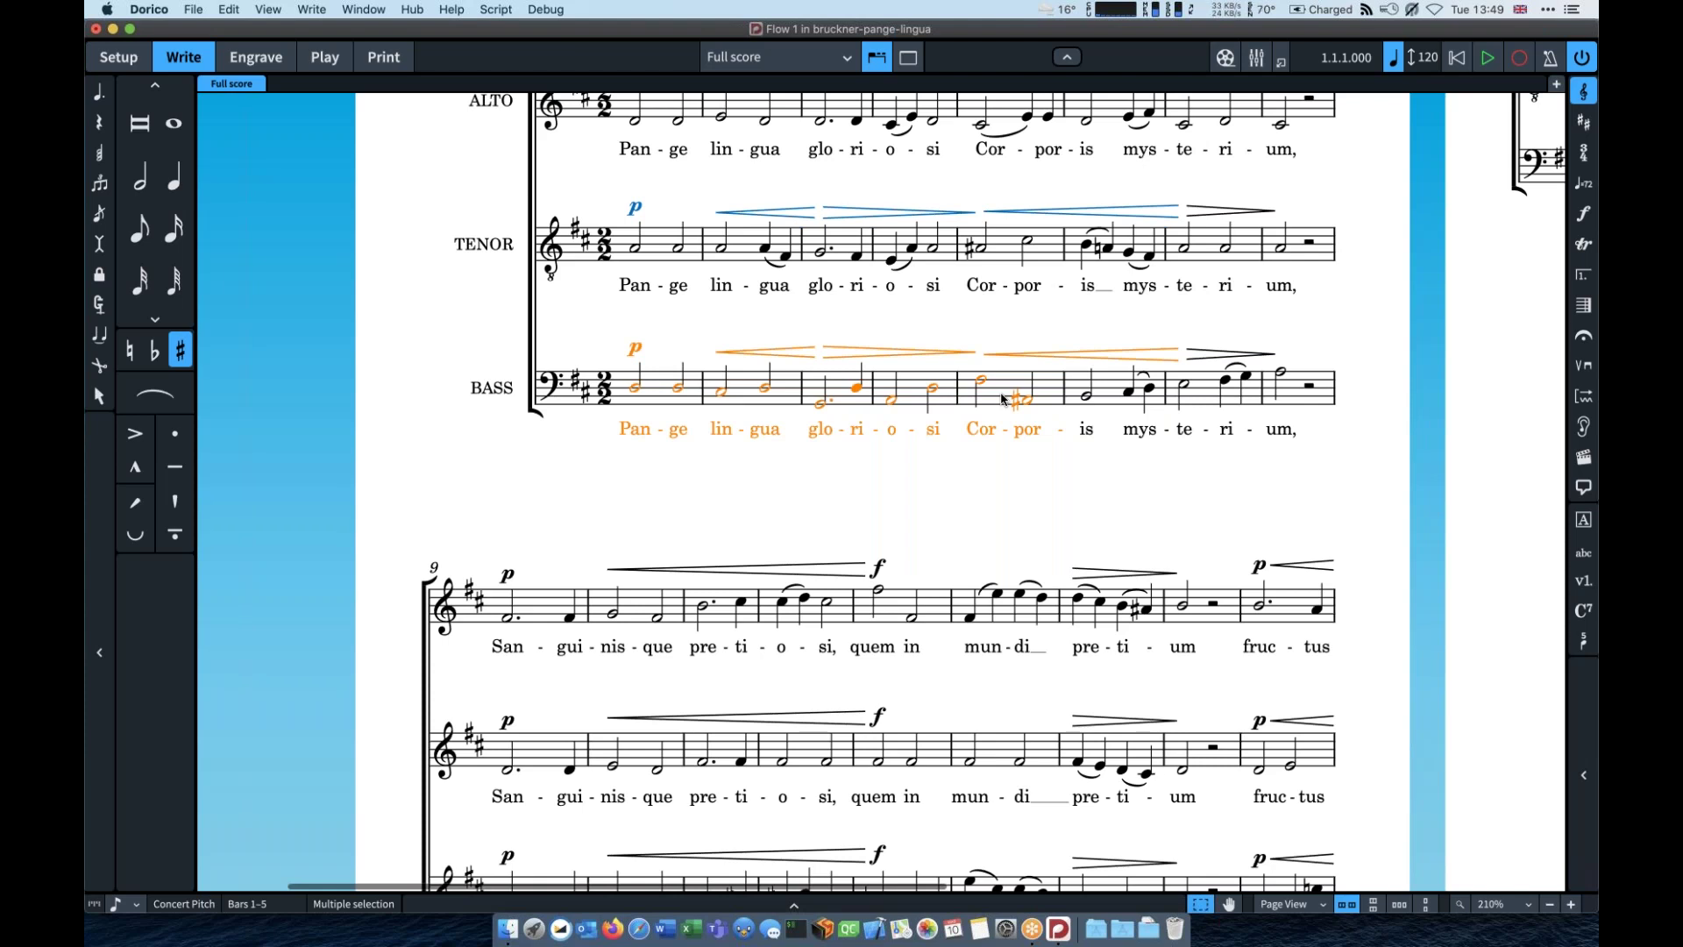
key("shift+t")
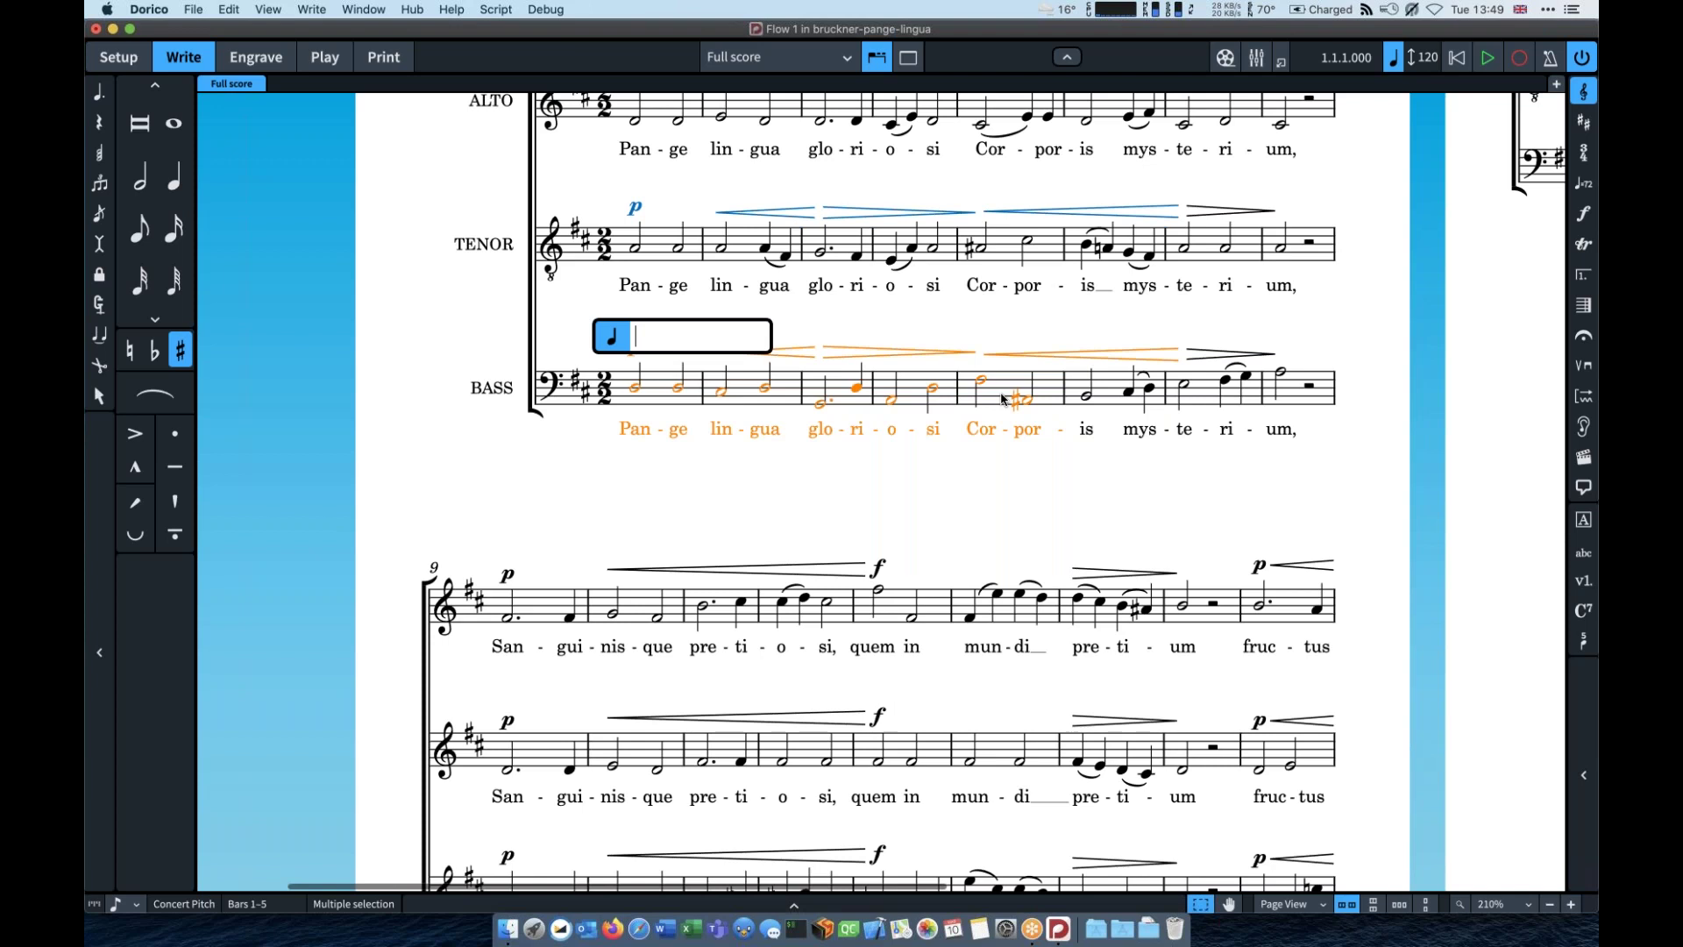
type("3,")
type("5,8")
key("Return")
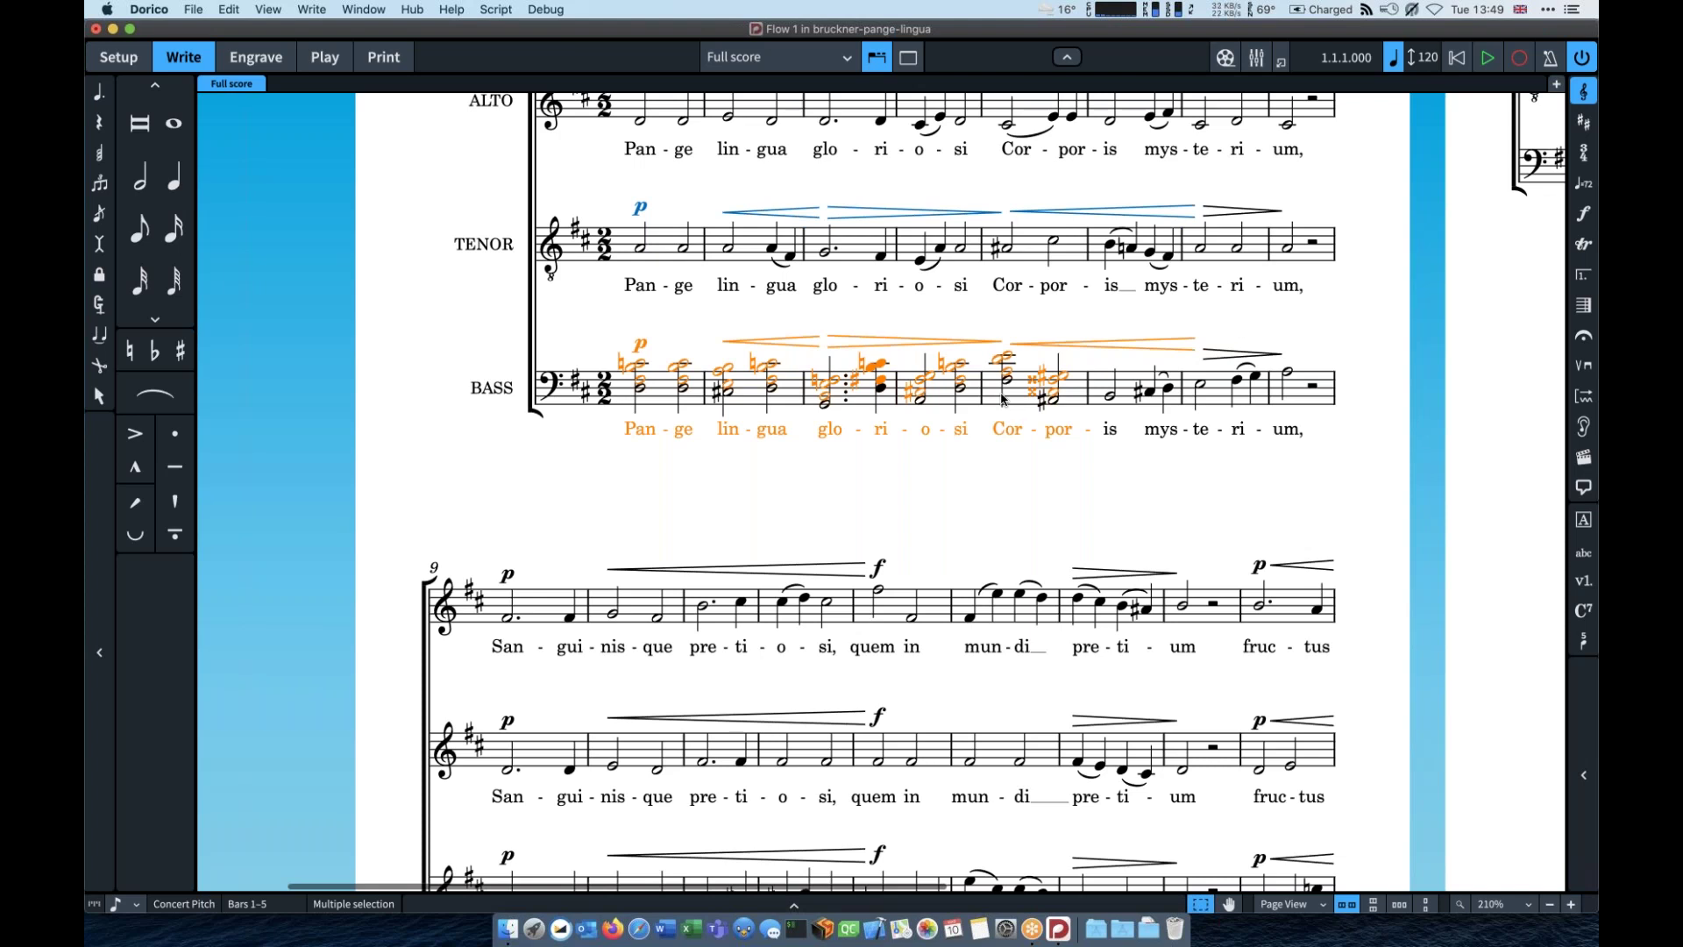
key("super+z")
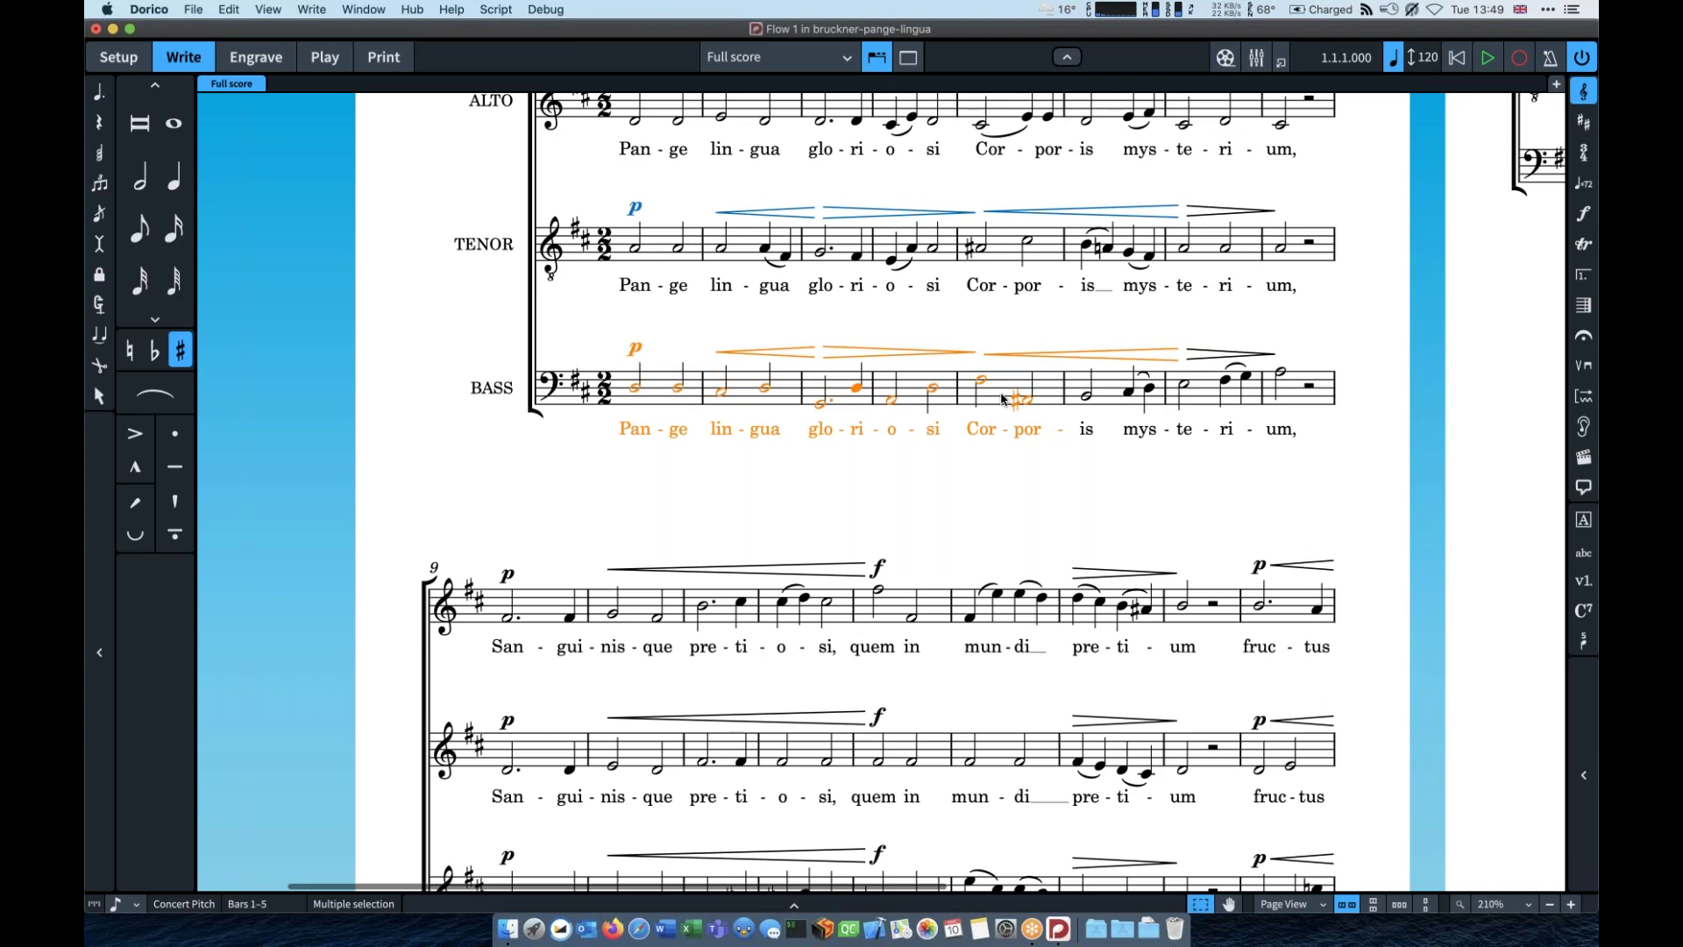
Step: Build a chord on the first Bass note of bar 1 by adding F#, A and D above it with chord input, and end note input
left_click(184, 621)
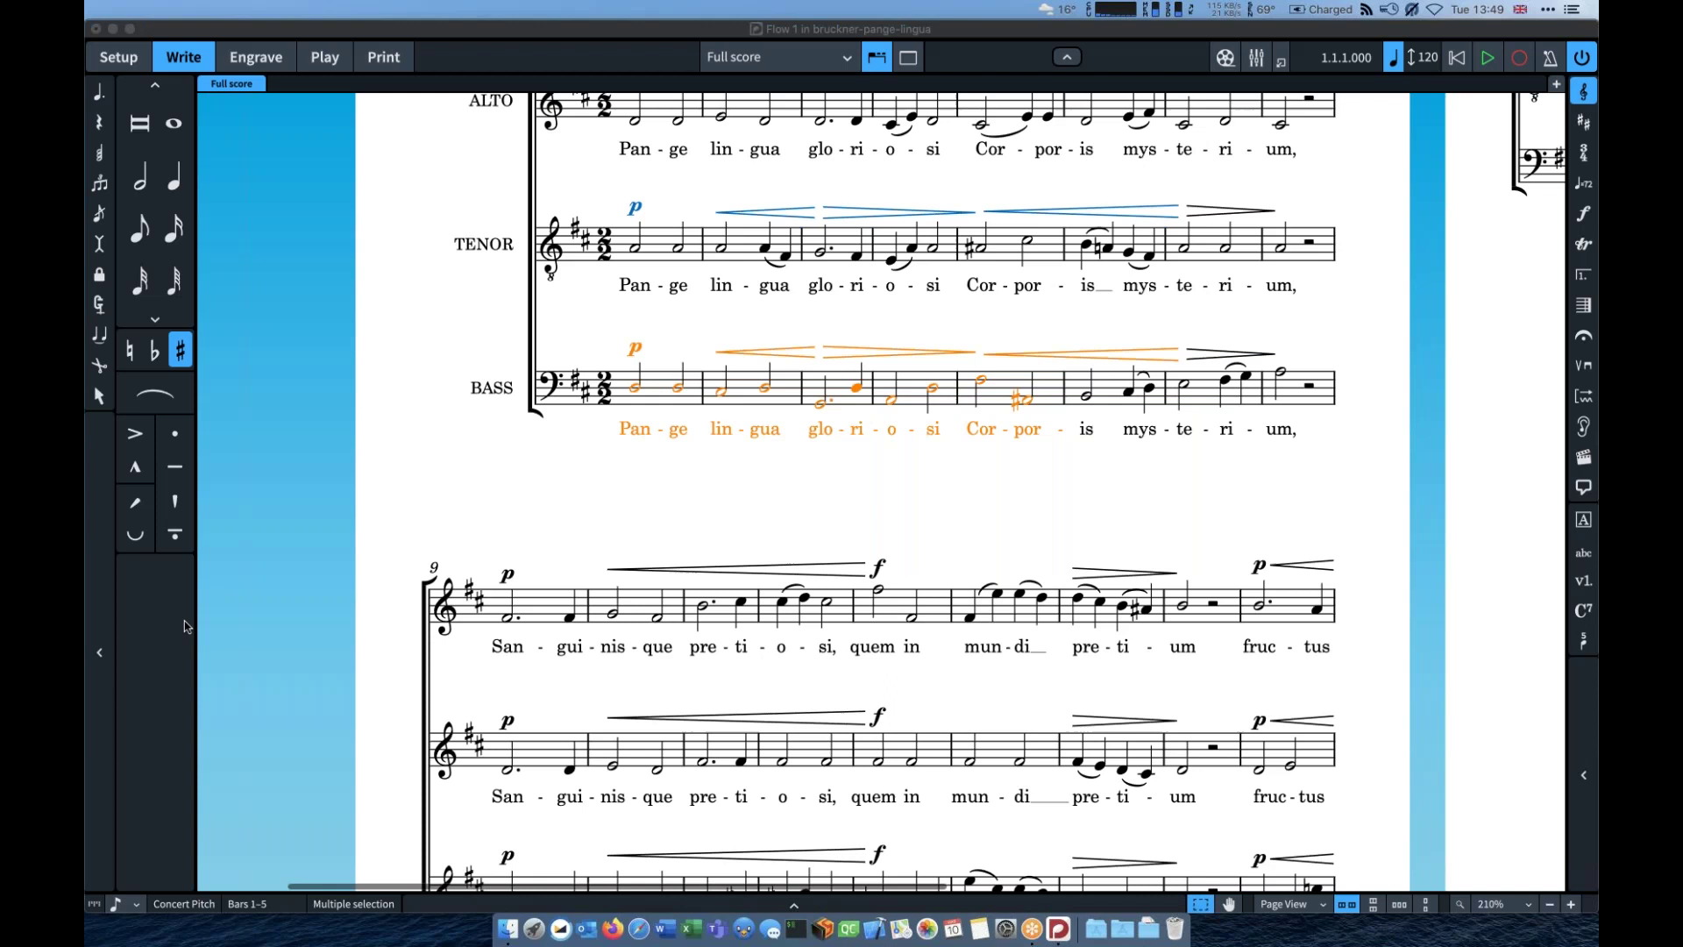
left_click(634, 394)
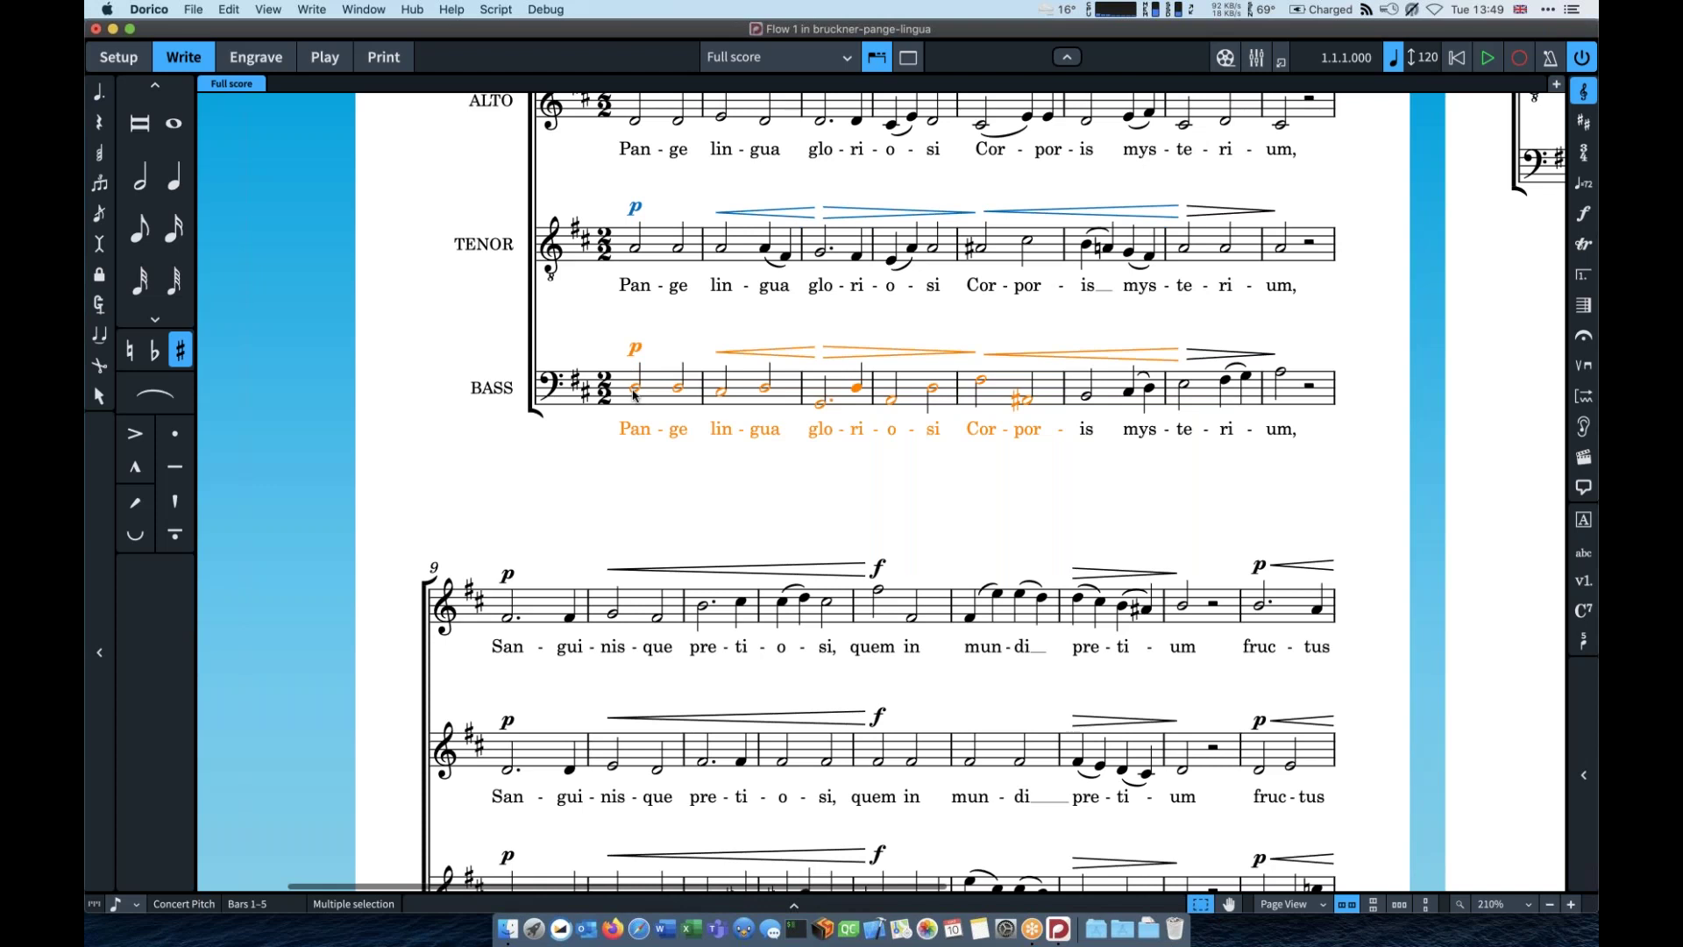
left_click(634, 395)
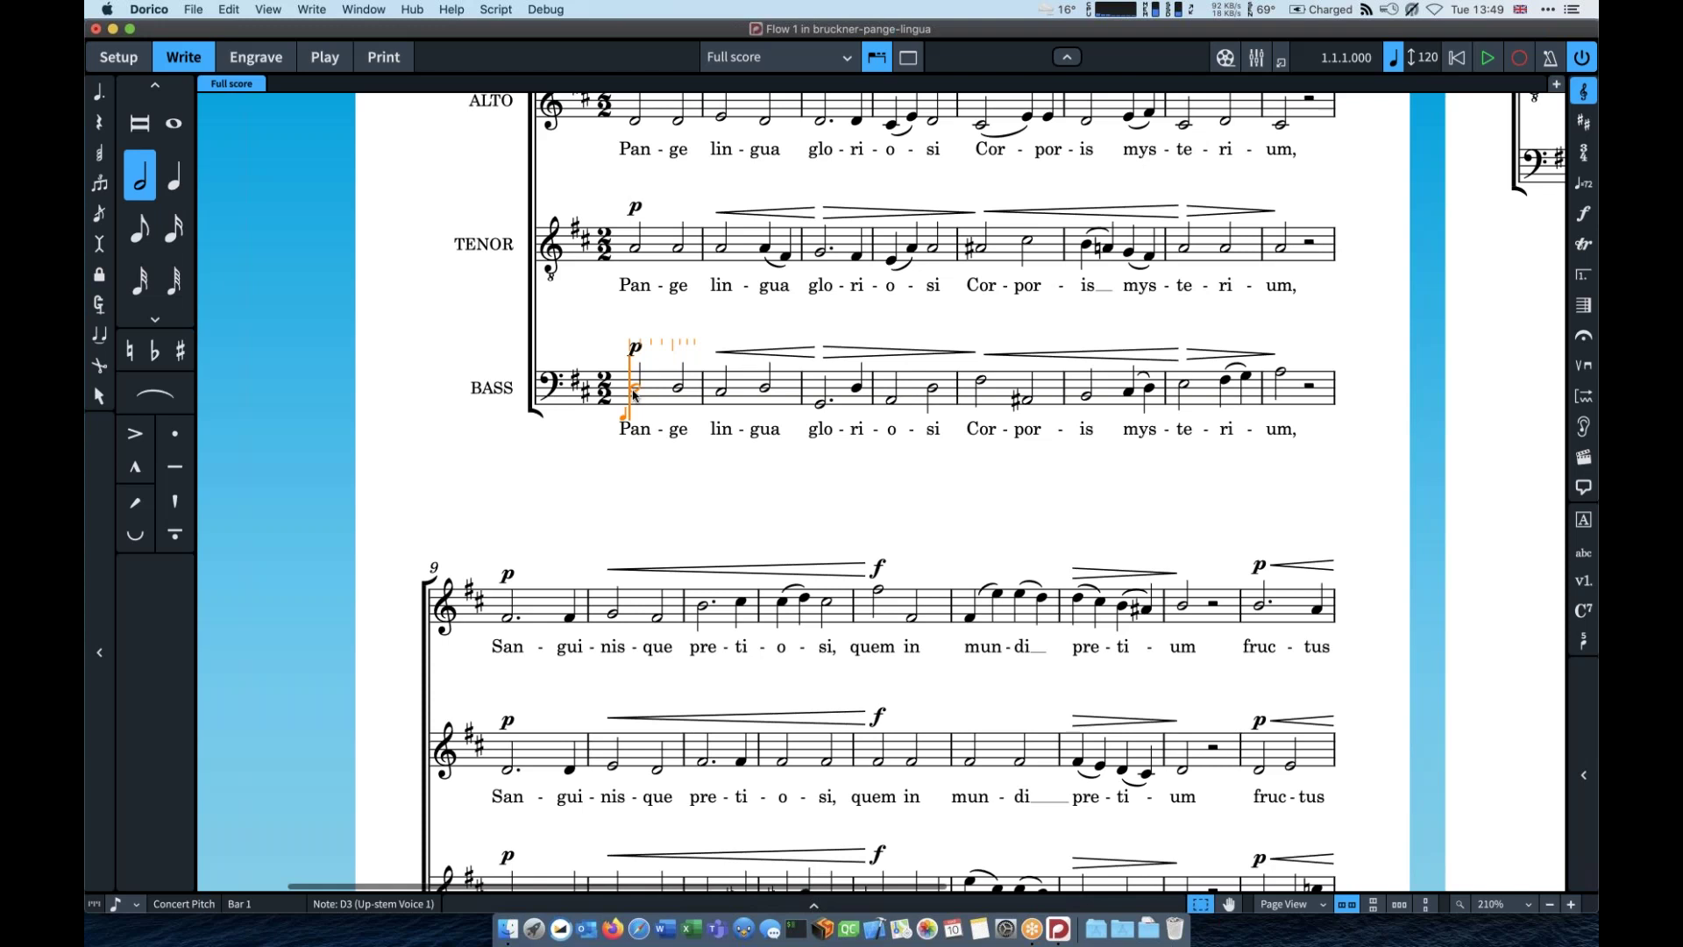
key("q")
key("a")
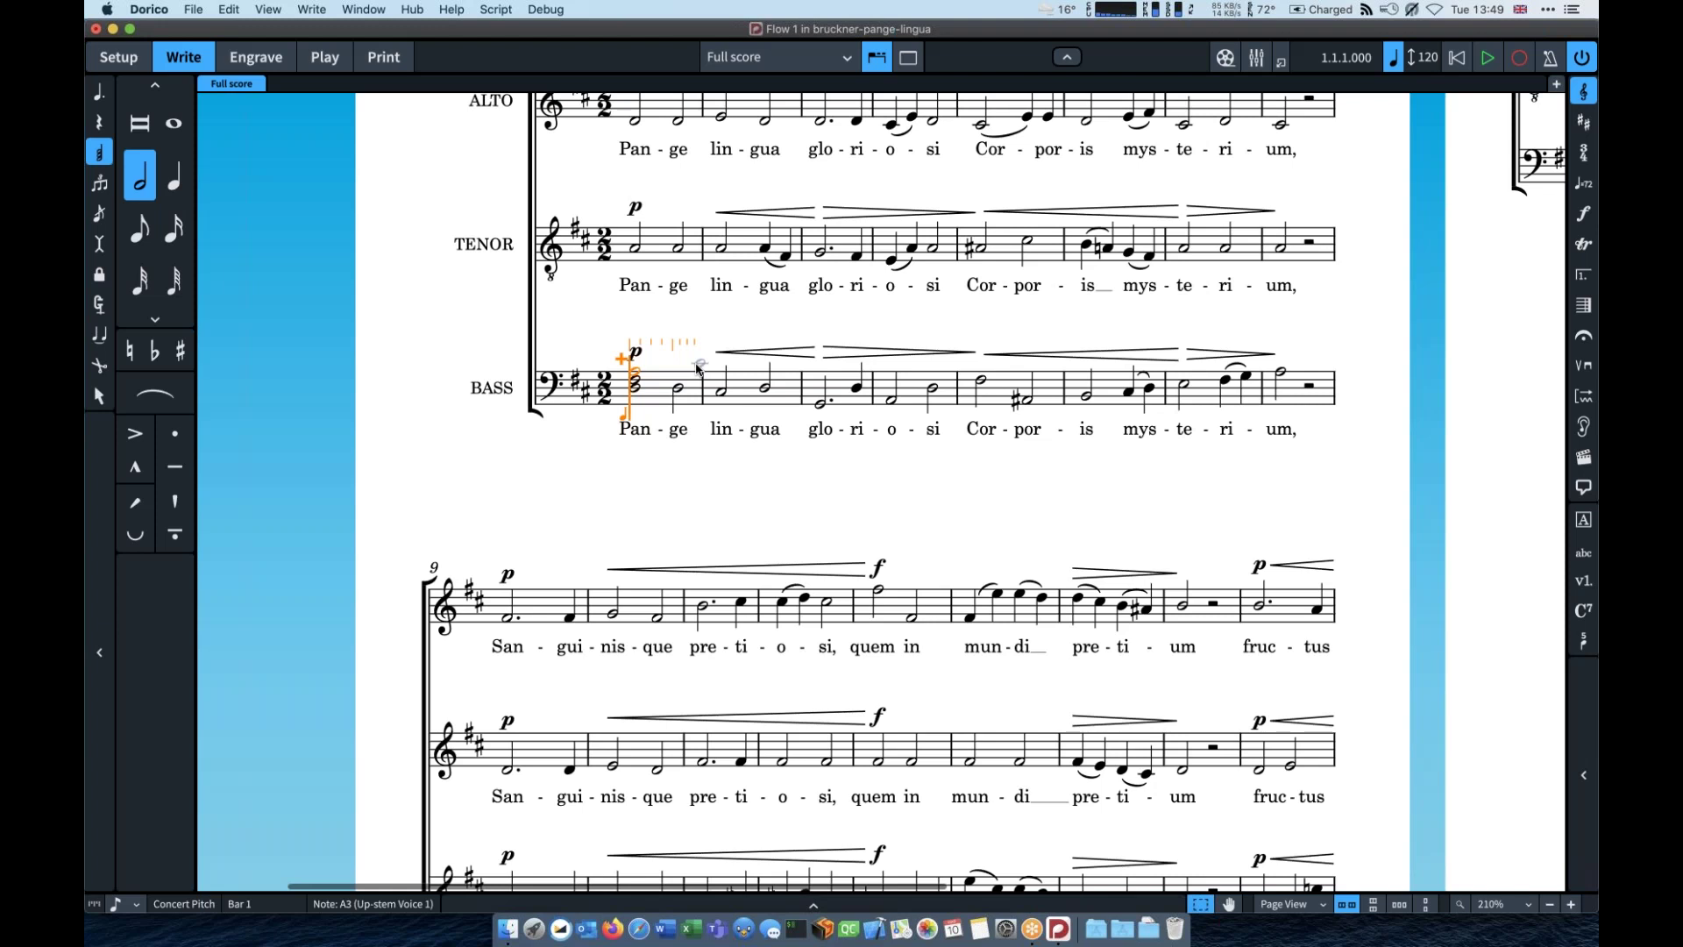
key("d")
key("q")
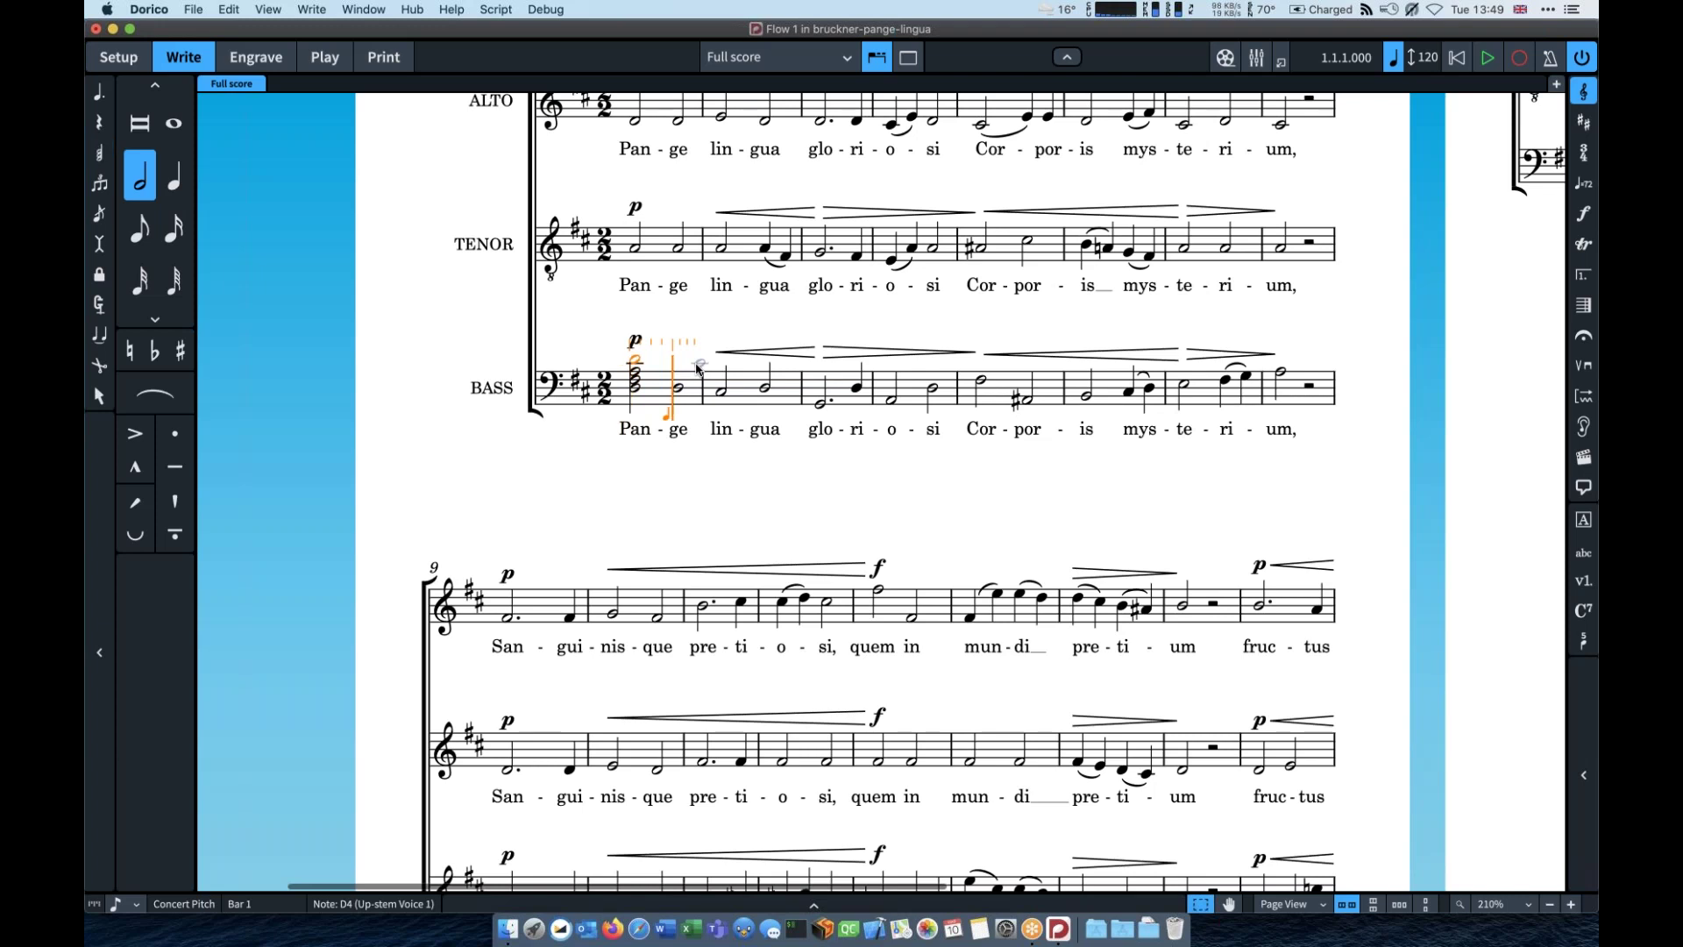
key("q")
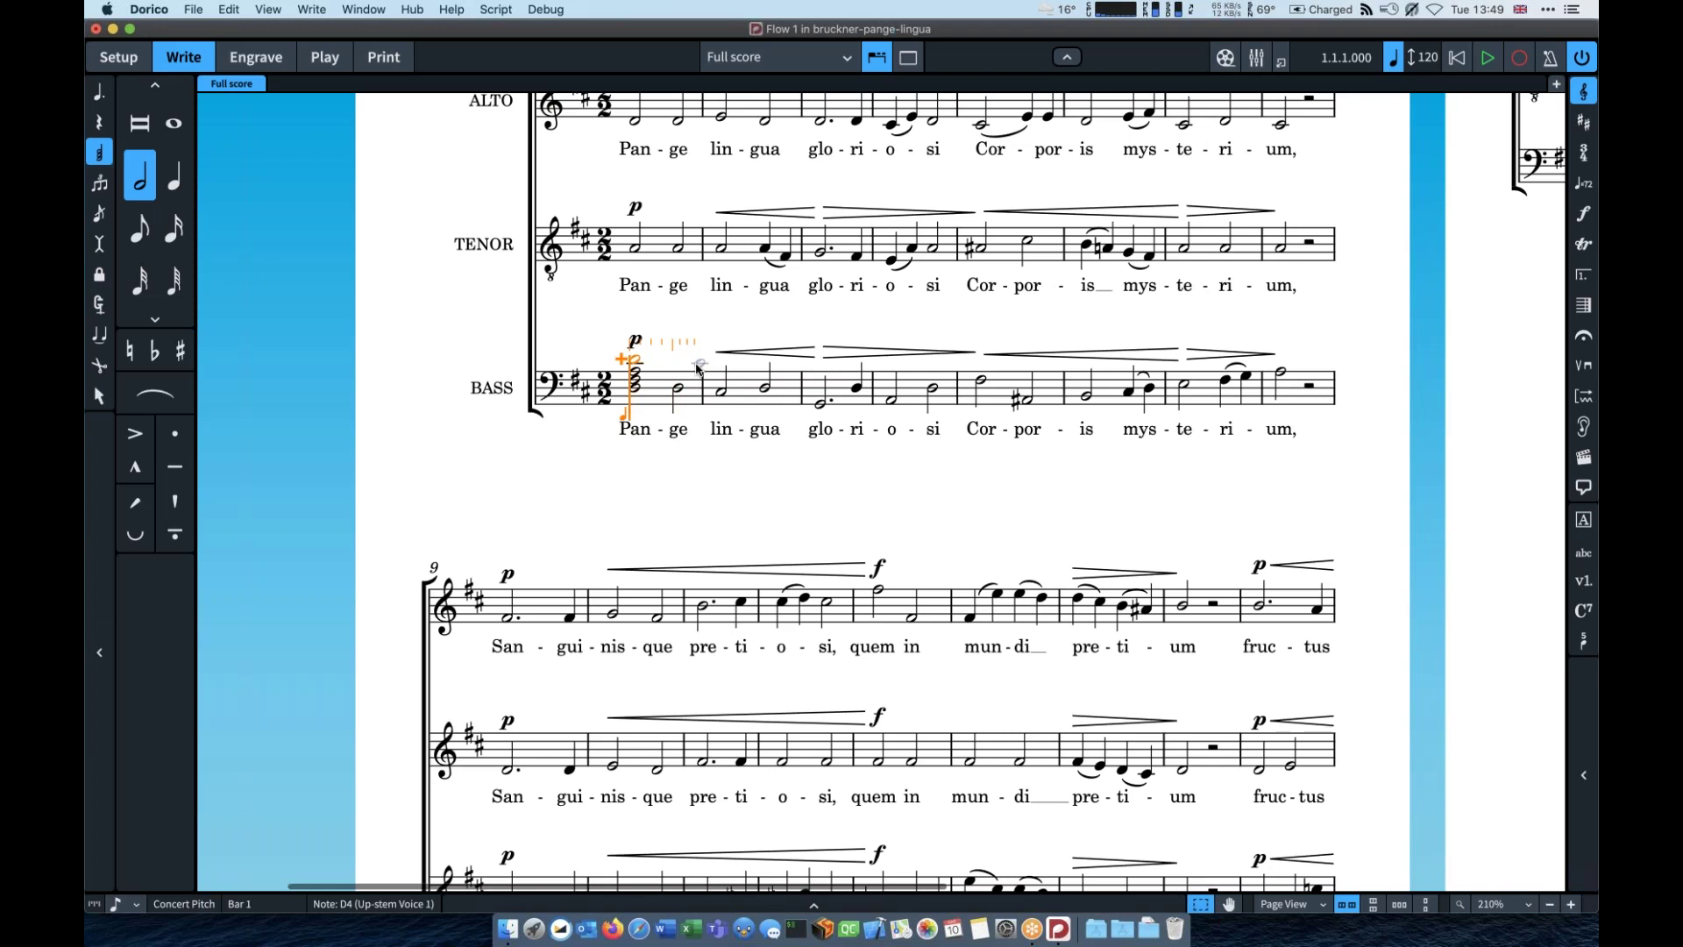
key("Right")
key("q")
left_click(222, 653)
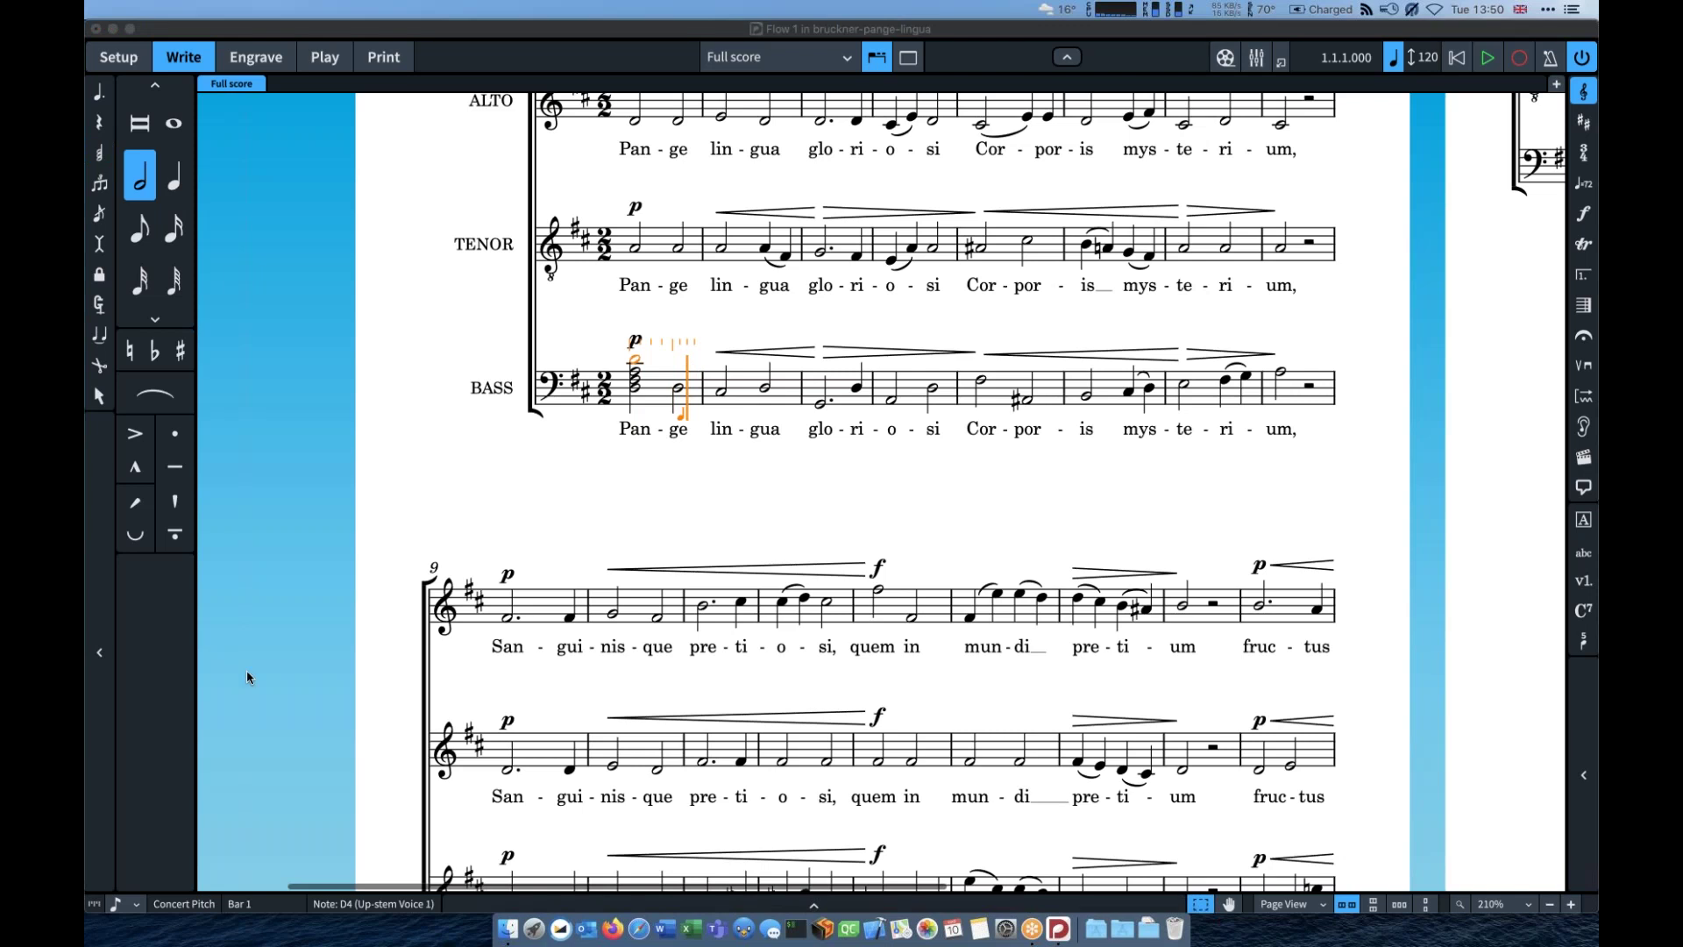
left_click(777, 499)
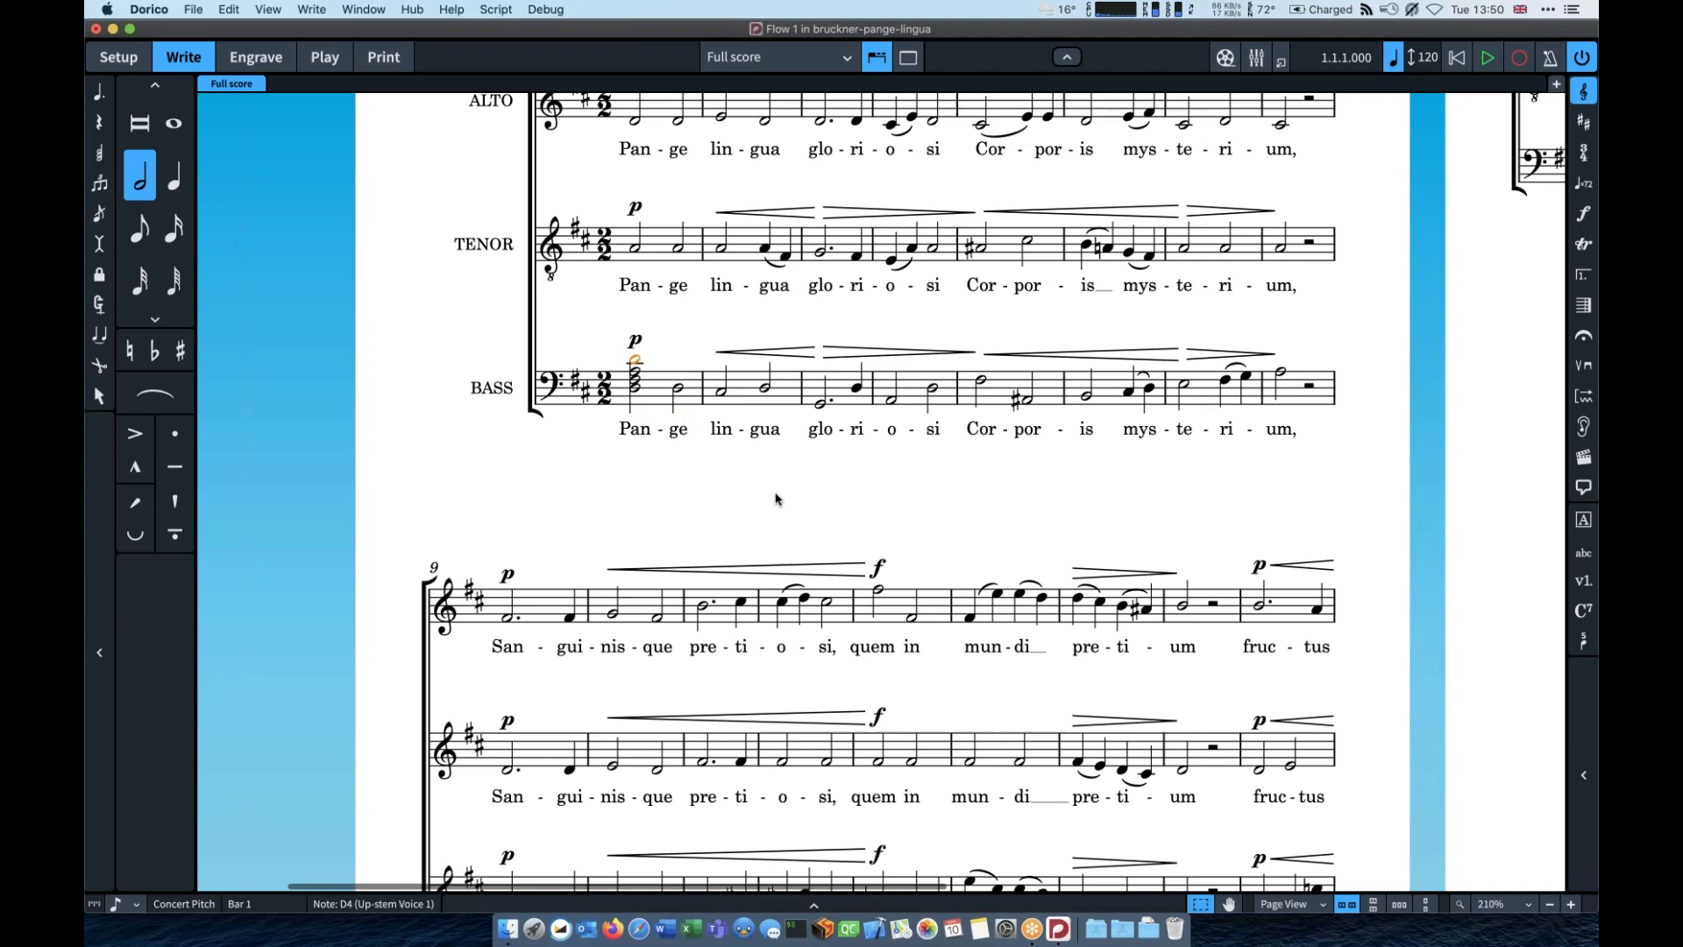
Step: In Layout Options, set the full score's page size to Octavo (6.75" x 10.5") and rastral size to Size 5 (6.0mm), and apply both
key("super+shift+l")
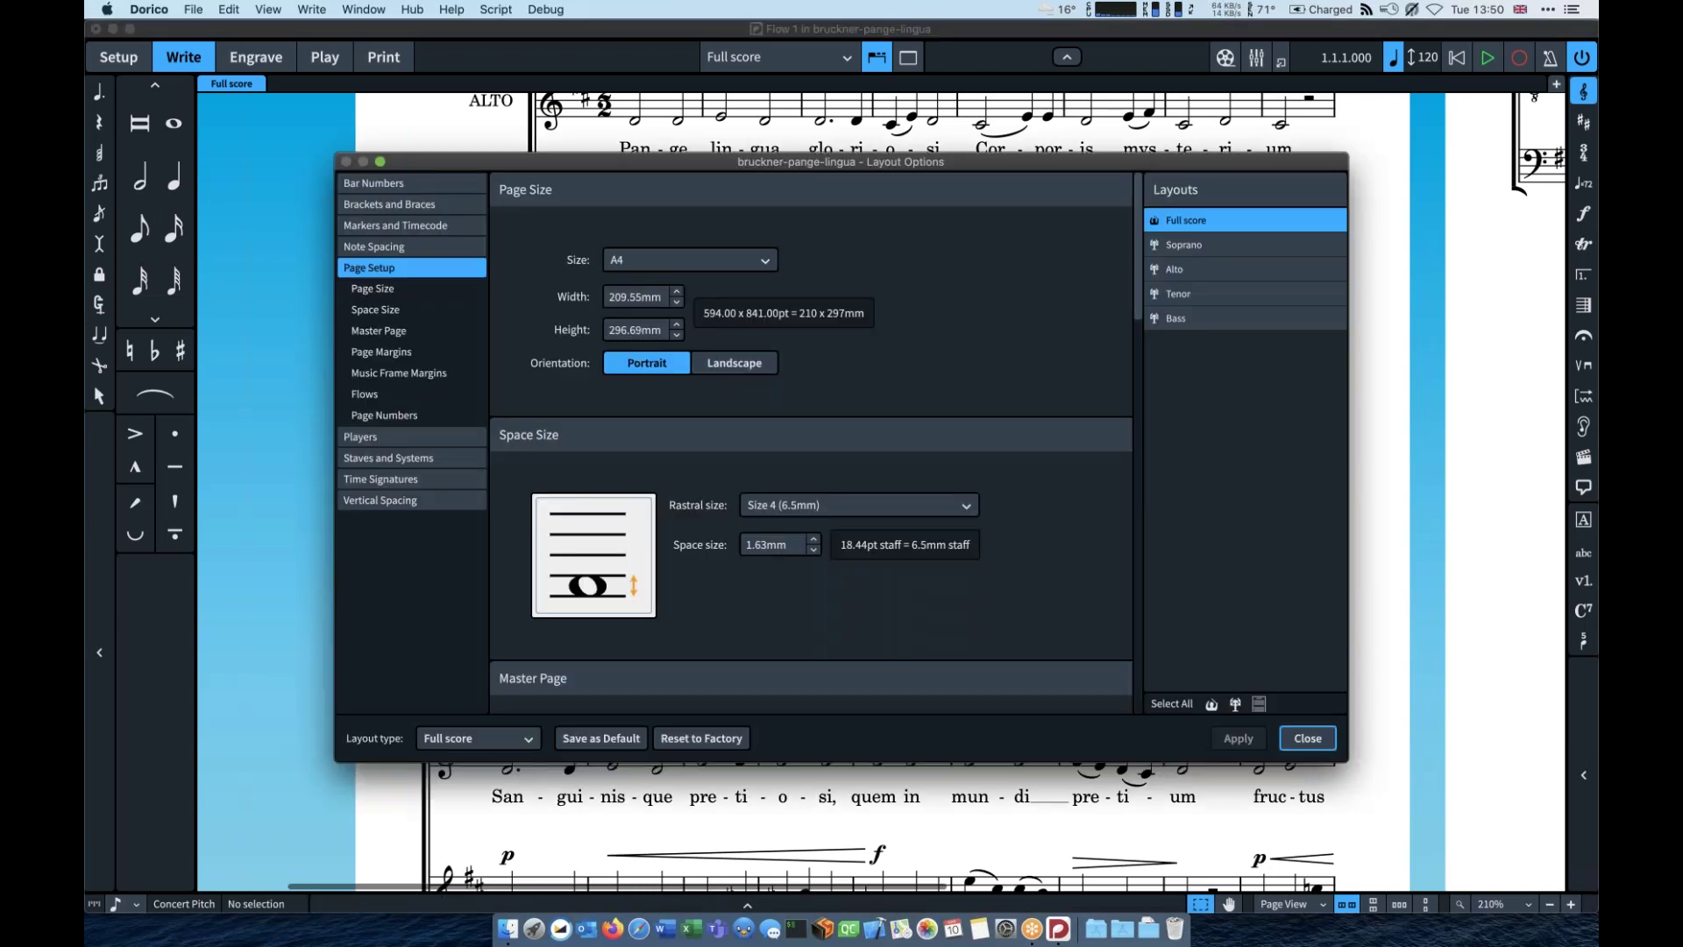
left_click(670, 259)
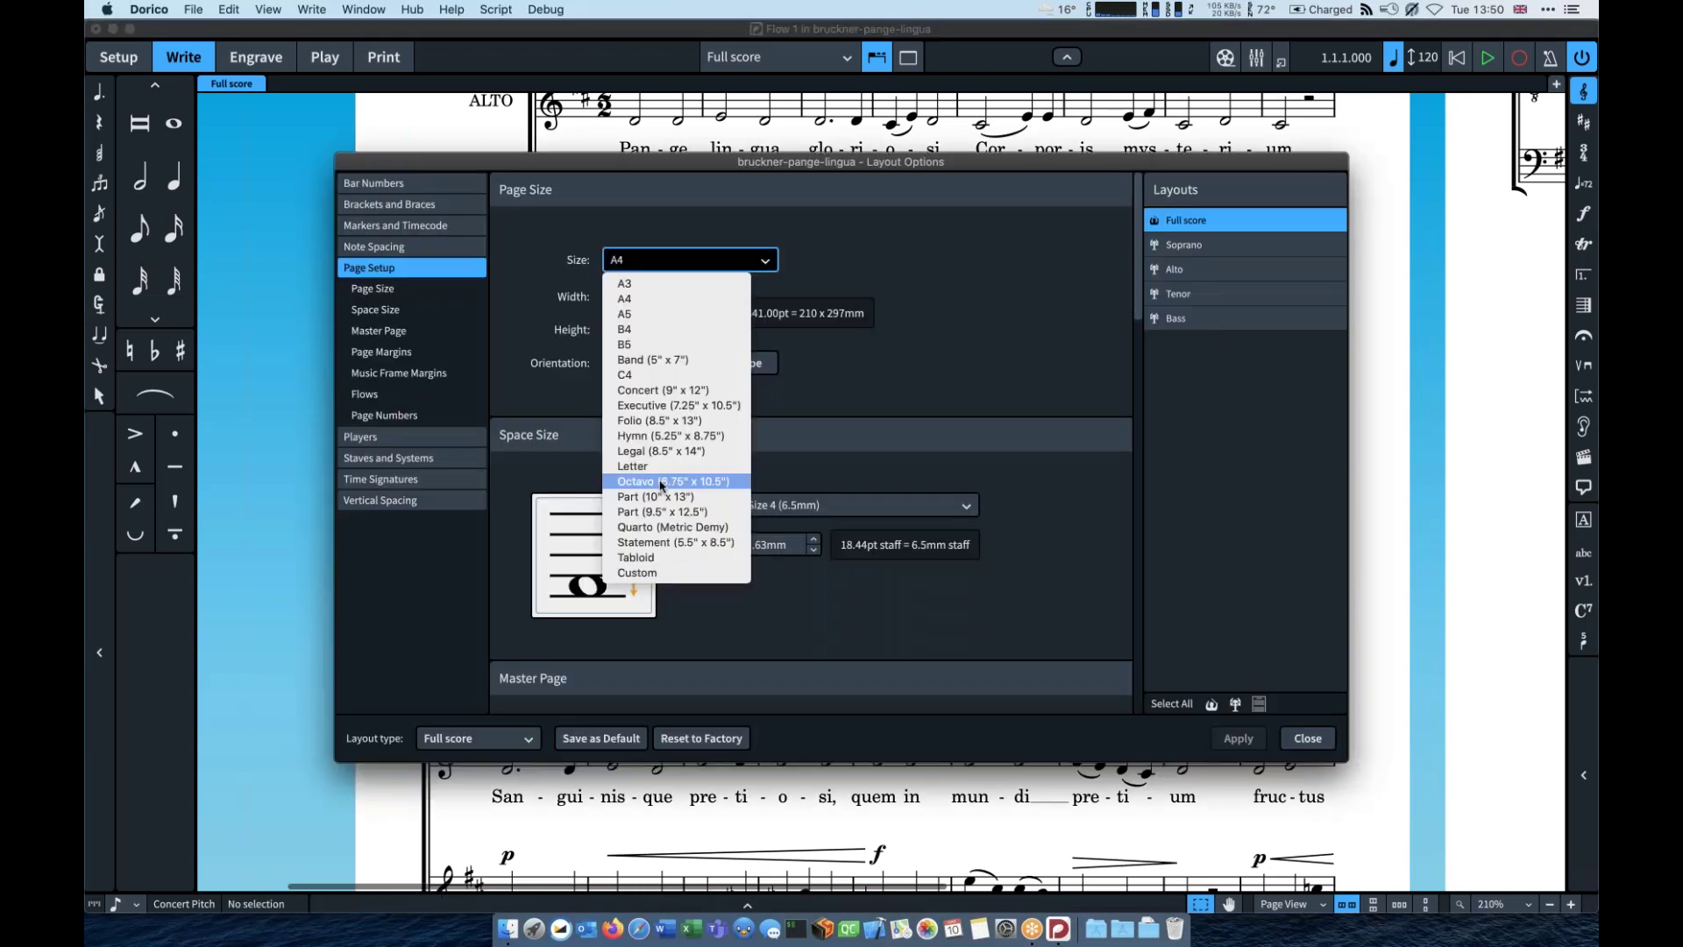
left_click(661, 481)
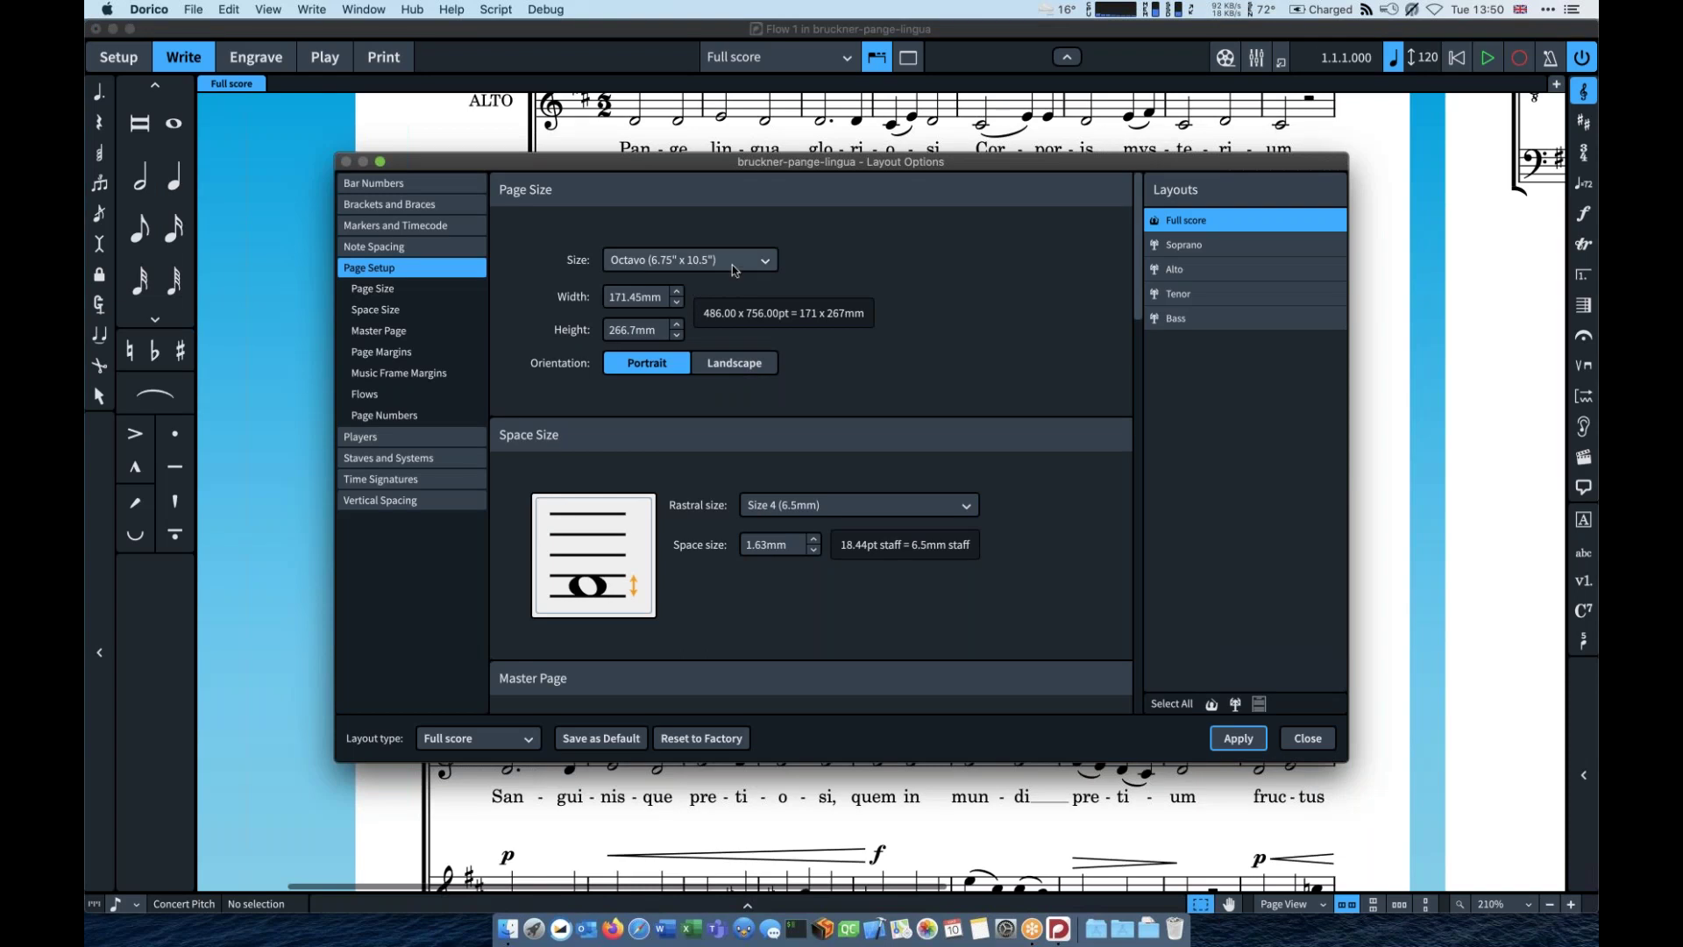
left_click(839, 507)
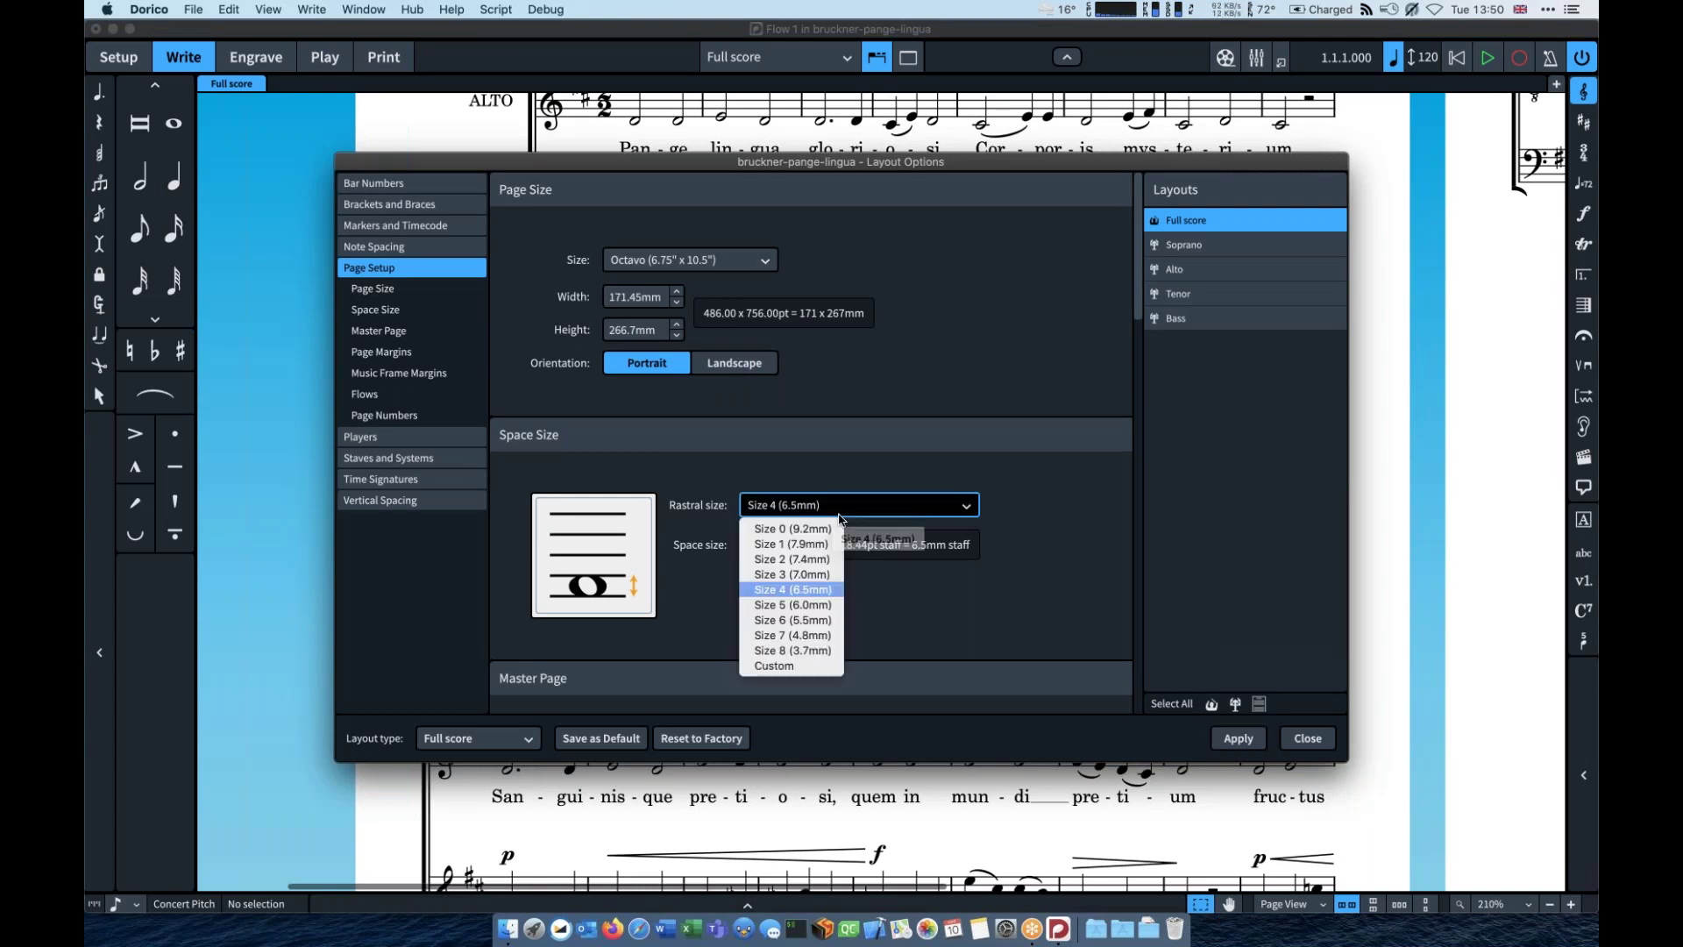
left_click(792, 604)
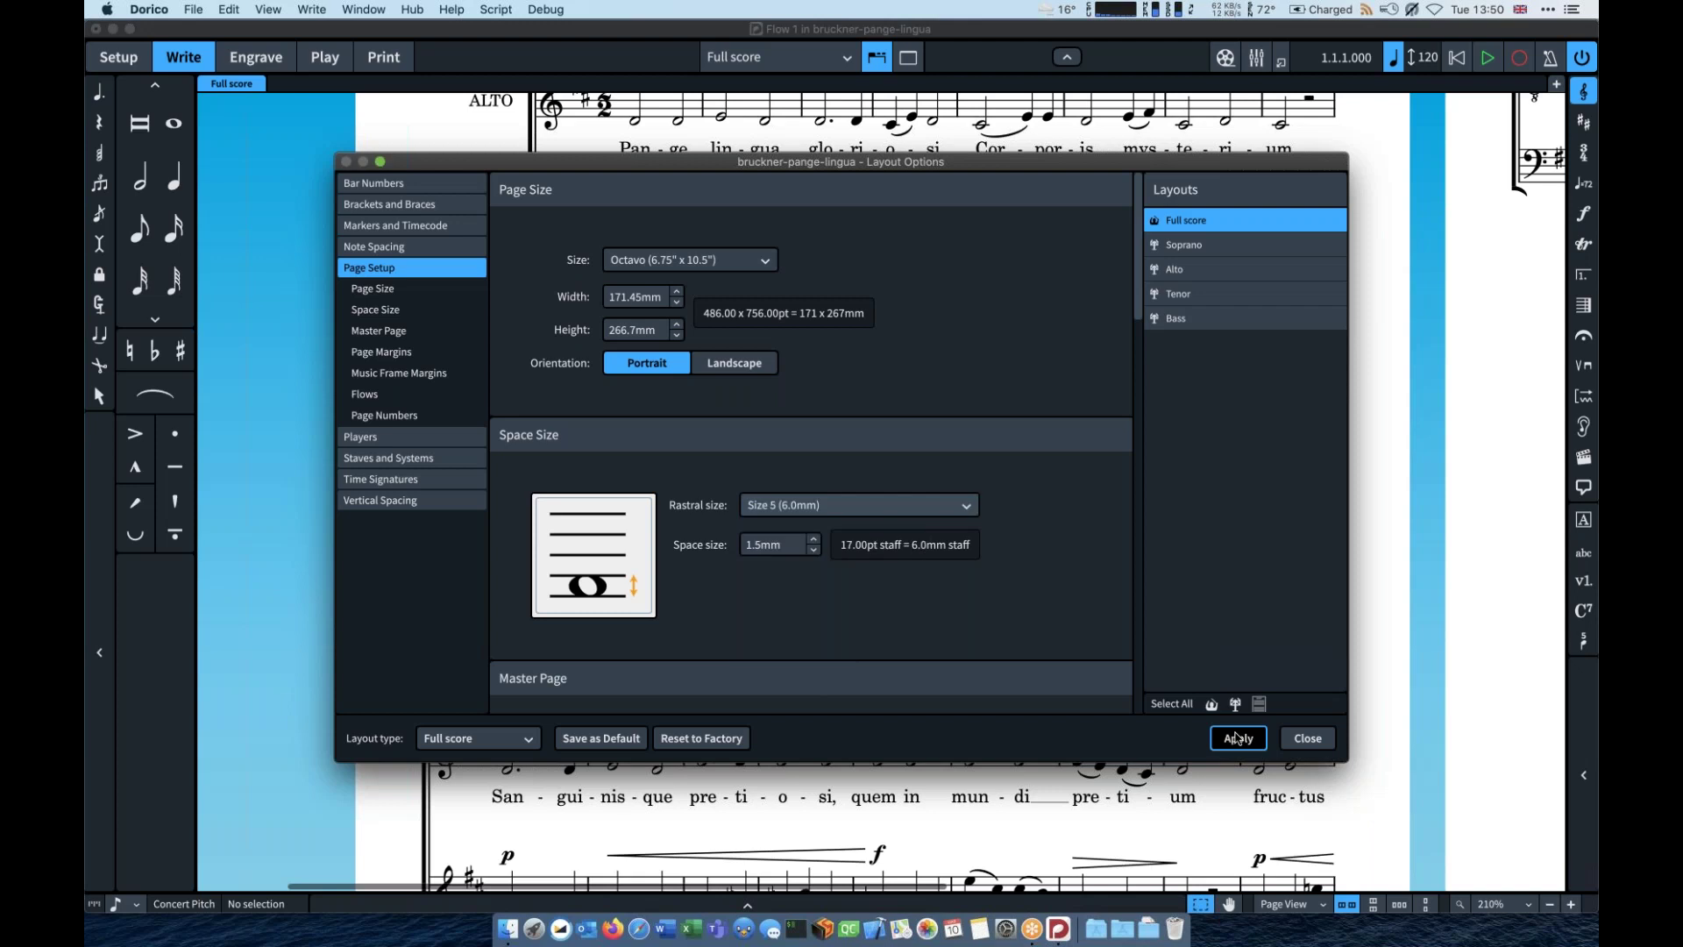
left_click(1237, 738)
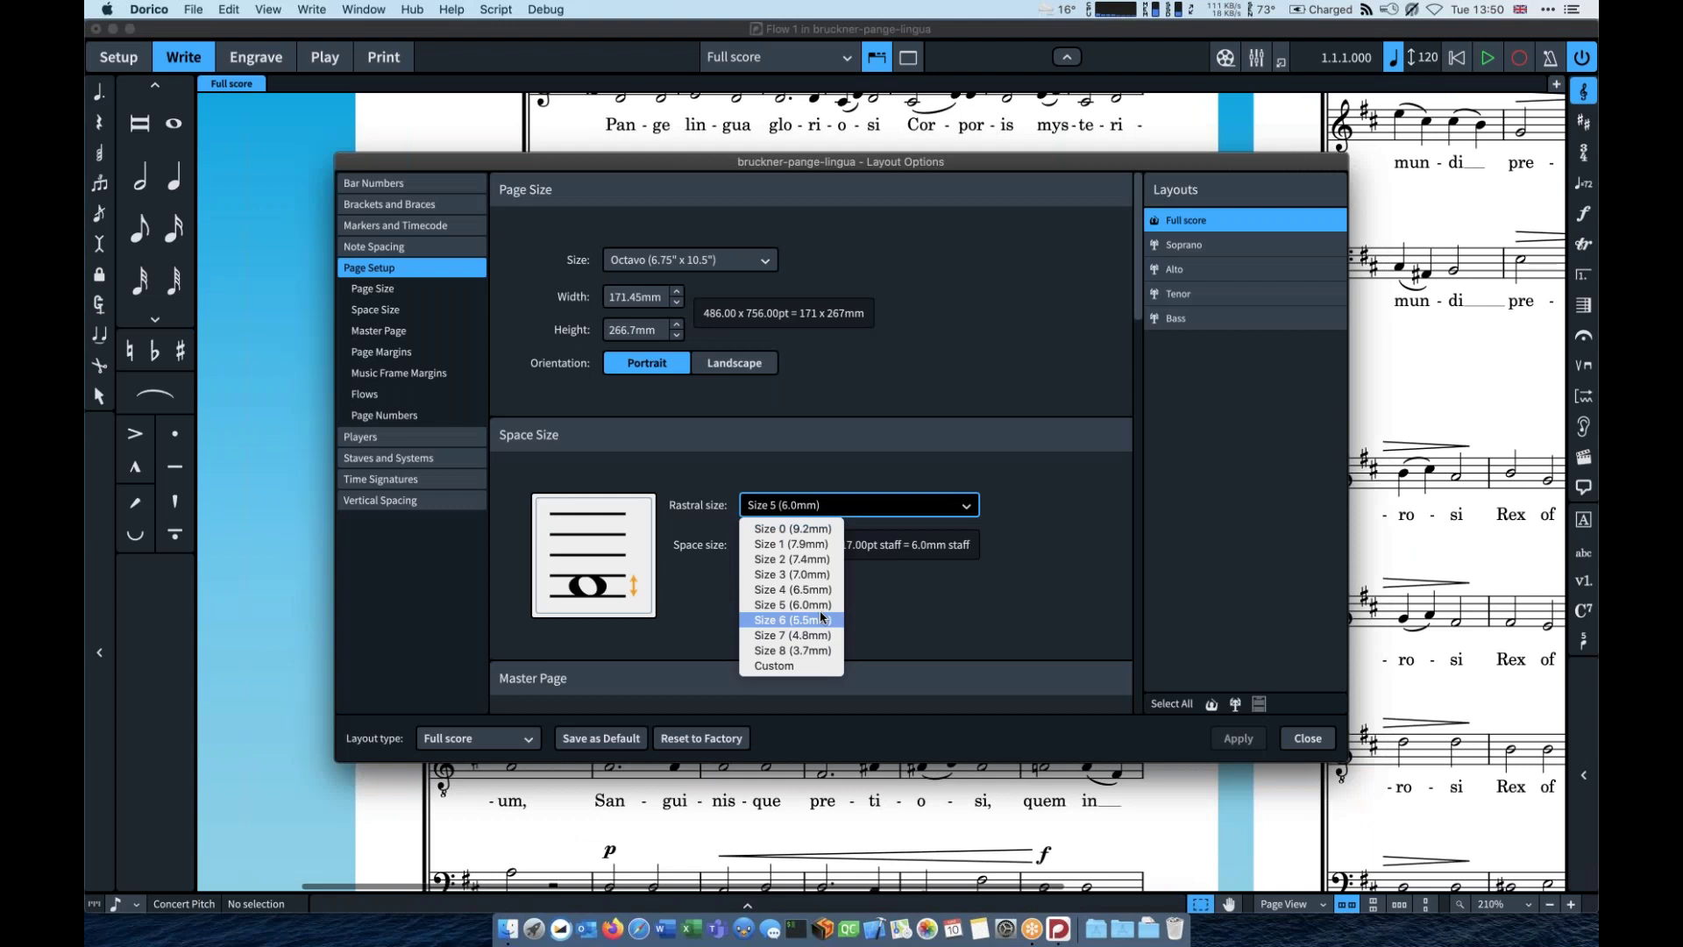
Step: Reduce the full score's rastral size to Size 6 (5.5mm), apply it, close Layout Options and check the layout of both pages
left_click(792, 619)
left_click(1294, 745)
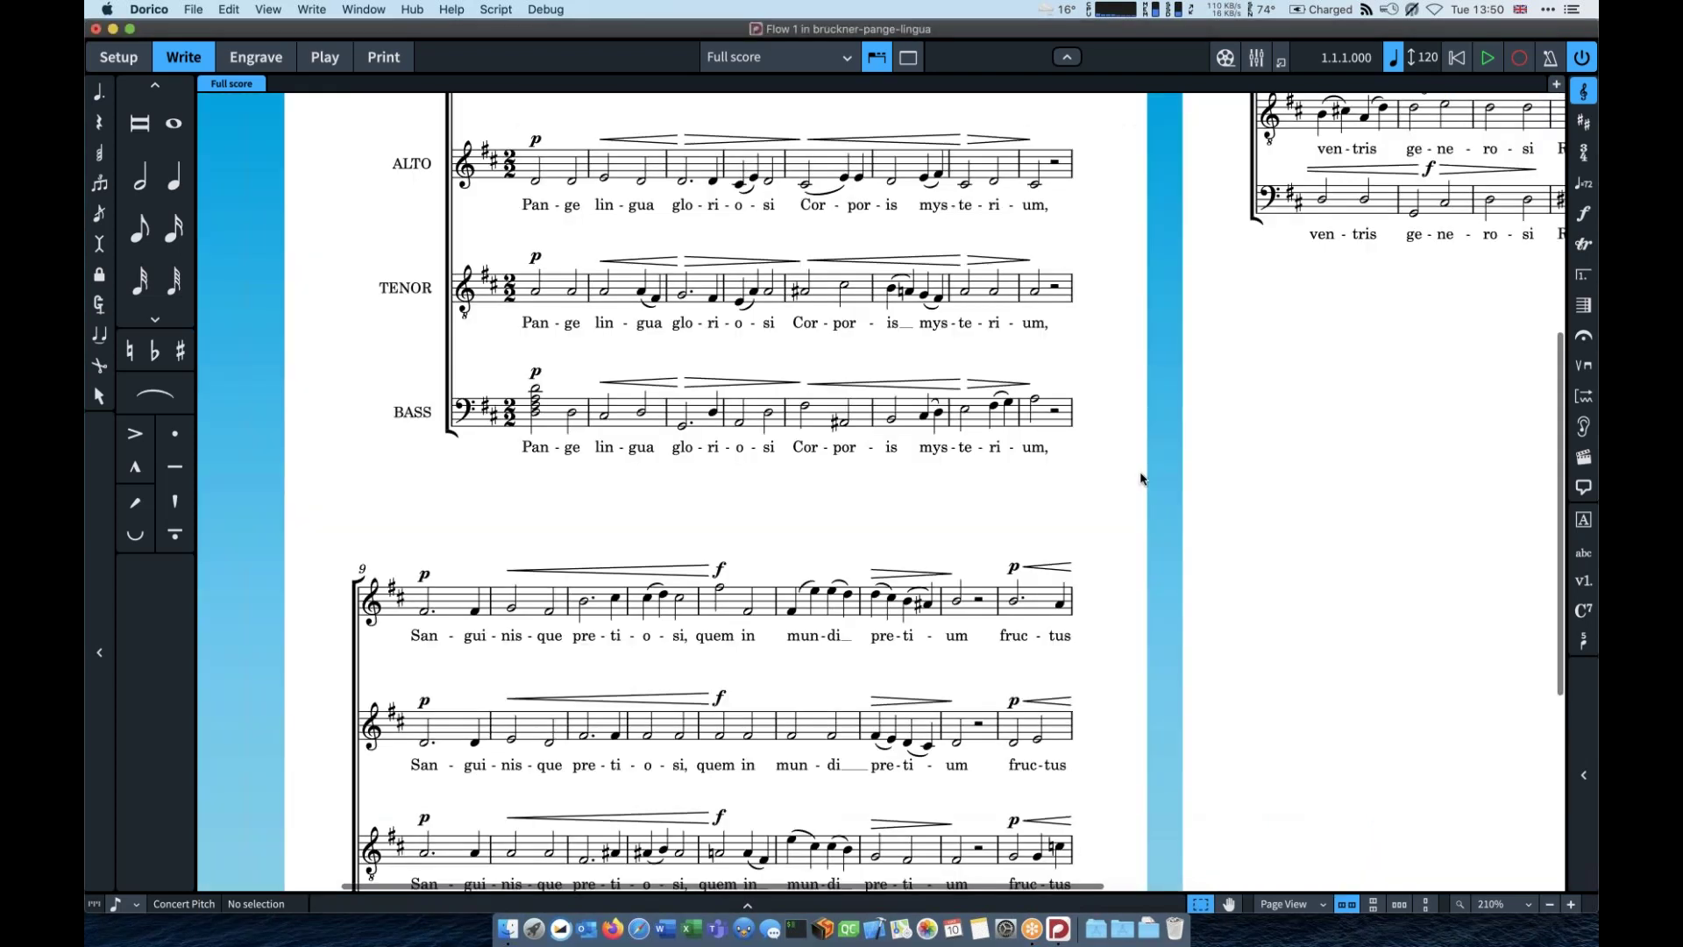
scroll(1141, 478, "right", 6)
scroll(1141, 479, "up", 3)
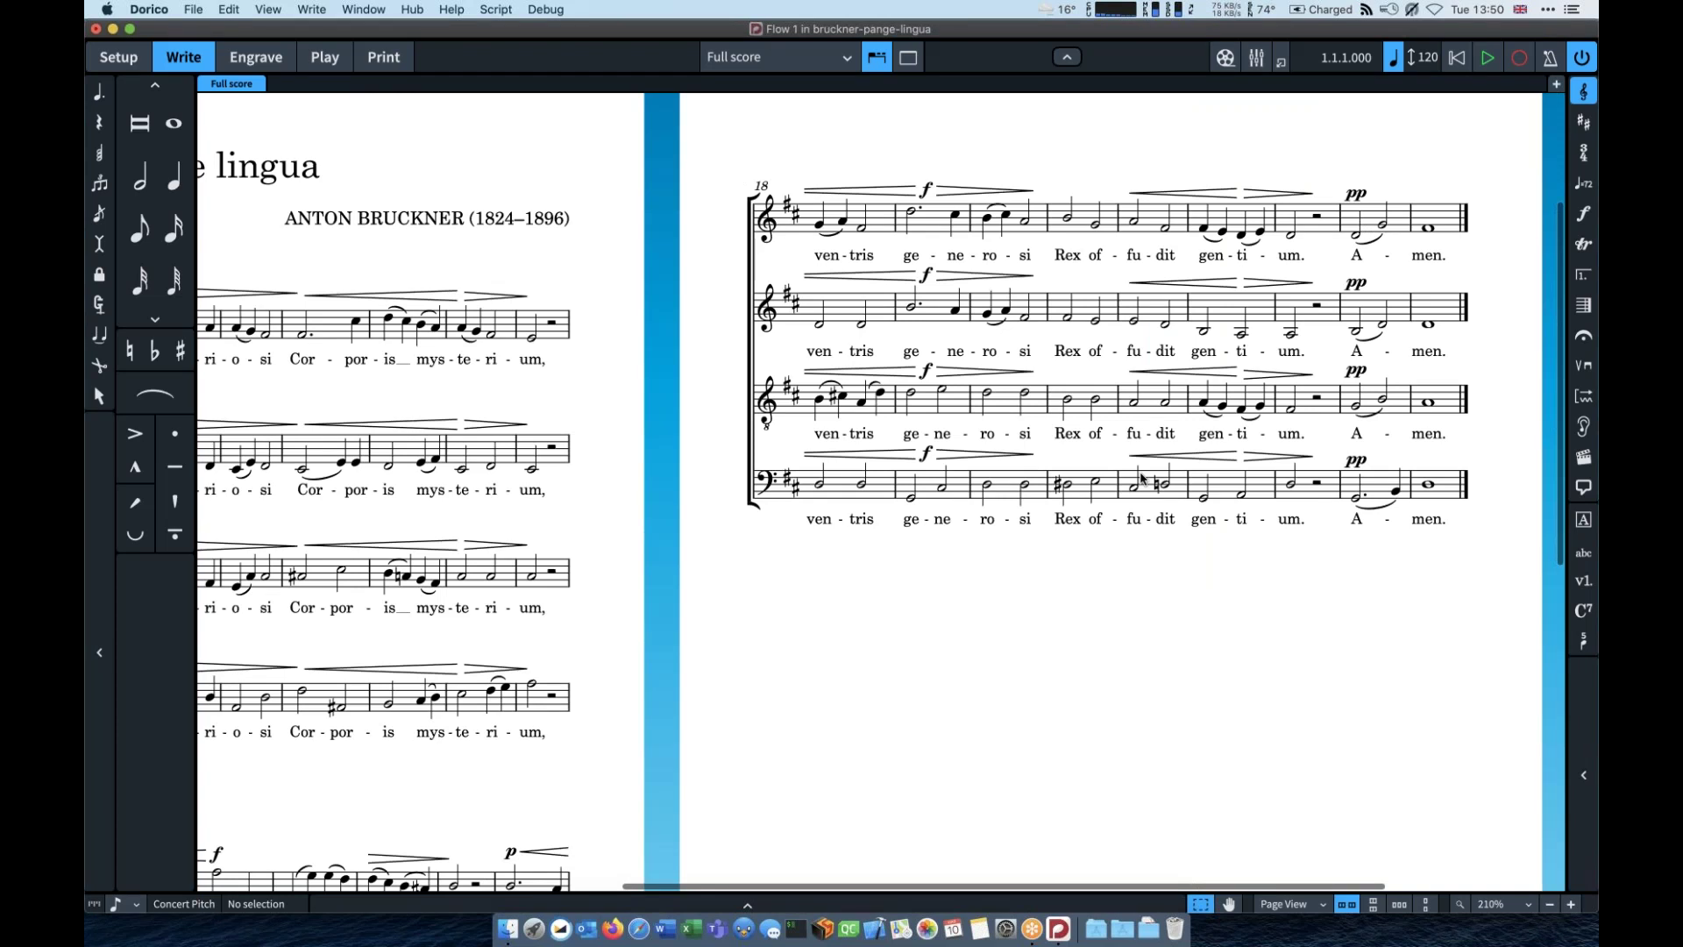
scroll(1141, 479, "left", 2)
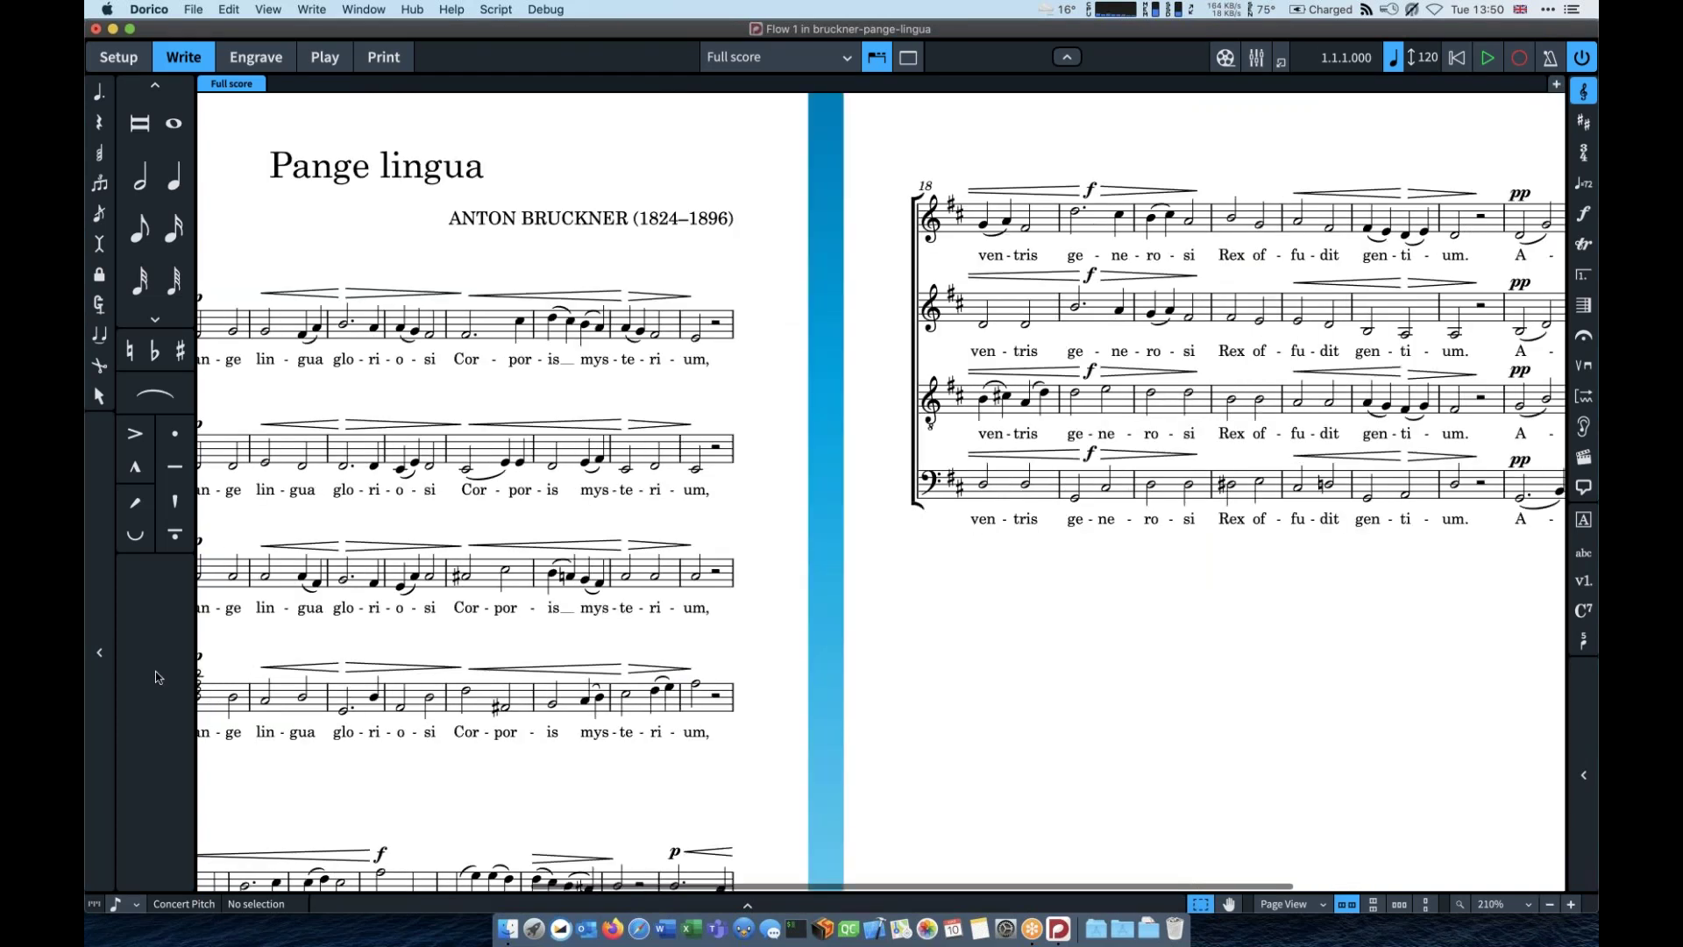
left_click(156, 677)
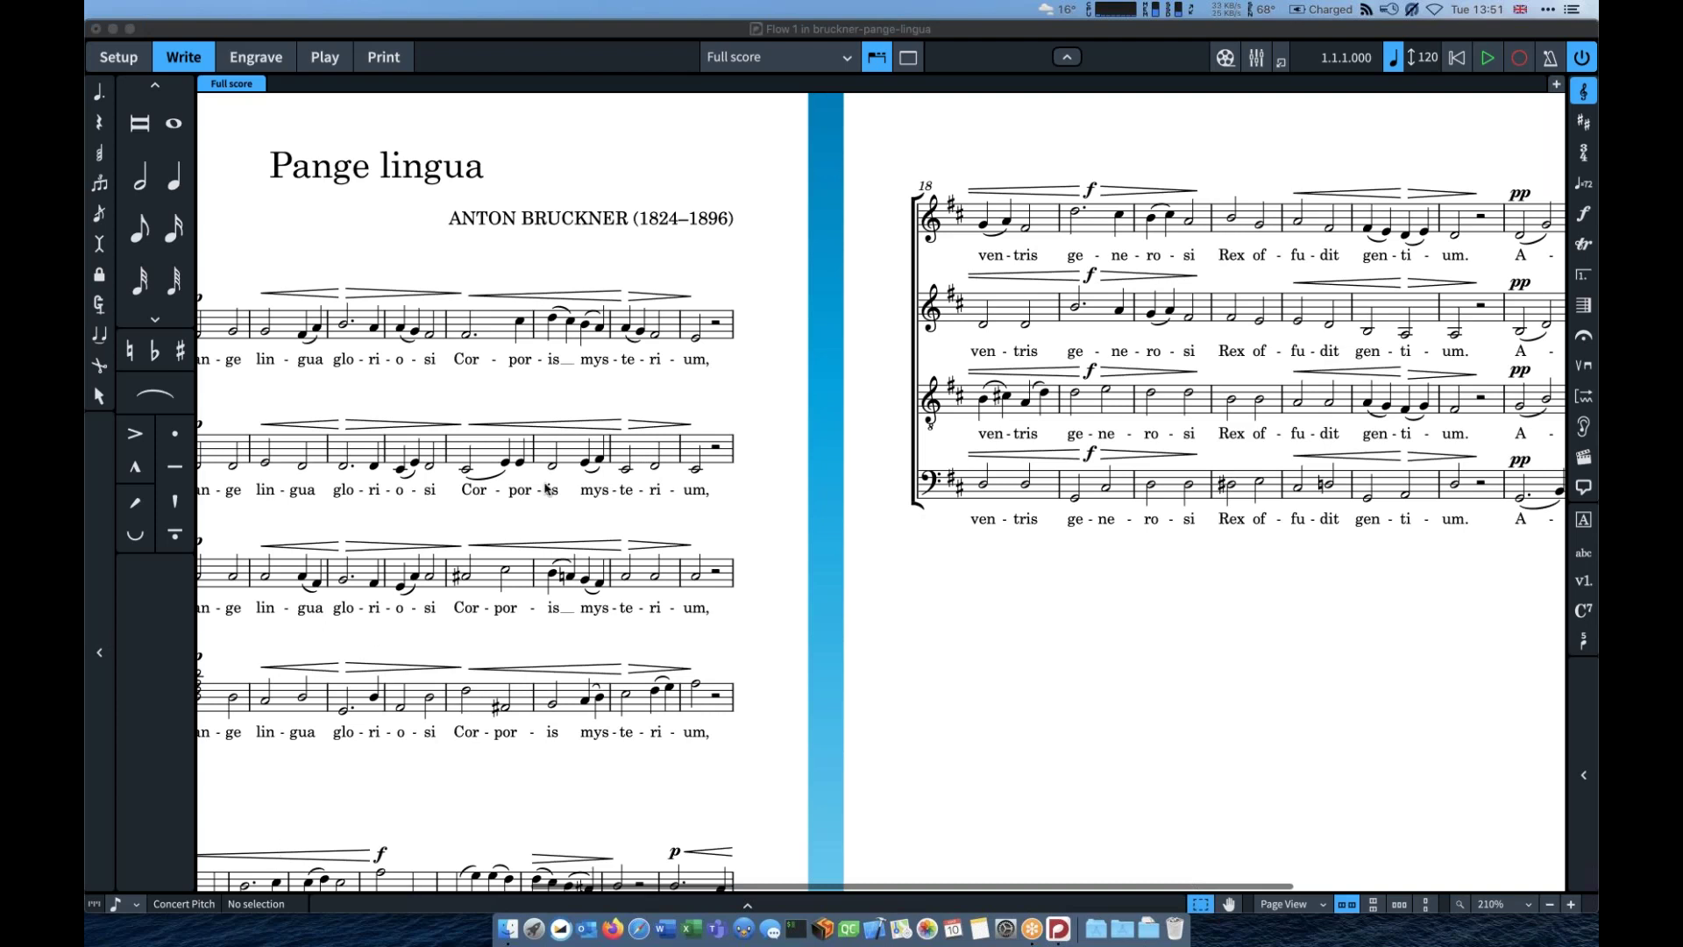
Step: Start a staff text item on the first Soprano note of bar 1 and enter "V7"
scroll(545, 489, "up", 1)
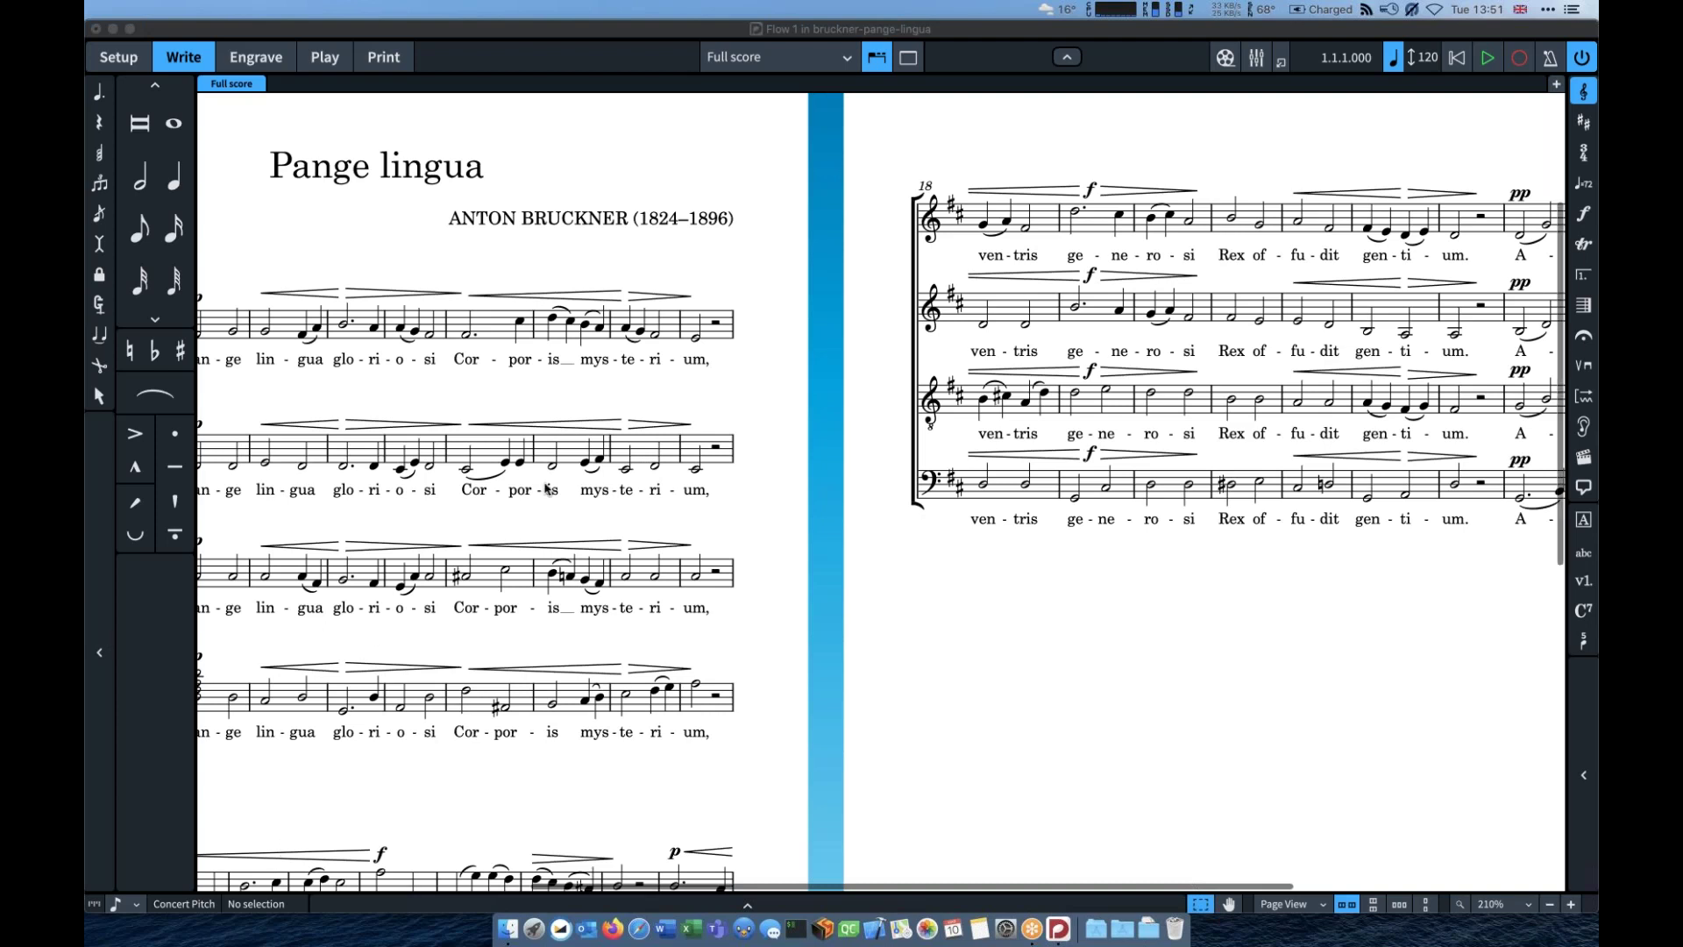
scroll(545, 489, "left", 5)
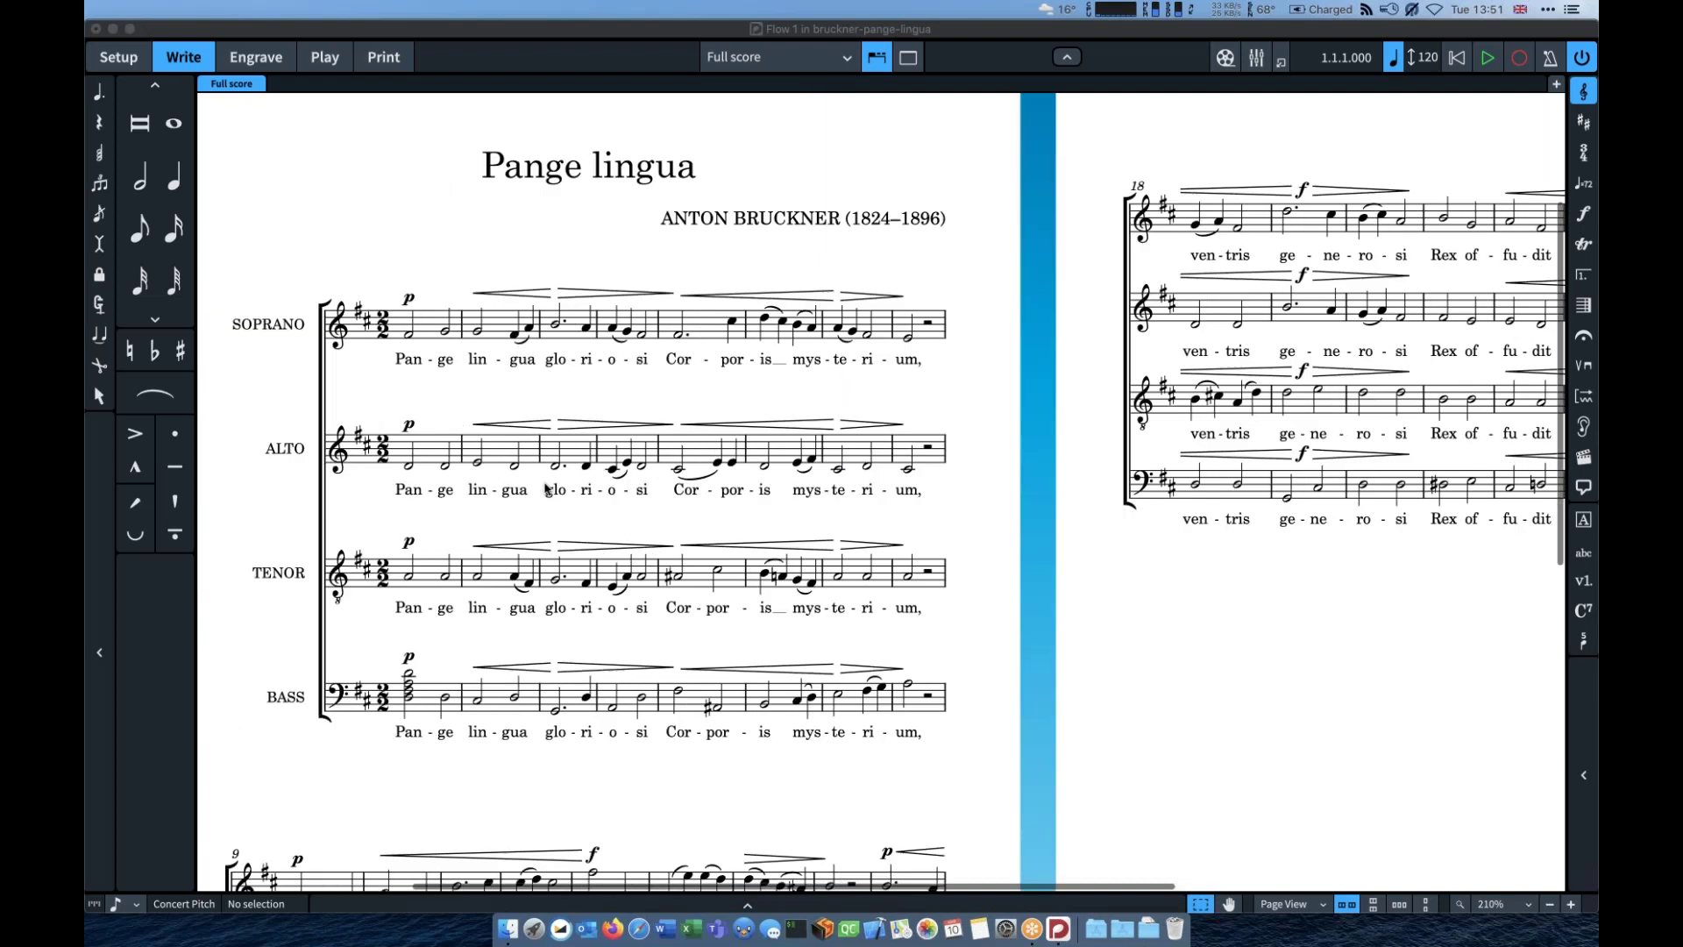
left_click(417, 334)
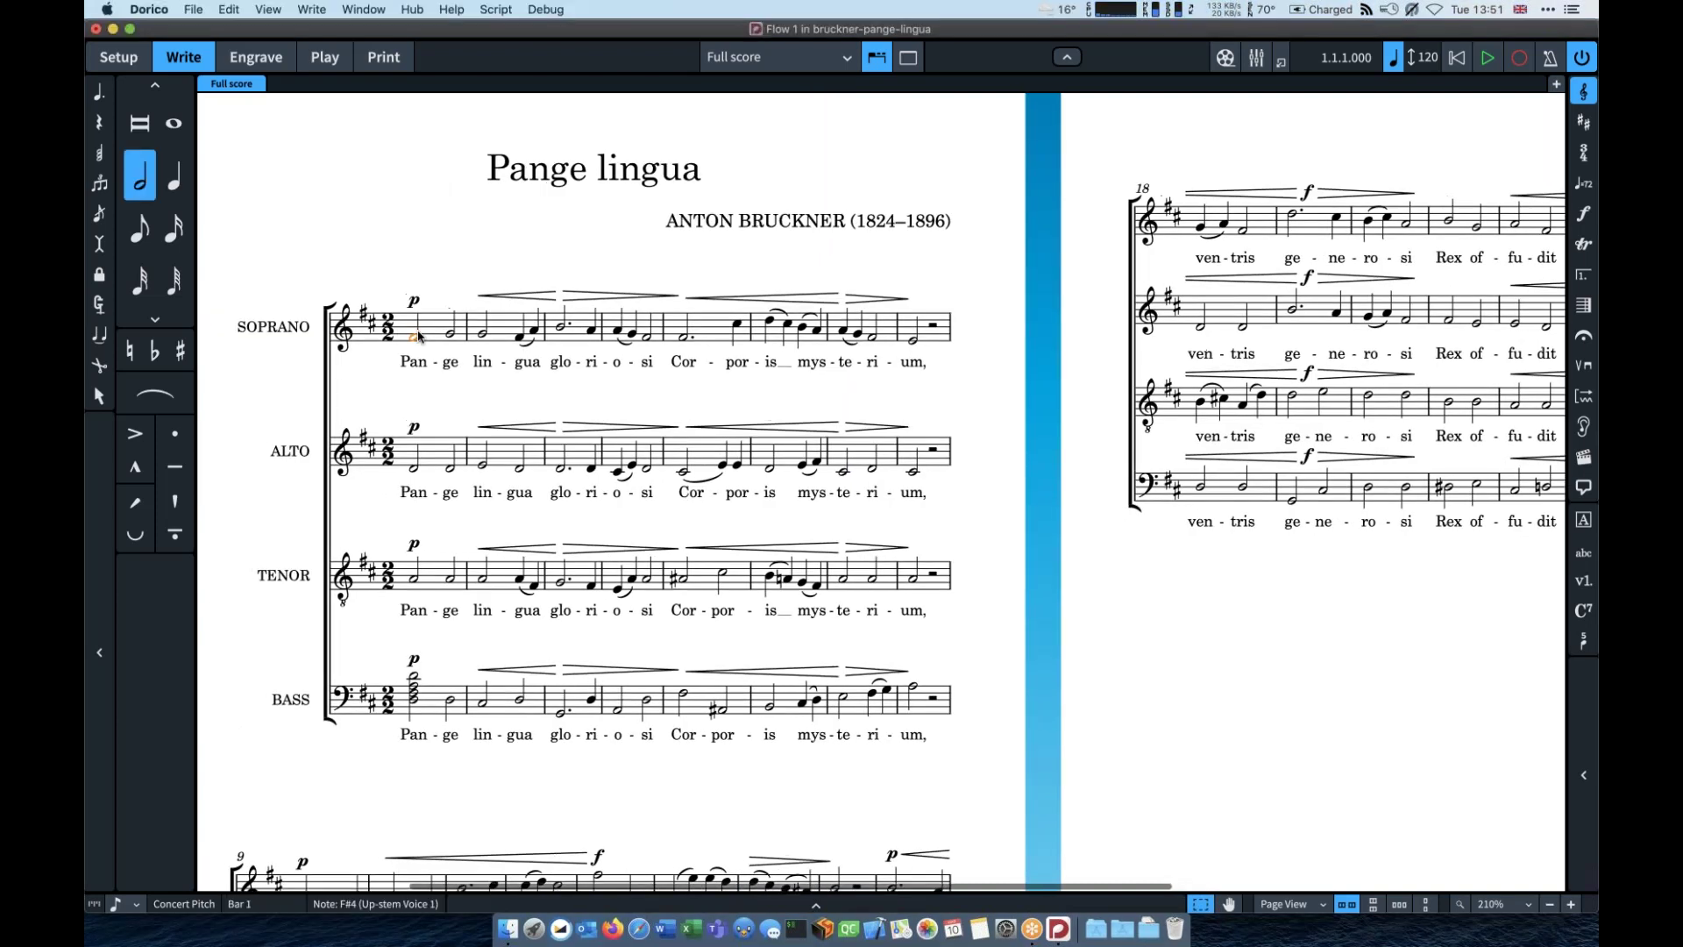
key("z")
key("z")
key("z")
key("z")
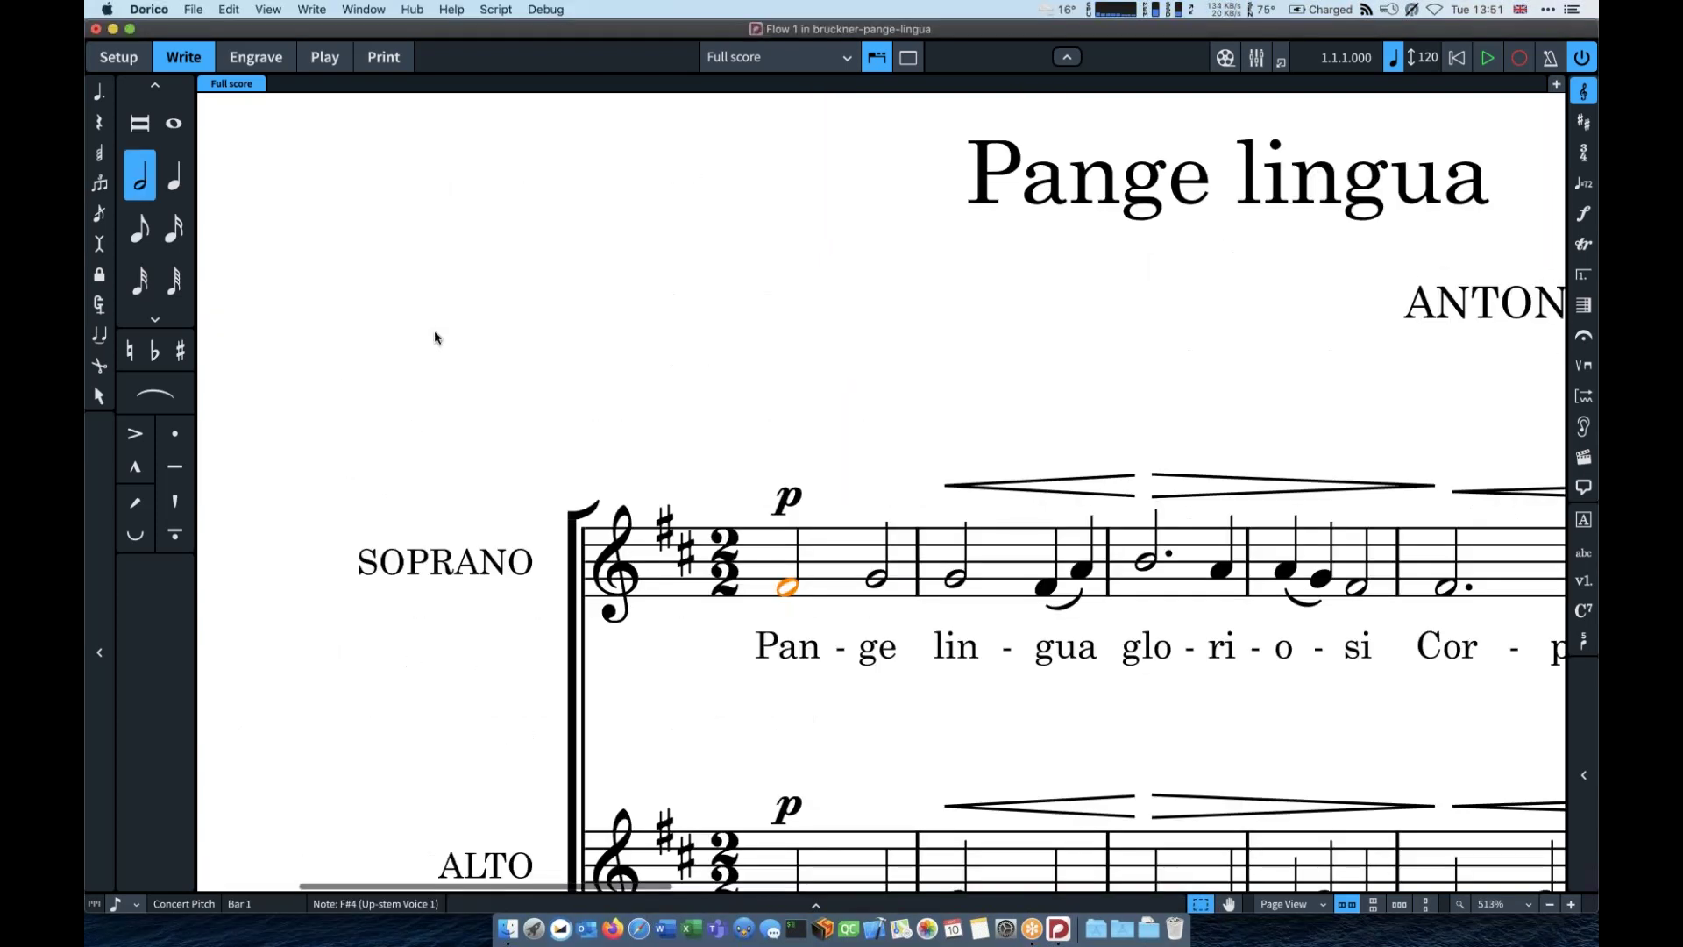
key("shift+x")
type("V7")
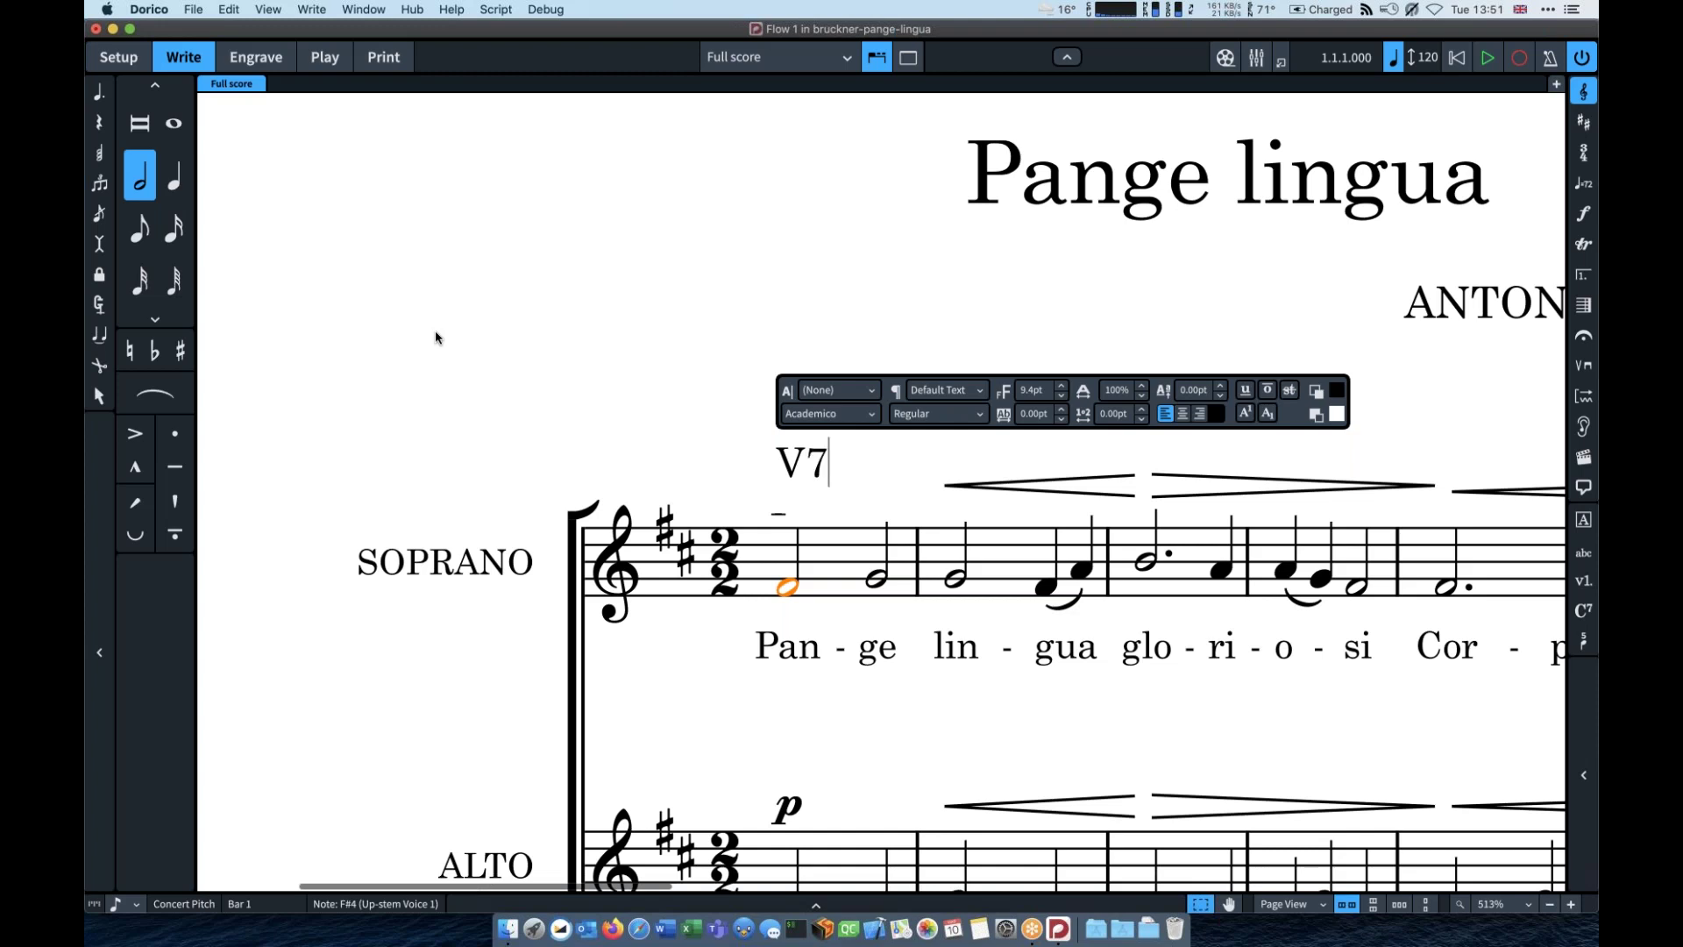
Step: Format the 7 in the "V7" text as superscript and place the text cursor after it
key("shift+Left")
scroll(594, 351, "right", 1)
scroll(594, 352, "right", 2)
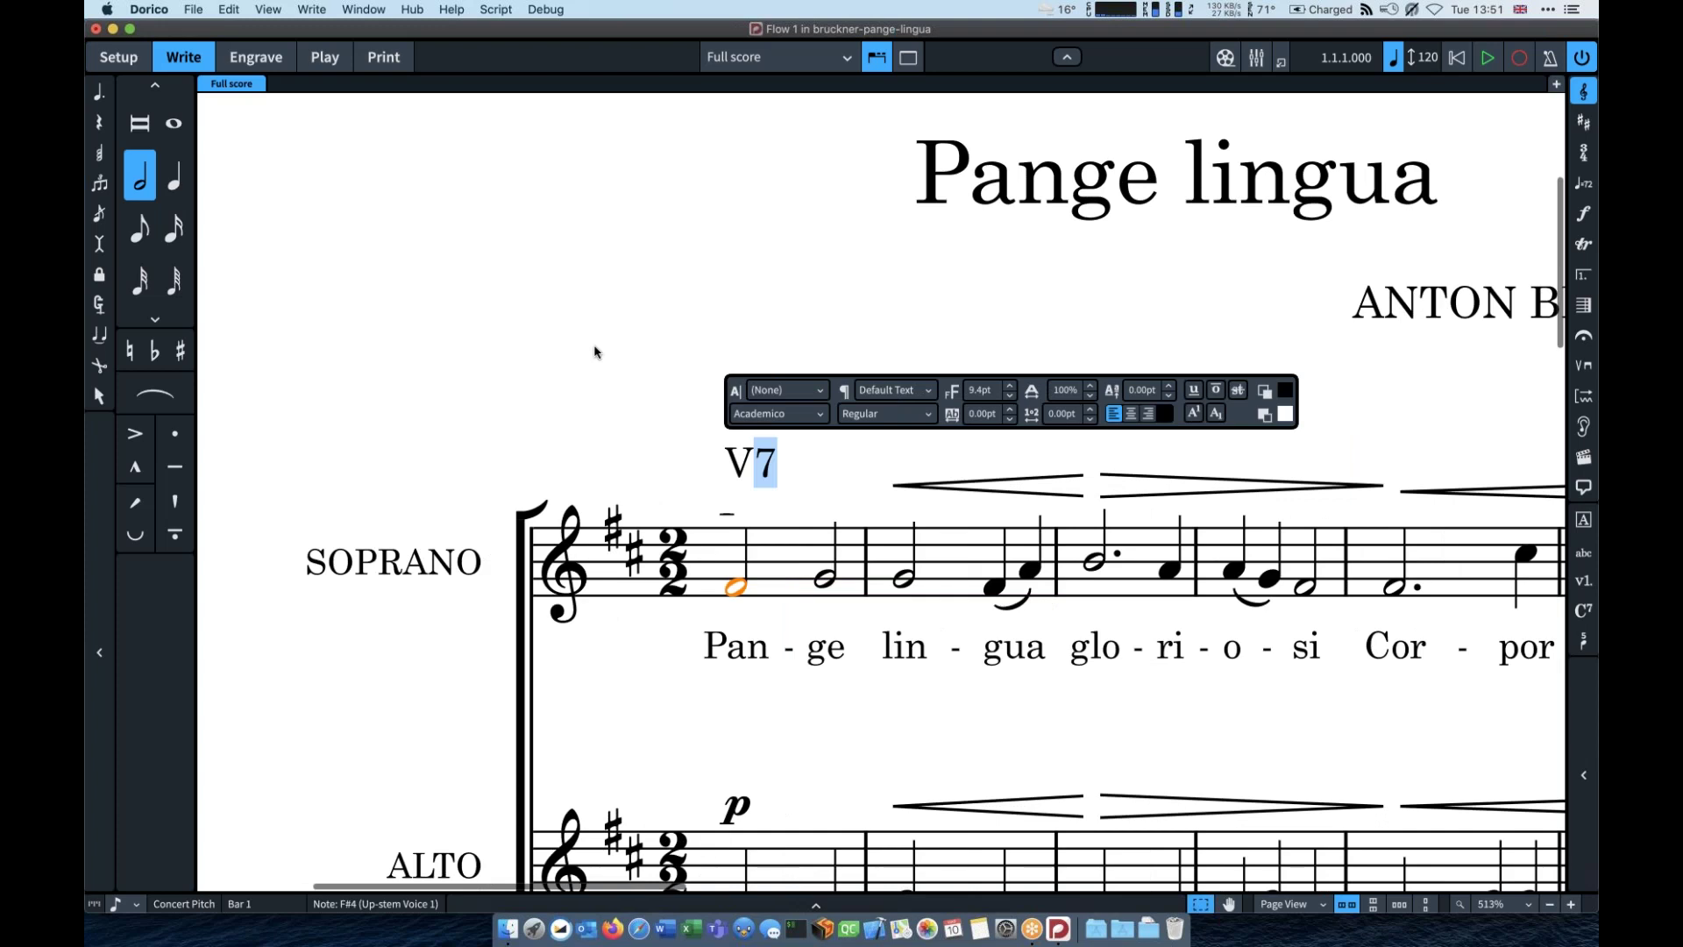
scroll(595, 352, "right", 2)
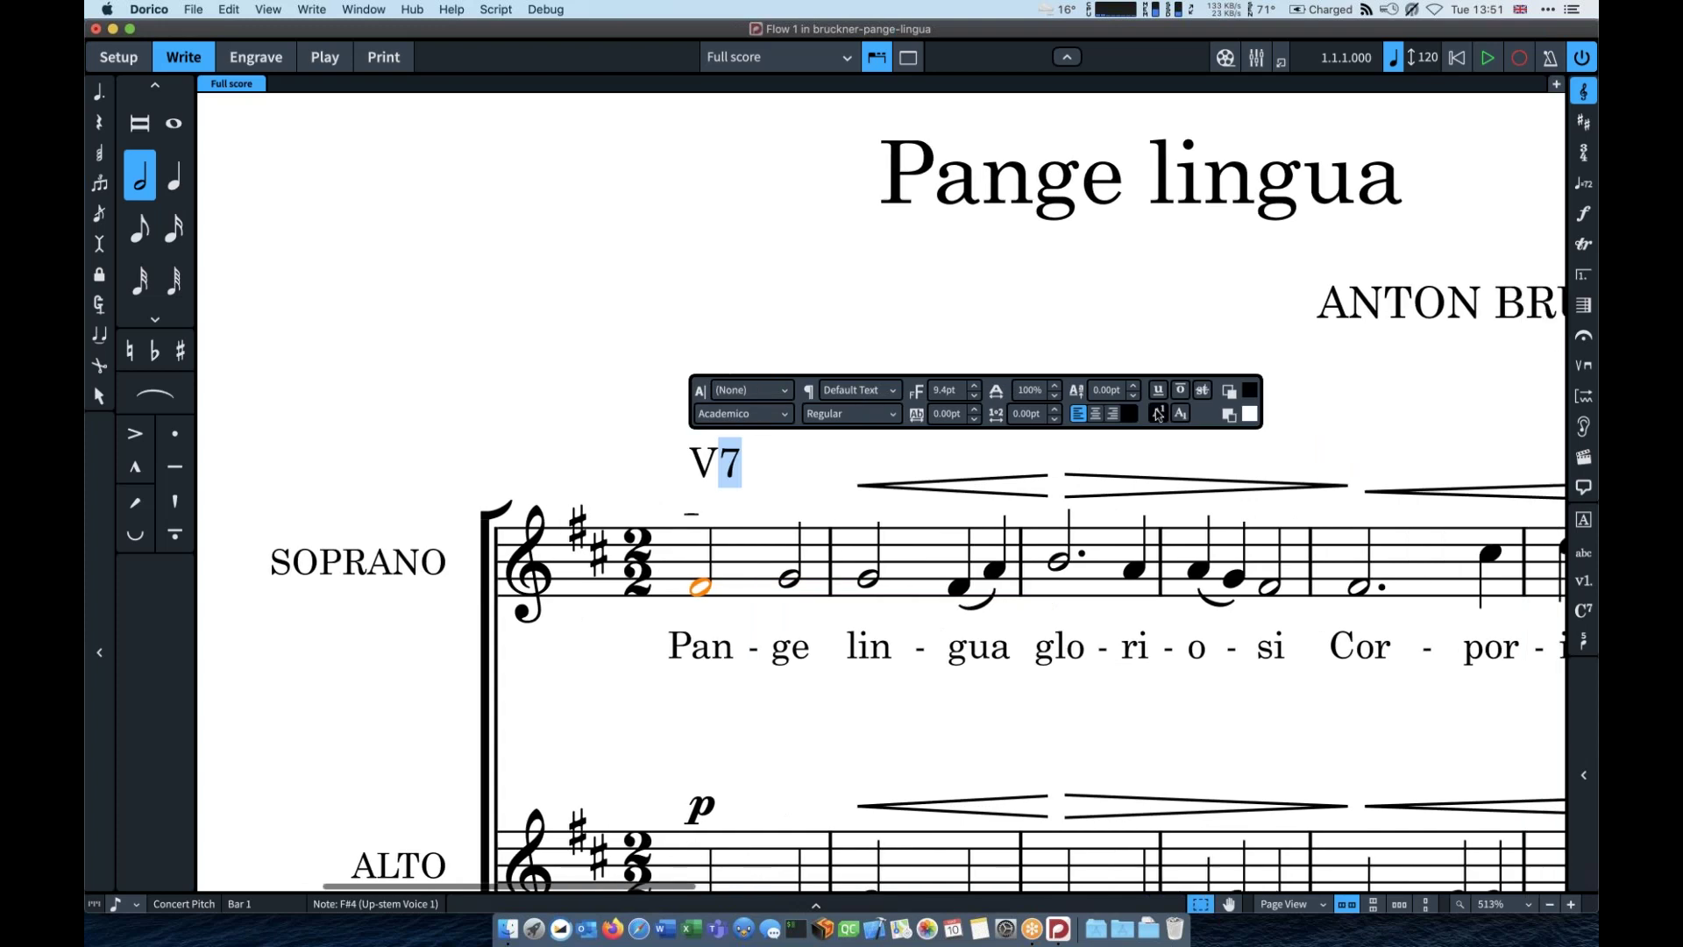
left_click(1157, 414)
key("Right")
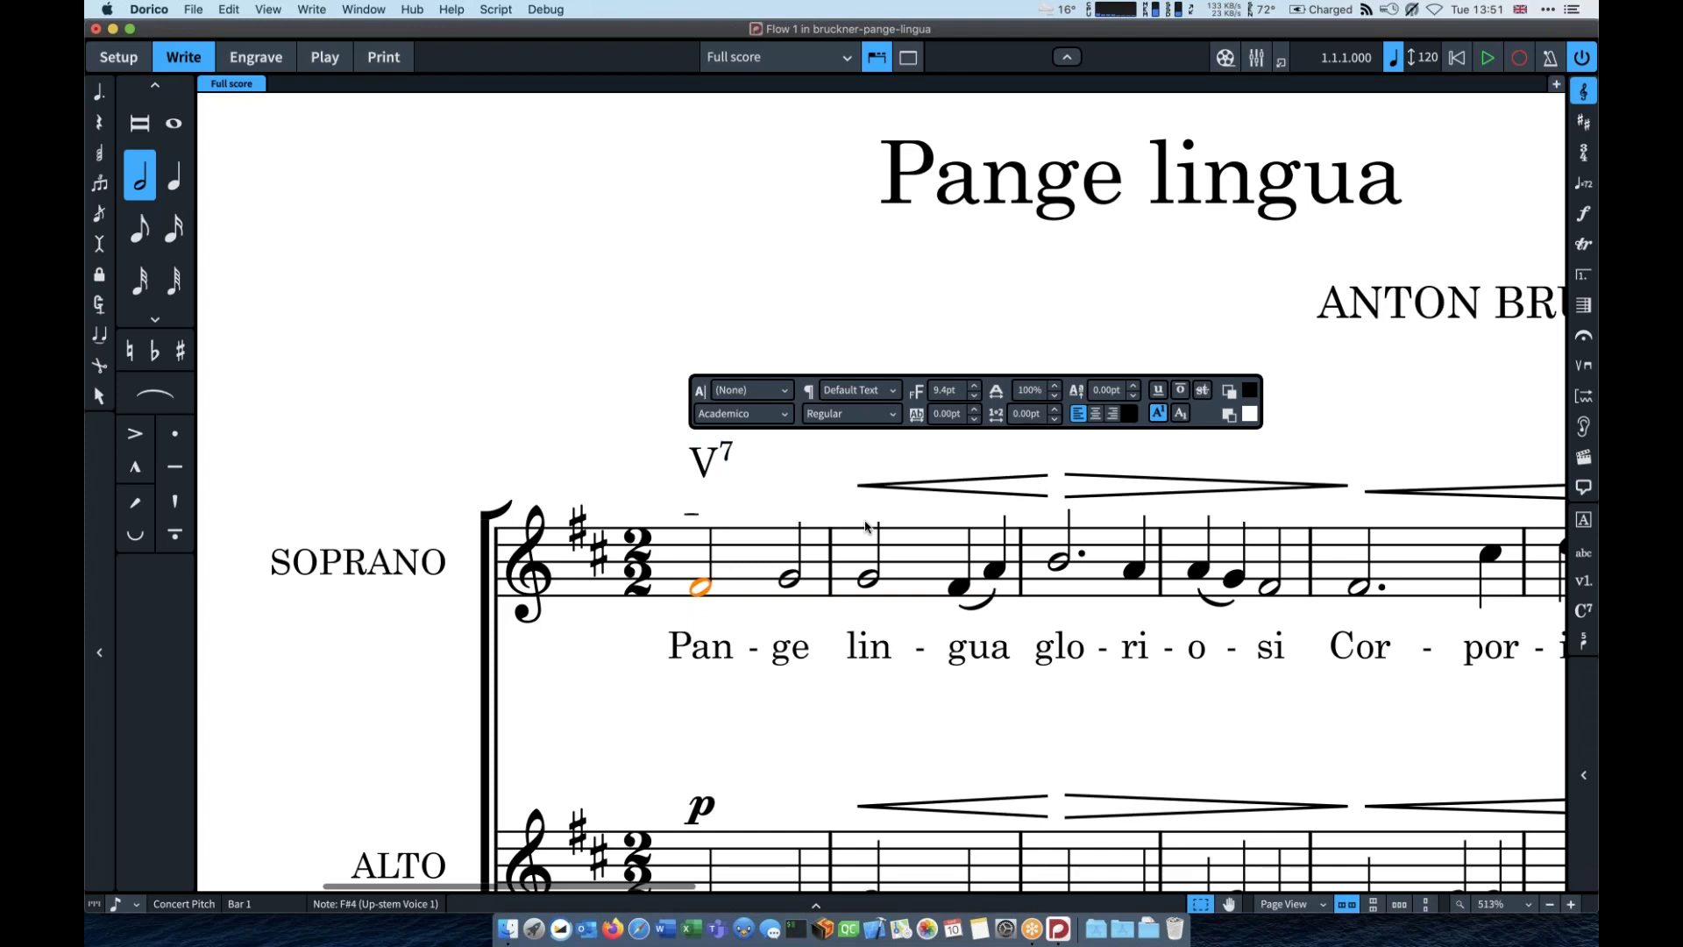
Step: Append "b" after the superscript 7, finish editing the staff text and select the text item
type("b")
key("shift+Left")
key("Escape")
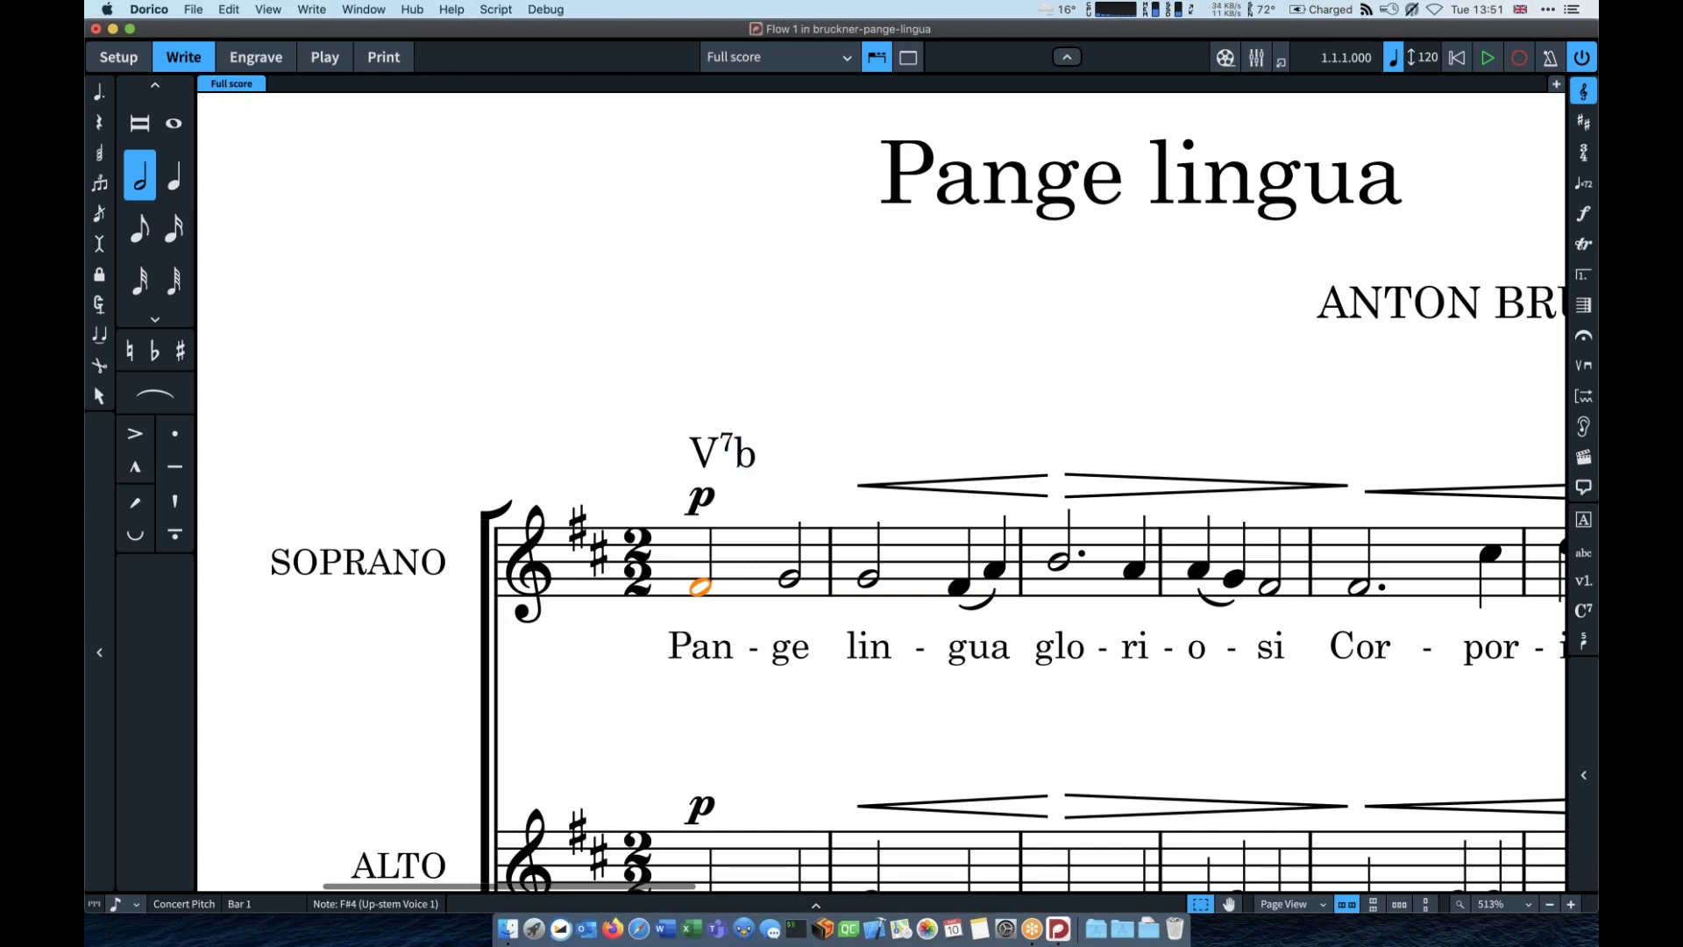
key("Escape")
left_click(707, 458)
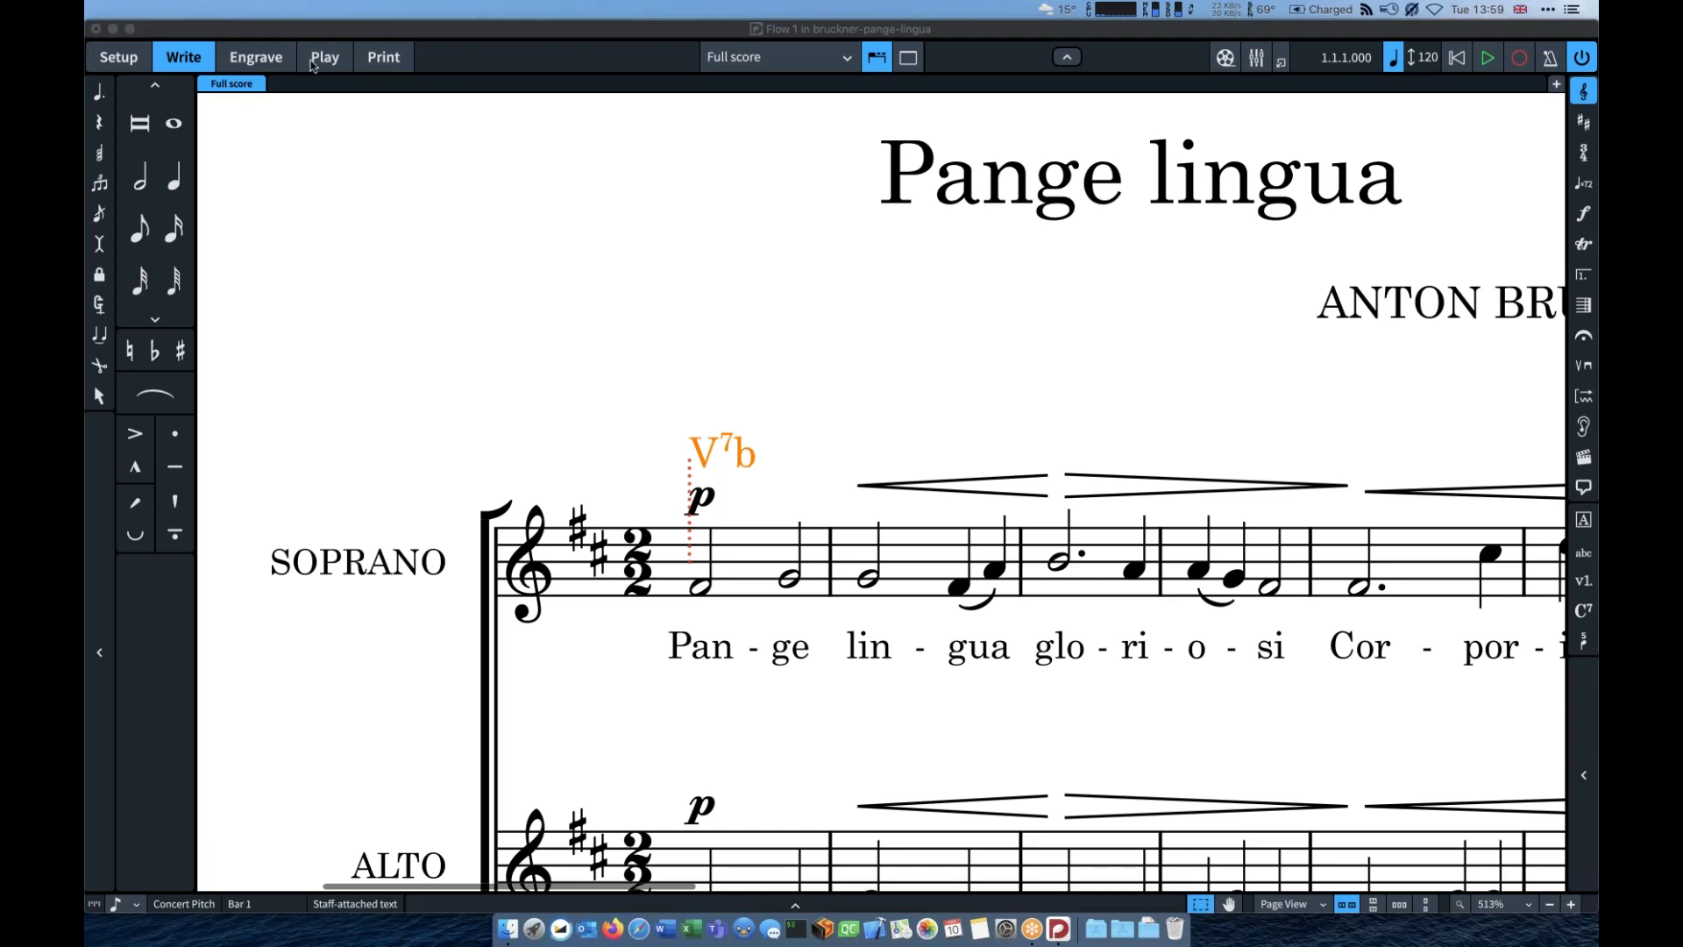
Step: In Play mode, expand the Bass track, show its velocity lane and draw a gradually rising line of note velocities across bars 1 to 4
left_click(316, 61)
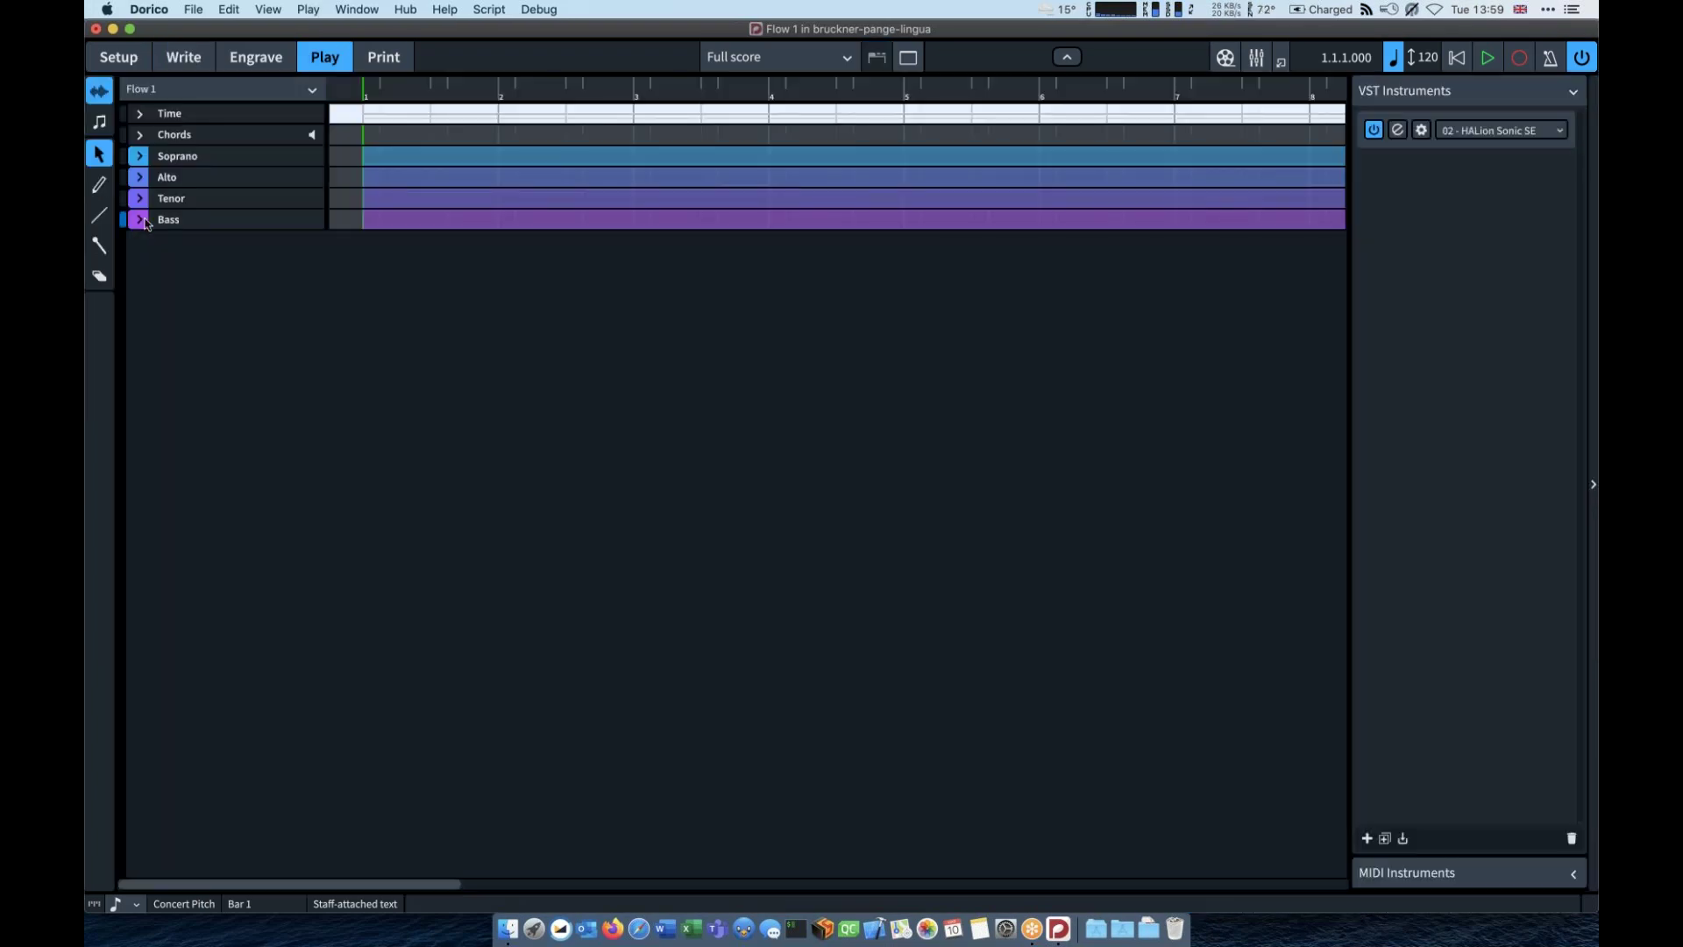
left_click(140, 220)
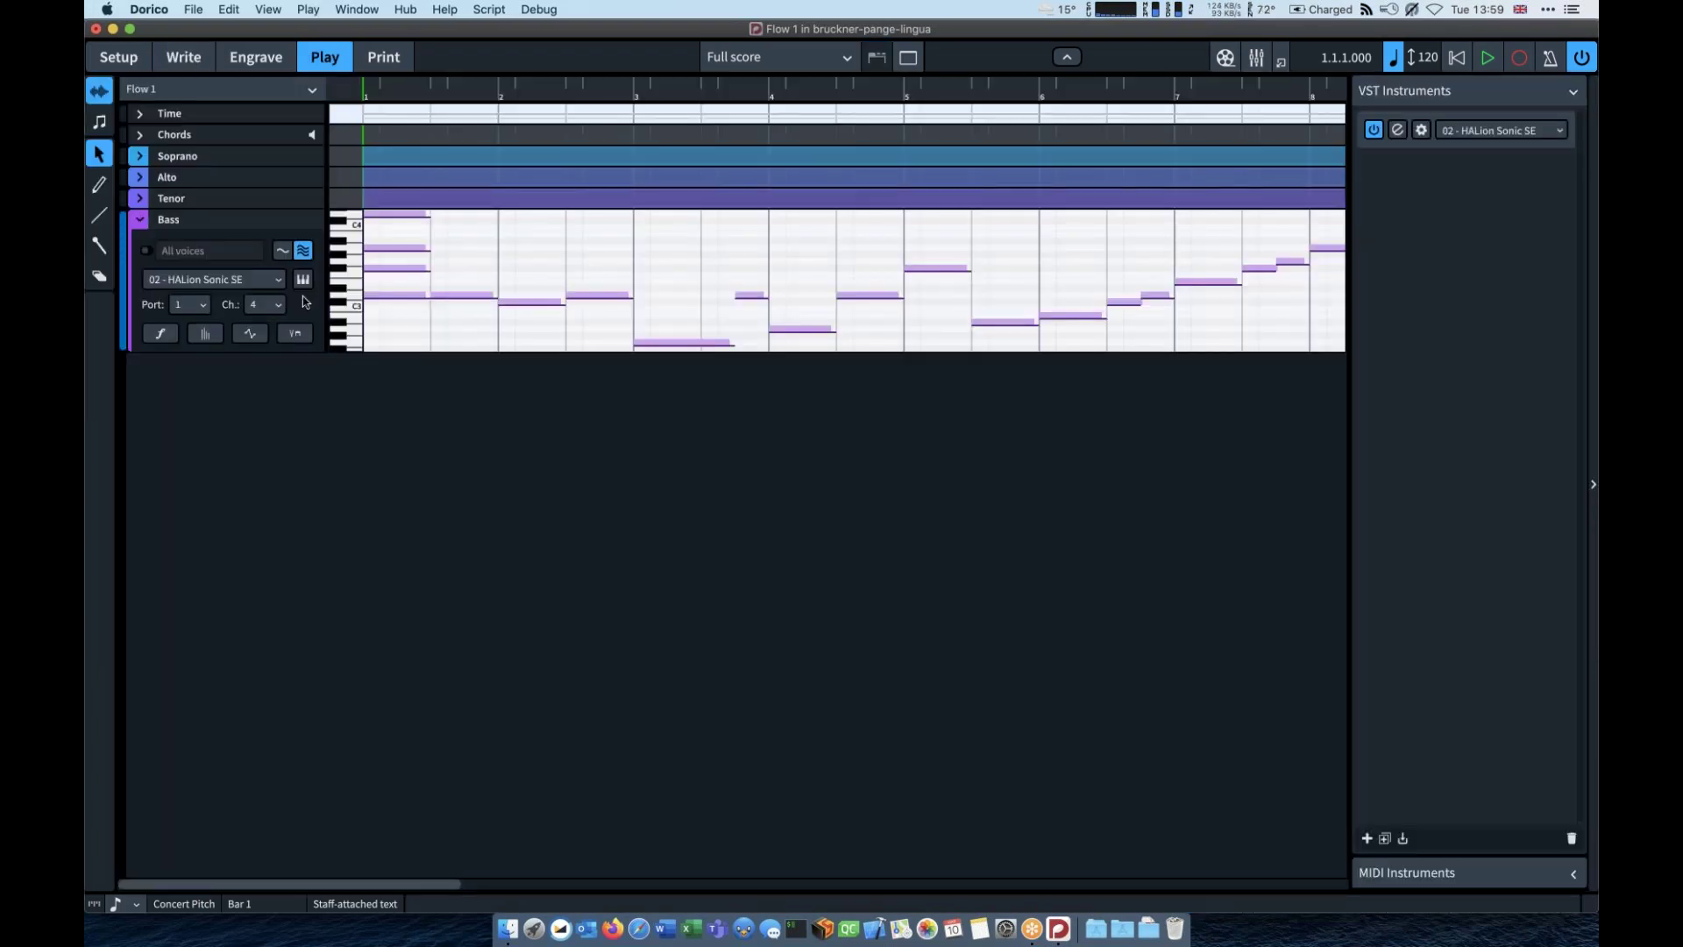
left_click(205, 333)
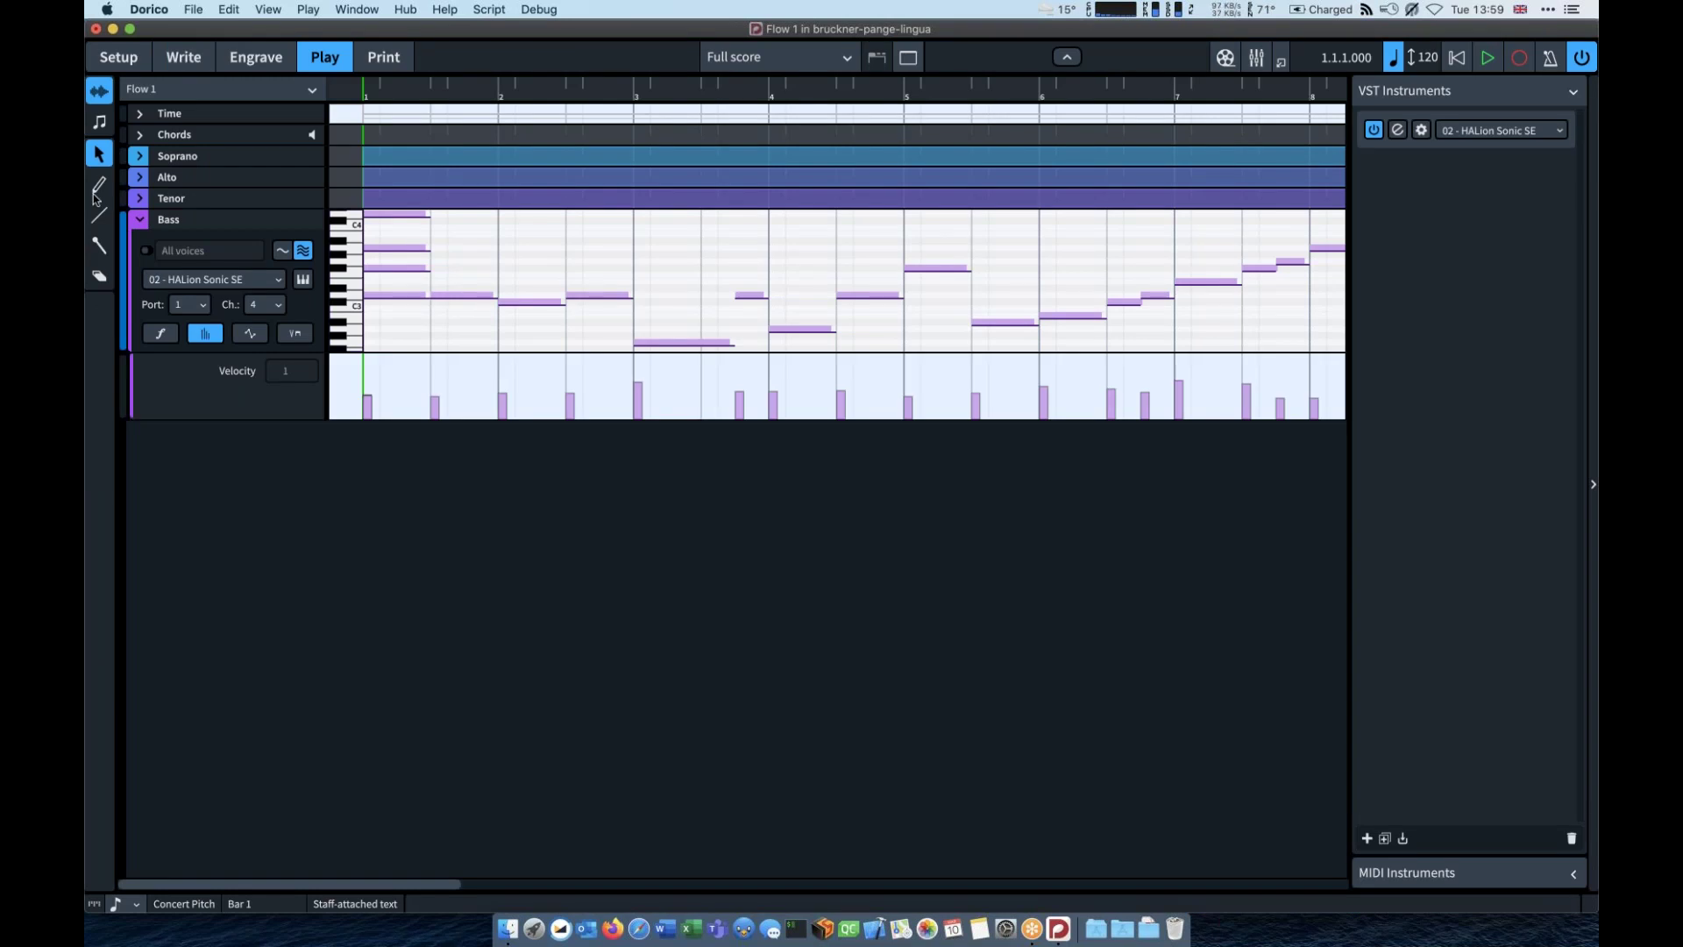
left_click(98, 185)
left_click_drag(350, 401, 846, 389)
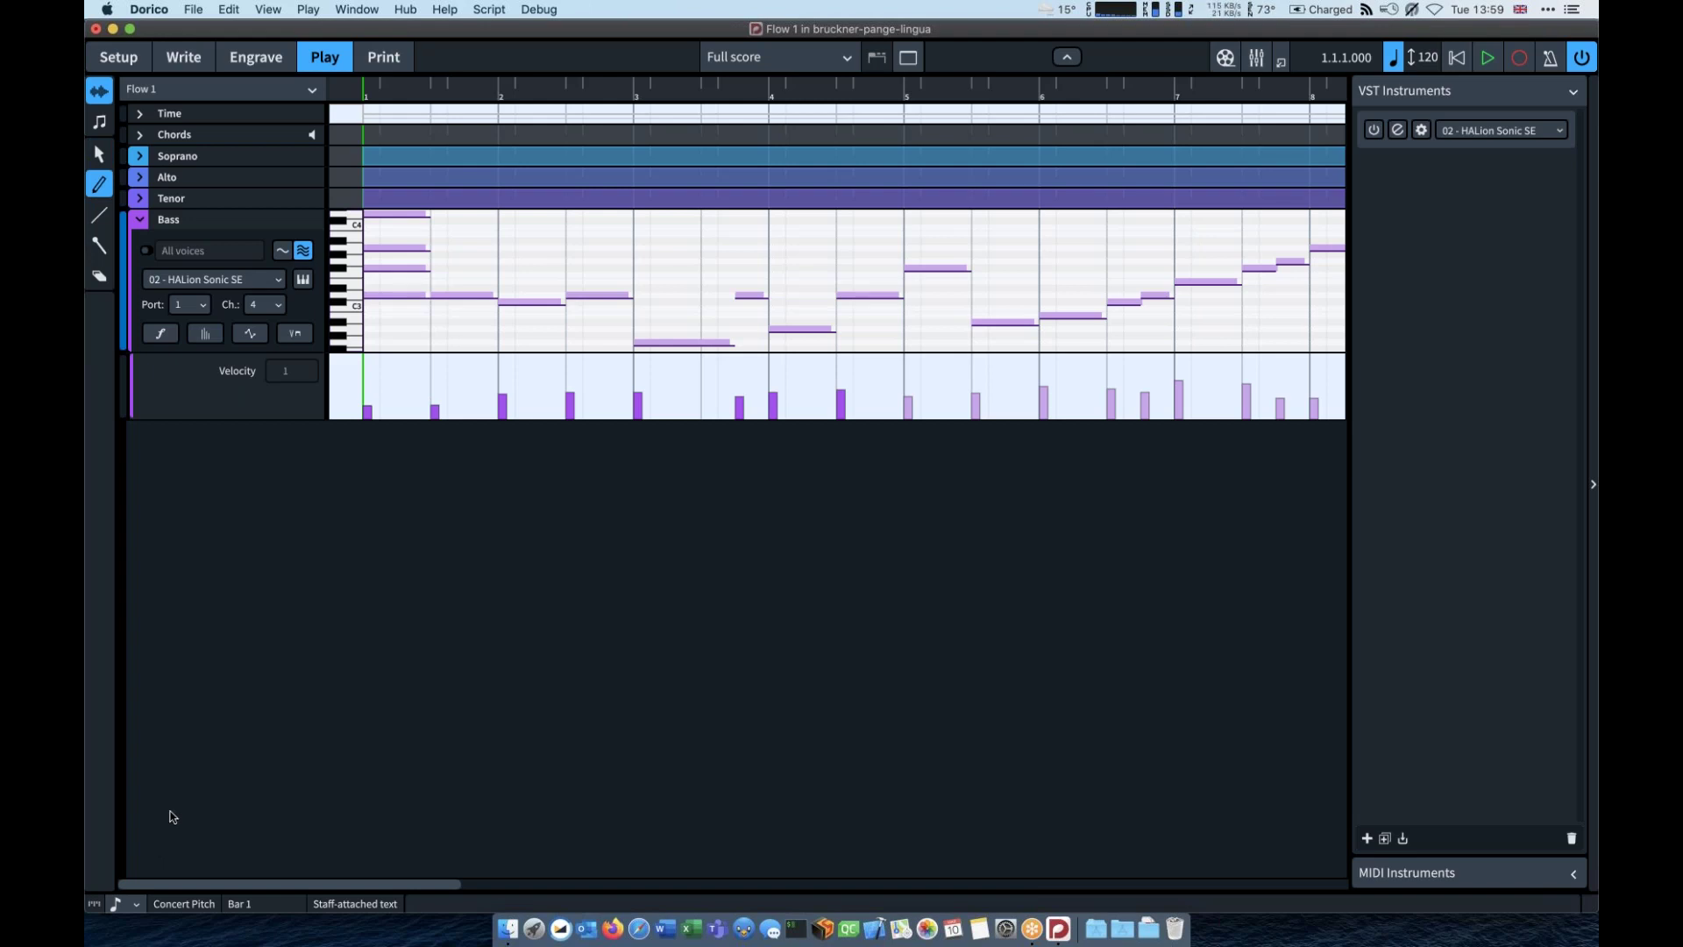
left_click(173, 812)
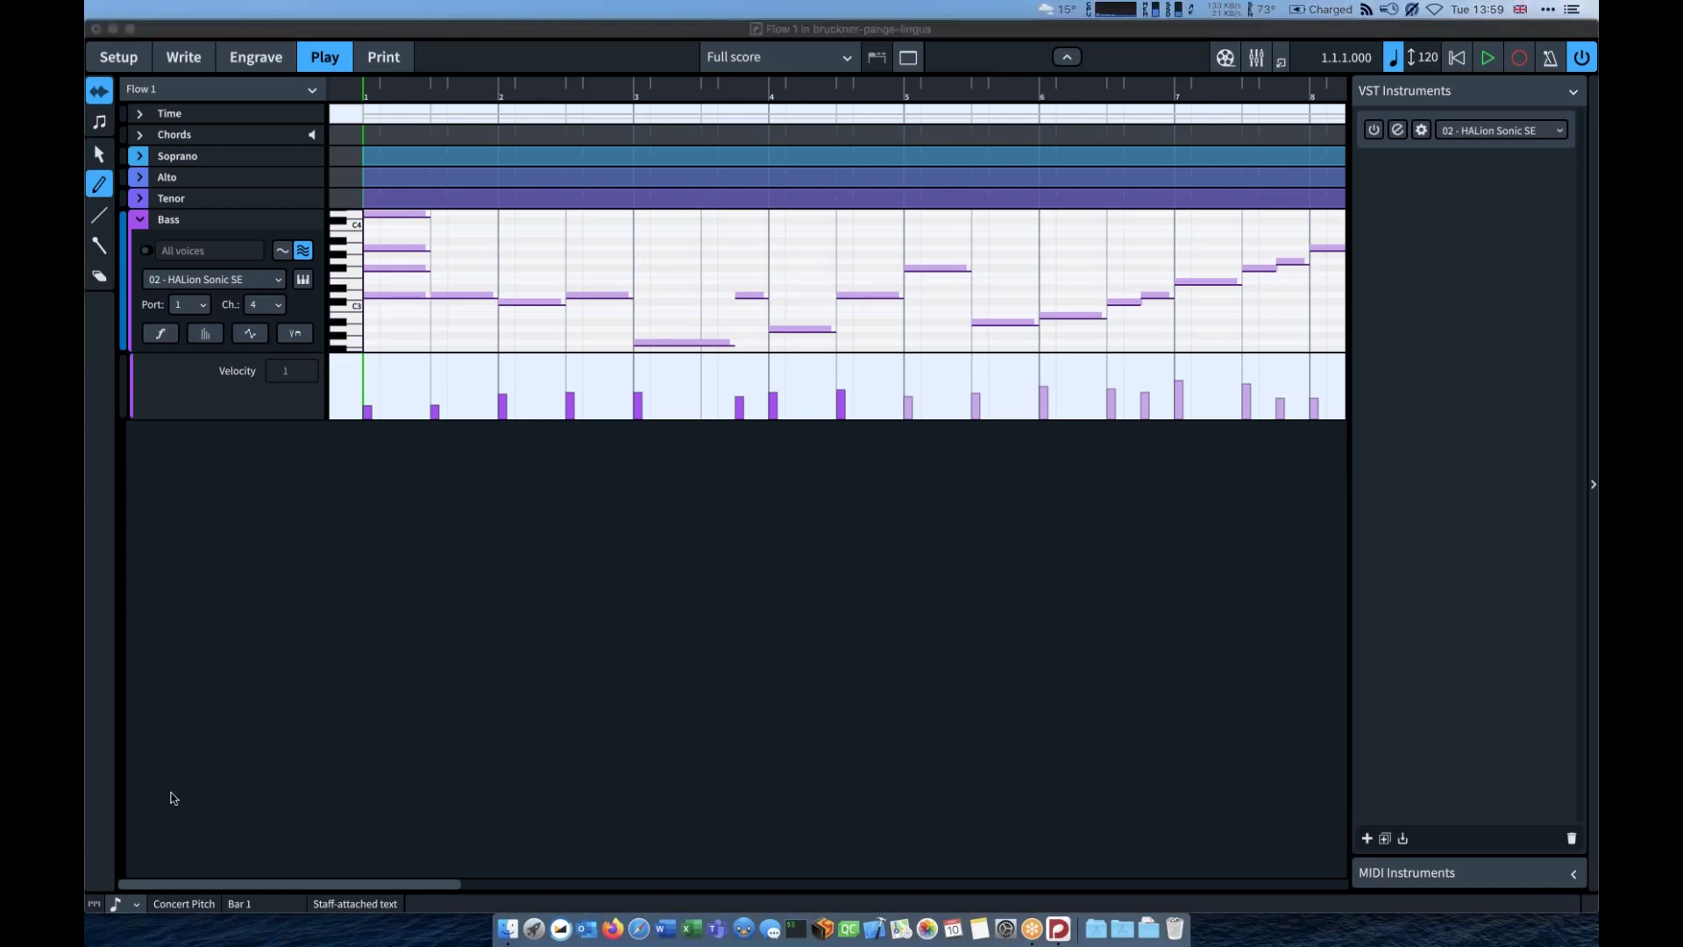
Step: Switch to Print mode for the full score and set the output destination to Graphics as a colour PDF
left_click(397, 55)
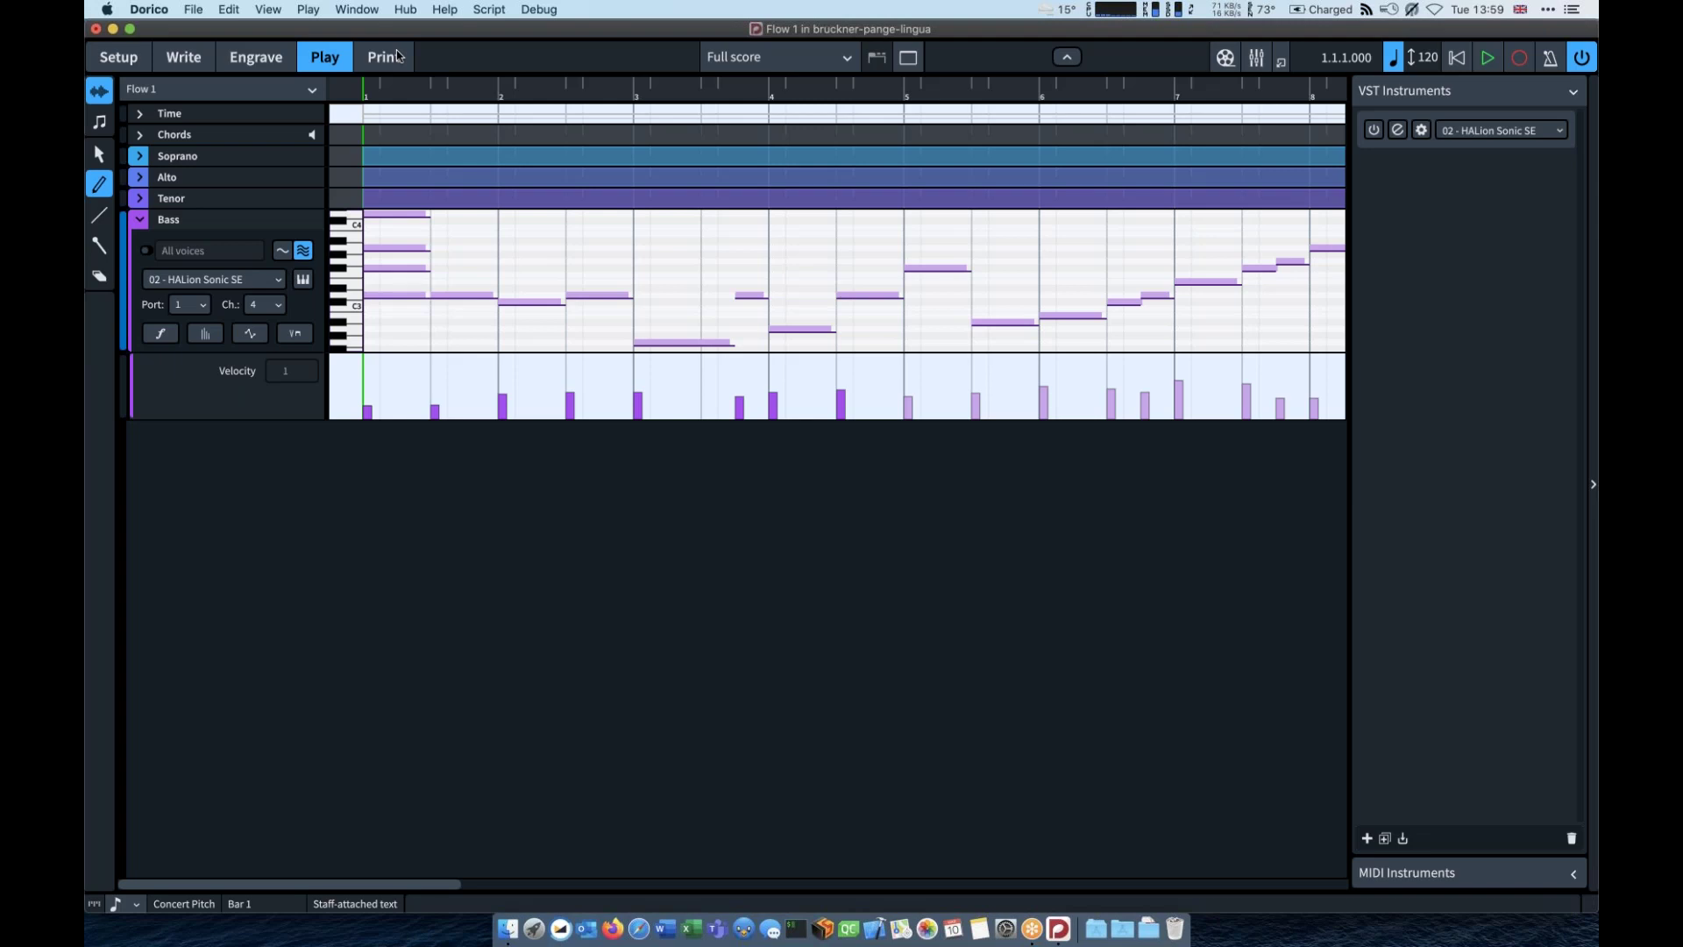
left_click(386, 56)
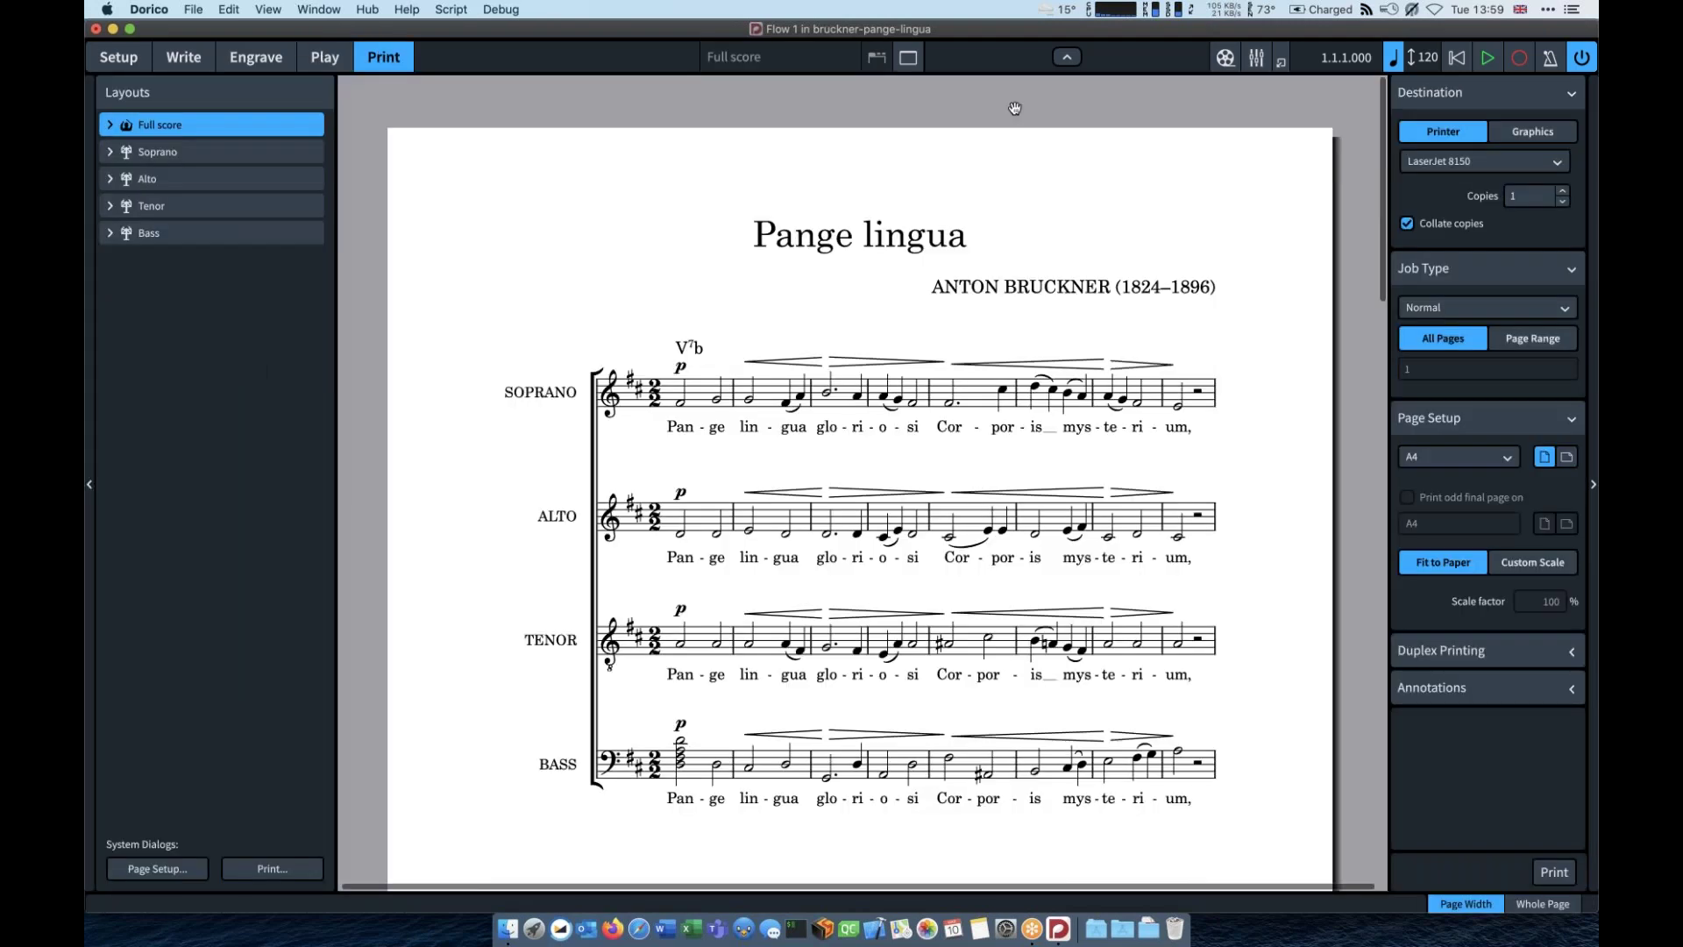
Step: Move the project window aside to reveal the desktop, and restore it to fill the screen
left_click_drag(1244, 27, 1052, 31)
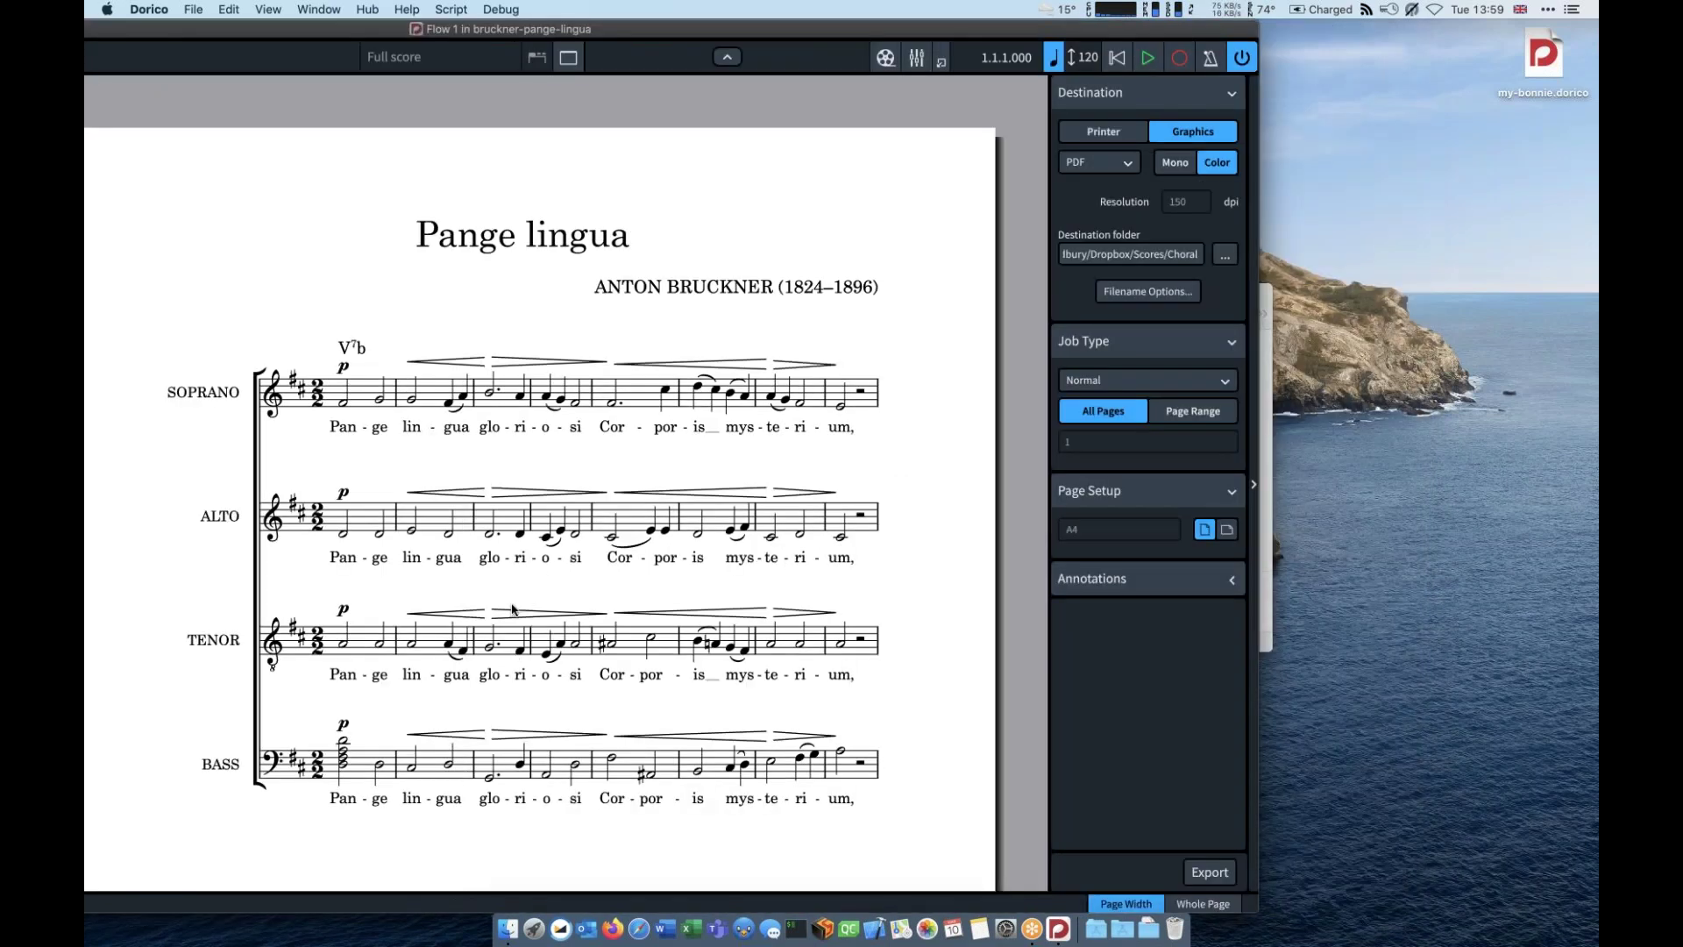
left_click(544, 32)
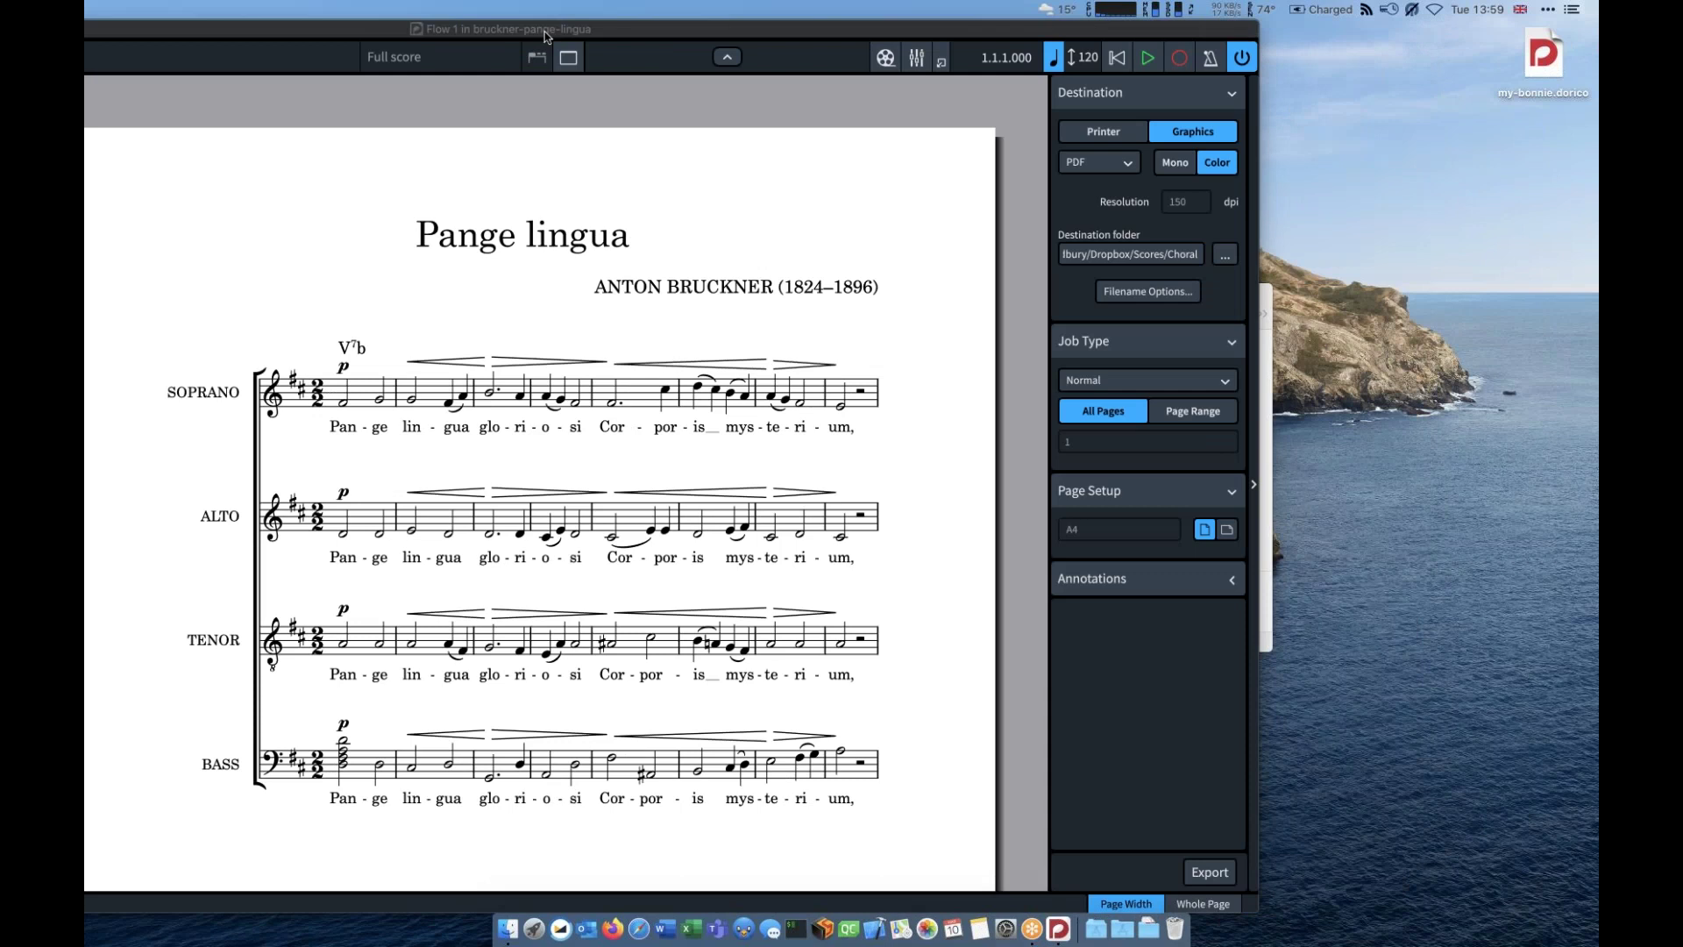
left_click(644, 23)
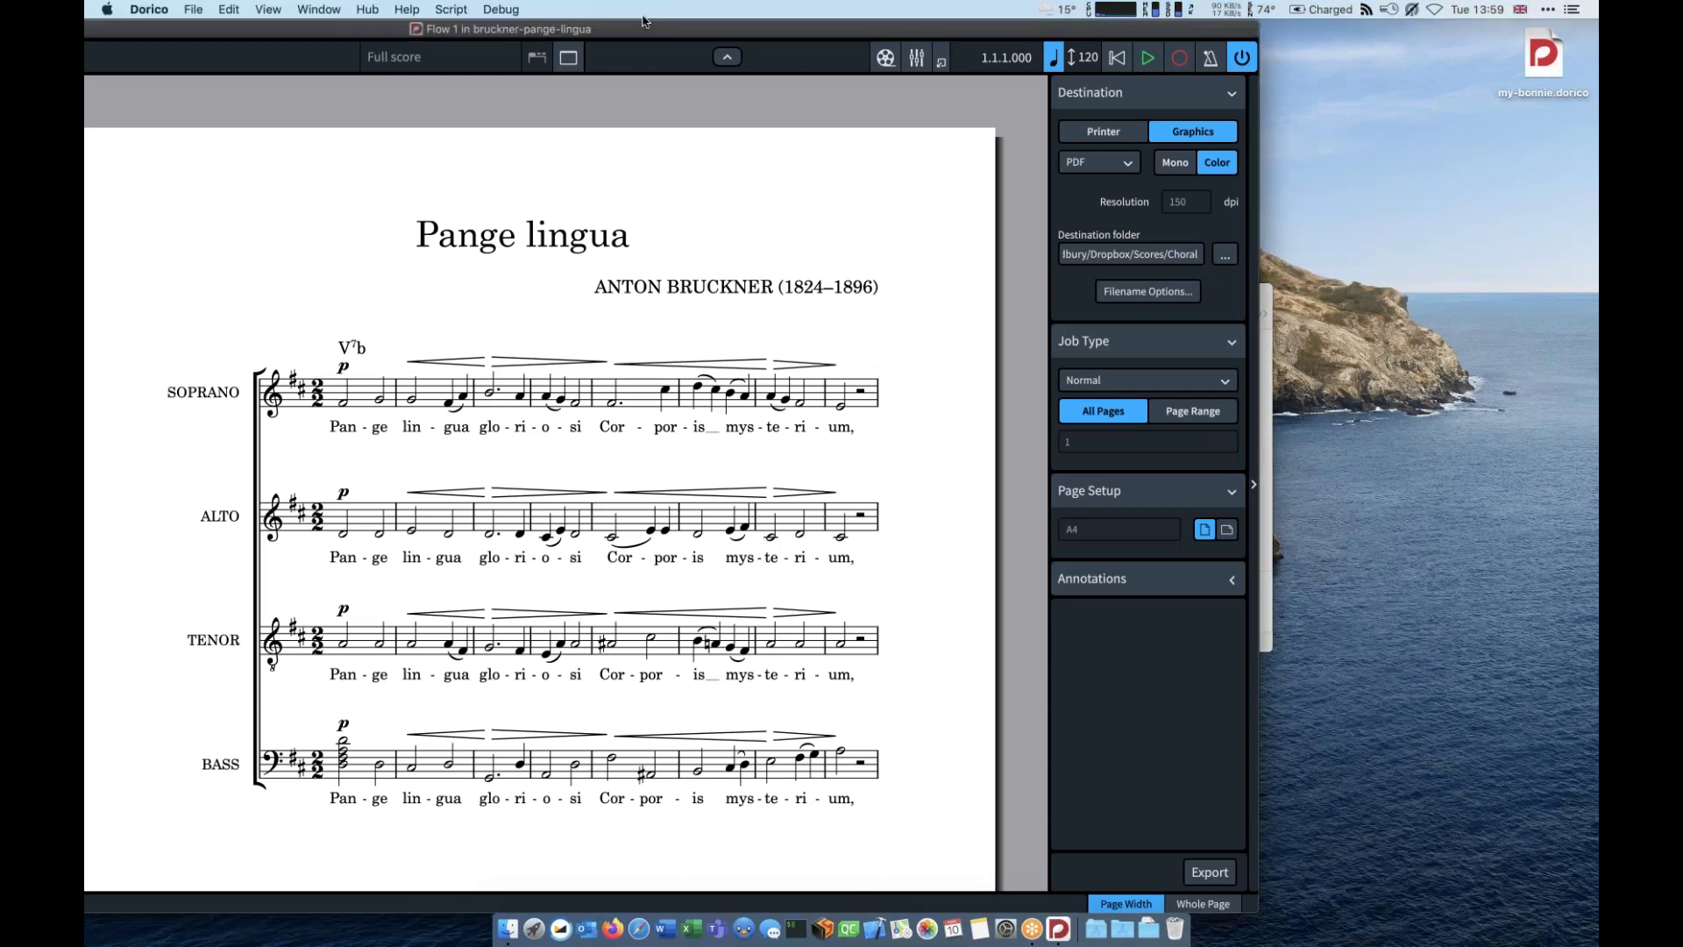
double_click(644, 23)
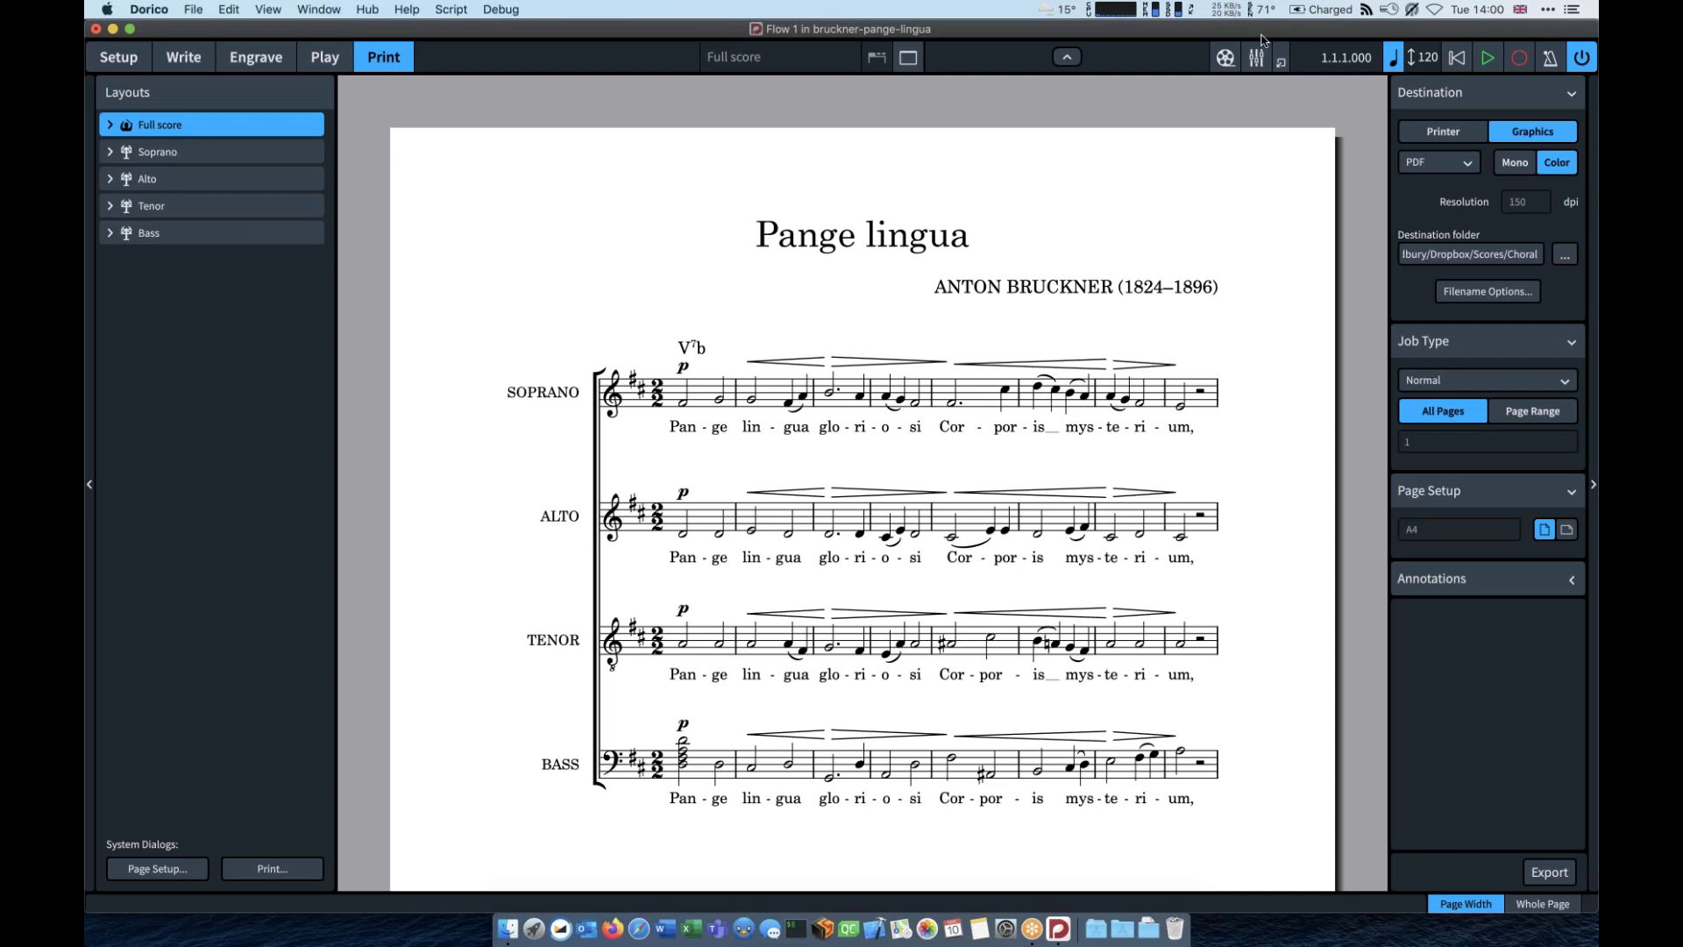
left_click(1426, 270)
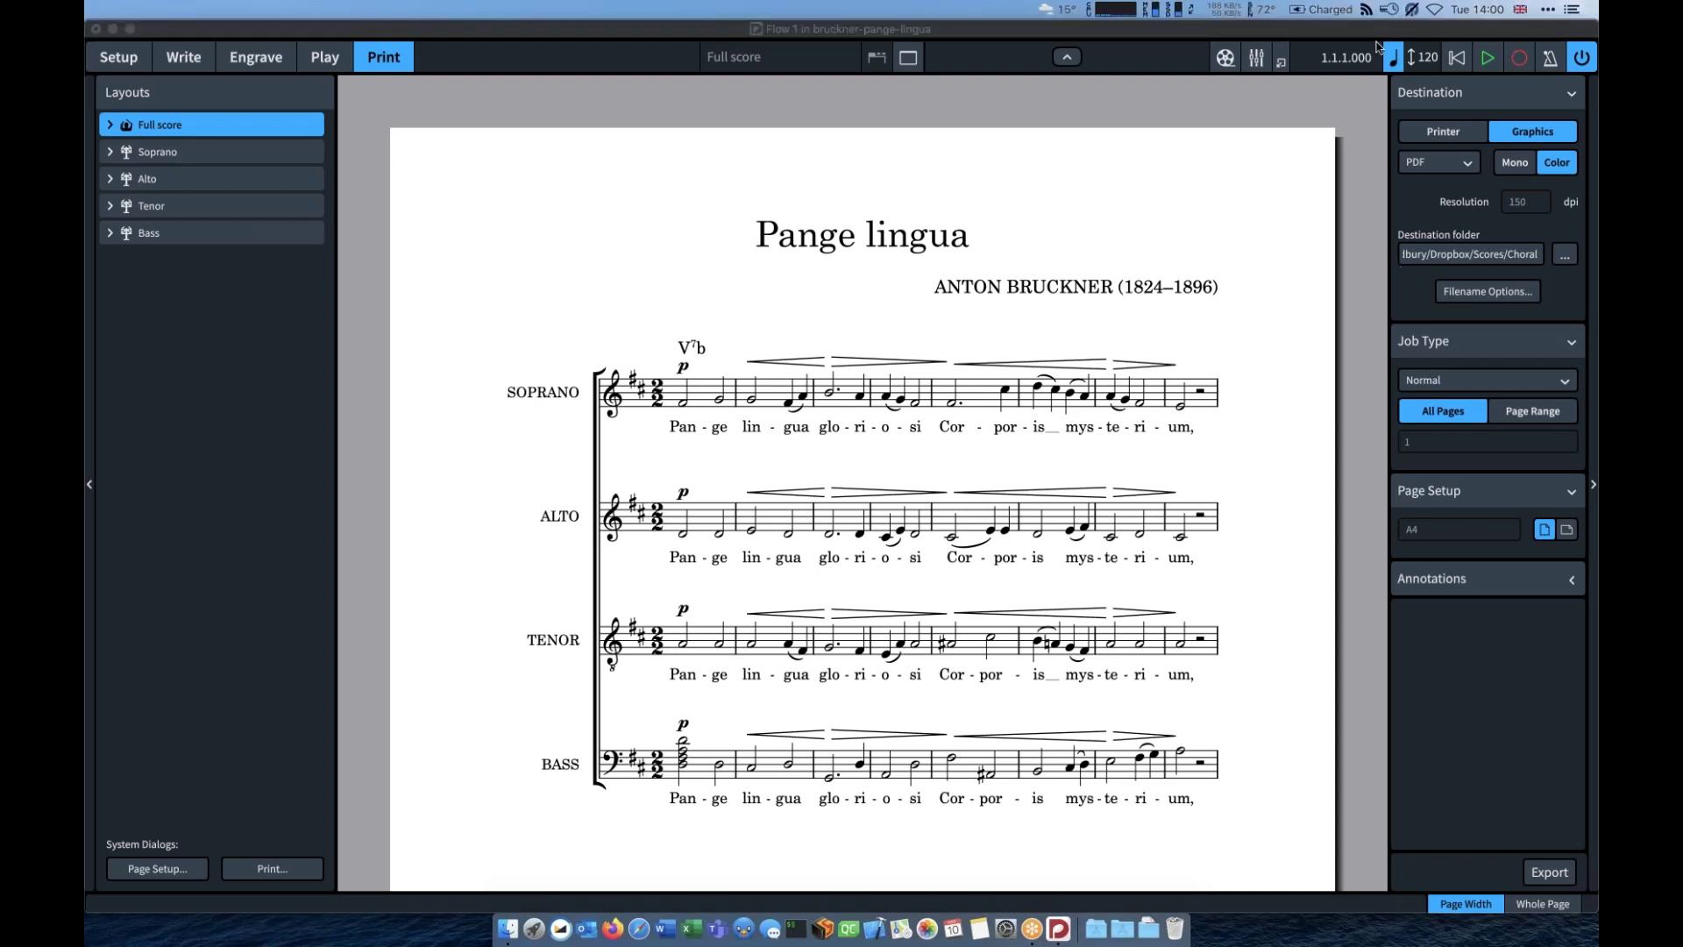